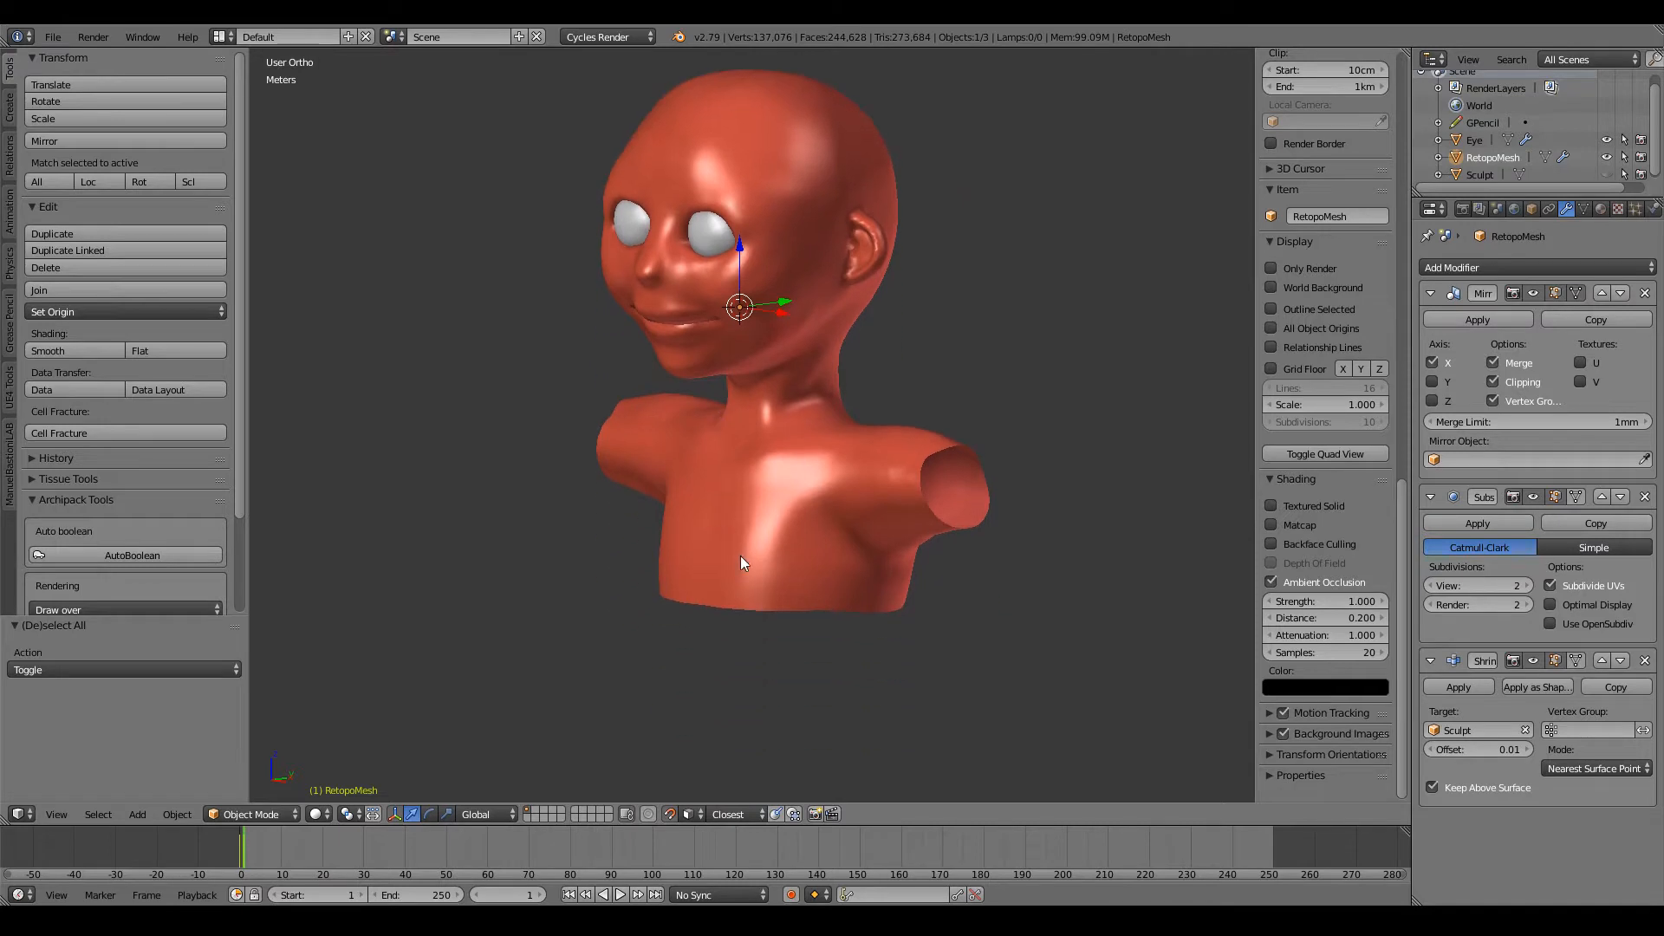
Step: Unhide the full-body Sculpt object beneath the red retopology mesh and leave everything deselected
{"action": "key", "text": "alt+h"}
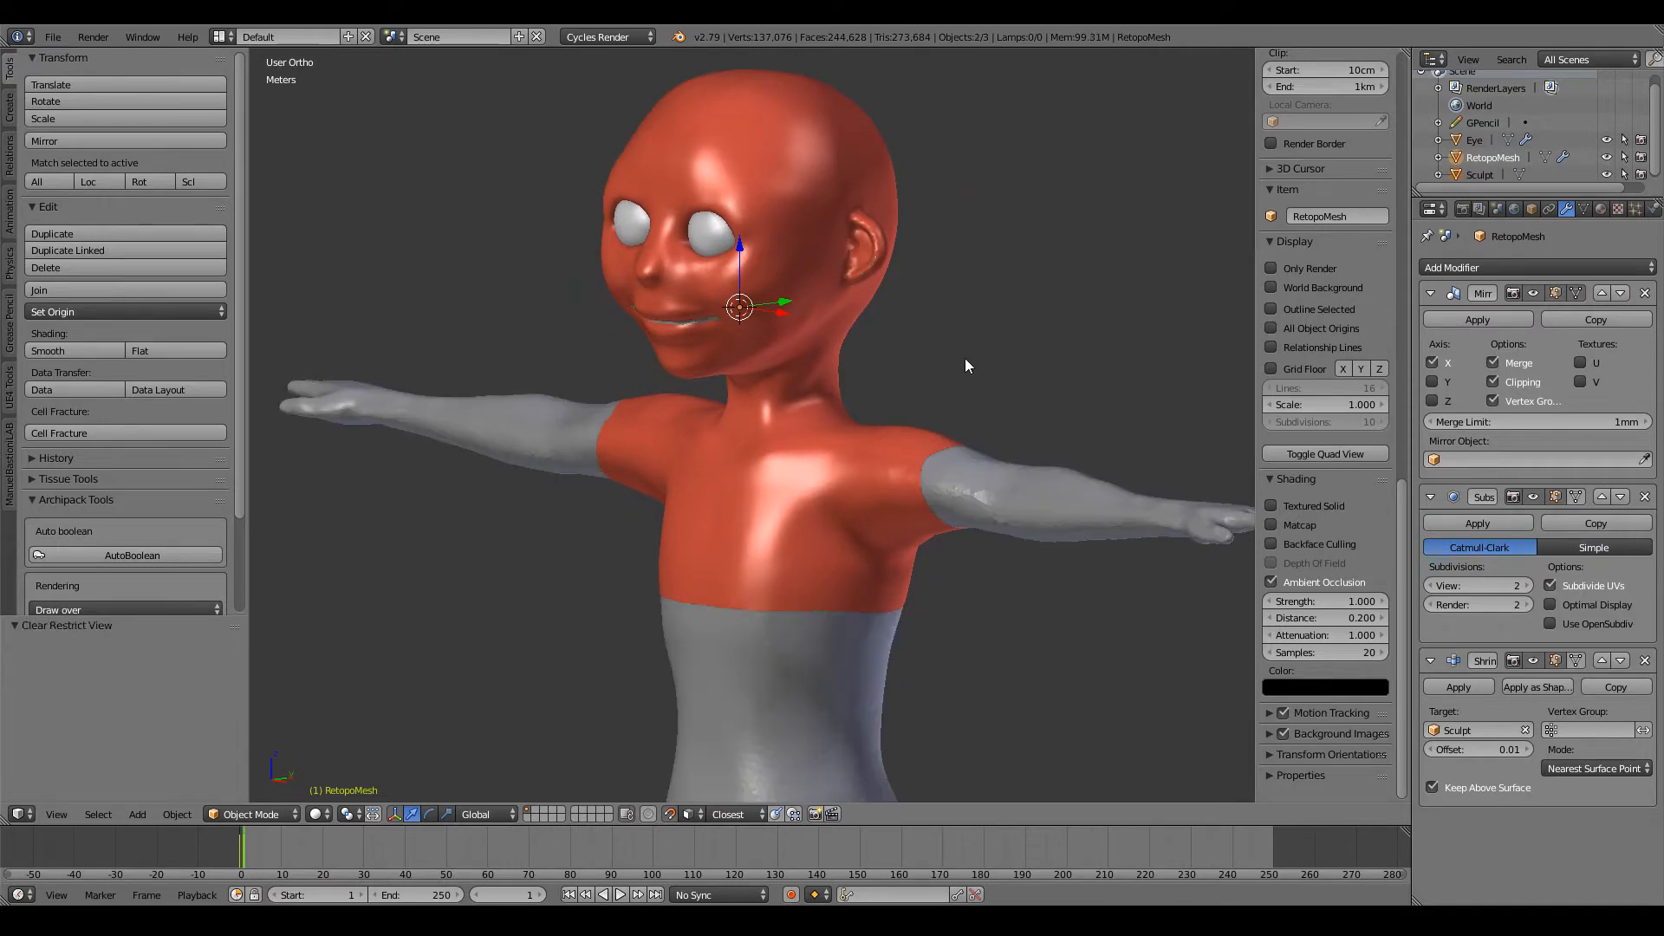
{"action": "middle_click_drag", "start_coordinate": [859, 462], "coordinate": [942, 436]}
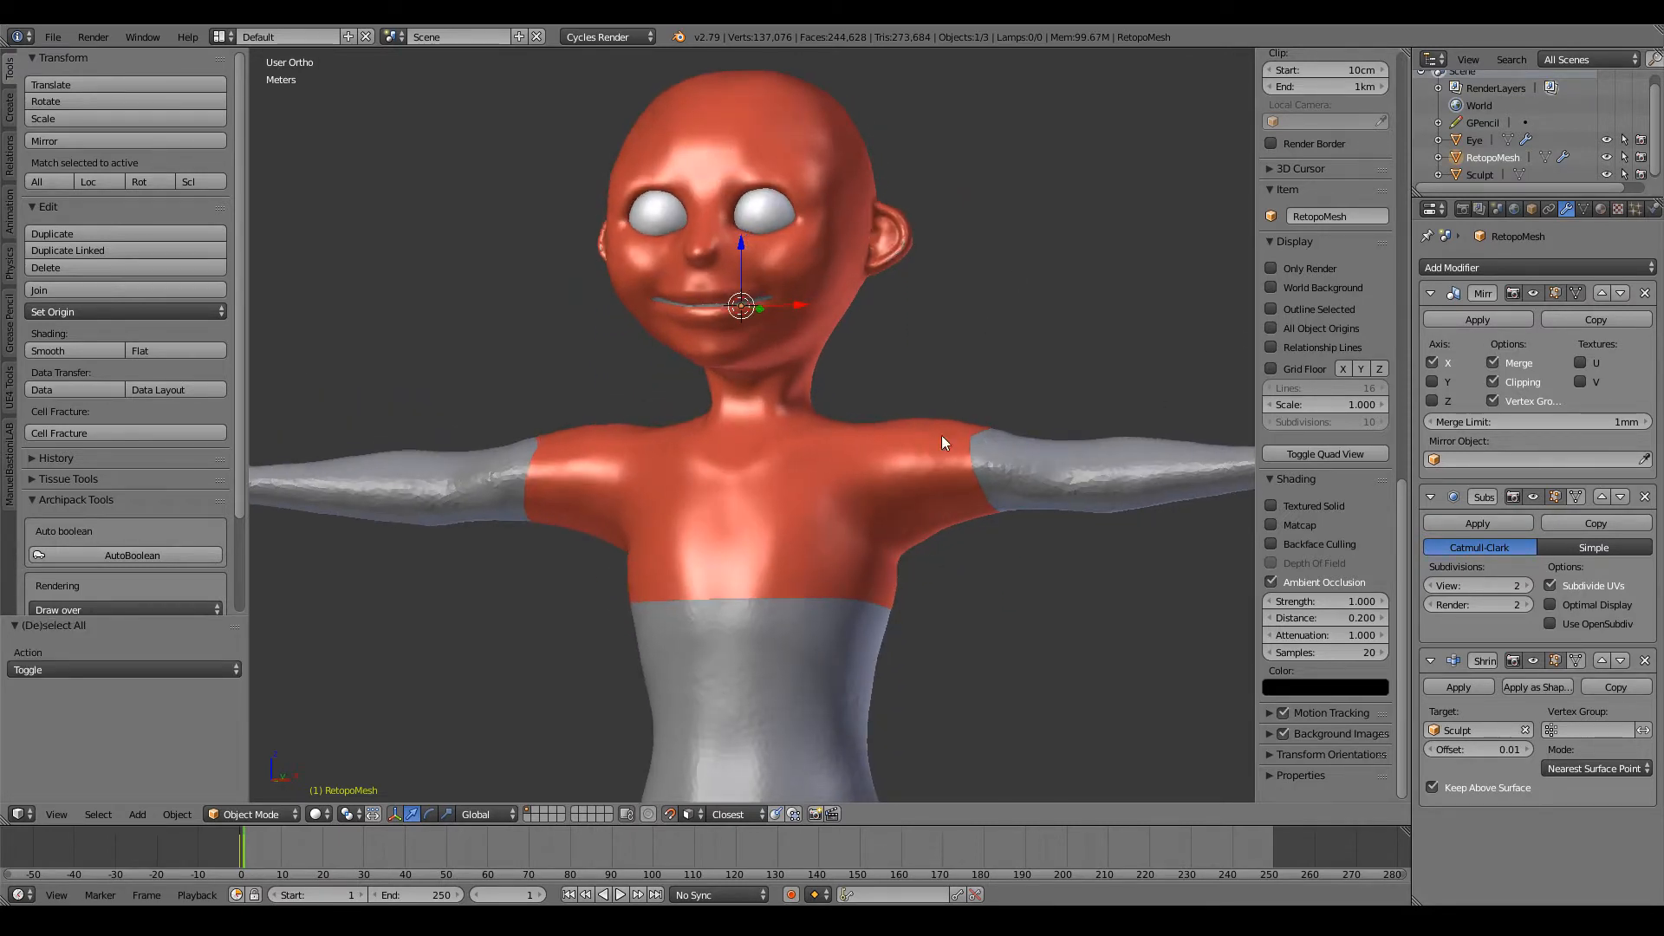
{"action": "right_click", "coordinate": [822, 679]}
{"action": "scroll", "coordinate": [818, 680], "scroll_direction": "down", "scroll_amount": 3}
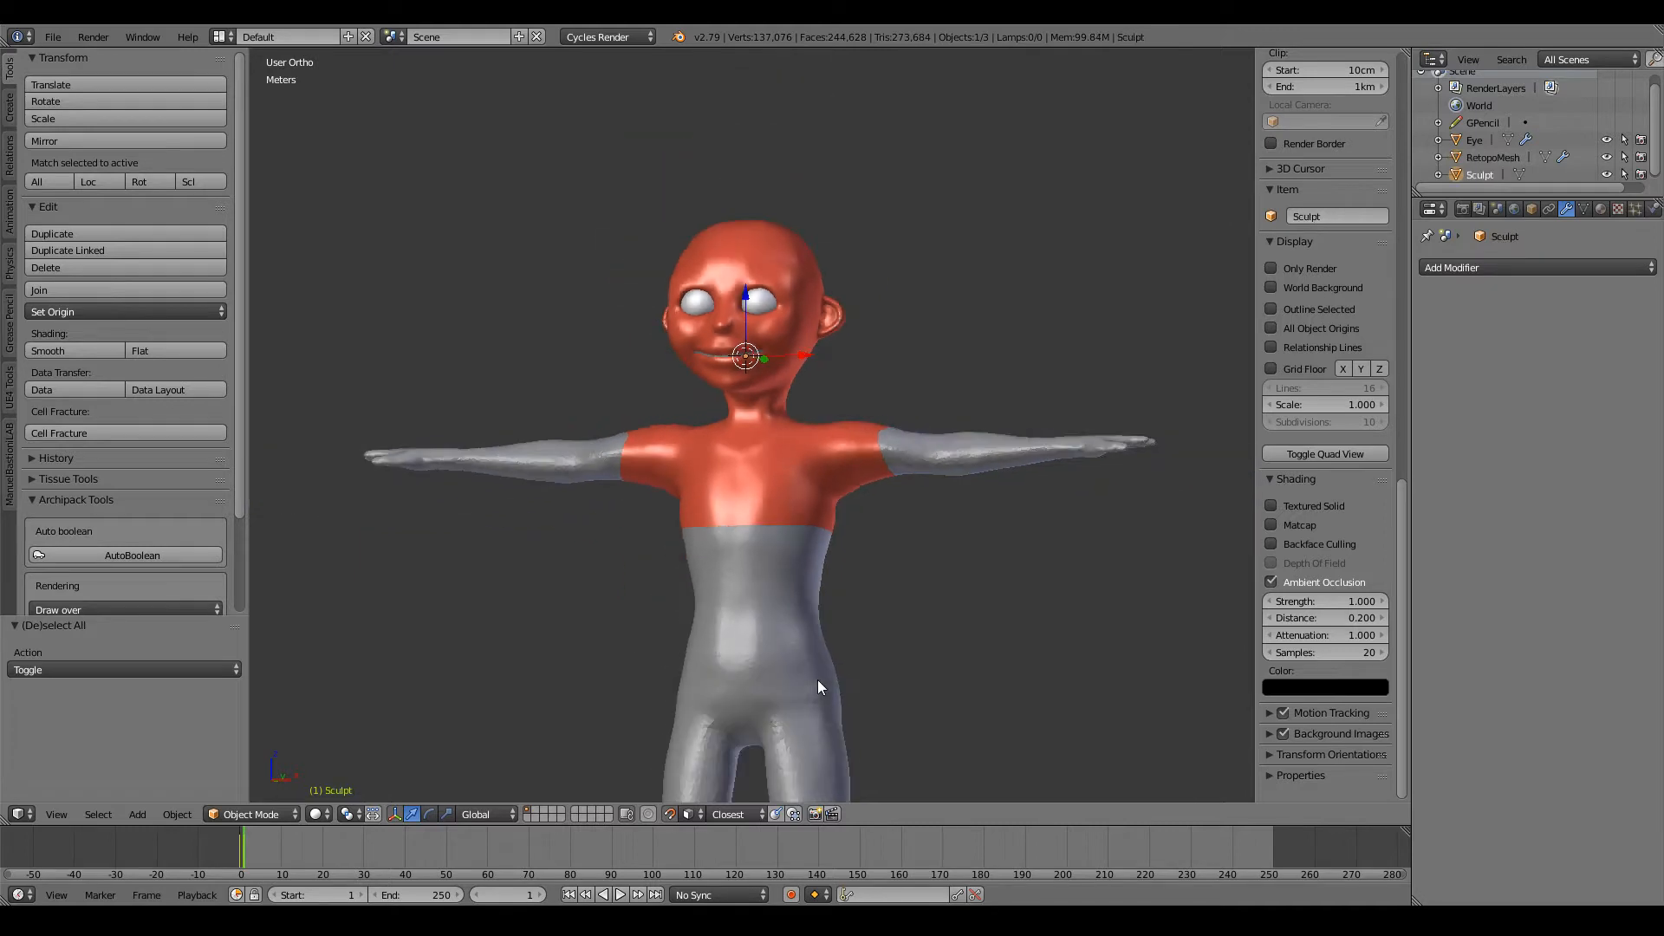
{"action": "key", "text": "h"}
{"action": "key", "text": "alt+h"}
{"action": "key", "text": "a"}
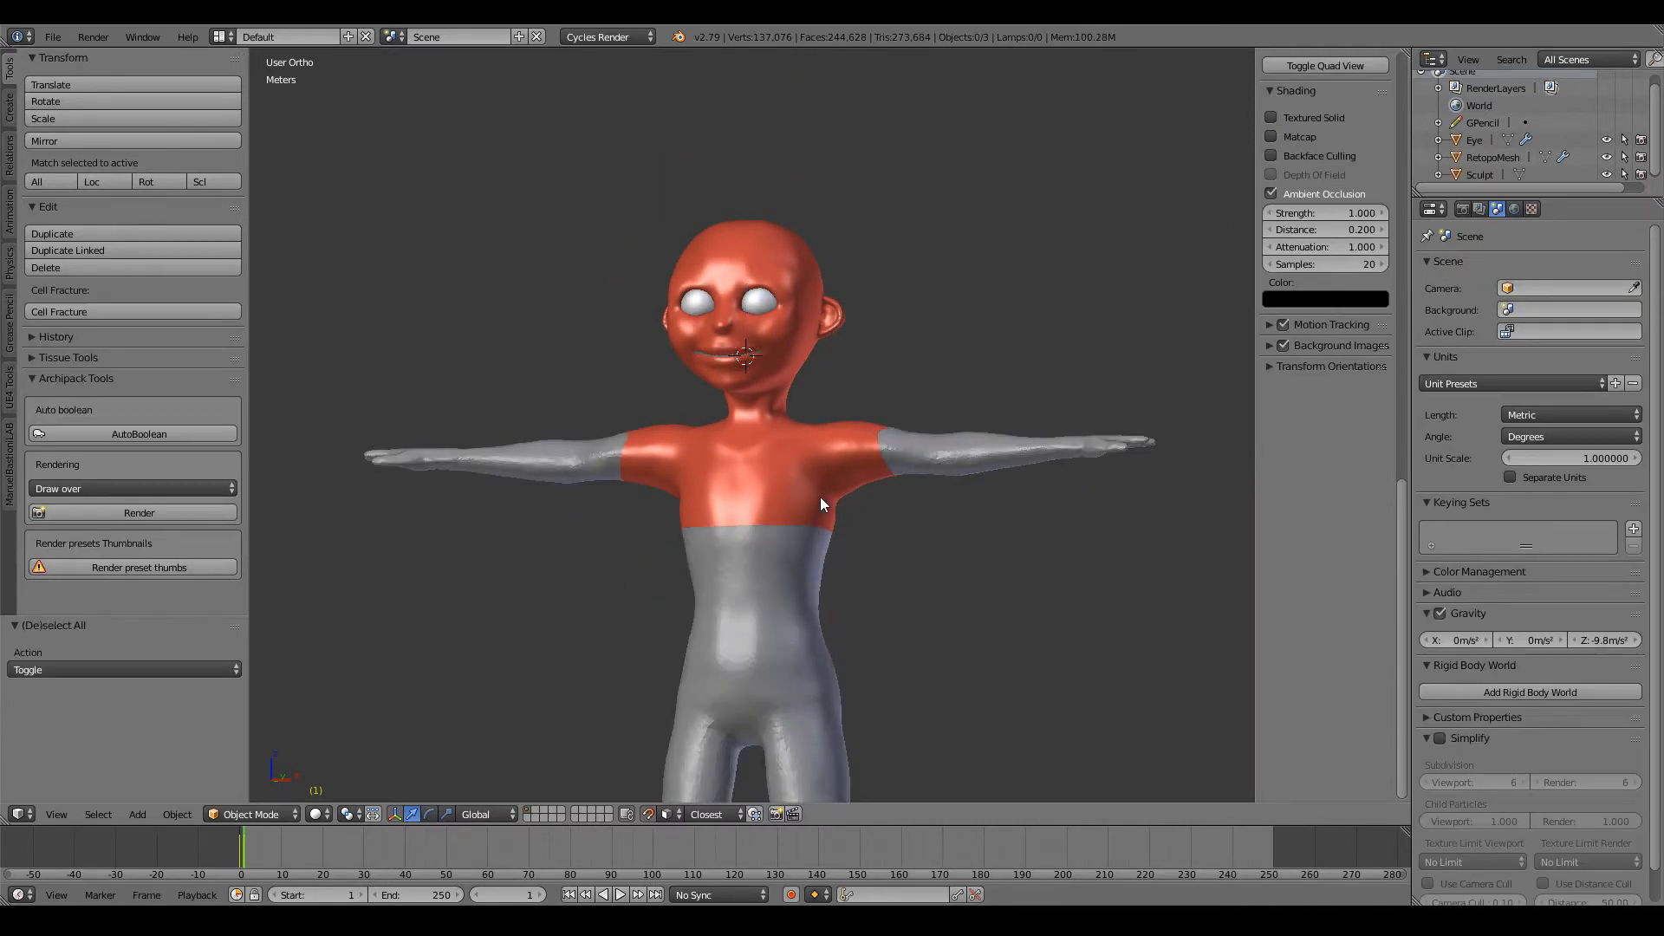
{"action": "right_click", "coordinate": [819, 496]}
{"action": "scroll", "coordinate": [799, 468], "scroll_direction": "up", "scroll_amount": 5}
{"action": "mouse_move", "coordinate": [799, 468]}
{"action": "middle_mouse_down"}
{"action": "mouse_move", "coordinate": [706, 482]}
{"action": "mouse_move", "coordinate": [705, 439]}
{"action": "mouse_move", "coordinate": [759, 331]}
{"action": "mouse_move", "coordinate": [846, 480]}
{"action": "middle_mouse_up"}
{"action": "right_click", "coordinate": [721, 423]}
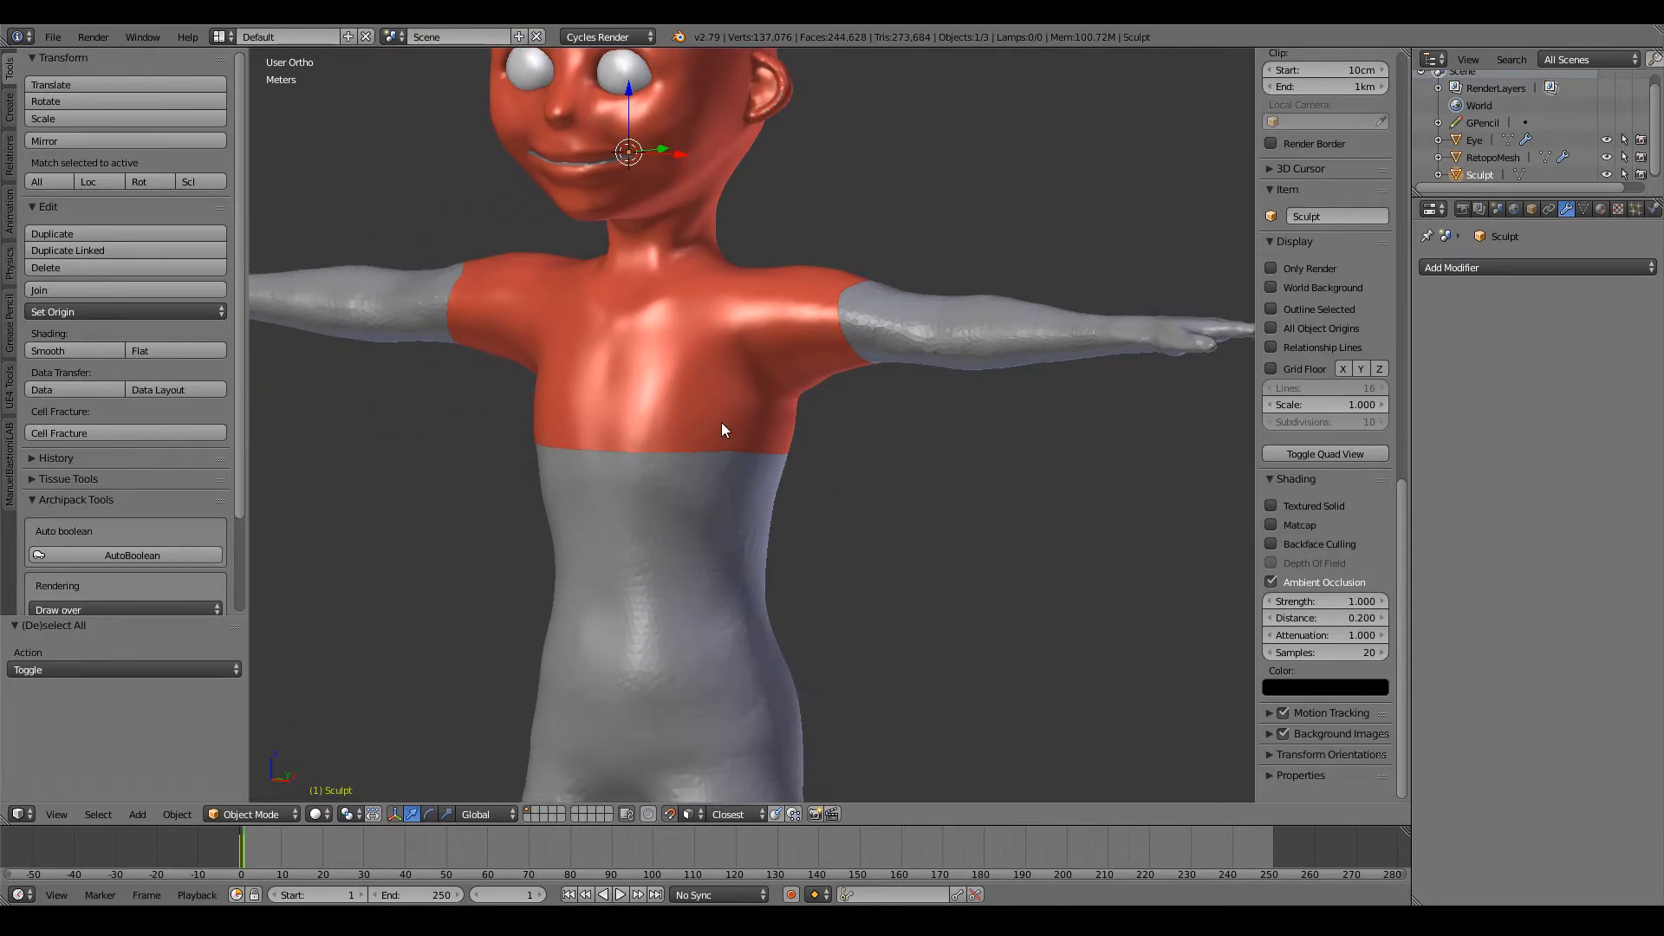
{"action": "key", "text": "Tab"}
{"action": "scroll", "coordinate": [725, 420], "scroll_direction": "down", "scroll_amount": 3}
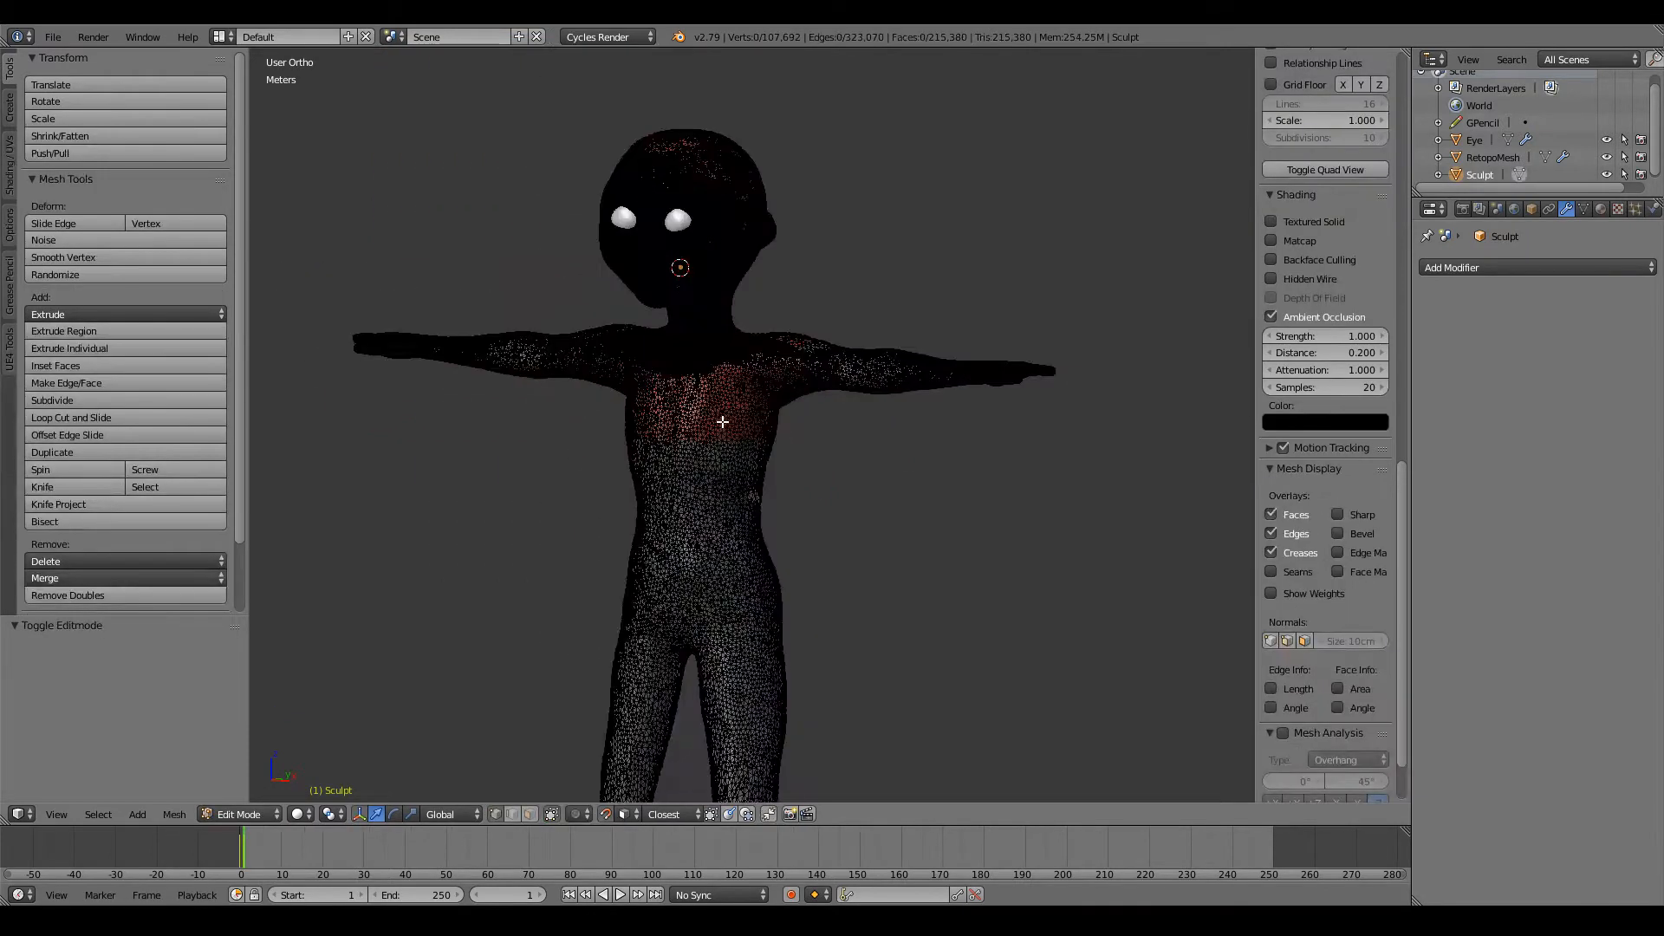
{"action": "key", "text": "Tab"}
Step: Edit the RetopoMesh and extrude the arm's open edge loop outward along the sculpted arm, about 48.8 cm in X
{"action": "right_click", "coordinate": [735, 382]}
{"action": "key", "text": "Tab"}
{"action": "scroll", "coordinate": [735, 381], "scroll_direction": "up", "scroll_amount": 5}
{"action": "middle_click_drag", "start_coordinate": [735, 381], "coordinate": [735, 499], "text": "shift"}
{"action": "scroll", "coordinate": [735, 381], "scroll_direction": "up", "scroll_amount": 4}
{"action": "right_click", "coordinate": [608, 415], "text": "alt"}
{"action": "key", "text": "KP_1"}
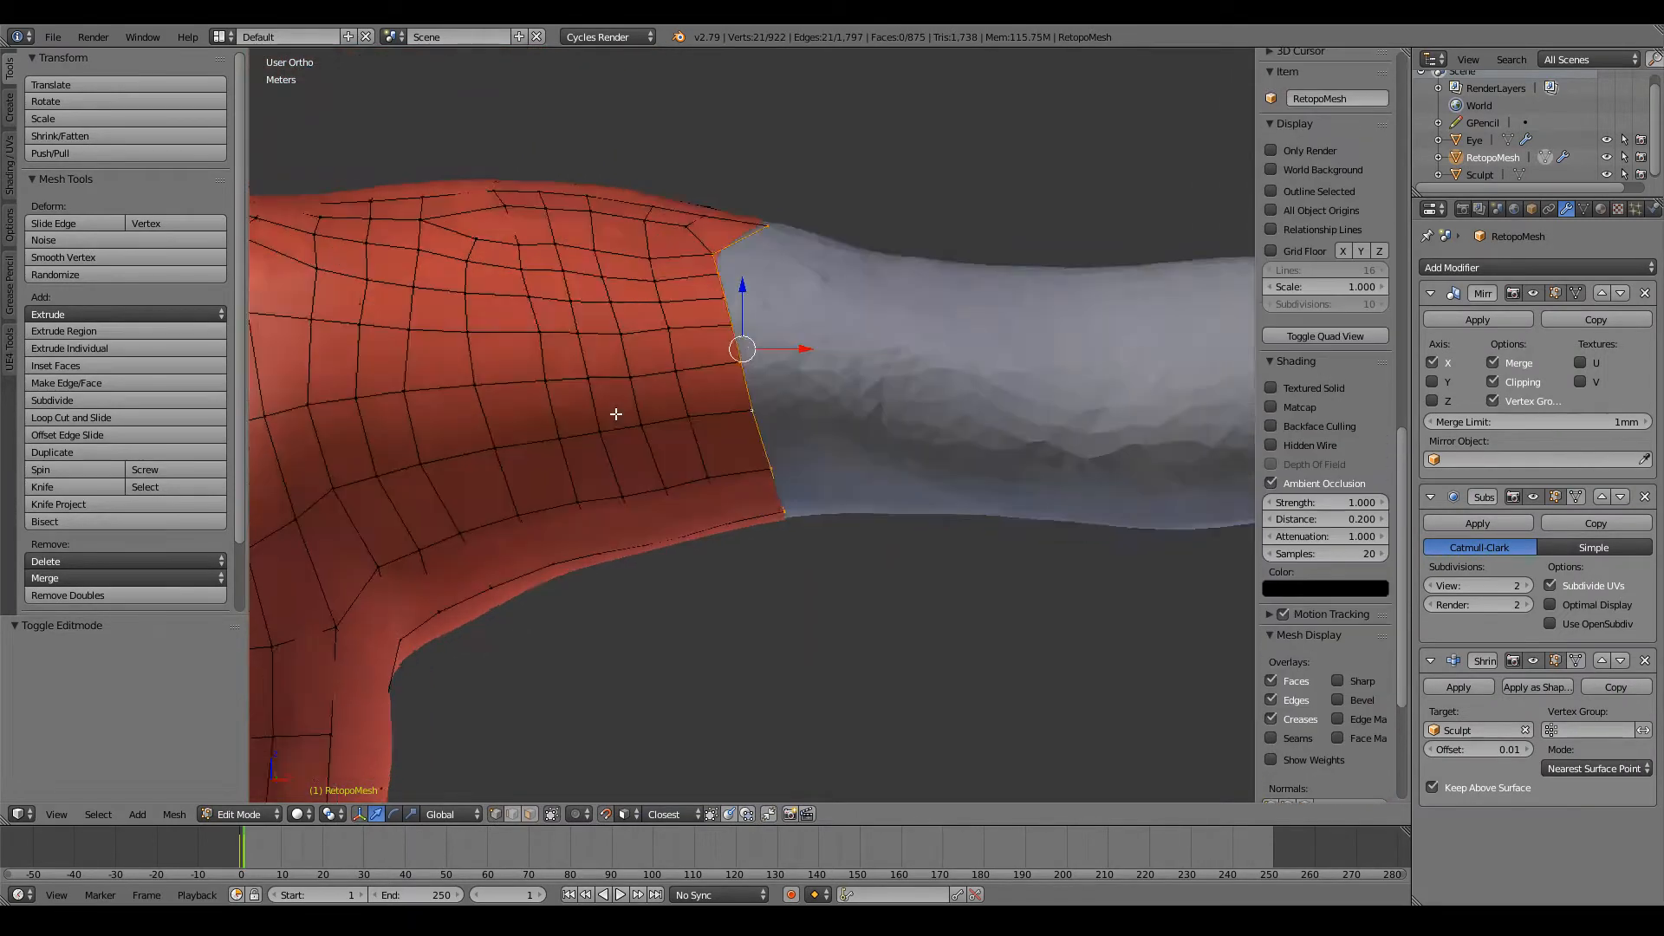
{"action": "scroll", "coordinate": [697, 385], "scroll_direction": "up", "scroll_amount": 2}
{"action": "key", "text": "e"}
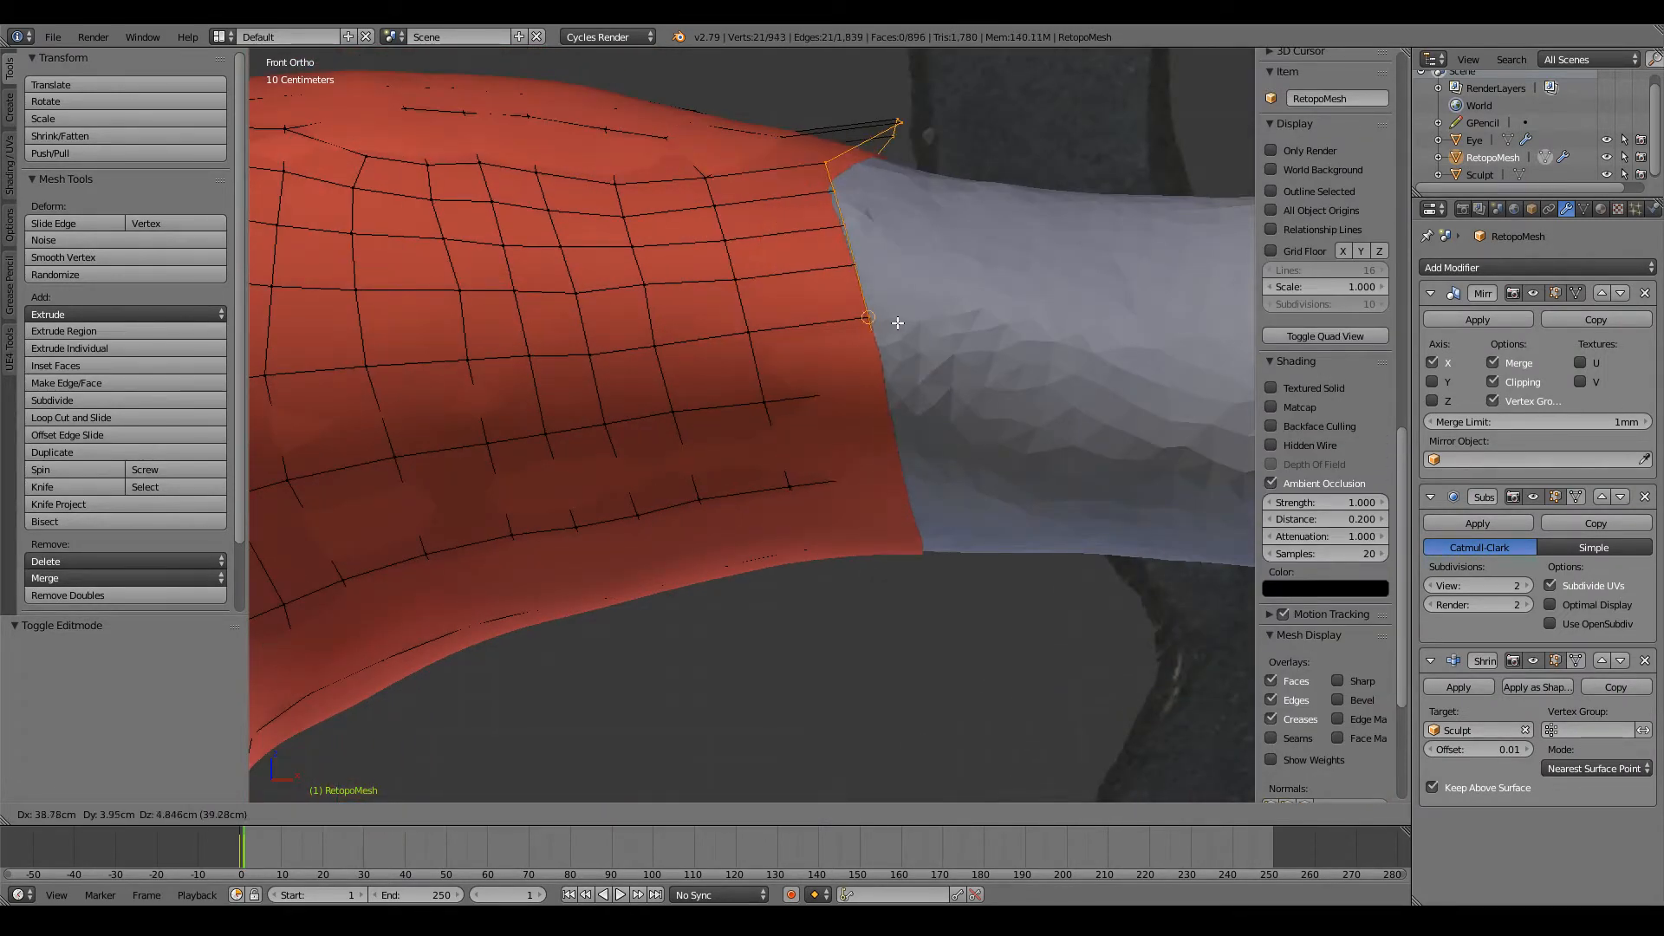
{"action": "left_click", "coordinate": [915, 393]}
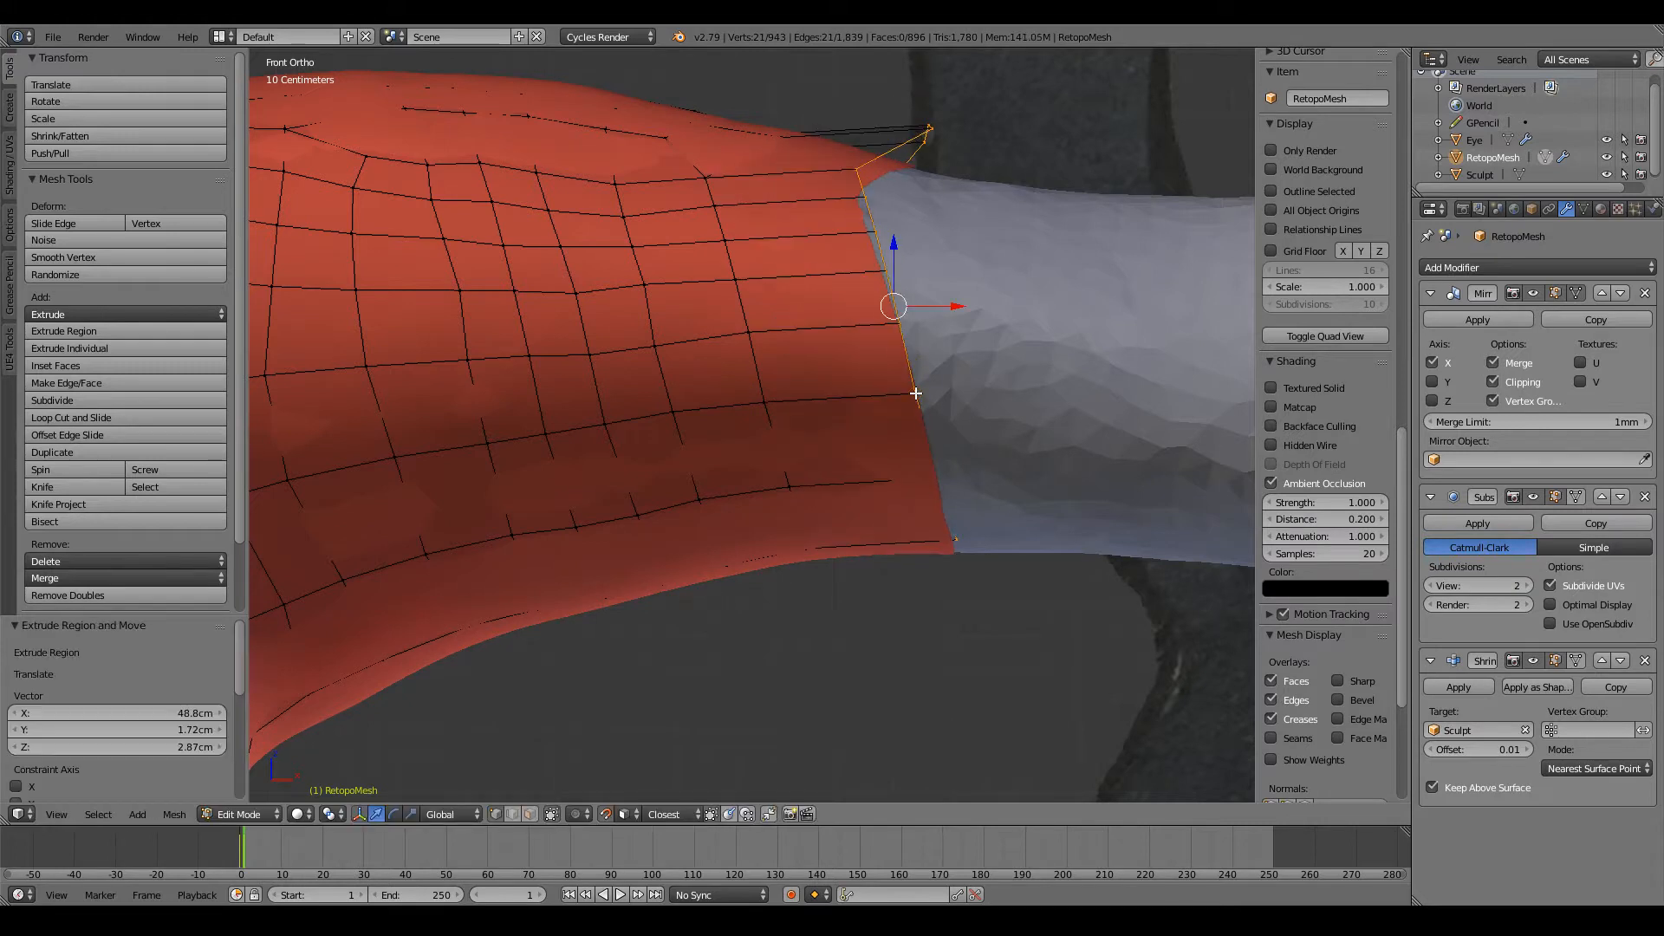
Step: Reposition three vertices on the front of the new arm edge loop to even out their spacing
{"action": "right_click", "coordinate": [914, 381]}
{"action": "key", "text": "g"}
{"action": "left_click", "coordinate": [912, 388]}
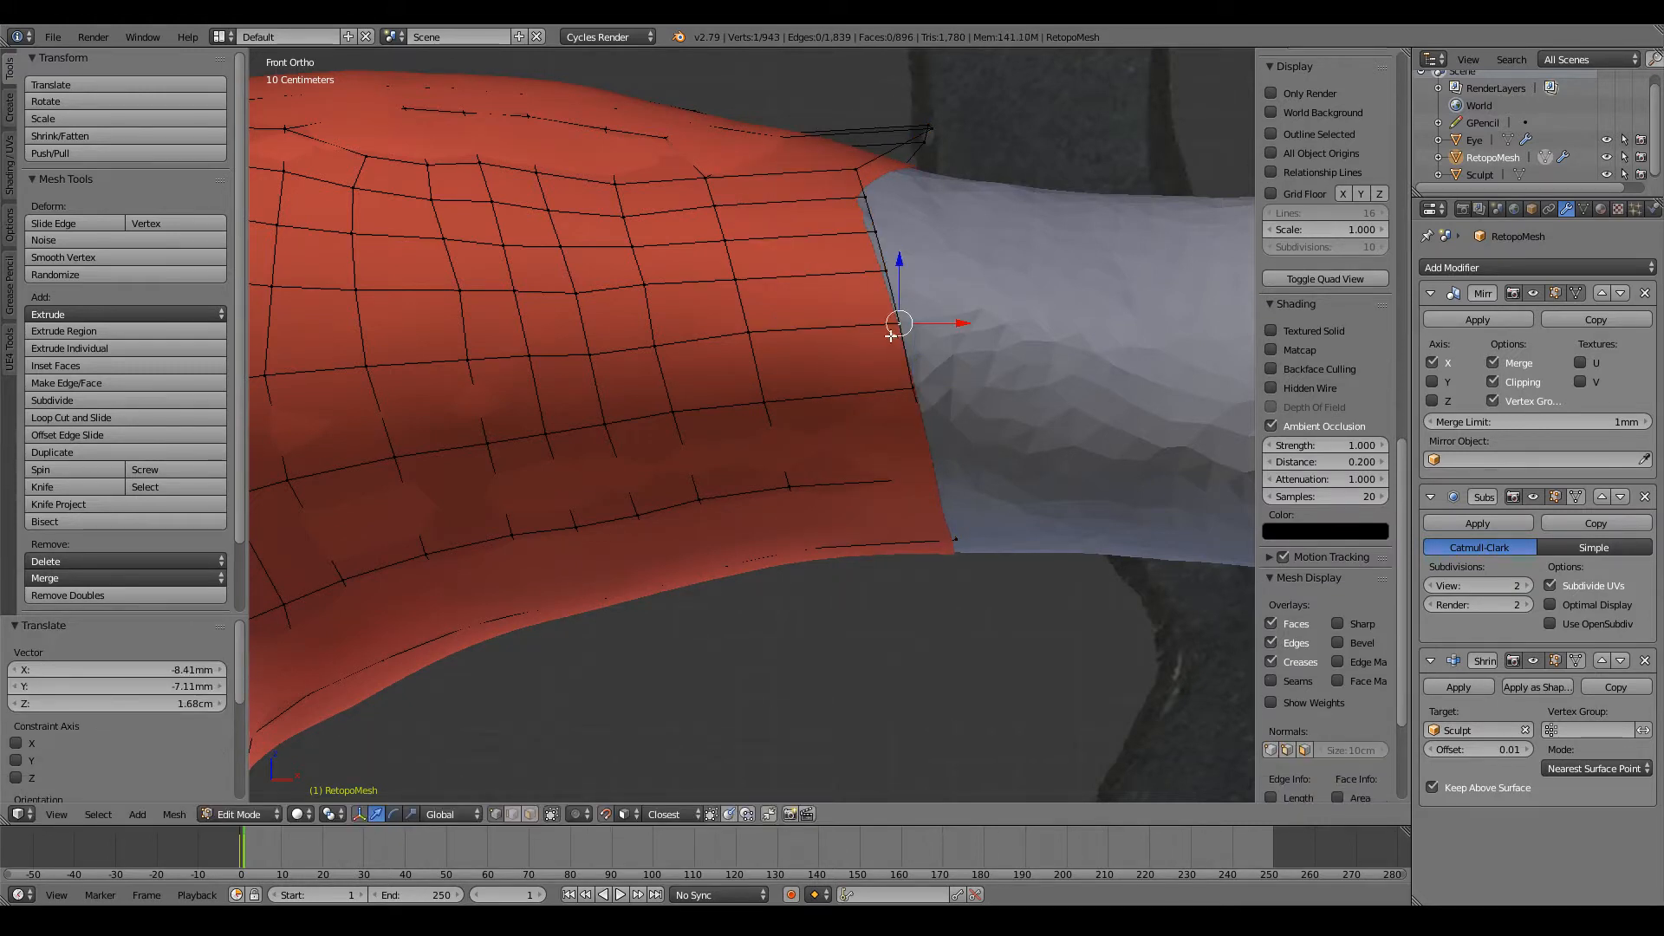
{"action": "key", "text": "g"}
{"action": "left_click", "coordinate": [895, 324]}
{"action": "scroll", "coordinate": [897, 325], "scroll_direction": "up", "scroll_amount": 5, "text": "shift"}
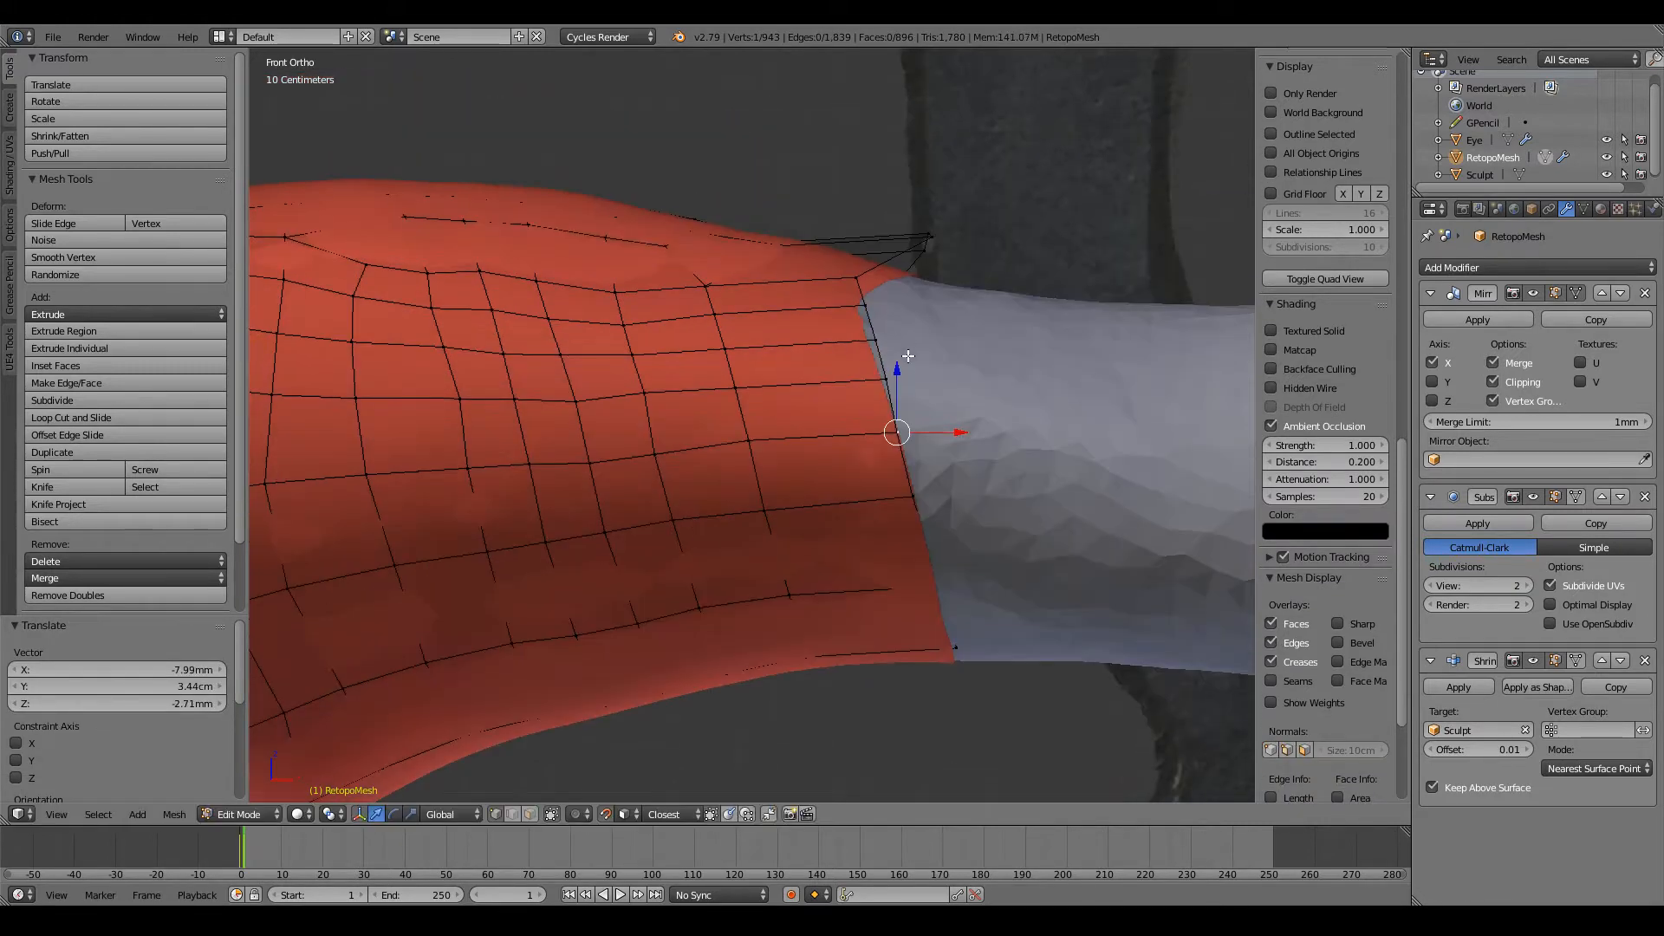
{"action": "right_click", "coordinate": [884, 374]}
{"action": "key", "text": "g"}
{"action": "left_click", "coordinate": [886, 388]}
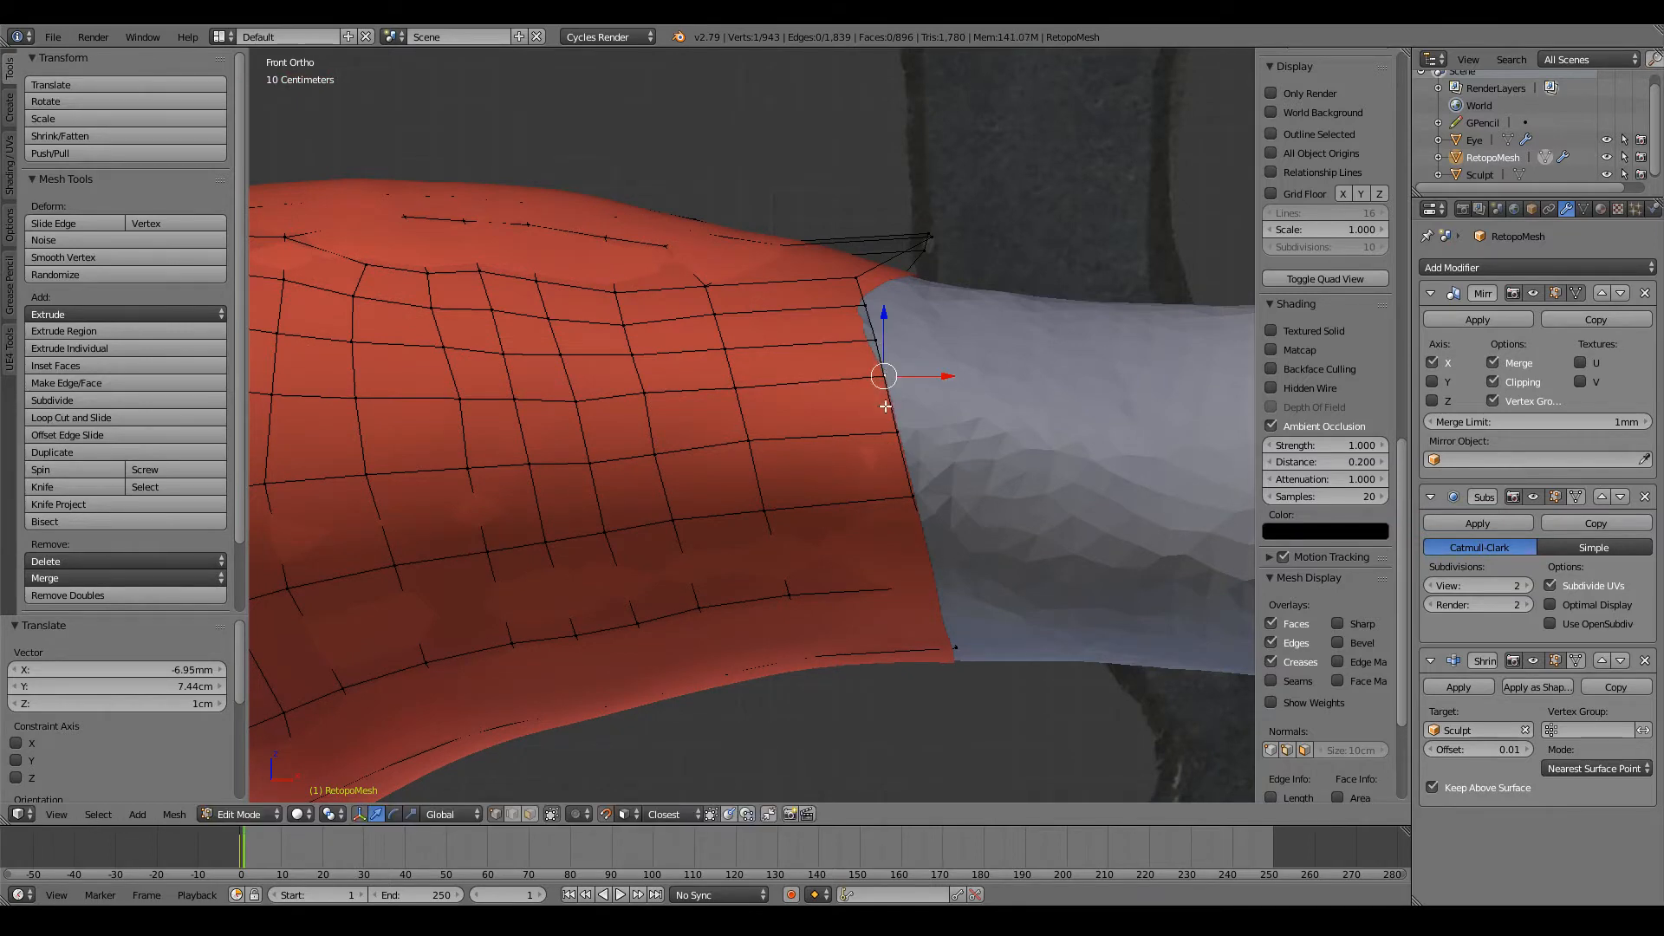
Step: Fine-tune a front vertex of the arm's open edge and nudge the matching vertex one loop closer to the shoulder
{"action": "middle_click_drag", "start_coordinate": [888, 392], "coordinate": [895, 486]}
{"action": "scroll", "coordinate": [927, 494], "scroll_direction": "down", "scroll_amount": 8, "text": "shift"}
{"action": "scroll", "coordinate": [960, 505], "scroll_direction": "up", "scroll_amount": 3}
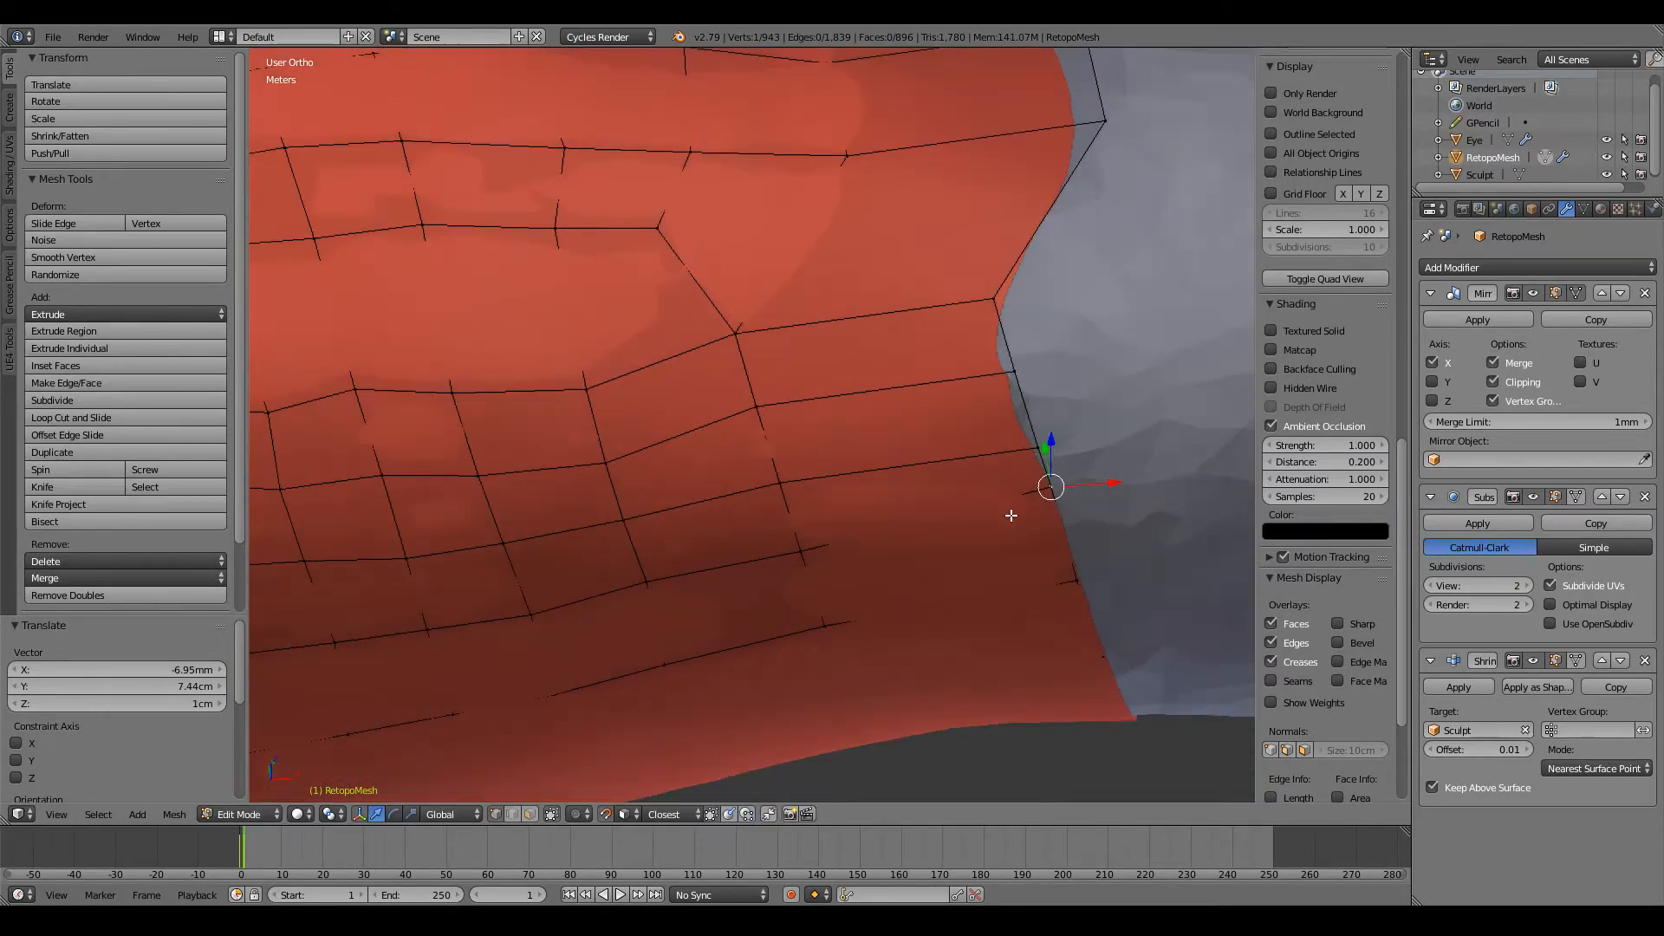
{"action": "key", "text": "g"}
{"action": "left_click", "coordinate": [1057, 508]}
{"action": "middle_click_drag", "start_coordinate": [1056, 508], "coordinate": [1003, 449]}
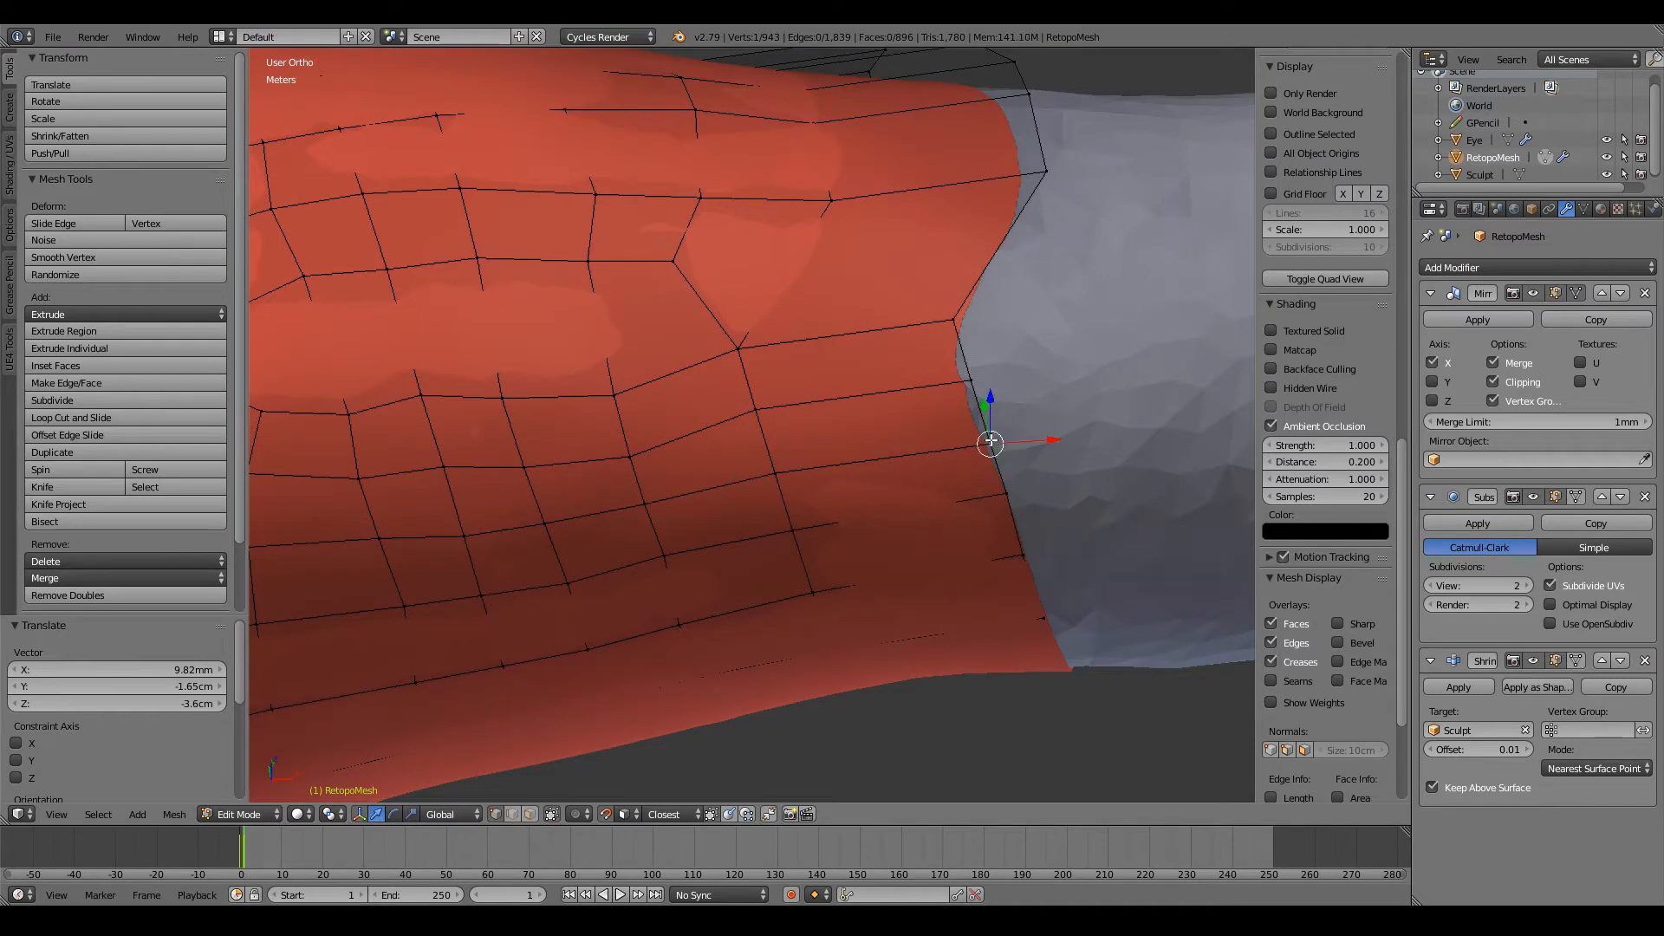
{"action": "key", "text": "g"}
{"action": "left_click", "coordinate": [988, 431]}
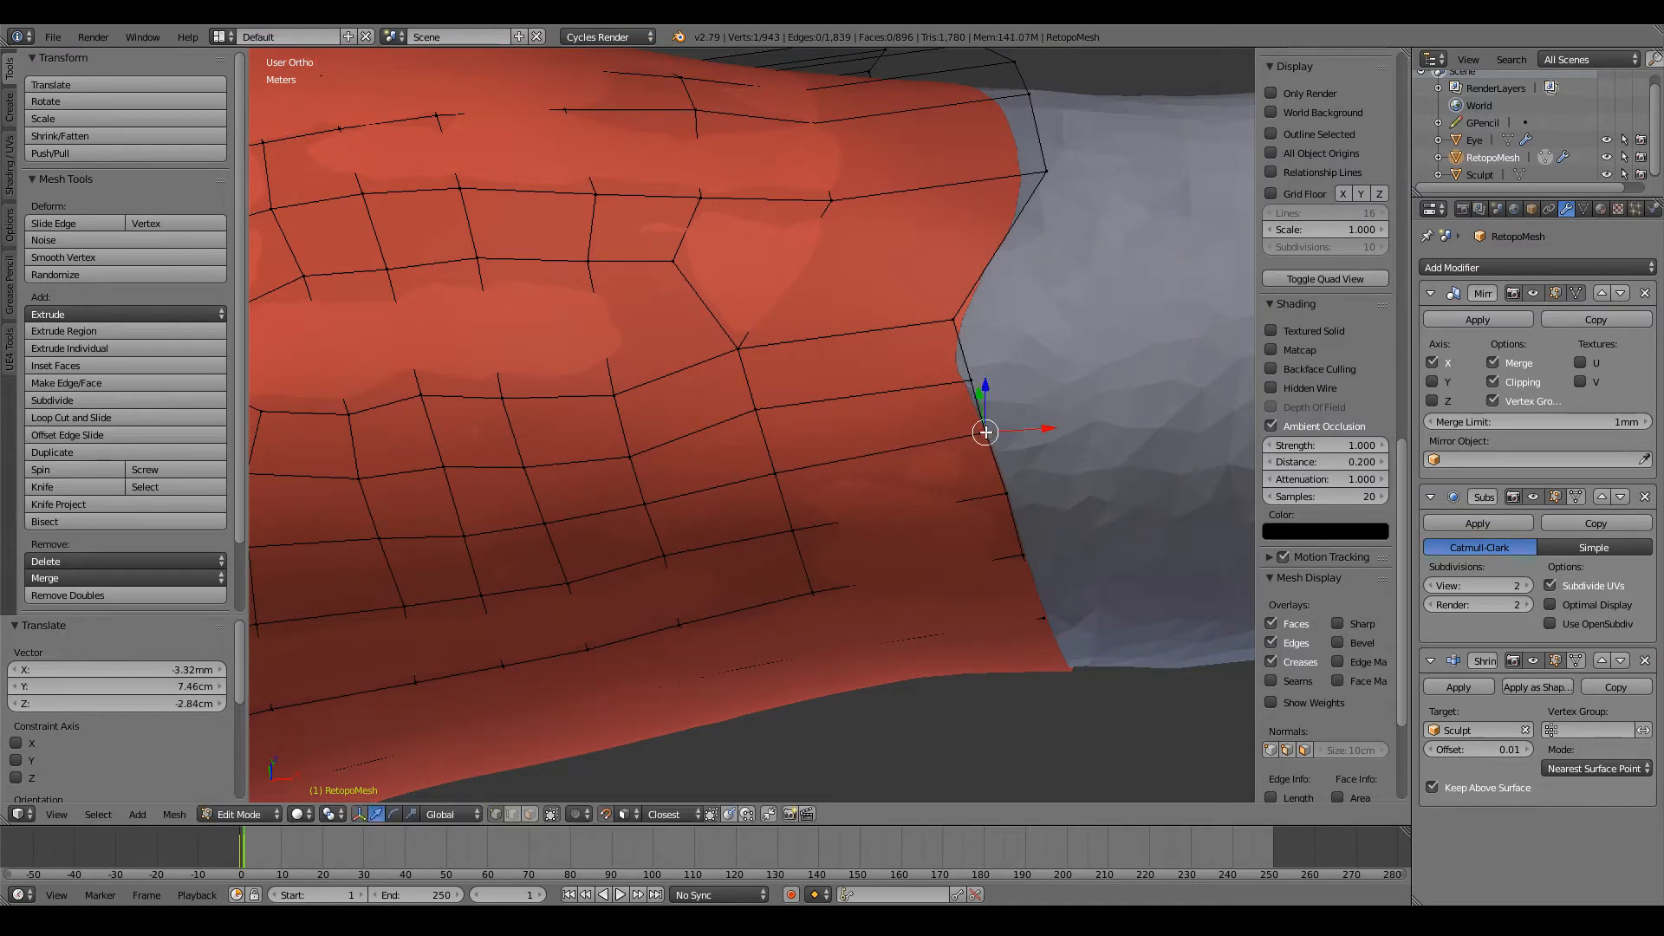
{"action": "key", "text": "g"}
{"action": "left_click", "coordinate": [769, 469]}
{"action": "scroll", "coordinate": [975, 468], "scroll_direction": "up", "scroll_amount": 2, "text": "shift"}
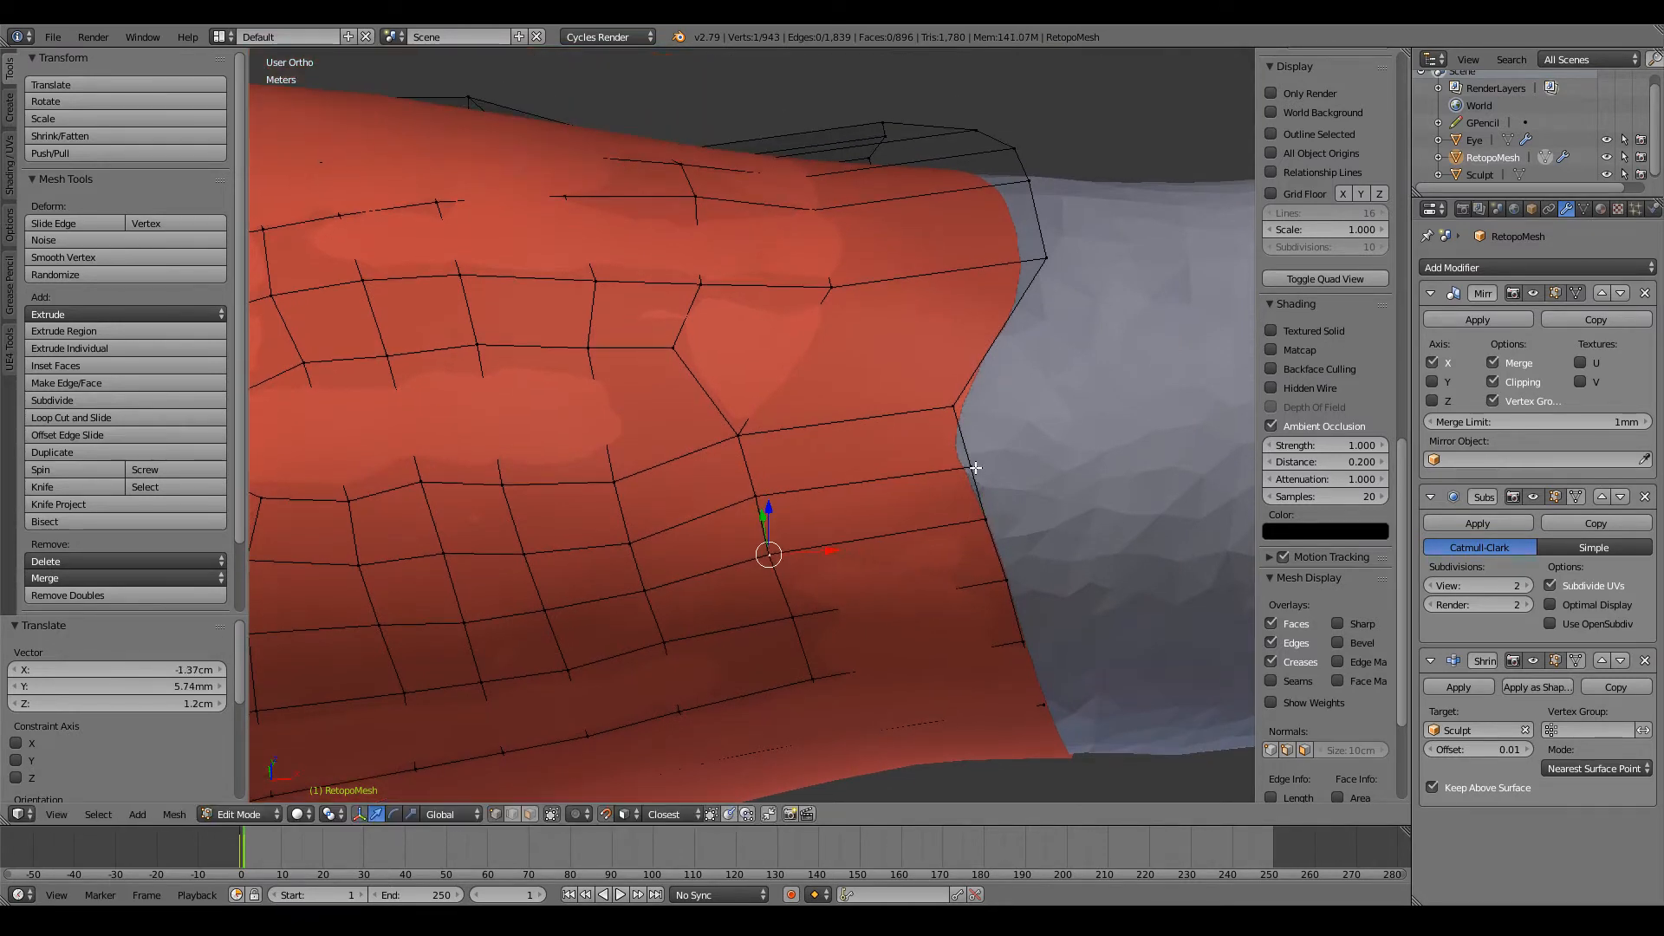
Step: Align four upper-front vertices of the arm's open edge, pulling the two nearest the top back toward the shoulder
{"action": "key", "text": "g"}
{"action": "left_click", "coordinate": [976, 462]}
{"action": "right_click", "coordinate": [952, 413]}
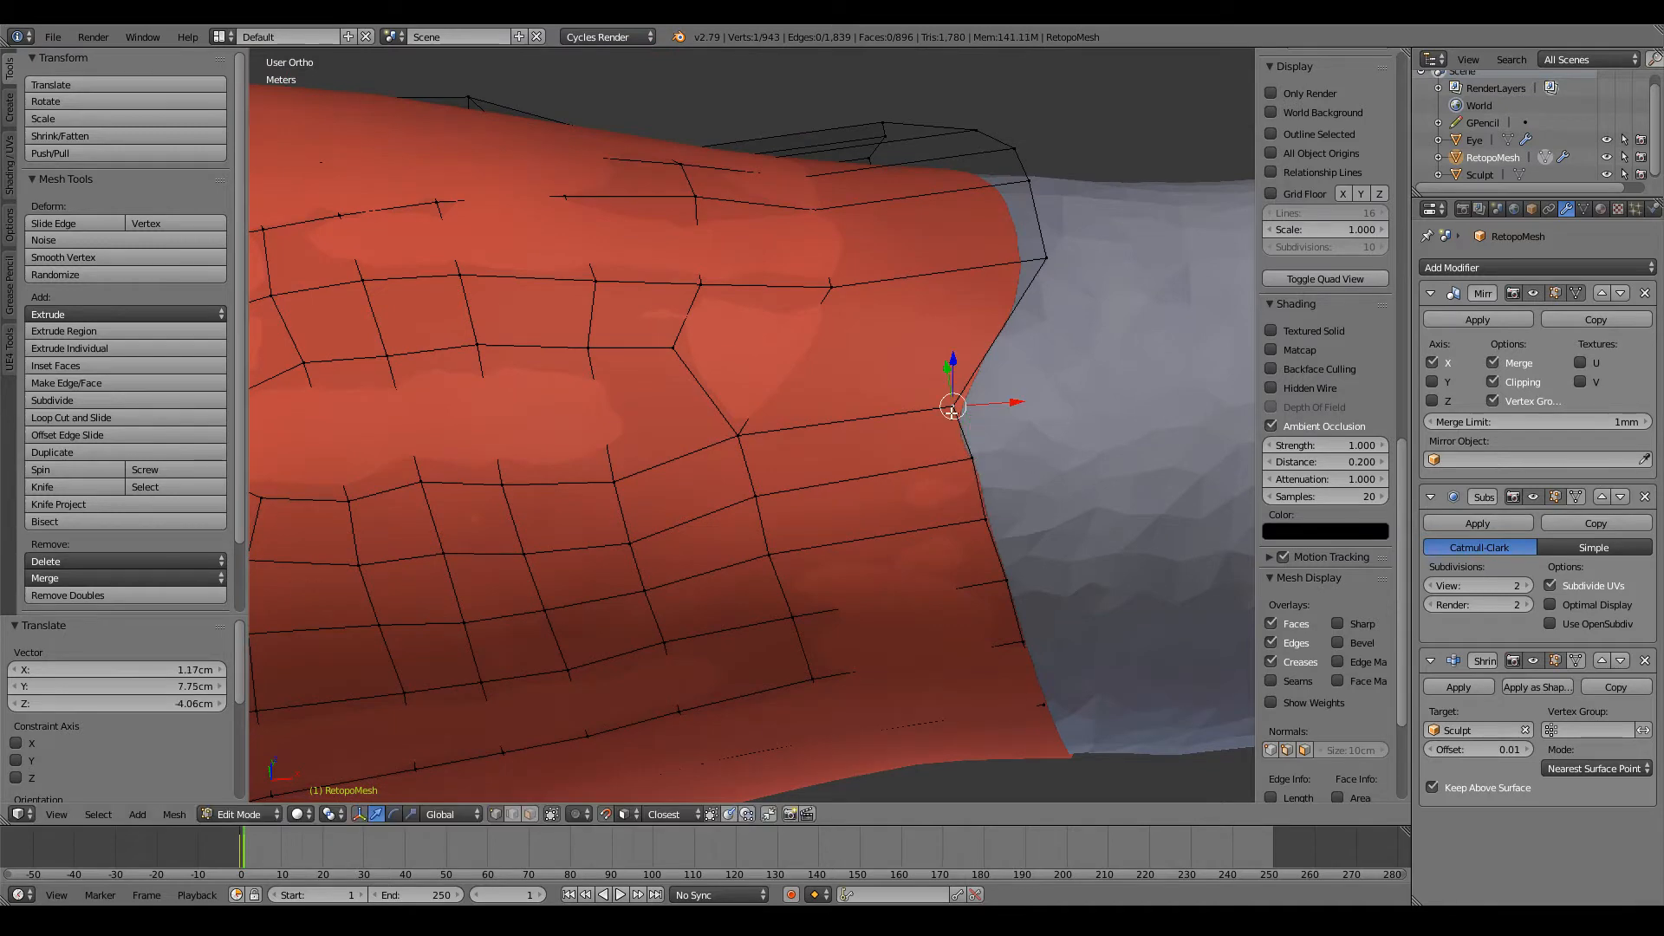
{"action": "key", "text": "g"}
{"action": "left_click", "coordinate": [972, 399]}
{"action": "scroll", "coordinate": [941, 451], "scroll_direction": "up", "scroll_amount": 5, "text": "shift"}
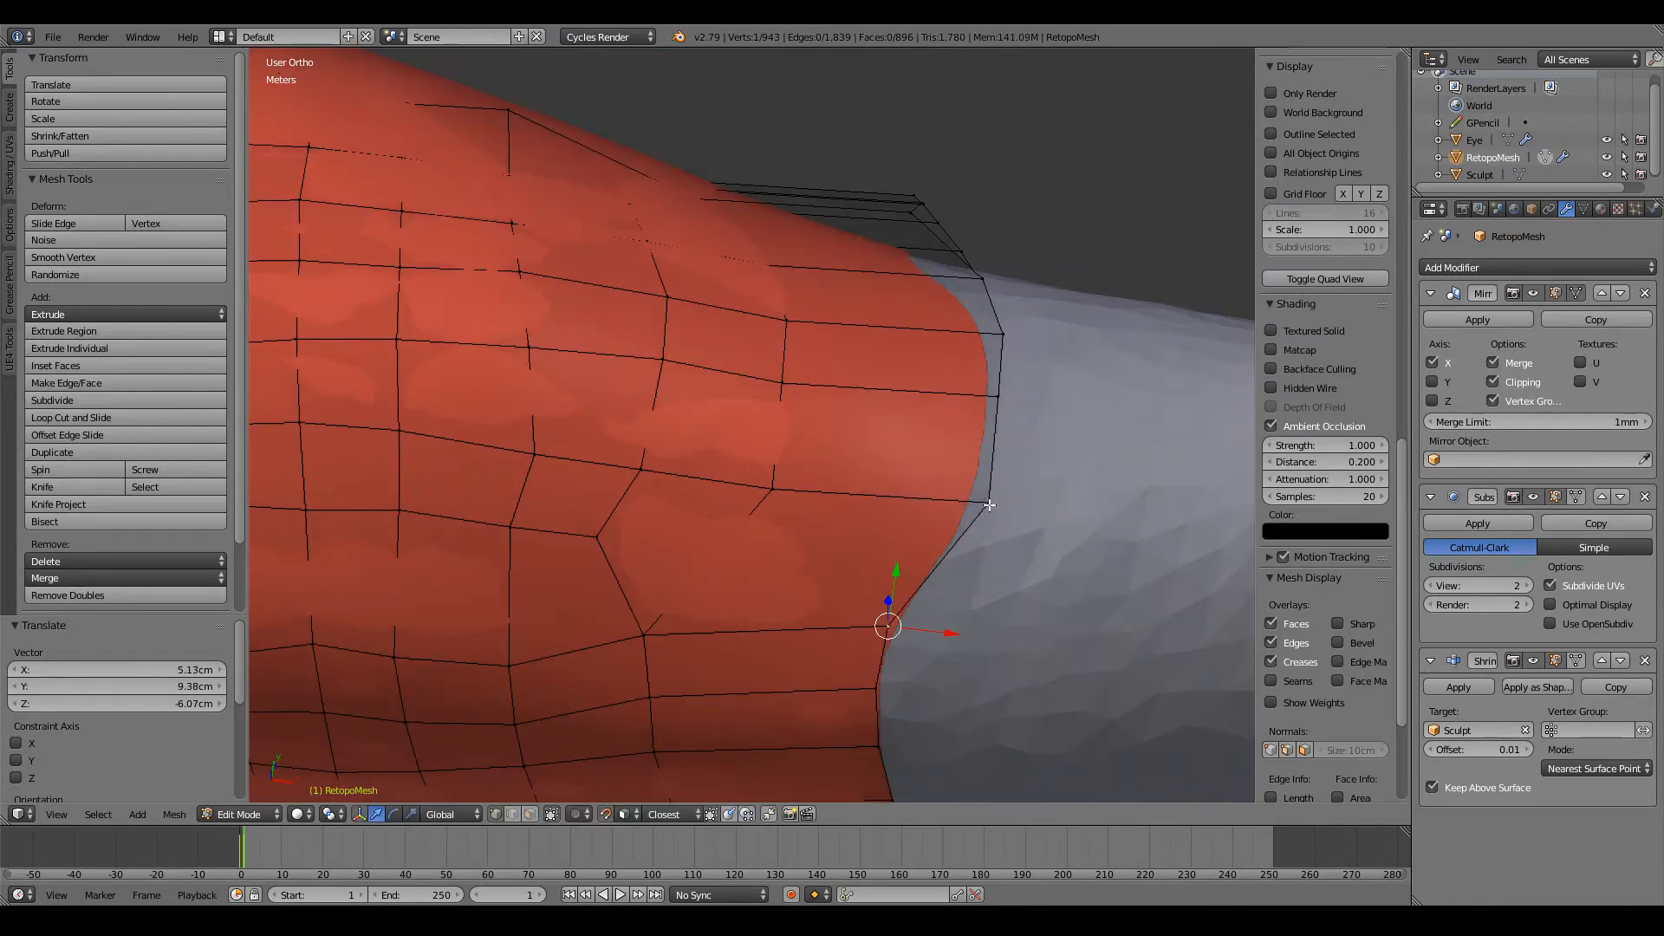
{"action": "key", "text": "g"}
{"action": "left_click", "coordinate": [912, 504]}
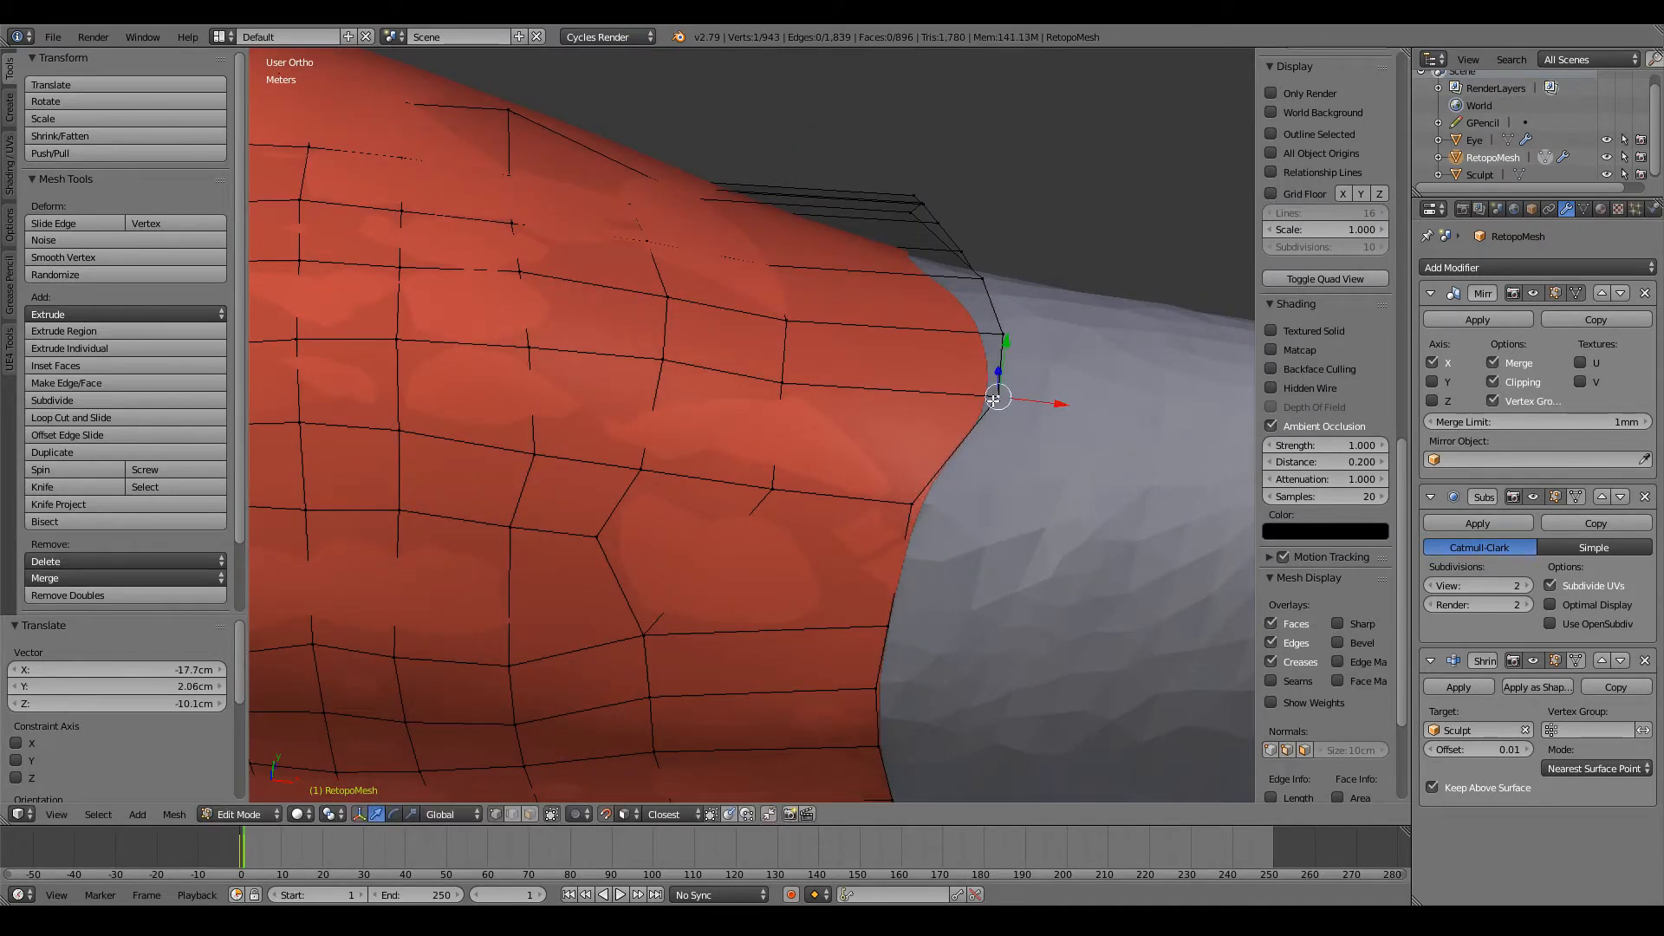
{"action": "key", "text": "g"}
{"action": "left_click", "coordinate": [933, 399]}
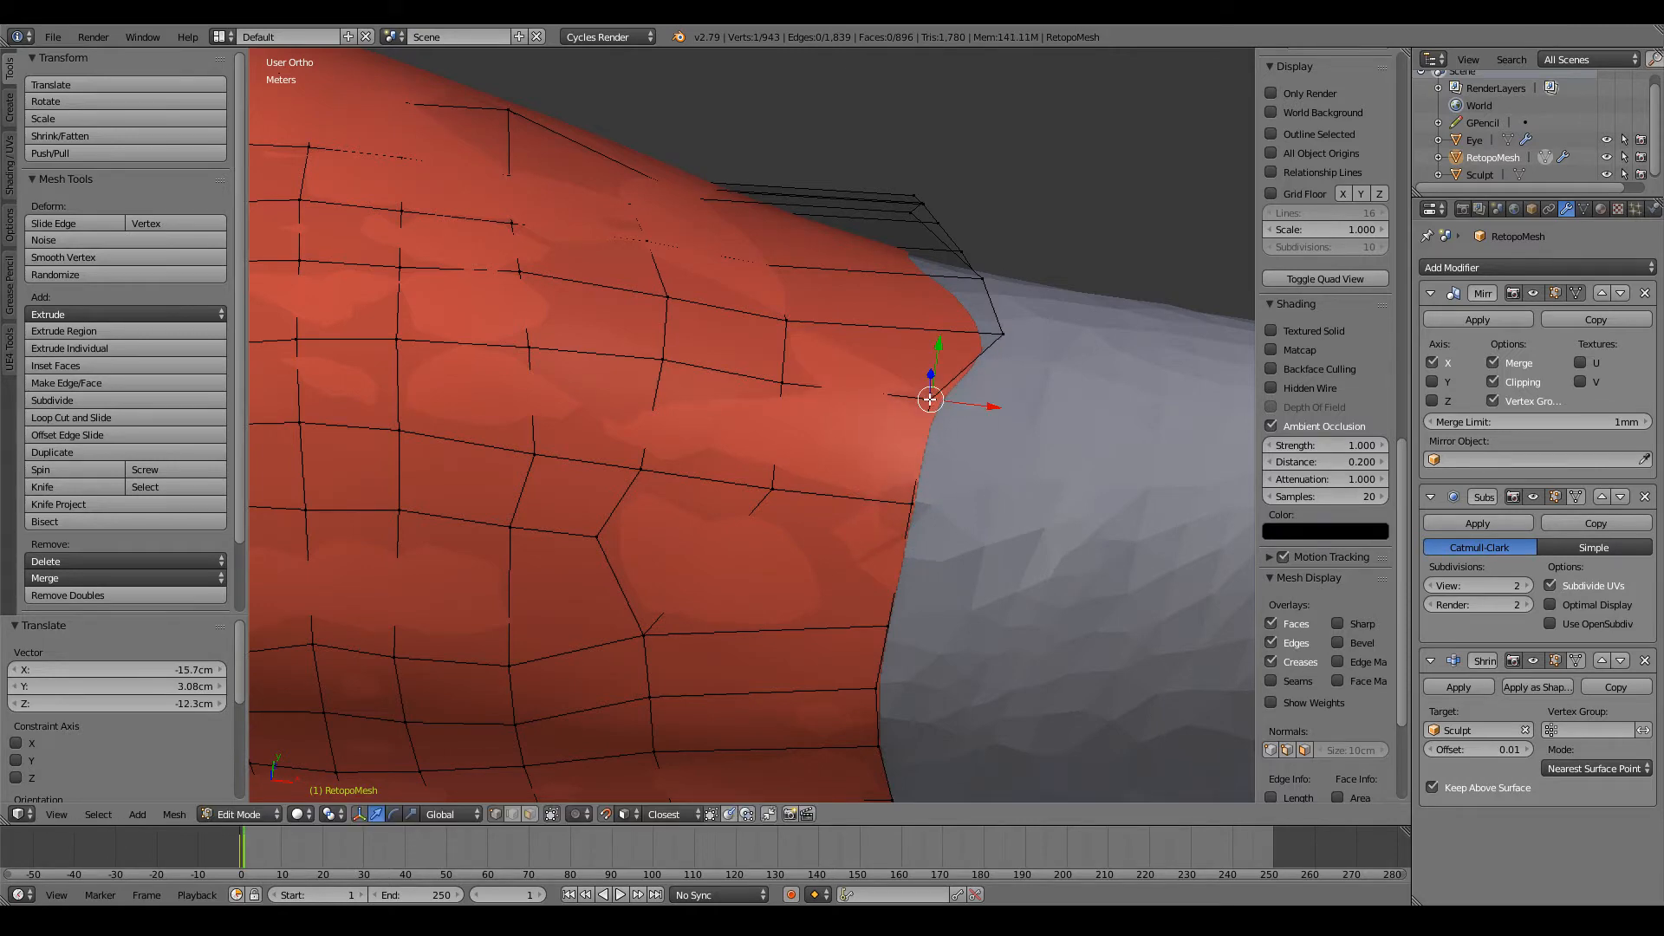
Step: Pull the vertices across the top of the arm's open edge back into a straight line around the arm
{"action": "middle_click_drag", "start_coordinate": [936, 390], "coordinate": [793, 400]}
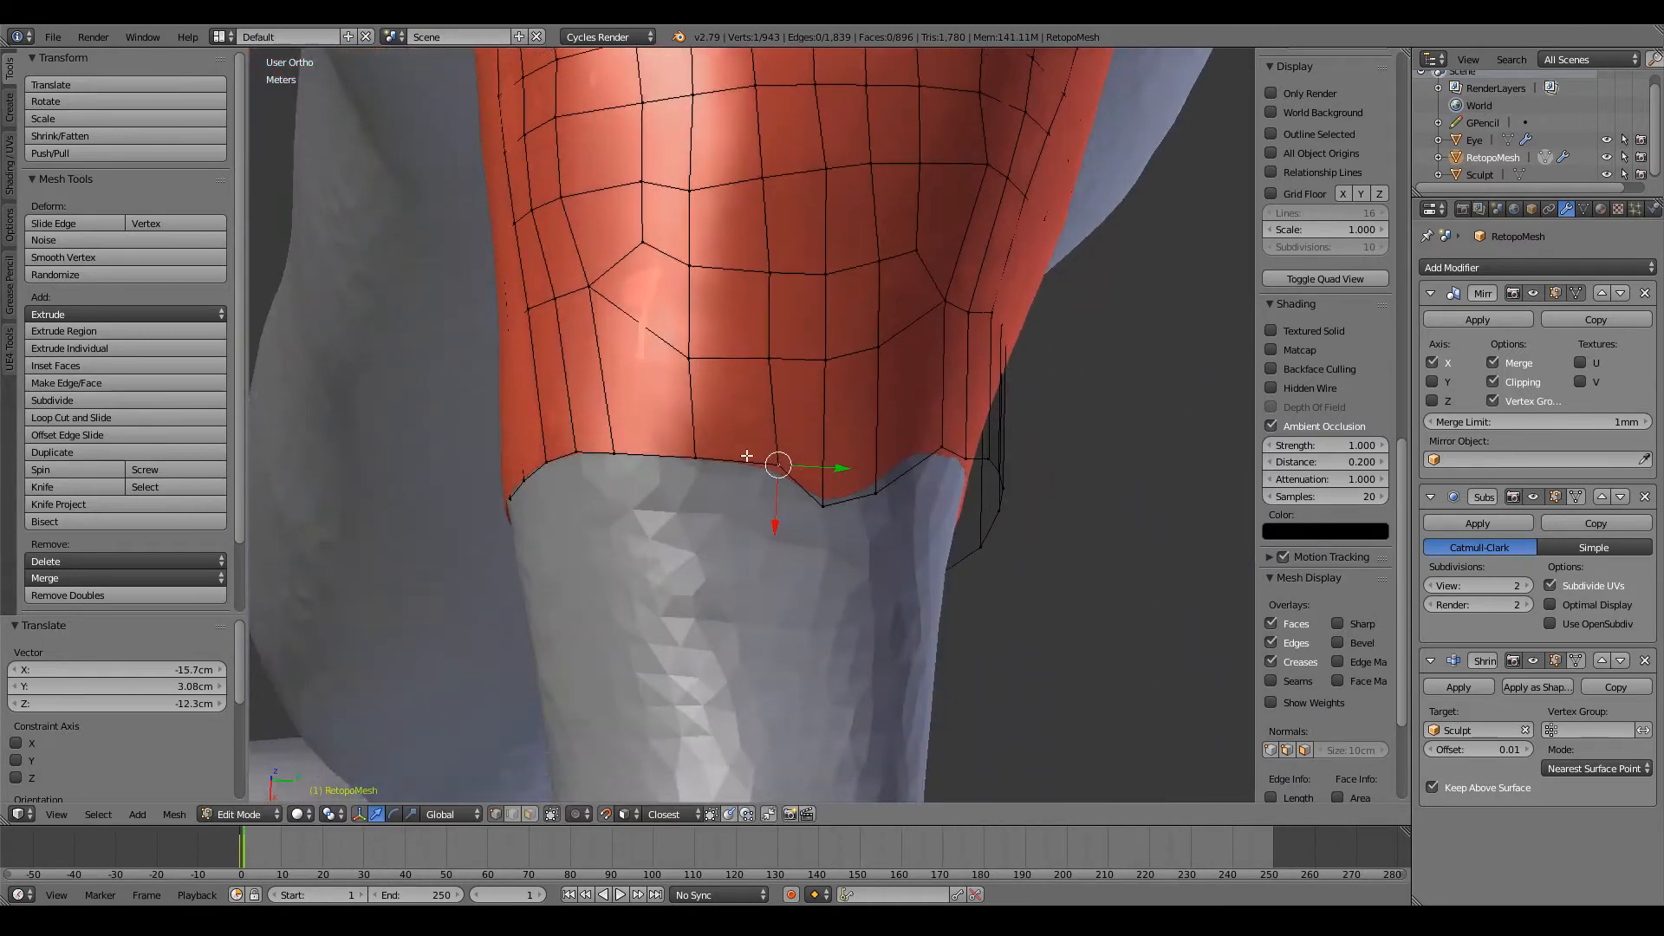
{"action": "scroll", "coordinate": [741, 468], "scroll_direction": "up", "scroll_amount": 3}
{"action": "key", "text": "g"}
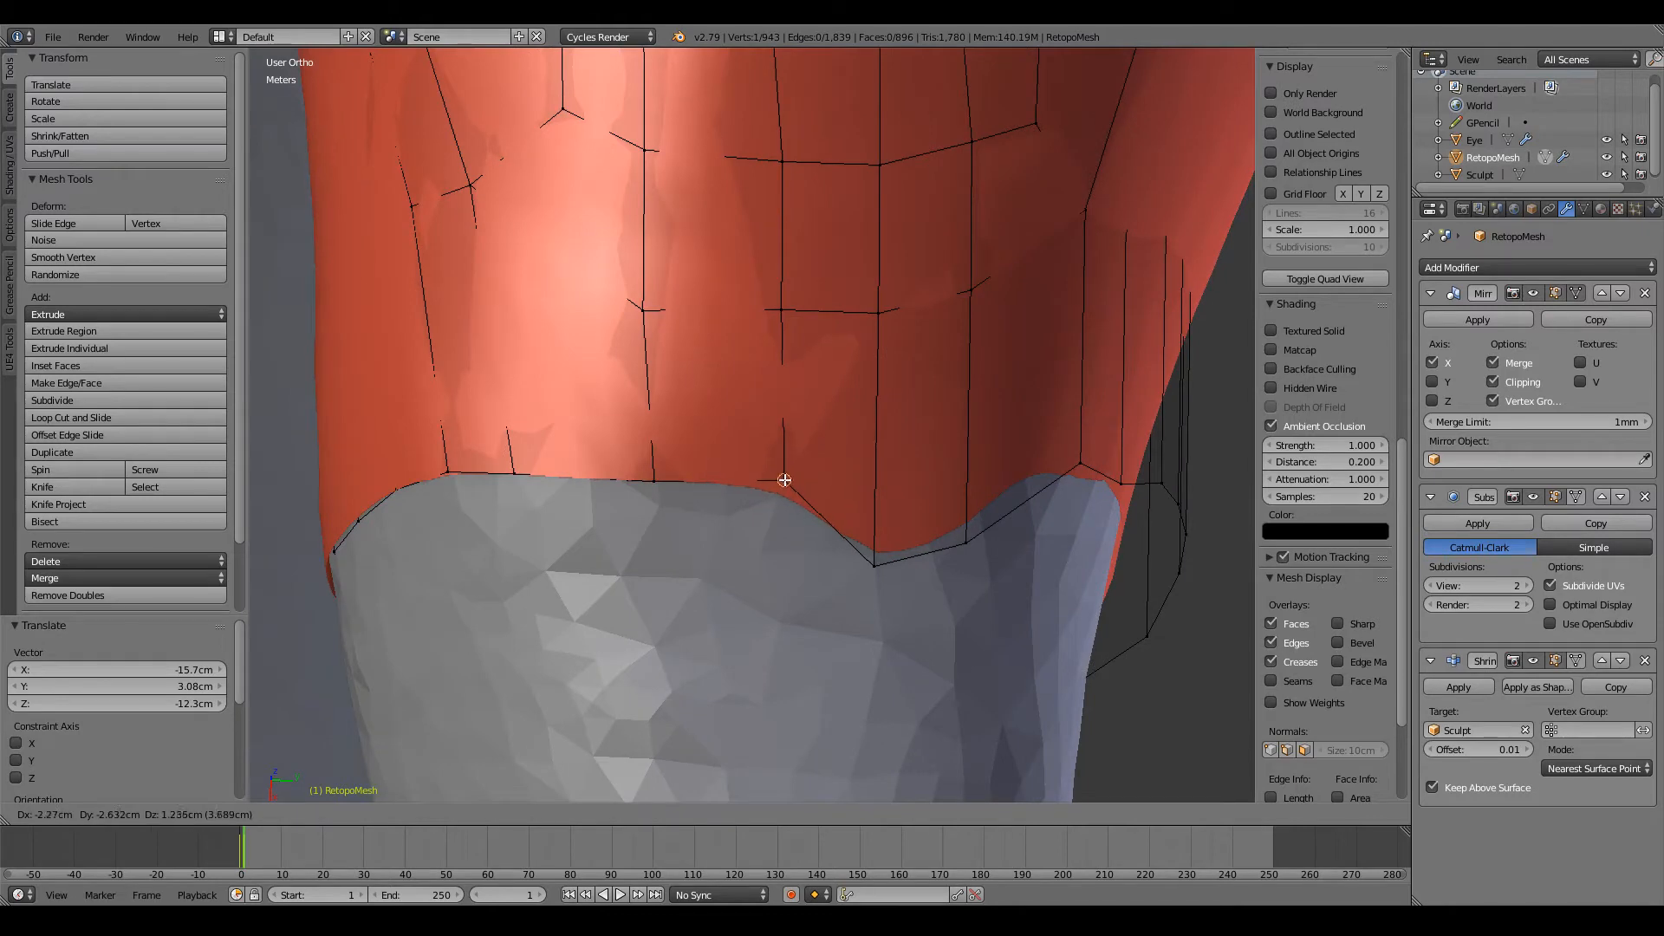
{"action": "left_click", "coordinate": [788, 476]}
{"action": "right_click", "coordinate": [874, 564]}
{"action": "key", "text": "g"}
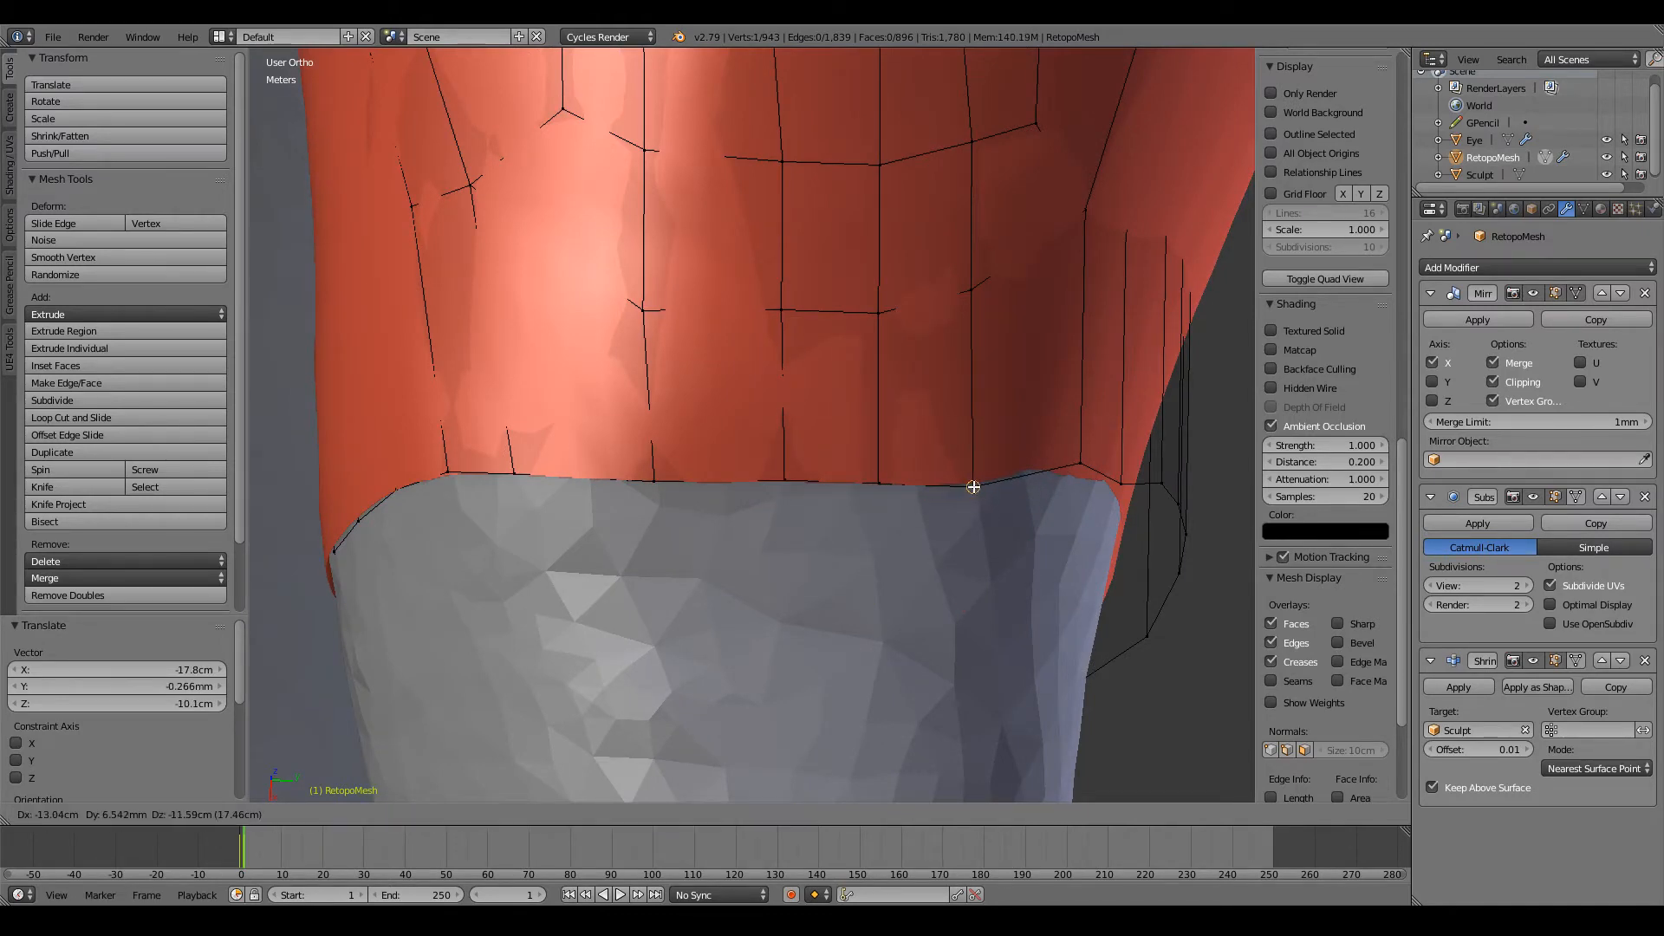
{"action": "left_click", "coordinate": [973, 486]}
Step: Move two vertices on the upper back of the arm's open edge downward to continue an evenly spaced curve
{"action": "middle_click_drag", "start_coordinate": [973, 486], "coordinate": [796, 371]}
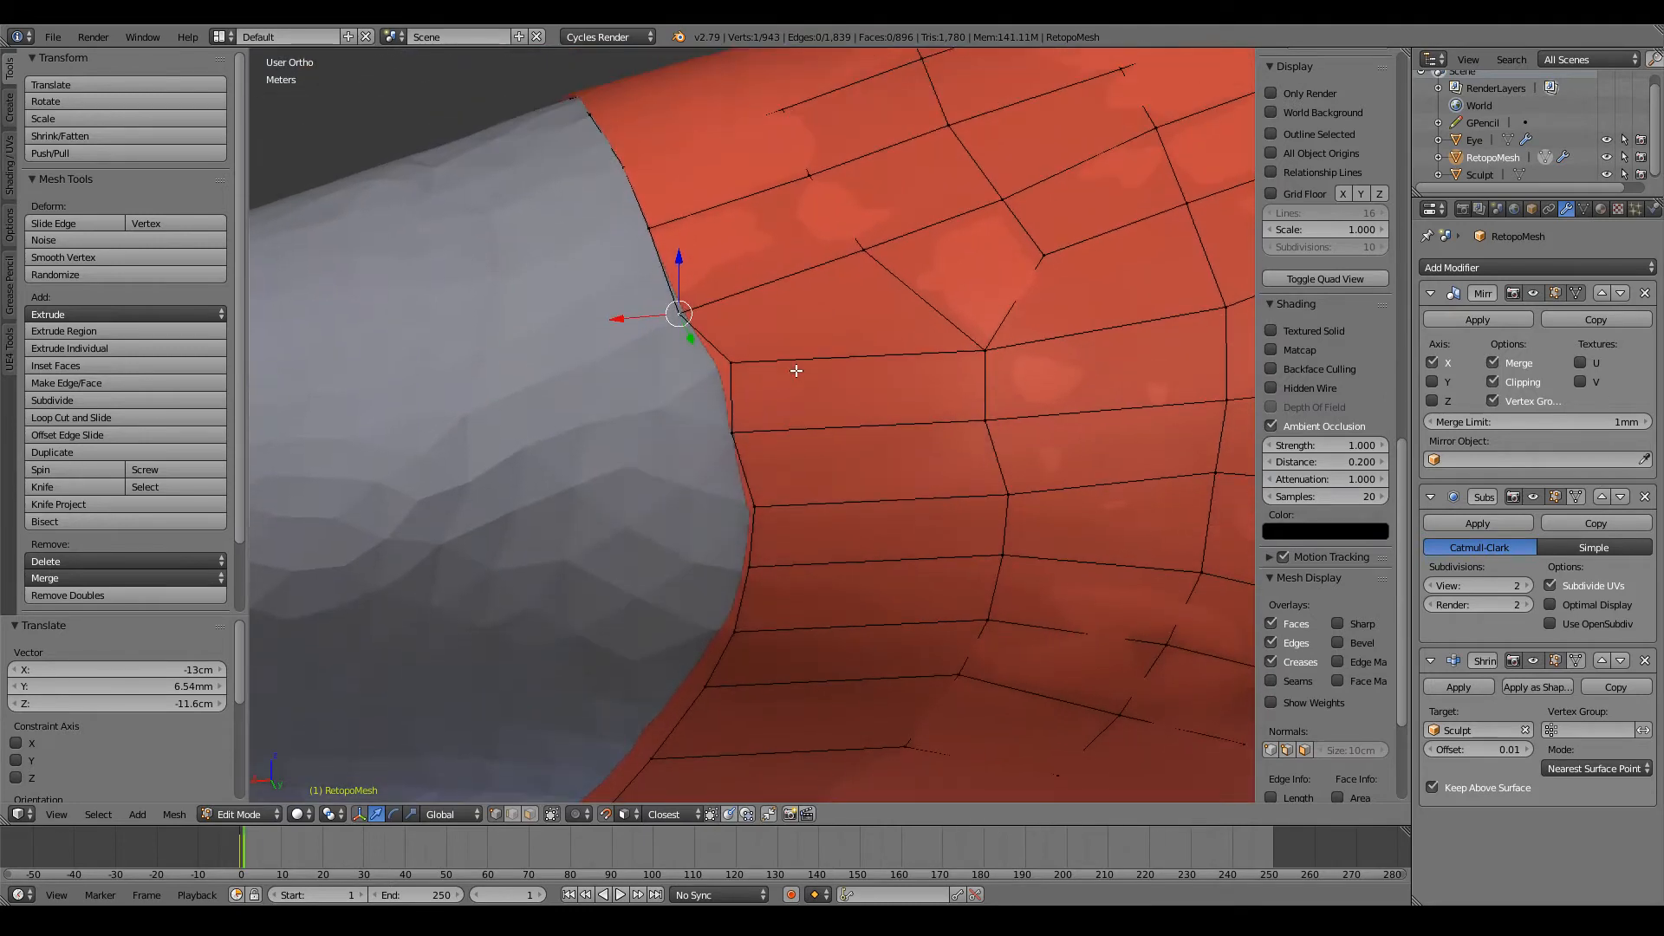
{"action": "key", "text": "g"}
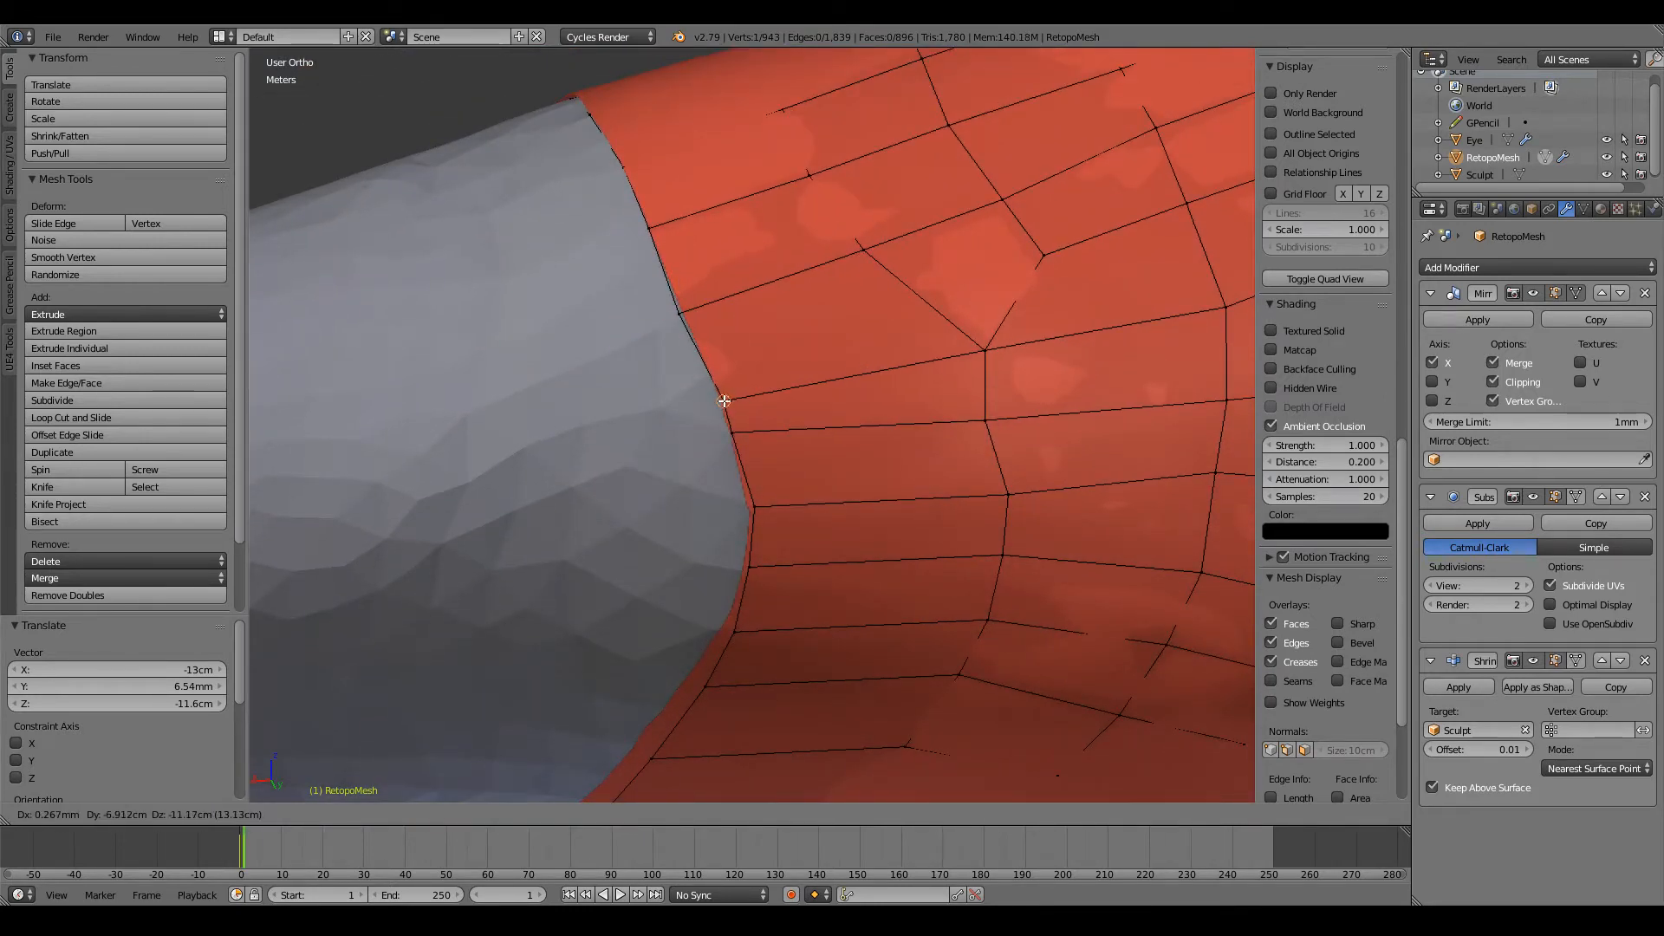
{"action": "left_click", "coordinate": [724, 411]}
{"action": "key", "text": "g"}
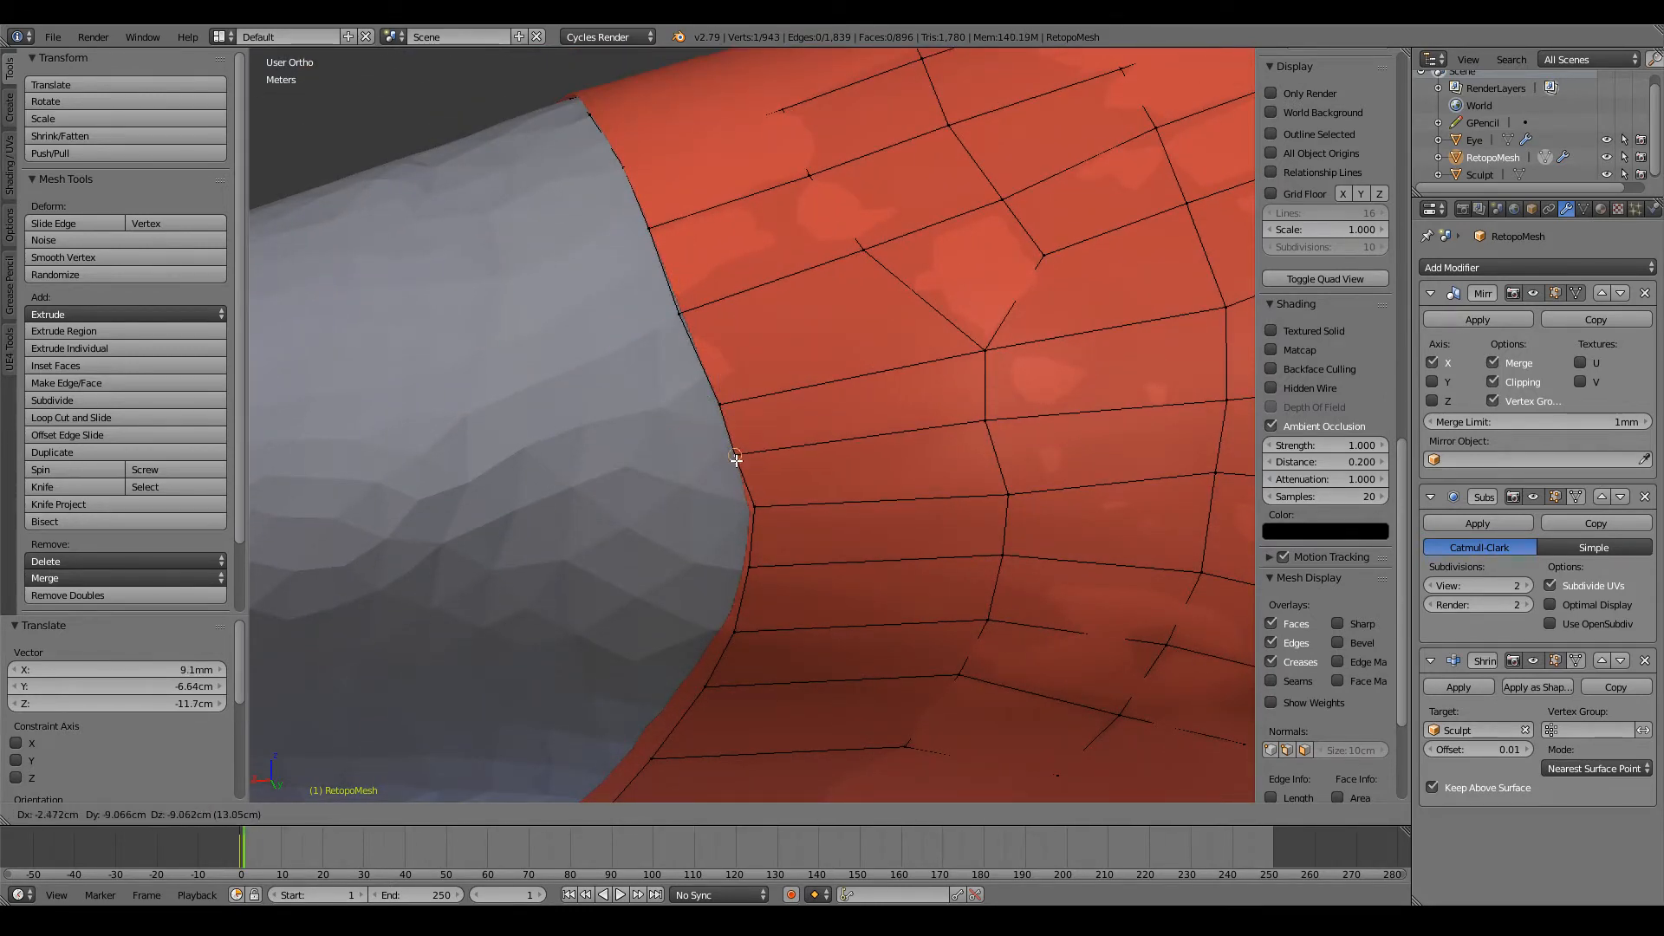
{"action": "left_click", "coordinate": [731, 462]}
Step: Shift vertices in the lengthwise edge row on the lower back of the upper arm to straighten its flow
{"action": "middle_click_drag", "start_coordinate": [731, 462], "coordinate": [798, 275]}
{"action": "right_click", "coordinate": [904, 302]}
{"action": "key", "text": "g"}
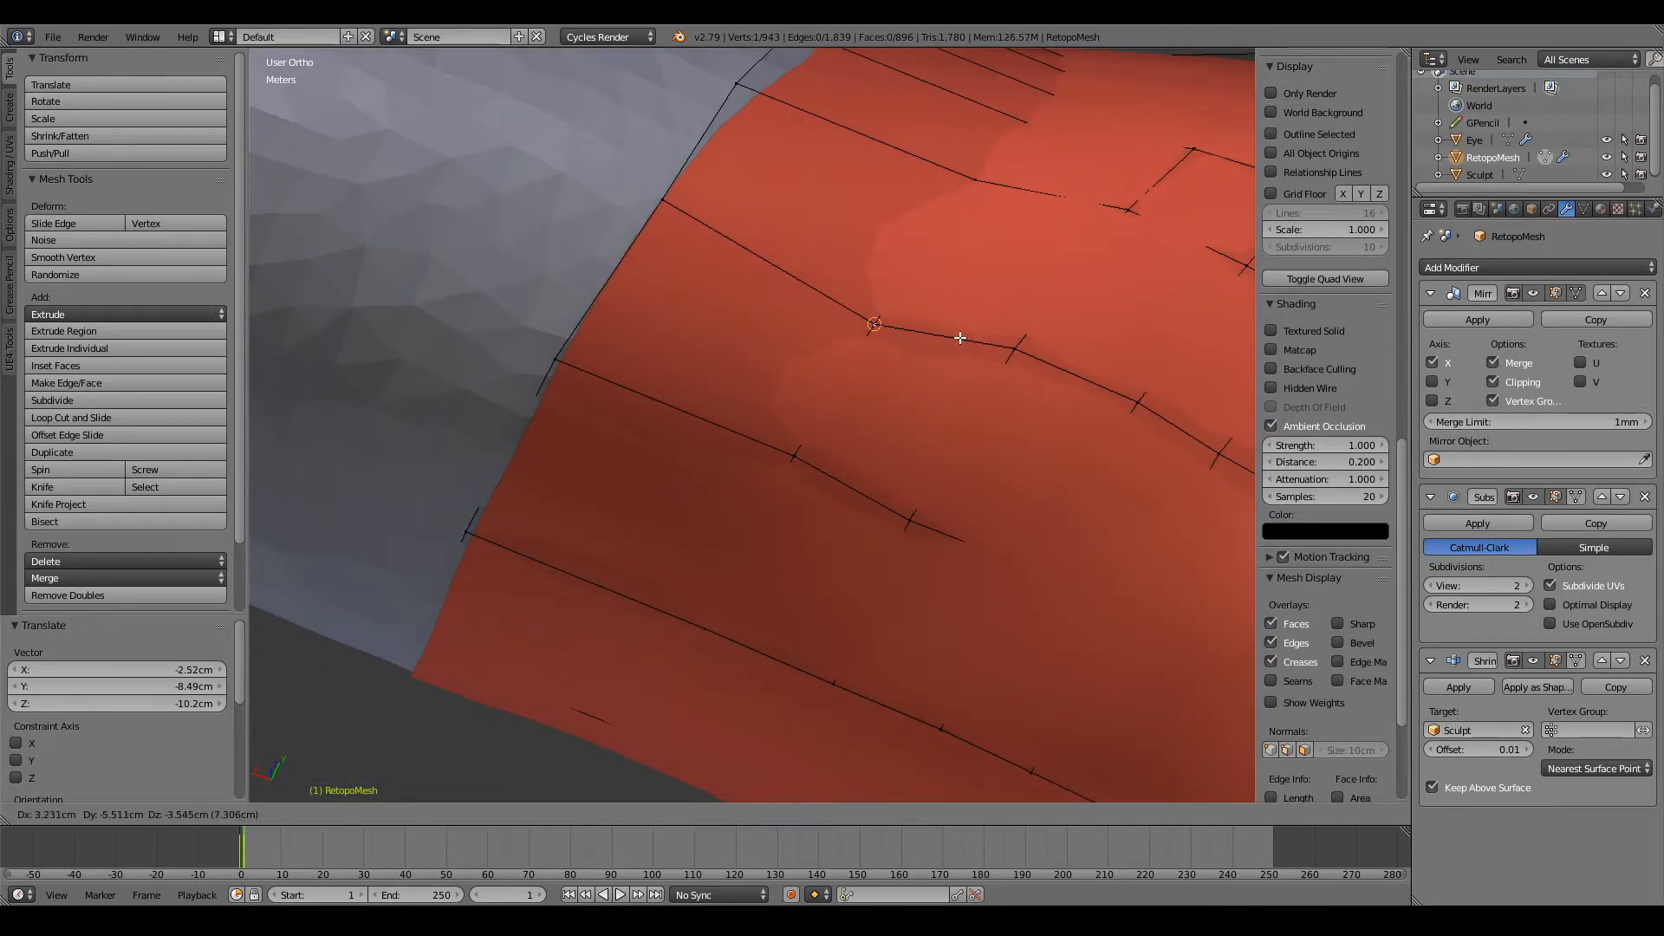
{"action": "left_click", "coordinate": [1012, 343]}
{"action": "key", "text": "g"}
{"action": "left_click", "coordinate": [989, 377]}
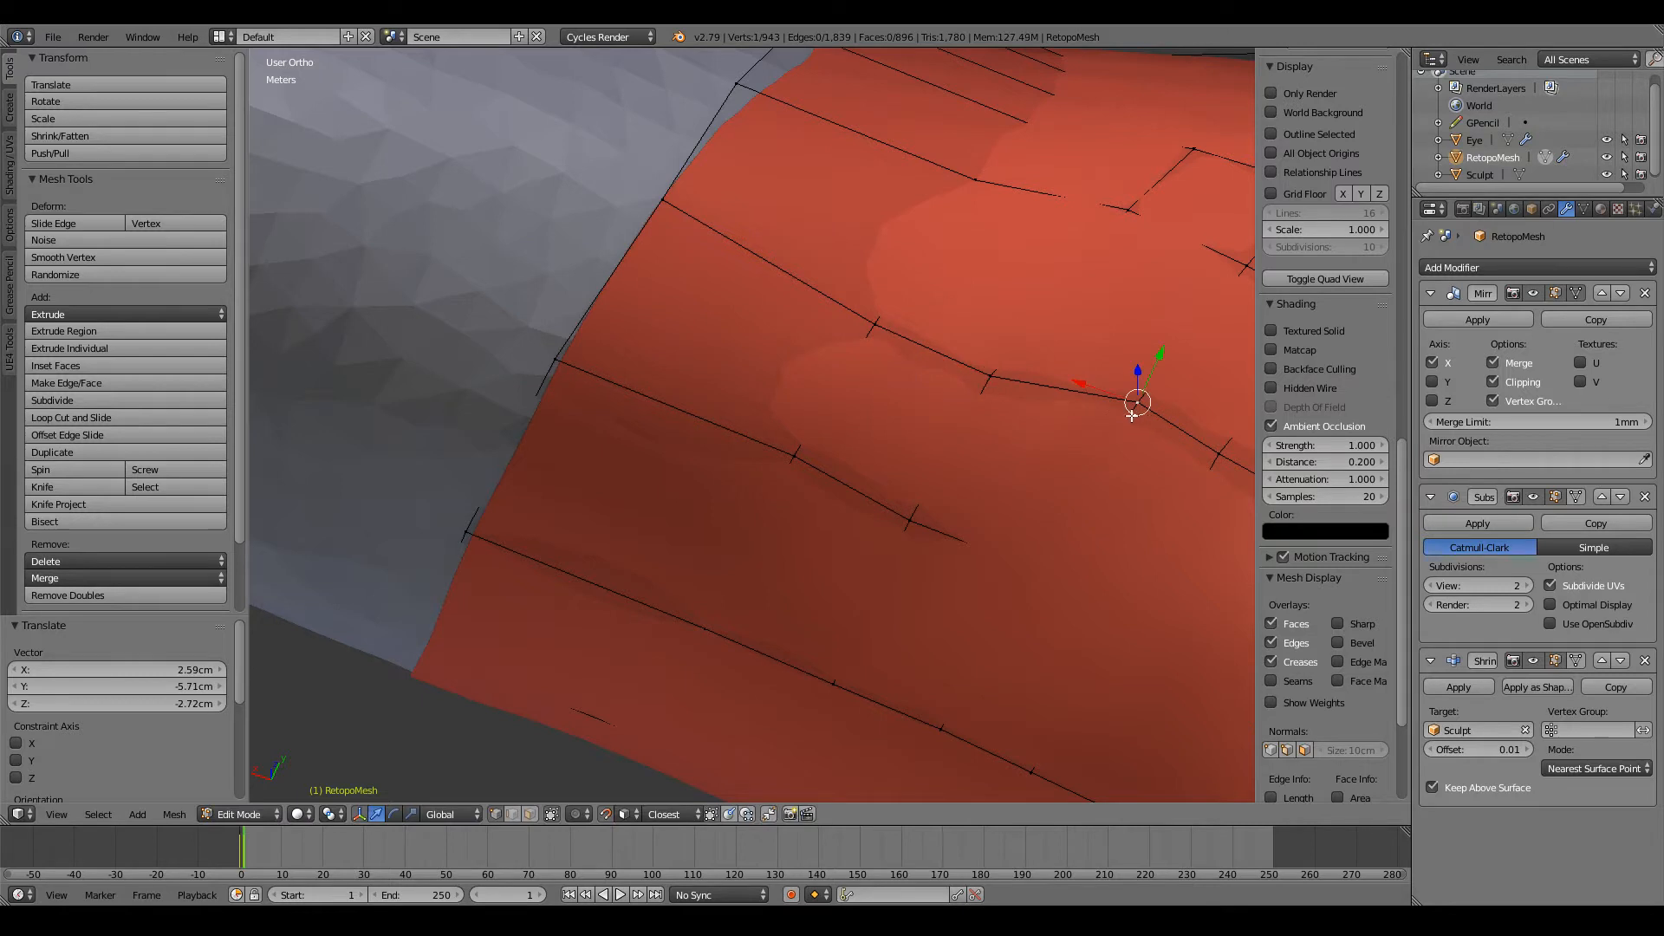
{"action": "key", "text": "g"}
{"action": "left_click", "coordinate": [1130, 415]}
Step: Refine two more vertices closer to the torso in that lengthwise row so it runs smoothly
{"action": "scroll", "coordinate": [1139, 424], "scroll_direction": "up", "scroll_amount": 1}
{"action": "scroll", "coordinate": [1141, 429], "scroll_direction": "down", "scroll_amount": 2}
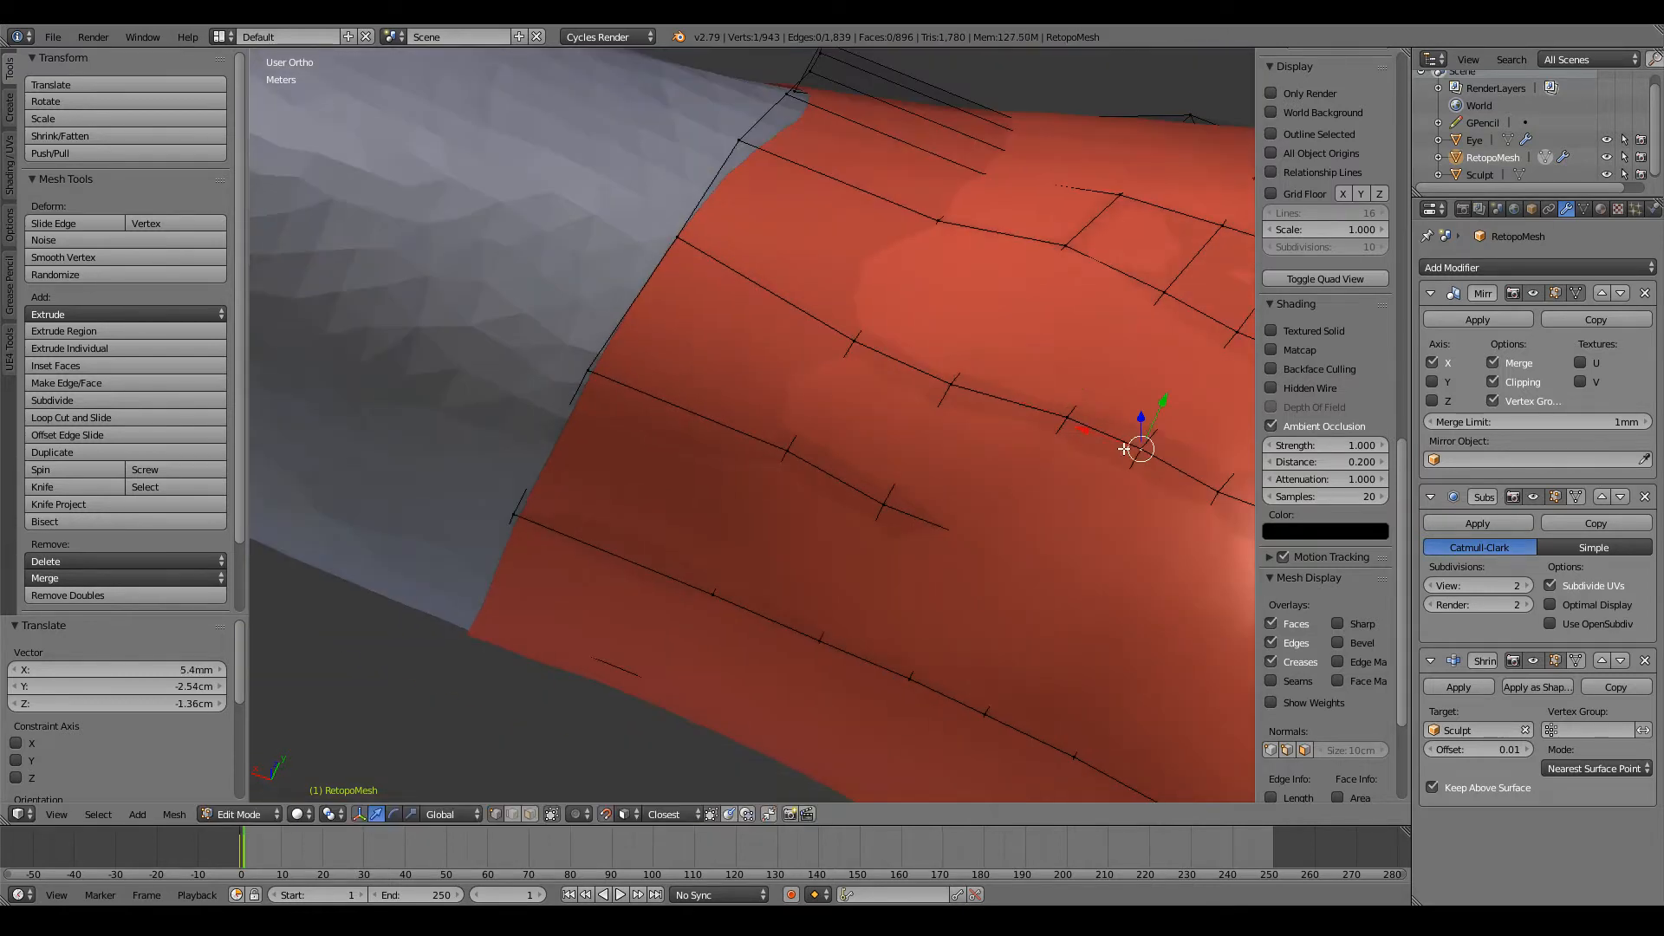
{"action": "key", "text": "g"}
{"action": "left_click", "coordinate": [1135, 458]}
{"action": "right_click", "coordinate": [1066, 420]}
{"action": "key", "text": "g"}
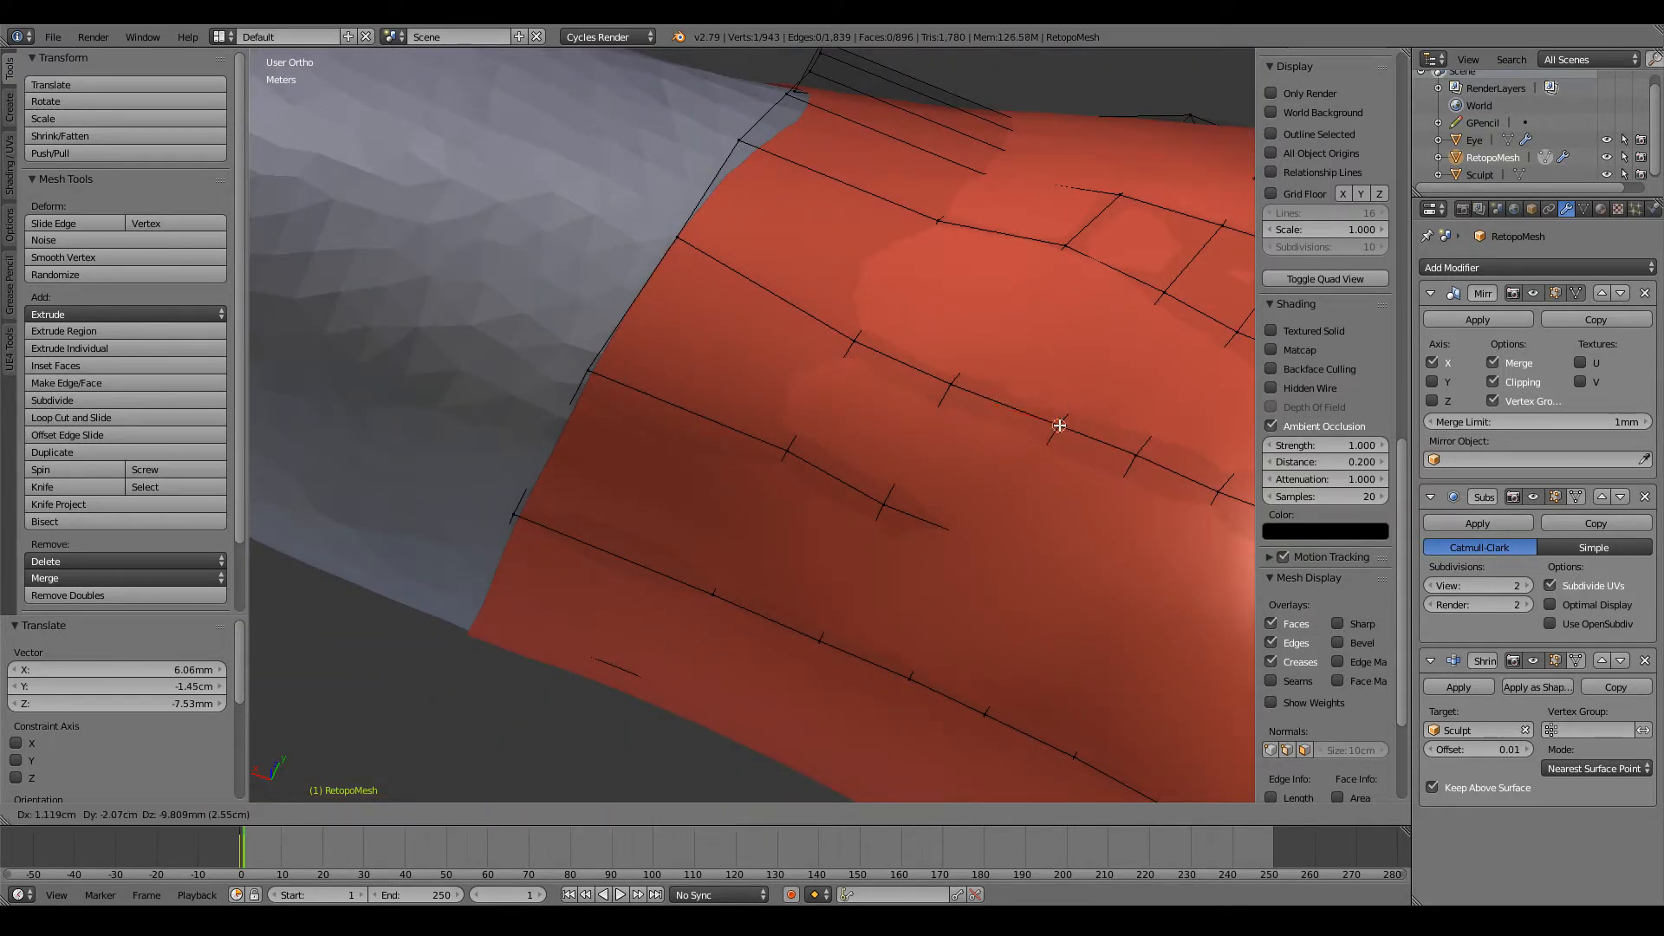
{"action": "left_click", "coordinate": [1058, 427]}
Step: Move two lower-back vertices of the arm's open edge so they line up with the straightened rows
{"action": "scroll", "coordinate": [721, 358], "scroll_direction": "up", "scroll_amount": 5, "text": "shift"}
{"action": "key", "text": "g"}
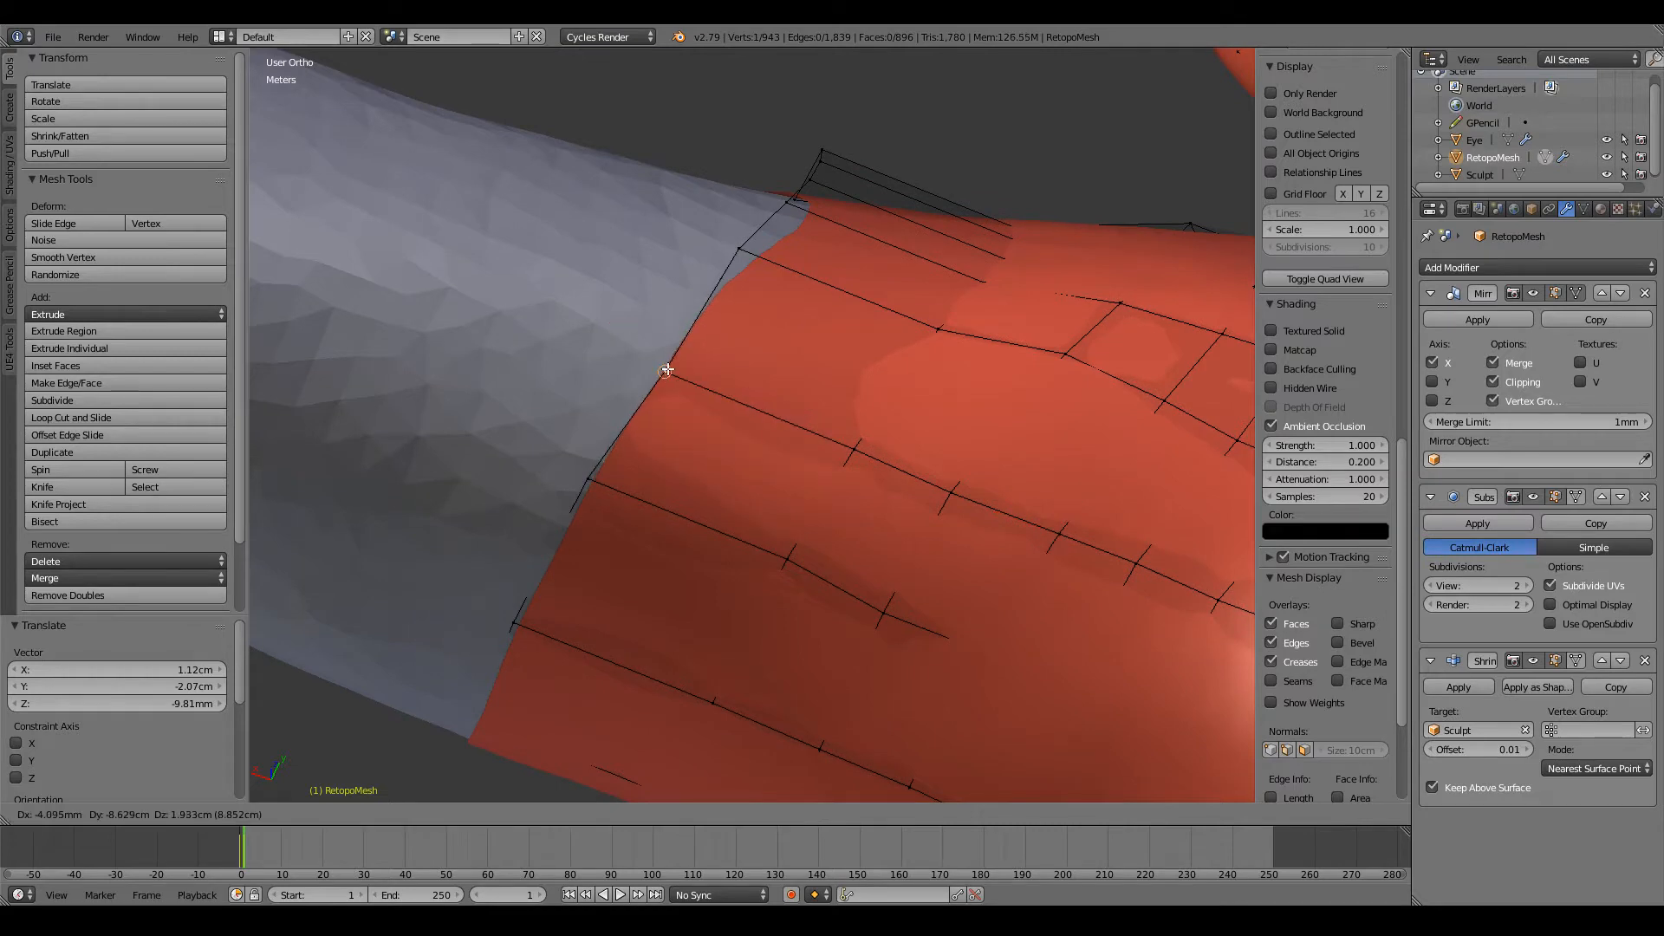
{"action": "left_click", "coordinate": [669, 370]}
{"action": "key", "text": "g"}
{"action": "left_click", "coordinate": [746, 265]}
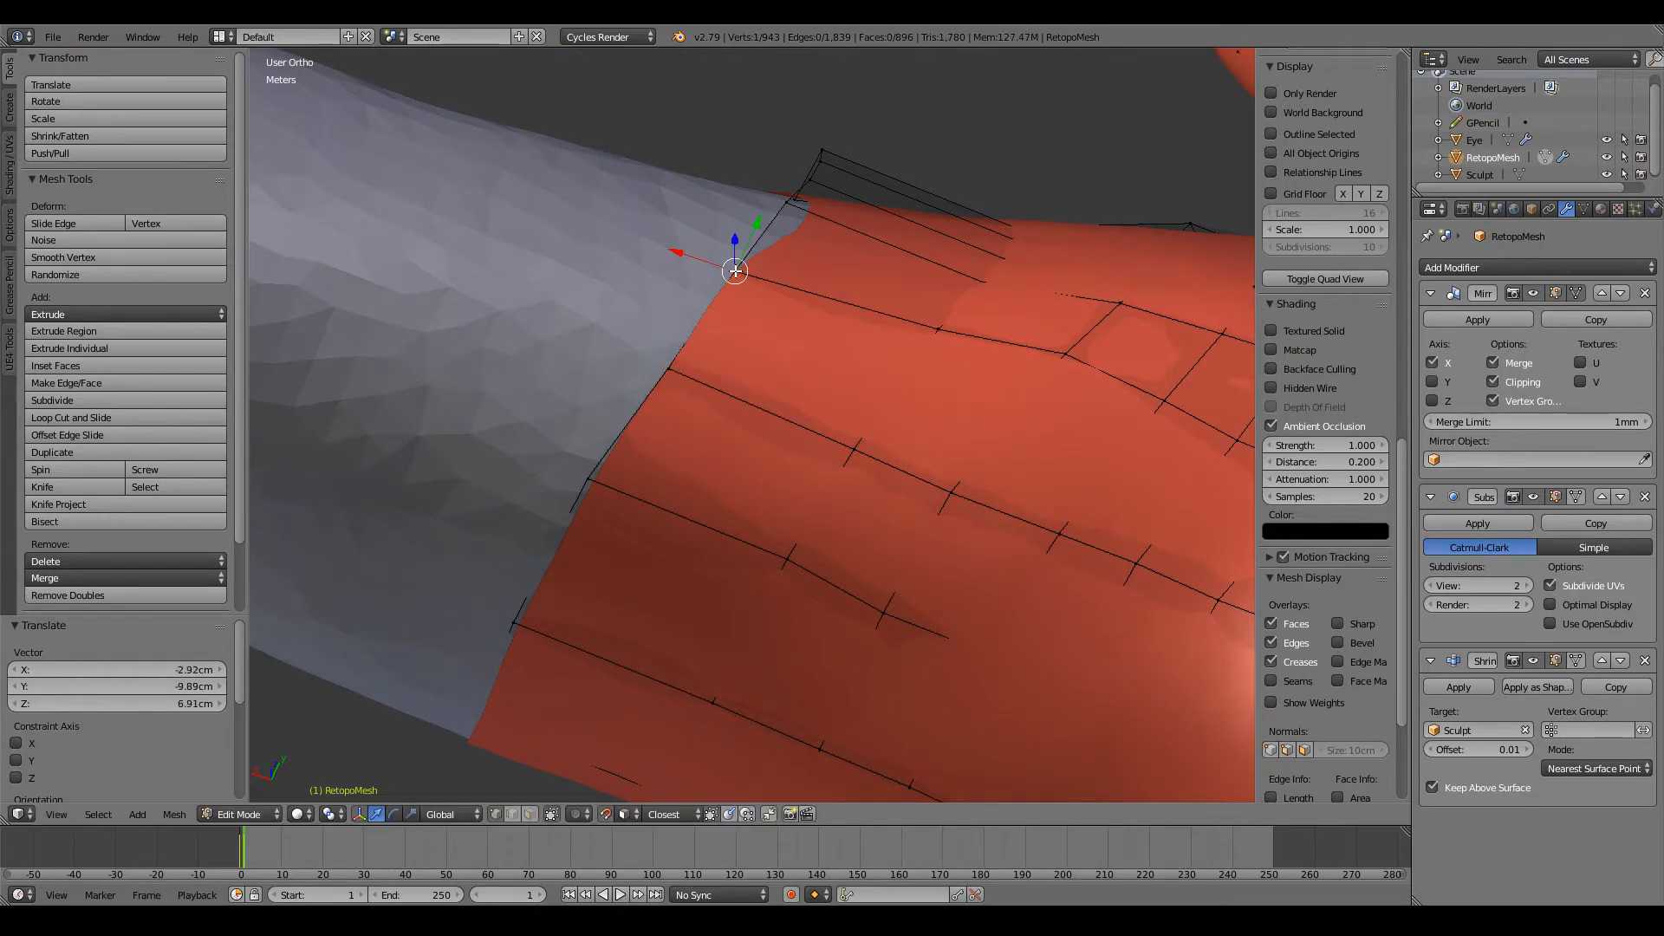
Step: Raise two neighbouring vertices on the back of the arm's open edge to even out the loop spacing
{"action": "middle_click_drag", "start_coordinate": [746, 265], "coordinate": [715, 359]}
{"action": "scroll", "coordinate": [730, 424], "scroll_direction": "up", "scroll_amount": 5}
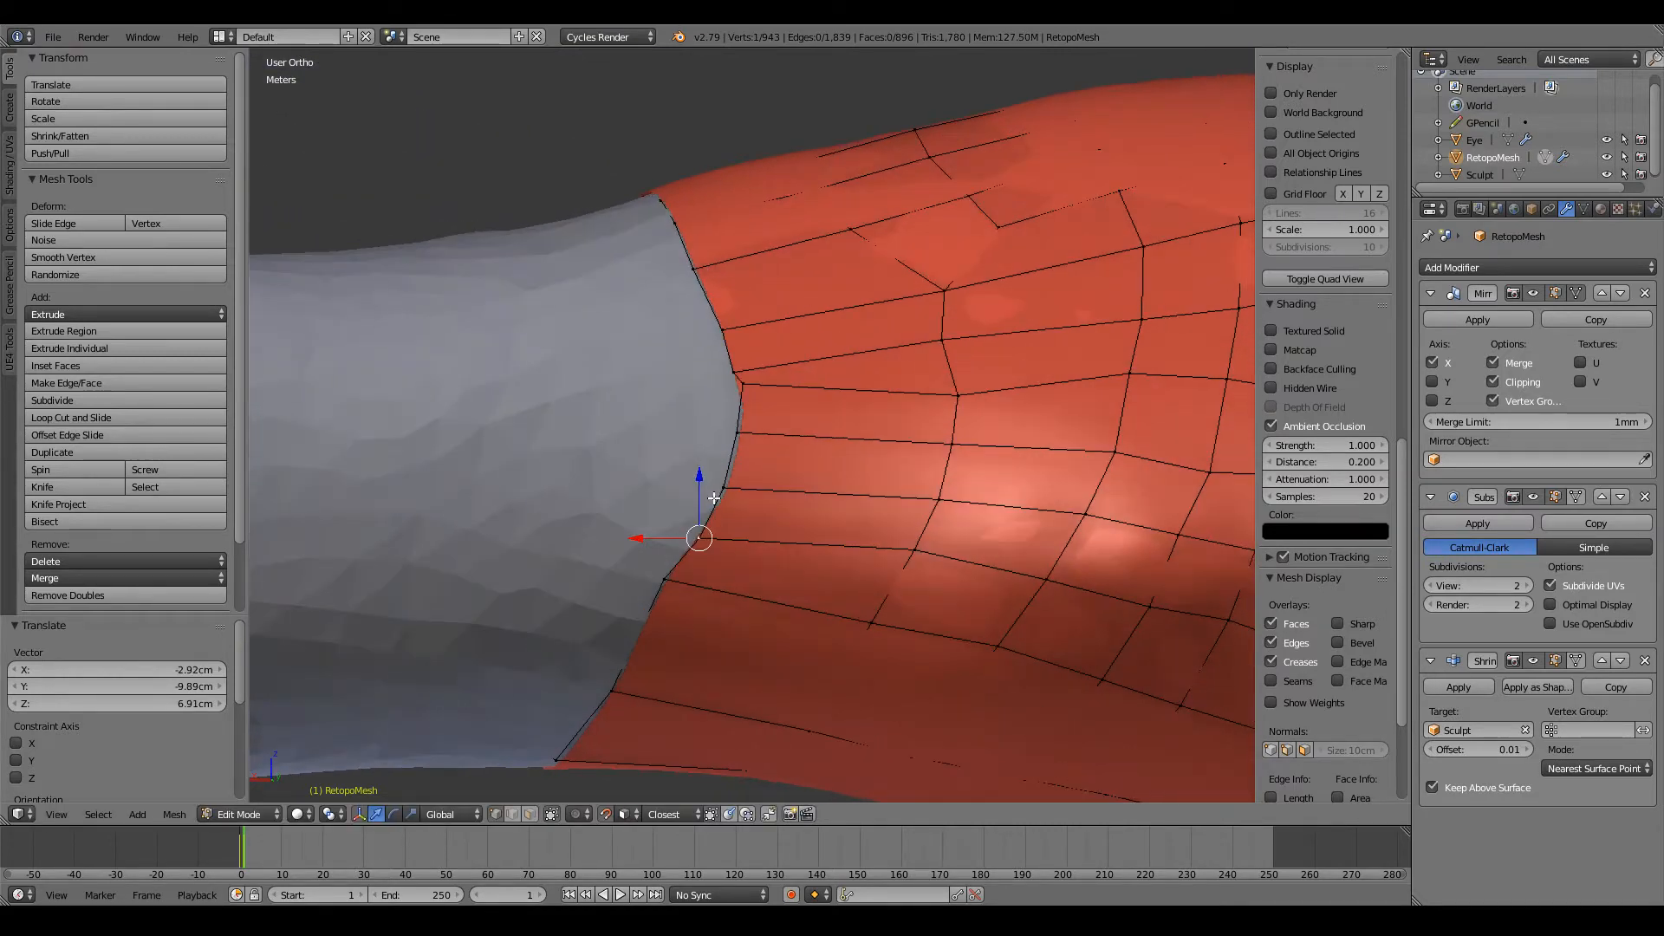
{"action": "key", "text": "g"}
{"action": "left_click", "coordinate": [683, 475]}
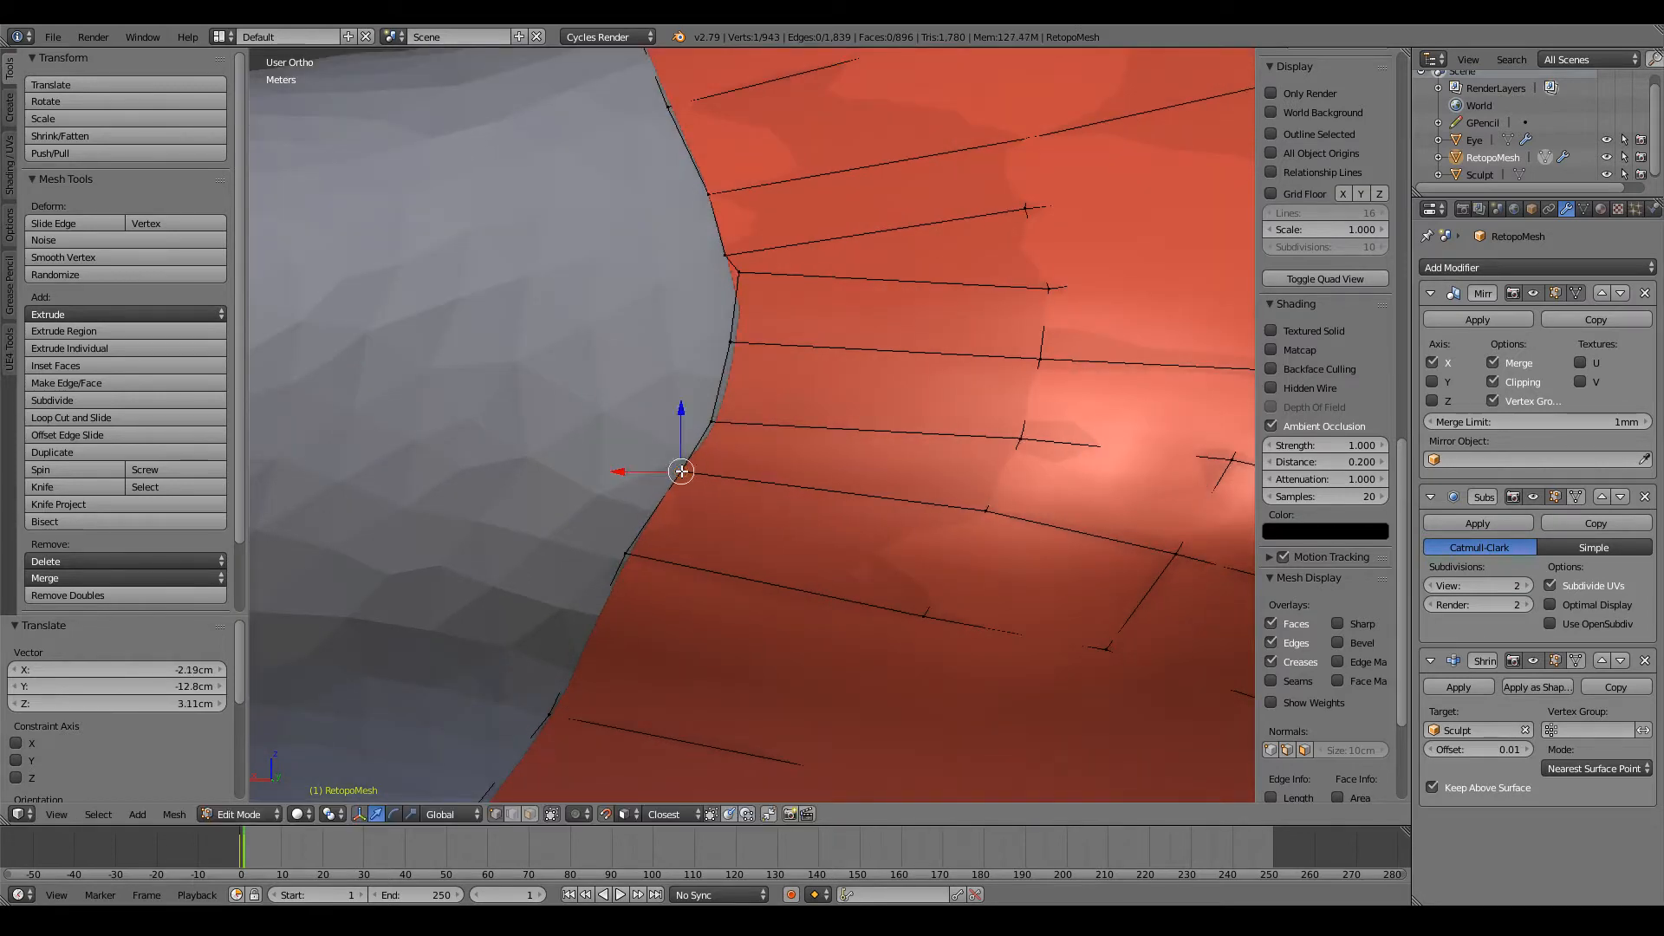
{"action": "right_click", "coordinate": [711, 422]}
{"action": "key", "text": "g"}
{"action": "left_click", "coordinate": [705, 406]}
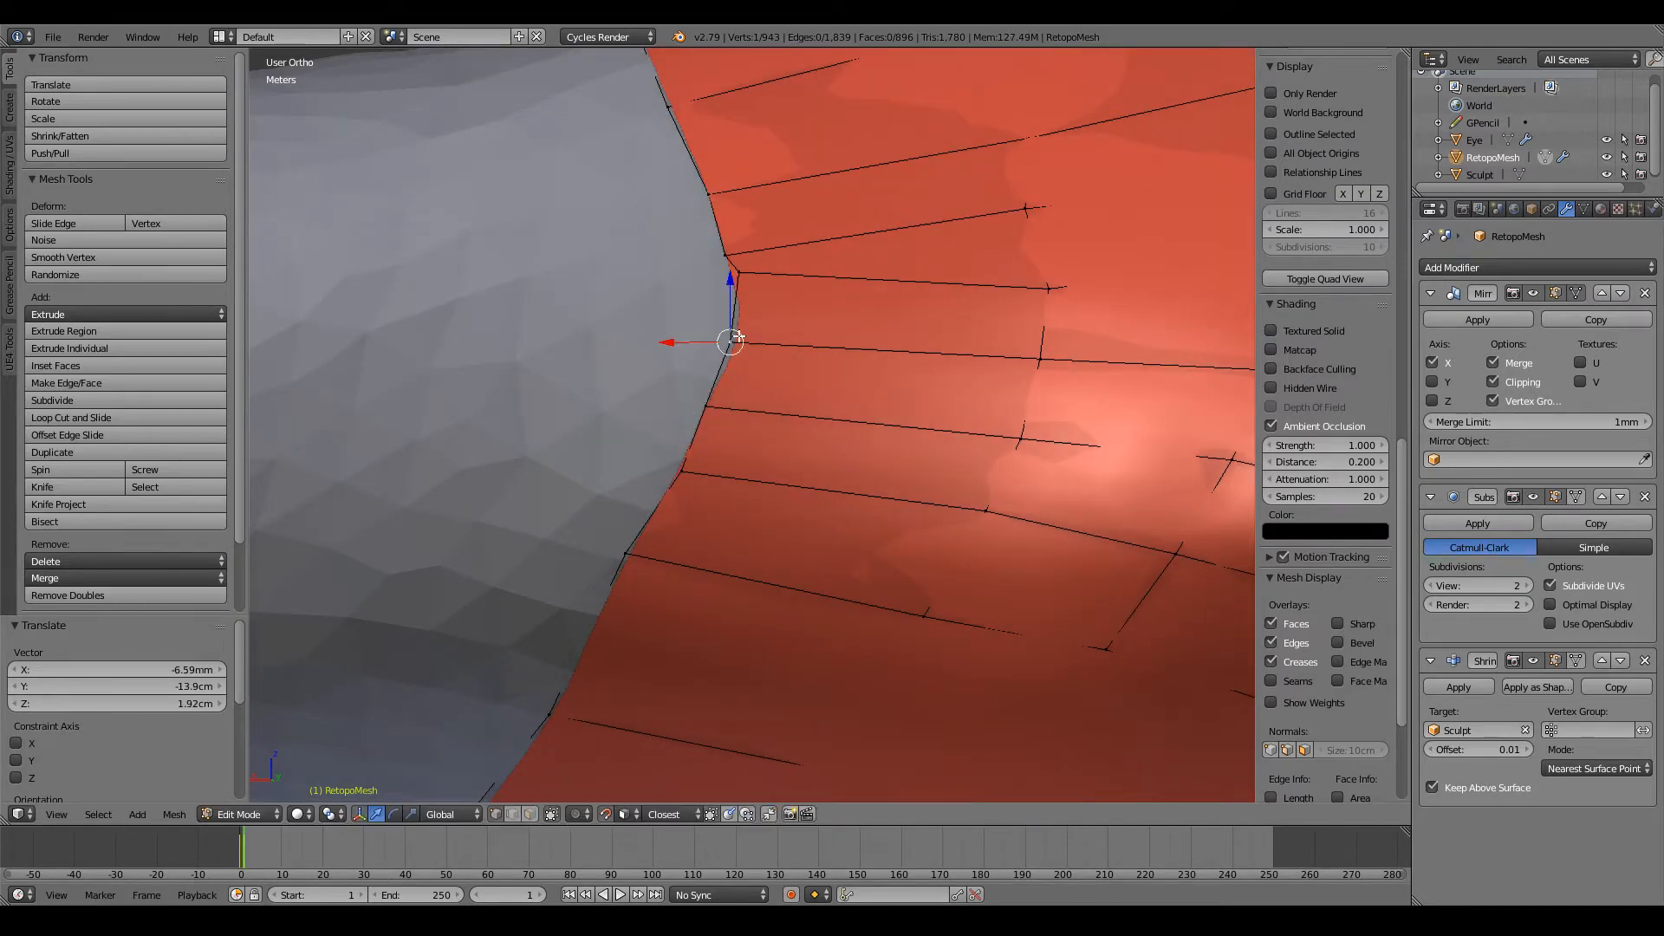
Step: Adjust two neighbouring vertices on the back of the arm's open edge to even out their spacing
{"action": "right_click", "coordinate": [740, 284]}
{"action": "key", "text": "g"}
{"action": "left_click", "coordinate": [733, 314]}
{"action": "middle_click_drag", "start_coordinate": [732, 314], "coordinate": [721, 428]}
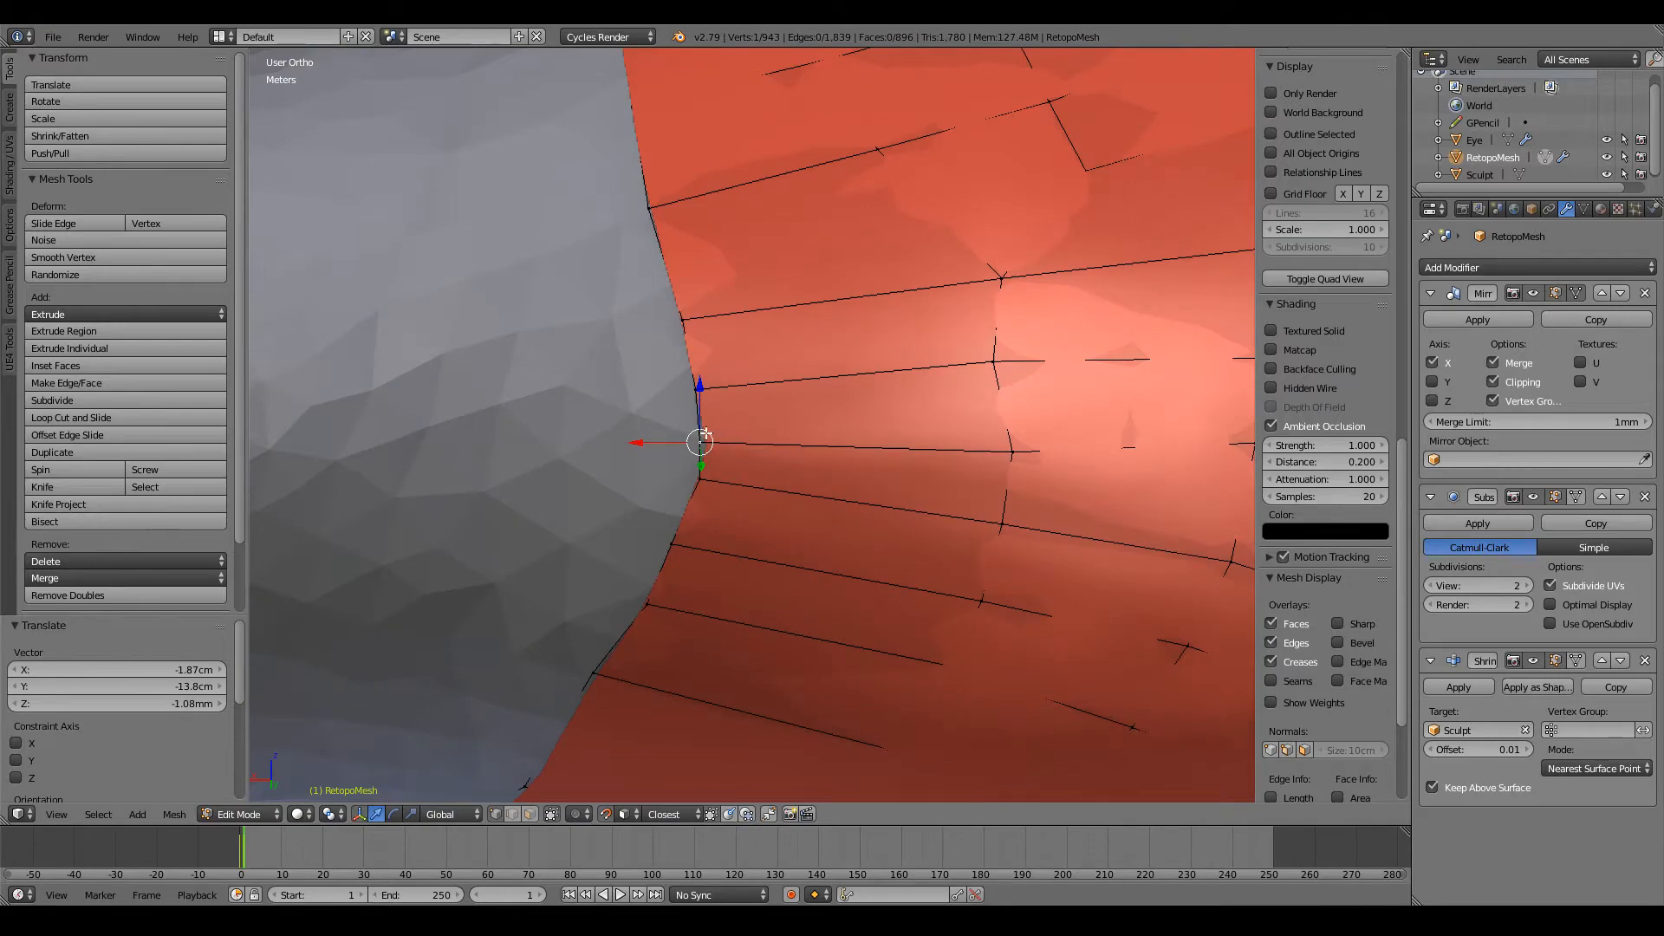
{"action": "key", "text": "g"}
{"action": "left_click", "coordinate": [704, 430]}
{"action": "scroll", "coordinate": [714, 410], "scroll_direction": "down", "scroll_amount": 5}
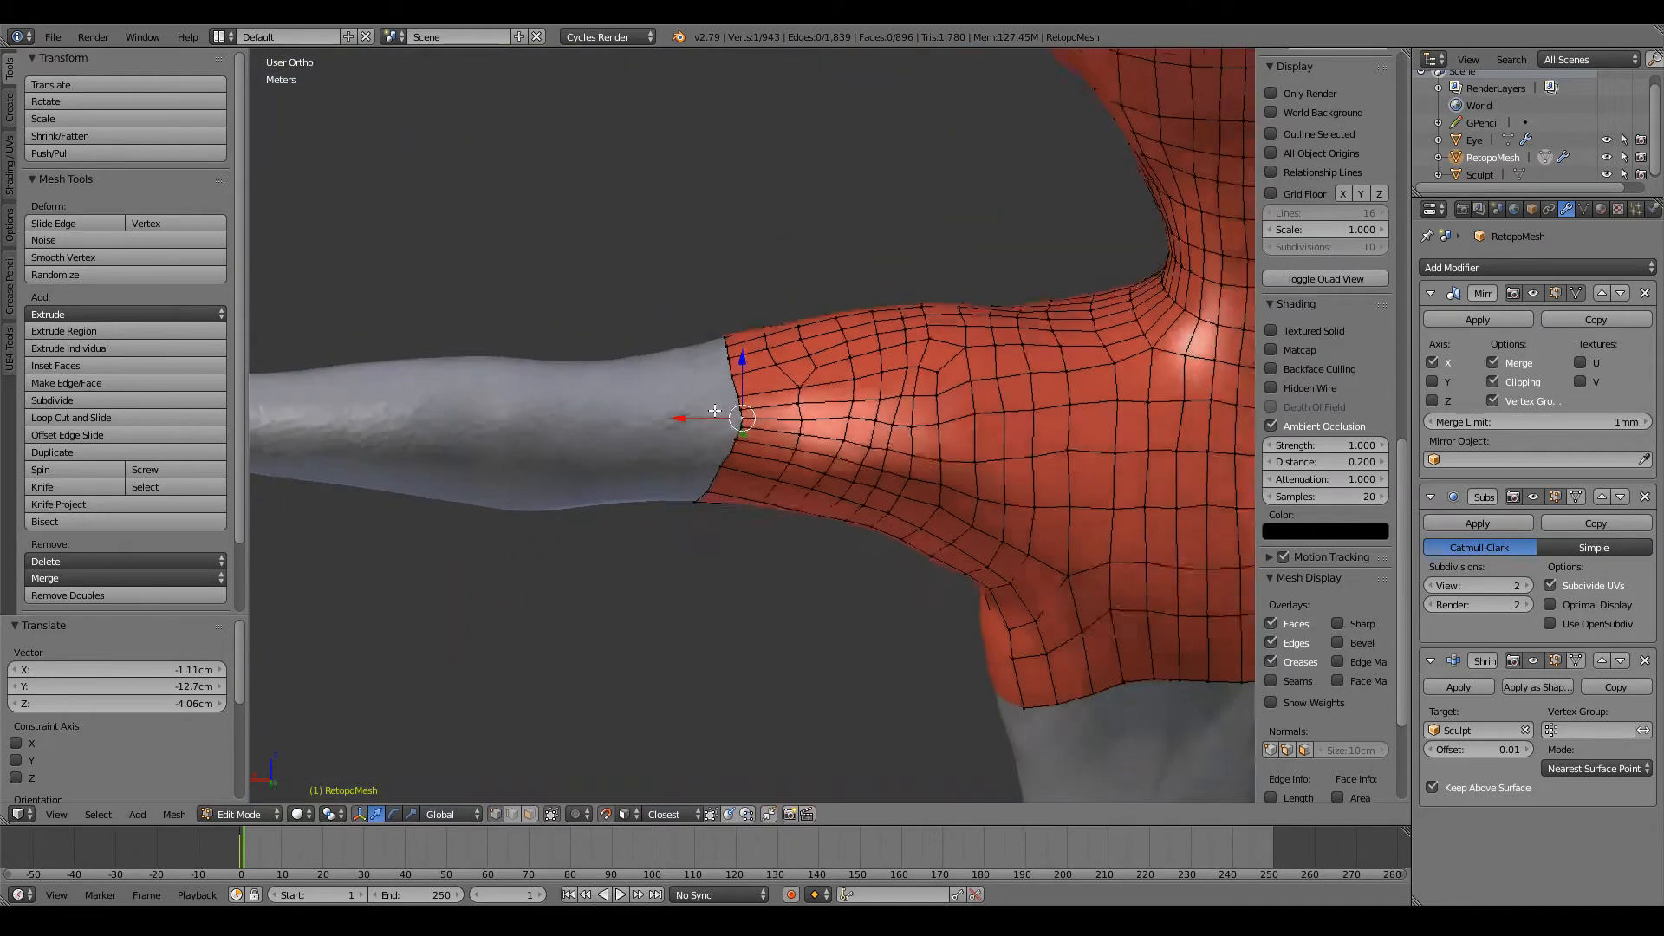
Step: Extrude the arm's whole open edge loop one segment further down the upper arm
{"action": "middle_click_drag", "start_coordinate": [714, 410], "coordinate": [755, 300]}
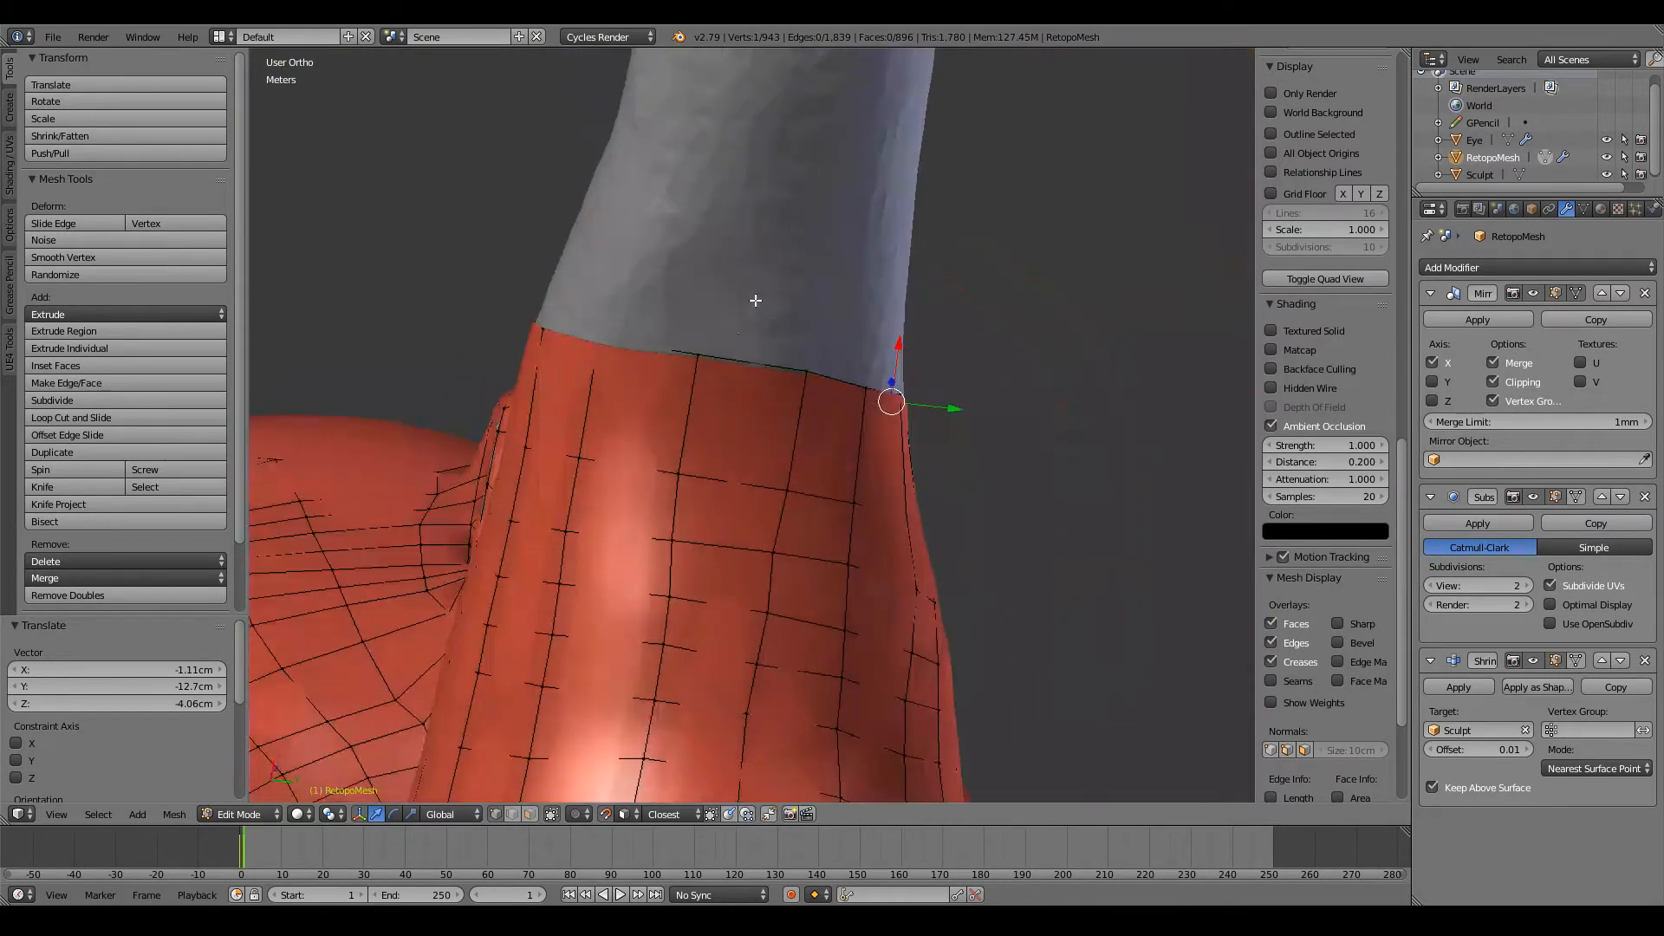
{"action": "right_click", "coordinate": [747, 360], "text": "alt"}
{"action": "middle_click_drag", "start_coordinate": [747, 360], "coordinate": [884, 445]}
{"action": "key", "text": "e"}
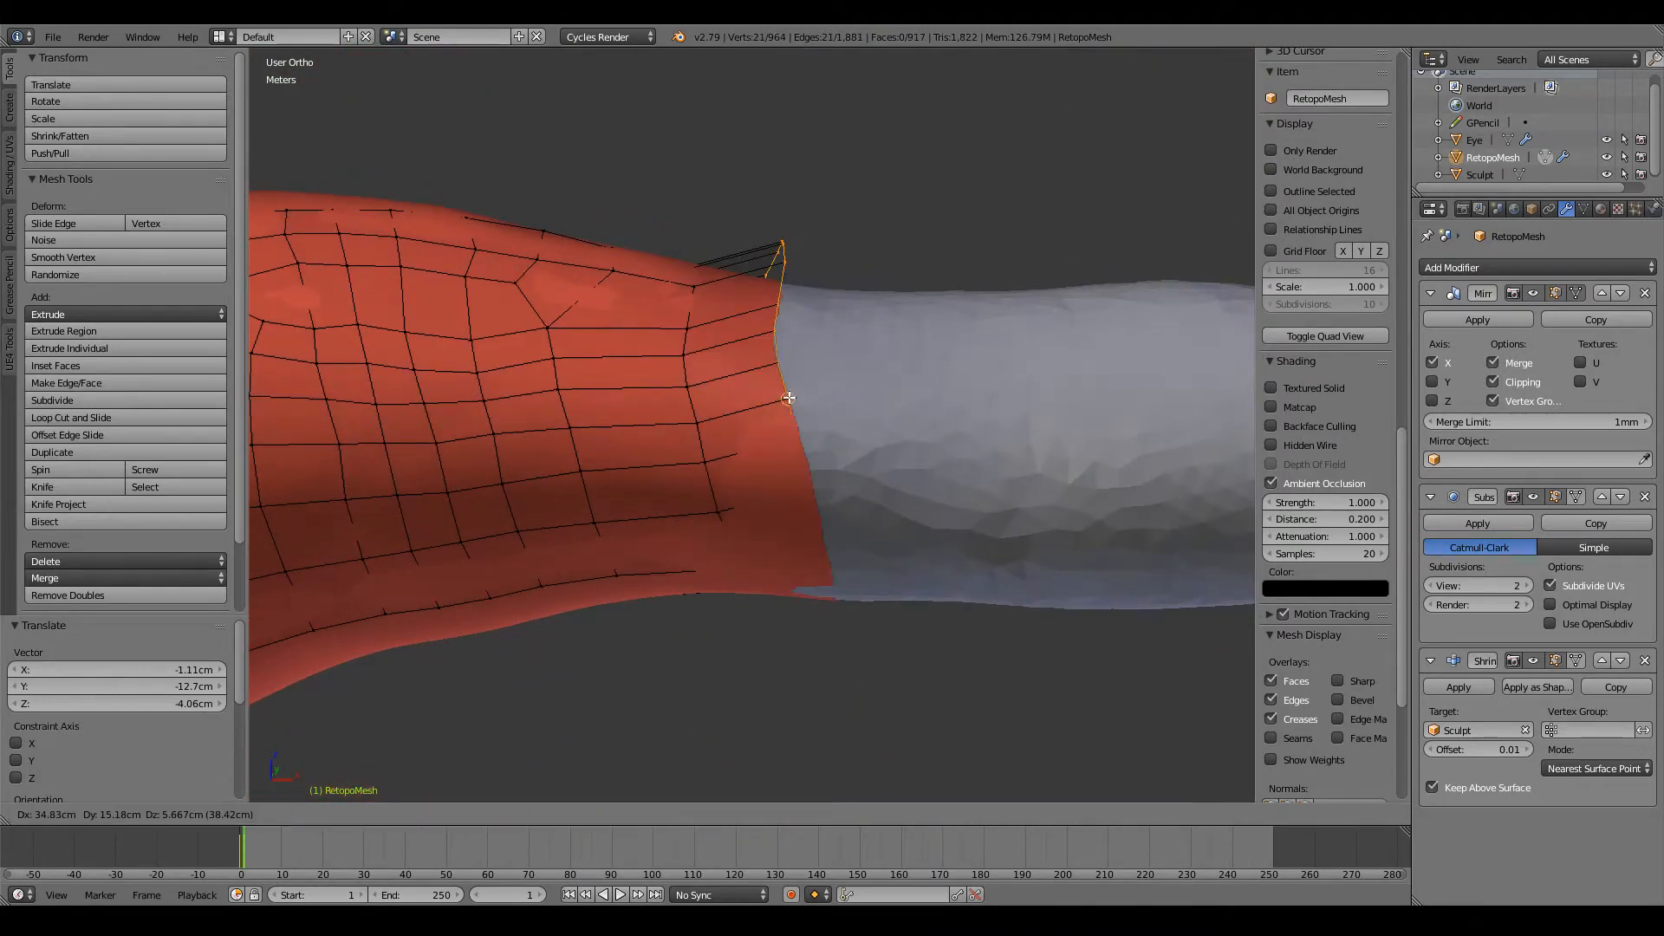
{"action": "left_click", "coordinate": [816, 502]}
Step: Reposition three neighbouring vertices on the front of the newly extruded open edge to follow the sculpt's surface
{"action": "right_click", "coordinate": [809, 501]}
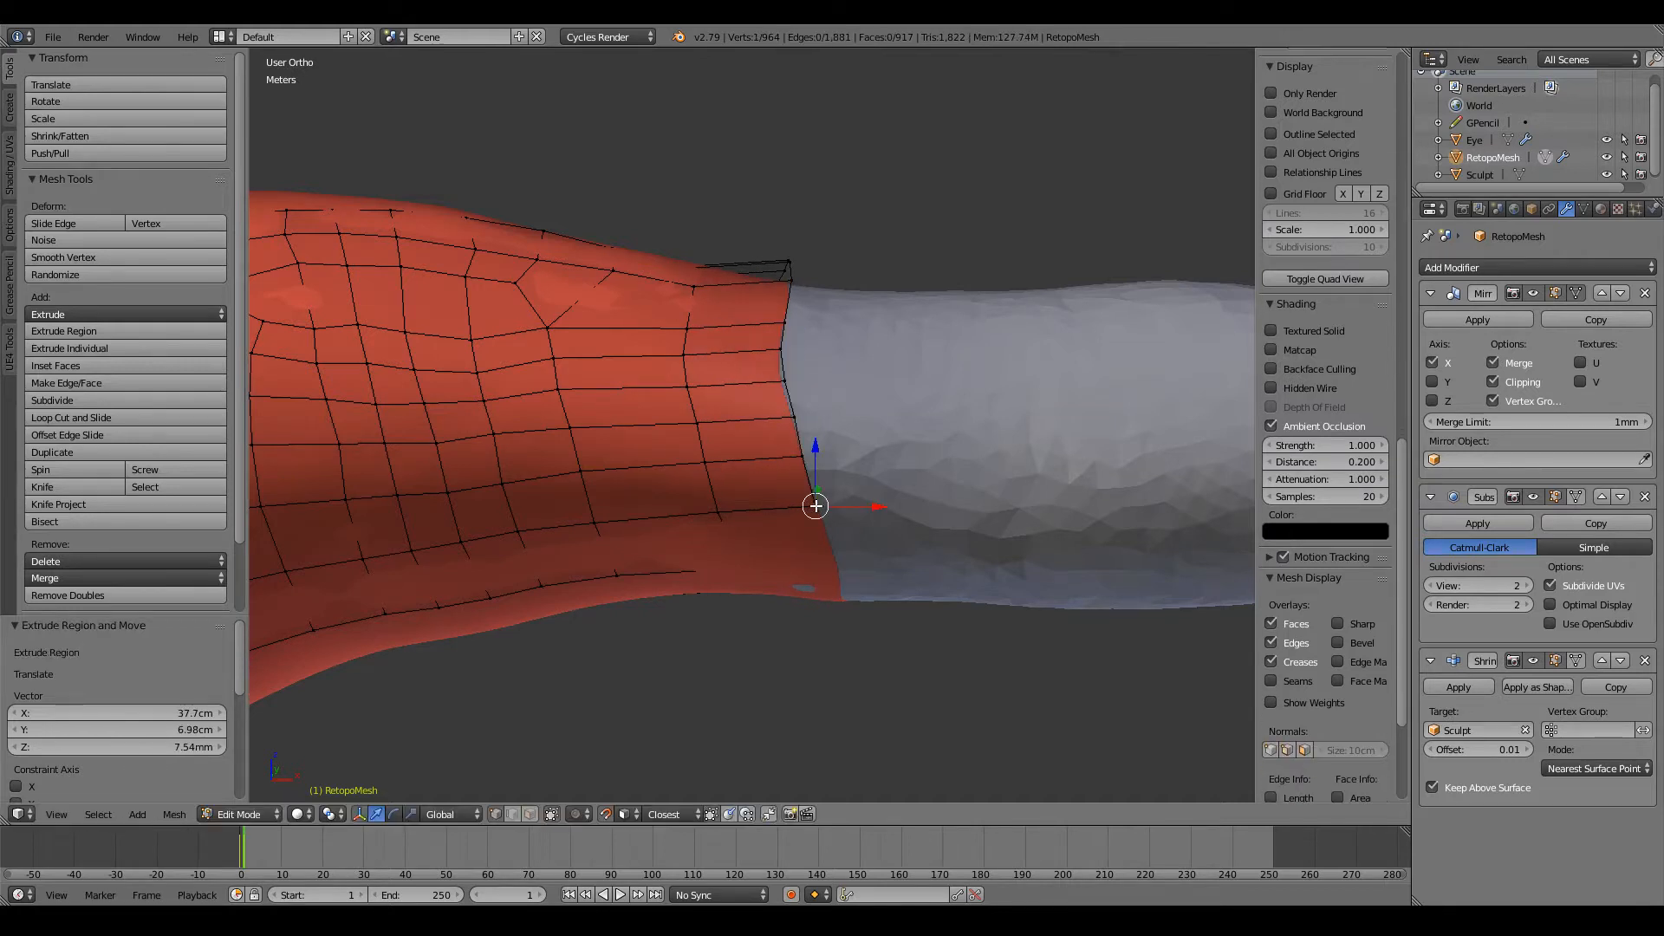
{"action": "middle_click_drag", "start_coordinate": [810, 502], "coordinate": [825, 449]}
{"action": "scroll", "coordinate": [825, 448], "scroll_direction": "up", "scroll_amount": 3}
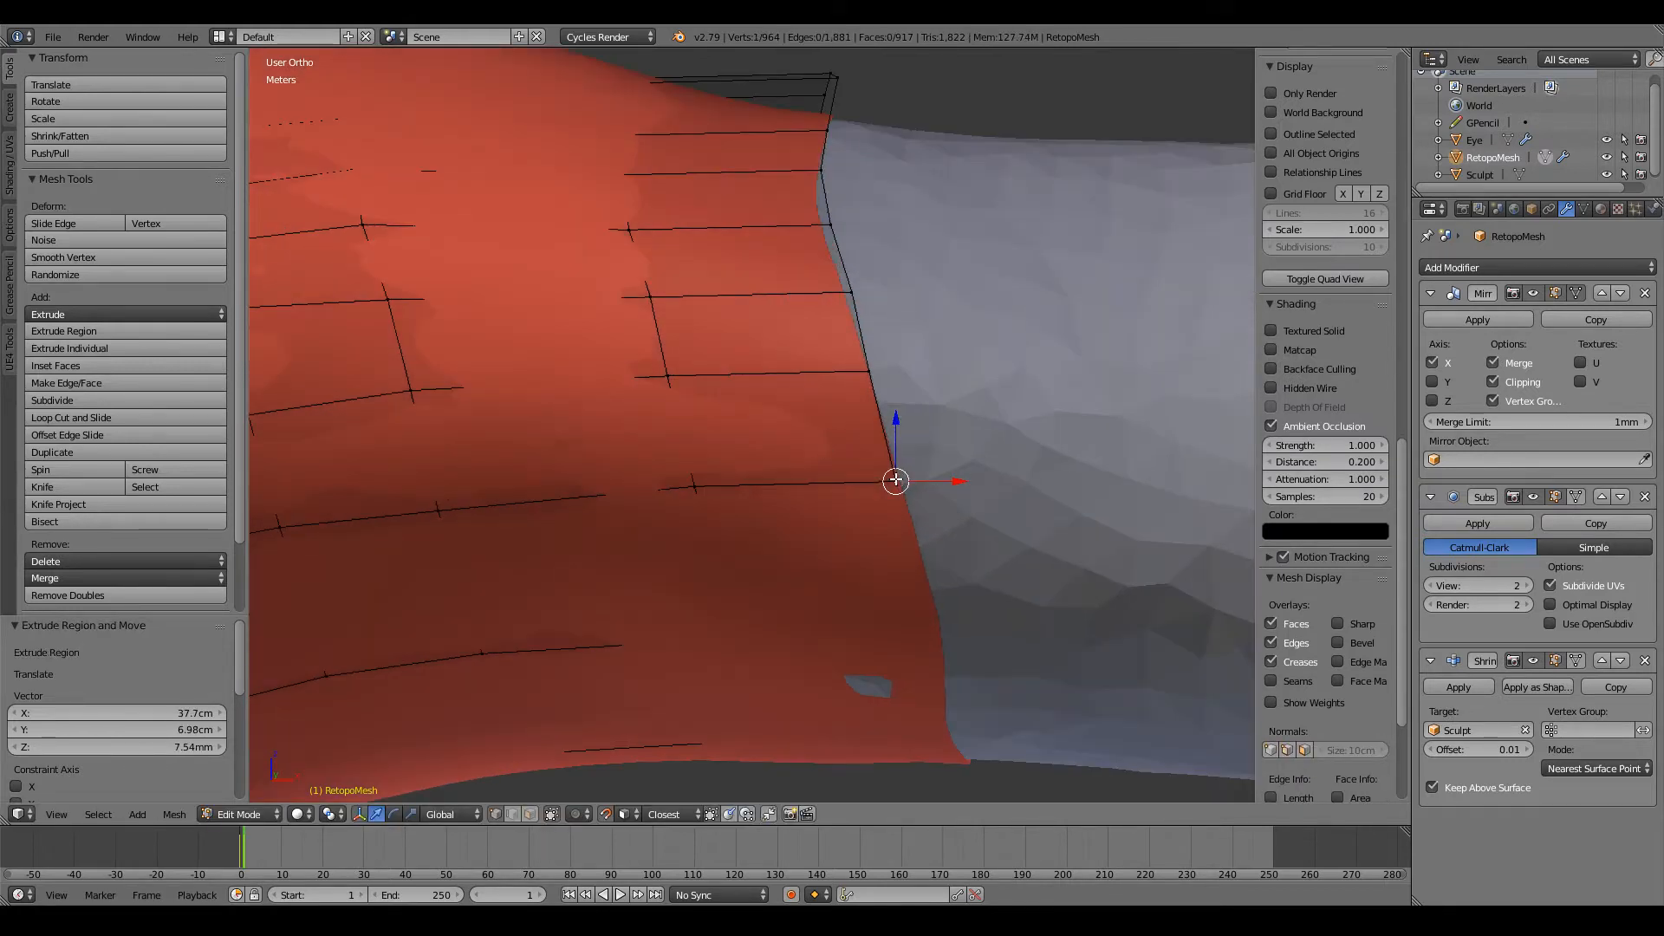
{"action": "key", "text": "g"}
{"action": "left_click", "coordinate": [888, 478]}
{"action": "key", "text": "g"}
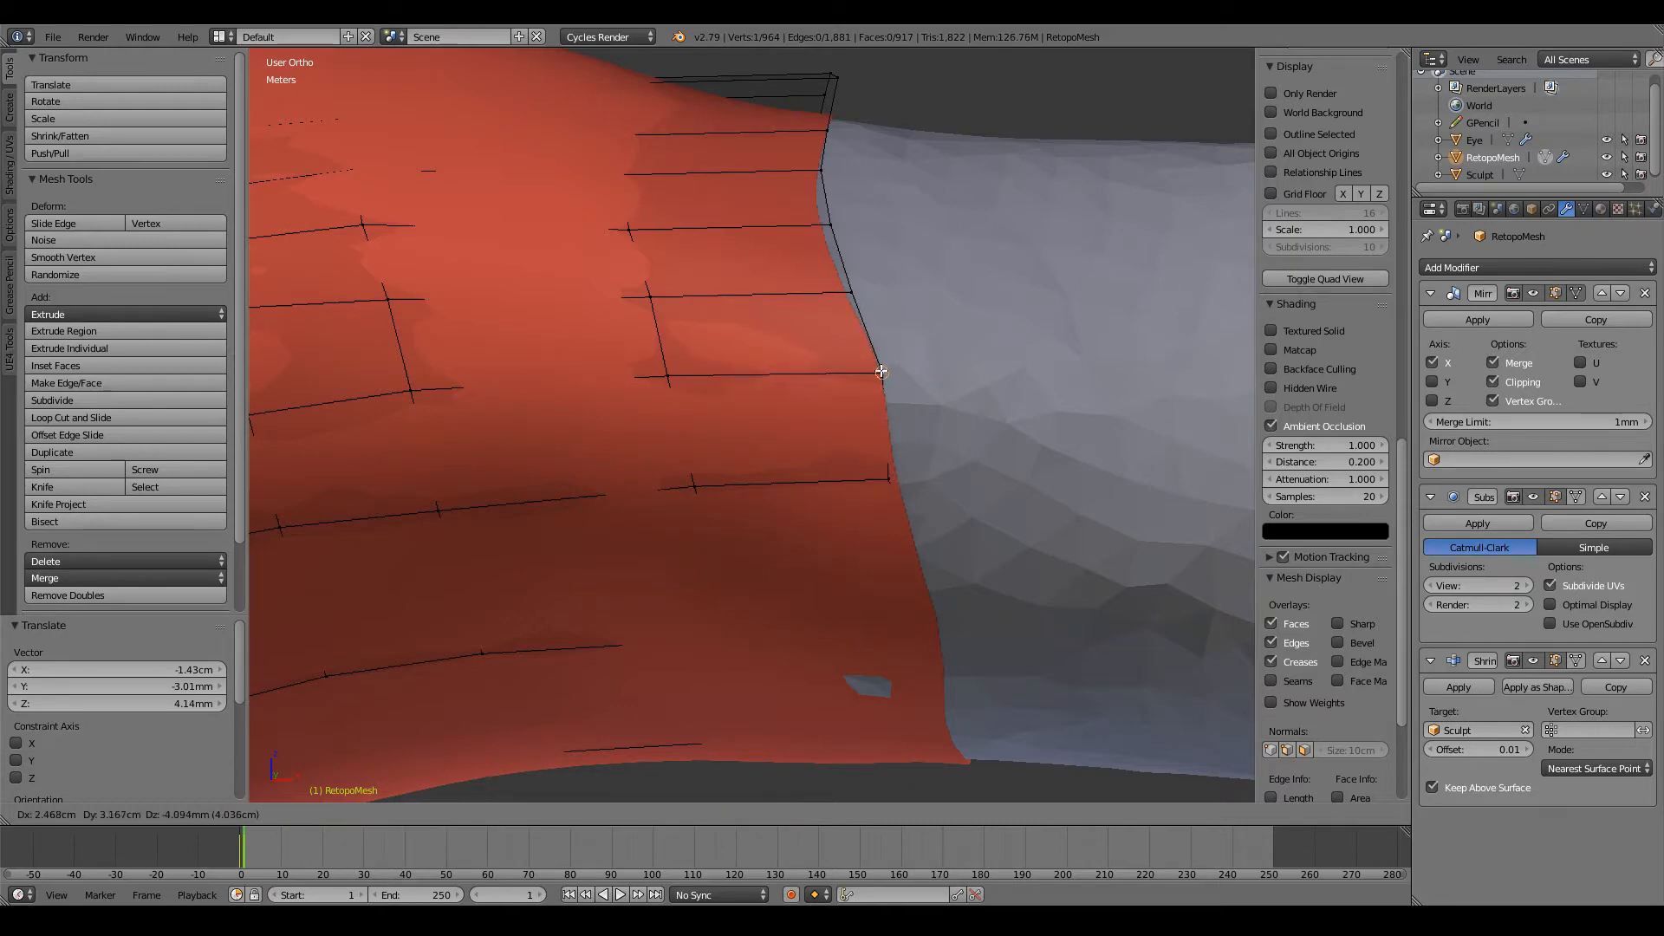
{"action": "left_click", "coordinate": [881, 371]}
{"action": "key", "text": "g"}
{"action": "left_click", "coordinate": [877, 297]}
Step: Shift the next three vertices up the front of the open edge outward to straighten the loop around the arm
{"action": "middle_click_drag", "start_coordinate": [877, 299], "coordinate": [871, 377]}
{"action": "key", "text": "g"}
{"action": "left_click", "coordinate": [846, 486]}
{"action": "right_click", "coordinate": [799, 414]}
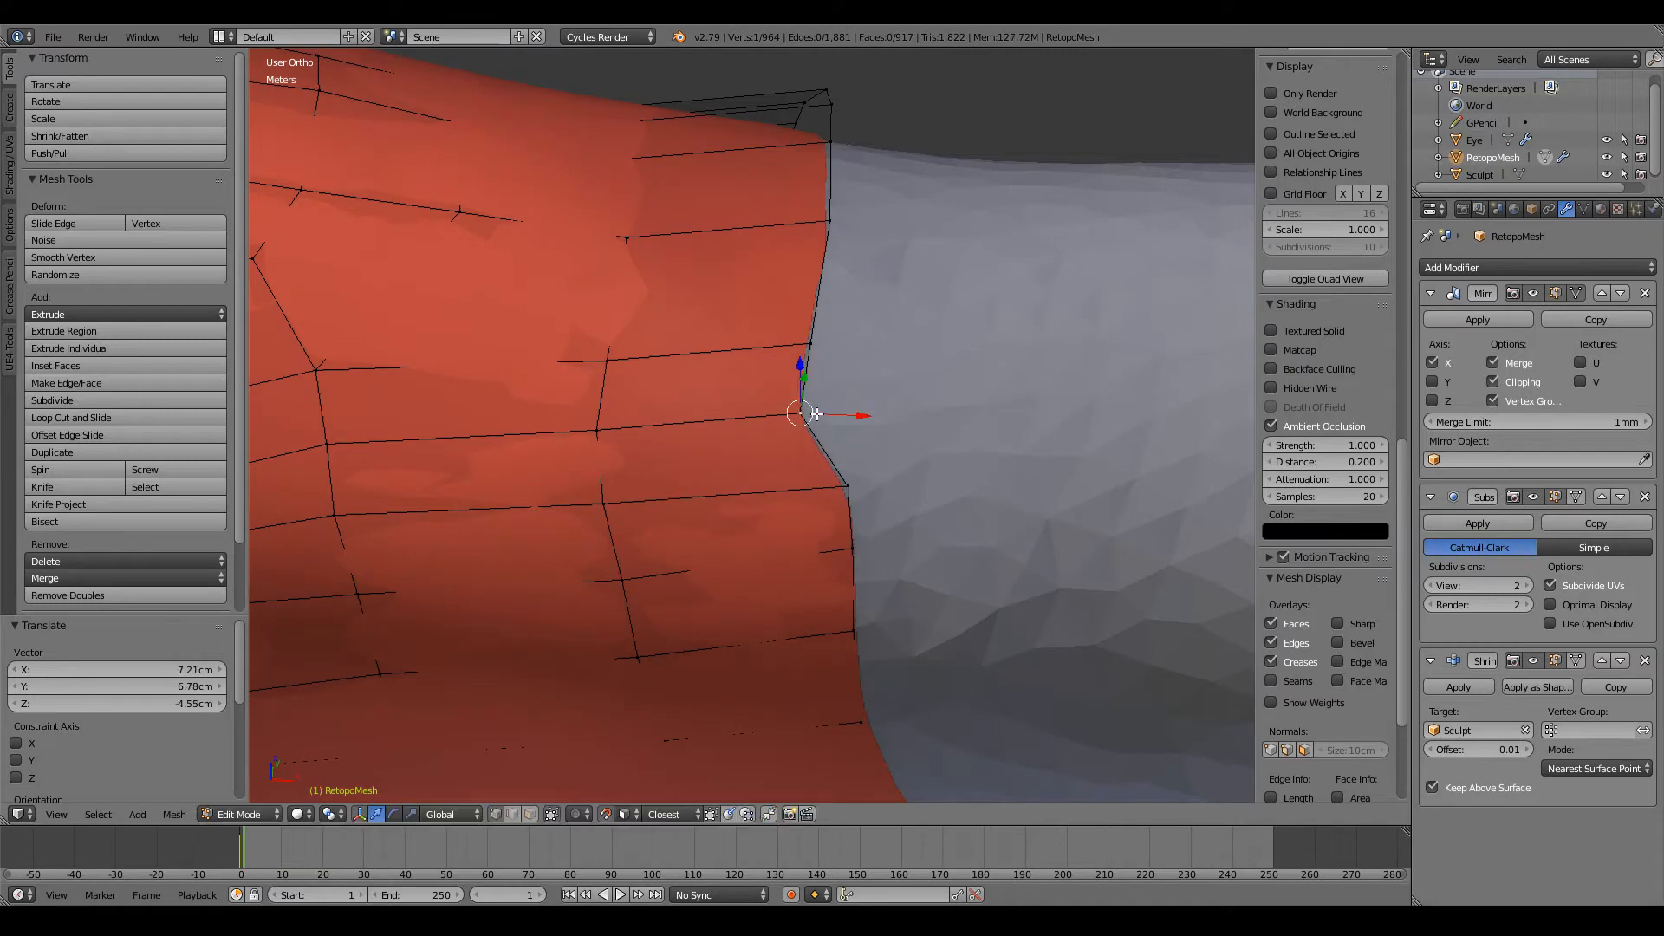
{"action": "key", "text": "g"}
{"action": "left_click", "coordinate": [843, 419]}
{"action": "key", "text": "g"}
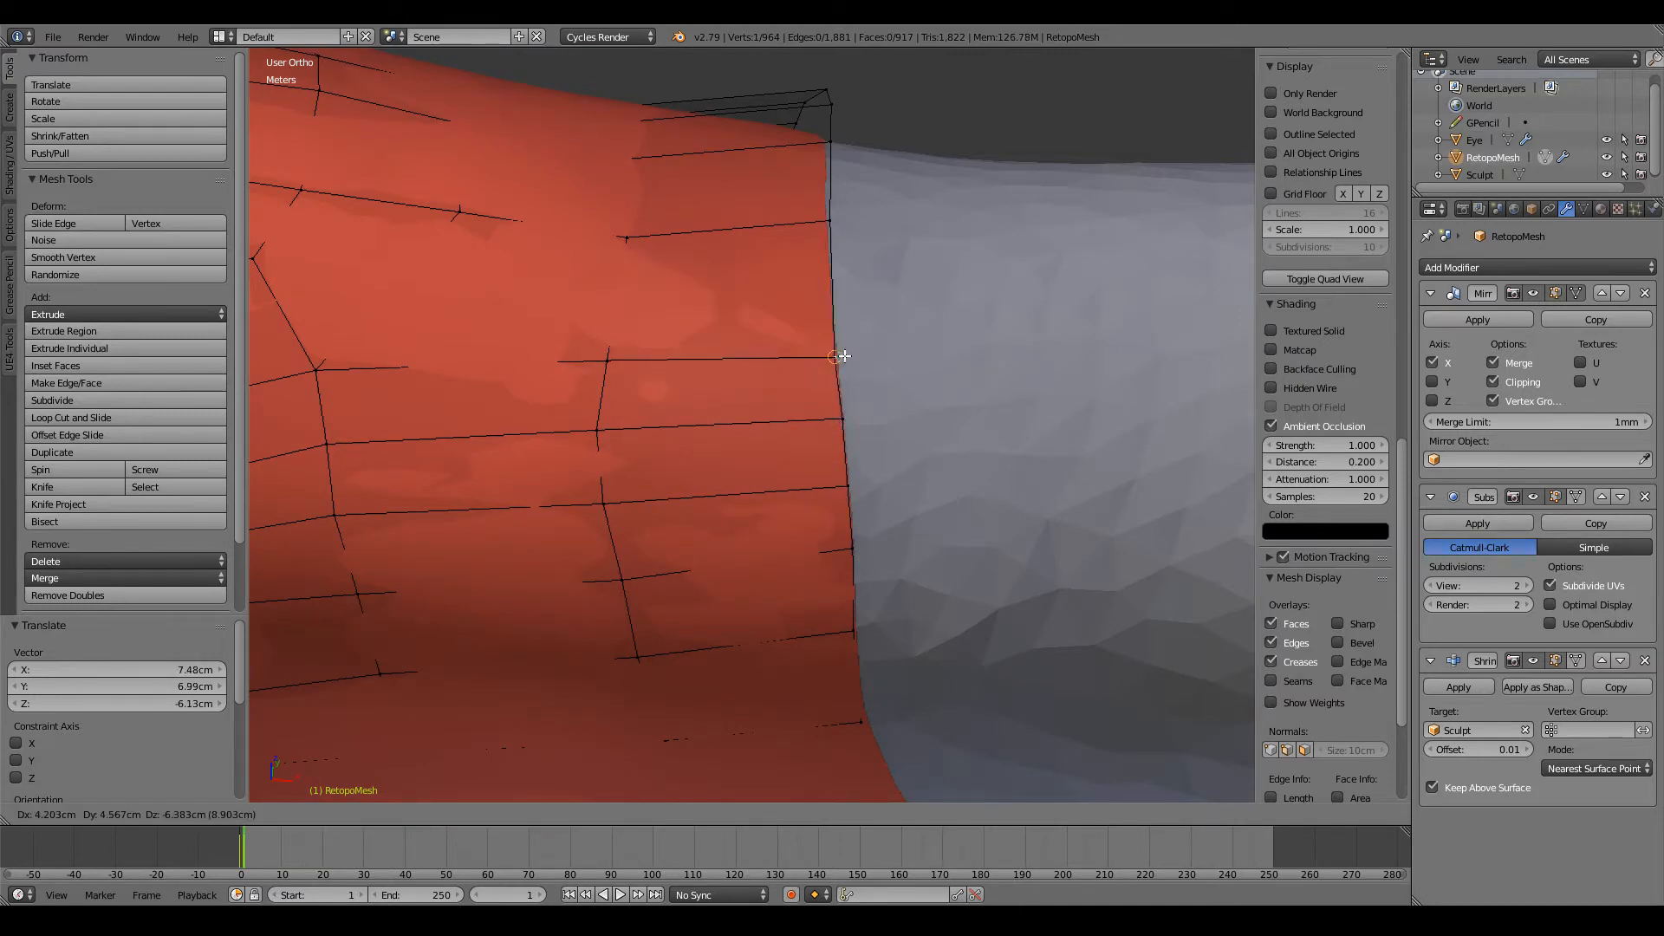
{"action": "left_click", "coordinate": [846, 362]}
Step: Align two upper-front vertices of the open edge and raise the adjoining vertex in the previous loop to even the rows
{"action": "middle_click_drag", "start_coordinate": [846, 363], "coordinate": [834, 471]}
{"action": "right_click", "coordinate": [816, 473]}
{"action": "key", "text": "g"}
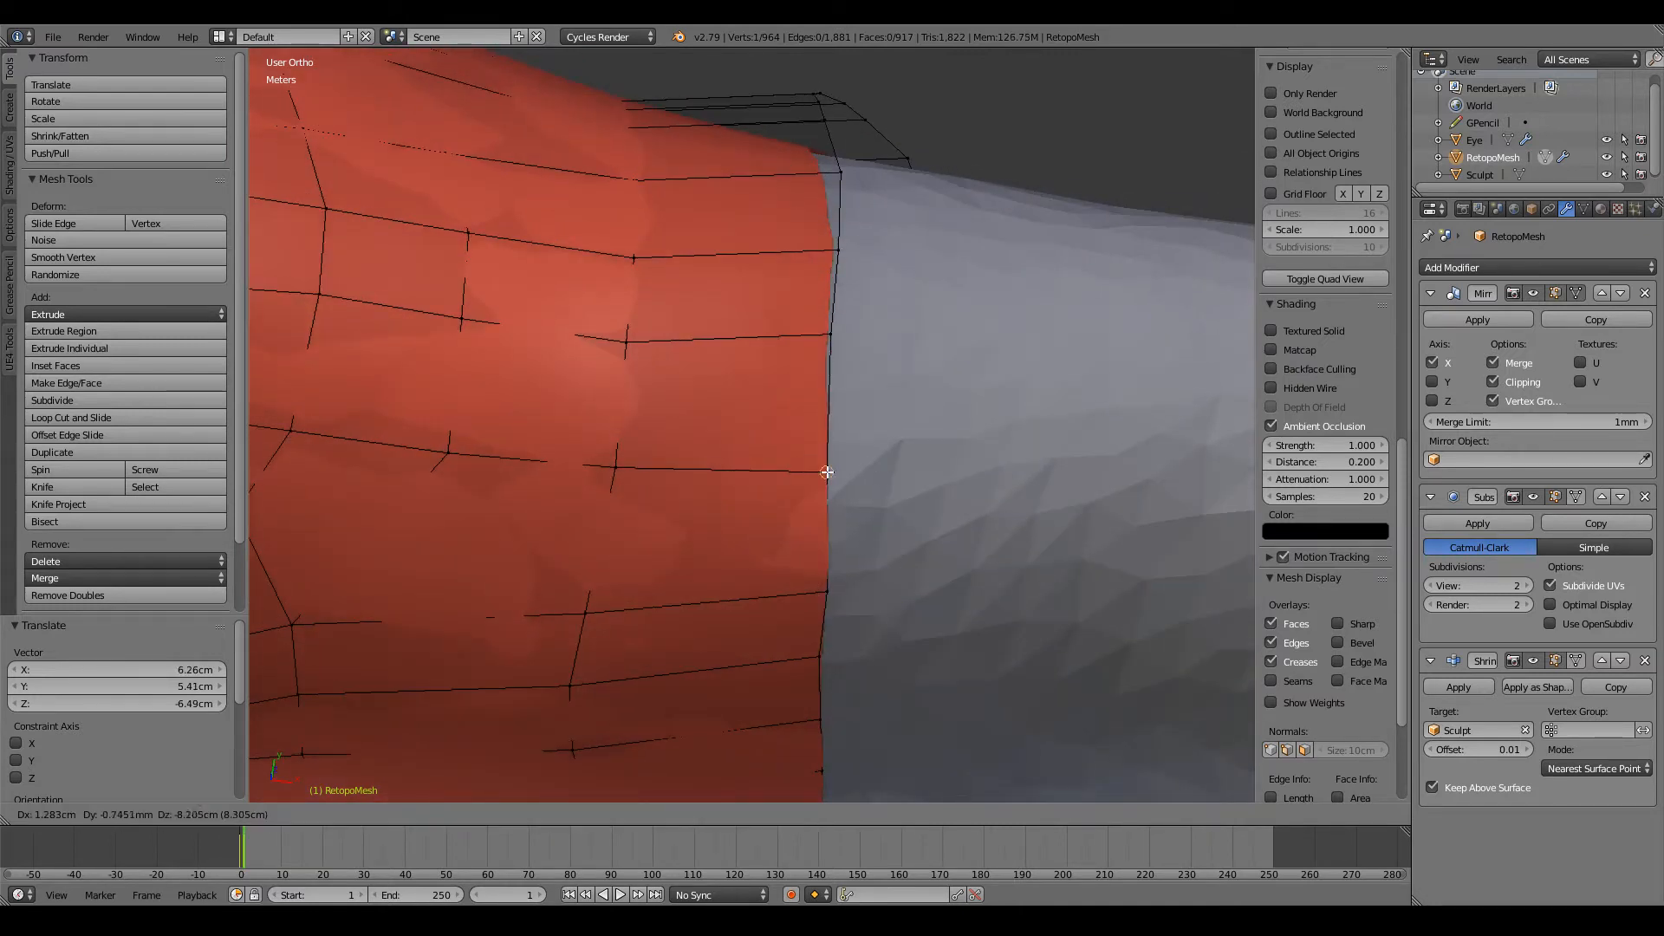
{"action": "left_click", "coordinate": [829, 472]}
{"action": "key", "text": "g"}
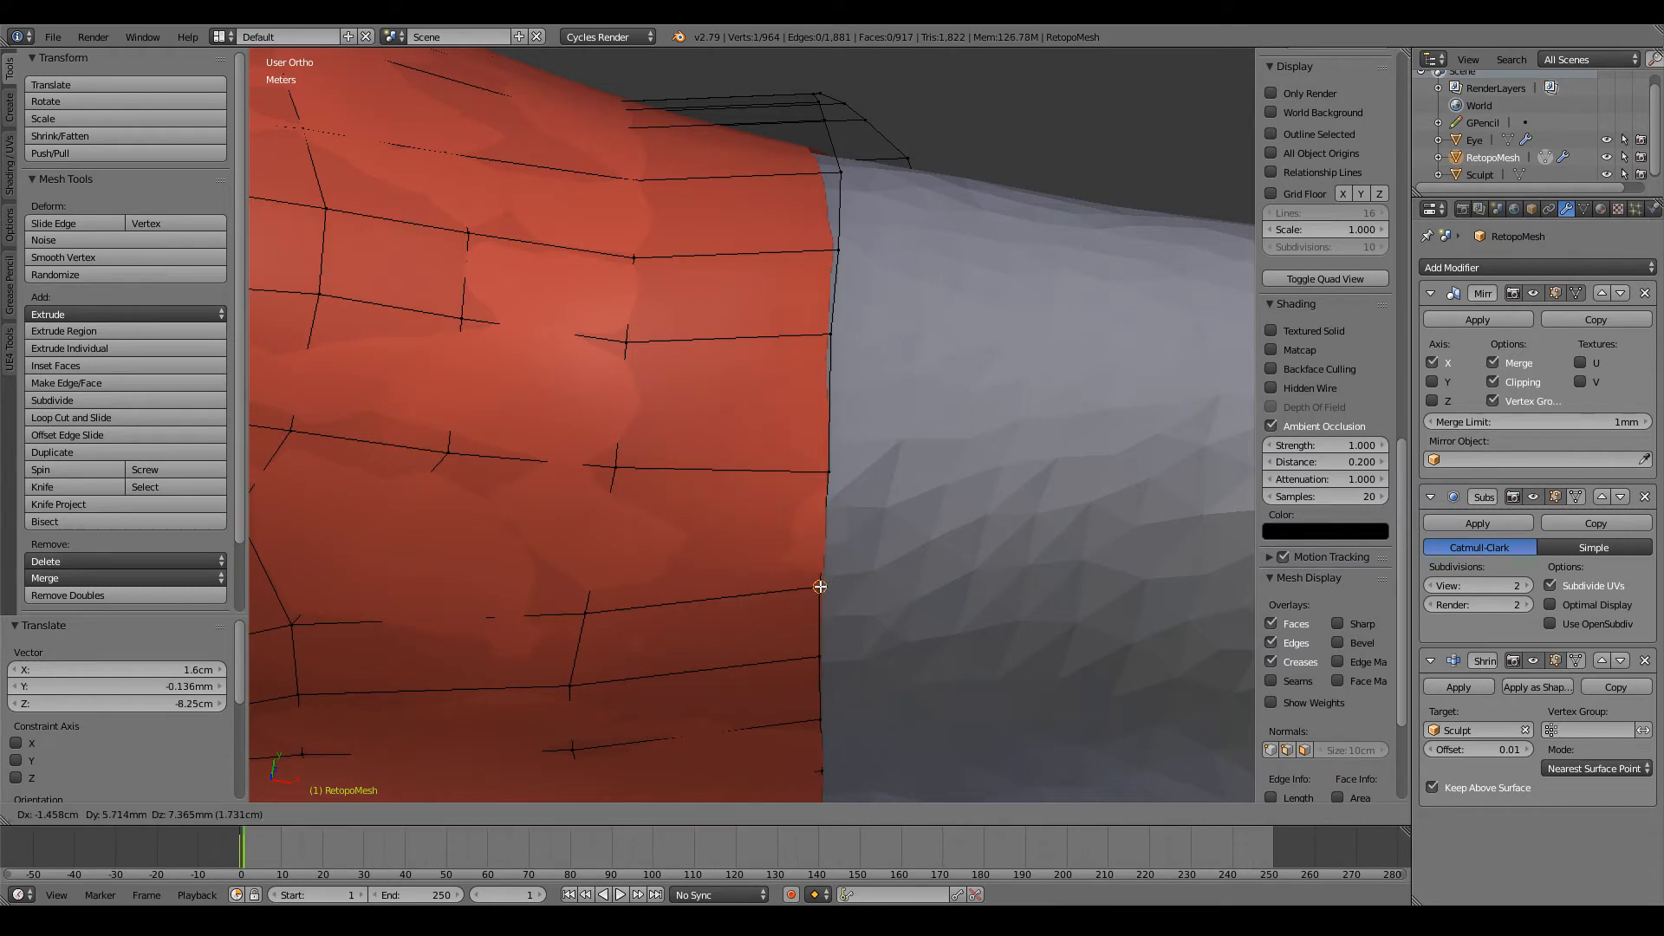
{"action": "left_click", "coordinate": [682, 605]}
{"action": "key", "text": "g"}
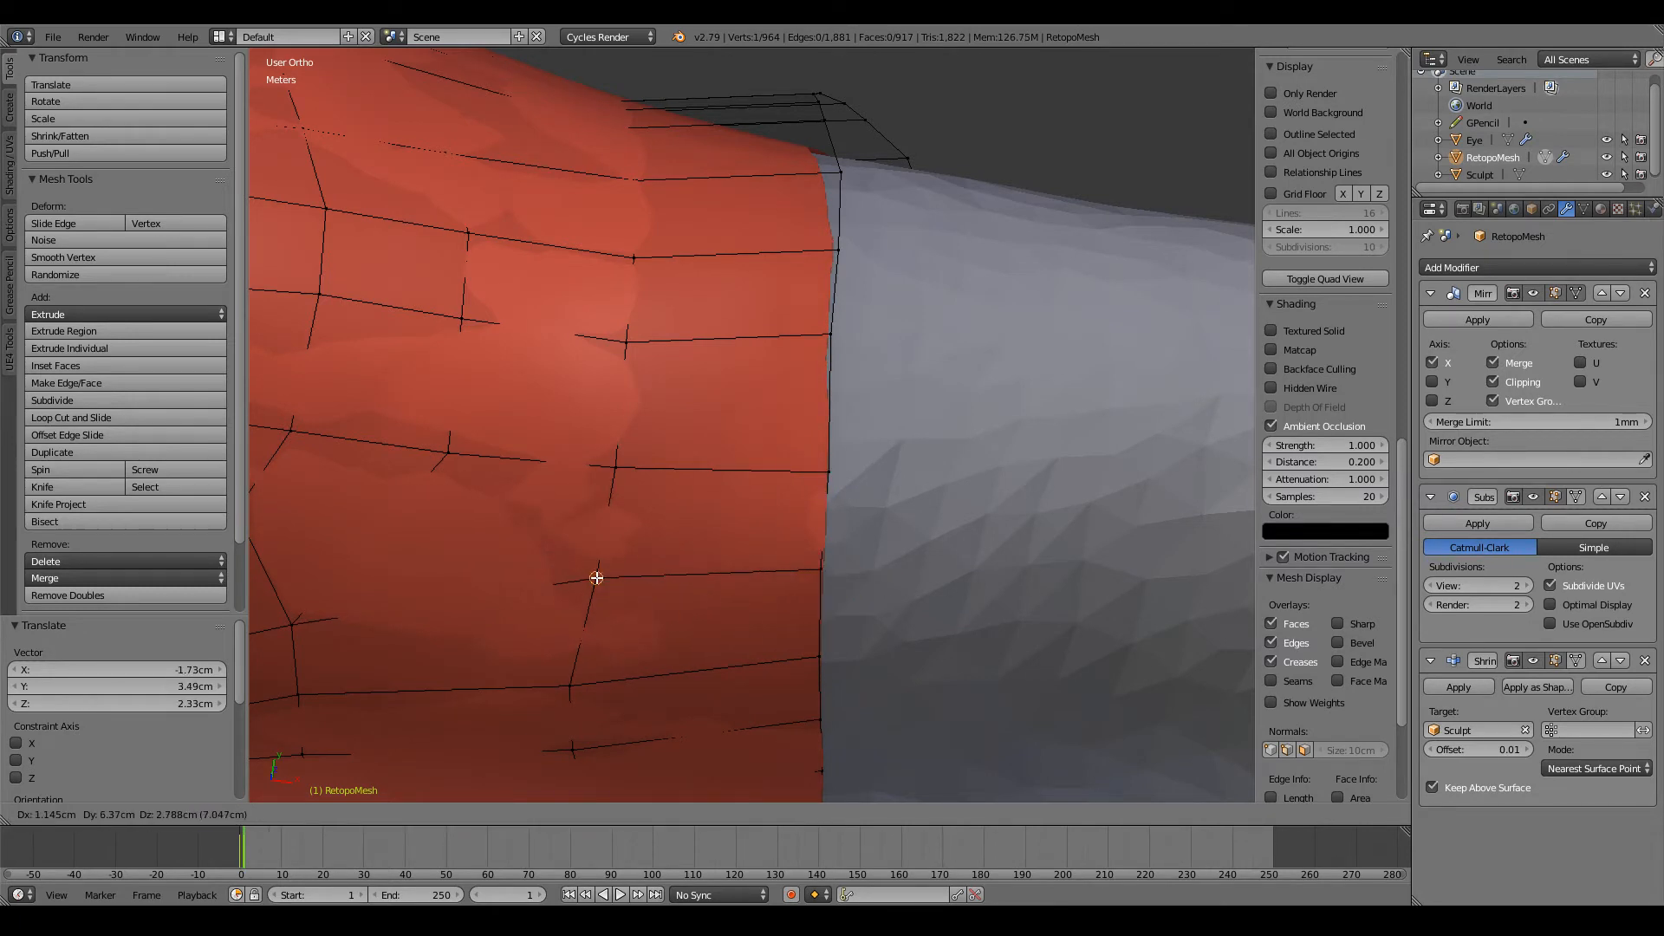
{"action": "left_click", "coordinate": [606, 559]}
{"action": "key", "text": "g"}
{"action": "left_click", "coordinate": [817, 569]}
Step: Move the vertices along the top of the arm's open edge onto the sculpt with even spacing
{"action": "middle_click_drag", "start_coordinate": [868, 440], "coordinate": [868, 561]}
{"action": "key", "text": "g"}
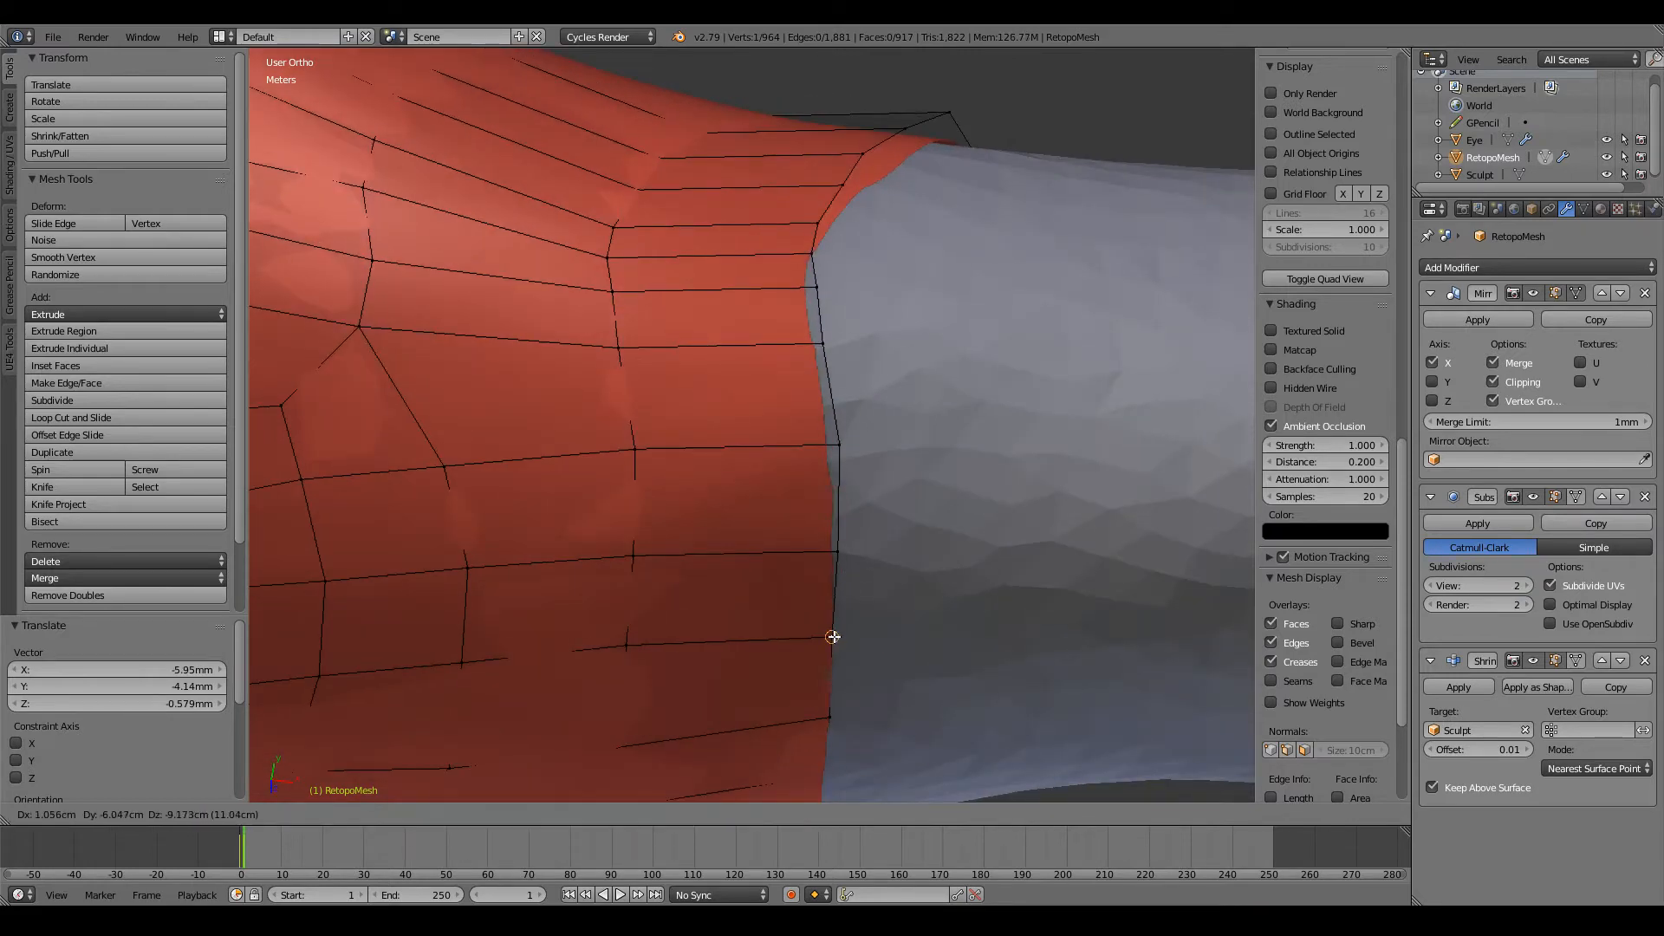
{"action": "left_click", "coordinate": [833, 555]}
{"action": "key", "text": "g"}
{"action": "left_click", "coordinate": [837, 542]}
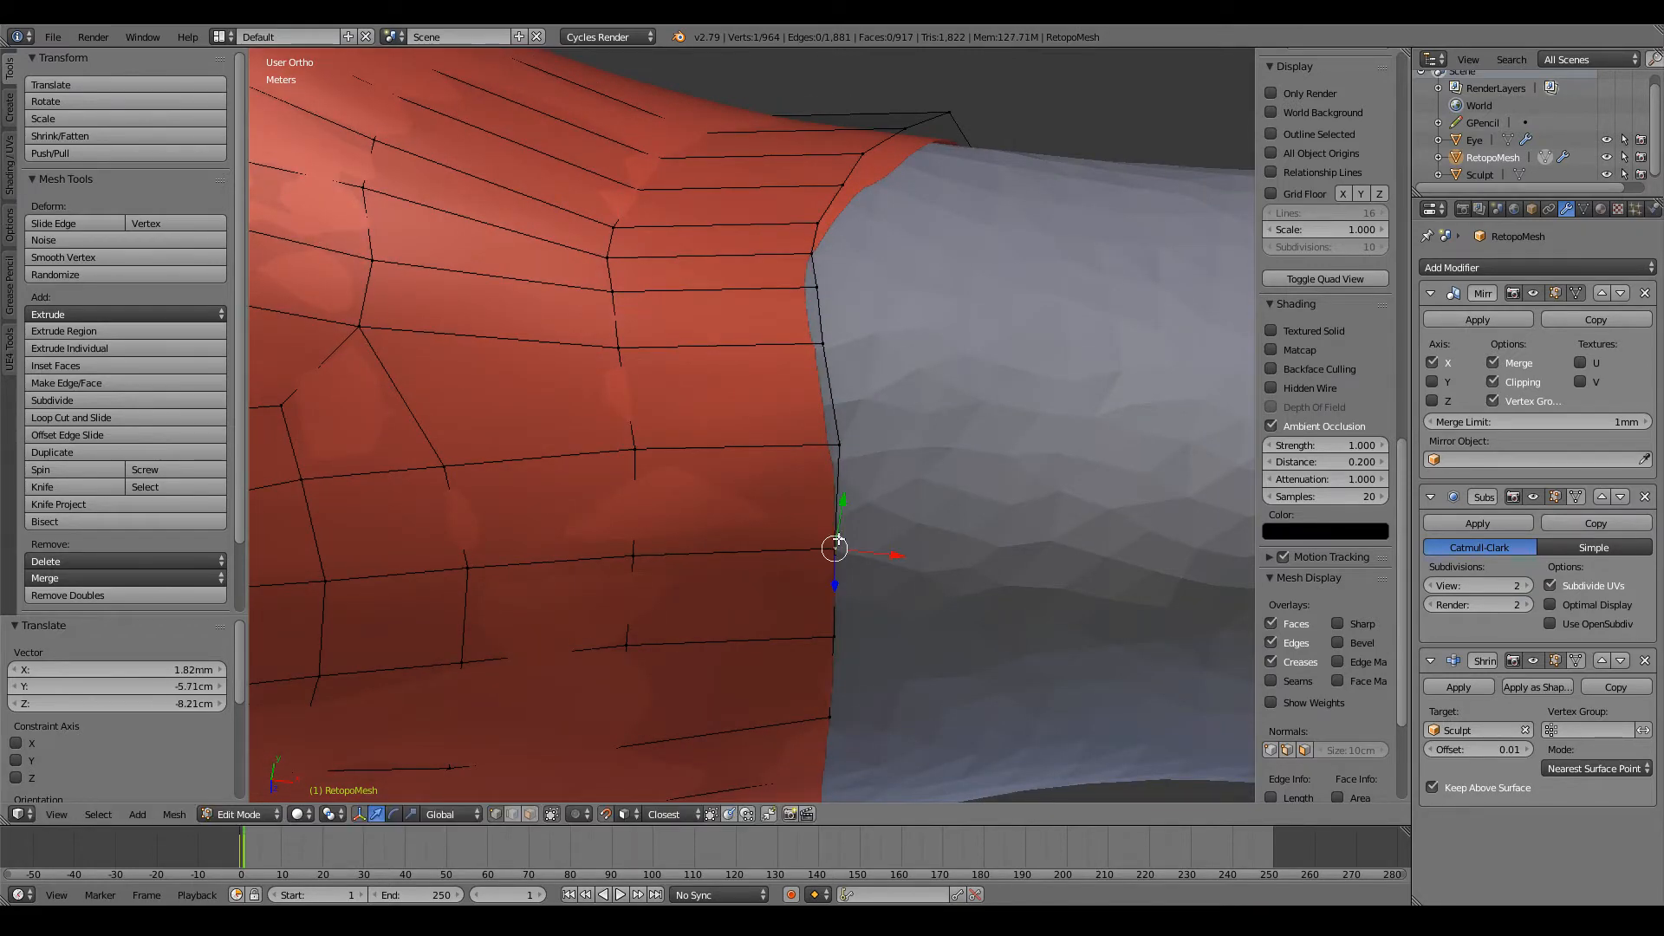
{"action": "key", "text": "g"}
{"action": "left_click", "coordinate": [837, 454]}
Step: Move three more open-edge vertices over the top of the arm and adjust a neighbouring vertex in the previous loop
{"action": "middle_click_drag", "start_coordinate": [837, 453], "coordinate": [832, 501]}
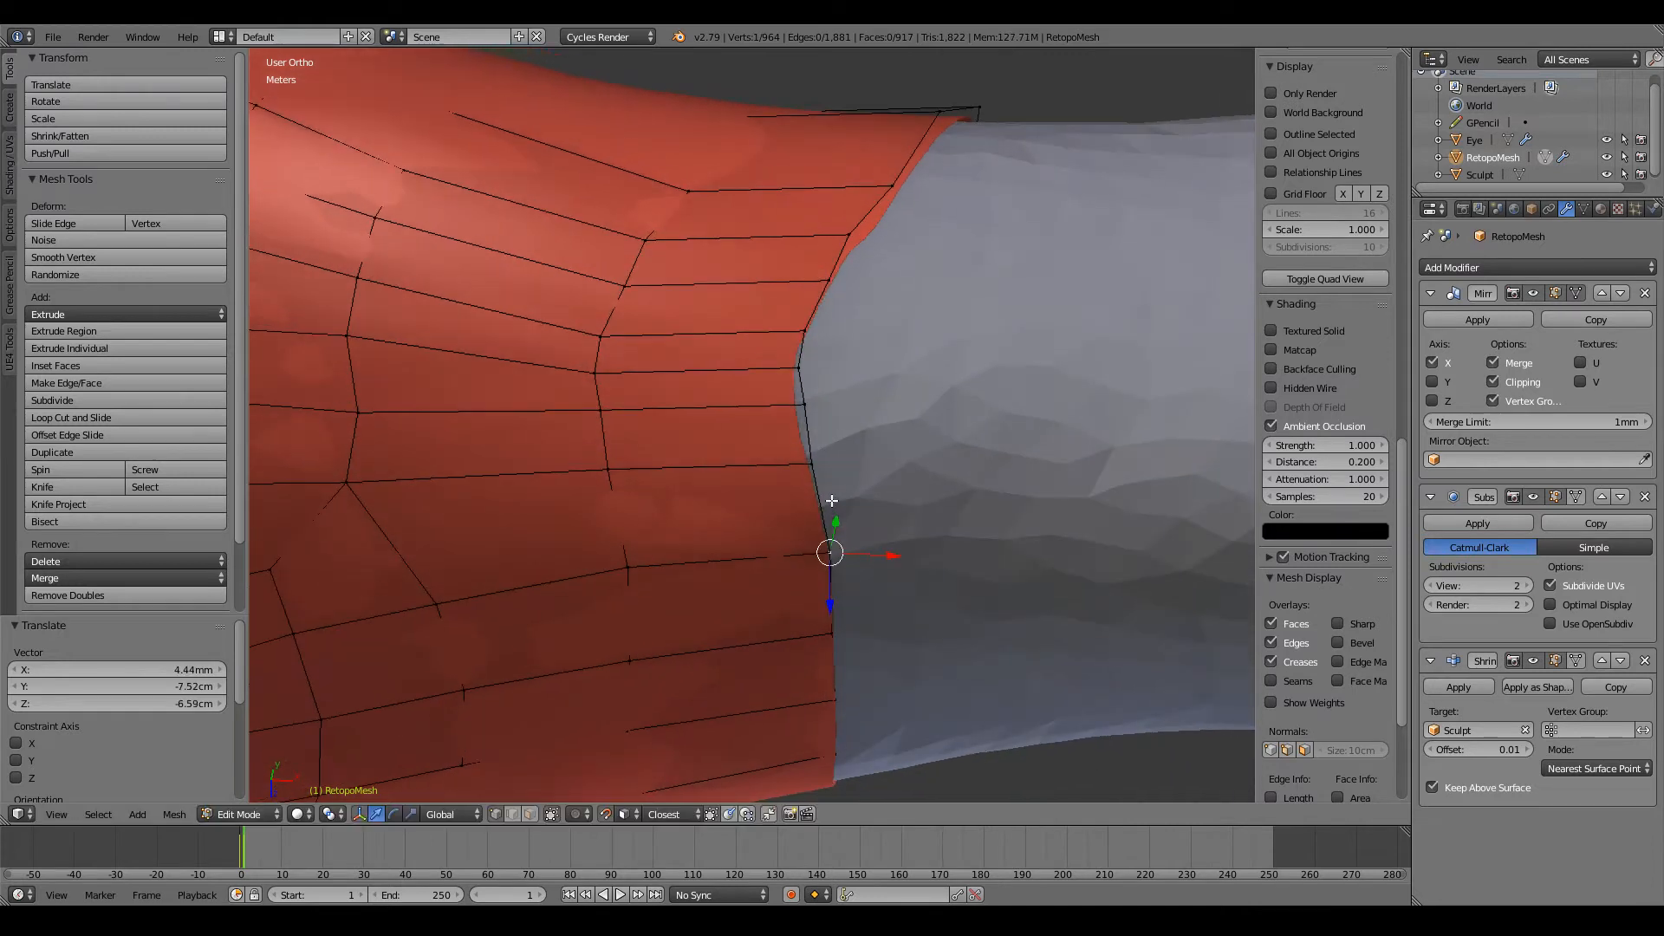
{"action": "key", "text": "g"}
{"action": "left_click", "coordinate": [821, 469]}
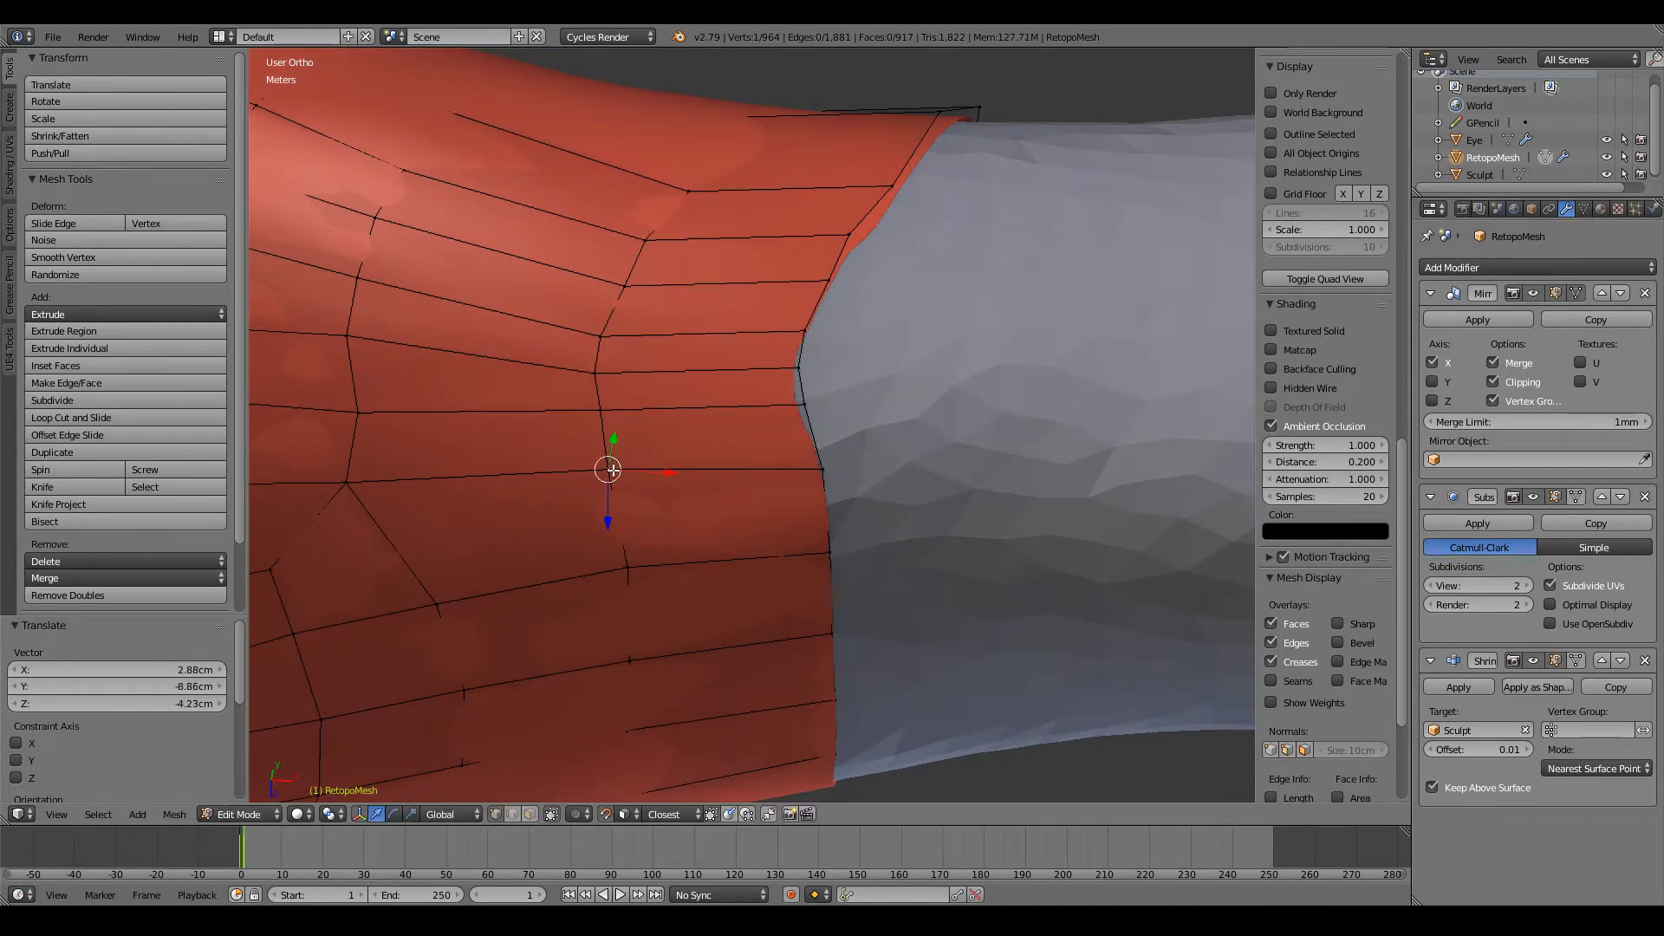
{"action": "key", "text": "g"}
{"action": "left_click", "coordinate": [884, 428]}
{"action": "key", "text": "g"}
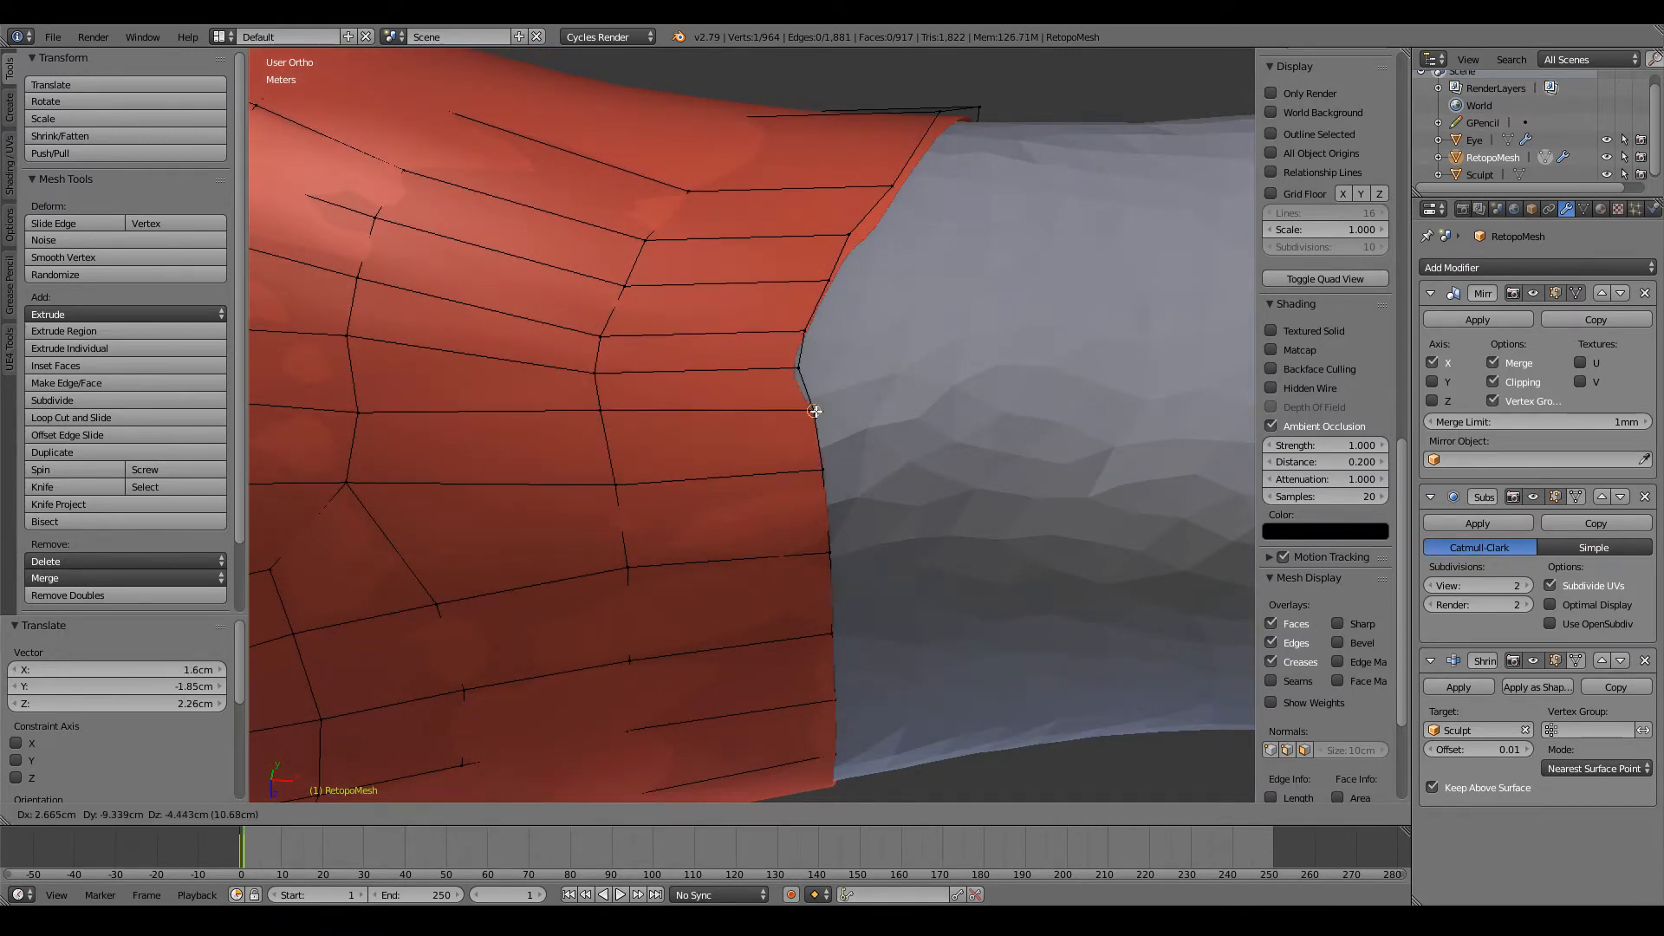
{"action": "left_click", "coordinate": [819, 413]}
{"action": "key", "text": "g"}
{"action": "left_click", "coordinate": [827, 375]}
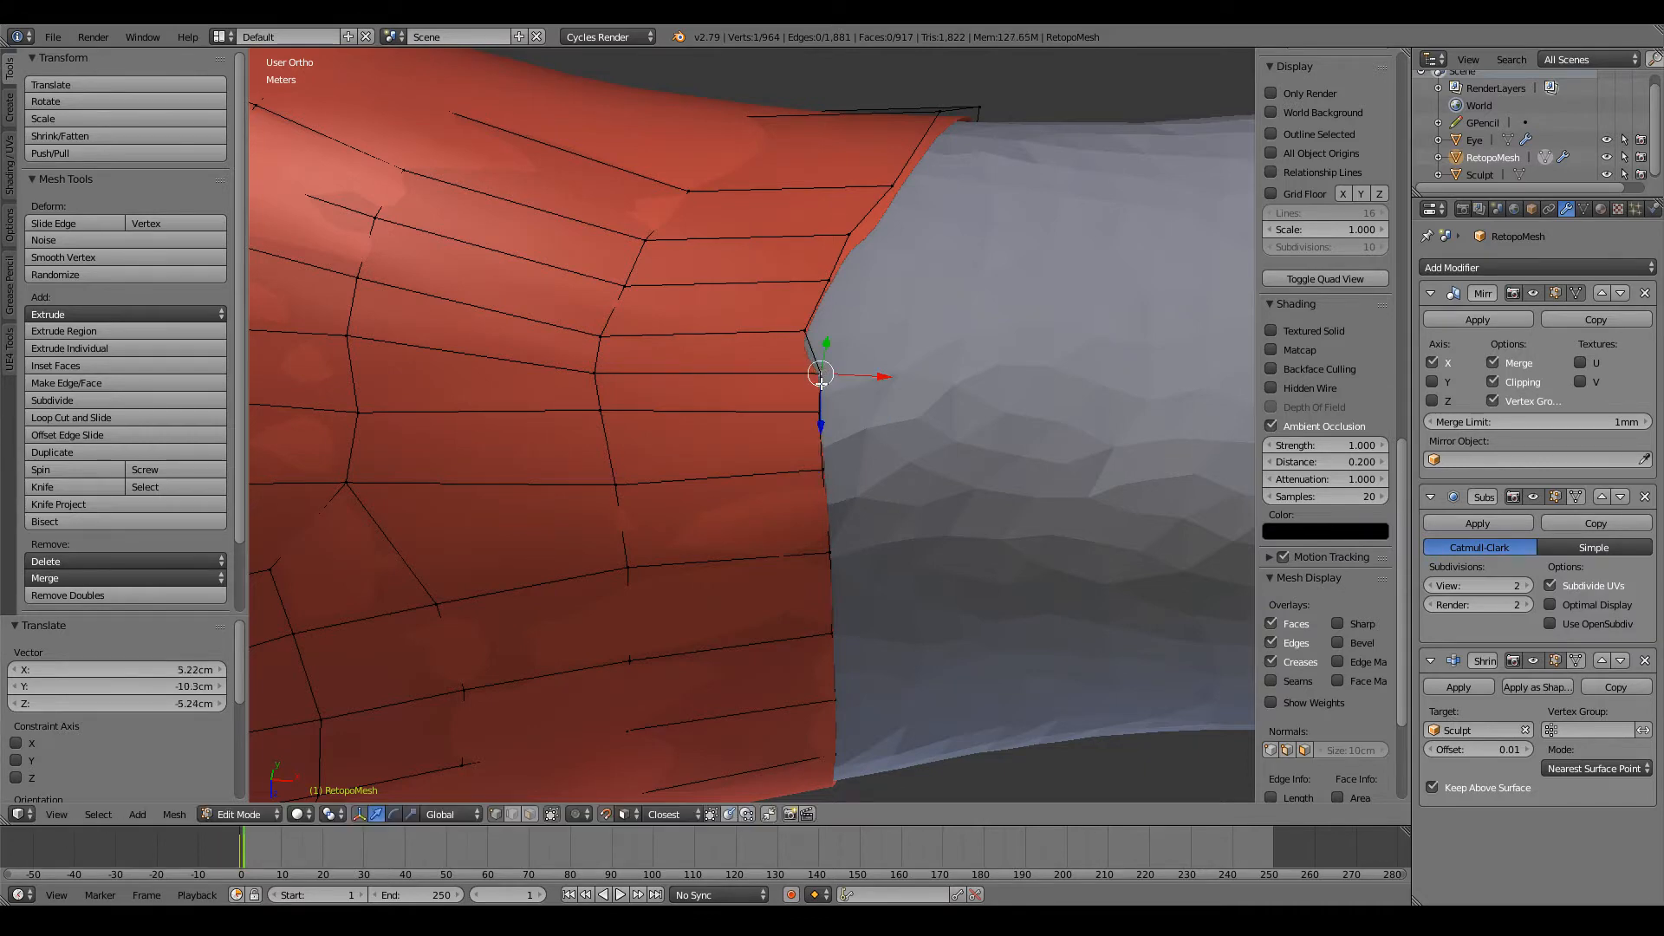
Step: Shift two upper-back vertices of the previous loop and align the matching open-edge vertex with their lengthwise row
{"action": "middle_click_drag", "start_coordinate": [828, 376], "coordinate": [646, 456]}
{"action": "key", "text": "g"}
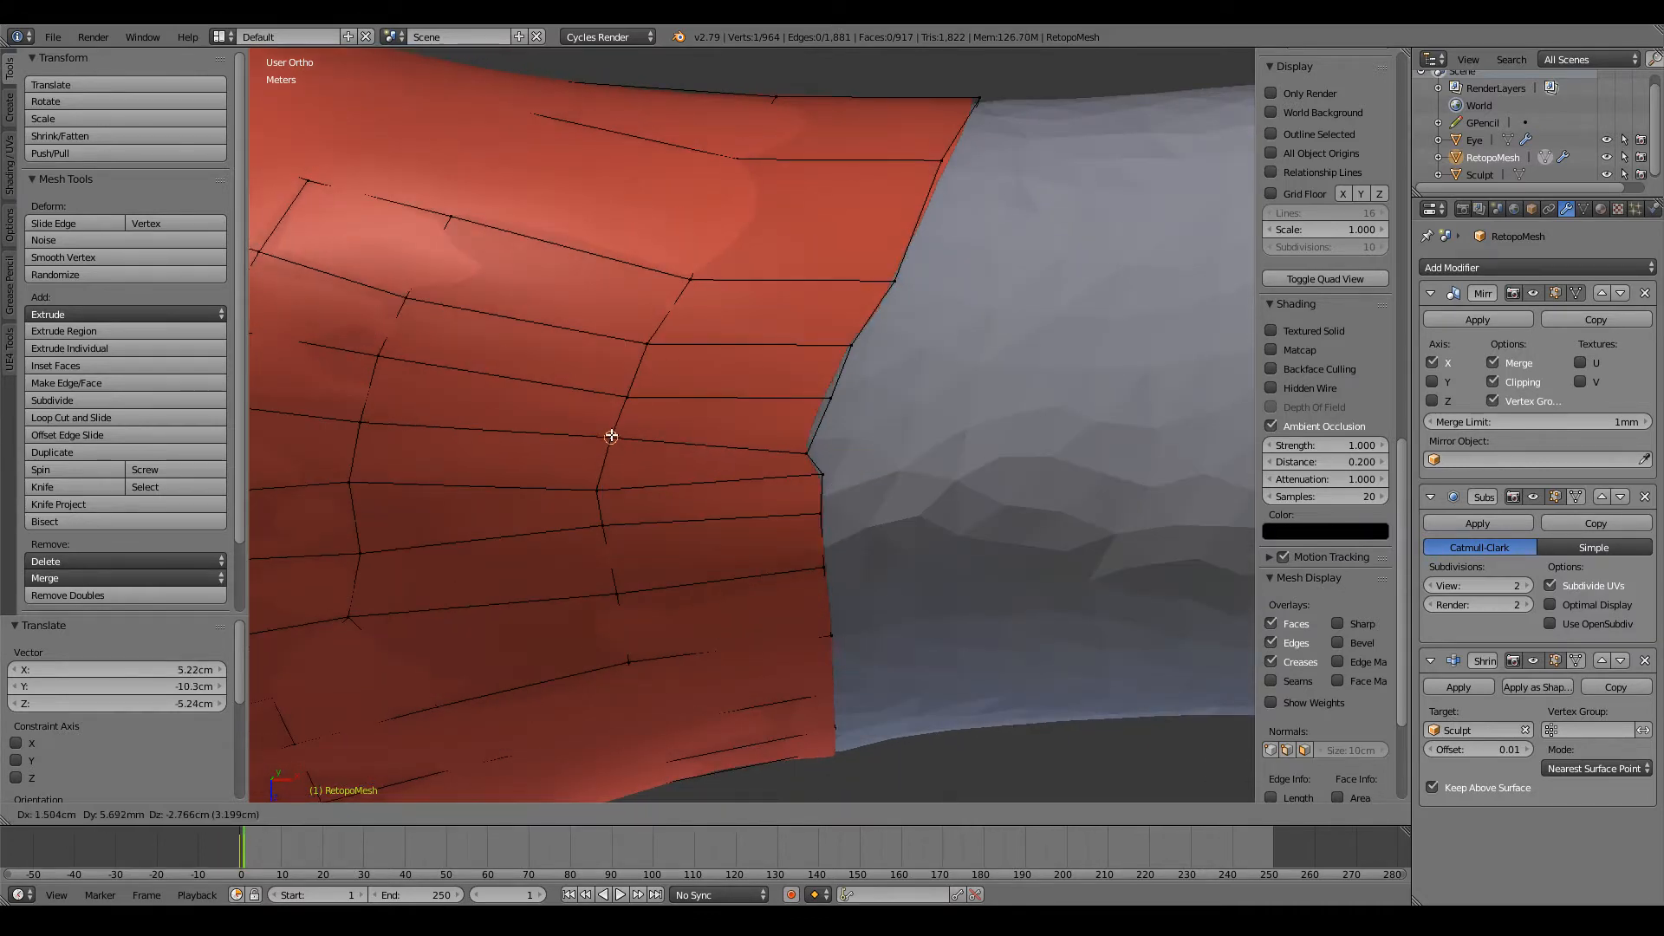
{"action": "left_click", "coordinate": [612, 438]}
{"action": "key", "text": "g"}
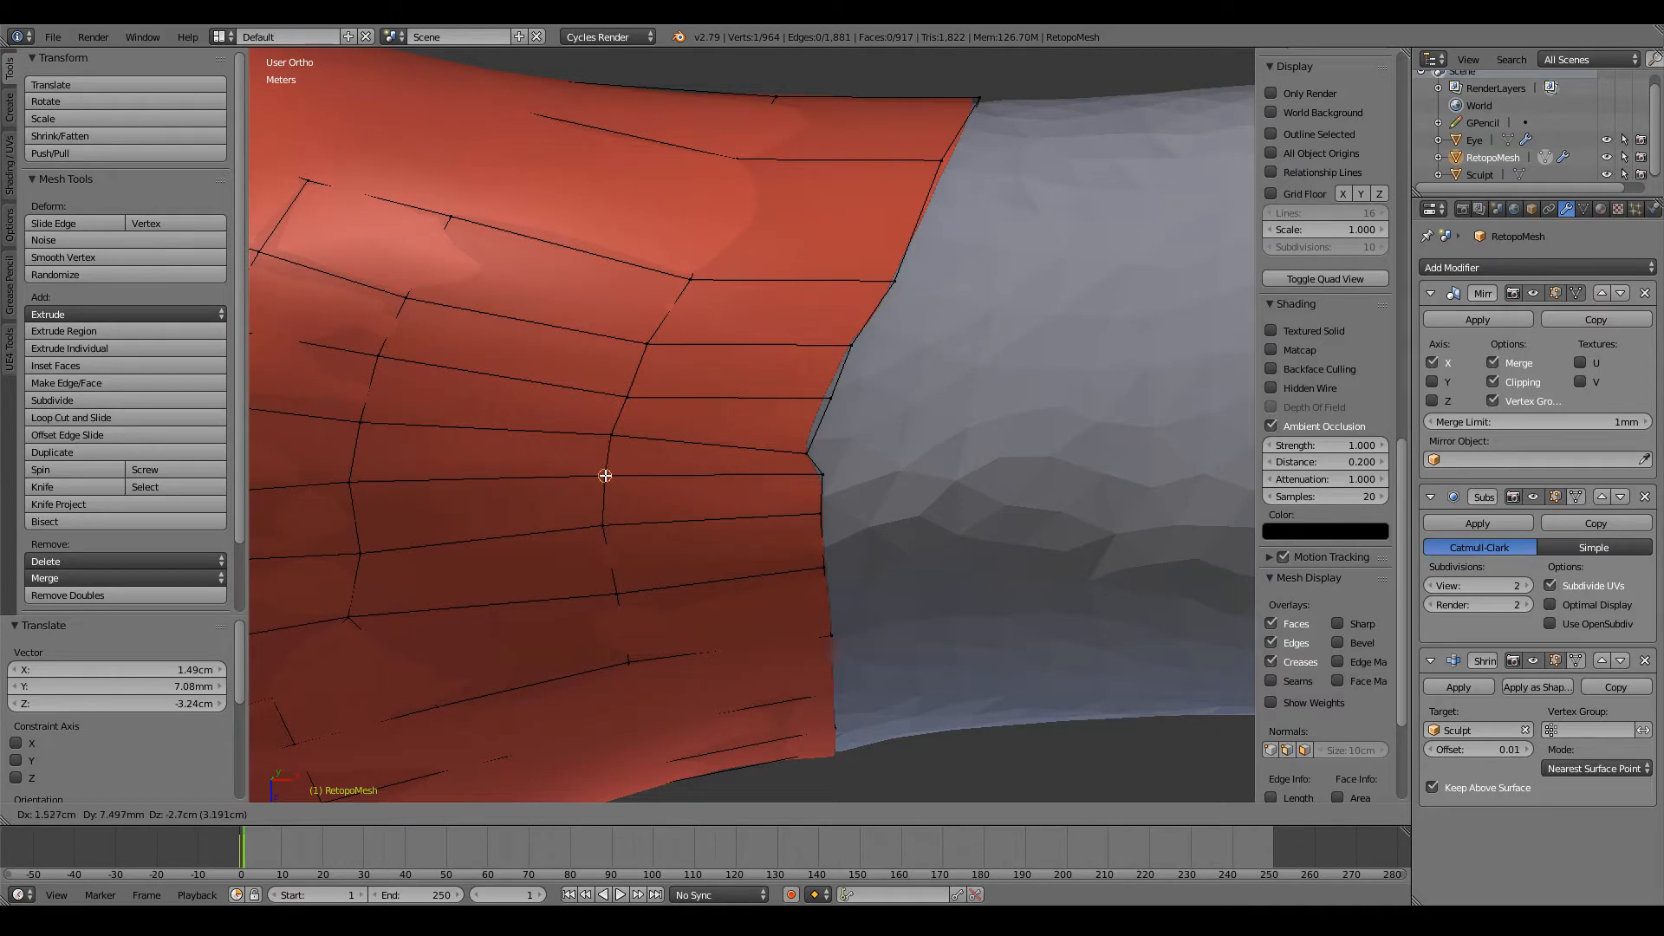
{"action": "left_click", "coordinate": [604, 476]}
{"action": "key", "text": "g"}
{"action": "left_click", "coordinate": [822, 475]}
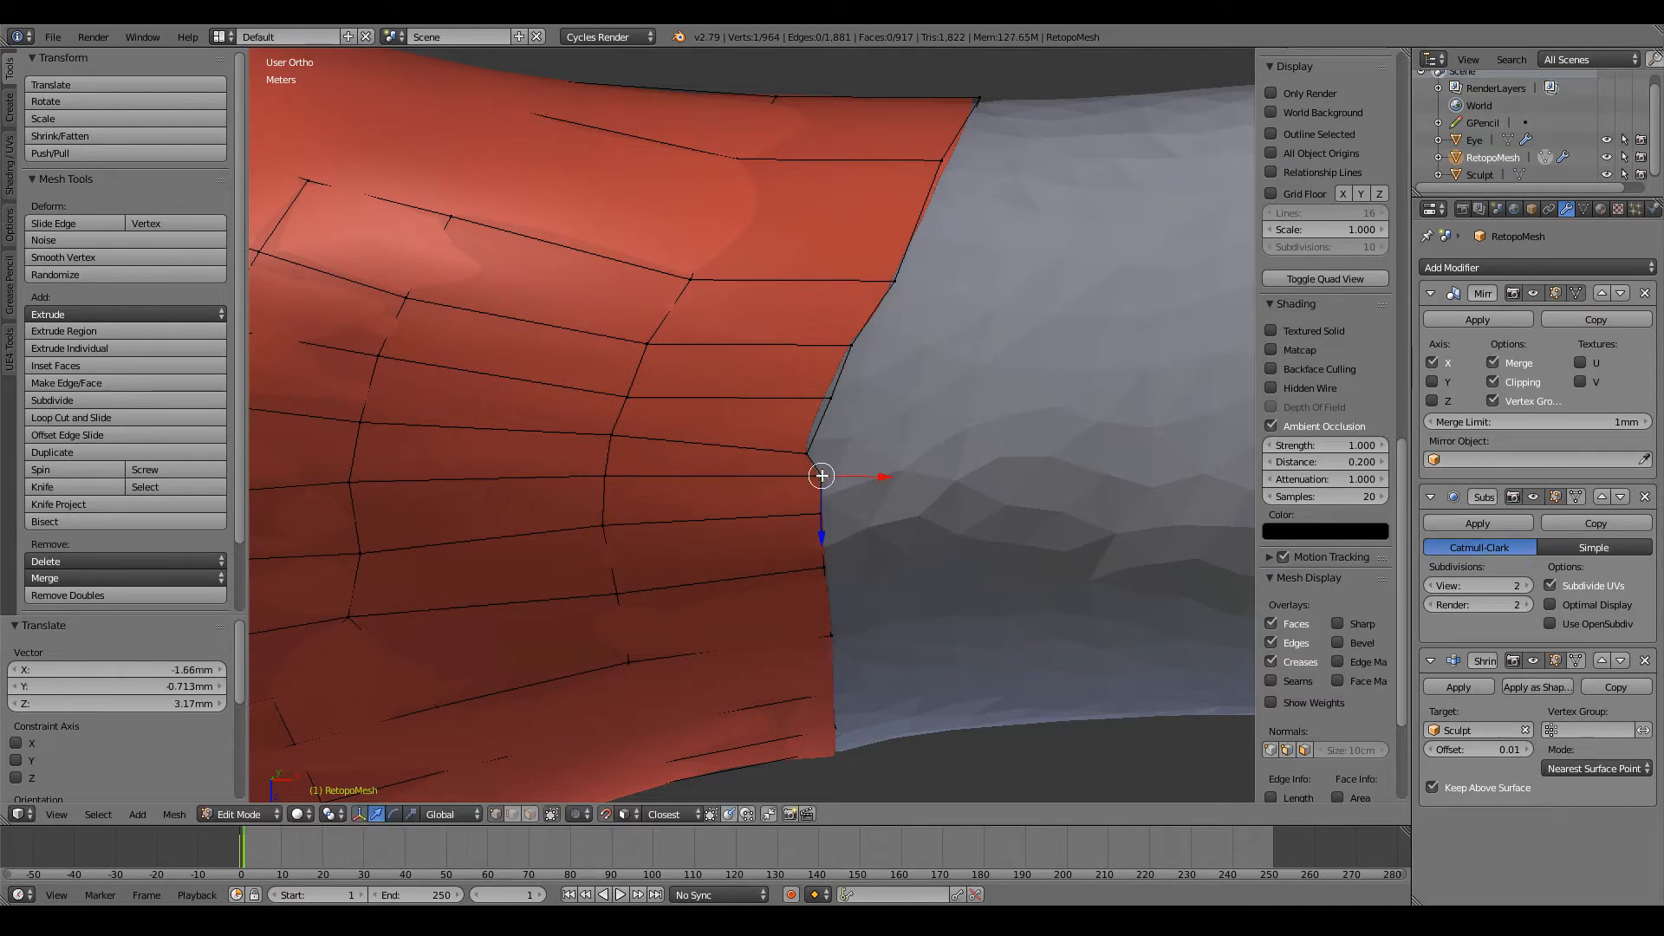
Step: Straighten the upper-back open edge by moving three consecutive vertices, and raise the matching inner vertex of the last row
{"action": "key", "text": "g"}
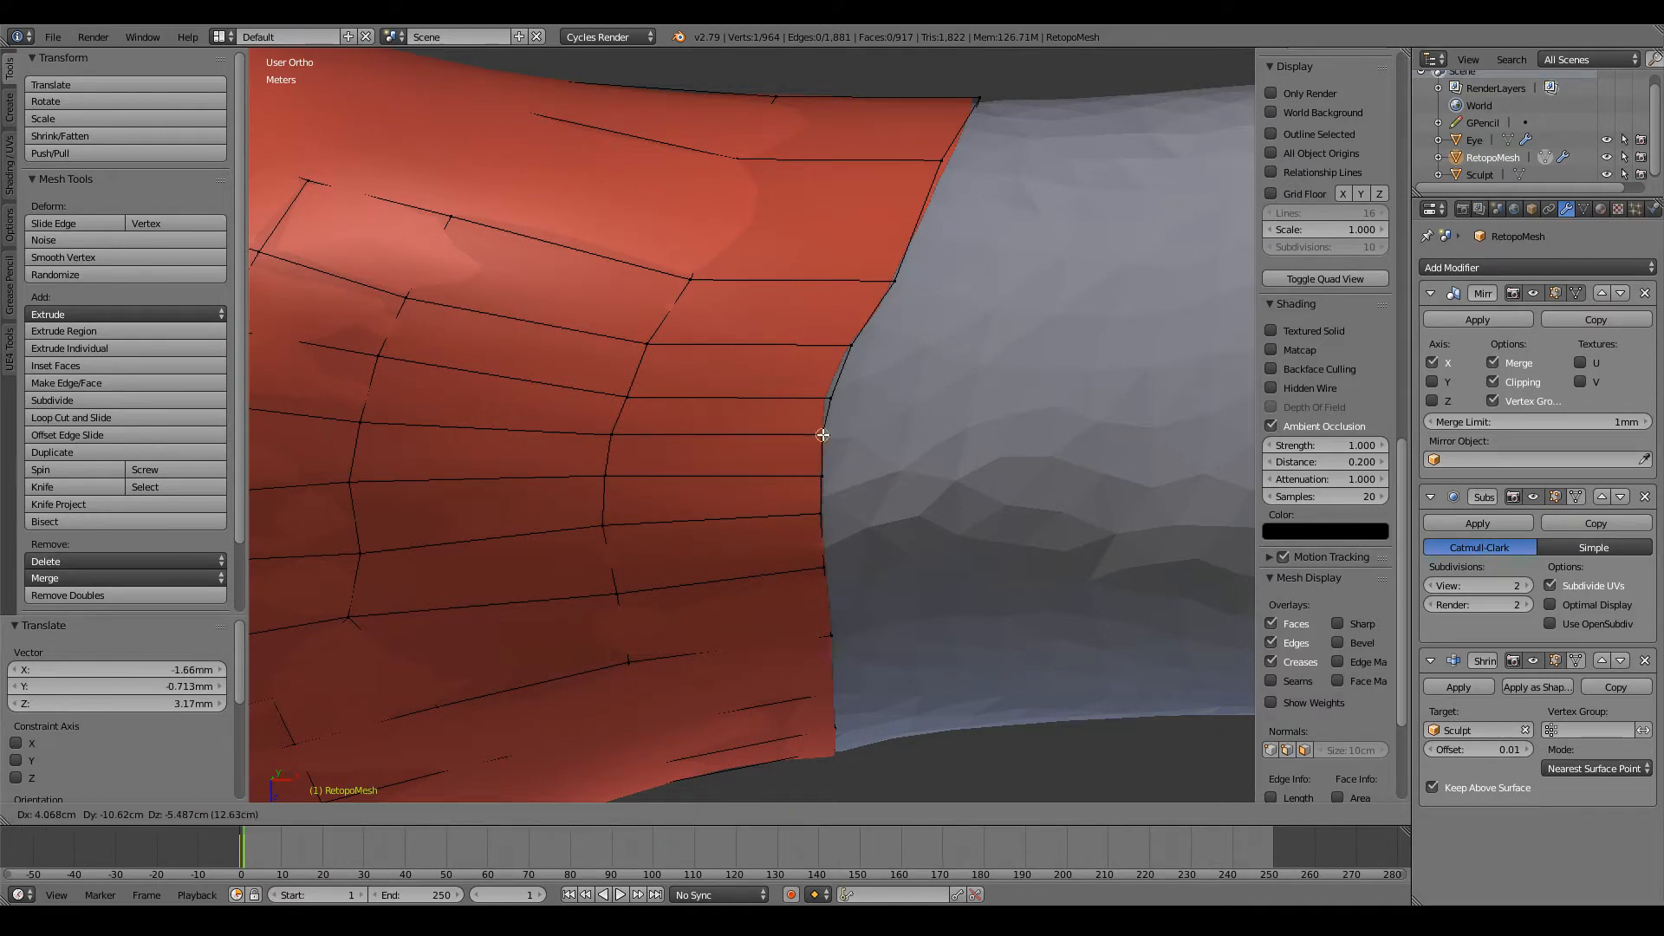
{"action": "left_click", "coordinate": [822, 434]}
{"action": "key", "text": "g"}
{"action": "left_click", "coordinate": [831, 391]}
{"action": "right_click", "coordinate": [853, 345]}
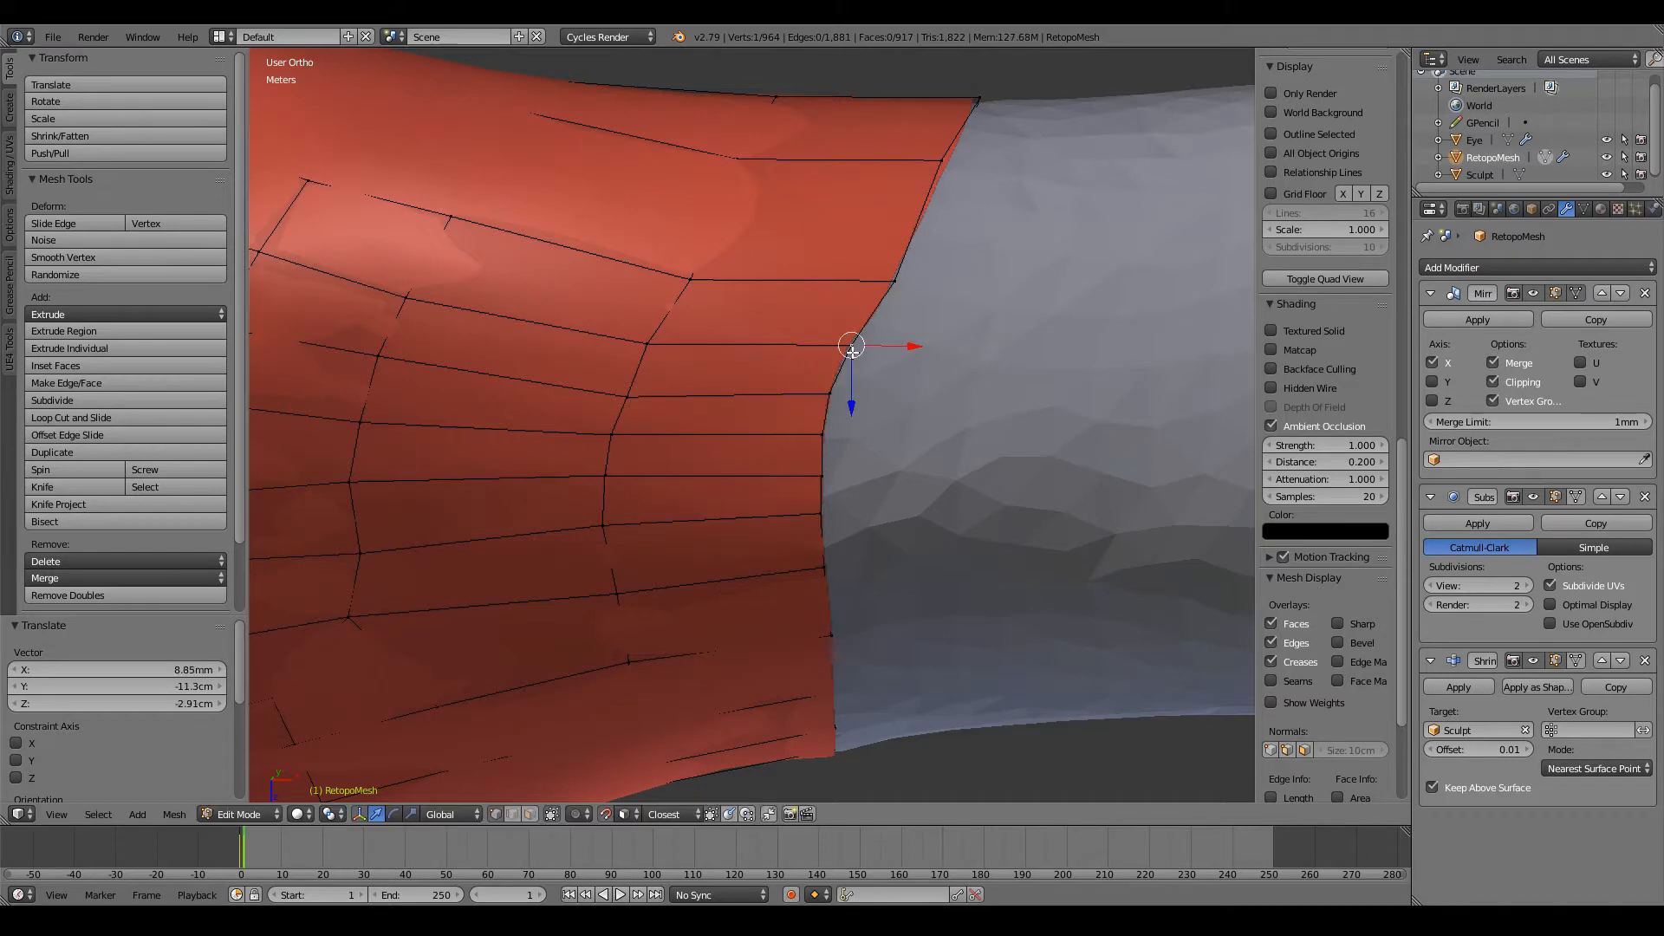
{"action": "key", "text": "g"}
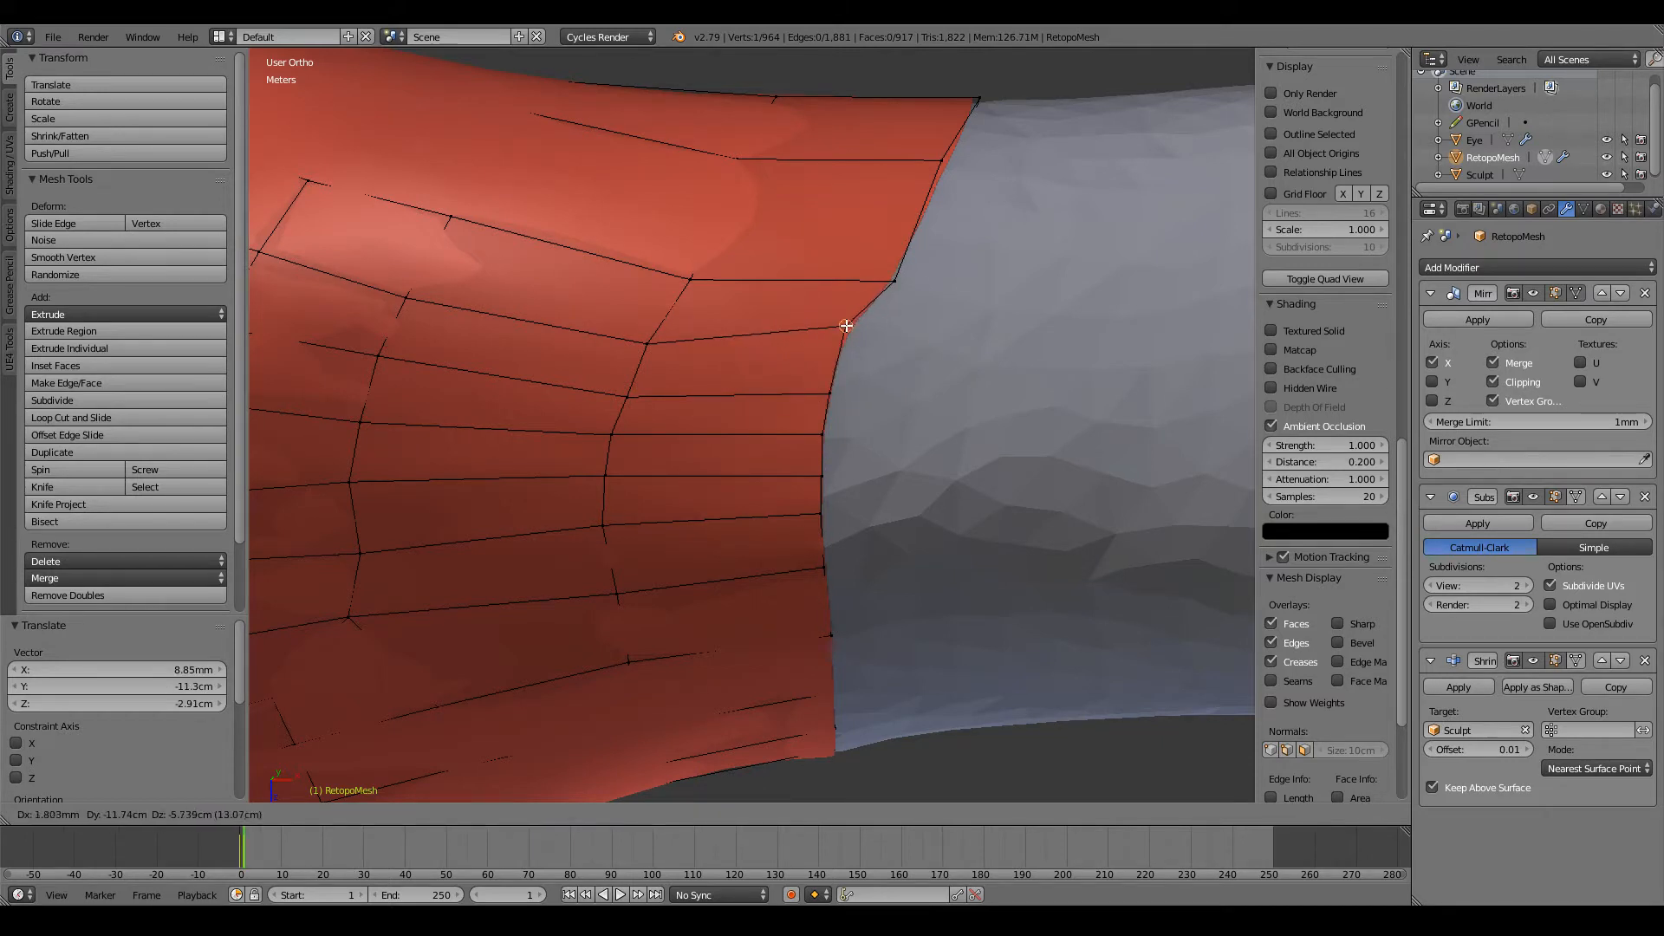
{"action": "left_click", "coordinate": [846, 327]}
{"action": "right_click", "coordinate": [670, 337]}
{"action": "key", "text": "g"}
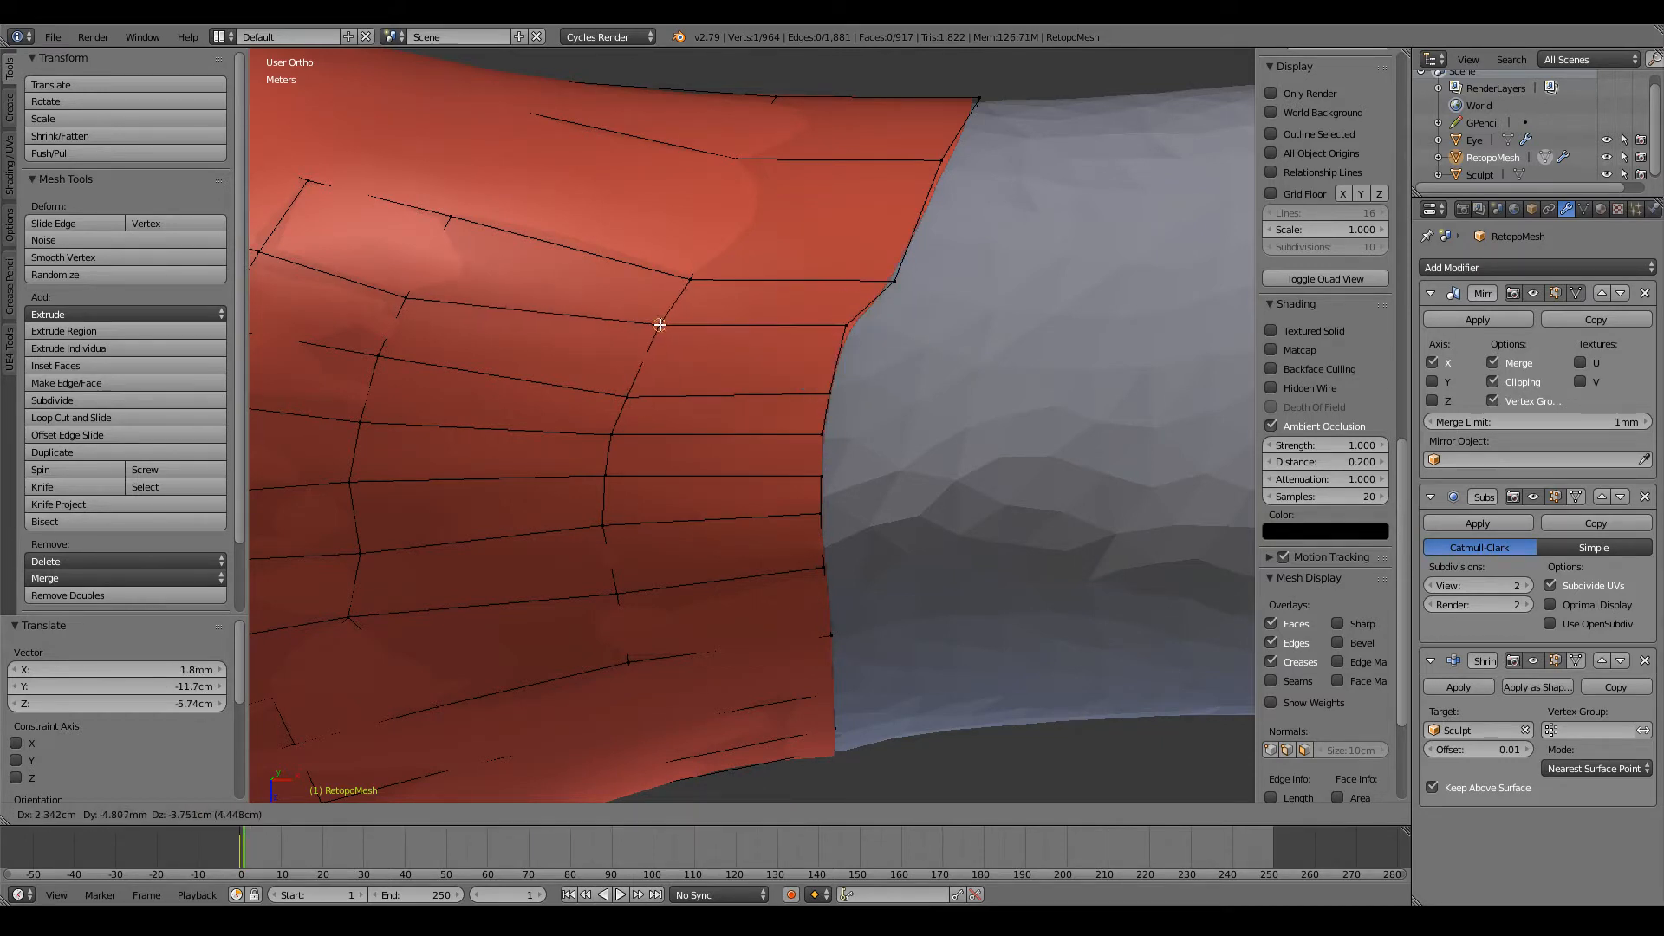
{"action": "left_click", "coordinate": [673, 328]}
Step: Lower the protruding vertex on the back of the open edge and the next two vertices in its lengthwise row
{"action": "scroll", "coordinate": [692, 294], "scroll_direction": "down", "scroll_amount": 3}
{"action": "mouse_move", "coordinate": [692, 294]}
{"action": "middle_mouse_down"}
{"action": "mouse_move", "coordinate": [512, 324]}
{"action": "mouse_move", "coordinate": [387, 642]}
{"action": "middle_mouse_up"}
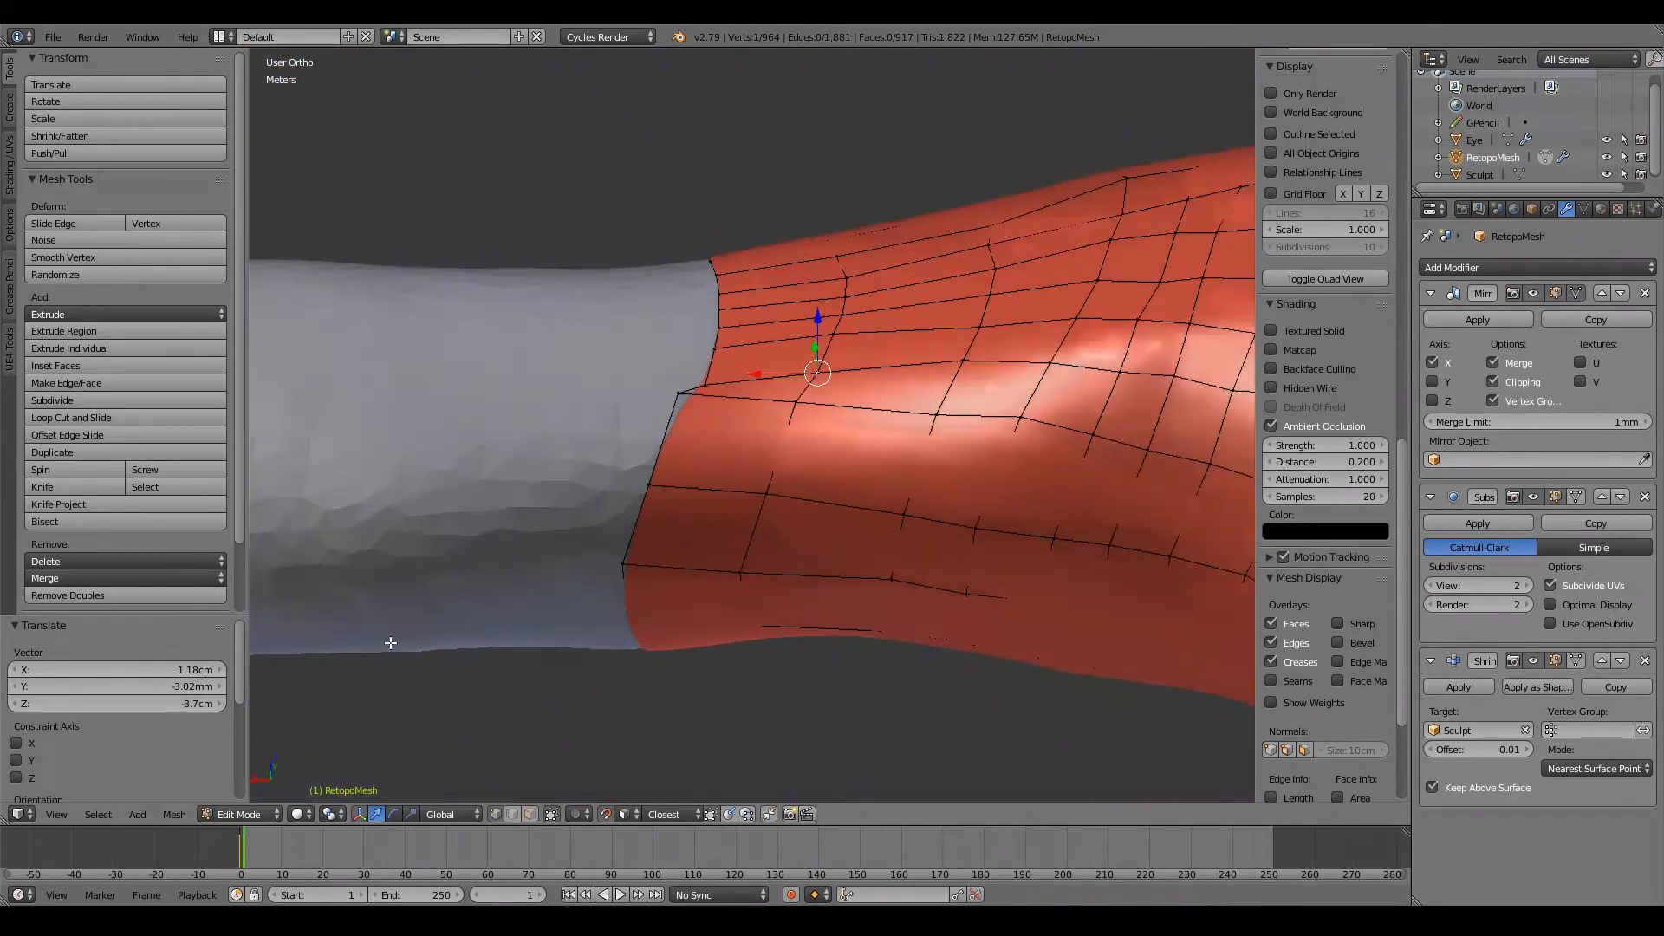
{"action": "scroll", "coordinate": [638, 494], "scroll_direction": "up", "scroll_amount": 2}
{"action": "right_click", "coordinate": [626, 370]}
{"action": "key", "text": "g"}
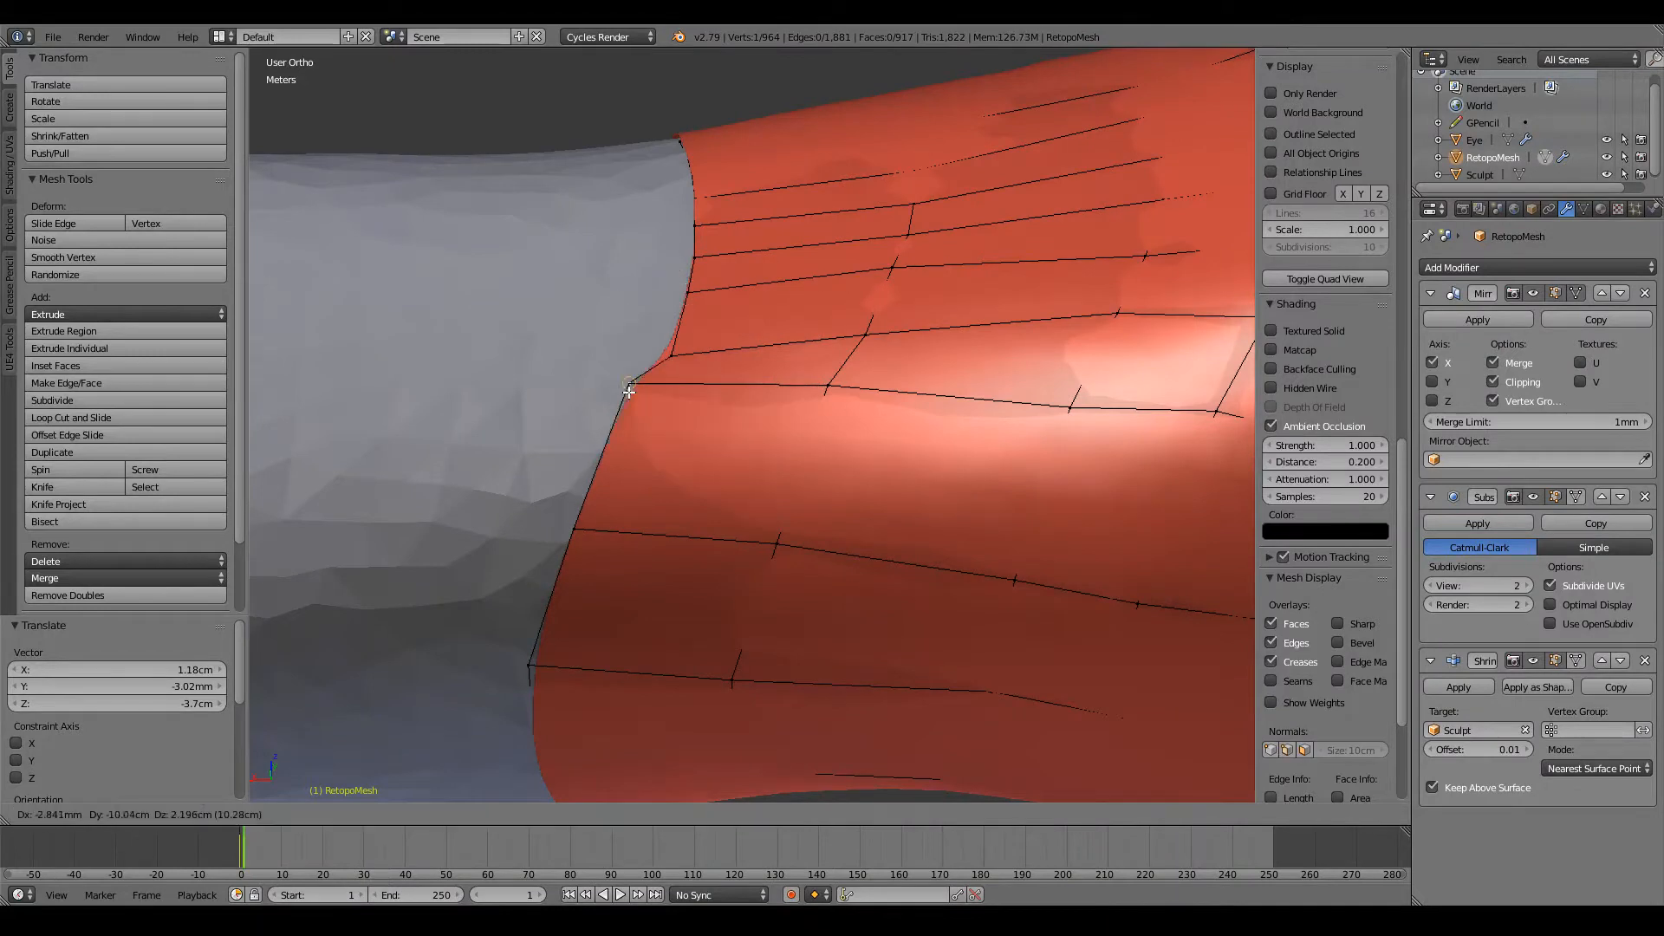
{"action": "left_click", "coordinate": [654, 437]}
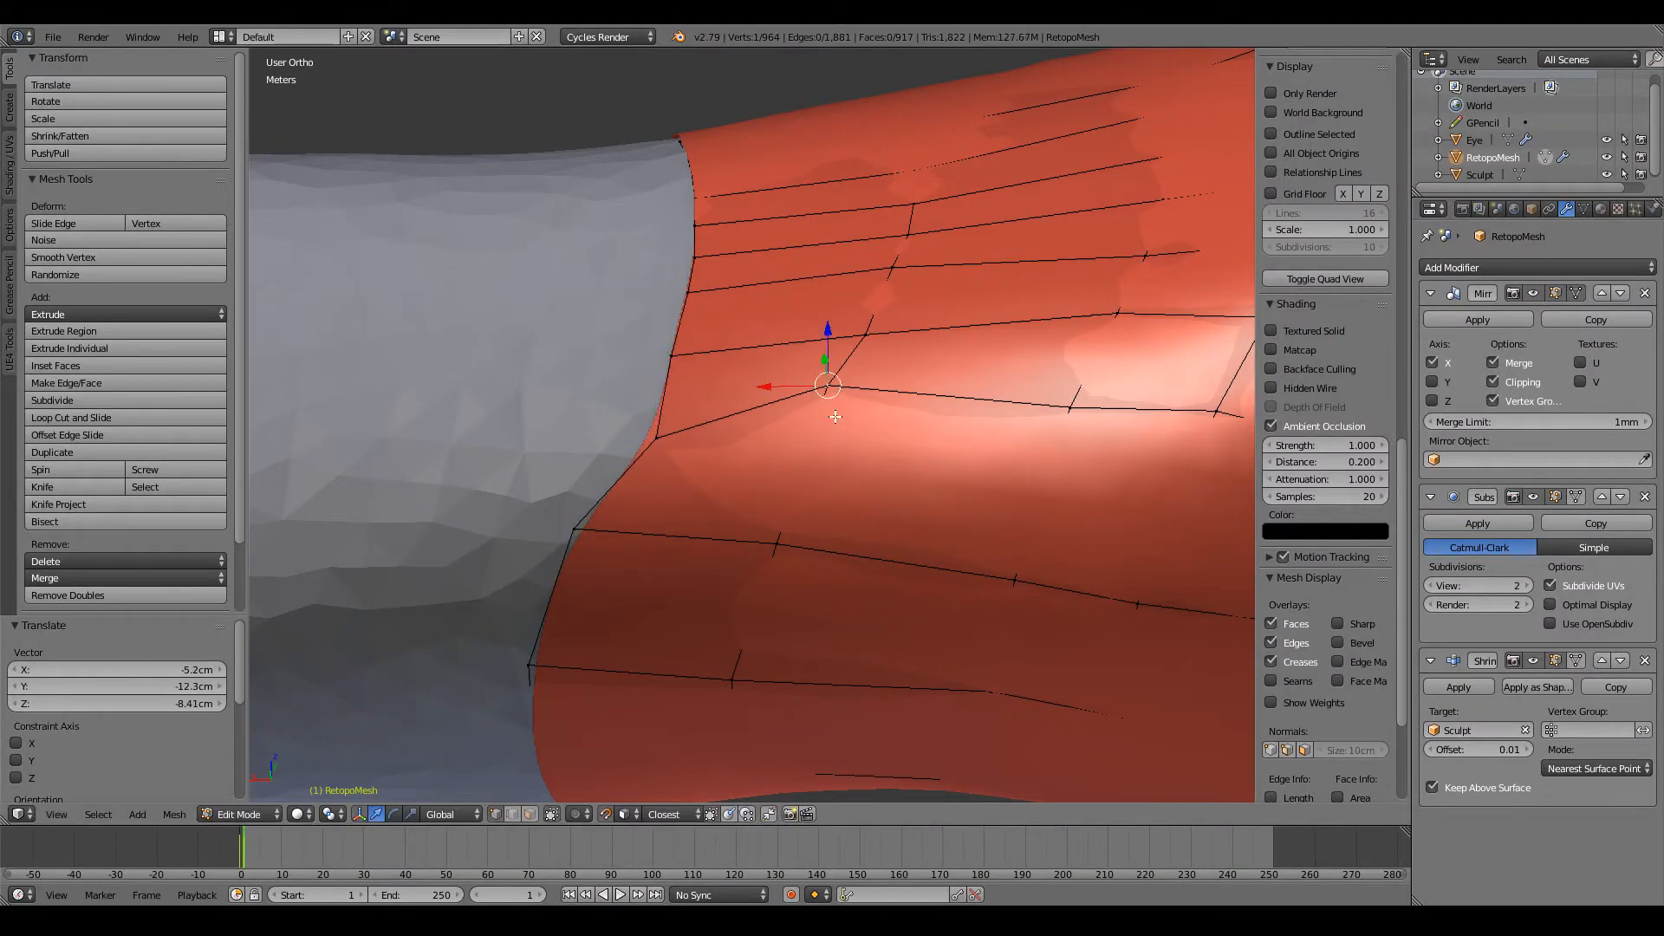
{"action": "key", "text": "g"}
{"action": "left_click", "coordinate": [1057, 435]}
{"action": "key", "text": "g"}
{"action": "left_click", "coordinate": [1053, 462]}
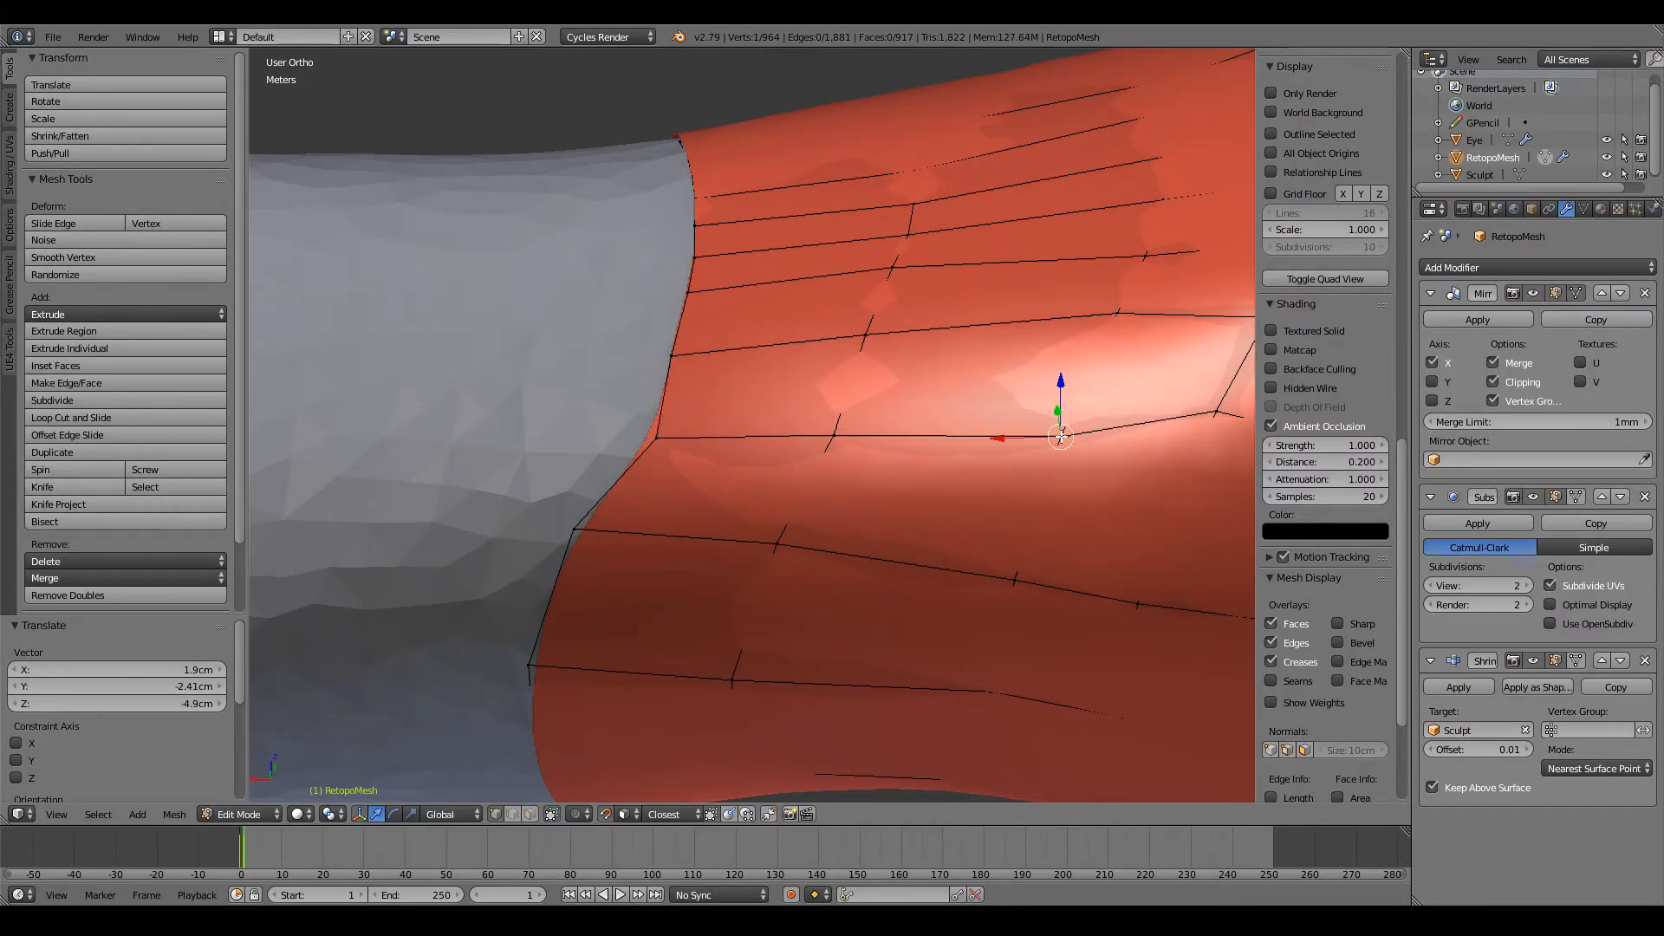
Step: Smooth the same lengthwise row by moving its next two vertices closer to the shoulder
{"action": "scroll", "coordinate": [1062, 446], "scroll_direction": "down", "scroll_amount": 5}
{"action": "key", "text": "g"}
{"action": "right_click", "coordinate": [949, 430]}
{"action": "right_click", "coordinate": [945, 429]}
{"action": "key", "text": "g"}
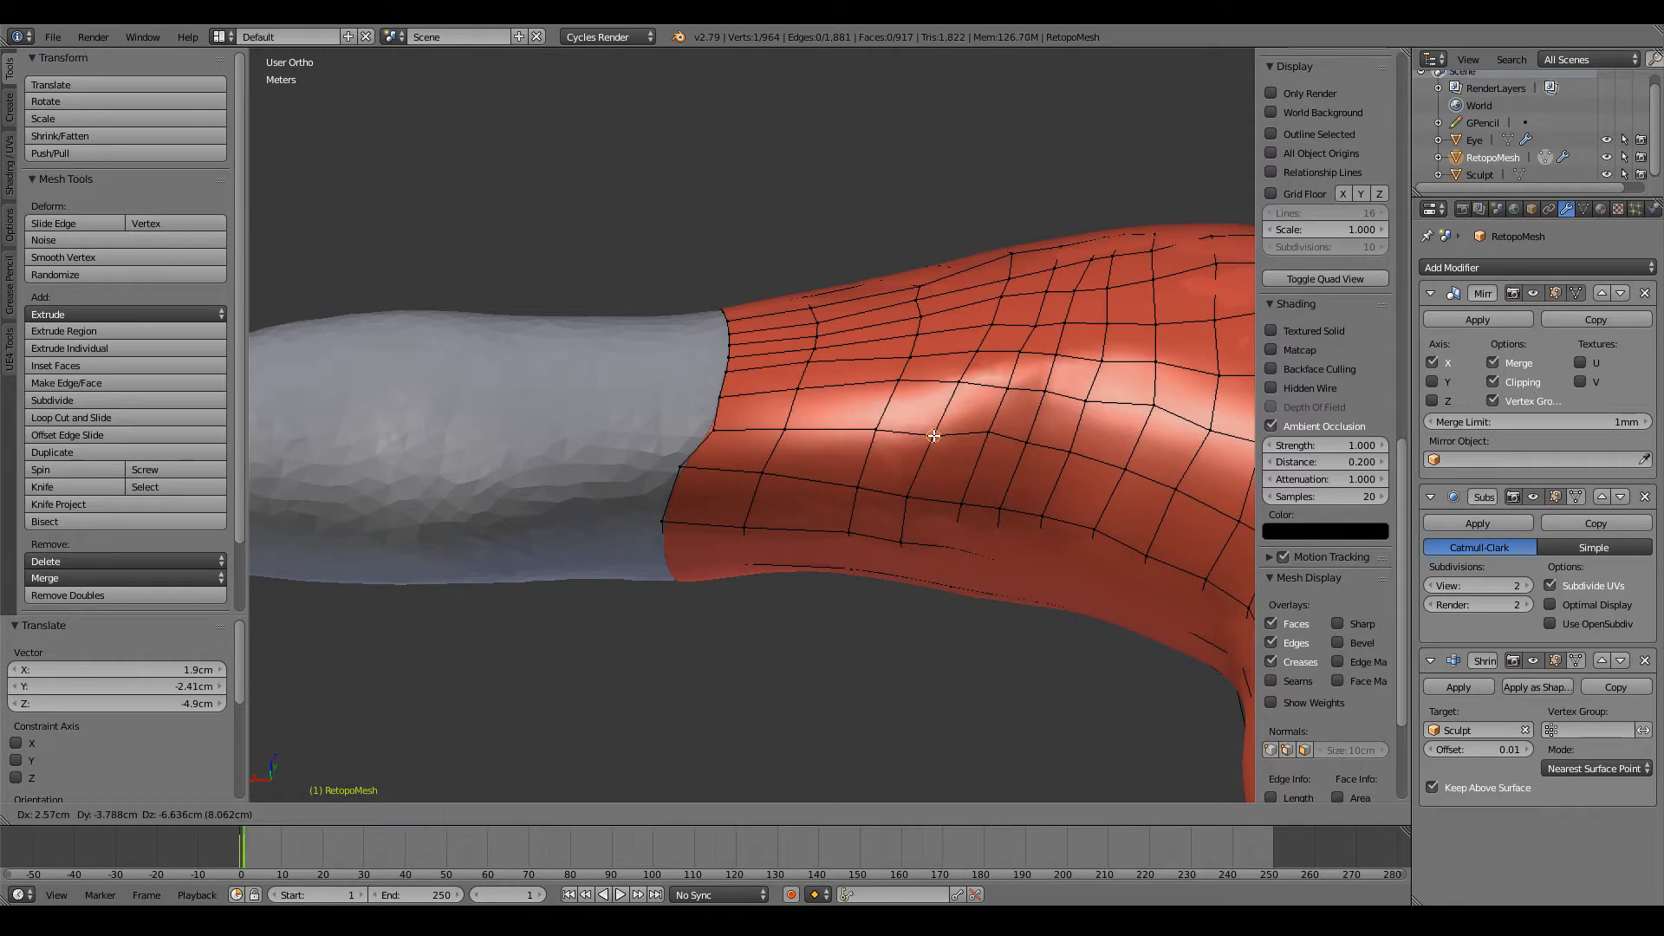
{"action": "left_click", "coordinate": [932, 435]}
{"action": "key", "text": "g"}
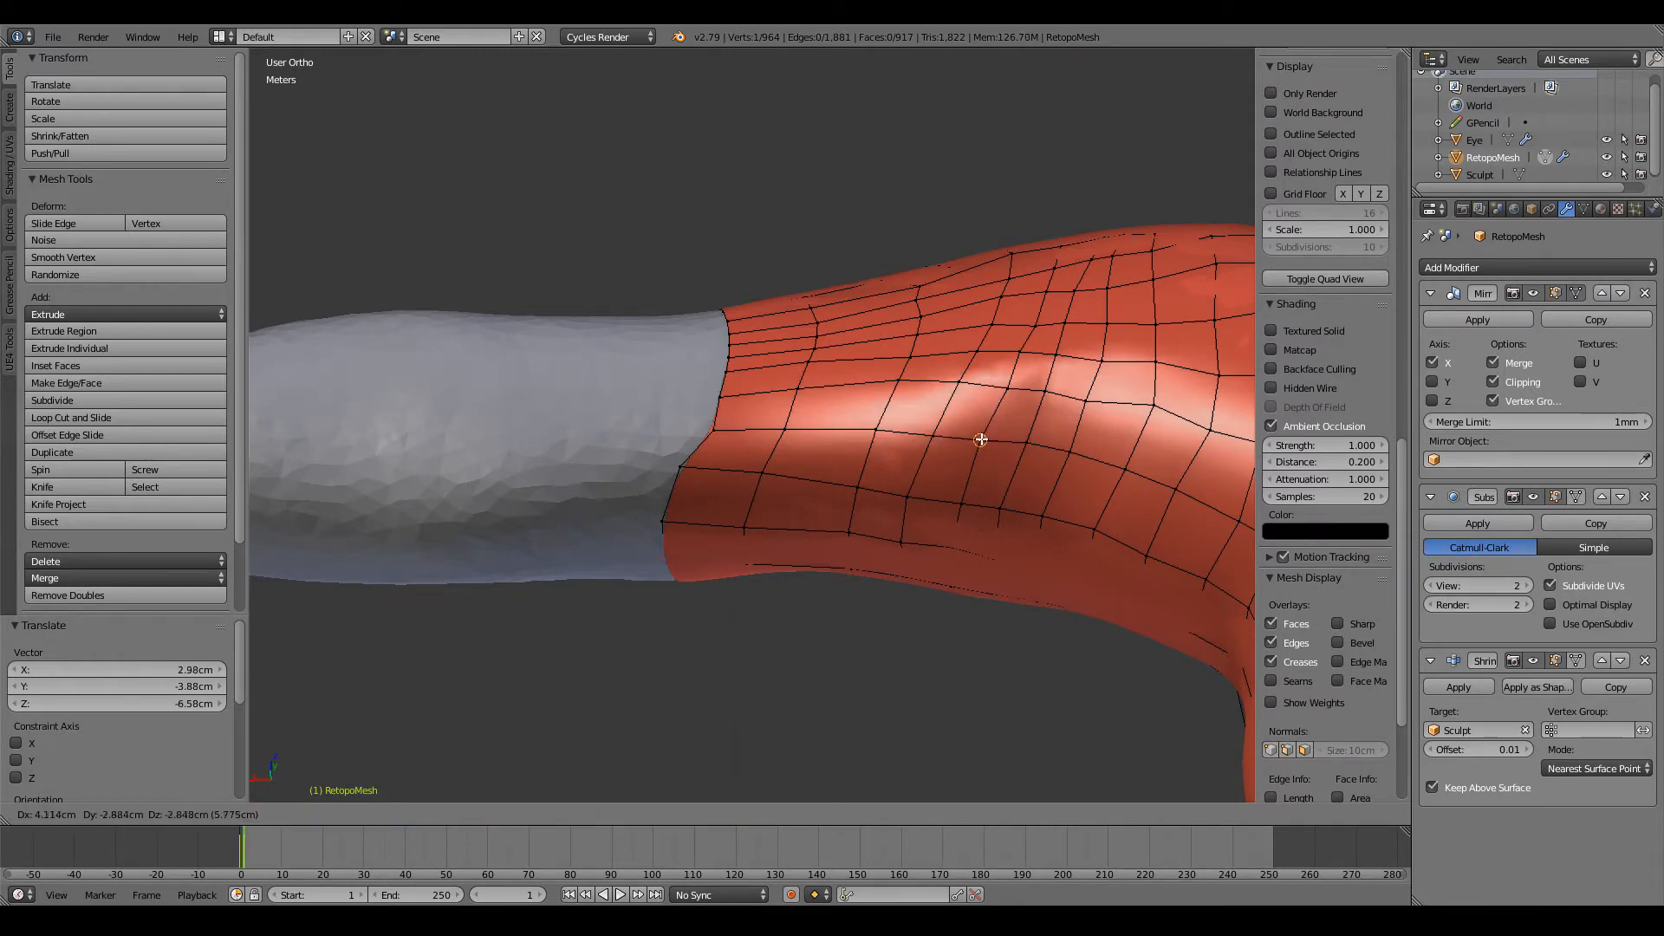
{"action": "left_click", "coordinate": [976, 441]}
Step: Pull two lower-back vertices of the open edge toward the shoulder to even out the loop
{"action": "scroll", "coordinate": [974, 440], "scroll_direction": "down", "scroll_amount": 2, "text": "shift"}
{"action": "right_click", "coordinate": [683, 429]}
{"action": "scroll", "coordinate": [686, 429], "scroll_direction": "up", "scroll_amount": 4}
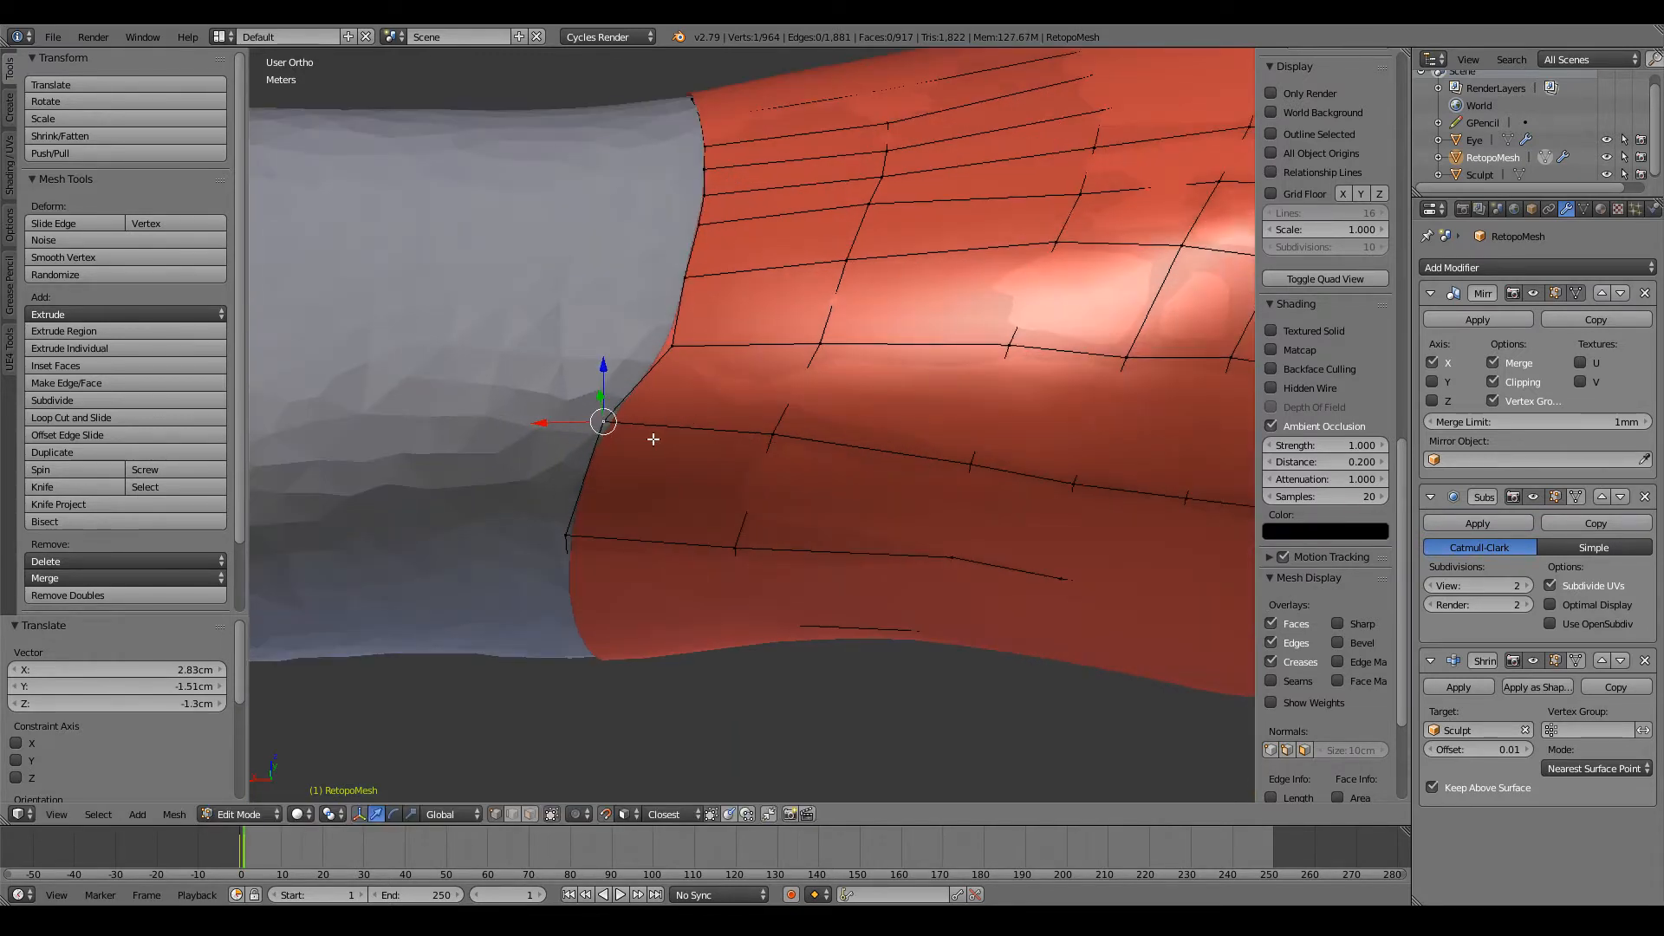
{"action": "key", "text": "g"}
{"action": "left_click", "coordinate": [663, 434]}
{"action": "middle_click_drag", "start_coordinate": [663, 433], "coordinate": [631, 321]}
{"action": "key", "text": "g"}
{"action": "left_click", "coordinate": [707, 372]}
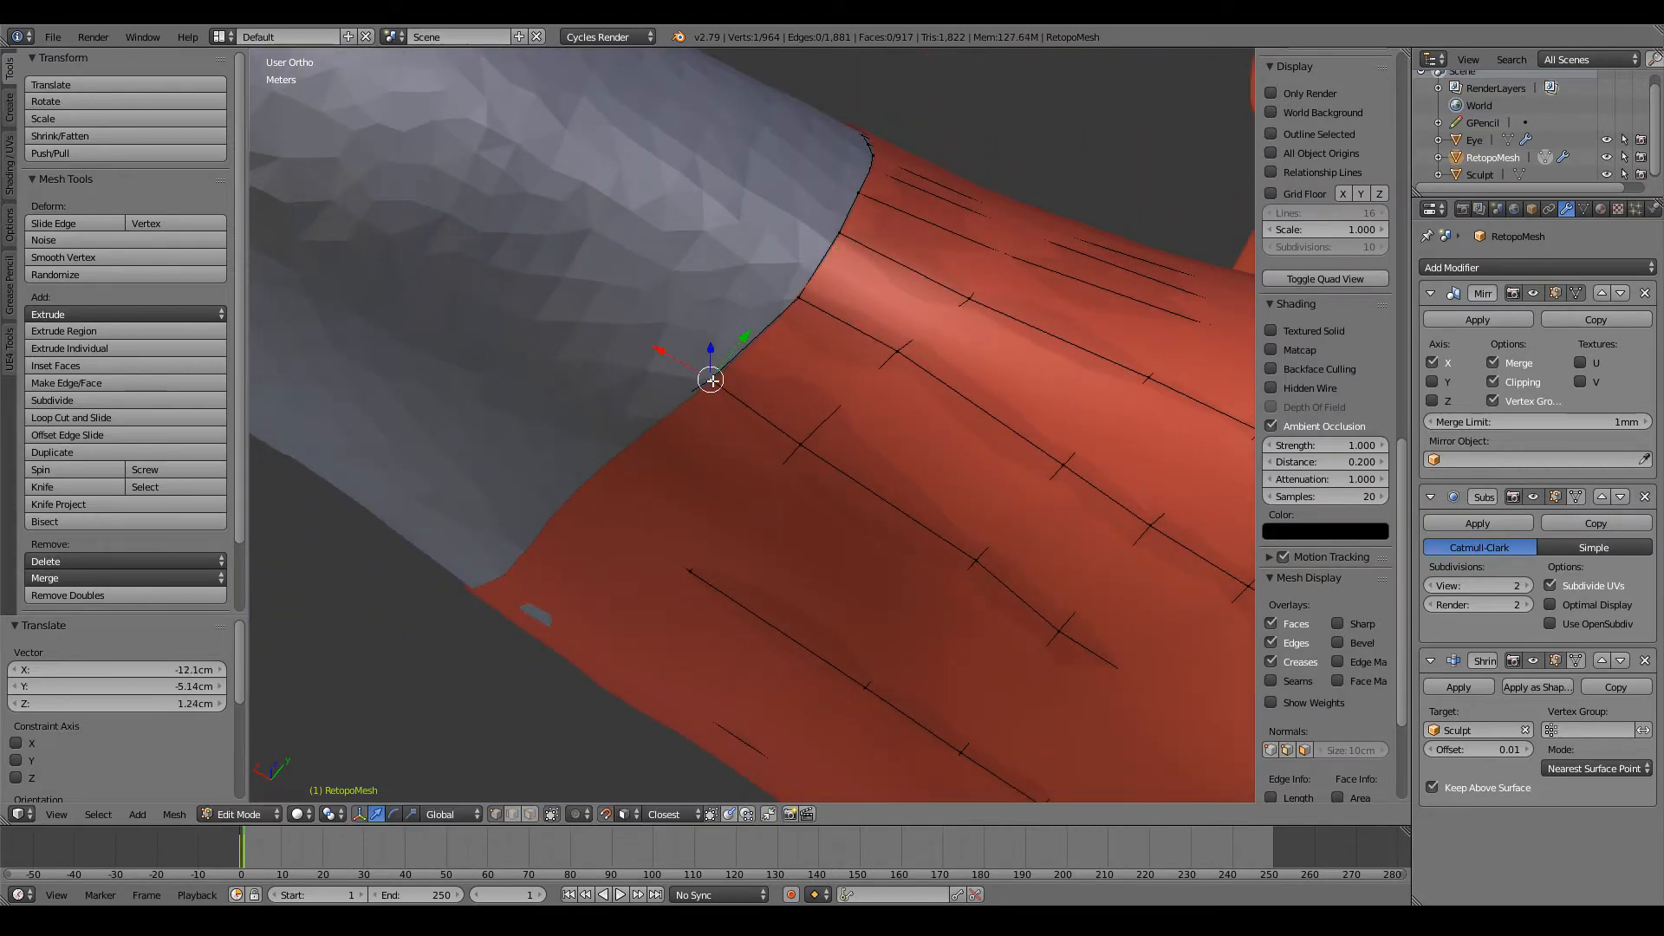
{"action": "middle_click_drag", "start_coordinate": [707, 373], "coordinate": [716, 280]}
{"action": "key", "text": "x"}
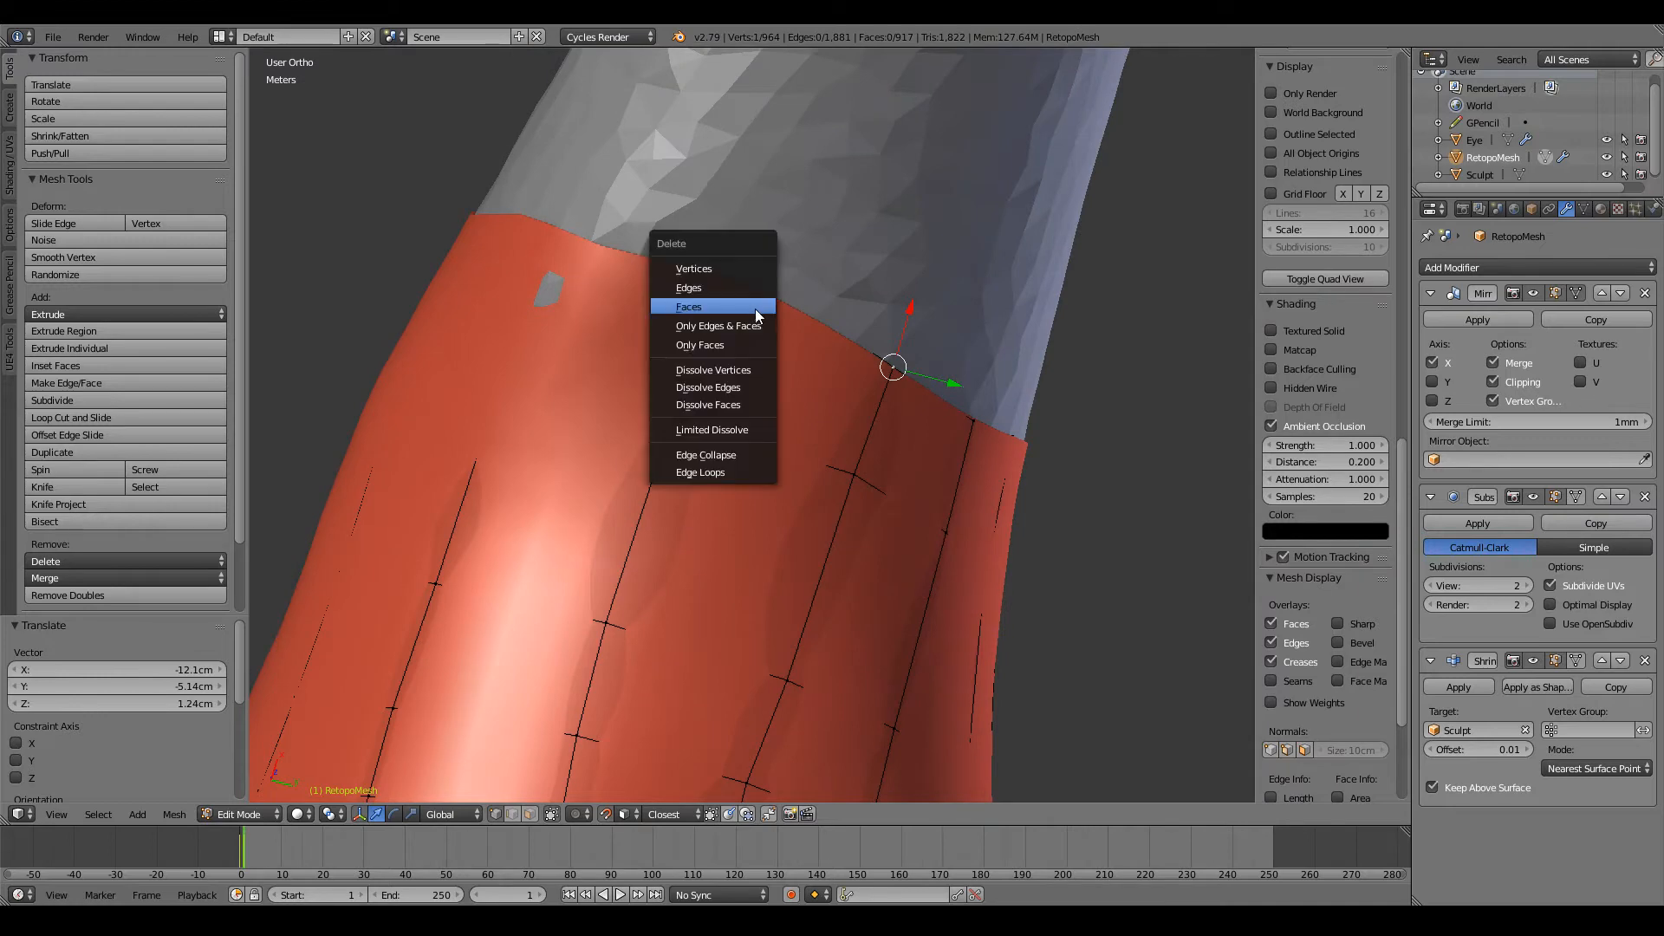
{"action": "key", "text": "Escape"}
{"action": "key", "text": "z"}
{"action": "right_click", "coordinate": [766, 311]}
{"action": "key", "text": "z"}
{"action": "key", "text": "g"}
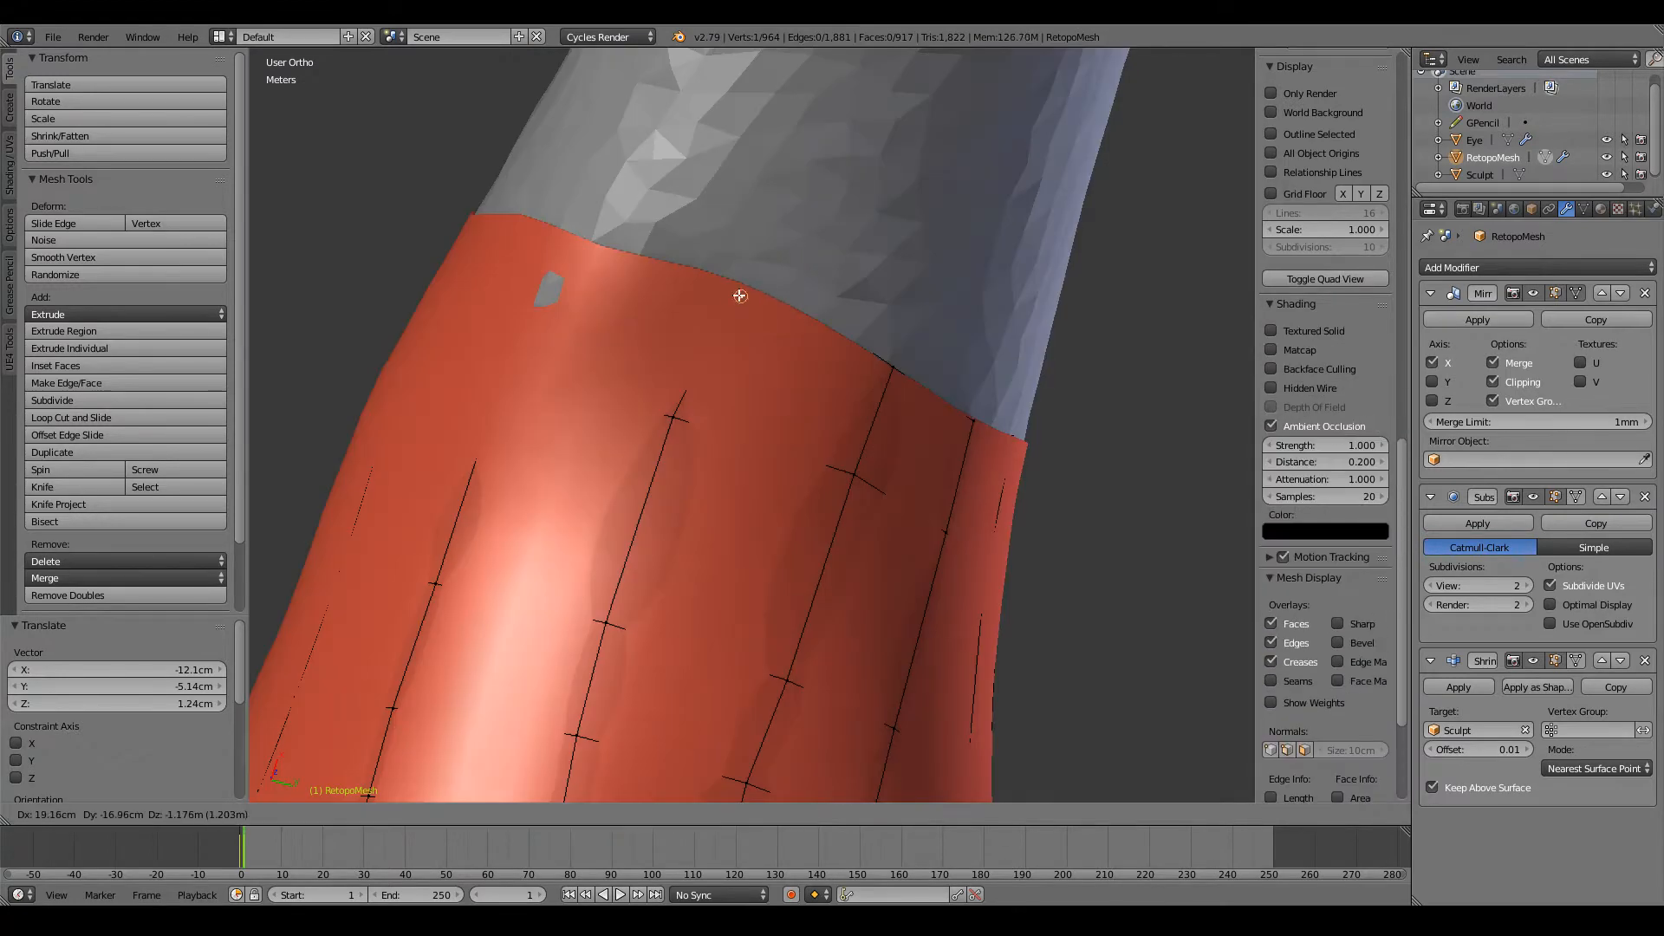
{"action": "right_click", "coordinate": [736, 294]}
{"action": "middle_click_drag", "start_coordinate": [756, 296], "coordinate": [747, 329]}
{"action": "key", "text": "z"}
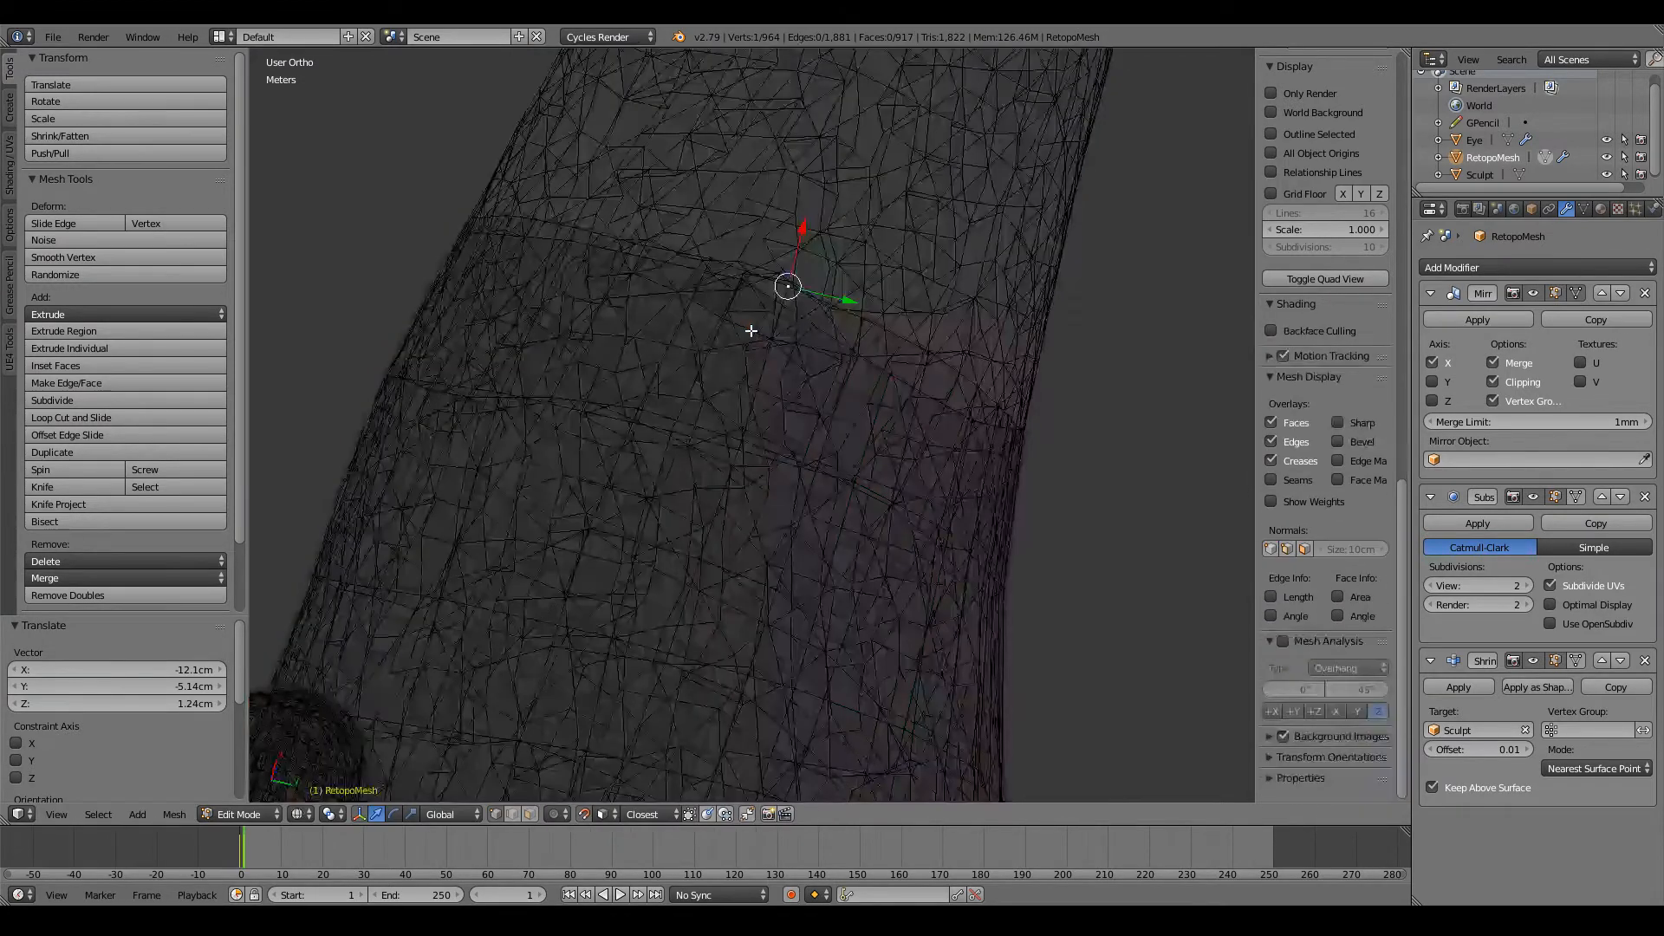
{"action": "key", "text": "z"}
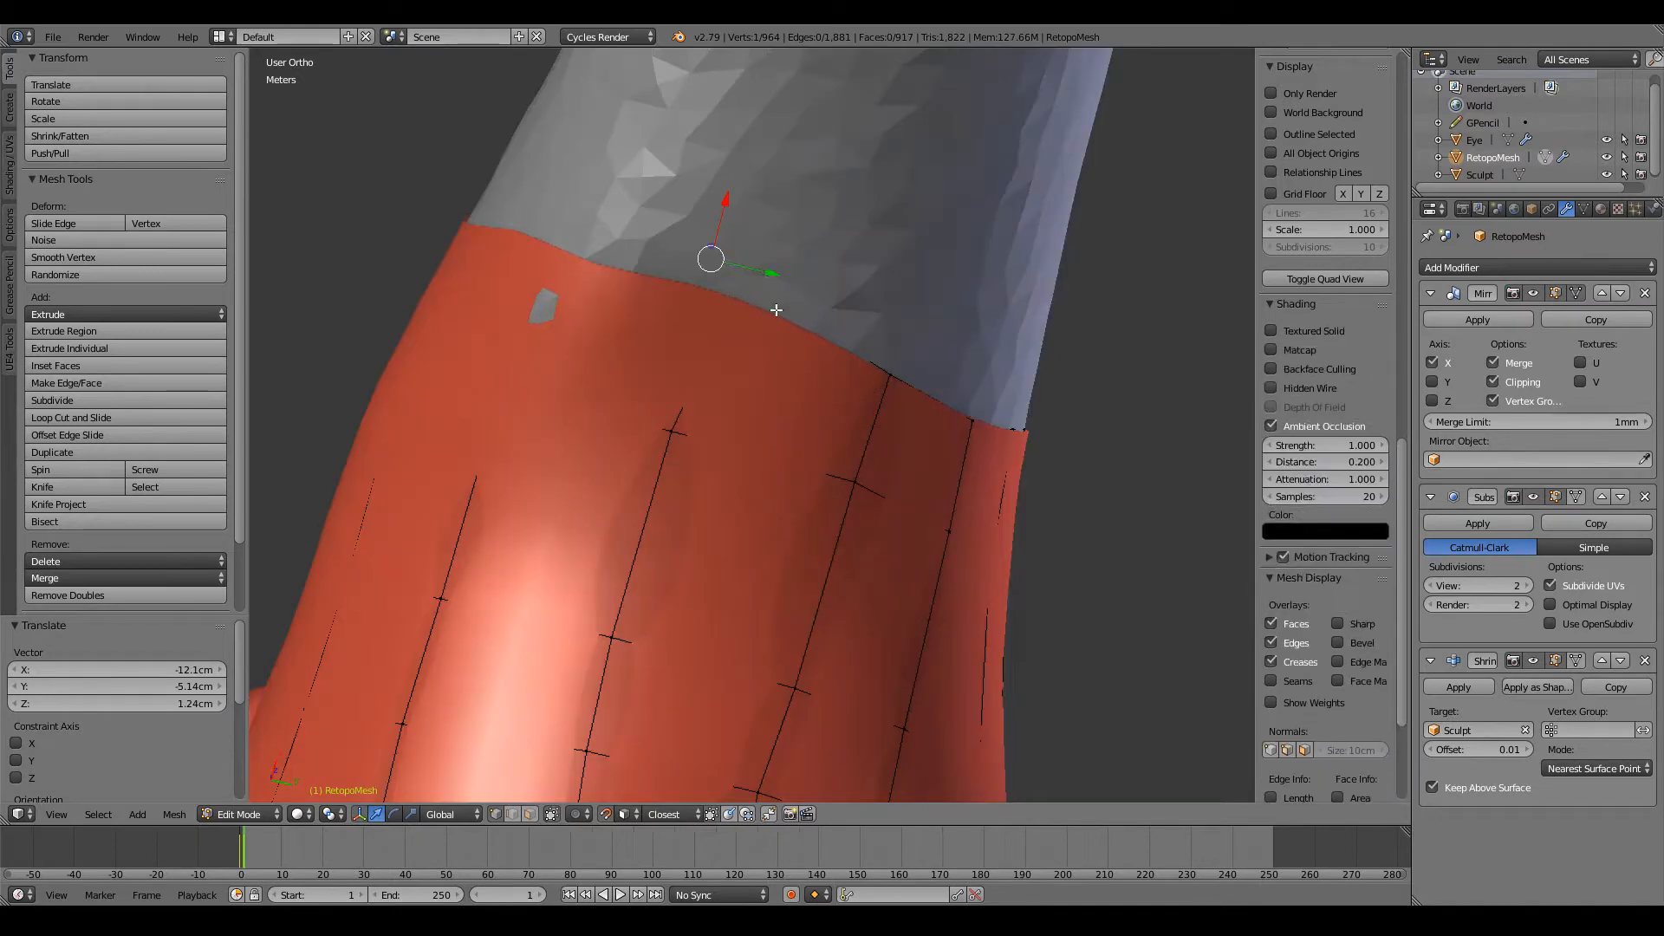
{"action": "middle_click_drag", "start_coordinate": [727, 258], "coordinate": [798, 420]}
Step: Pull the end vertex of the side's lengthwise row slightly toward the shoulder and align a neighbouring vertex on the open edge
{"action": "right_click", "coordinate": [770, 431], "text": "alt"}
{"action": "key", "text": "z"}
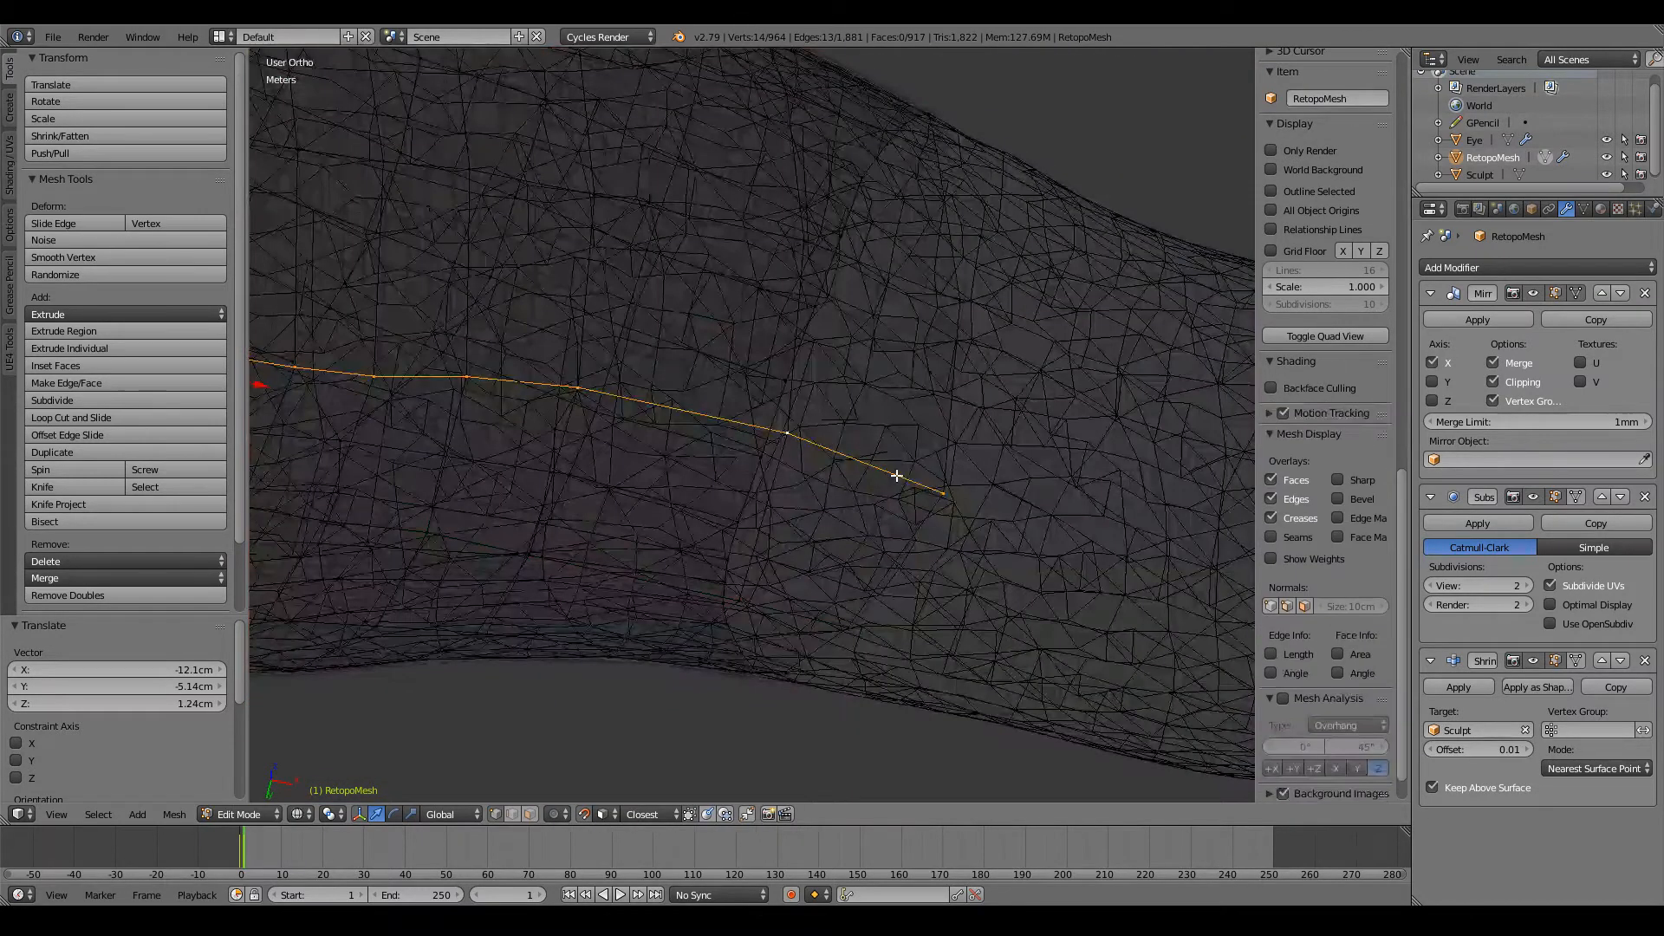
{"action": "key", "text": "z"}
{"action": "right_click", "coordinate": [946, 494]}
{"action": "key", "text": "g"}
{"action": "left_click", "coordinate": [935, 483]}
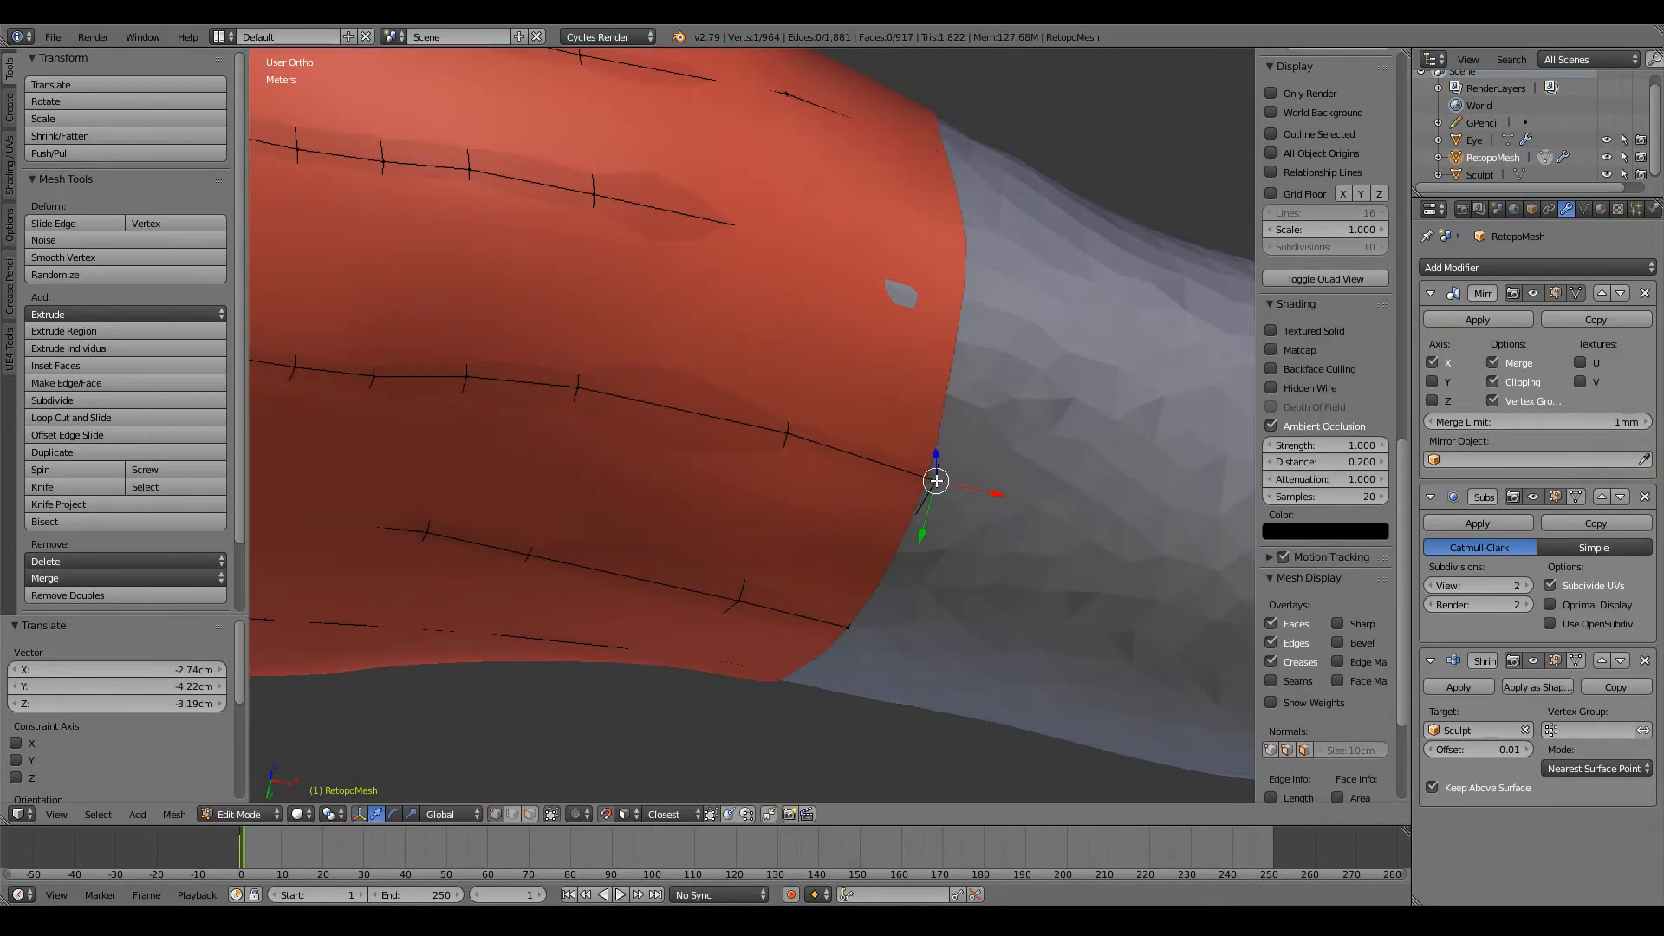
{"action": "middle_click_drag", "start_coordinate": [936, 483], "coordinate": [908, 538]}
{"action": "key", "text": "g"}
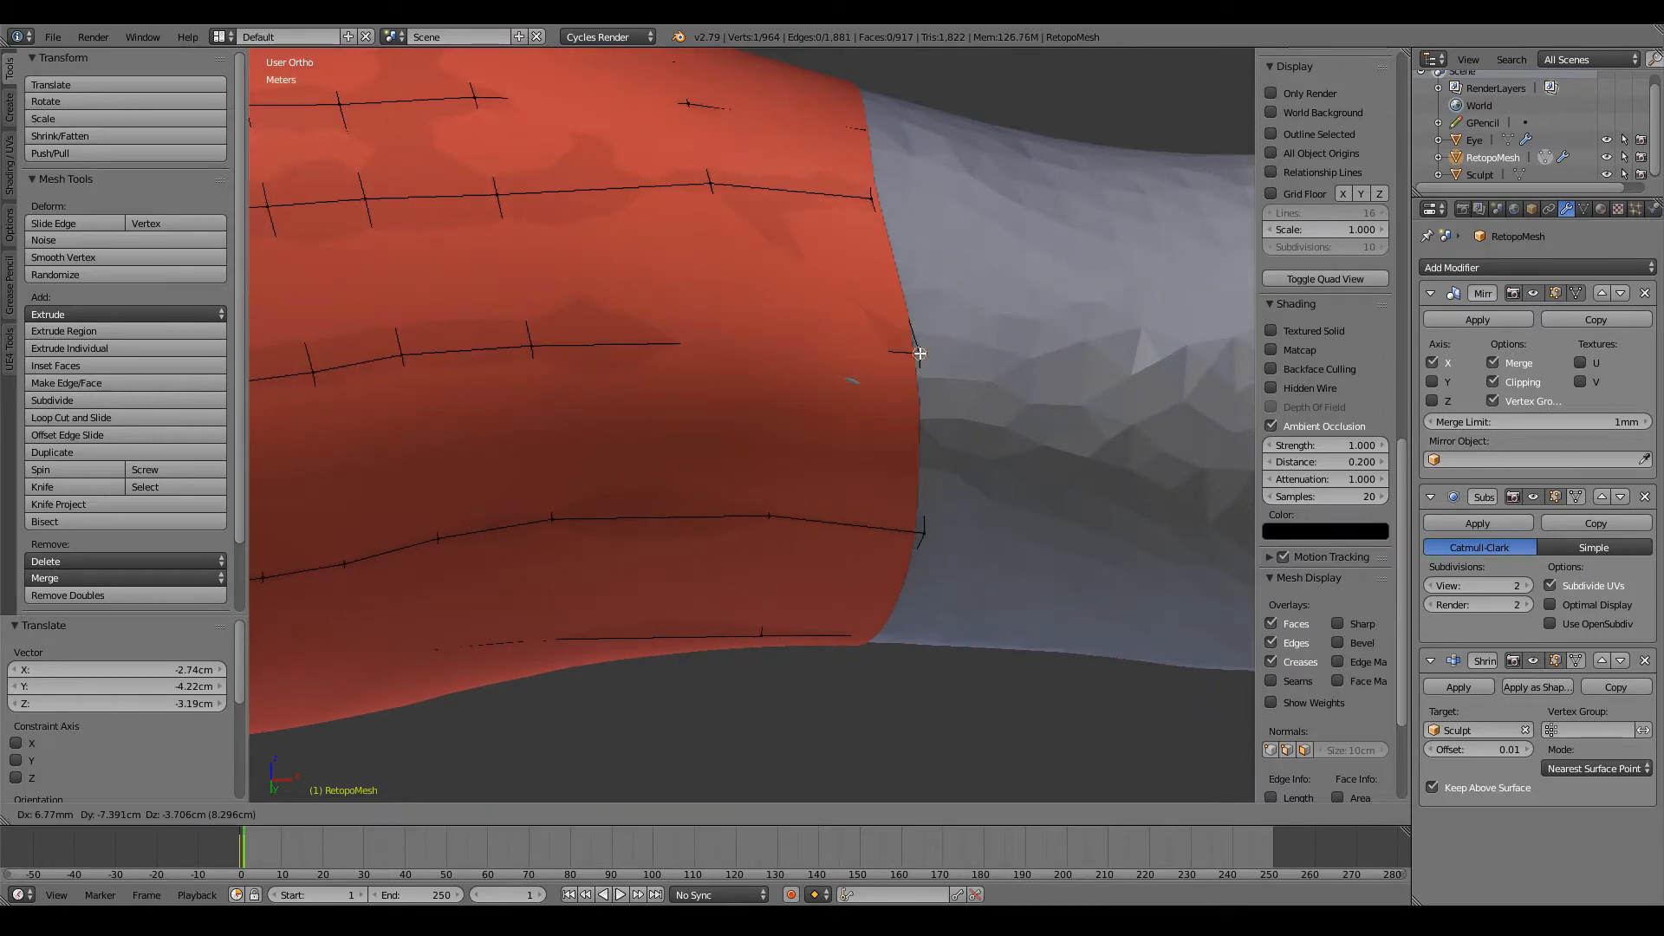
{"action": "left_click", "coordinate": [914, 347]}
Step: Even out the adjoining stretch of the open edge by repositioning its next two vertices on the sculpt
{"action": "key", "text": "z"}
{"action": "middle_click_drag", "start_coordinate": [914, 346], "coordinate": [861, 413]}
{"action": "key", "text": "z"}
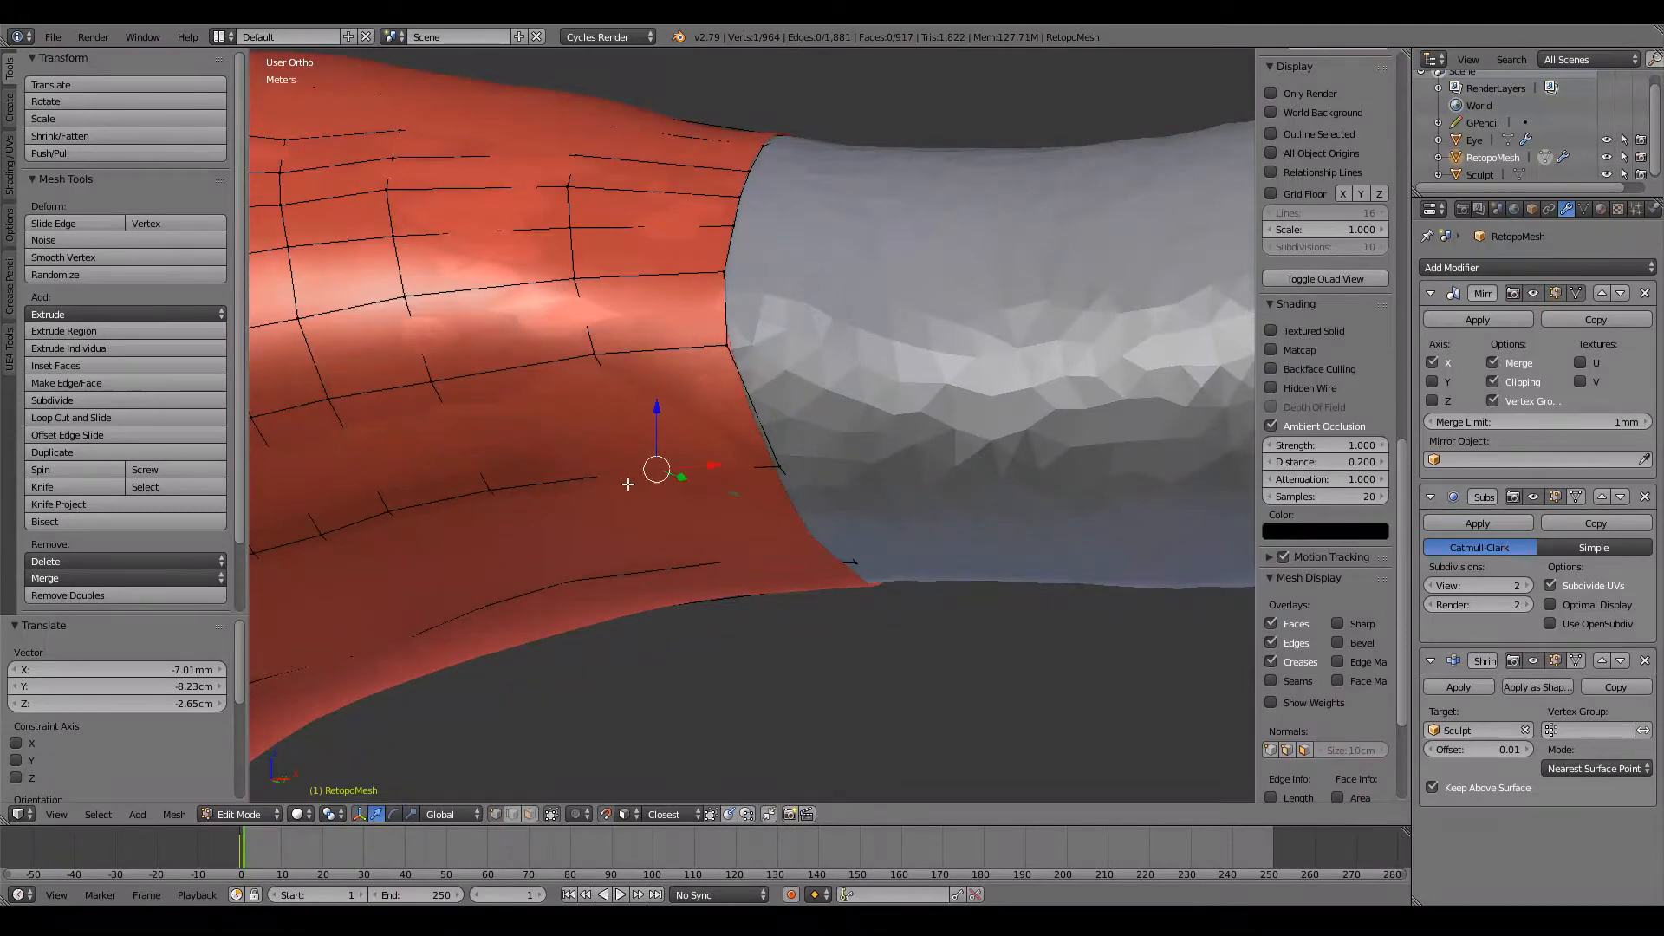
{"action": "key", "text": "g"}
{"action": "key", "text": "z"}
{"action": "right_click", "coordinate": [746, 364]}
{"action": "middle_click_drag", "start_coordinate": [747, 364], "coordinate": [793, 225]}
{"action": "key", "text": "g"}
{"action": "left_click", "coordinate": [755, 367]}
{"action": "right_click", "coordinate": [778, 371]}
{"action": "key", "text": "g"}
{"action": "left_click", "coordinate": [762, 367]}
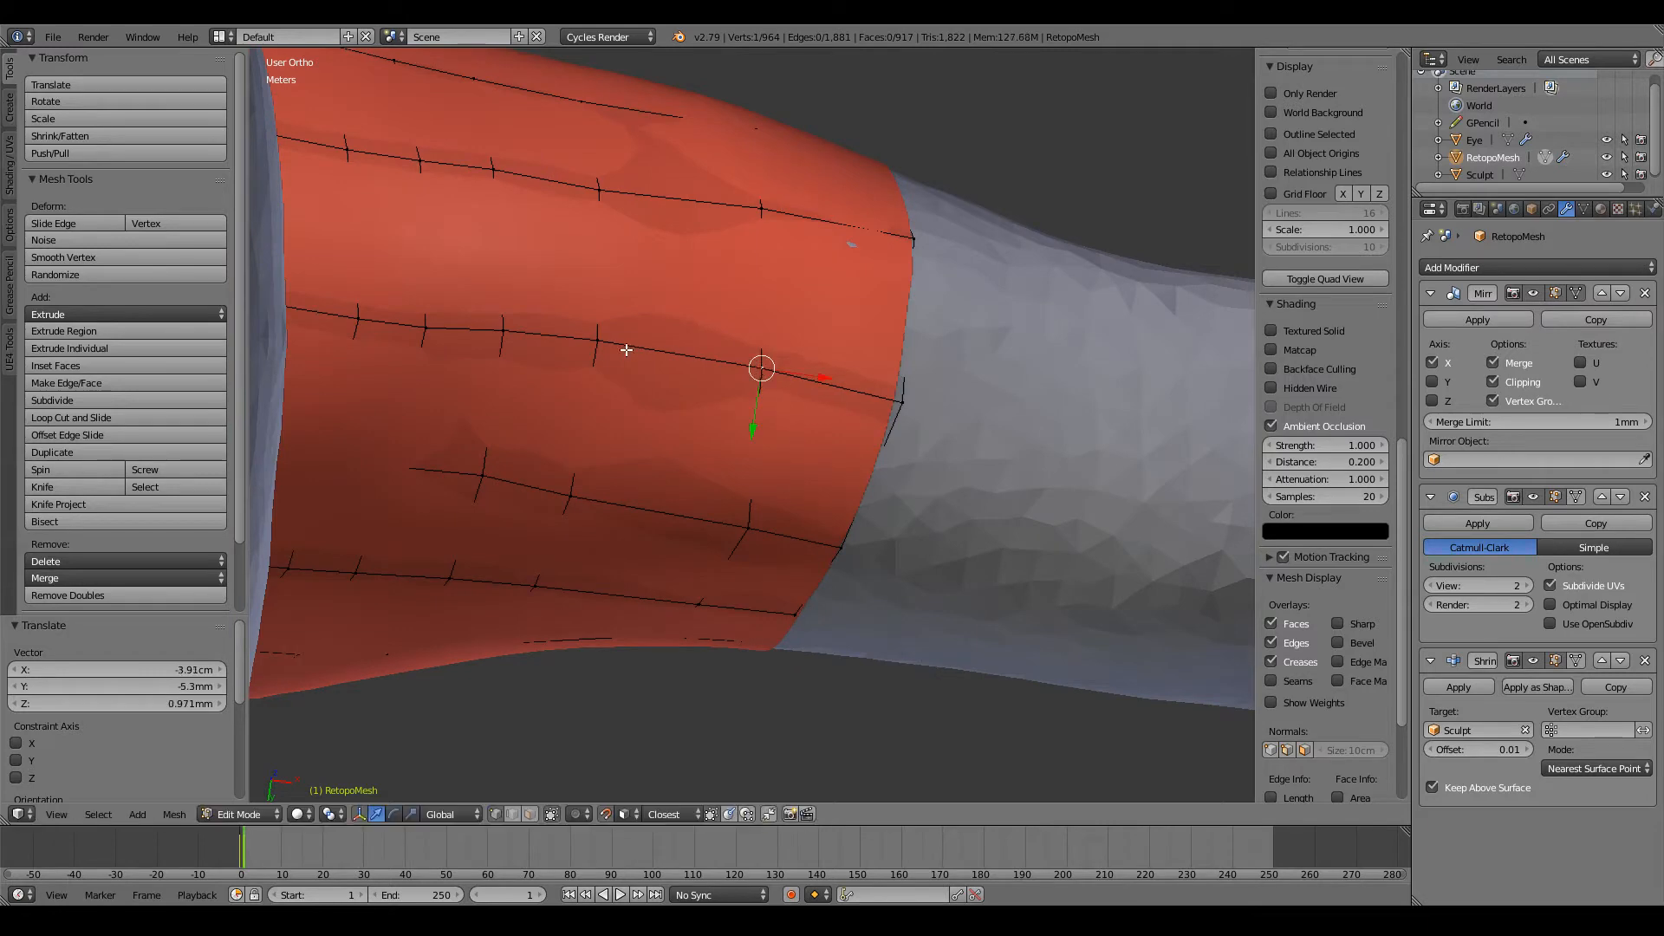
Step: Adjust two vertices of the loop just behind the open edge to smooth their lengthwise rows
{"action": "key", "text": "g"}
{"action": "left_click", "coordinate": [732, 521]}
{"action": "middle_click_drag", "start_coordinate": [733, 521], "coordinate": [1003, 746]}
{"action": "key", "text": "g"}
{"action": "left_click", "coordinate": [658, 396]}
Step: Select the arm's whole open edge loop and, in front view, extrude it down the arm by about 44.5 cm in X
{"action": "middle_click_drag", "start_coordinate": [884, 499], "coordinate": [832, 498], "text": "shift"}
{"action": "scroll", "coordinate": [832, 498], "scroll_direction": "up", "scroll_amount": 7}
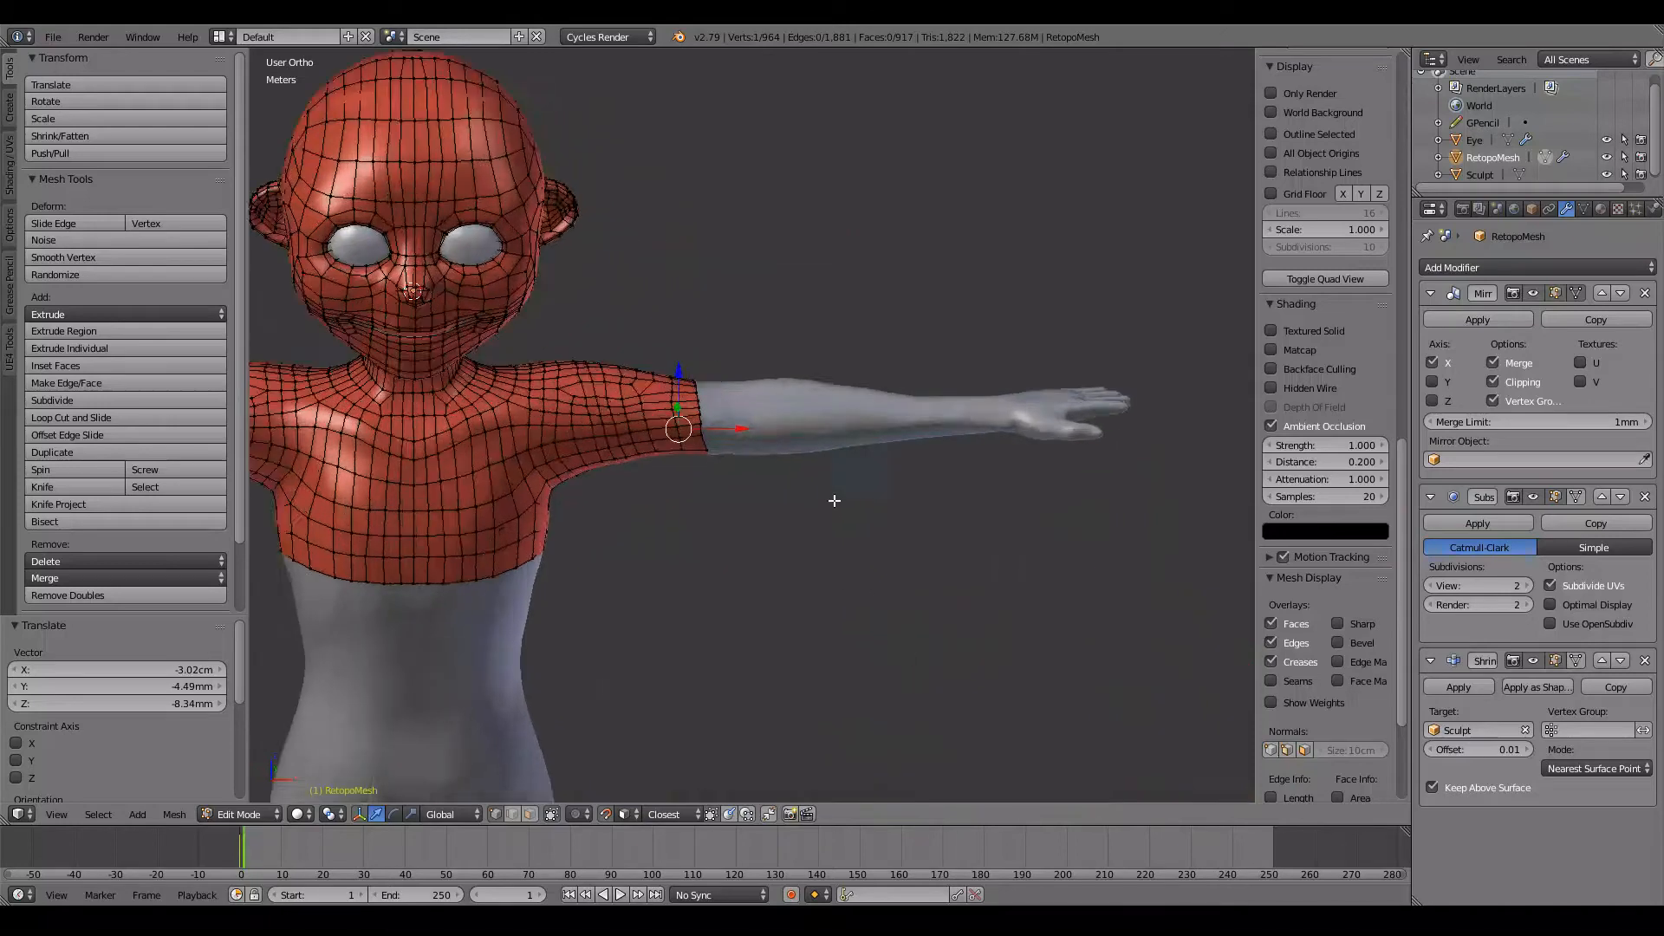
{"action": "right_click", "coordinate": [598, 483], "text": "alt"}
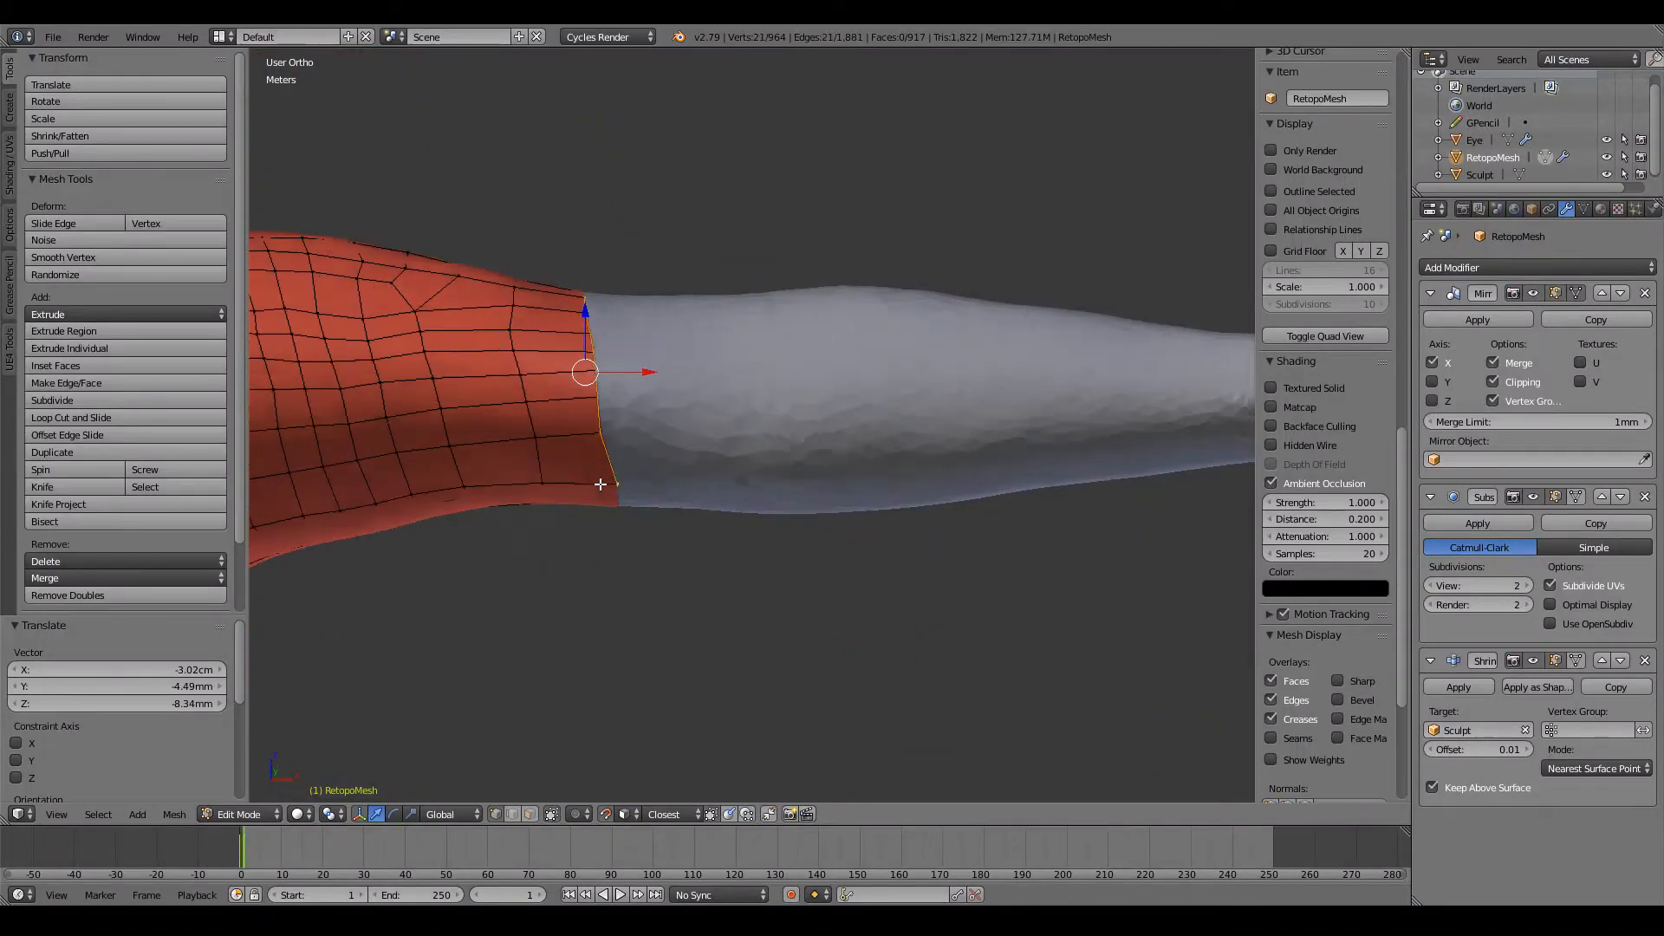
{"action": "key", "text": "KP_1"}
{"action": "key", "text": "e"}
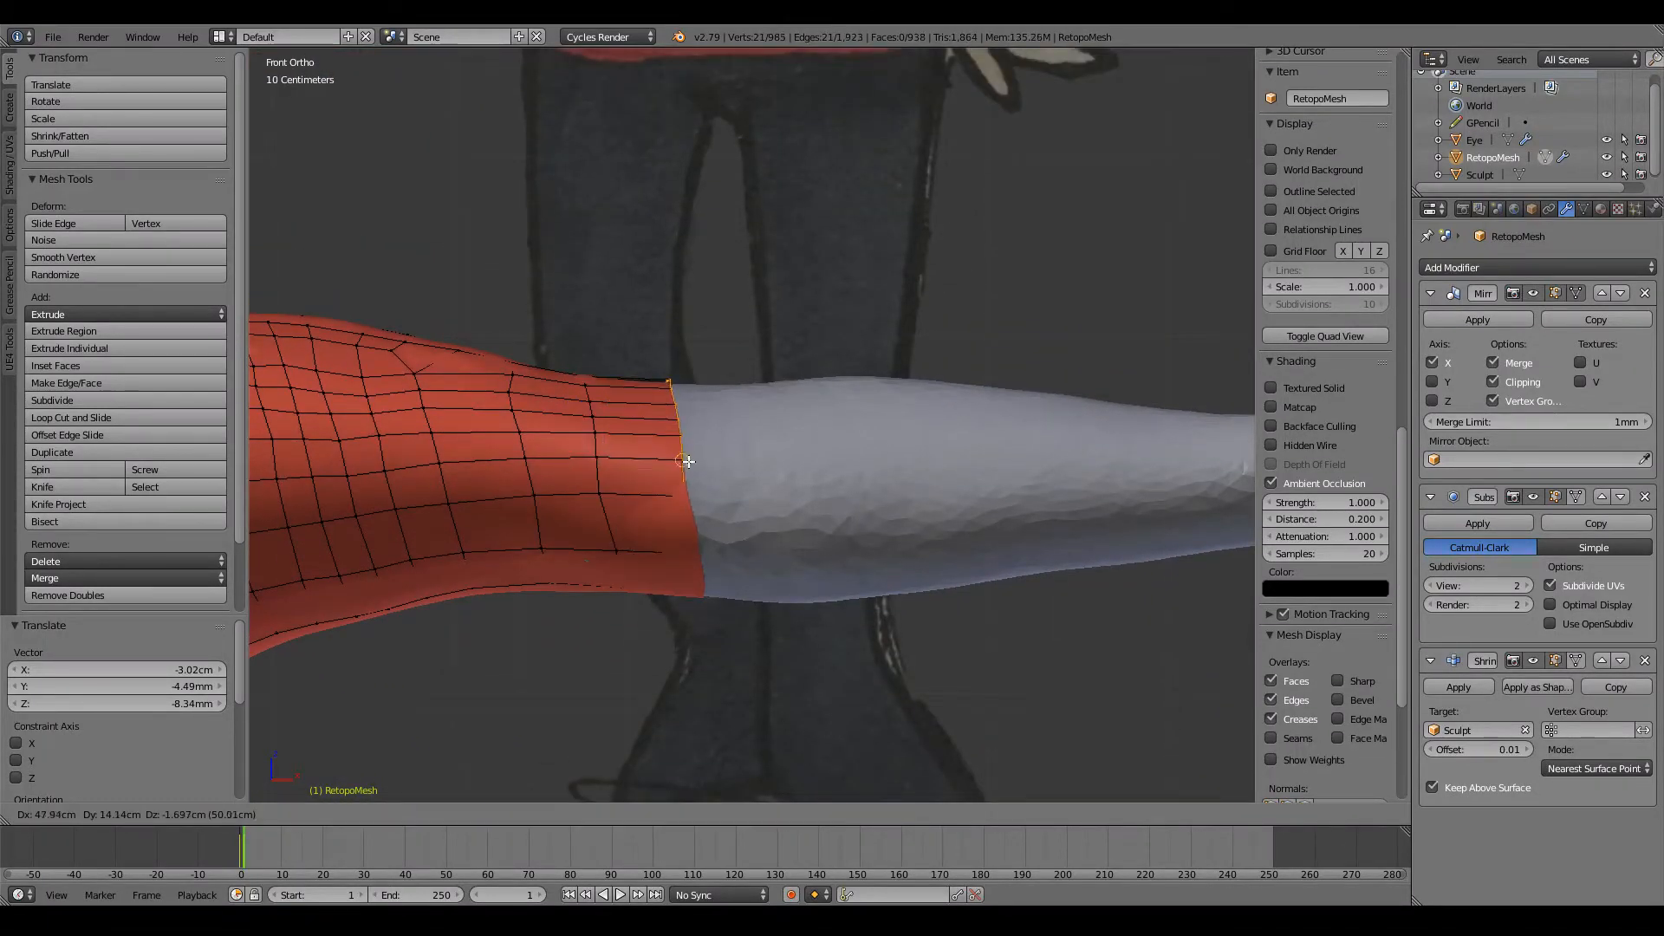
{"action": "left_click", "coordinate": [677, 462]}
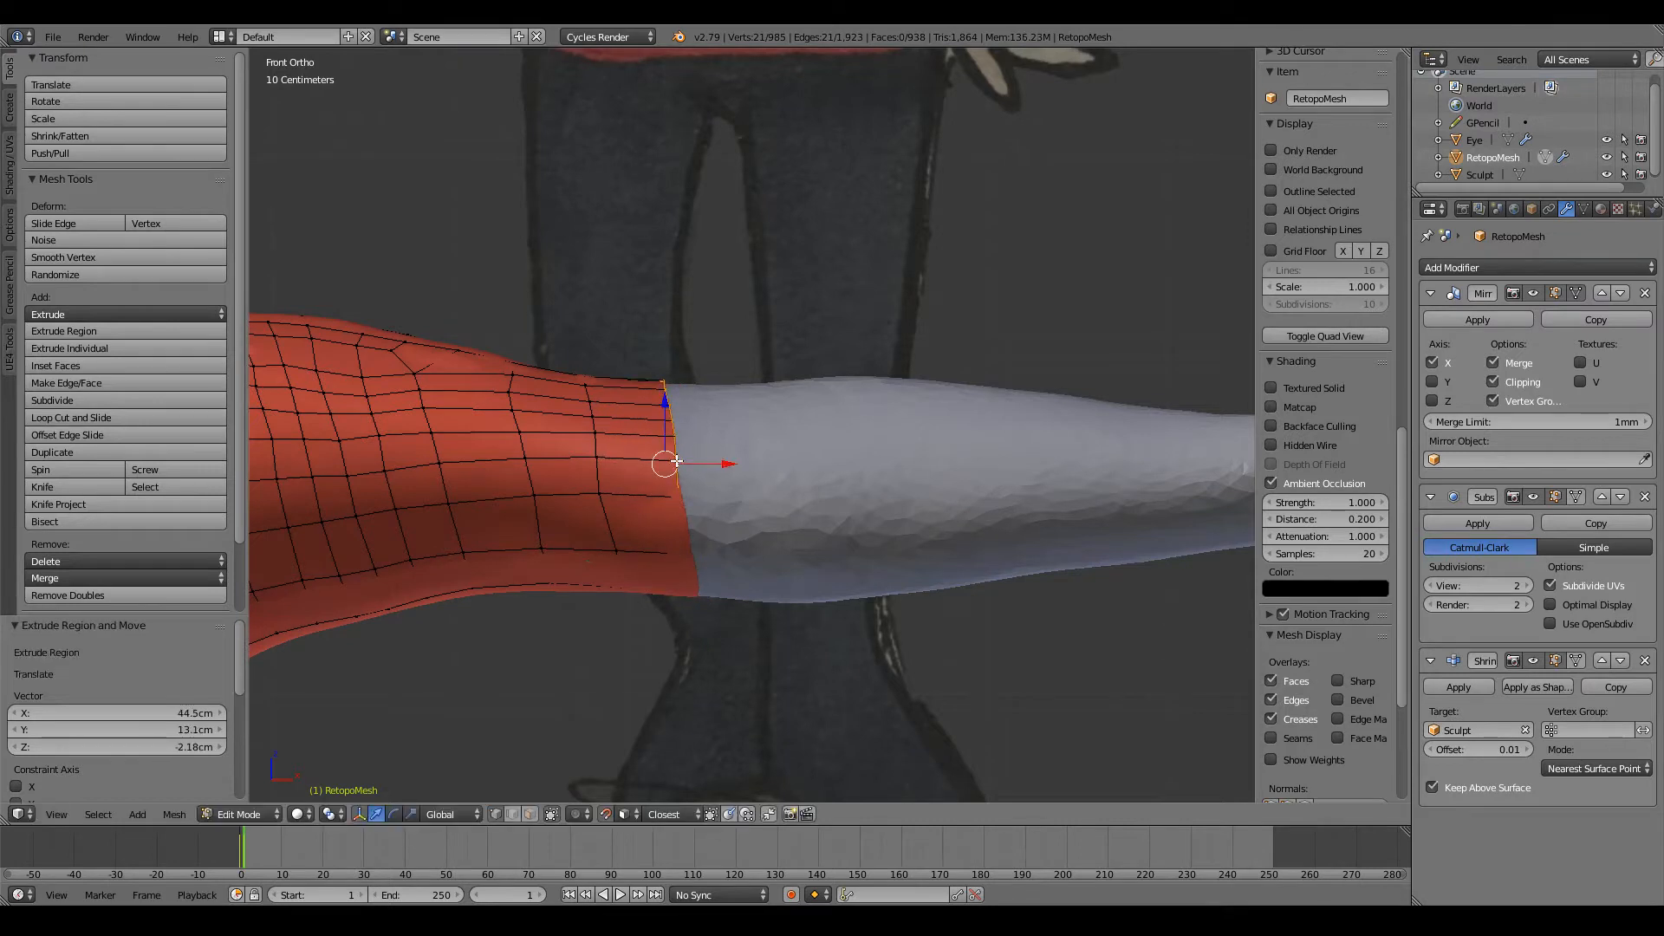
Step: Align two front vertices of the newly extruded edge and lower the adjoining vertex on the loop behind it
{"action": "scroll", "coordinate": [669, 461], "scroll_direction": "up", "scroll_amount": 4}
{"action": "right_click", "coordinate": [820, 448]}
{"action": "left_click", "coordinate": [817, 446]}
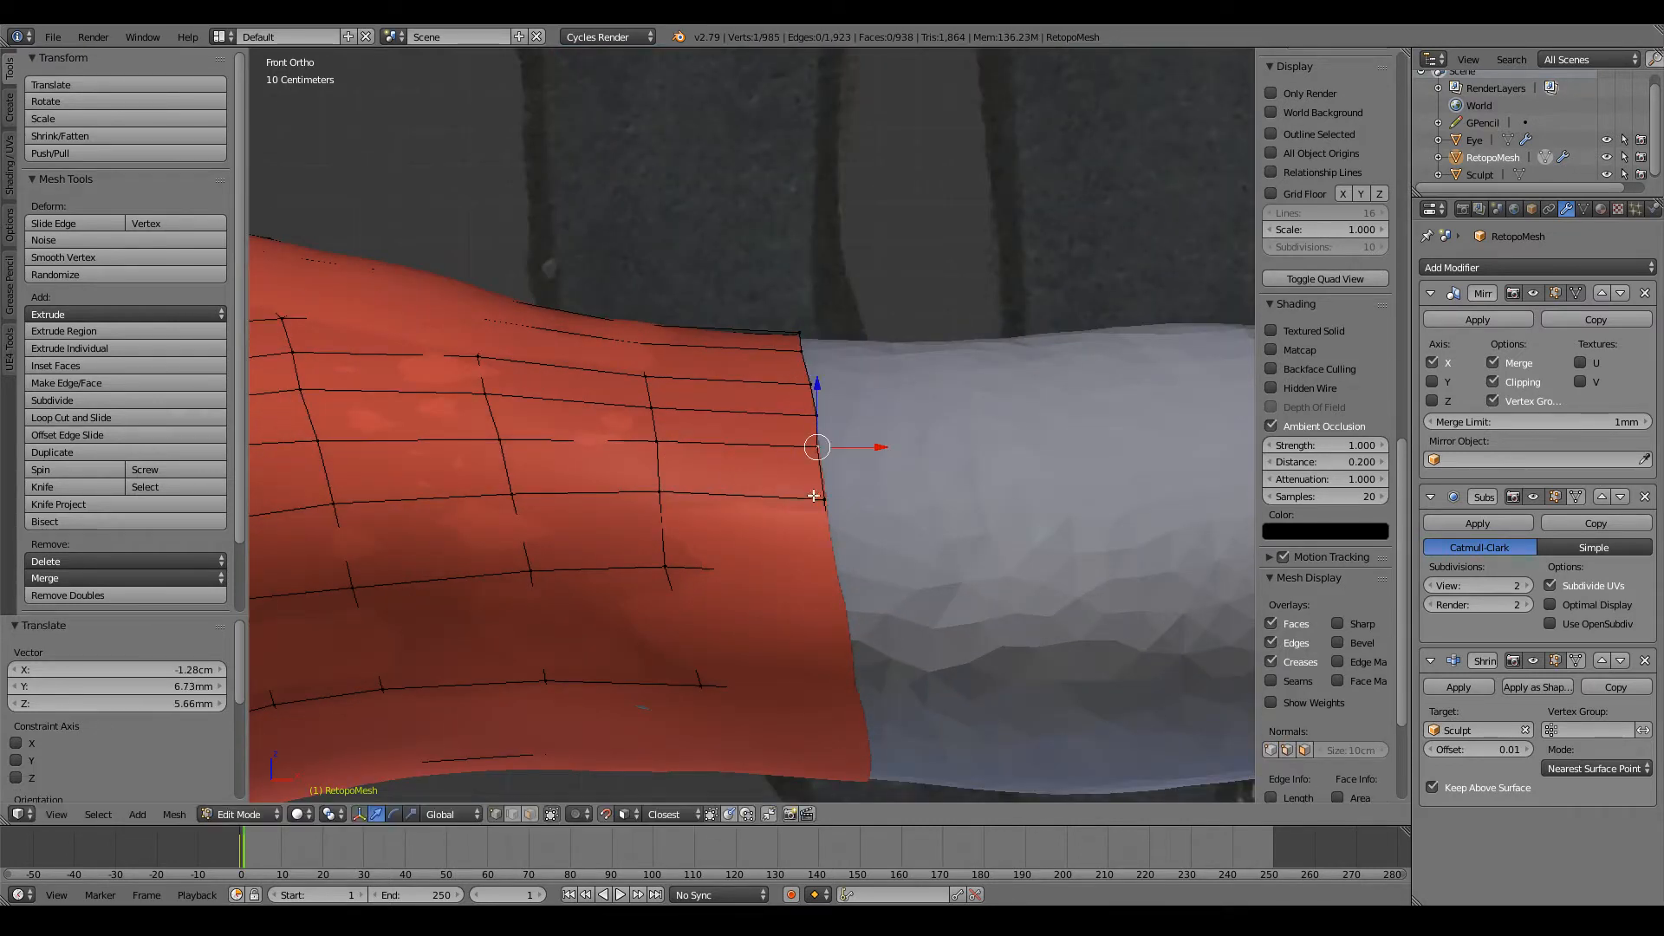
{"action": "key", "text": "g"}
{"action": "left_click", "coordinate": [815, 500]}
{"action": "right_click", "coordinate": [659, 499]}
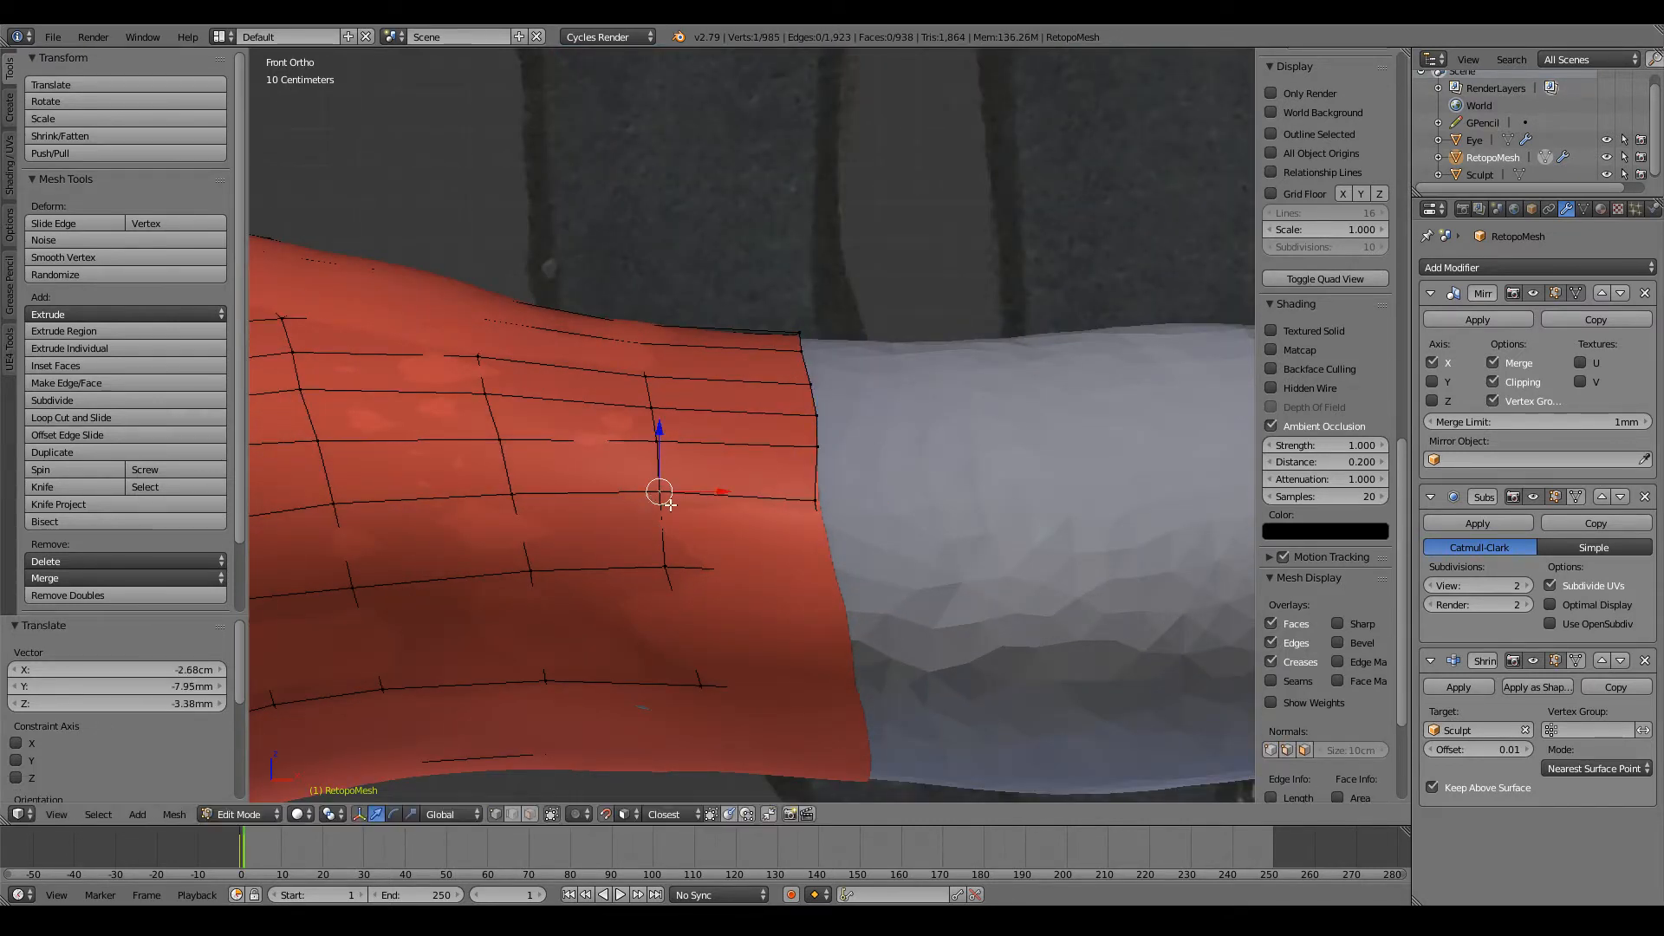
{"action": "key", "text": "g"}
{"action": "left_click", "coordinate": [660, 499]}
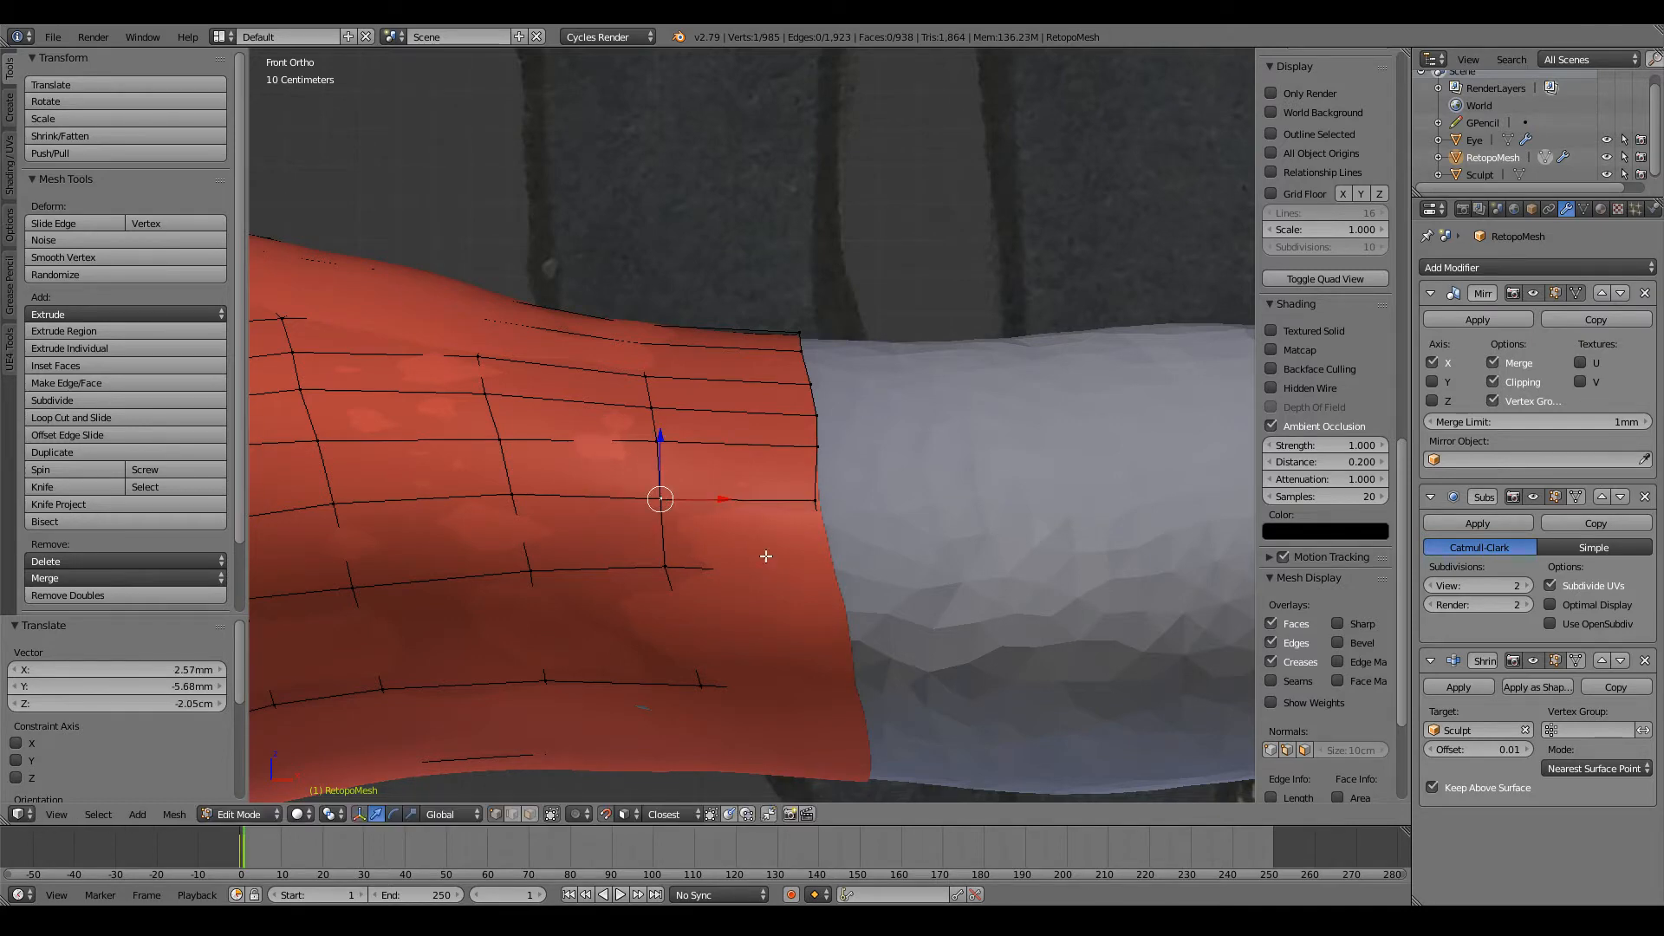
Step: Arrange the next three vertices of the new edge from the front of the arm around toward its underside
{"action": "right_click", "coordinate": [821, 574]}
{"action": "key", "text": "g"}
{"action": "left_click", "coordinate": [817, 568]}
{"action": "middle_click_drag", "start_coordinate": [817, 569], "coordinate": [834, 372]}
{"action": "right_click", "coordinate": [840, 480]}
{"action": "key", "text": "g"}
{"action": "left_click", "coordinate": [837, 479]}
{"action": "right_click", "coordinate": [839, 519]}
{"action": "key", "text": "g"}
{"action": "left_click", "coordinate": [838, 512]}
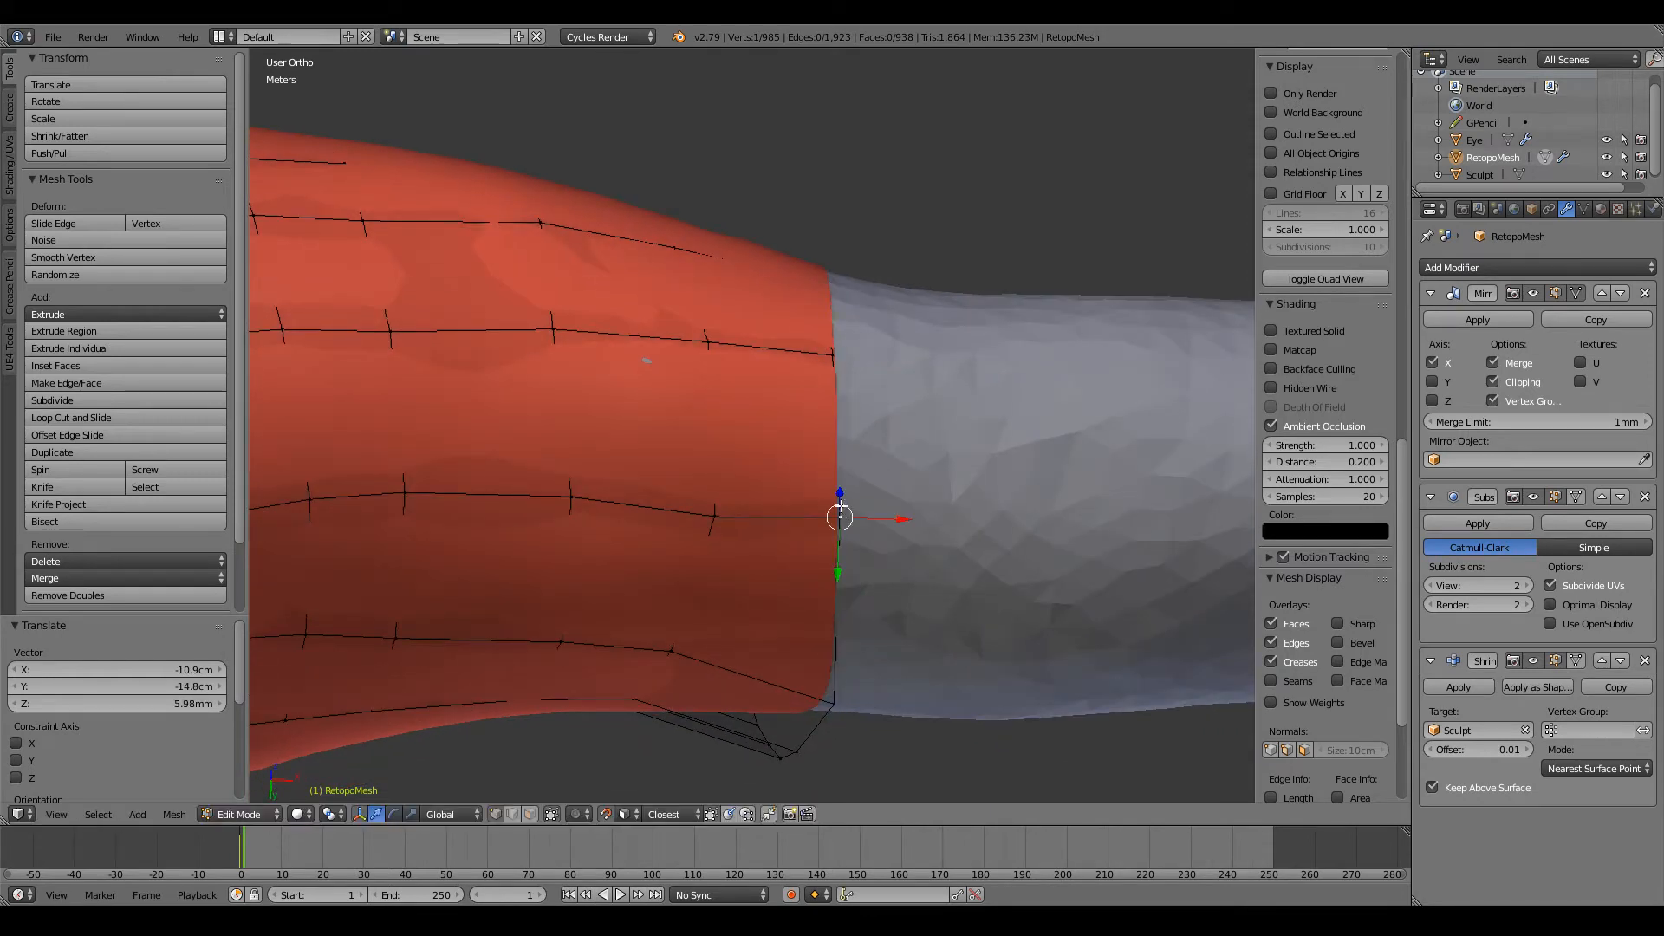
Step: Reposition three more vertices of the new edge around the underside, lining each up with its lengthwise row
{"action": "middle_click_drag", "start_coordinate": [838, 512], "coordinate": [812, 364]}
{"action": "right_click", "coordinate": [840, 487]}
{"action": "key", "text": "g"}
{"action": "left_click", "coordinate": [822, 445]}
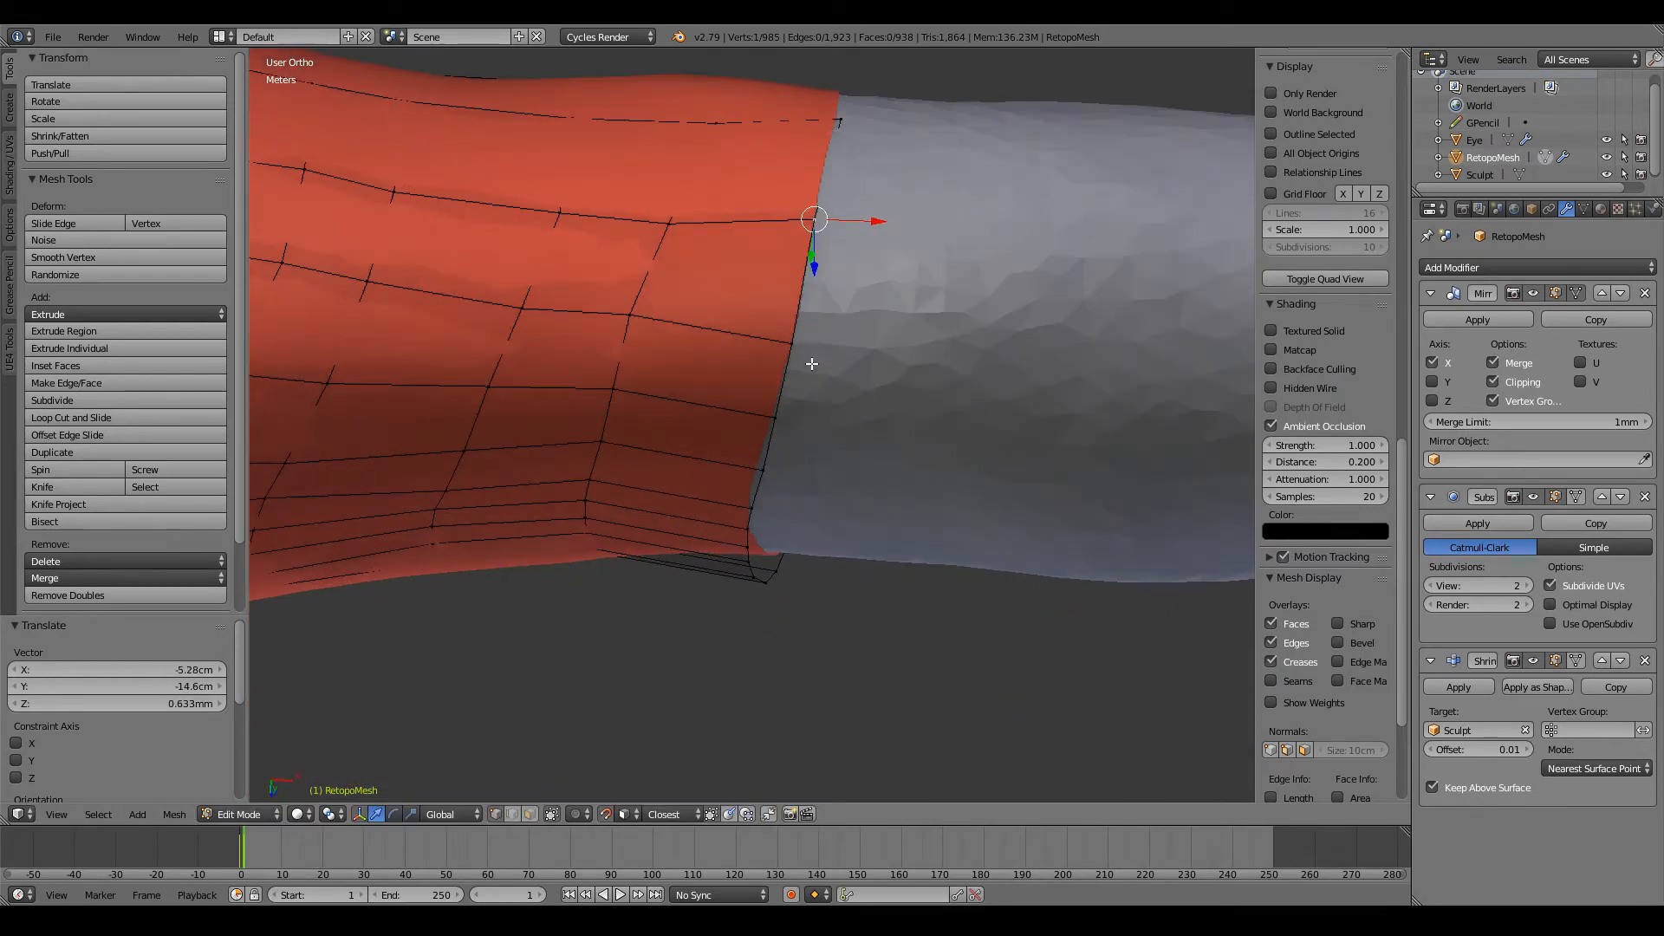
{"action": "right_click", "coordinate": [789, 366]}
{"action": "key", "text": "g"}
{"action": "left_click", "coordinate": [796, 333]}
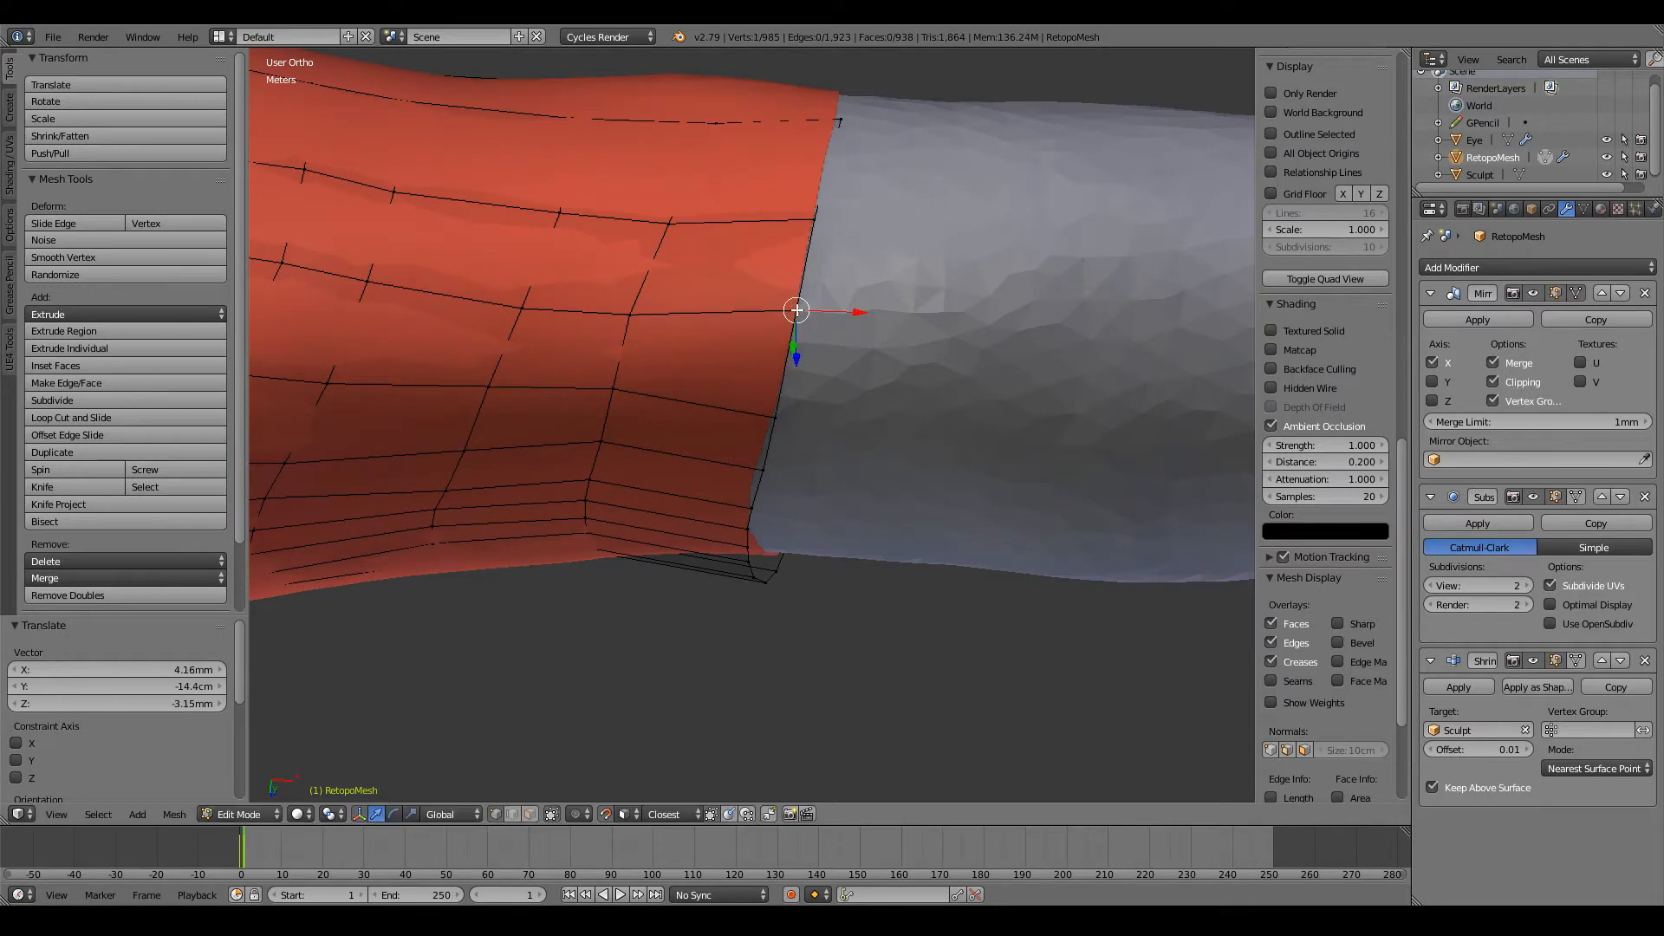
{"action": "right_click", "coordinate": [767, 422]}
{"action": "key", "text": "g"}
{"action": "left_click", "coordinate": [783, 386]}
Step: Move the next three vertices on the back of the new edge outward to continue its straight line
{"action": "middle_click_drag", "start_coordinate": [782, 386], "coordinate": [806, 302]}
{"action": "right_click", "coordinate": [803, 278]}
{"action": "key", "text": "g"}
{"action": "left_click", "coordinate": [804, 278]}
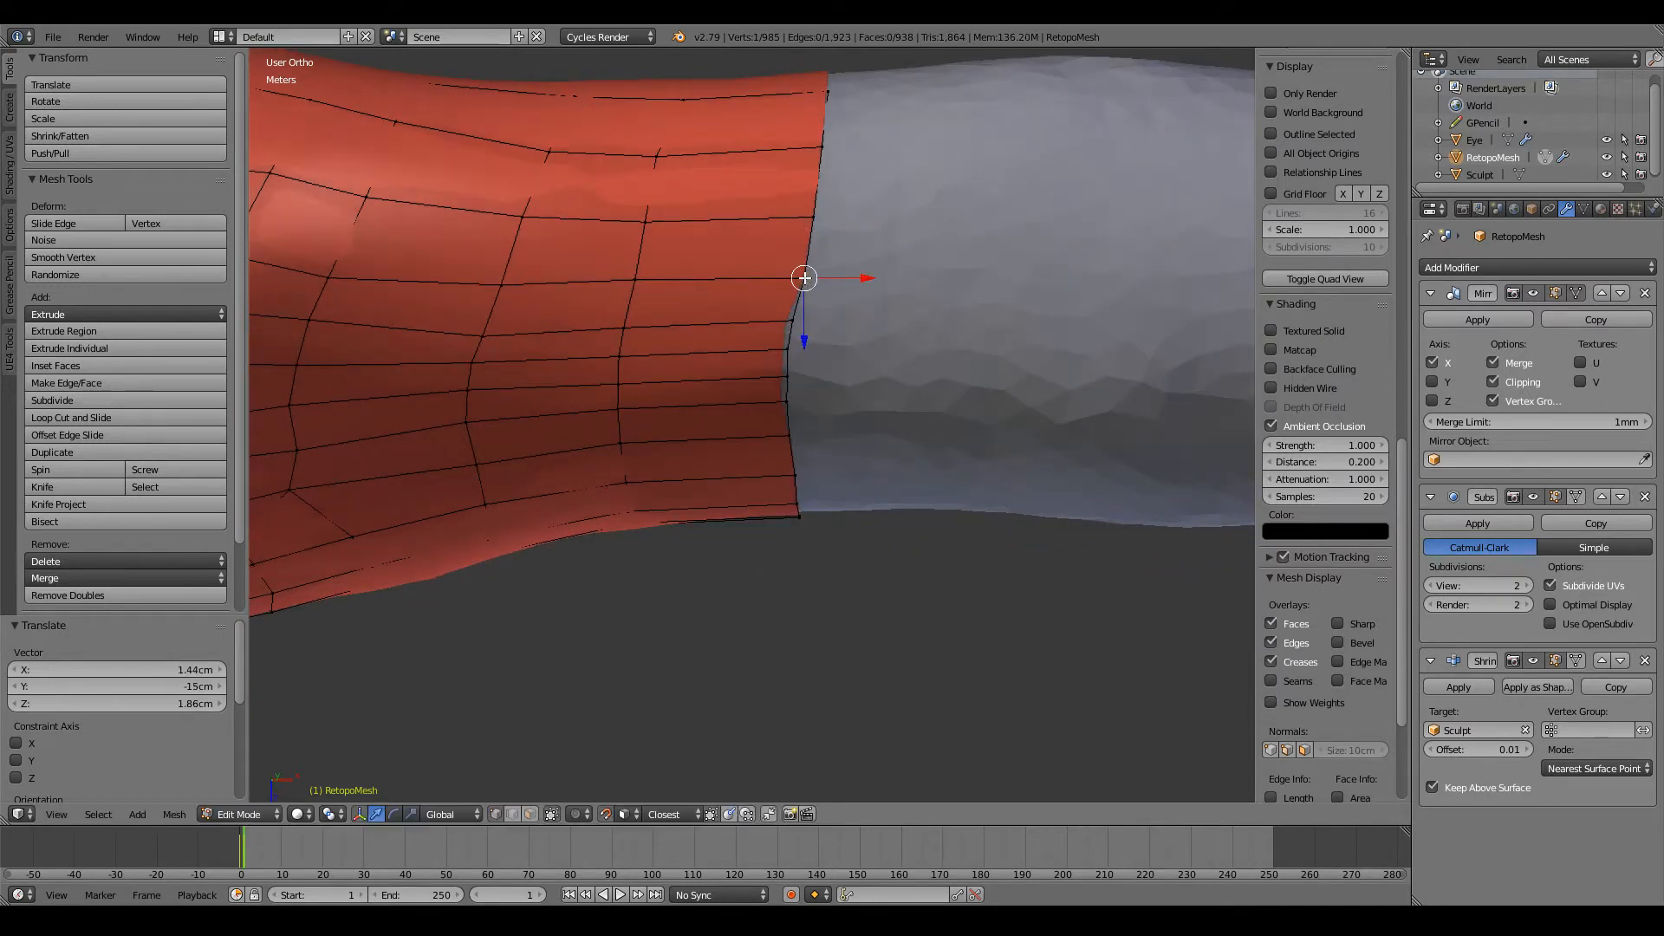
{"action": "right_click", "coordinate": [788, 315]}
{"action": "key", "text": "g"}
{"action": "left_click", "coordinate": [791, 353]}
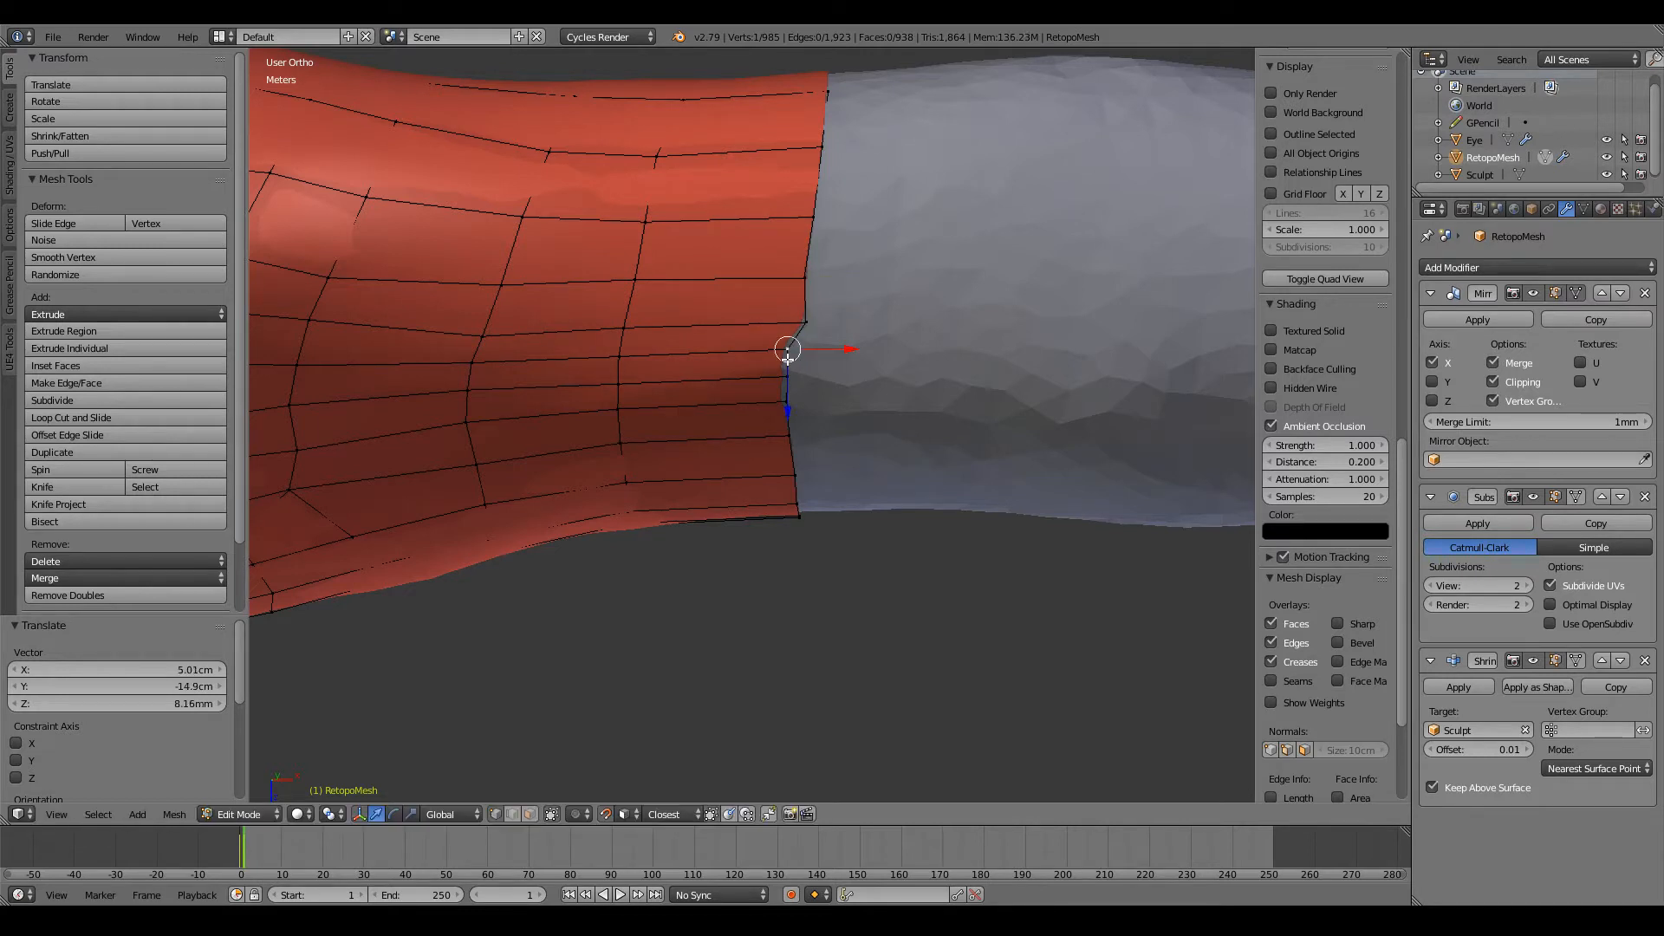
{"action": "key", "text": "g"}
{"action": "left_click", "coordinate": [804, 355]}
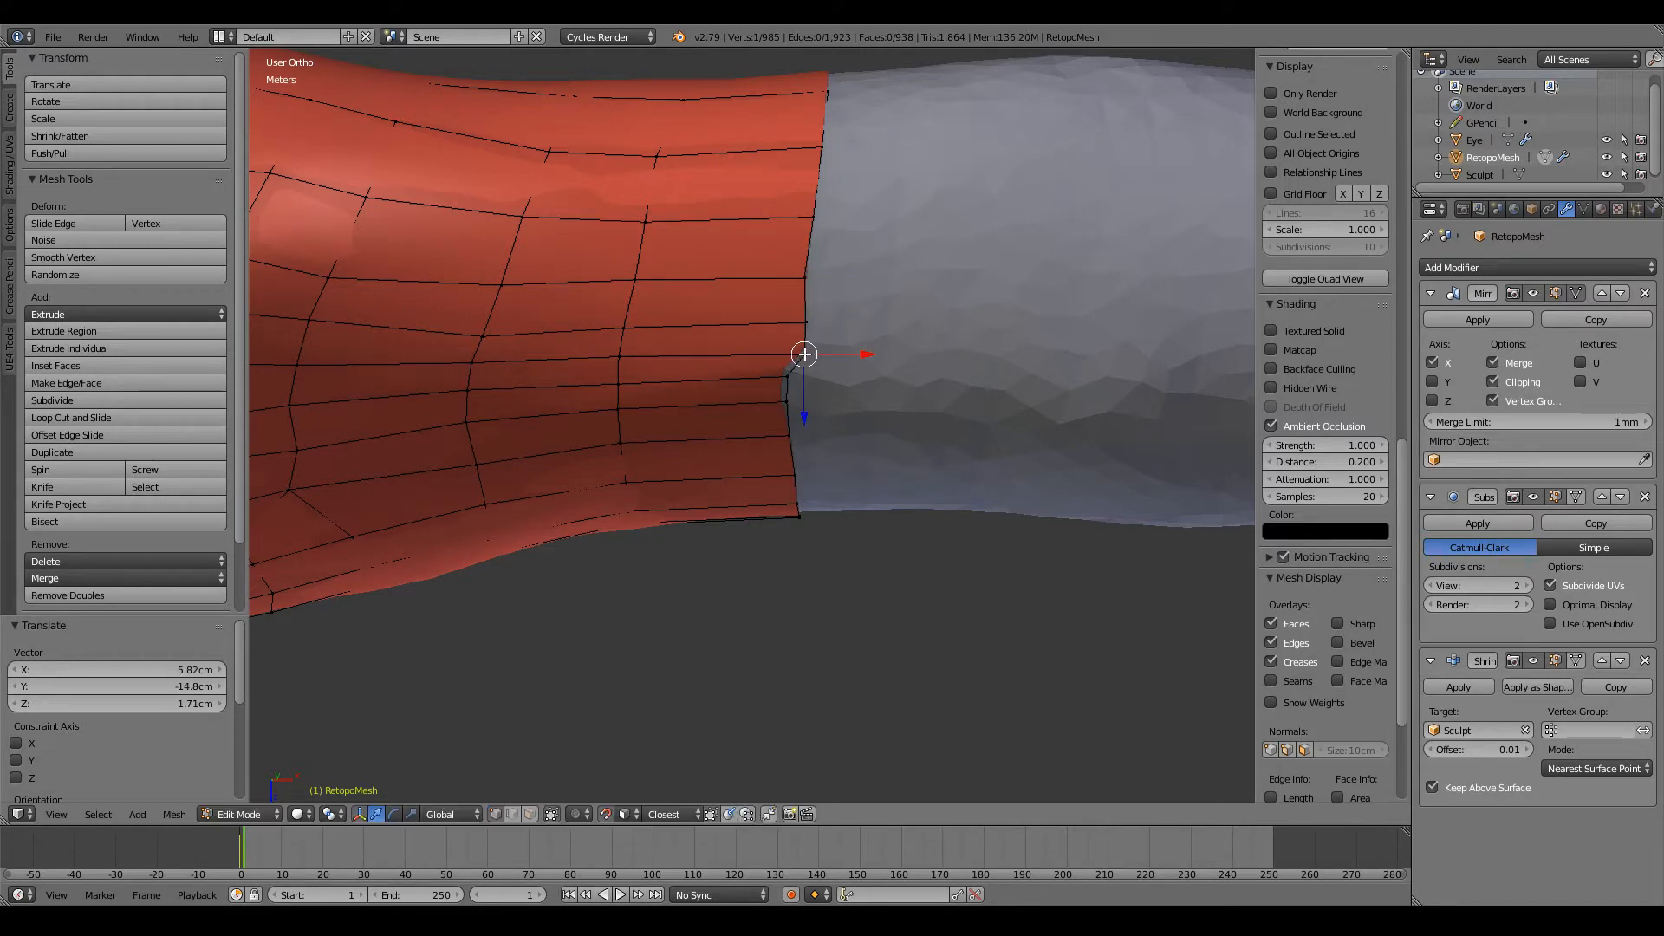
Step: Slide the inner vertex of the back row by a factor of 0.300 and shift that row's edge and next inner vertices to match
{"action": "right_click", "coordinate": [638, 327]}
{"action": "key", "text": "g"}
{"action": "key", "text": "g"}
{"action": "left_click", "coordinate": [630, 318]}
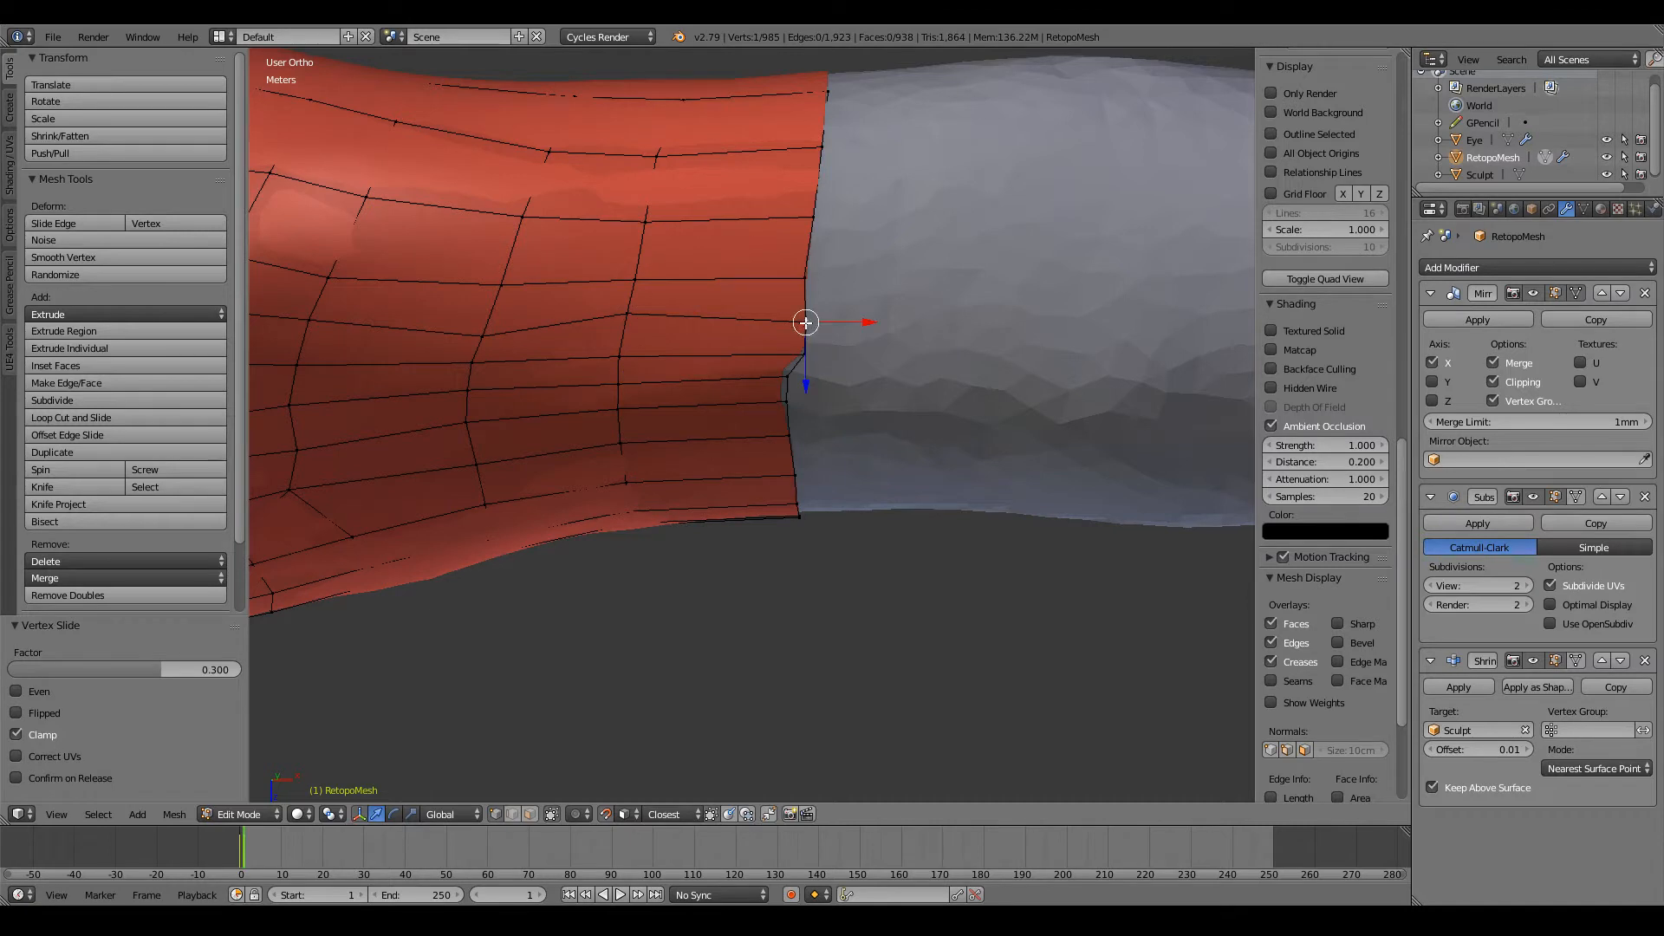
{"action": "key", "text": "g"}
{"action": "left_click", "coordinate": [805, 312]}
{"action": "key", "text": "g"}
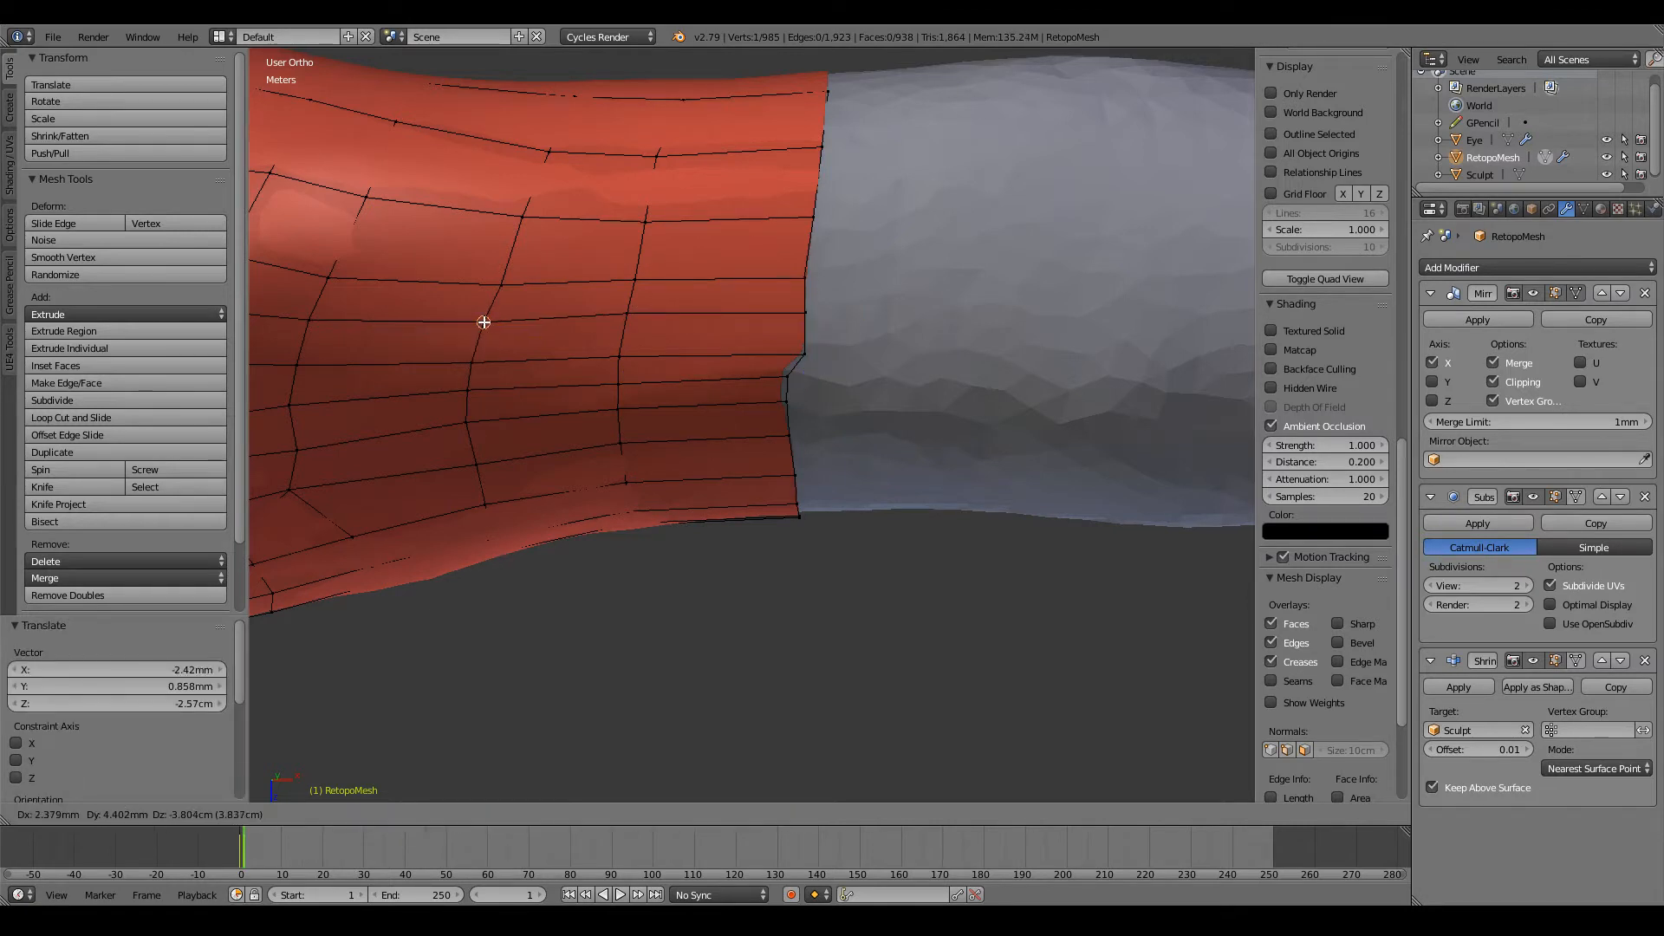
{"action": "left_click", "coordinate": [484, 321]}
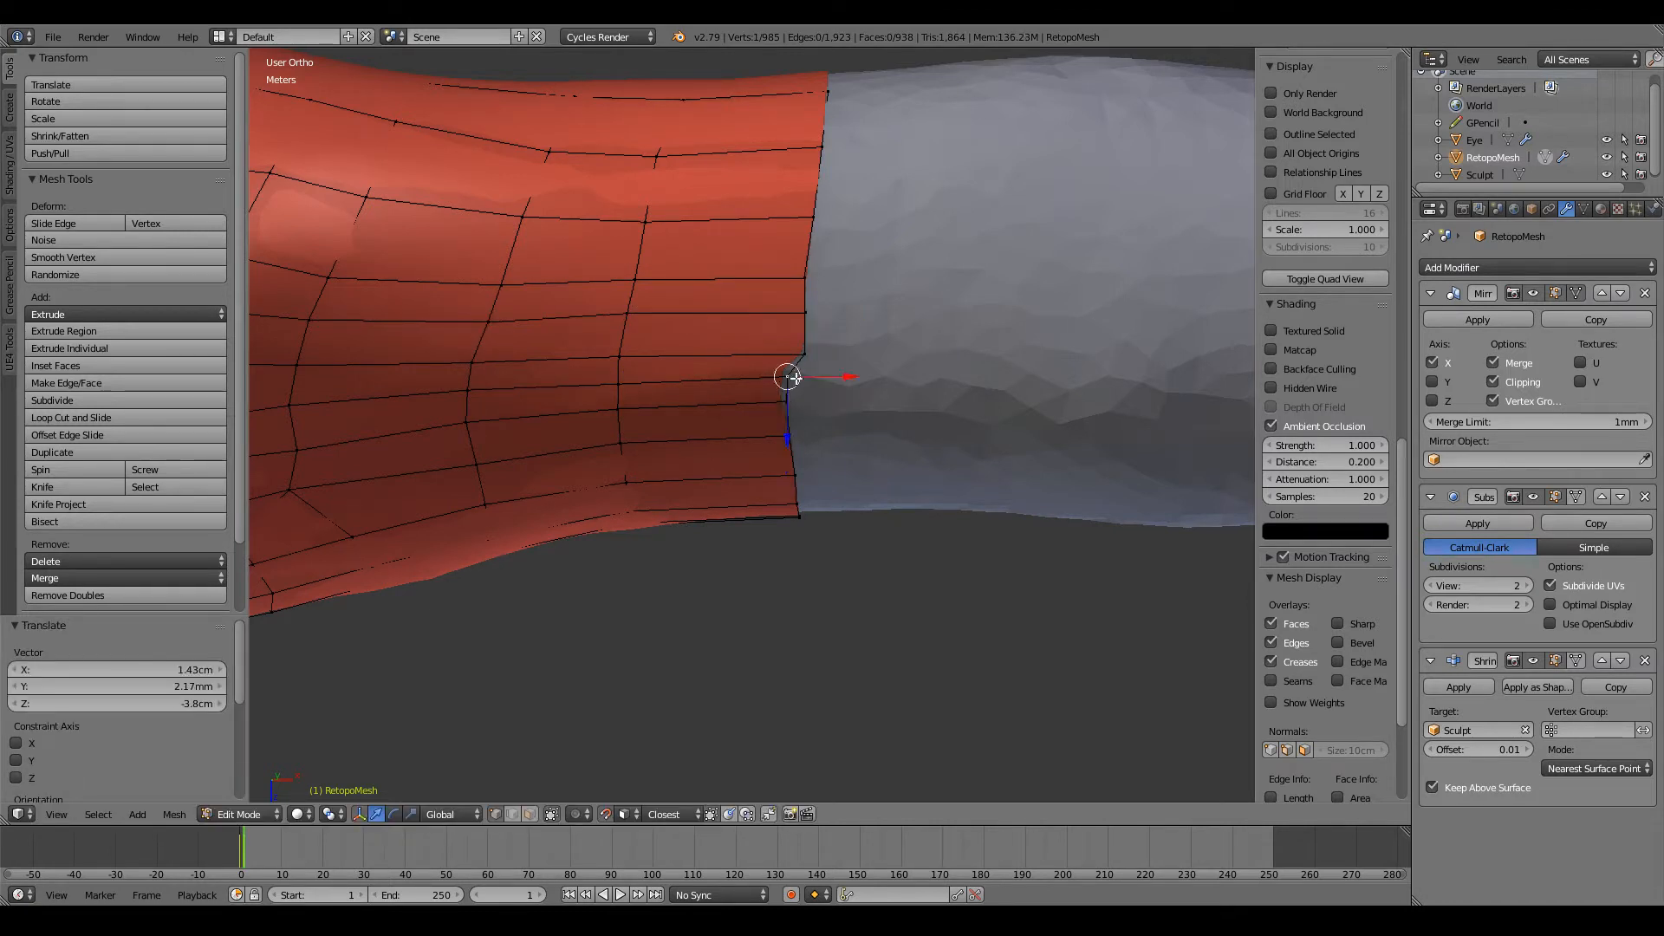
Step: Move two further vertices of the open edge out to close the notch on the back of the arm
{"action": "key", "text": "g"}
{"action": "left_click", "coordinate": [797, 385]}
{"action": "middle_click_drag", "start_coordinate": [797, 384], "coordinate": [784, 253]}
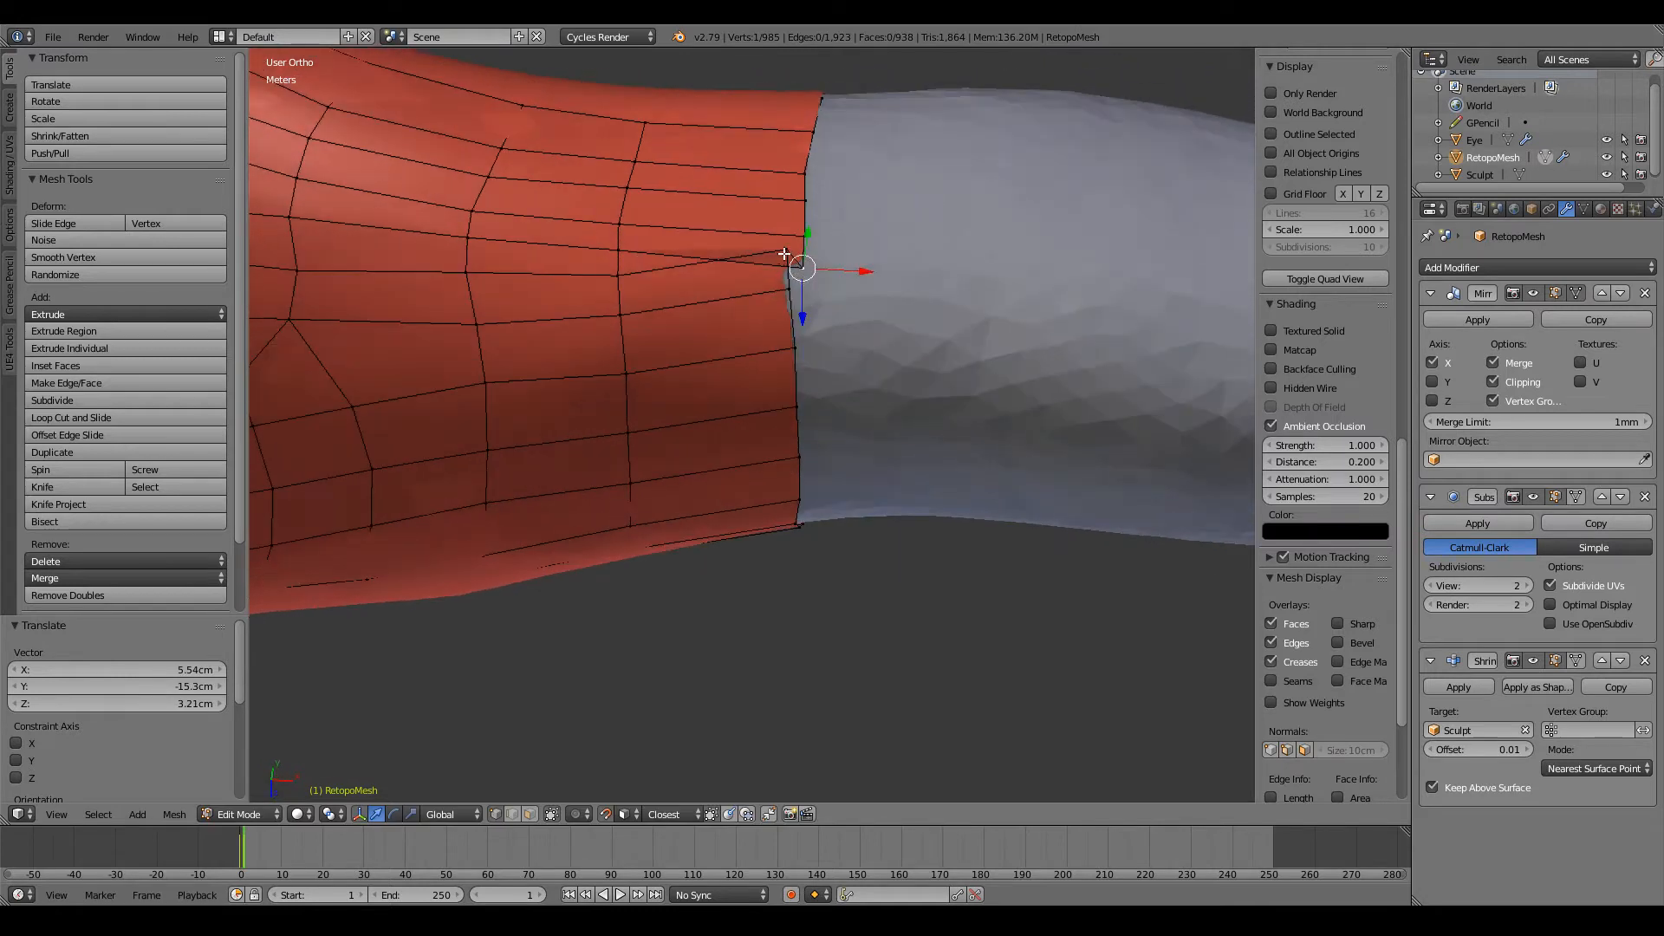
{"action": "key", "text": "g"}
{"action": "left_click", "coordinate": [619, 275]}
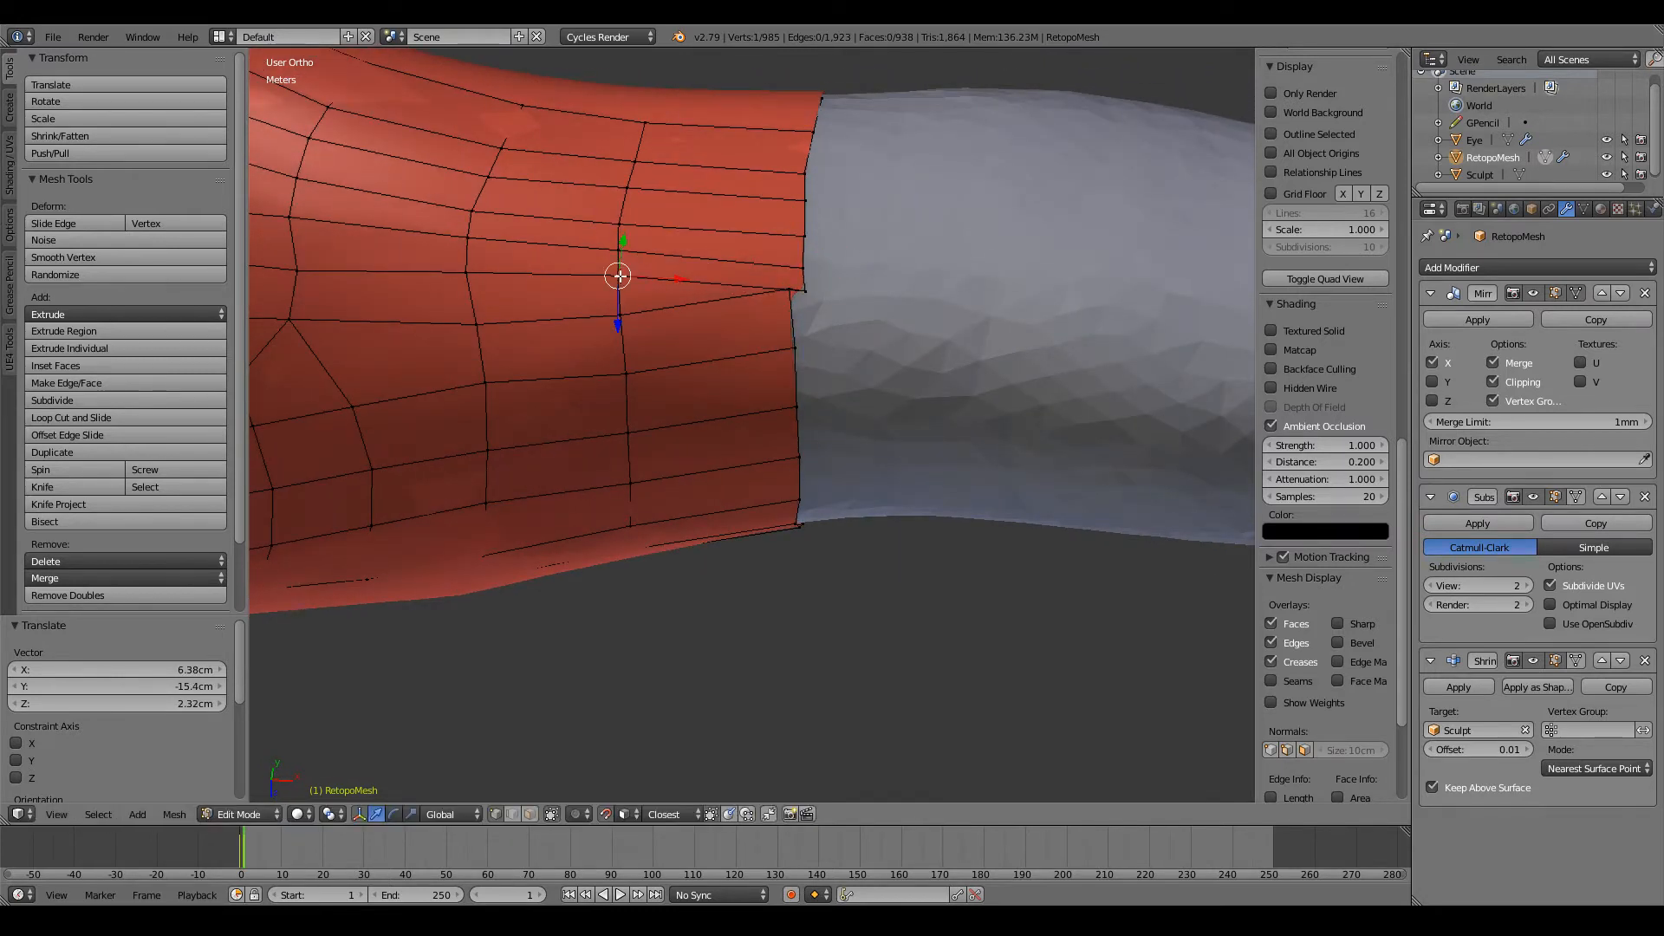
Step: Space the lengthwise rows behind the notch evenly by shifting three inner vertices on the two previous loops
{"action": "key", "text": "g"}
{"action": "left_click", "coordinate": [620, 297]}
{"action": "key", "text": "g"}
{"action": "left_click", "coordinate": [625, 333]}
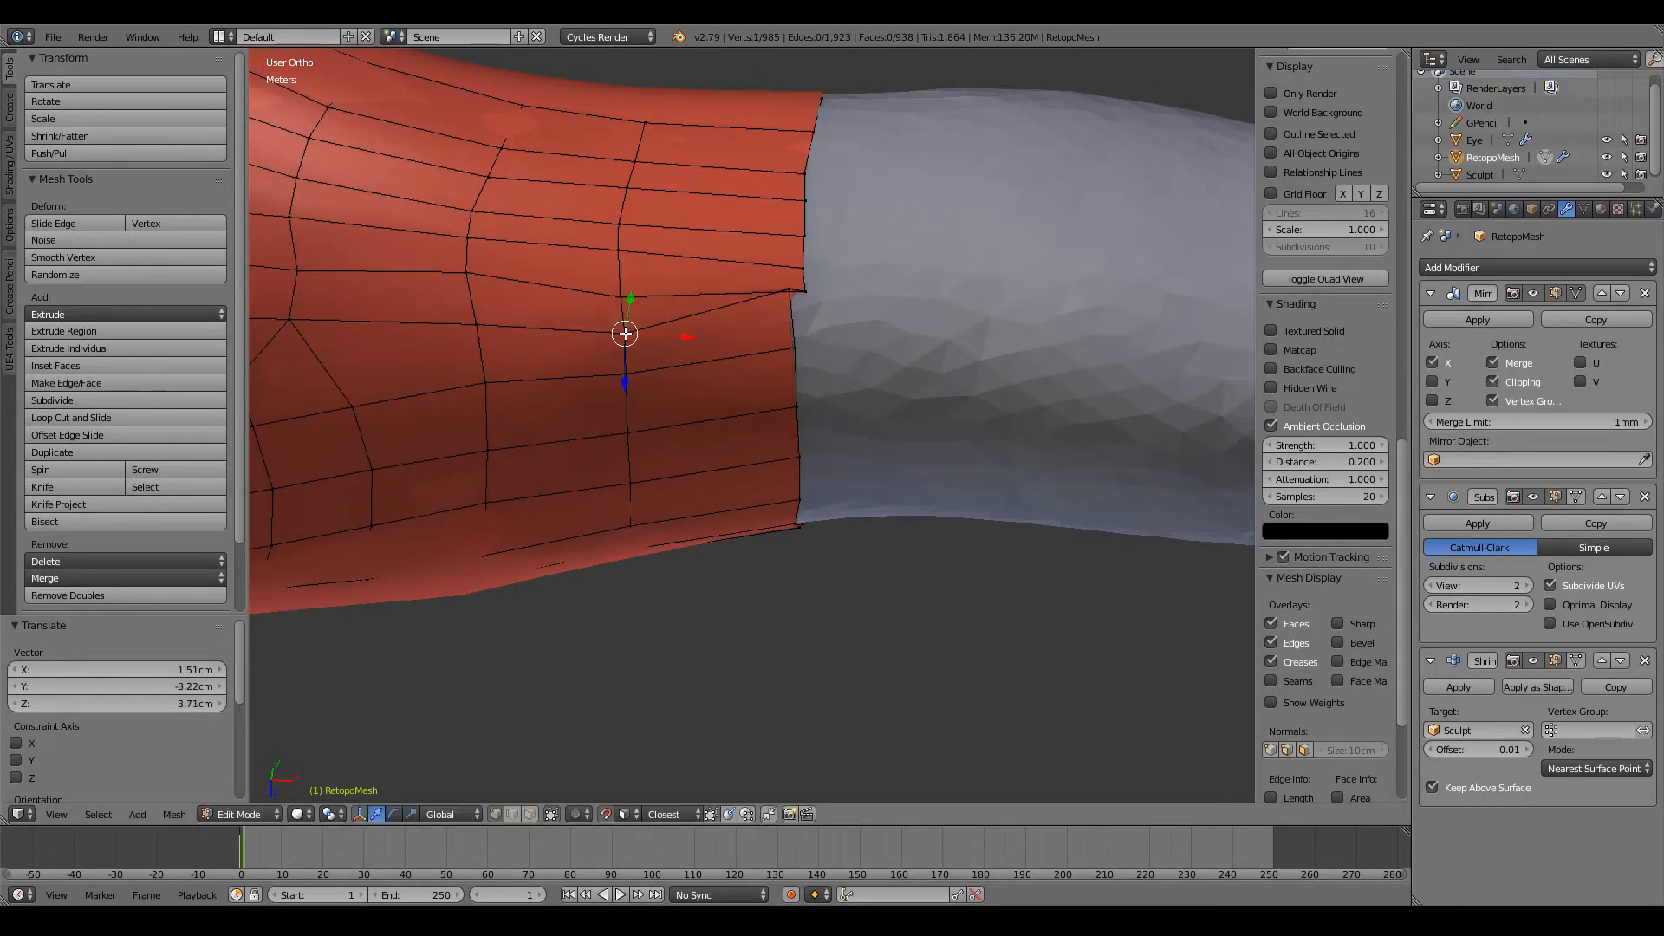
{"action": "key", "text": "g"}
{"action": "left_click", "coordinate": [476, 334]}
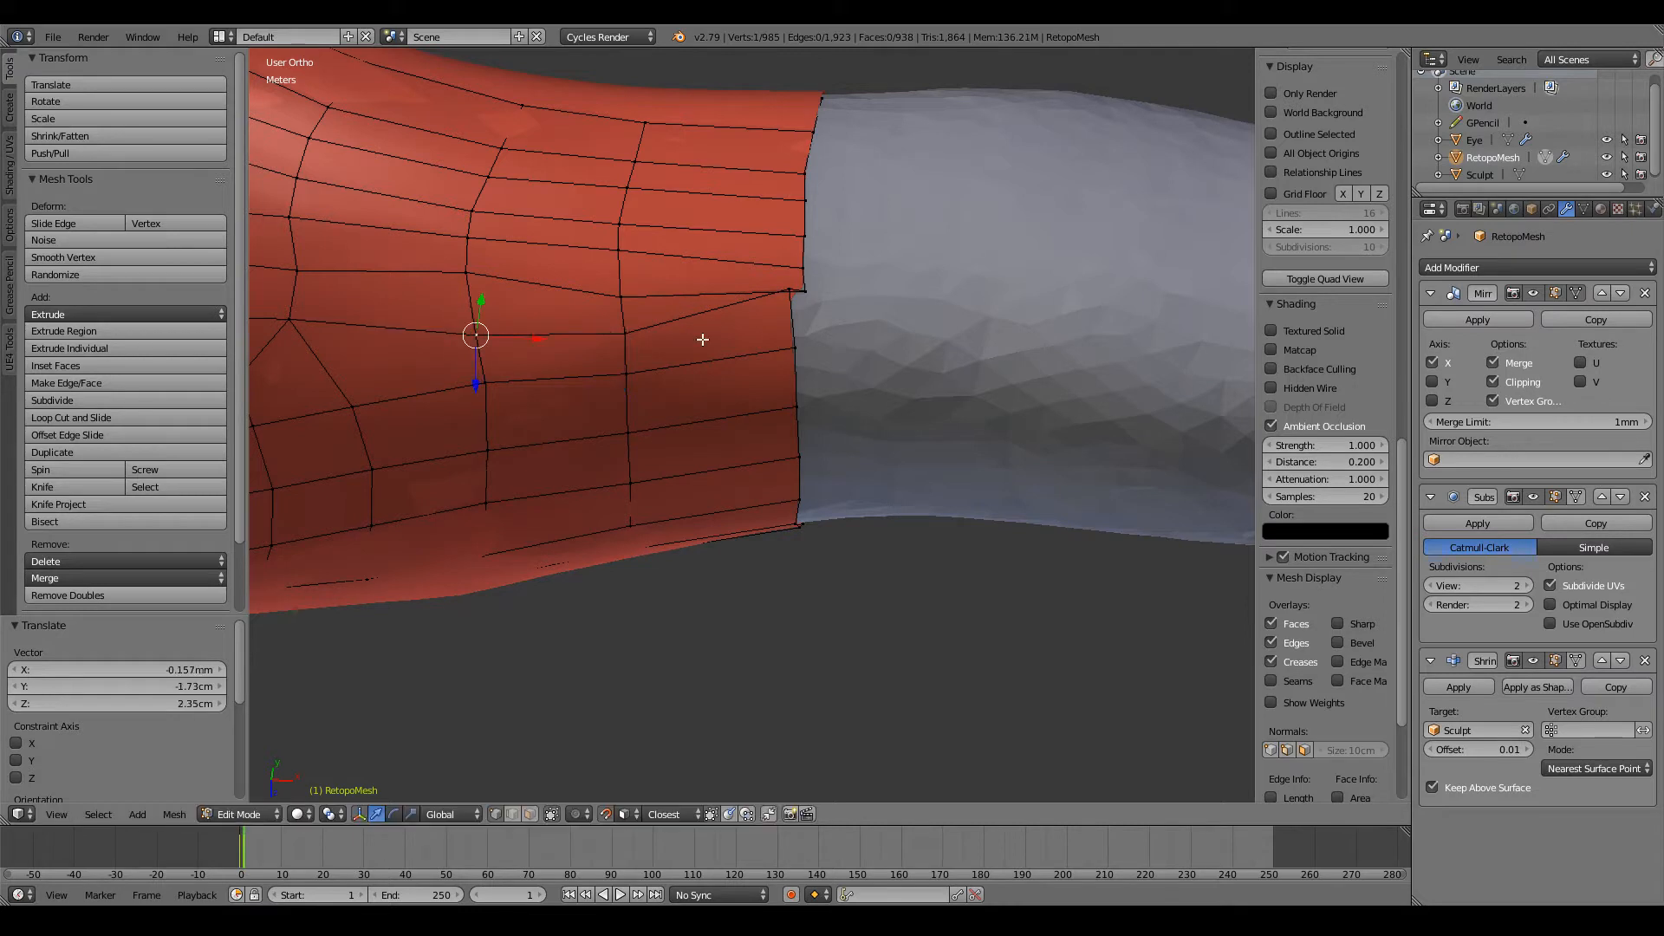
Step: Bring the next two edge vertices out into line and straighten the second one's row by moving its two inner vertices
{"action": "key", "text": "g"}
{"action": "left_click", "coordinate": [806, 345]}
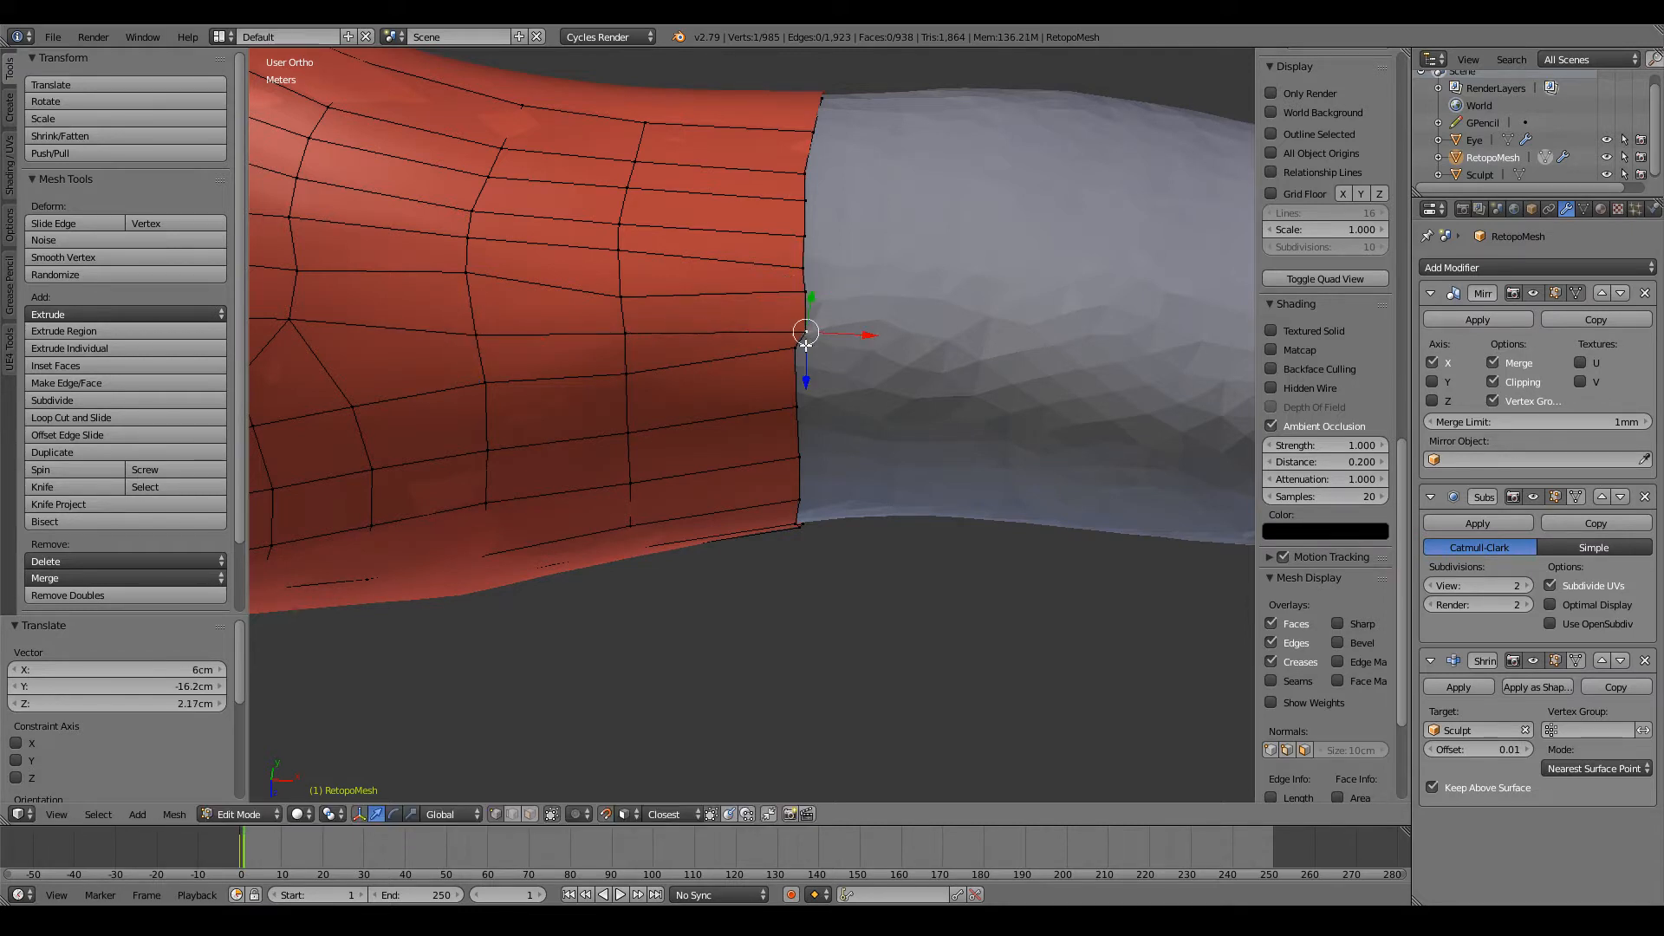
{"action": "key", "text": "g"}
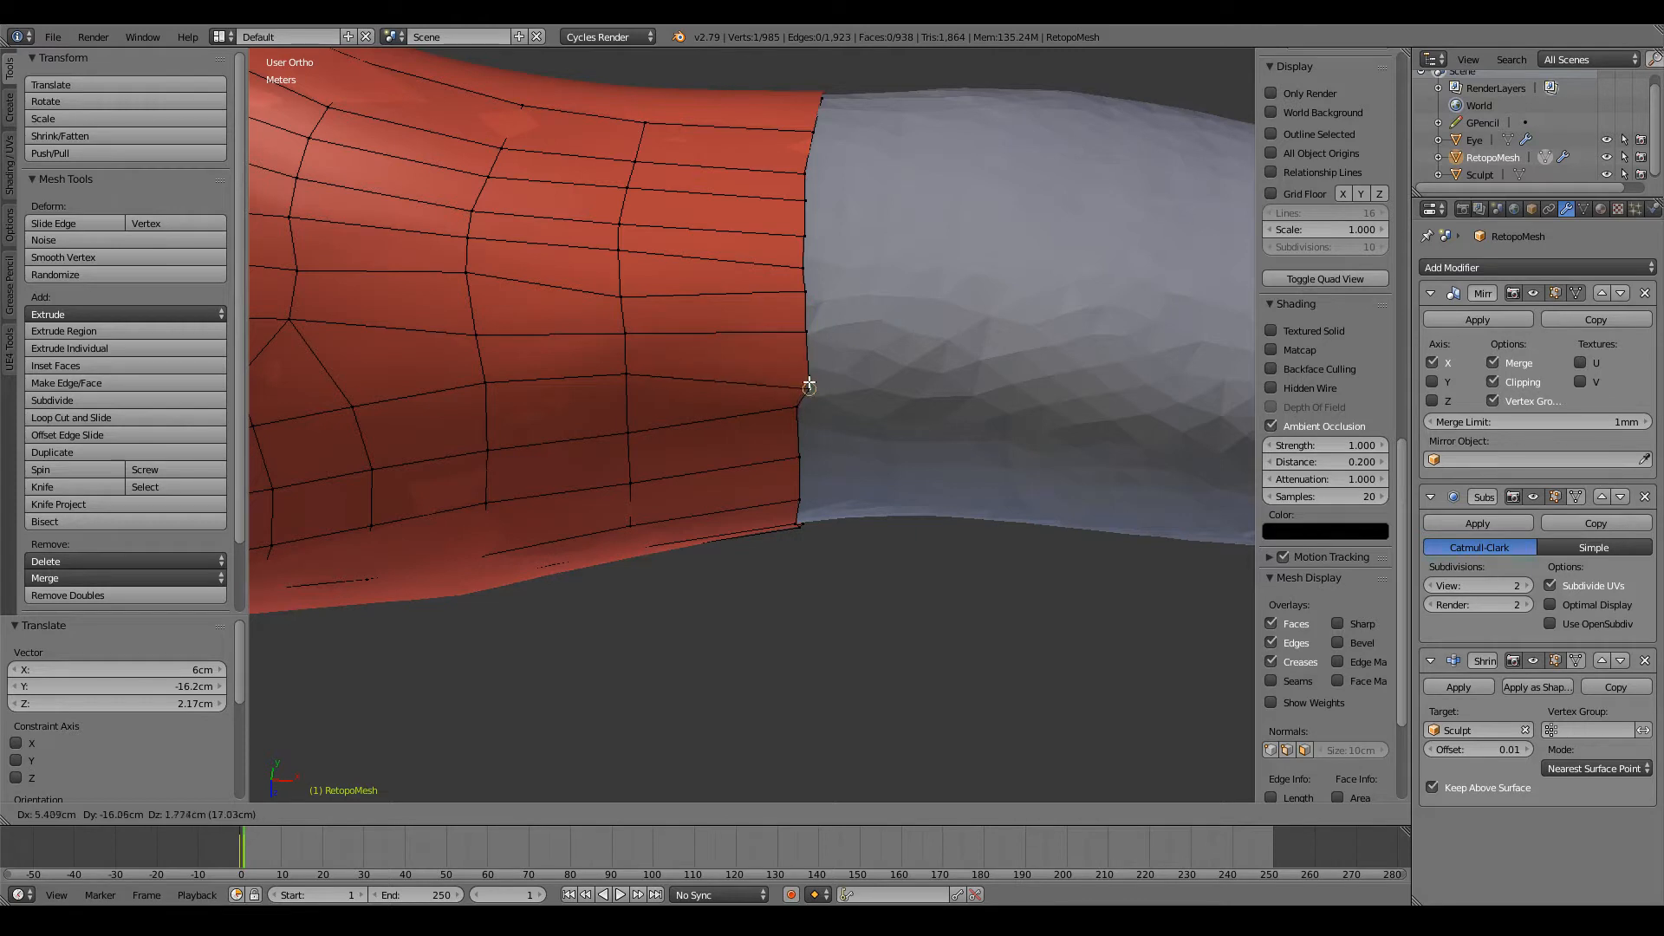
{"action": "left_click", "coordinate": [761, 373]}
{"action": "key", "text": "g"}
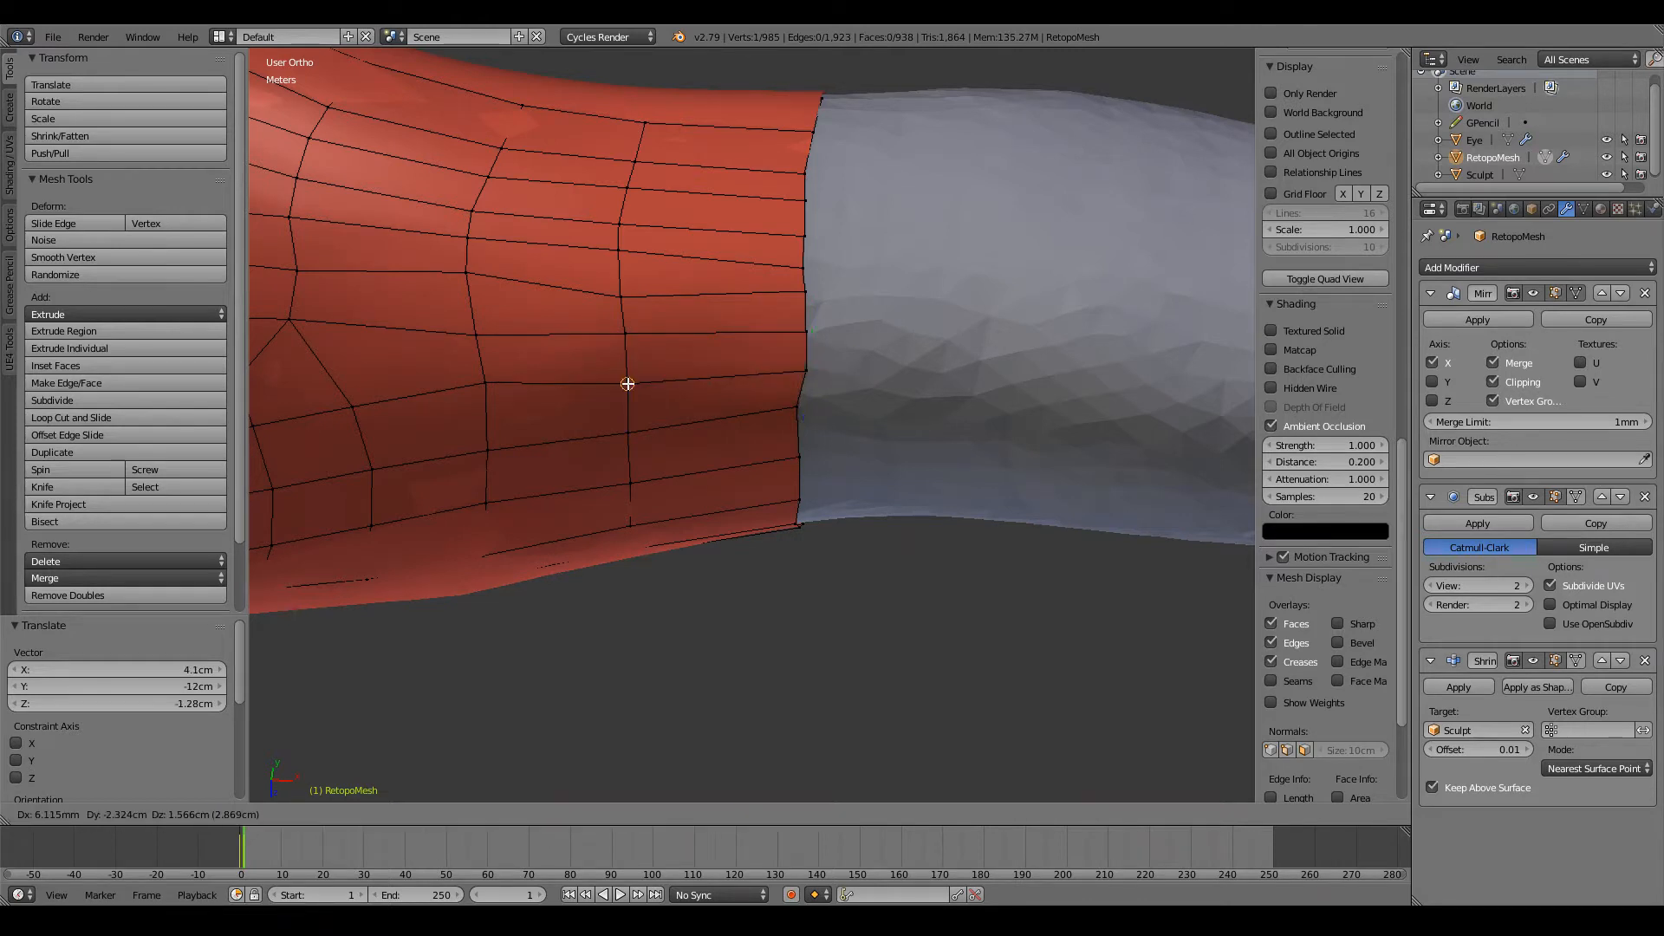
{"action": "left_click", "coordinate": [628, 383]}
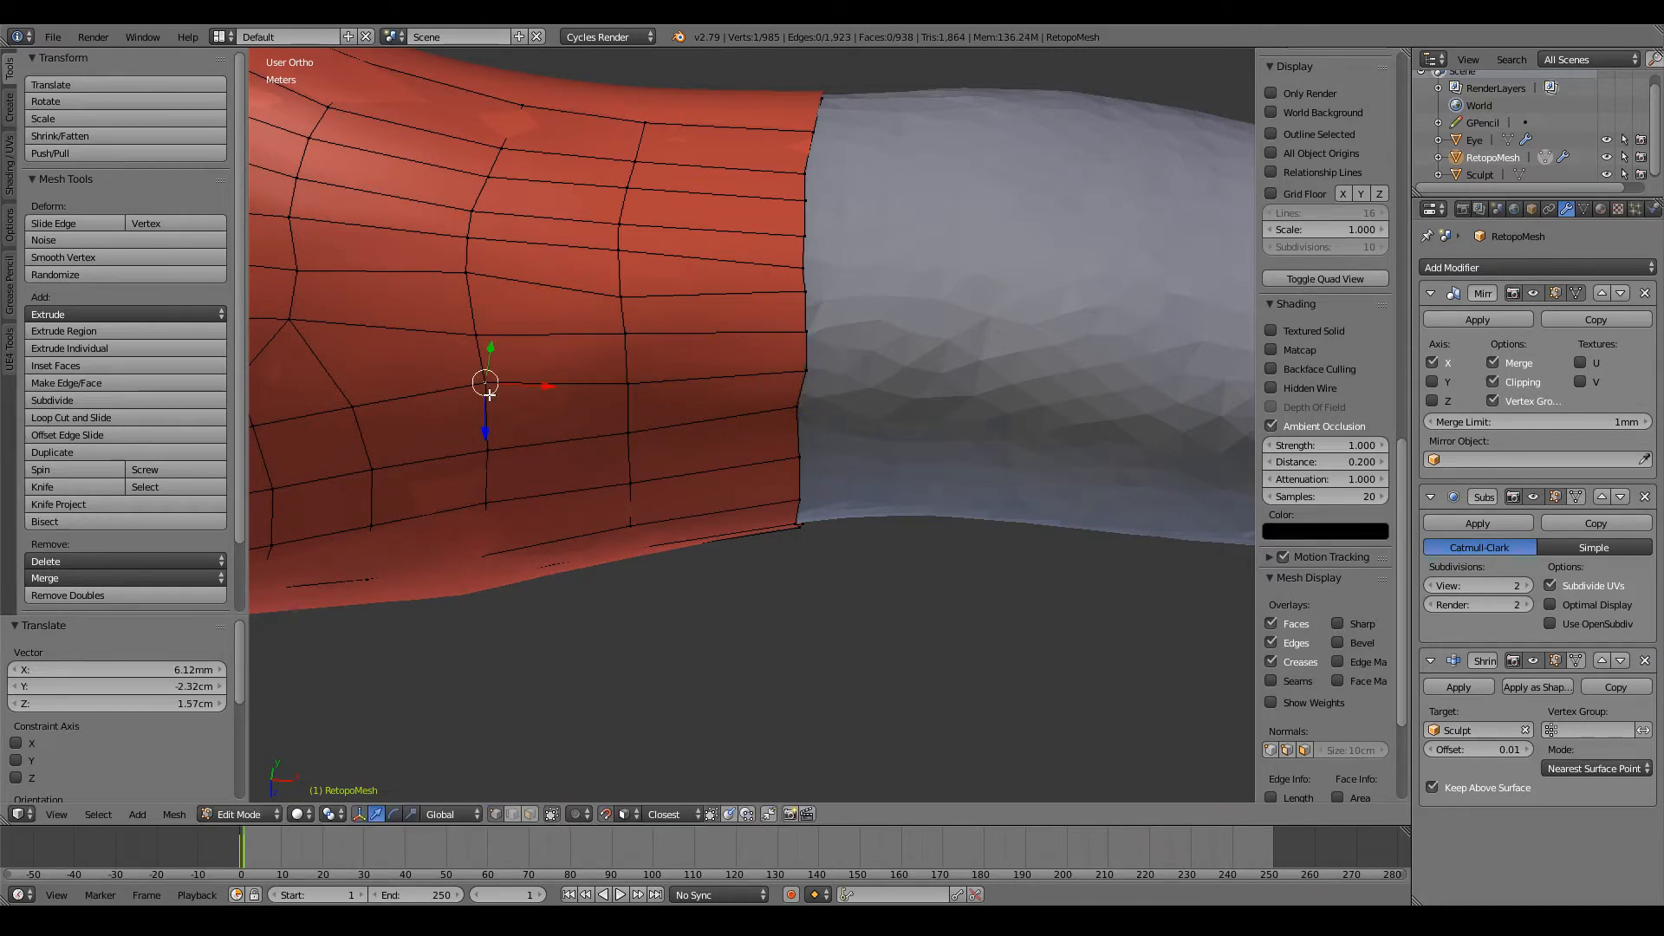
{"action": "key", "text": "g"}
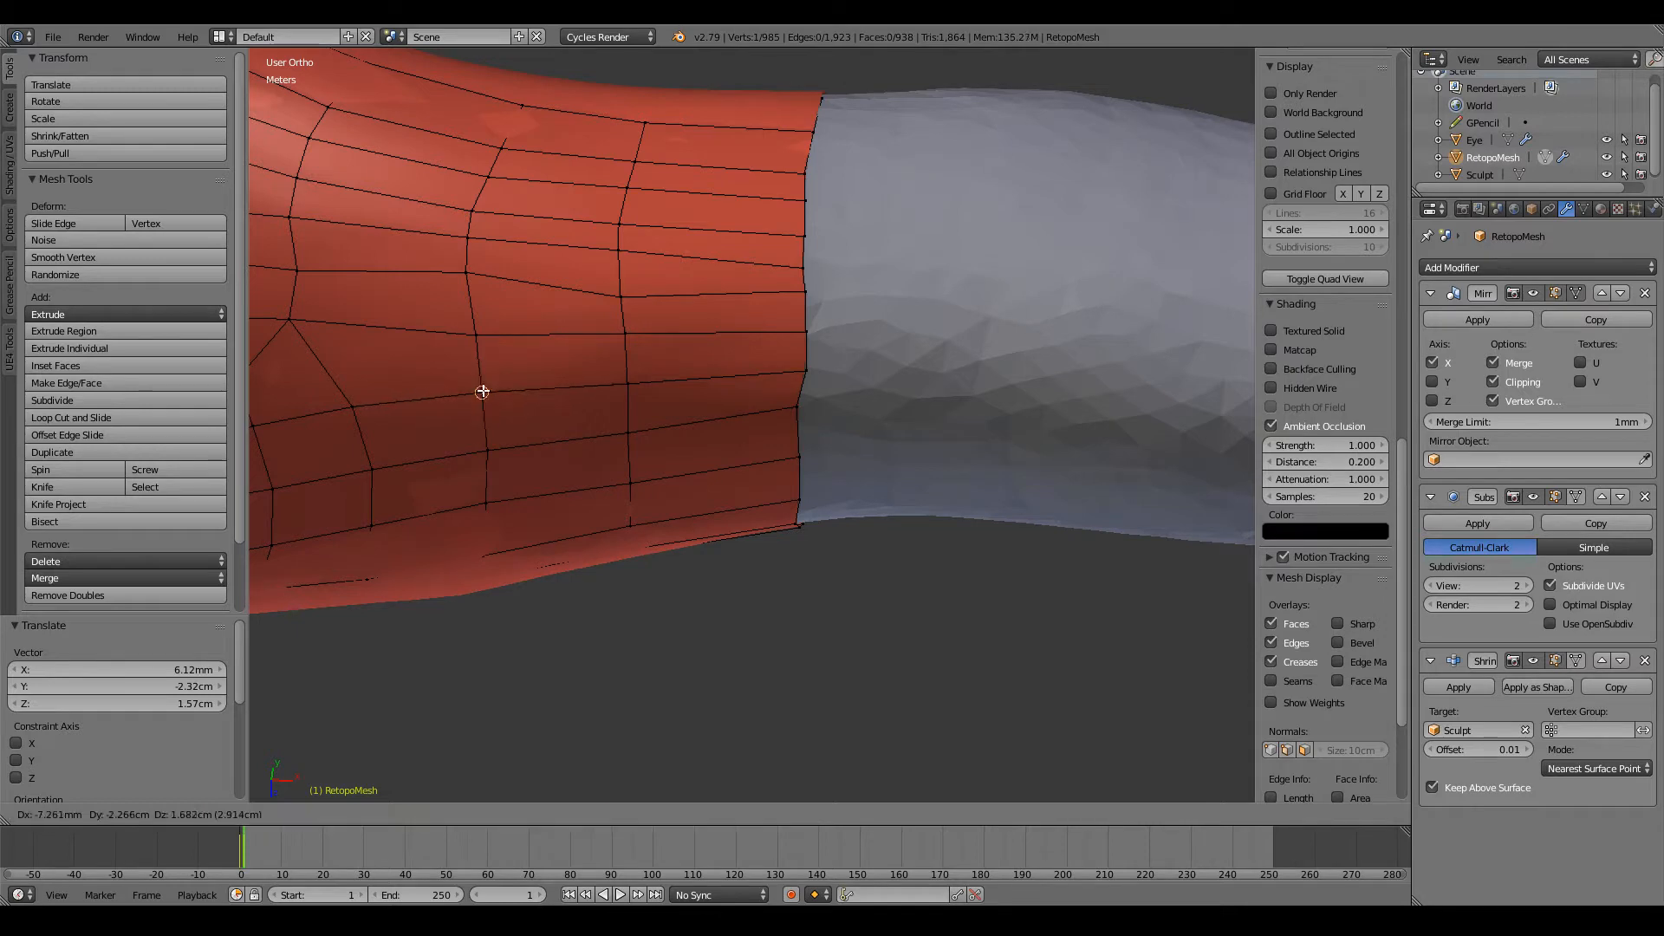
{"action": "left_click", "coordinate": [483, 390]}
Step: Reposition two more vertices along the upper part of the open edge to finish spacing the new loop evenly
{"action": "middle_click_drag", "start_coordinate": [869, 468], "coordinate": [659, 364]}
{"action": "key", "text": "g"}
{"action": "left_click", "coordinate": [810, 360]}
{"action": "key", "text": "a"}
{"action": "right_click", "coordinate": [728, 364]}
{"action": "key", "text": "g"}
{"action": "left_click", "coordinate": [736, 368]}
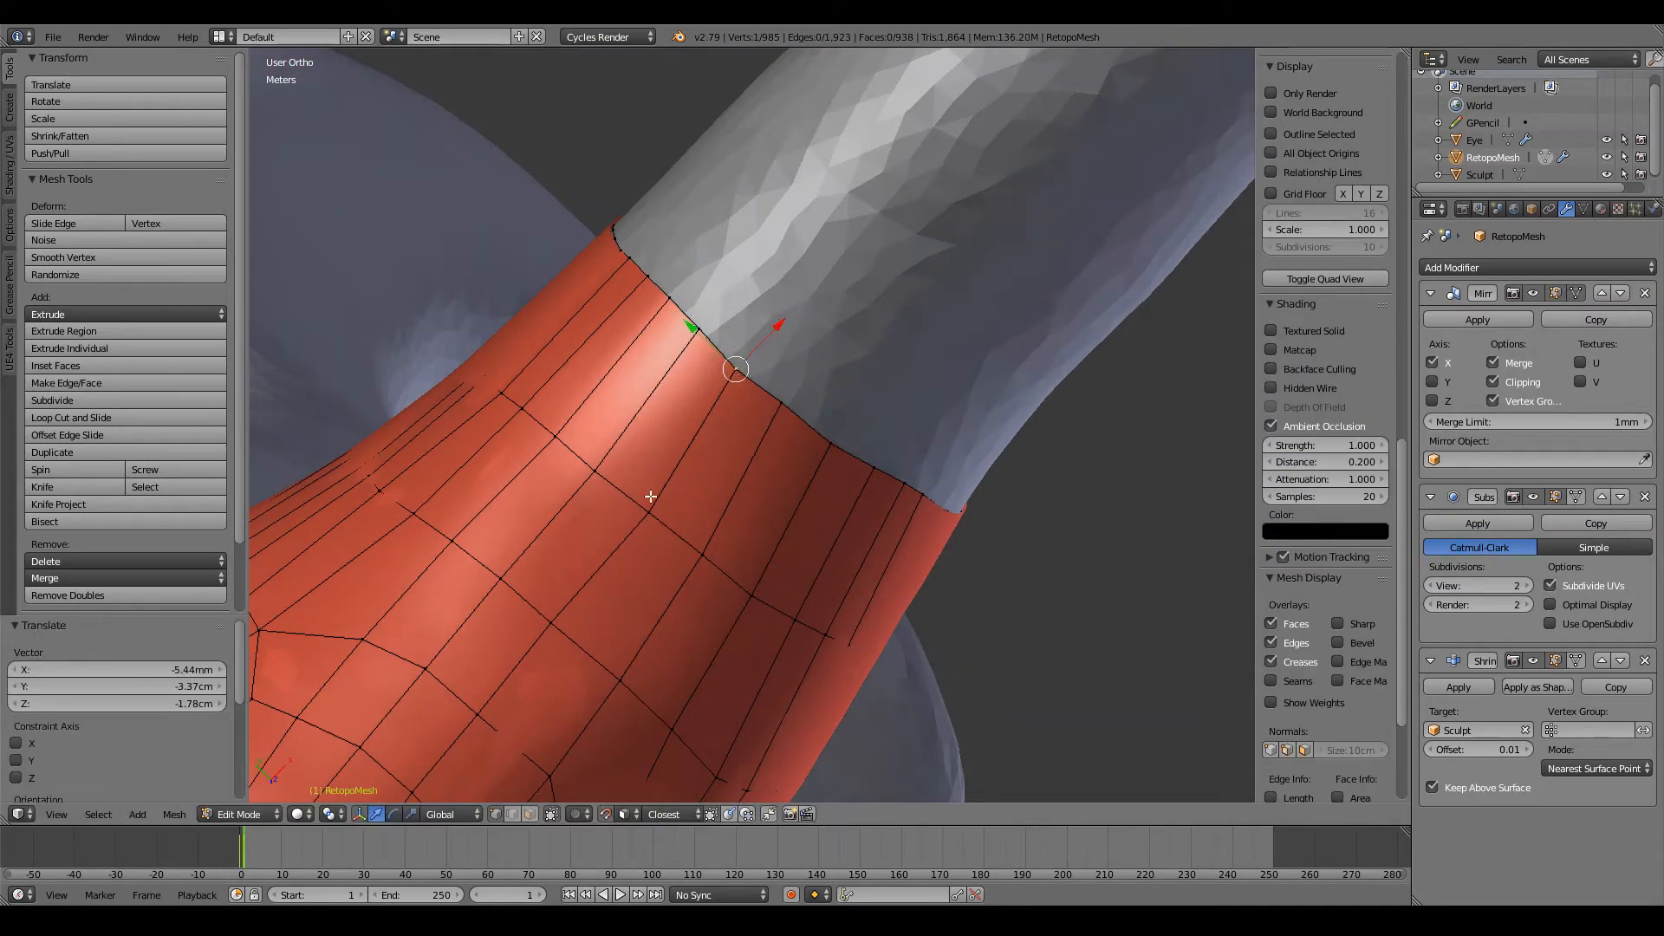
Step: Reposition three vertices on the loop just behind the arm's open edge so the rows there are evenly spaced
{"action": "scroll", "coordinate": [648, 511], "scroll_direction": "down", "scroll_amount": 2}
{"action": "key", "text": "a"}
{"action": "middle_click_drag", "start_coordinate": [644, 502], "coordinate": [796, 413]}
{"action": "right_click", "coordinate": [810, 321]}
{"action": "key", "text": "g"}
{"action": "left_click", "coordinate": [817, 326]}
{"action": "key", "text": "g"}
{"action": "left_click", "coordinate": [816, 411]}
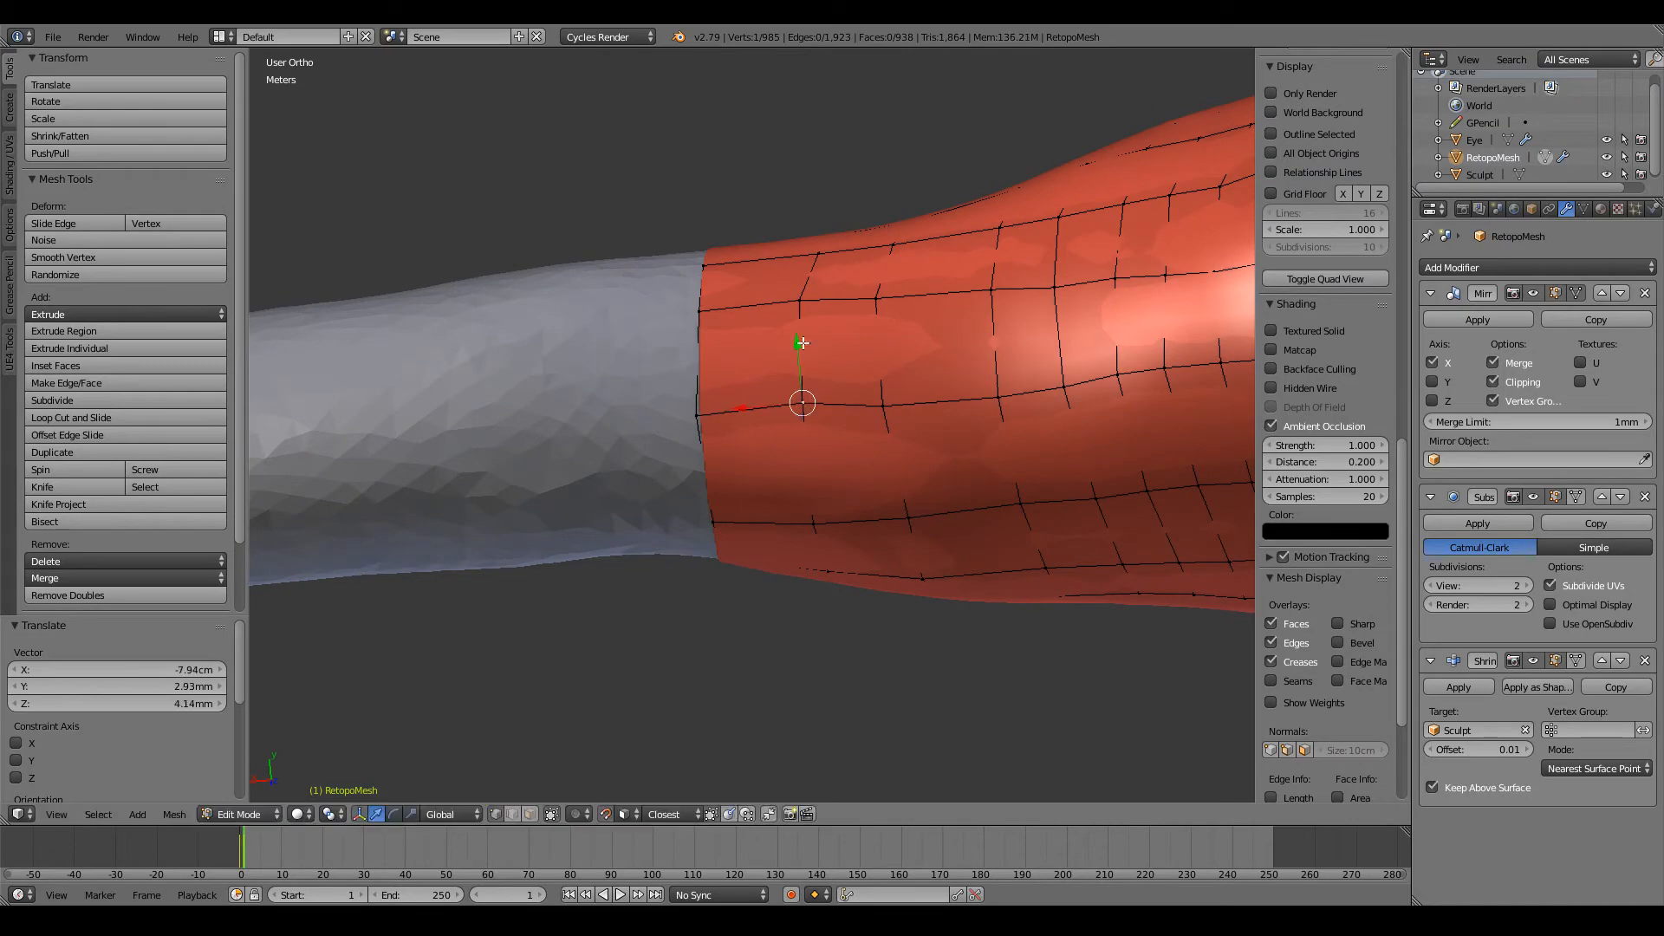
{"action": "key", "text": "g"}
{"action": "left_click", "coordinate": [811, 299]}
Step: Extrude the open edge loop at the bottom of the chest about 39.6 cm down the torso in front view
{"action": "middle_click_drag", "start_coordinate": [810, 289], "coordinate": [1184, 653]}
{"action": "scroll", "coordinate": [1185, 654], "scroll_direction": "down", "scroll_amount": 8}
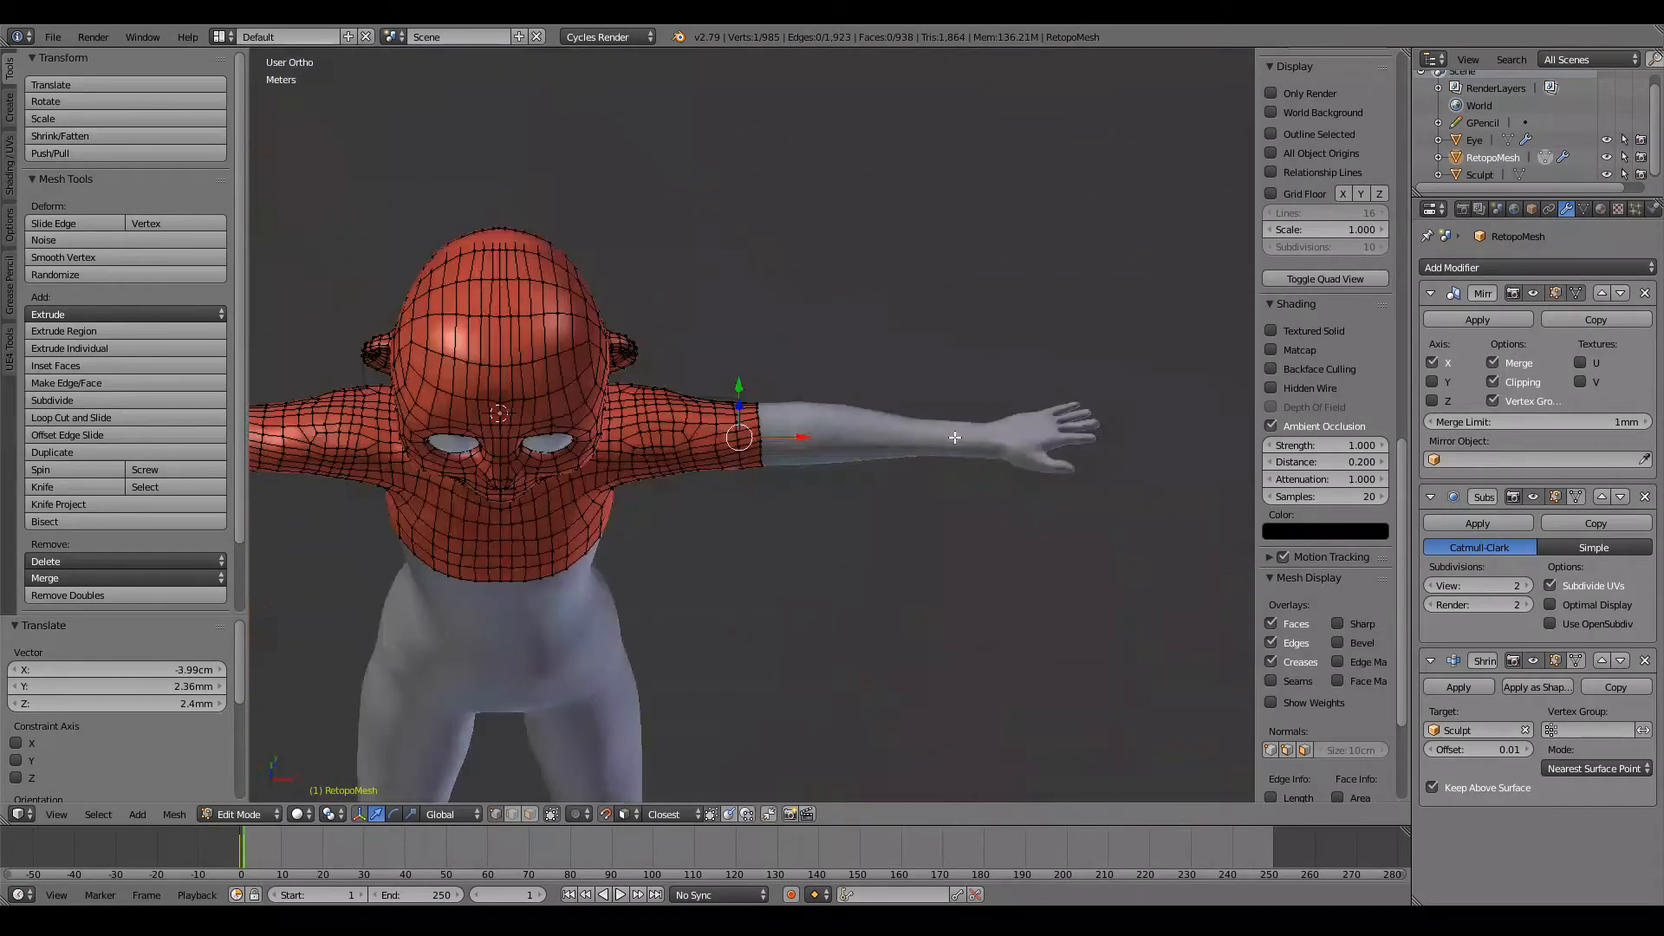
{"action": "middle_click_drag", "start_coordinate": [954, 439], "coordinate": [957, 366]}
{"action": "scroll", "coordinate": [957, 365], "scroll_direction": "down", "scroll_amount": 3}
{"action": "scroll", "coordinate": [957, 365], "scroll_direction": "up", "scroll_amount": 4}
{"action": "scroll", "coordinate": [796, 390], "scroll_direction": "down", "scroll_amount": 9, "text": "ctrl"}
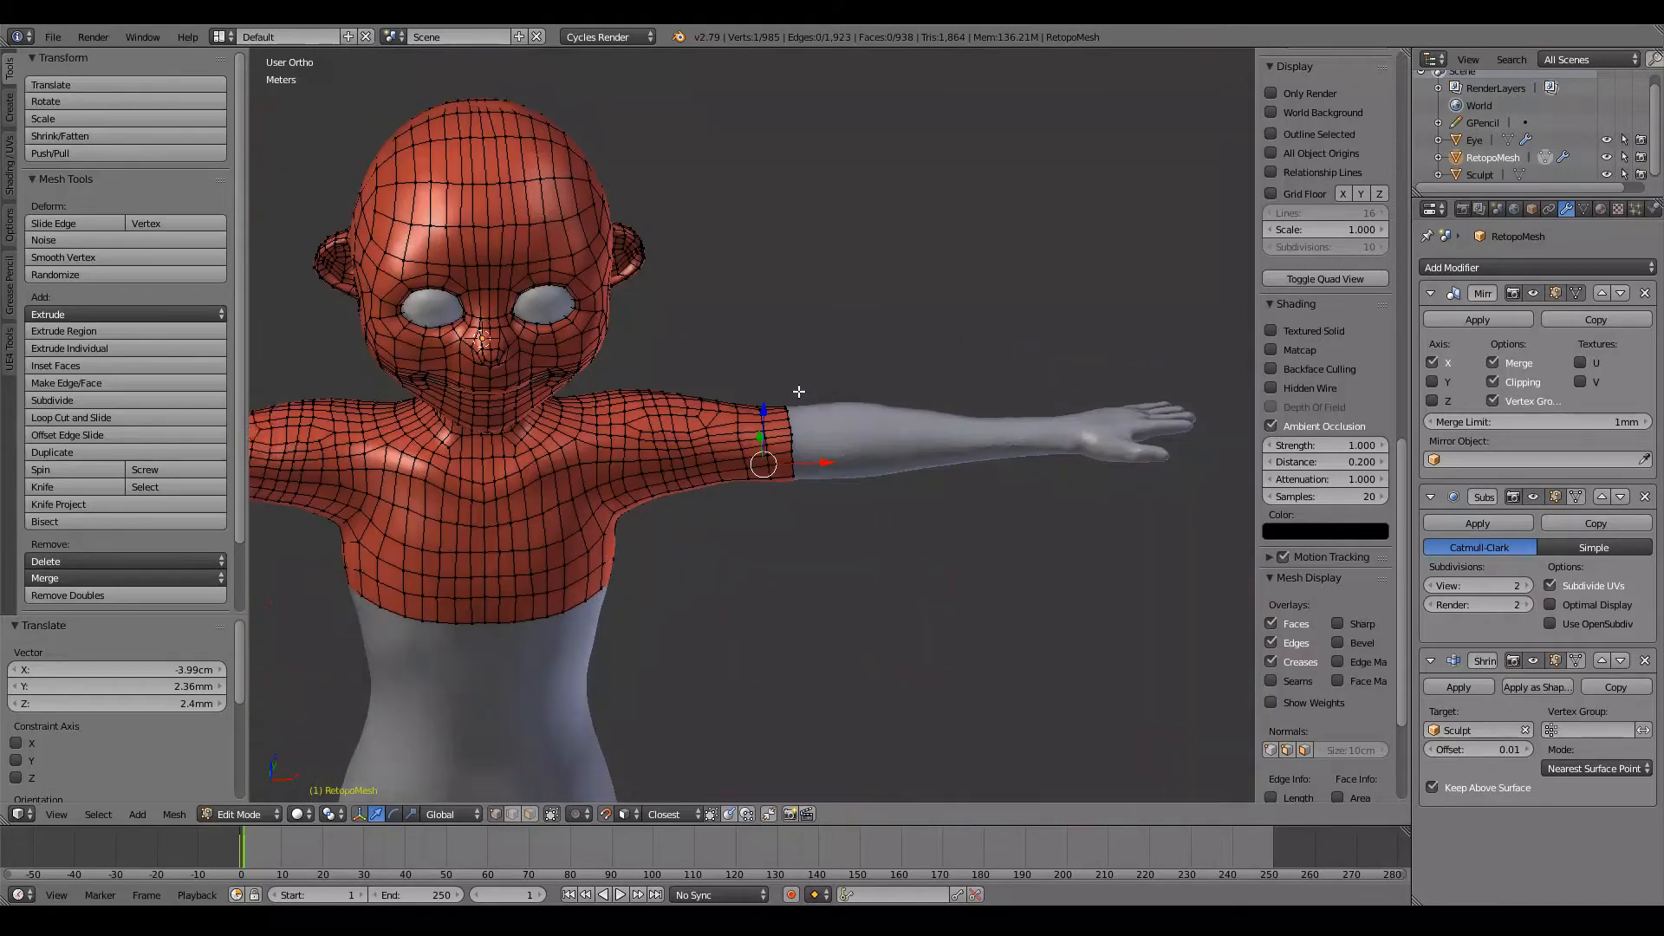
{"action": "scroll", "coordinate": [798, 392], "scroll_direction": "down", "scroll_amount": 2}
{"action": "key", "text": "KP_1"}
{"action": "scroll", "coordinate": [797, 391], "scroll_direction": "down", "scroll_amount": 3, "text": "shift"}
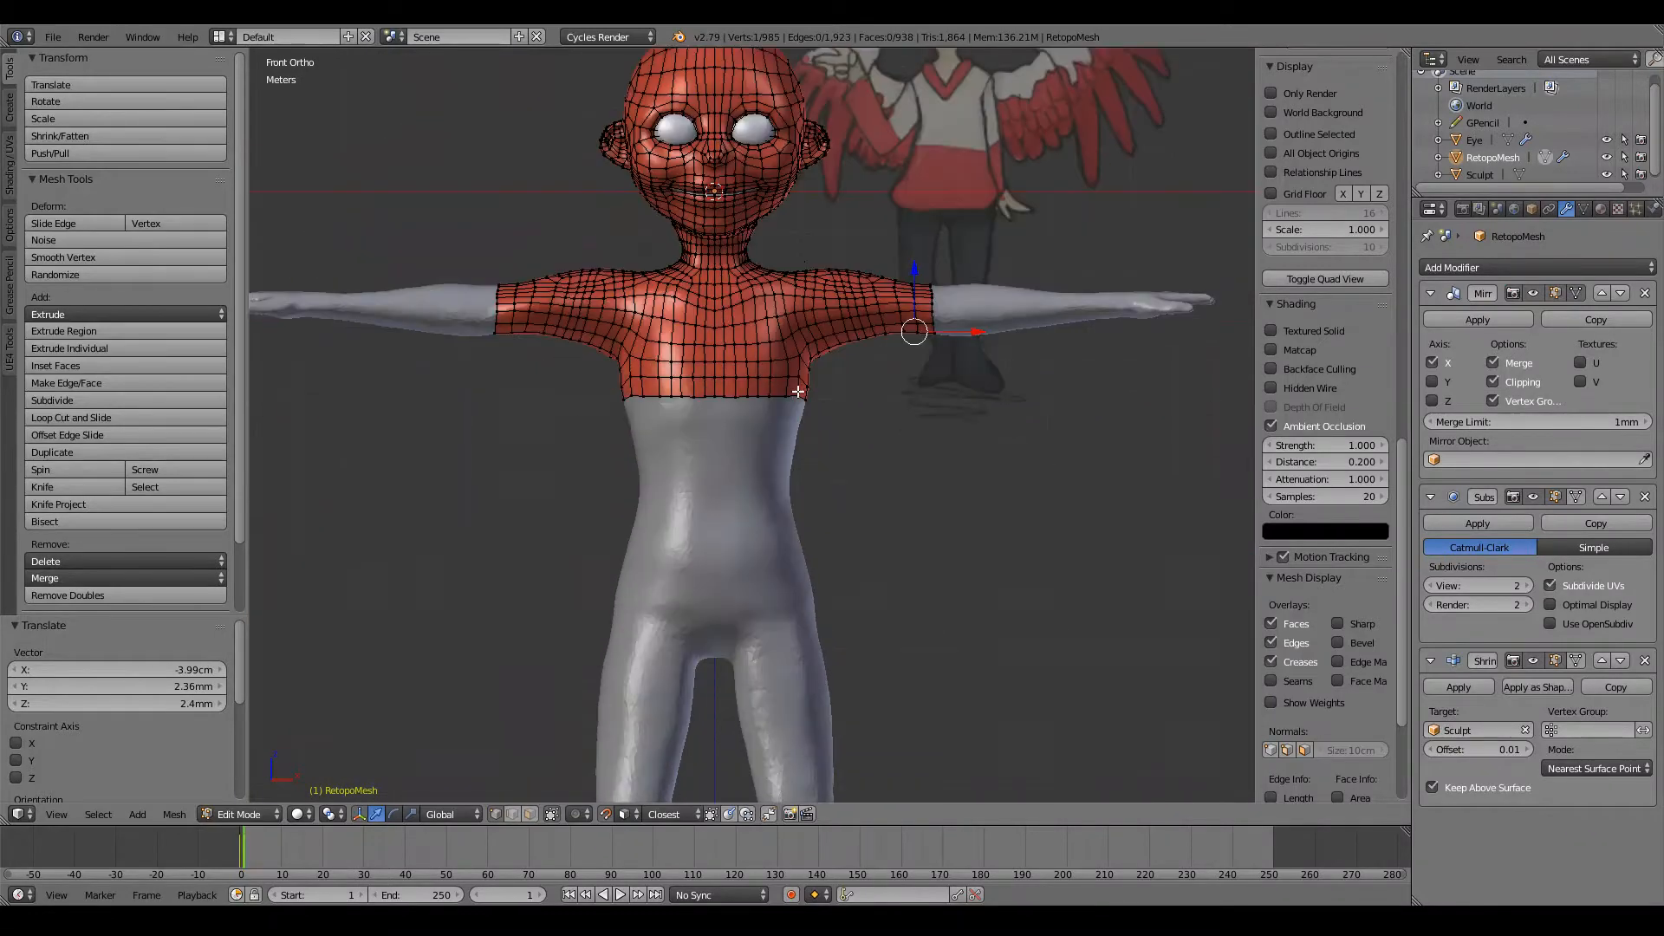
{"action": "scroll", "coordinate": [798, 391], "scroll_direction": "up", "scroll_amount": 7}
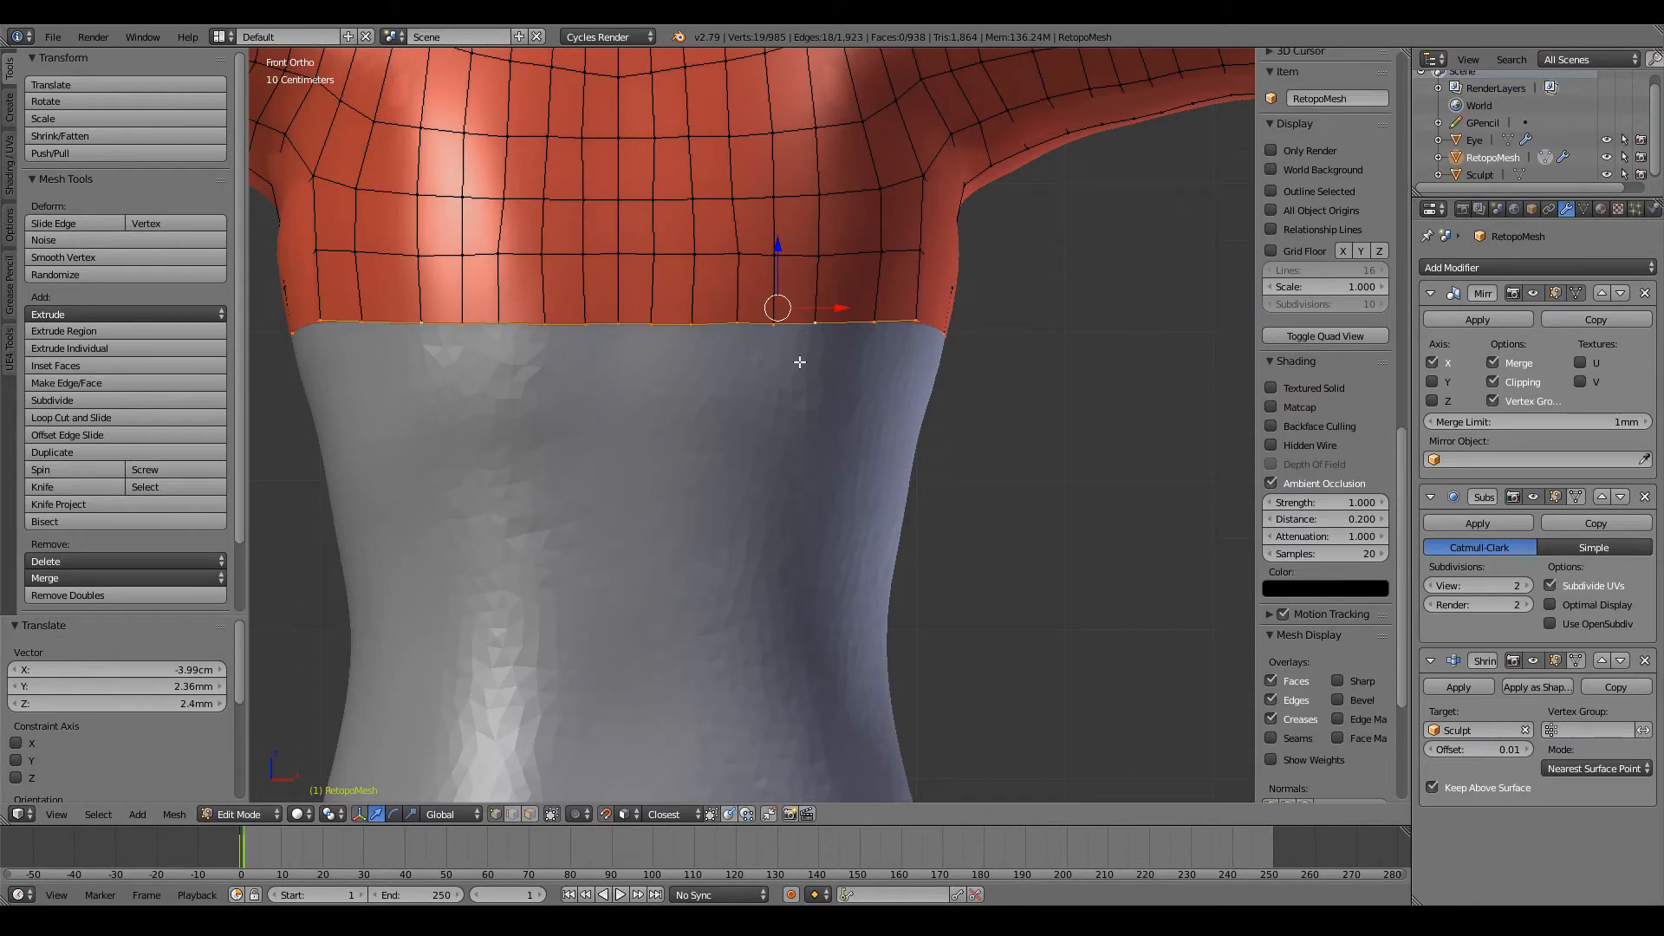
{"action": "right_click", "coordinate": [797, 363], "text": "alt"}
{"action": "key", "text": "e"}
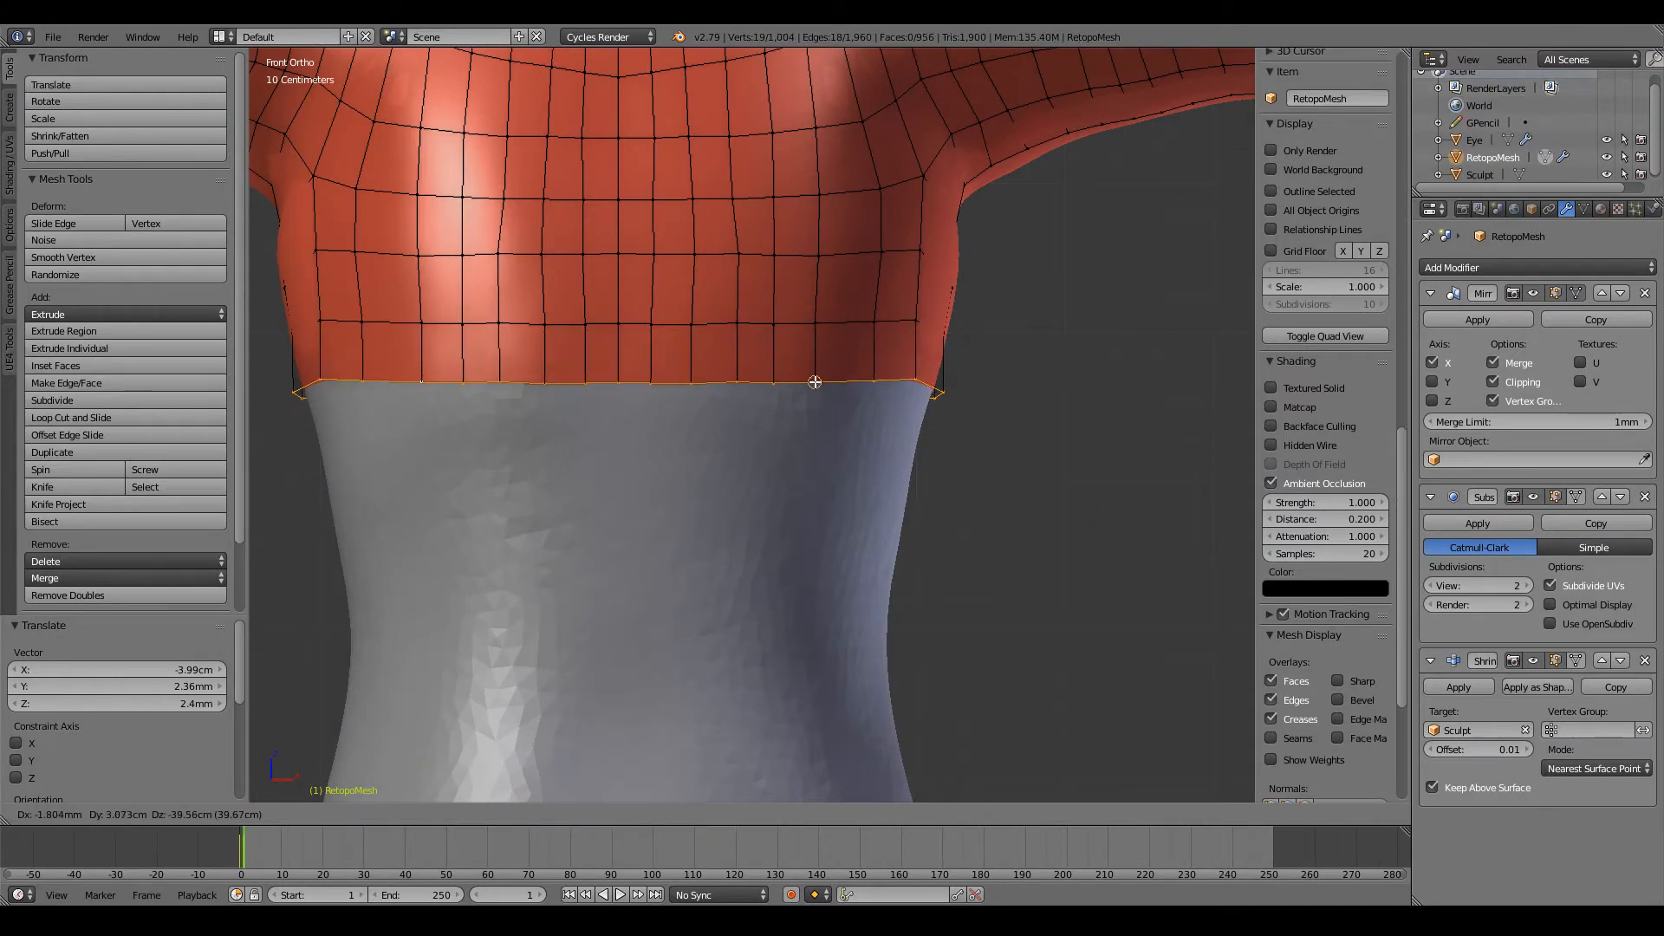
{"action": "left_click", "coordinate": [819, 381]}
Step: Reposition the vertices beside the centre line on the front of the new torso loop to keep the columns straight
{"action": "scroll", "coordinate": [777, 381], "scroll_direction": "up", "scroll_amount": 3}
{"action": "key", "text": "g"}
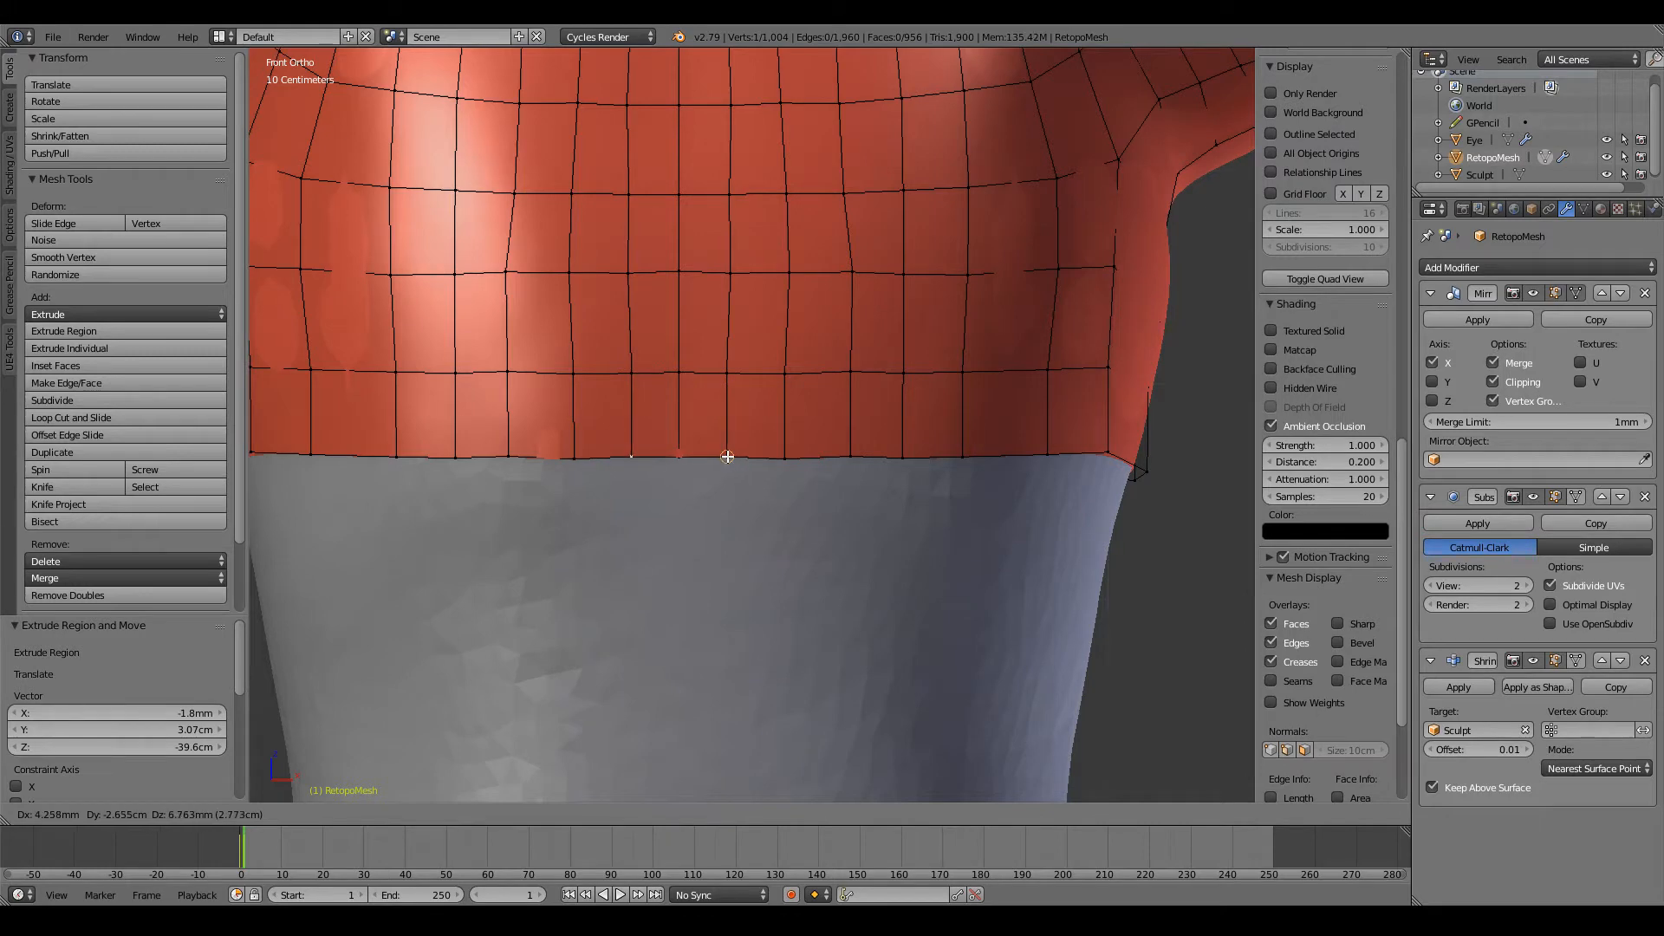
{"action": "left_click", "coordinate": [727, 457]}
{"action": "middle_click_drag", "start_coordinate": [727, 457], "coordinate": [727, 424]}
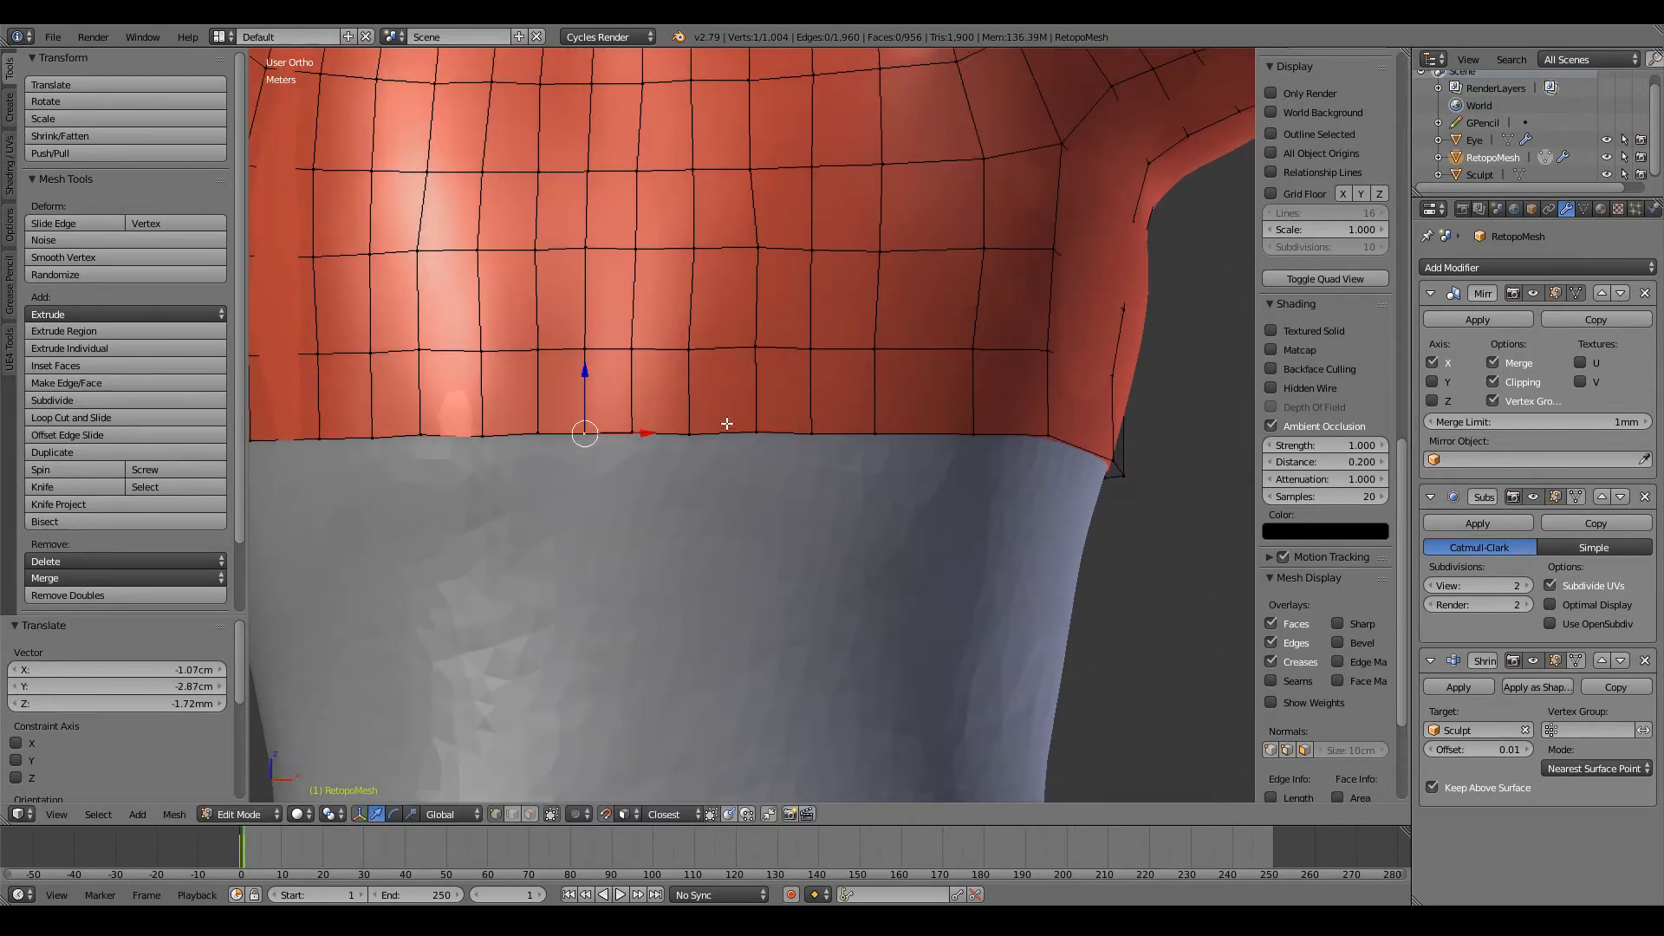
{"action": "key", "text": "g"}
{"action": "left_click", "coordinate": [747, 433]}
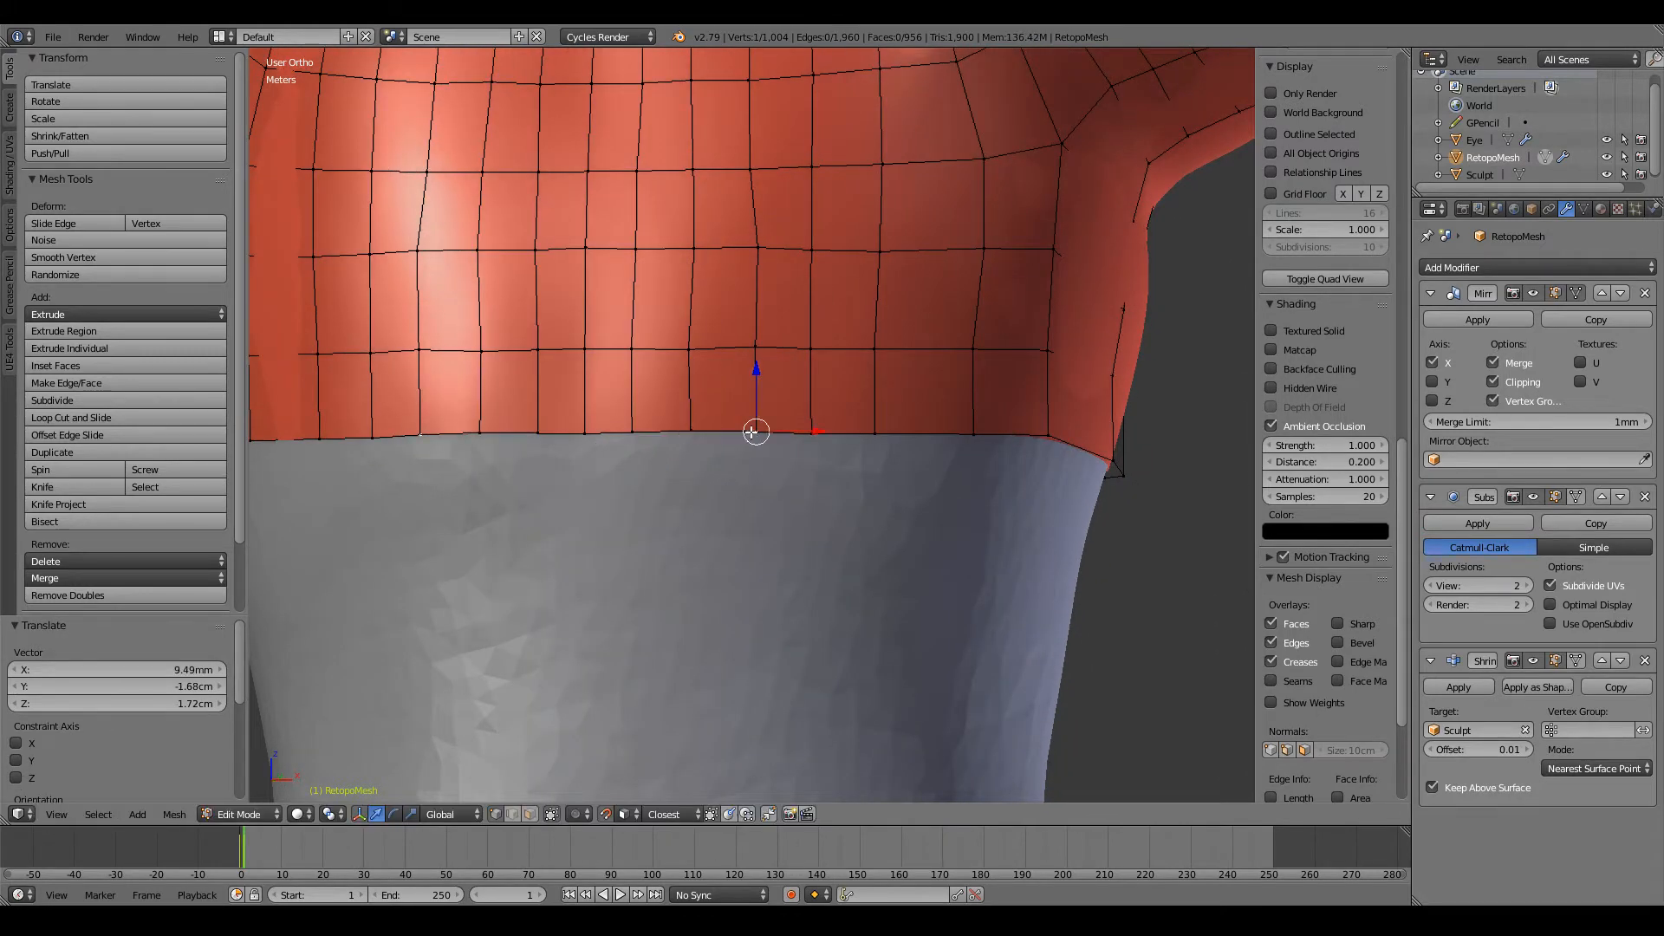
Step: Adjust the next three vertices along the front of the torso's open edge, working from the middle toward the side
{"action": "key", "text": "g"}
{"action": "left_click", "coordinate": [752, 428]}
{"action": "key", "text": "g"}
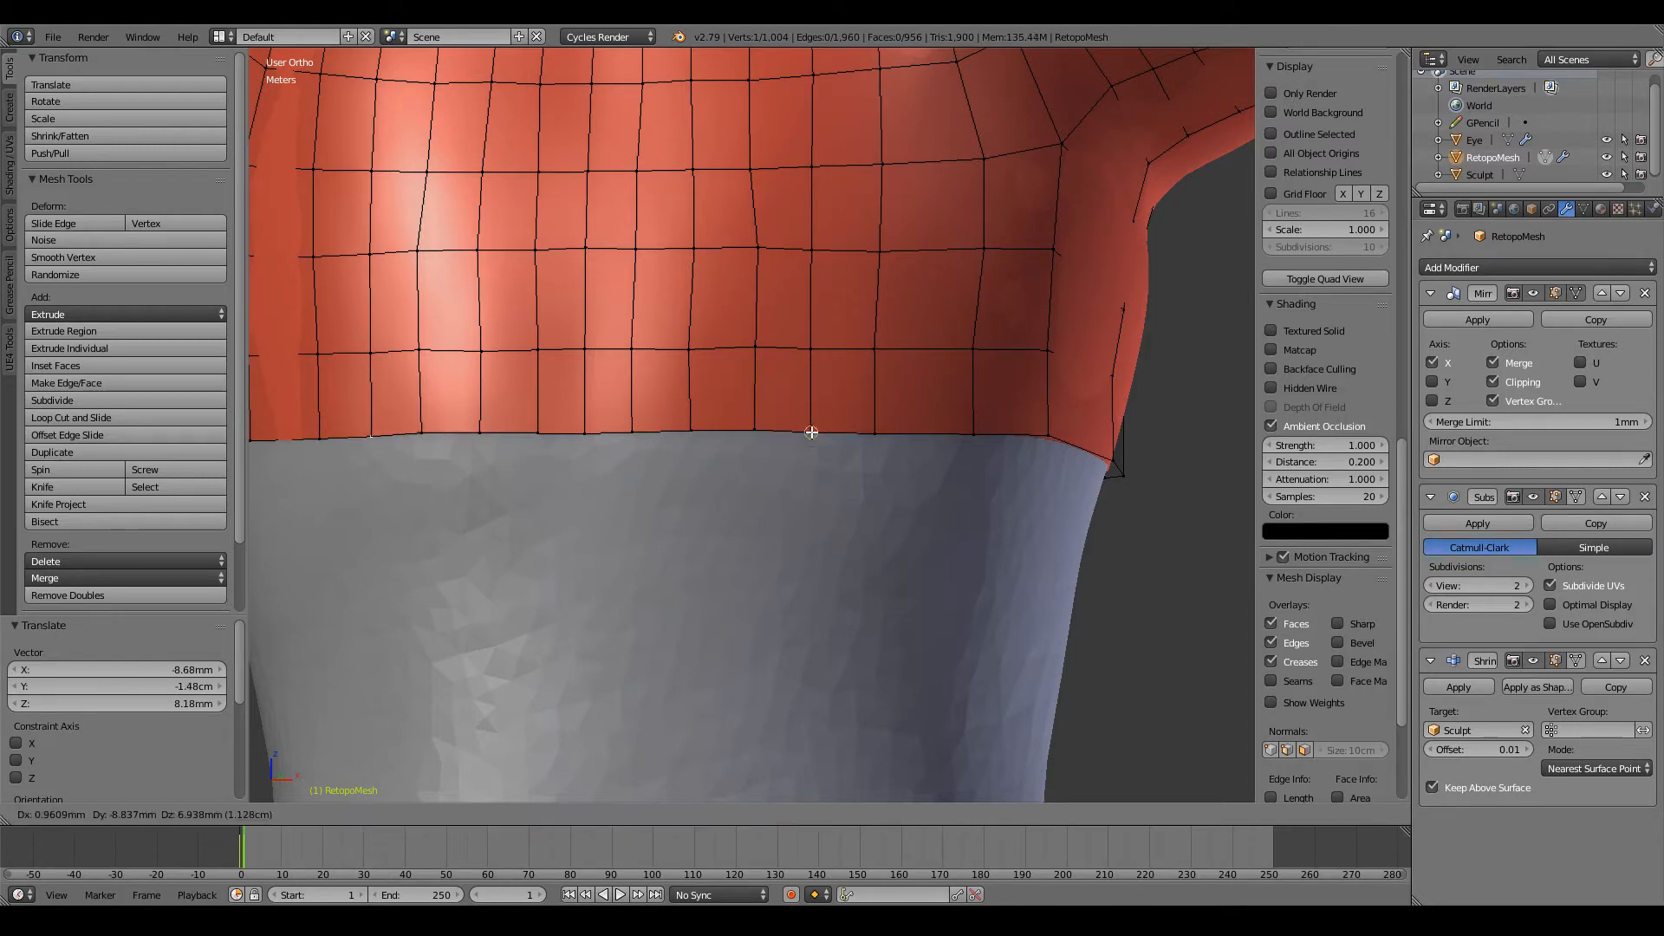
{"action": "left_click", "coordinate": [810, 430]}
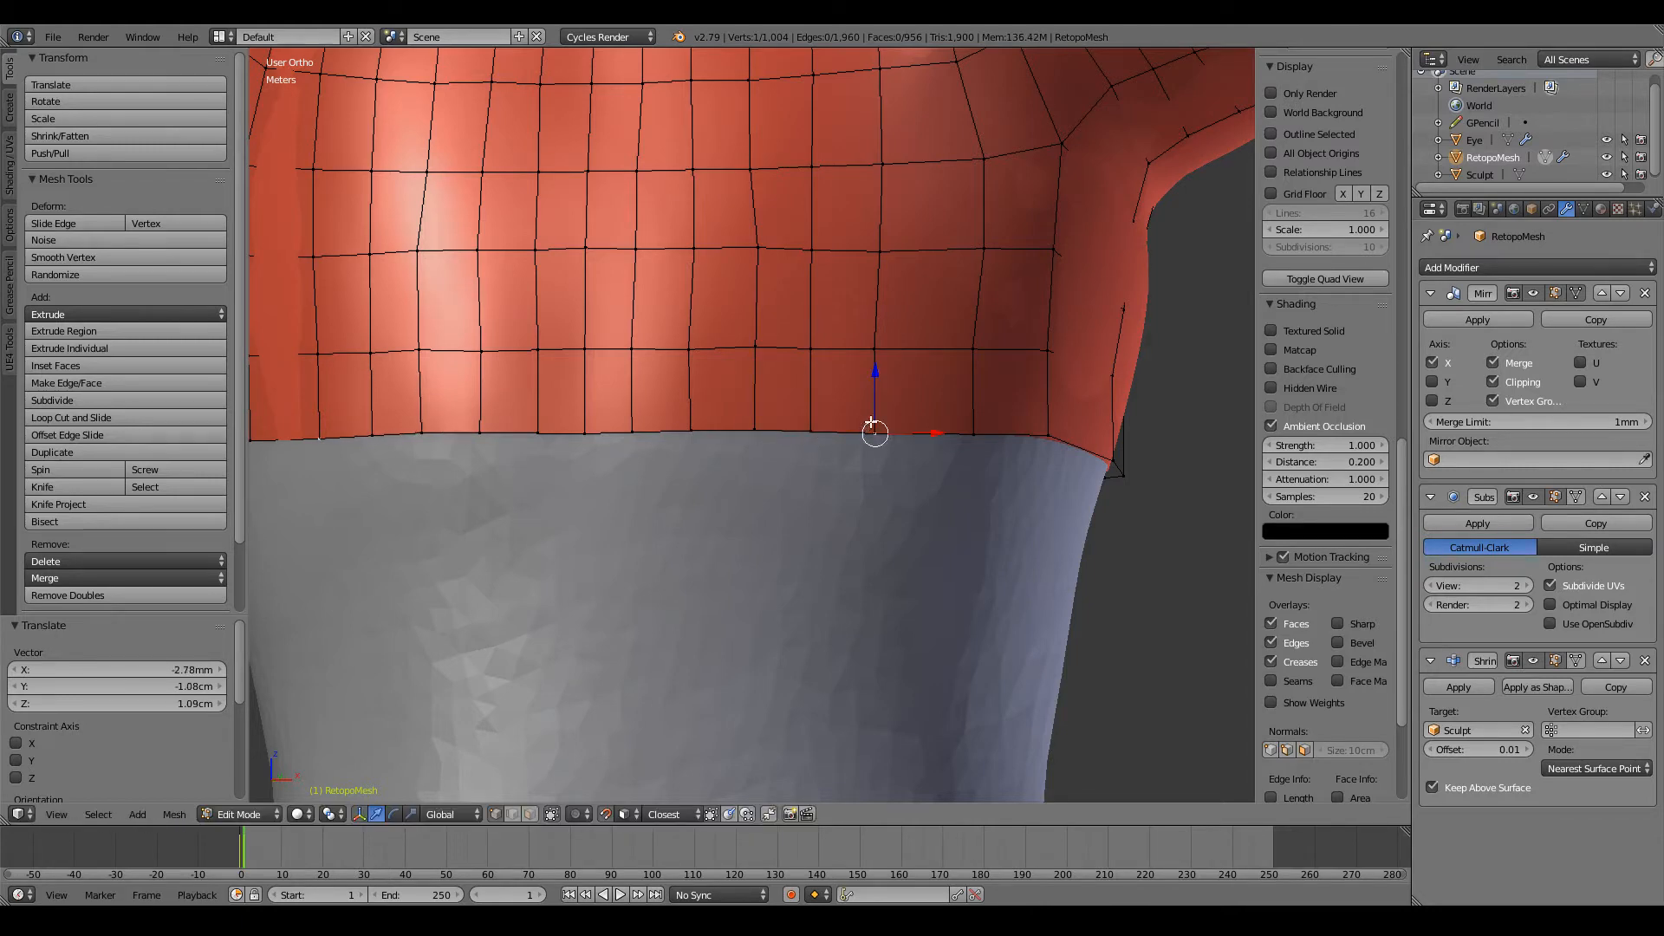
{"action": "key", "text": "g"}
{"action": "left_click", "coordinate": [874, 430]}
Step: Raise three vertices where the open edge rounds from the front to the side of the torso, leveling the loop
{"action": "middle_click_drag", "start_coordinate": [873, 431], "coordinate": [731, 443]}
{"action": "key", "text": "g"}
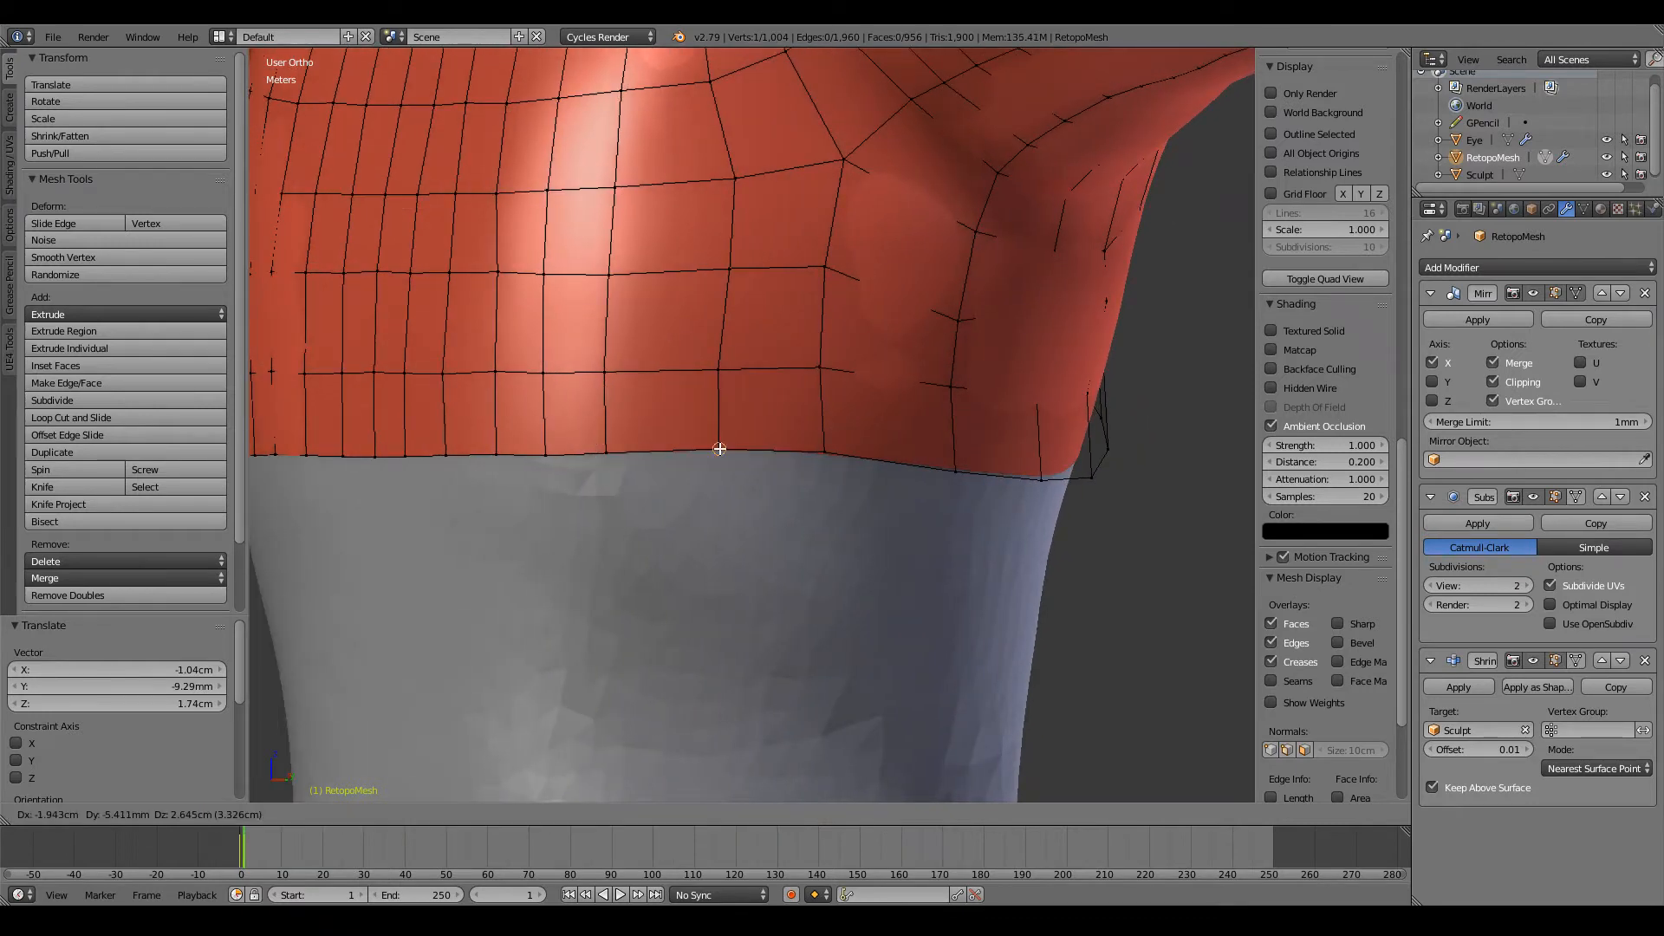
{"action": "left_click", "coordinate": [717, 452]}
{"action": "middle_click_drag", "start_coordinate": [808, 454], "coordinate": [758, 444]}
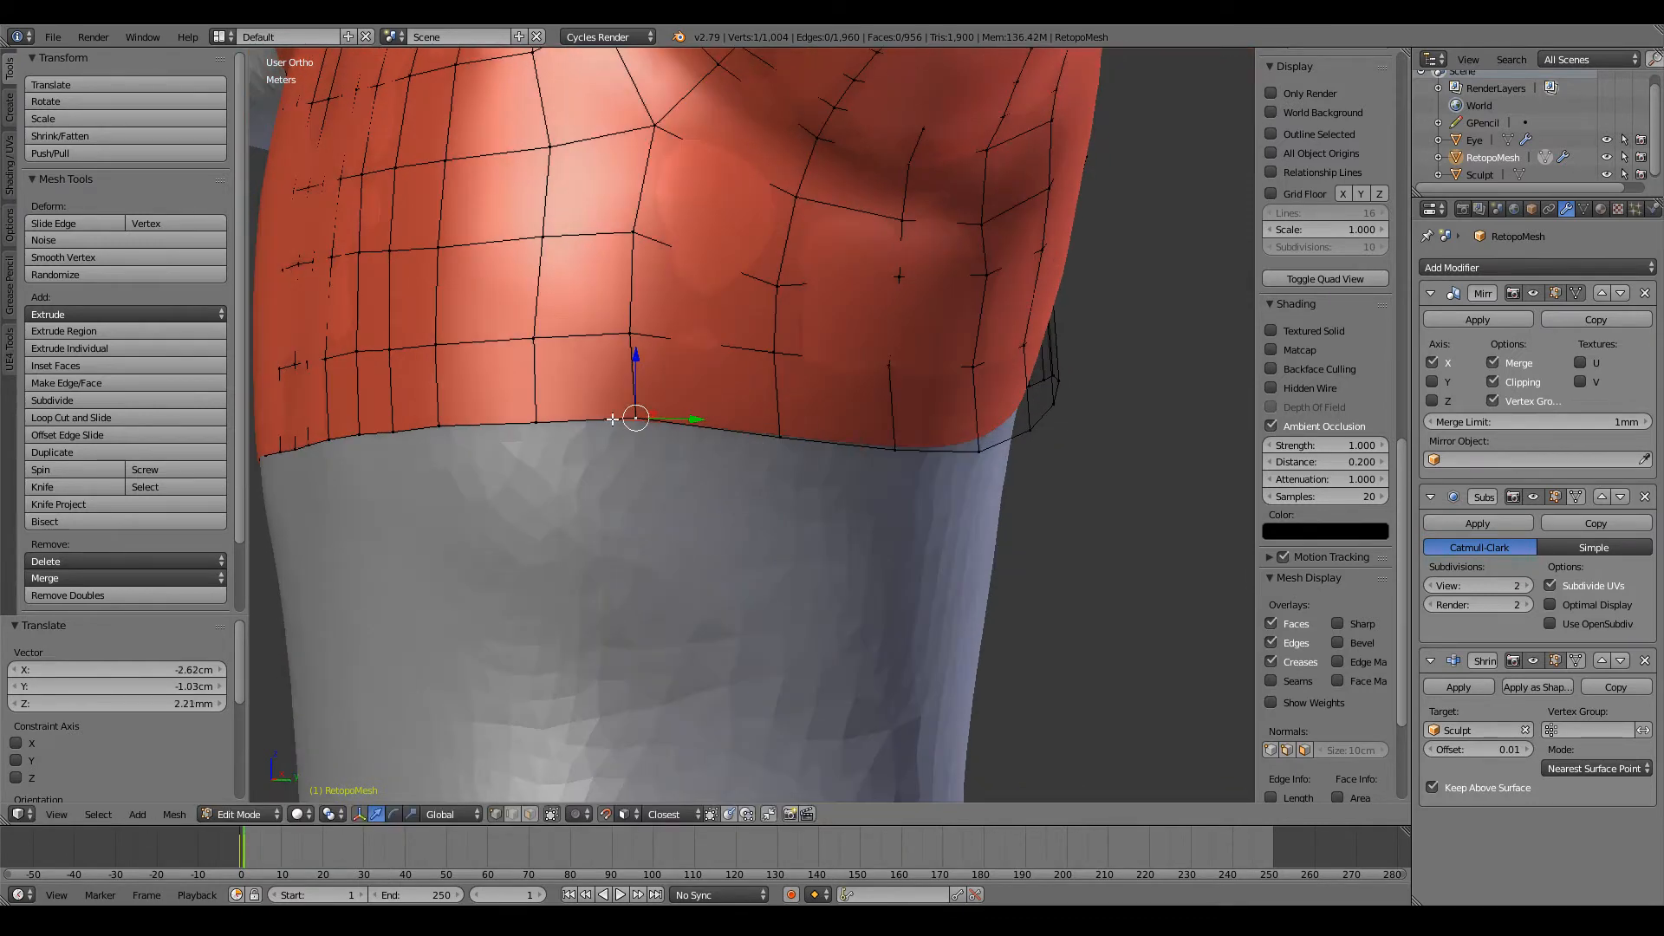
{"action": "key", "text": "g"}
{"action": "left_click", "coordinate": [817, 434]}
{"action": "middle_click_drag", "start_coordinate": [782, 435], "coordinate": [653, 449]}
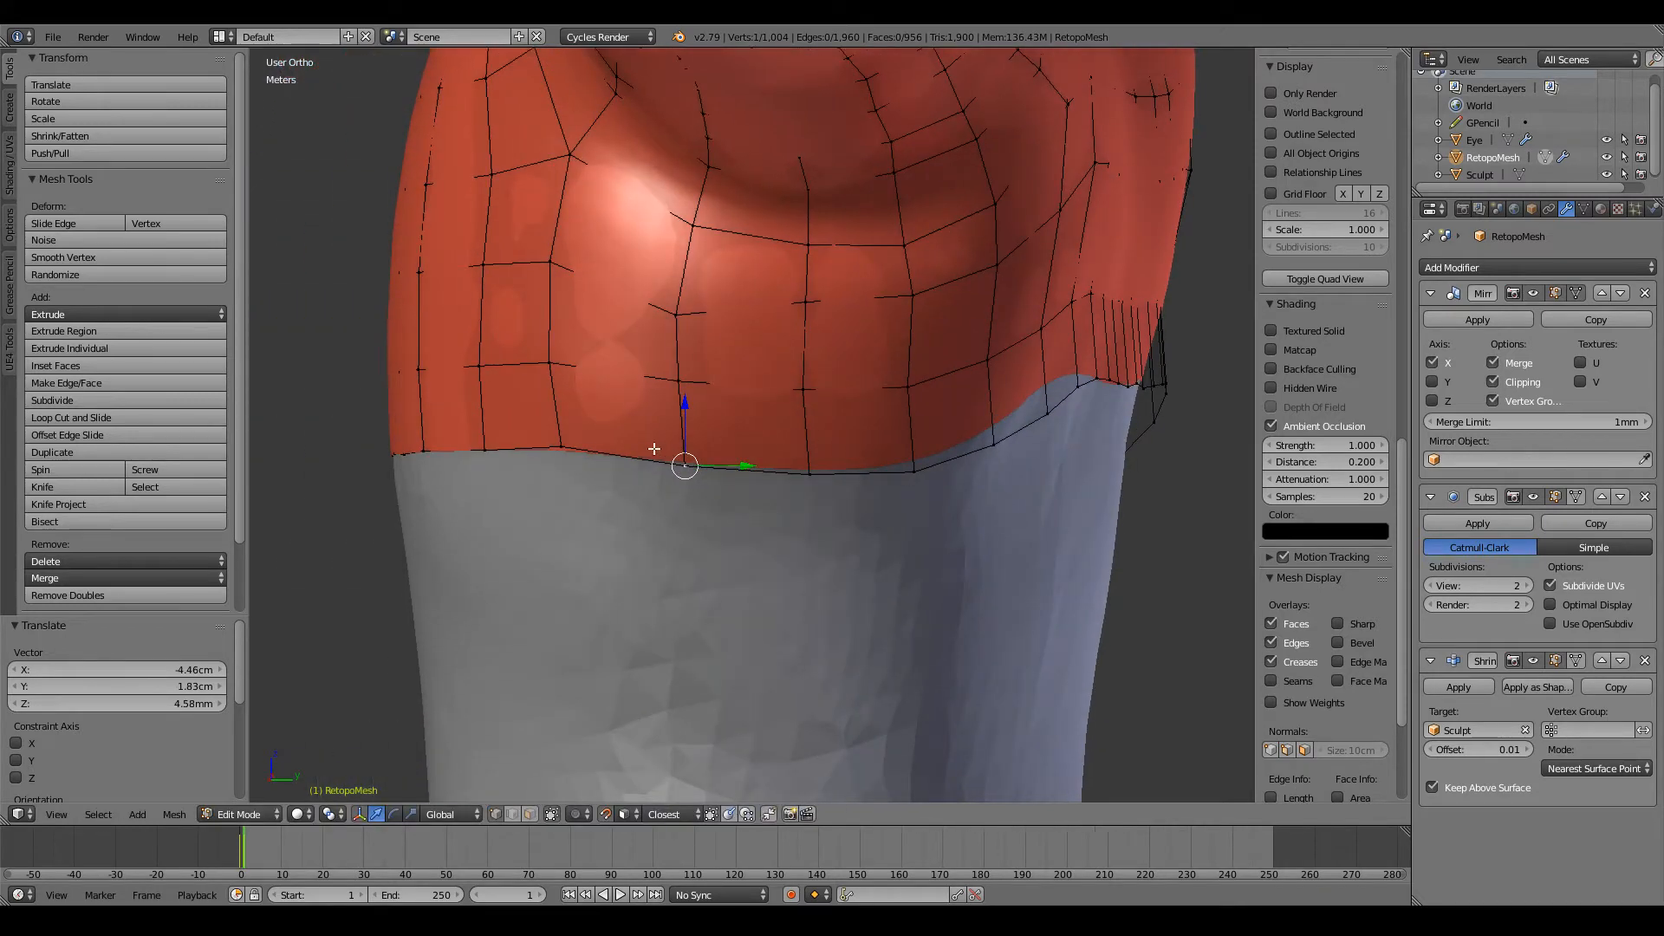
{"action": "key", "text": "g"}
{"action": "left_click", "coordinate": [681, 450]}
Step: Level the open edge below the armpit by moving three more vertices along the side of the torso
{"action": "right_click", "coordinate": [824, 474]}
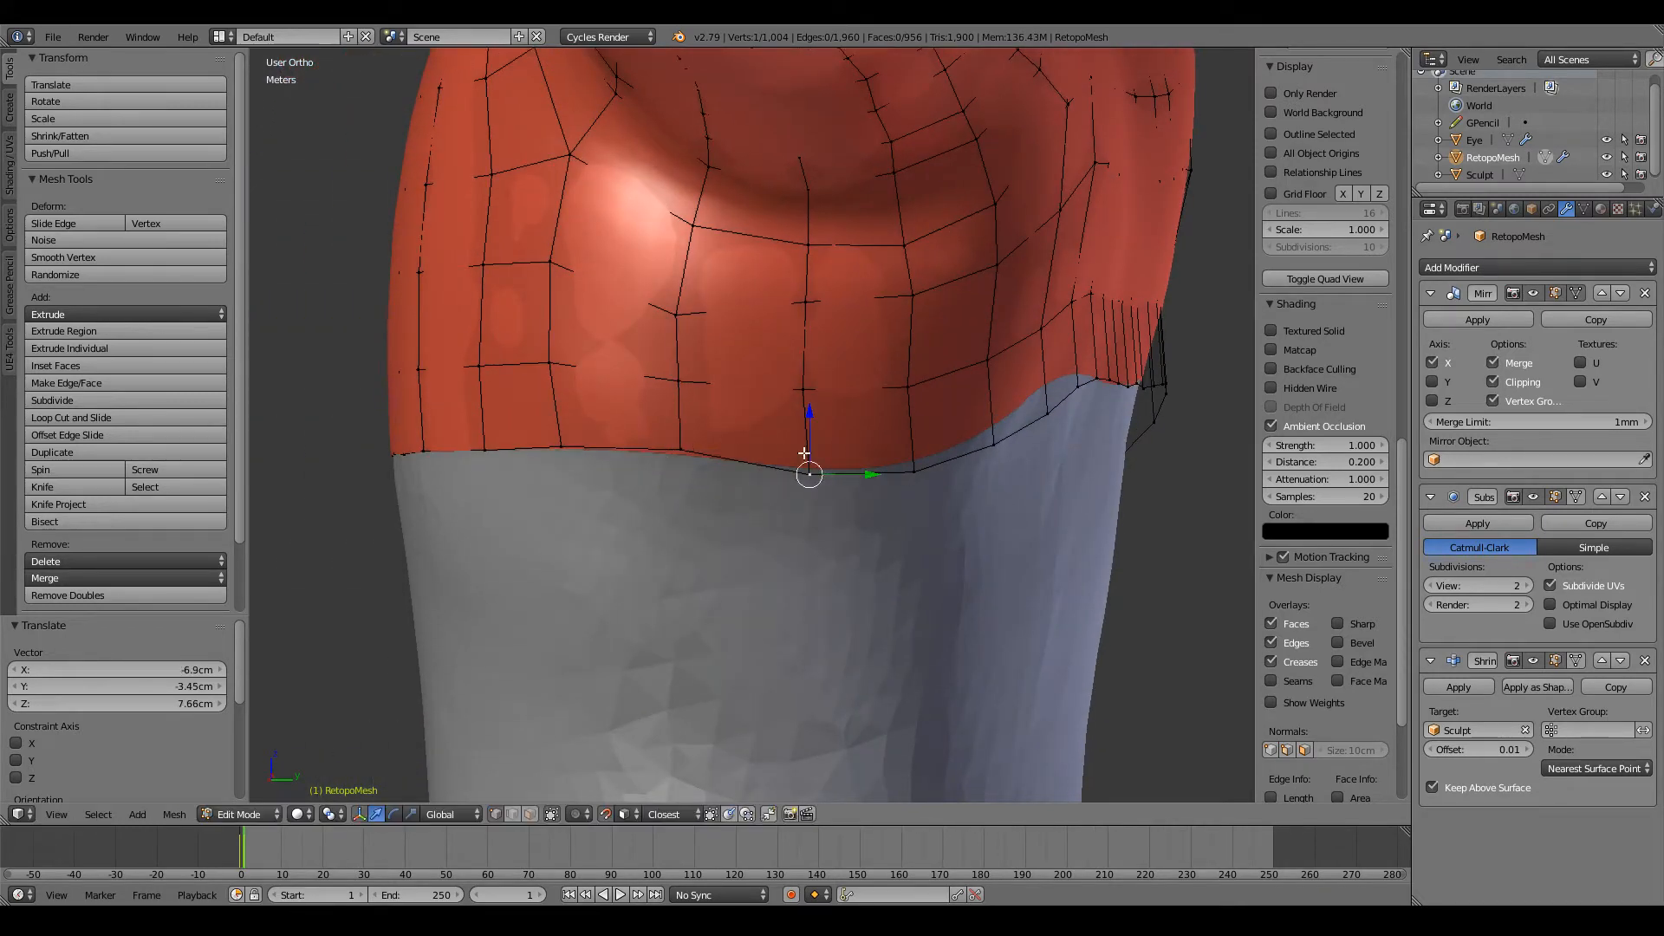
{"action": "key", "text": "g"}
{"action": "left_click", "coordinate": [803, 454]}
{"action": "key", "text": "g"}
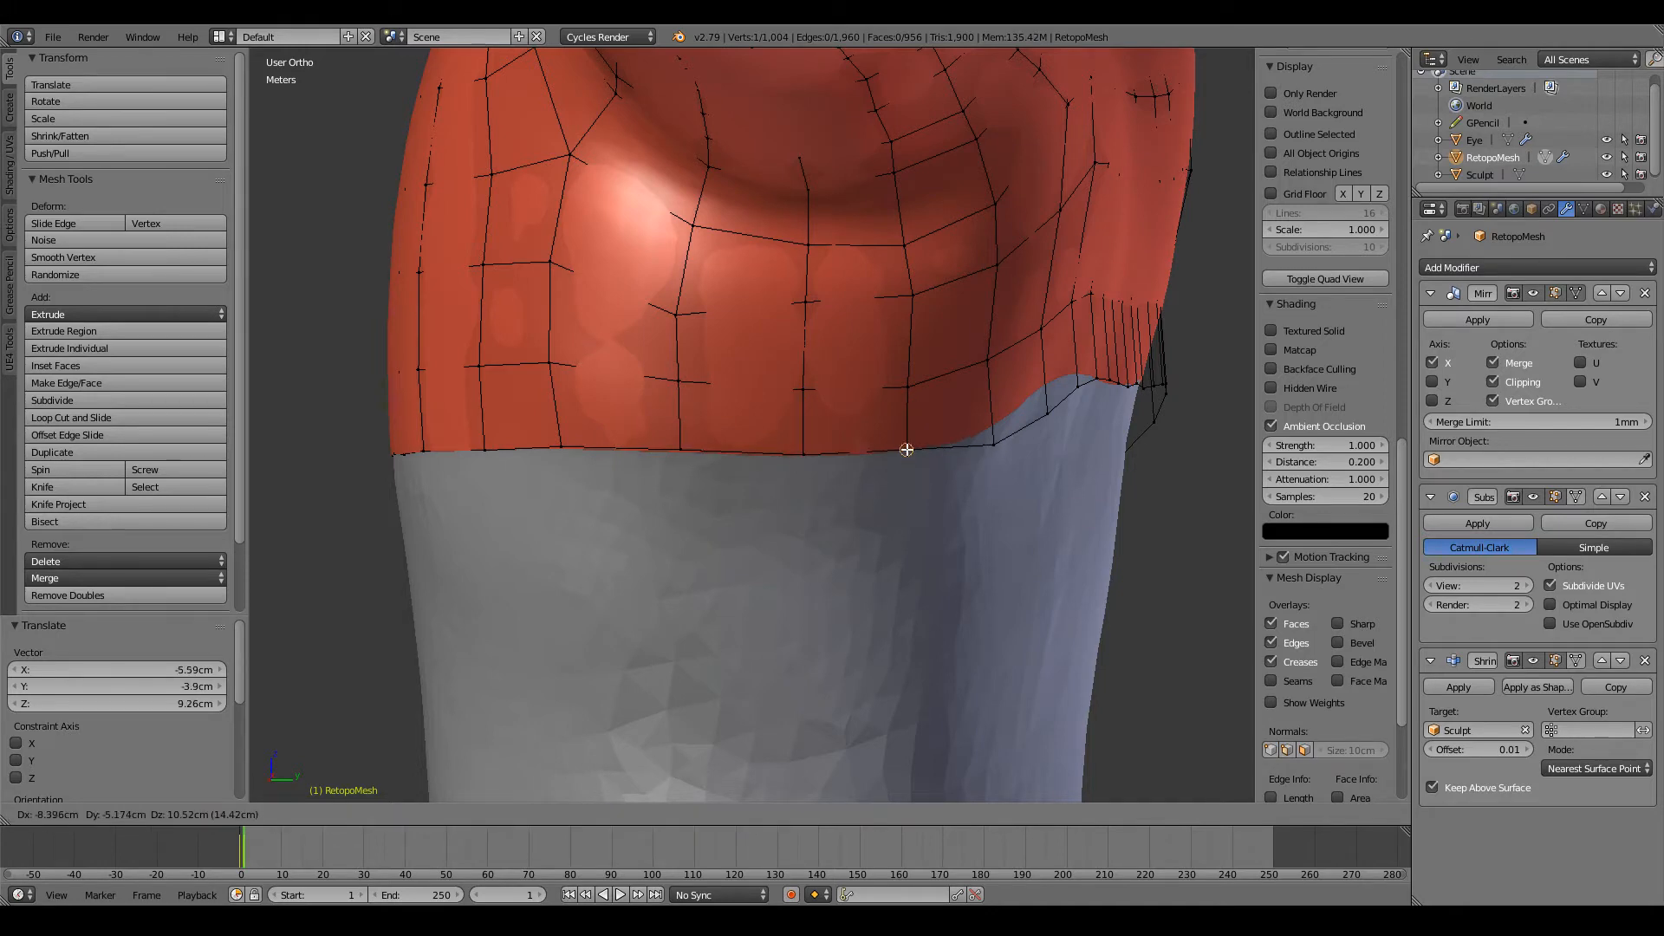
{"action": "left_click", "coordinate": [906, 450]}
{"action": "middle_click_drag", "start_coordinate": [907, 450], "coordinate": [824, 442]}
{"action": "right_click", "coordinate": [713, 431]}
{"action": "key", "text": "g"}
{"action": "left_click", "coordinate": [714, 431]}
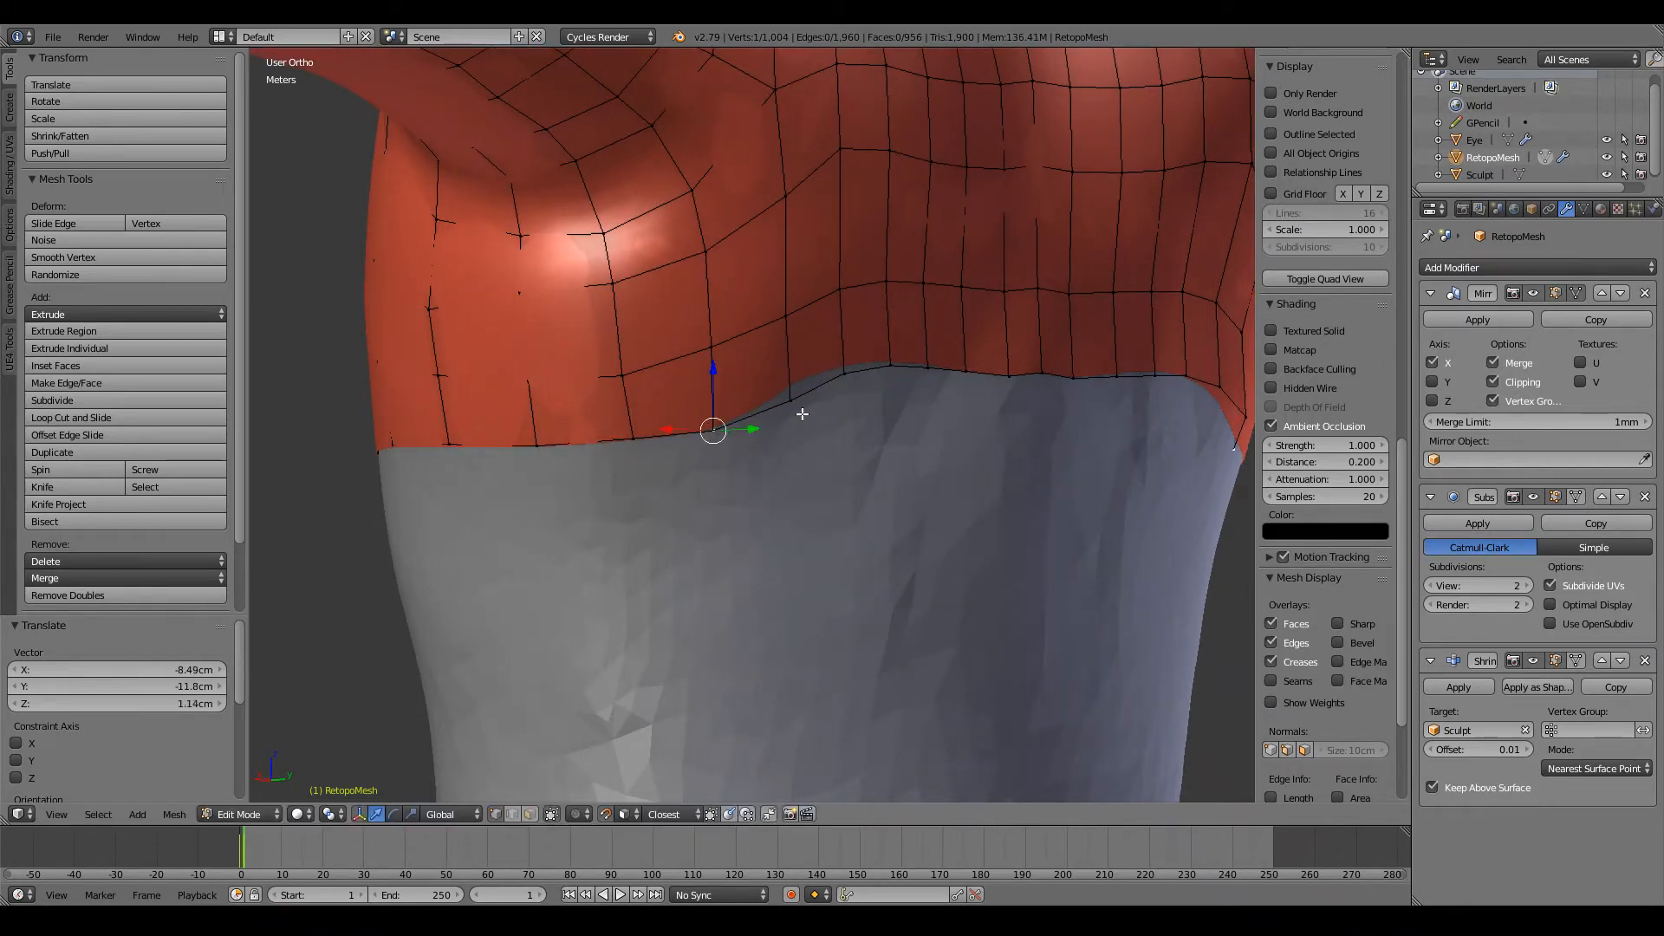
Step: Lower the next vertices where the open edge rounds onto the back, continuing the side's line toward the spine
{"action": "right_click", "coordinate": [790, 401]}
{"action": "key", "text": "g"}
{"action": "left_click", "coordinate": [795, 418]}
{"action": "right_click", "coordinate": [845, 375]}
{"action": "key", "text": "g"}
{"action": "left_click", "coordinate": [845, 394]}
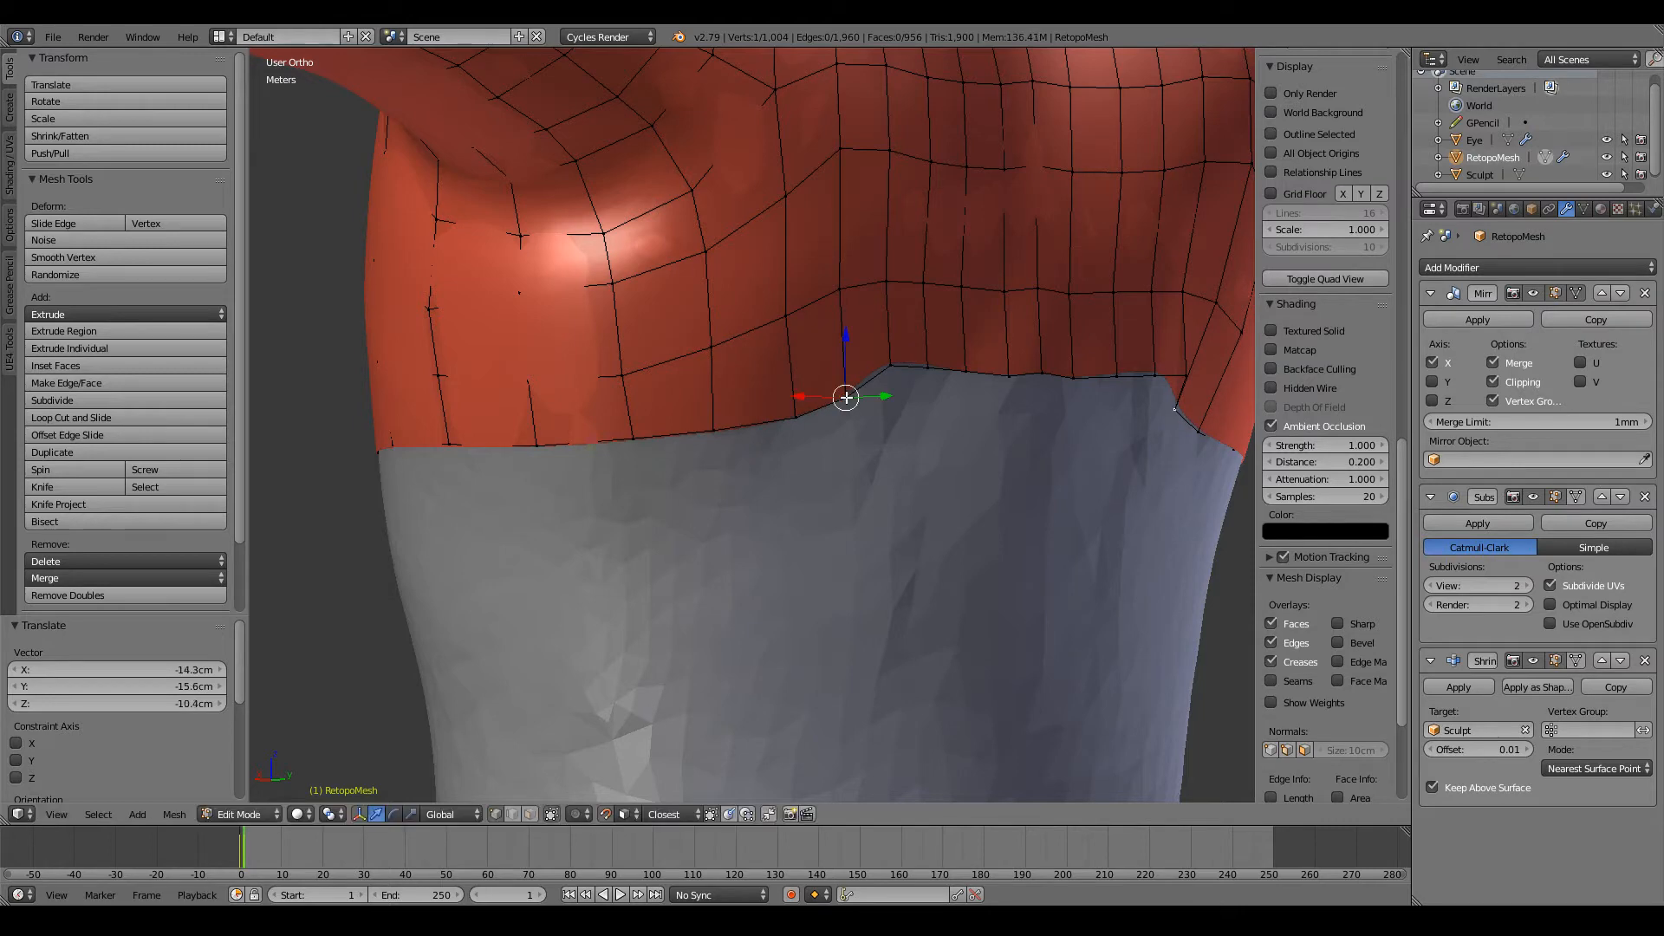
{"action": "middle_click_drag", "start_coordinate": [847, 398], "coordinate": [612, 378]}
{"action": "key", "text": "g"}
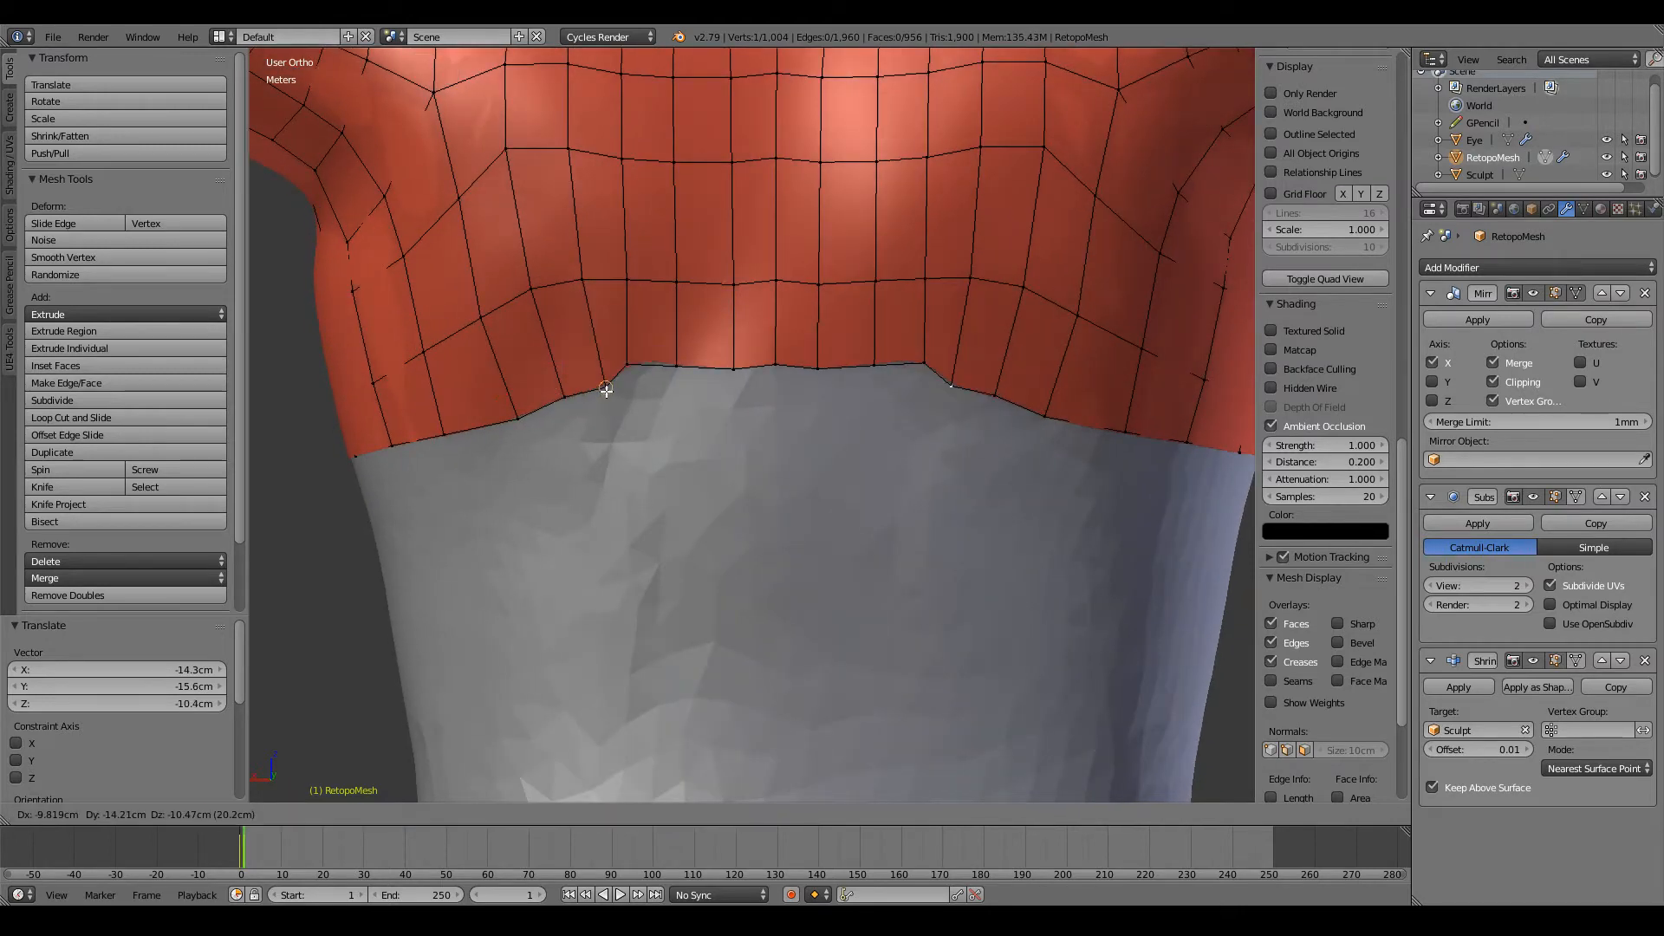
{"action": "left_click", "coordinate": [589, 394]}
Step: Space out four vertices on the outer part of the back's open edge into a smooth, gently rising curve
{"action": "right_click", "coordinate": [520, 416]}
{"action": "key", "text": "g"}
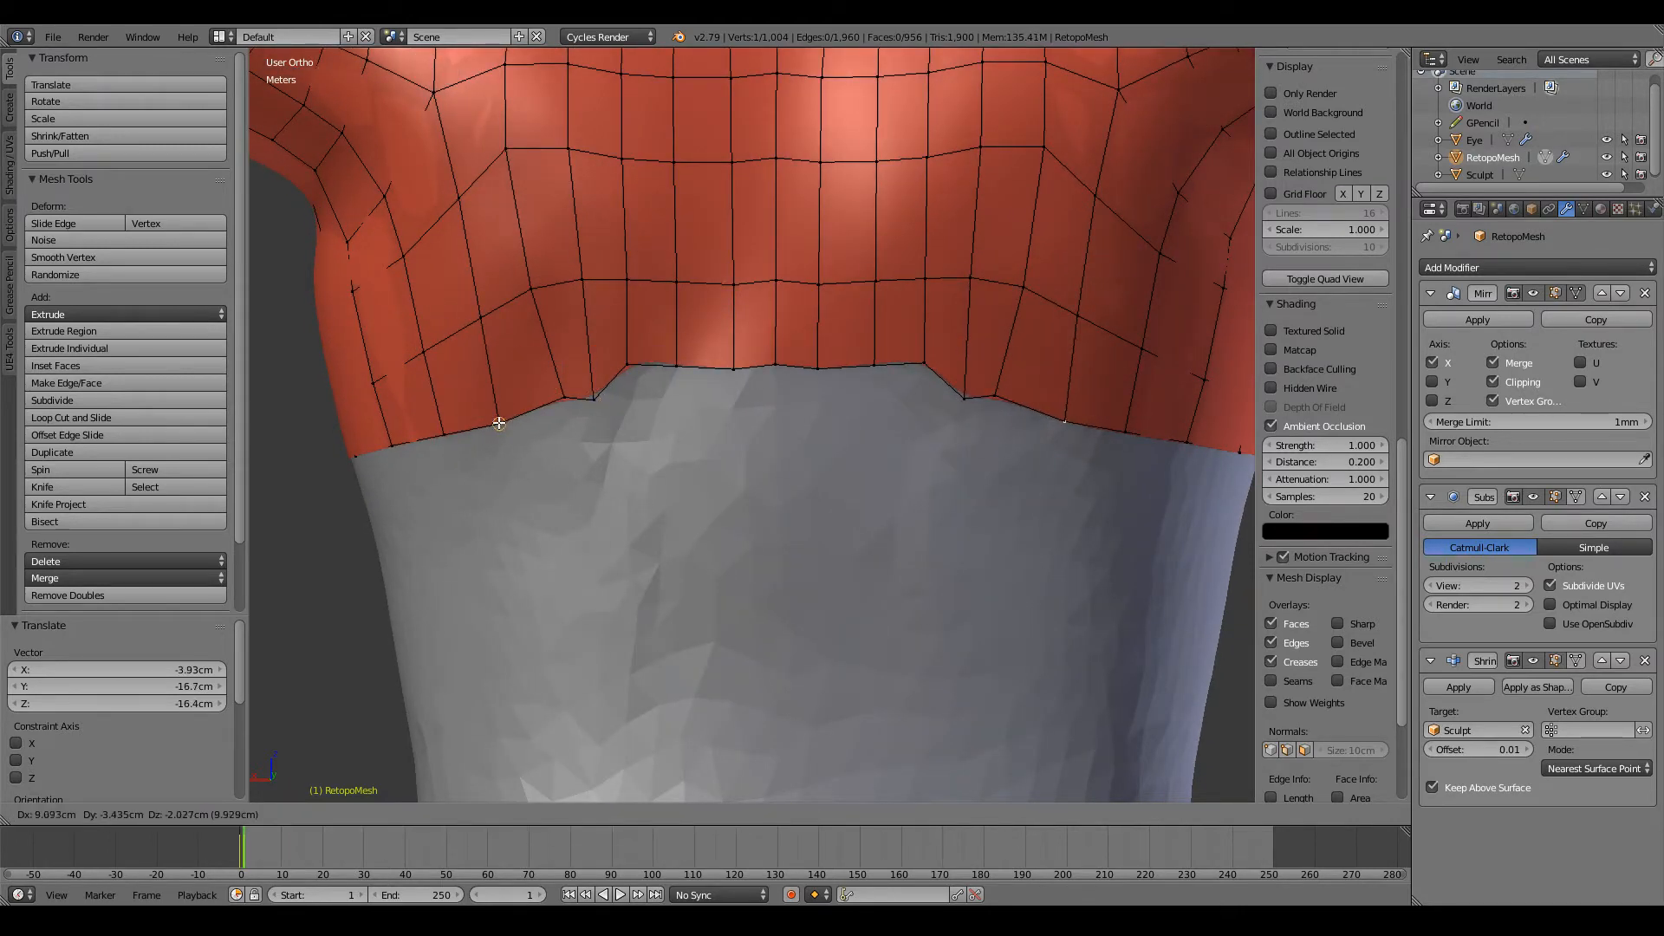
{"action": "left_click", "coordinate": [496, 424]}
{"action": "right_click", "coordinate": [544, 404]}
{"action": "key", "text": "g"}
{"action": "left_click", "coordinate": [540, 412]}
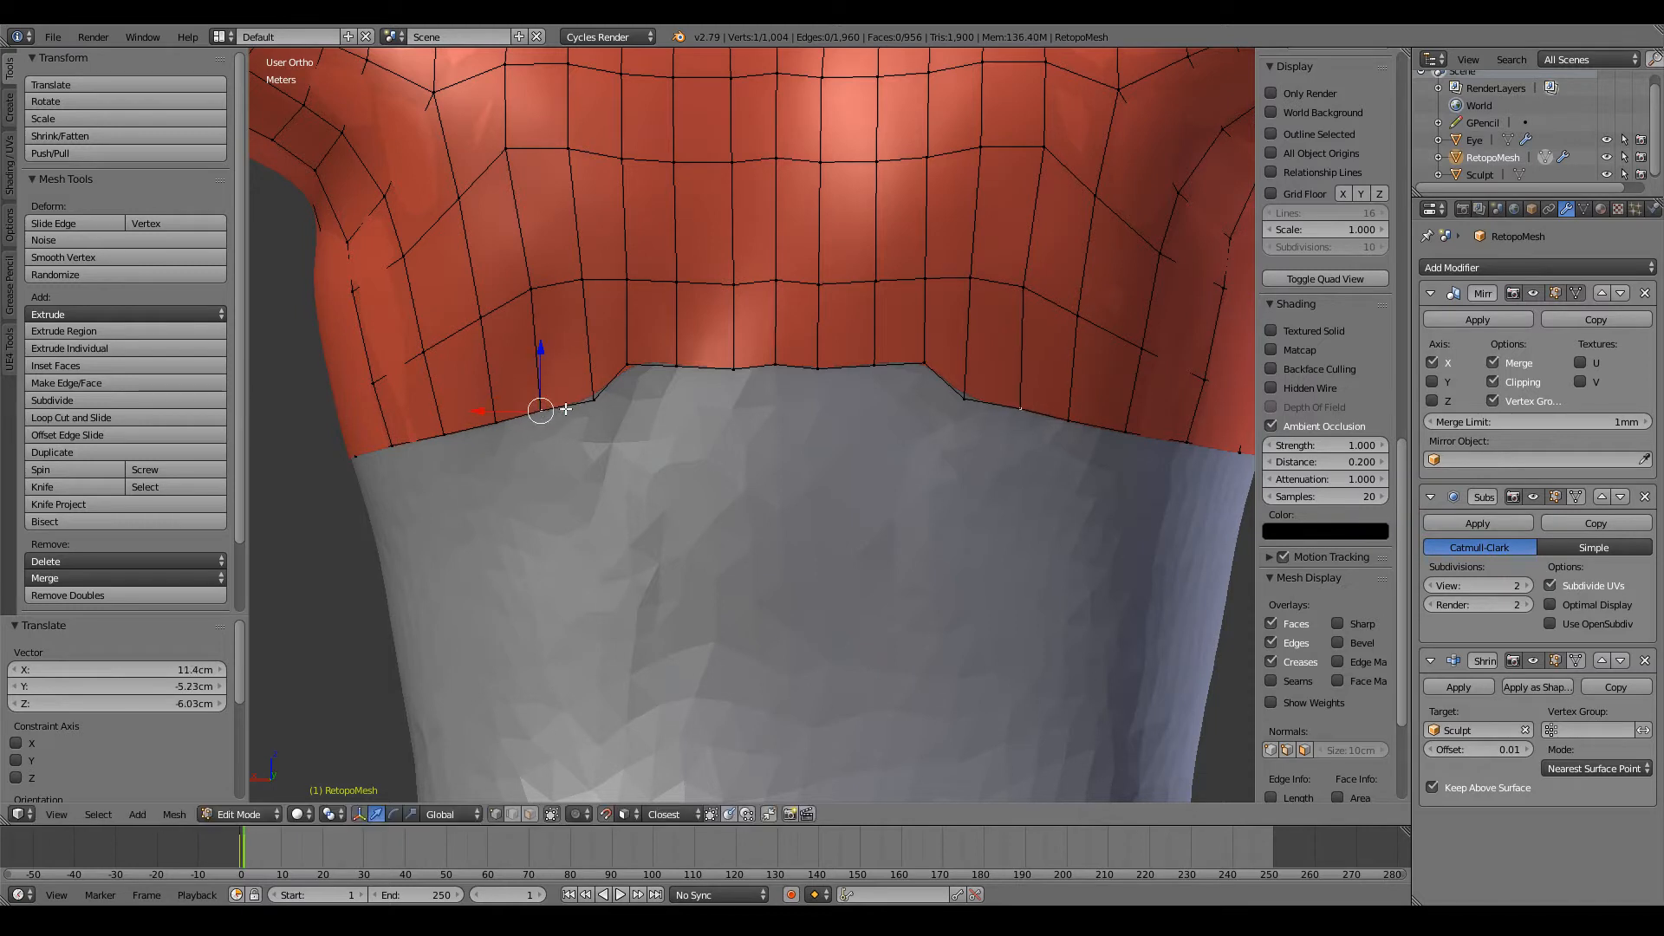
{"action": "key", "text": "g"}
{"action": "left_click", "coordinate": [627, 396]}
{"action": "right_click", "coordinate": [592, 398]}
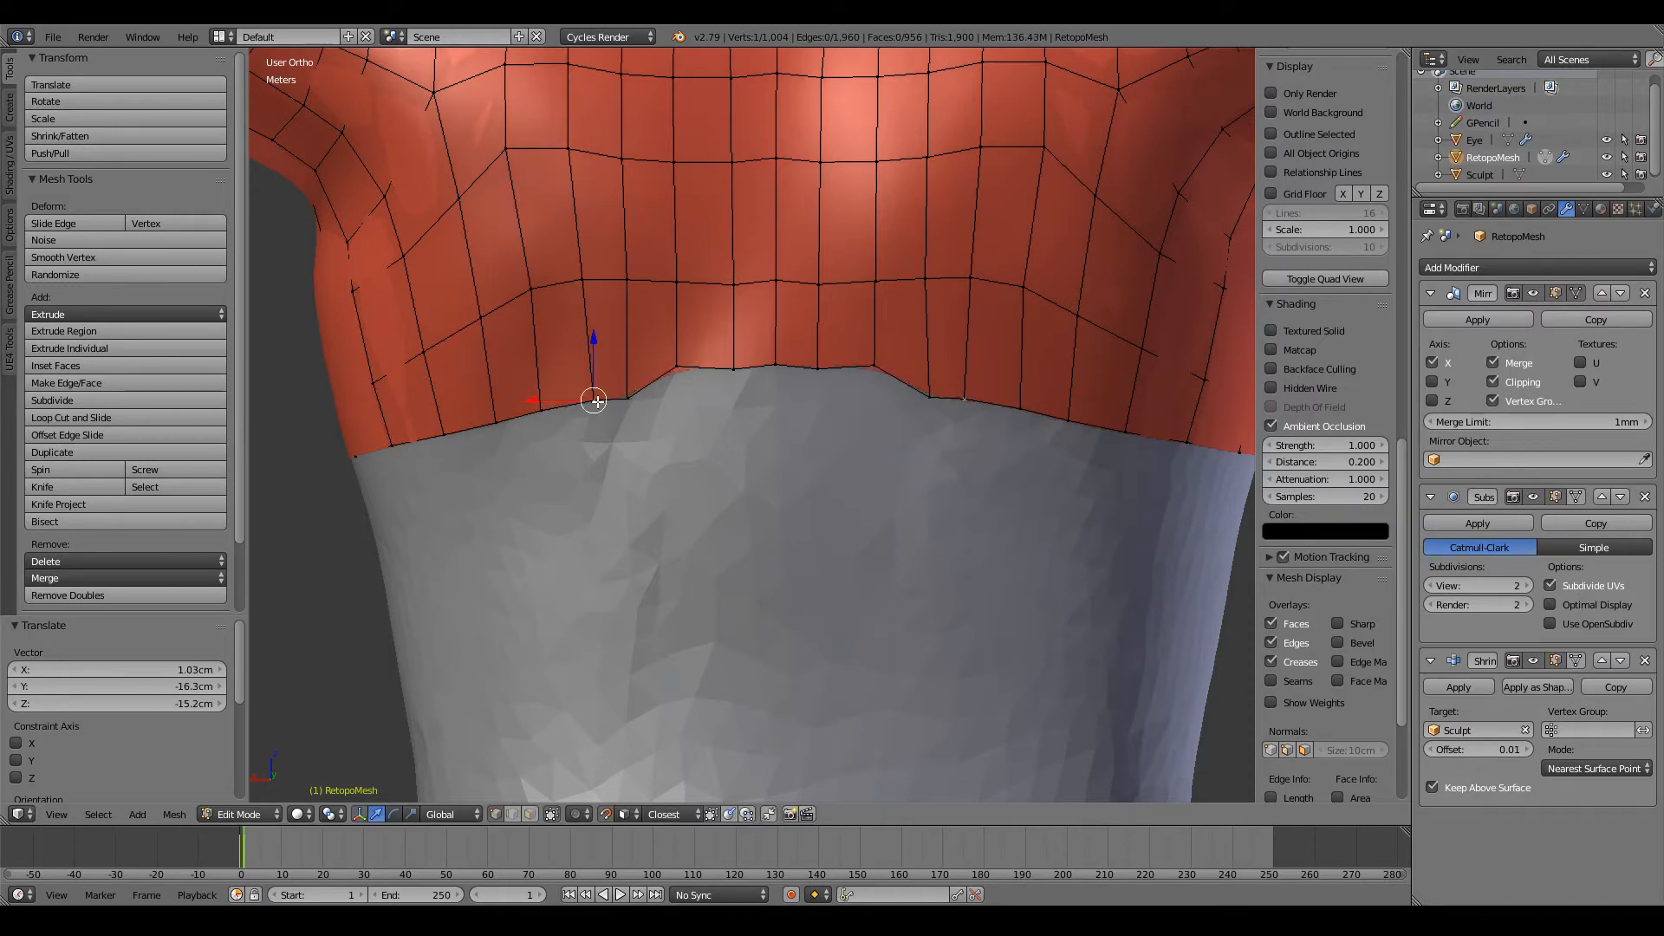
{"action": "key", "text": "g"}
{"action": "left_click", "coordinate": [584, 400]}
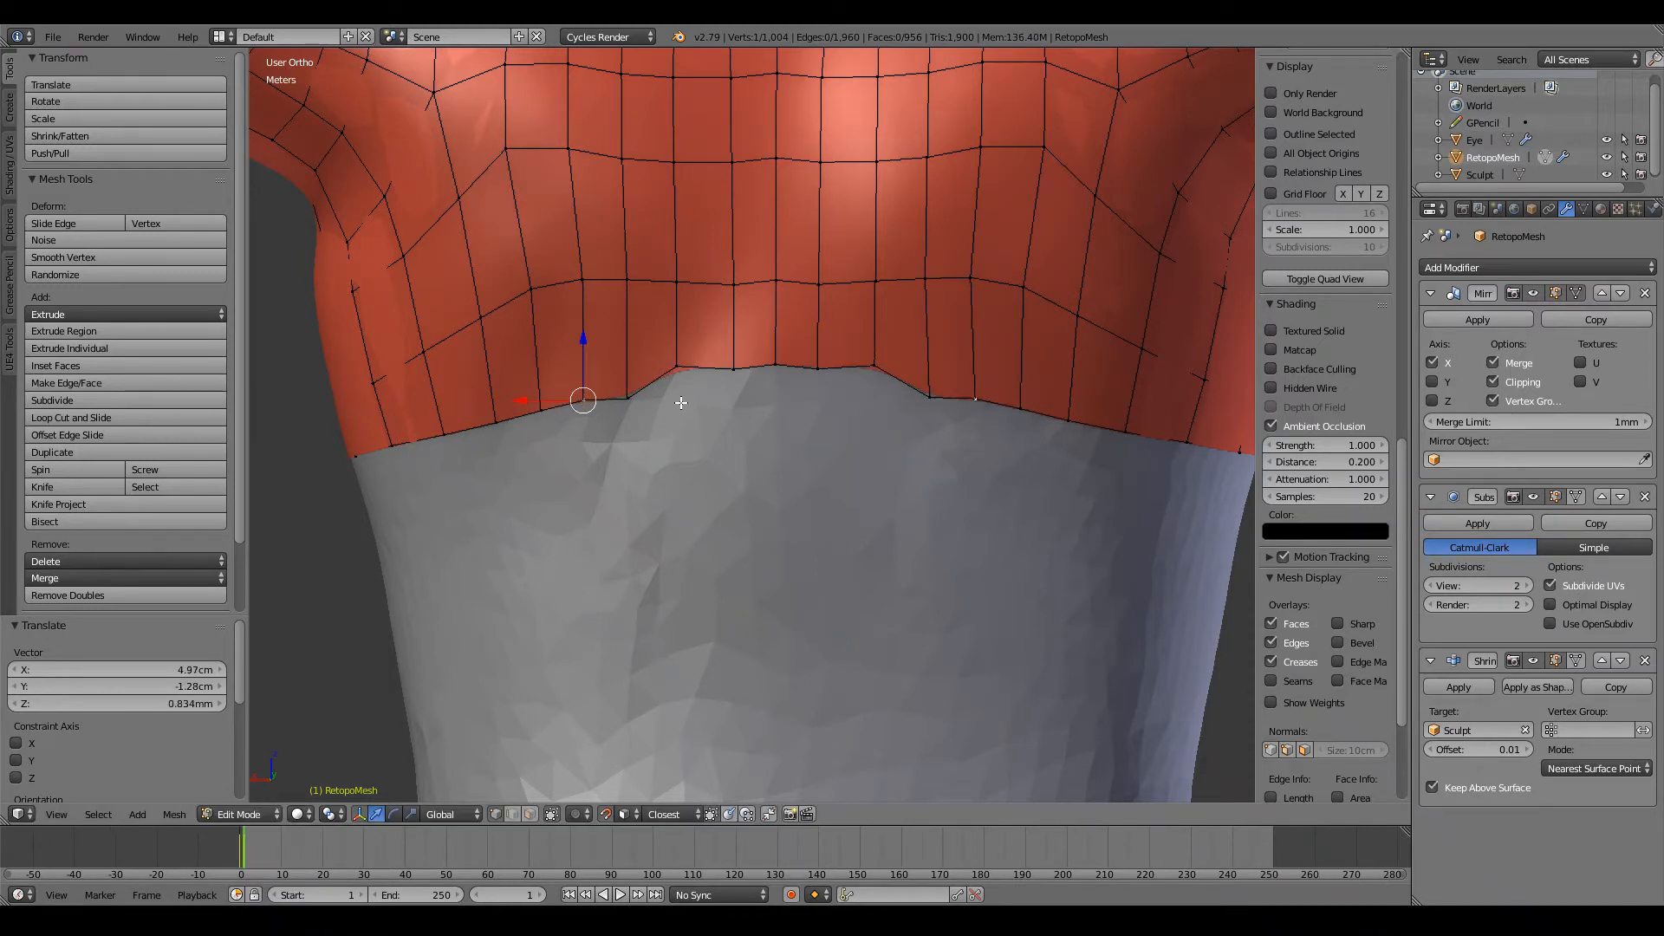
Step: Lower the last three open-edge vertices up to the spine and shift one vertex beside the spine on the loop above
{"action": "key", "text": "g"}
{"action": "left_click", "coordinate": [681, 396]}
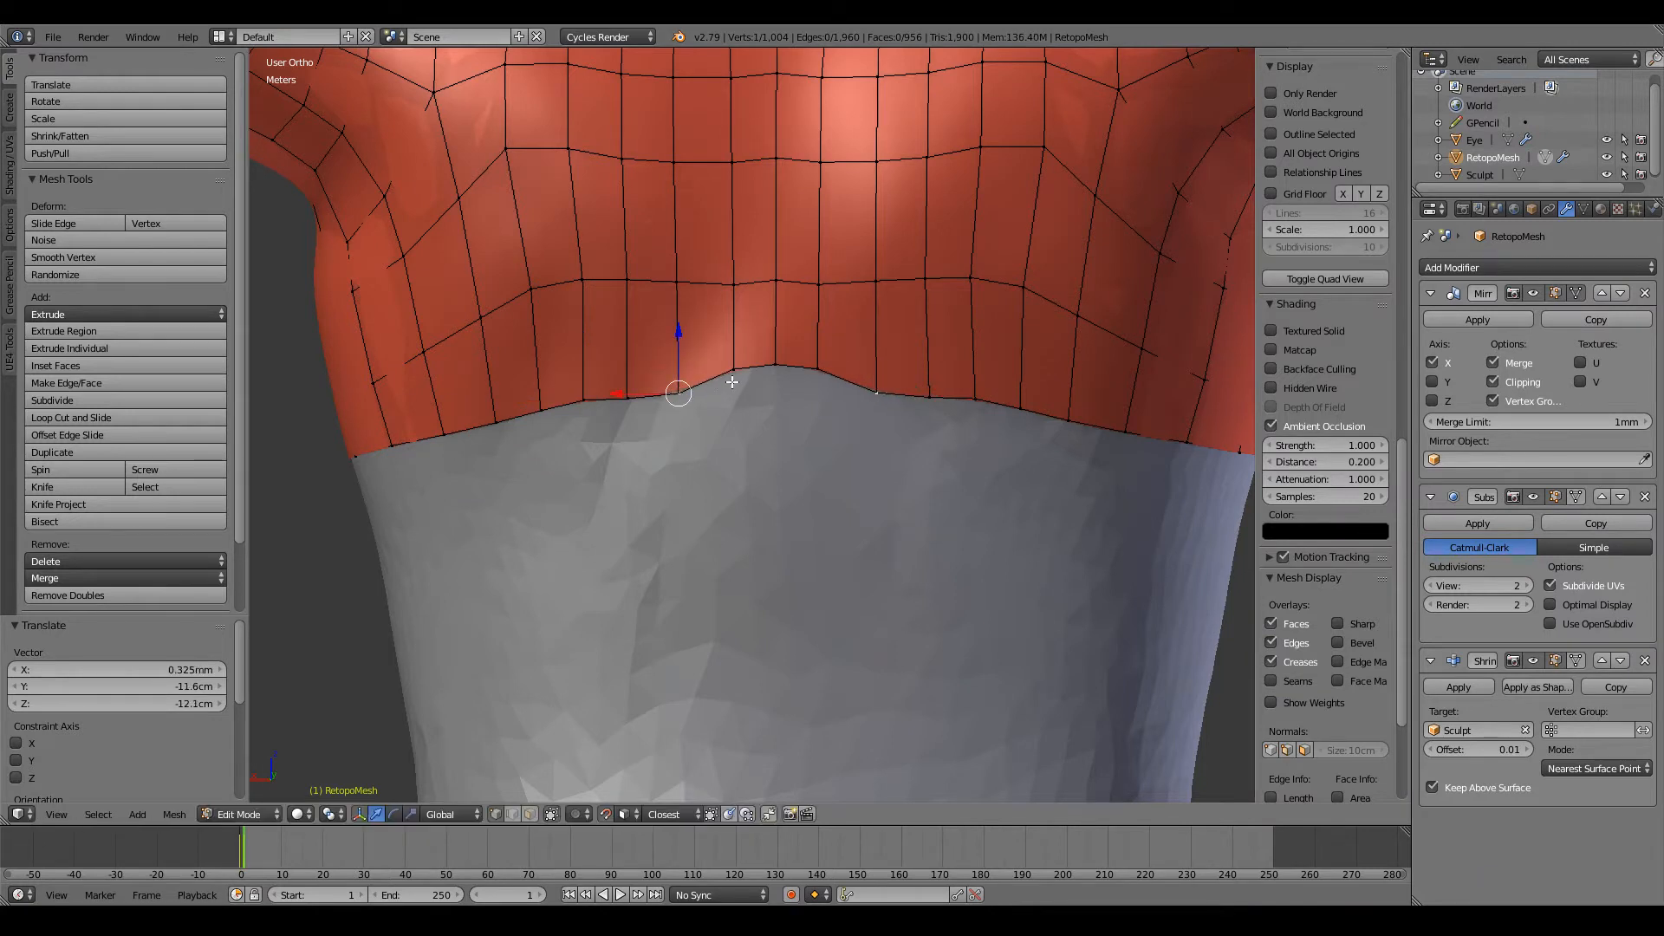
{"action": "right_click", "coordinate": [734, 374]}
{"action": "key", "text": "g"}
{"action": "left_click", "coordinate": [730, 391]}
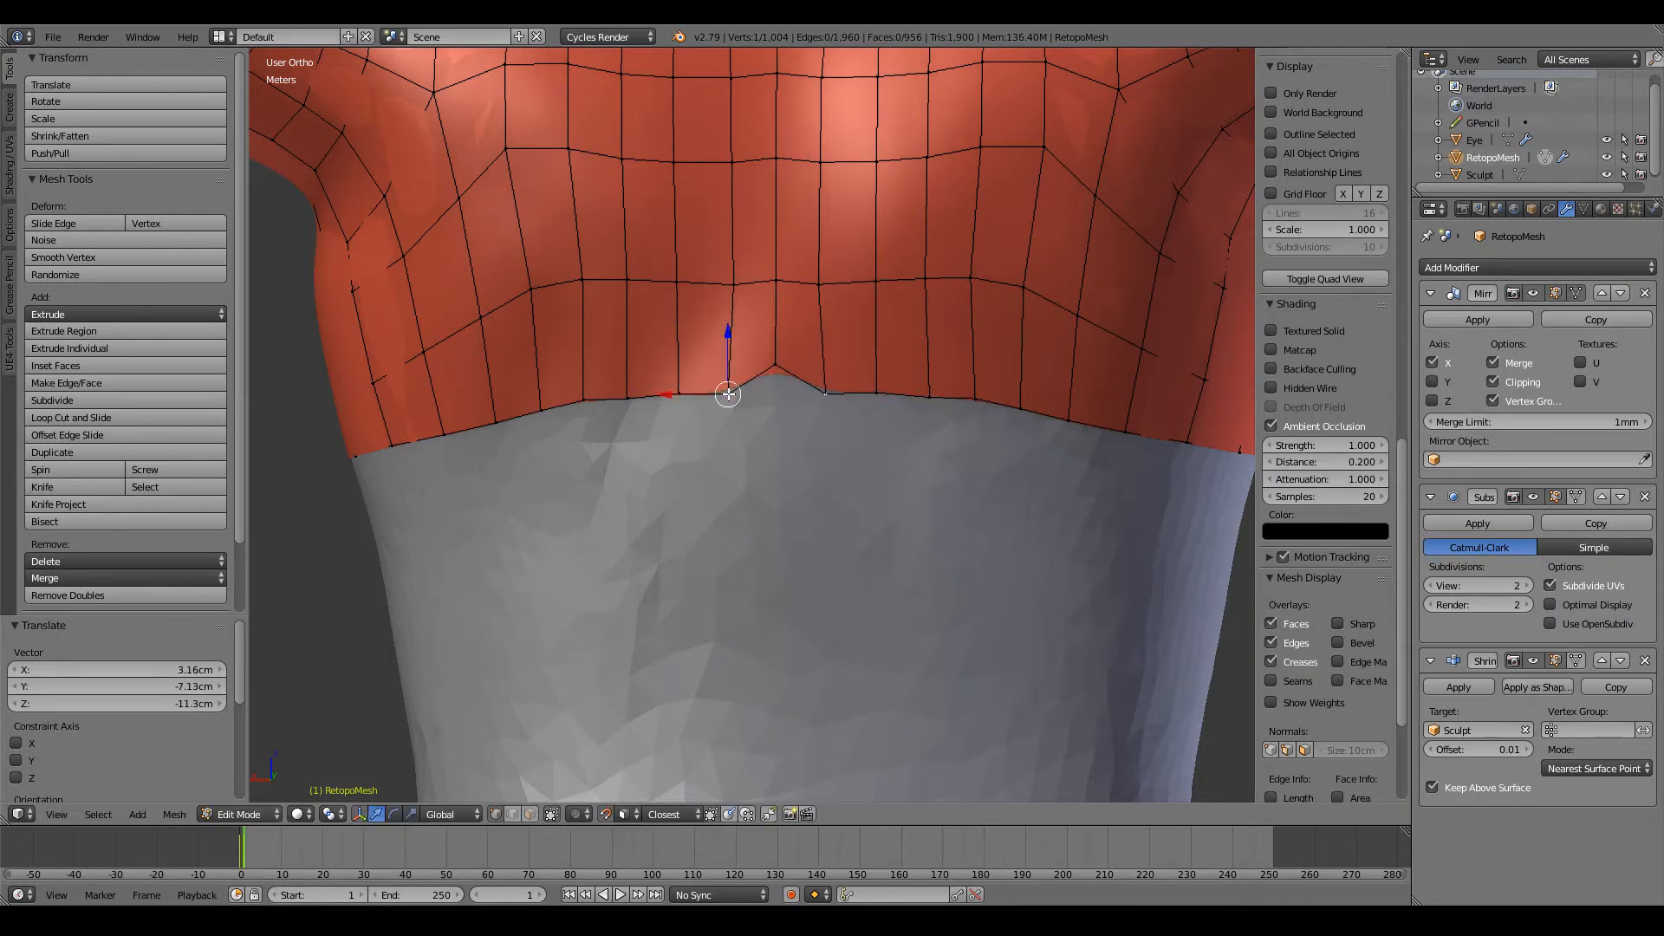
{"action": "right_click", "coordinate": [774, 367]}
{"action": "key", "text": "g"}
{"action": "left_click", "coordinate": [776, 390]}
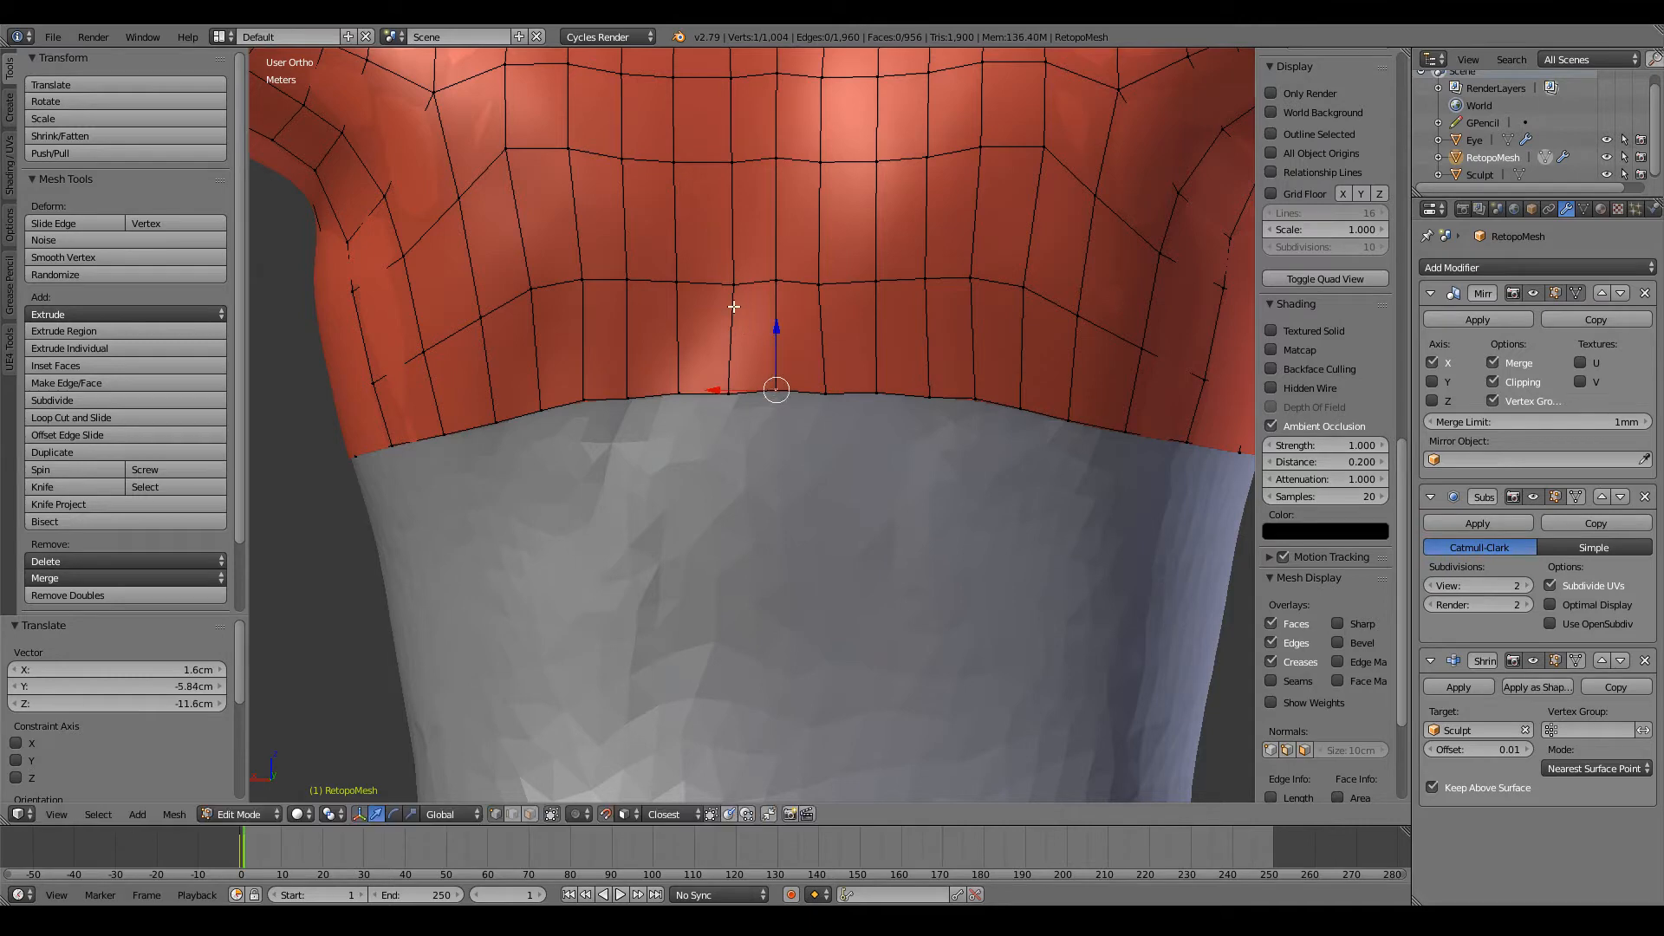
{"action": "key", "text": "g"}
{"action": "left_click", "coordinate": [727, 285]}
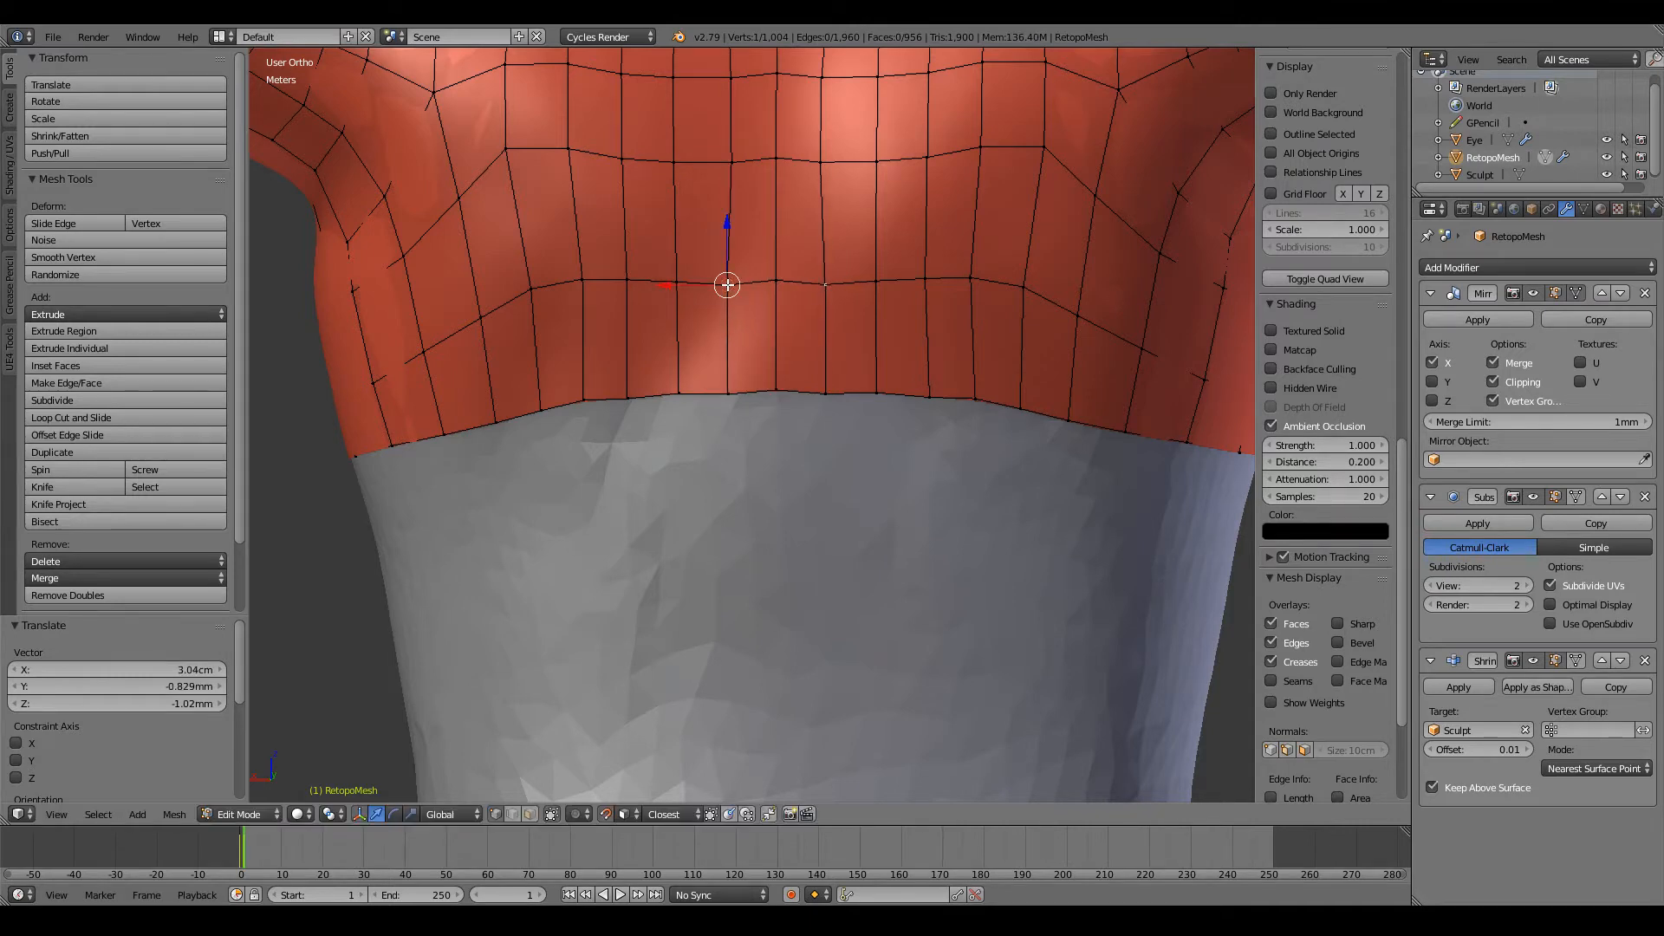
Step: Select the whole open edge loop of the torso and extrude it about 47 cm further down in front view
{"action": "key", "text": "a"}
{"action": "scroll", "coordinate": [728, 161], "scroll_direction": "down", "scroll_amount": 2}
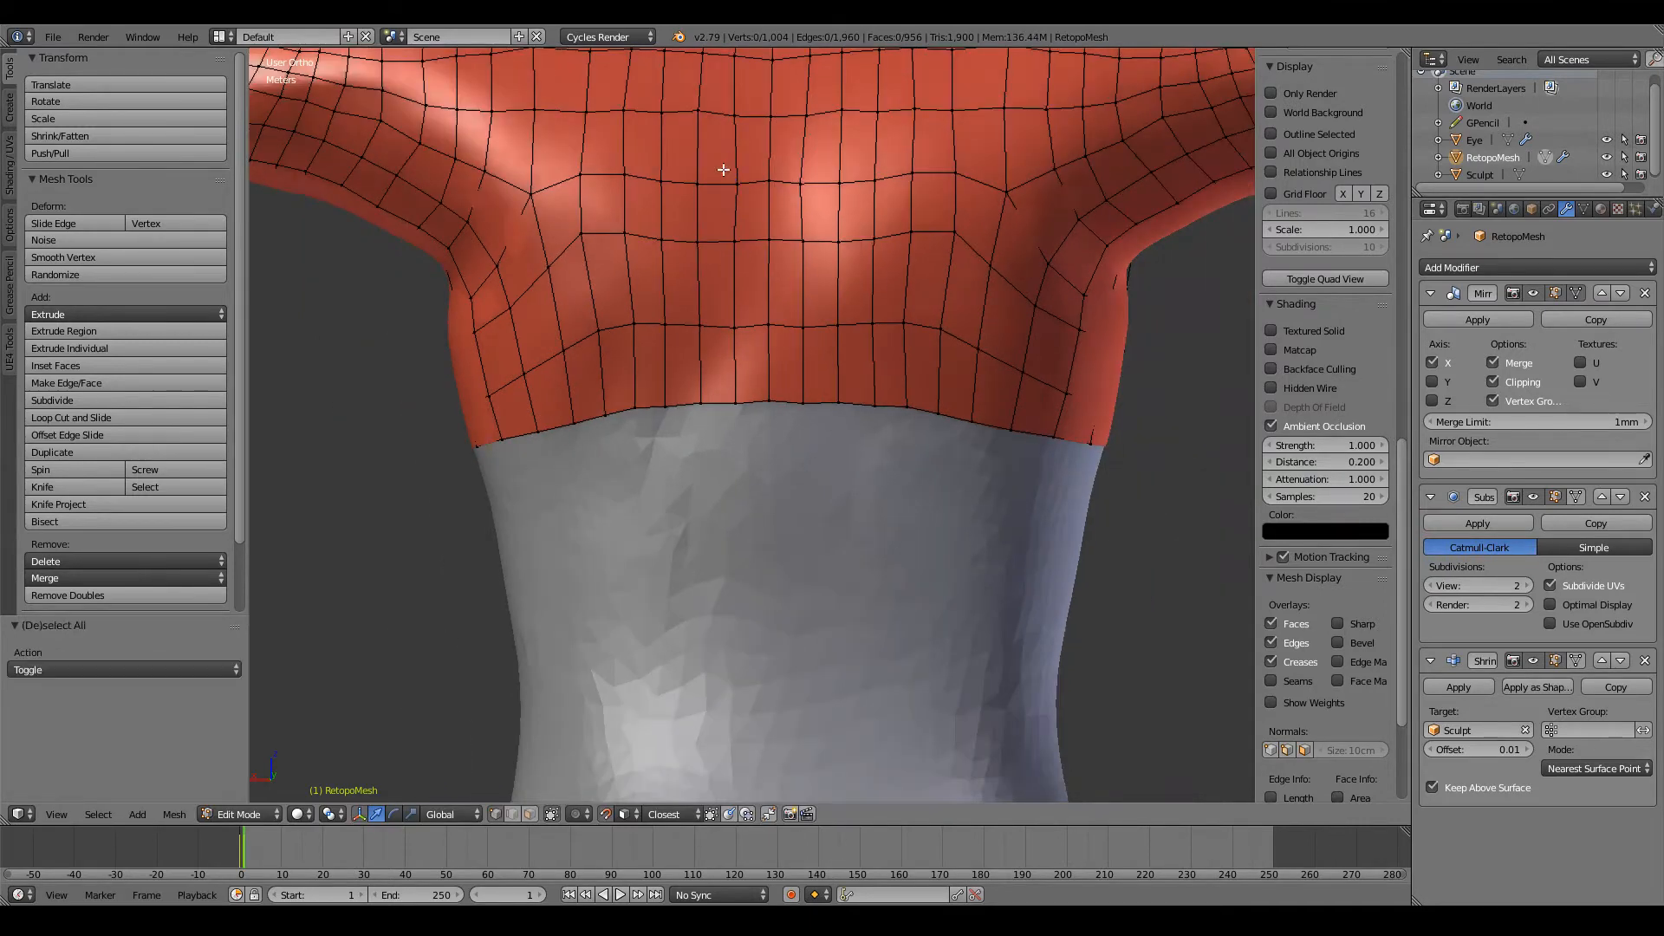
{"action": "middle_click_drag", "start_coordinate": [728, 163], "coordinate": [672, 413]}
{"action": "left_click", "coordinate": [672, 416], "text": "alt"}
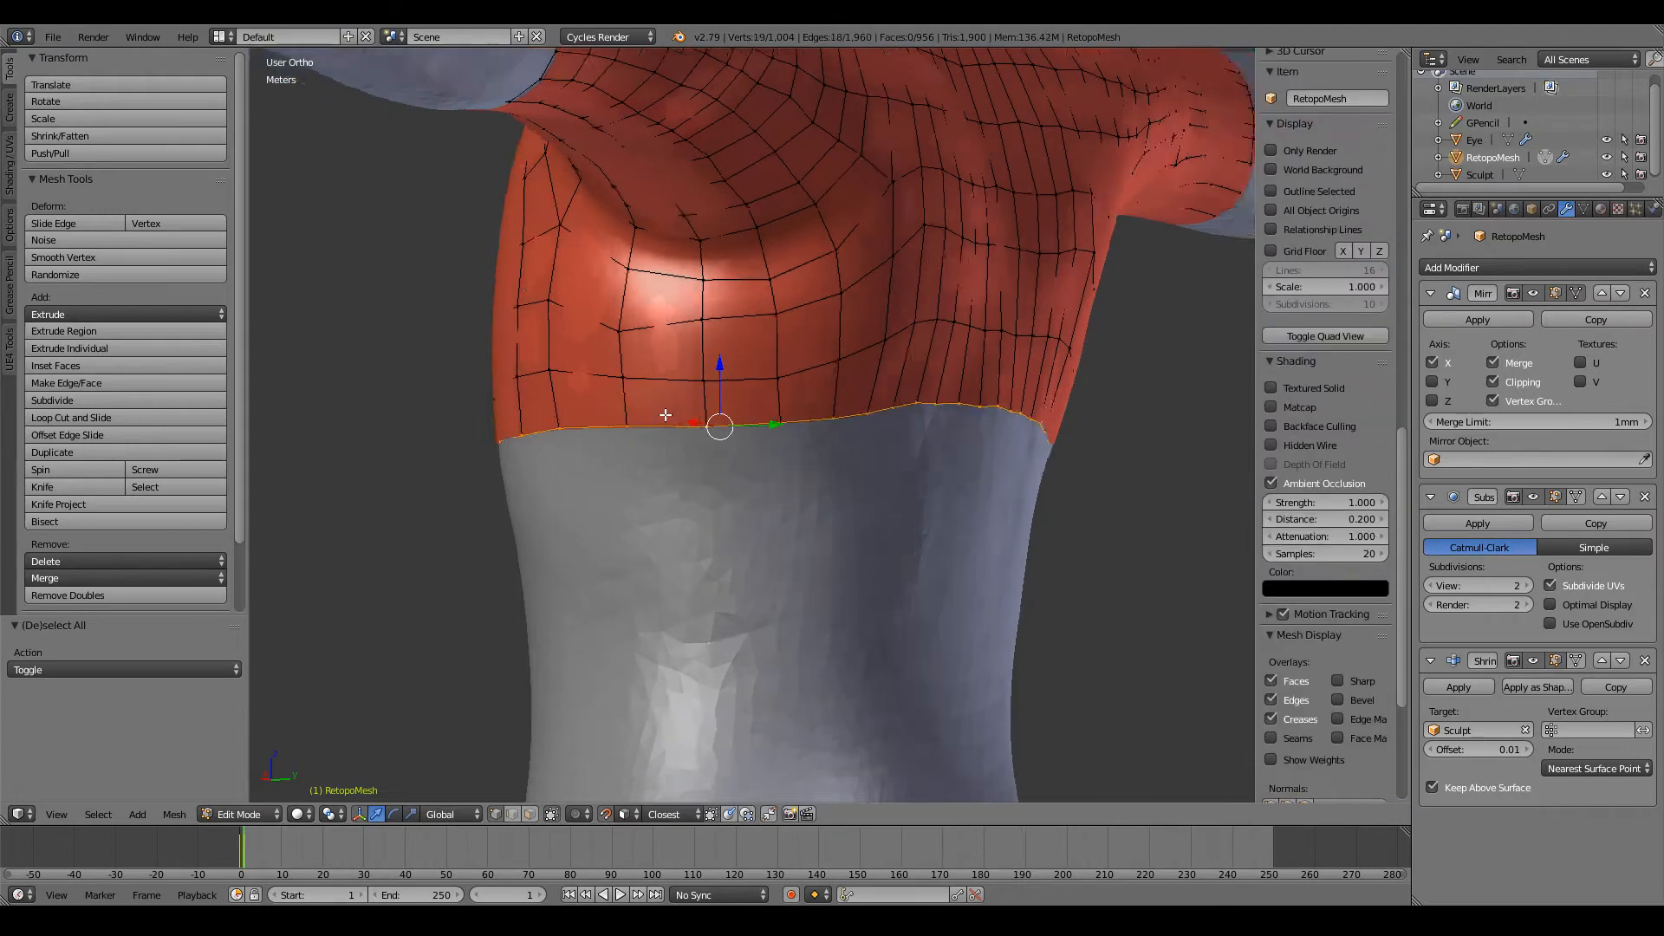
{"action": "key", "text": "KP_1"}
{"action": "key", "text": "e"}
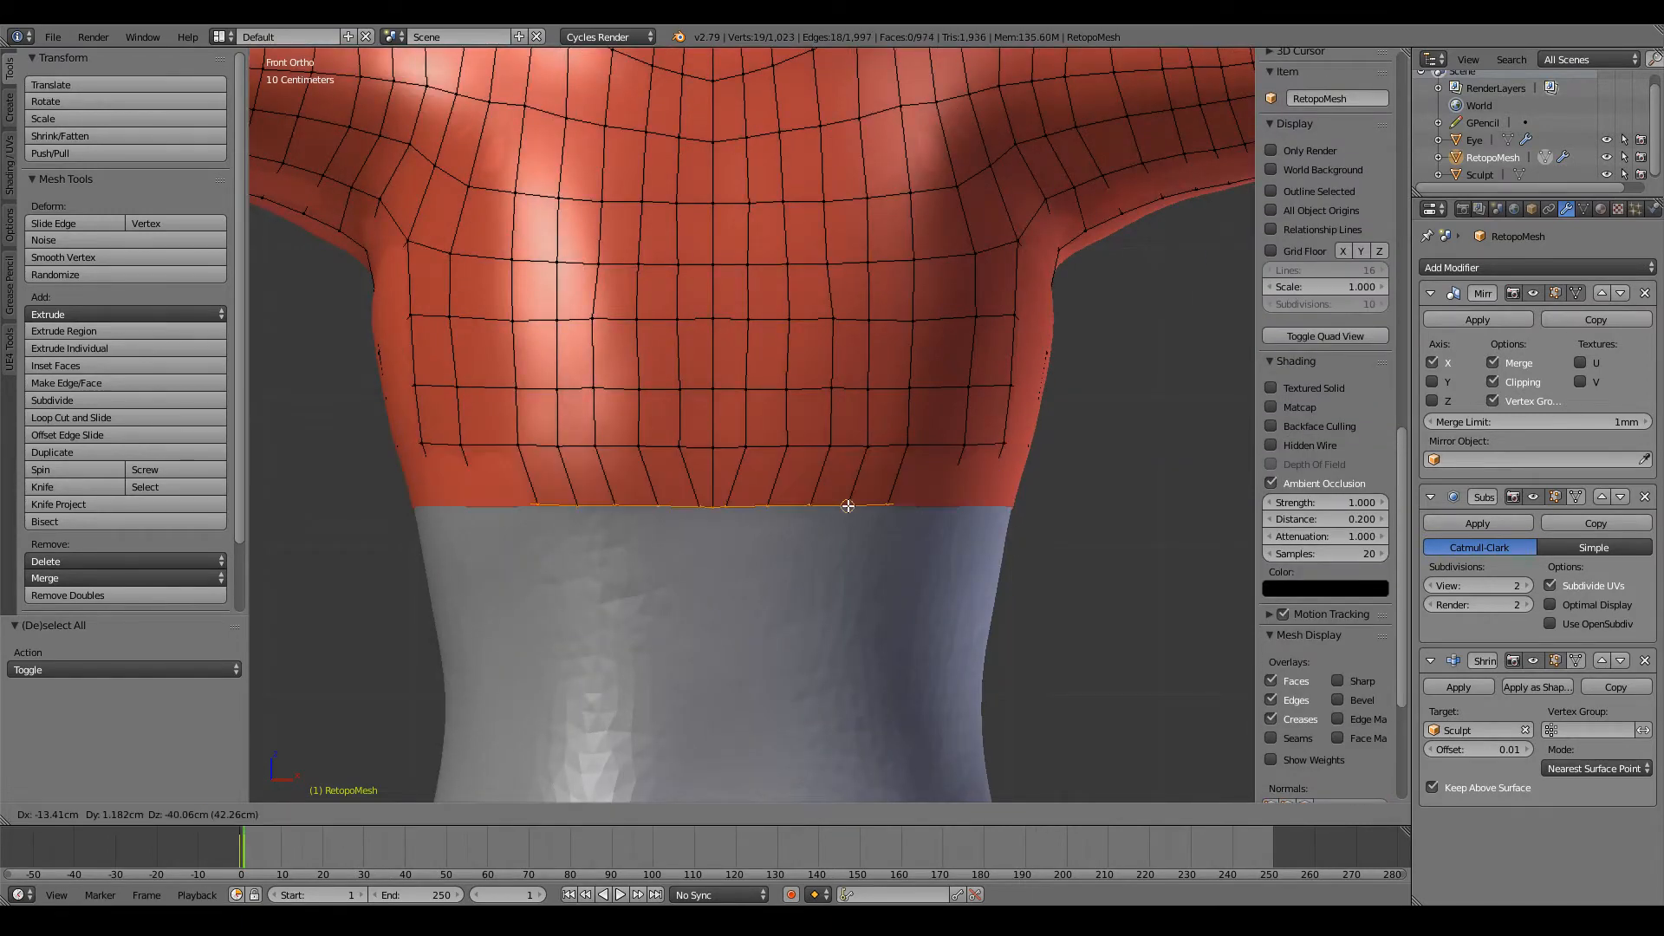
{"action": "left_click", "coordinate": [863, 517]}
Step: Adjust the first two vertices beside the centre line on the front of the newly extruded waist loop
{"action": "middle_click_drag", "start_coordinate": [863, 564], "coordinate": [858, 481], "text": "shift"}
{"action": "scroll", "coordinate": [854, 452], "scroll_direction": "up", "scroll_amount": 2}
{"action": "middle_click_drag", "start_coordinate": [967, 469], "coordinate": [852, 451], "text": "shift"}
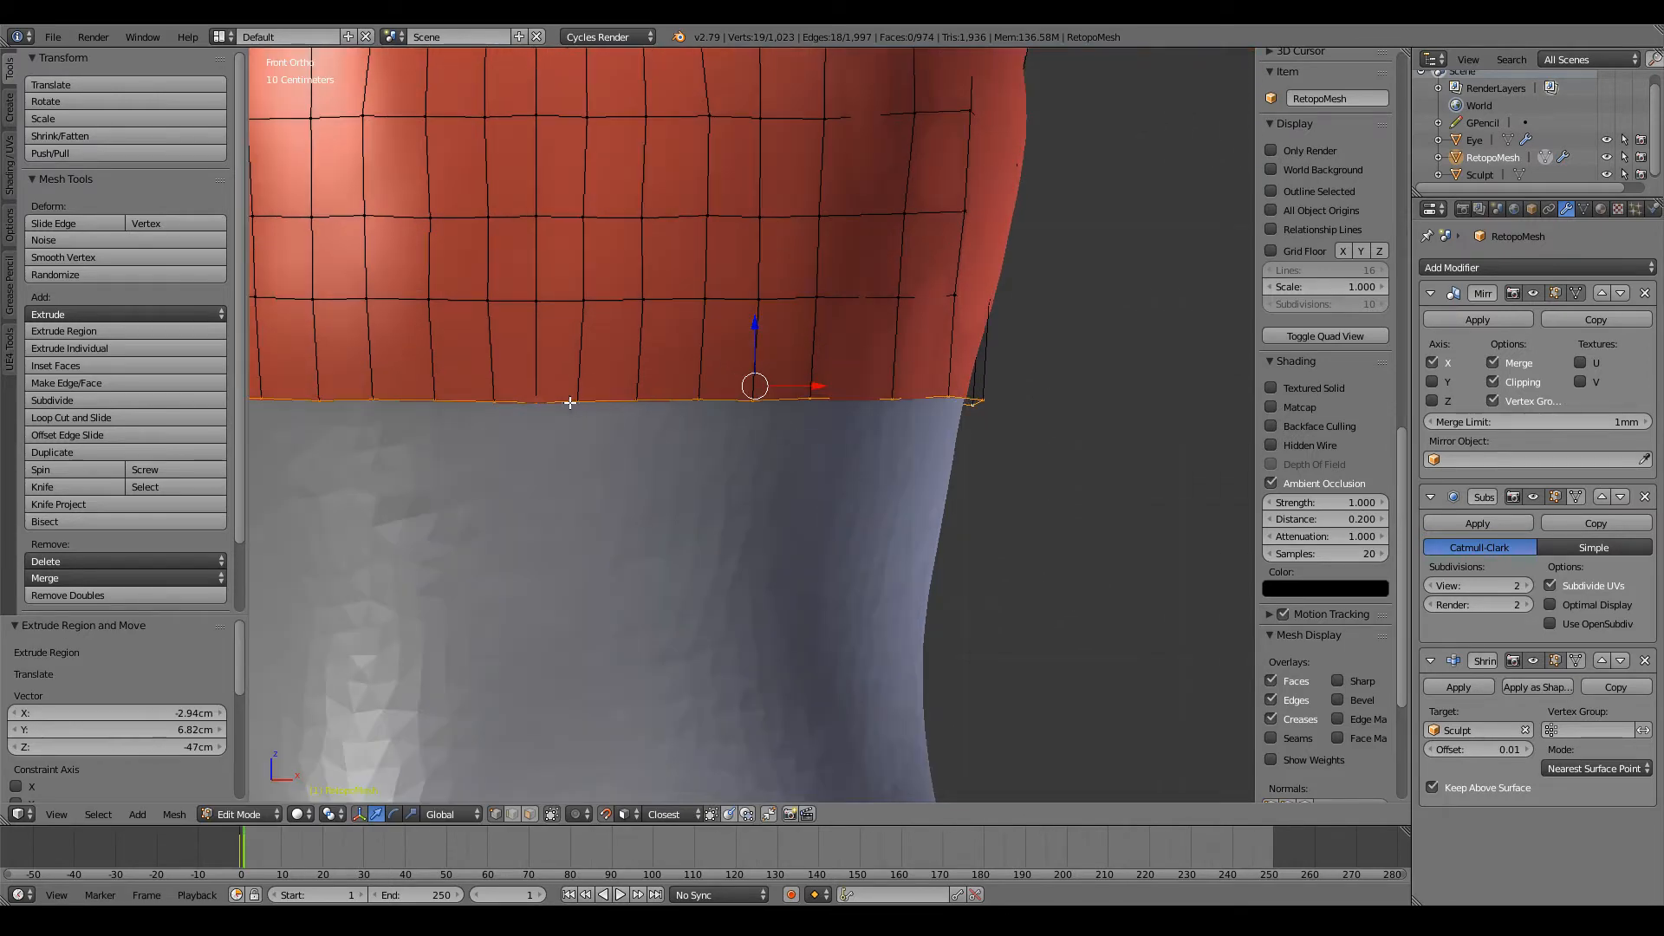
{"action": "left_click", "coordinate": [538, 400]}
{"action": "key", "text": "g"}
{"action": "left_click", "coordinate": [545, 400]}
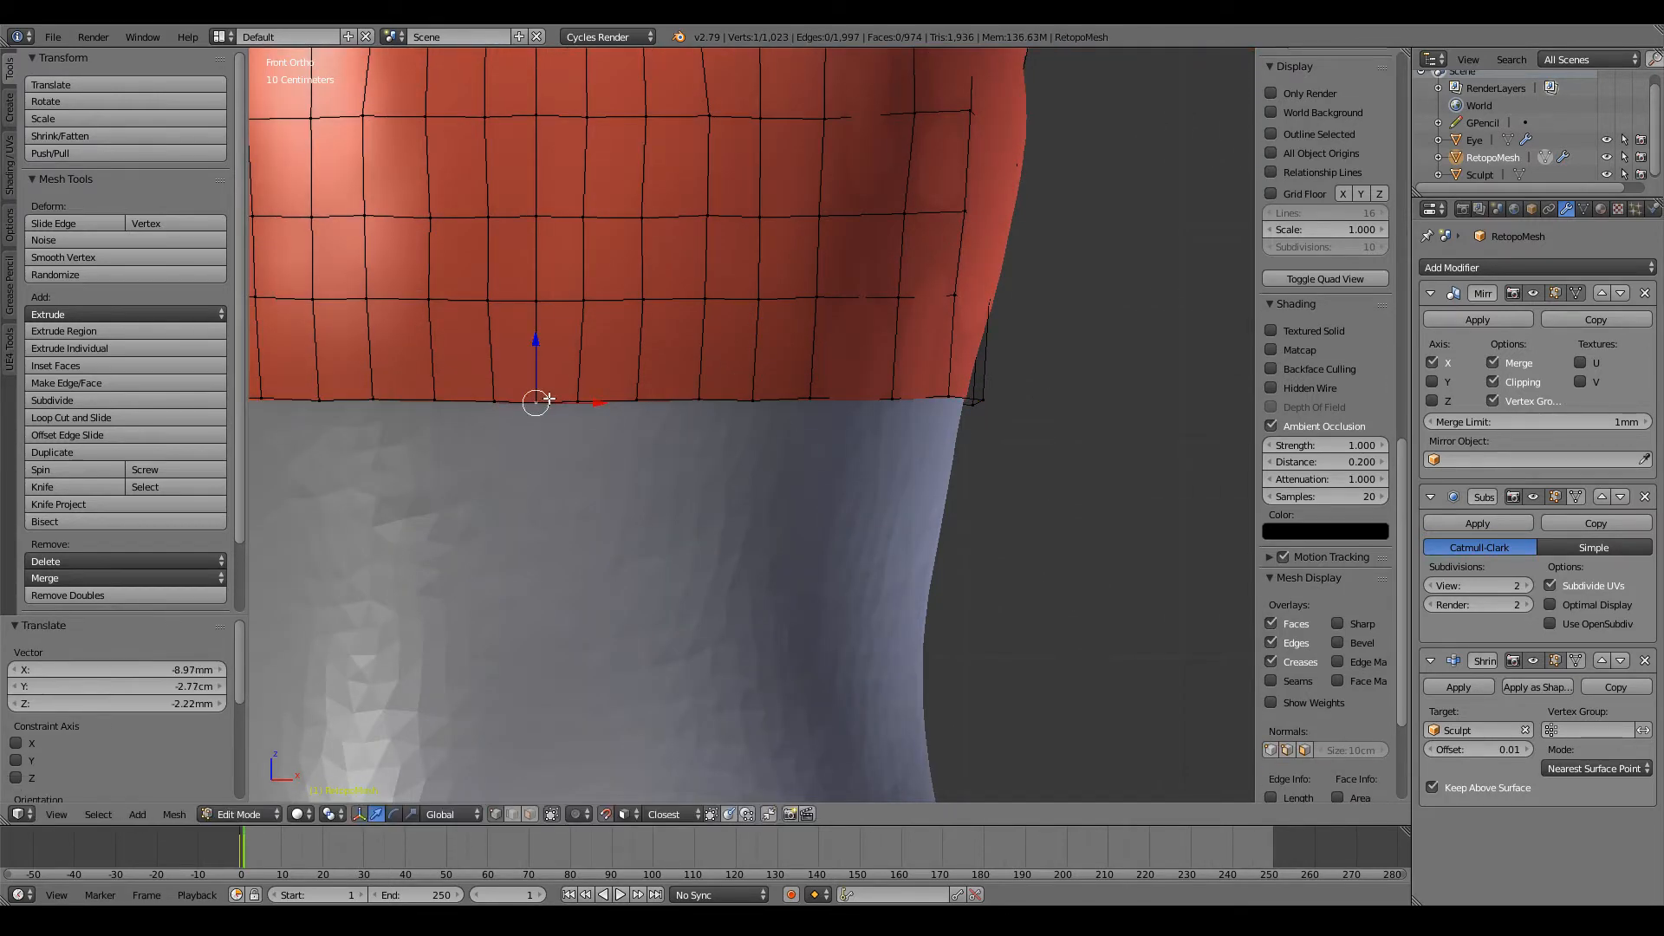
{"action": "key", "text": "g"}
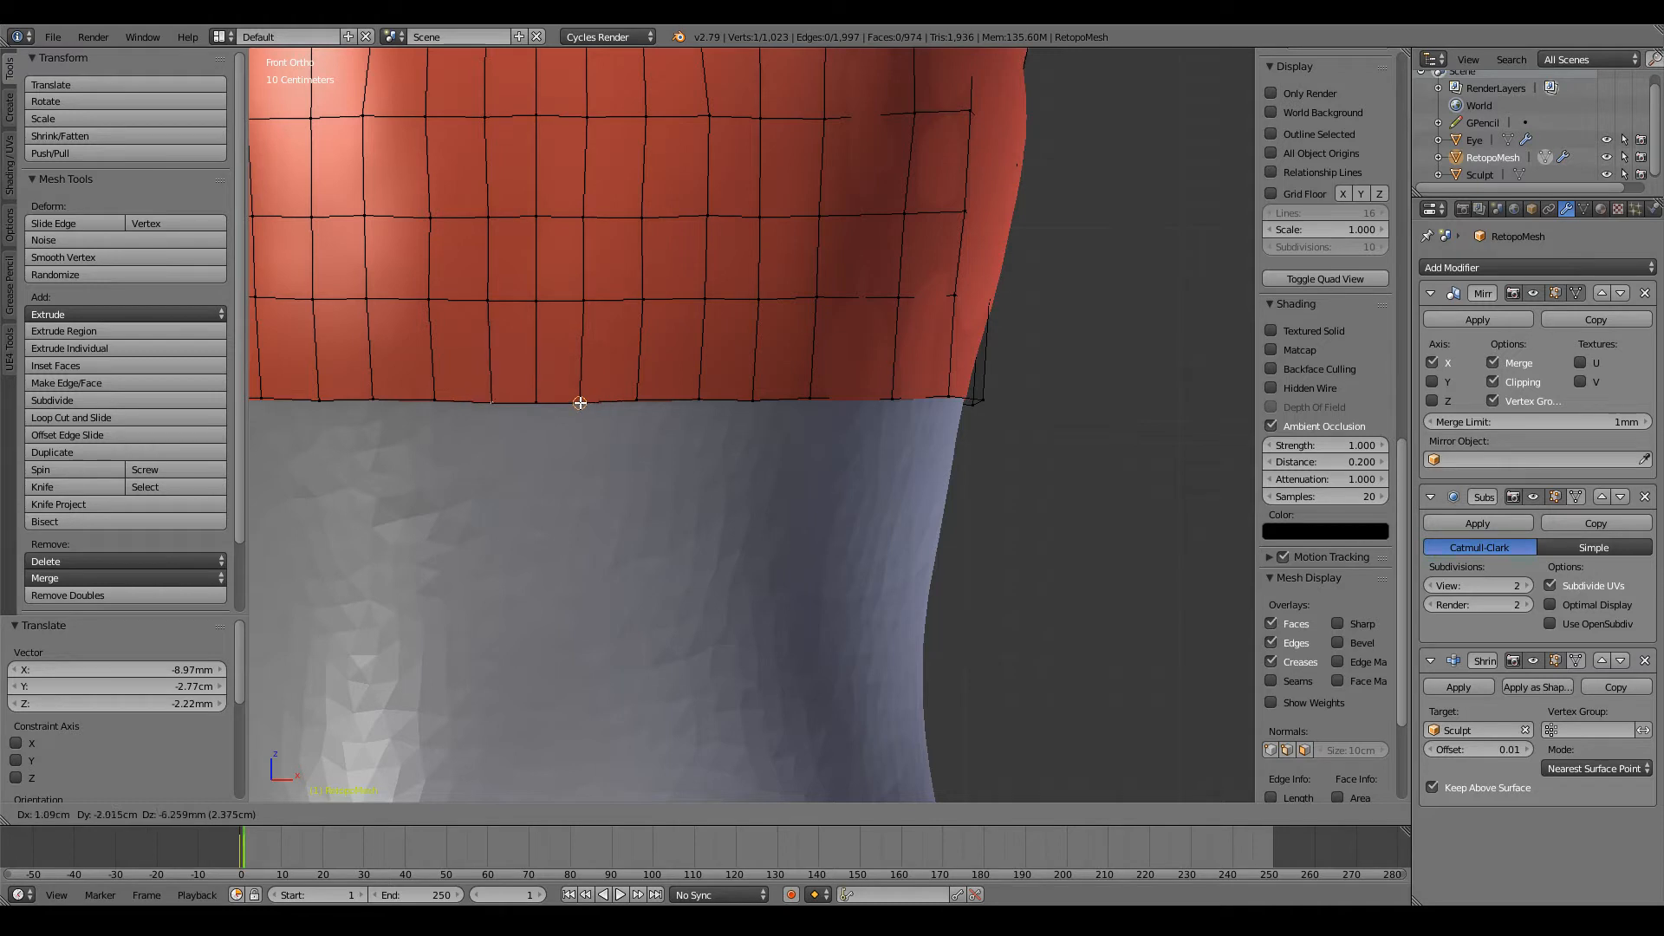
{"action": "left_click", "coordinate": [580, 401]}
Step: Reposition the next three front vertices of the waist loop toward the side, keeping them level and evenly spaced
{"action": "left_click", "coordinate": [640, 399]}
{"action": "key", "text": "g"}
{"action": "left_click", "coordinate": [640, 399]}
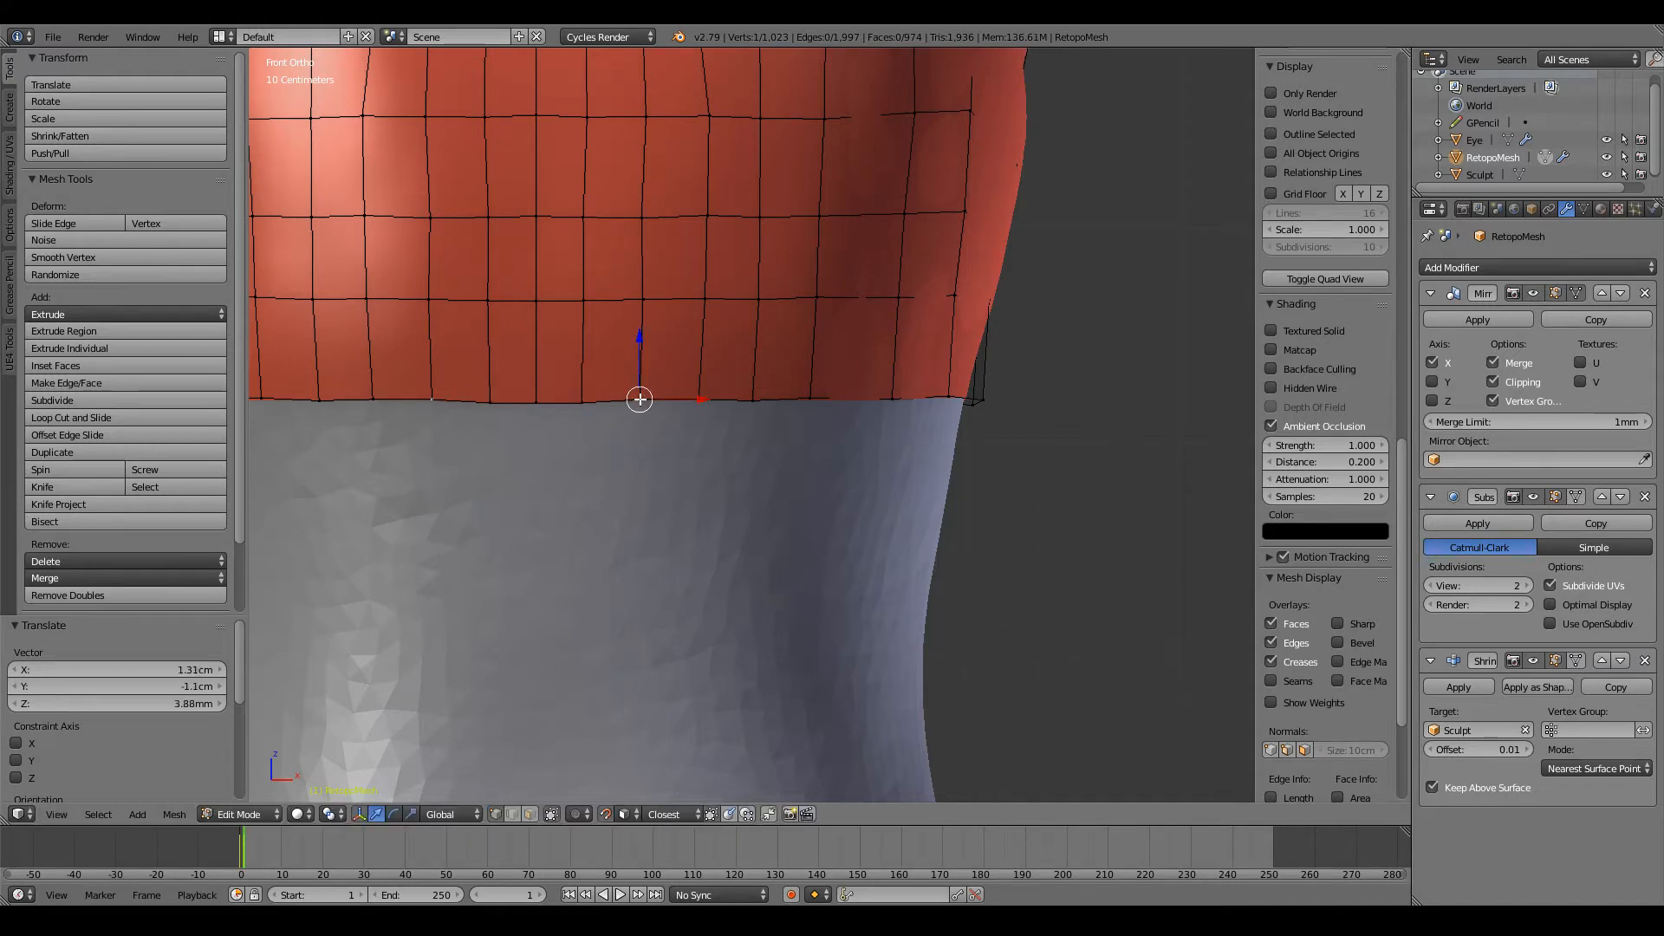
{"action": "key", "text": "g"}
{"action": "left_click", "coordinate": [697, 399]}
{"action": "scroll", "coordinate": [773, 409], "scroll_direction": "up", "scroll_amount": 2}
{"action": "left_click", "coordinate": [763, 423]}
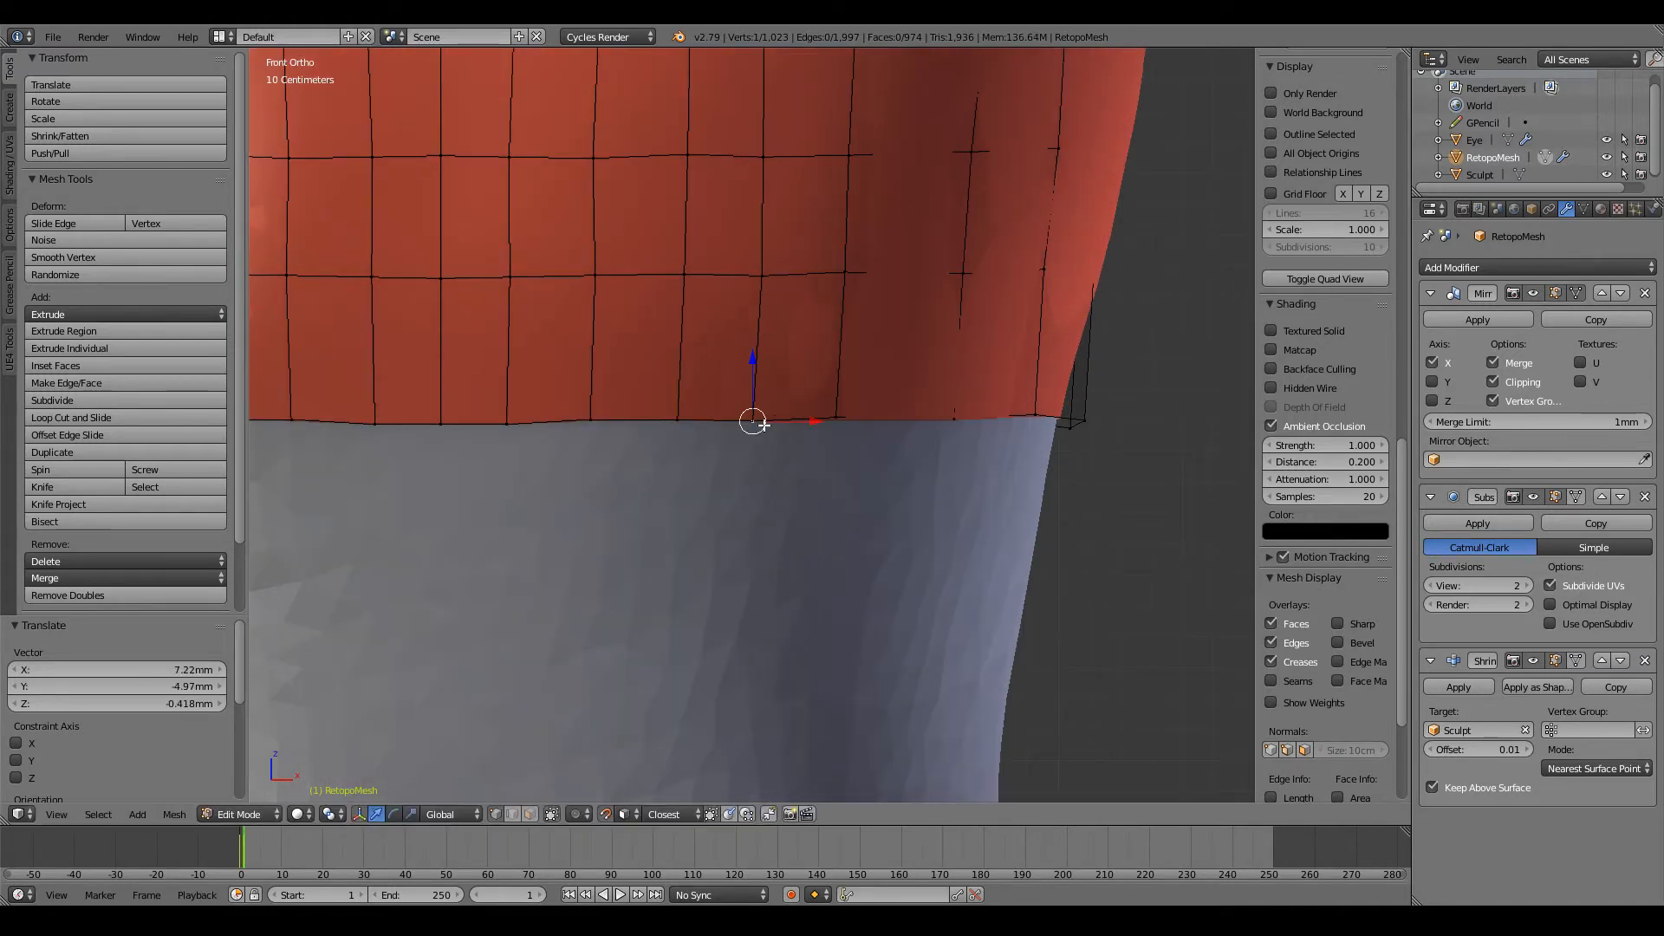
Step: Reposition three more waist-loop vertices toward the side of the torso, keeping the open edge level and the columns evenly spaced
{"action": "key", "text": "g"}
{"action": "left_click", "coordinate": [750, 419]}
{"action": "middle_click_drag", "start_coordinate": [751, 419], "coordinate": [685, 415]}
{"action": "key", "text": "g"}
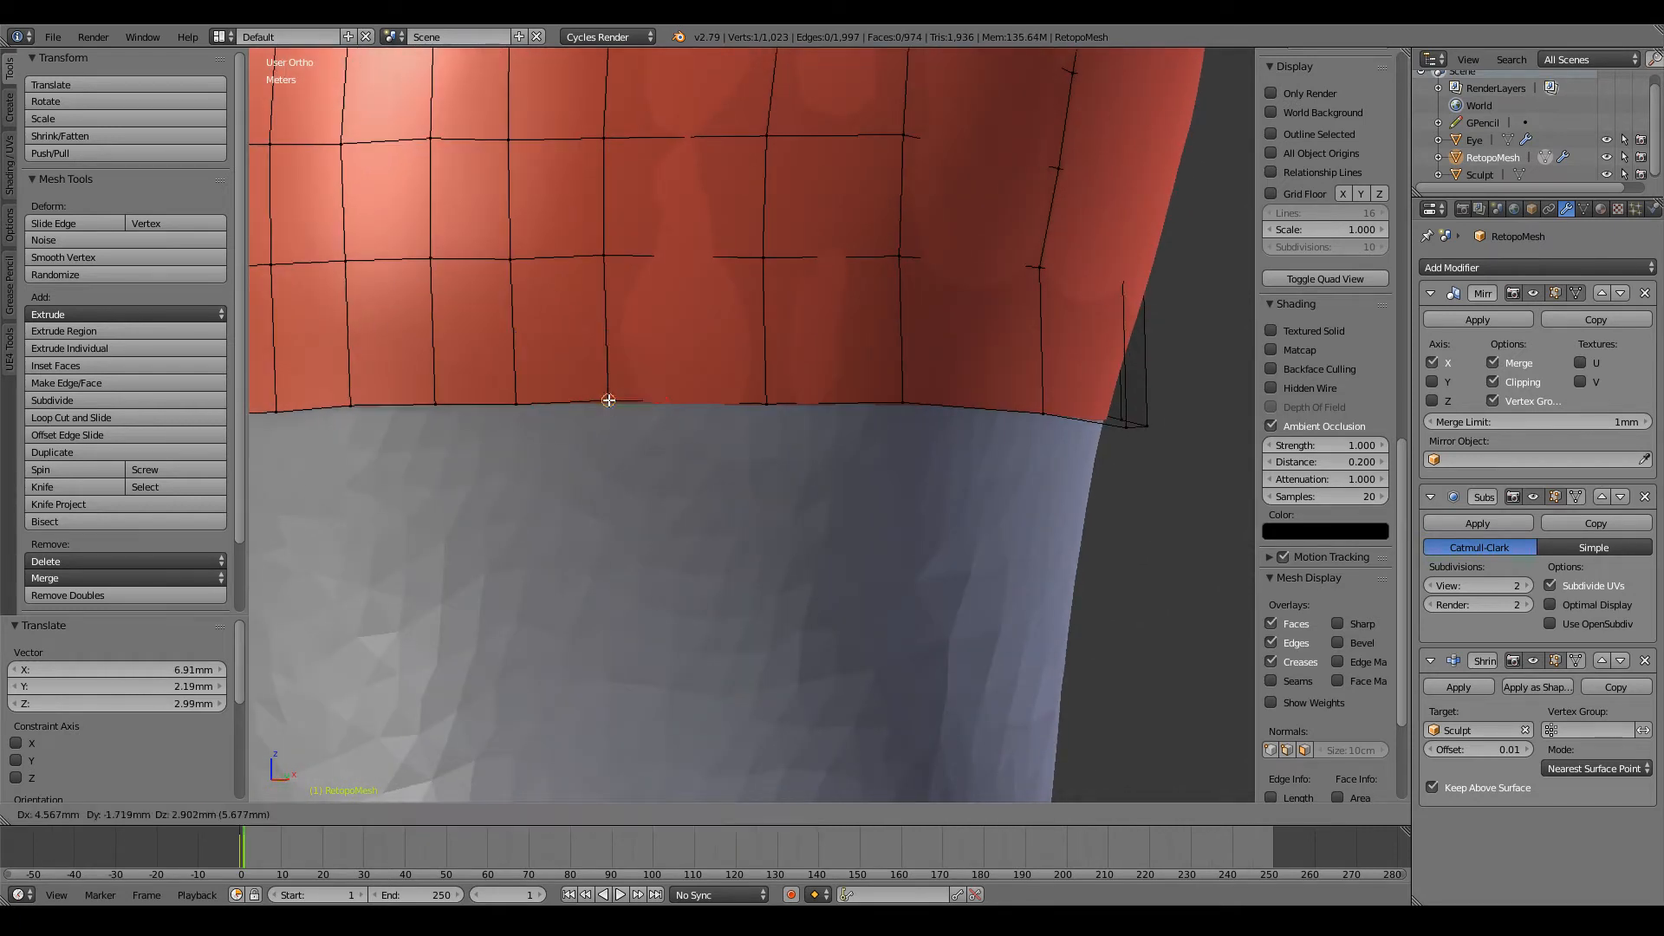
{"action": "left_click", "coordinate": [610, 401]}
{"action": "left_click", "coordinate": [759, 402]}
{"action": "key", "text": "g"}
{"action": "left_click", "coordinate": [760, 402]}
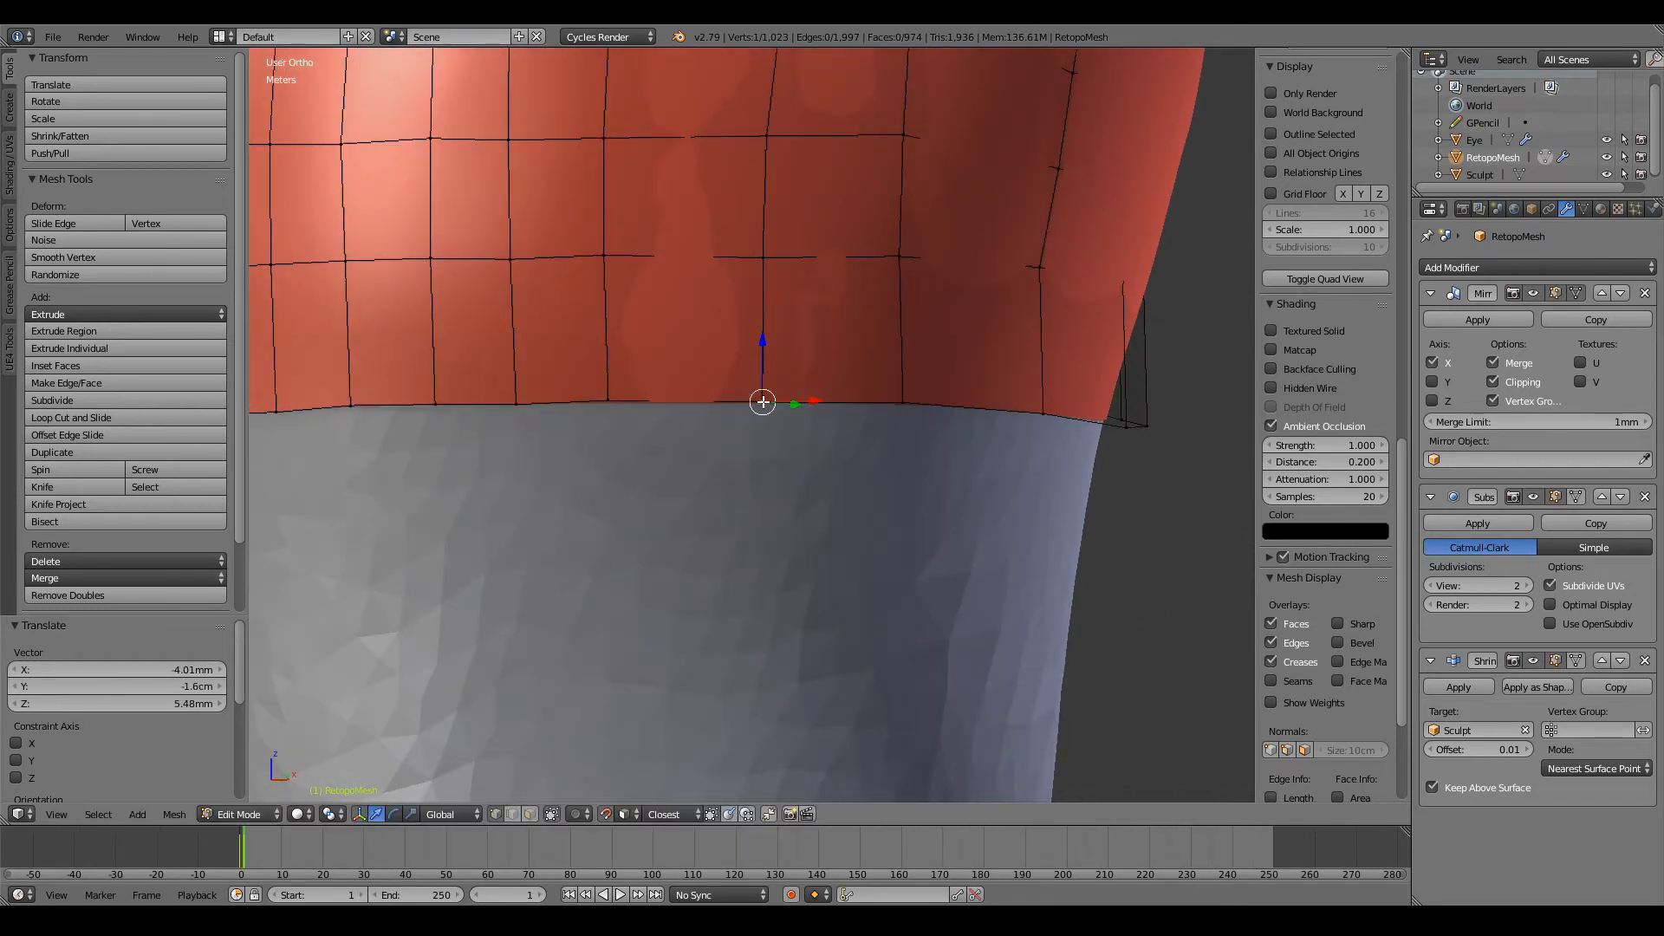
Step: Raise the next two waist-loop vertices around the side of the torso to level the open edge
{"action": "middle_click_drag", "start_coordinate": [761, 401], "coordinate": [681, 403]}
{"action": "key", "text": "g"}
{"action": "left_click", "coordinate": [672, 393]}
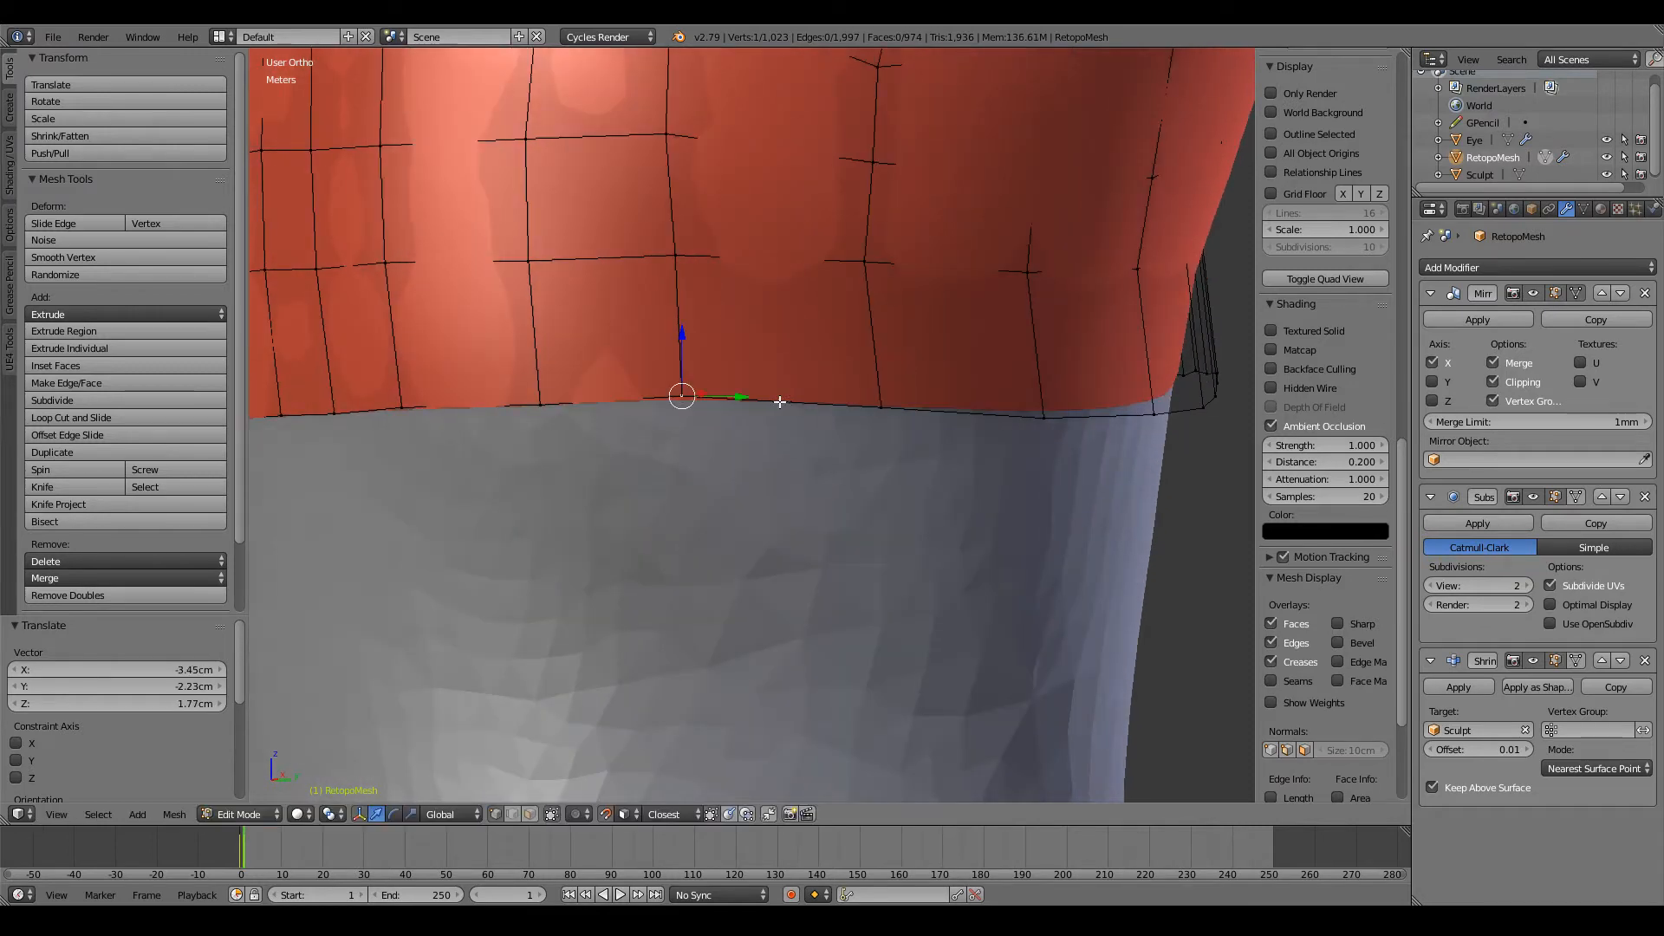
{"action": "middle_click_drag", "start_coordinate": [783, 403], "coordinate": [696, 405]}
{"action": "right_click", "coordinate": [772, 404]}
{"action": "key", "text": "g"}
{"action": "left_click", "coordinate": [772, 394]}
Step: Lift three waist-loop vertices where the side of the torso turns into the back, smoothing the sagging edge
{"action": "right_click", "coordinate": [688, 447]}
{"action": "key", "text": "g"}
{"action": "left_click", "coordinate": [692, 440]}
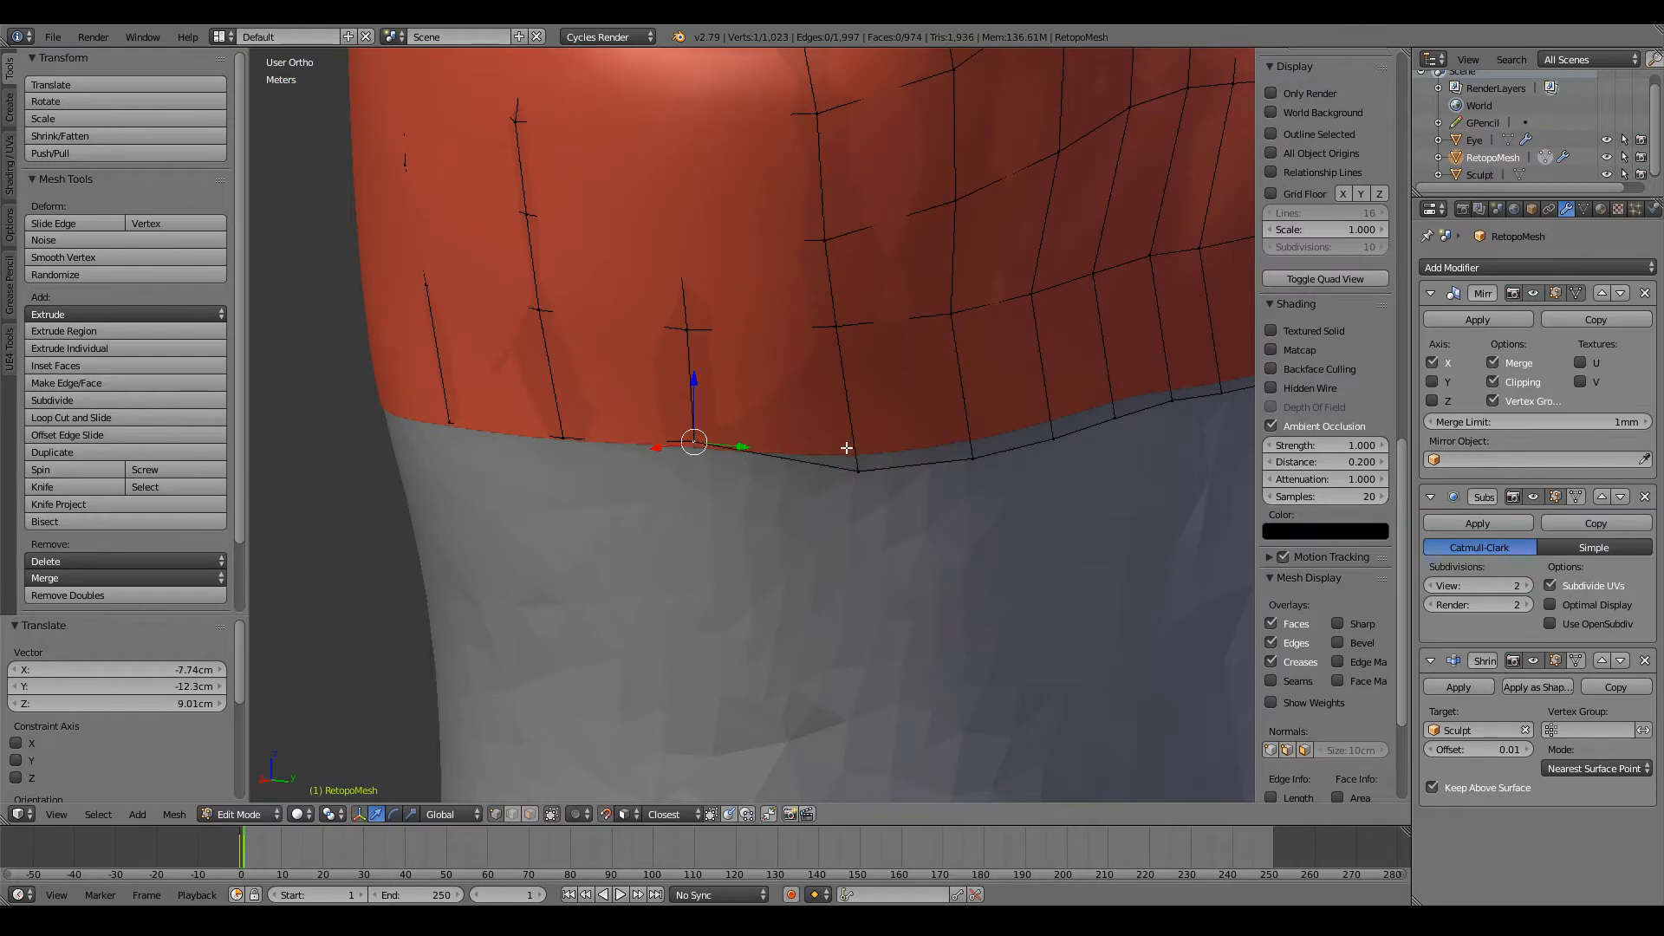
{"action": "right_click", "coordinate": [853, 459]}
{"action": "key", "text": "g"}
{"action": "left_click", "coordinate": [847, 441]}
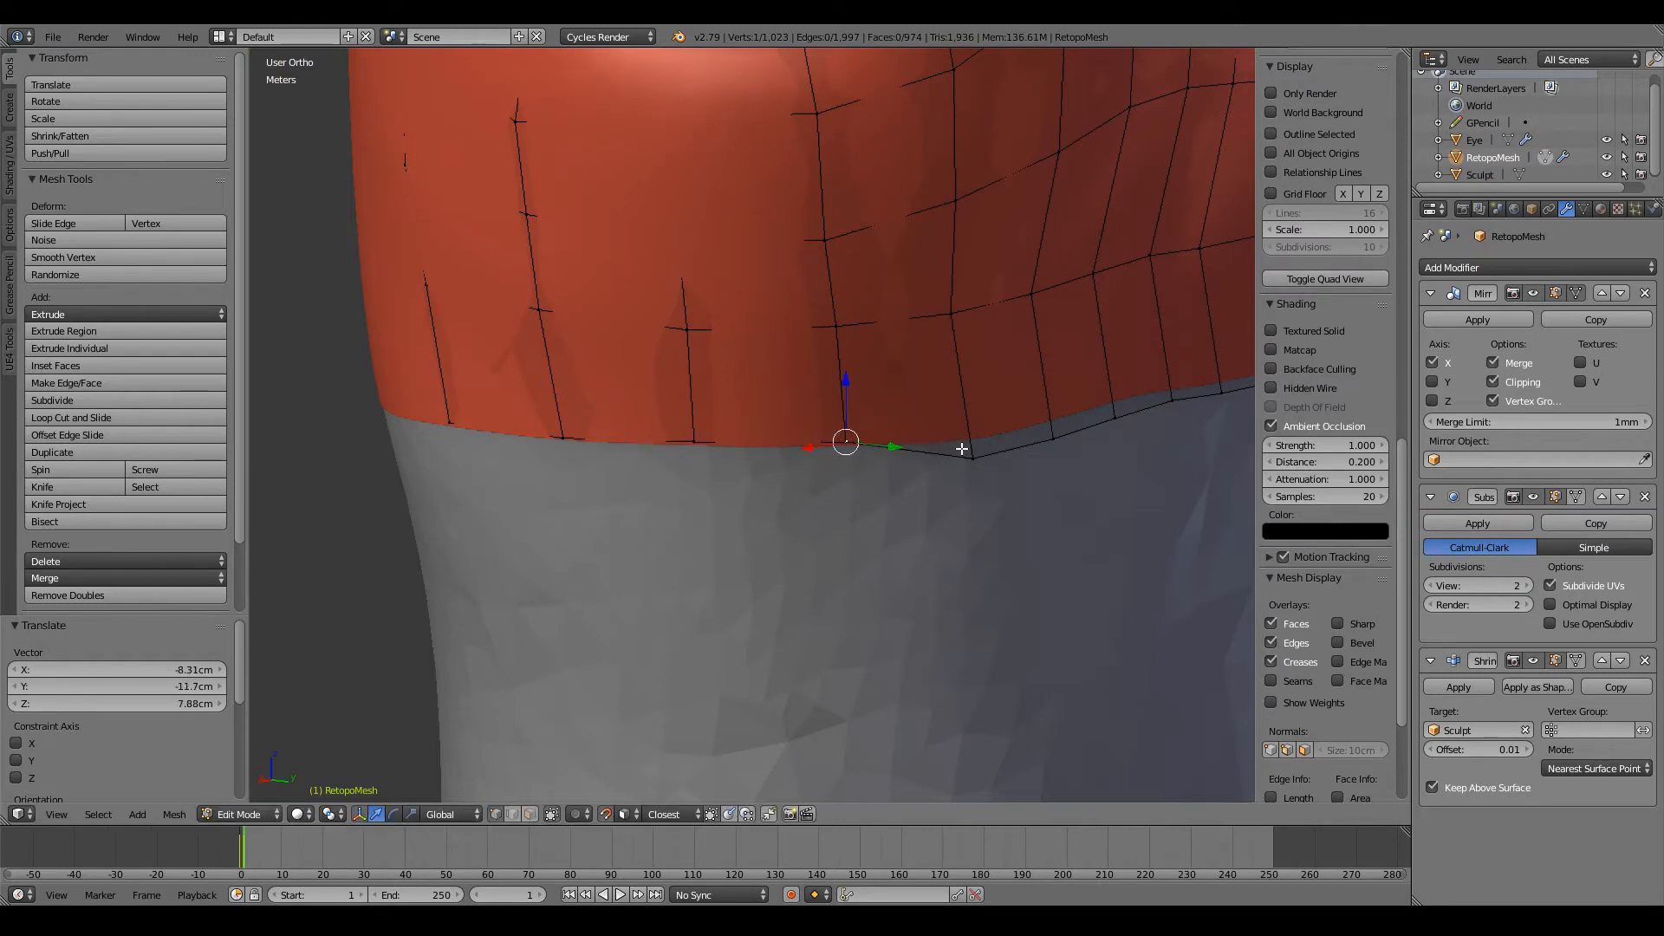
{"action": "key", "text": "g"}
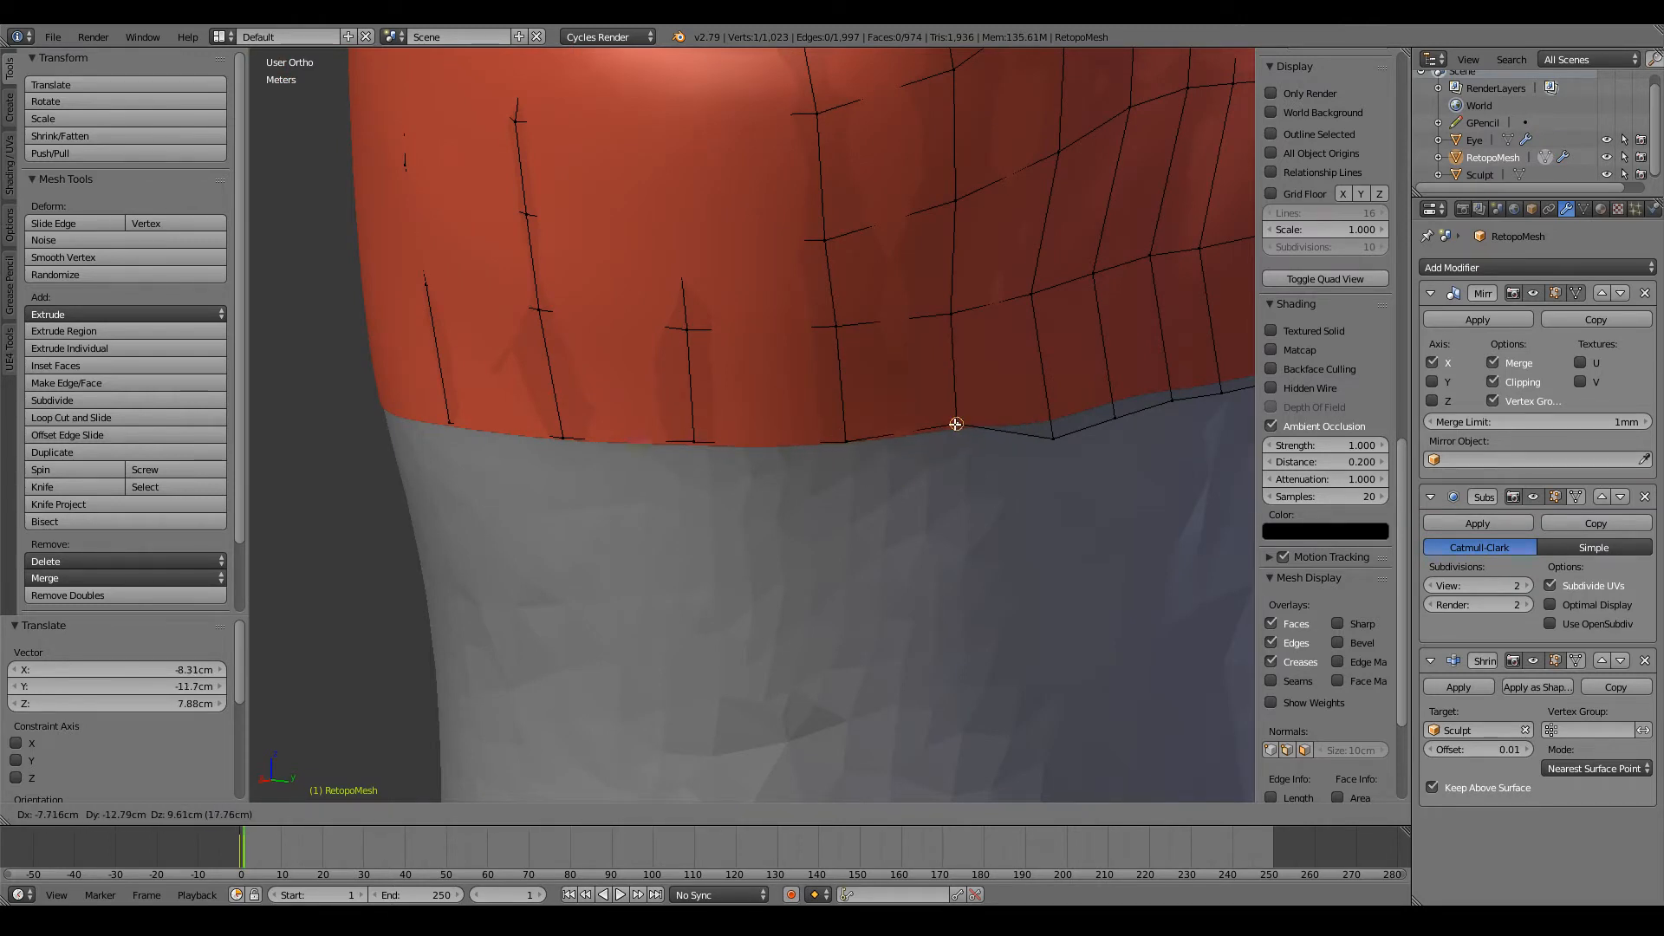
{"action": "left_click", "coordinate": [953, 431]}
Step: Raise the next two waist-loop vertices on the back, continuing the smooth edge toward the spine
{"action": "middle_click_drag", "start_coordinate": [953, 430], "coordinate": [876, 417]}
{"action": "right_click", "coordinate": [831, 398]}
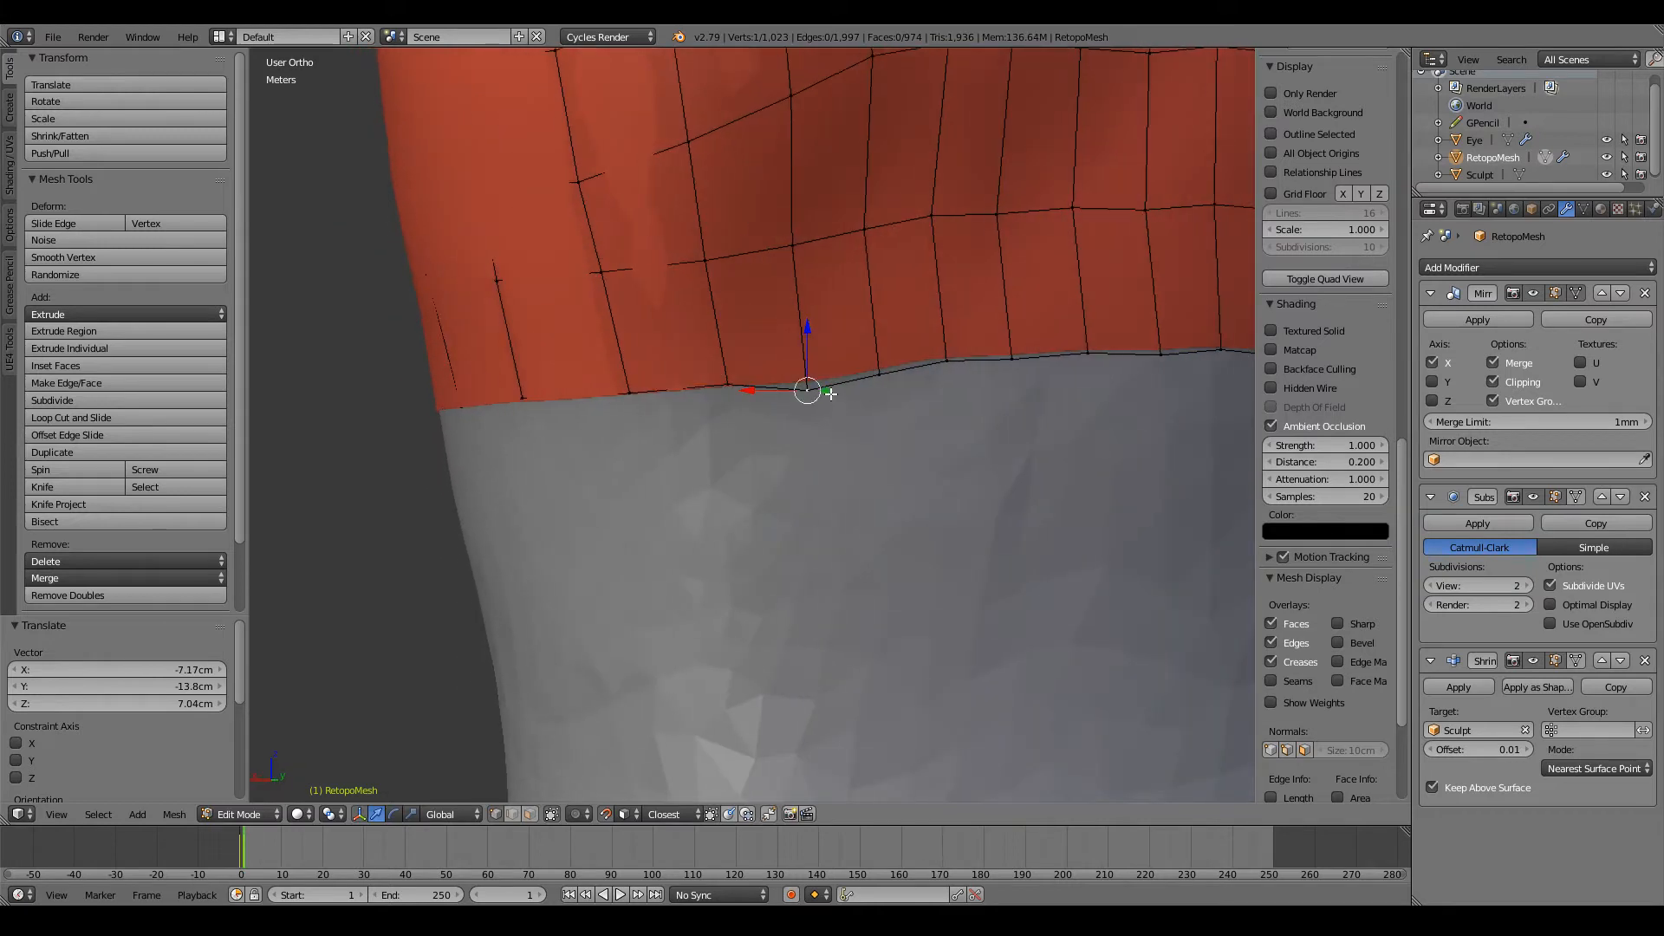
{"action": "key", "text": "g"}
{"action": "left_click", "coordinate": [808, 372]}
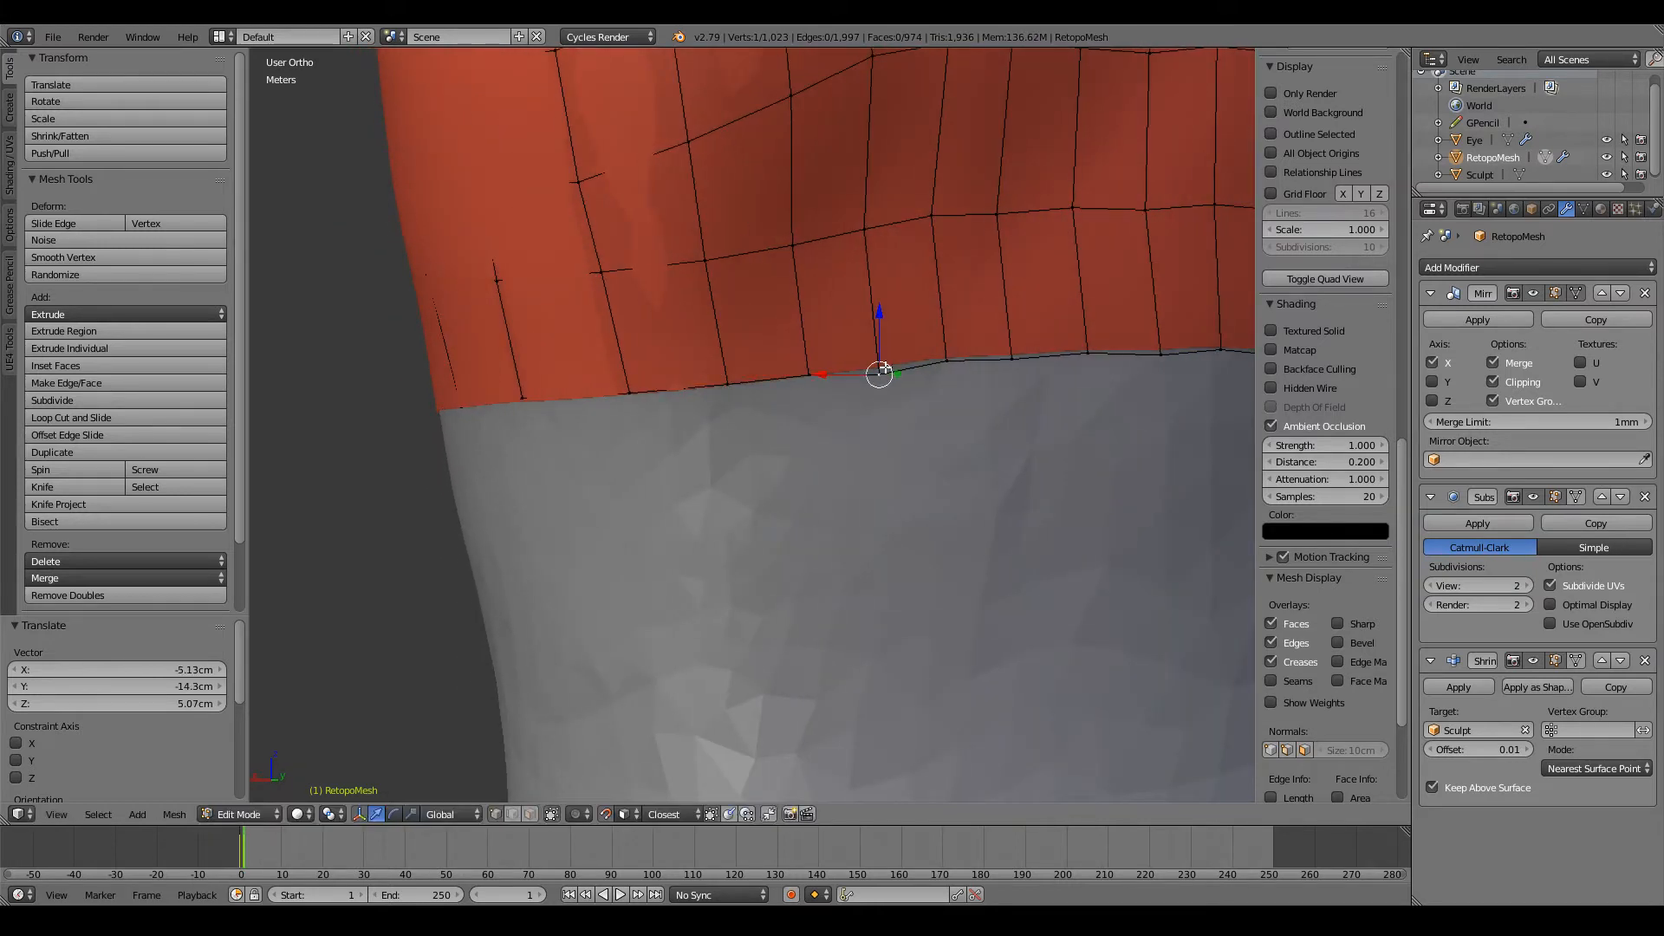
{"action": "middle_click_drag", "start_coordinate": [883, 368], "coordinate": [804, 365]}
{"action": "key", "text": "g"}
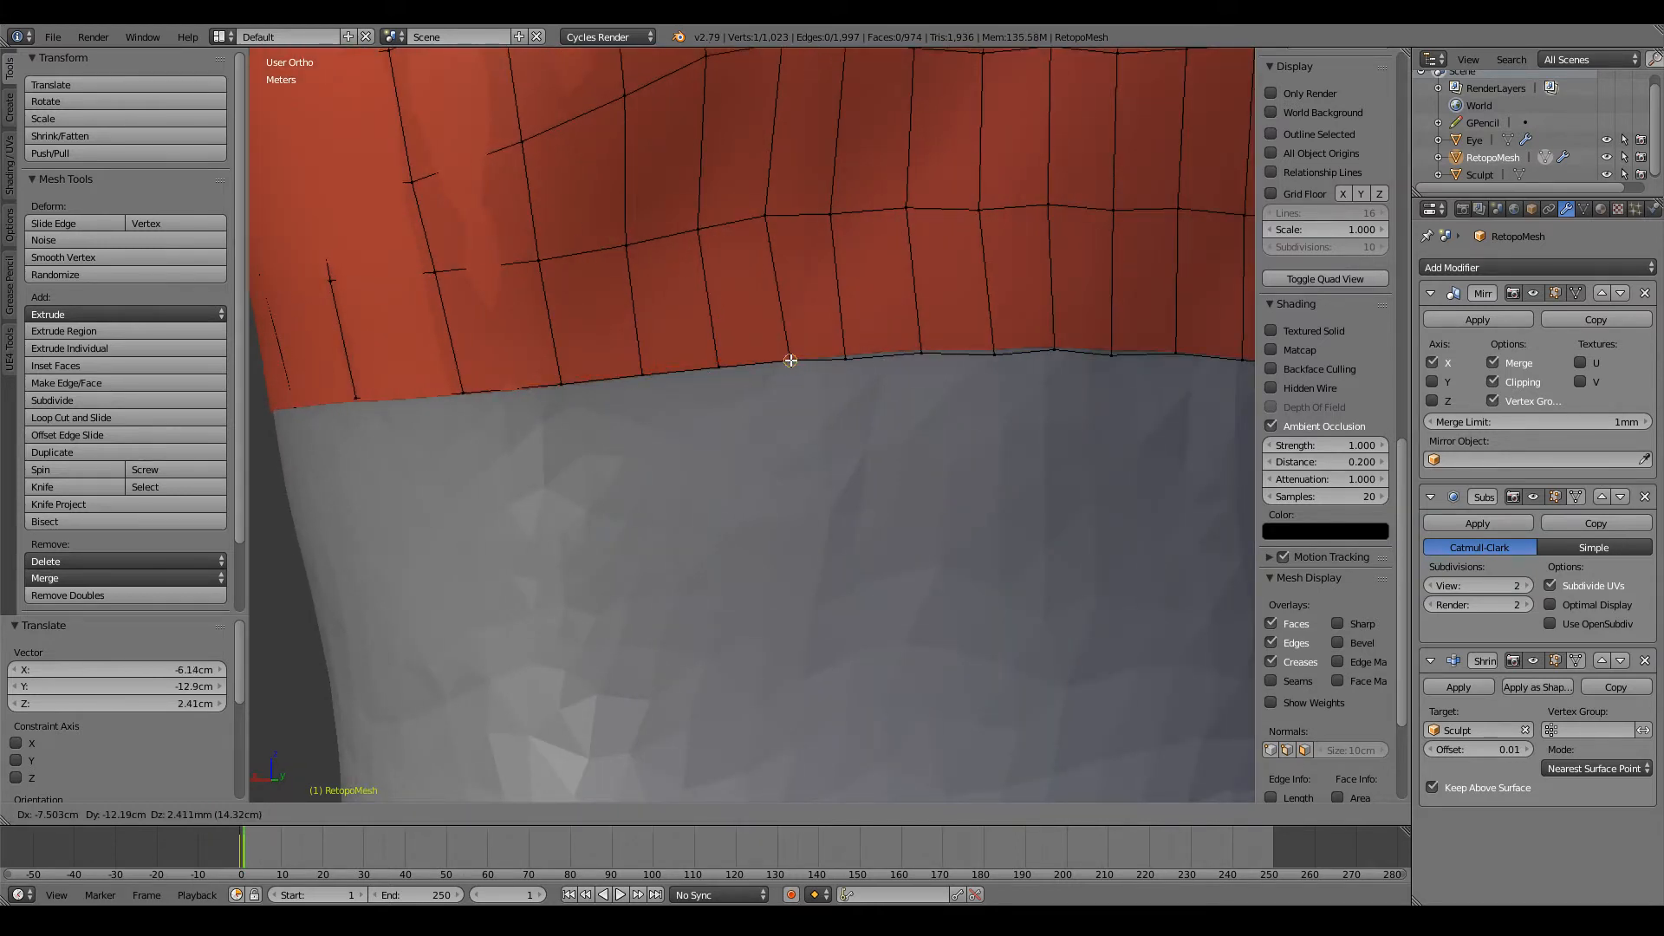
{"action": "left_click", "coordinate": [787, 360]}
Step: Shift two back vertices on the loop above the waist and align the next waist-loop vertex below them
{"action": "key", "text": "g"}
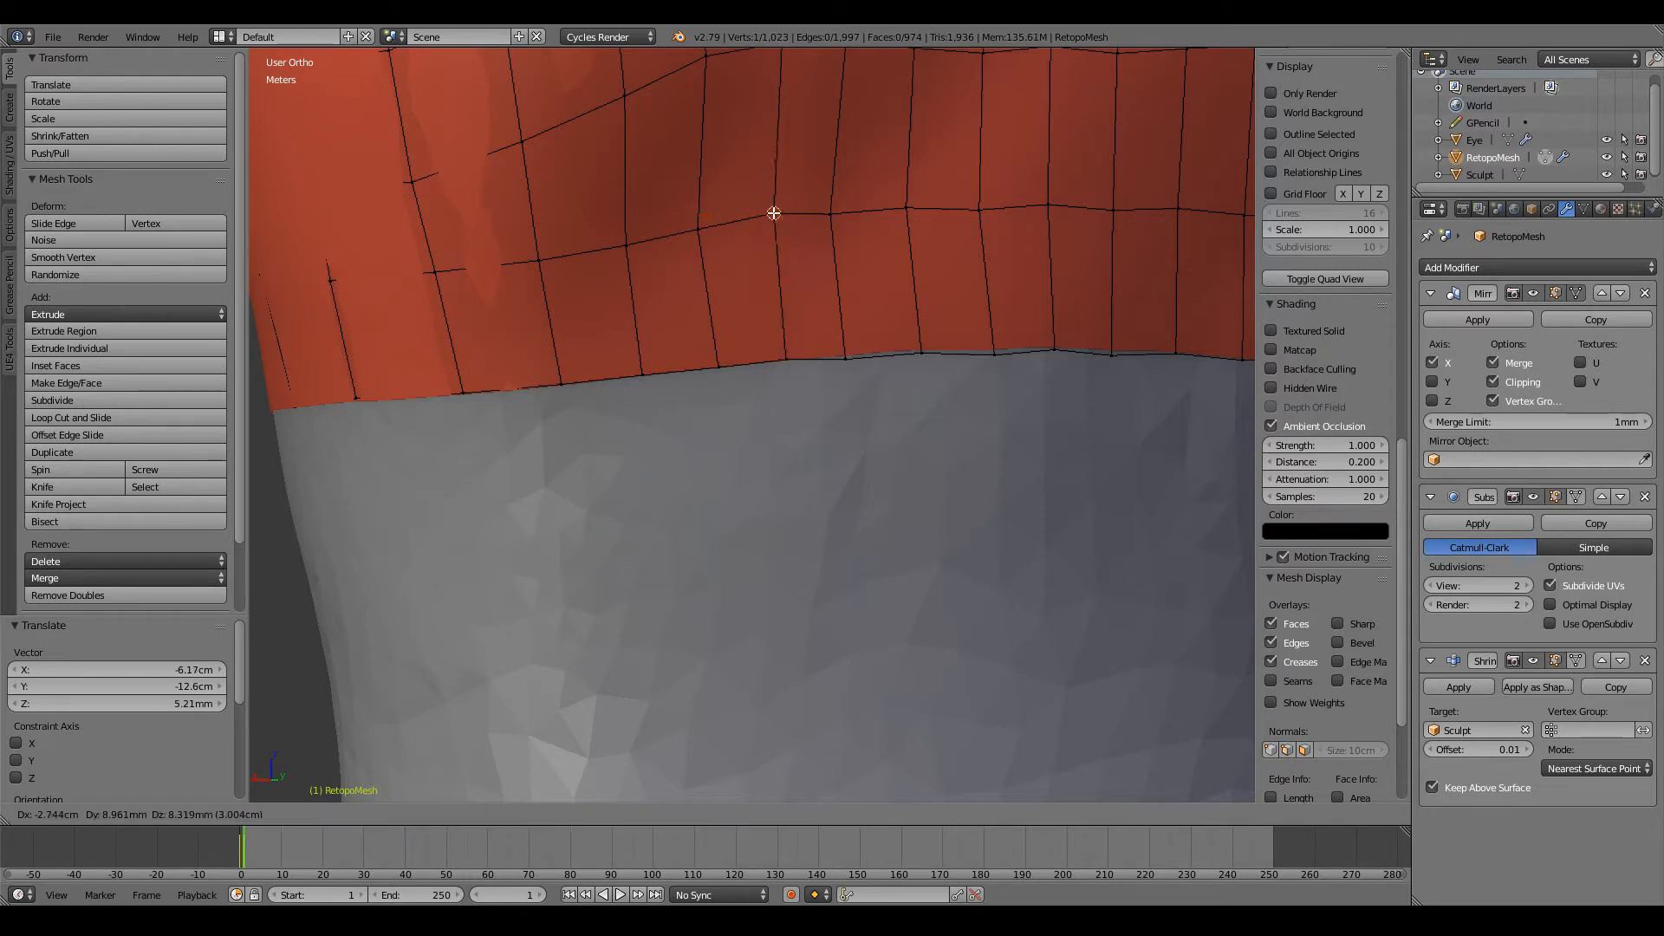
{"action": "left_click", "coordinate": [783, 219]}
{"action": "key", "text": "g"}
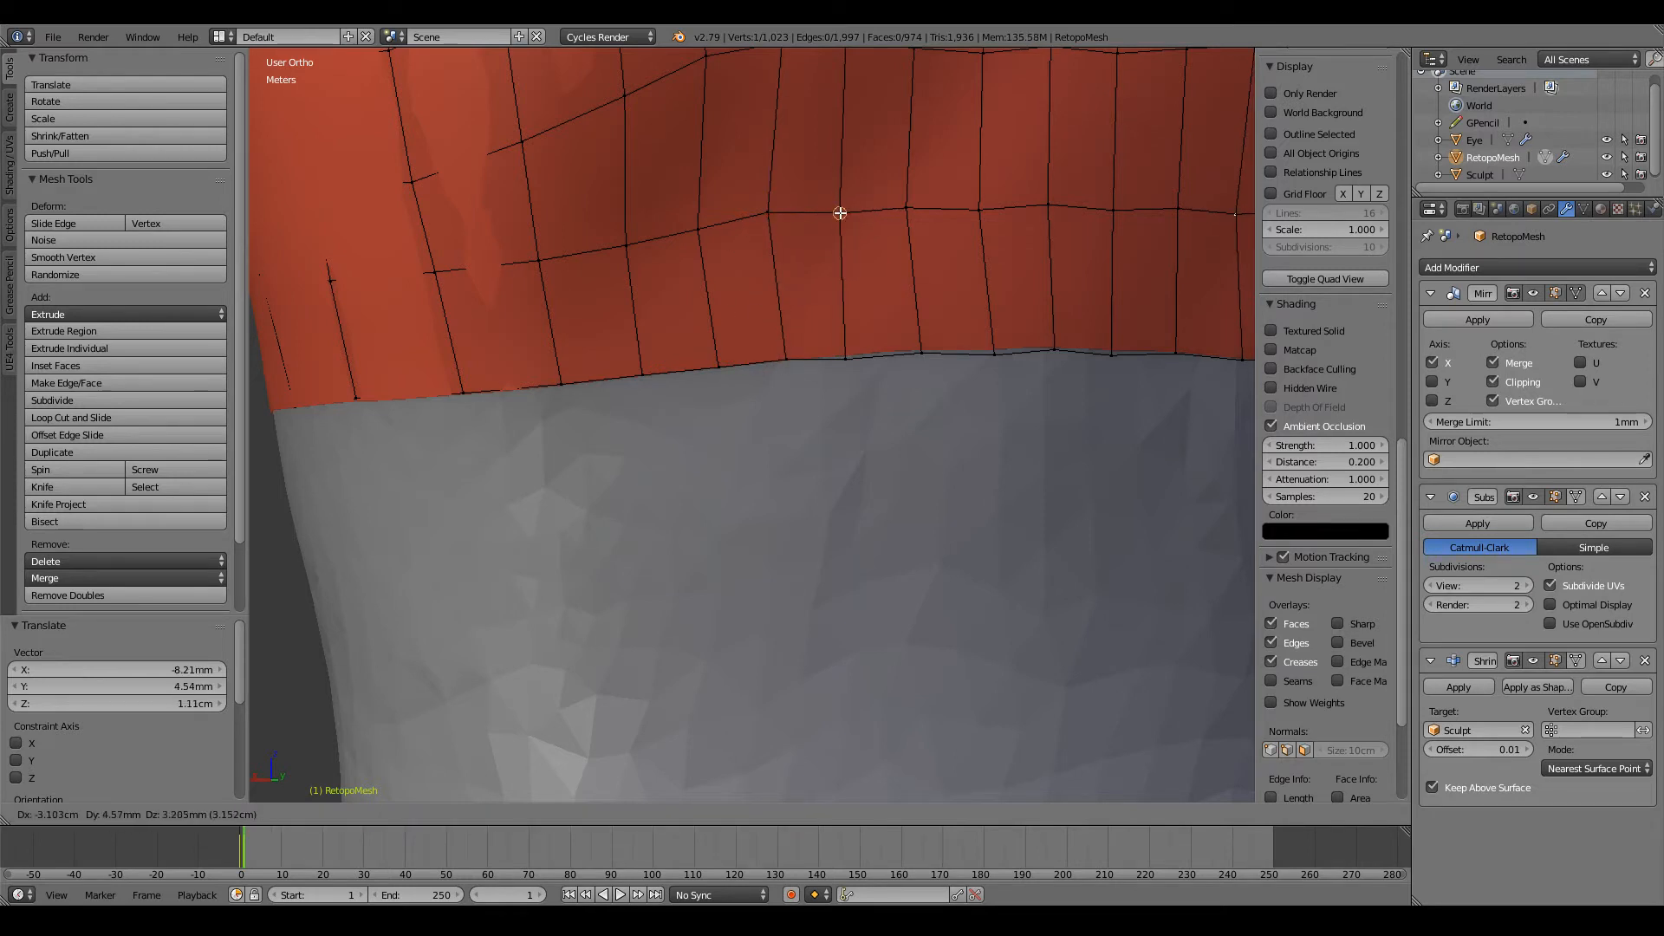
{"action": "left_click", "coordinate": [838, 210]}
{"action": "key", "text": "g"}
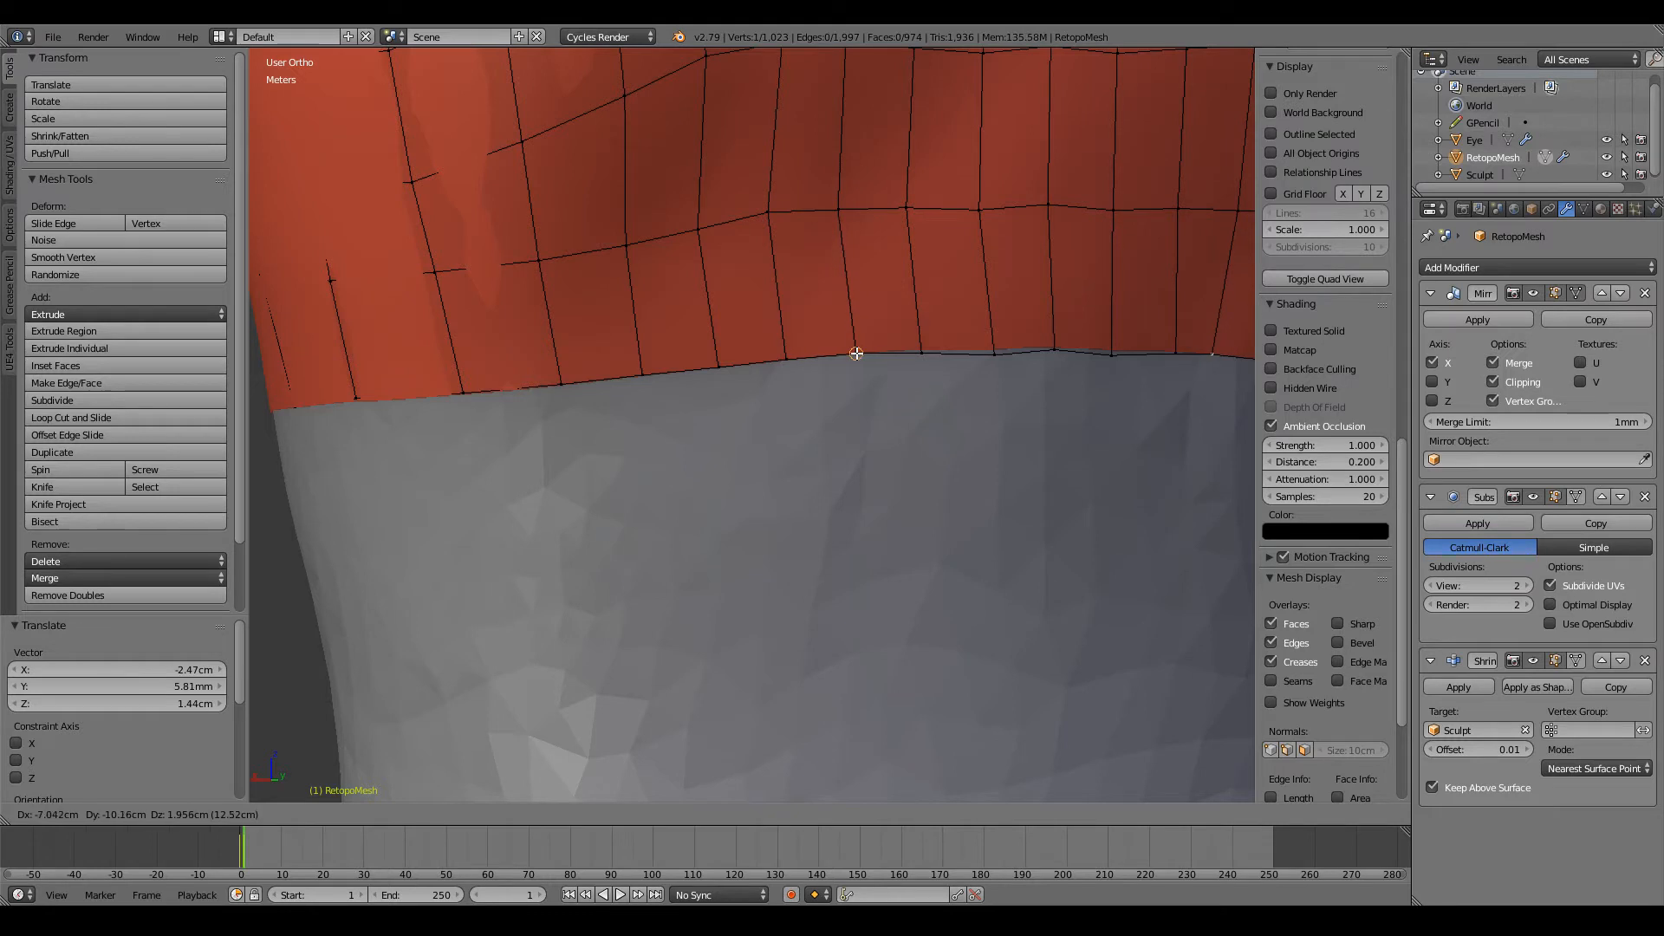
{"action": "left_click", "coordinate": [853, 350]}
Step: Nudge a vertex near the spine on the loop above and raise the waist-loop vertex beneath it
{"action": "scroll", "coordinate": [852, 349], "scroll_direction": "up", "scroll_amount": 8, "text": "ctrl"}
{"action": "scroll", "coordinate": [733, 372], "scroll_direction": "up", "scroll_amount": 3, "text": "shift"}
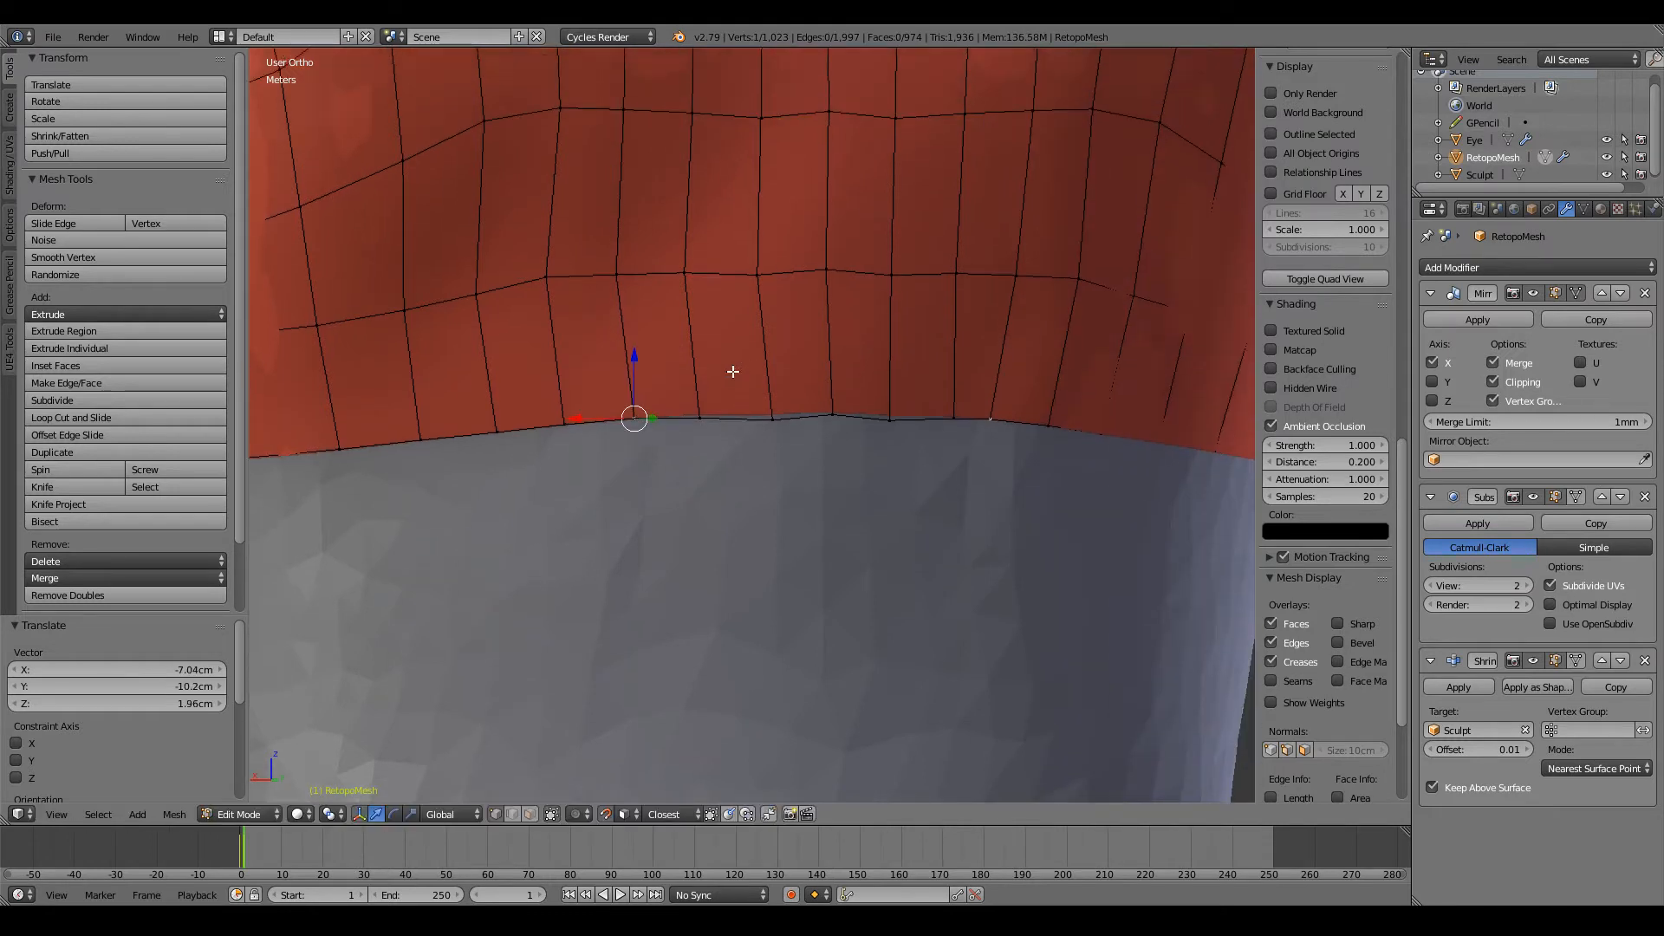
{"action": "key", "text": "g"}
{"action": "left_click", "coordinate": [693, 272]}
{"action": "right_click", "coordinate": [698, 419]}
{"action": "key", "text": "g"}
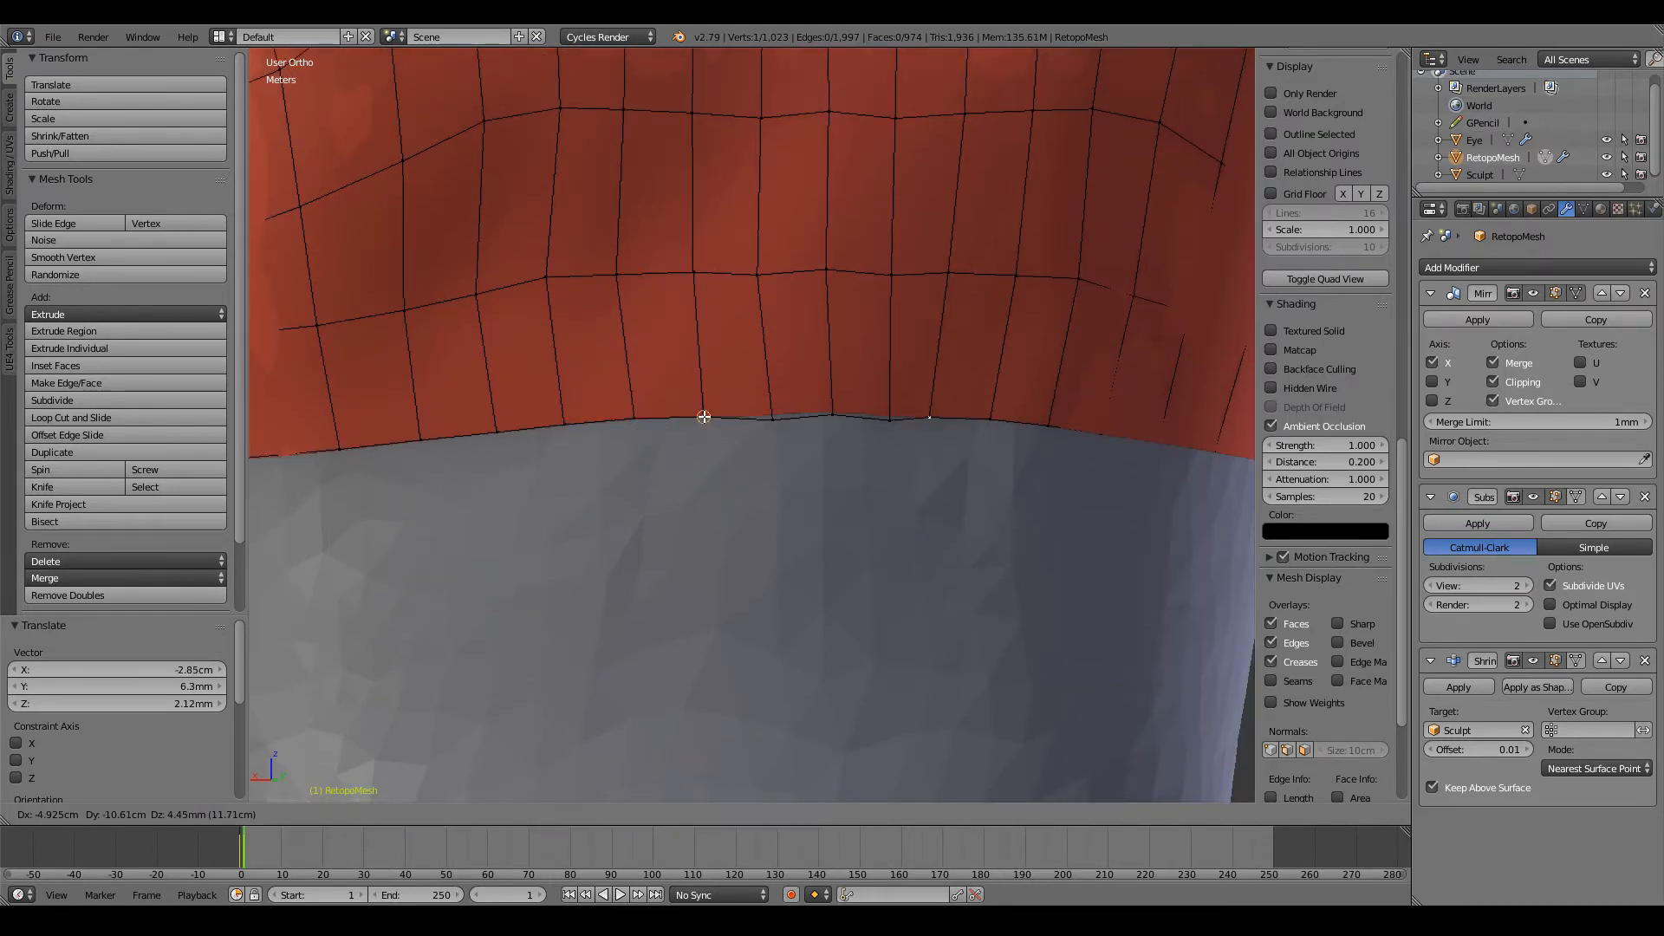
{"action": "left_click", "coordinate": [703, 413]}
Step: Raise the waist-loop vertex beside the spine, adjust the loop above it near the spine, and deselect everything
{"action": "right_click", "coordinate": [762, 419]}
{"action": "key", "text": "g"}
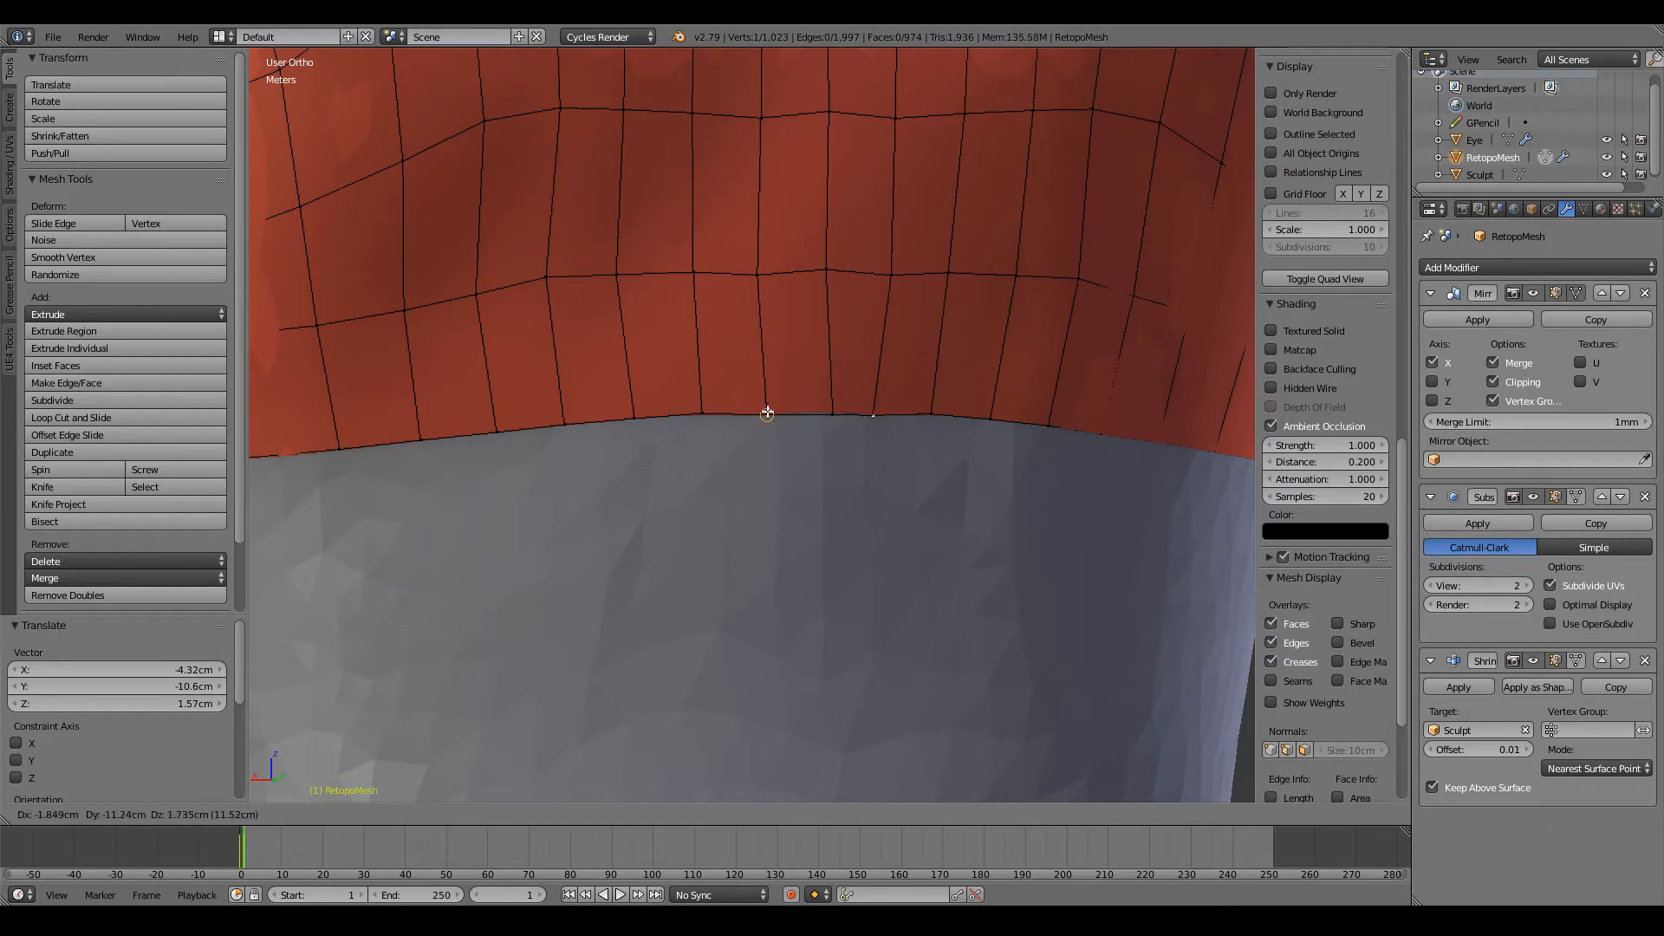
{"action": "left_click", "coordinate": [767, 409]}
{"action": "right_click", "coordinate": [759, 273]}
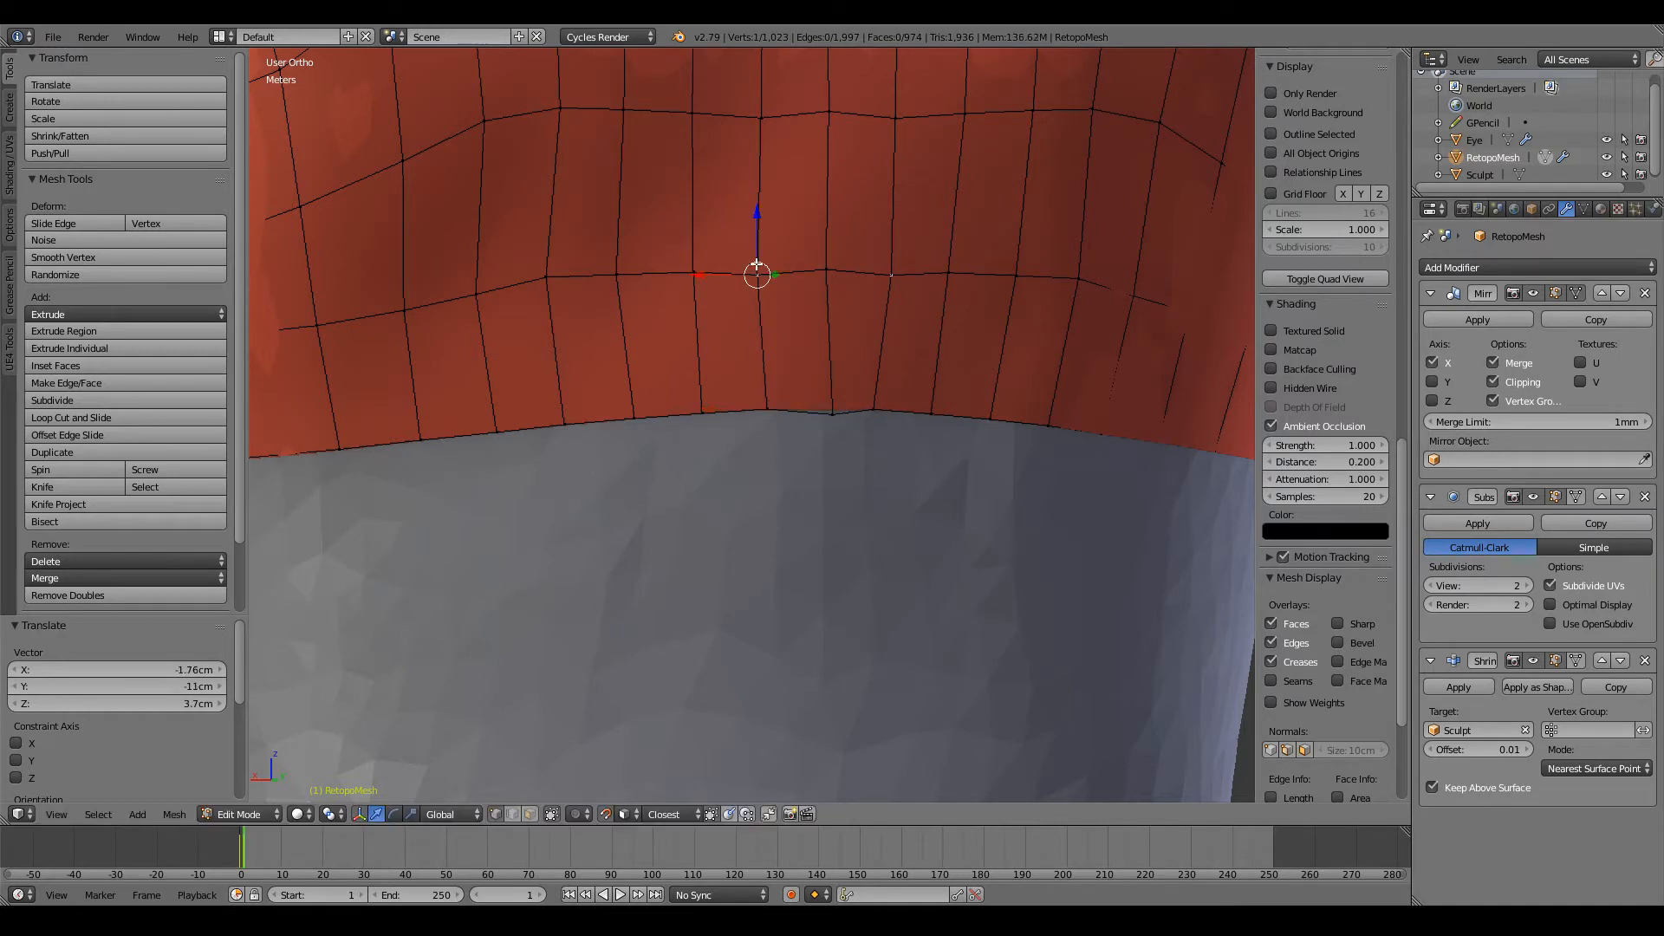
{"action": "key", "text": "g"}
{"action": "left_click", "coordinate": [829, 272]}
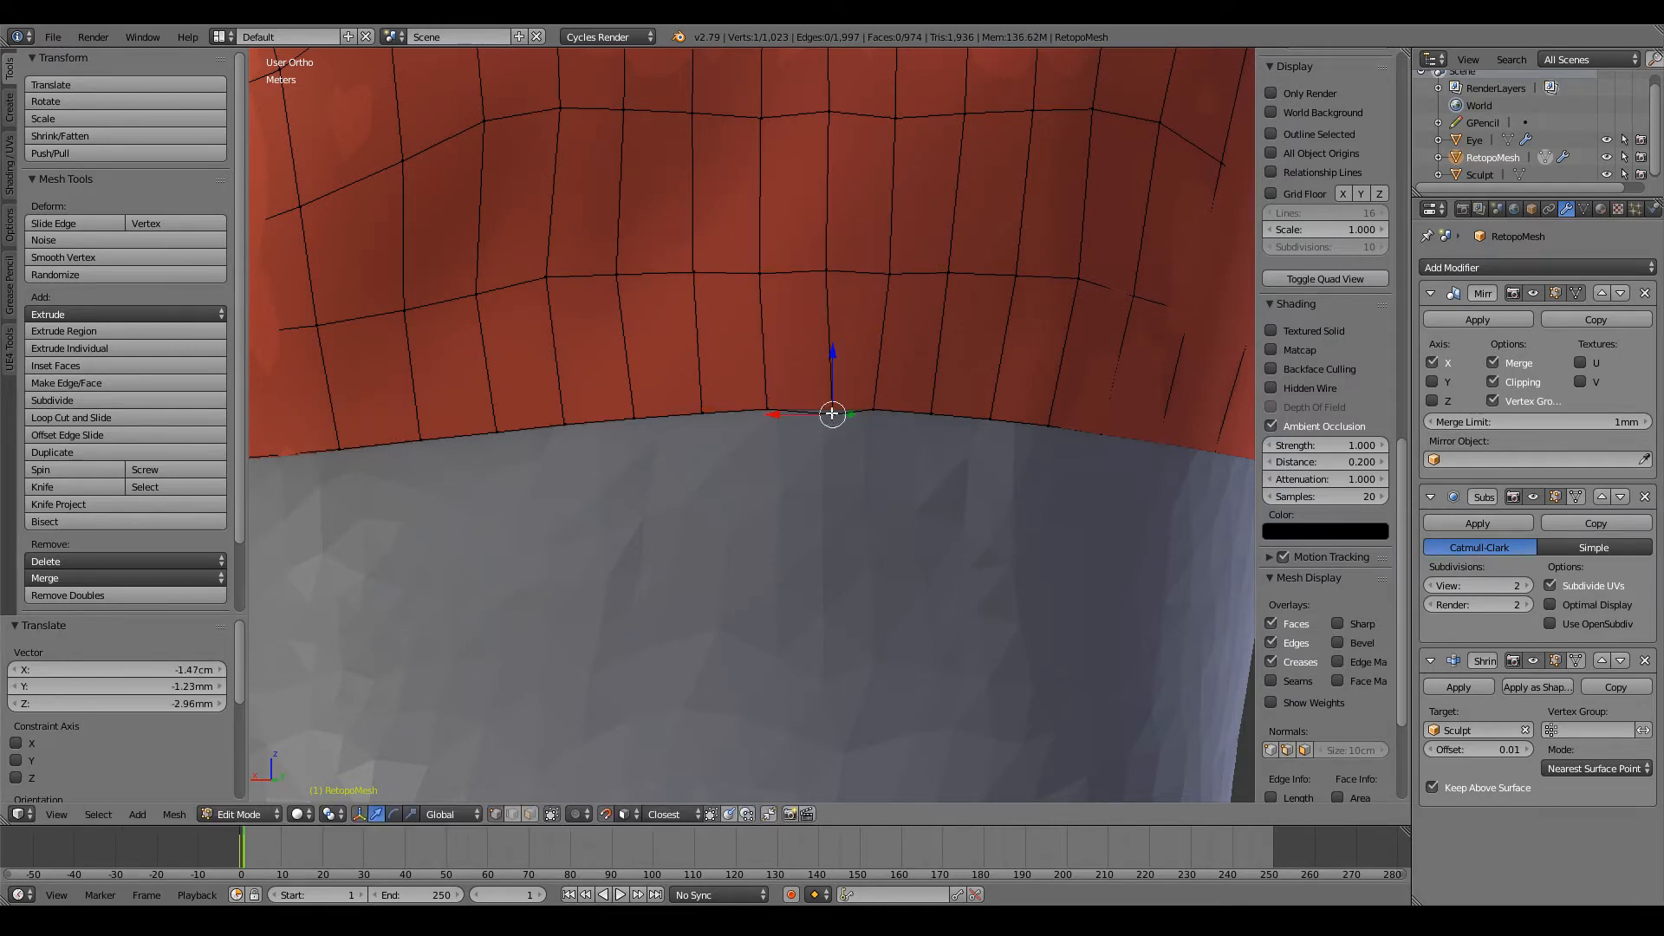
{"action": "key", "text": "a"}
Step: Inspect the retopologized torso on the whole character in Object Mode and return to Edit Mode
{"action": "scroll", "coordinate": [791, 412], "scroll_direction": "down", "scroll_amount": 6}
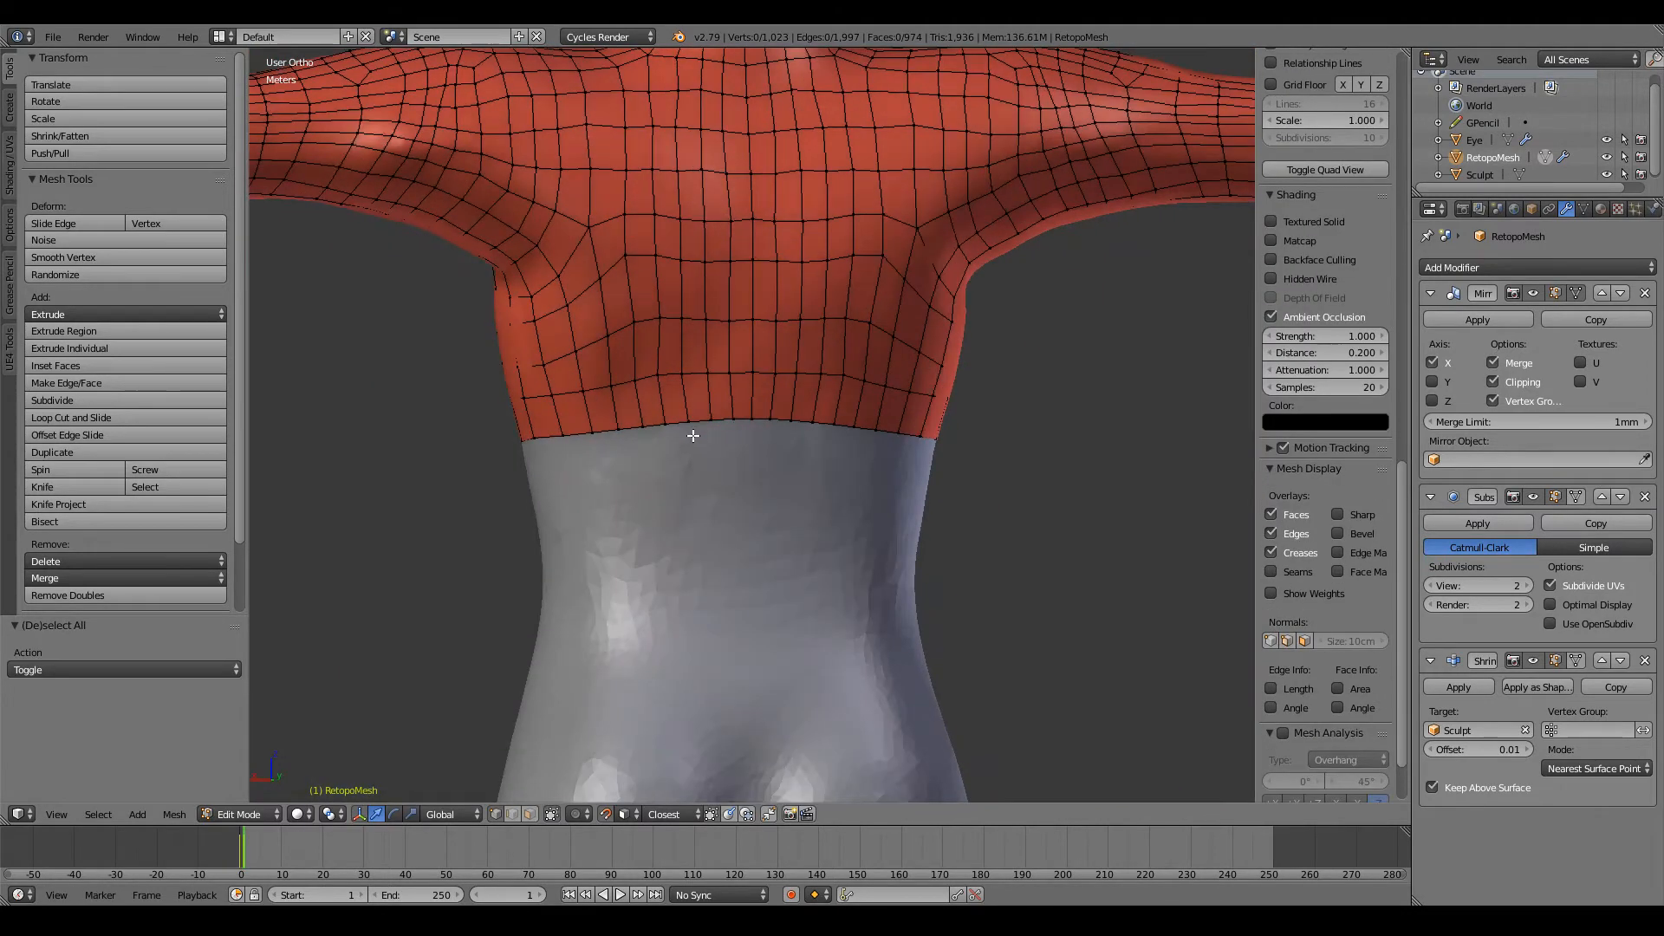
{"action": "key", "text": "Tab"}
{"action": "scroll", "coordinate": [693, 435], "scroll_direction": "down", "scroll_amount": 5}
{"action": "middle_click_drag", "start_coordinate": [682, 439], "coordinate": [905, 453]}
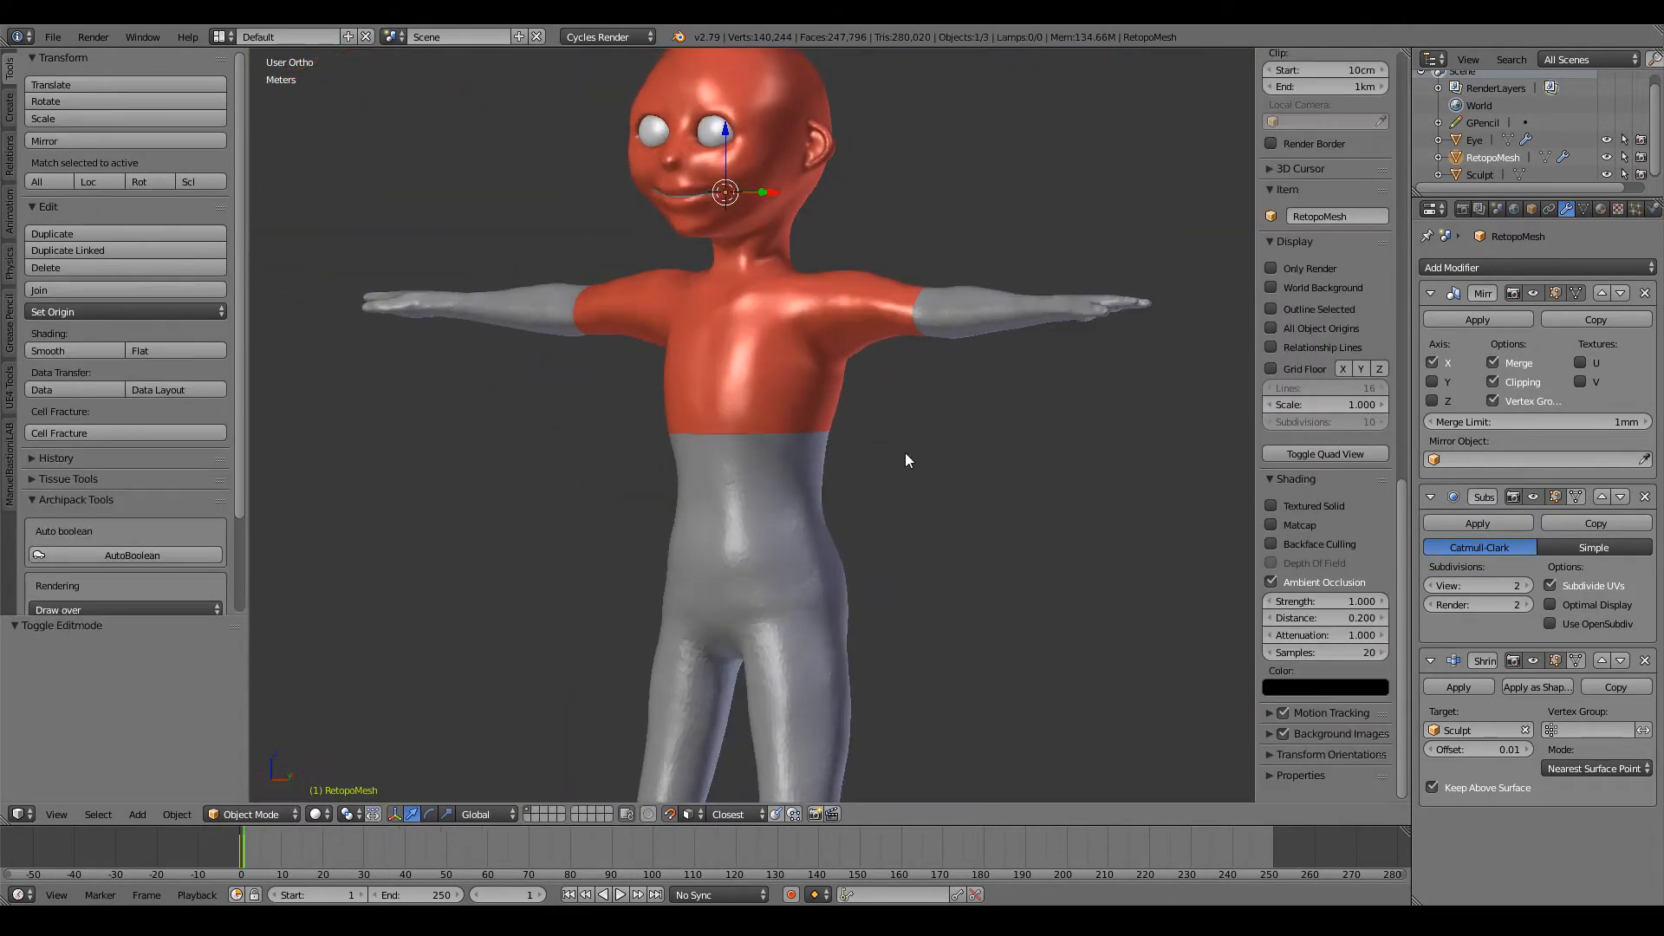
{"action": "key", "text": "Tab"}
Step: Select the open edge loop at the end of the arm and extrude it about 43 cm along the forearm in front view
{"action": "scroll", "coordinate": [928, 445], "scroll_direction": "up", "scroll_amount": 4}
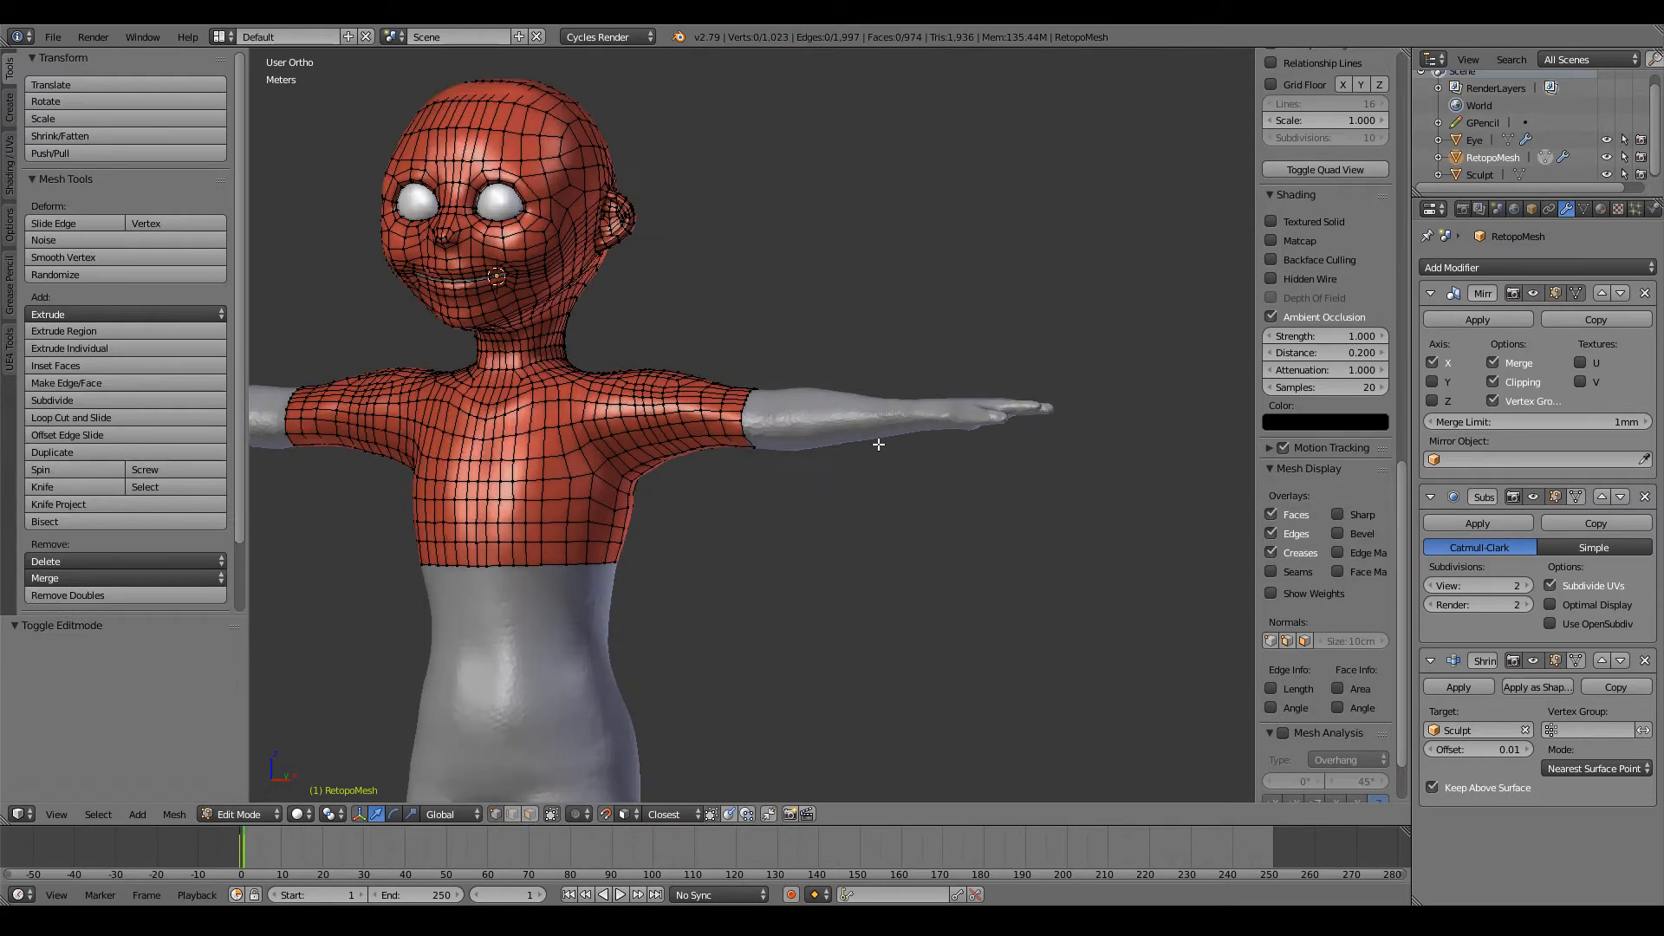
{"action": "scroll", "coordinate": [878, 445], "scroll_direction": "up", "scroll_amount": 2}
{"action": "key", "text": "KP_1"}
{"action": "scroll", "coordinate": [853, 441], "scroll_direction": "up", "scroll_amount": 5}
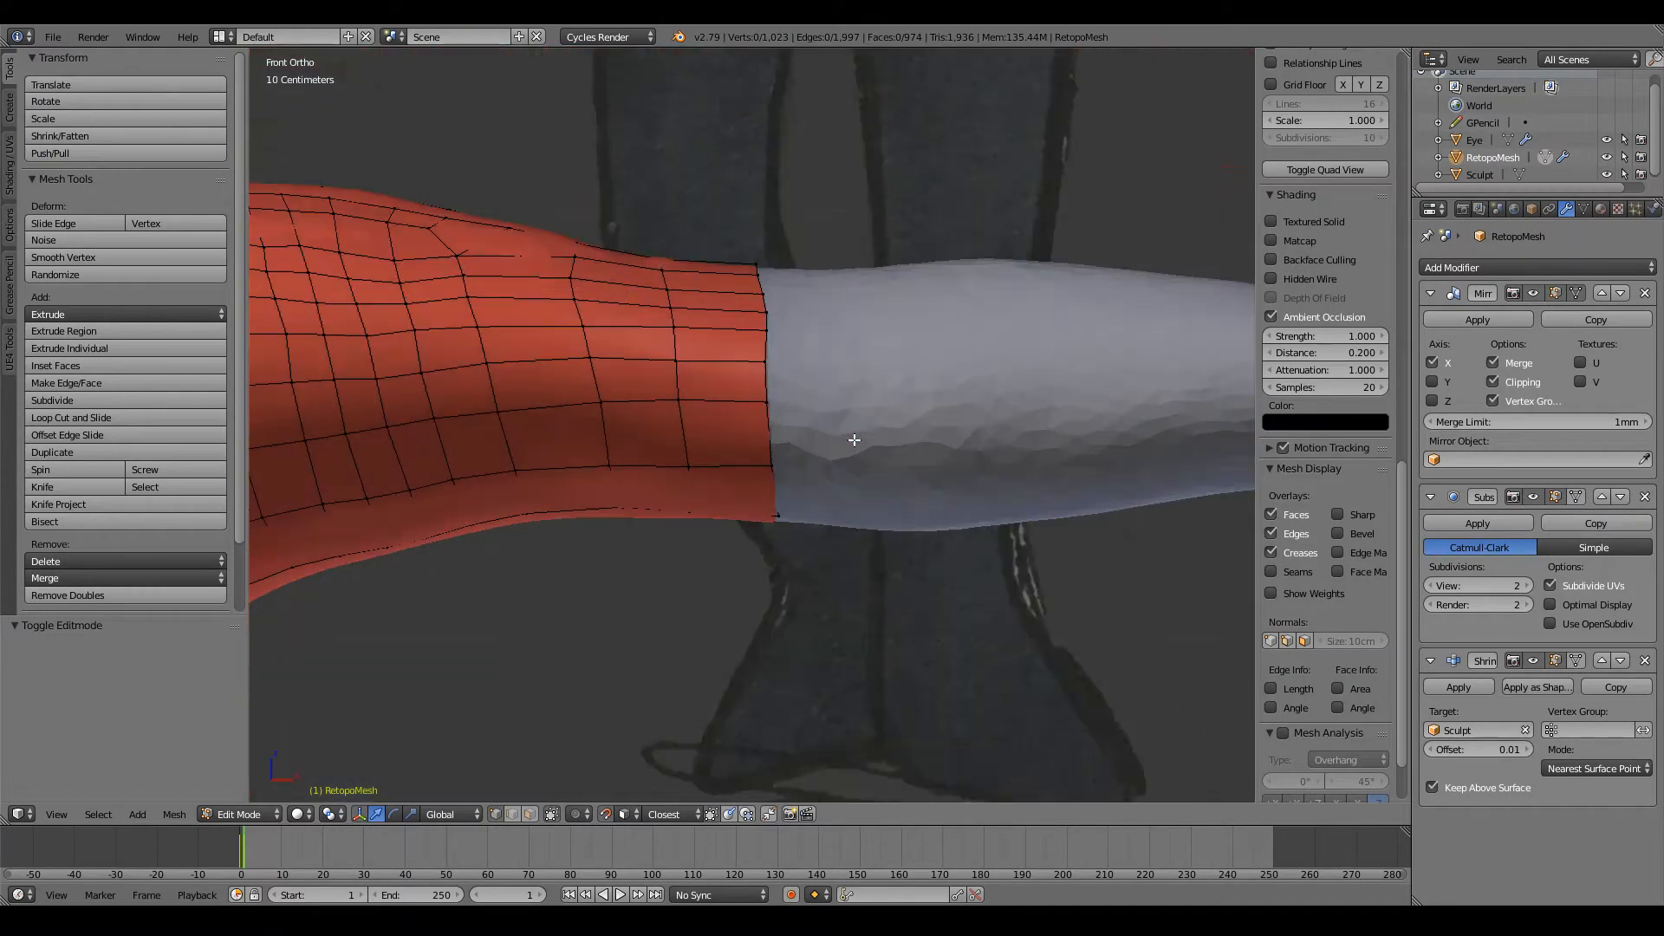
{"action": "right_click", "coordinate": [770, 428], "text": "alt"}
{"action": "middle_click_drag", "start_coordinate": [851, 383], "coordinate": [863, 302]}
{"action": "key", "text": "KP_1"}
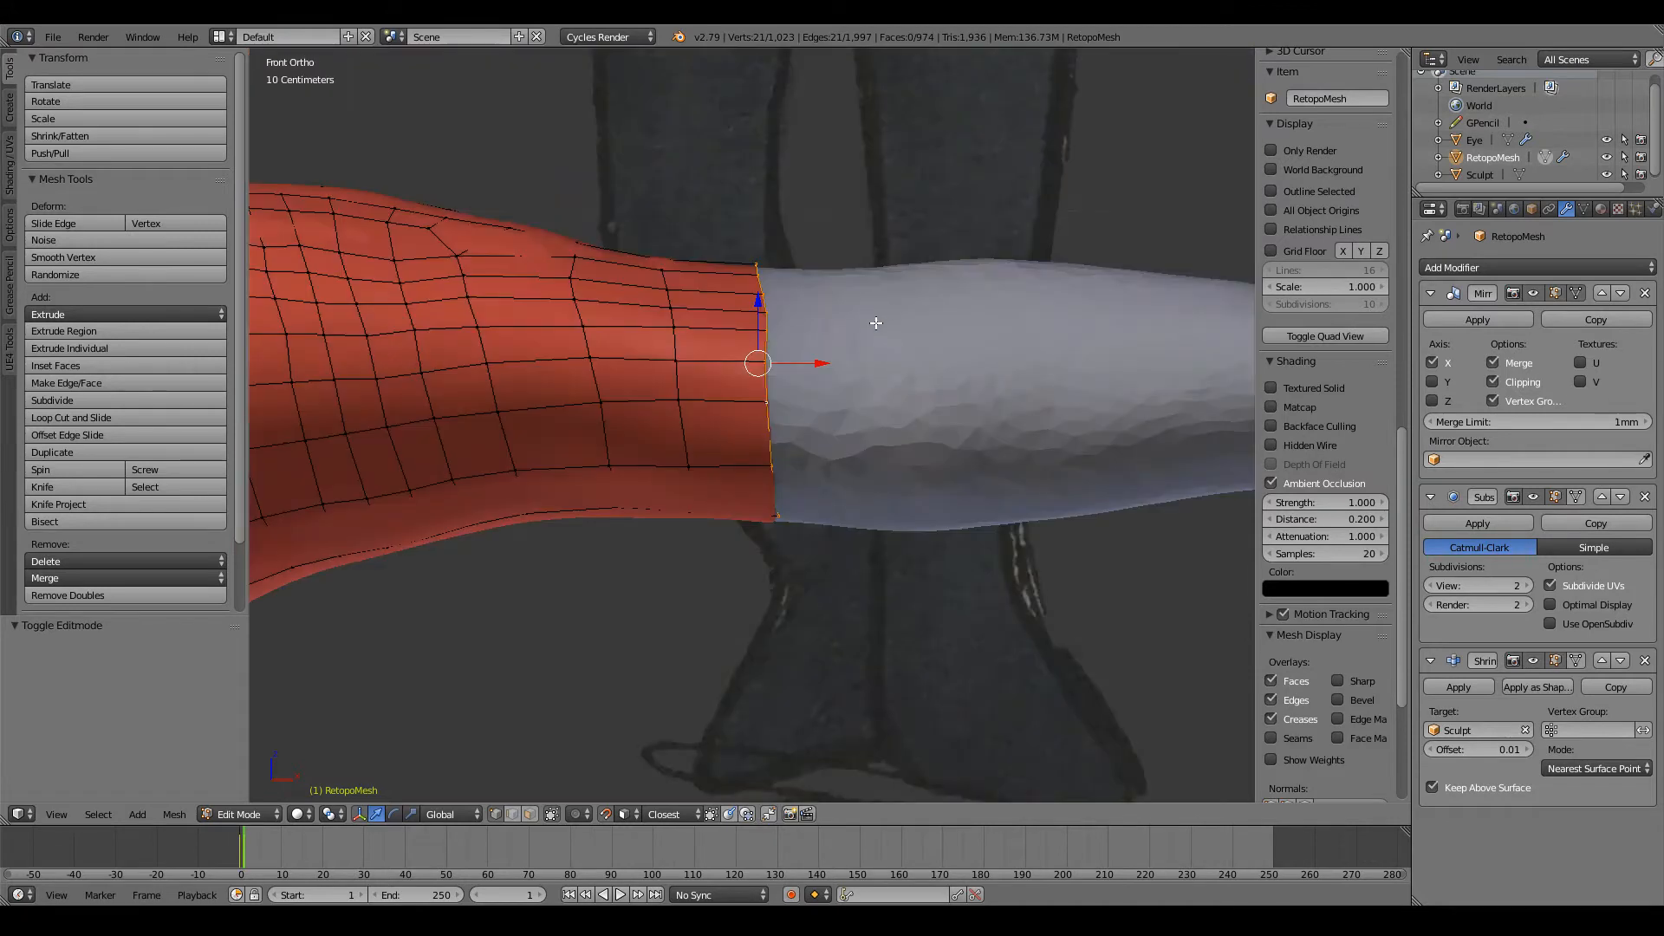
{"action": "left_click", "coordinate": [858, 341]}
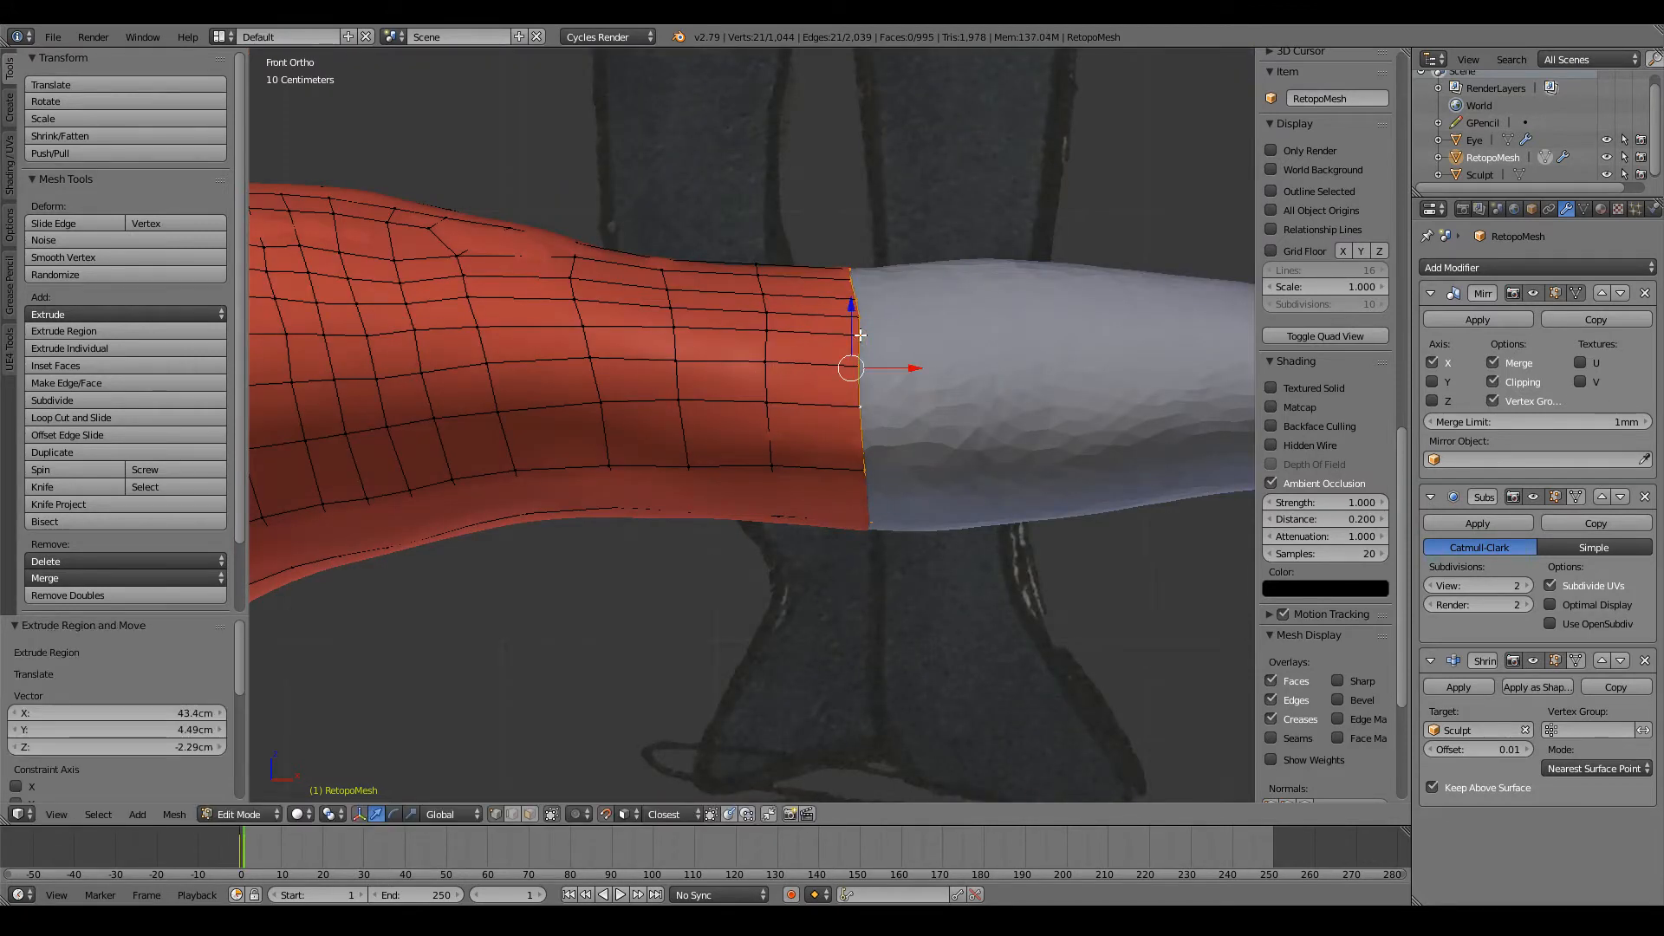
Step: Raise two vertices on the front of the newly extruded forearm loop to even out their spacing
{"action": "scroll", "coordinate": [867, 347], "scroll_direction": "up", "scroll_amount": 4}
{"action": "middle_click_drag", "start_coordinate": [1023, 373], "coordinate": [799, 374], "text": "shift"}
{"action": "right_click", "coordinate": [759, 376]}
{"action": "key", "text": "g"}
{"action": "left_click", "coordinate": [744, 382]}
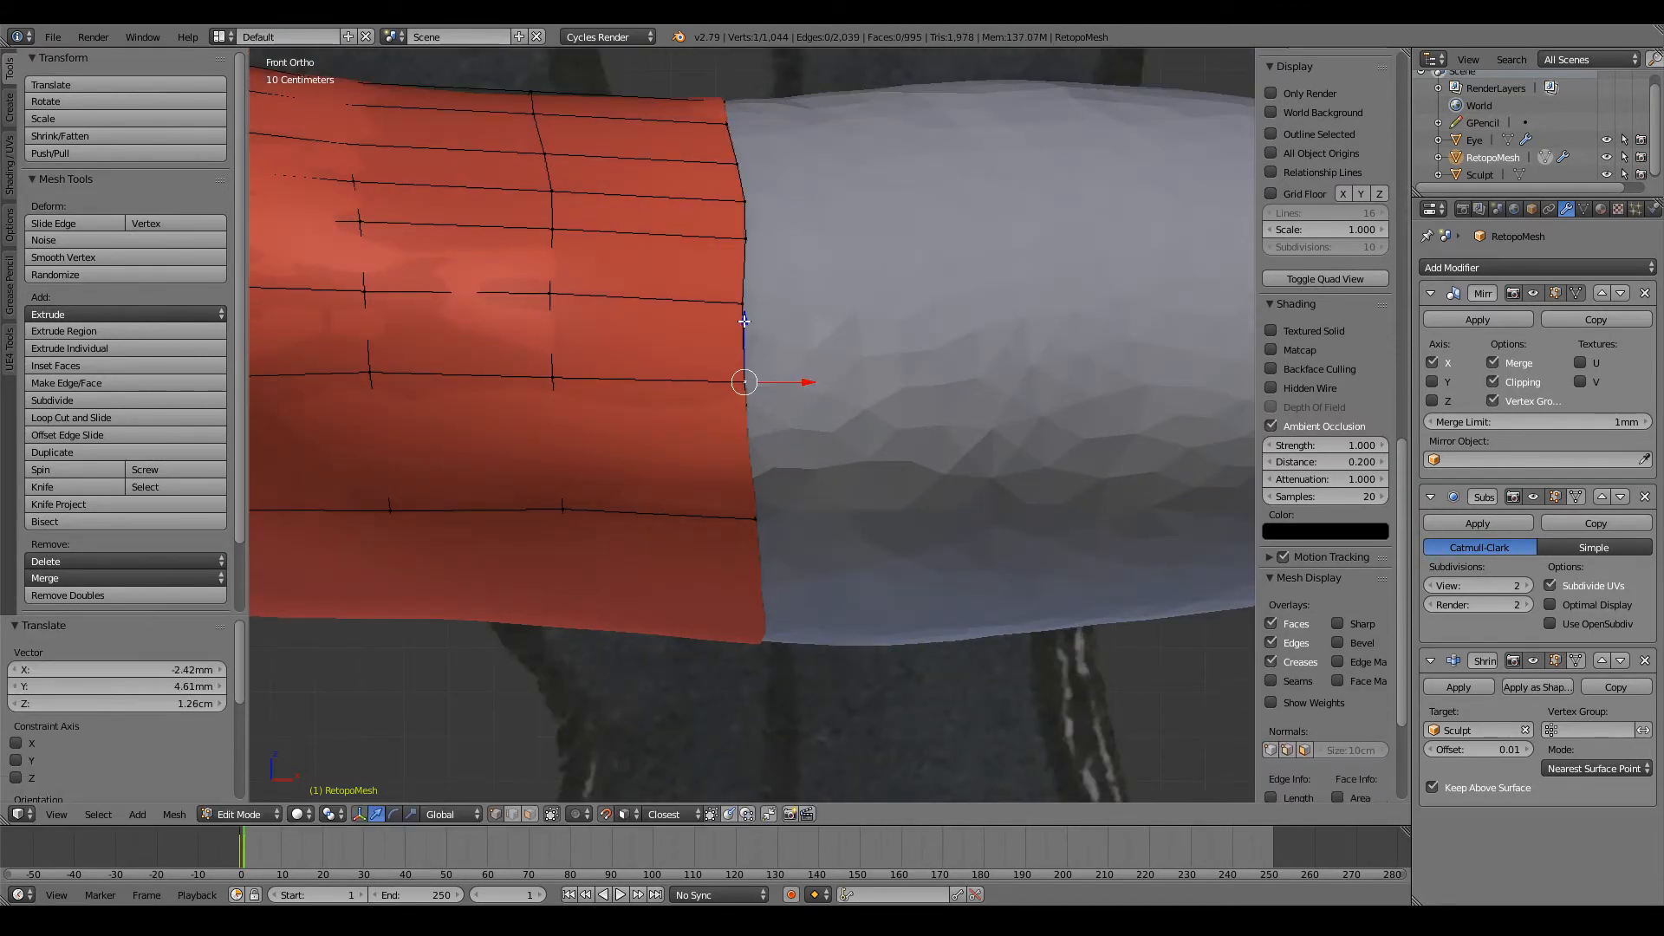
{"action": "right_click", "coordinate": [744, 305]}
{"action": "key", "text": "g"}
{"action": "left_click", "coordinate": [744, 296]}
Step: Adjust the next three vertices up the front of the forearm loop so the loop runs smoothly around the arm
{"action": "middle_click_drag", "start_coordinate": [744, 296], "coordinate": [744, 340]}
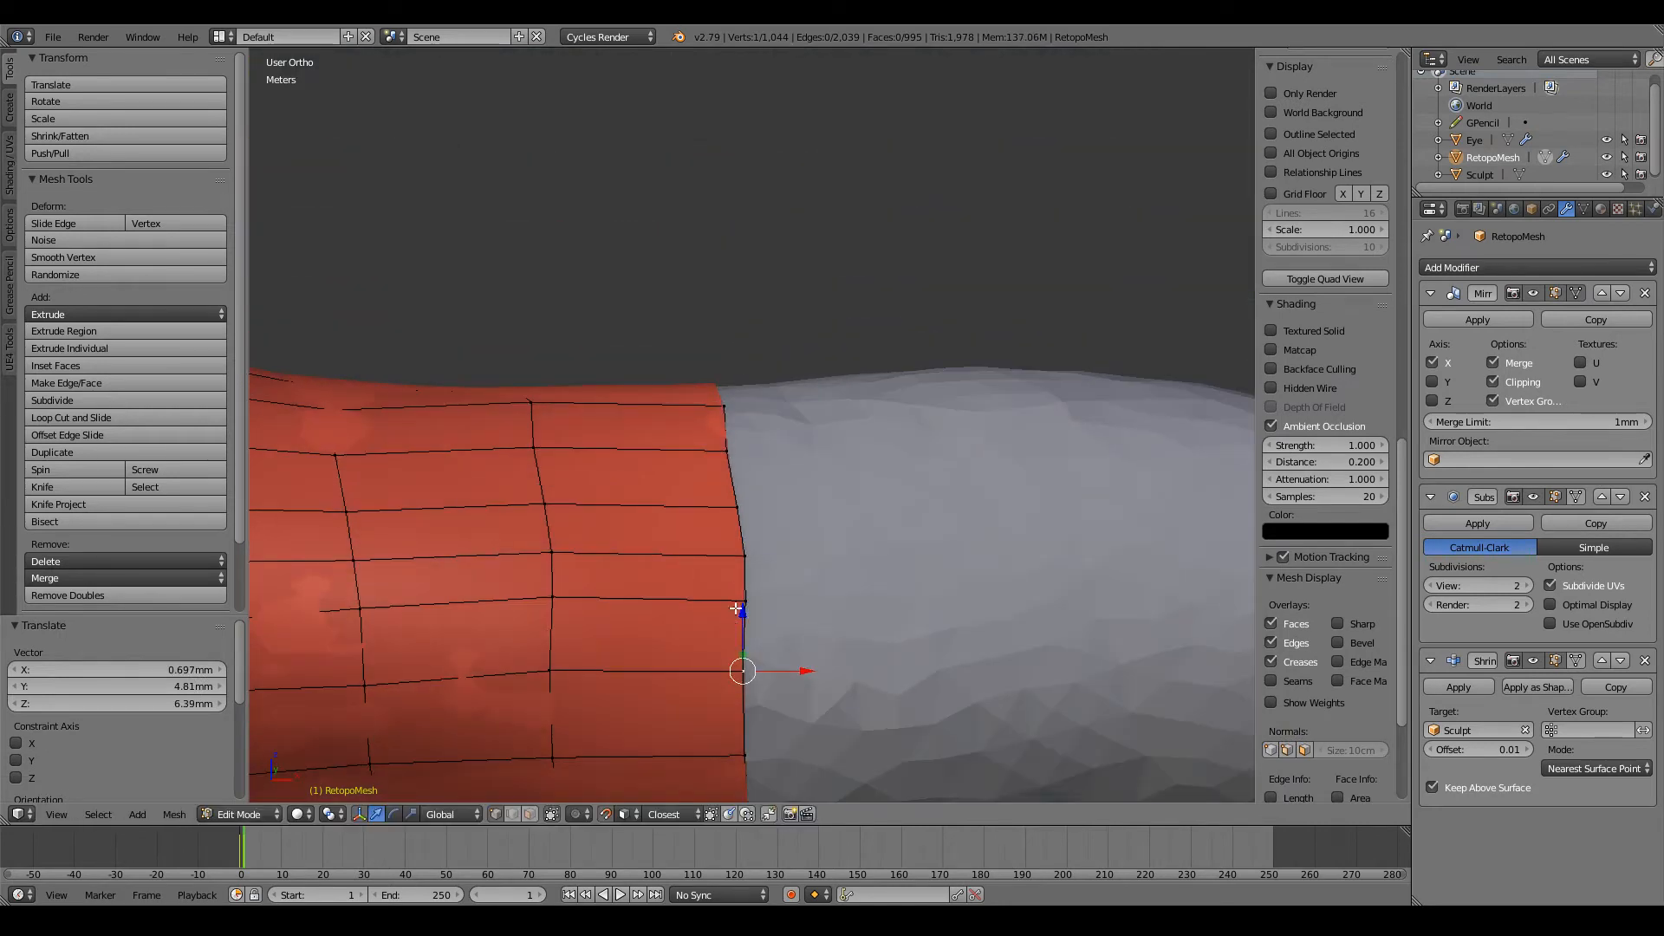
{"action": "right_click", "coordinate": [739, 603]}
{"action": "key", "text": "g"}
{"action": "left_click", "coordinate": [743, 559]}
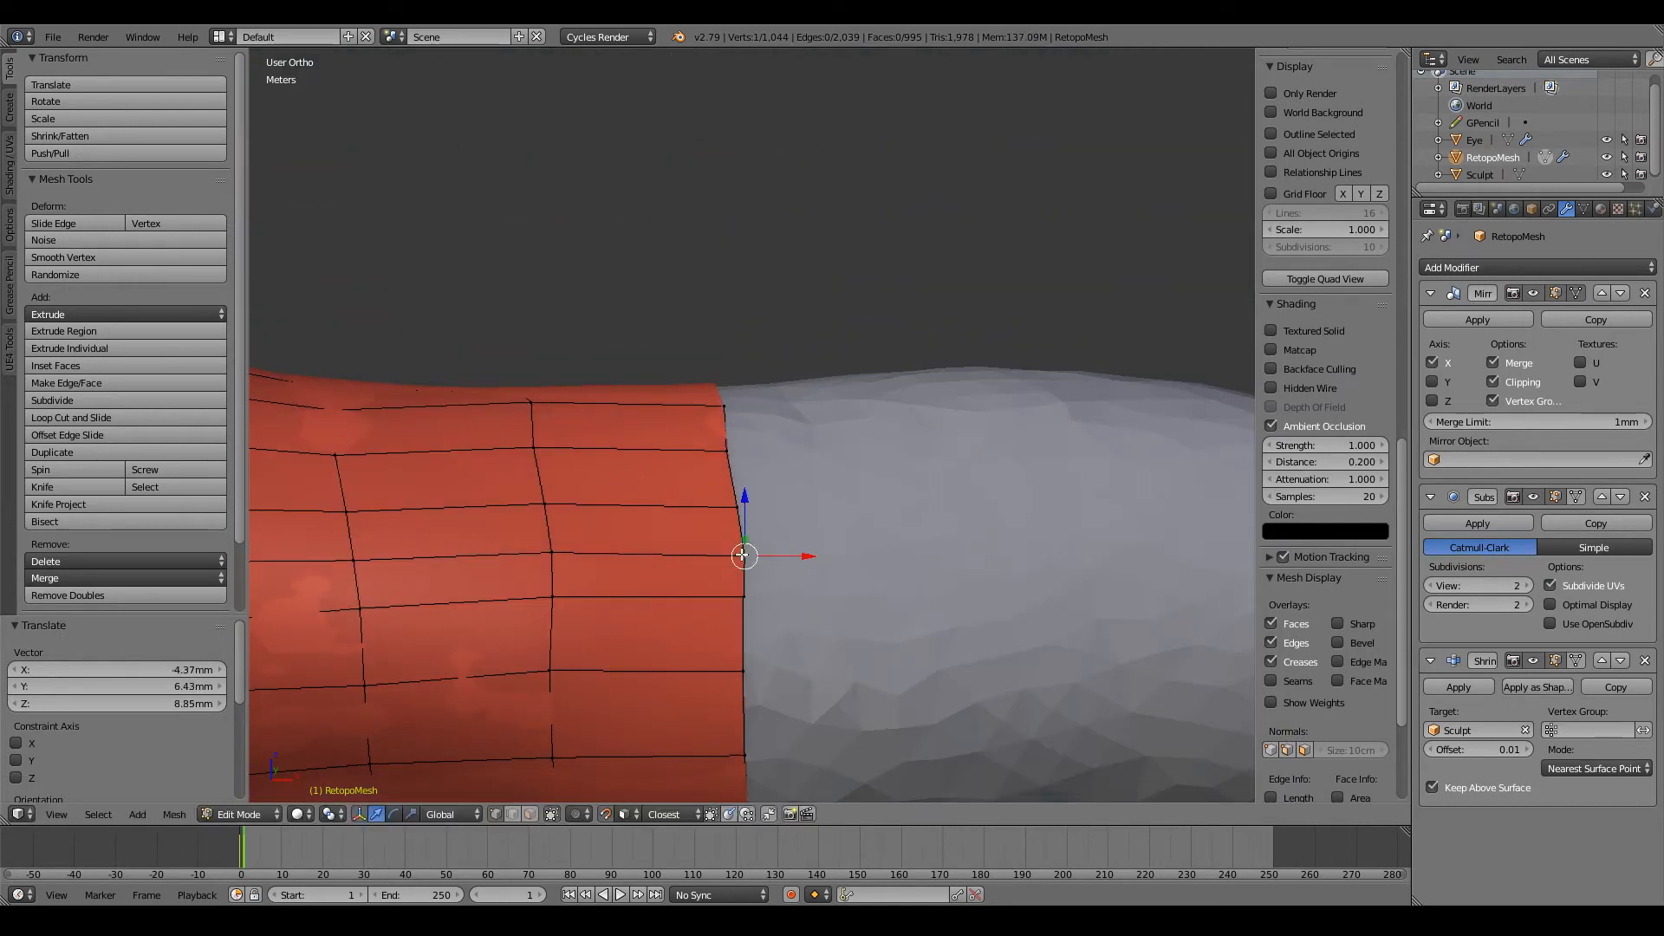
{"action": "key", "text": "g"}
{"action": "left_click", "coordinate": [740, 554]}
{"action": "right_click", "coordinate": [737, 501]}
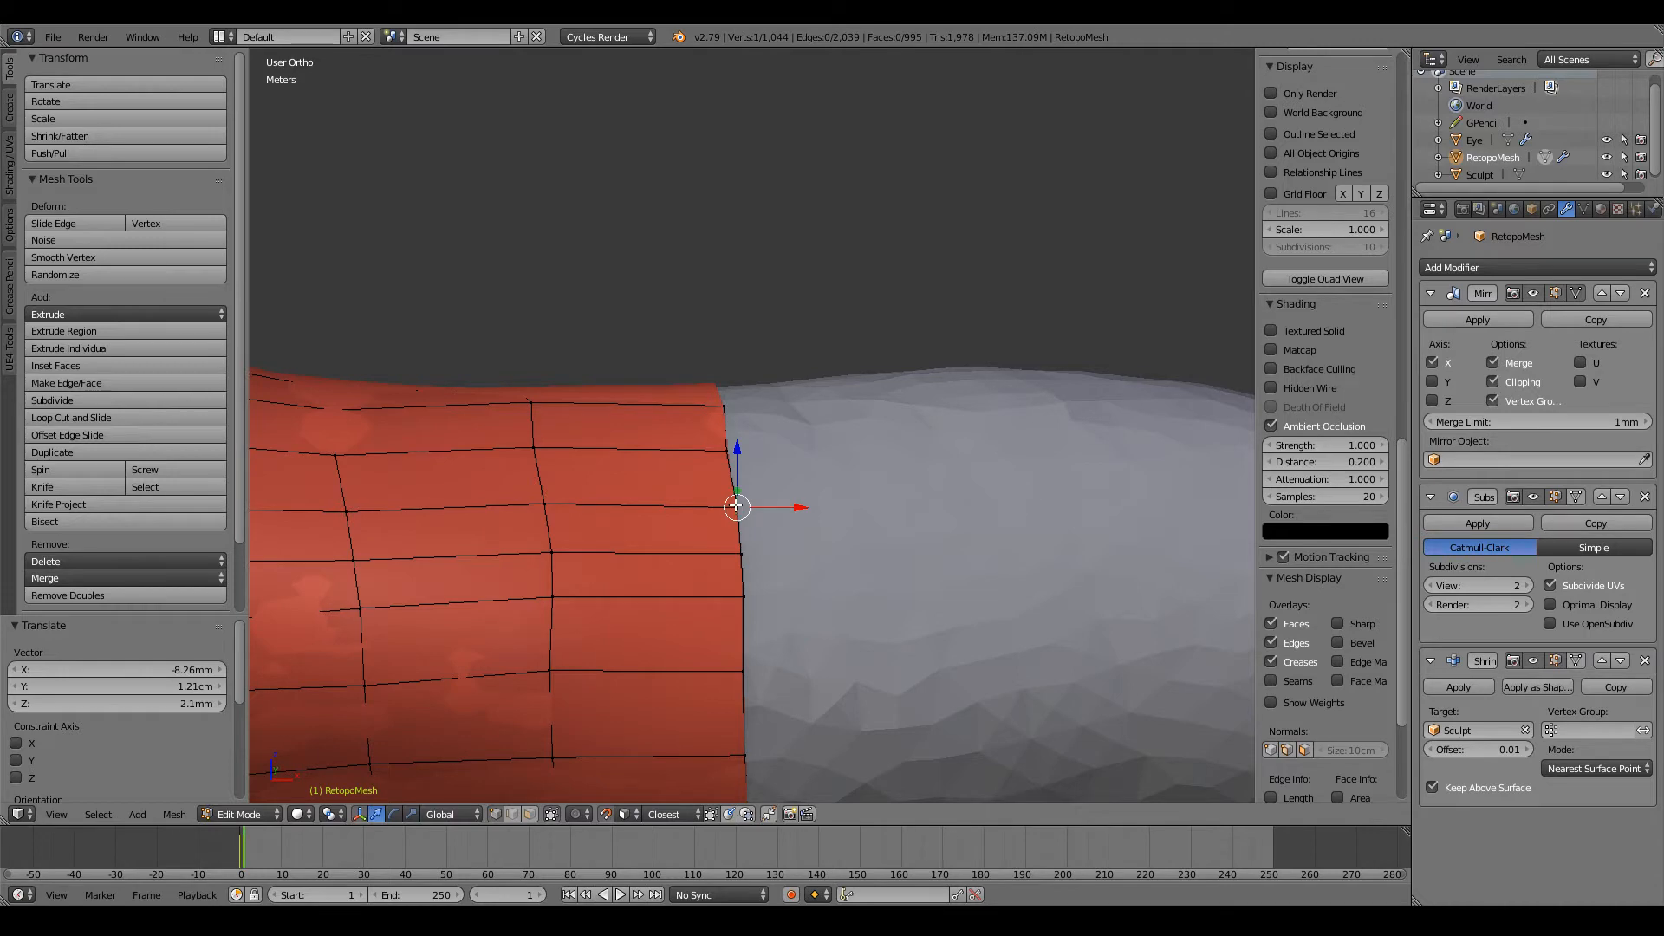
{"action": "key", "text": "g"}
{"action": "left_click", "coordinate": [735, 498]}
Step: Nudge a vertex on top of the previous arm loop and pull the neighbouring open-edge vertex into line
{"action": "middle_click_drag", "start_coordinate": [735, 499], "coordinate": [736, 538]}
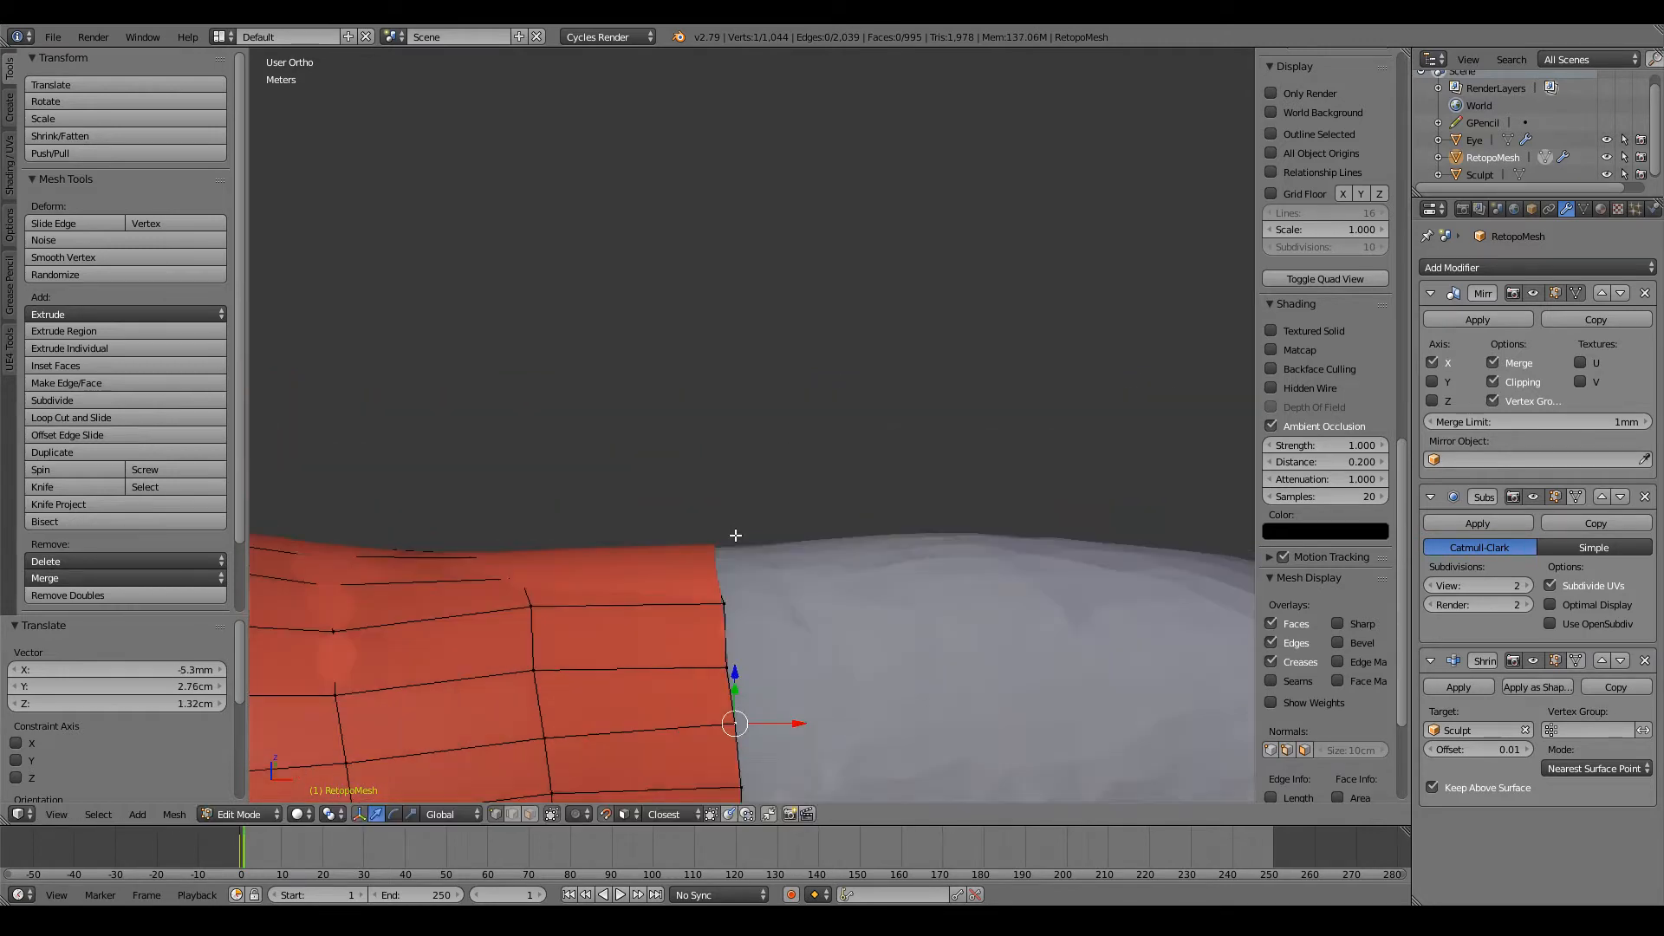
{"action": "scroll", "coordinate": [736, 536], "scroll_direction": "down", "scroll_amount": 20, "text": "shift"}
{"action": "scroll", "coordinate": [758, 485], "scroll_direction": "down", "scroll_amount": 6}
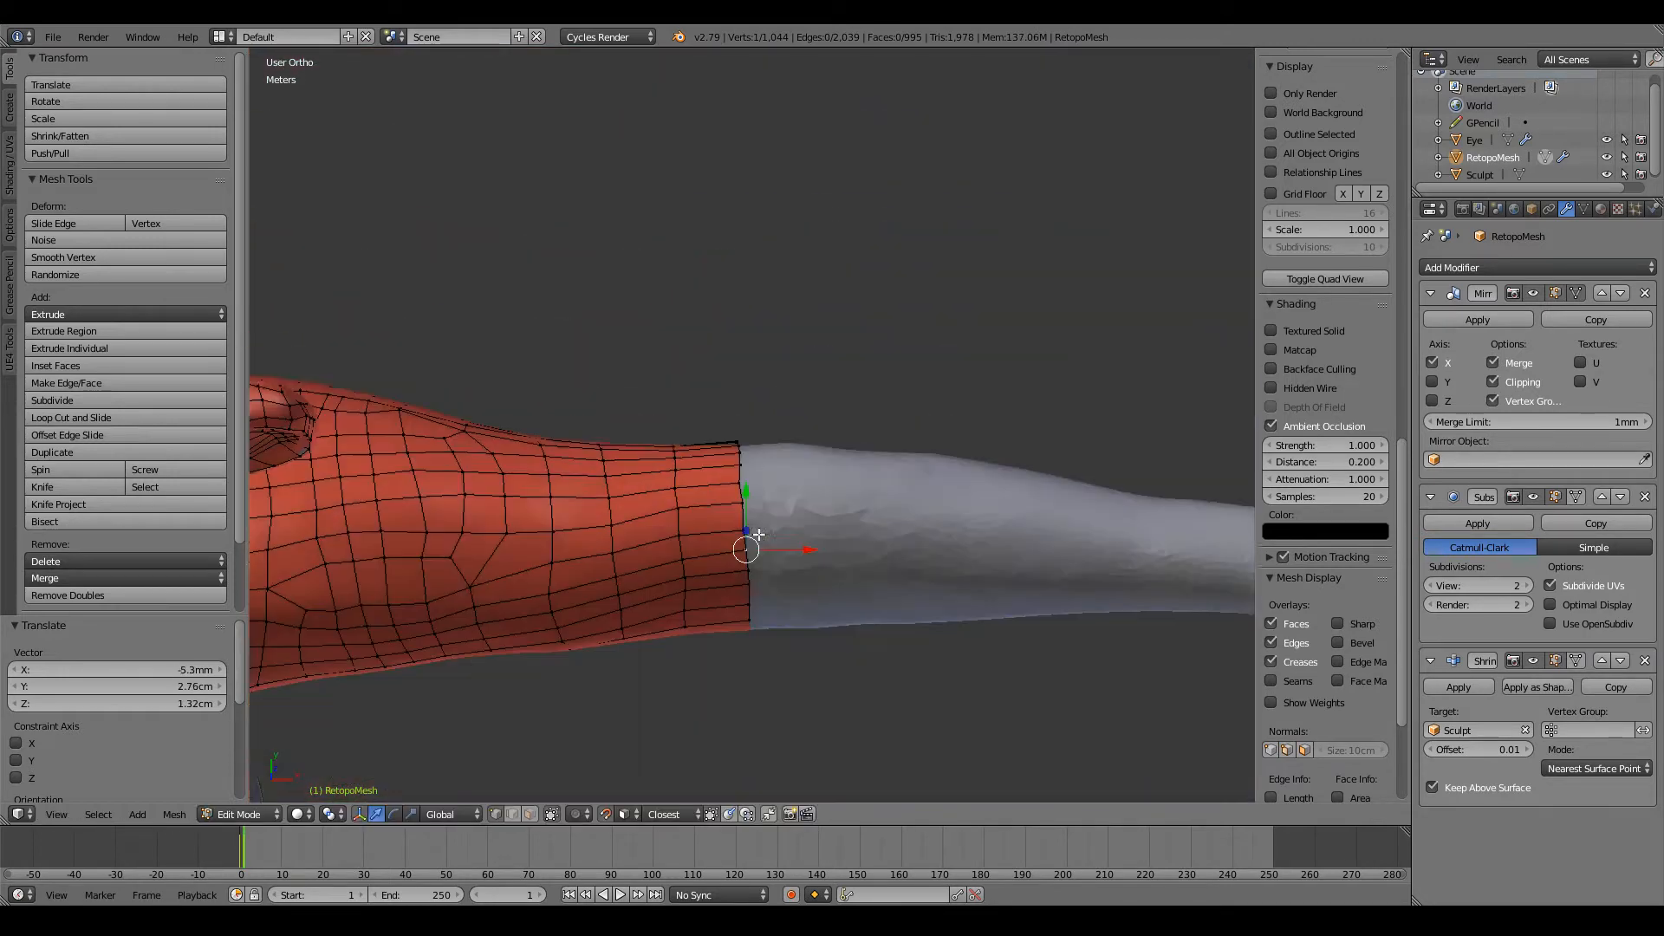
{"action": "scroll", "coordinate": [745, 537], "scroll_direction": "down", "scroll_amount": 4, "text": "shift"}
{"action": "scroll", "coordinate": [703, 478], "scroll_direction": "up", "scroll_amount": 2}
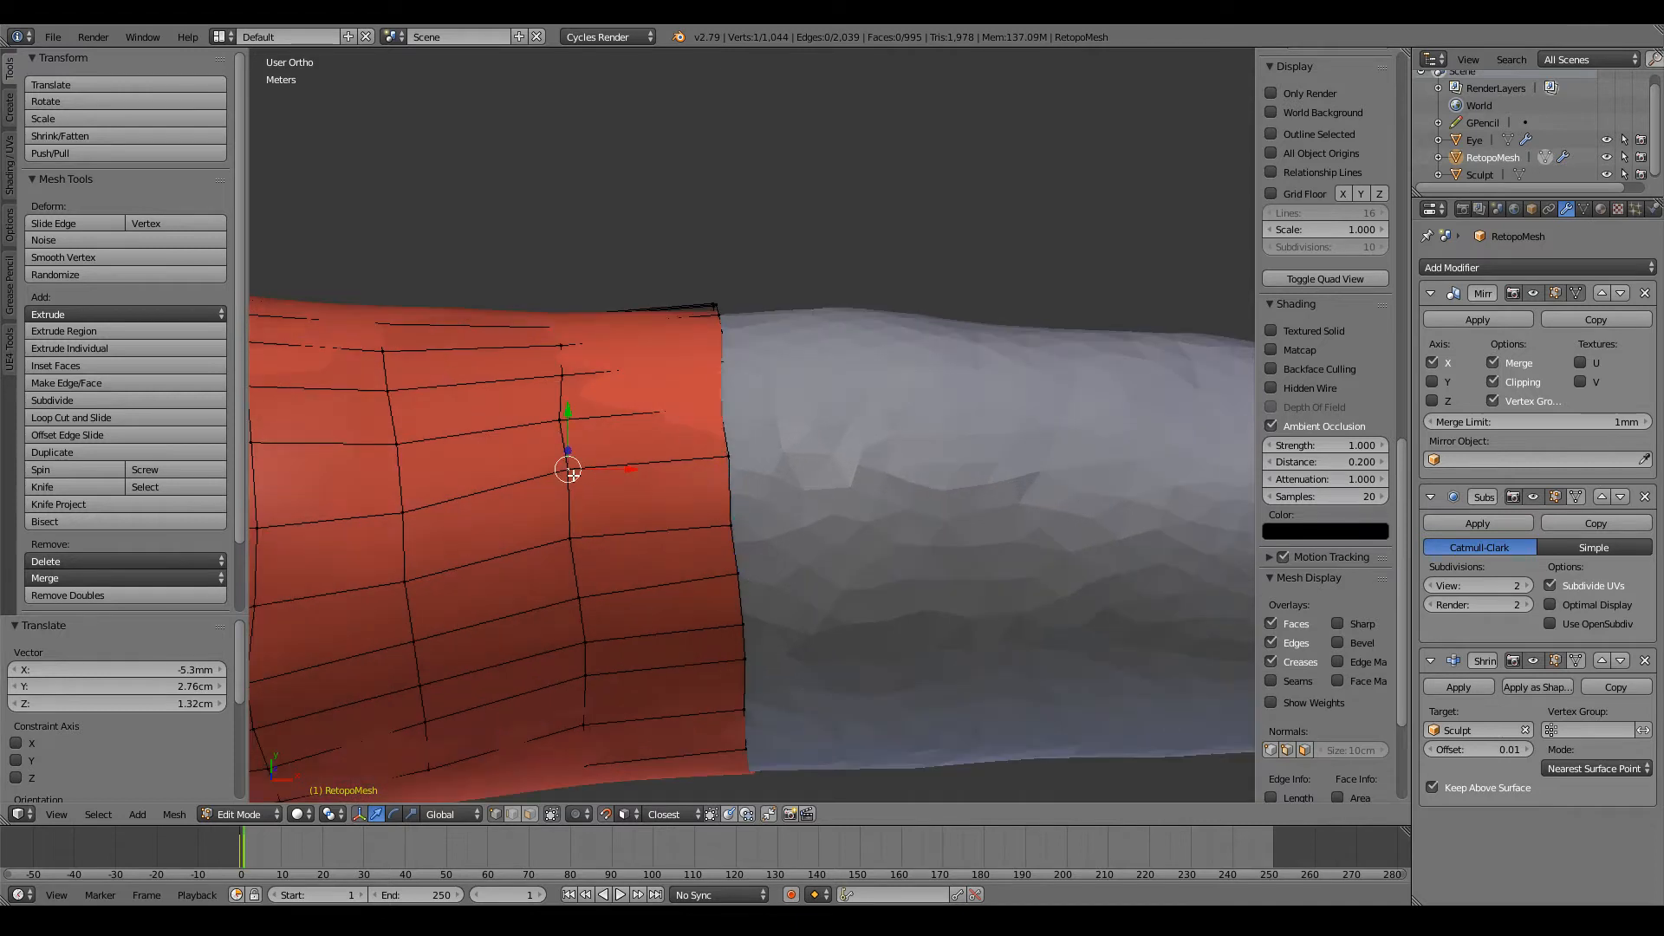
{"action": "key", "text": "g"}
{"action": "left_click", "coordinate": [680, 460]}
{"action": "key", "text": "g"}
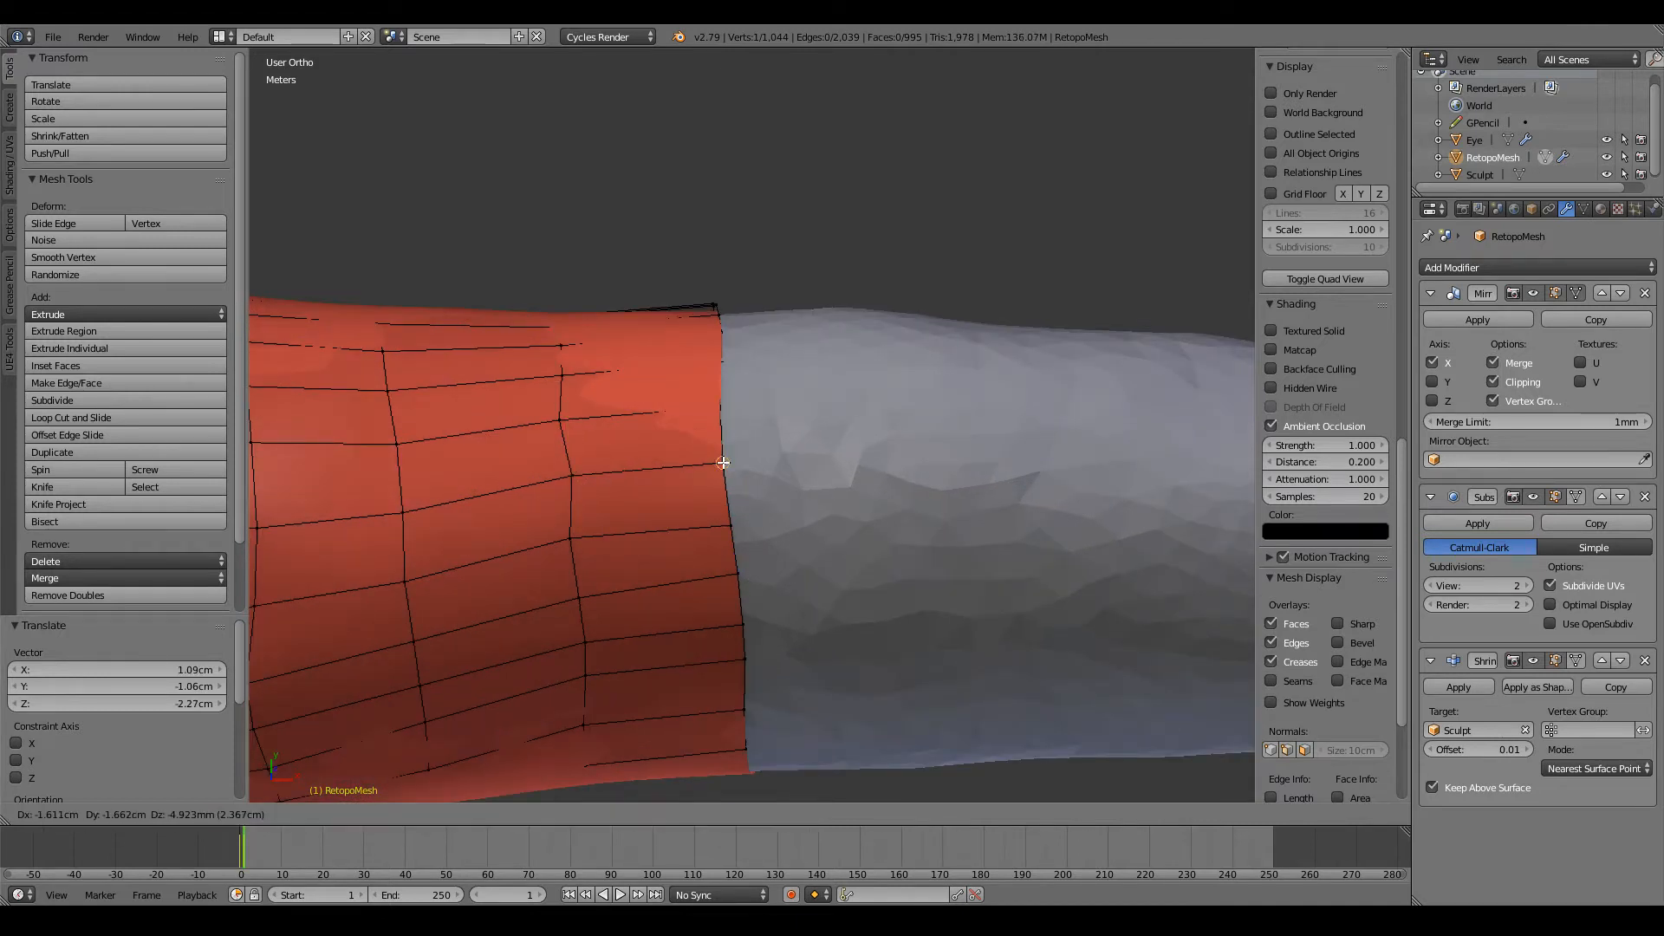
{"action": "left_click", "coordinate": [720, 466]}
Step: Align the next two open-edge vertices across the top of the forearm, straightening the loop toward the back
{"action": "middle_click_drag", "start_coordinate": [721, 466], "coordinate": [704, 525]}
{"action": "right_click", "coordinate": [687, 550]}
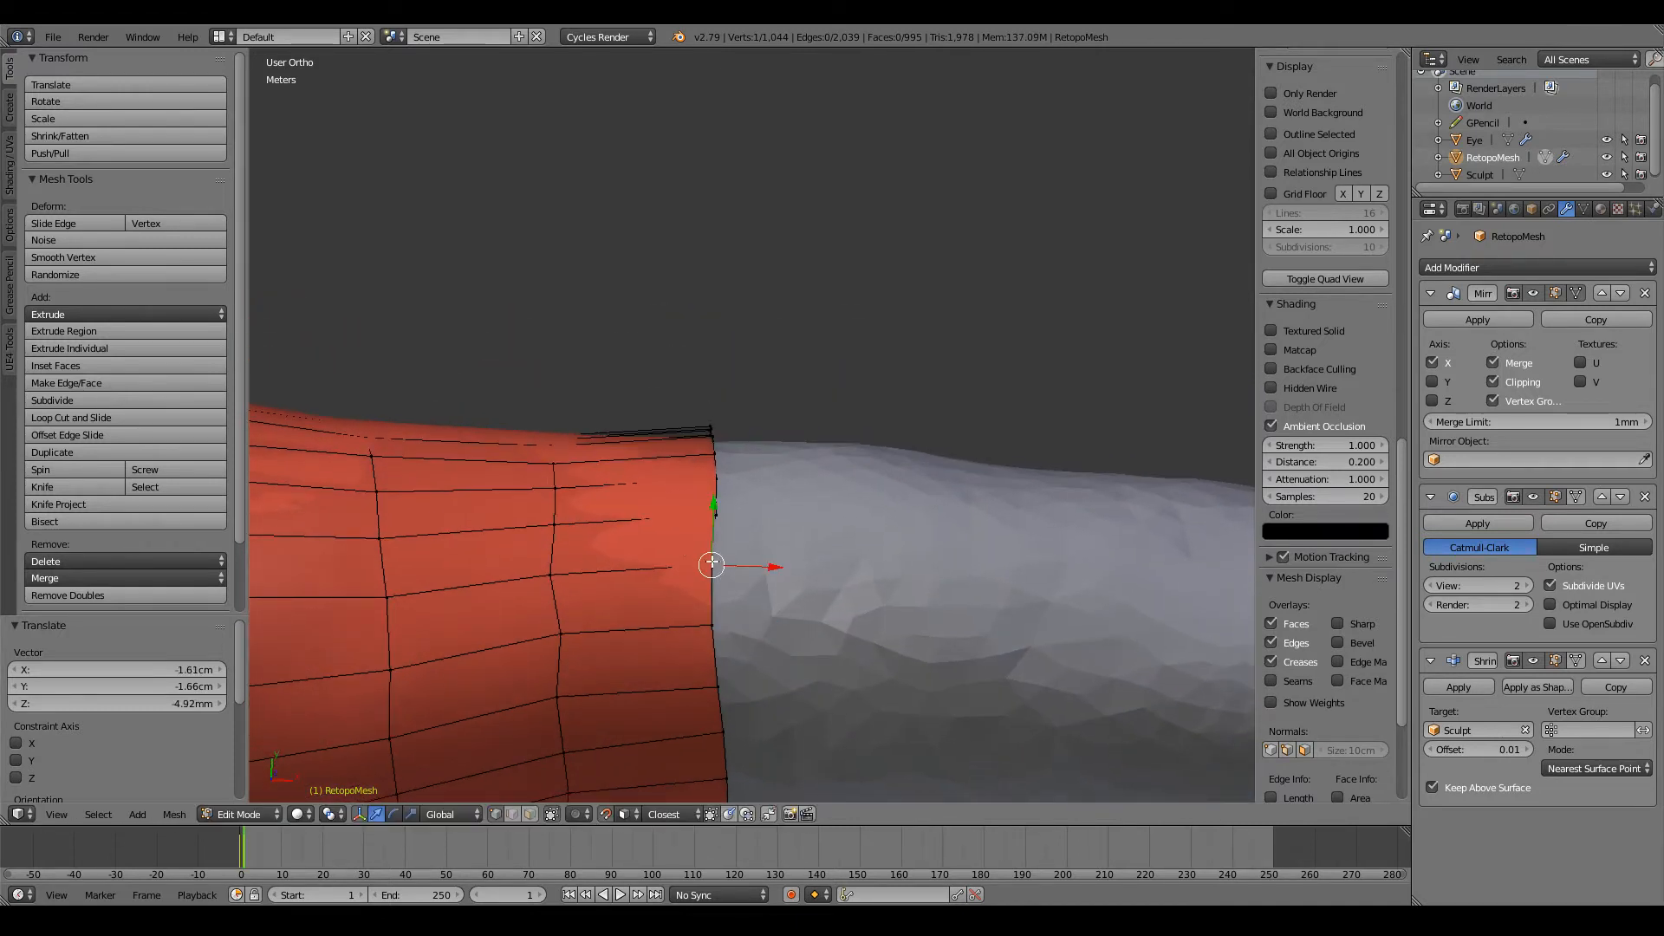
{"action": "key", "text": "g"}
{"action": "left_click", "coordinate": [713, 560]}
{"action": "right_click", "coordinate": [711, 518]}
{"action": "key", "text": "g"}
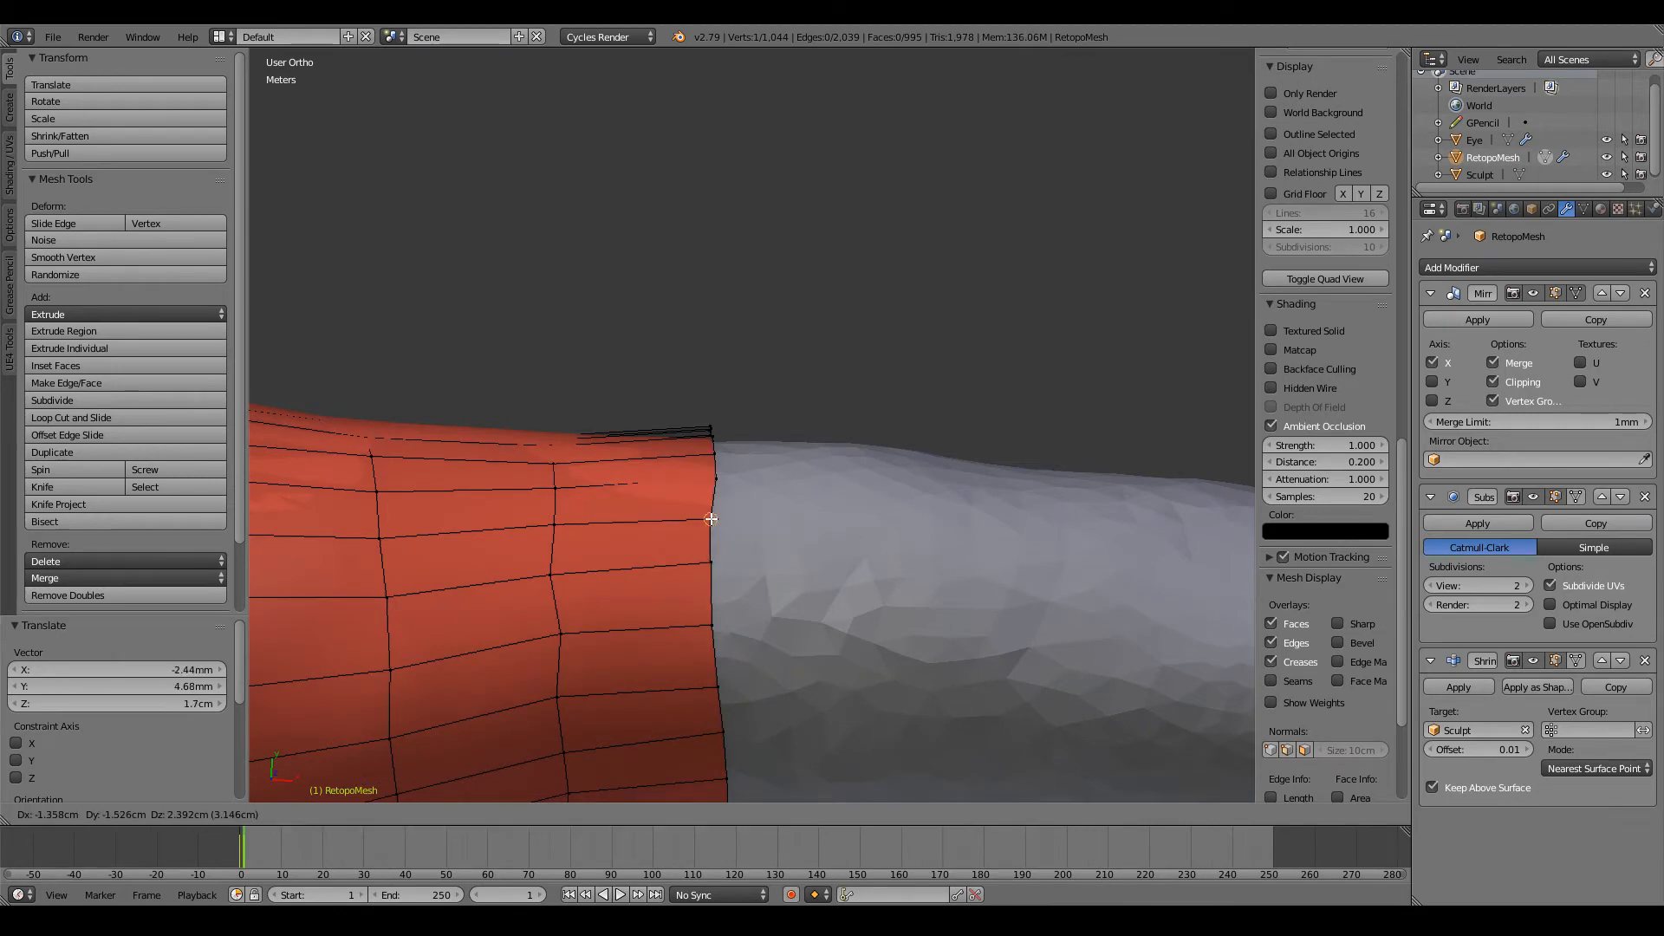
{"action": "left_click", "coordinate": [711, 519]}
Step: Reposition two vertices on the back of the forearm's open edge loop to space them evenly
{"action": "middle_click_drag", "start_coordinate": [710, 518], "coordinate": [776, 597]}
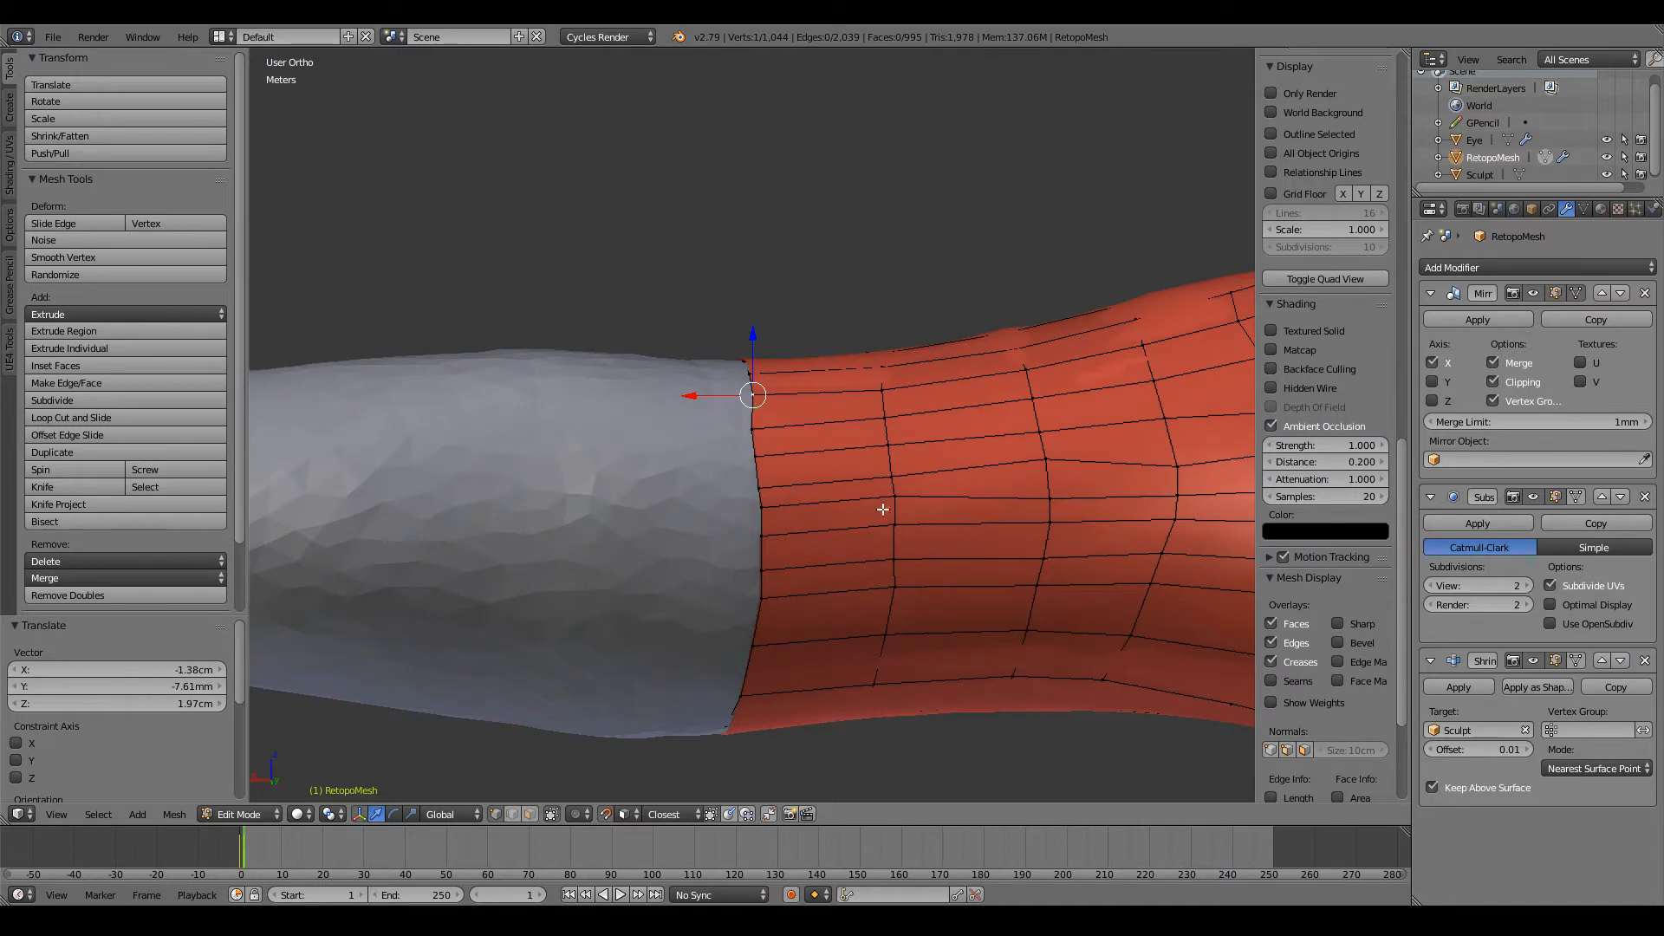
{"action": "key", "text": "g"}
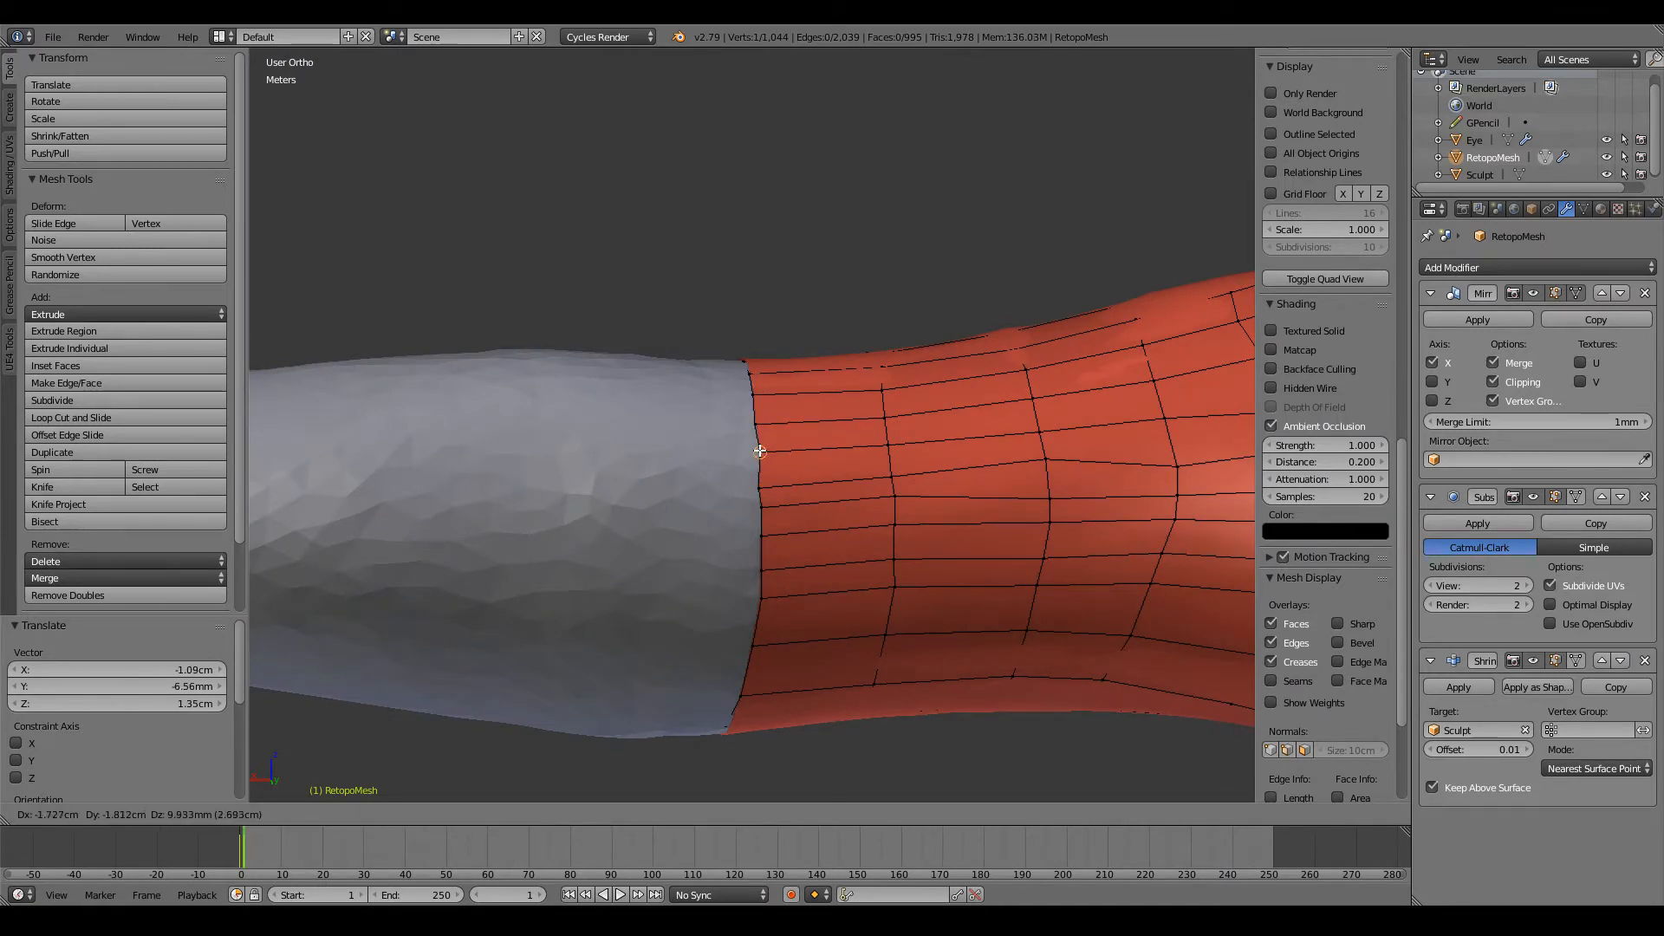
{"action": "left_click", "coordinate": [759, 451]}
{"action": "key", "text": "g"}
{"action": "left_click", "coordinate": [760, 473]}
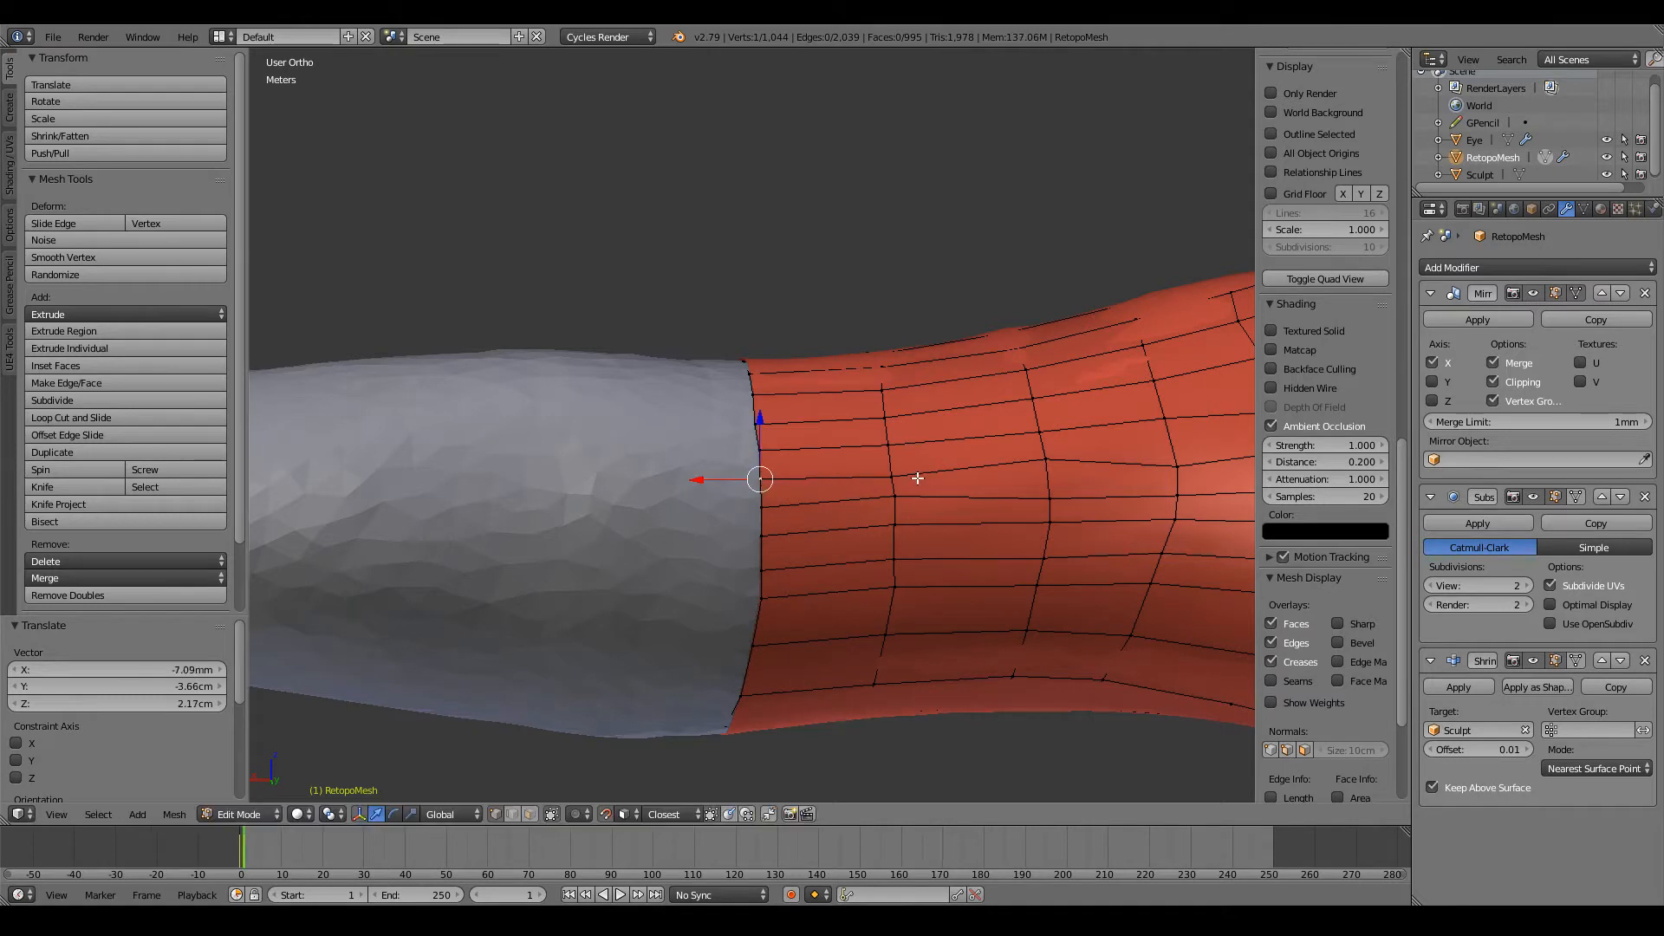
Step: Reposition one vertex on each of the three loops behind the arm's open edge to smooth their shared lengthwise edge
{"action": "key", "text": "g"}
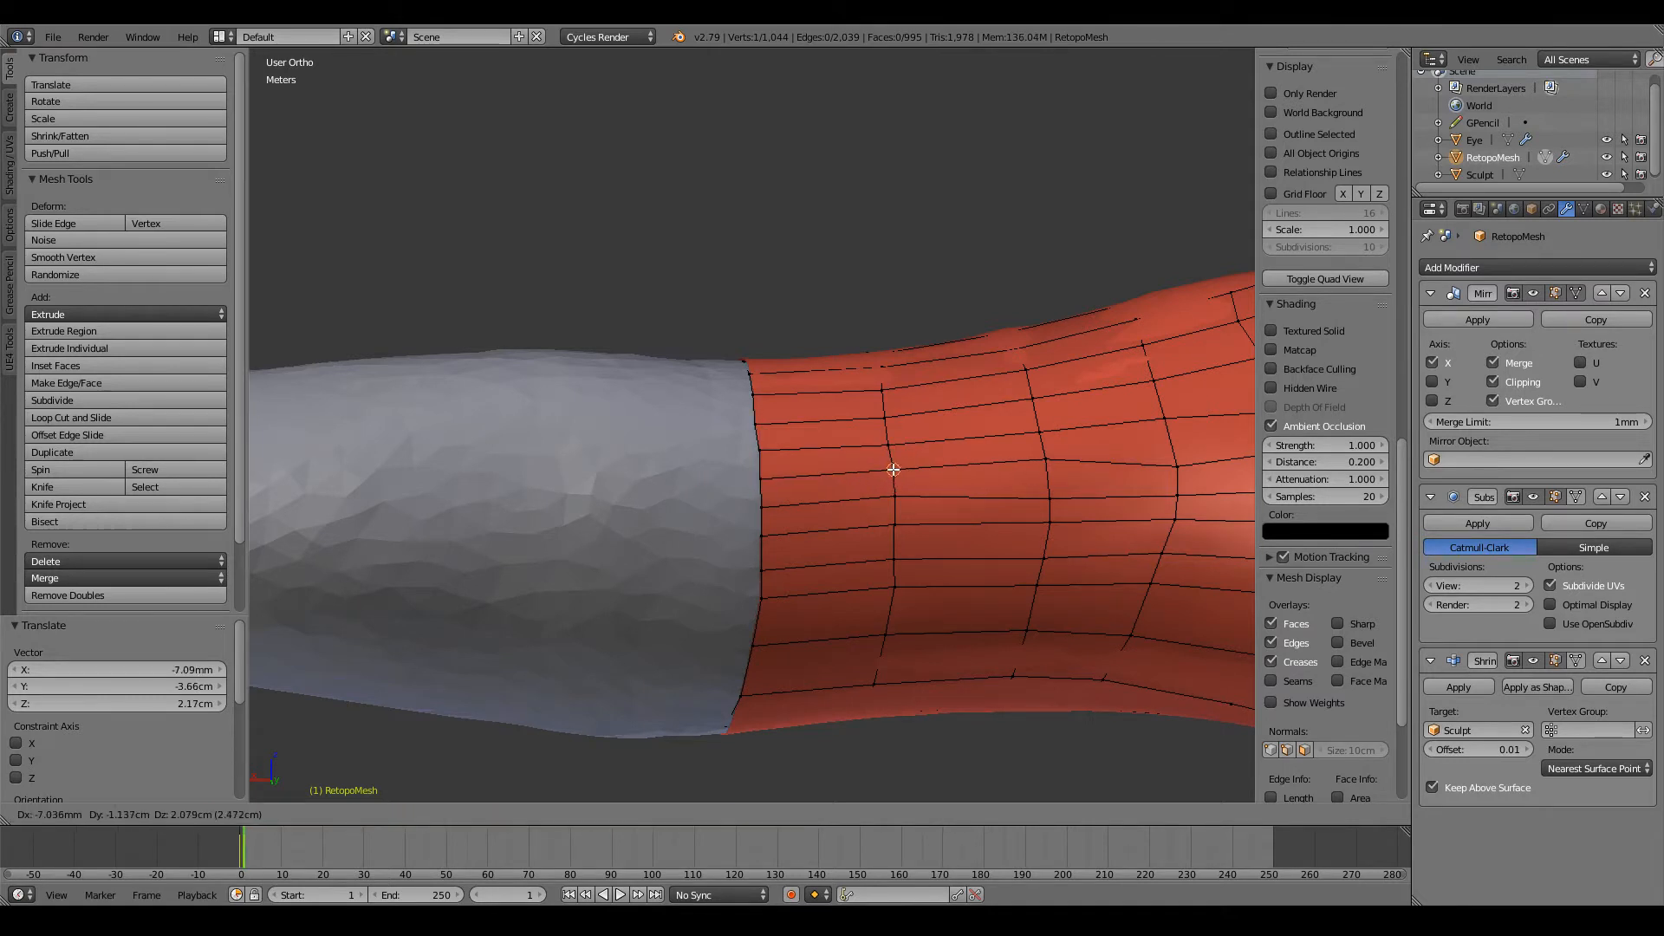
{"action": "left_click", "coordinate": [900, 470]}
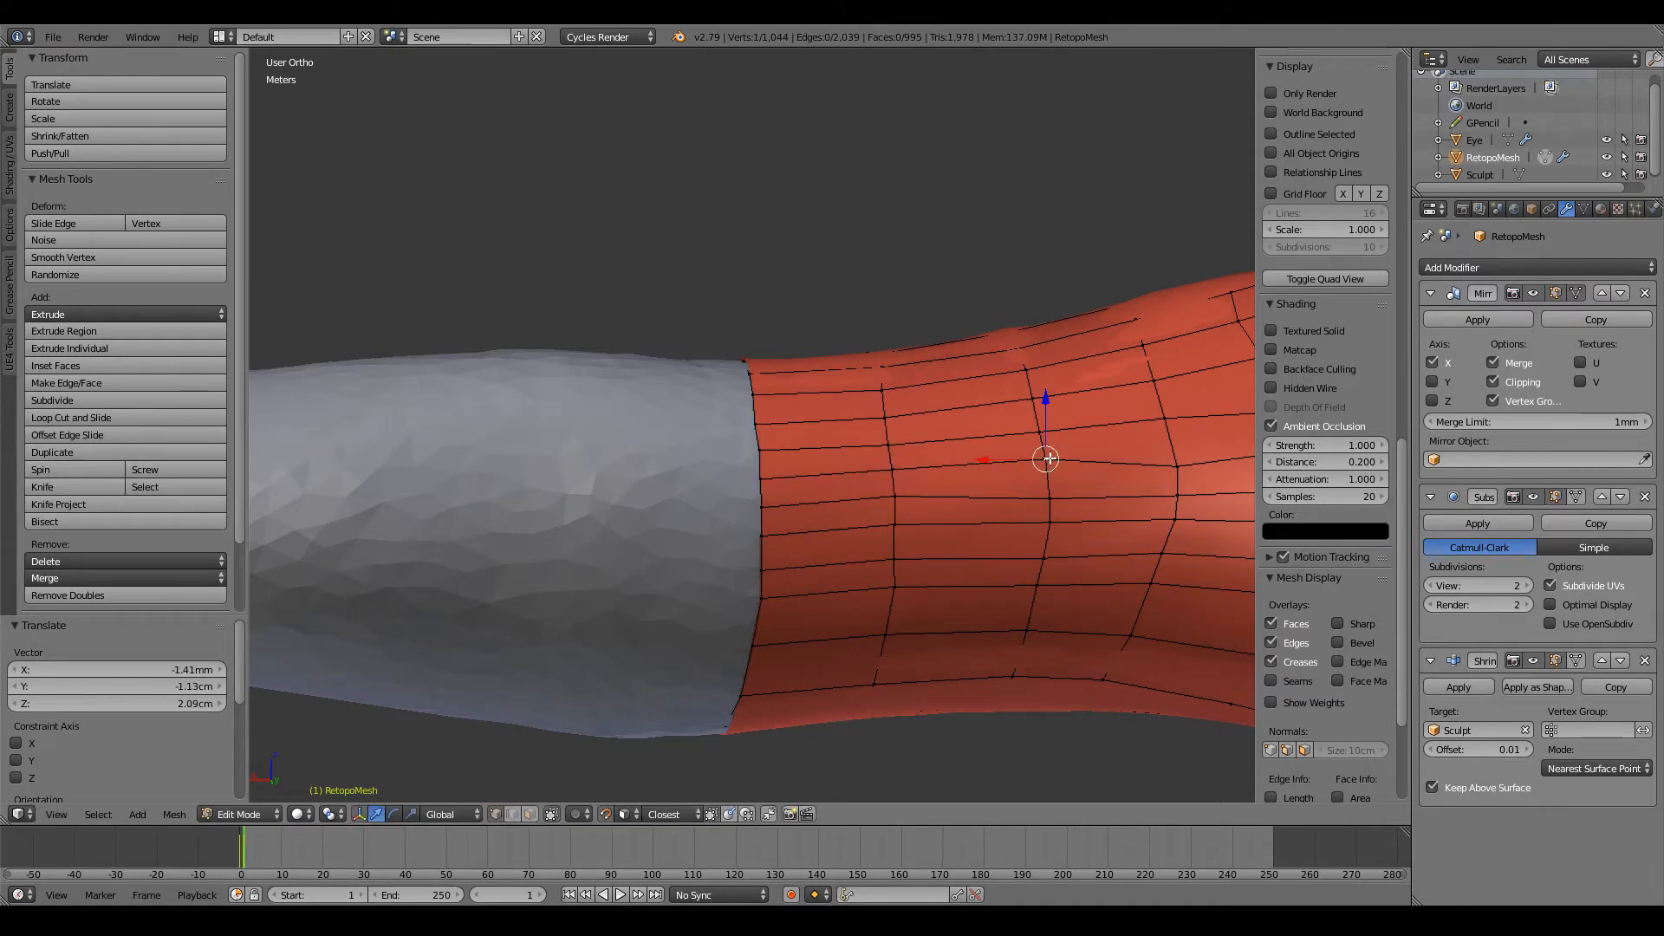
{"action": "key", "text": "g"}
{"action": "left_click", "coordinate": [1040, 431]}
{"action": "right_click", "coordinate": [1172, 445]}
{"action": "key", "text": "g"}
{"action": "left_click", "coordinate": [1173, 445]}
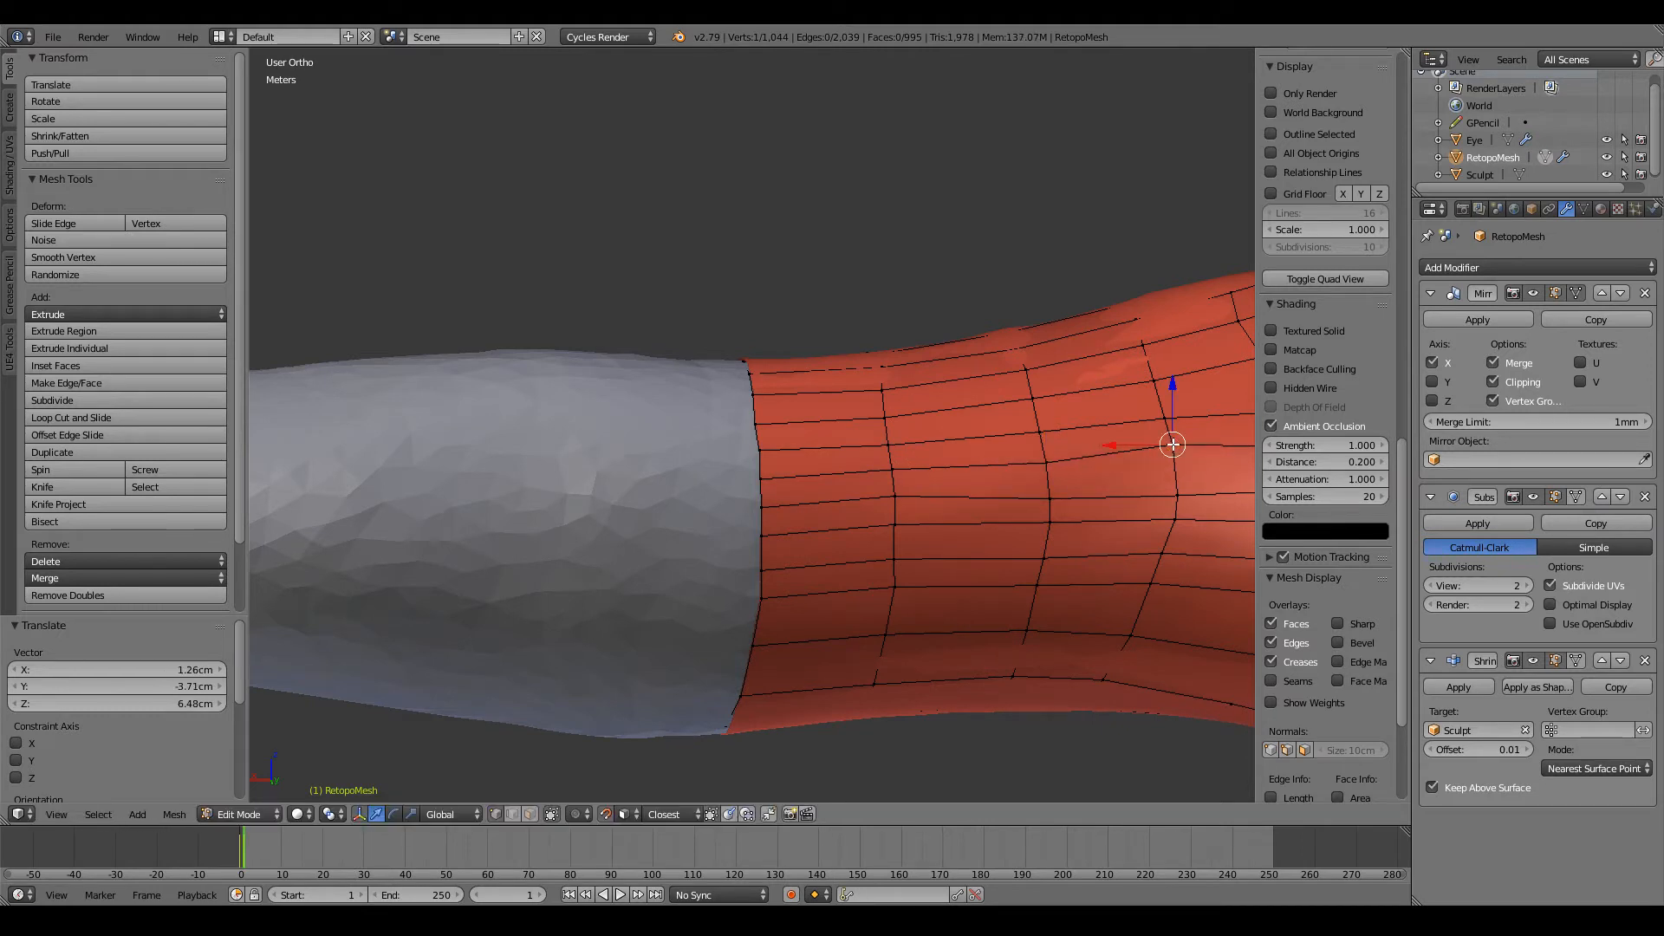
Step: Adjust the fourth loop's vertex and two neighbouring vertices on the third loop to even out the lengthwise edges
{"action": "key", "text": "g"}
{"action": "left_click", "coordinate": [1175, 483]}
{"action": "right_click", "coordinate": [1042, 459]}
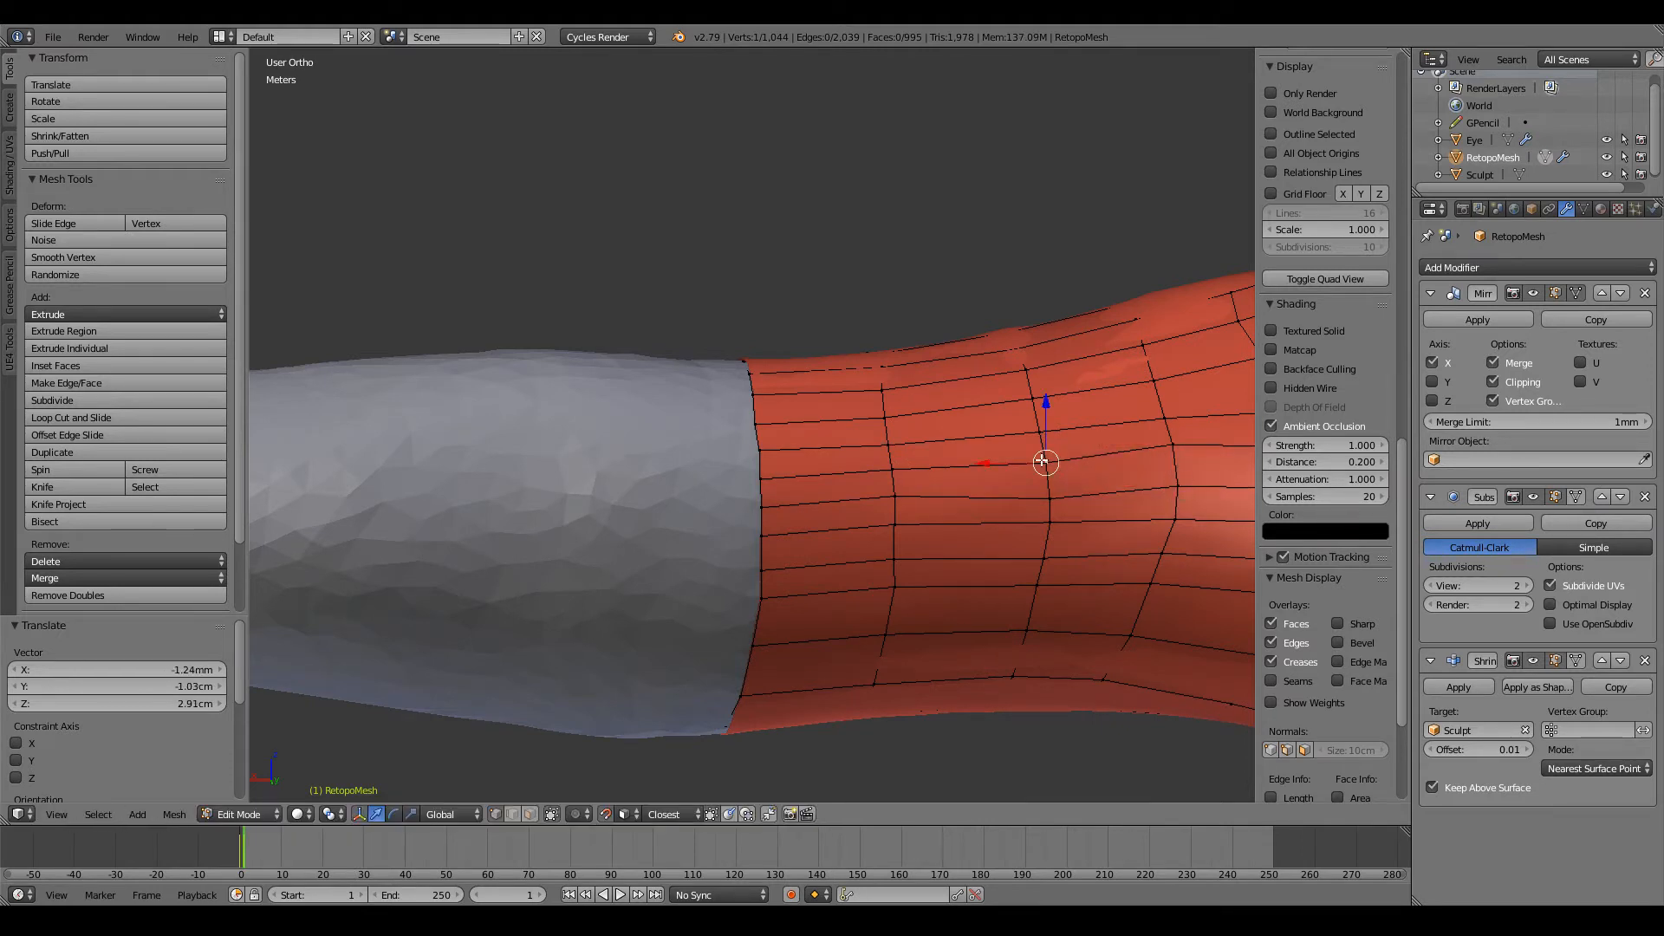
{"action": "key", "text": "g"}
{"action": "left_click", "coordinate": [1043, 457]}
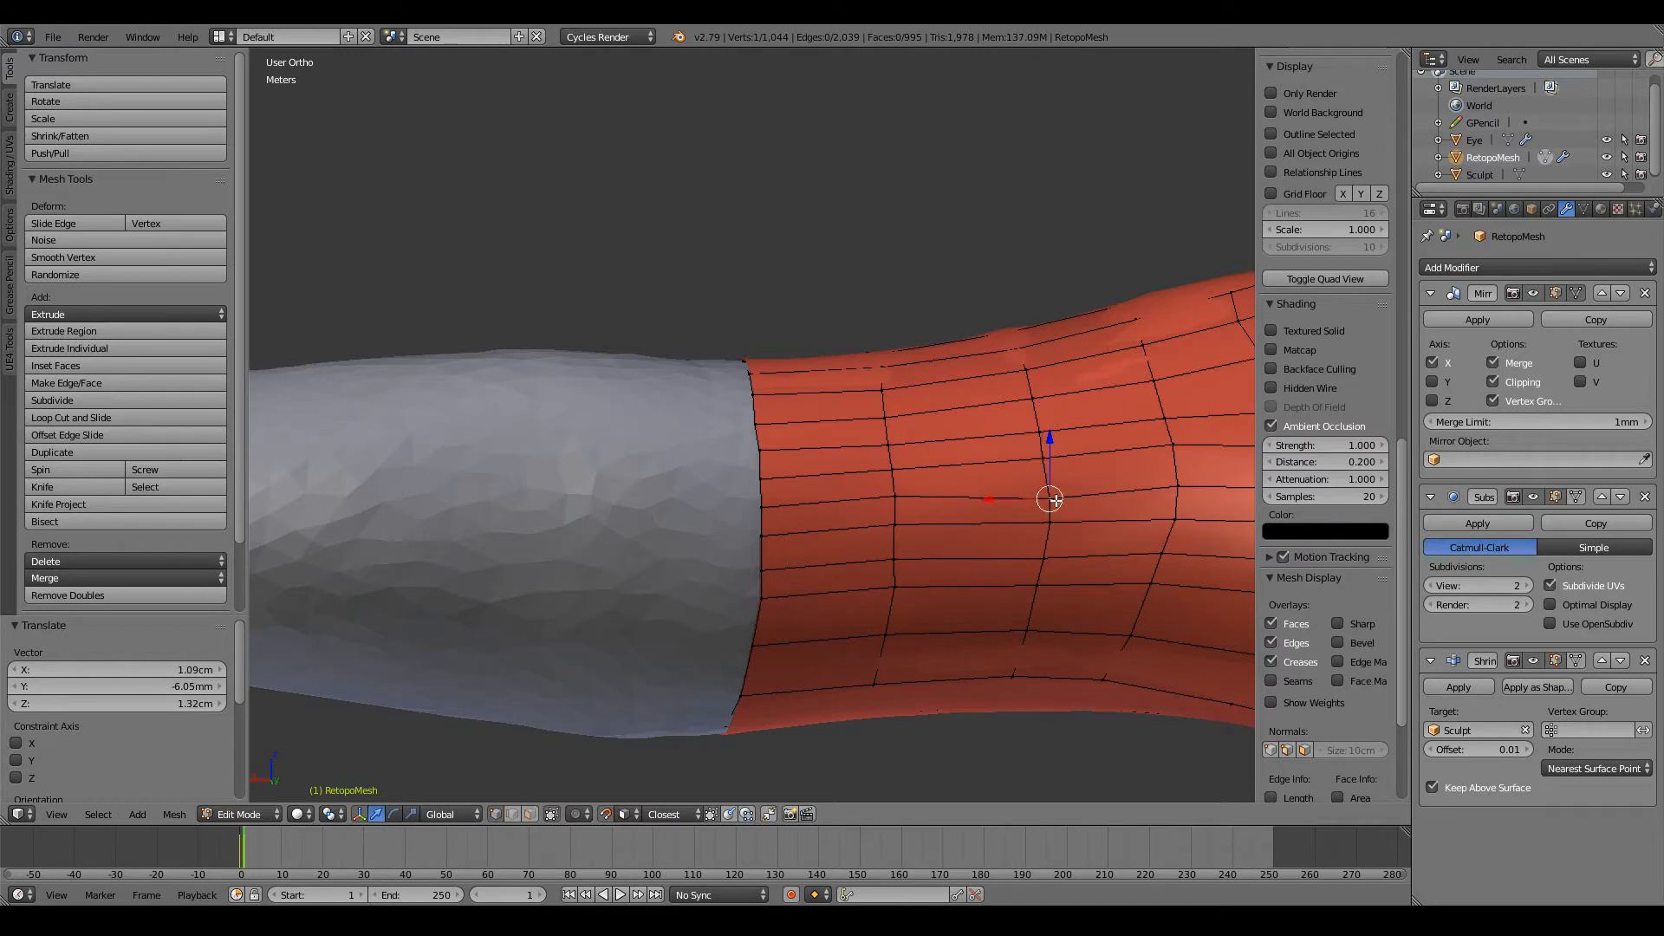
{"action": "key", "text": "g"}
{"action": "left_click", "coordinate": [1050, 489]}
Step: Shift two vertices on the upper part of the arm's open edge loop into line with their neighbours
{"action": "middle_click_drag", "start_coordinate": [776, 498], "coordinate": [785, 474]}
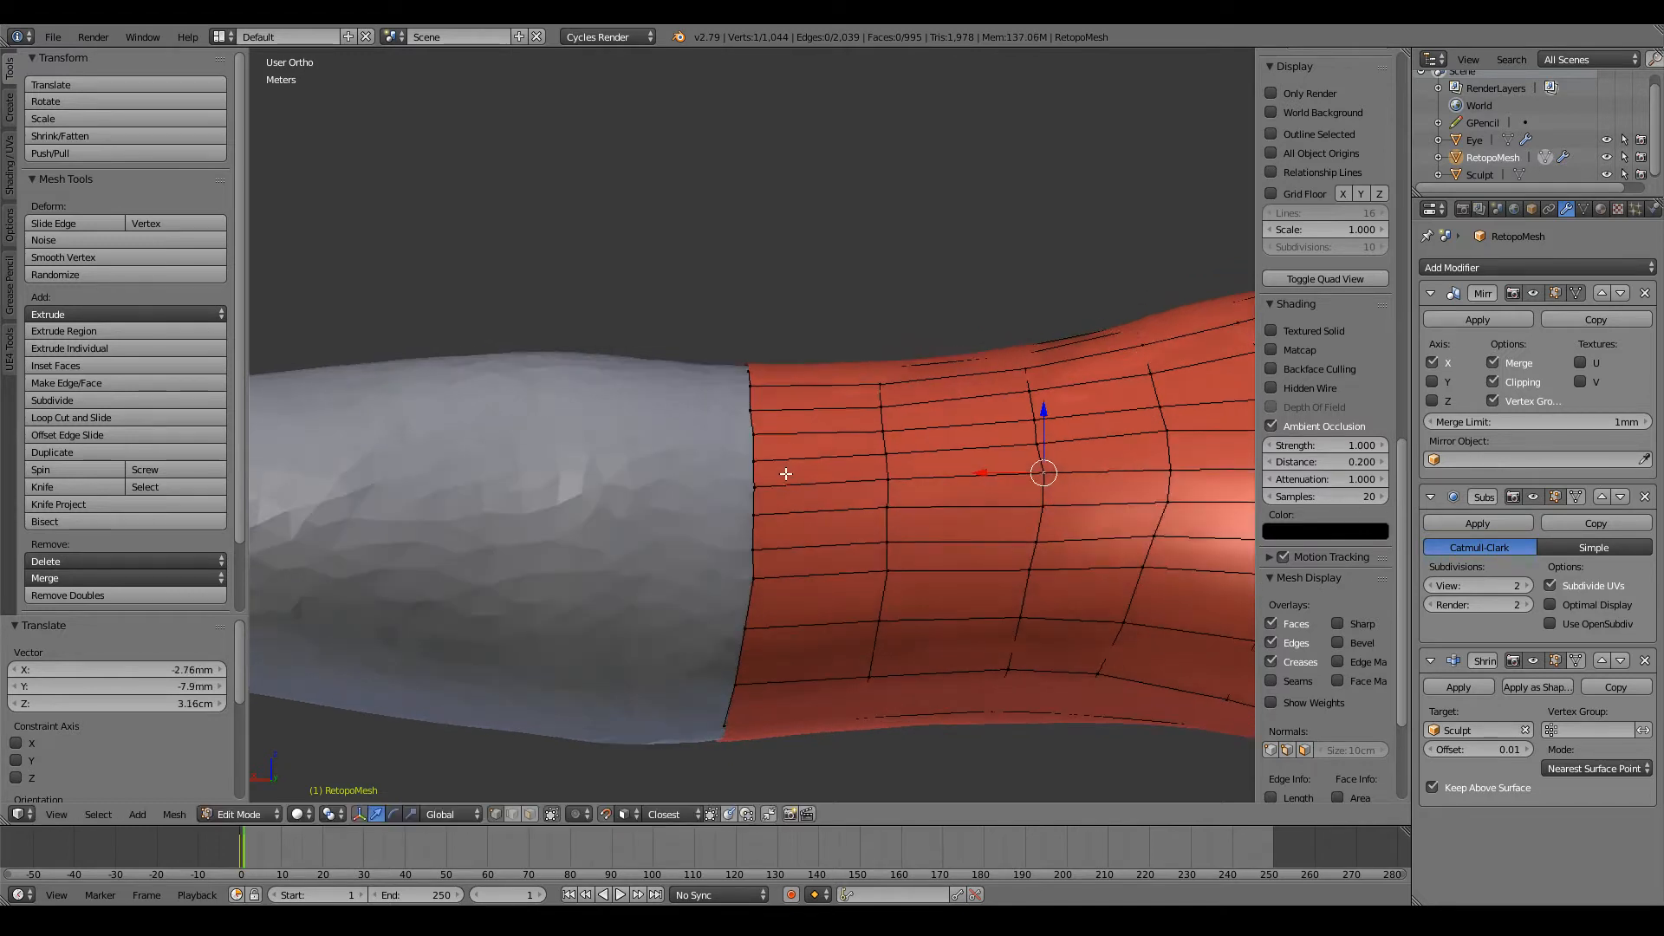
{"action": "key", "text": "g"}
{"action": "left_click", "coordinate": [754, 460]}
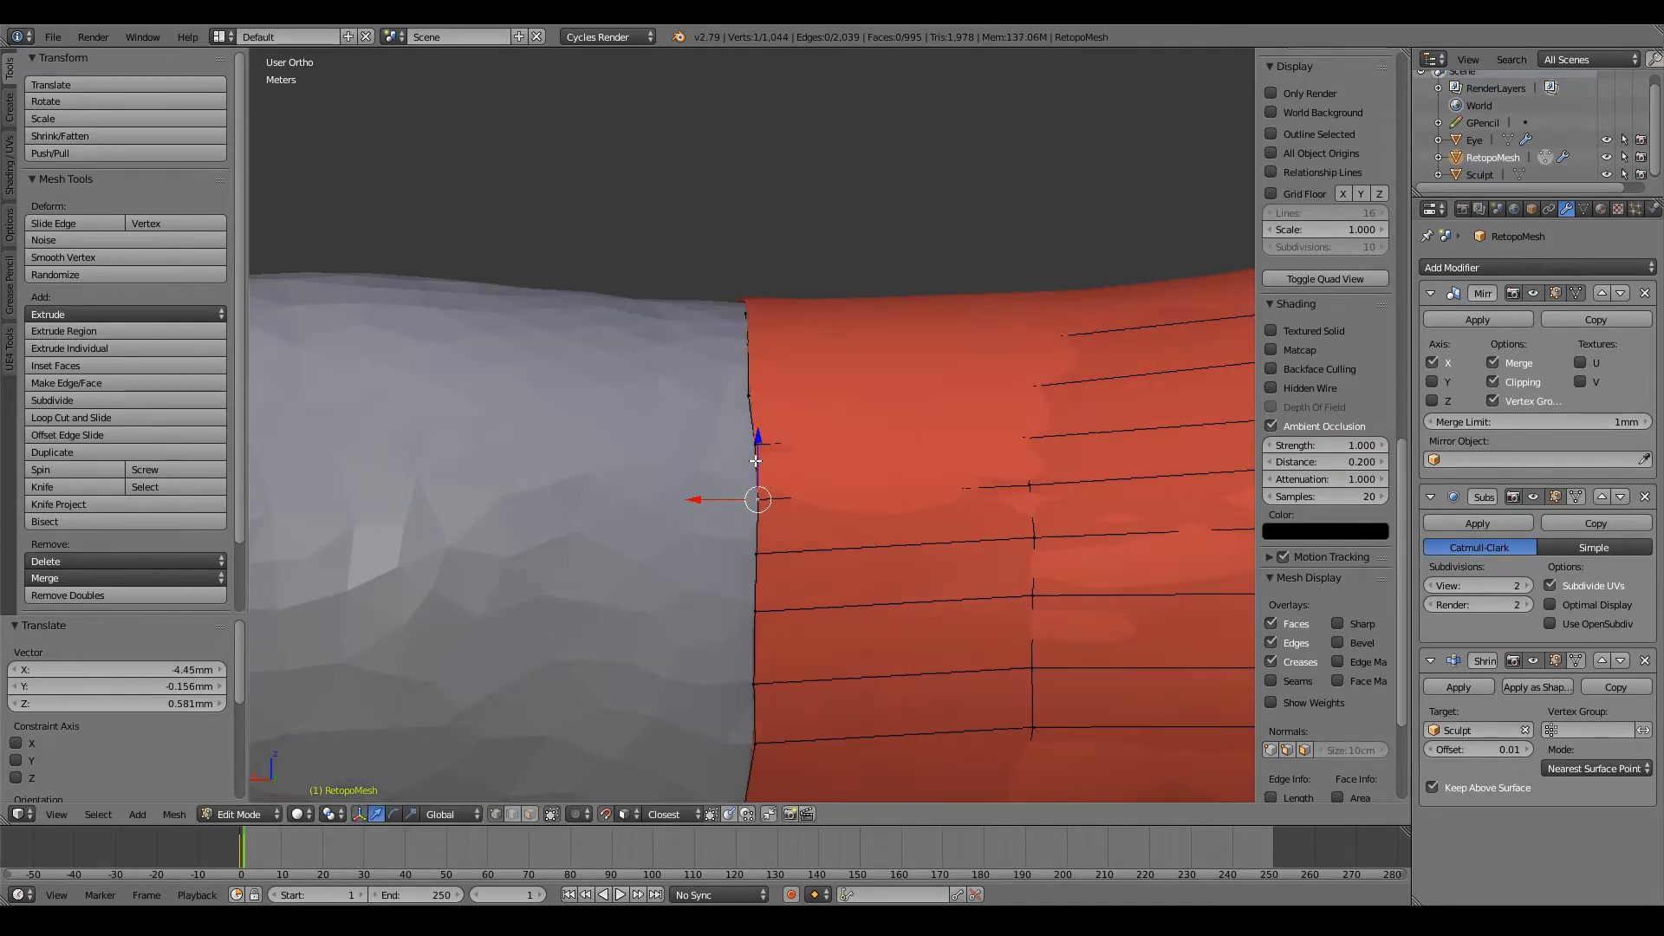
{"action": "scroll", "coordinate": [754, 468], "scroll_direction": "up", "scroll_amount": 2}
{"action": "key", "text": "g"}
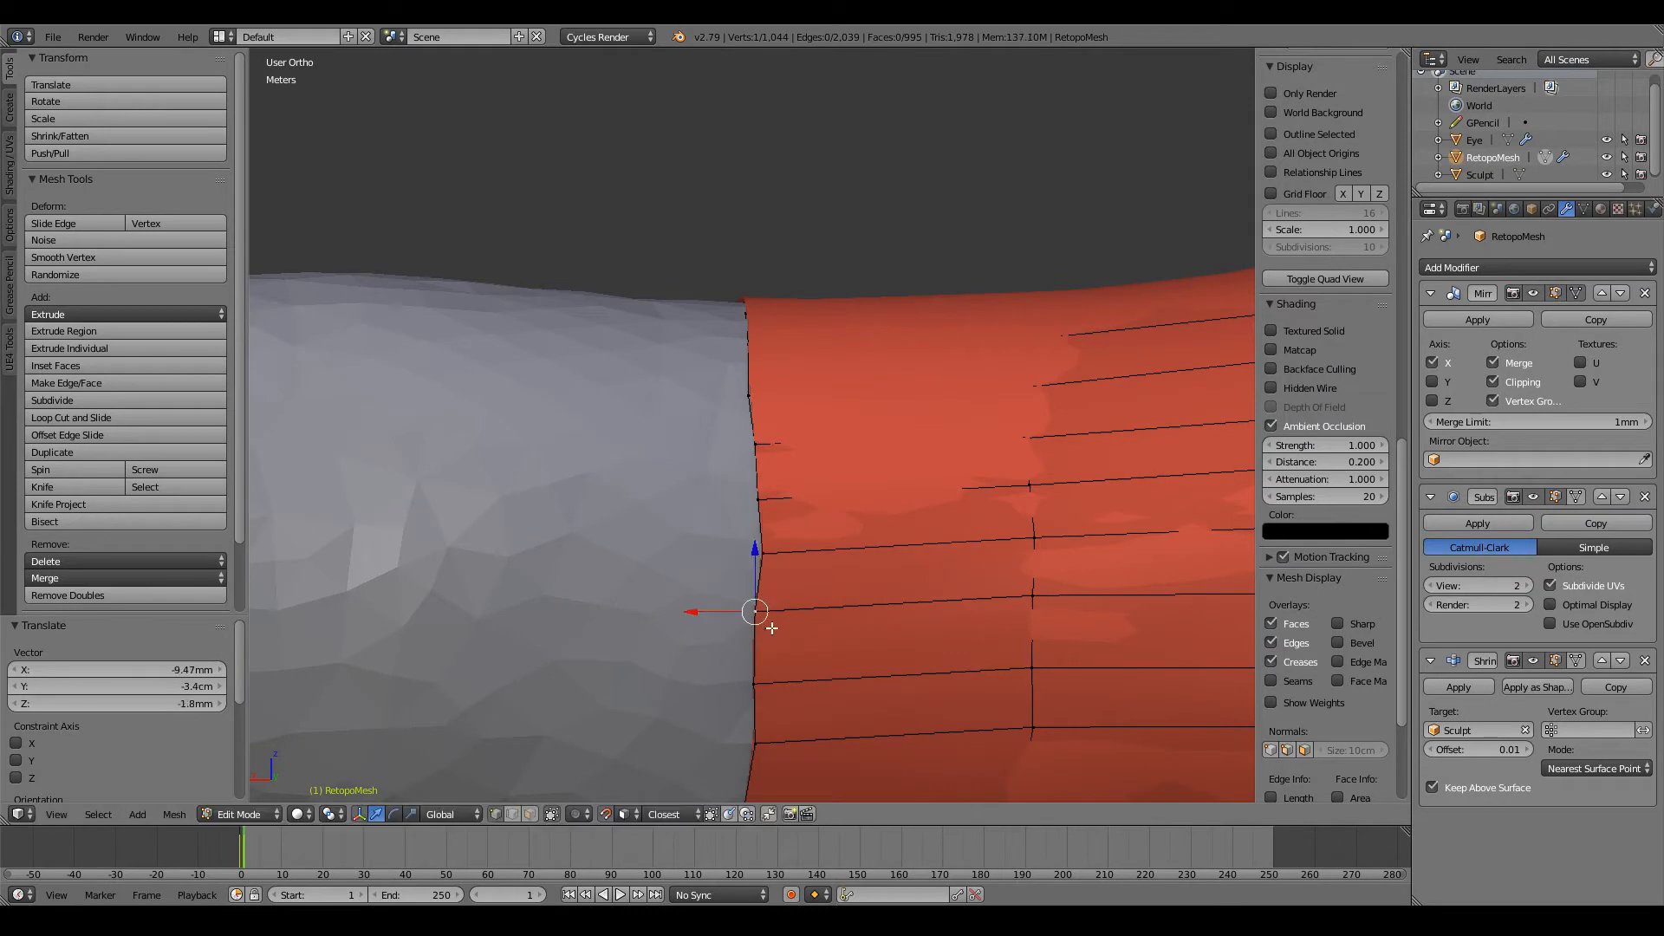
{"action": "left_click", "coordinate": [763, 606]}
Step: Move the next two vertices down the arm's open edge inward to straighten the loop around the arm
{"action": "scroll", "coordinate": [764, 602], "scroll_direction": "down", "scroll_amount": 7, "text": "shift"}
{"action": "right_click", "coordinate": [763, 527]}
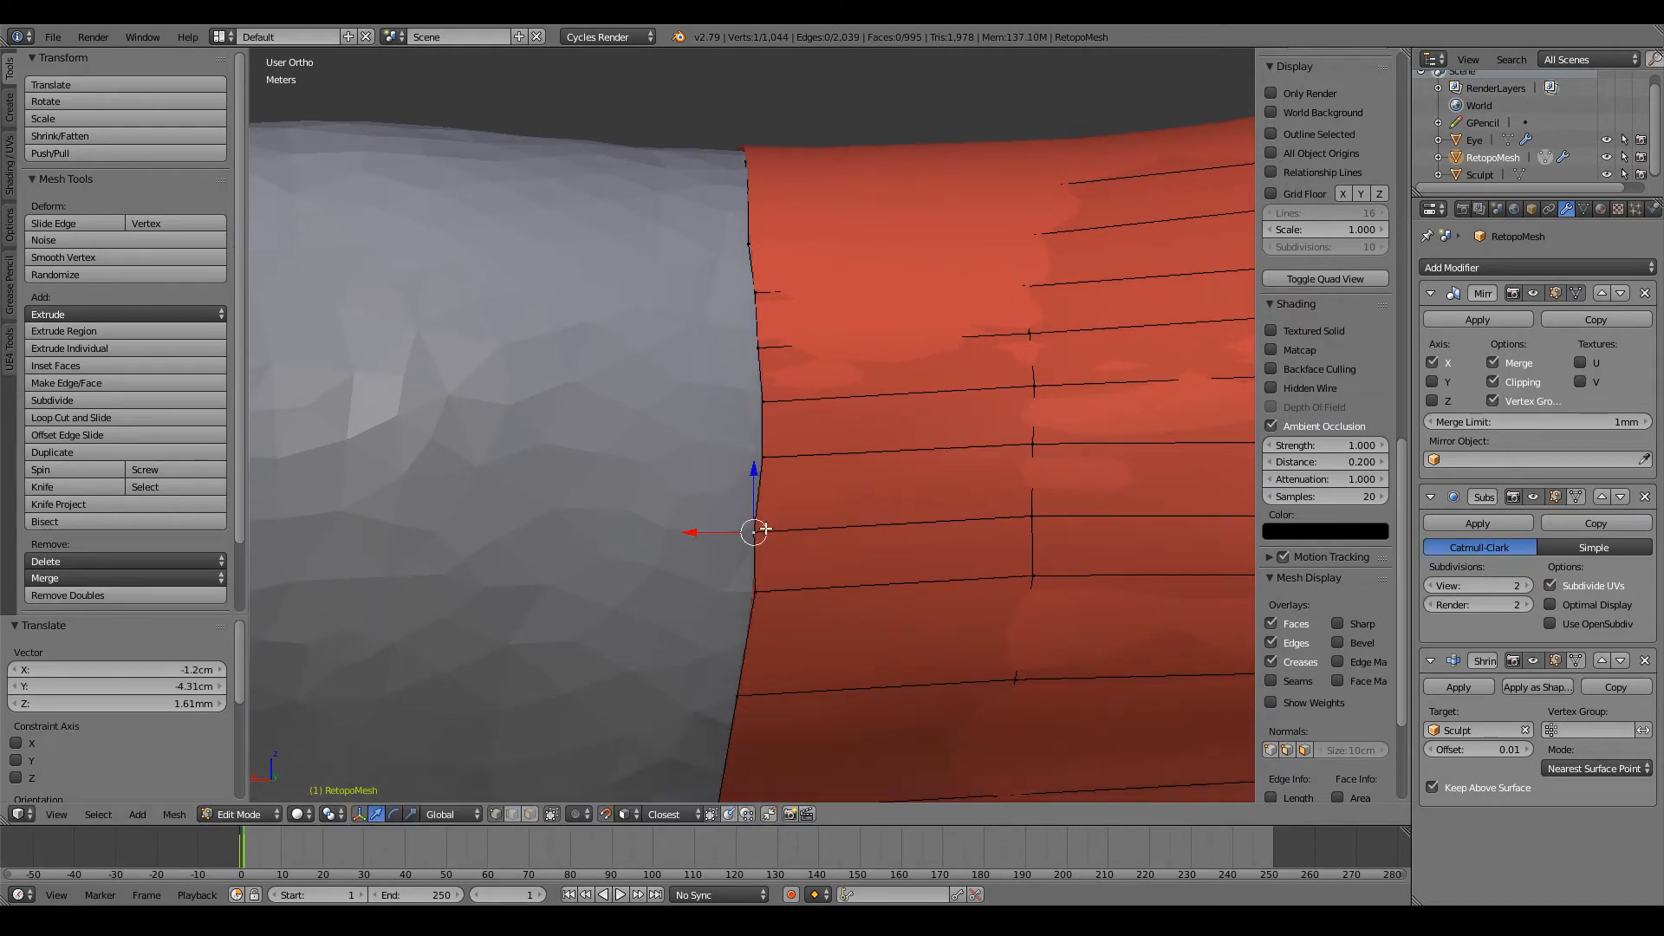
{"action": "key", "text": "g"}
{"action": "left_click", "coordinate": [766, 526]}
{"action": "scroll", "coordinate": [763, 520], "scroll_direction": "down", "scroll_amount": 6, "text": "shift"}
{"action": "right_click", "coordinate": [769, 462]}
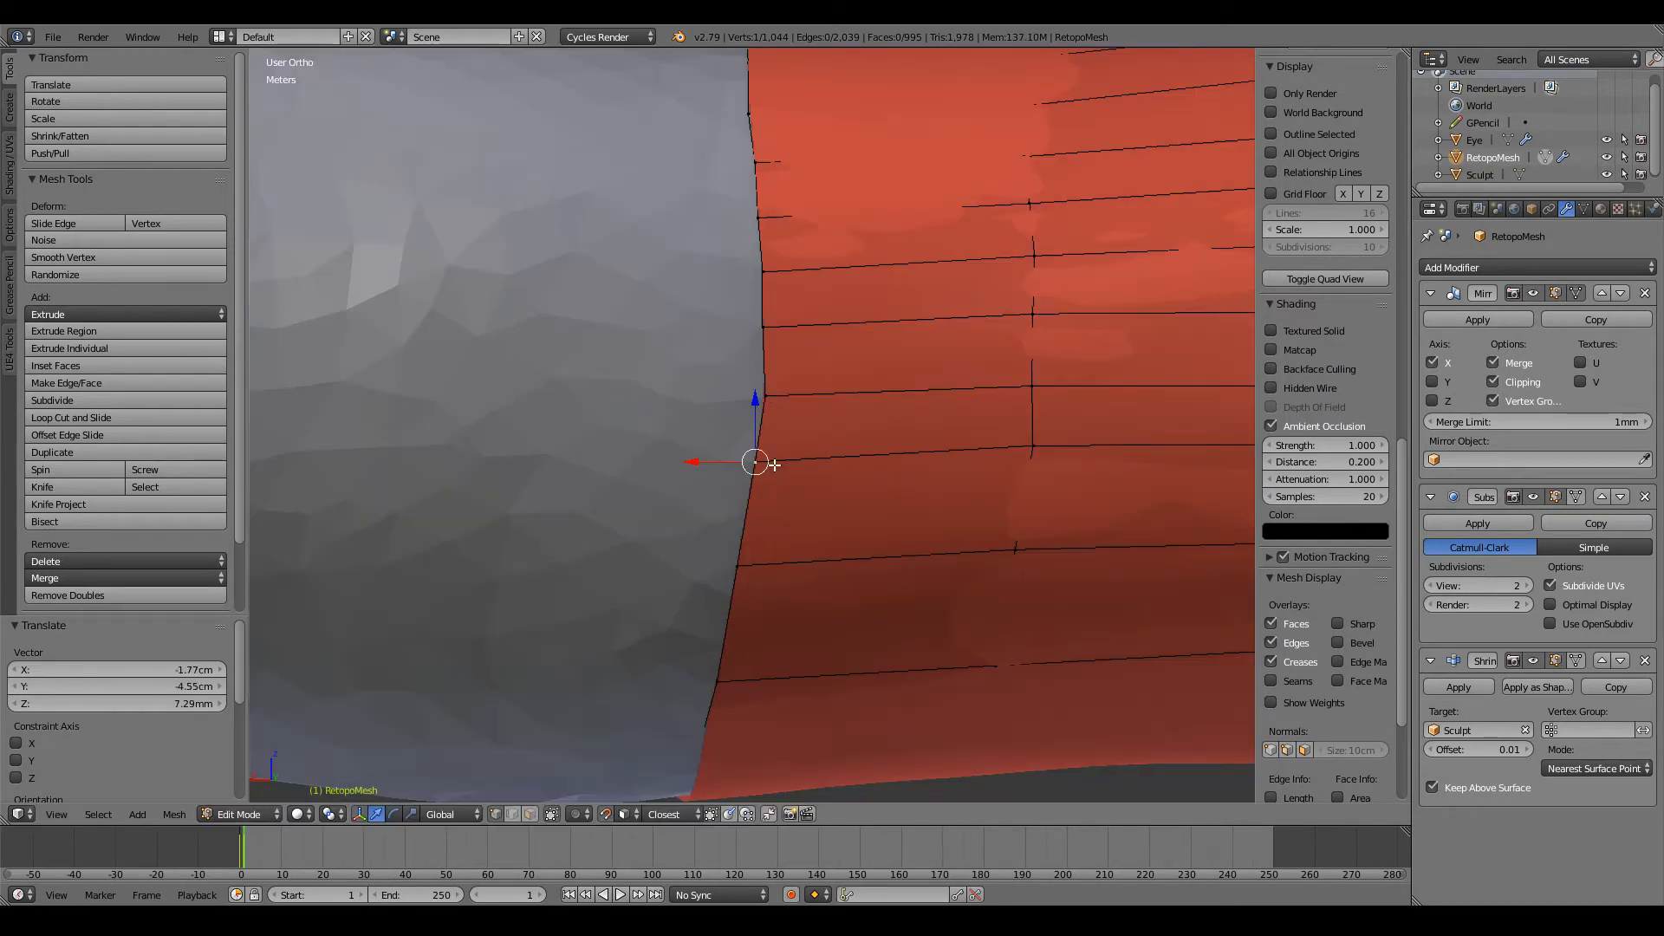
{"action": "key", "text": "g"}
{"action": "left_click", "coordinate": [761, 457]}
{"action": "scroll", "coordinate": [762, 460], "scroll_direction": "down", "scroll_amount": 5}
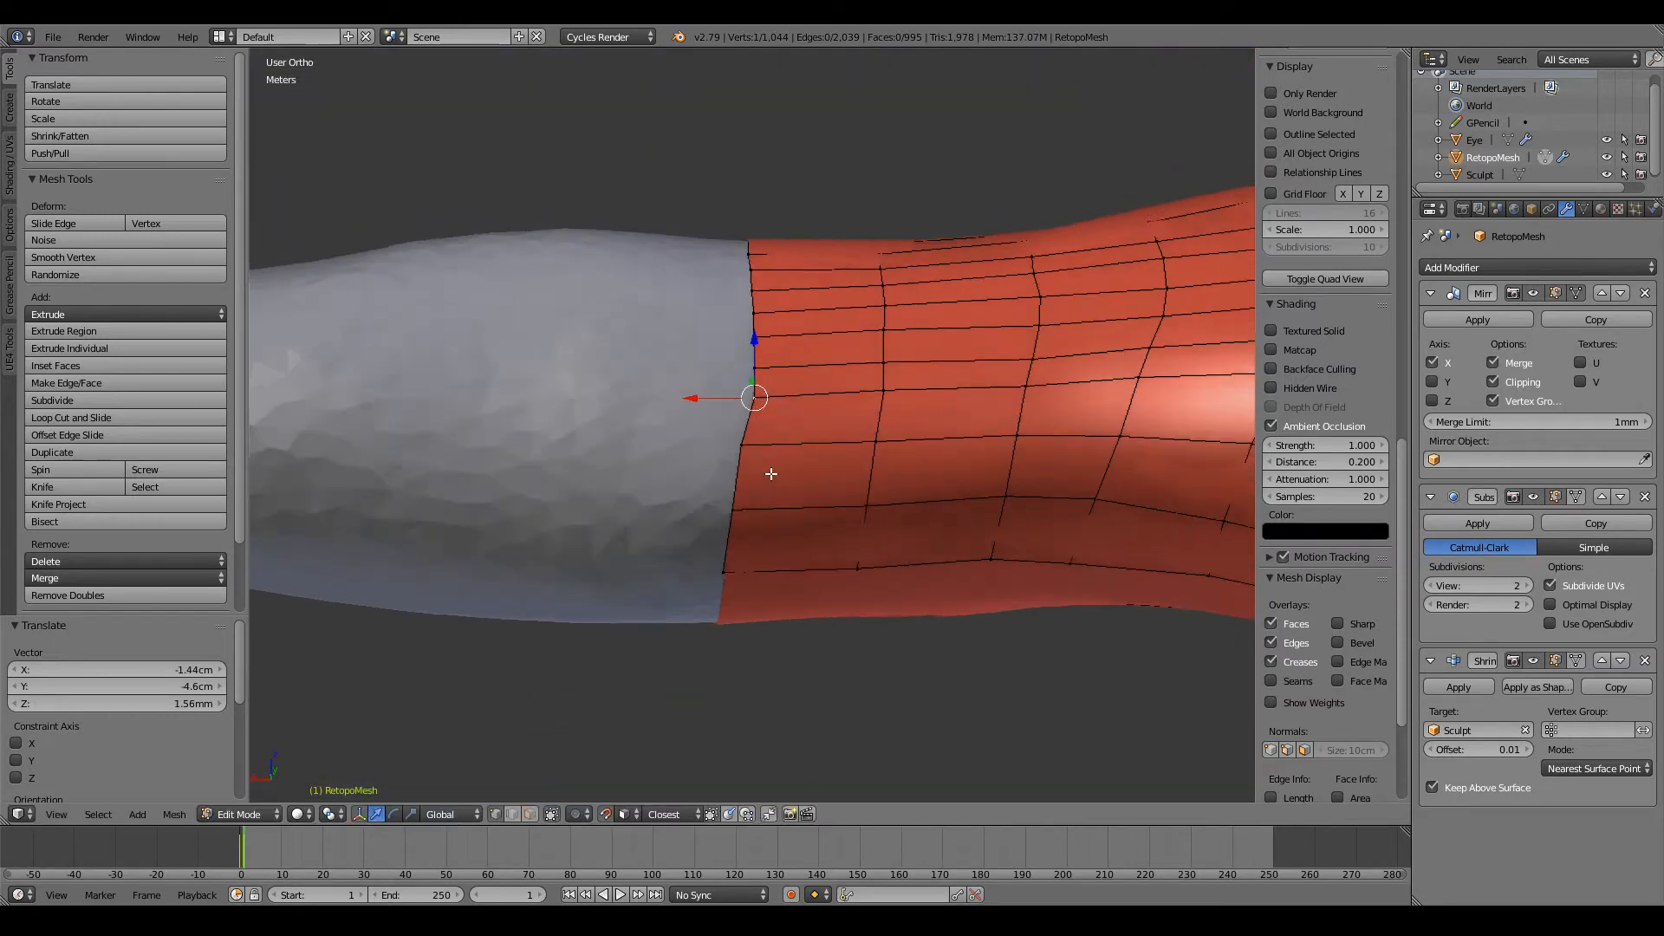
Step: Lower the vertices of the next lengthwise edge on the three loops behind the open edge to even its spacing
{"action": "key", "text": "g"}
{"action": "left_click", "coordinate": [881, 386]}
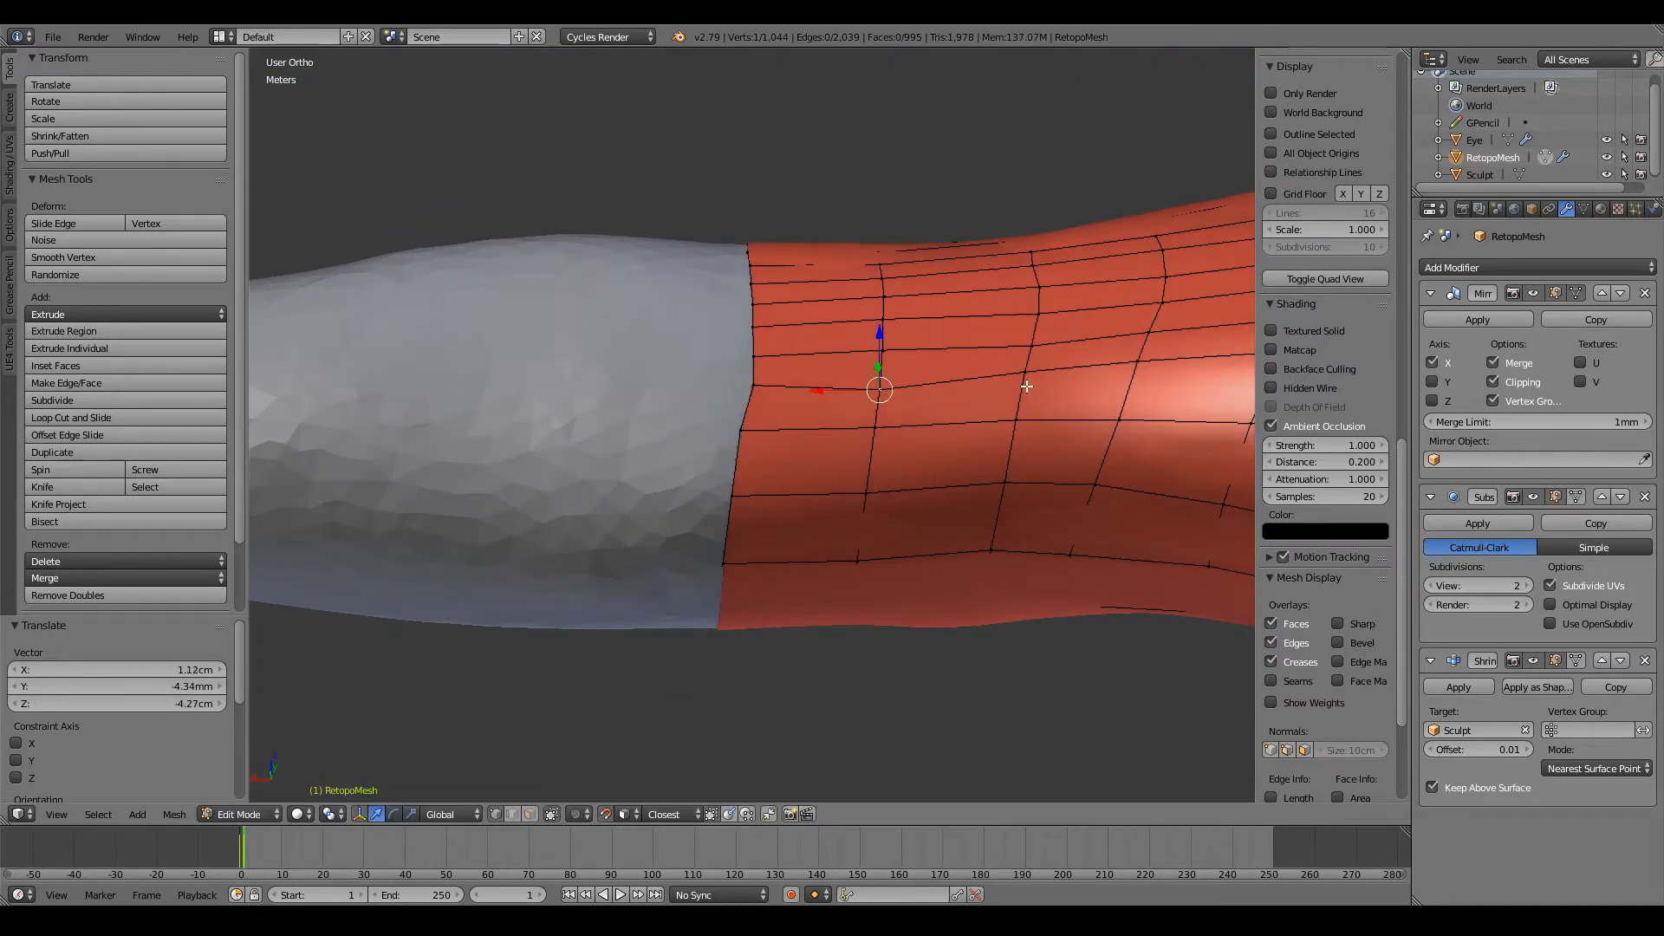
{"action": "right_click", "coordinate": [1025, 384]}
{"action": "key", "text": "g"}
{"action": "left_click", "coordinate": [1023, 385]}
{"action": "right_click", "coordinate": [1134, 369]}
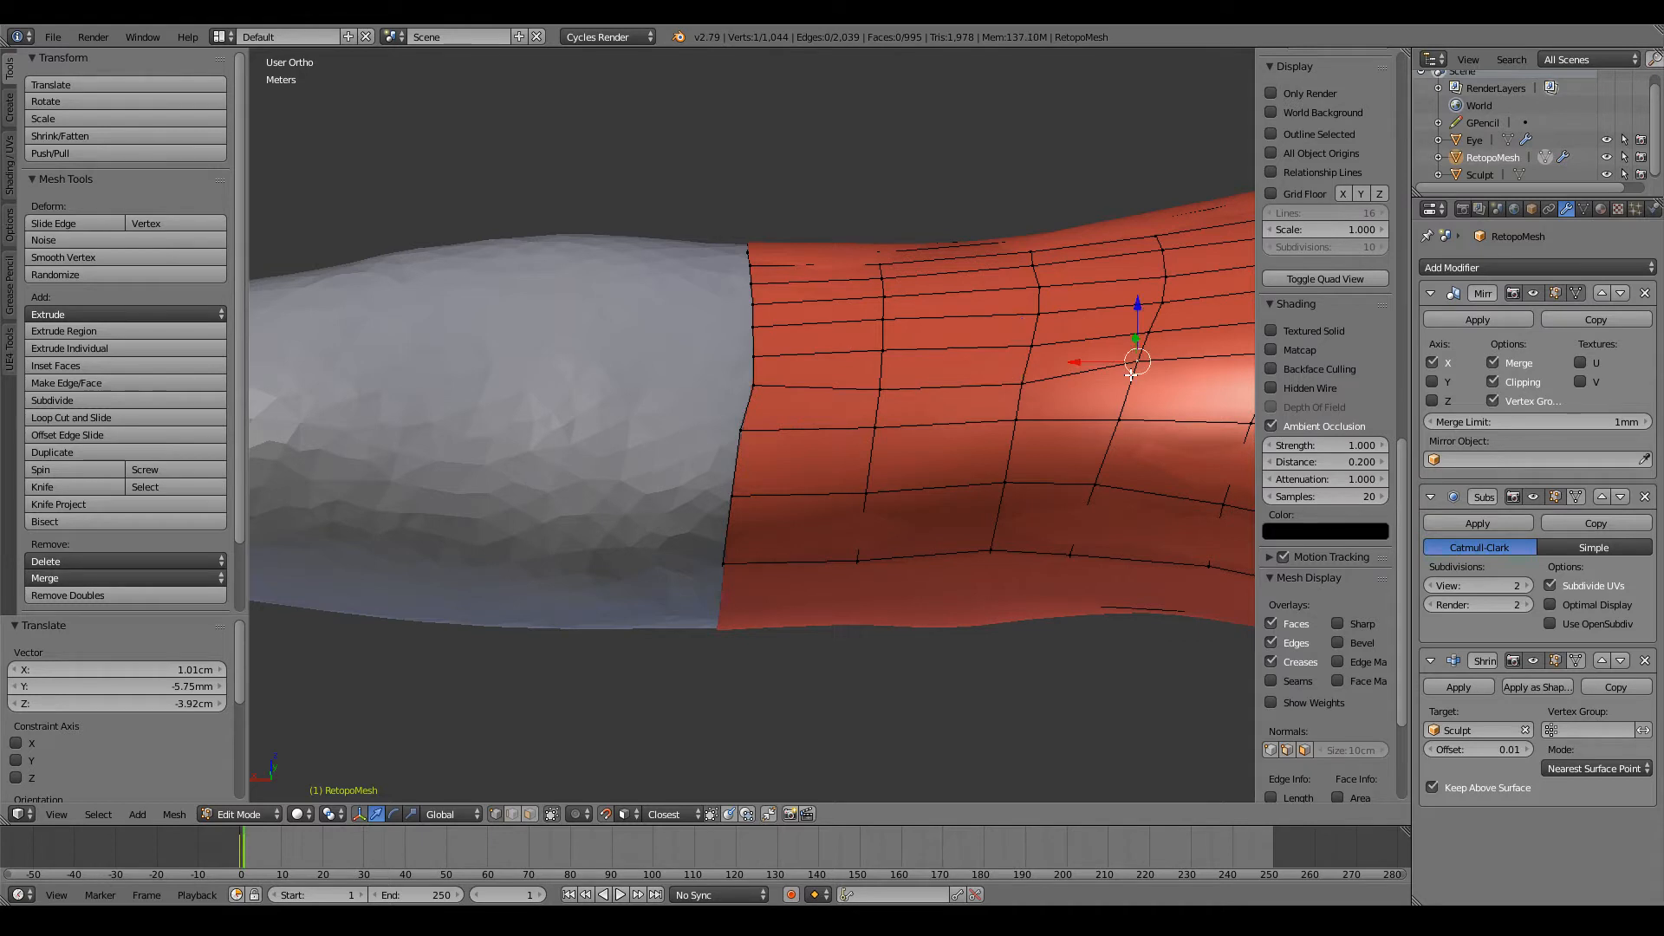
{"action": "key", "text": "g"}
{"action": "left_click", "coordinate": [1133, 373]}
Step: Lower the same lengthwise edge's next vertex up the arm so its line continues smoothly toward the shoulder
{"action": "scroll", "coordinate": [1127, 371], "scroll_direction": "up", "scroll_amount": 7, "text": "ctrl"}
{"action": "right_click", "coordinate": [1099, 357]}
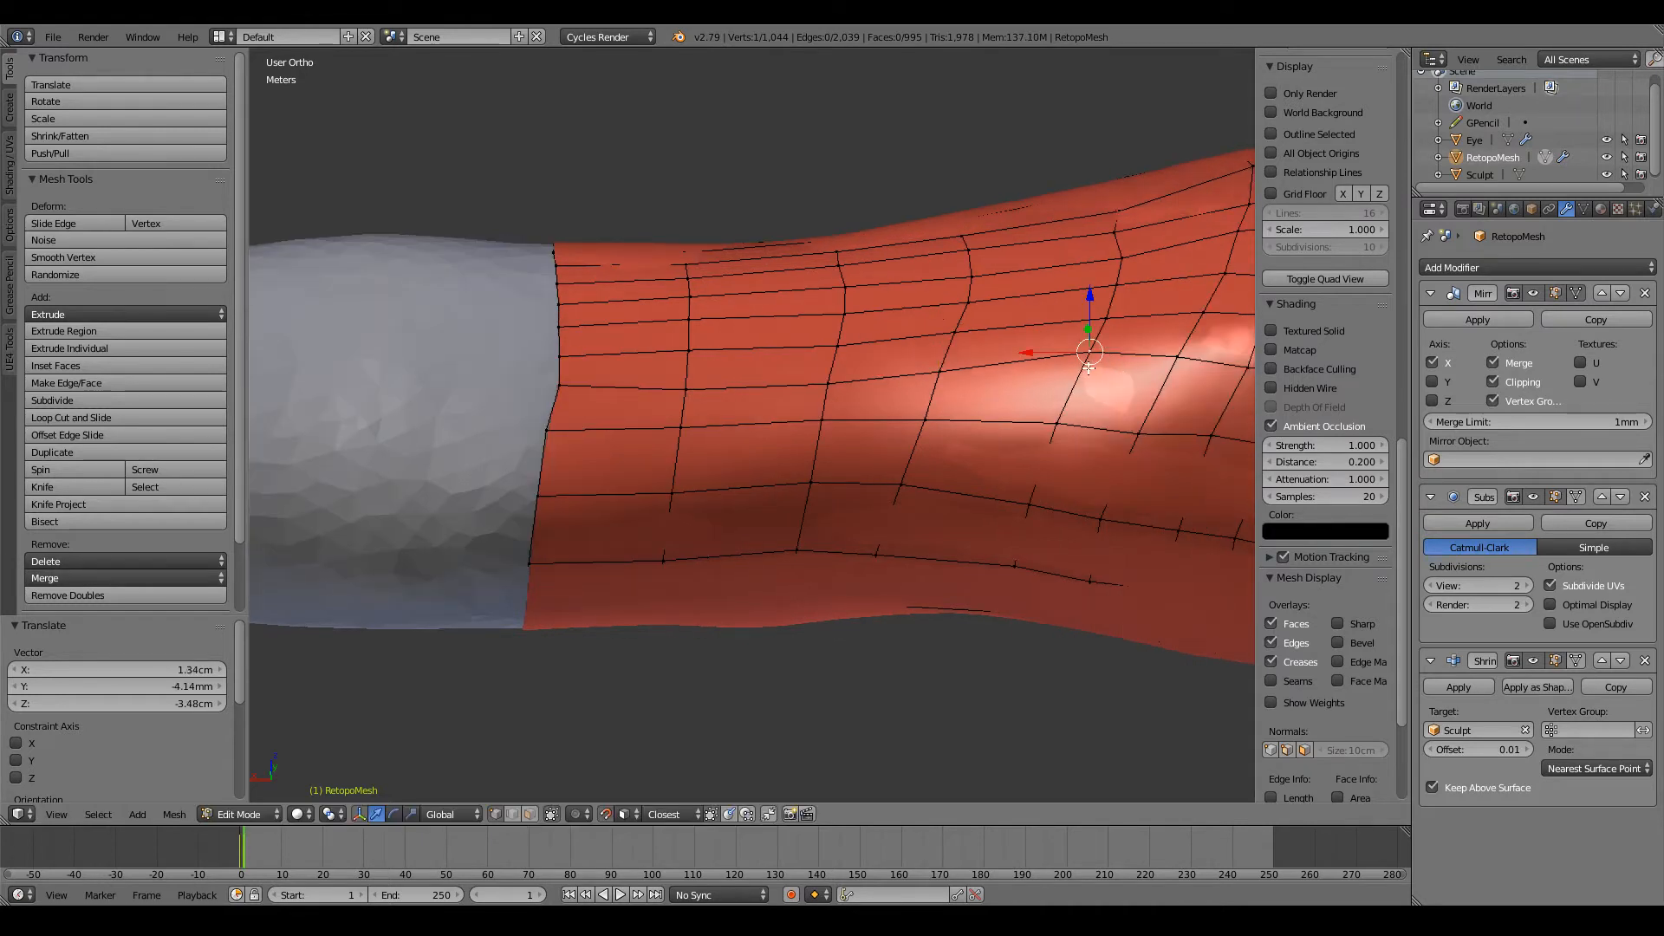
{"action": "key", "text": "g"}
{"action": "left_click", "coordinate": [1089, 381]}
{"action": "right_click", "coordinate": [1191, 361]}
{"action": "scroll", "coordinate": [632, 372], "scroll_direction": "up", "scroll_amount": 6, "text": "ctrl"}
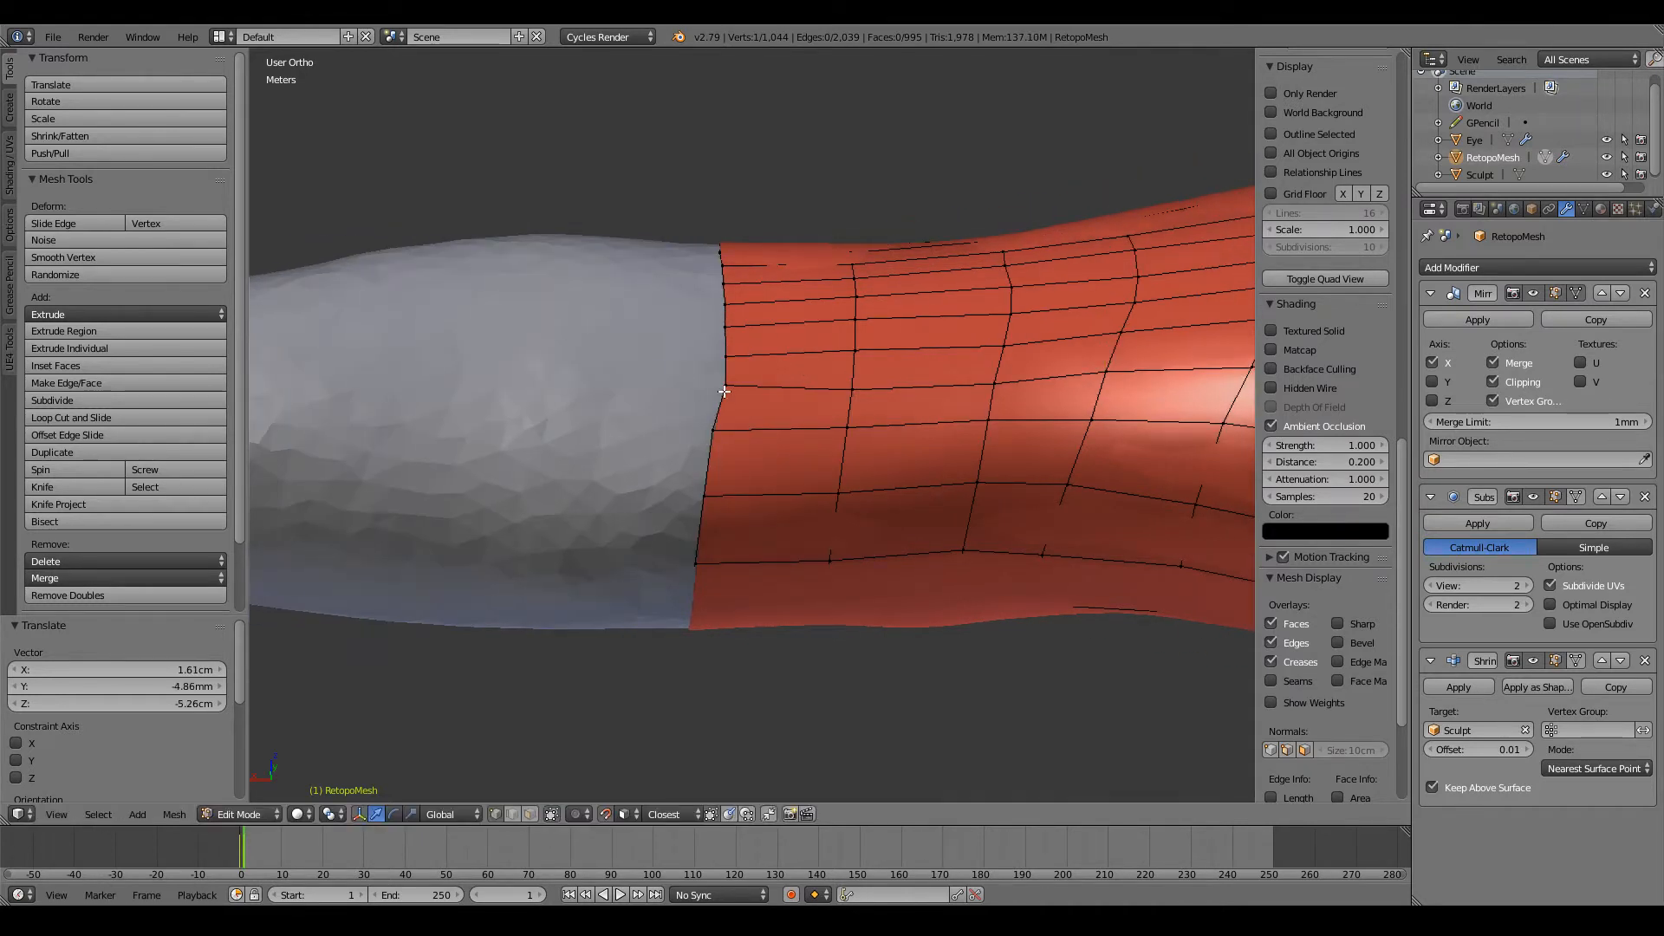
Step: Reposition two adjacent vertices on the arm's open edge, bringing the lower one down and inward toward the mesh
{"action": "key", "text": "g"}
{"action": "left_click", "coordinate": [724, 388]}
{"action": "scroll", "coordinate": [687, 418], "scroll_direction": "up", "scroll_amount": 2}
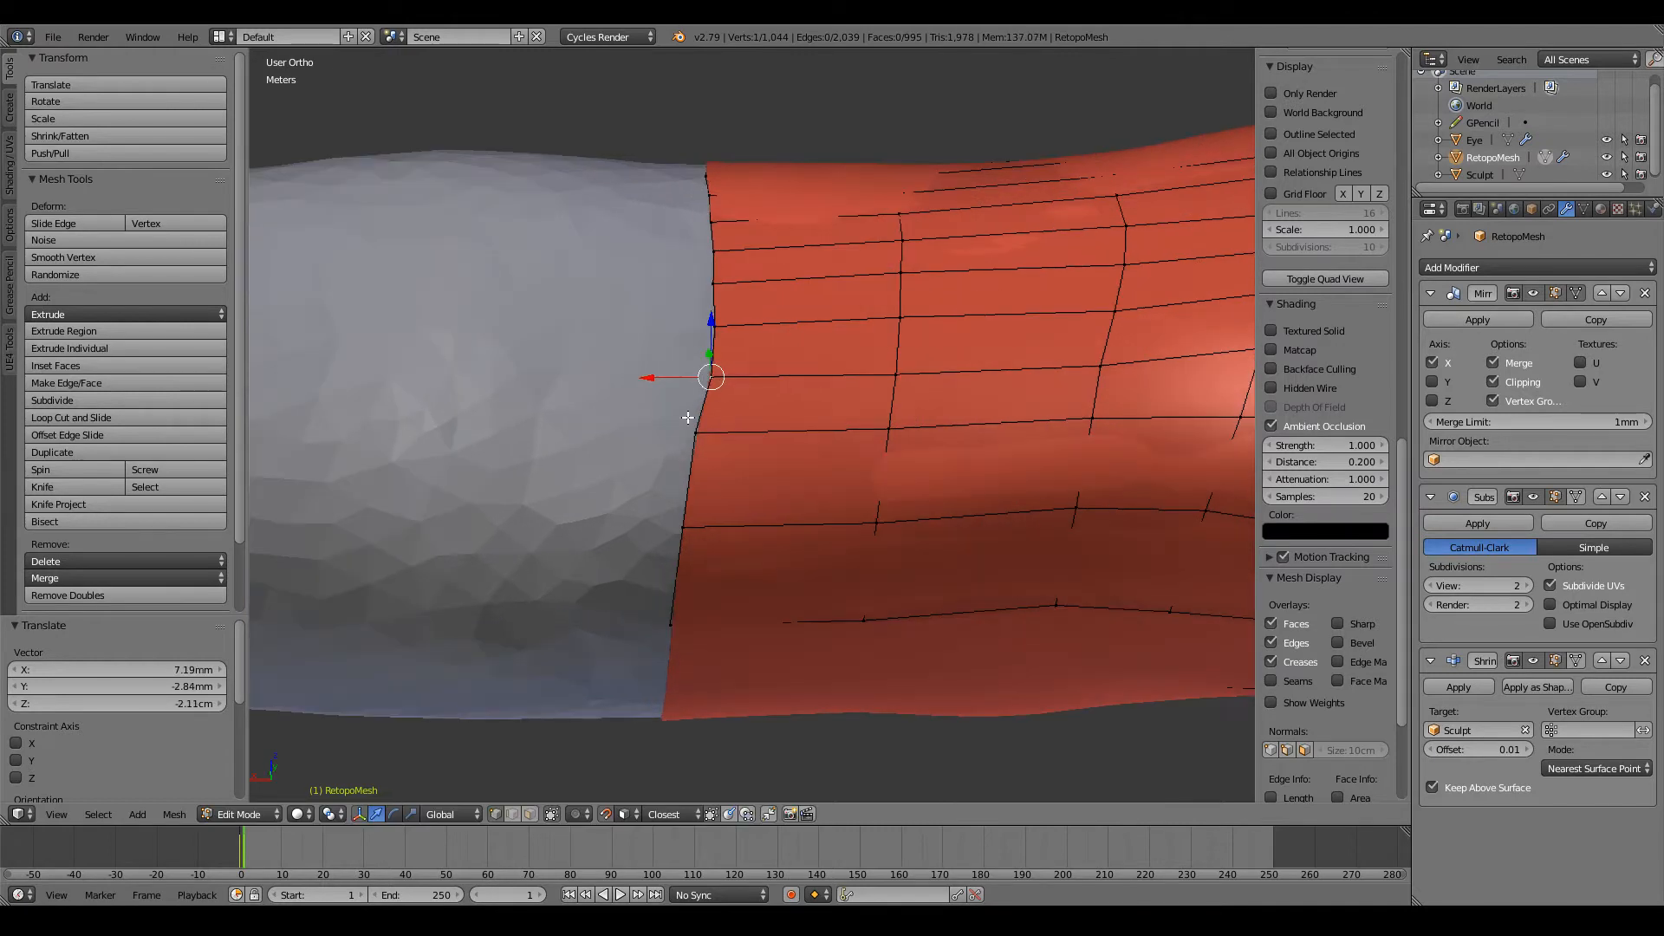
{"action": "key", "text": "g"}
{"action": "left_click", "coordinate": [720, 448]}
Step: Lower the lengthwise edge's vertices on the next three loops to follow the adjusted open-edge vertex
{"action": "right_click", "coordinate": [889, 431]}
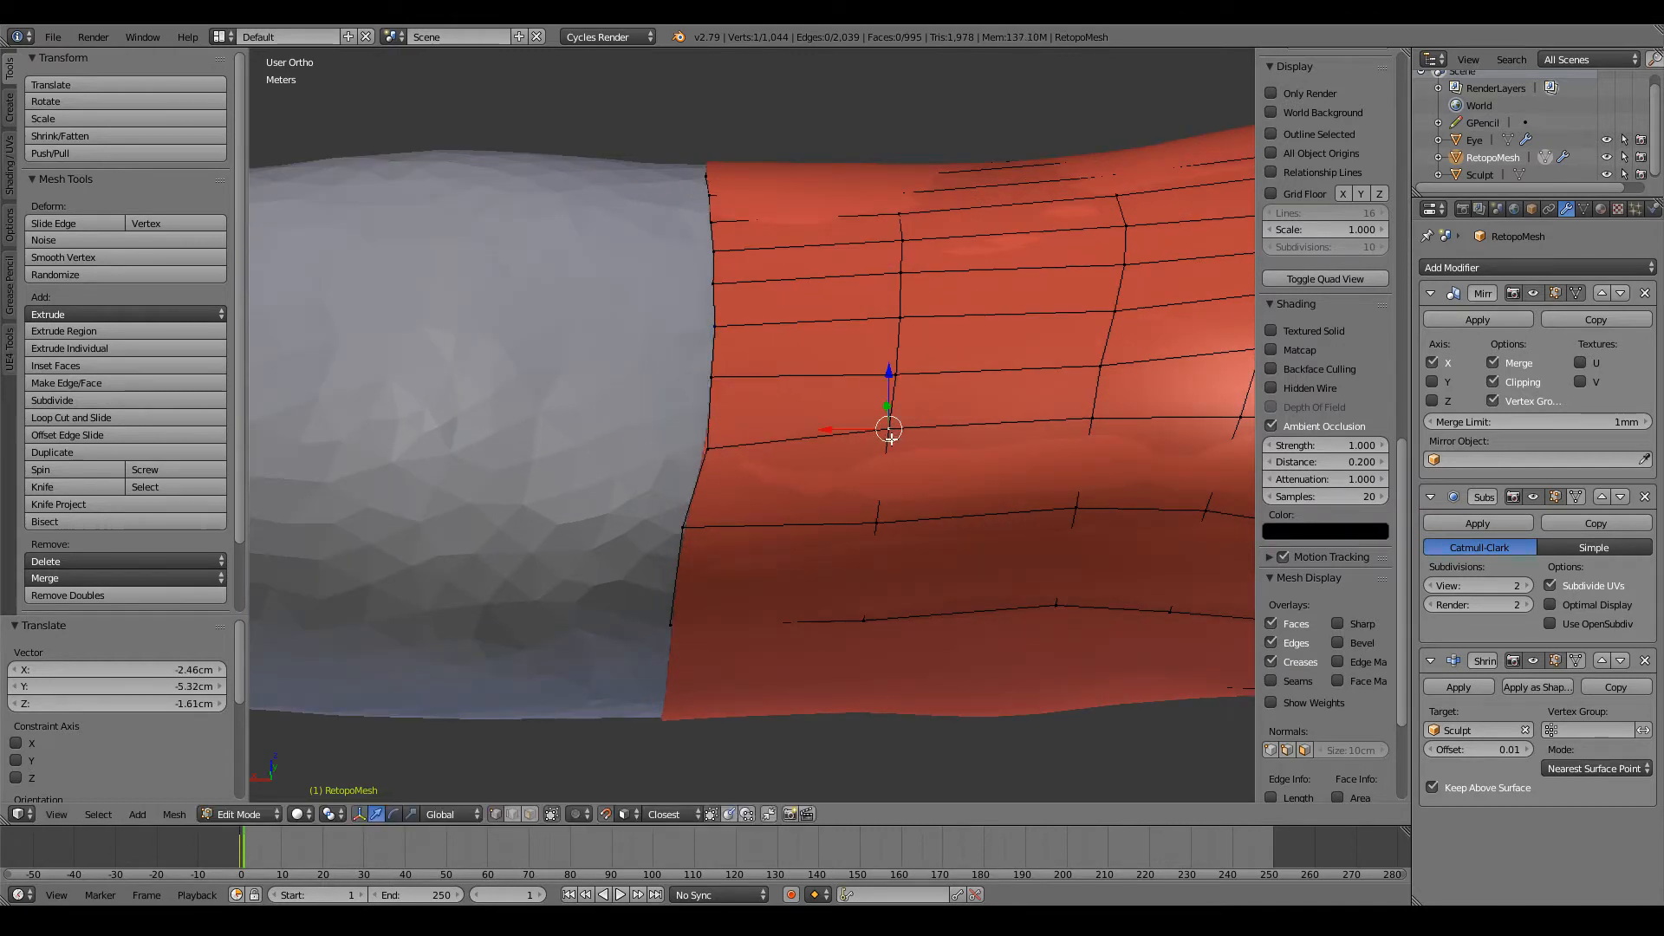
{"action": "key", "text": "g"}
{"action": "left_click", "coordinate": [891, 440]}
{"action": "key", "text": "g"}
{"action": "left_click", "coordinate": [1080, 432]}
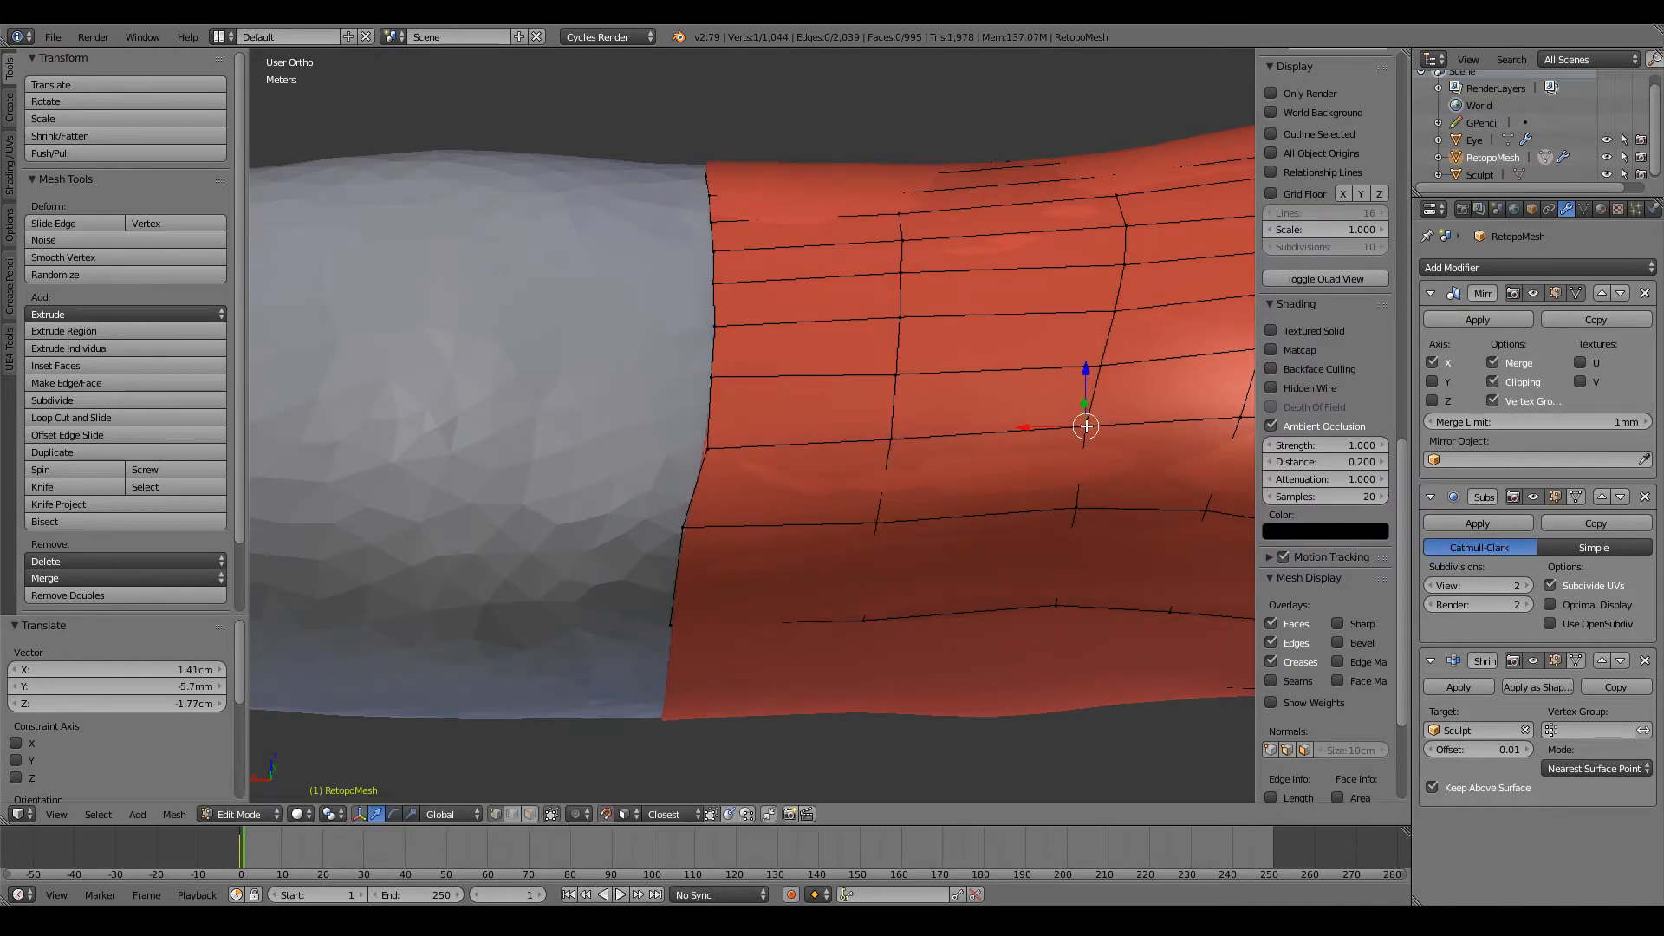
{"action": "middle_click_drag", "start_coordinate": [1248, 424], "coordinate": [1081, 426], "text": "shift"}
{"action": "right_click", "coordinate": [1080, 425]}
{"action": "scroll", "coordinate": [1080, 425], "scroll_direction": "up", "scroll_amount": 1}
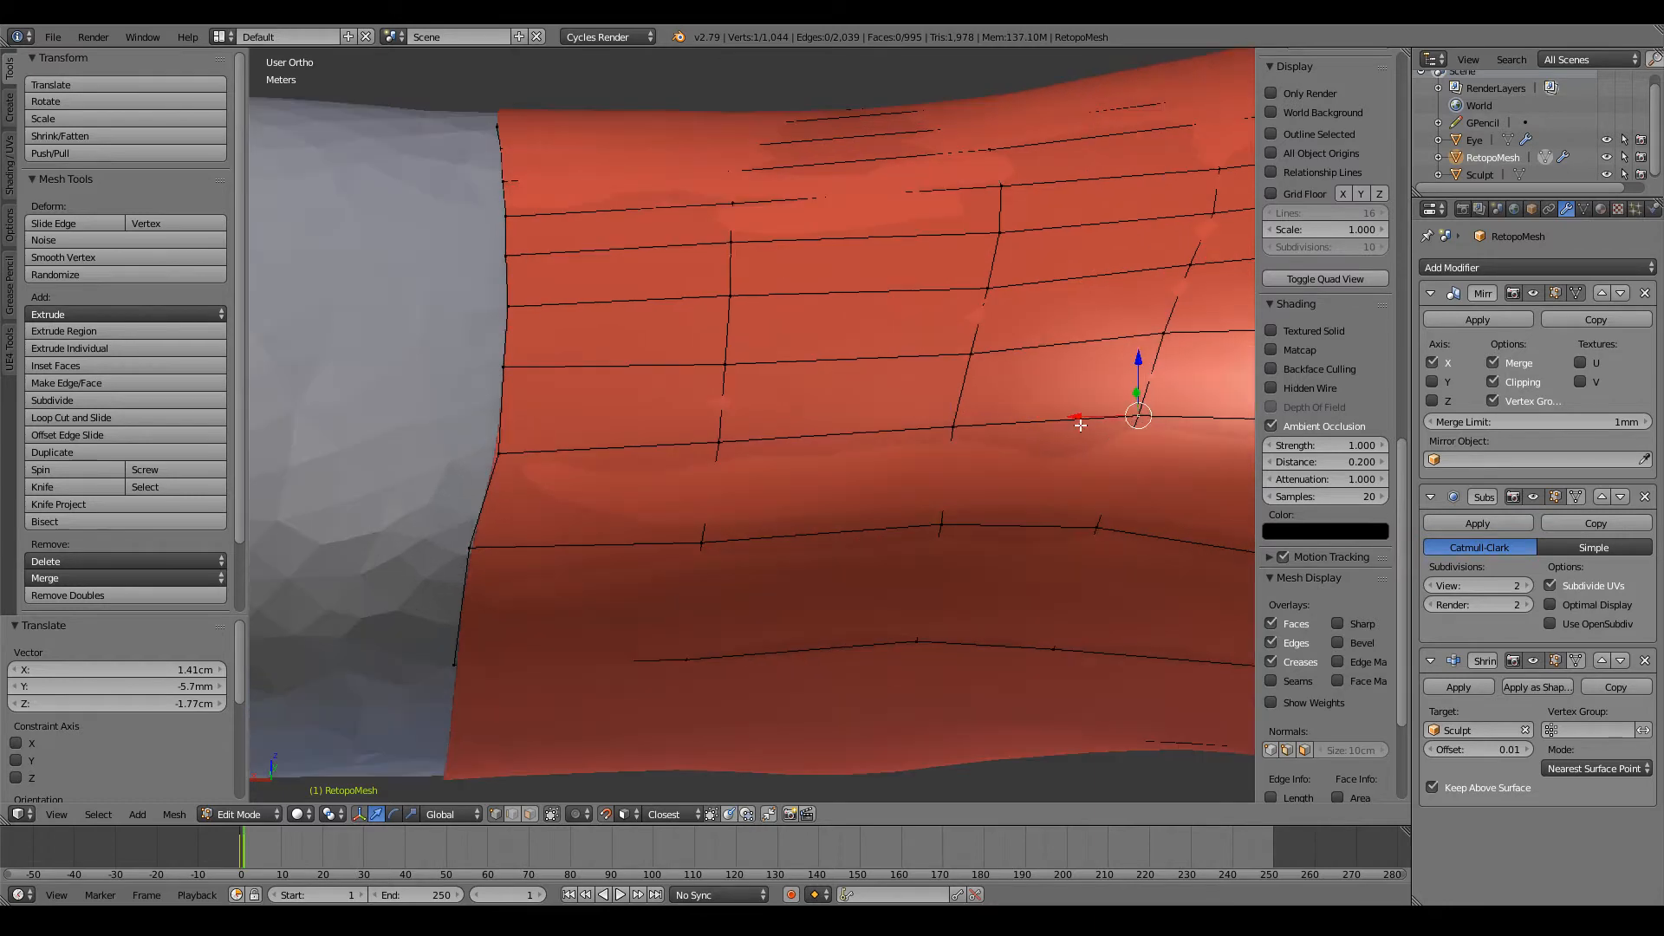
{"action": "key", "text": "g"}
{"action": "left_click", "coordinate": [1136, 425]}
Step: Move the next lower open-edge vertex and its neighbour on the second loop down to space the rows evenly
{"action": "scroll", "coordinate": [953, 437], "scroll_direction": "down", "scroll_amount": 2}
{"action": "middle_click_drag", "start_coordinate": [697, 464], "coordinate": [777, 400], "text": "shift"}
{"action": "scroll", "coordinate": [810, 465], "scroll_direction": "down", "scroll_amount": 2}
{"action": "scroll", "coordinate": [778, 401], "scroll_direction": "up", "scroll_amount": 1}
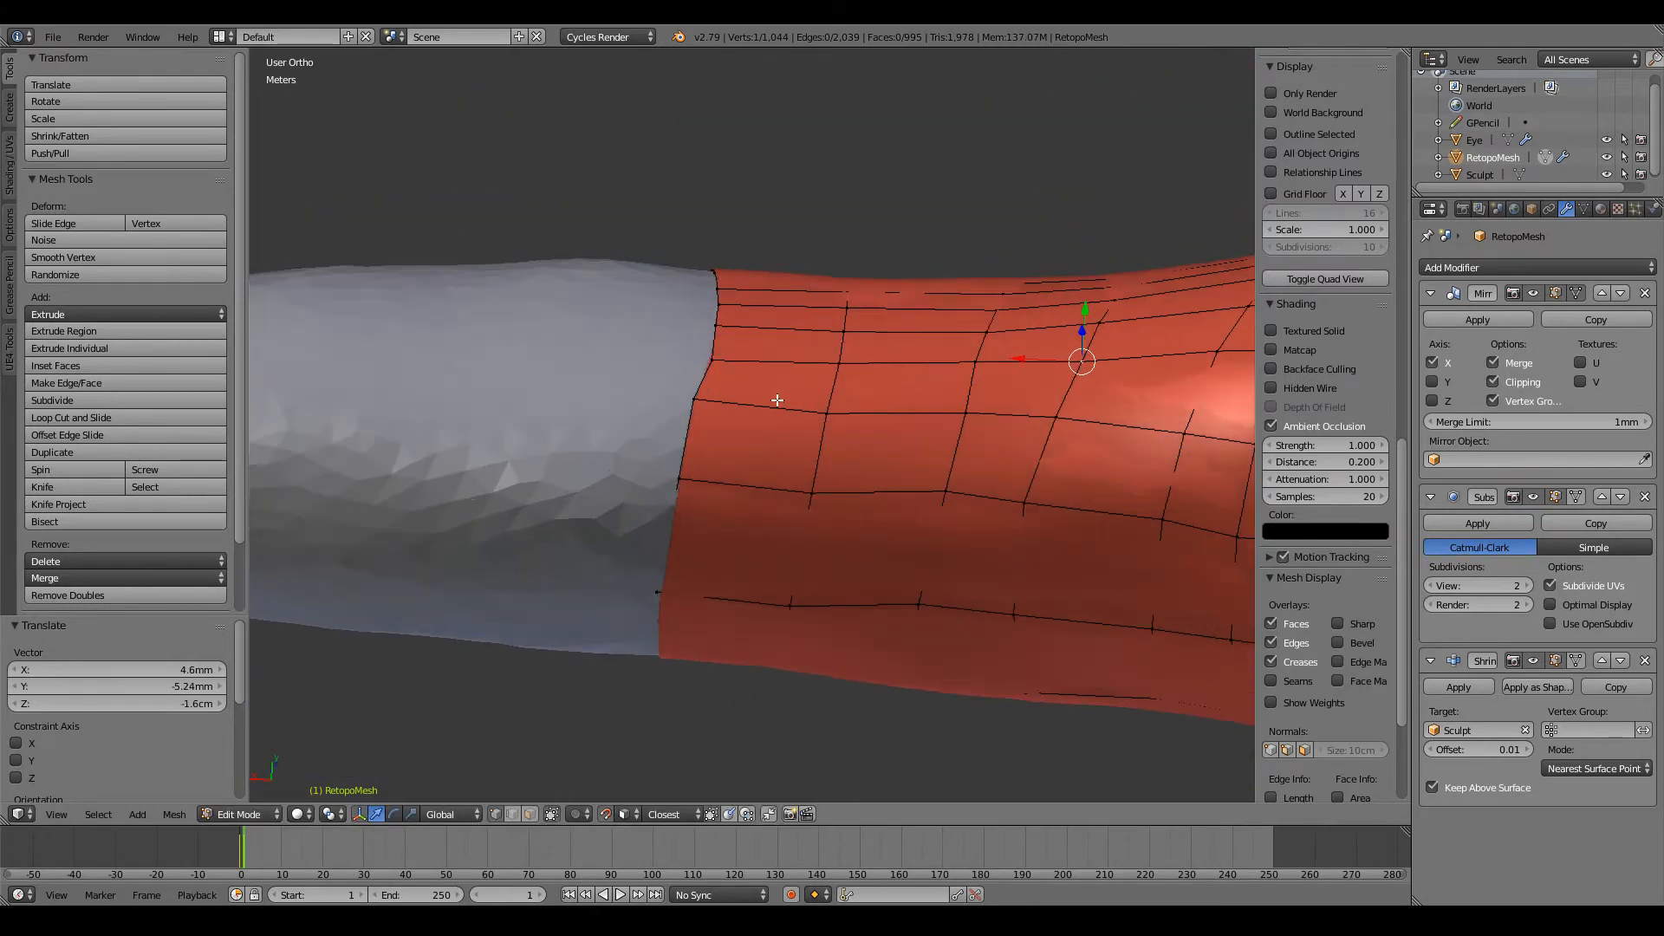
{"action": "key", "text": "g"}
{"action": "left_click", "coordinate": [796, 425]}
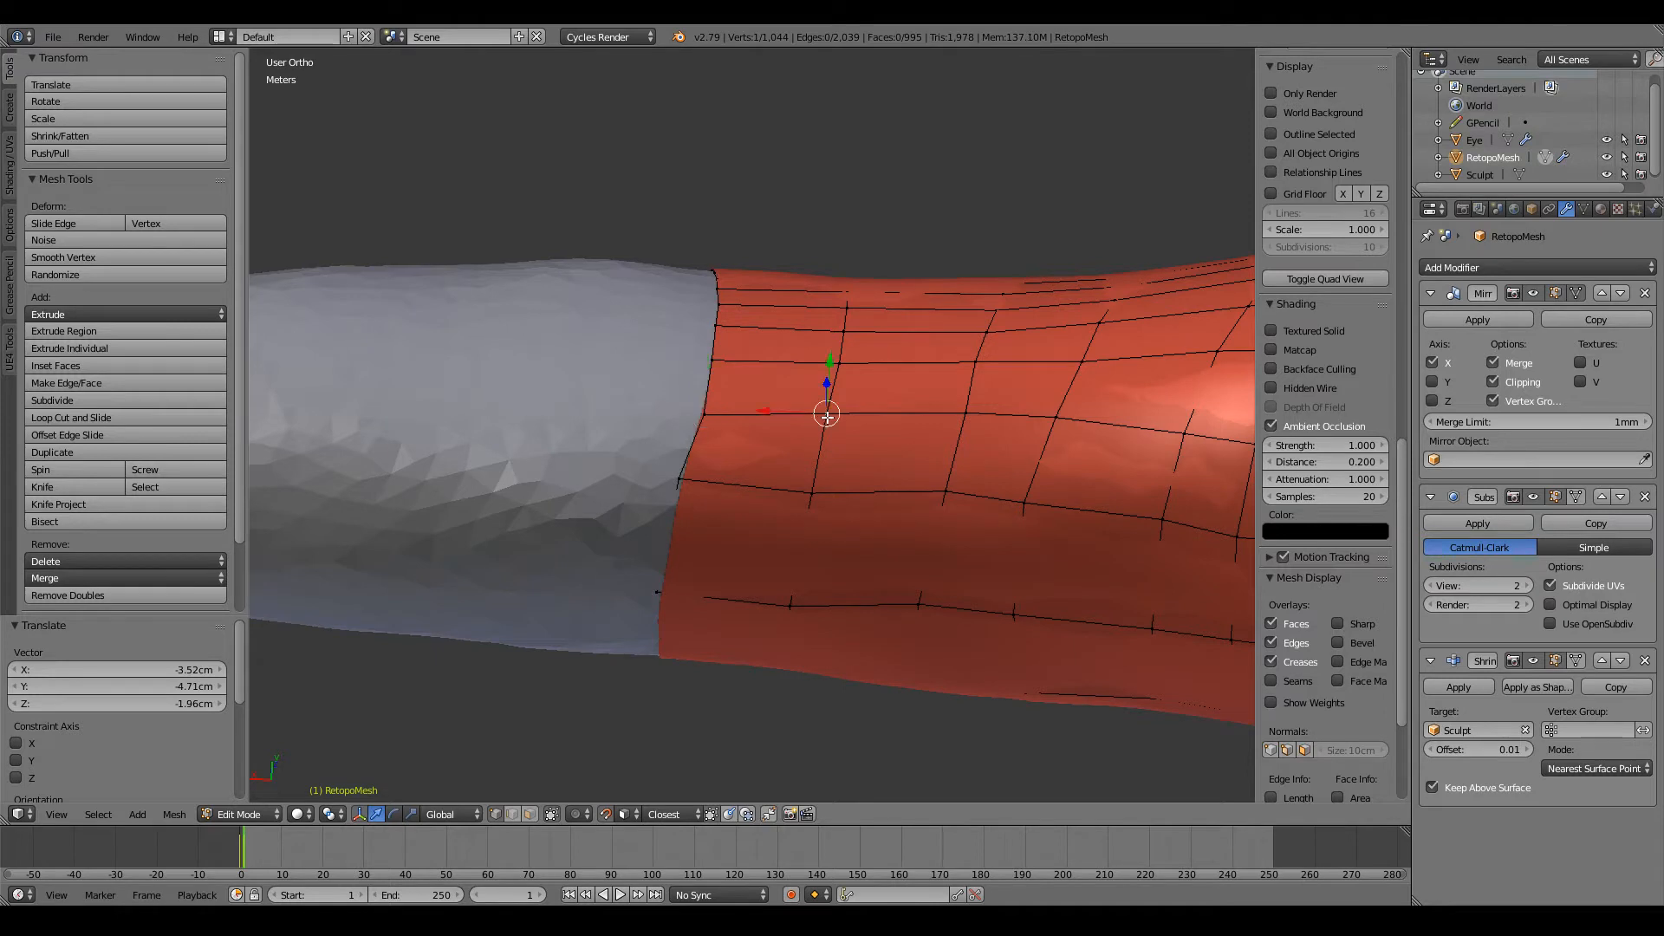
{"action": "key", "text": "g"}
{"action": "left_click", "coordinate": [828, 423]}
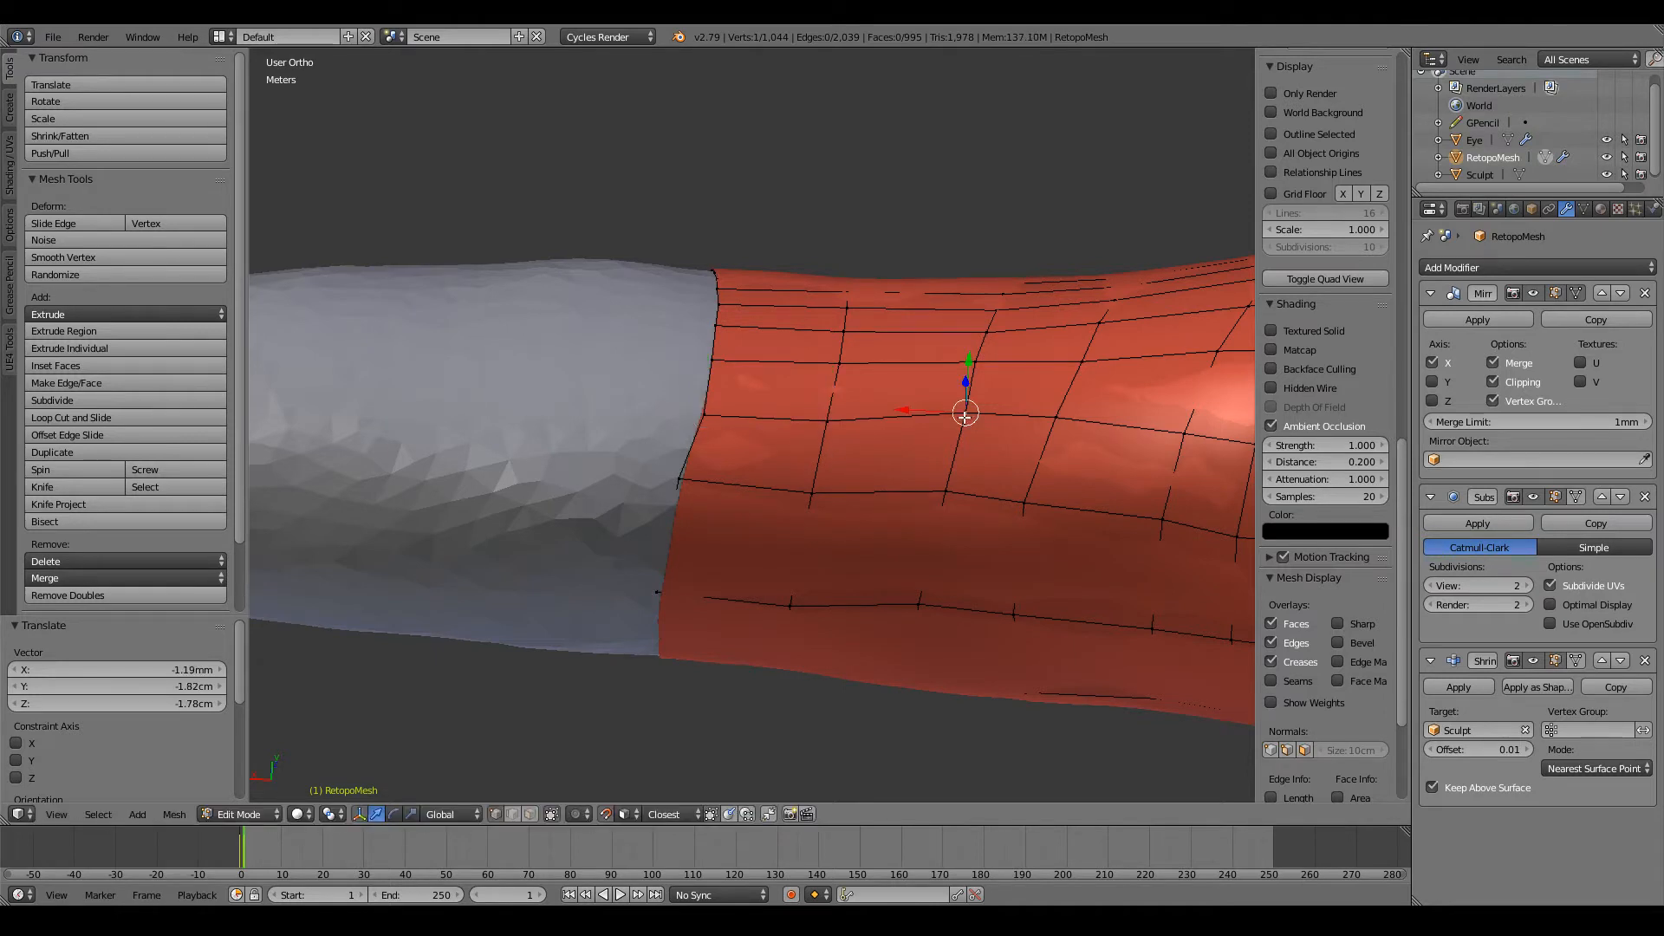
Step: Lower the same row's vertices on the third and fourth loops to straighten the lengthwise edge
{"action": "key", "text": "g"}
{"action": "left_click", "coordinate": [960, 420]}
{"action": "right_click", "coordinate": [1055, 419]}
{"action": "key", "text": "g"}
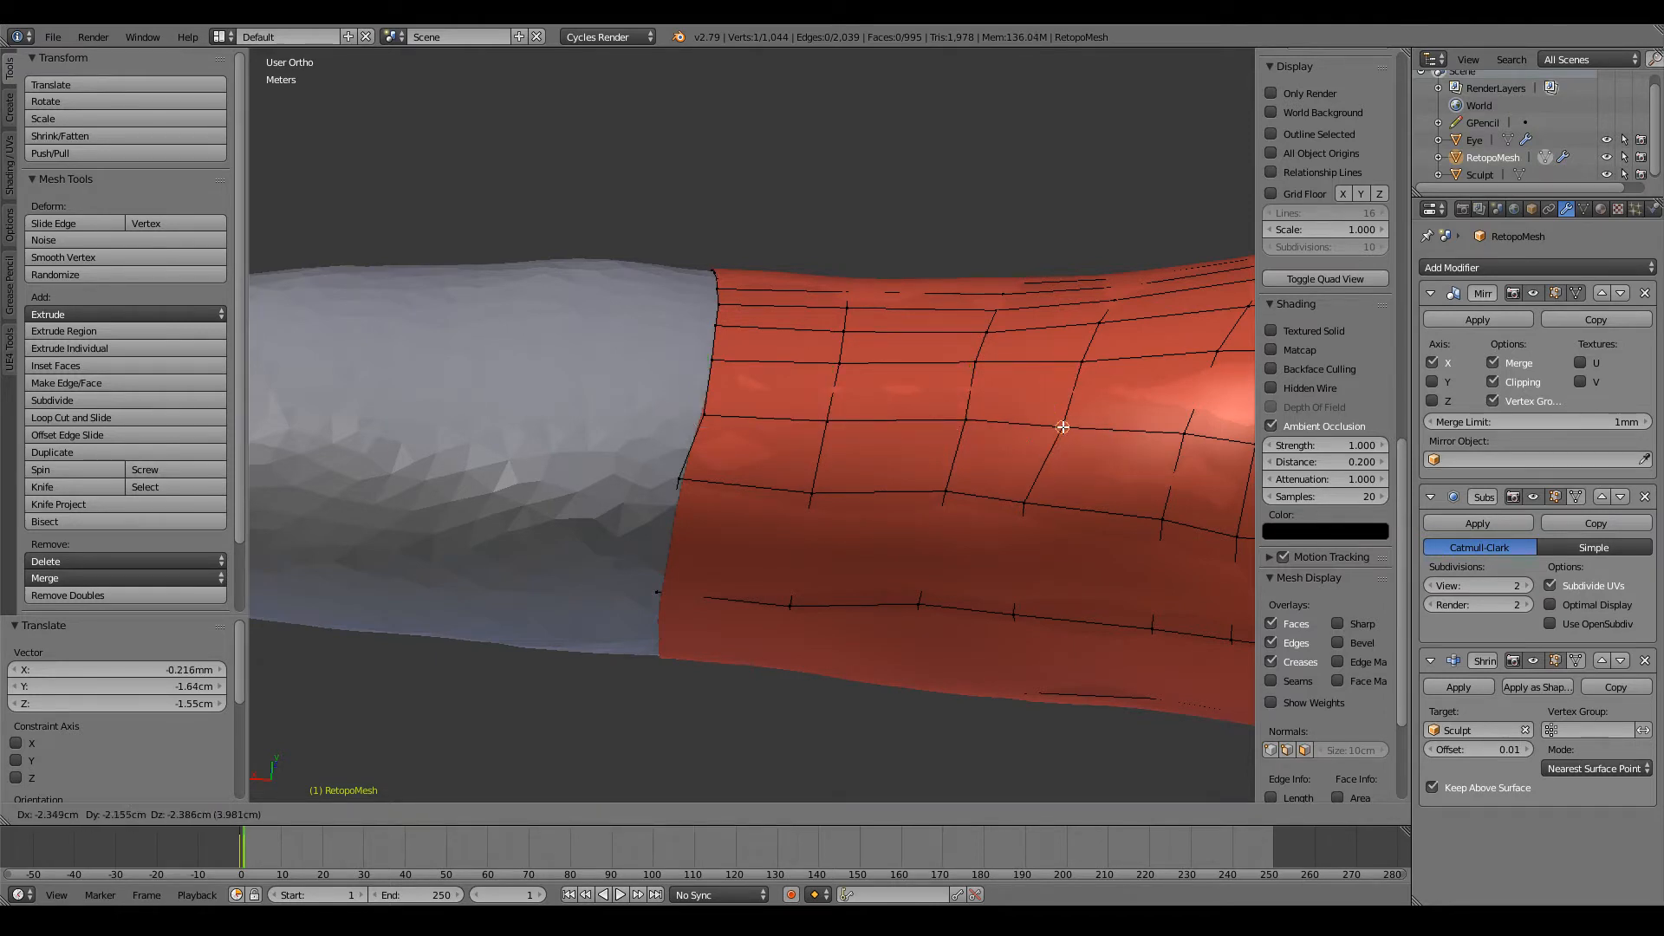
{"action": "left_click", "coordinate": [1063, 427]}
Step: Shift three vertices of the fourth loop toward the shoulder along the arm's underside to even the loop spacing
{"action": "right_click", "coordinate": [1025, 501]}
{"action": "key", "text": "g"}
{"action": "left_click", "coordinate": [1051, 509]}
{"action": "right_click", "coordinate": [1066, 428]}
{"action": "key", "text": "g"}
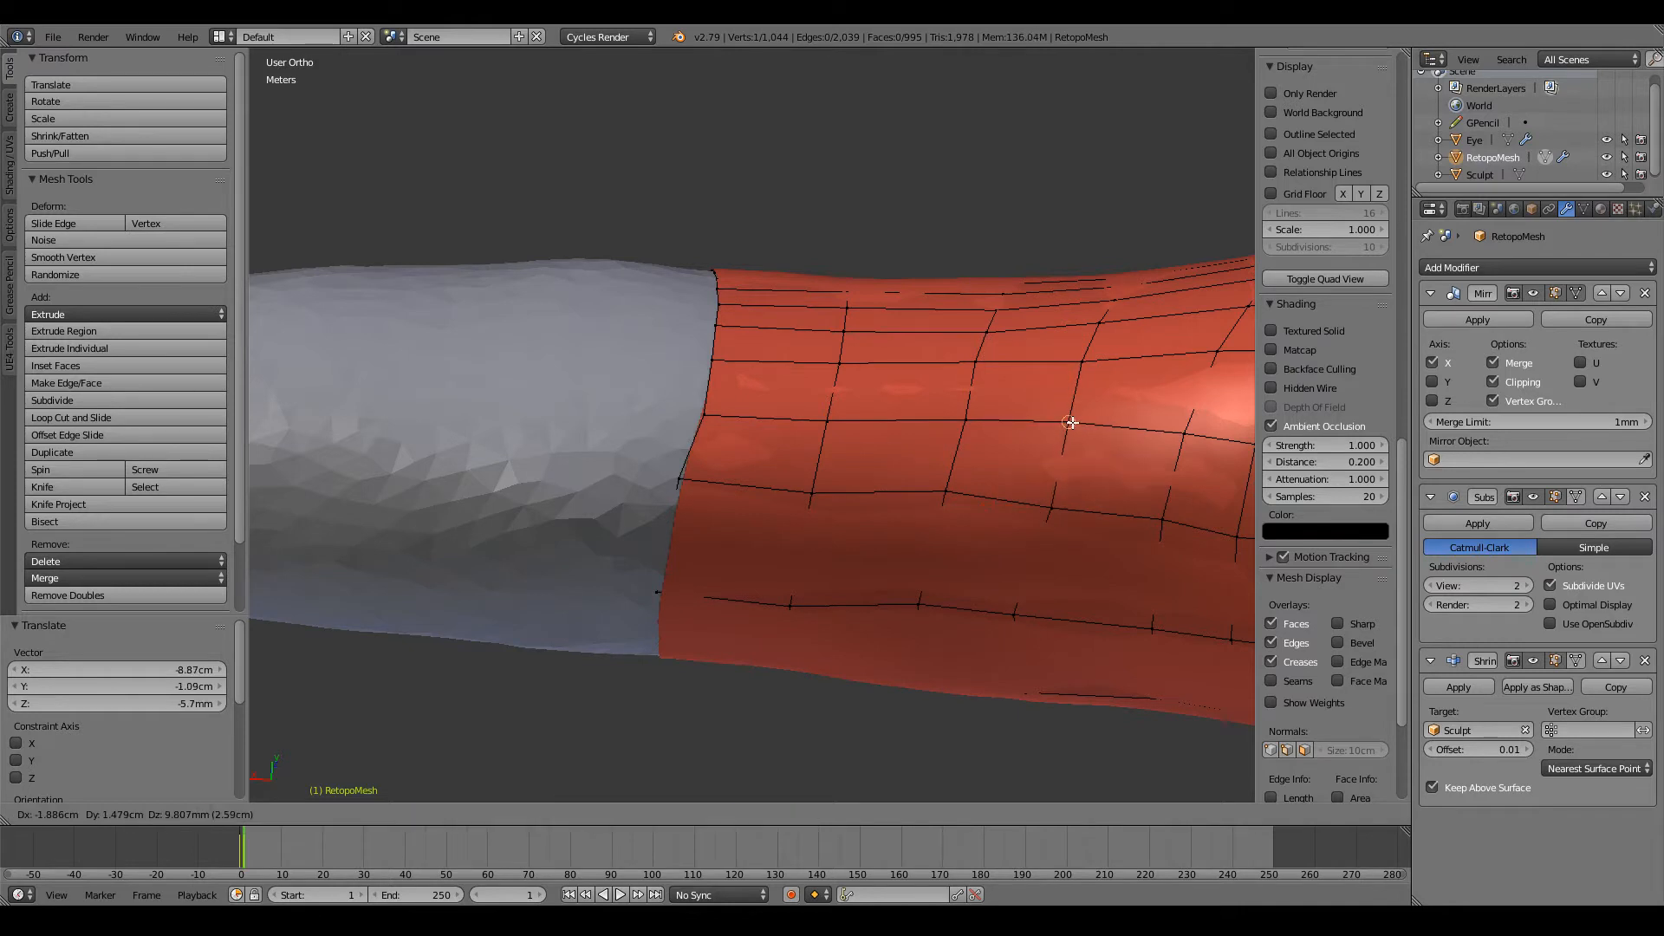
{"action": "left_click", "coordinate": [1071, 422]}
{"action": "right_click", "coordinate": [1019, 605]}
{"action": "key", "text": "g"}
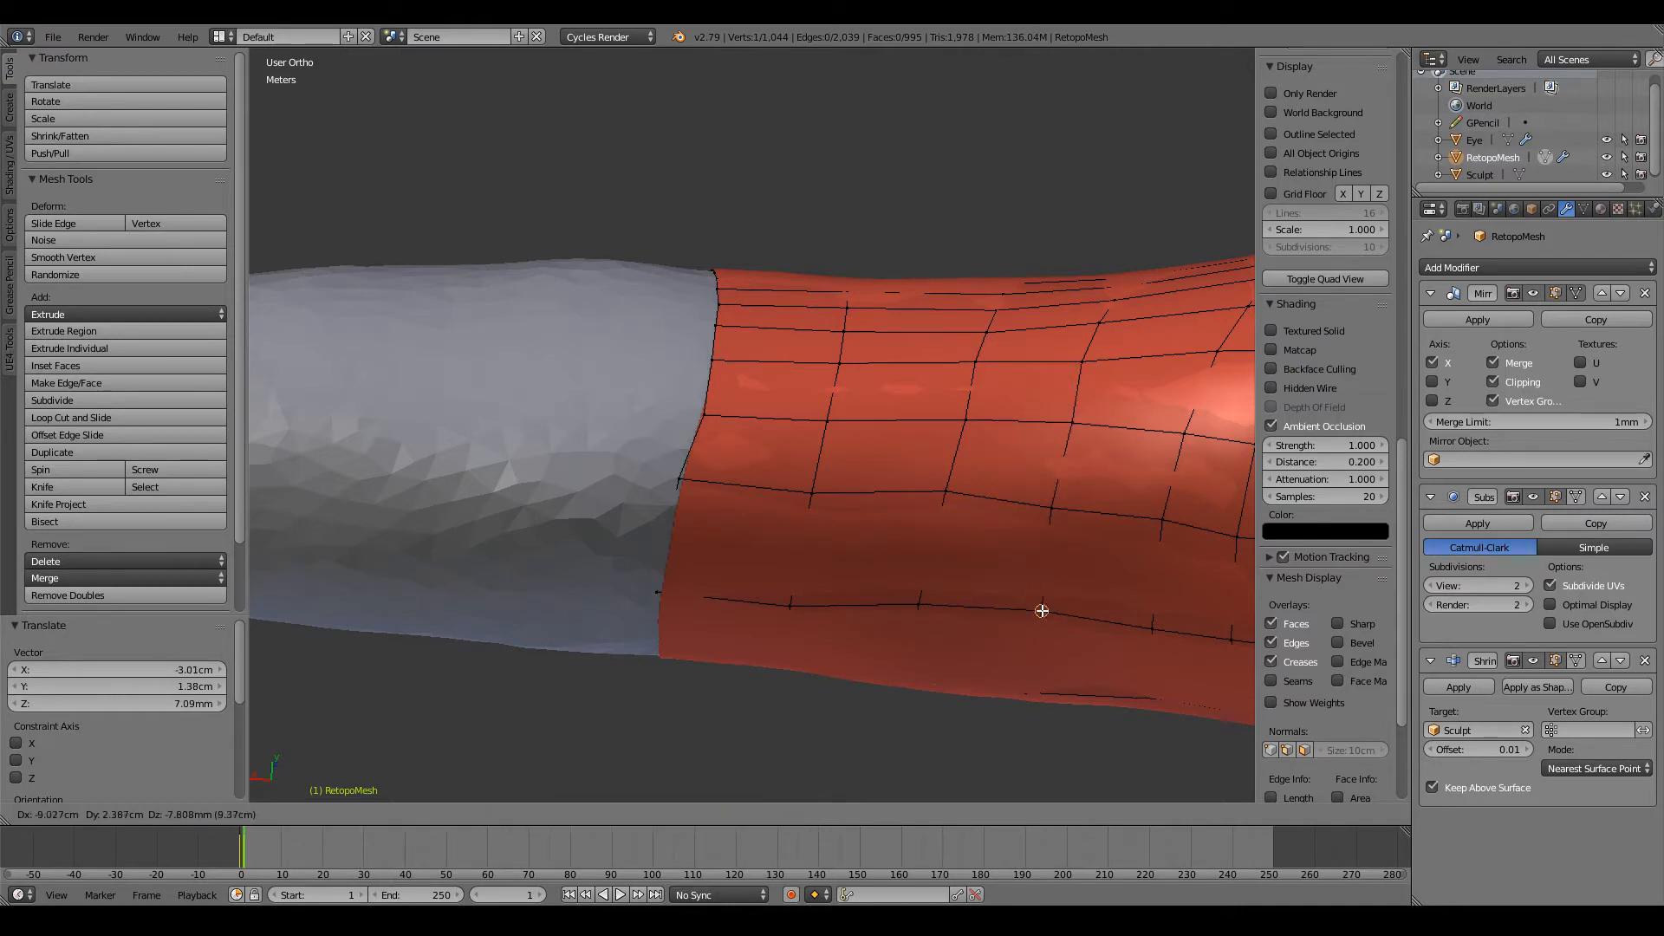
{"action": "left_click", "coordinate": [1041, 611]}
{"action": "scroll", "coordinate": [1098, 477], "scroll_direction": "up", "scroll_amount": 12, "text": "ctrl"}
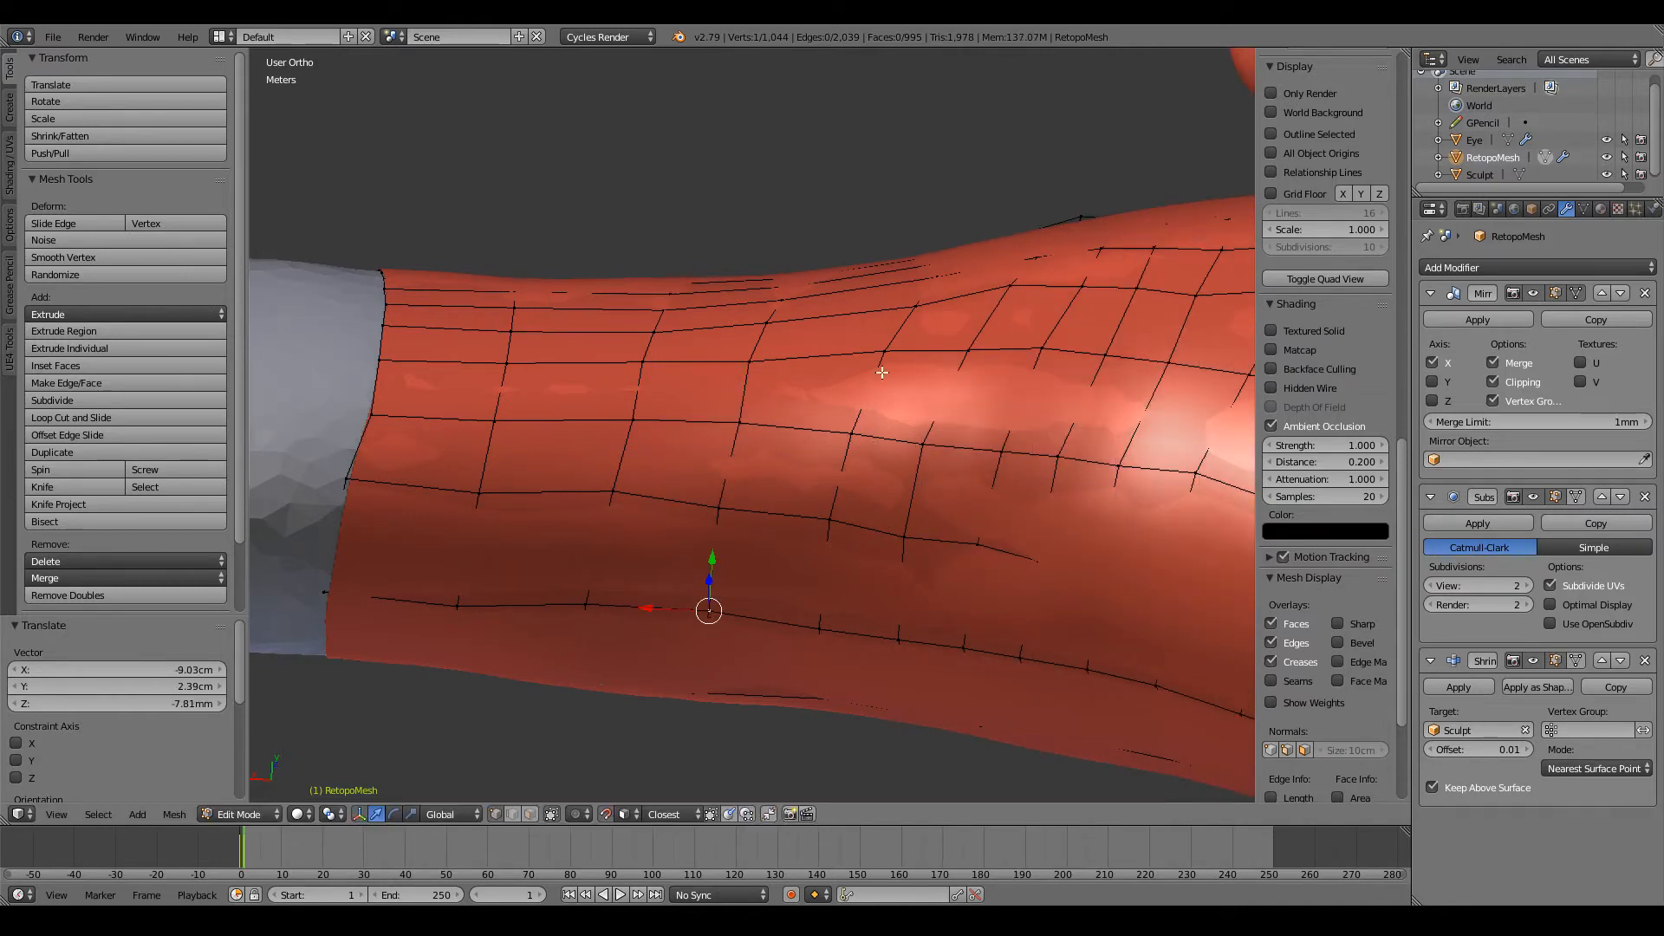
{"action": "right_click", "coordinate": [887, 352]}
{"action": "scroll", "coordinate": [793, 360], "scroll_direction": "down", "scroll_amount": 5}
{"action": "key", "text": "a"}
{"action": "mouse_move", "coordinate": [769, 481]}
{"action": "middle_mouse_down"}
{"action": "mouse_move", "coordinate": [885, 398]}
{"action": "mouse_move", "coordinate": [1014, 552]}
{"action": "mouse_move", "coordinate": [984, 576]}
{"action": "mouse_move", "coordinate": [750, 472]}
{"action": "middle_mouse_up"}
{"action": "scroll", "coordinate": [747, 473], "scroll_direction": "up", "scroll_amount": 5}
{"action": "scroll", "coordinate": [701, 448], "scroll_direction": "down", "scroll_amount": 7, "text": "ctrl"}
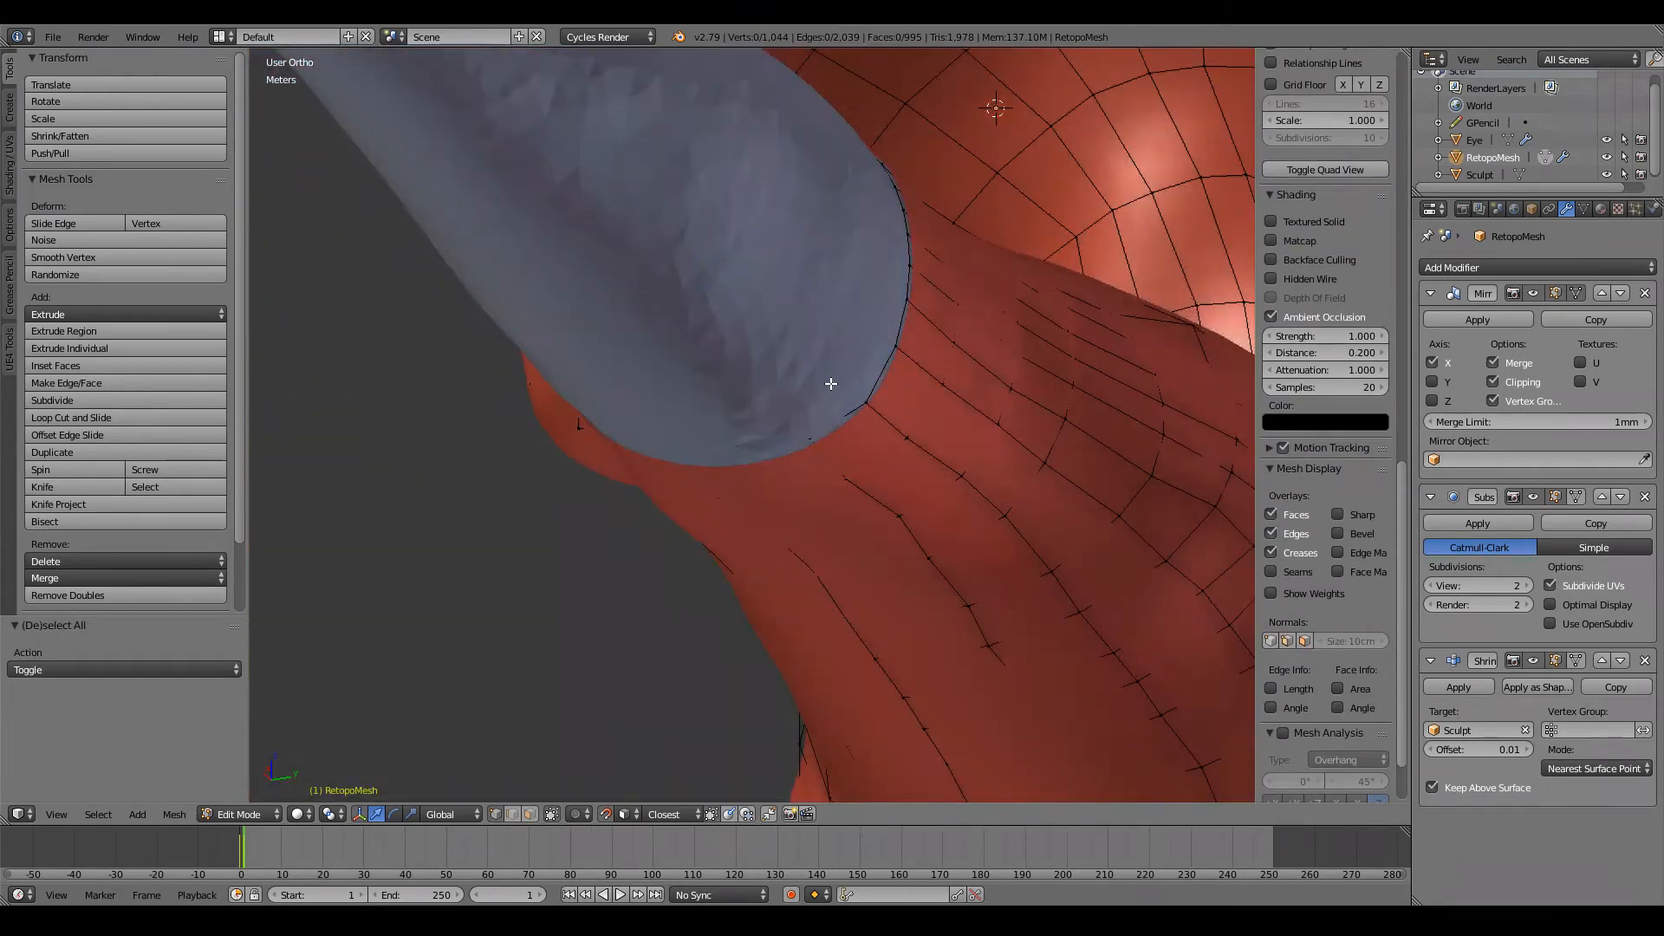
{"action": "right_click", "coordinate": [867, 389], "text": "alt"}
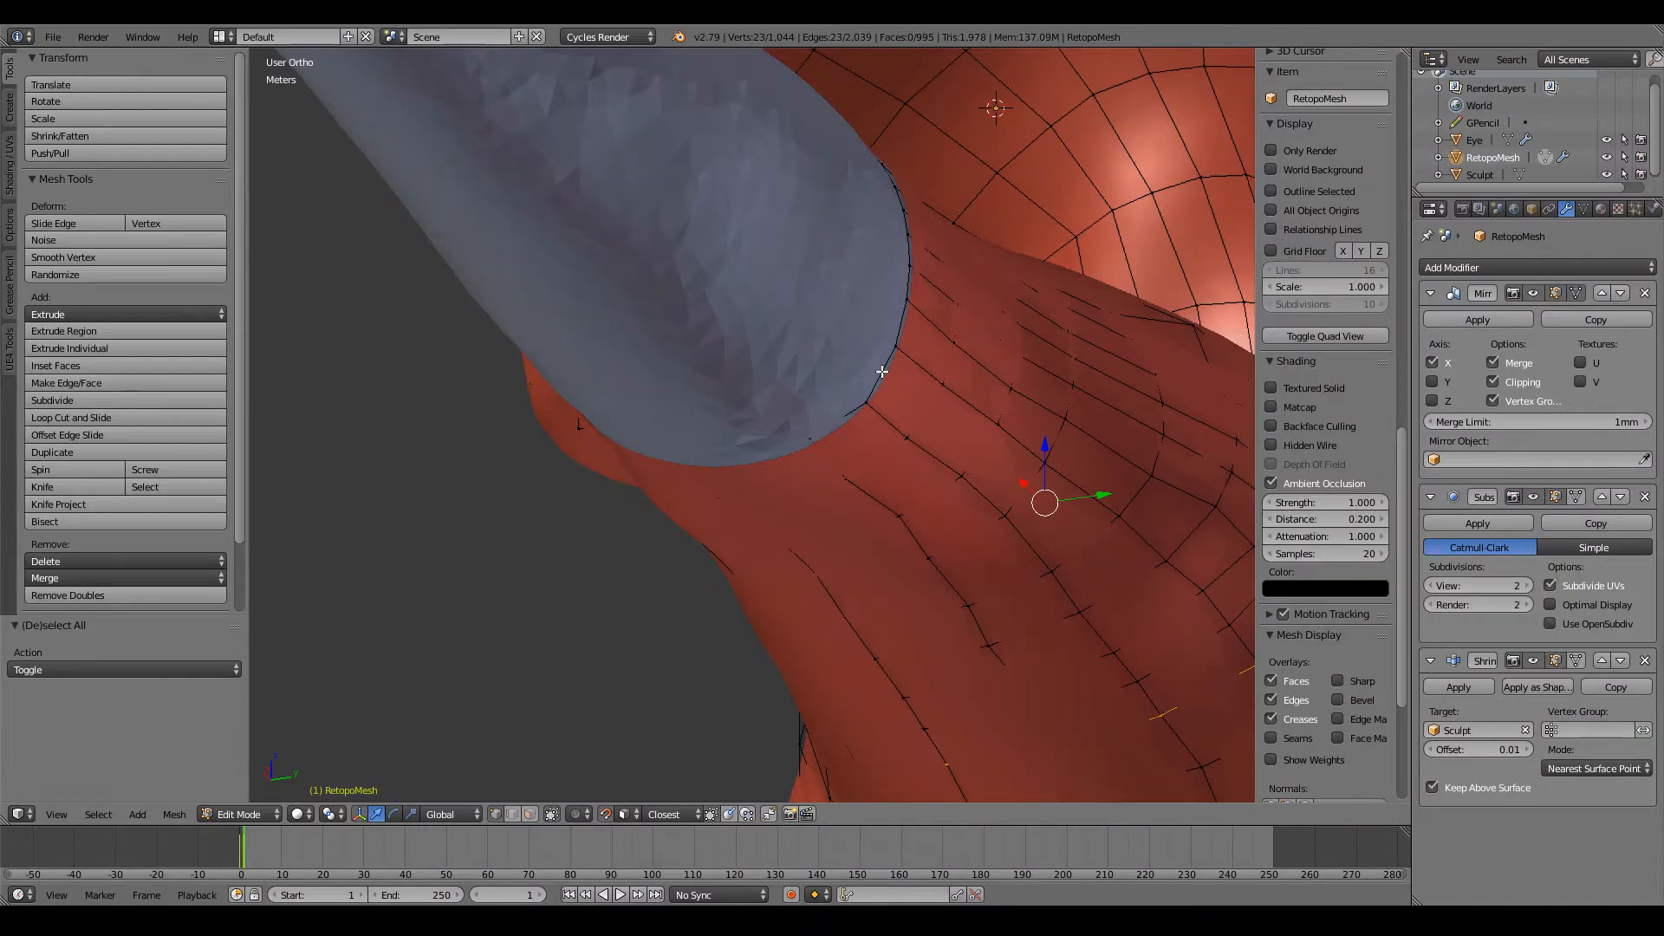
{"action": "middle_click_drag", "start_coordinate": [878, 368], "coordinate": [754, 495]}
{"action": "scroll", "coordinate": [754, 494], "scroll_direction": "up", "scroll_amount": 2}
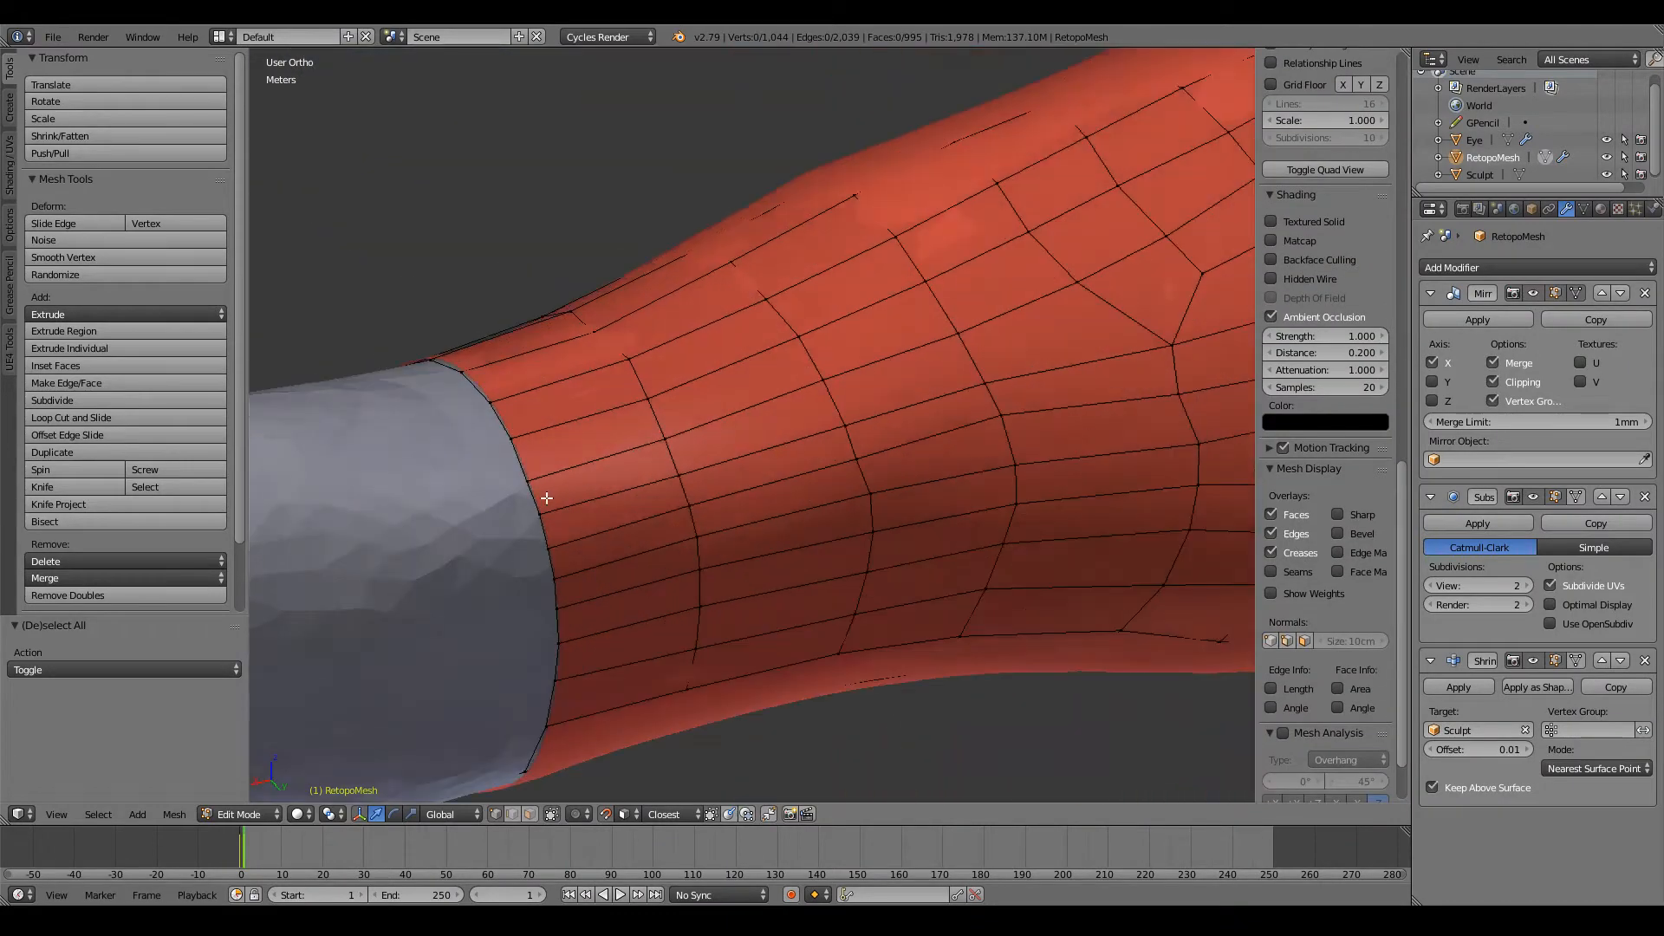
Step: Extrude the arm's entire open edge loop from the front view toward the hand, about 1.47 m along X
{"action": "right_click", "coordinate": [532, 499], "text": "alt"}
{"action": "scroll", "coordinate": [531, 498], "scroll_direction": "down", "scroll_amount": 3}
{"action": "key", "text": "KP_1"}
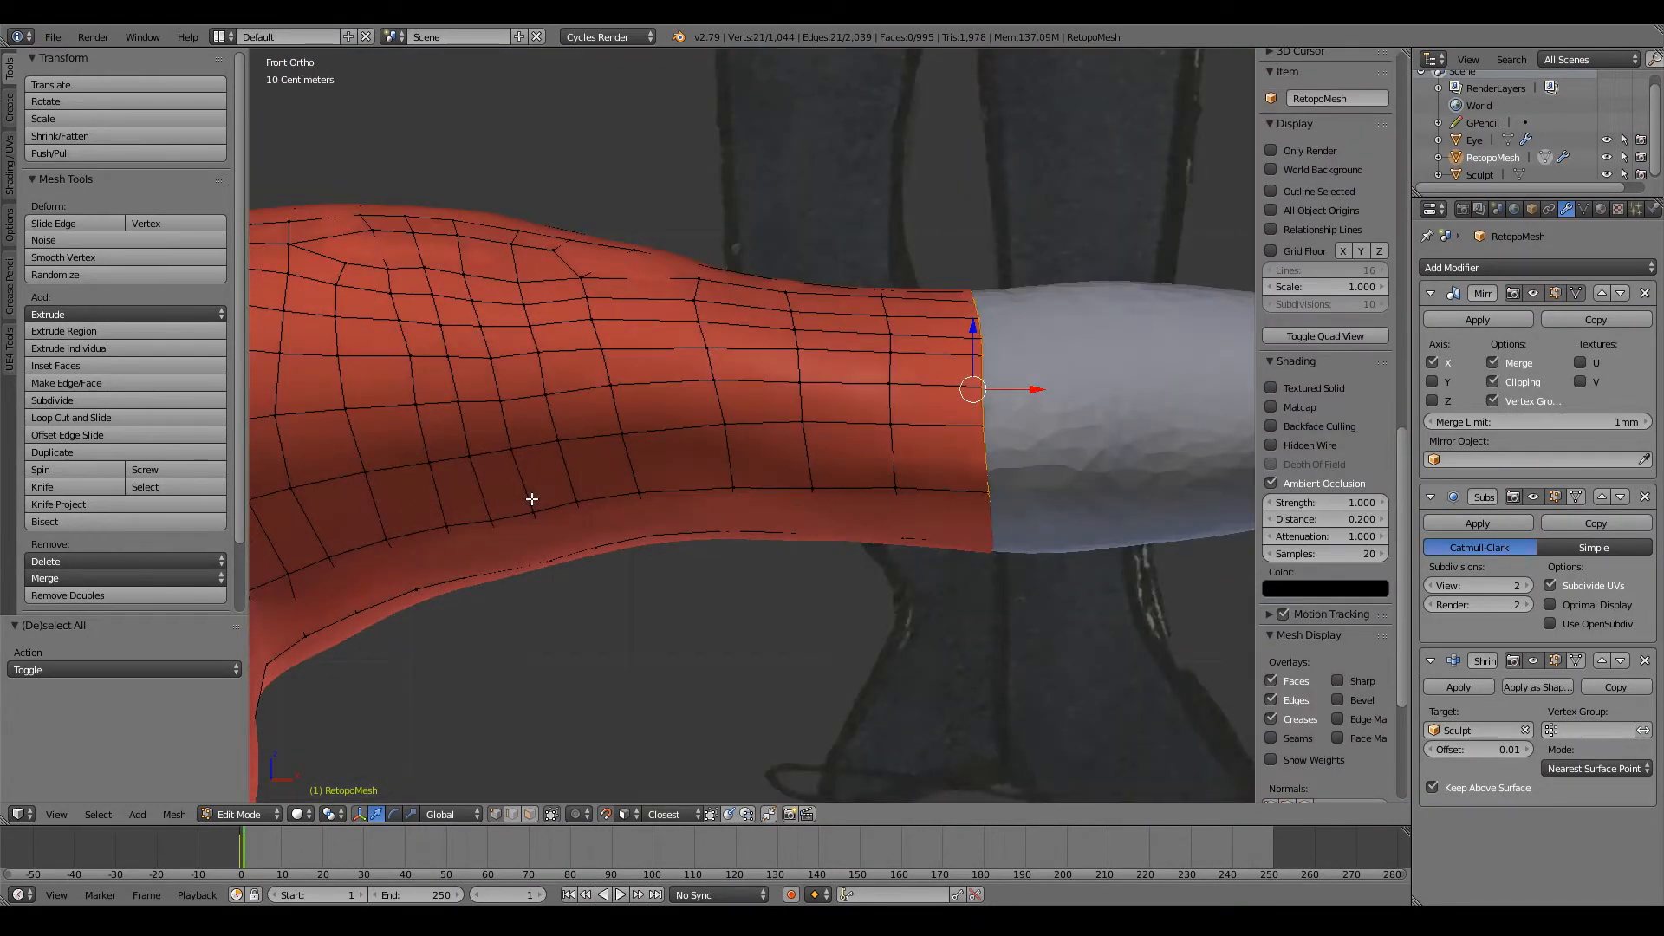
{"action": "scroll", "coordinate": [531, 499], "scroll_direction": "up", "scroll_amount": 12, "text": "ctrl"}
{"action": "key", "text": "e"}
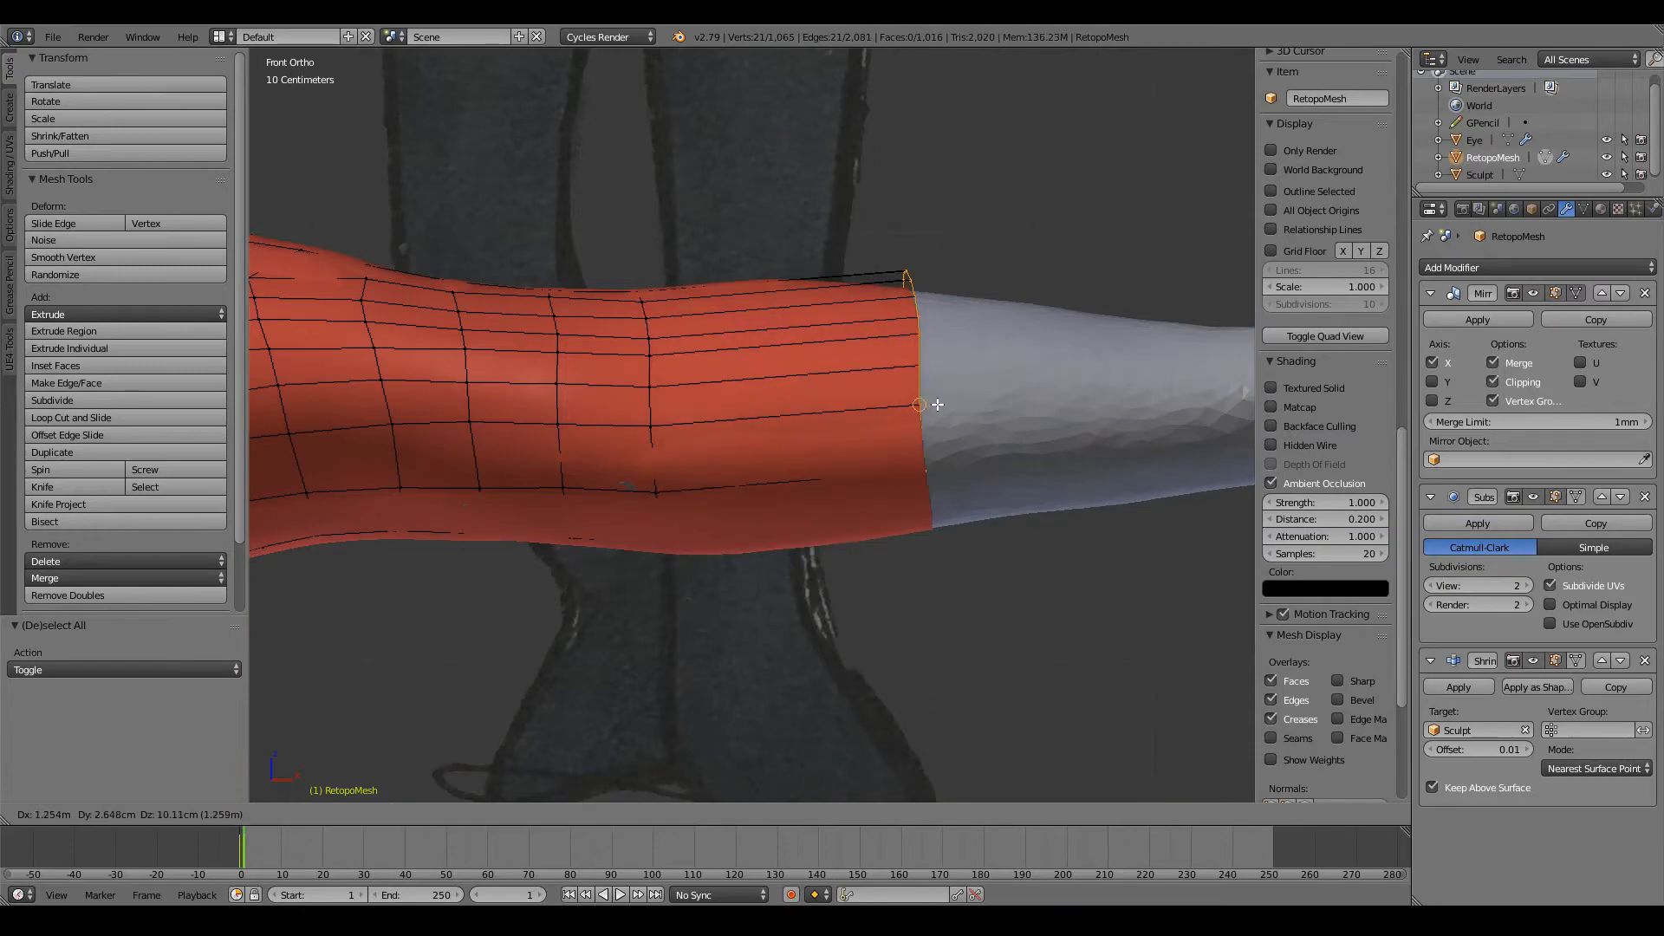
{"action": "left_click", "coordinate": [962, 415]}
Step: Deselect the mesh and examine the newly extruded arm section against the sculpt from behind and below
{"action": "scroll", "coordinate": [965, 420], "scroll_direction": "up", "scroll_amount": 6, "text": "ctrl"}
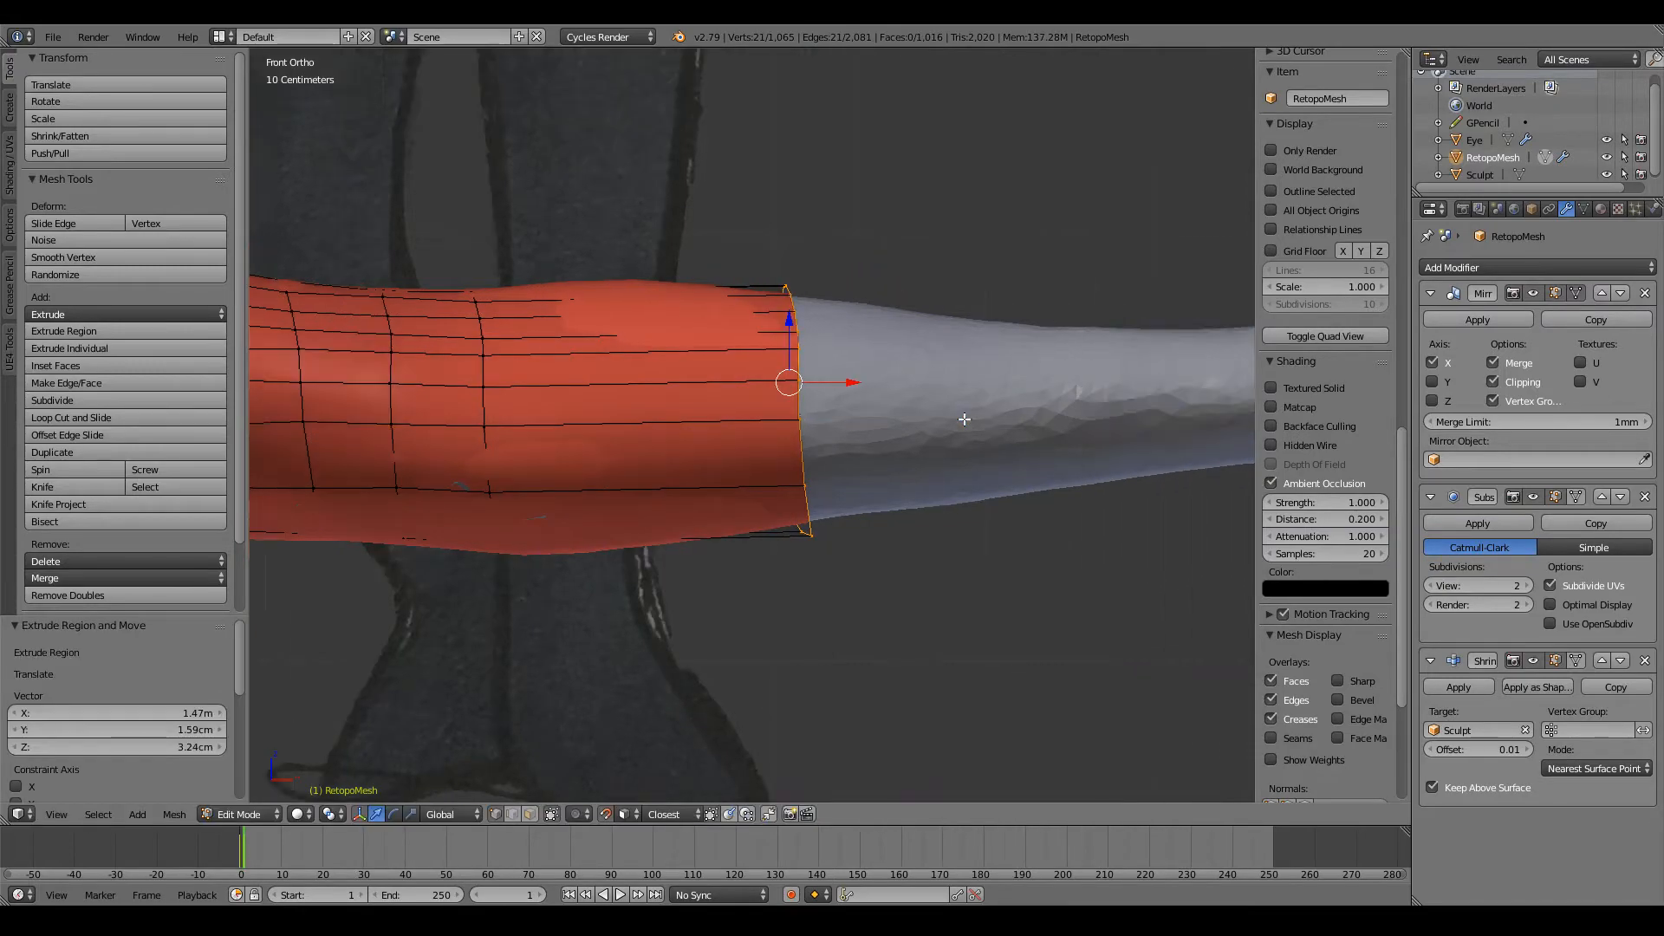
{"action": "scroll", "coordinate": [964, 420], "scroll_direction": "down", "scroll_amount": 8}
{"action": "key", "text": "a"}
{"action": "key", "text": "z"}
{"action": "key", "text": "z"}
{"action": "middle_click_drag", "start_coordinate": [947, 416], "coordinate": [464, 424]}
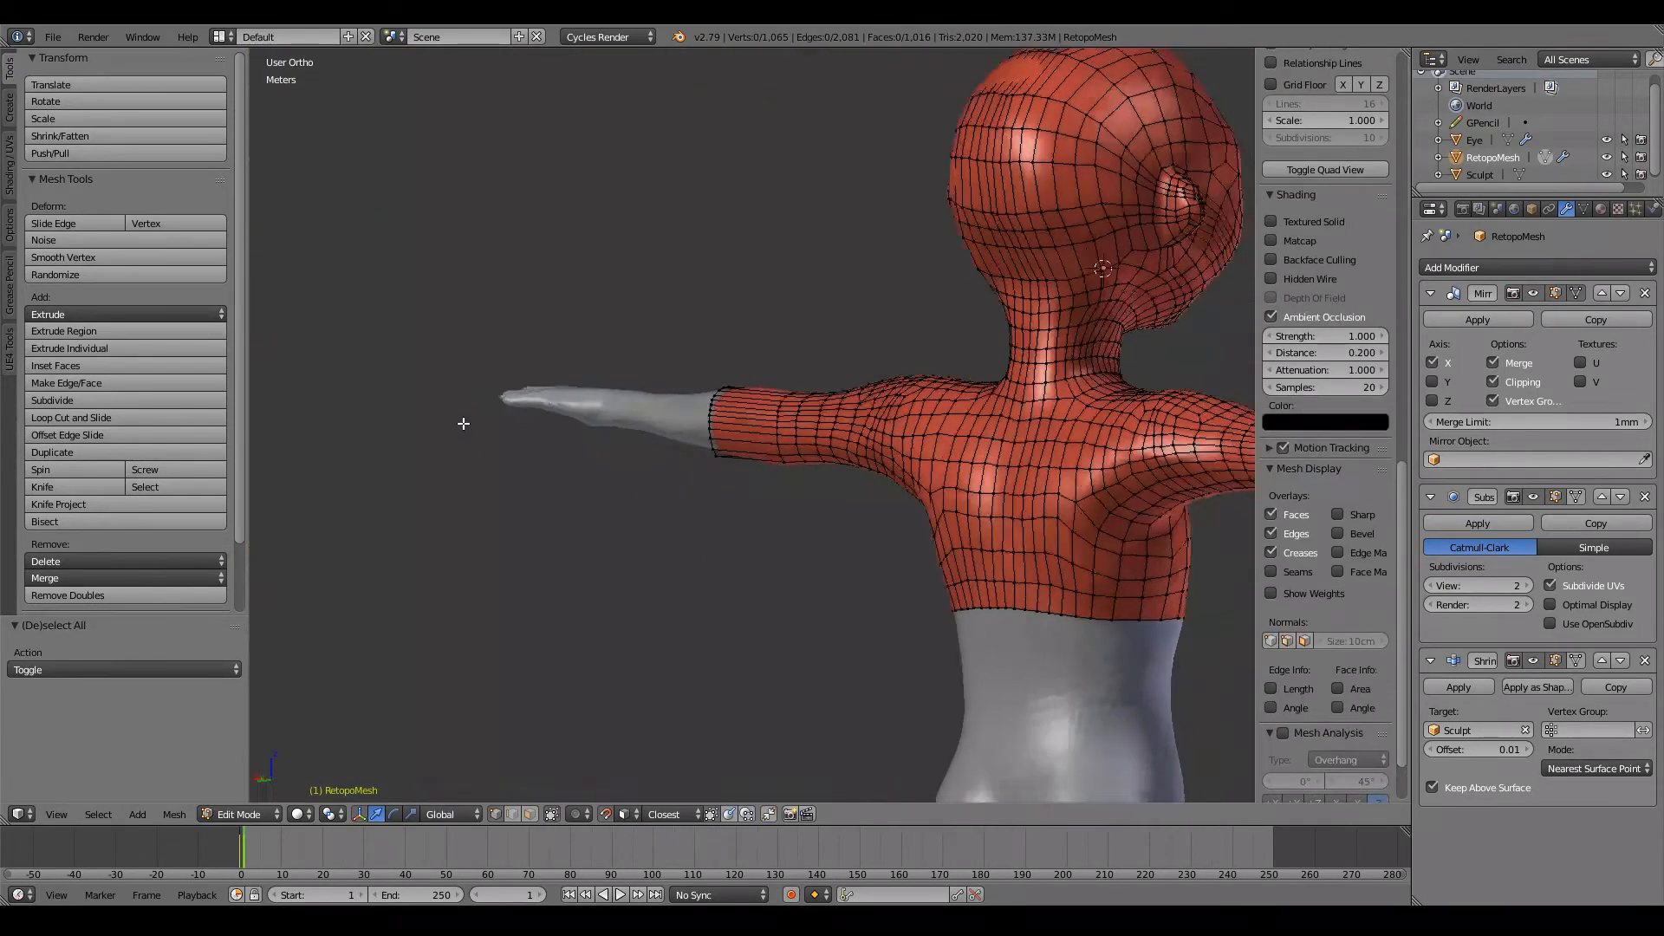
{"action": "key", "text": "z"}
{"action": "scroll", "coordinate": [783, 413], "scroll_direction": "up", "scroll_amount": 9}
{"action": "key", "text": "z"}
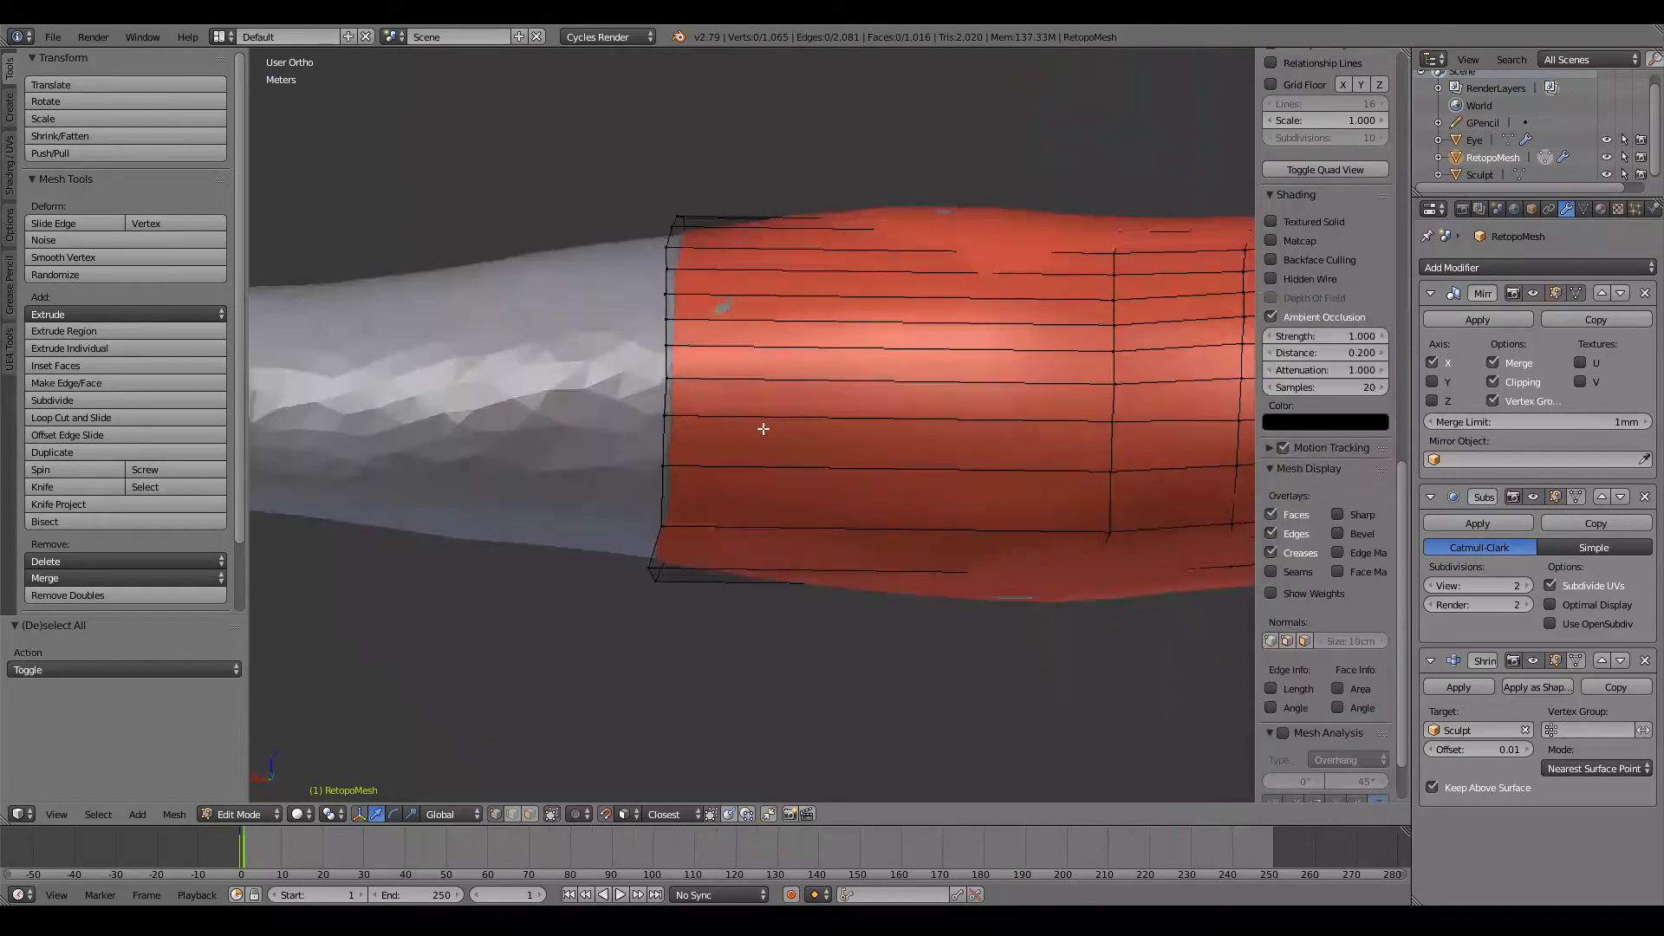
{"action": "middle_click_drag", "start_coordinate": [764, 429], "coordinate": [884, 241]}
{"action": "scroll", "coordinate": [828, 200], "scroll_direction": "down", "scroll_amount": 7}
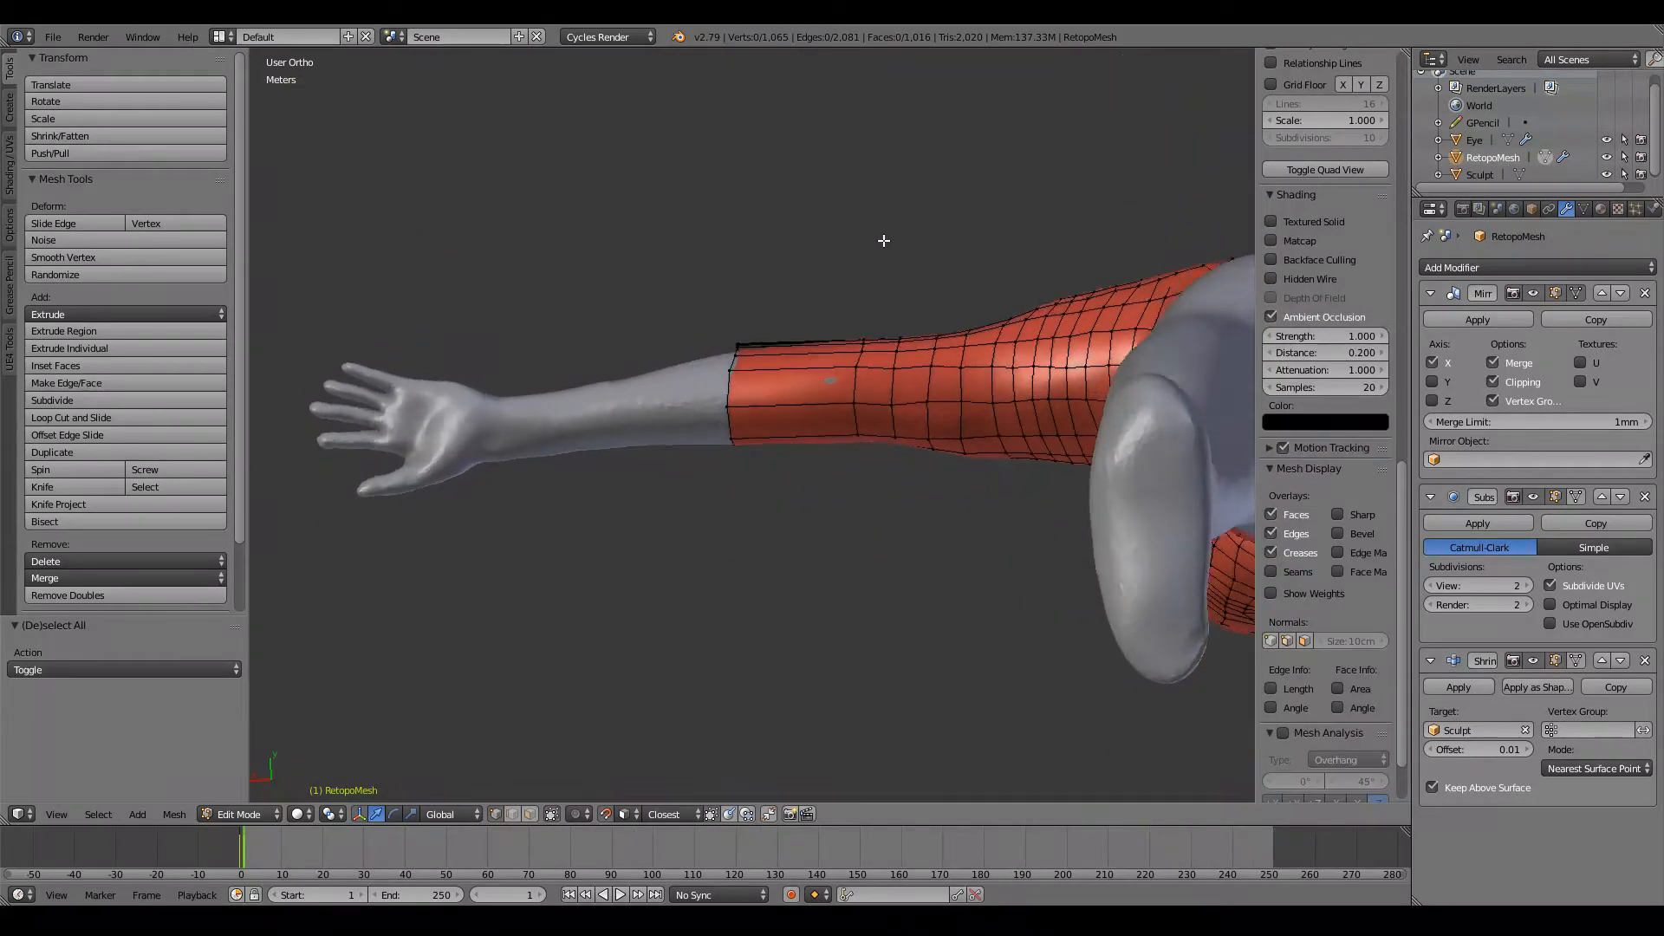
Step: Select the arm's whole open edge loop and shift it slightly toward the hand
{"action": "scroll", "coordinate": [713, 371], "scroll_direction": "up", "scroll_amount": 3}
{"action": "right_click", "coordinate": [710, 379], "text": "alt"}
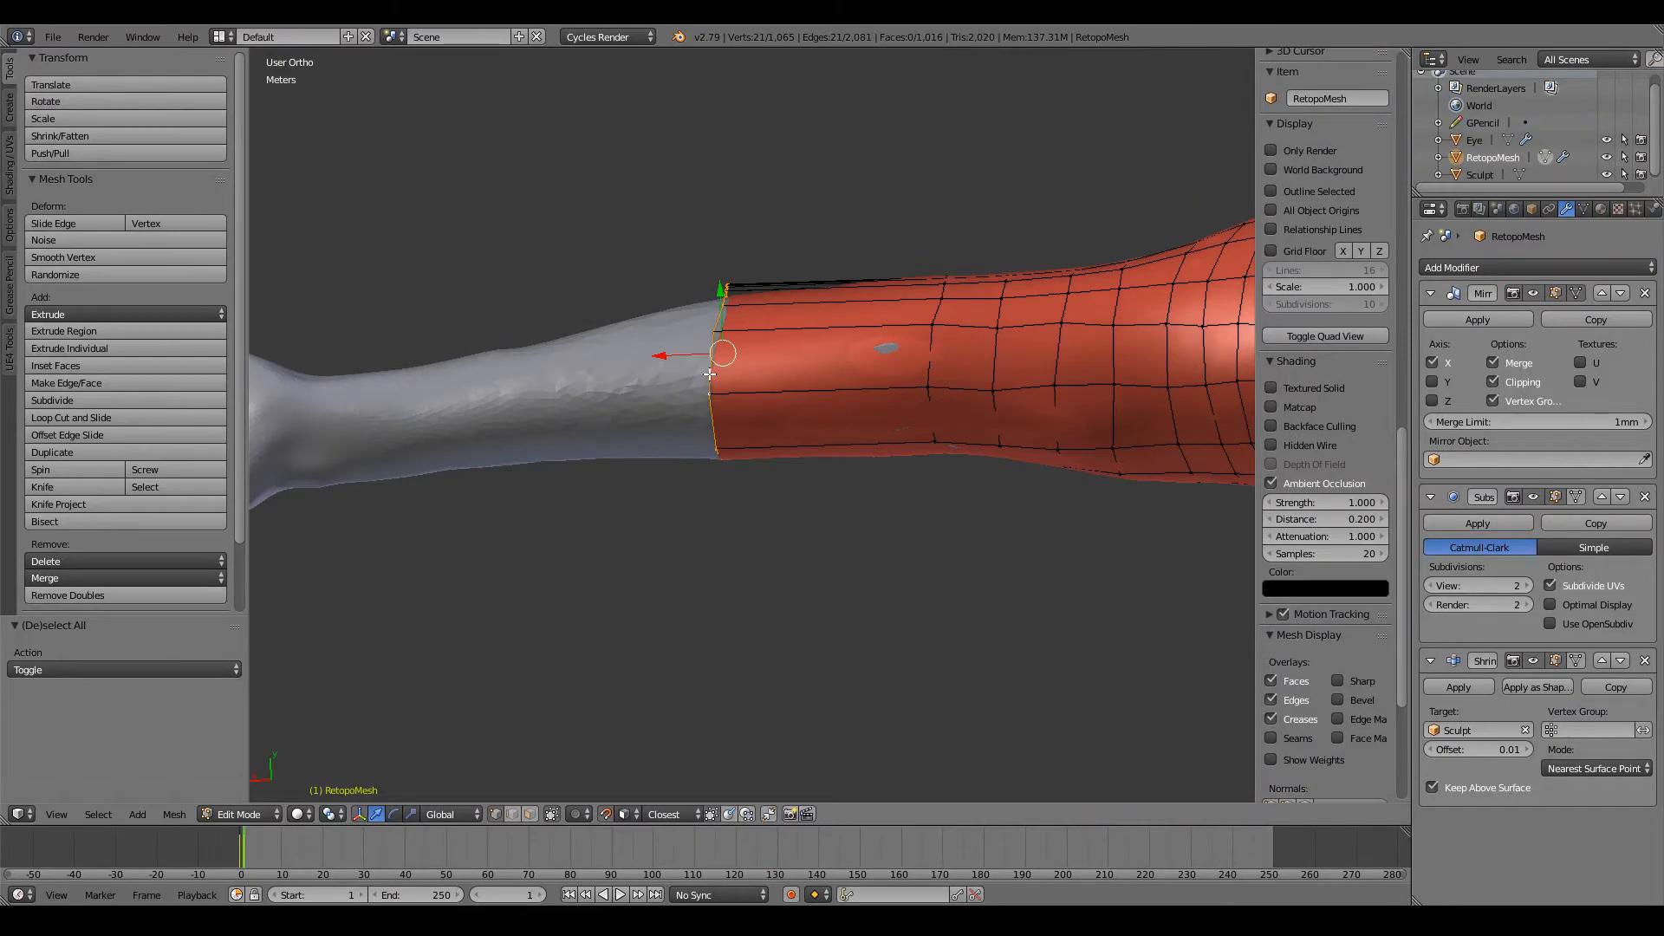
{"action": "key", "text": "g"}
{"action": "left_click", "coordinate": [698, 382]}
Step: Slide a vertex on the front of the open loop by a factor of 0.1 and nudge it toward the shoulder
{"action": "middle_click_drag", "start_coordinate": [697, 383], "coordinate": [986, 504]}
{"action": "scroll", "coordinate": [986, 504], "scroll_direction": "up", "scroll_amount": 6}
{"action": "right_click", "coordinate": [915, 431]}
{"action": "middle_click_drag", "start_coordinate": [915, 431], "coordinate": [938, 354]}
{"action": "key", "text": "g"}
{"action": "key", "text": "g"}
{"action": "left_click", "coordinate": [919, 381]}
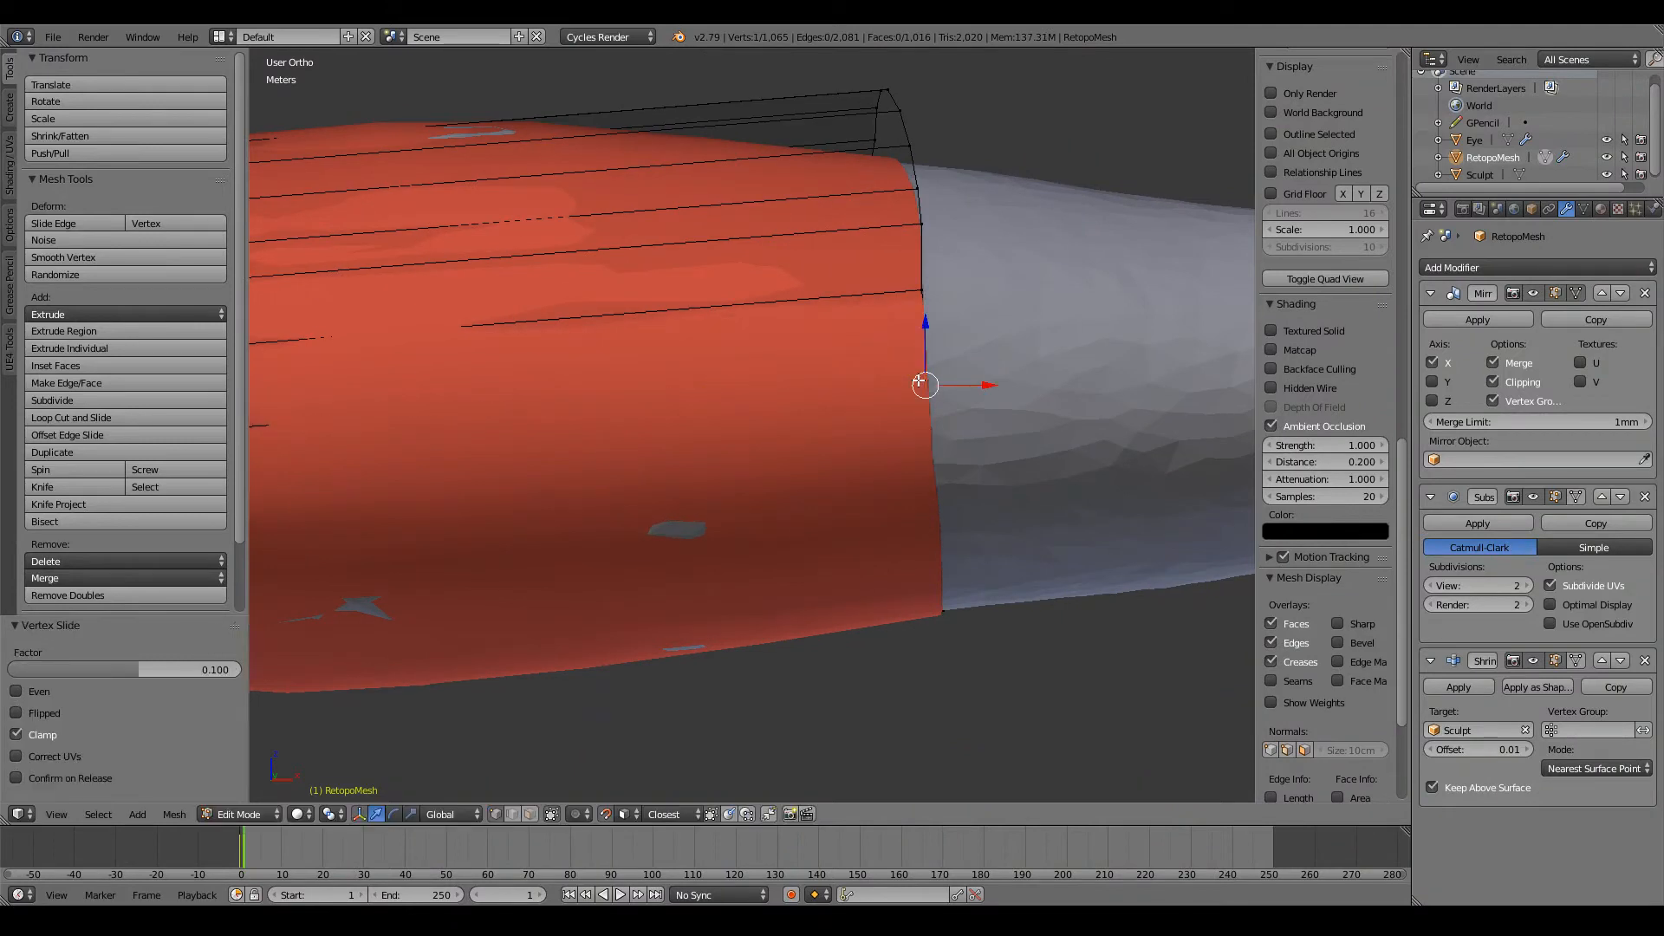
{"action": "key", "text": "g"}
{"action": "left_click", "coordinate": [918, 380]}
Step: Pull the next three vertices up the front of the open loop slightly toward the shoulder, following the adjusted vertex
{"action": "right_click", "coordinate": [923, 298]}
{"action": "key", "text": "g"}
{"action": "left_click", "coordinate": [917, 296]}
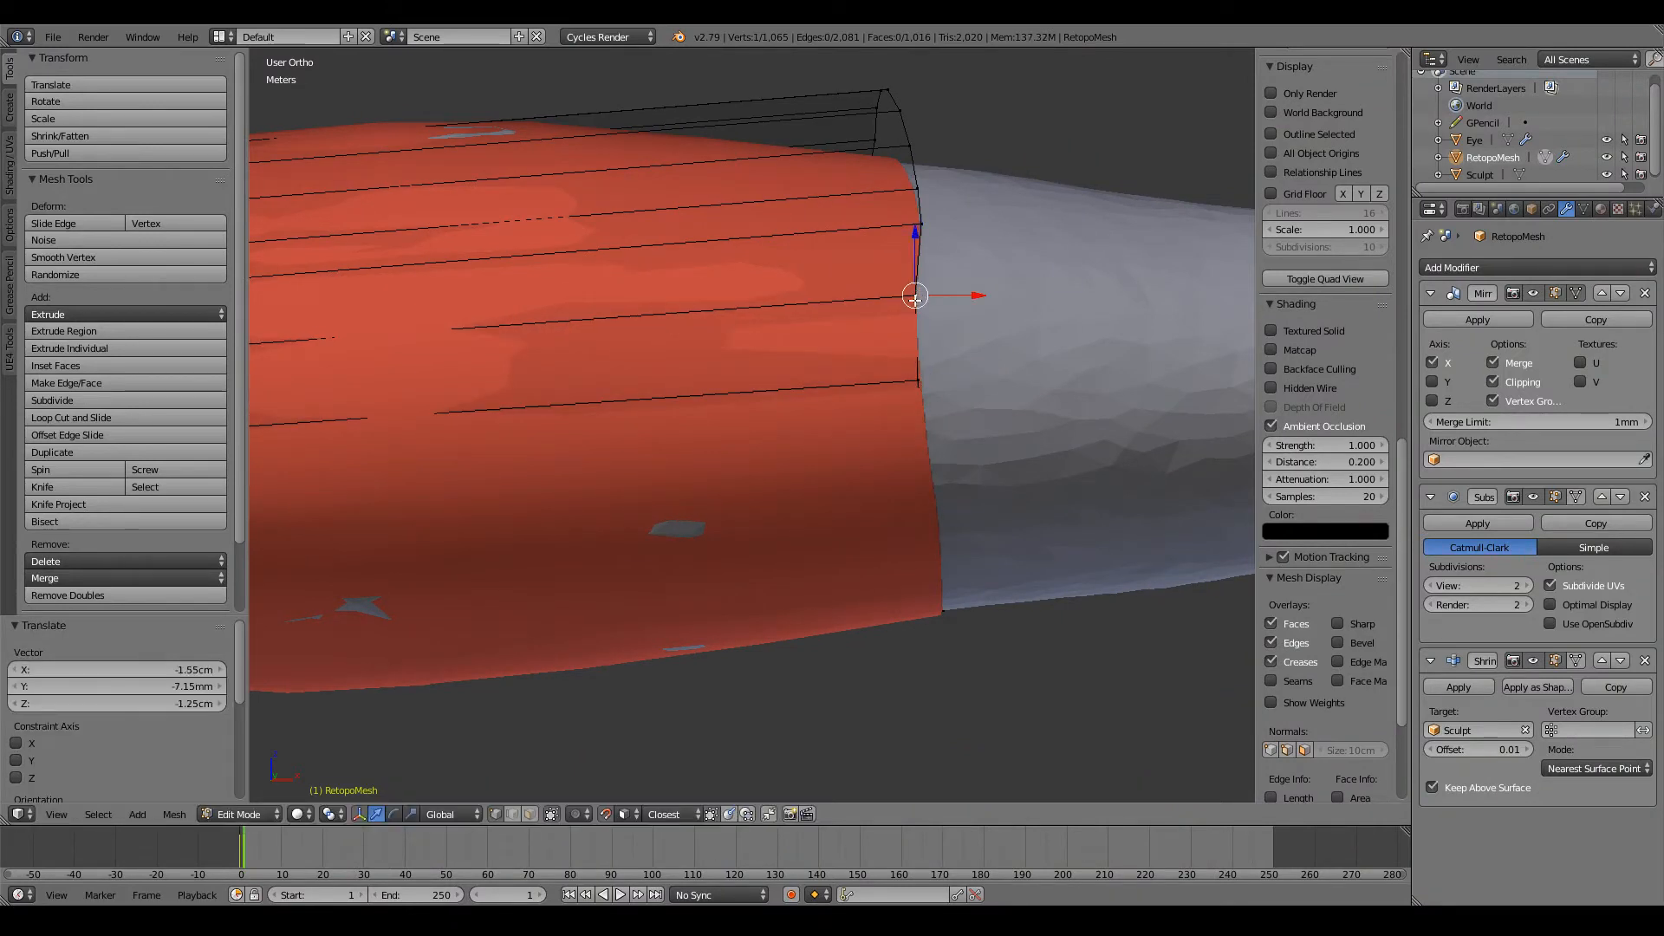
{"action": "middle_click_drag", "start_coordinate": [917, 295], "coordinate": [915, 413]}
{"action": "right_click", "coordinate": [915, 307]}
{"action": "key", "text": "g"}
{"action": "left_click", "coordinate": [907, 311]}
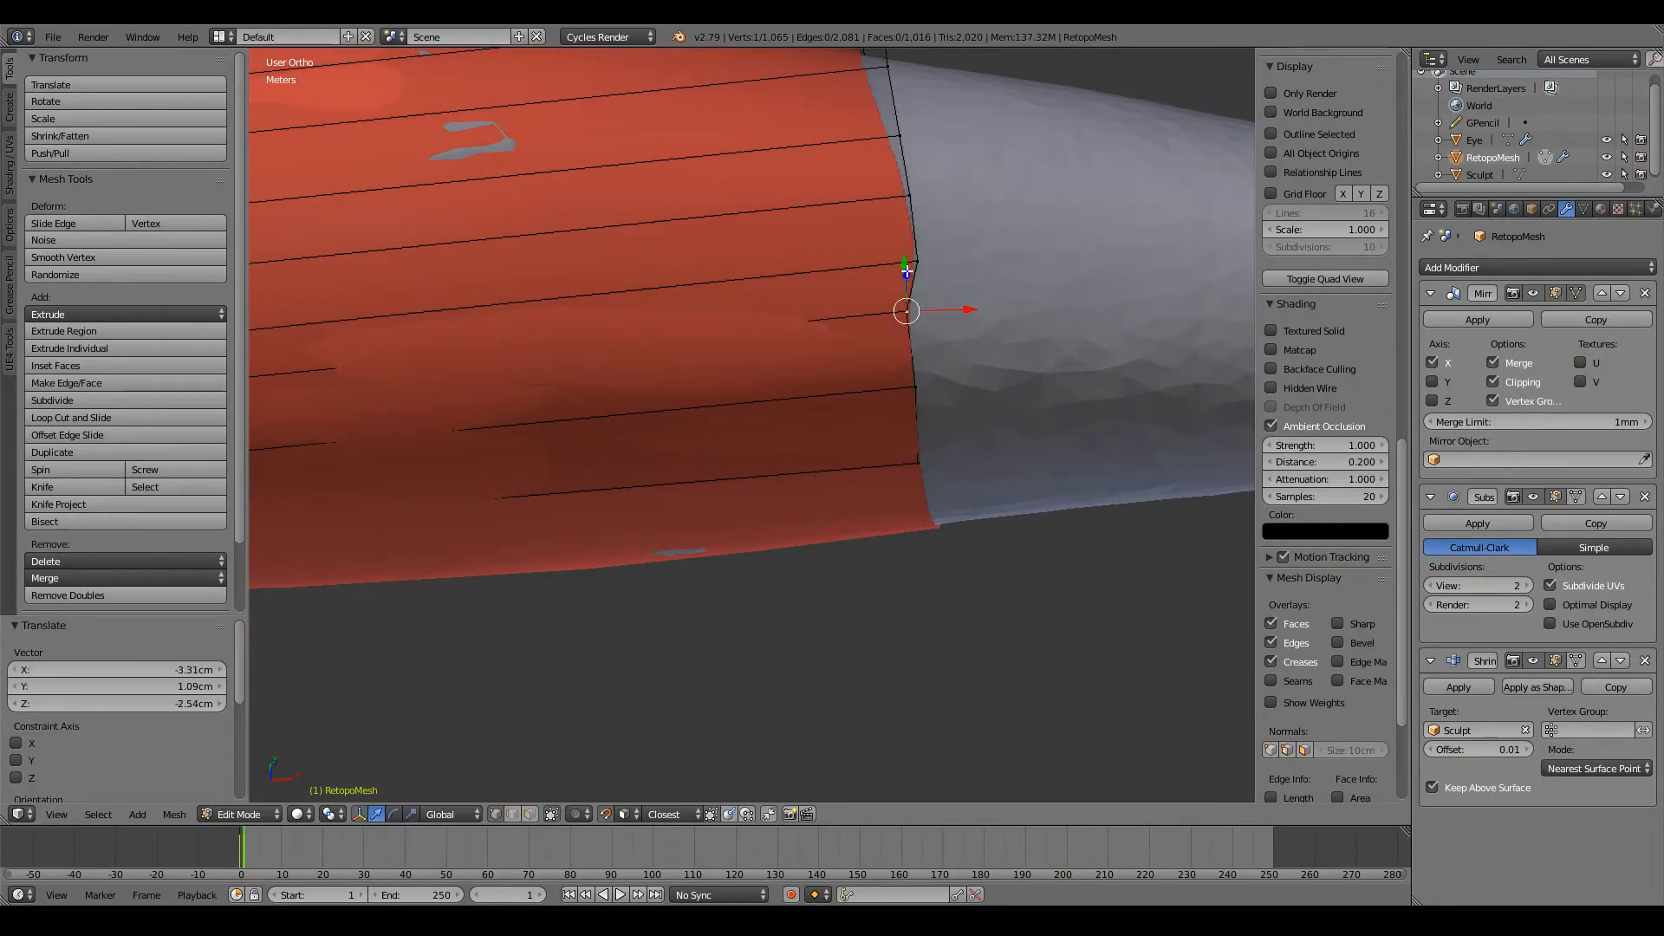
{"action": "right_click", "coordinate": [910, 266]}
{"action": "key", "text": "g"}
{"action": "left_click", "coordinate": [898, 259]}
Step: Reposition three more vertices over the arm's upper side to straighten the open loop and even its spacing
{"action": "middle_click_drag", "start_coordinate": [898, 260], "coordinate": [907, 320]}
{"action": "key", "text": "g"}
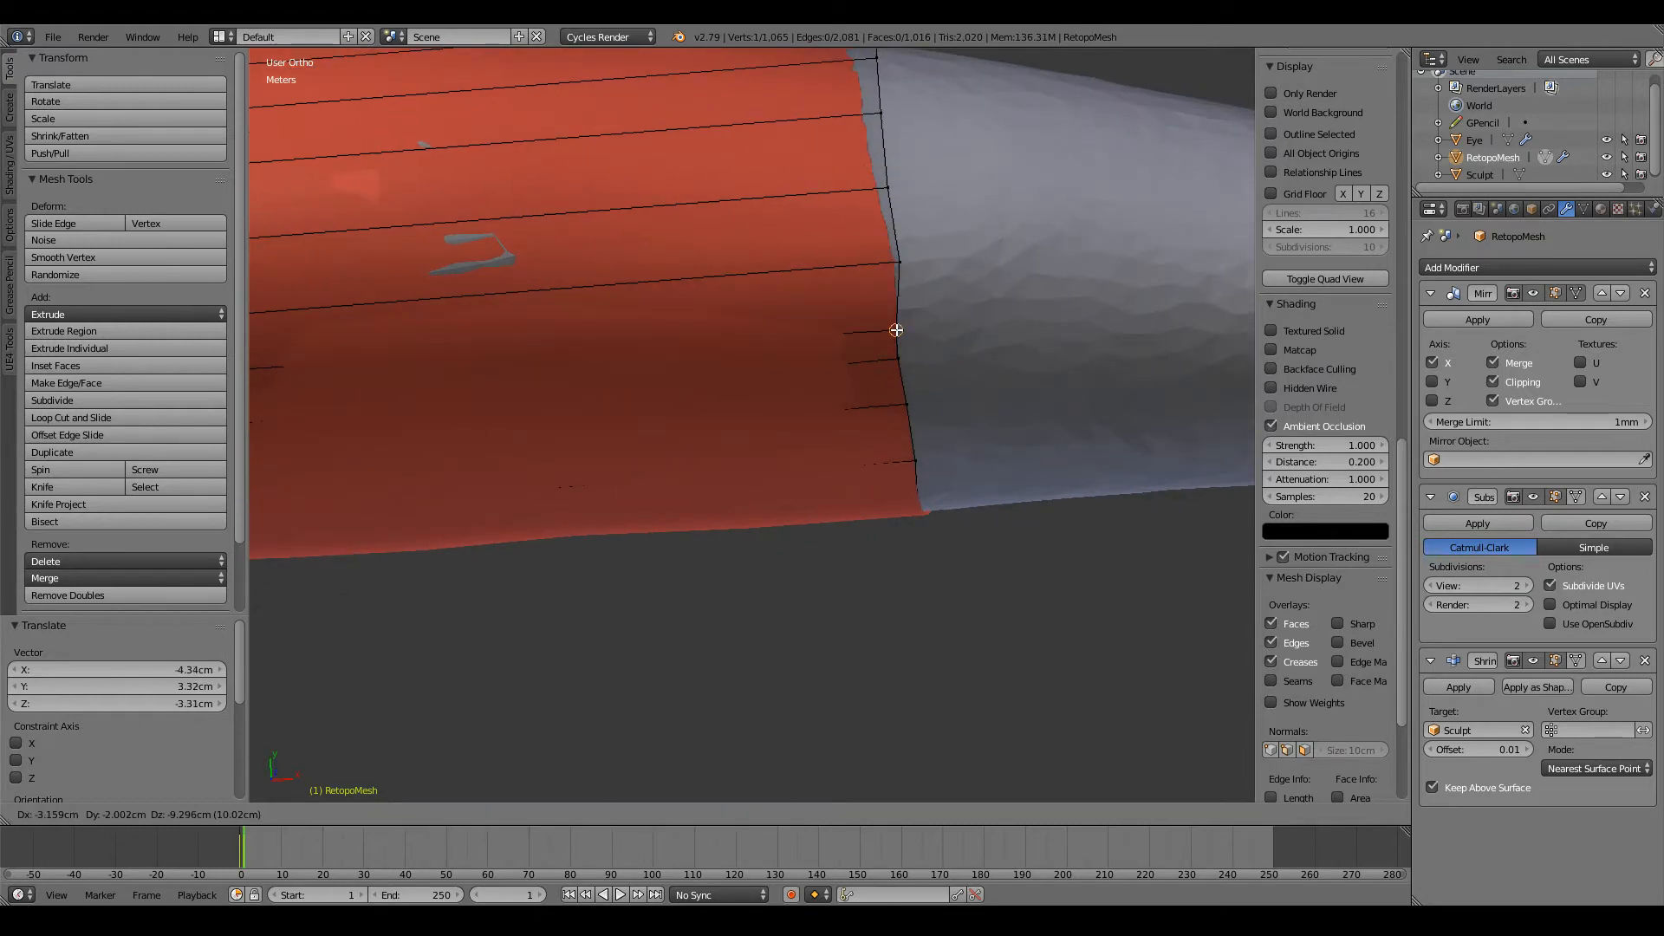
{"action": "left_click", "coordinate": [897, 317]}
{"action": "right_click", "coordinate": [898, 265]}
{"action": "key", "text": "g"}
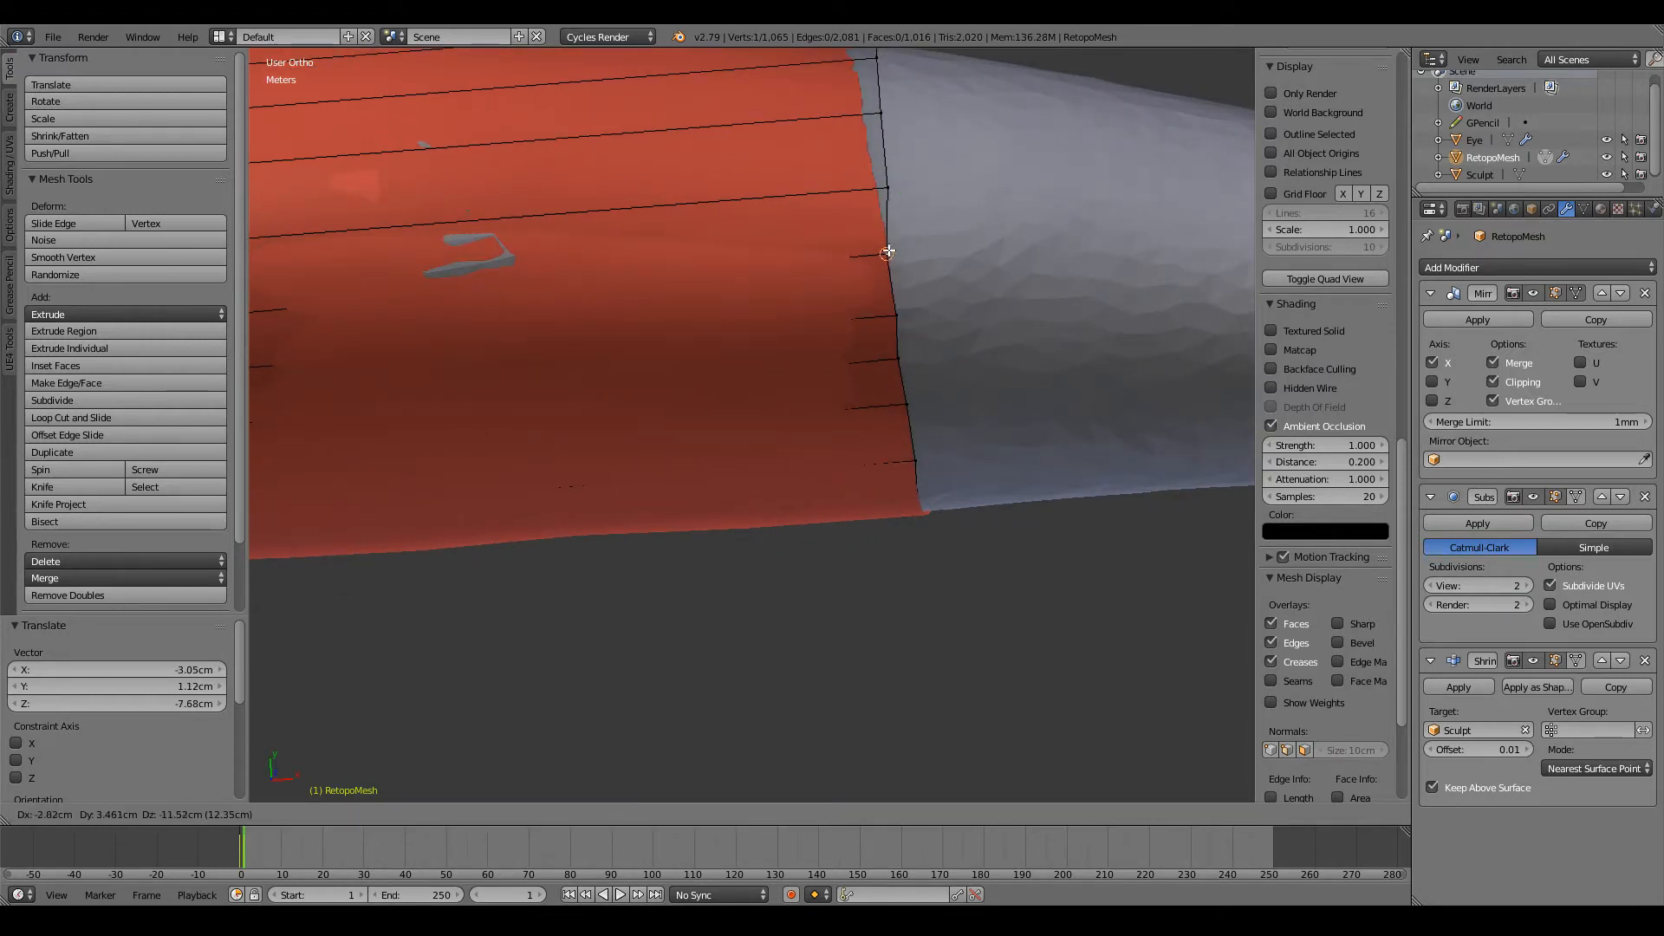
{"action": "left_click", "coordinate": [891, 243]}
{"action": "right_click", "coordinate": [886, 190]}
{"action": "key", "text": "g"}
{"action": "left_click", "coordinate": [884, 184]}
Step: Shift the next three vertices of the open loop around the arm toward its back to even their spacing
{"action": "middle_click_drag", "start_coordinate": [884, 184], "coordinate": [884, 282]}
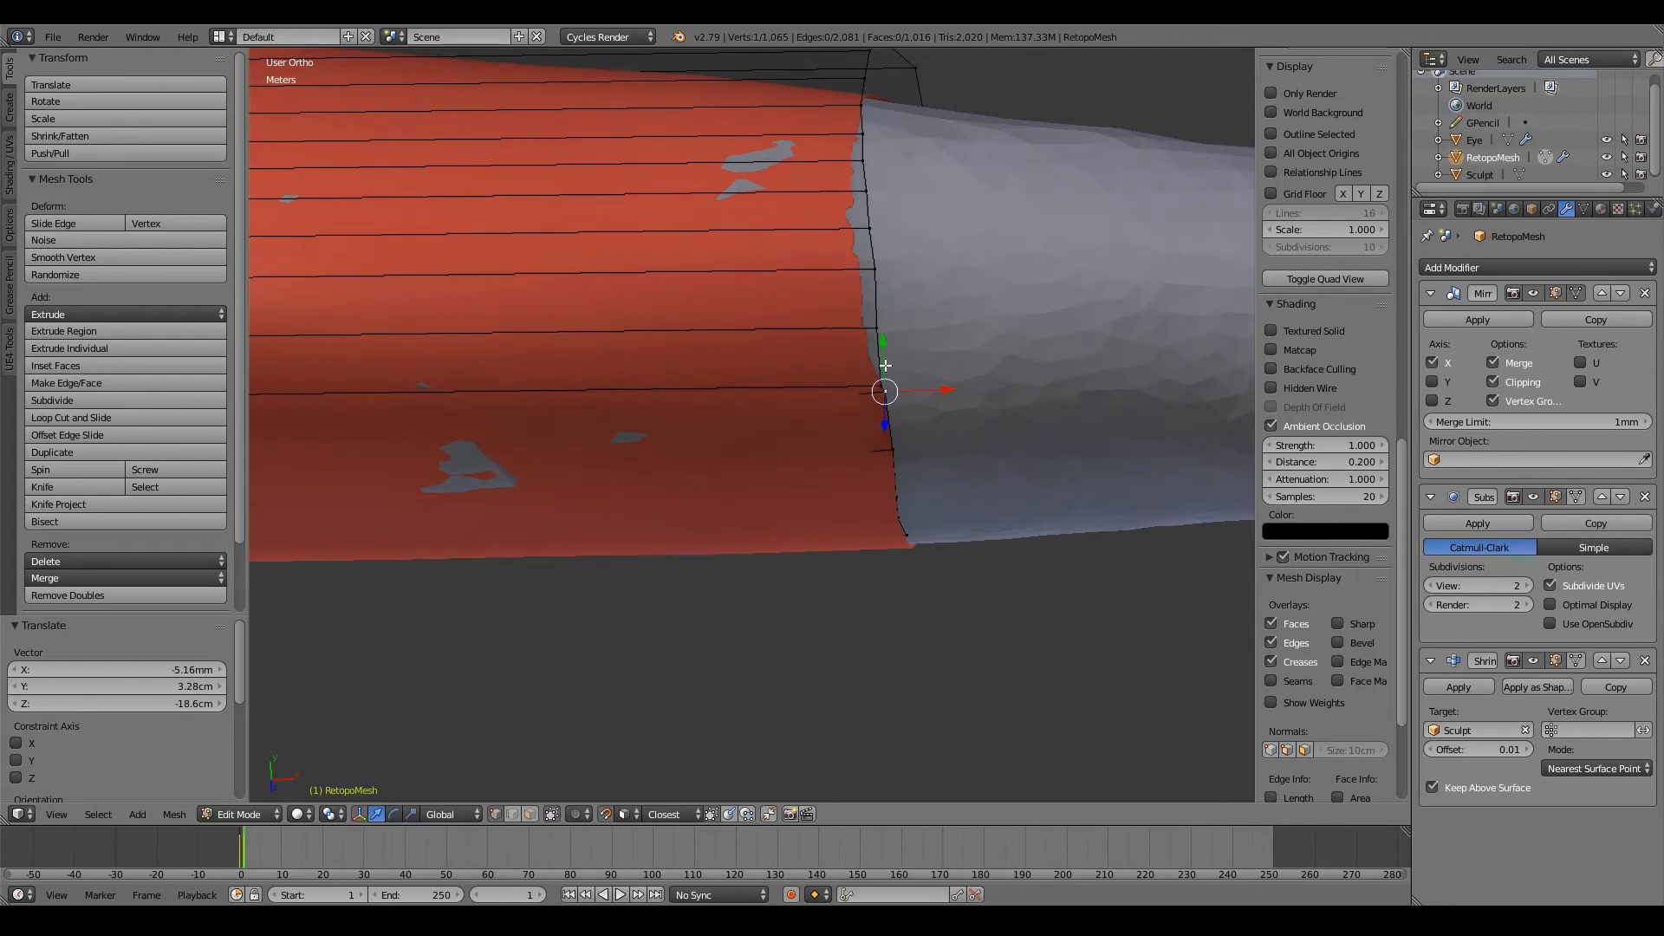
{"action": "right_click", "coordinate": [884, 365]}
{"action": "key", "text": "g"}
{"action": "left_click", "coordinate": [881, 356]}
{"action": "right_click", "coordinate": [877, 329]}
{"action": "key", "text": "g"}
{"action": "left_click", "coordinate": [880, 310]}
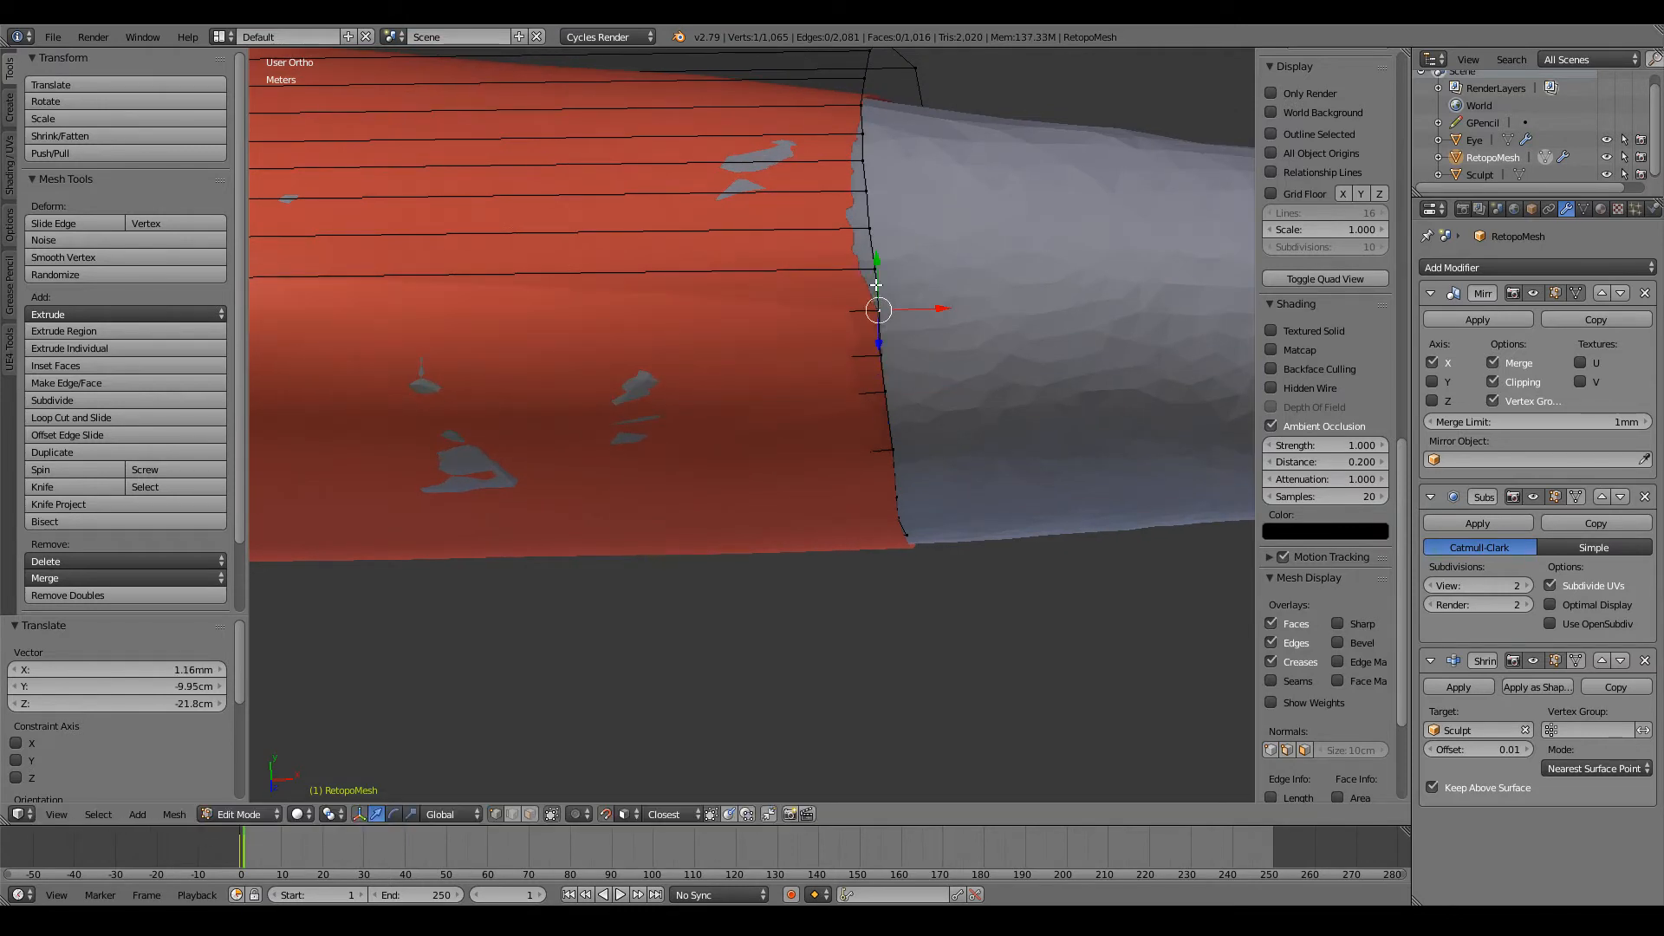
{"action": "right_click", "coordinate": [875, 271]}
{"action": "key", "text": "g"}
{"action": "left_click", "coordinate": [872, 259]}
Step: Nudge the following three open-loop vertices slightly toward the hand to straighten the loop across the arm's upper back
{"action": "right_click", "coordinate": [867, 229]}
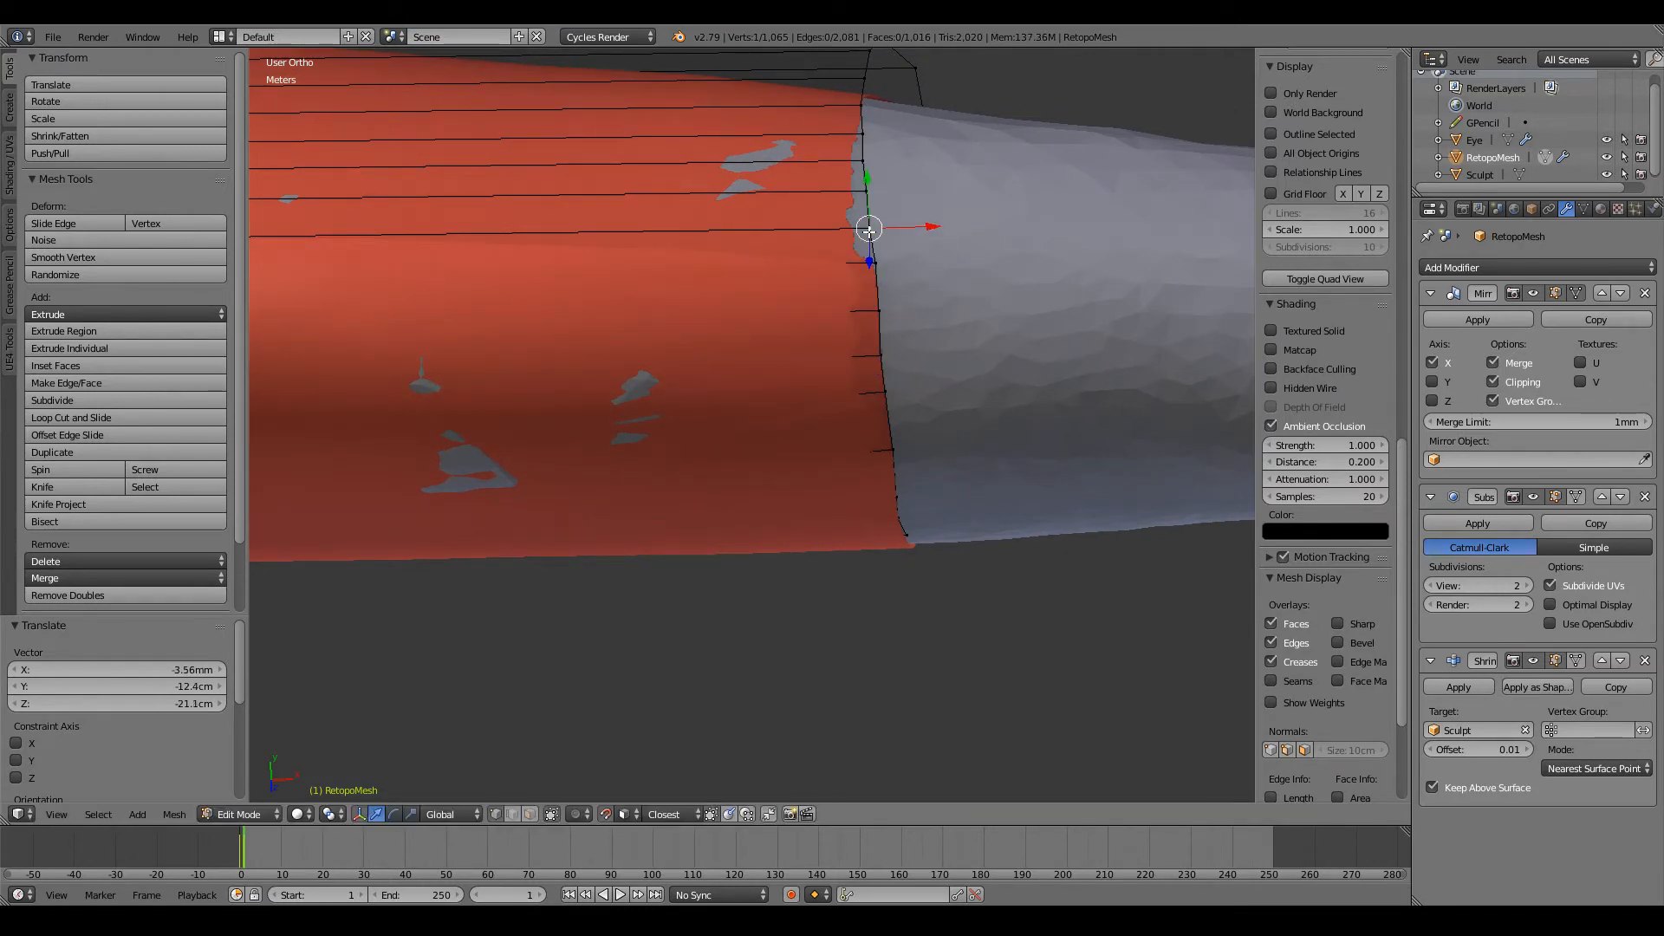
{"action": "key", "text": "g"}
{"action": "left_click", "coordinate": [873, 222]}
{"action": "middle_click_drag", "start_coordinate": [873, 271], "coordinate": [867, 354]}
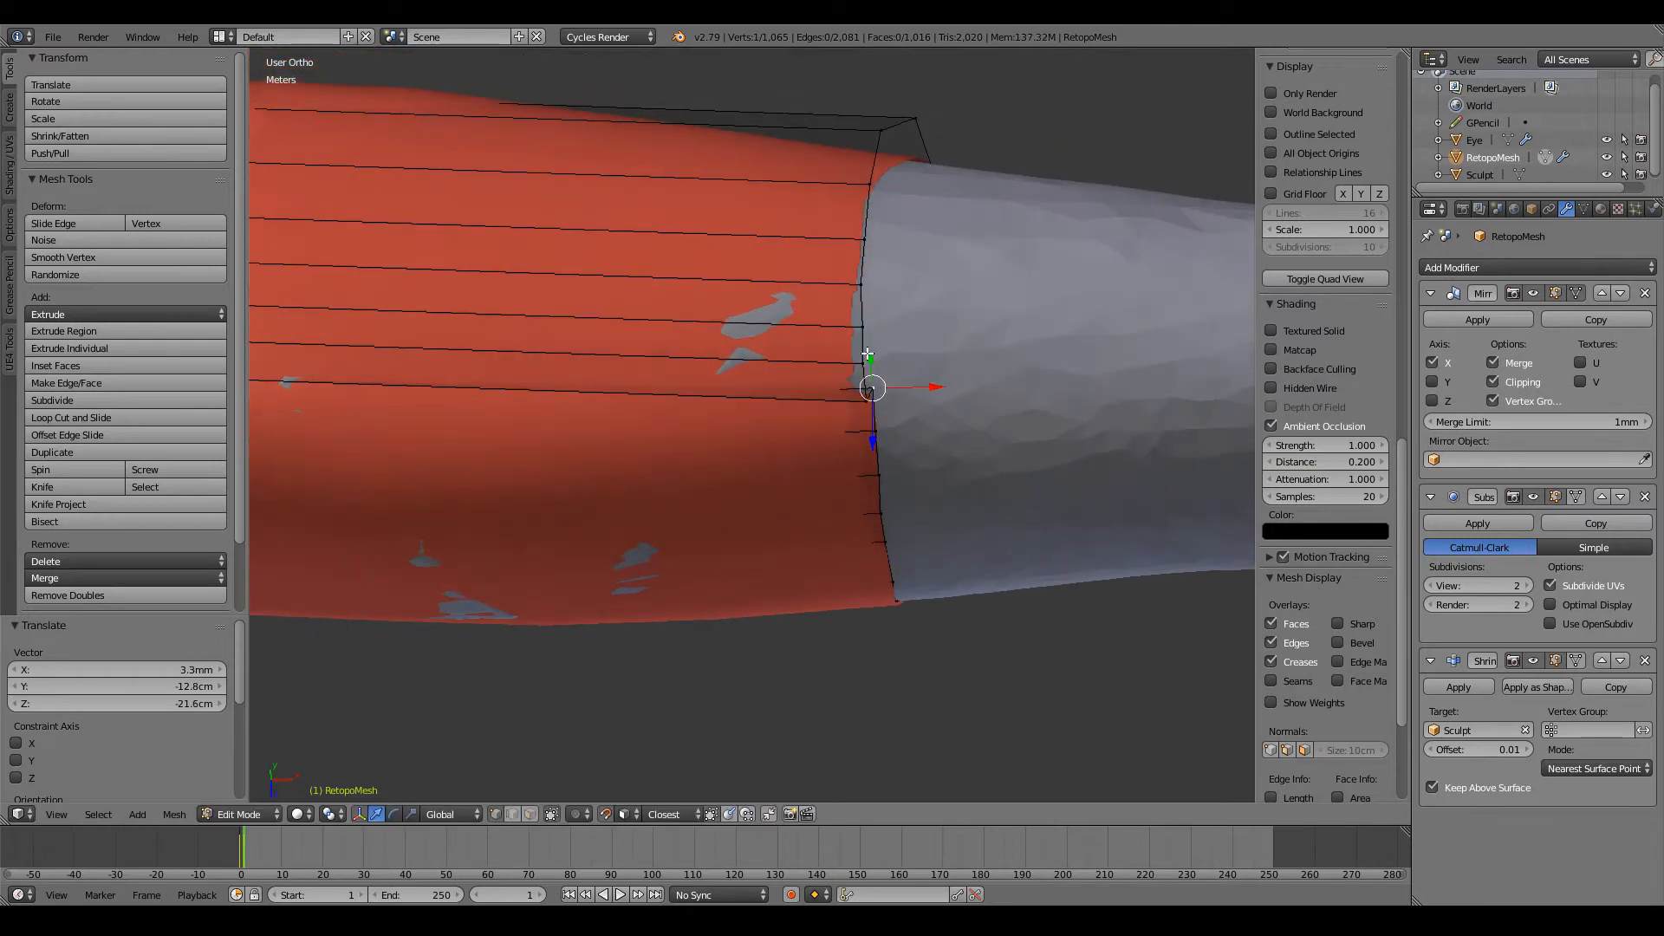
{"action": "key", "text": "g"}
{"action": "left_click", "coordinate": [871, 360]}
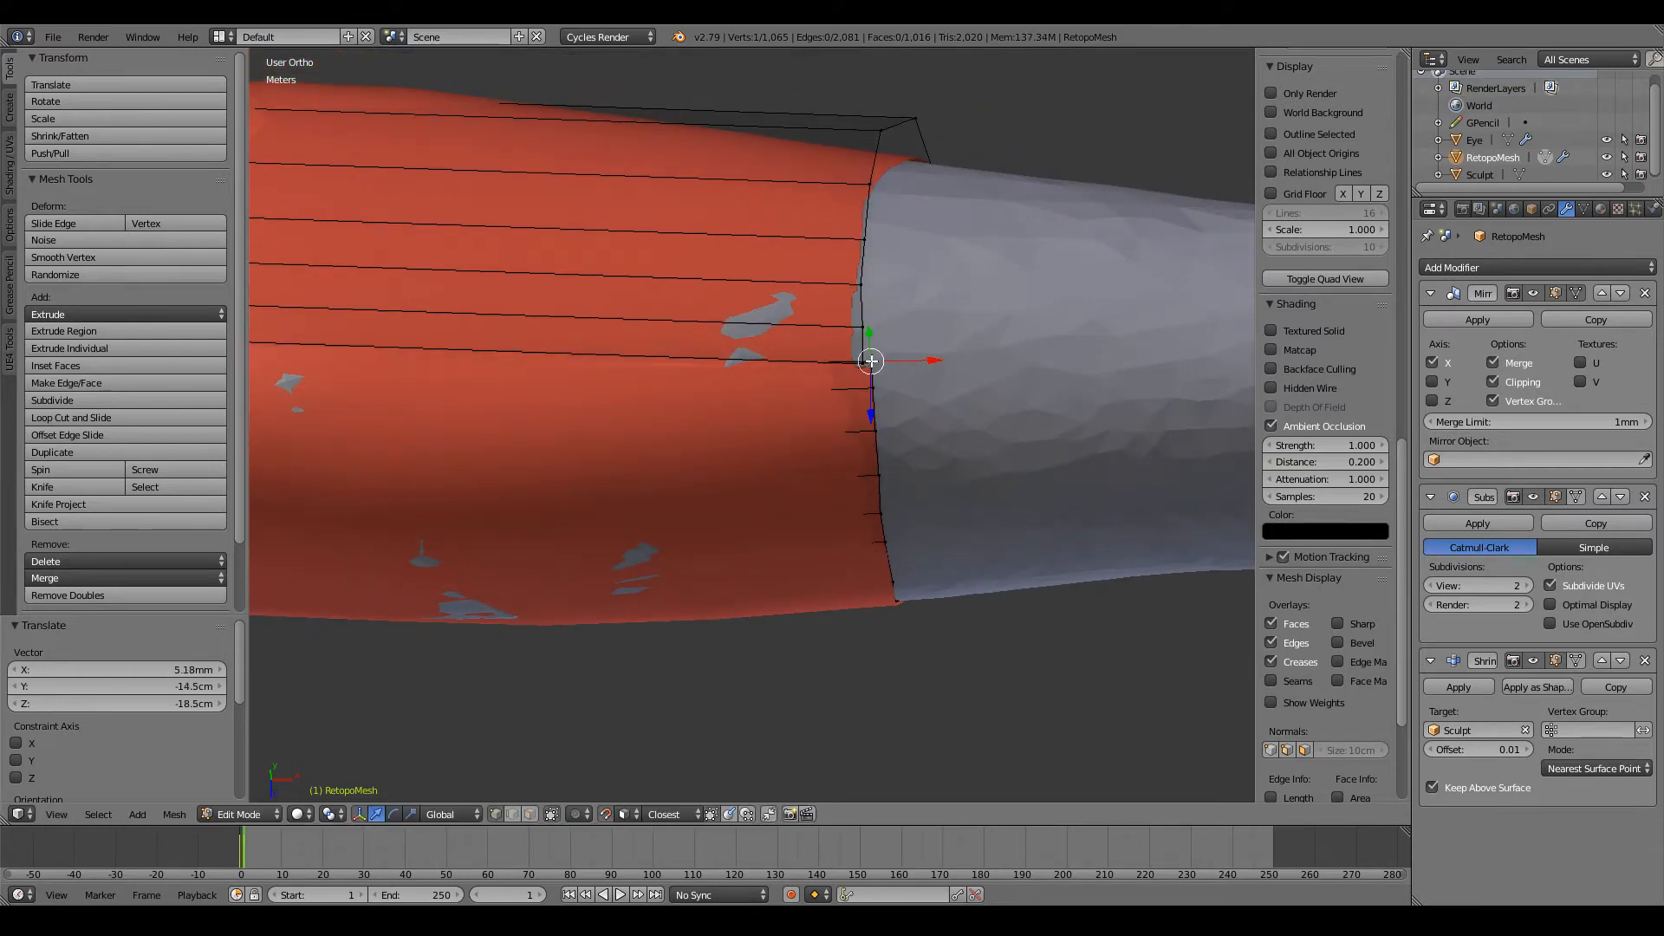
{"action": "key", "text": "g"}
{"action": "left_click", "coordinate": [876, 330]}
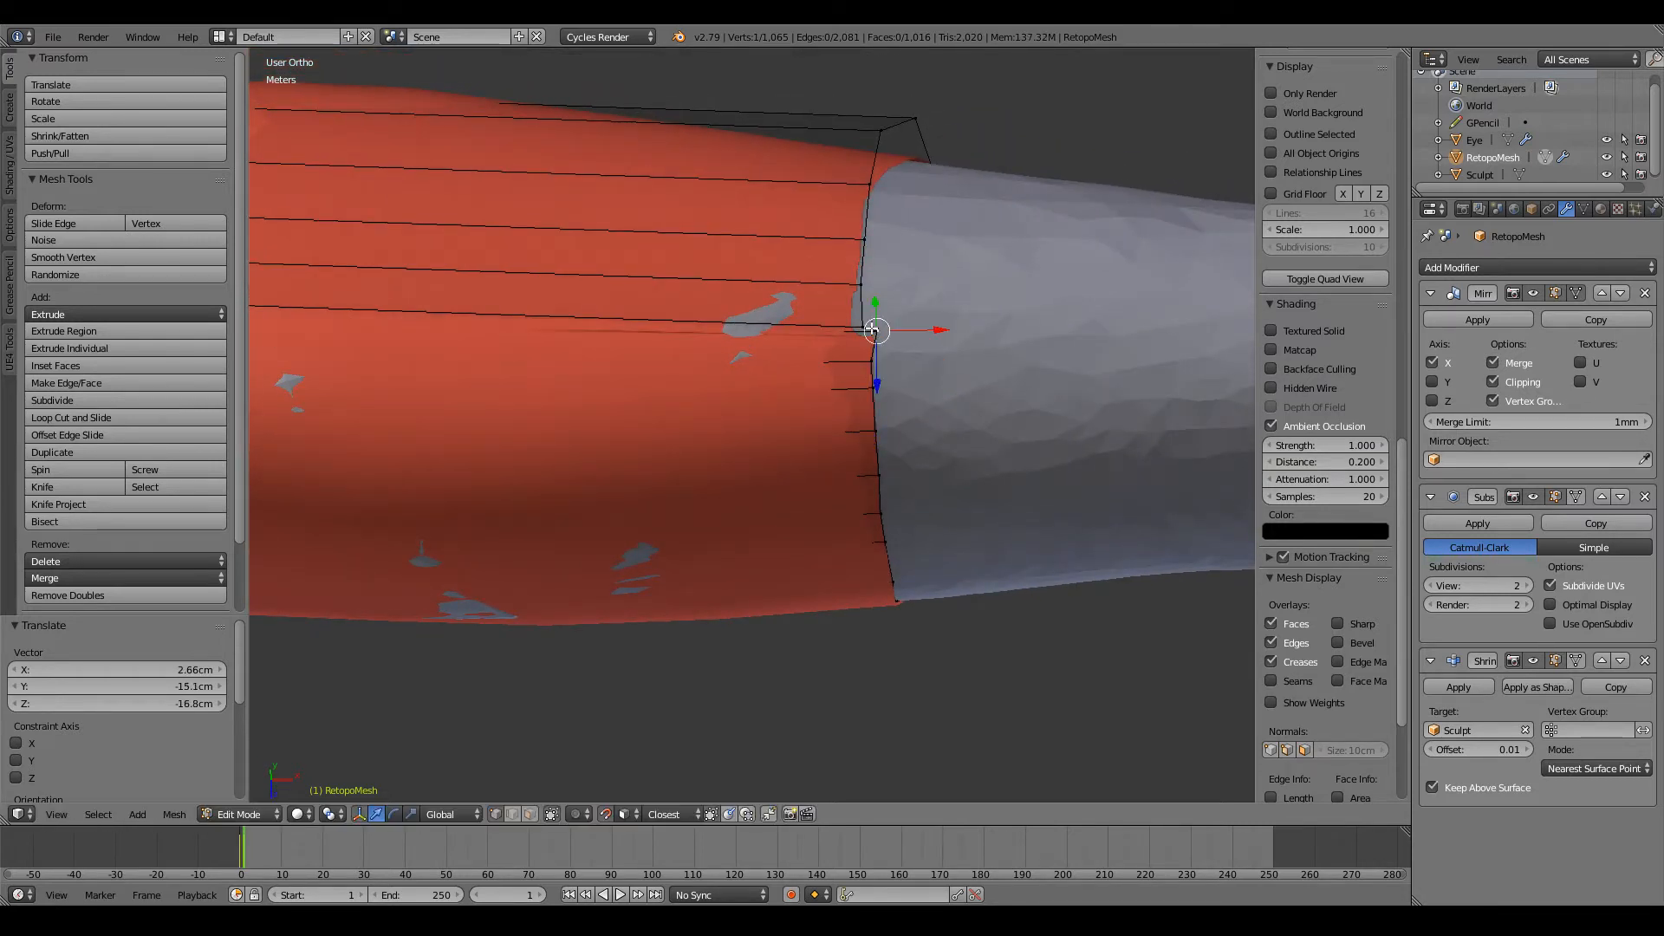
Step: Align the next vertices on the arm's back with the straightened part of the open loop and refine their spacing
{"action": "key", "text": "g"}
{"action": "left_click", "coordinate": [868, 313]}
{"action": "key", "text": "g"}
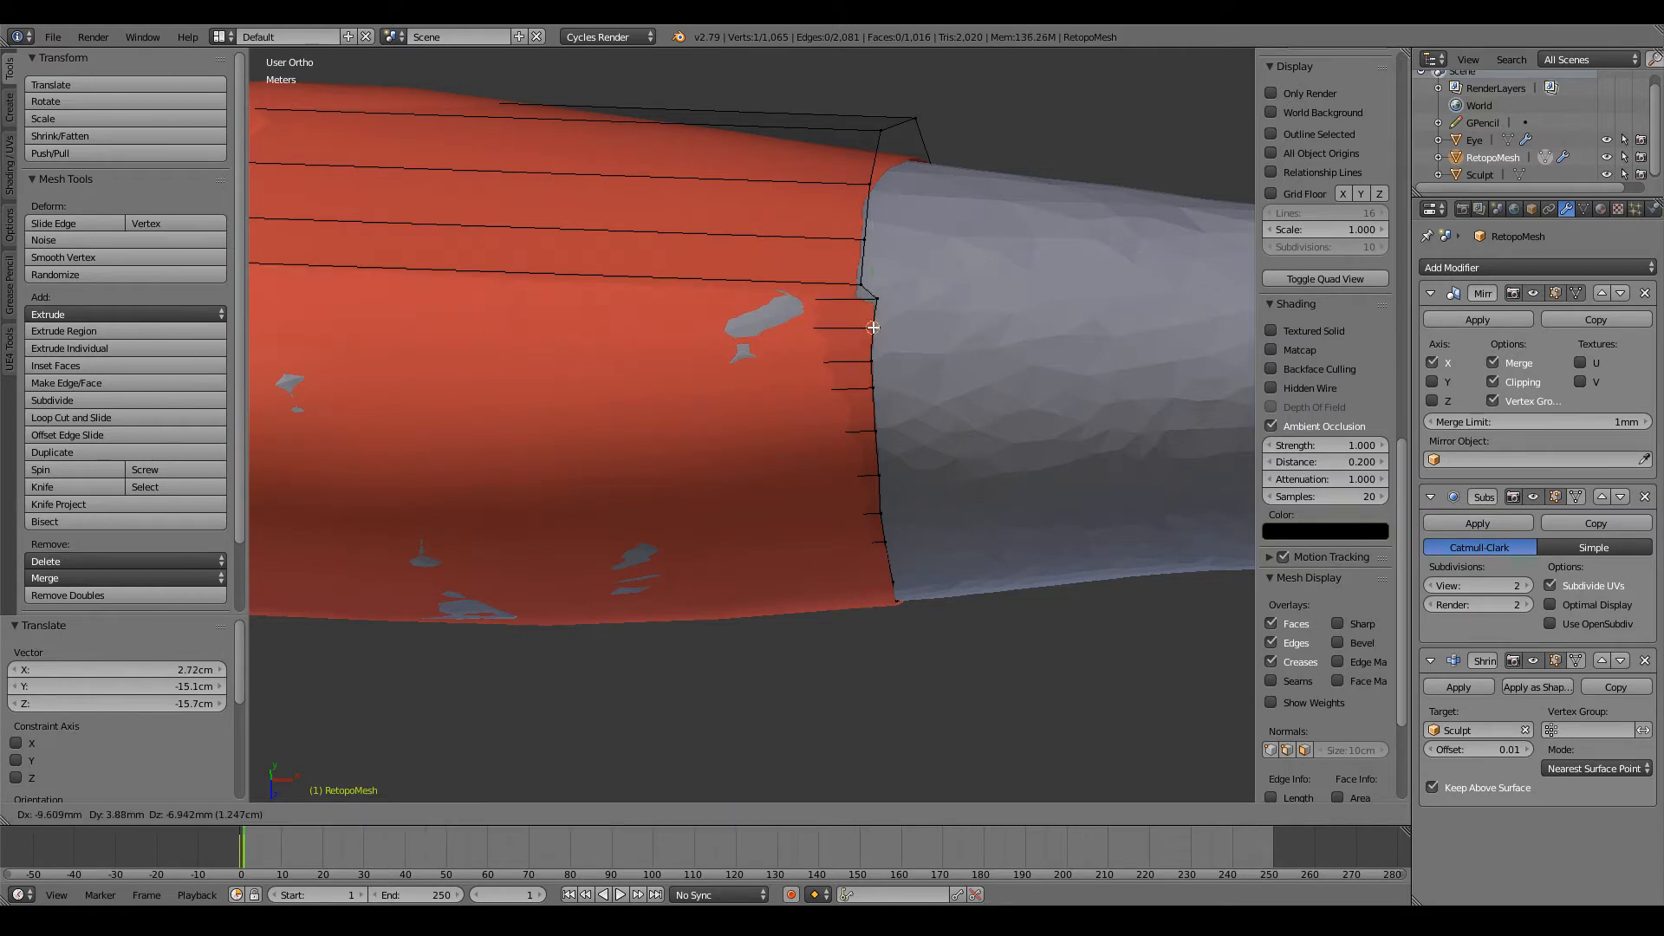
{"action": "left_click", "coordinate": [871, 314]}
{"action": "key", "text": "g"}
{"action": "left_click", "coordinate": [871, 298]}
{"action": "key", "text": "g"}
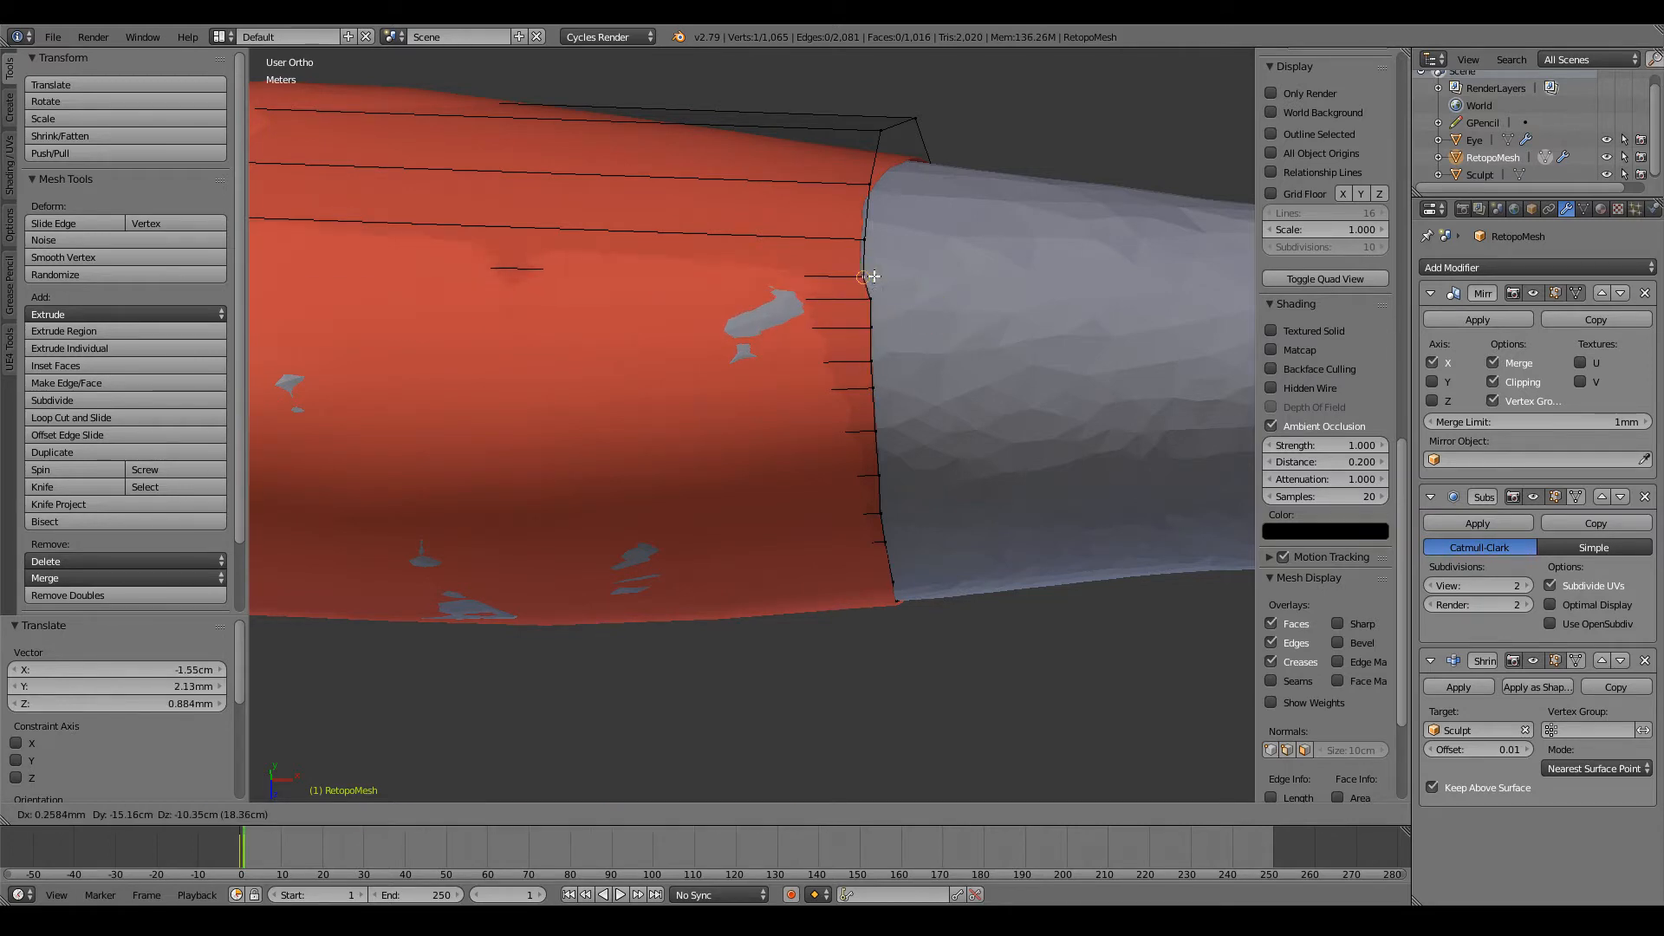
{"action": "left_click", "coordinate": [873, 264]}
Step: From behind, adjust two further vertices of the open loop to continue its line down the arm's back
{"action": "scroll", "coordinate": [919, 269], "scroll_direction": "down", "scroll_amount": 5}
{"action": "middle_click_drag", "start_coordinate": [936, 273], "coordinate": [423, 50]}
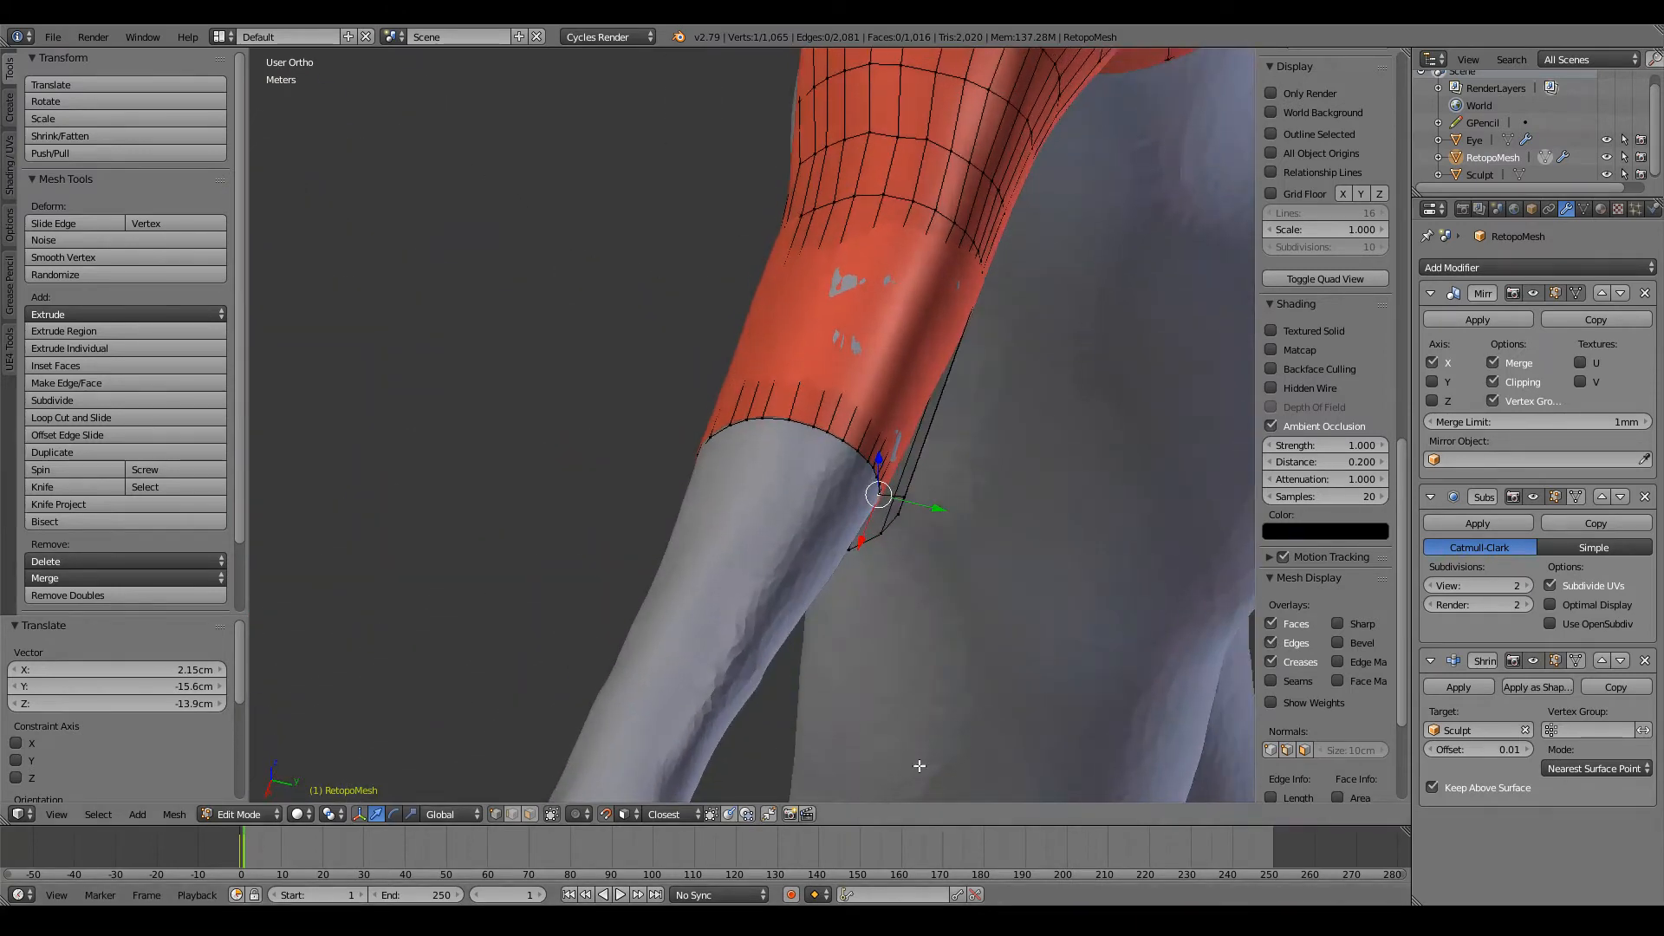
{"action": "scroll", "coordinate": [975, 569], "scroll_direction": "up", "scroll_amount": 3}
{"action": "middle_click_drag", "start_coordinate": [975, 569], "coordinate": [890, 421]}
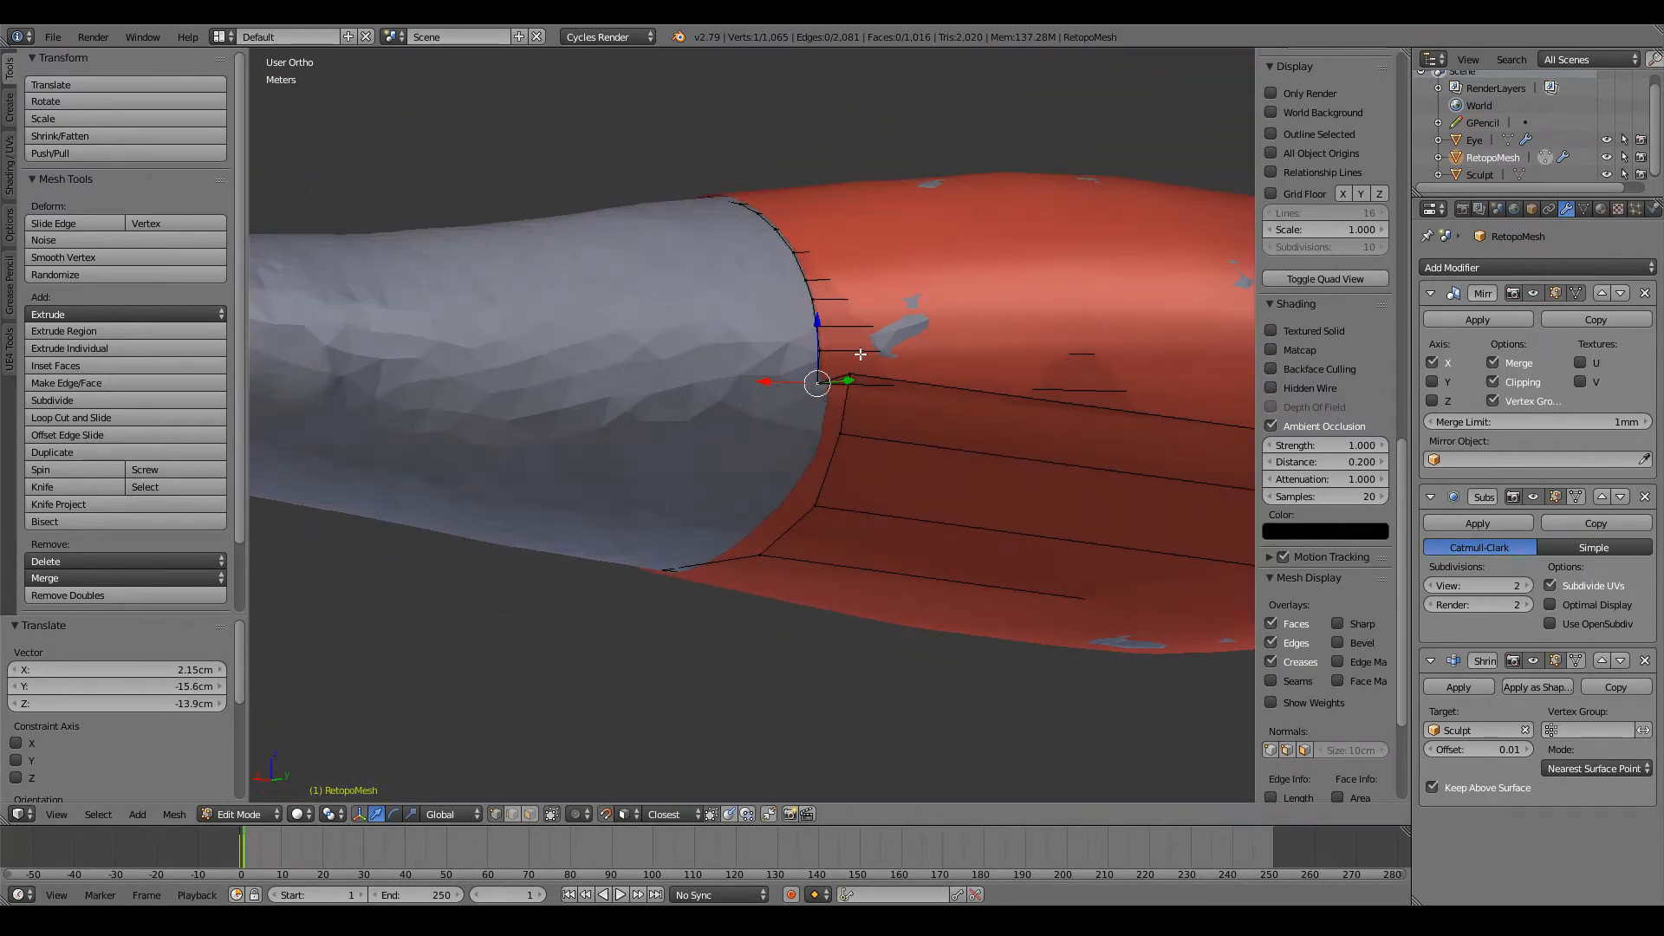
{"action": "key", "text": "g"}
{"action": "left_click", "coordinate": [820, 386]}
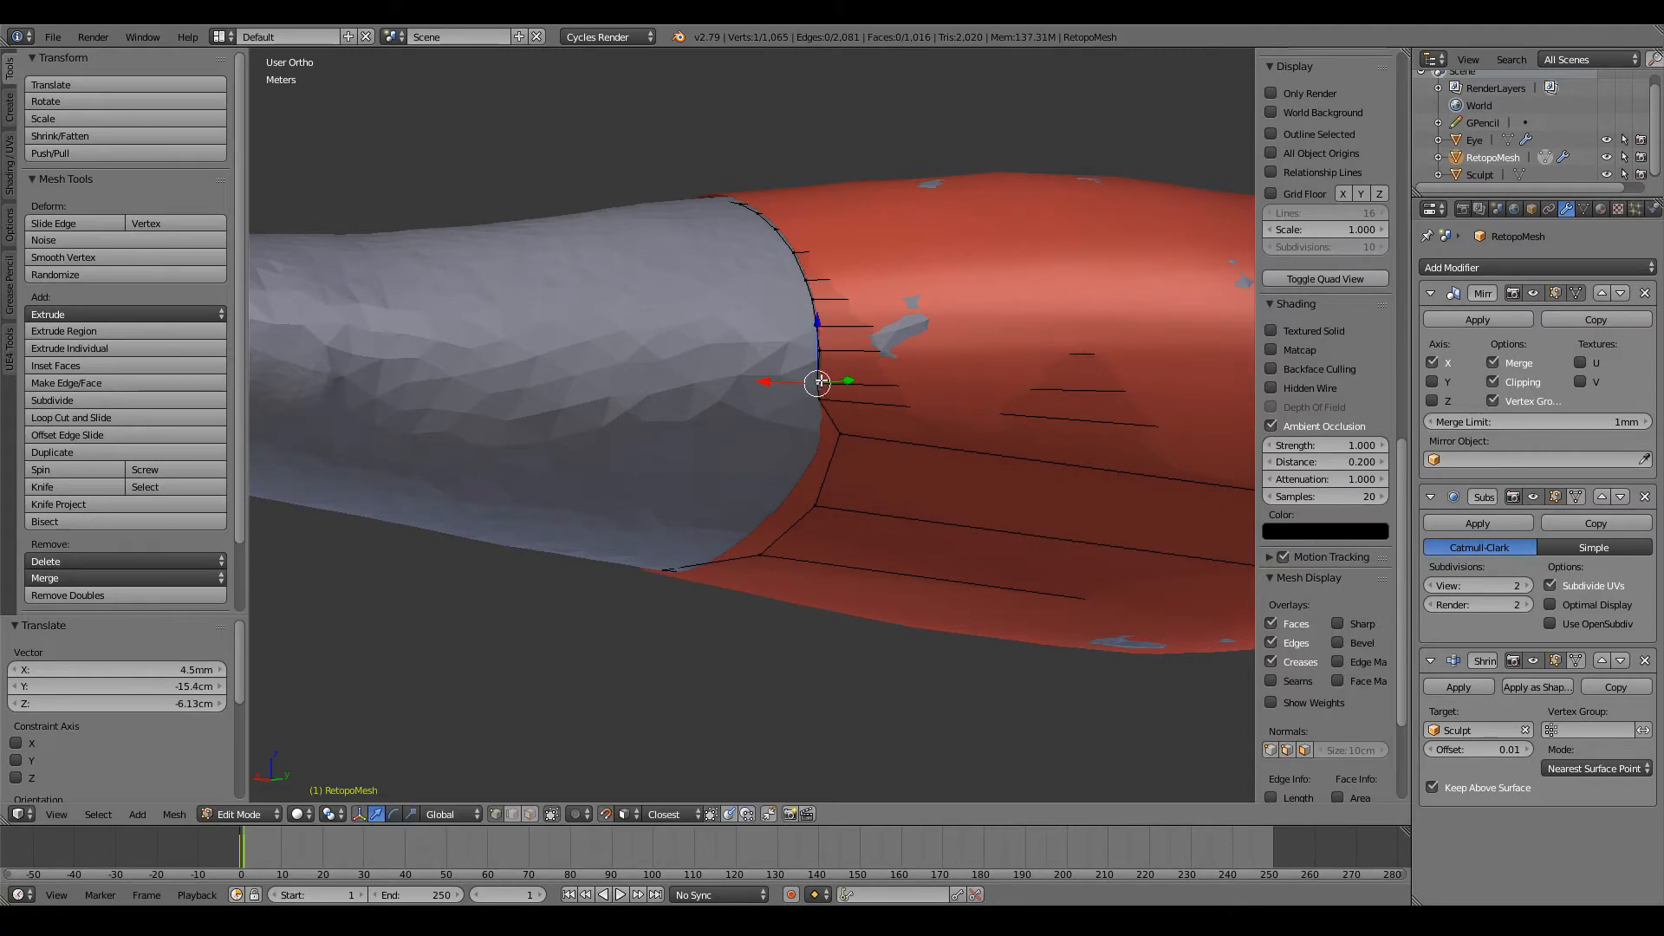
{"action": "key", "text": "g"}
{"action": "left_click", "coordinate": [821, 378]}
Step: Move three vertices on the back of the open loop downward to spread them evenly toward the underside
{"action": "middle_click_drag", "start_coordinate": [822, 378], "coordinate": [843, 468]}
{"action": "scroll", "coordinate": [843, 468], "scroll_direction": "up", "scroll_amount": 2}
{"action": "right_click", "coordinate": [773, 379]}
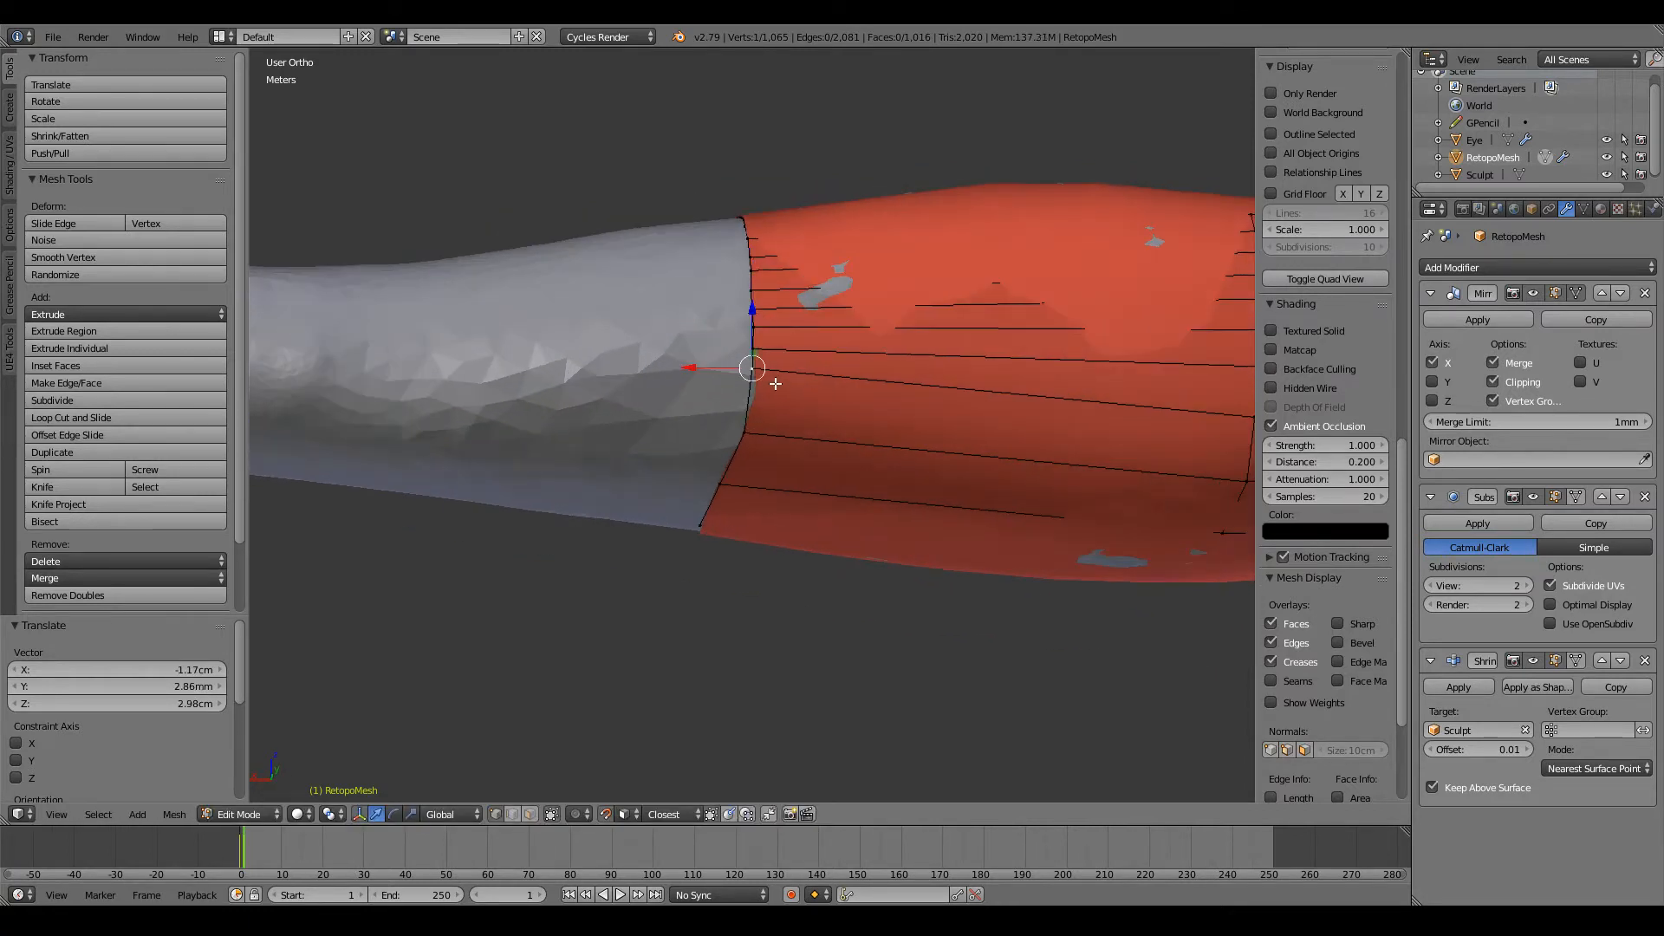
{"action": "key", "text": "g"}
{"action": "left_click", "coordinate": [748, 390]}
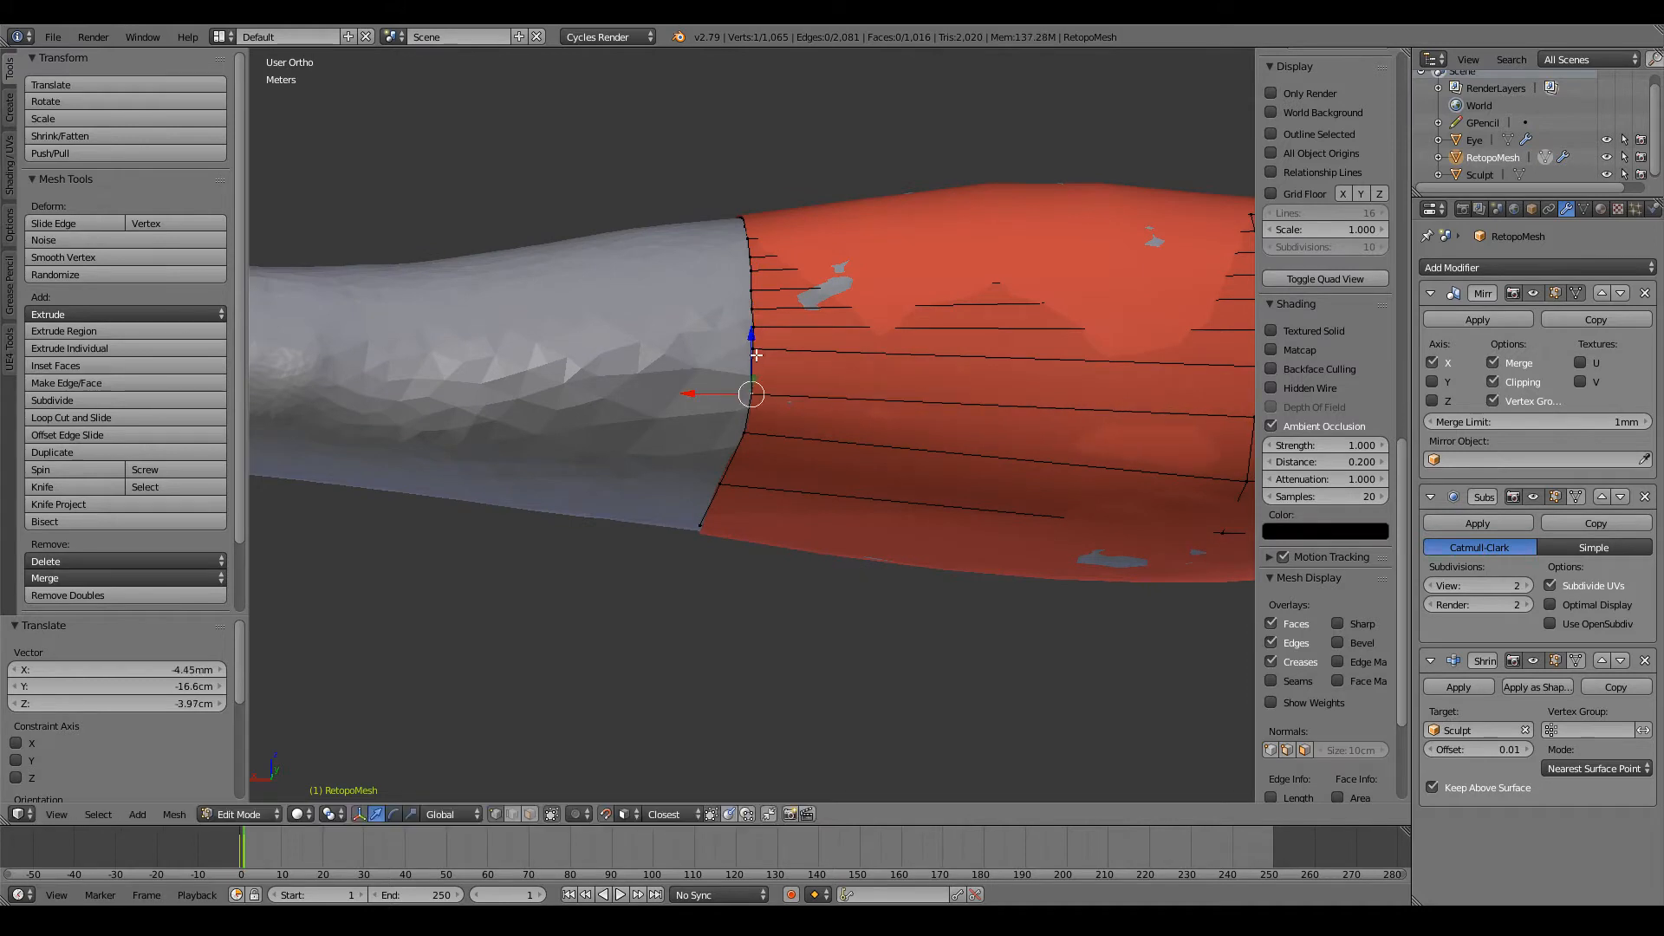
{"action": "key", "text": "g"}
{"action": "left_click", "coordinate": [770, 371]}
{"action": "middle_click_drag", "start_coordinate": [770, 371], "coordinate": [791, 374]}
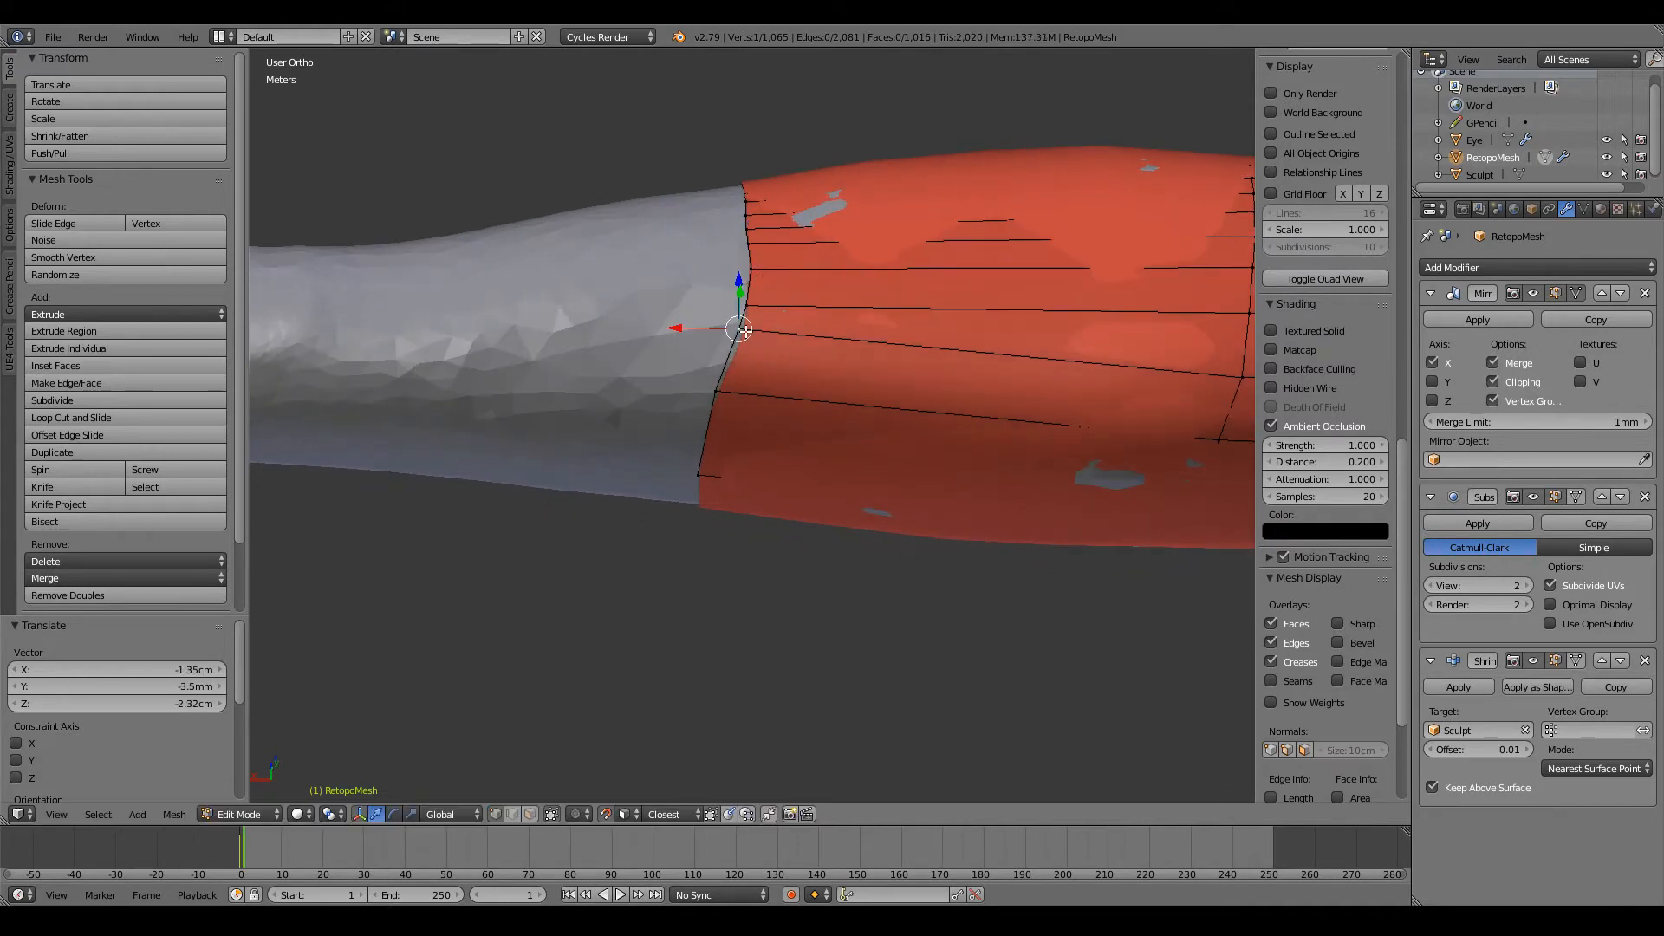
{"action": "key", "text": "g"}
{"action": "left_click", "coordinate": [740, 351]}
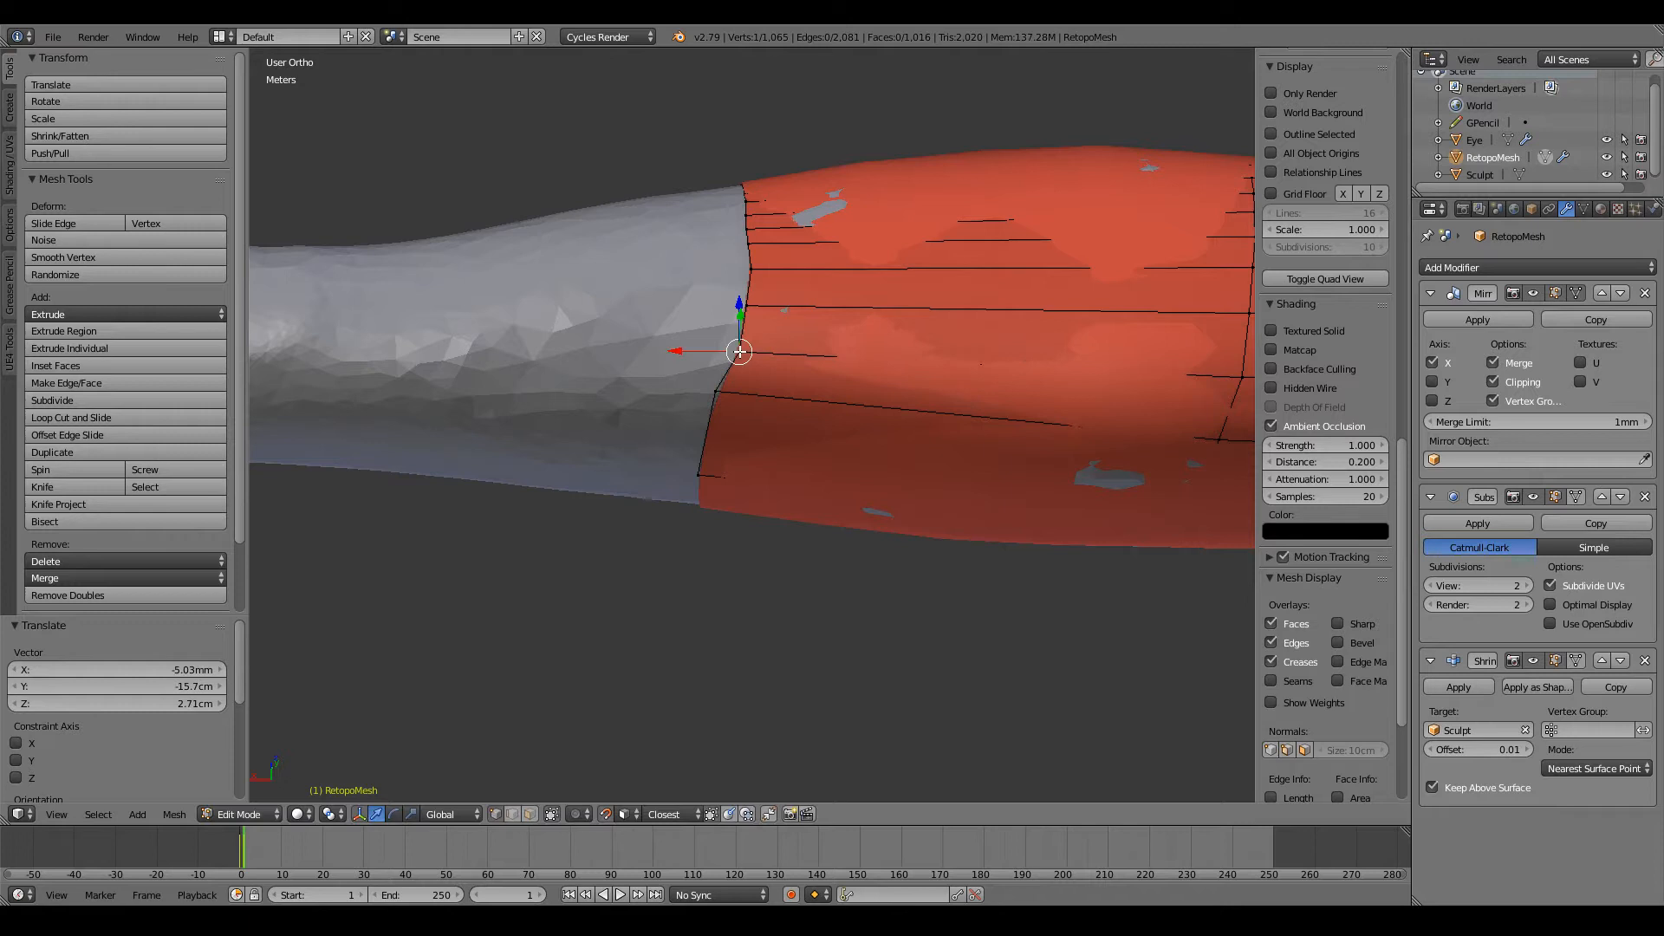
Step: Shift three vertices on the lower back of the open loop toward the shoulder to straighten the loop
{"action": "key", "text": "g"}
{"action": "left_click", "coordinate": [753, 308]}
{"action": "key", "text": "g"}
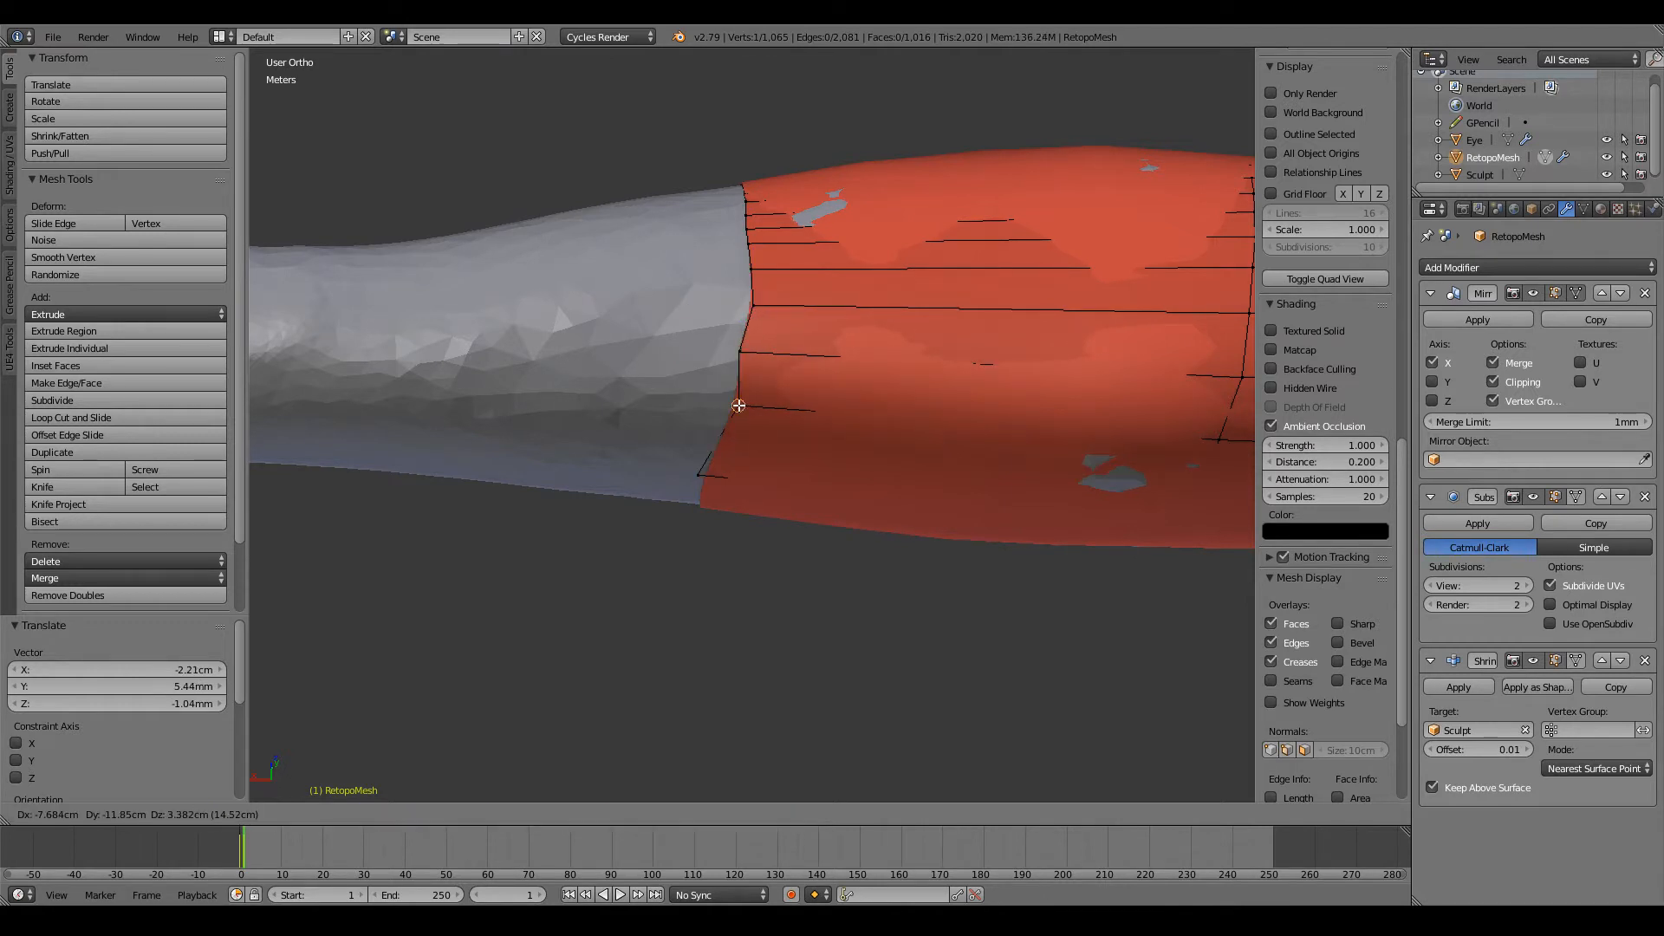
{"action": "left_click", "coordinate": [743, 396]}
{"action": "key", "text": "g"}
{"action": "left_click", "coordinate": [755, 353]}
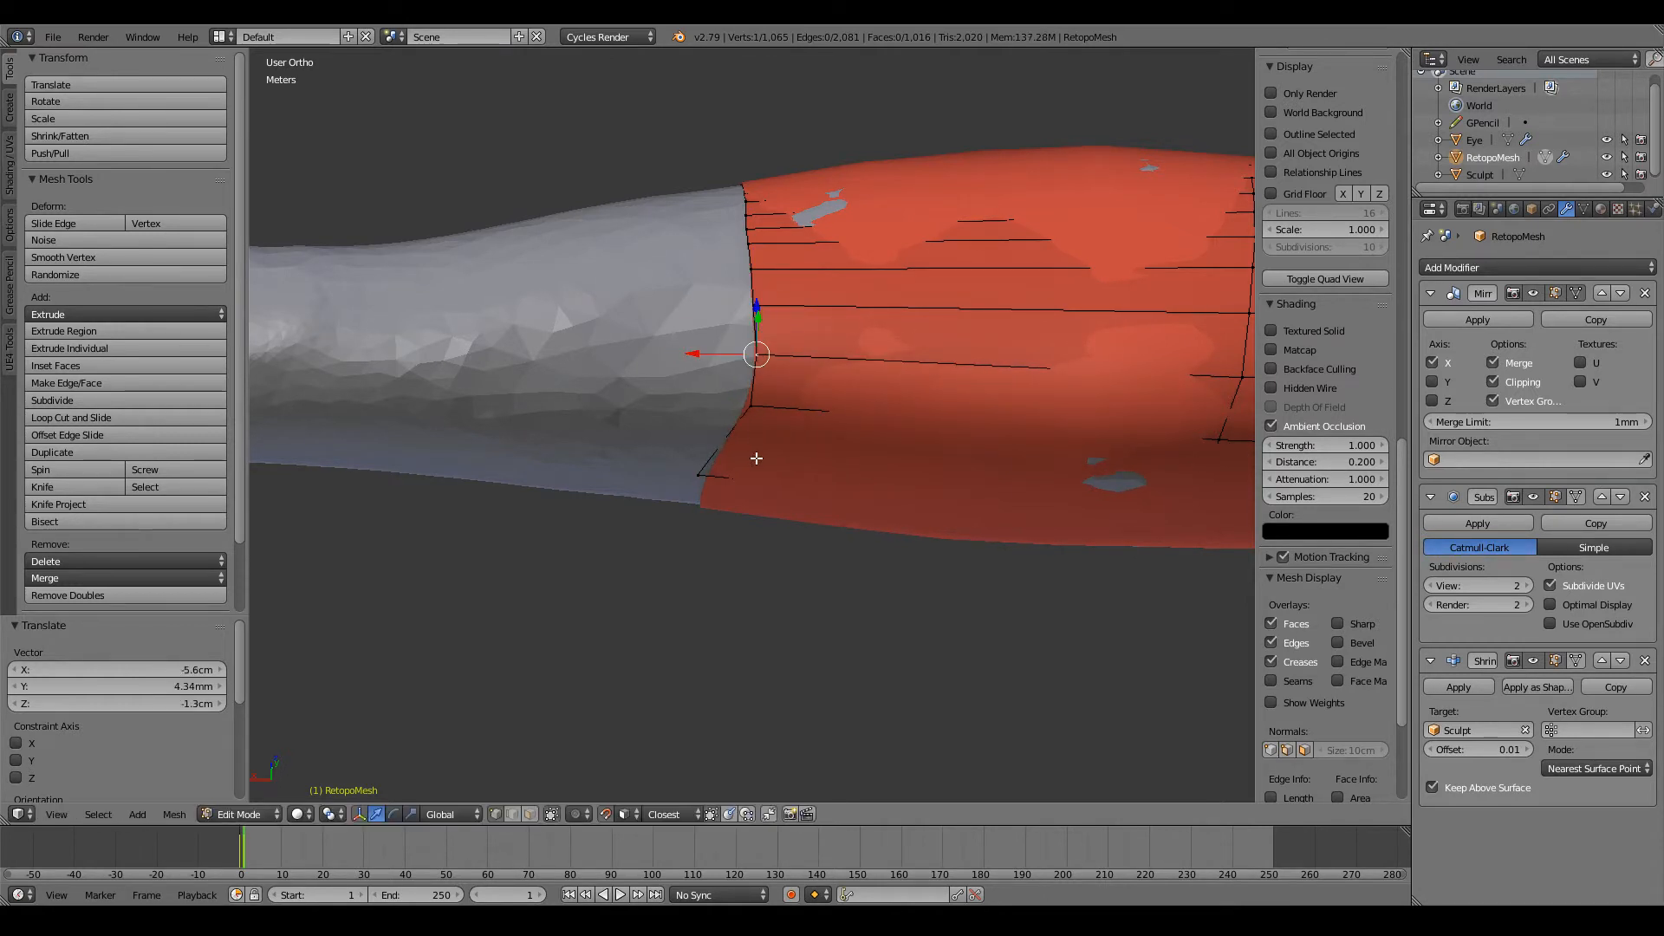
Step: Move two underside vertices of the open loop toward the shoulder, about 16.8 cm and 12.4 cm along X
{"action": "middle_click_drag", "start_coordinate": [754, 460], "coordinate": [726, 384]}
{"action": "key", "text": "g"}
{"action": "left_click", "coordinate": [753, 334]}
{"action": "key", "text": "z"}
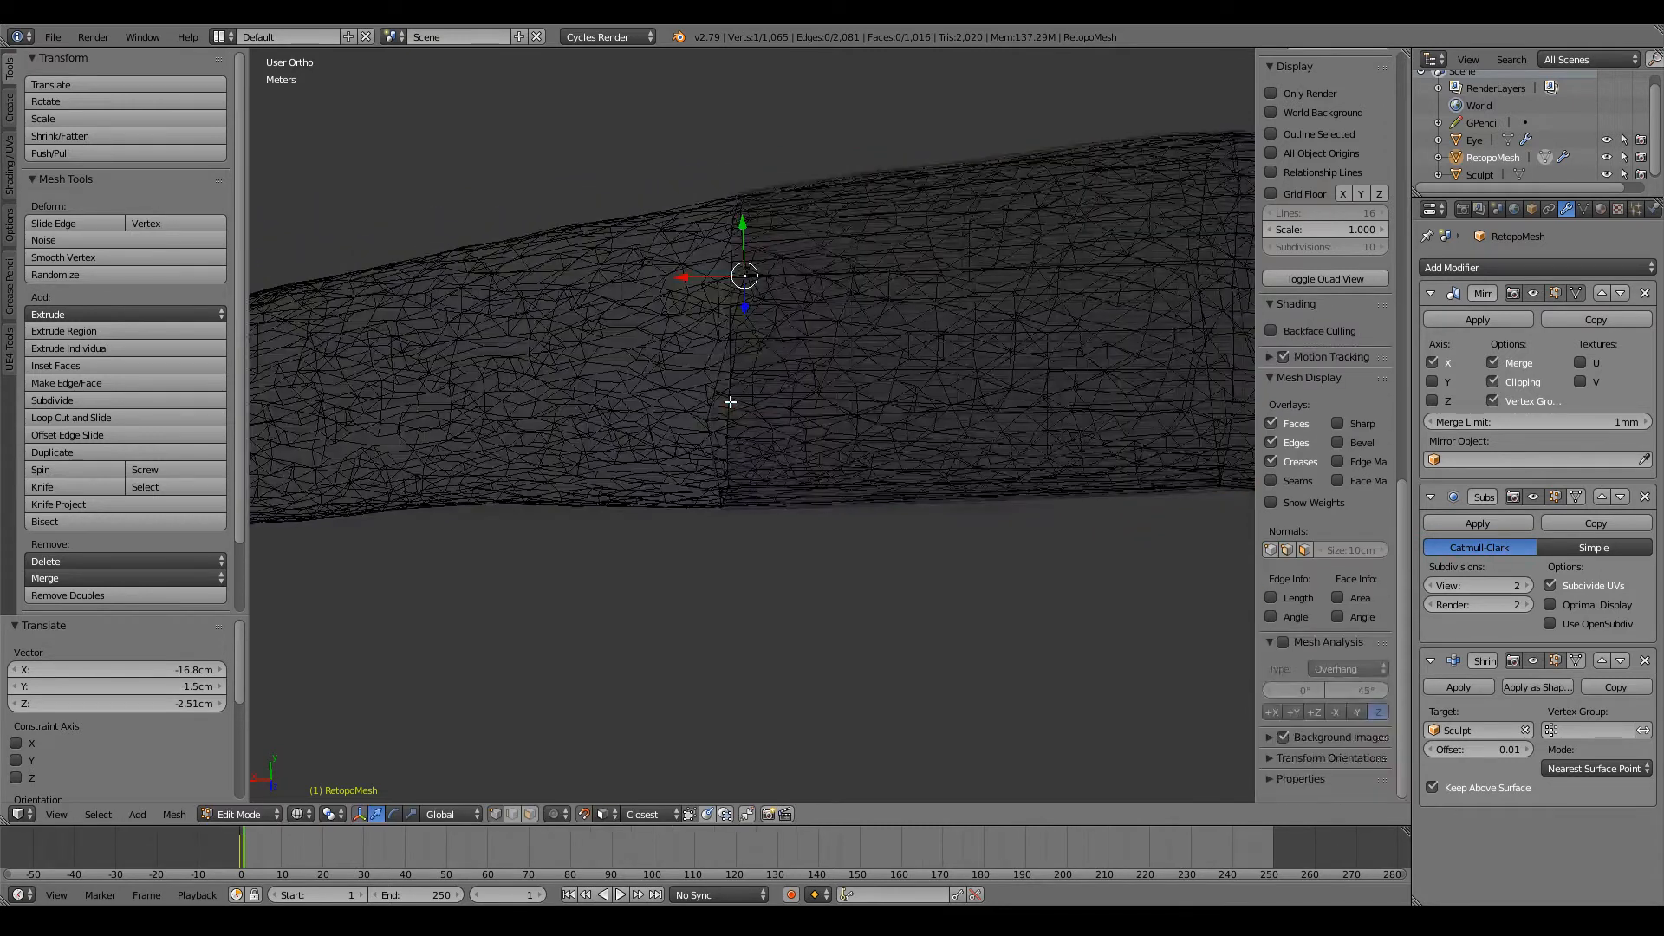
{"action": "key", "text": "z"}
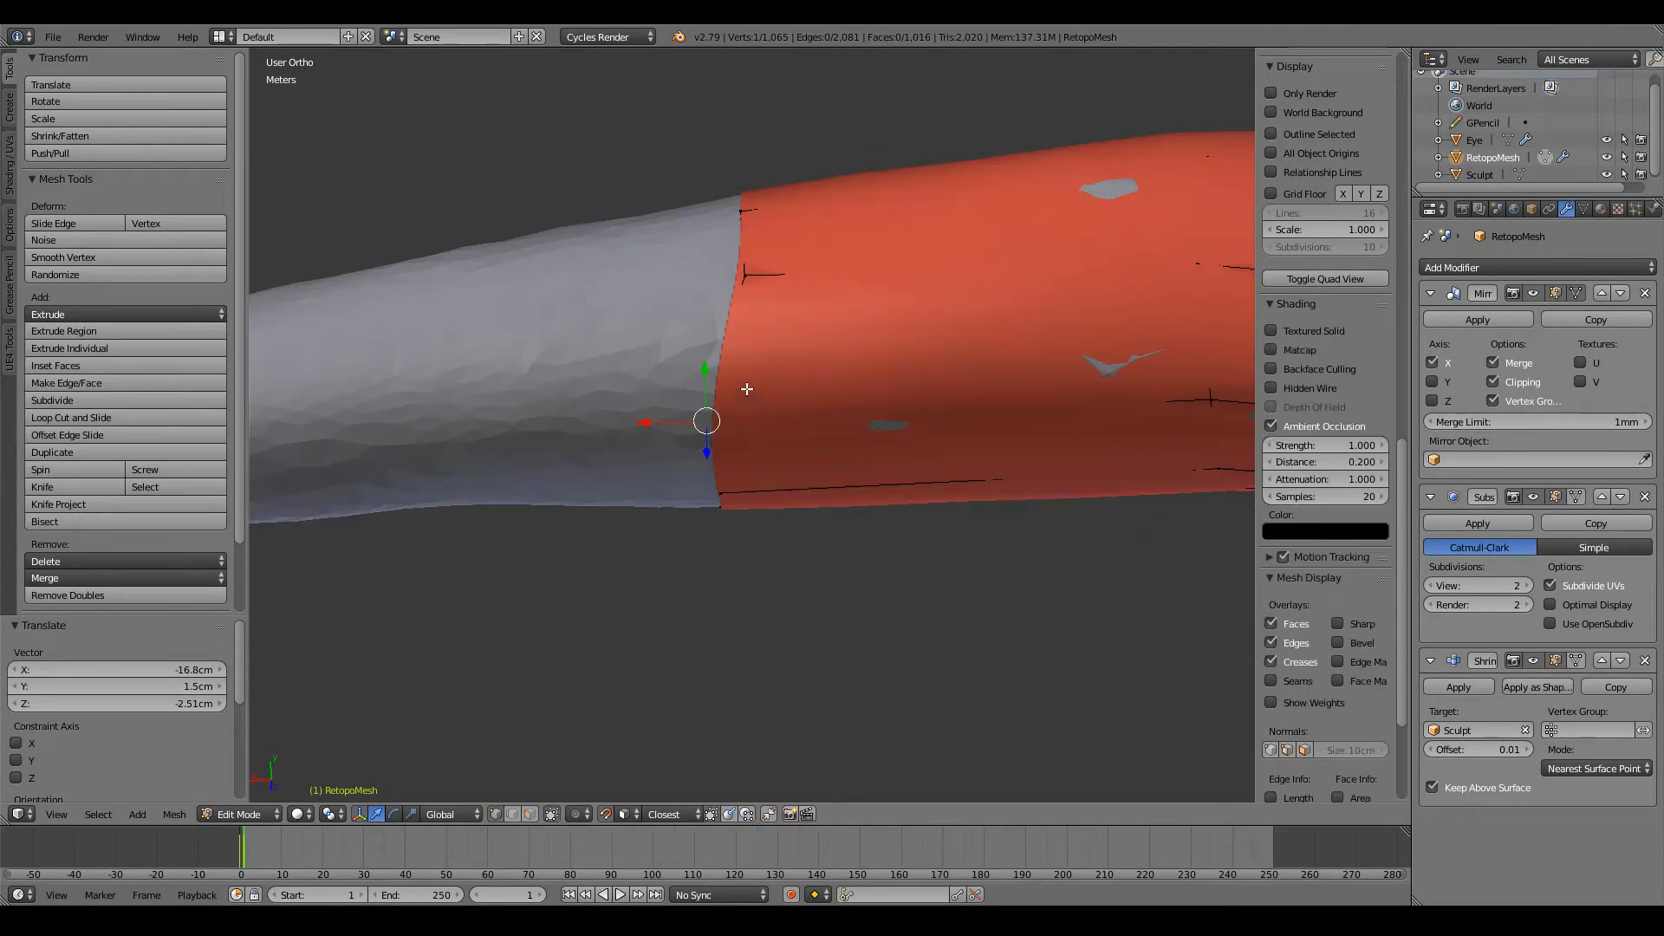
{"action": "key", "text": "g"}
{"action": "left_click", "coordinate": [745, 382]}
Step: Lower one lengthwise row's vertices on the open loop and the next two loops to straighten that edge
{"action": "middle_click_drag", "start_coordinate": [745, 382], "coordinate": [866, 443]}
{"action": "key", "text": "g"}
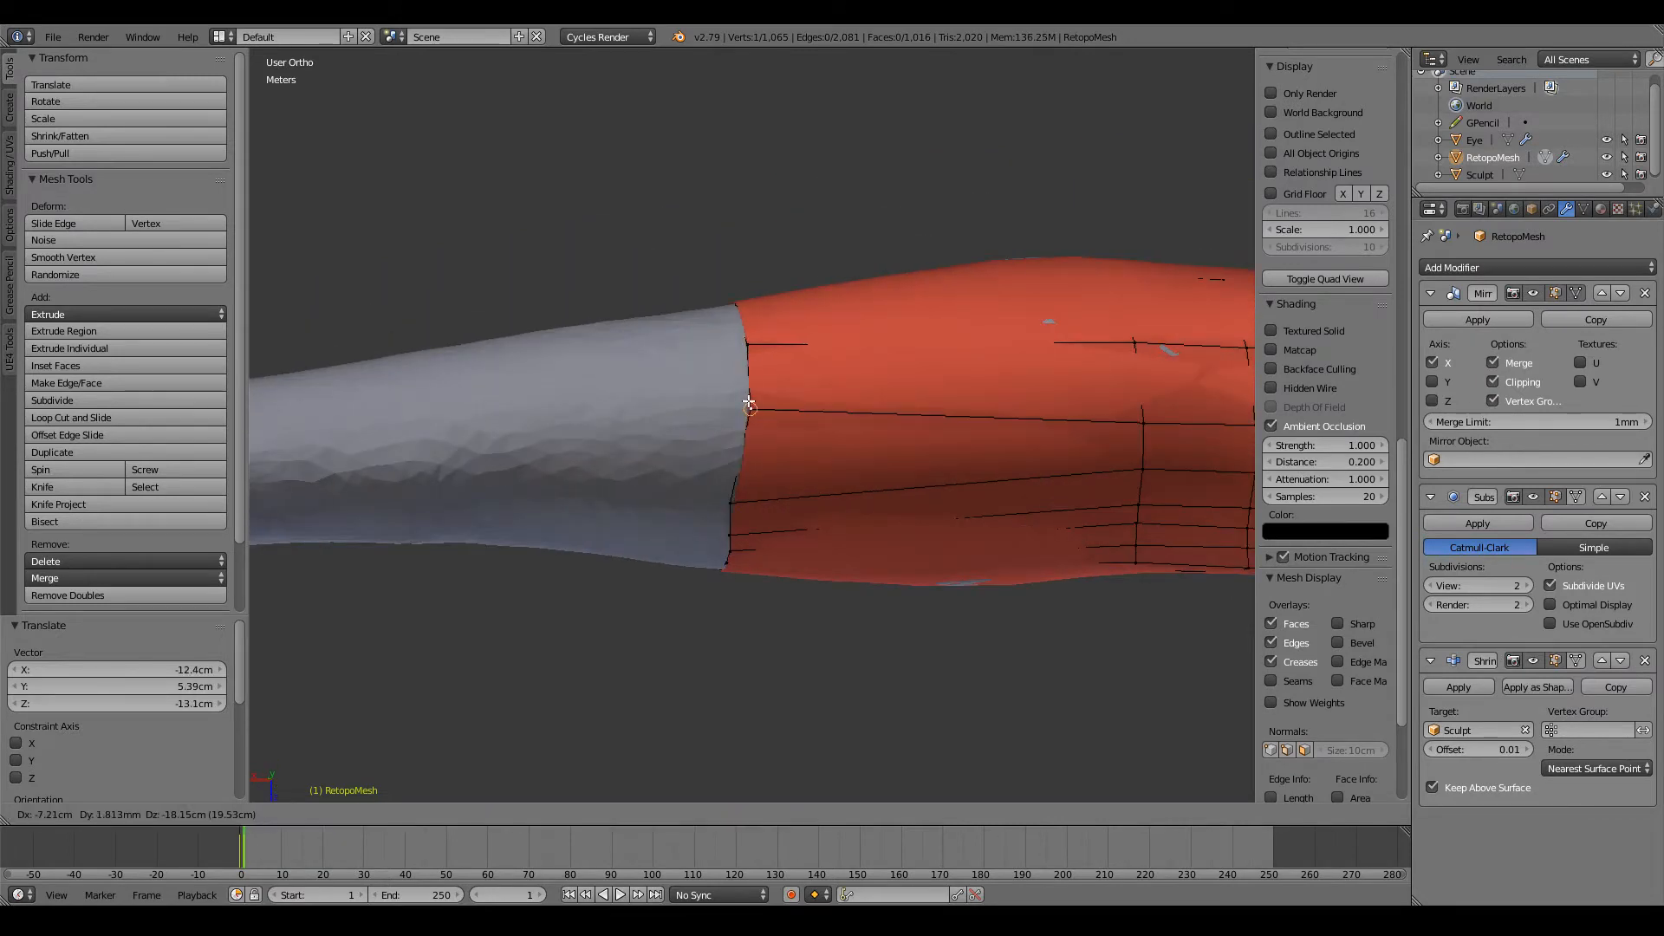
{"action": "left_click", "coordinate": [1084, 426]}
{"action": "key", "text": "g"}
{"action": "left_click", "coordinate": [1143, 395]}
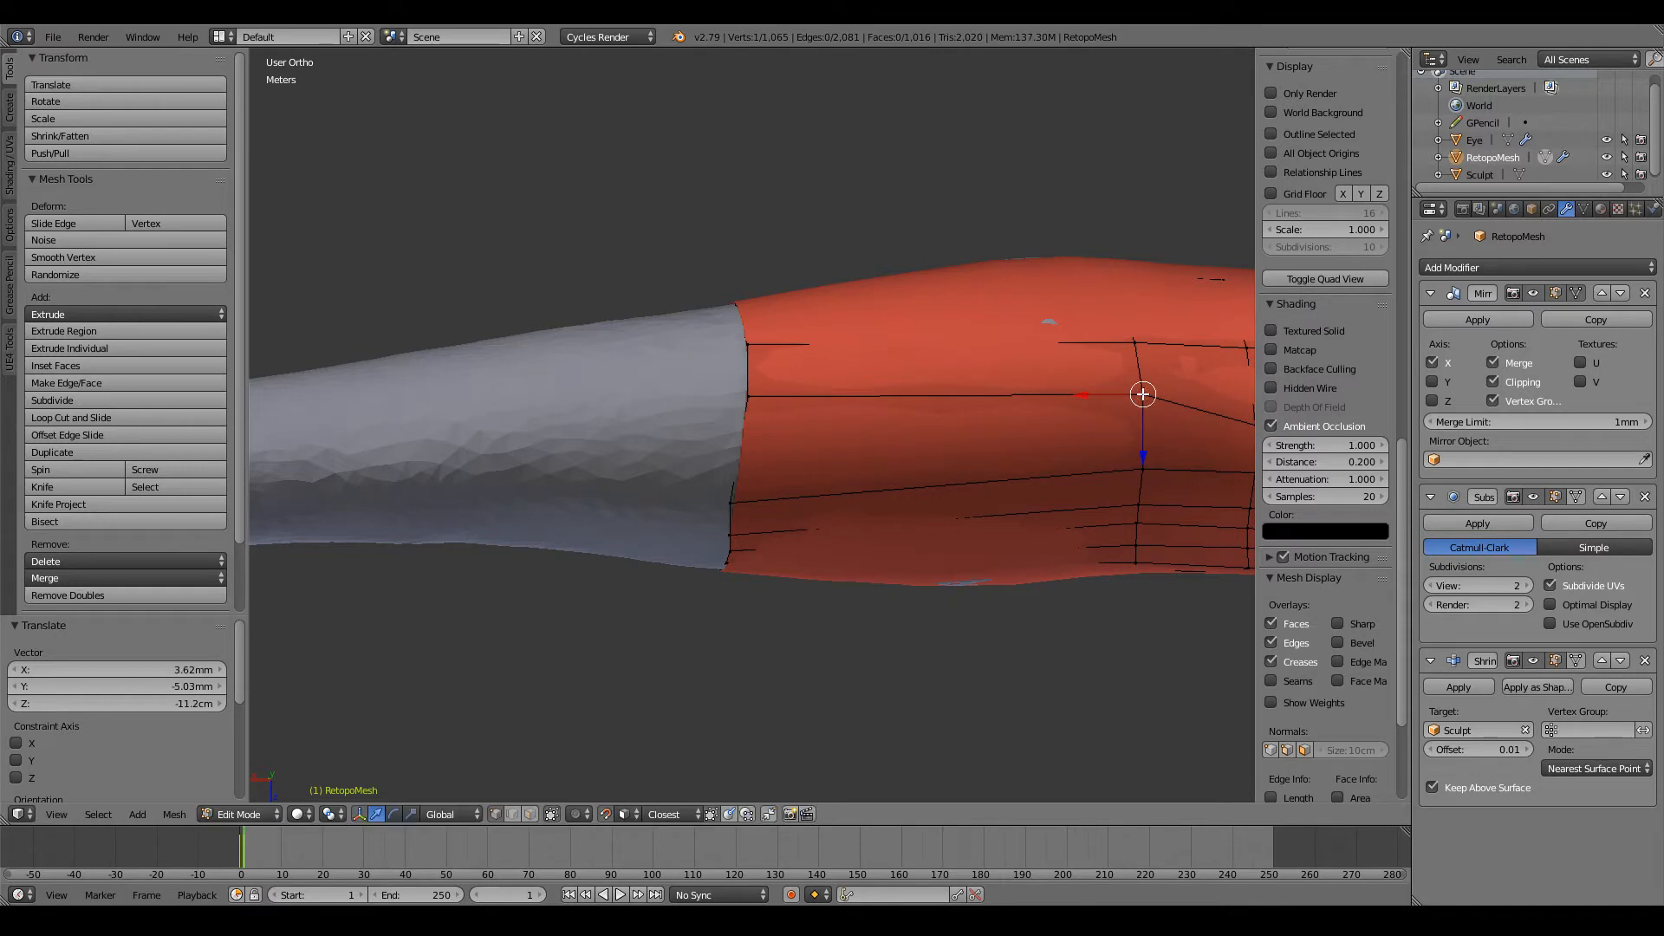
{"action": "scroll", "coordinate": [1144, 395], "scroll_direction": "up", "scroll_amount": 7, "text": "ctrl"}
{"action": "key", "text": "g"}
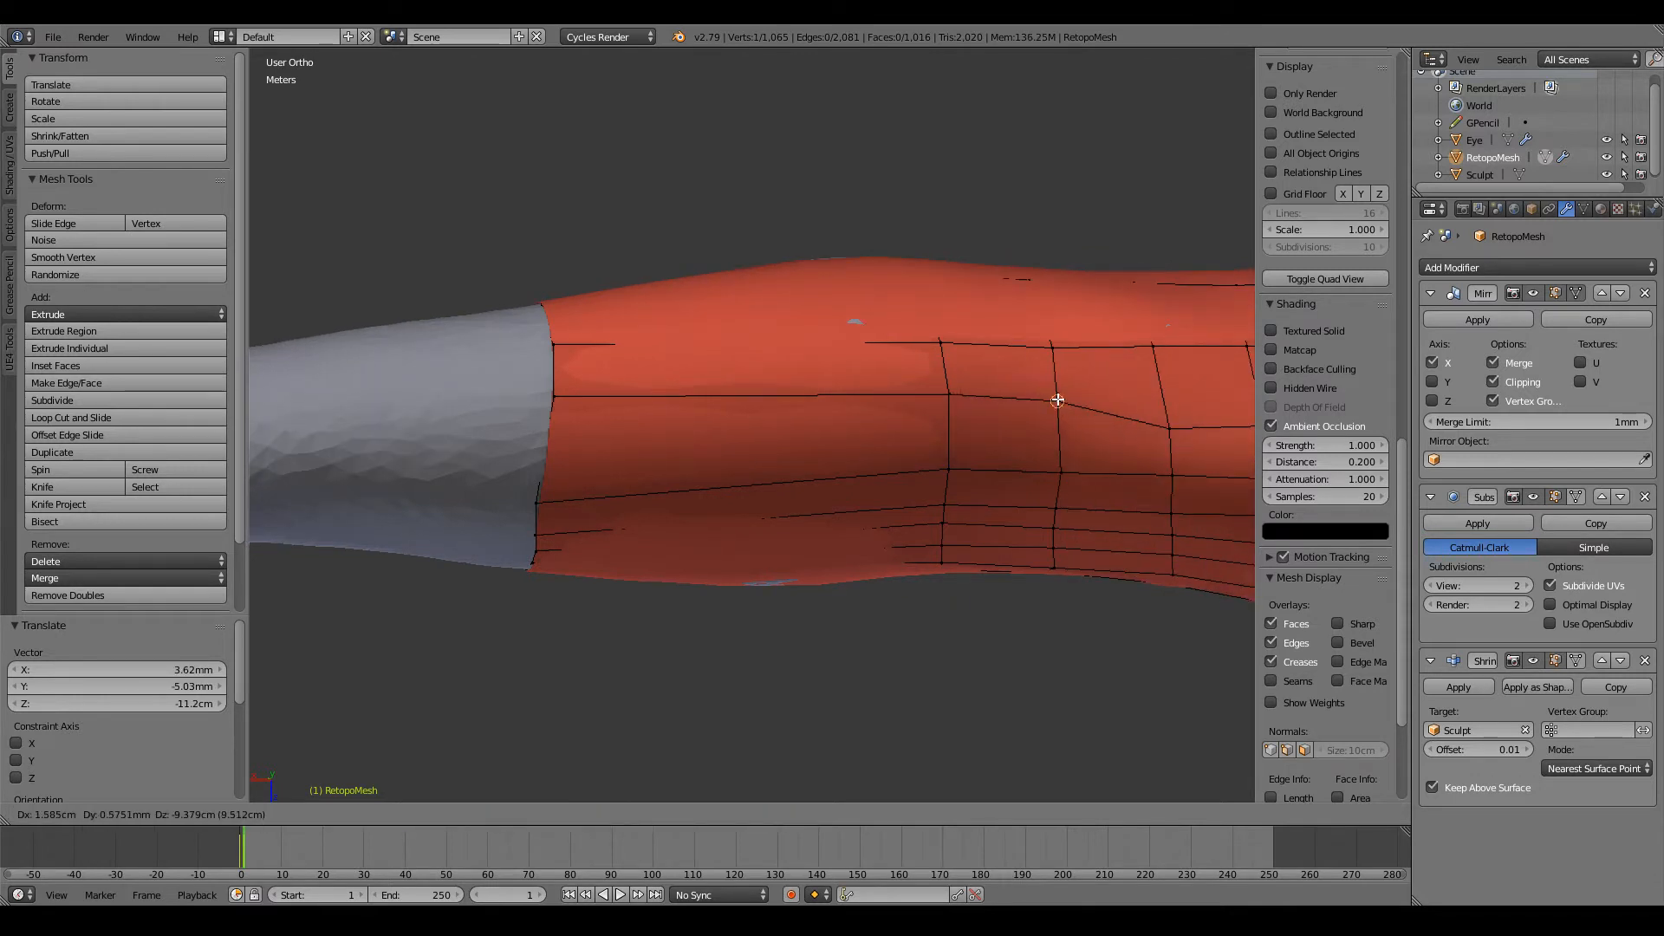
{"action": "left_click", "coordinate": [1057, 401]}
Step: Lower the same row's vertices on the fourth and fifth loops from the open end
{"action": "scroll", "coordinate": [1058, 404], "scroll_direction": "down", "scroll_amount": 3}
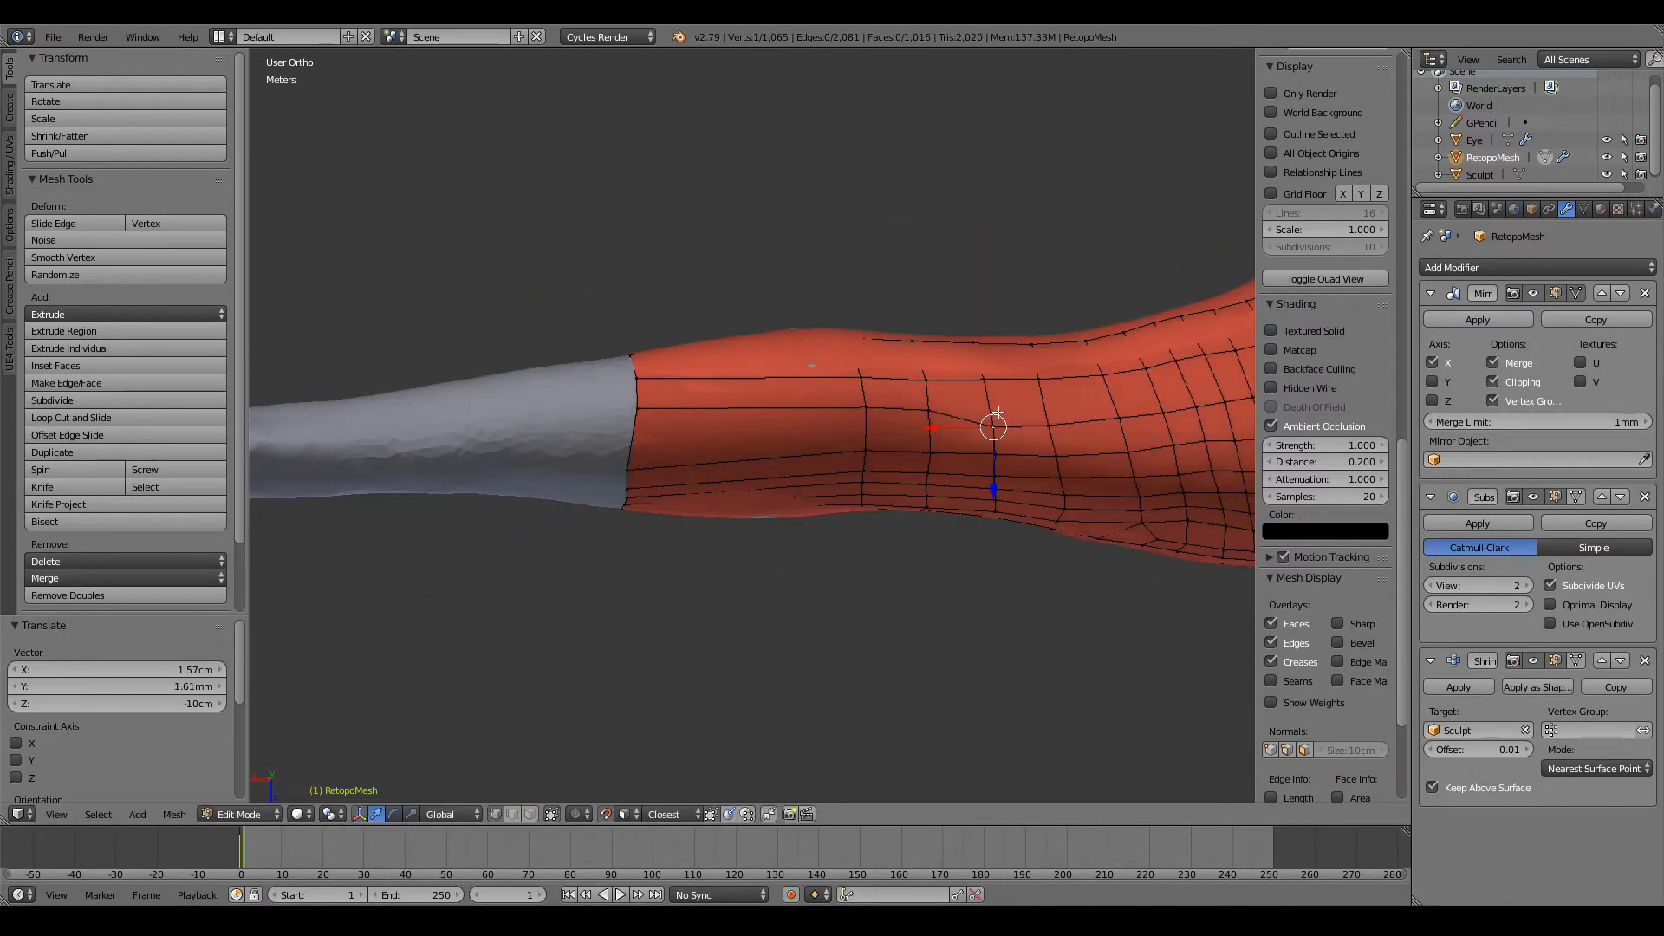
{"action": "key", "text": "g"}
{"action": "left_click", "coordinate": [994, 405]}
{"action": "key", "text": "g"}
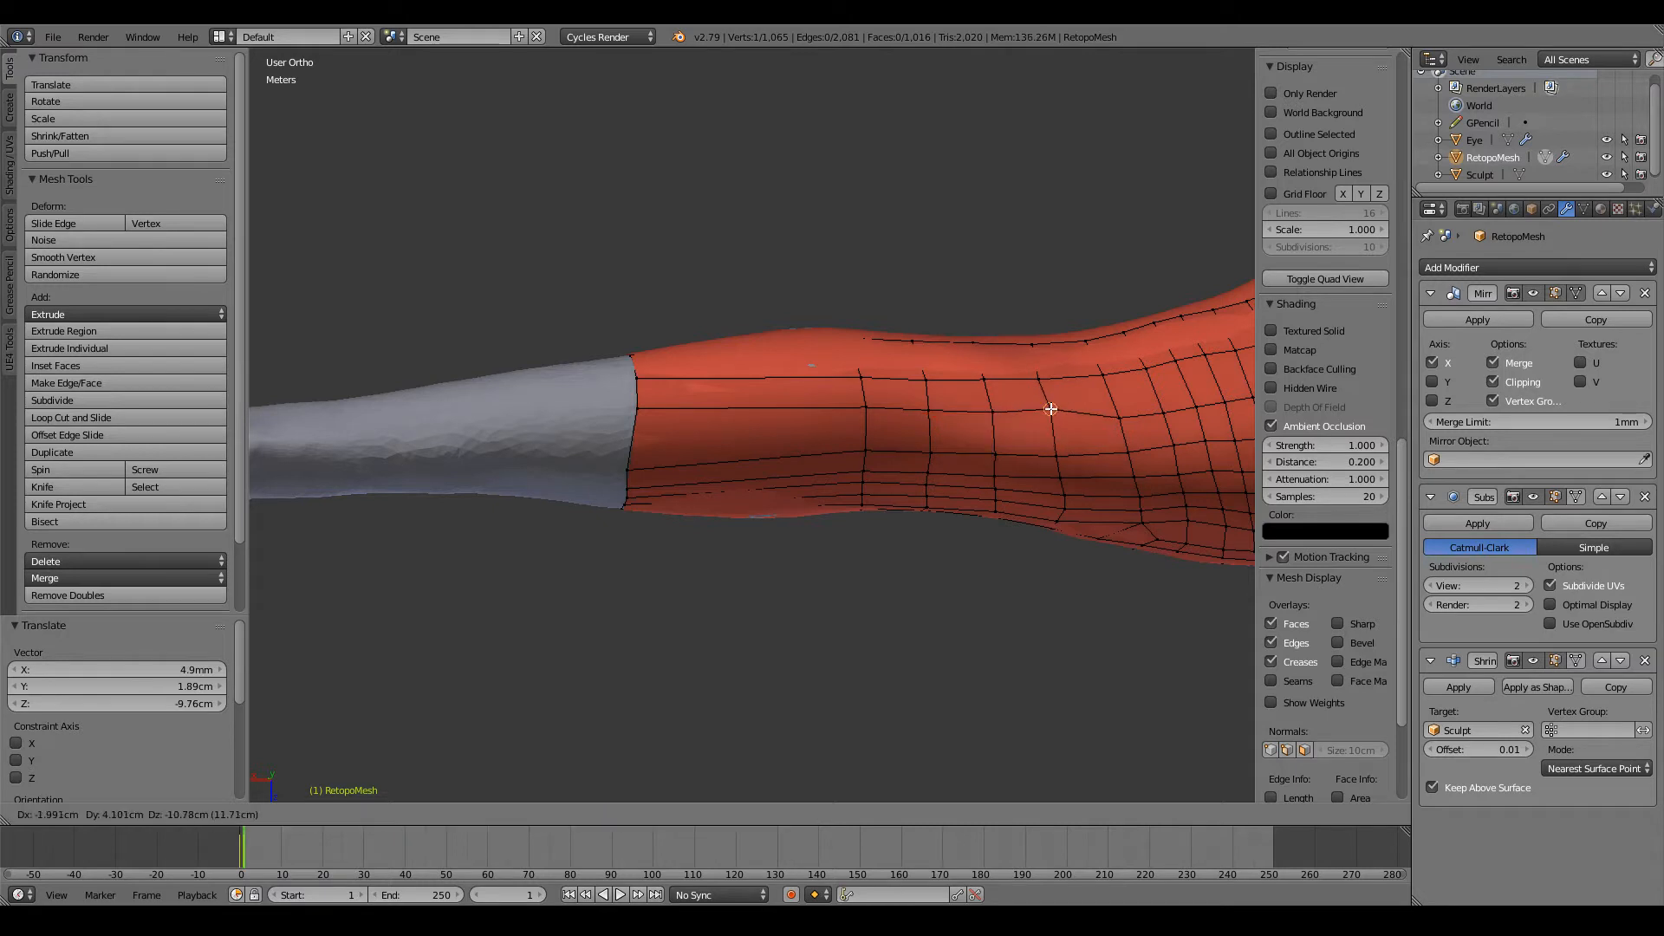
{"action": "left_click", "coordinate": [1049, 409]}
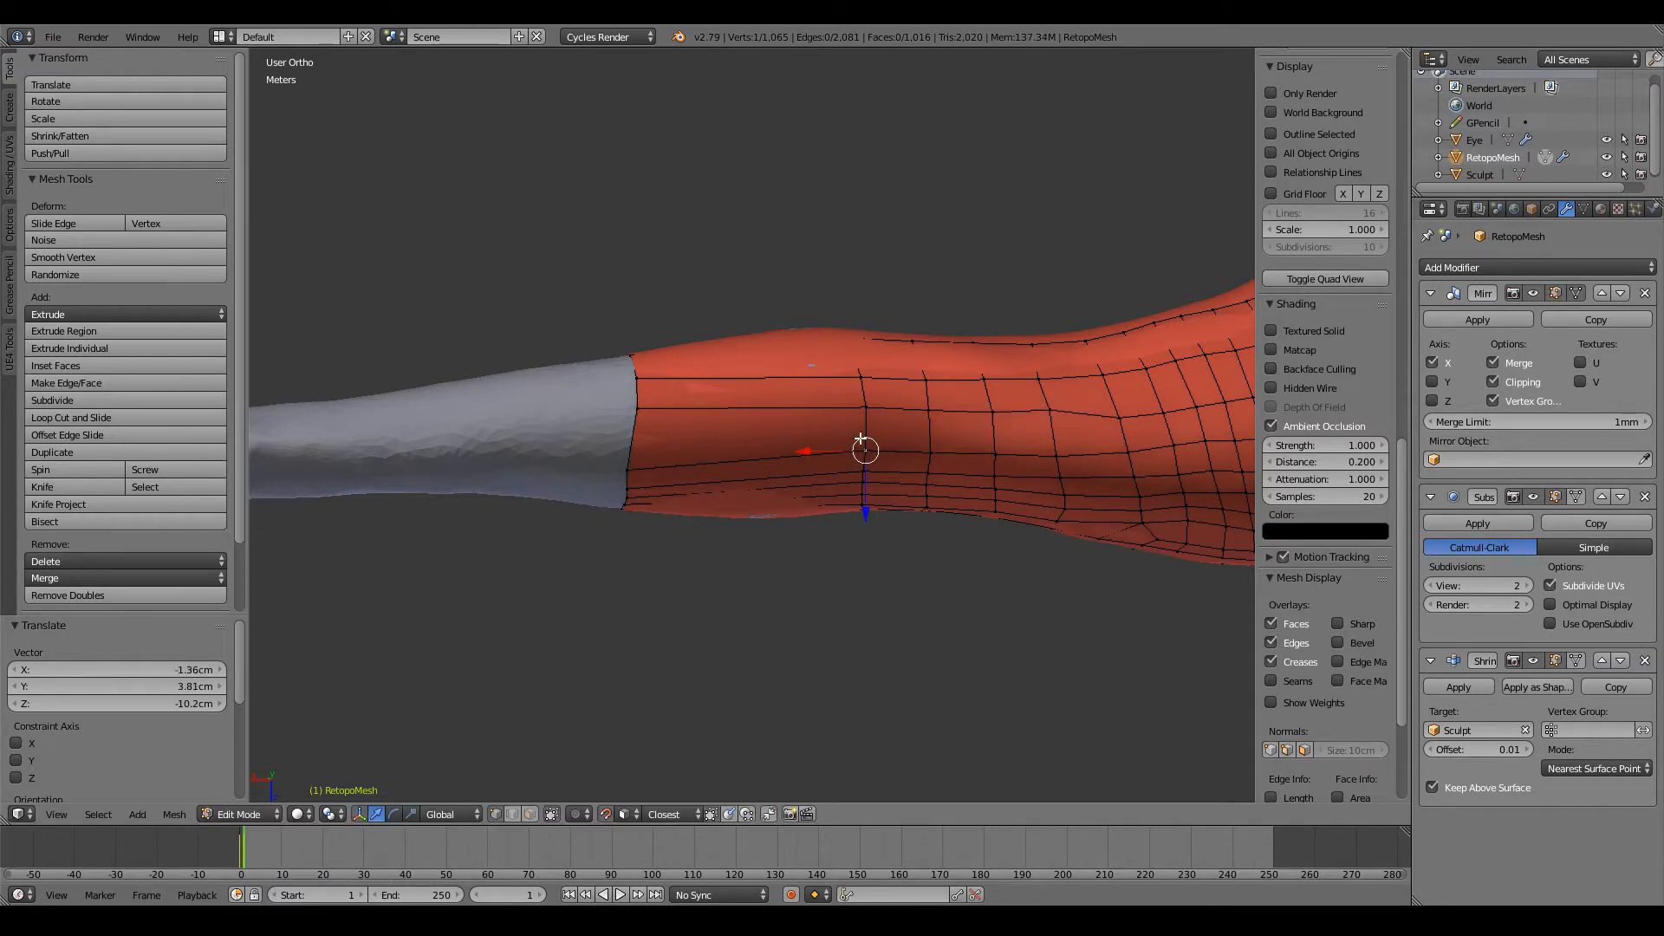
Step: Lower the adjacent lengthwise row's vertices on the open loop and the next three loops to even the row spacing
{"action": "key", "text": "g"}
{"action": "left_click", "coordinate": [865, 439]}
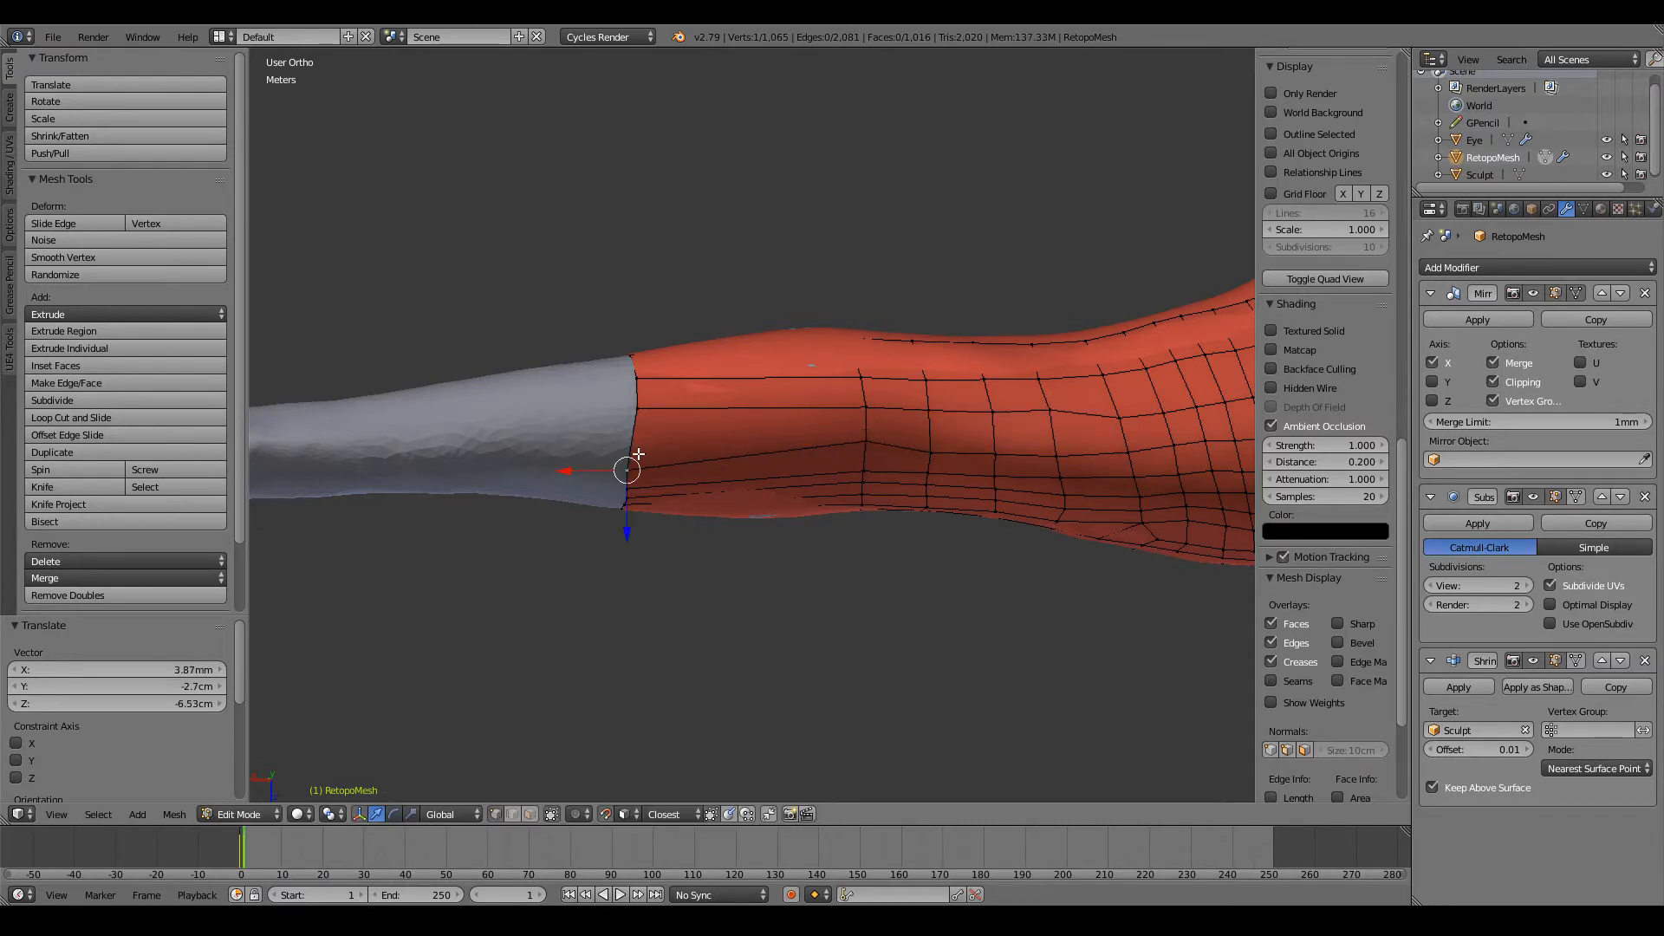
{"action": "key", "text": "g"}
{"action": "left_click", "coordinate": [637, 436]}
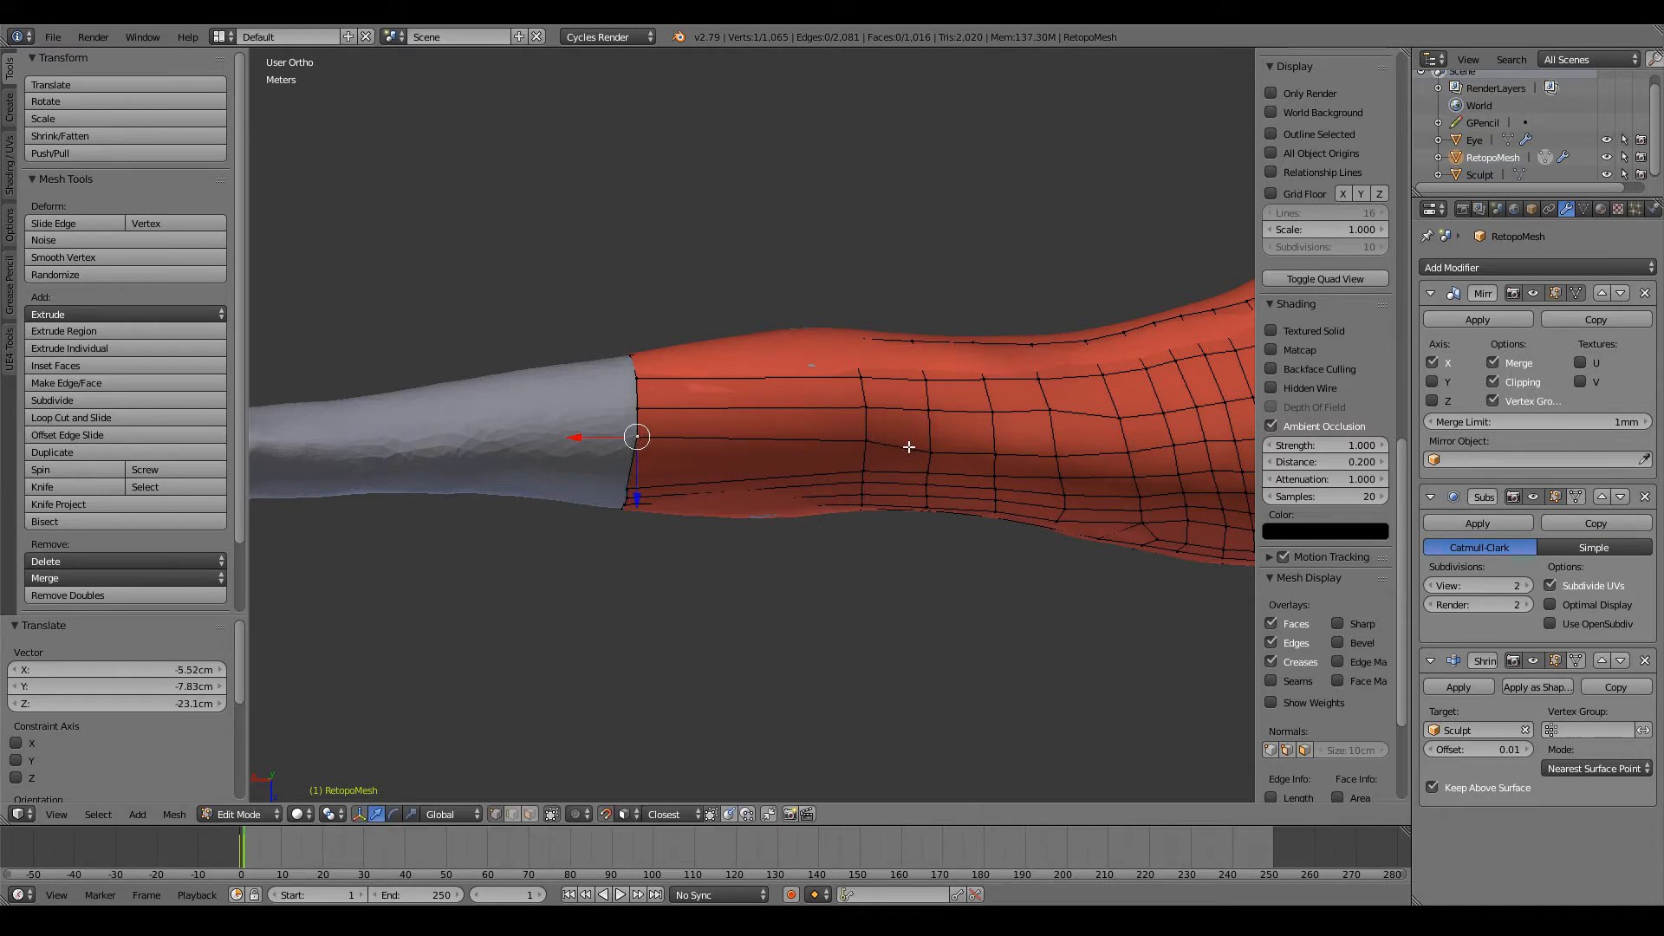
{"action": "key", "text": "g"}
{"action": "left_click", "coordinate": [929, 444]}
{"action": "right_click", "coordinate": [994, 453]}
{"action": "key", "text": "g"}
{"action": "left_click", "coordinate": [993, 447]}
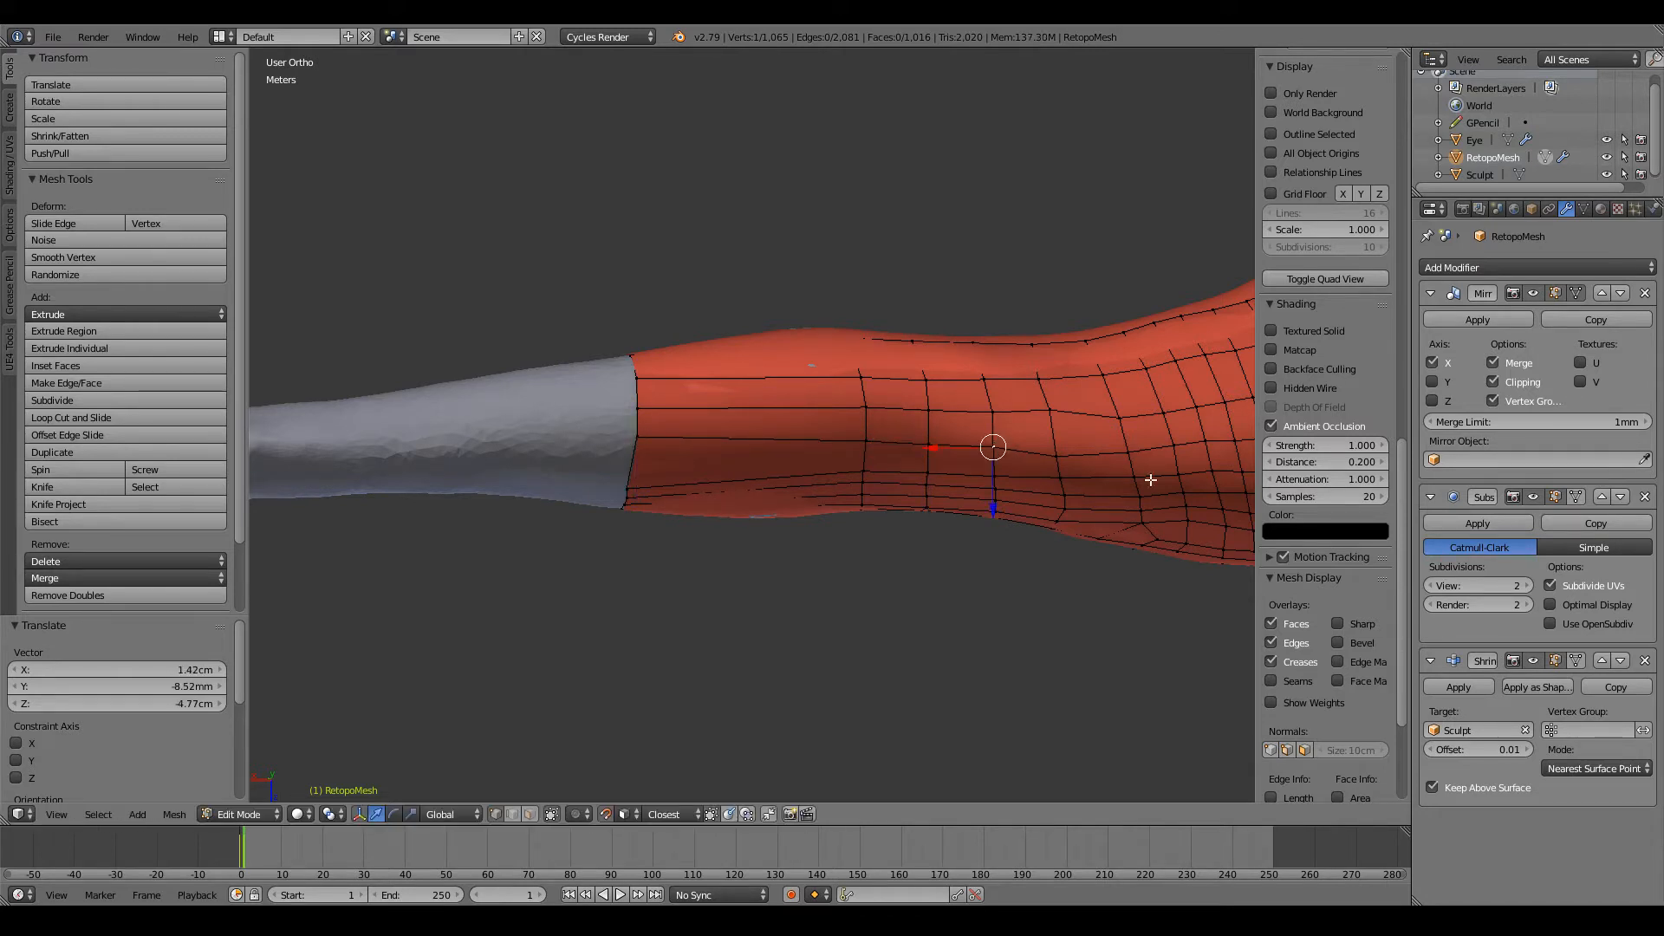
Step: Lower three more vertices by about 4.7 cm each along the arm rows toward the shoulder to even the row spacing
{"action": "key", "text": "g"}
{"action": "left_click", "coordinate": [1075, 444]}
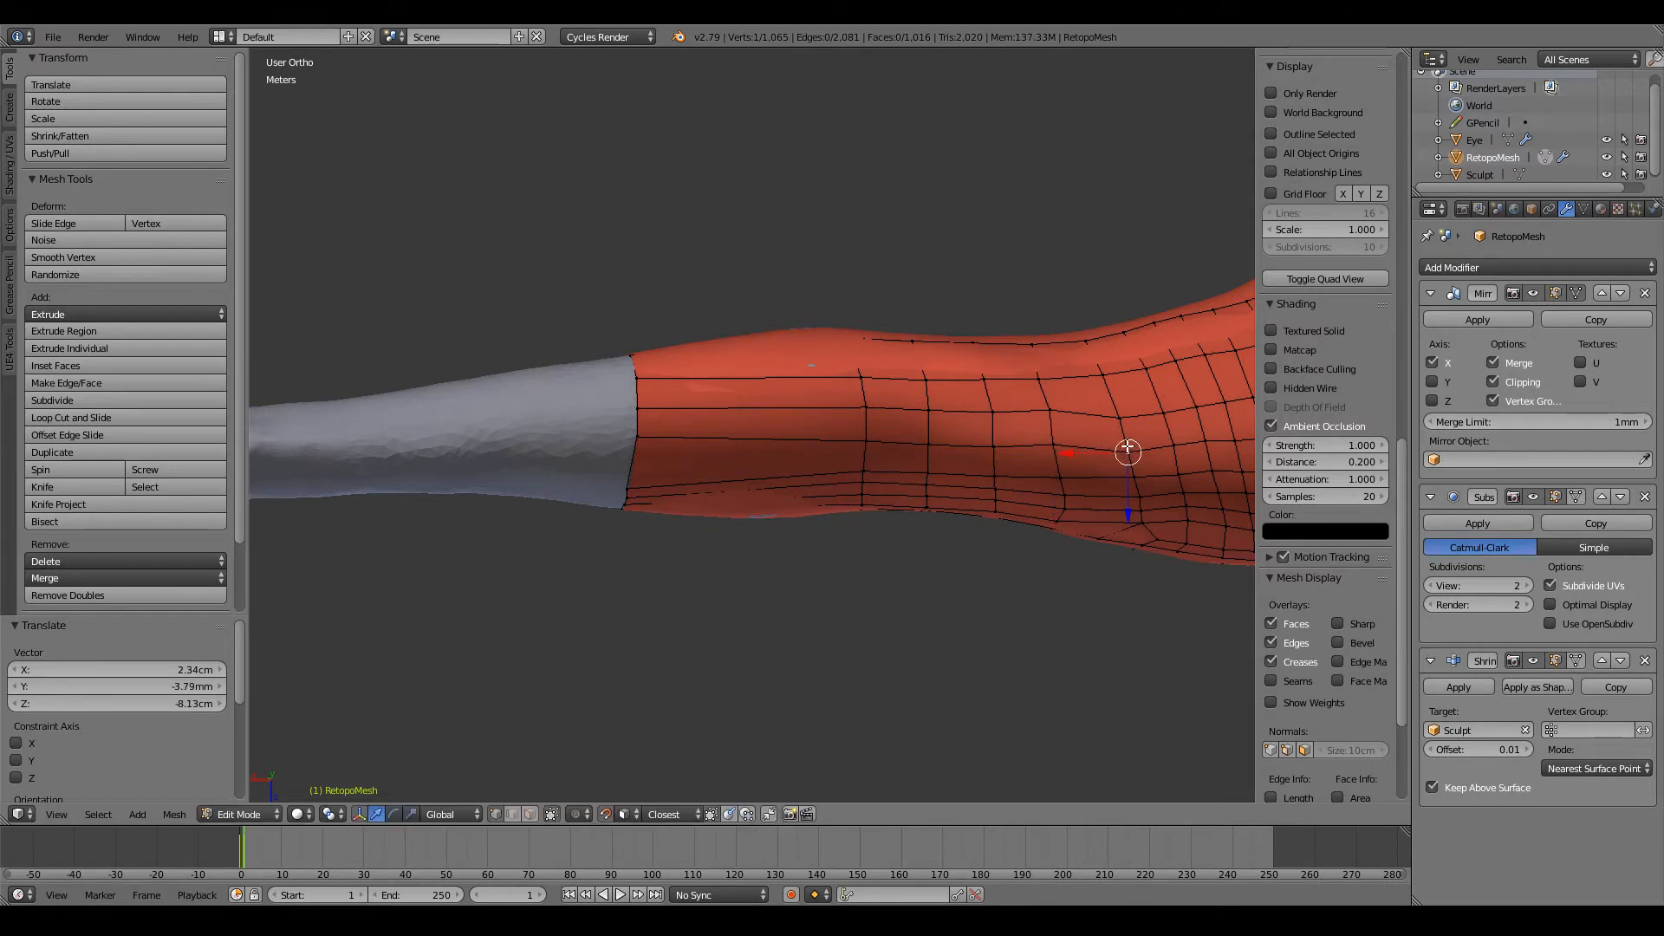
{"action": "key", "text": "g"}
{"action": "left_click", "coordinate": [1125, 442]}
{"action": "right_click", "coordinate": [1120, 417]}
{"action": "key", "text": "g"}
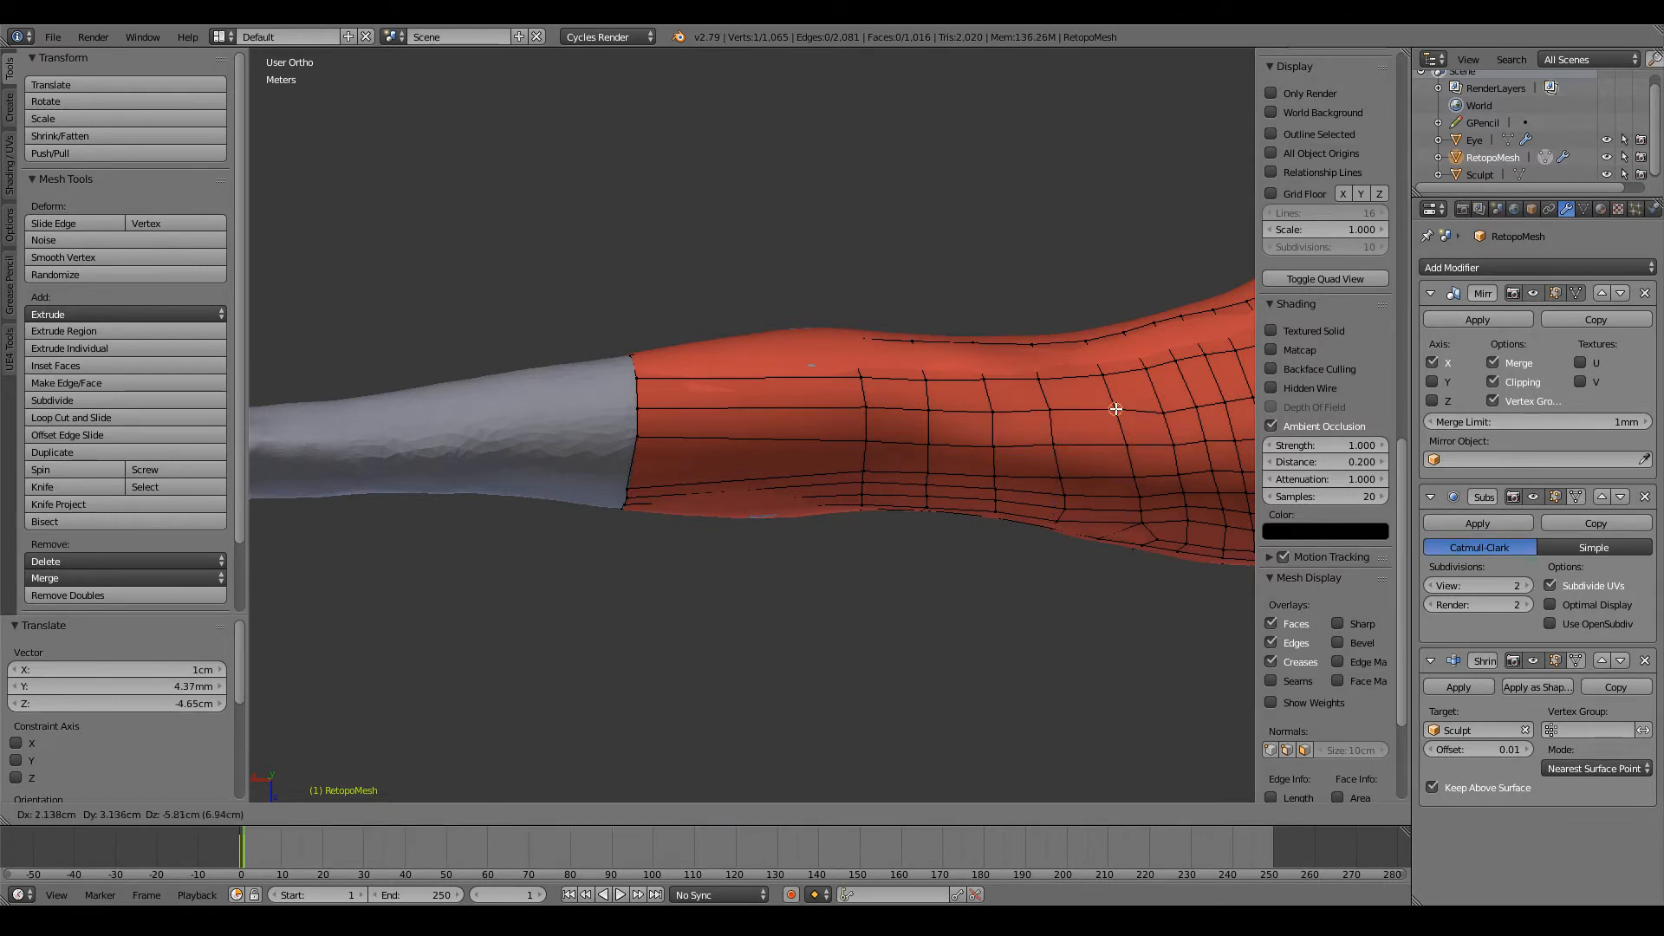
{"action": "left_click", "coordinate": [1116, 408]}
Step: Lower one row's vertices on the open loop and the next loop, about 15.6 cm and 6.1 cm along Z
{"action": "middle_click_drag", "start_coordinate": [676, 463], "coordinate": [676, 362]}
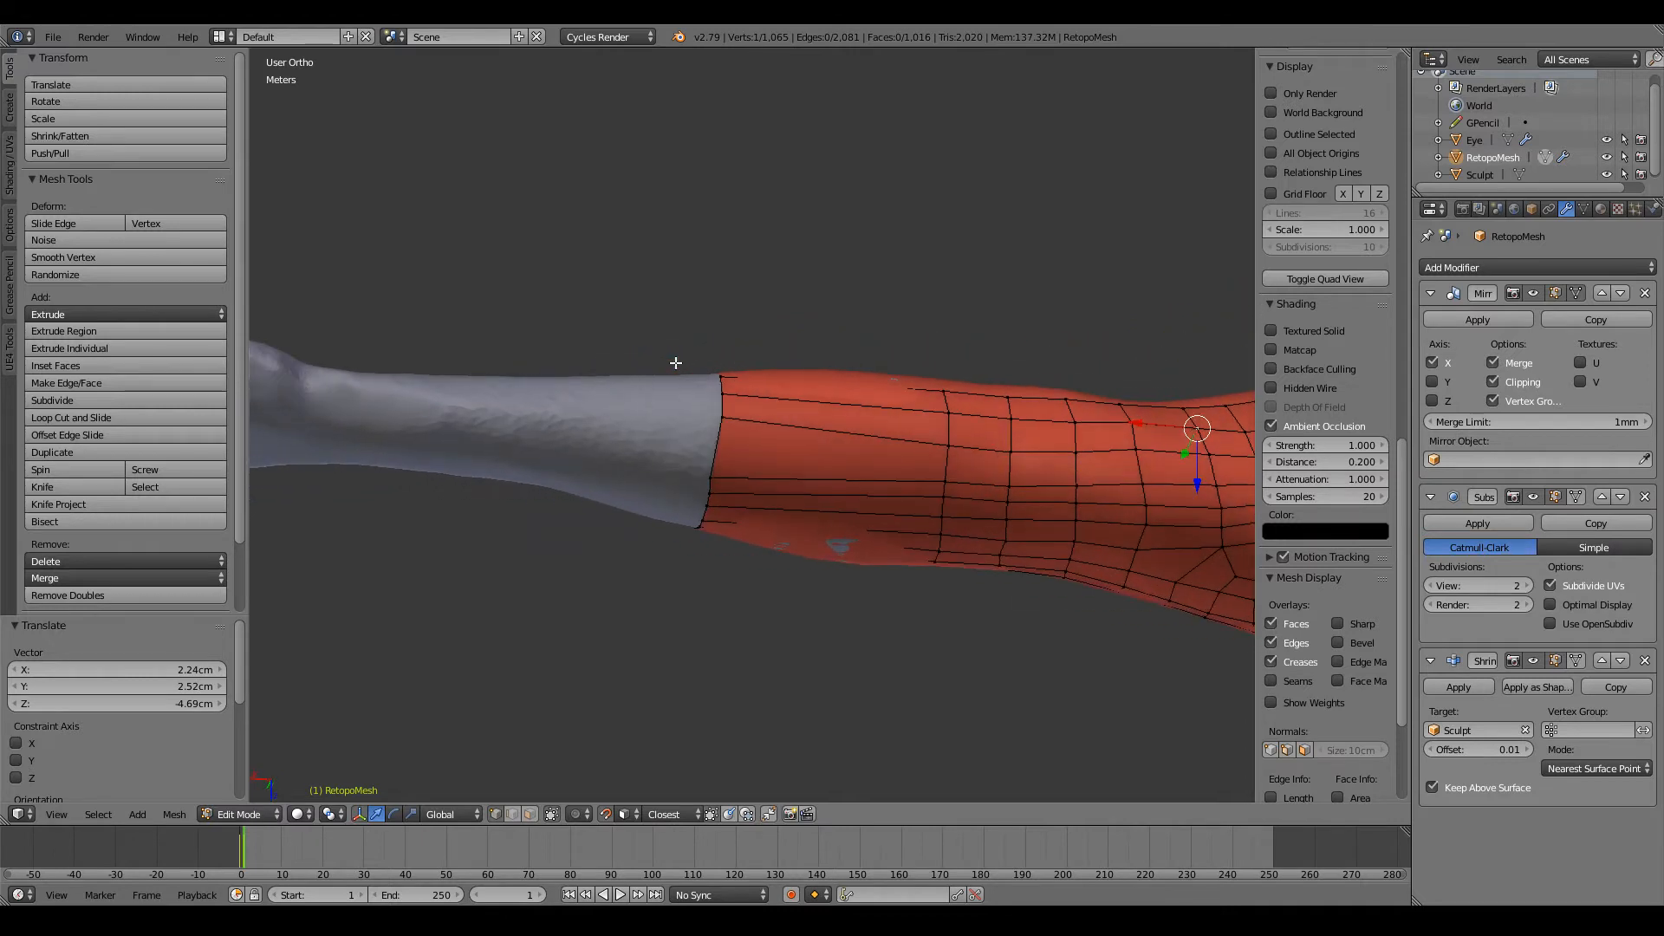
{"action": "scroll", "coordinate": [714, 440], "scroll_direction": "up", "scroll_amount": 2}
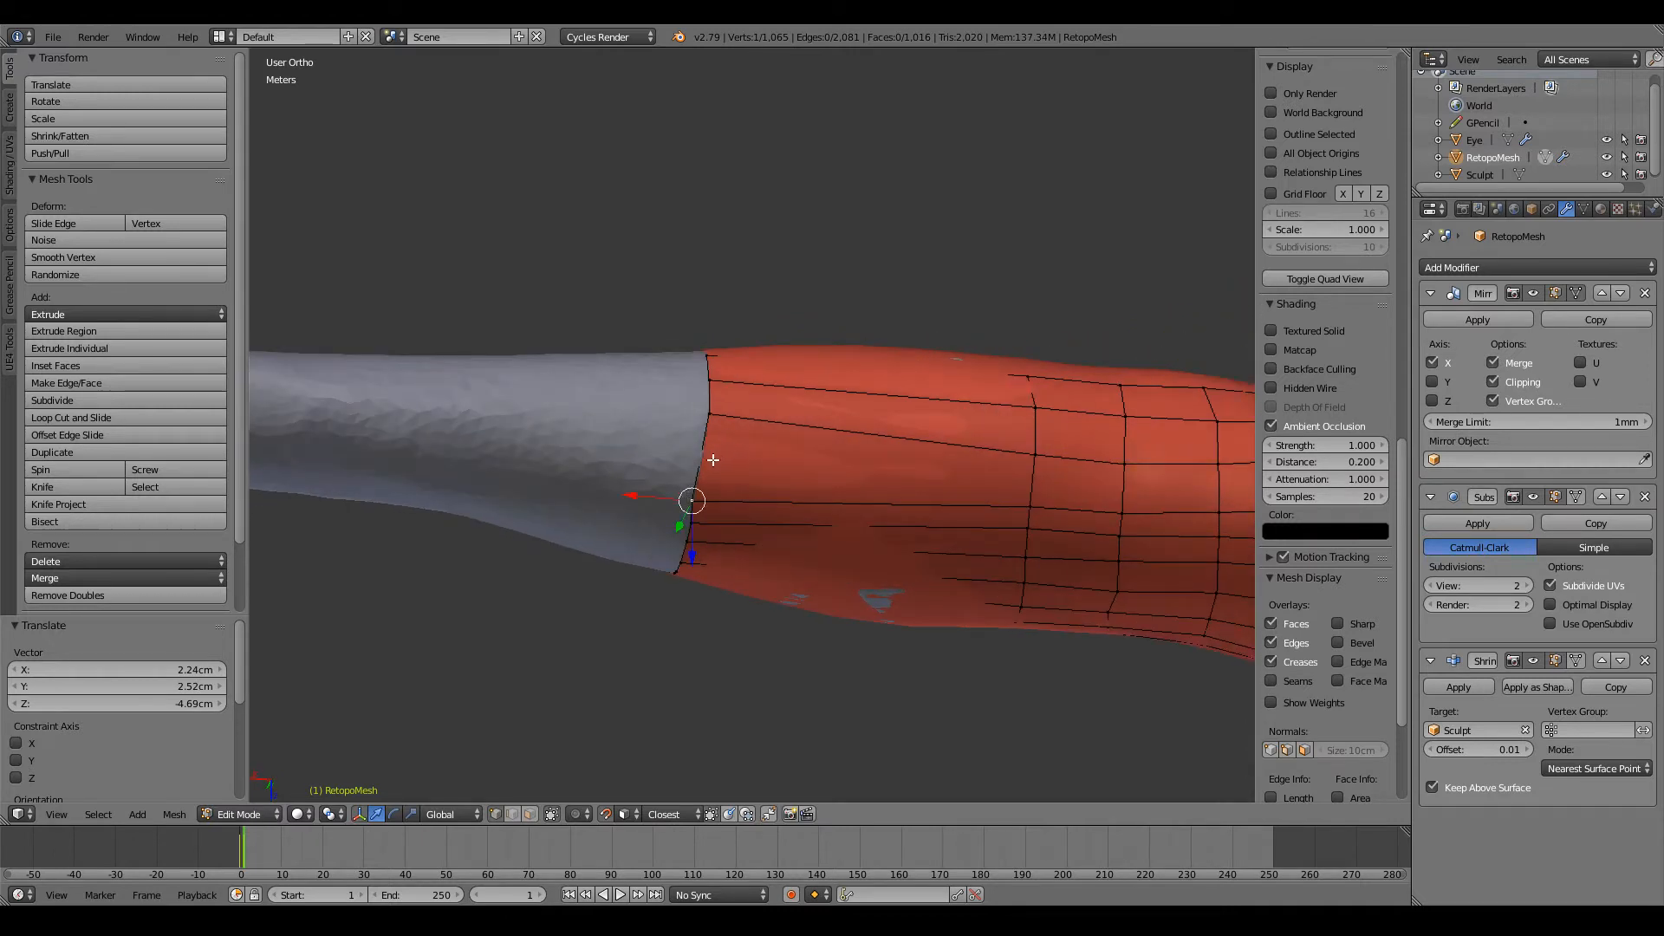
{"action": "key", "text": "g"}
{"action": "left_click", "coordinate": [707, 460]}
{"action": "key", "text": "g"}
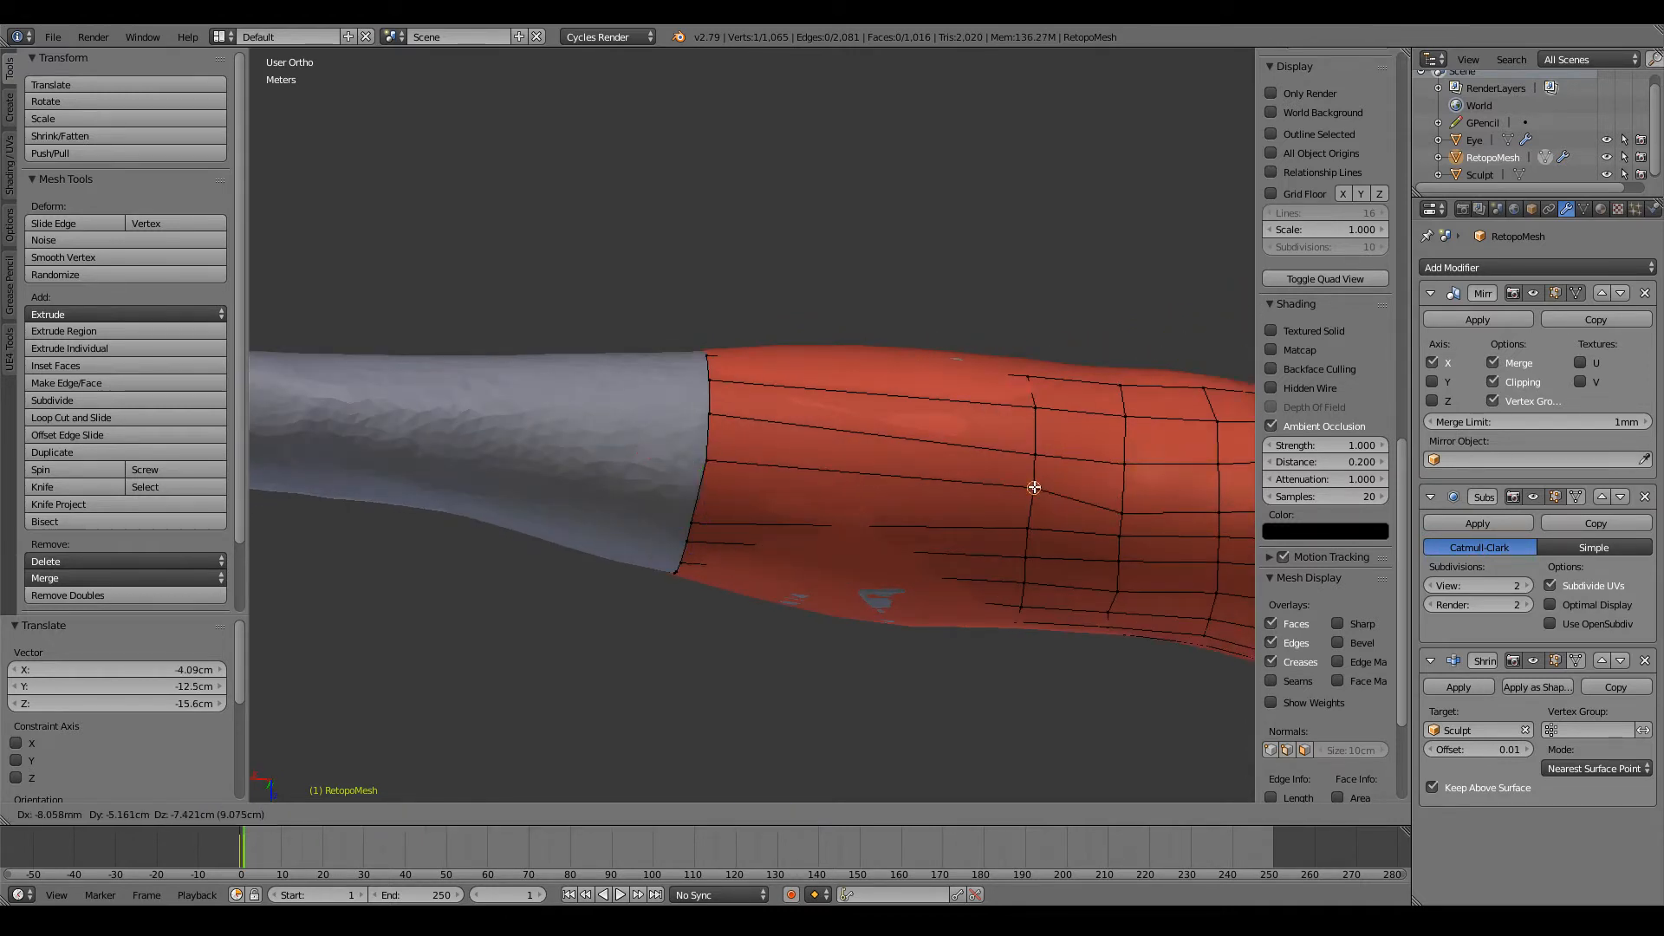
{"action": "left_click", "coordinate": [1034, 489]}
Step: Lower the adjacent row's vertices slightly on the second and third loops from the open end
{"action": "key", "text": "g"}
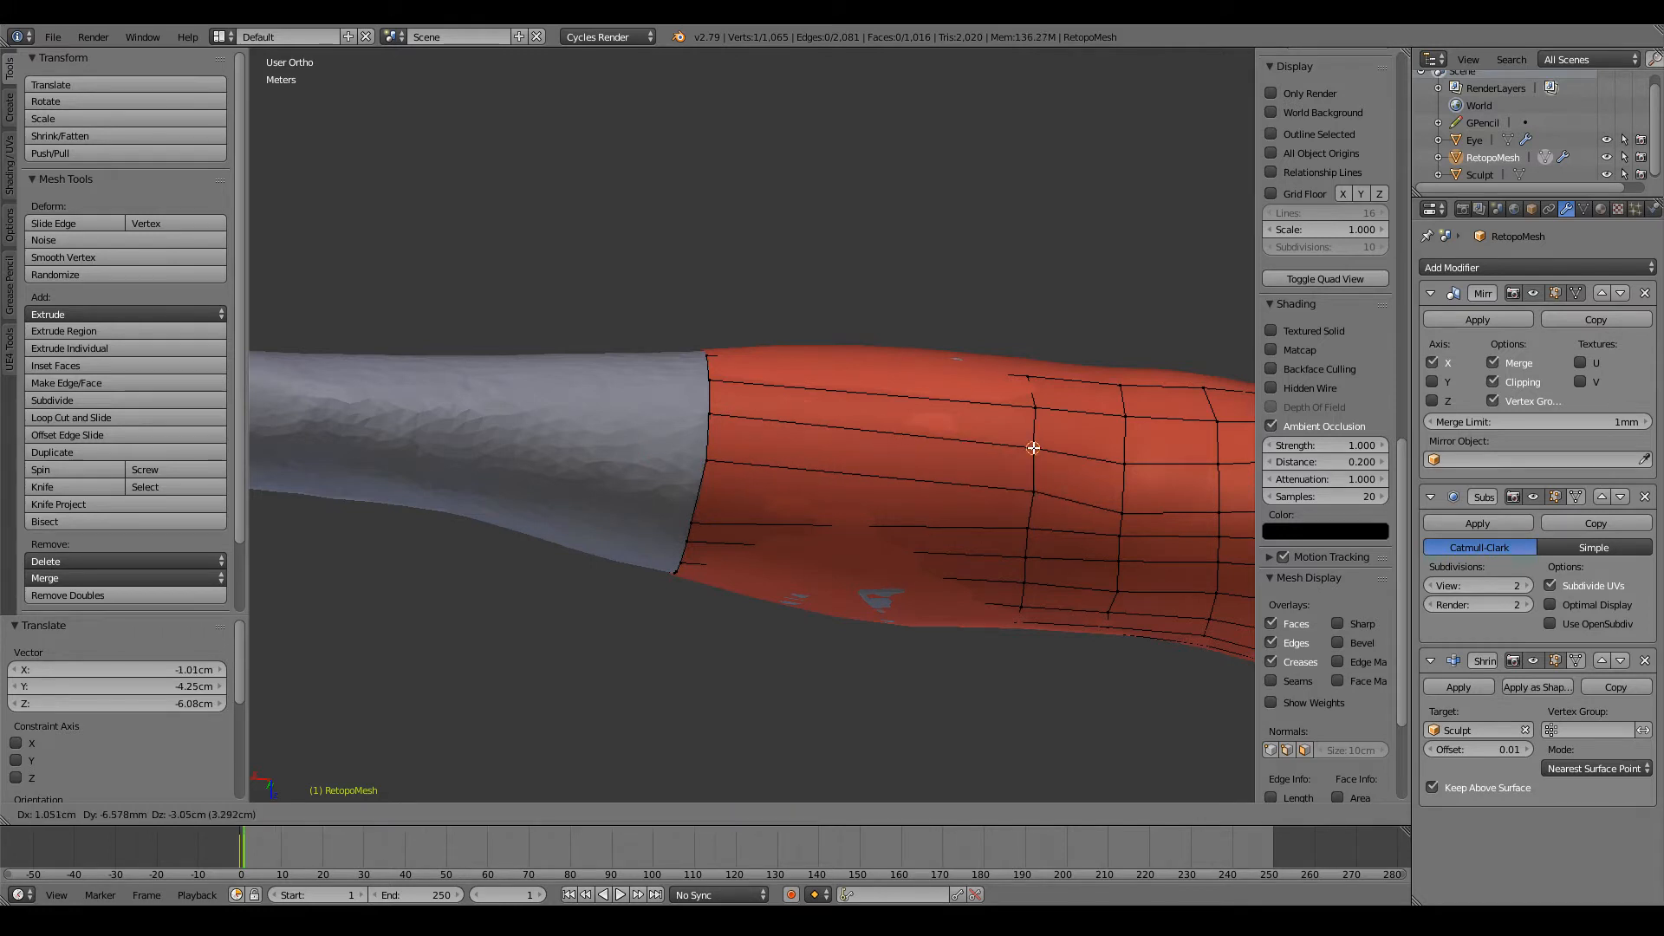
{"action": "left_click", "coordinate": [1032, 448]}
{"action": "key", "text": "g"}
{"action": "left_click", "coordinate": [1124, 459]}
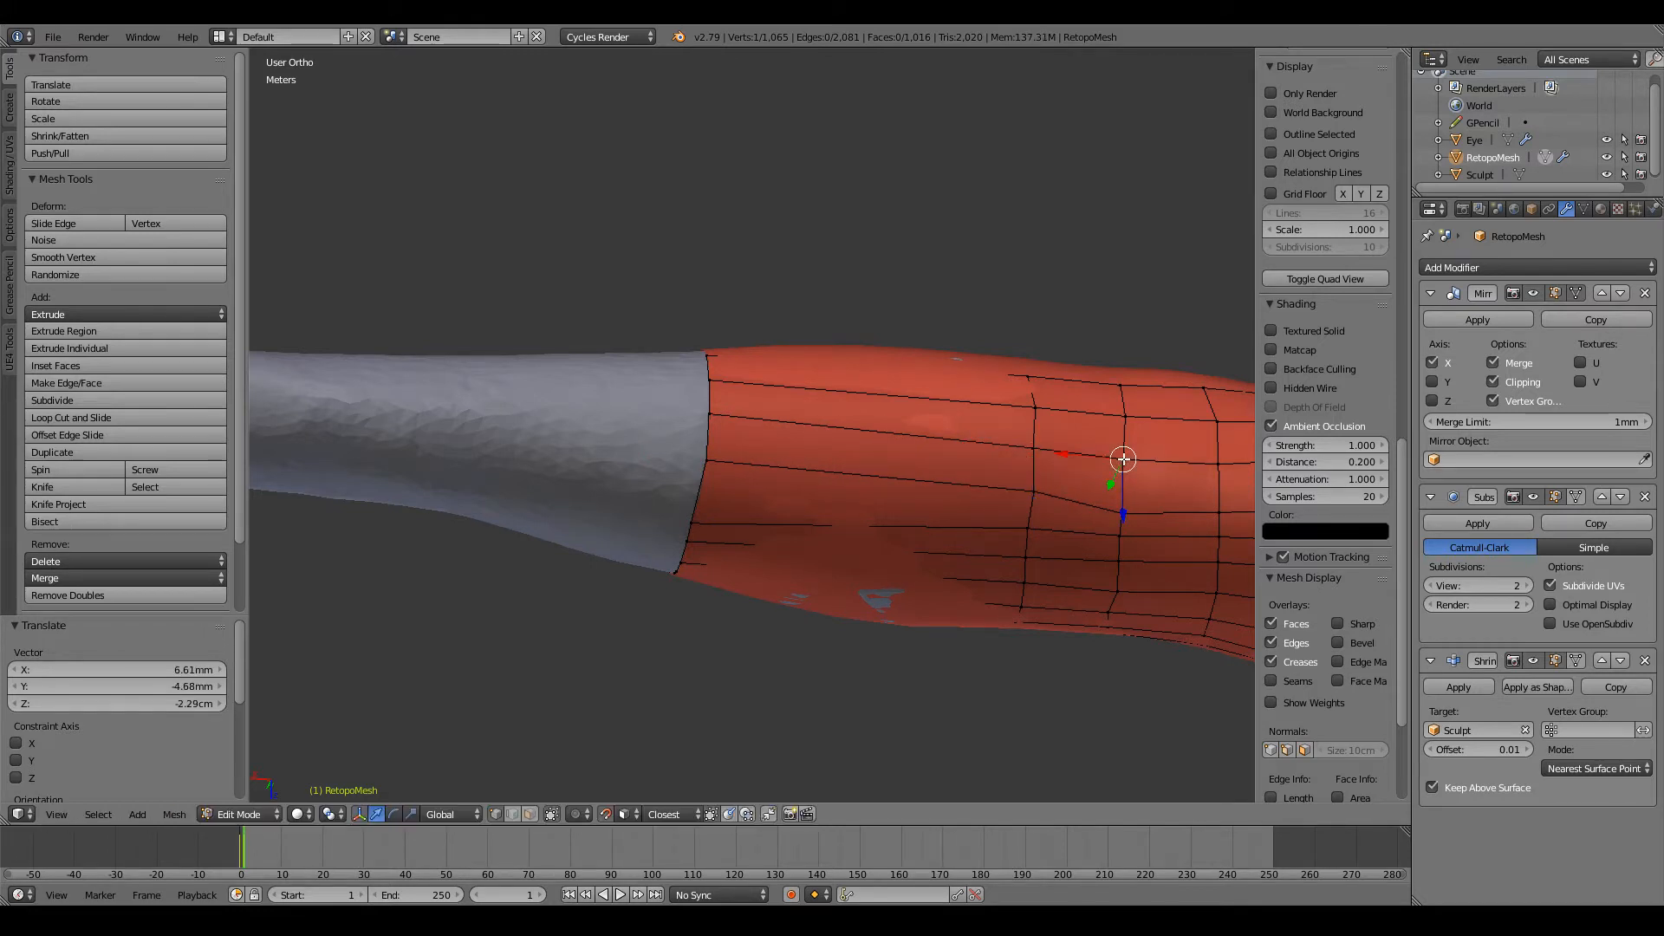
Step: Examine the arm retopology from the front against the character reference drawing
{"action": "scroll", "coordinate": [1125, 459], "scroll_direction": "down", "scroll_amount": 12}
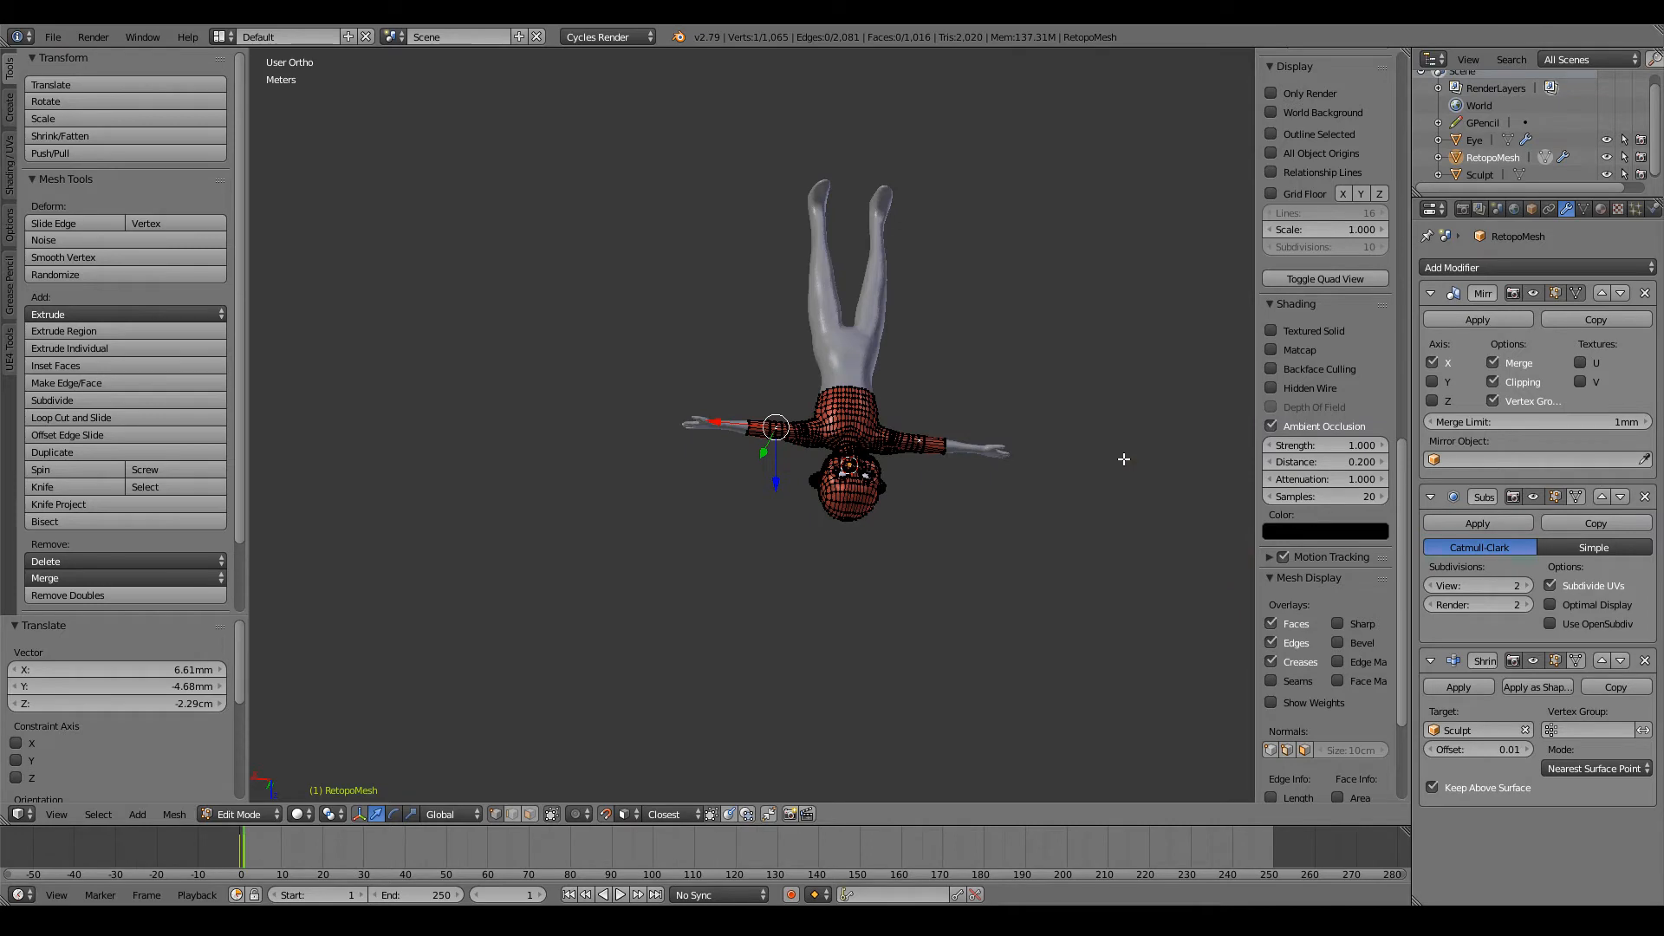
{"action": "key", "text": "KP_1"}
{"action": "scroll", "coordinate": [876, 404], "scroll_direction": "up", "scroll_amount": 6}
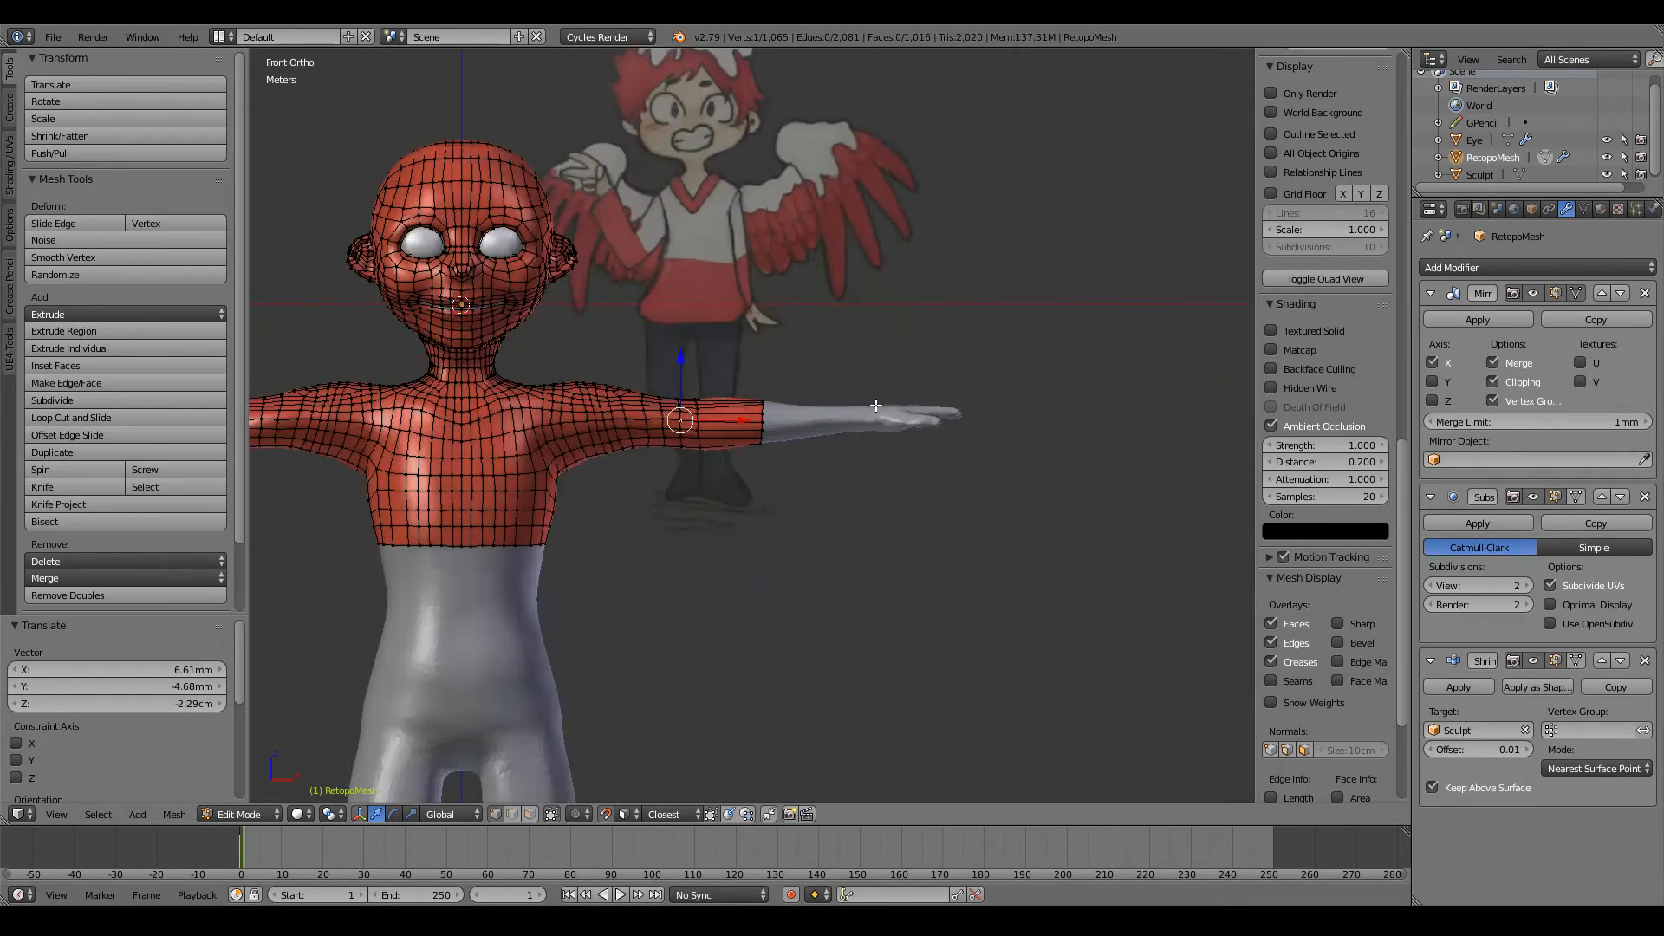
{"action": "scroll", "coordinate": [865, 399], "scroll_direction": "down", "scroll_amount": 2}
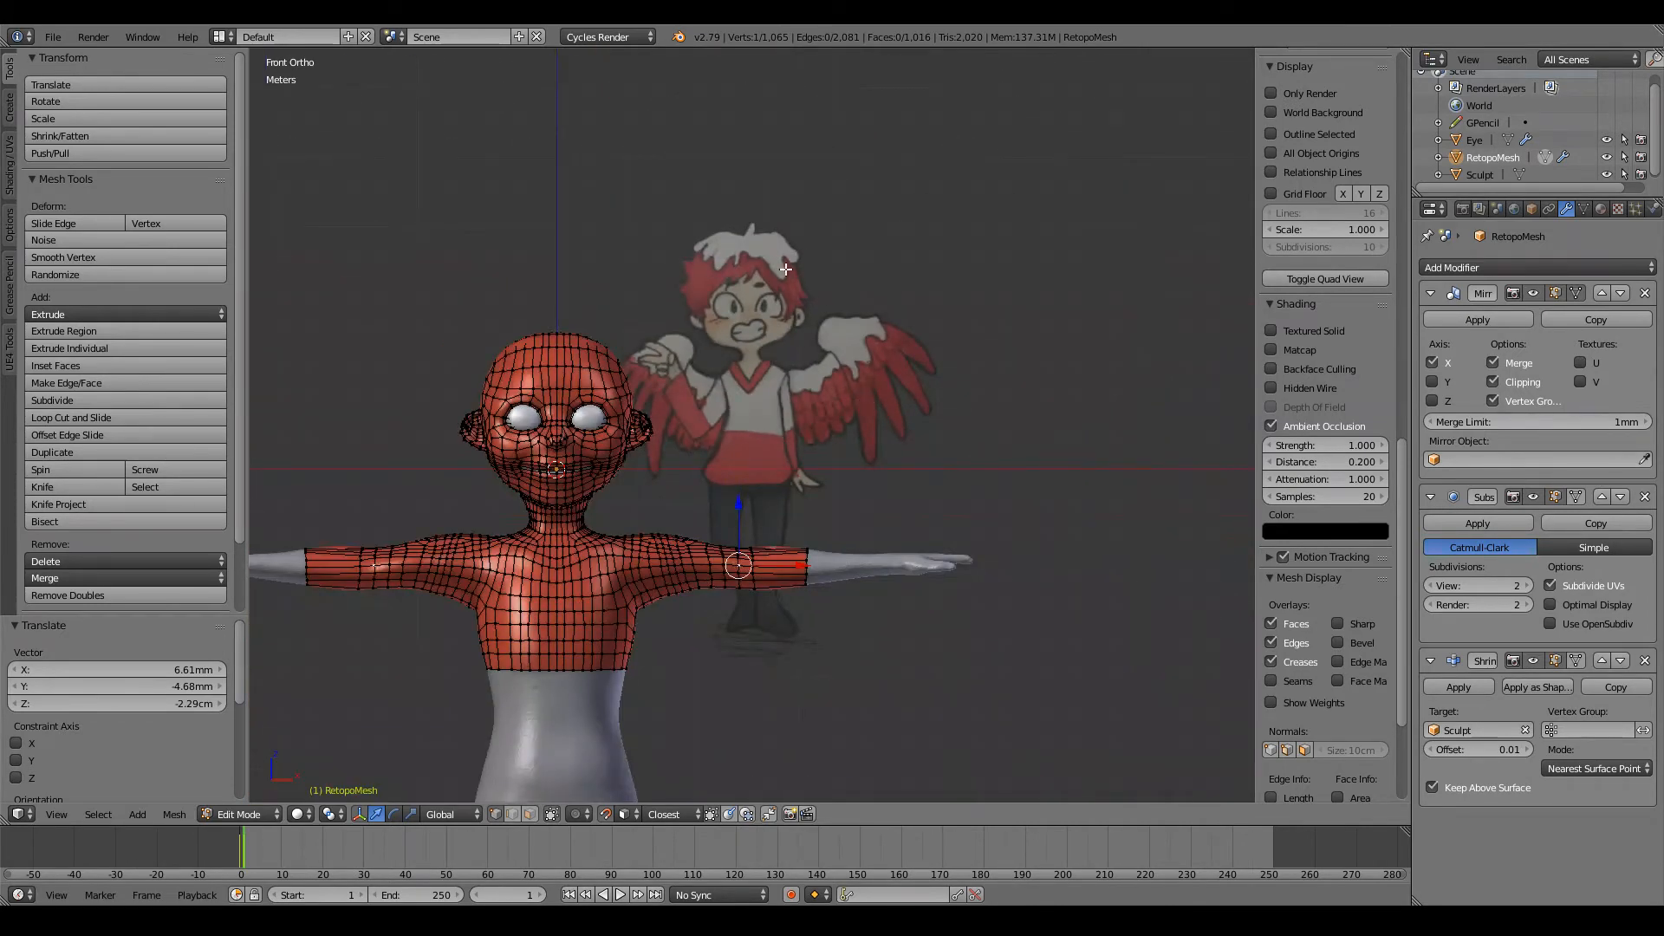
{"action": "scroll", "coordinate": [786, 269], "scroll_direction": "down", "scroll_amount": 8, "text": "ctrl"}
{"action": "scroll", "coordinate": [786, 270], "scroll_direction": "down", "scroll_amount": 5, "text": "shift"}
{"action": "scroll", "coordinate": [785, 270], "scroll_direction": "up", "scroll_amount": 7, "text": "ctrl"}
{"action": "scroll", "coordinate": [879, 411], "scroll_direction": "up", "scroll_amount": 6}
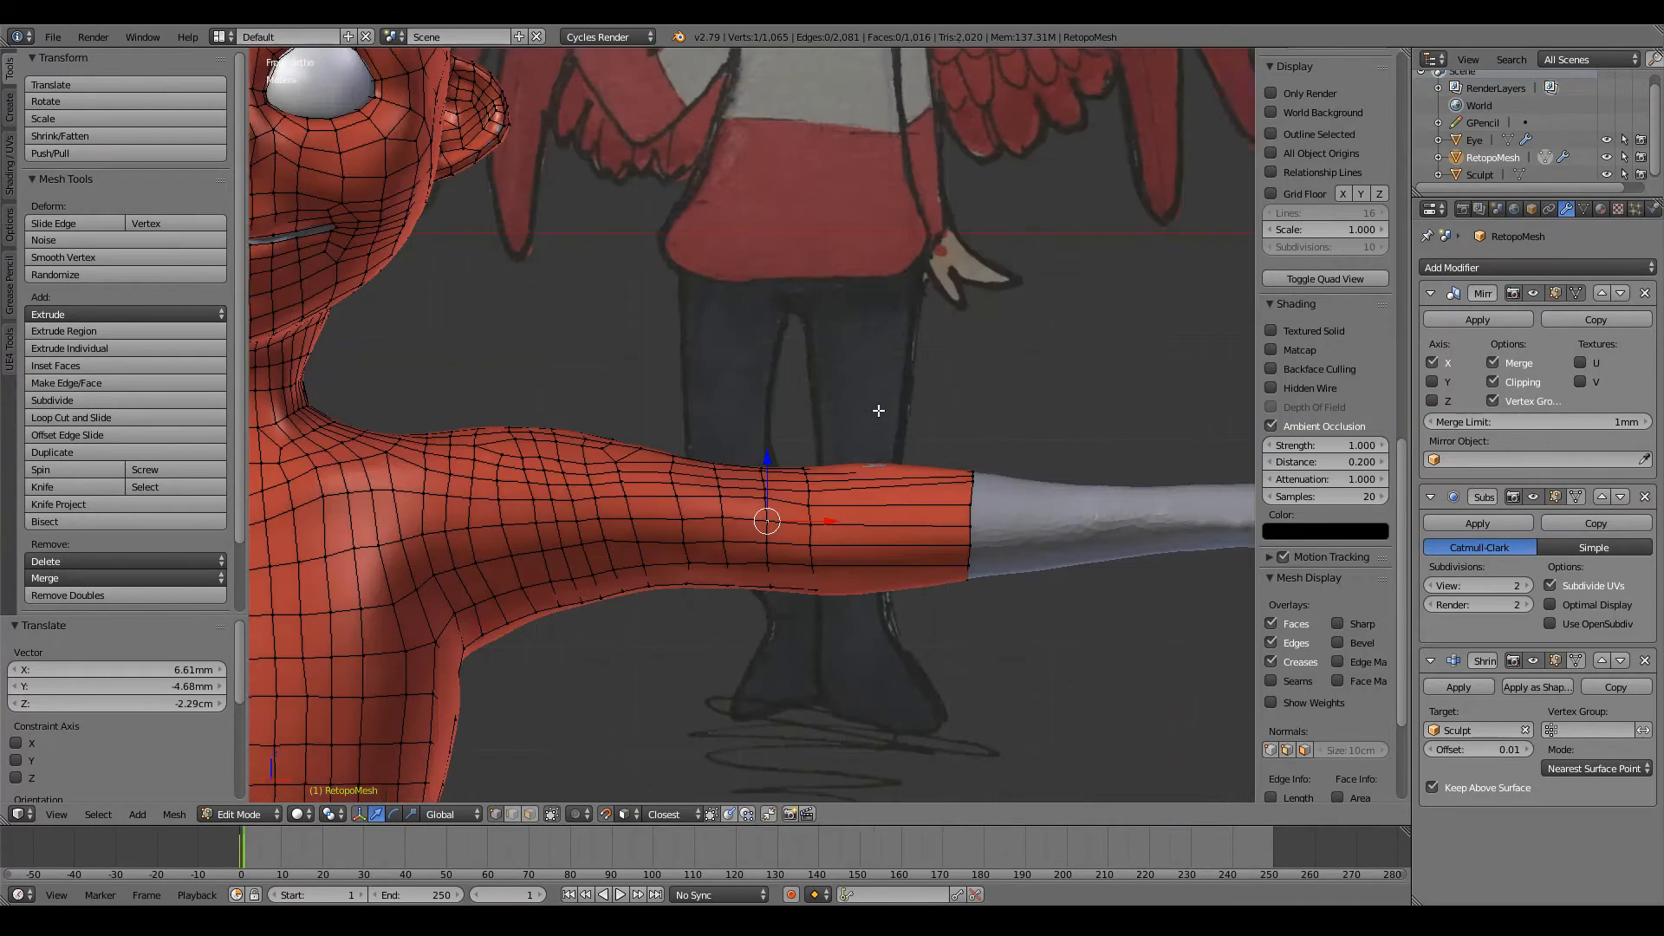
{"action": "scroll", "coordinate": [879, 411], "scroll_direction": "down", "scroll_amount": 4, "text": "shift"}
{"action": "scroll", "coordinate": [877, 409], "scroll_direction": "up", "scroll_amount": 6, "text": "ctrl"}
{"action": "scroll", "coordinate": [876, 409], "scroll_direction": "down", "scroll_amount": 2, "text": "ctrl"}
{"action": "scroll", "coordinate": [876, 410], "scroll_direction": "up", "scroll_amount": 4}
Step: Raise the open loop's uneven vertex about 6.9 cm along Z to even the spacing with its neighbours
{"action": "middle_click_drag", "start_coordinate": [847, 488], "coordinate": [565, 262]}
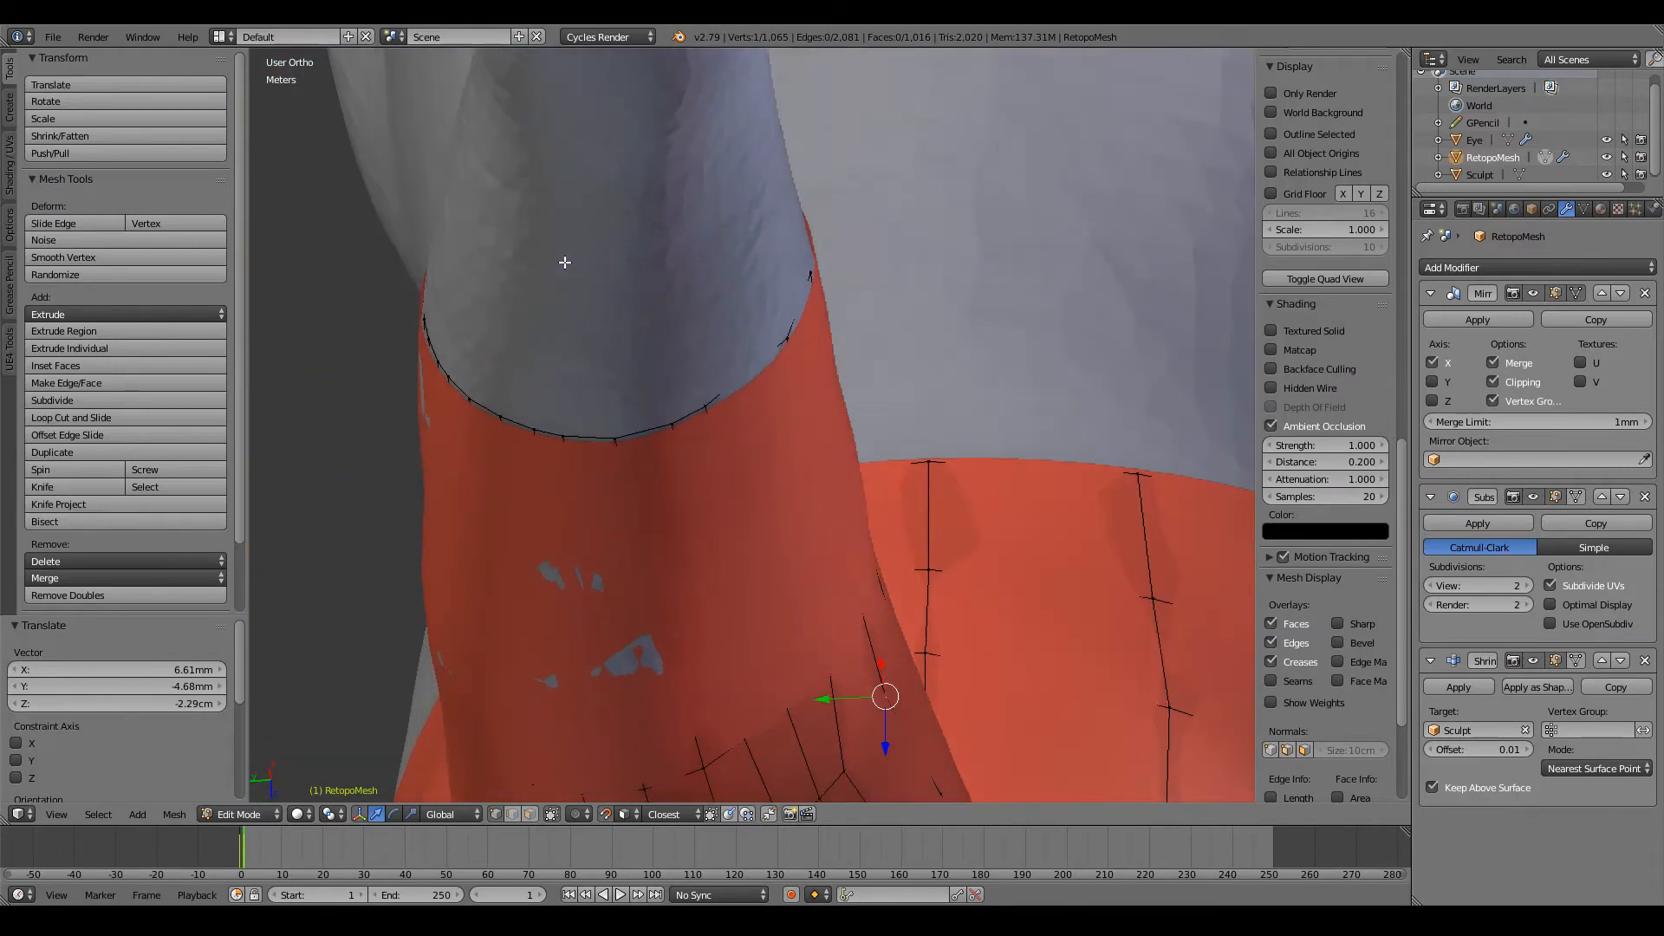
{"action": "middle_click_drag", "start_coordinate": [761, 342], "coordinate": [568, 391]}
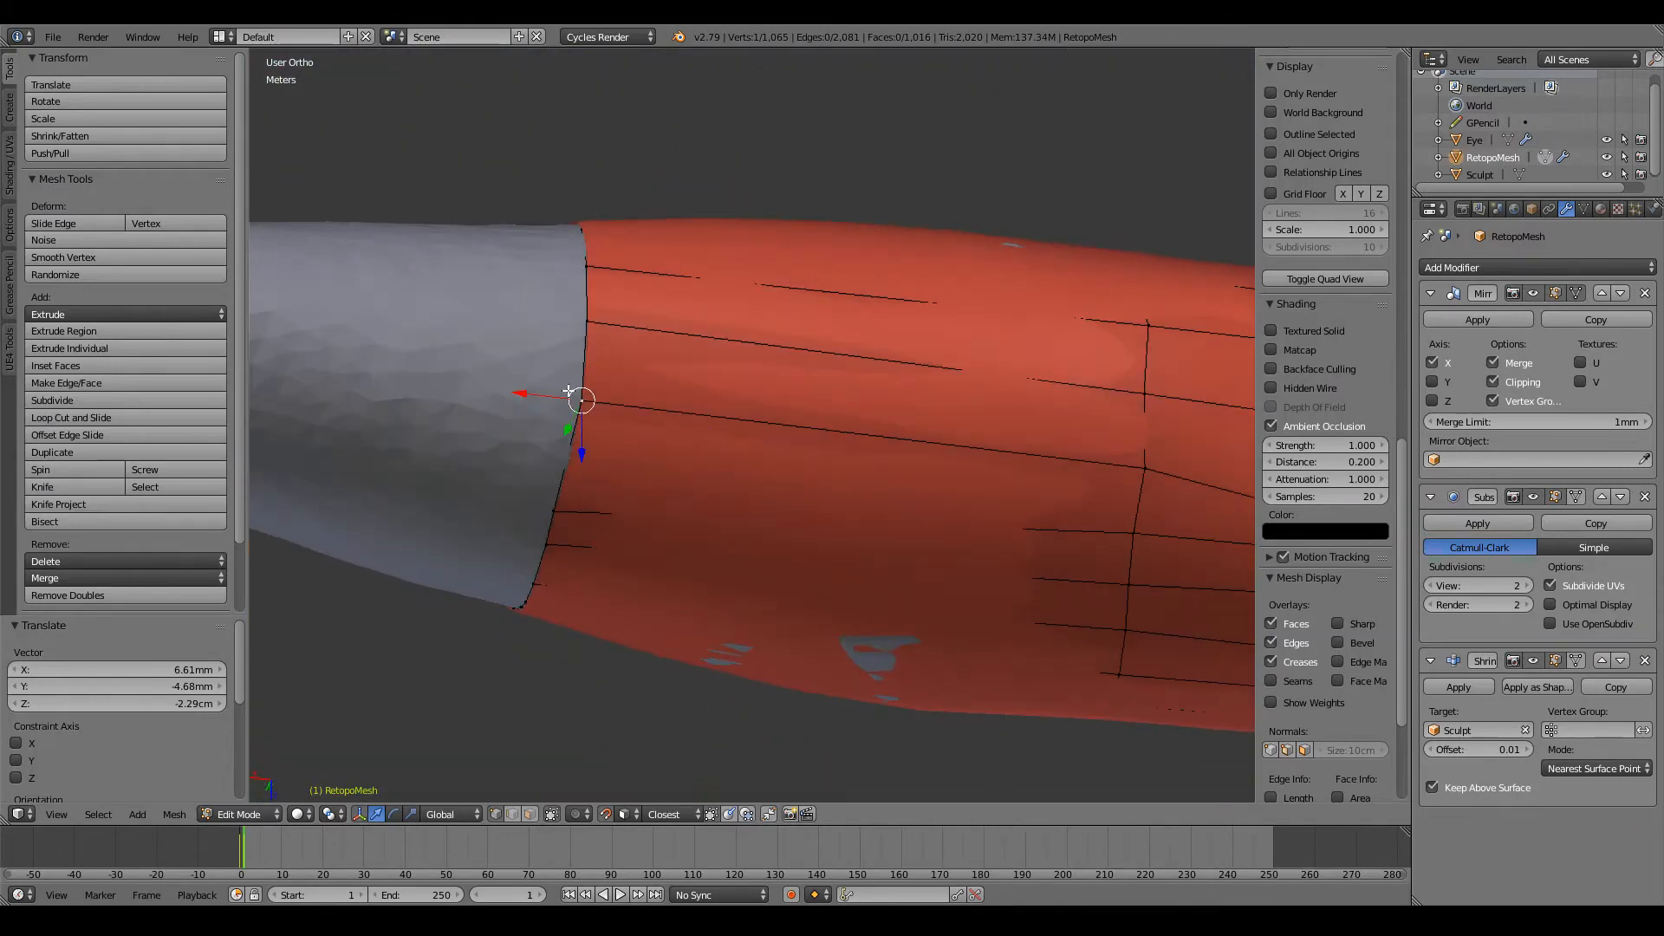
{"action": "key", "text": "g"}
{"action": "left_click", "coordinate": [575, 401]}
Step: Select the ten long faces on the back side of the last arm section, viewed from behind in face mode
{"action": "middle_click_drag", "start_coordinate": [606, 320], "coordinate": [423, 426]}
{"action": "key", "text": "ctrl+KP_1"}
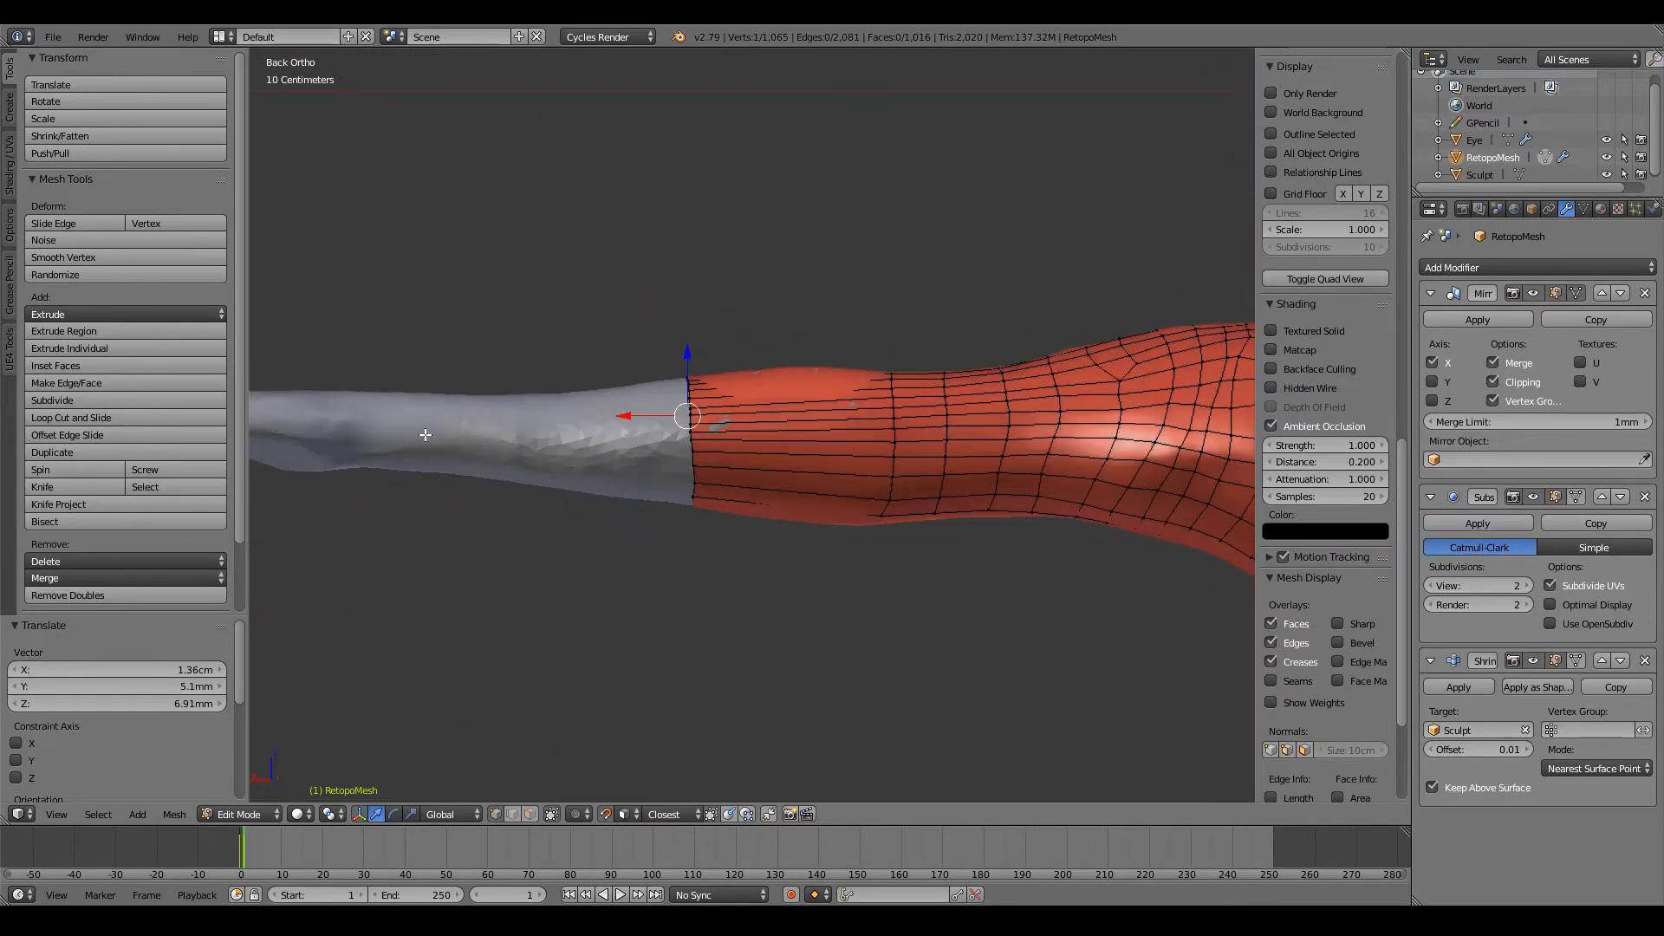
{"action": "scroll", "coordinate": [425, 434], "scroll_direction": "up", "scroll_amount": 2}
{"action": "left_click", "coordinate": [530, 813]}
{"action": "key", "text": "z"}
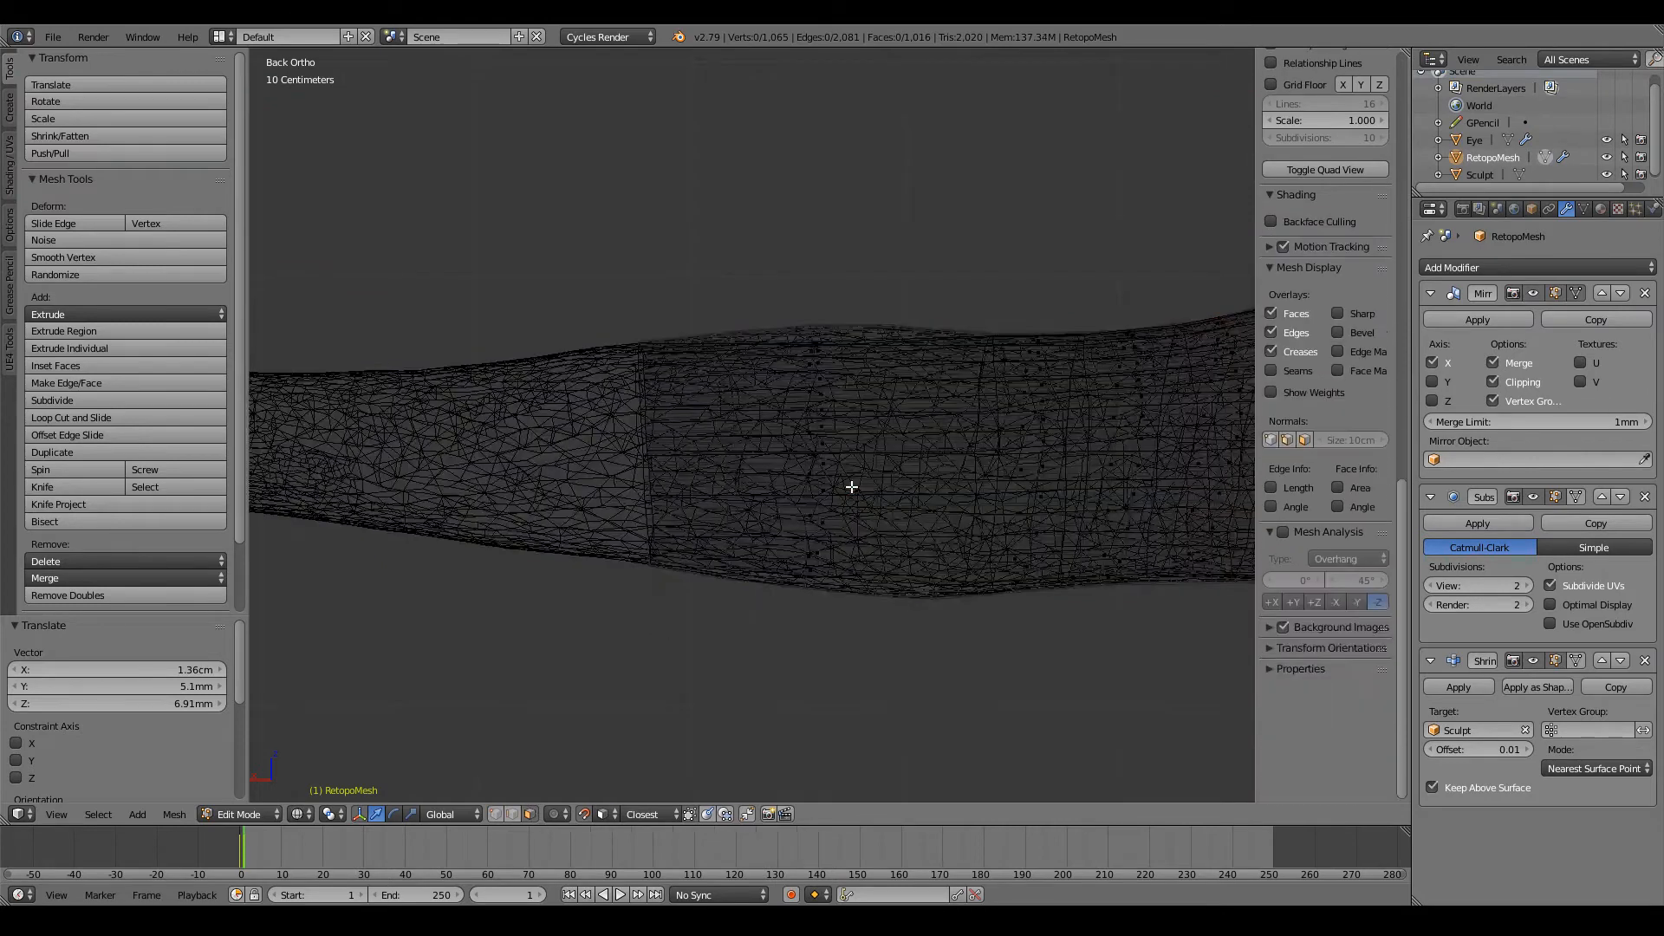
{"action": "key", "text": "z"}
{"action": "key", "text": "c"}
{"action": "scroll", "coordinate": [835, 498], "scroll_direction": "up", "scroll_amount": 8}
{"action": "scroll", "coordinate": [837, 498], "scroll_direction": "up", "scroll_amount": 6}
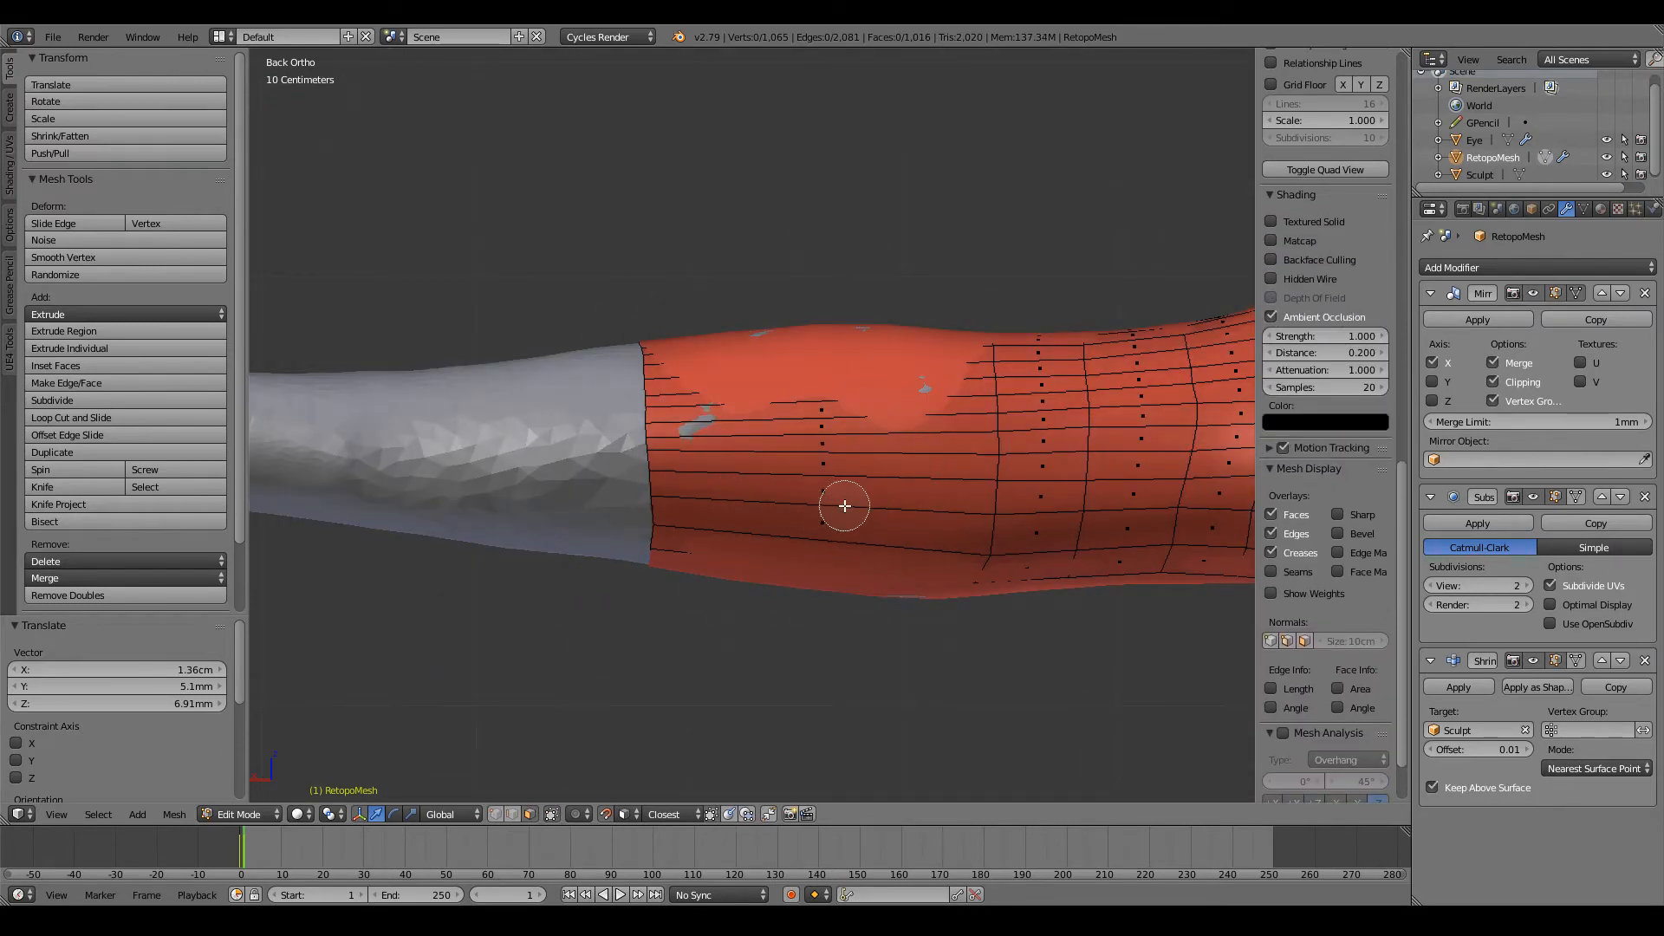
{"action": "mouse_move", "coordinate": [837, 506]}
{"action": "left_mouse_down"}
{"action": "mouse_move", "coordinate": [815, 517]}
{"action": "mouse_move", "coordinate": [825, 405]}
{"action": "left_mouse_up"}
{"action": "right_click", "coordinate": [922, 676]}
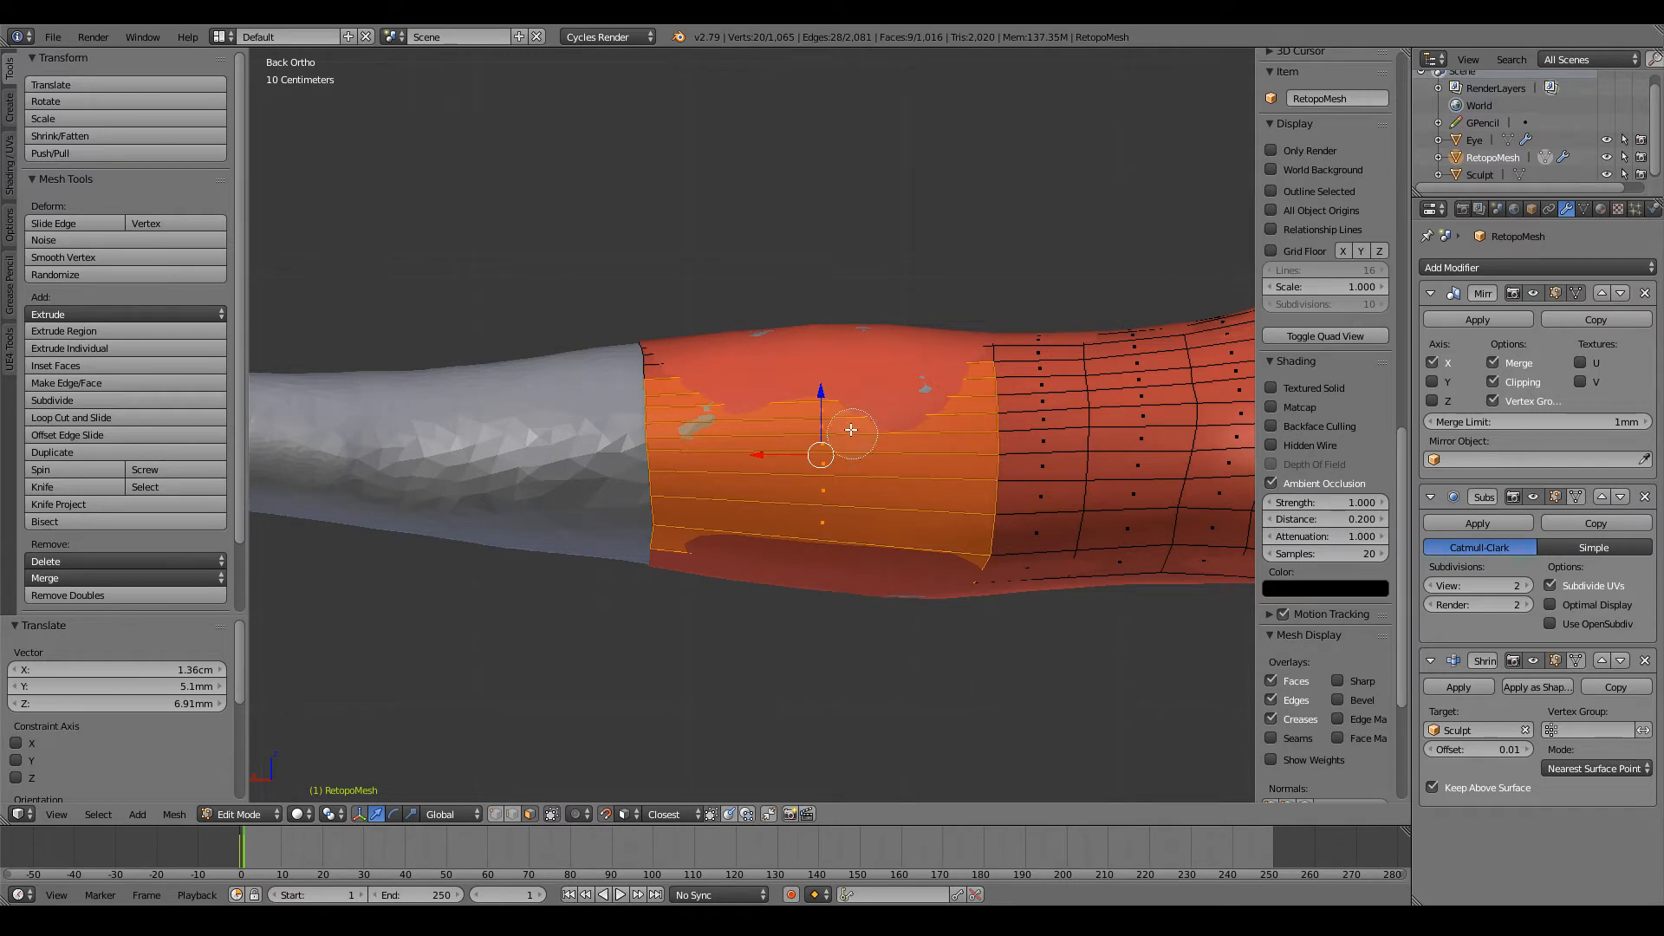
{"action": "left_click_drag", "start_coordinate": [851, 430], "coordinate": [825, 387]}
Step: Try insetting the selected back faces by about 30.65 cm and check the inset in wireframe
{"action": "key", "text": "i"}
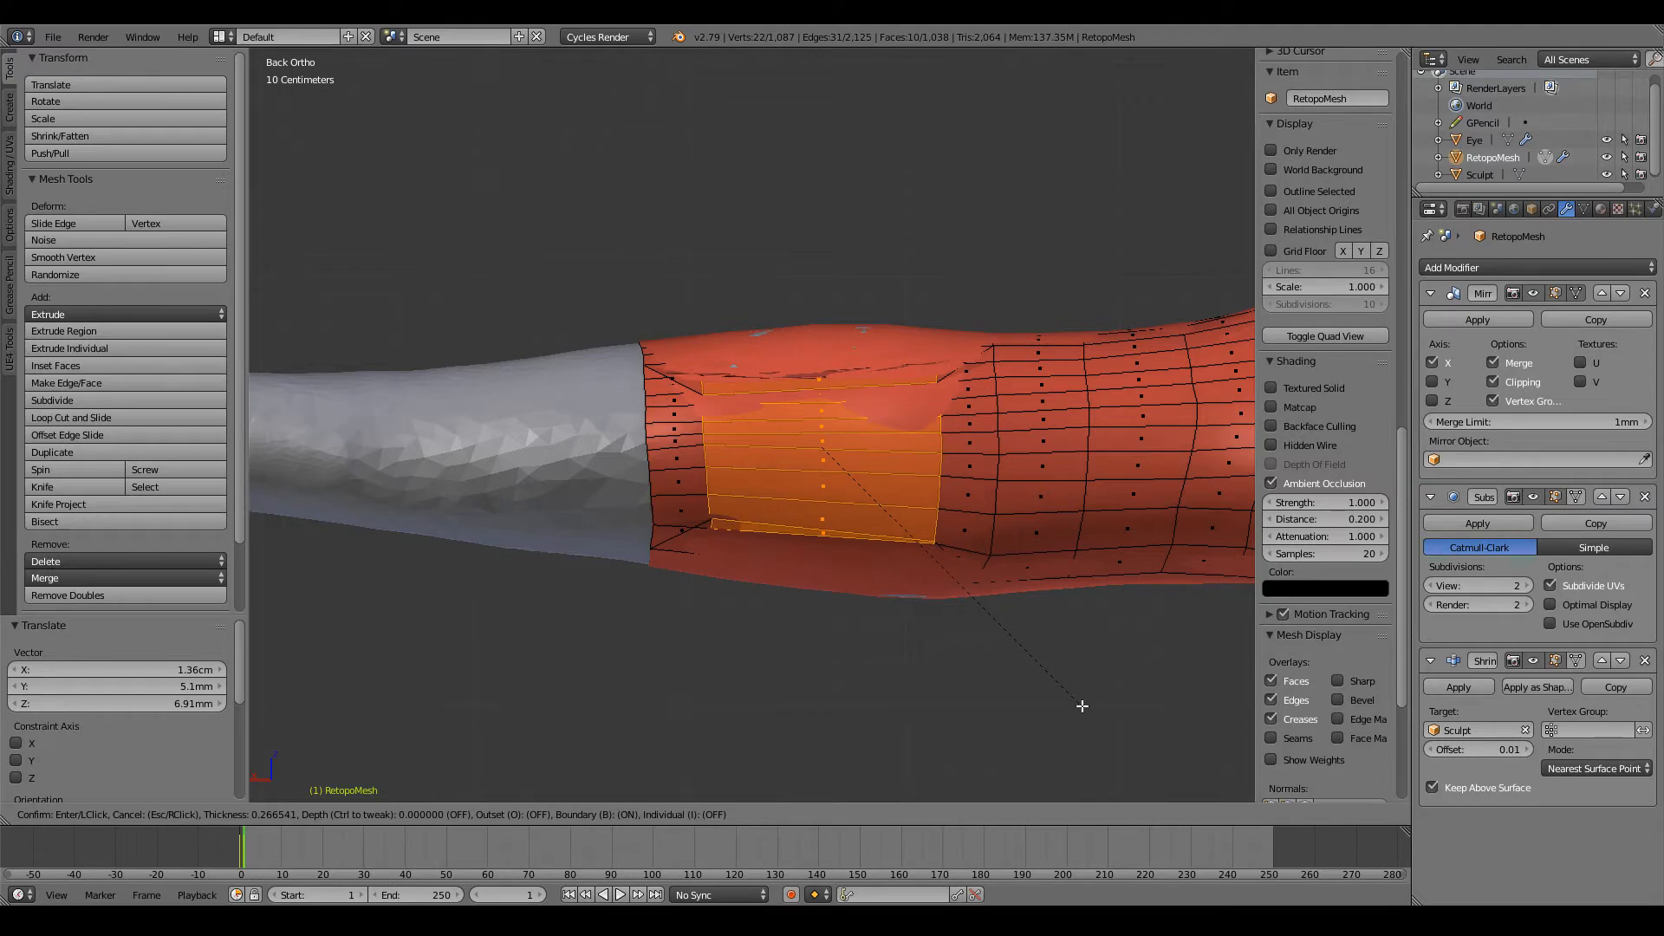
{"action": "left_click", "coordinate": [1075, 704]}
{"action": "key", "text": "z"}
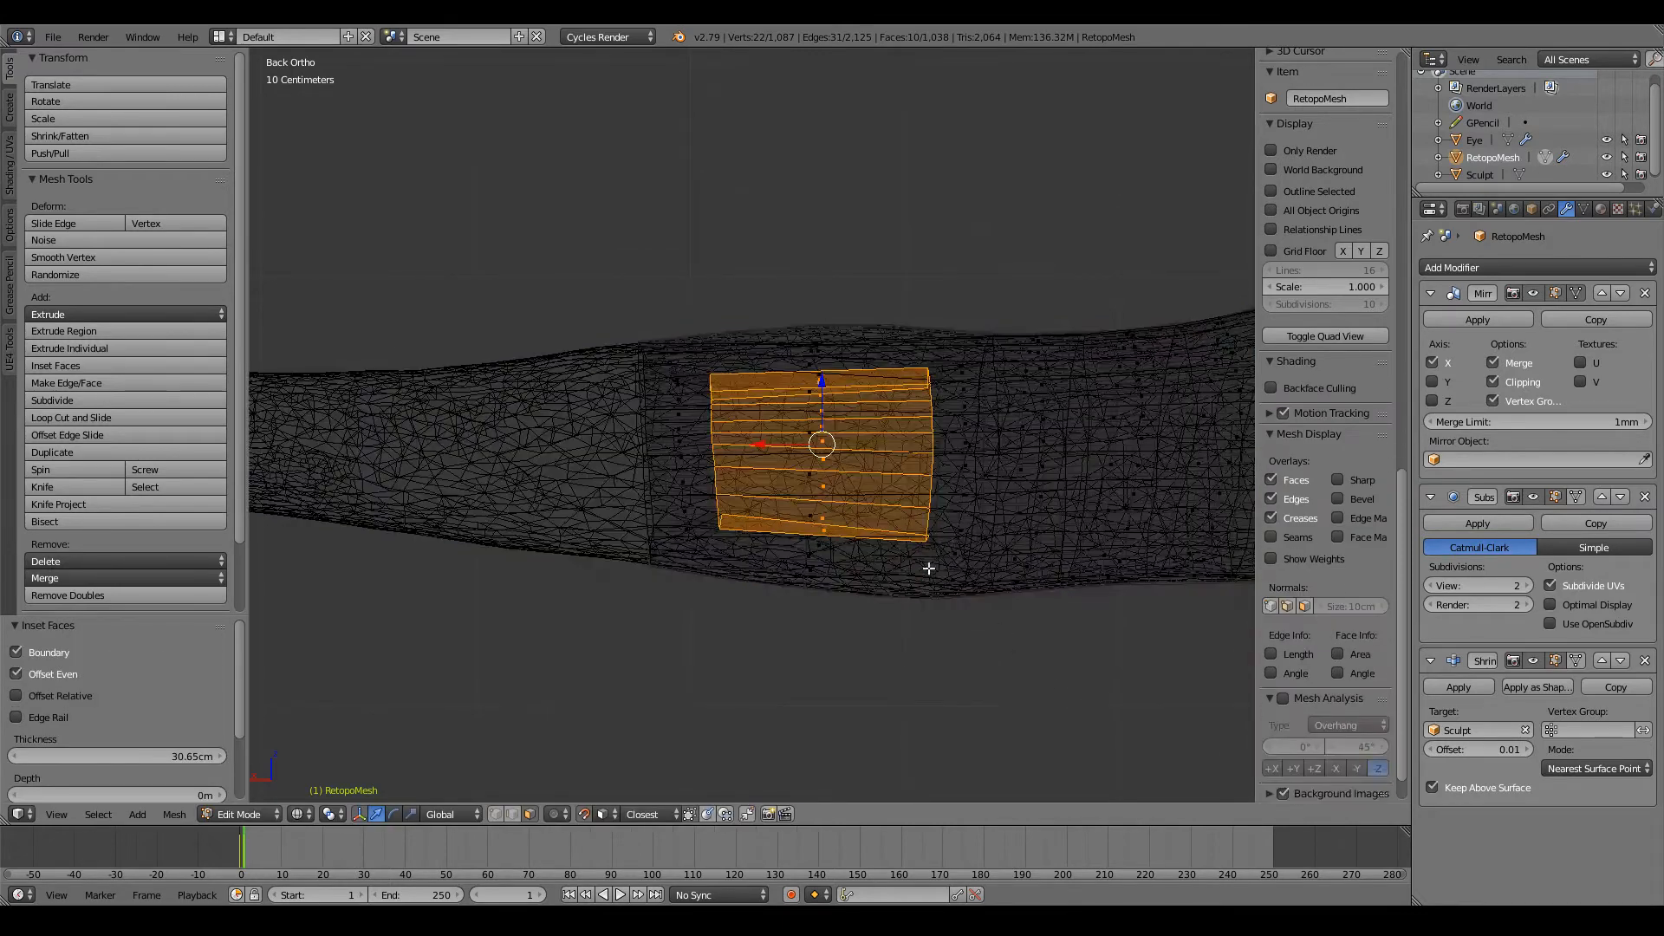
{"action": "middle_click_drag", "start_coordinate": [933, 490], "coordinate": [914, 597]}
{"action": "key", "text": "z"}
Step: Try cutting six evenly spaced edge loops around the last arm section and clear the selection
{"action": "key", "text": "ctrl+r"}
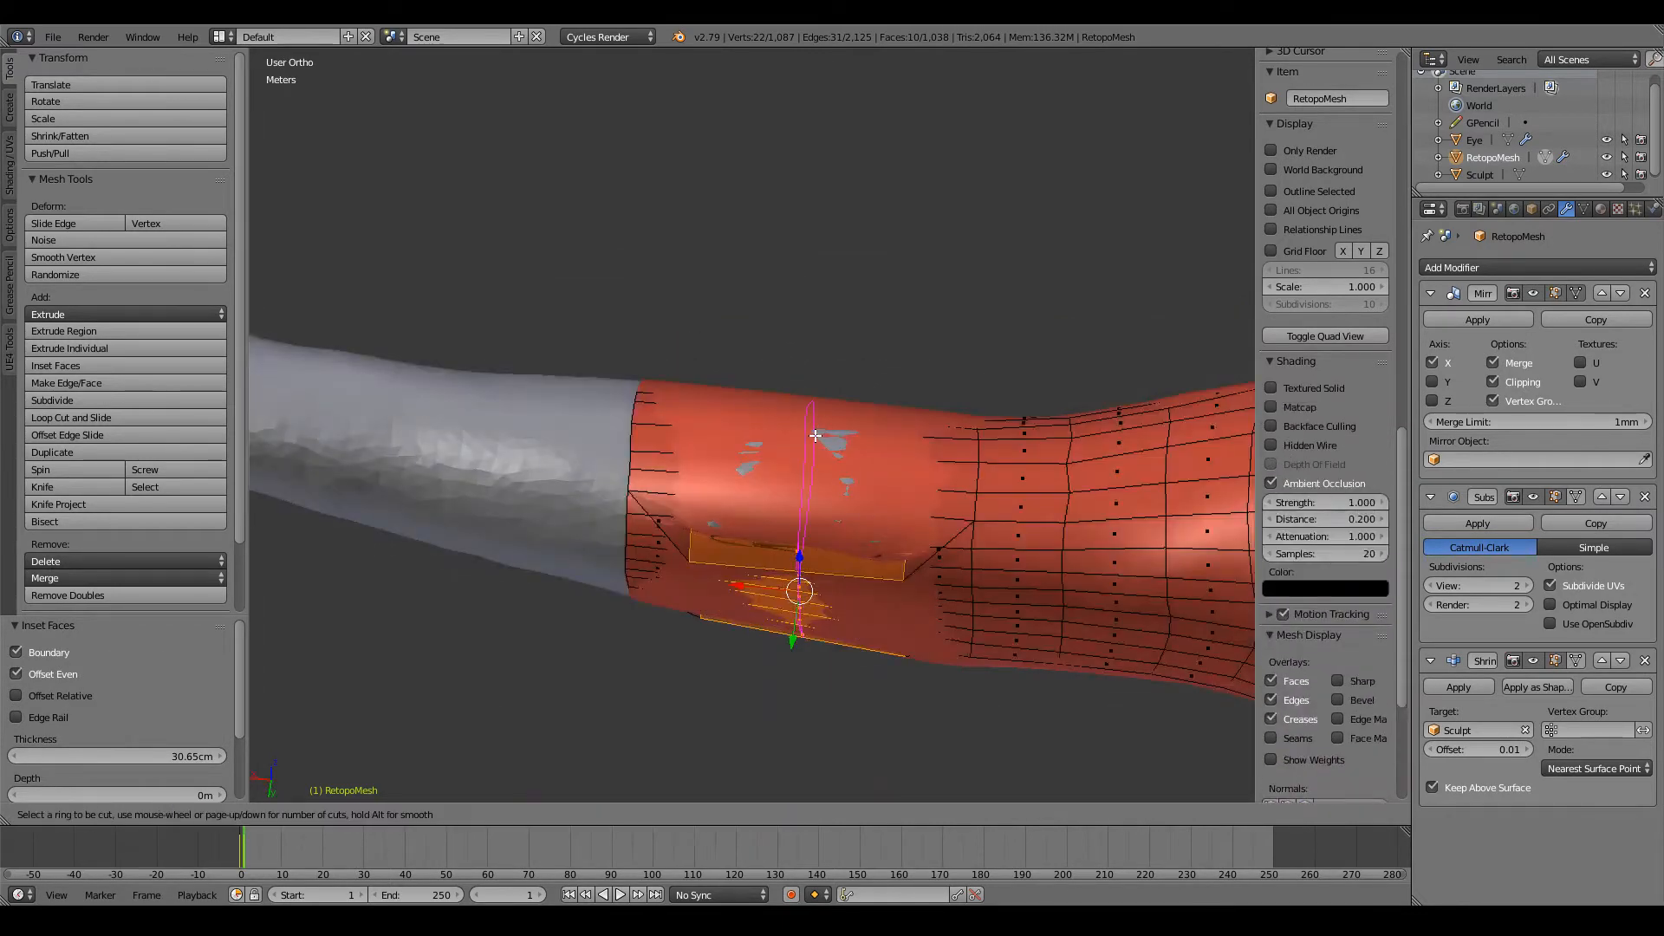
{"action": "scroll", "coordinate": [816, 436], "scroll_direction": "up", "scroll_amount": 1}
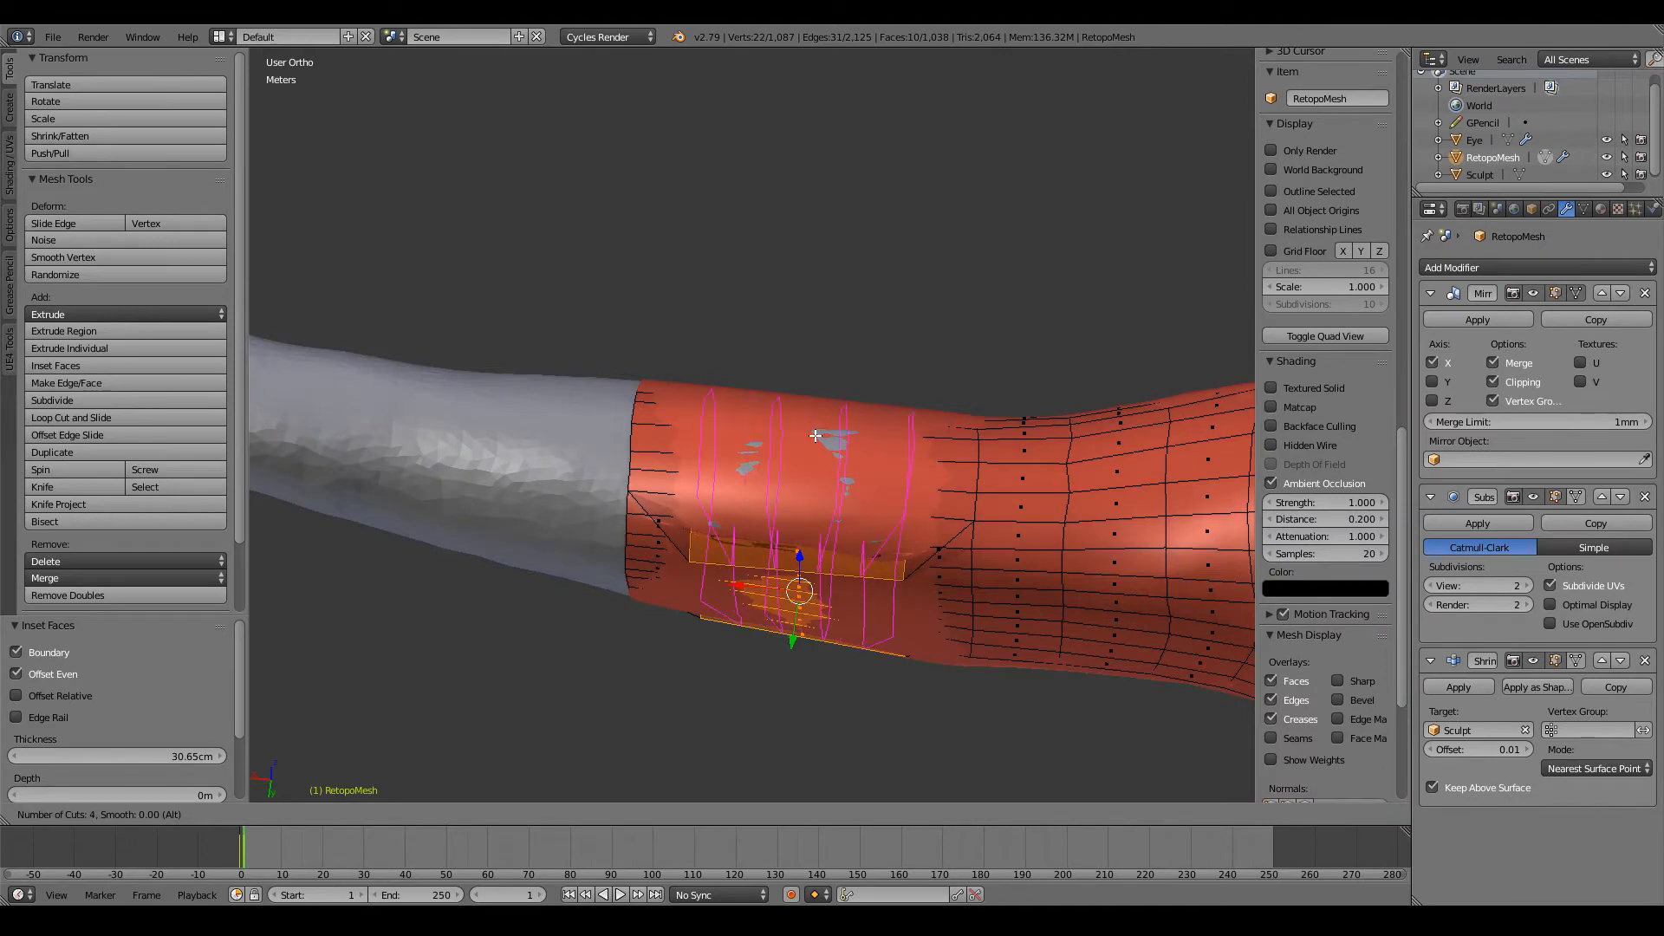
{"action": "left_click", "coordinate": [815, 436]}
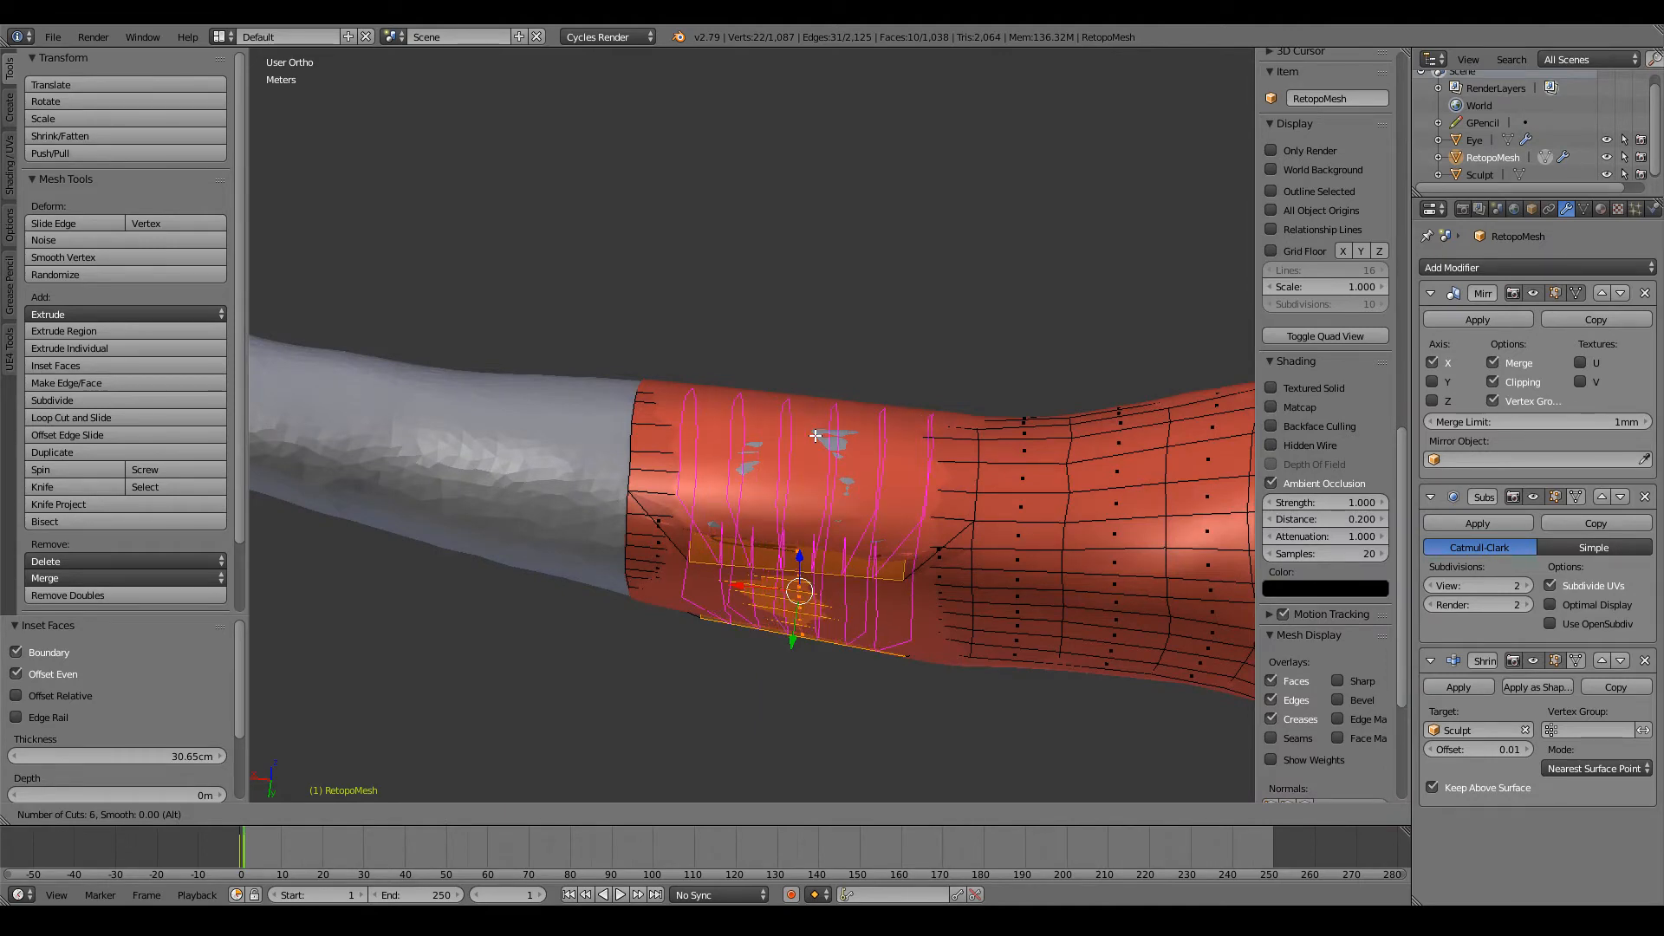
{"action": "right_click", "coordinate": [817, 437]}
{"action": "key", "text": "a"}
{"action": "key", "text": "z"}
{"action": "key", "text": "z"}
{"action": "middle_click_drag", "start_coordinate": [856, 595], "coordinate": [918, 334]}
Step: Examine the subdivided arm section and the inset's borders from the front, back and close up
{"action": "scroll", "coordinate": [832, 486], "scroll_direction": "down", "scroll_amount": 7}
{"action": "middle_click_drag", "start_coordinate": [816, 494], "coordinate": [1181, 547]}
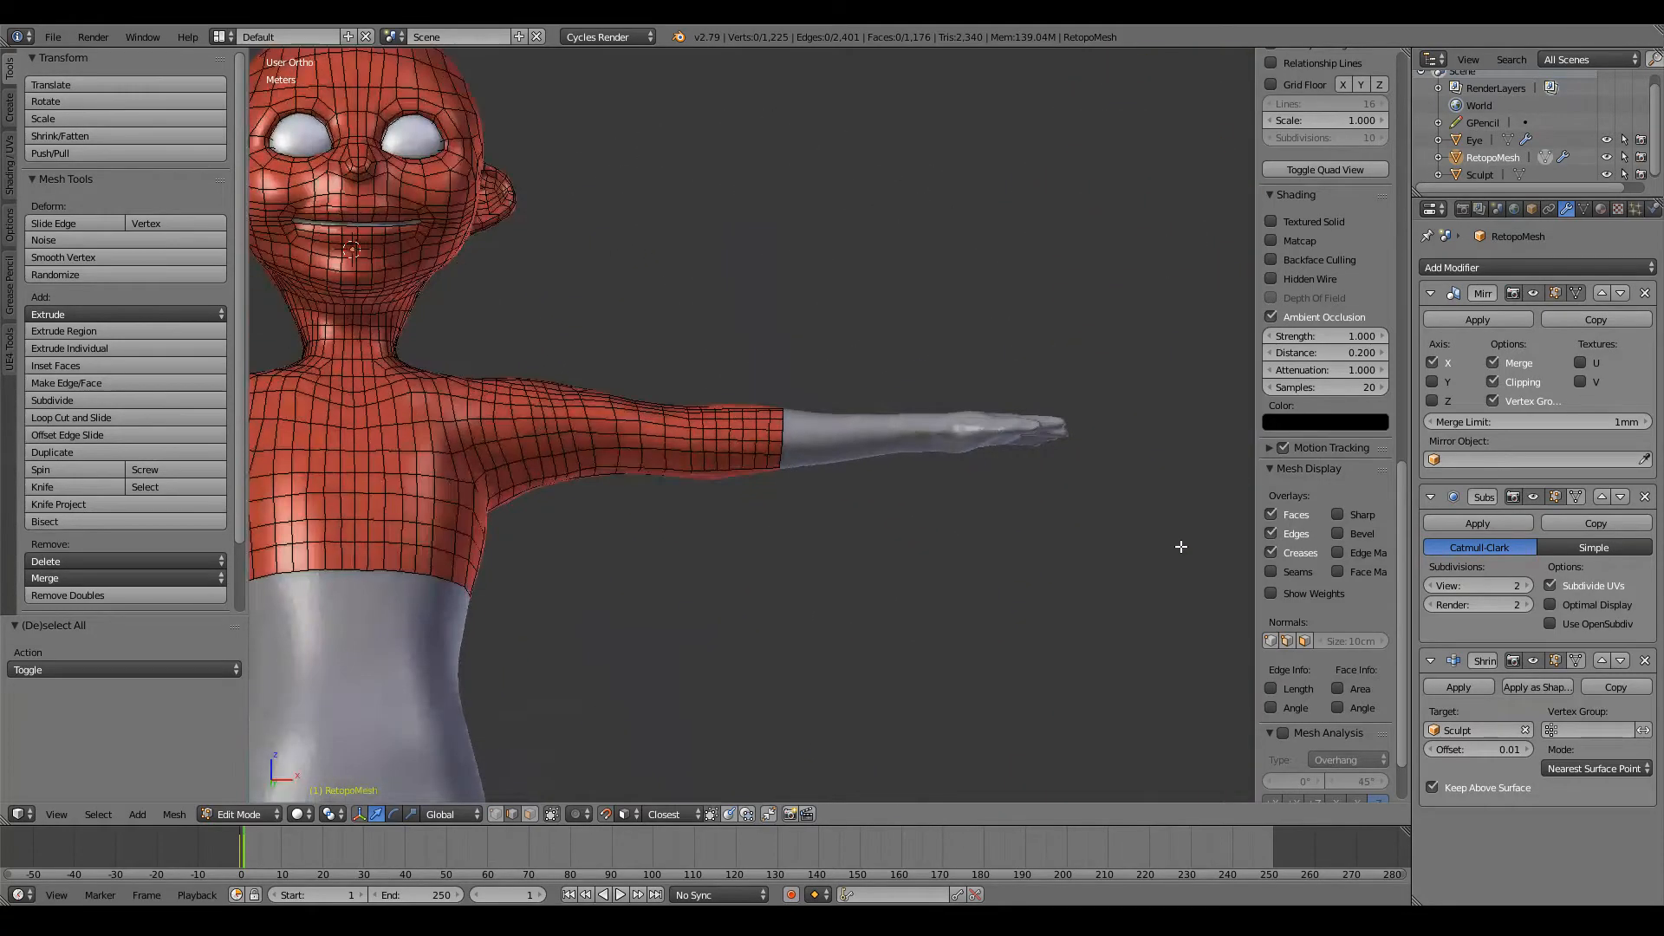
{"action": "key", "text": "ctrl+KP_1"}
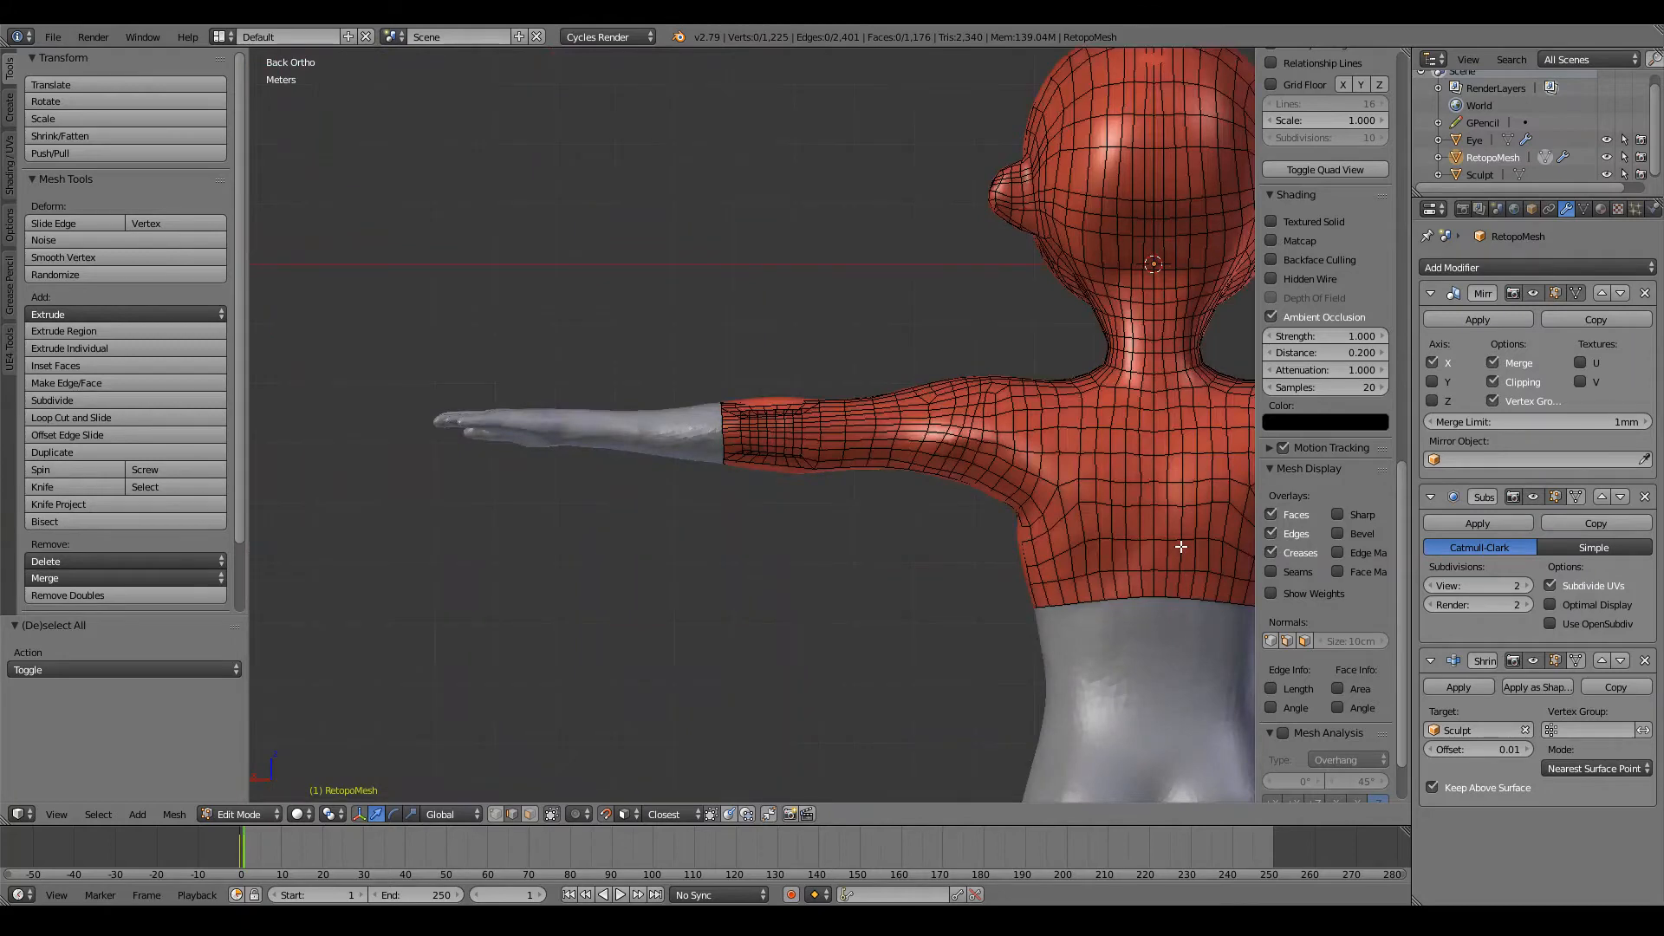
{"action": "scroll", "coordinate": [1181, 547], "scroll_direction": "up", "scroll_amount": 13}
{"action": "scroll", "coordinate": [940, 564], "scroll_direction": "down", "scroll_amount": 6}
{"action": "mouse_move", "coordinate": [939, 564]}
{"action": "middle_mouse_down"}
{"action": "mouse_move", "coordinate": [919, 524]}
{"action": "mouse_move", "coordinate": [962, 616]}
{"action": "mouse_move", "coordinate": [951, 590]}
{"action": "middle_mouse_up"}
{"action": "key", "text": "a"}
{"action": "key", "text": "a"}
{"action": "key", "text": "a"}
{"action": "right_click", "coordinate": [848, 488]}
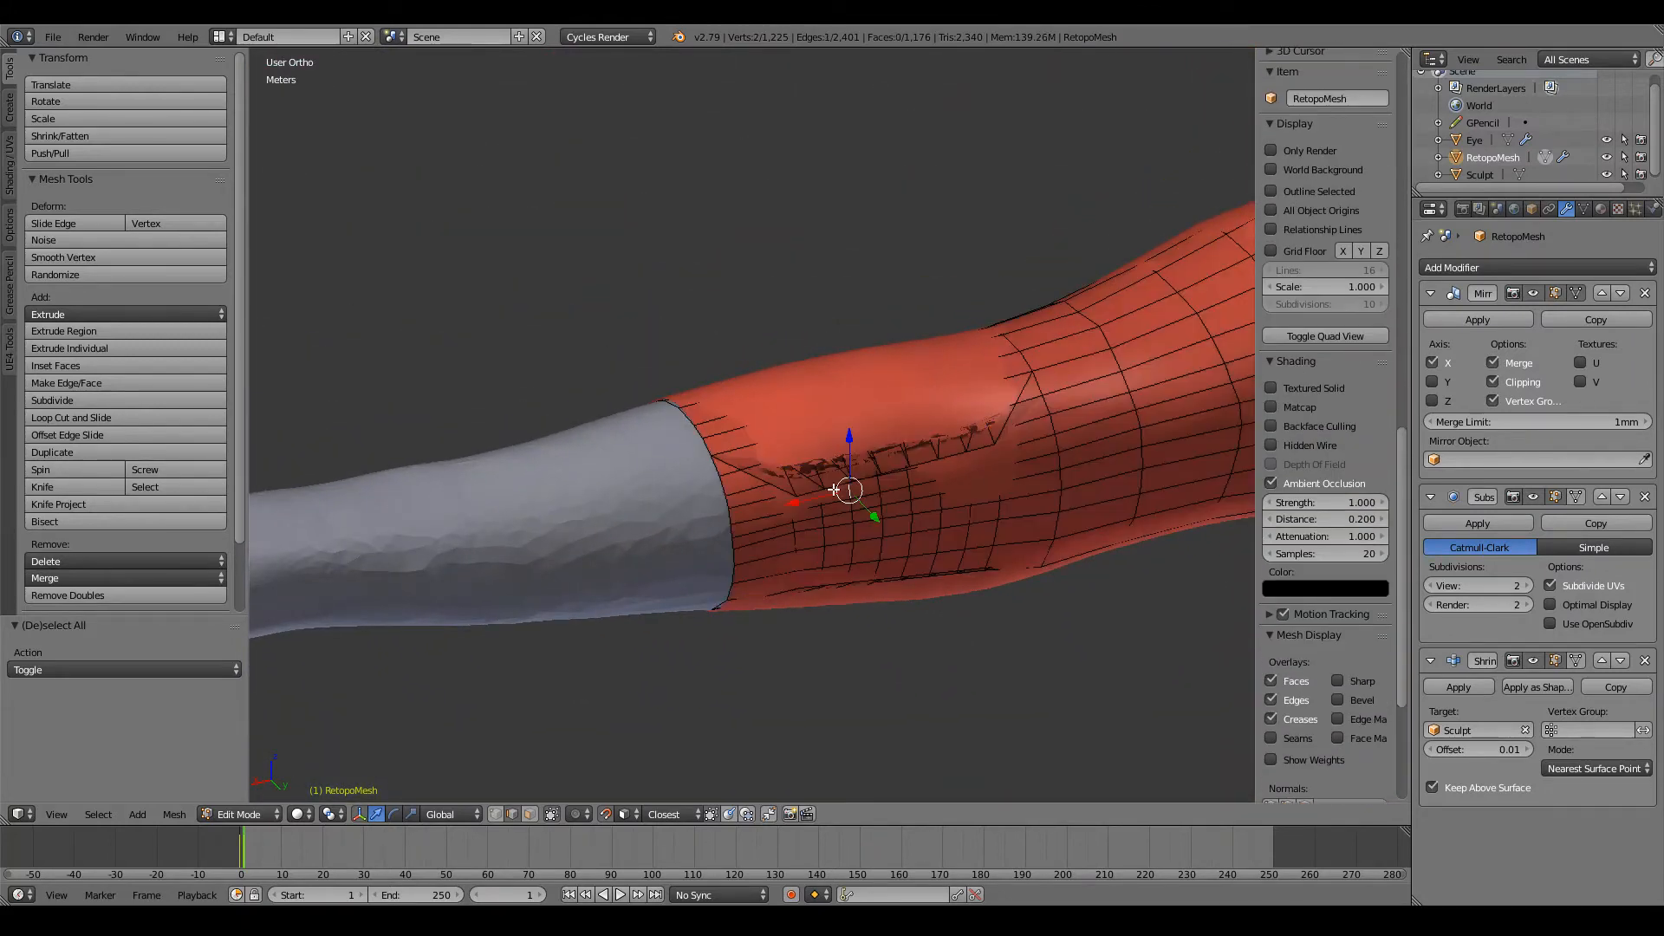
{"action": "middle_click_drag", "start_coordinate": [807, 493], "coordinate": [761, 387]}
{"action": "scroll", "coordinate": [761, 386], "scroll_direction": "up", "scroll_amount": 5}
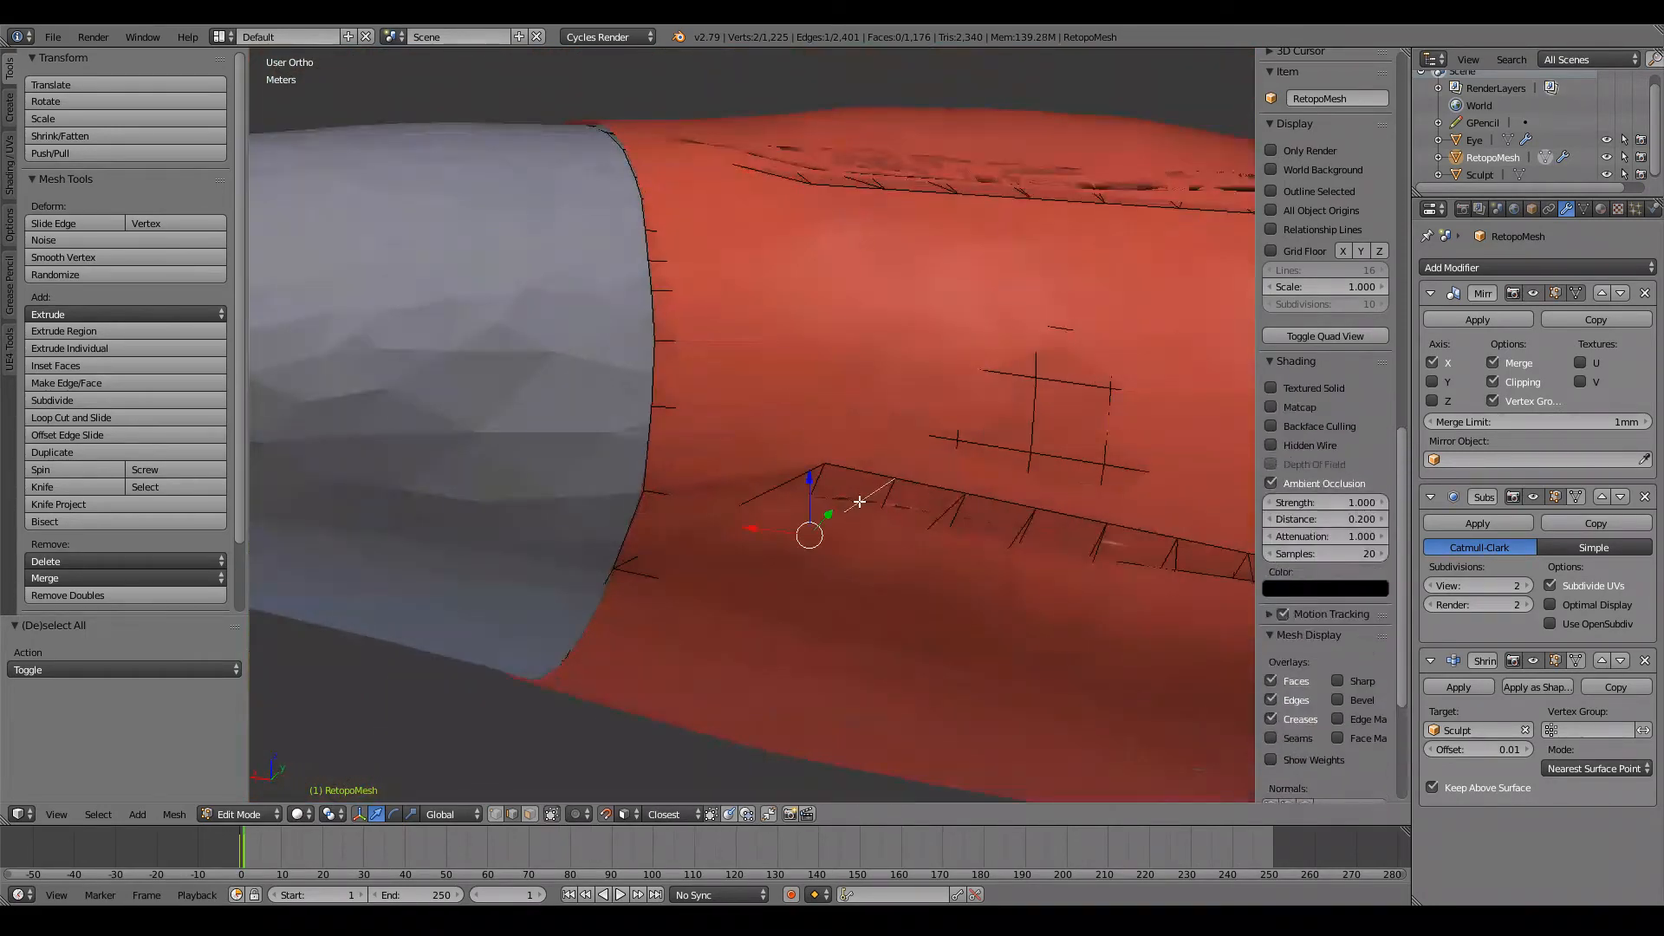
{"action": "middle_click_drag", "start_coordinate": [859, 502], "coordinate": [868, 450]}
{"action": "scroll", "coordinate": [868, 450], "scroll_direction": "down", "scroll_amount": 3}
Step: Undo the six loop cuts and the inset, back to the selected back faces of the arm section
{"action": "key", "text": "ctrl+z"}
{"action": "key", "text": "ctrl+z"}
{"action": "key", "text": "ctrl+z"}
{"action": "key", "text": "ctrl+z"}
{"action": "key", "text": "ctrl+z"}
{"action": "key", "text": "ctrl+z"}
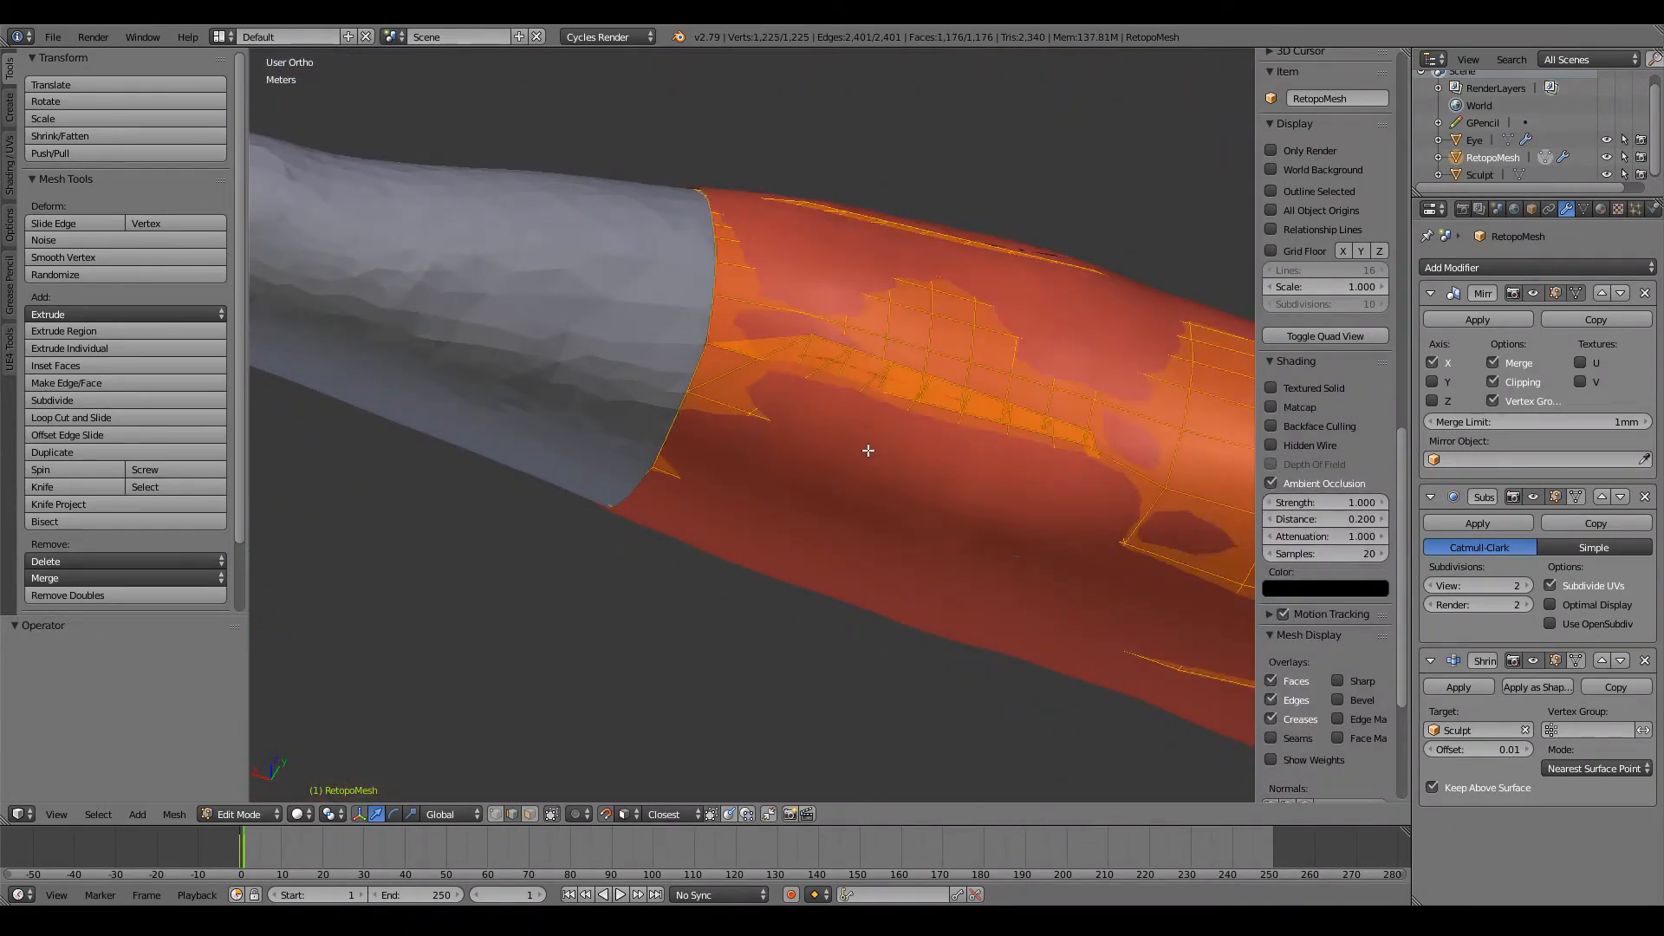
{"action": "key", "text": "ctrl+z"}
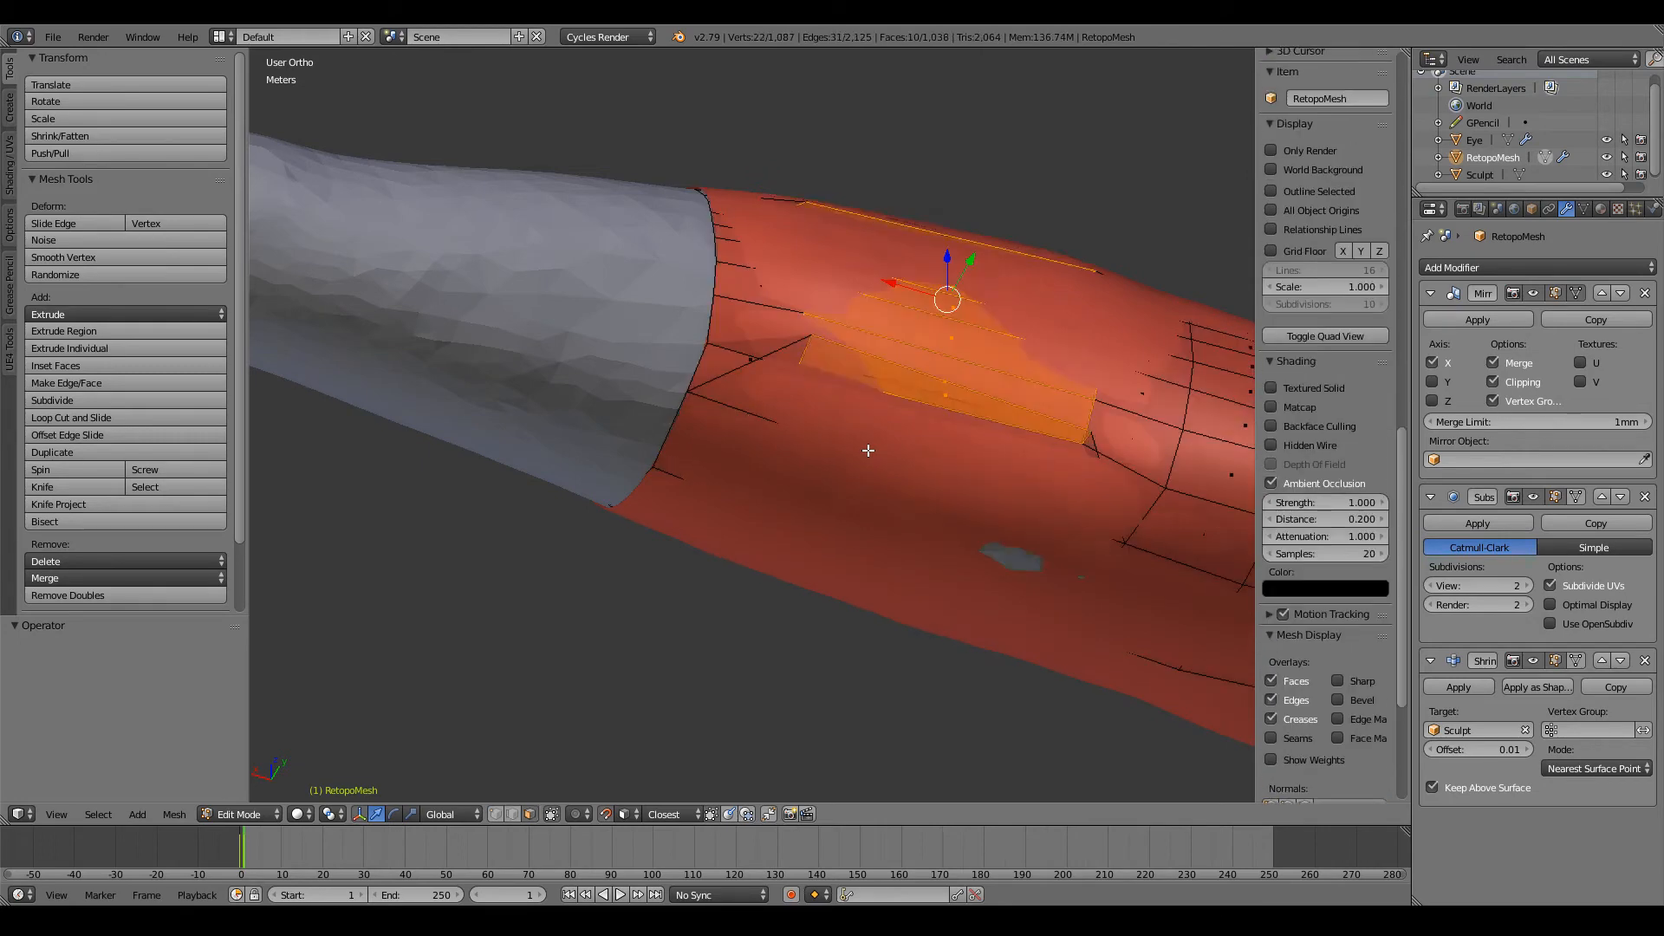
{"action": "key", "text": "ctrl+z"}
Step: Inset the selected back faces by about 12.17 cm and scale them to about 0.924
{"action": "middle_click_drag", "start_coordinate": [867, 450], "coordinate": [816, 500]}
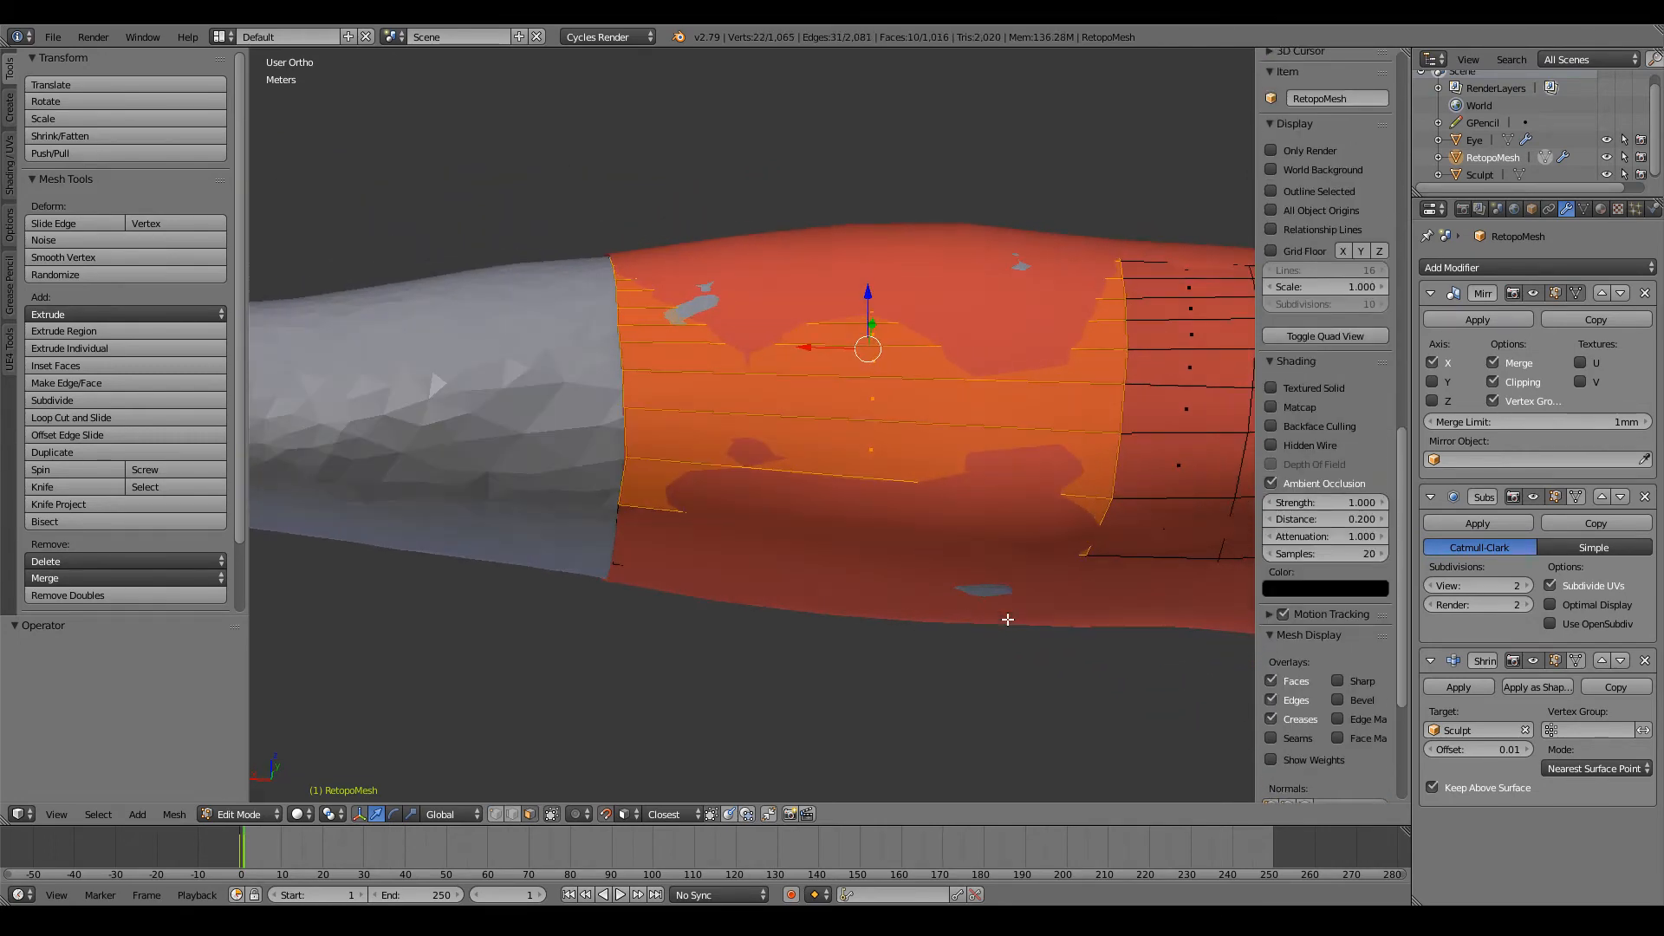
{"action": "key", "text": "i"}
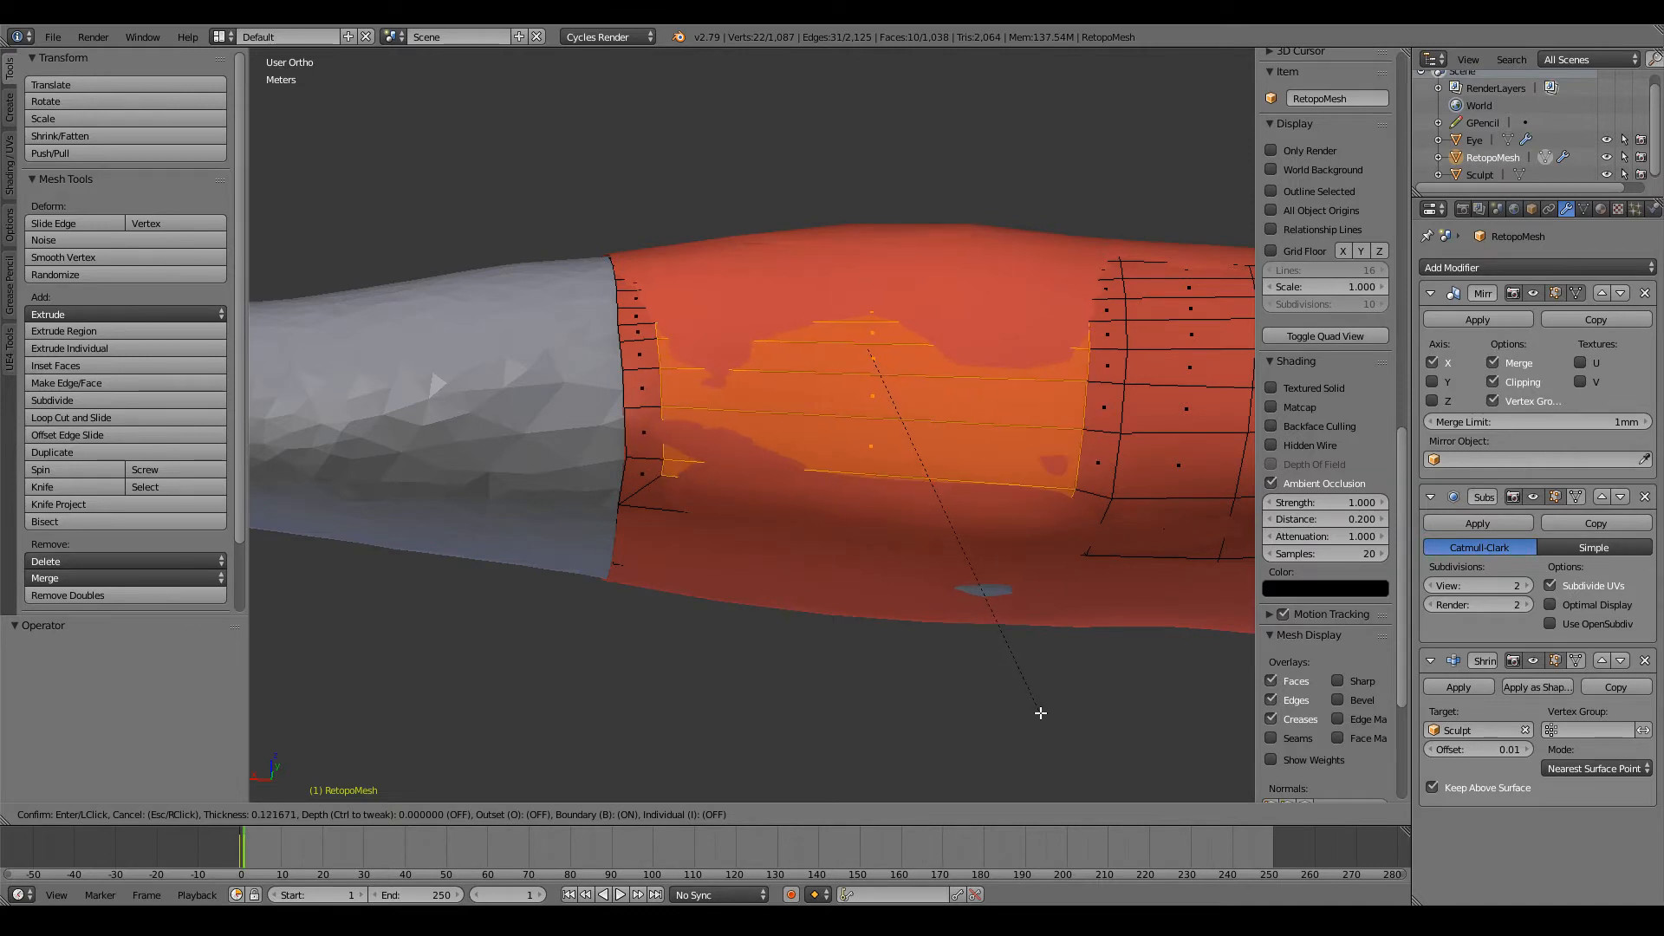
{"action": "left_click", "coordinate": [1040, 712]}
{"action": "key", "text": "s"}
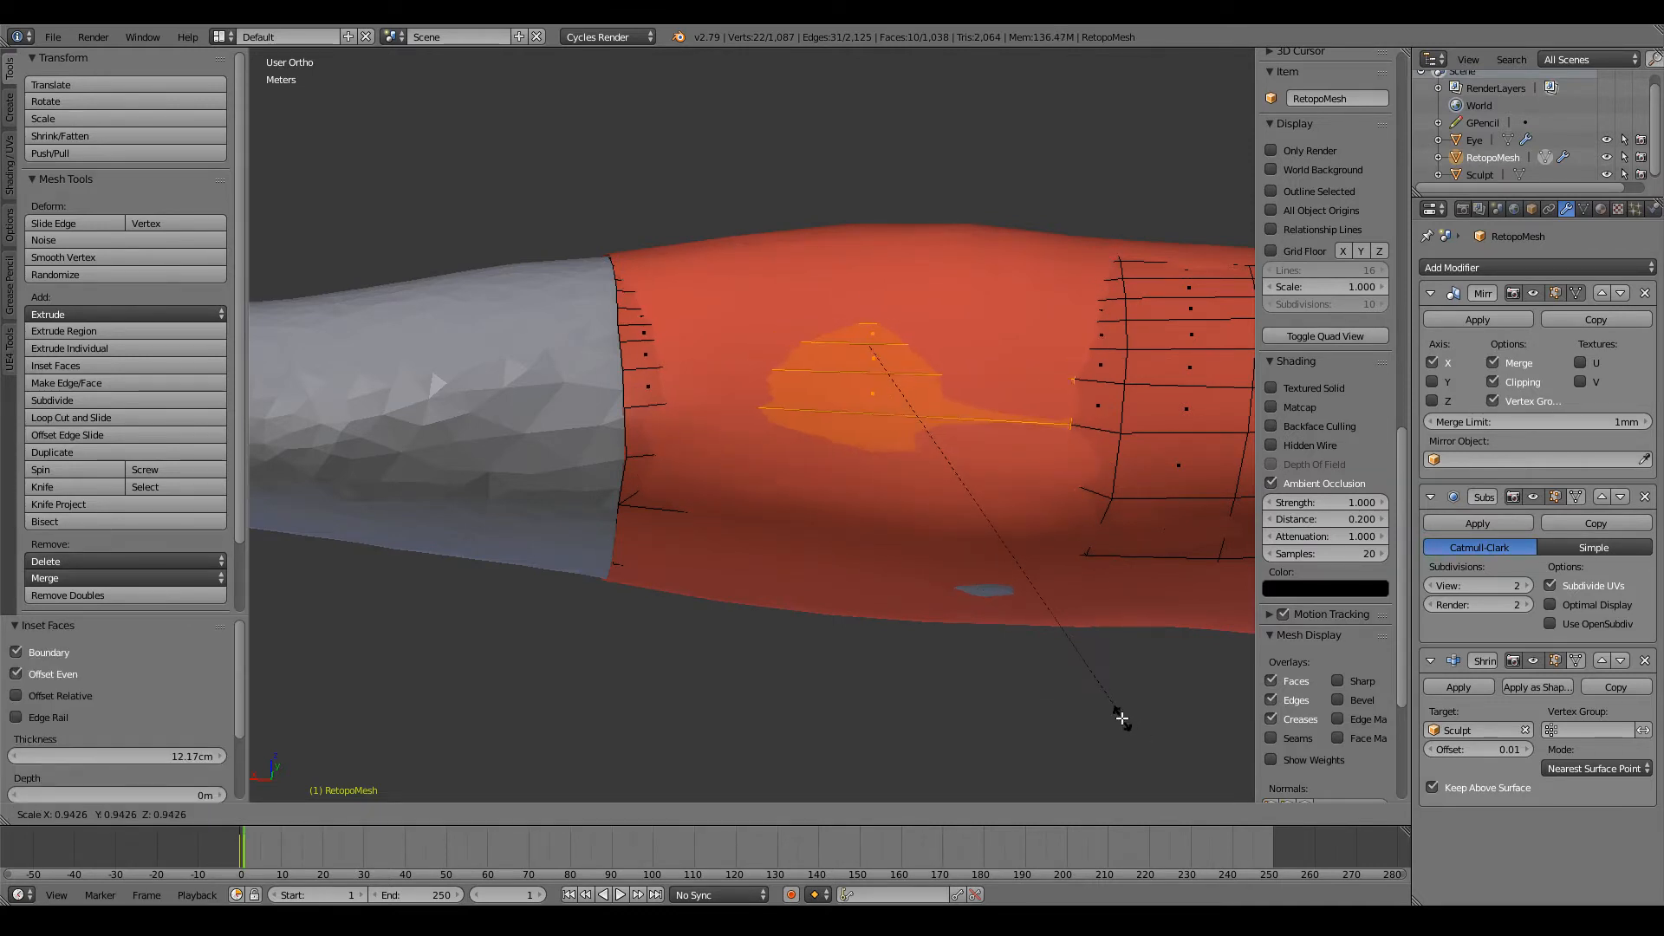
{"action": "left_click", "coordinate": [1118, 705]}
Step: Cut ten evenly spaced, centred edge loops around the last arm section and clear the selection
{"action": "scroll", "coordinate": [995, 621], "scroll_direction": "down", "scroll_amount": 5}
{"action": "scroll", "coordinate": [892, 575], "scroll_direction": "up", "scroll_amount": 6}
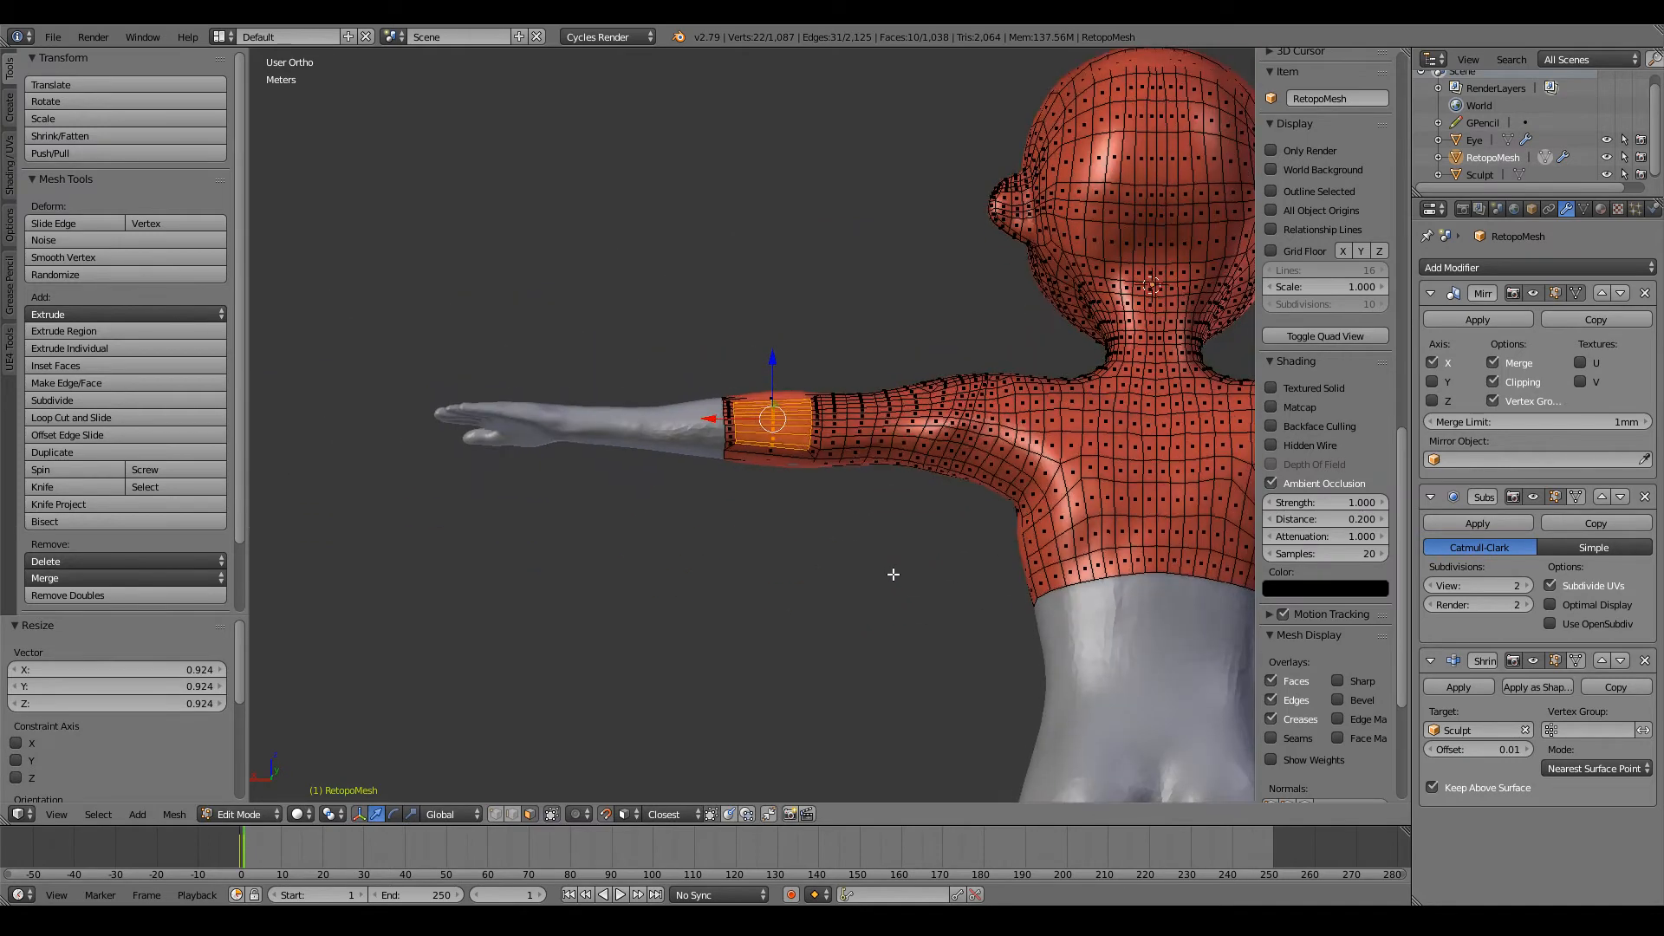
{"action": "key", "text": "a"}
{"action": "key", "text": "ctrl+r"}
{"action": "scroll", "coordinate": [805, 443], "scroll_direction": "up", "scroll_amount": 2}
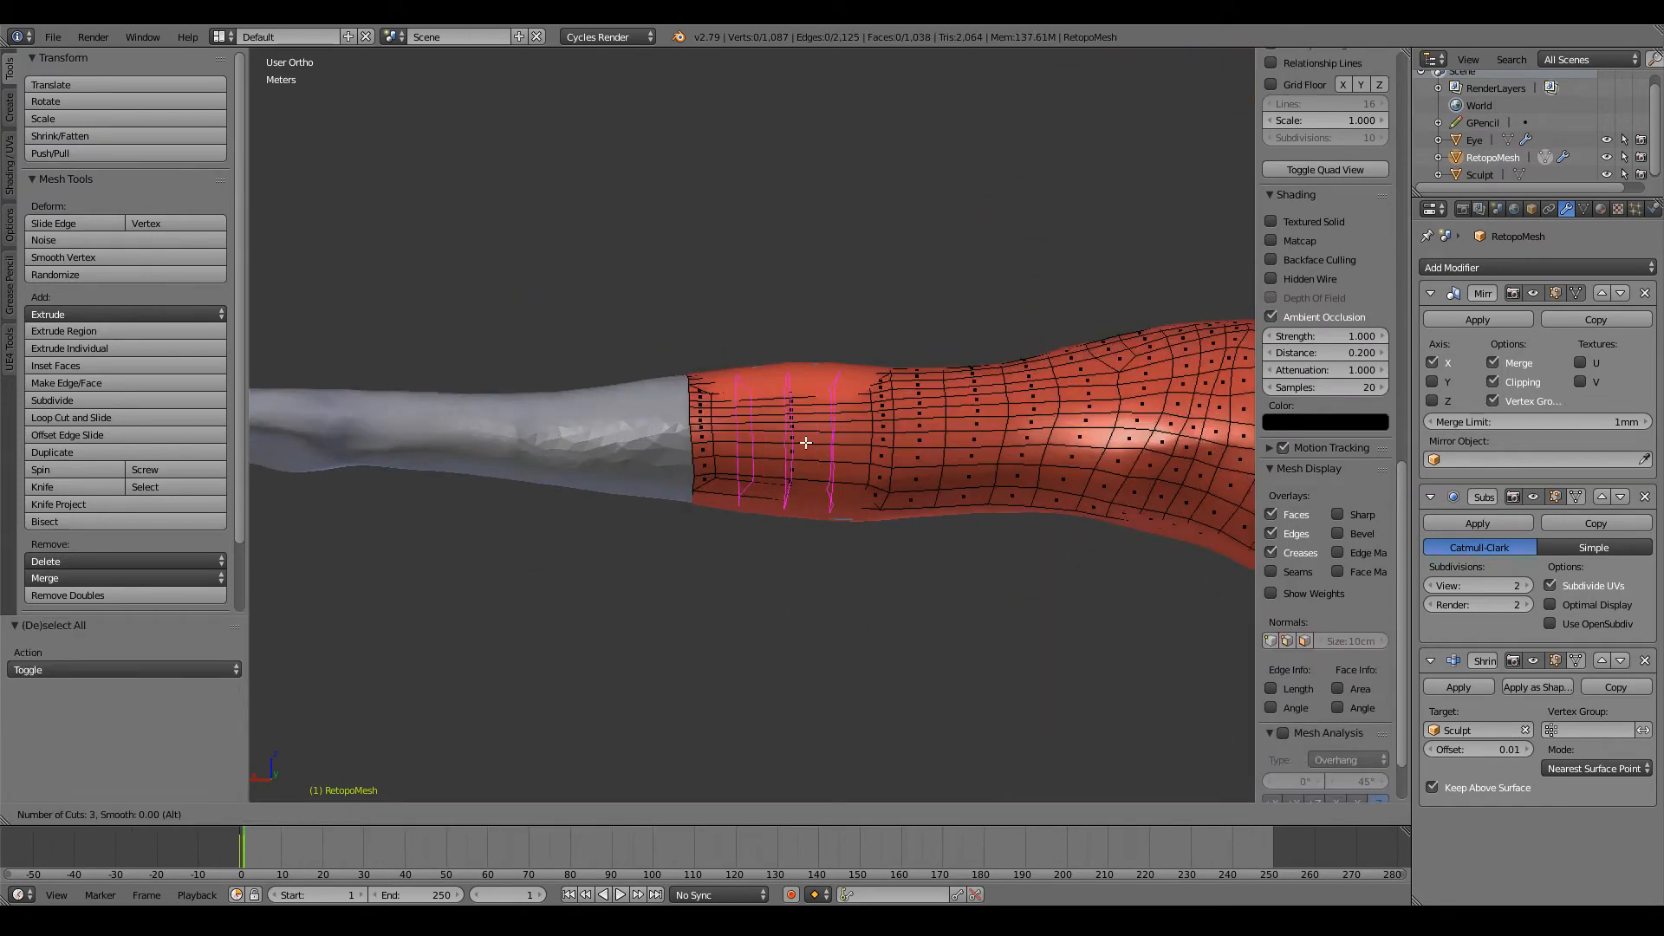
{"action": "scroll", "coordinate": [805, 443], "scroll_direction": "up", "scroll_amount": 3}
{"action": "scroll", "coordinate": [805, 443], "scroll_direction": "up", "scroll_amount": 3}
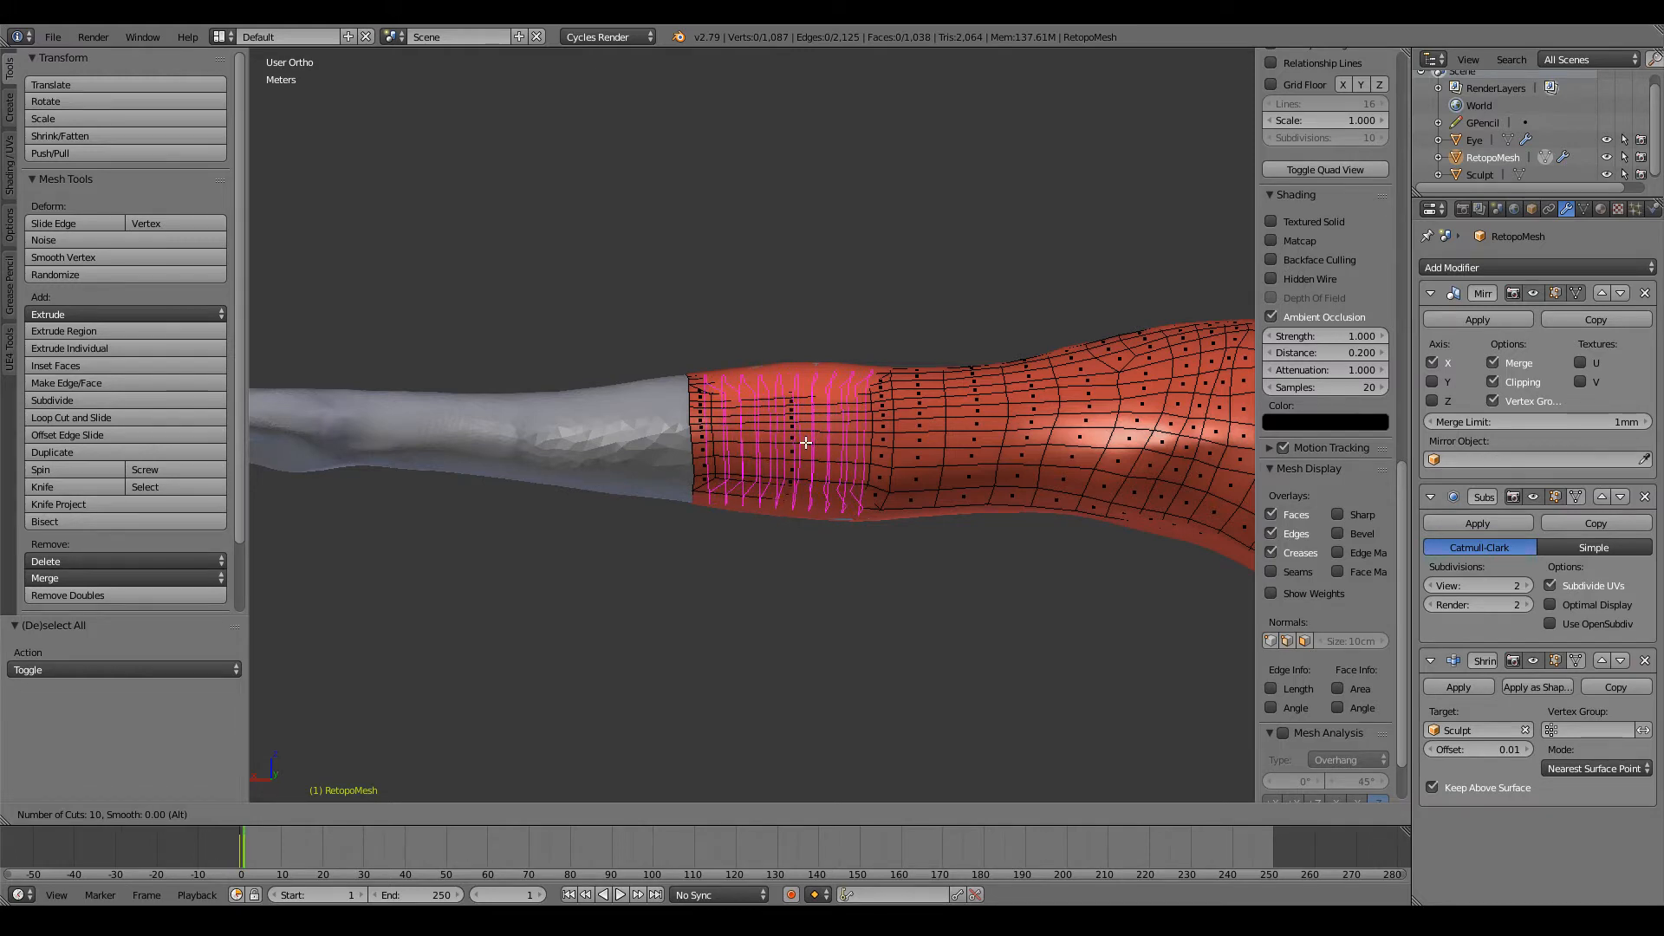
{"action": "left_click", "coordinate": [805, 443]}
{"action": "right_click", "coordinate": [805, 443]}
{"action": "key", "text": "a"}
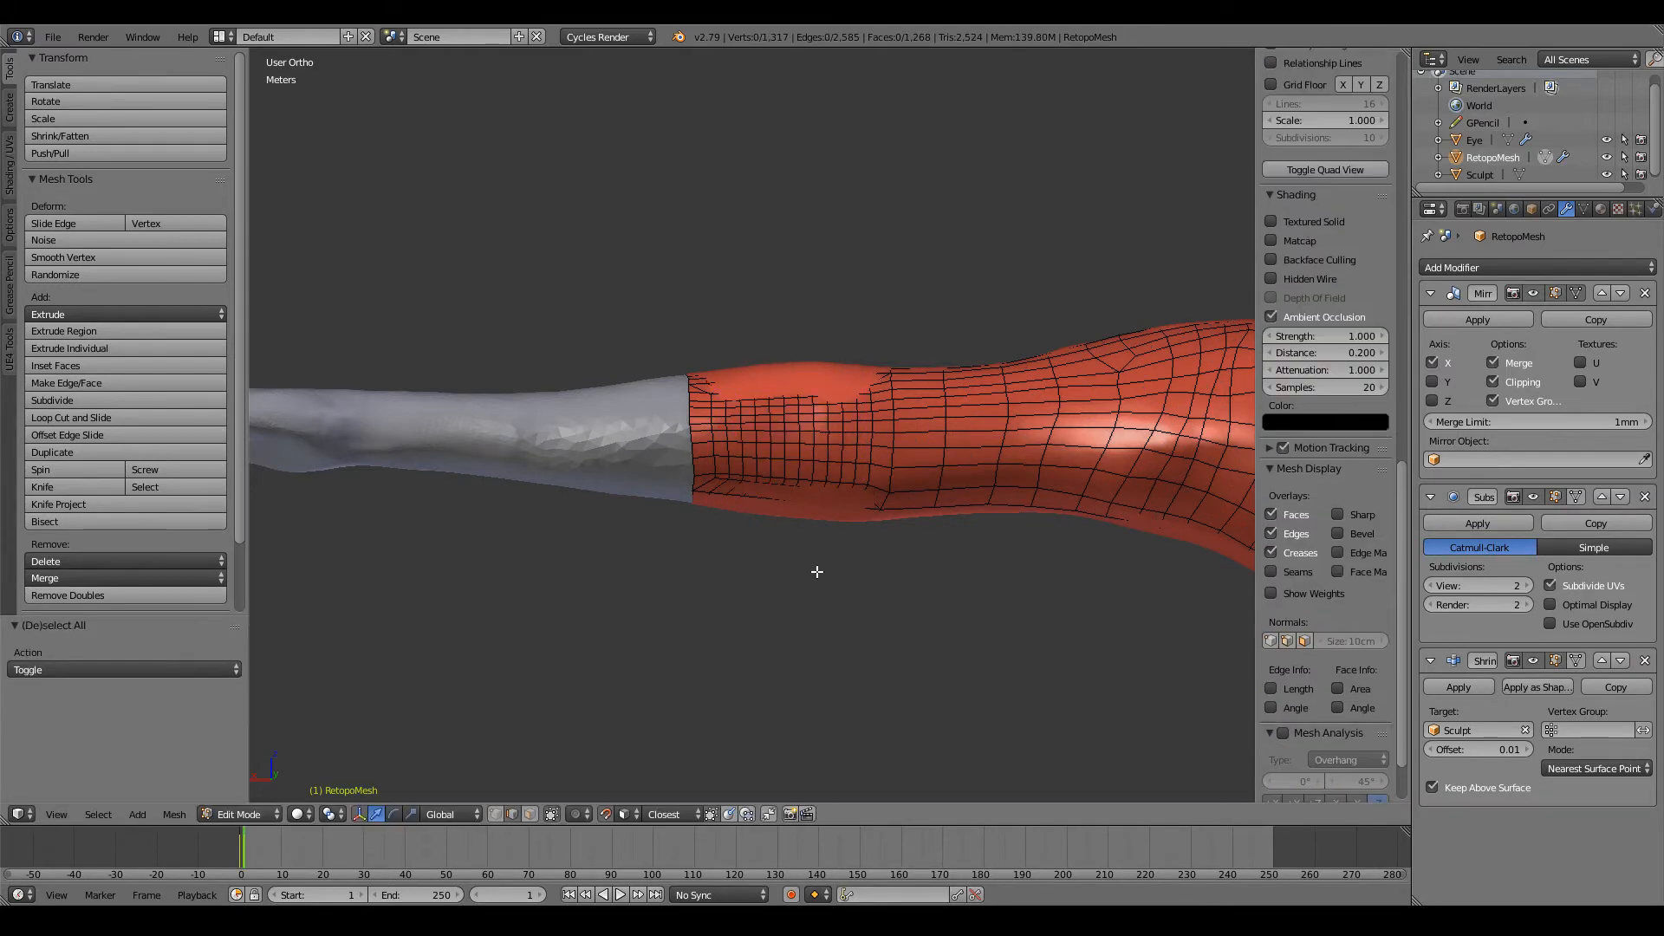
{"action": "middle_click_drag", "start_coordinate": [817, 572], "coordinate": [908, 265]}
{"action": "key", "text": "KP_1"}
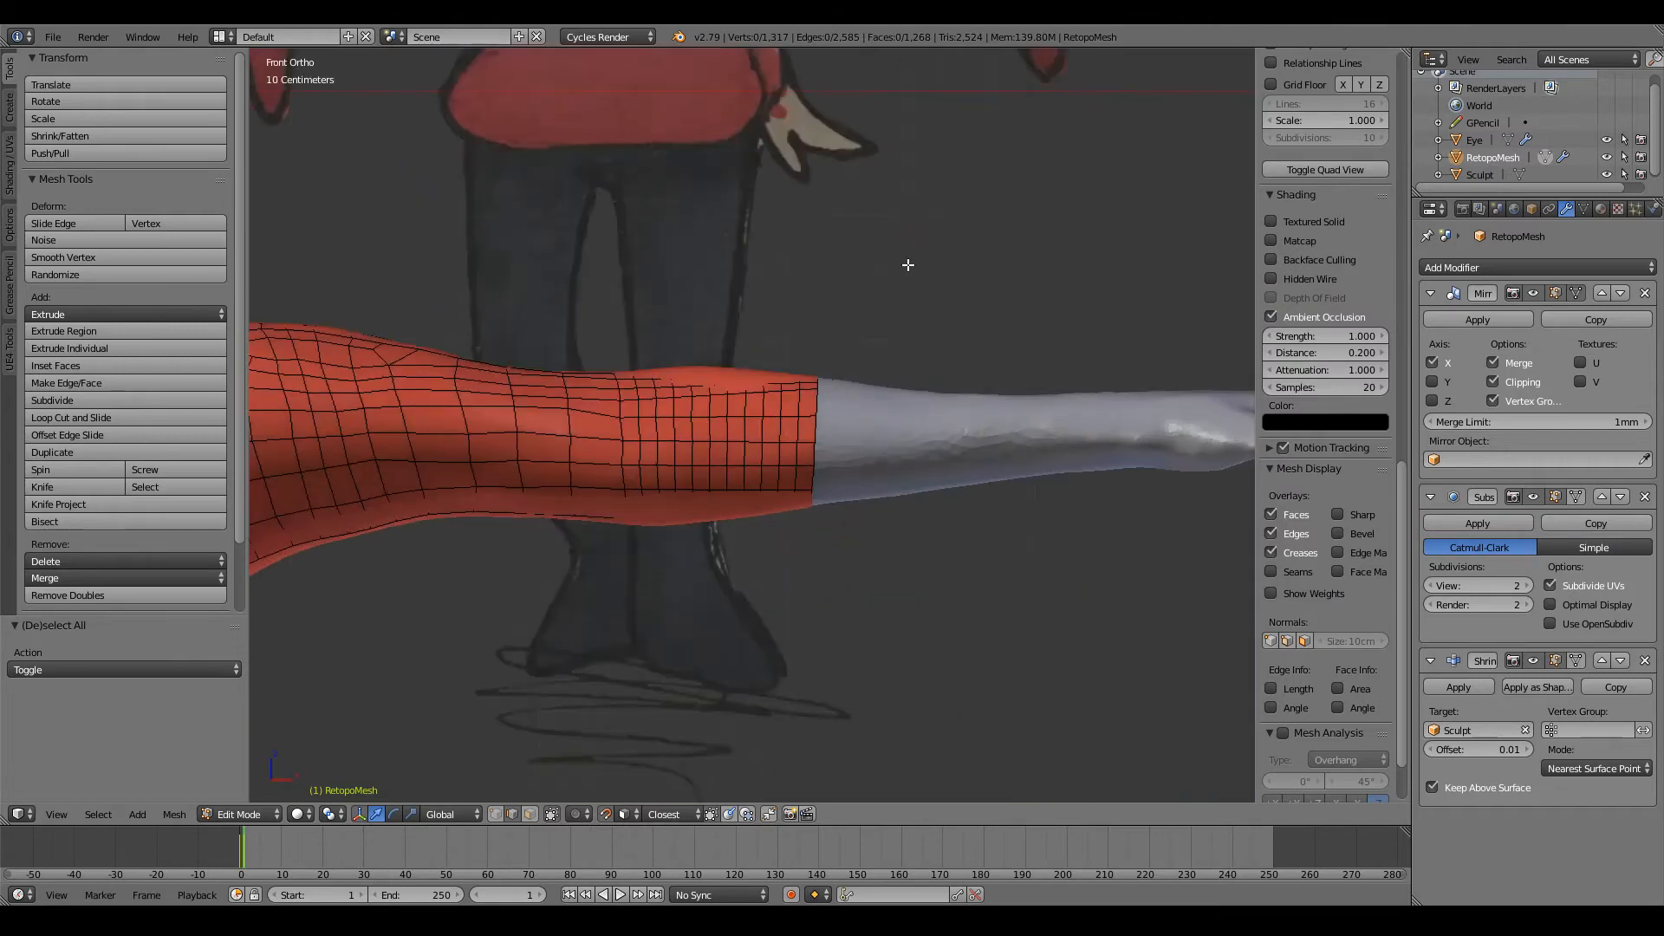
Step: Switch to face selection and paint-select the visible front faces of the narrow loops at the arm's open end
{"action": "scroll", "coordinate": [902, 361], "scroll_direction": "up", "scroll_amount": 2}
{"action": "key", "text": "c"}
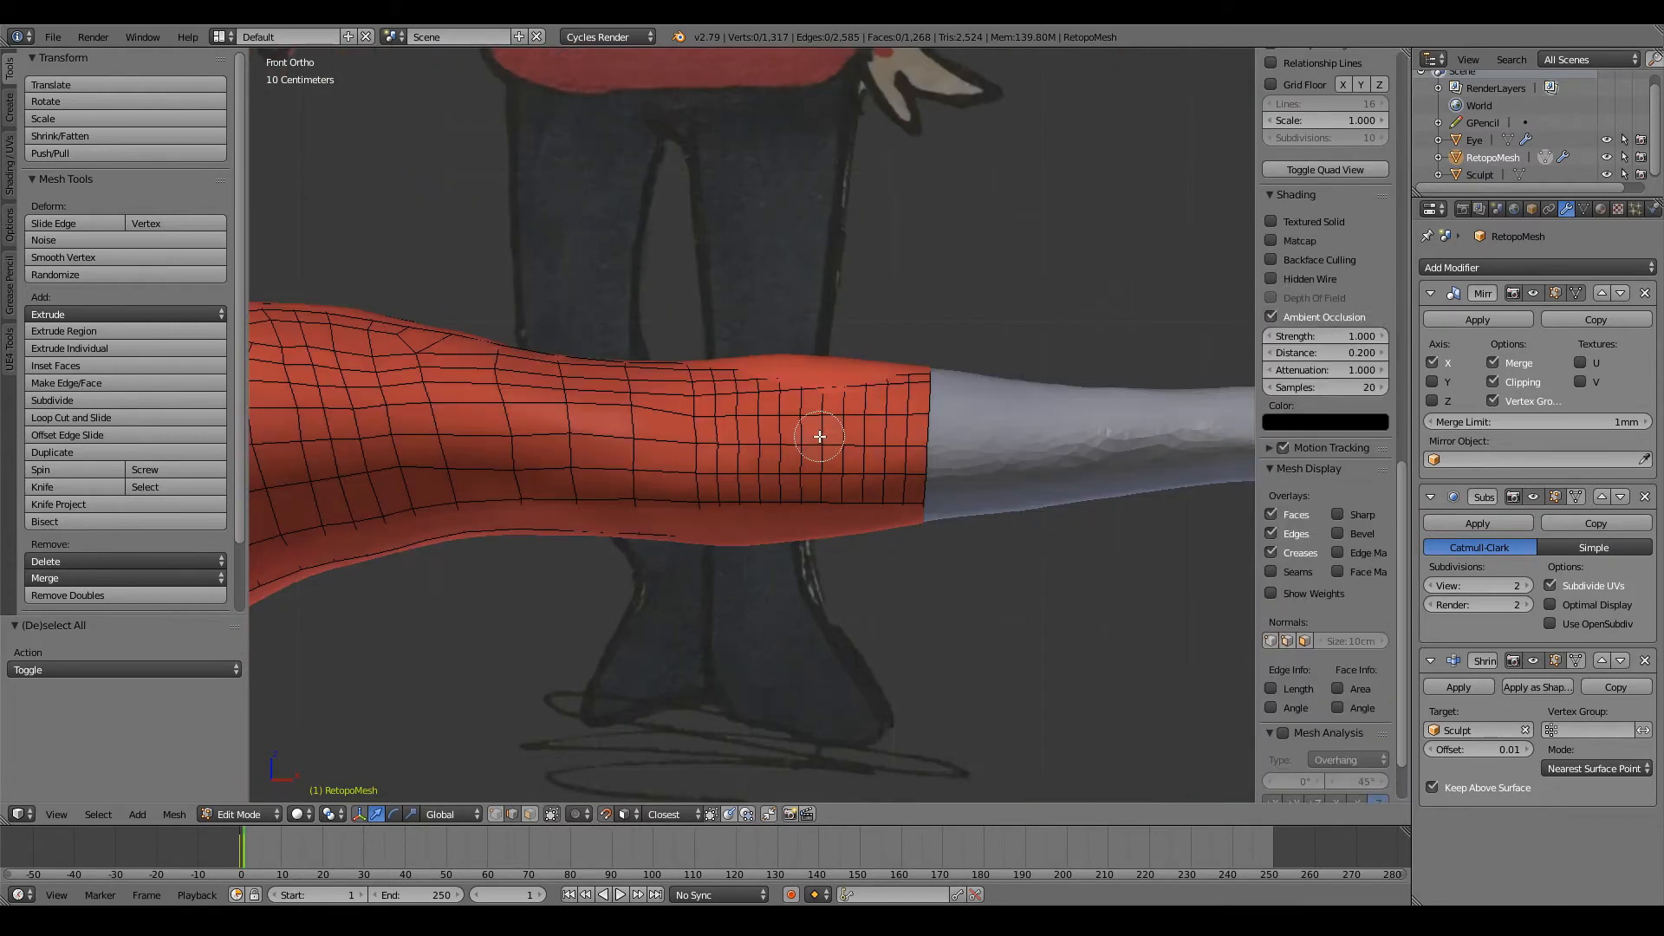
{"action": "left_click", "coordinate": [530, 815]}
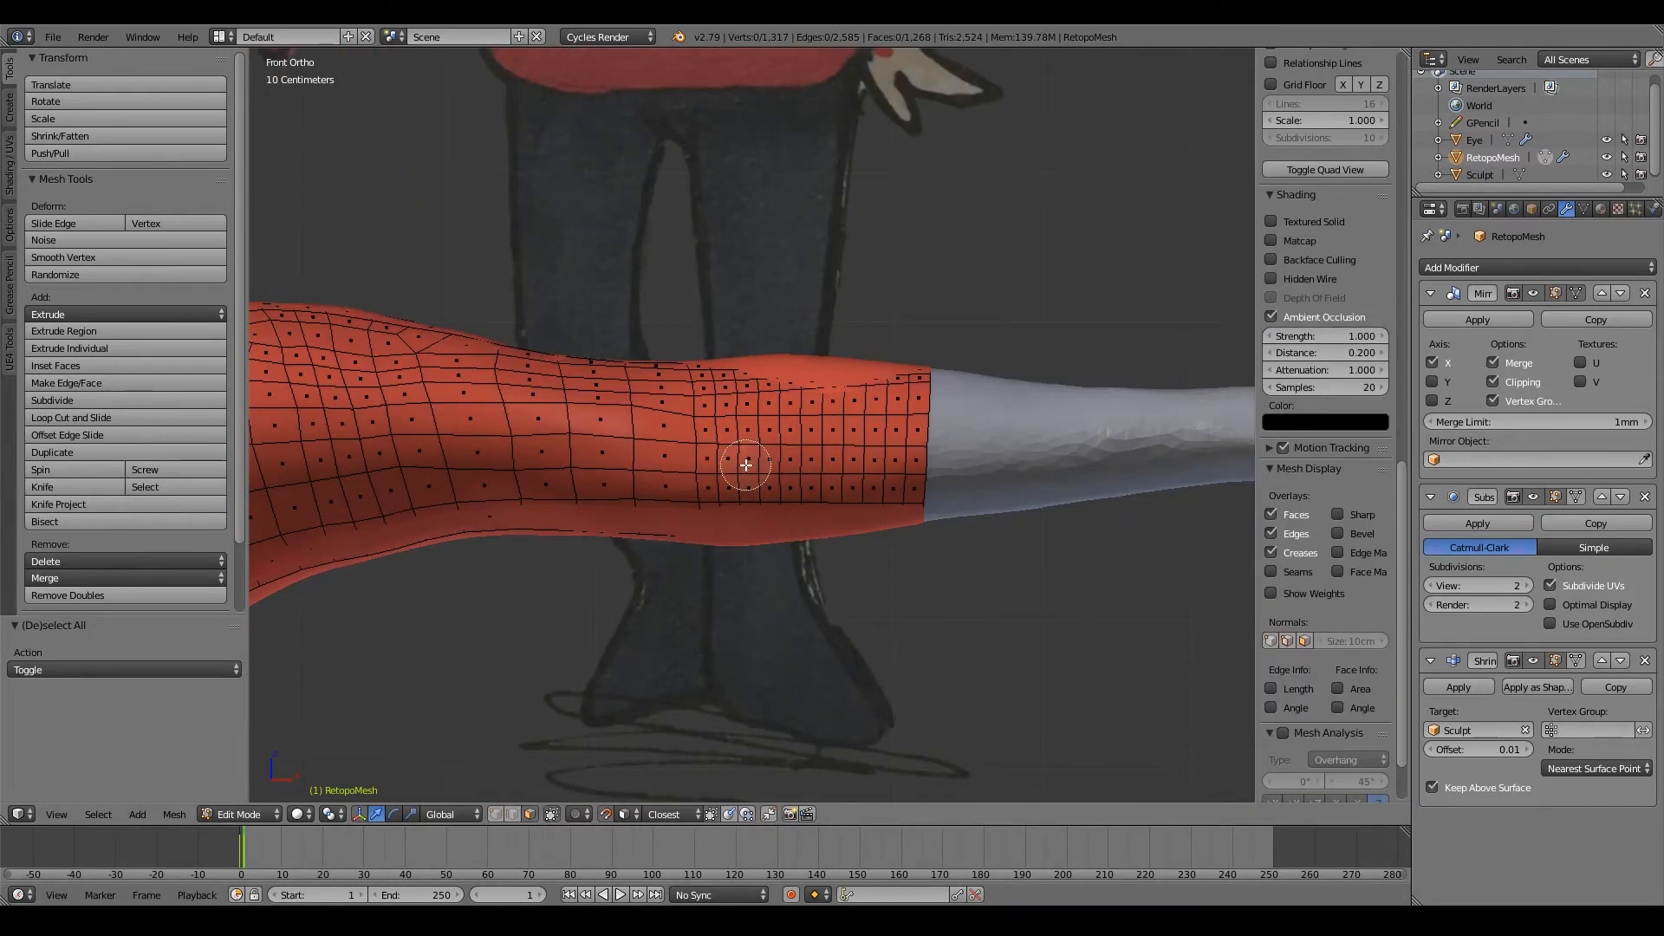
{"action": "mouse_move", "coordinate": [746, 464]}
{"action": "left_mouse_down"}
{"action": "mouse_move", "coordinate": [836, 454]}
{"action": "mouse_move", "coordinate": [883, 418]}
{"action": "mouse_move", "coordinate": [747, 412]}
{"action": "left_mouse_up"}
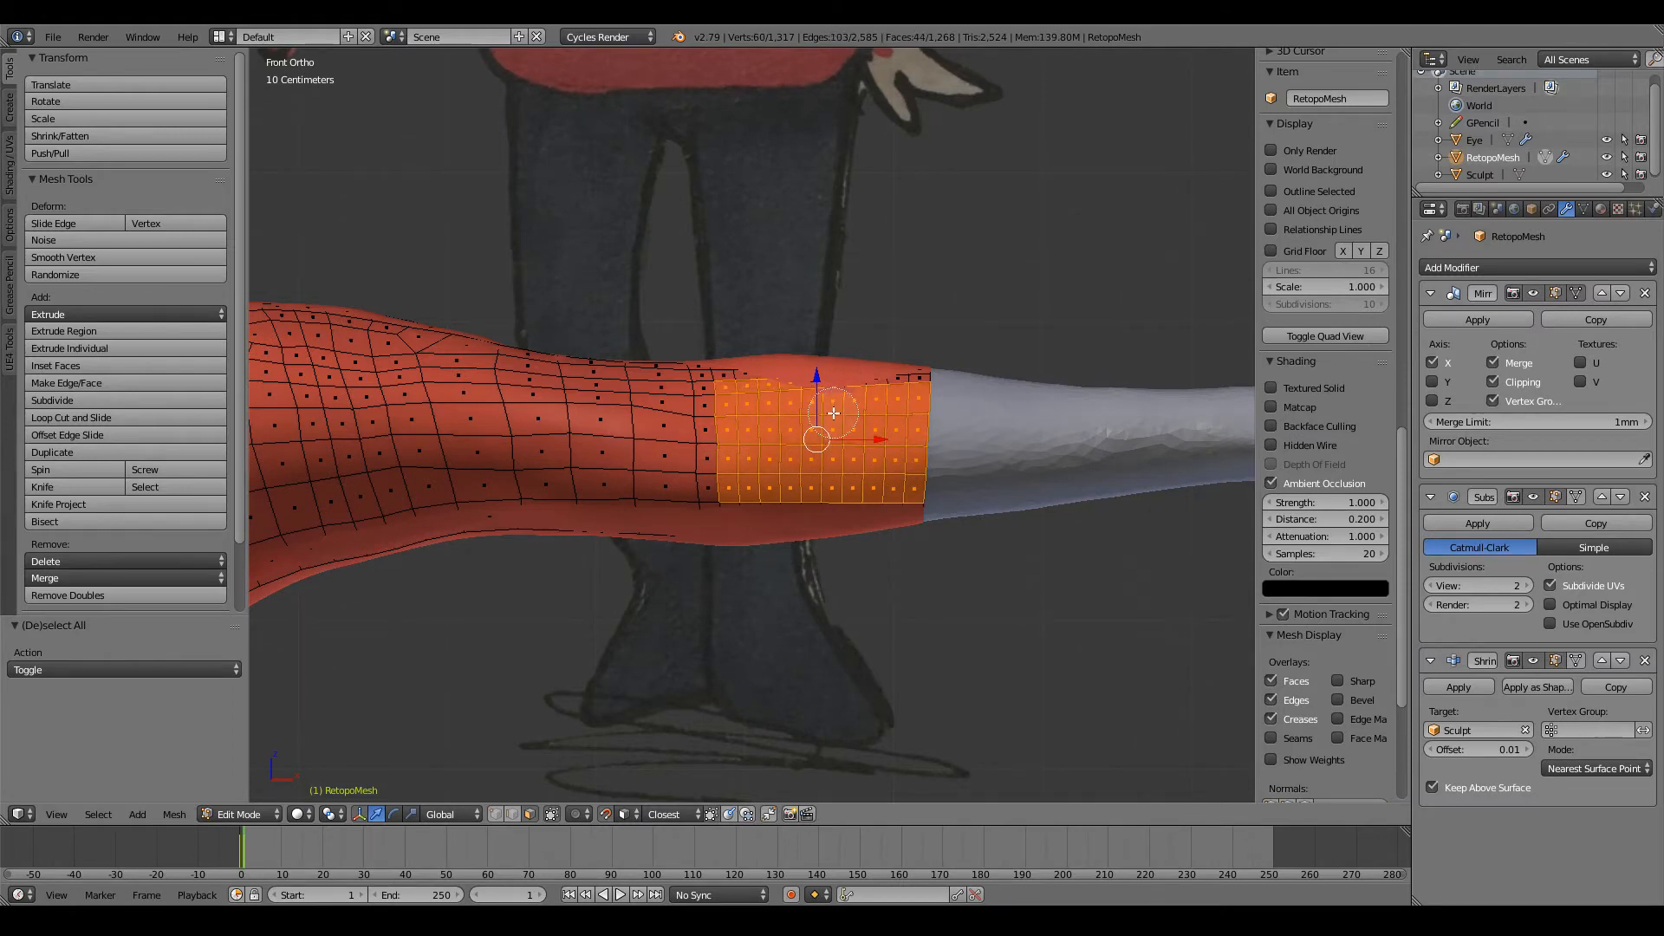
Step: Refine the selection to include the partly hidden upper row of front faces while leaving out the arm's back faces
{"action": "key", "text": "z"}
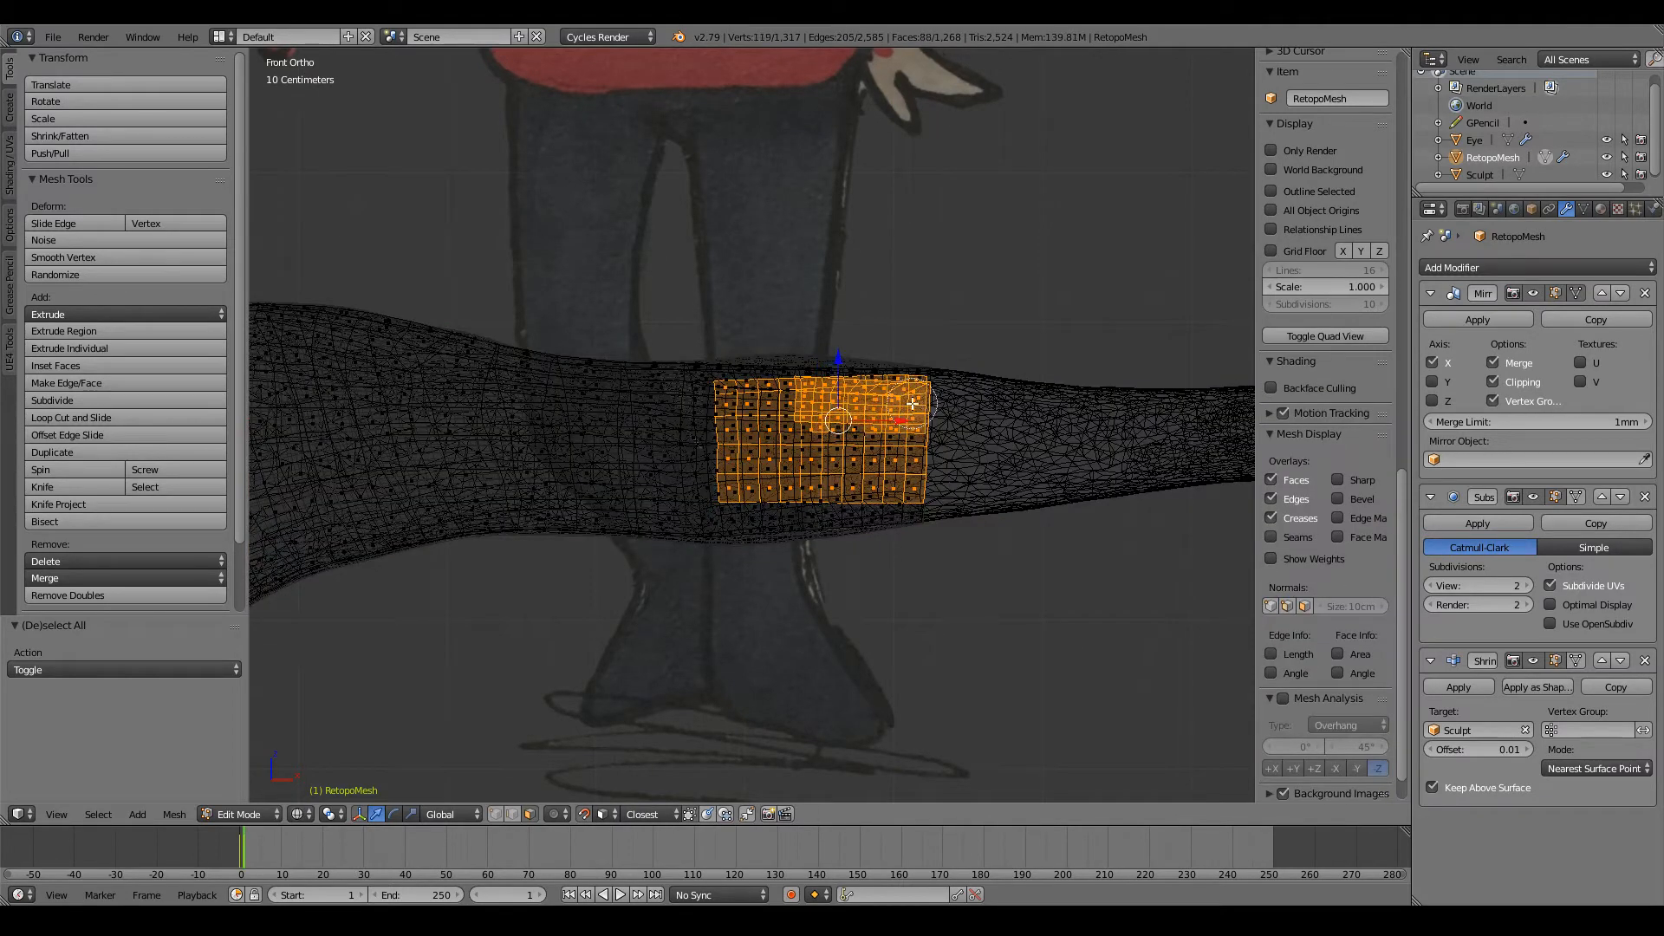
{"action": "key", "text": "z"}
{"action": "mouse_move", "coordinate": [912, 403]}
{"action": "middle_mouse_down"}
{"action": "mouse_move", "coordinate": [901, 466]}
{"action": "mouse_move", "coordinate": [893, 431]}
{"action": "mouse_move", "coordinate": [946, 495]}
{"action": "mouse_move", "coordinate": [975, 483]}
{"action": "mouse_move", "coordinate": [987, 410]}
{"action": "middle_mouse_up"}
{"action": "key", "text": "z"}
{"action": "scroll", "coordinate": [899, 464], "scroll_direction": "down", "scroll_amount": 11}
{"action": "right_click", "coordinate": [894, 431]}
{"action": "scroll", "coordinate": [894, 431], "scroll_direction": "up", "scroll_amount": 6}
{"action": "right_click", "coordinate": [819, 400], "text": "shift"}
{"action": "scroll", "coordinate": [818, 451], "scroll_direction": "down", "scroll_amount": 4}
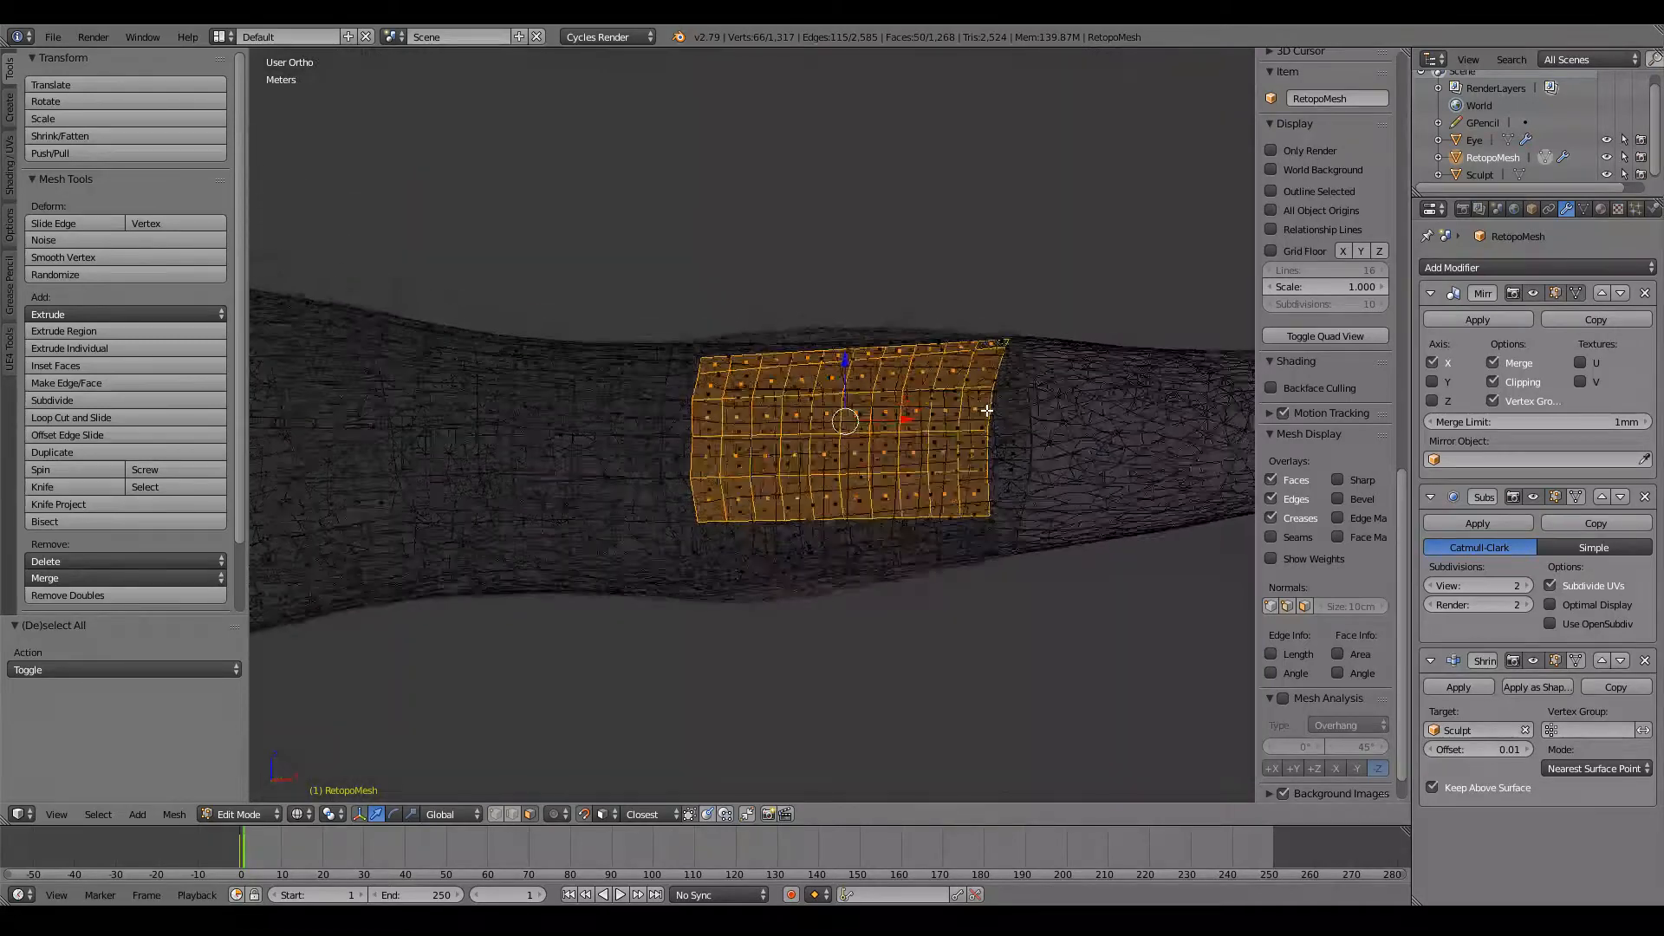
Step: Inset the selected front faces by about 6.71 cm and clear the selection
{"action": "key", "text": "z"}
{"action": "key", "text": "i"}
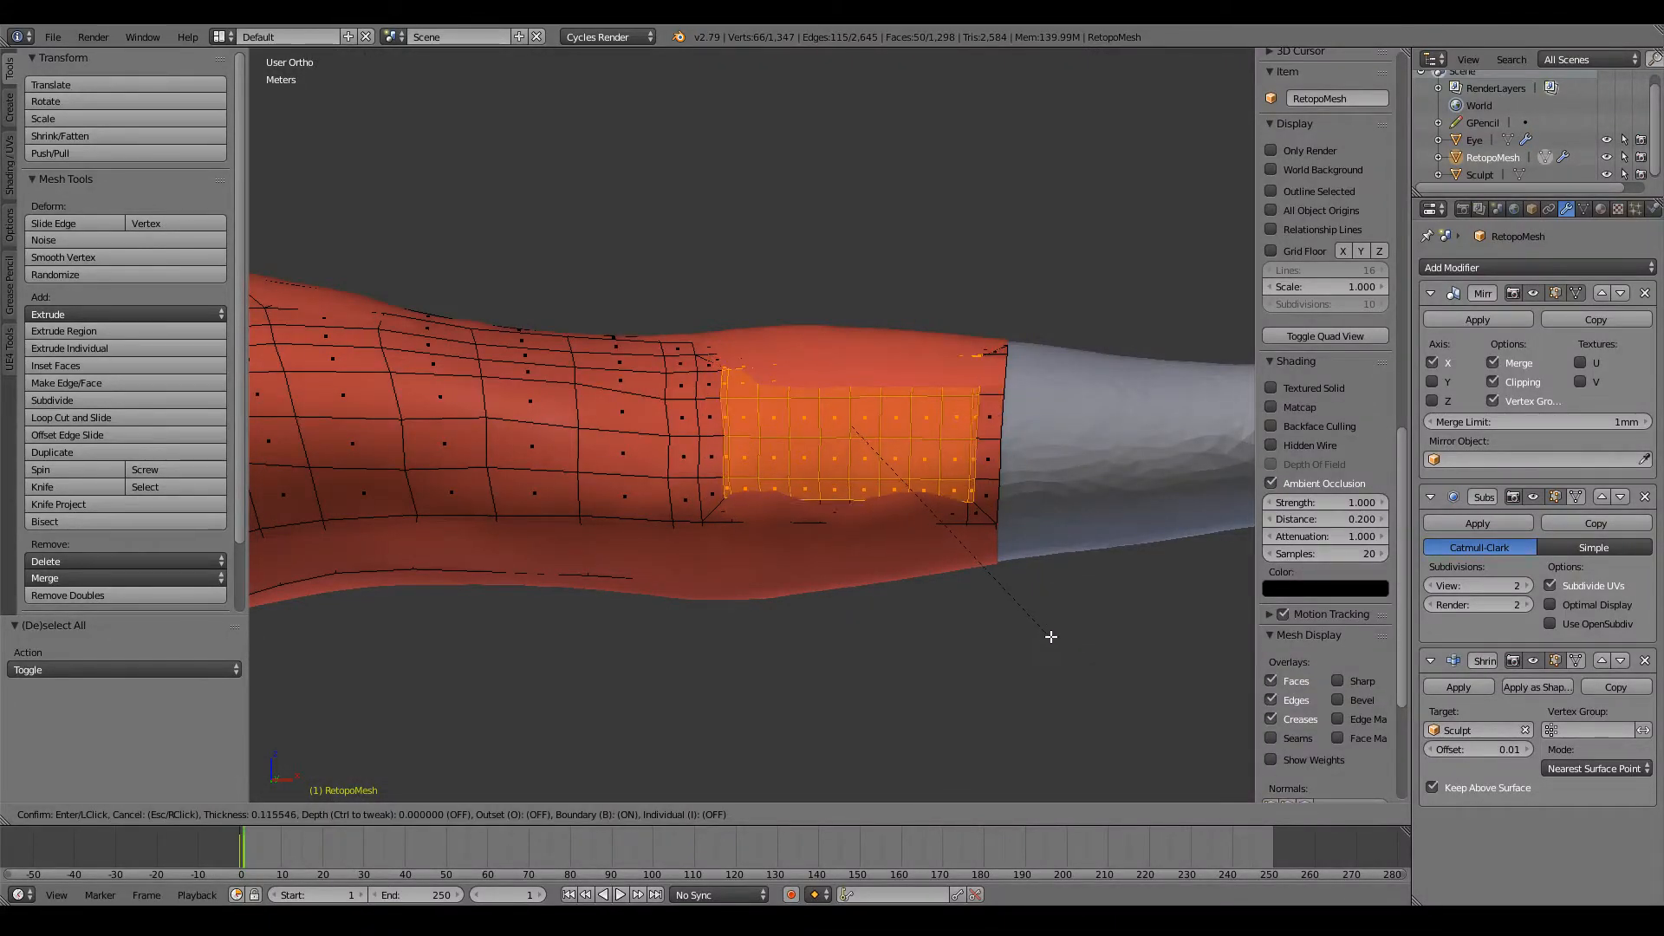
{"action": "left_click", "coordinate": [1056, 641]}
{"action": "key", "text": "z"}
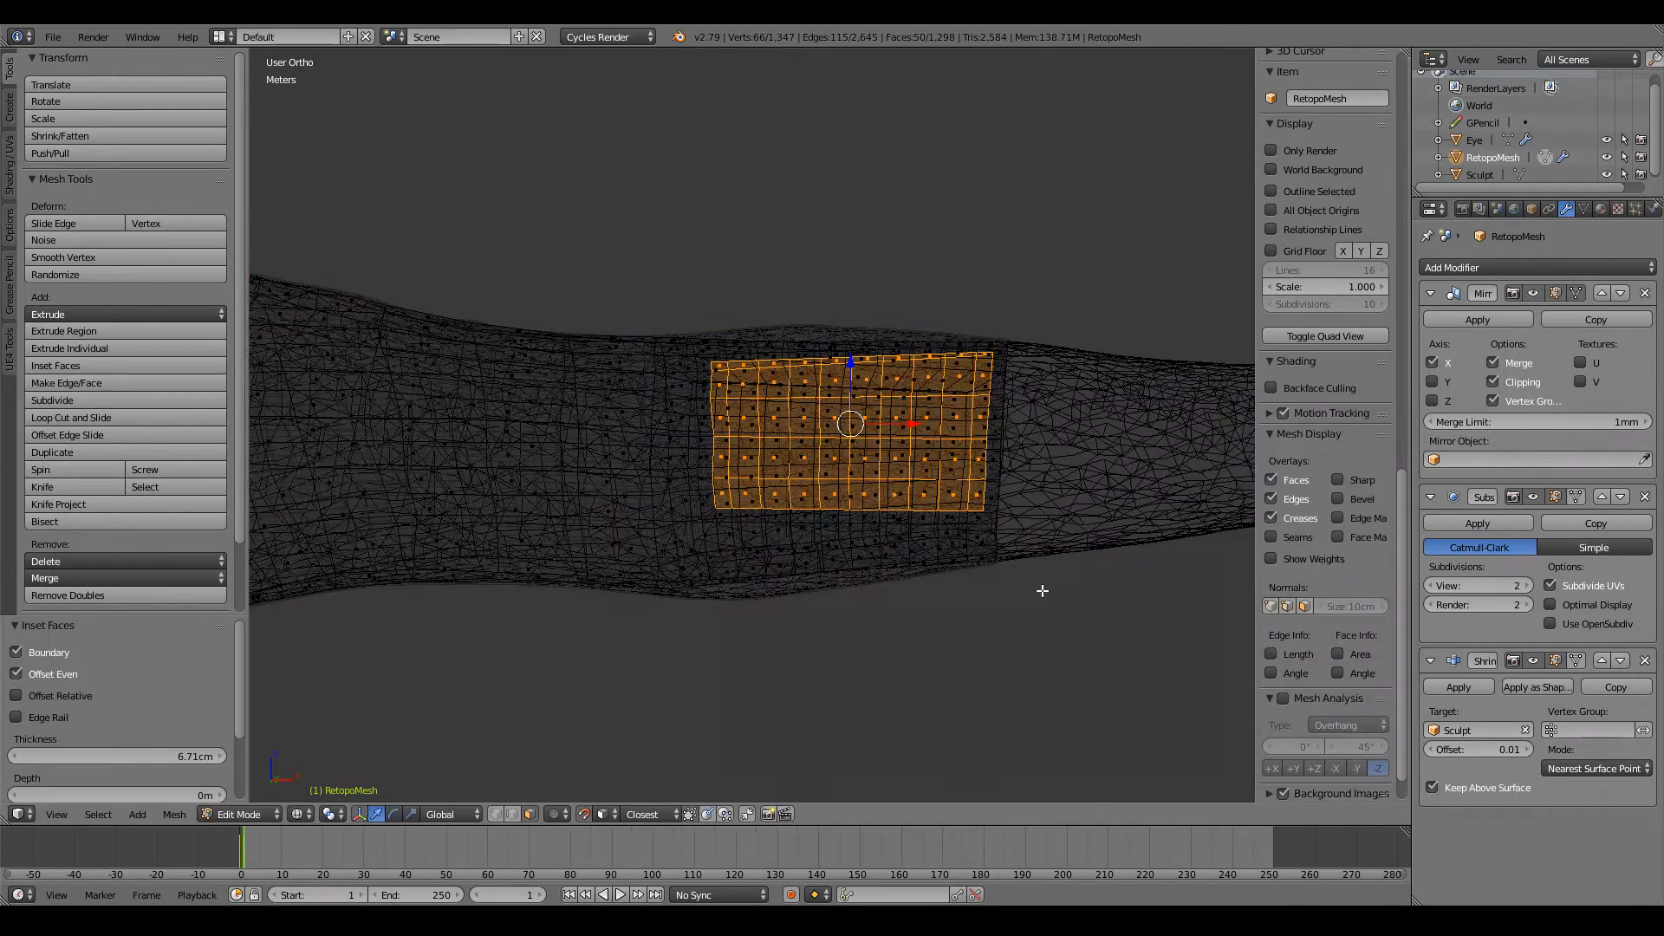
{"action": "key", "text": "z"}
{"action": "key", "text": "a"}
{"action": "scroll", "coordinate": [1041, 579], "scroll_direction": "down", "scroll_amount": 4}
Step: Inspect the inset arm section outside Edit Mode, return to editing and select the open boundary loop at the arm's end
{"action": "key", "text": "Tab"}
{"action": "middle_click_drag", "start_coordinate": [1042, 580], "coordinate": [856, 530]}
{"action": "key", "text": "Tab"}
{"action": "scroll", "coordinate": [849, 596], "scroll_direction": "up", "scroll_amount": 4}
{"action": "scroll", "coordinate": [996, 576], "scroll_direction": "up", "scroll_amount": 3}
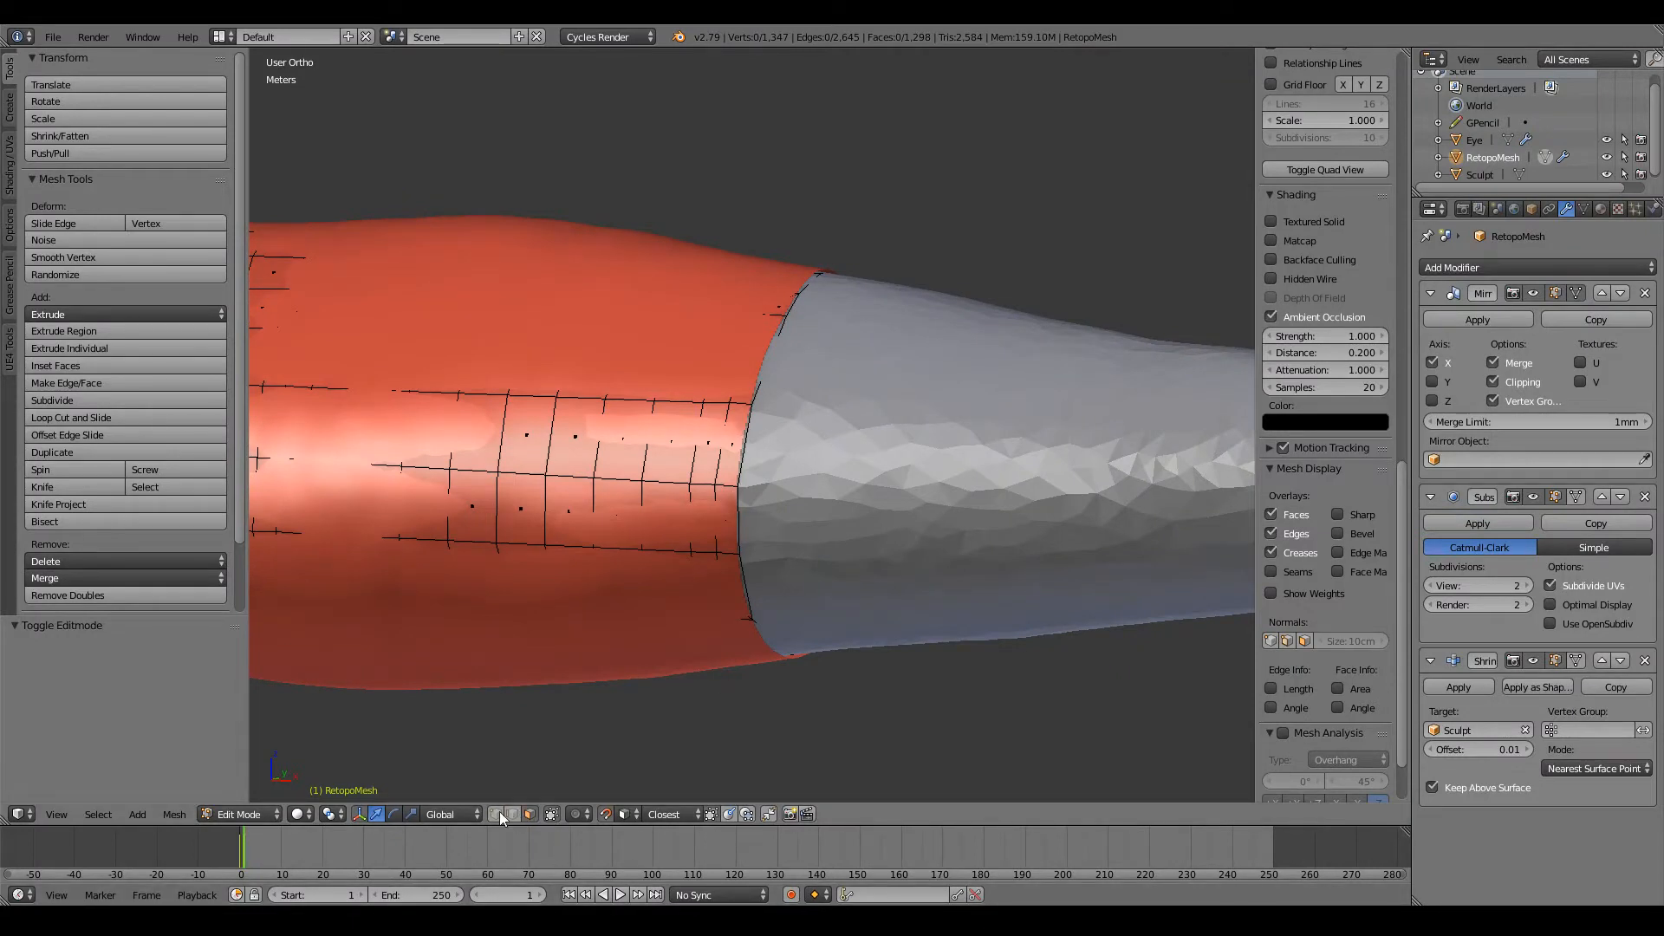
{"action": "right_click", "coordinate": [733, 518], "text": "alt"}
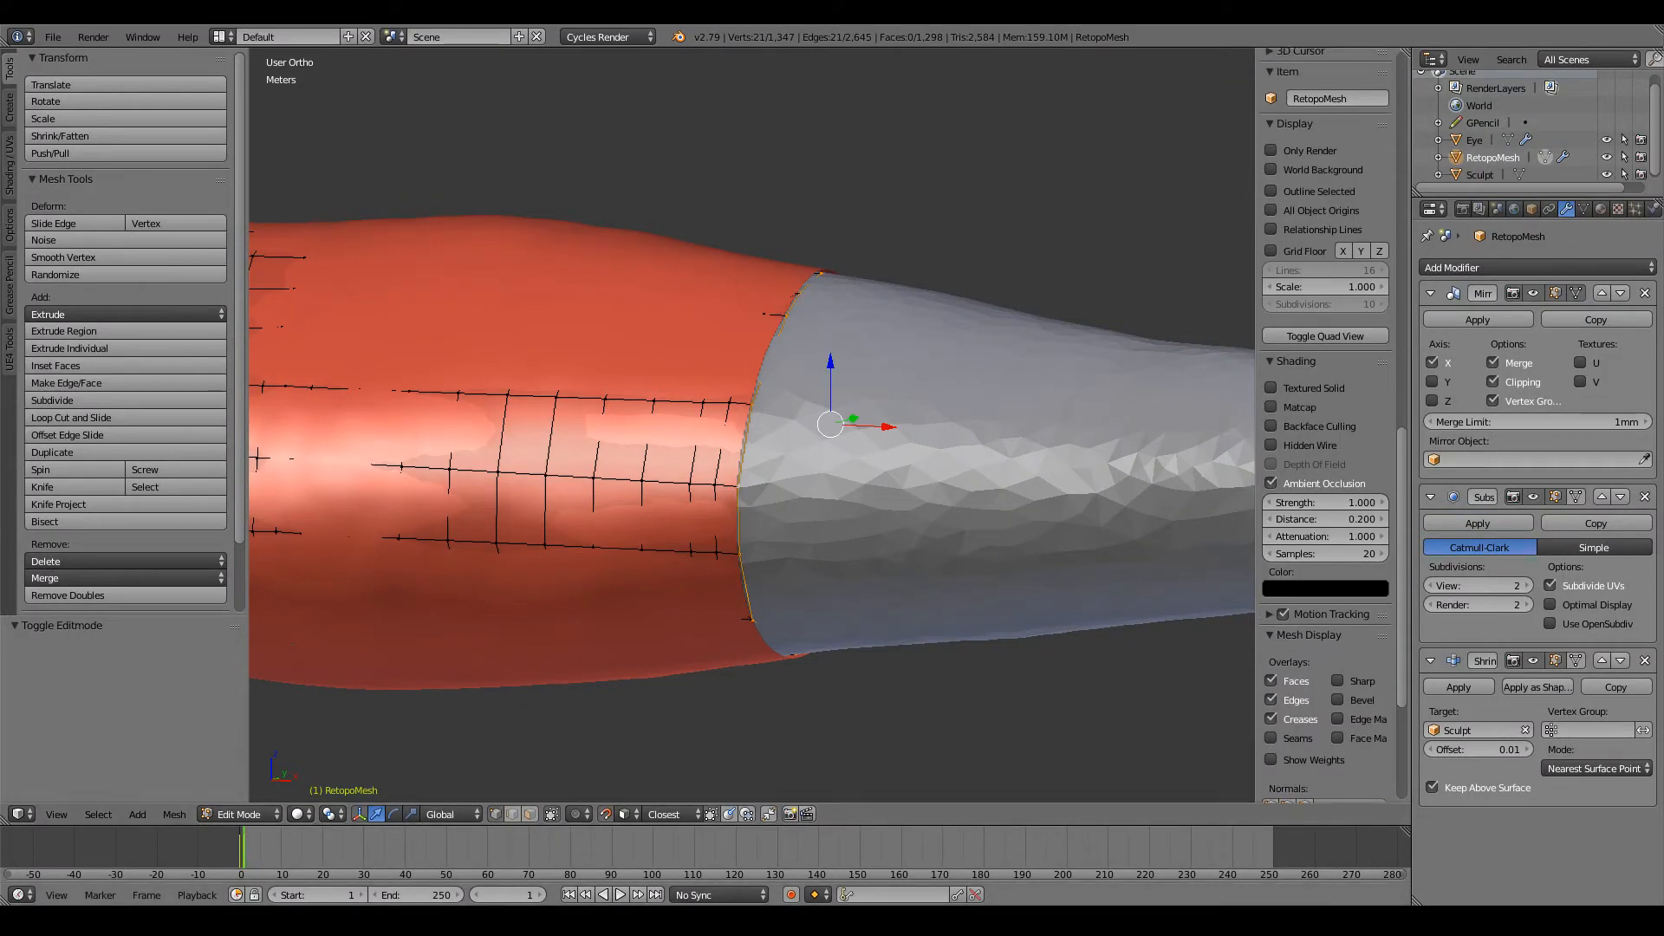
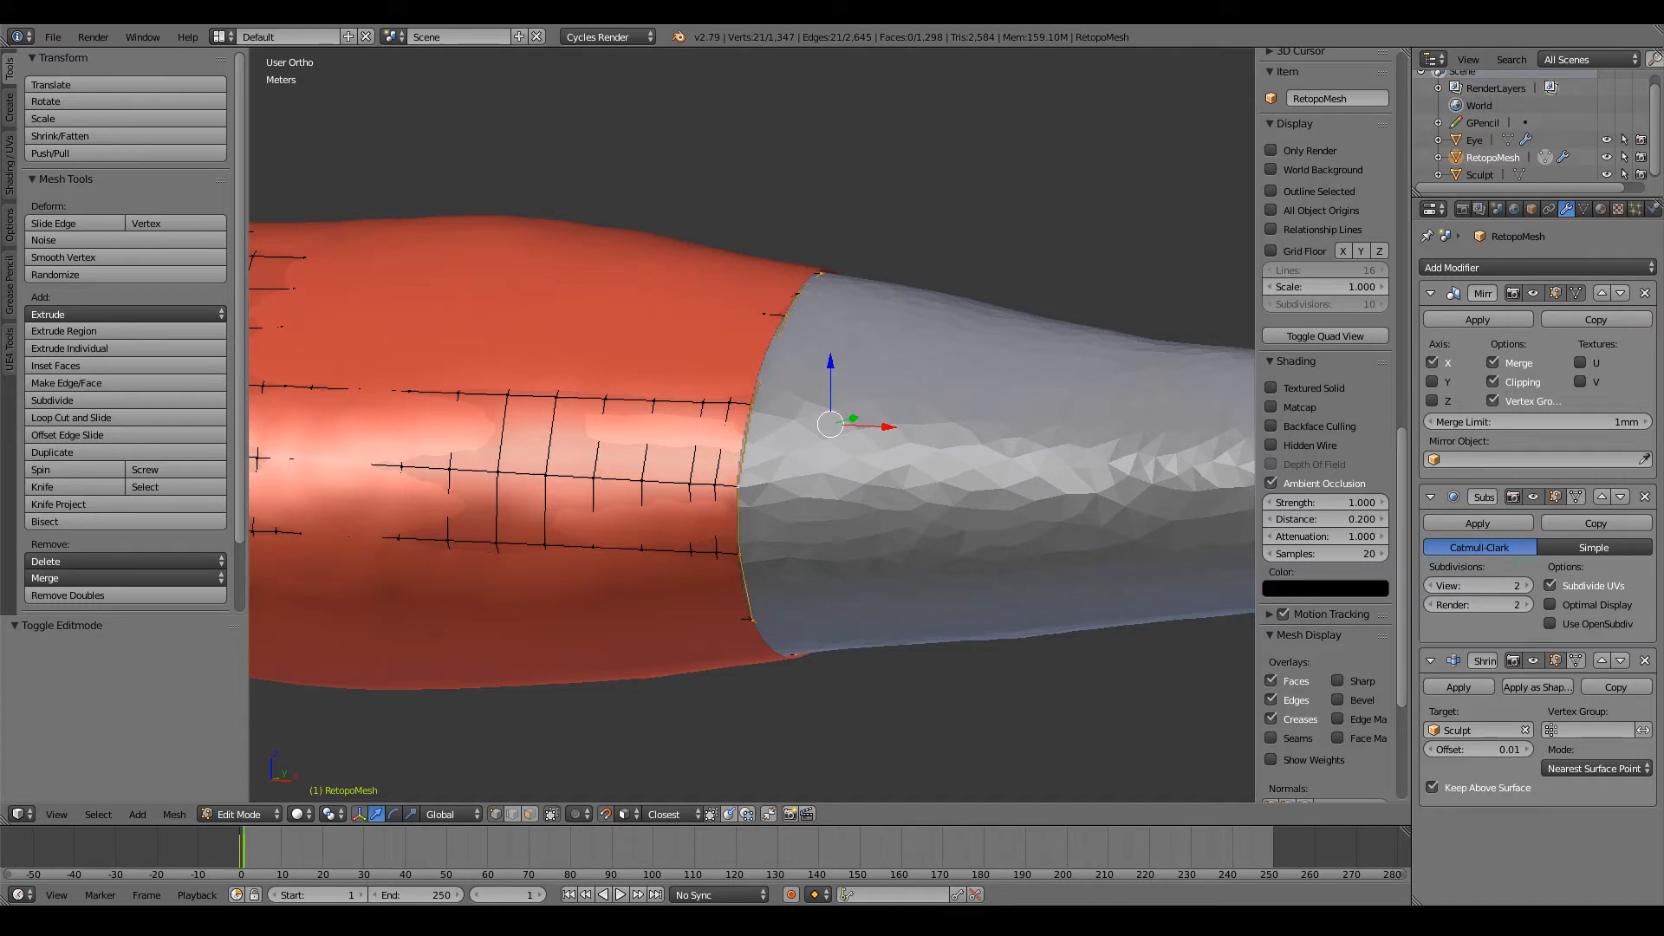
Step: In front view, extrude the arm's open boundary loop about 46 cm toward the hand
{"action": "scroll", "coordinate": [848, 514], "scroll_direction": "down", "scroll_amount": 4}
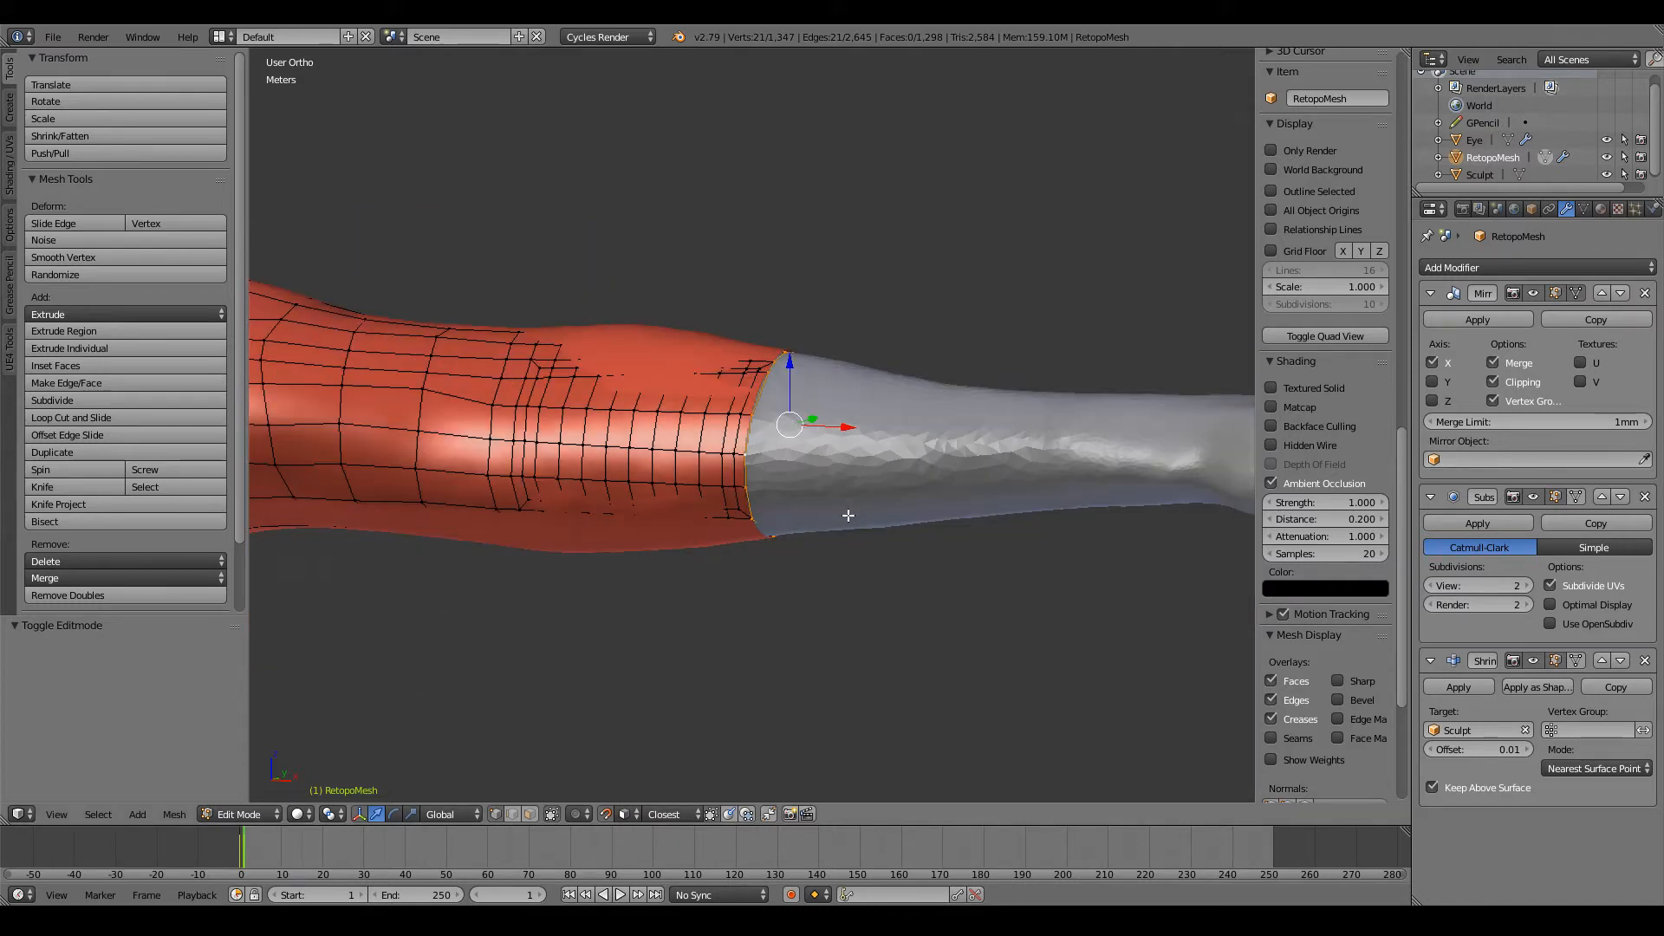
{"action": "key", "text": "KP_1"}
{"action": "left_click_drag", "start_coordinate": [769, 426], "coordinate": [707, 423]}
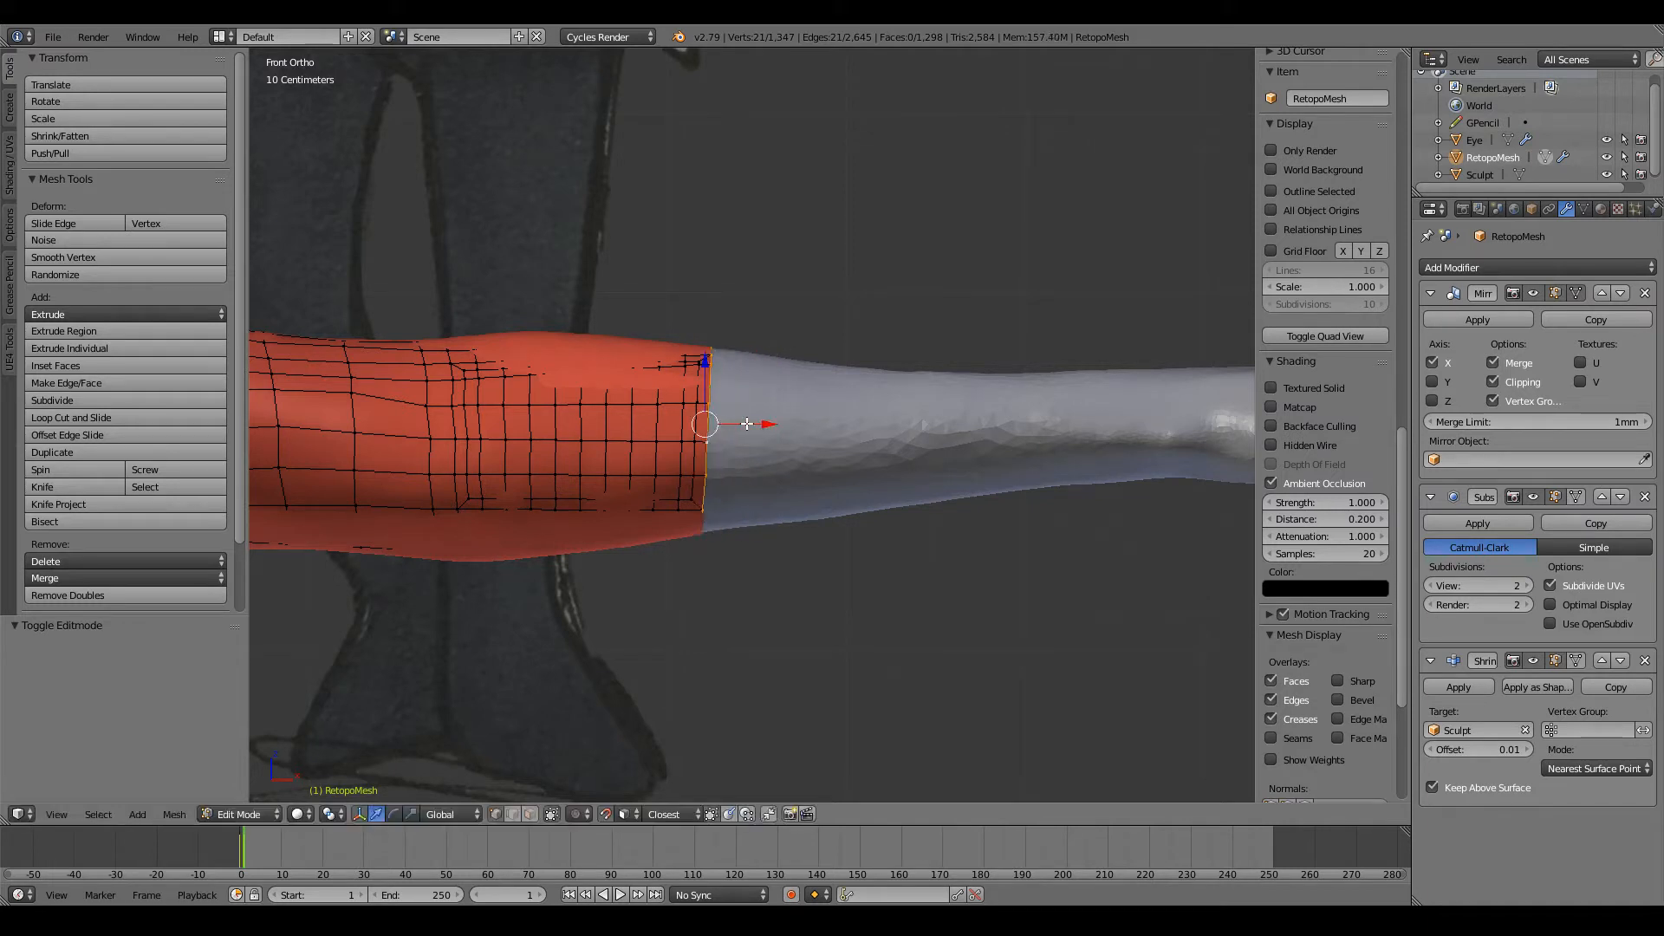
{"action": "key", "text": "e"}
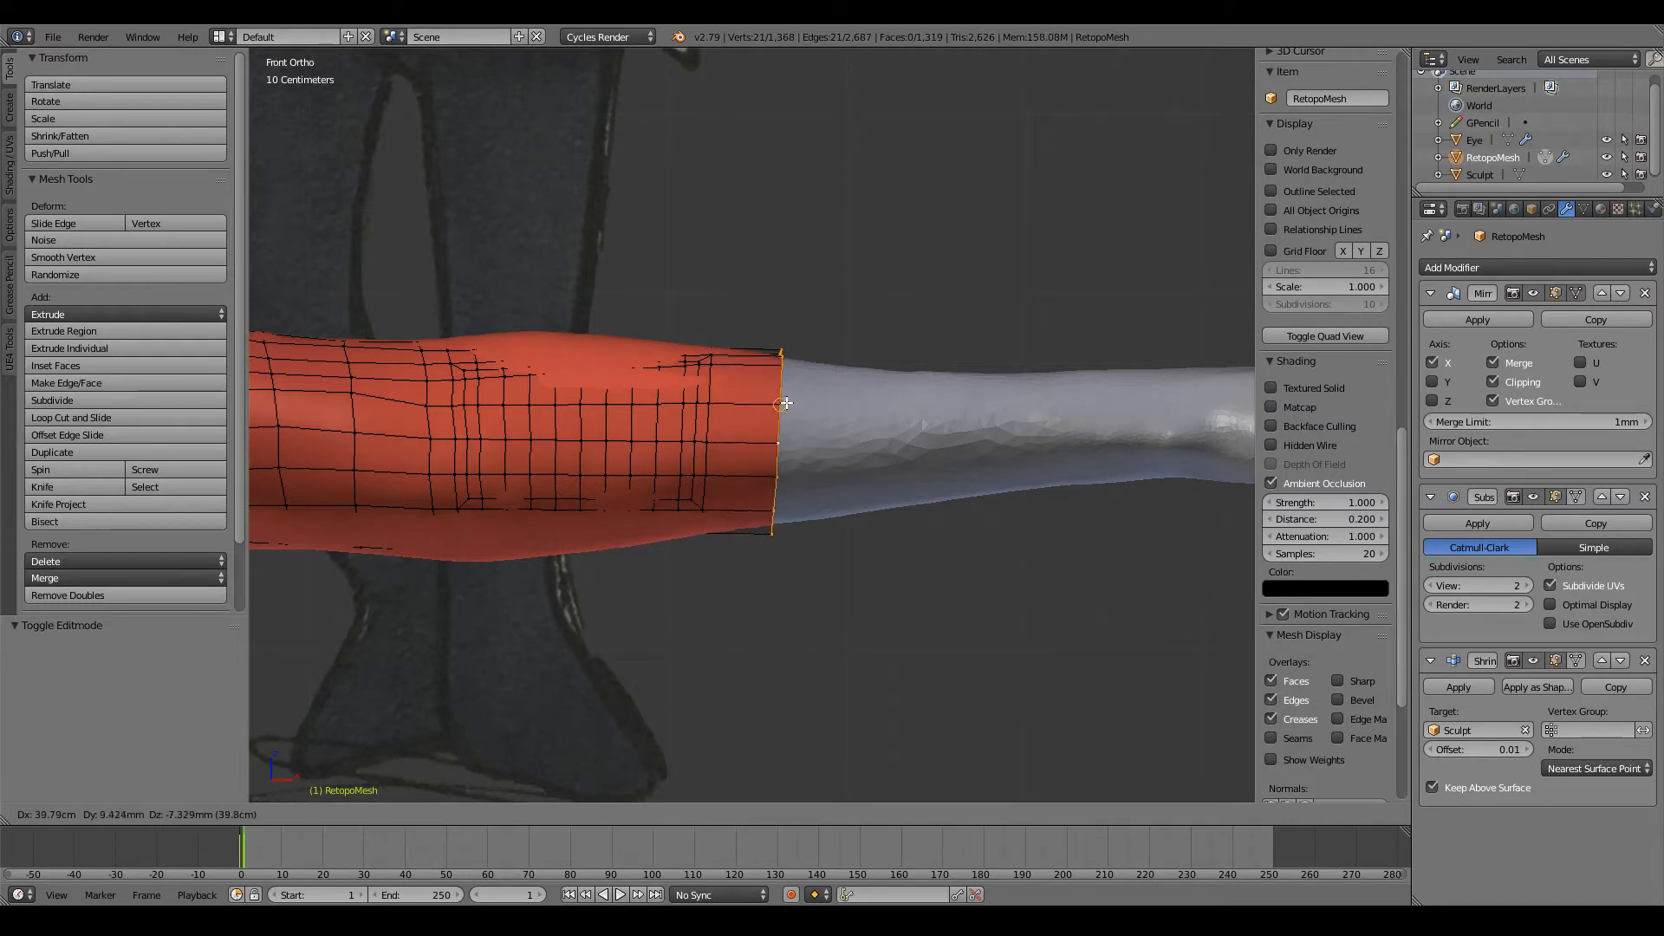
{"action": "left_click", "coordinate": [791, 403]}
Step: Move three vertices on the front of the extruded end loop to straighten its edge against the sculpt
{"action": "scroll", "coordinate": [790, 405], "scroll_direction": "up", "scroll_amount": 5}
{"action": "scroll", "coordinate": [862, 464], "scroll_direction": "up", "scroll_amount": 1}
{"action": "right_click", "coordinate": [863, 469]}
{"action": "key", "text": "g"}
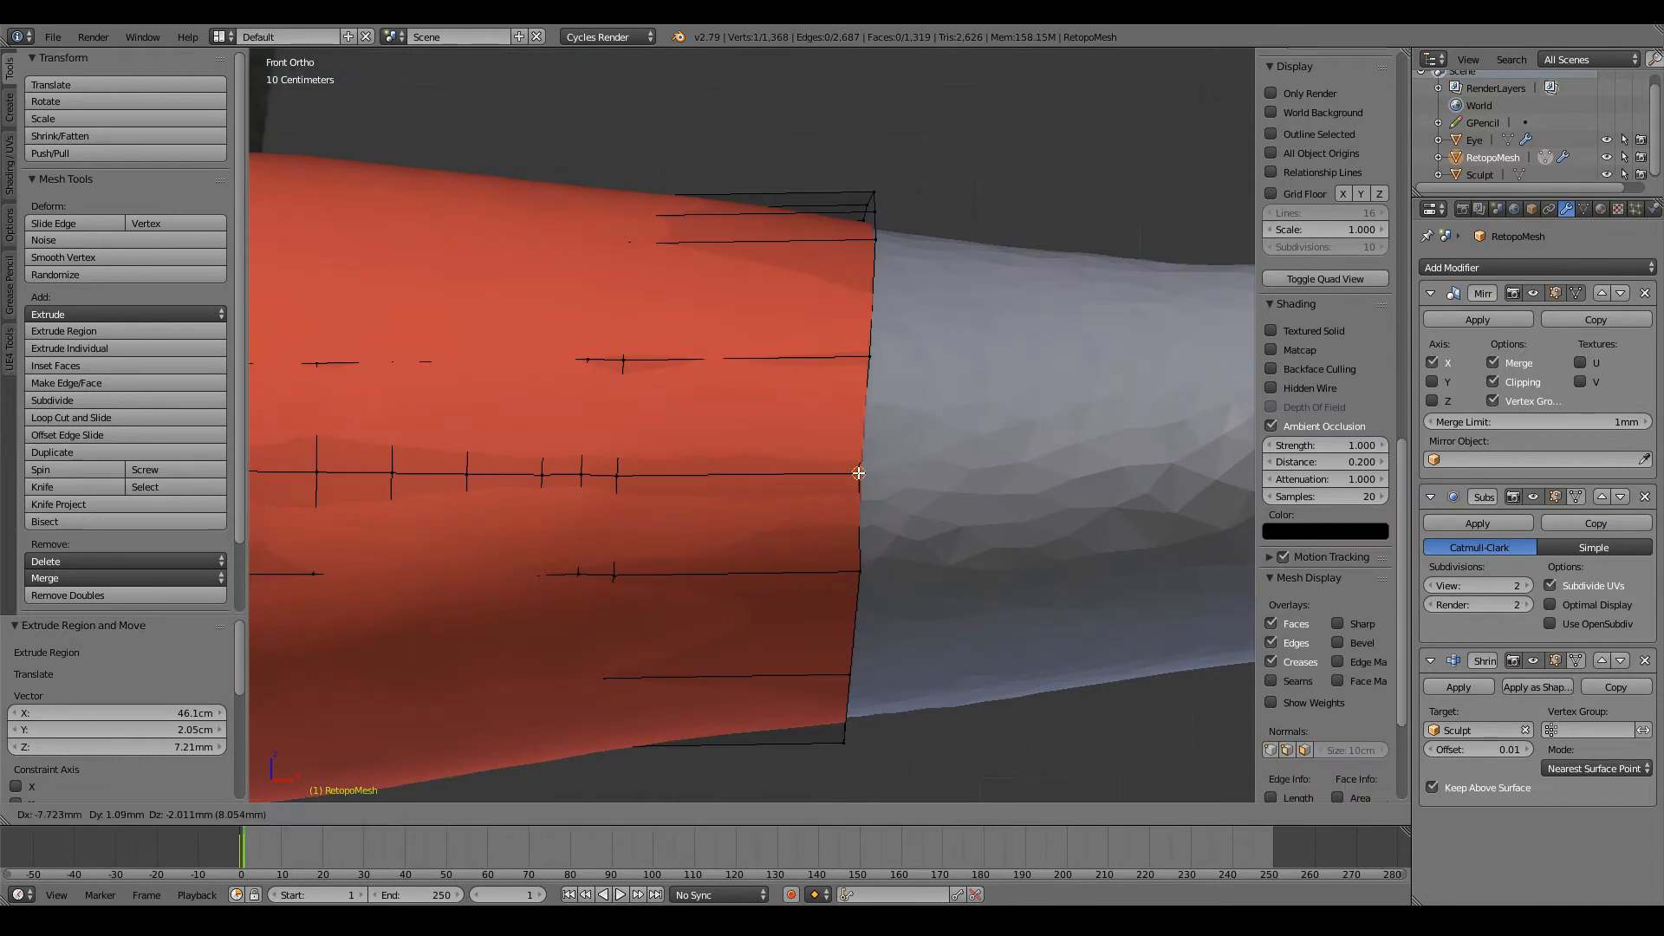
{"action": "left_click", "coordinate": [858, 472]}
{"action": "key", "text": "g"}
{"action": "left_click", "coordinate": [849, 374]}
{"action": "right_click", "coordinate": [859, 589]}
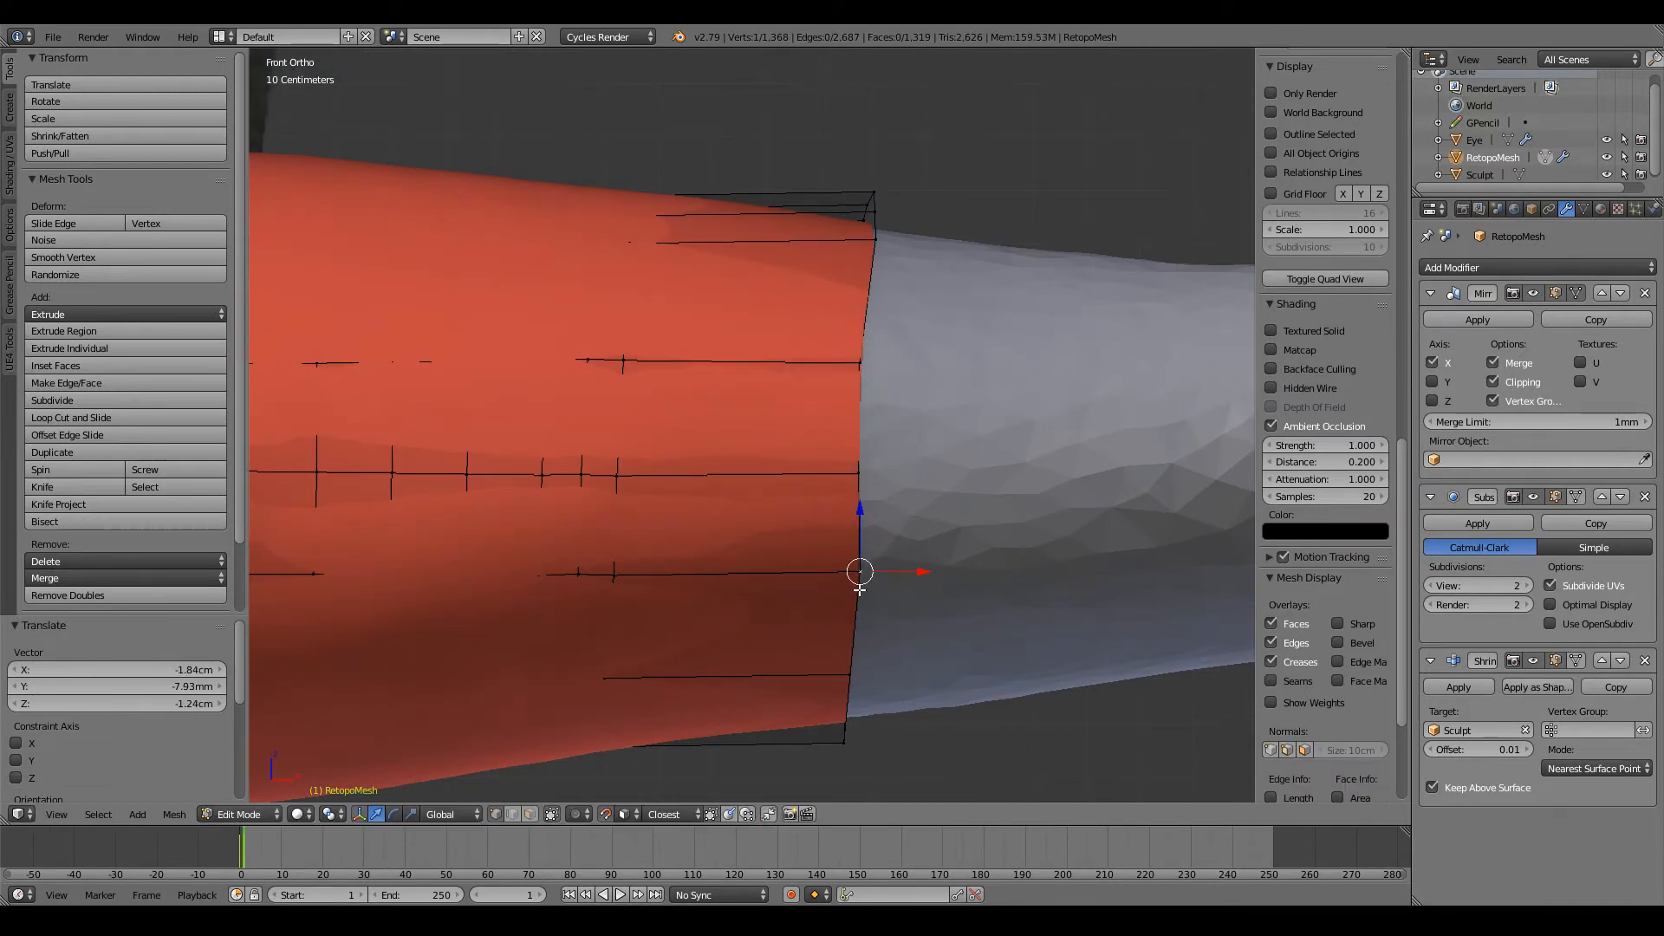
{"action": "key", "text": "g"}
{"action": "left_click", "coordinate": [855, 570]}
Step: Reposition the end loop's vertices where the forearm's front turns into its underside
{"action": "middle_click_drag", "start_coordinate": [855, 569], "coordinate": [853, 435]}
{"action": "right_click", "coordinate": [845, 384]}
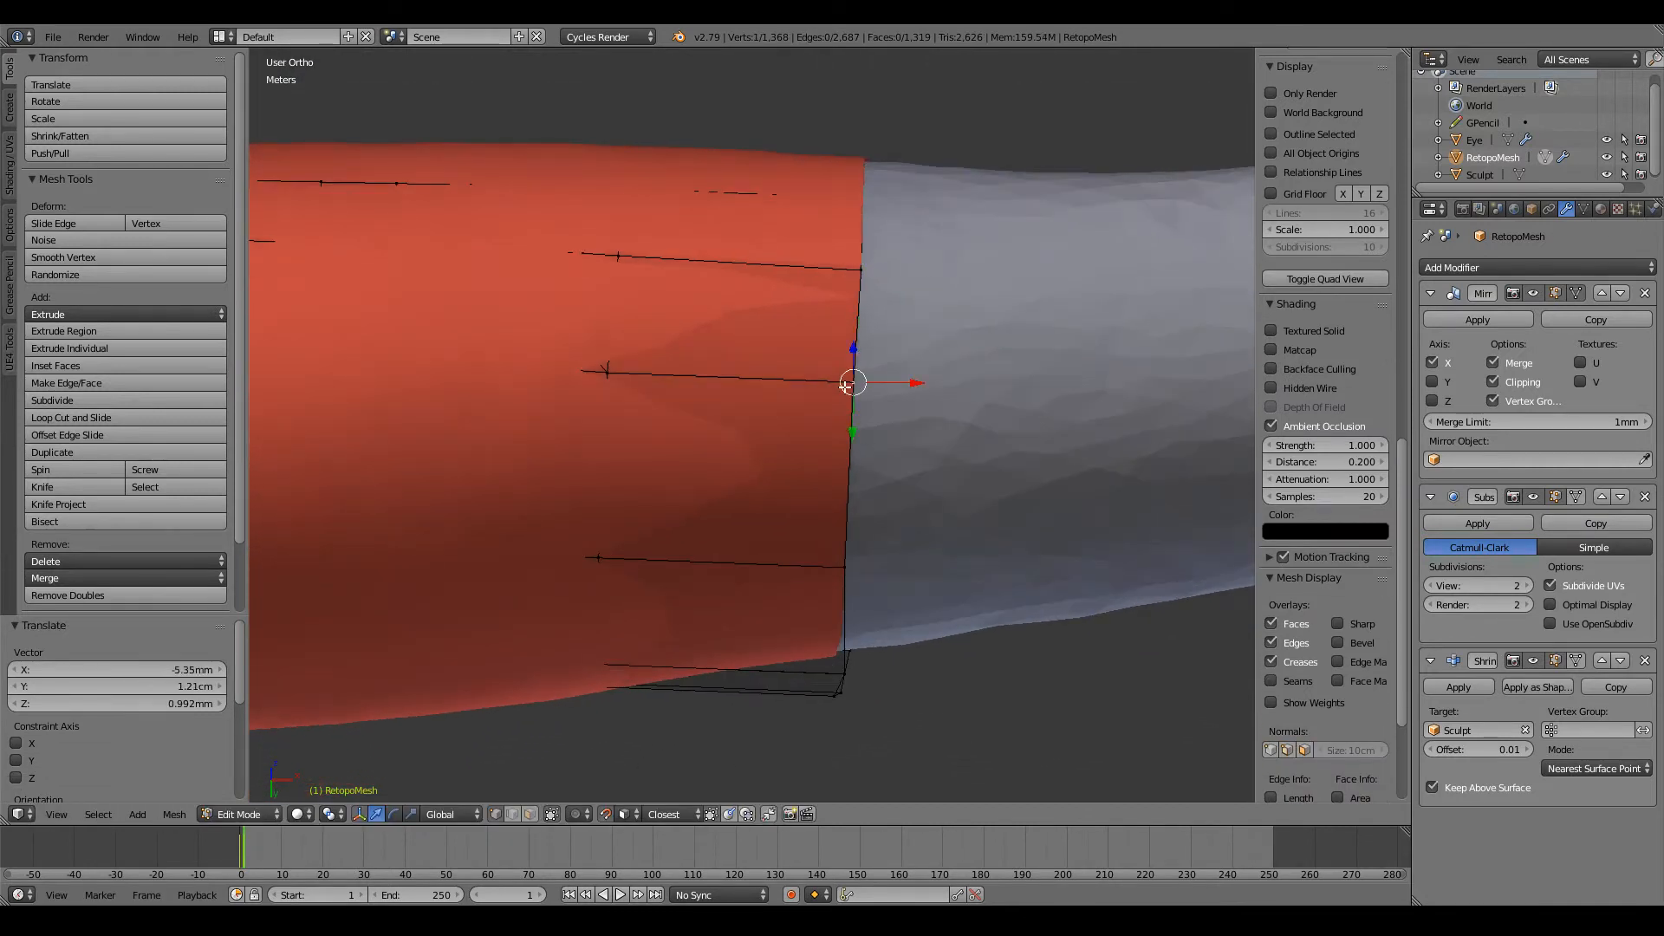
{"action": "key", "text": "g"}
{"action": "left_click", "coordinate": [853, 382]}
{"action": "right_click", "coordinate": [847, 569]}
{"action": "middle_click_drag", "start_coordinate": [847, 568], "coordinate": [812, 488]}
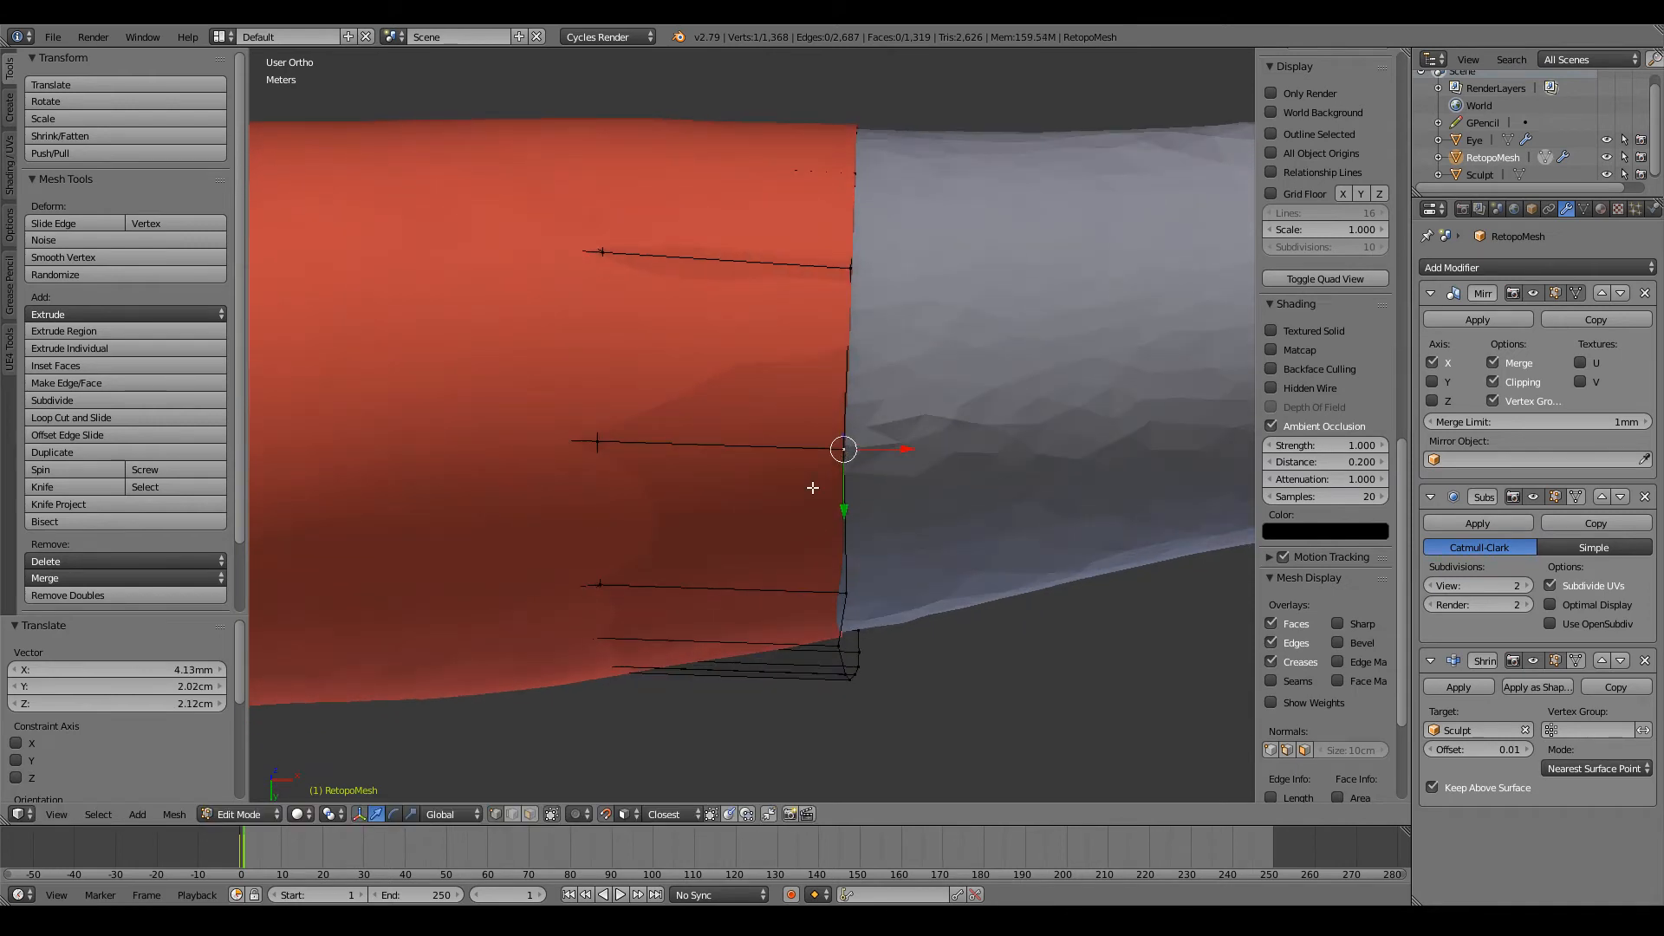
{"action": "key", "text": "g"}
{"action": "left_click", "coordinate": [851, 434]}
Step: Even out the spacing of the end loop's vertices across the forearm's underside
{"action": "middle_click_drag", "start_coordinate": [851, 435], "coordinate": [854, 322]}
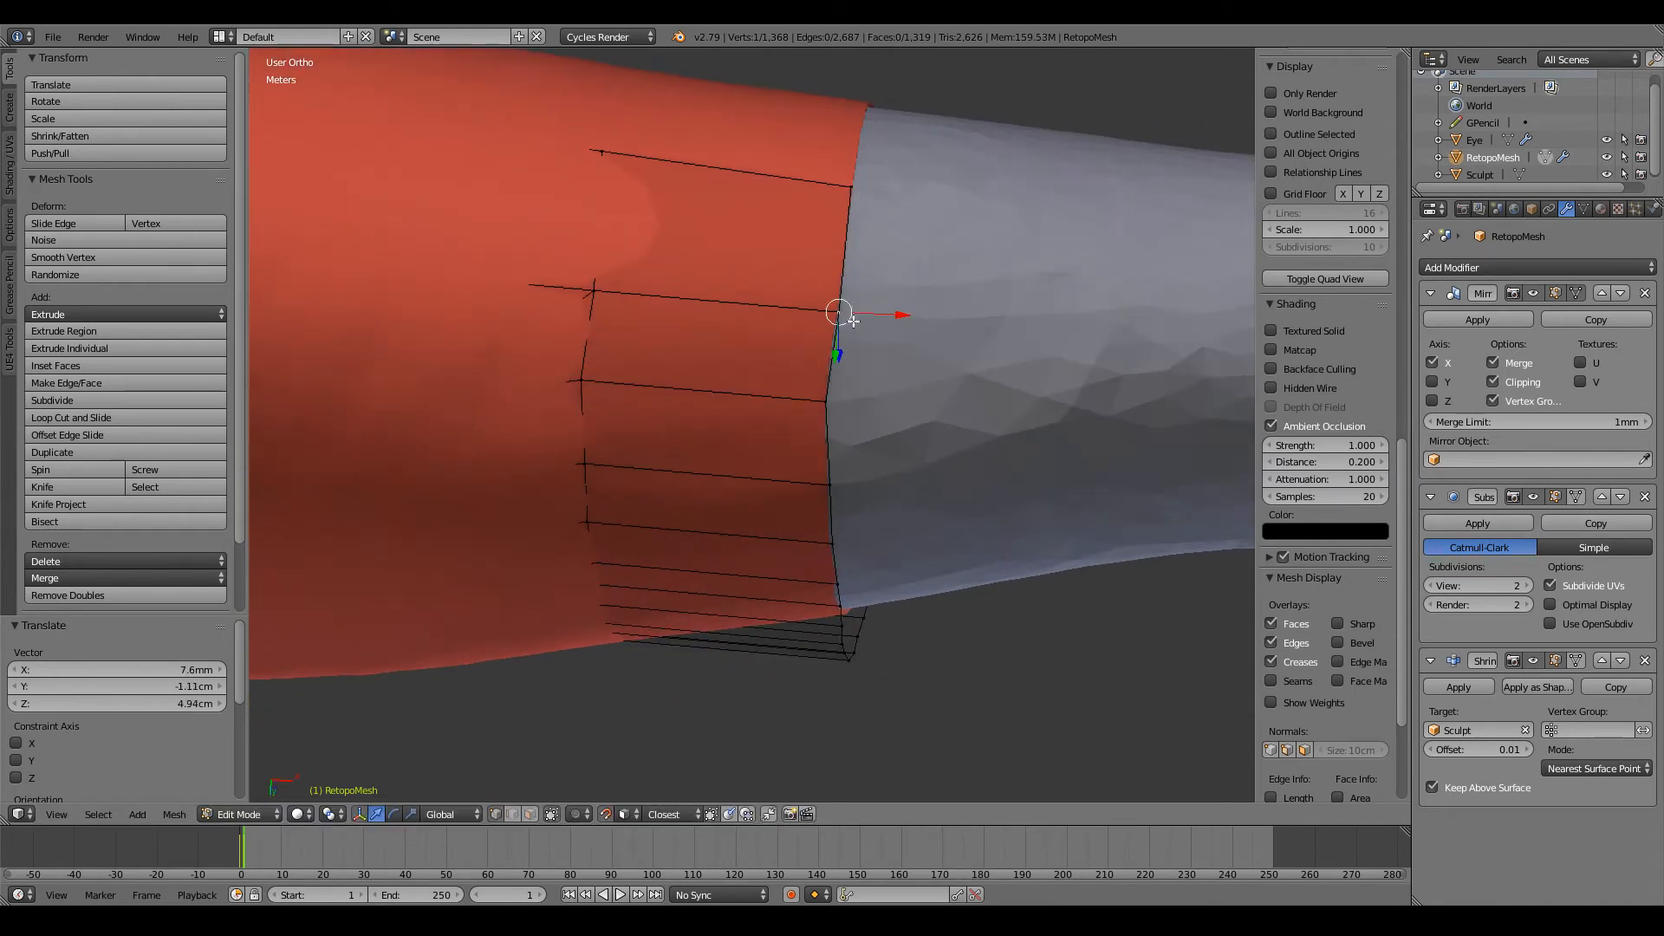
{"action": "key", "text": "g"}
{"action": "left_click", "coordinate": [847, 289]}
{"action": "key", "text": "g"}
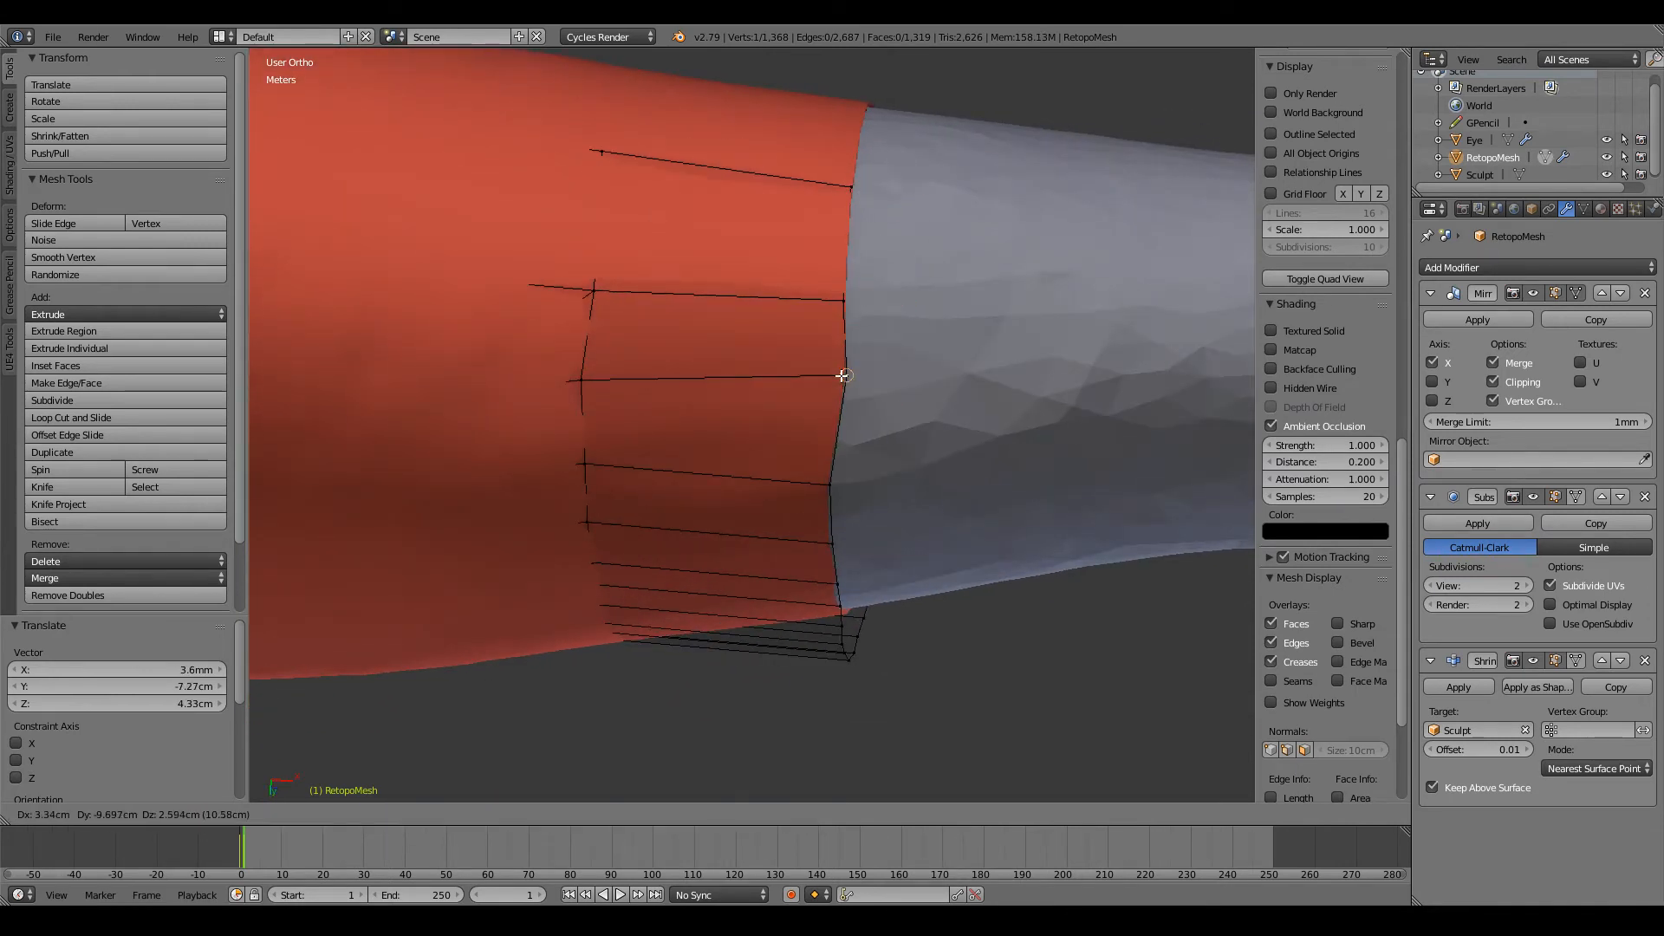
{"action": "left_click", "coordinate": [840, 374]}
{"action": "middle_click_drag", "start_coordinate": [840, 375], "coordinate": [846, 312]}
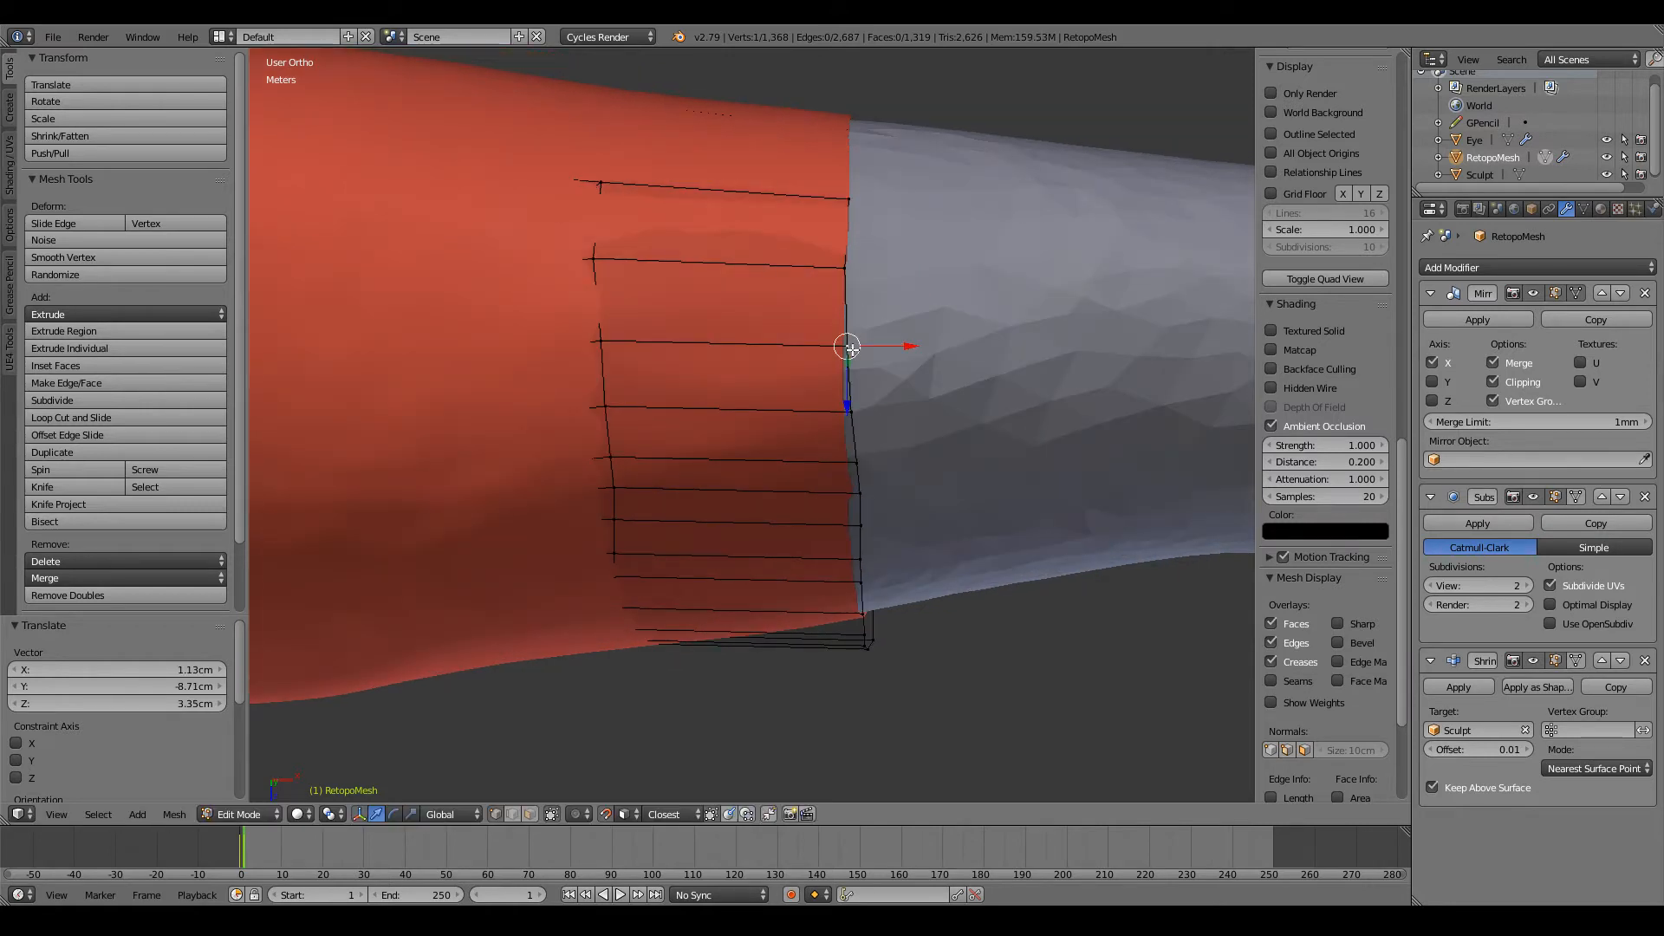
{"action": "key", "text": "g"}
{"action": "left_click", "coordinate": [851, 409]}
{"action": "key", "text": "g"}
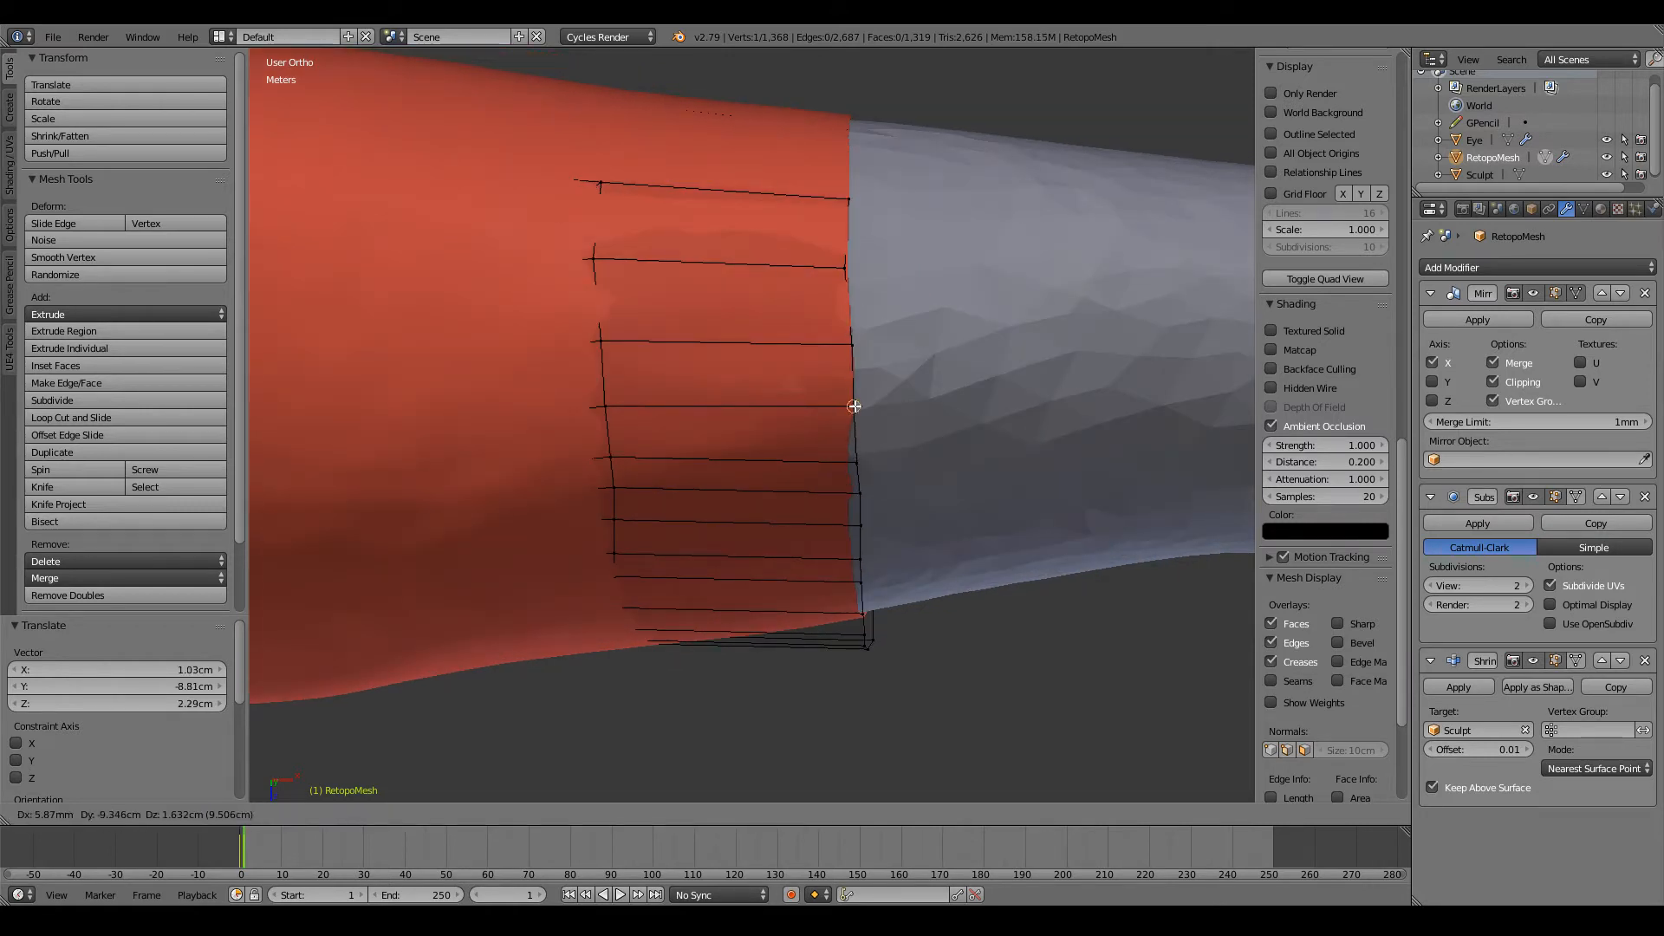
{"action": "left_click", "coordinate": [854, 405]}
Step: Reposition three end-loop vertices between the forearm's underside and back so the edge runs evenly
{"action": "middle_click_drag", "start_coordinate": [853, 406], "coordinate": [850, 337]}
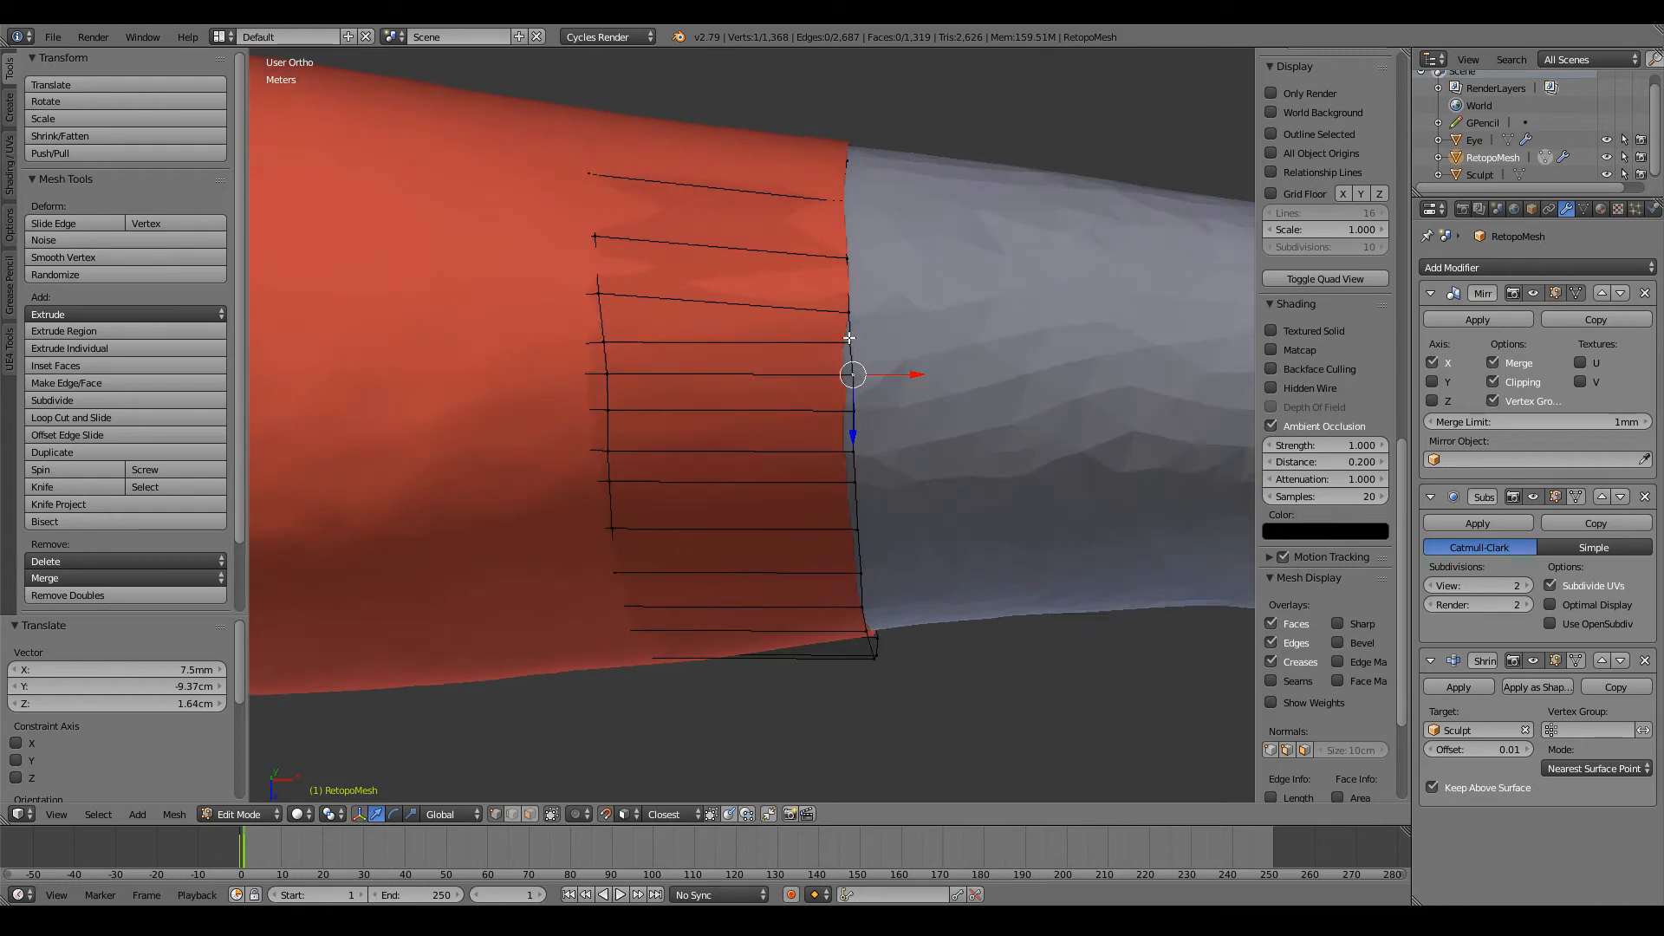
{"action": "key", "text": "g"}
{"action": "left_click", "coordinate": [849, 340]}
{"action": "right_click", "coordinate": [849, 311]}
{"action": "key", "text": "g"}
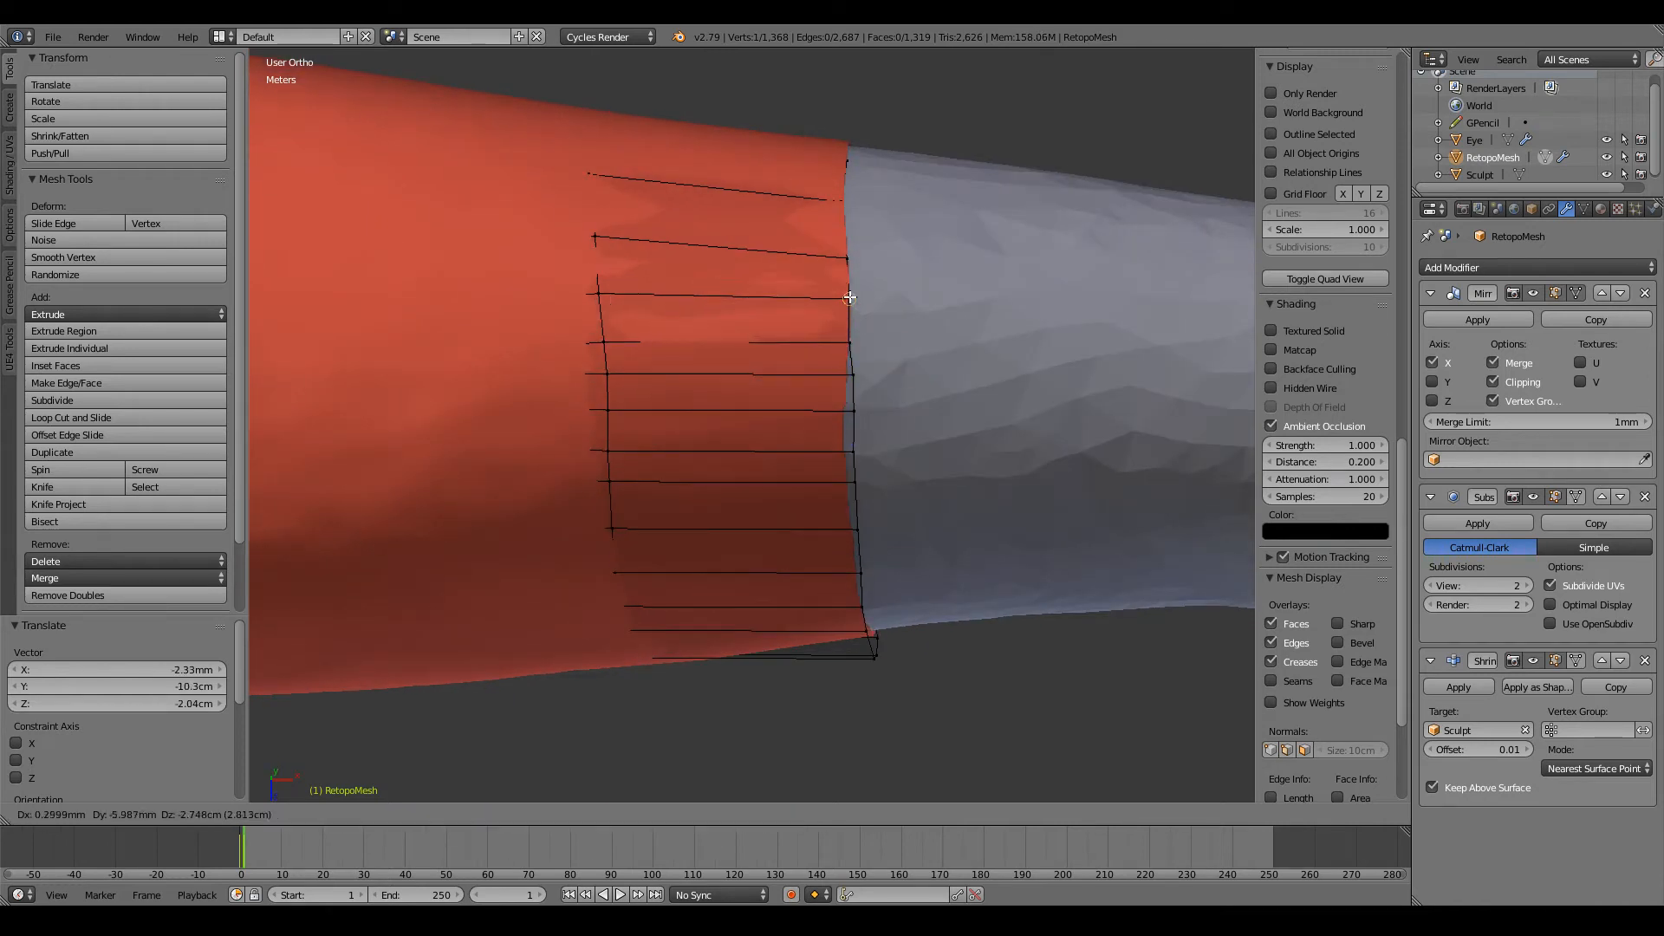
{"action": "left_click", "coordinate": [849, 296]}
{"action": "right_click", "coordinate": [845, 256]}
{"action": "key", "text": "g"}
{"action": "left_click", "coordinate": [846, 260]}
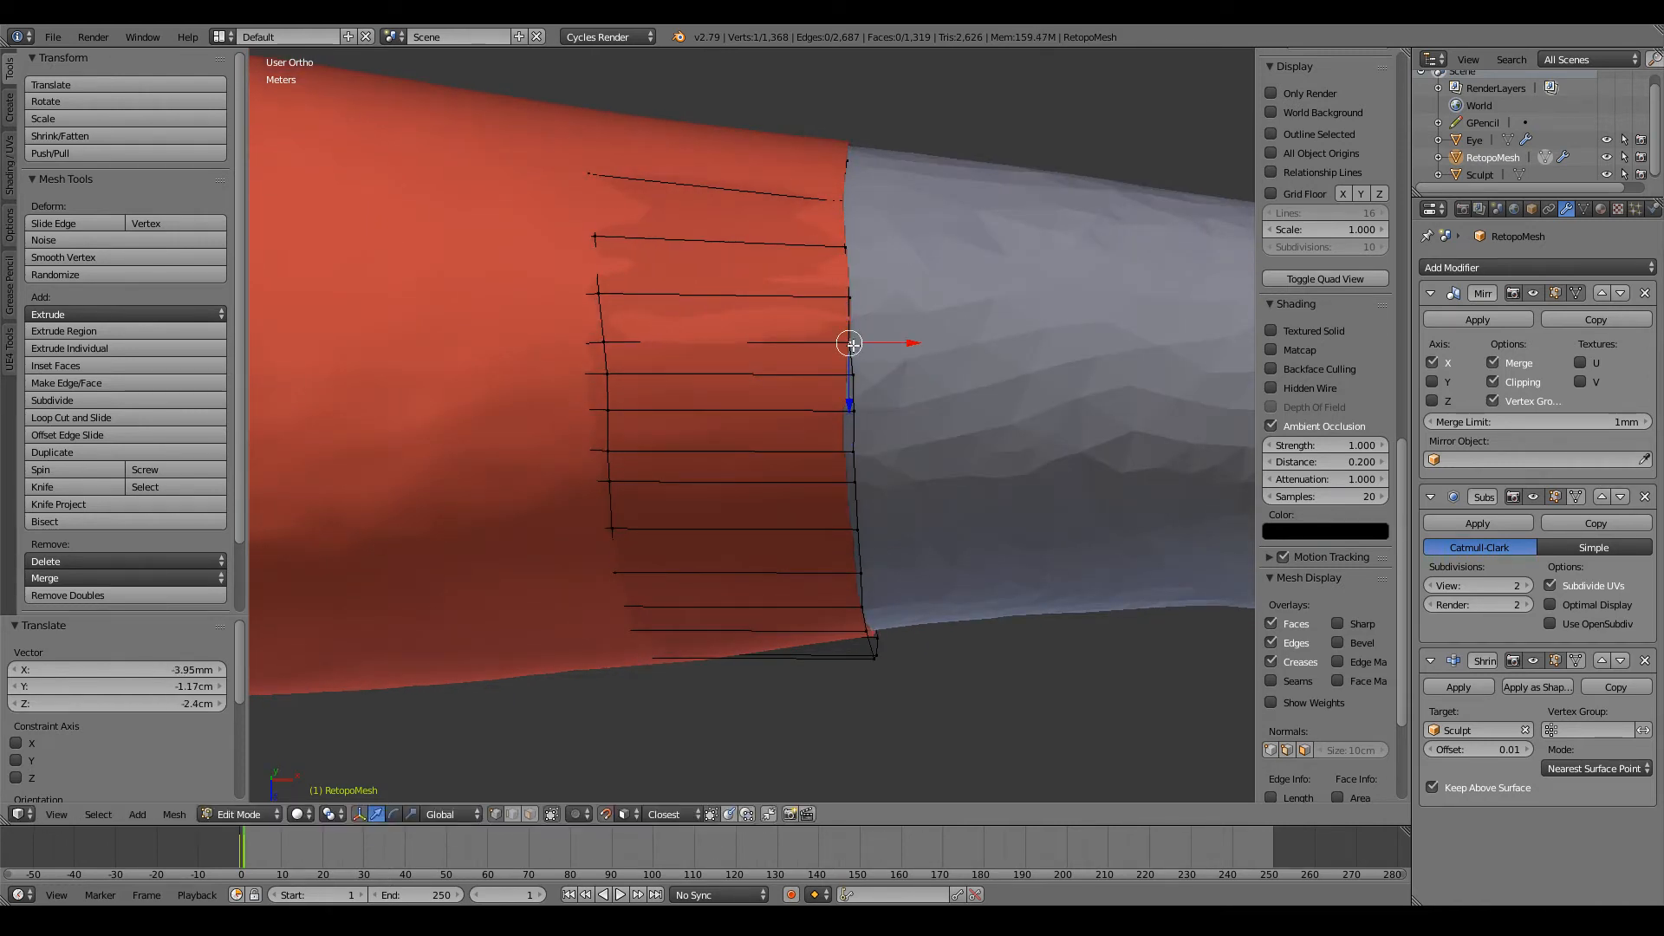
Step: Spread the next end-loop vertices on the forearm's back and align a matching vertex on the previous loop
{"action": "key", "text": "g"}
{"action": "left_click", "coordinate": [852, 346]}
{"action": "key", "text": "g"}
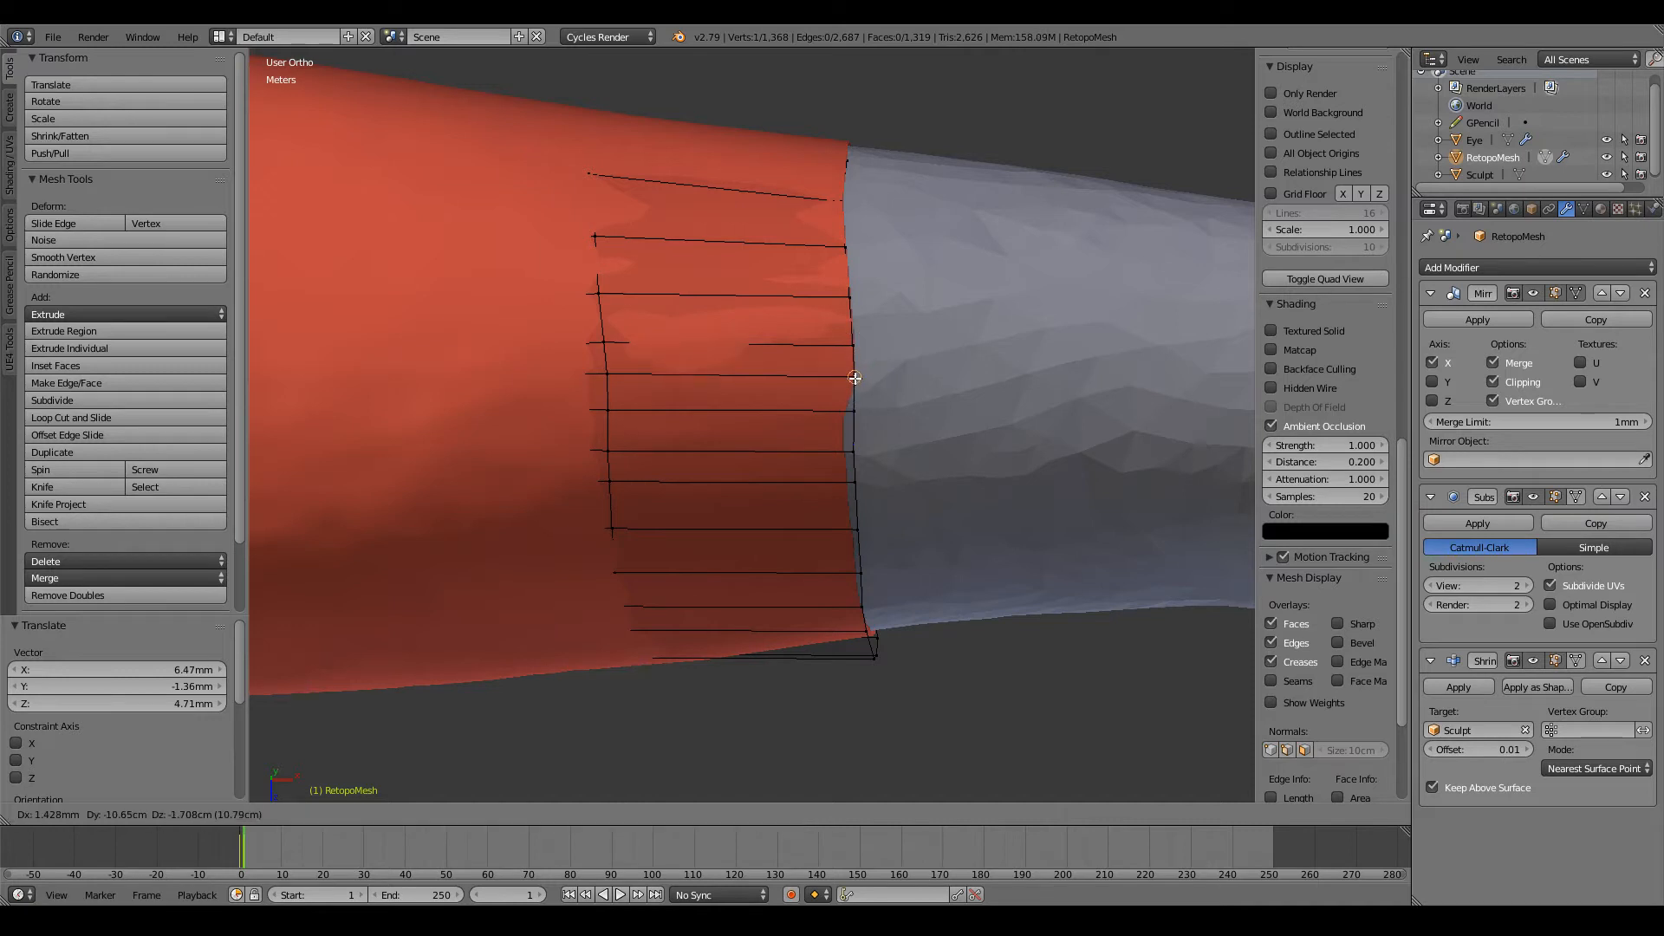
{"action": "left_click", "coordinate": [857, 426]}
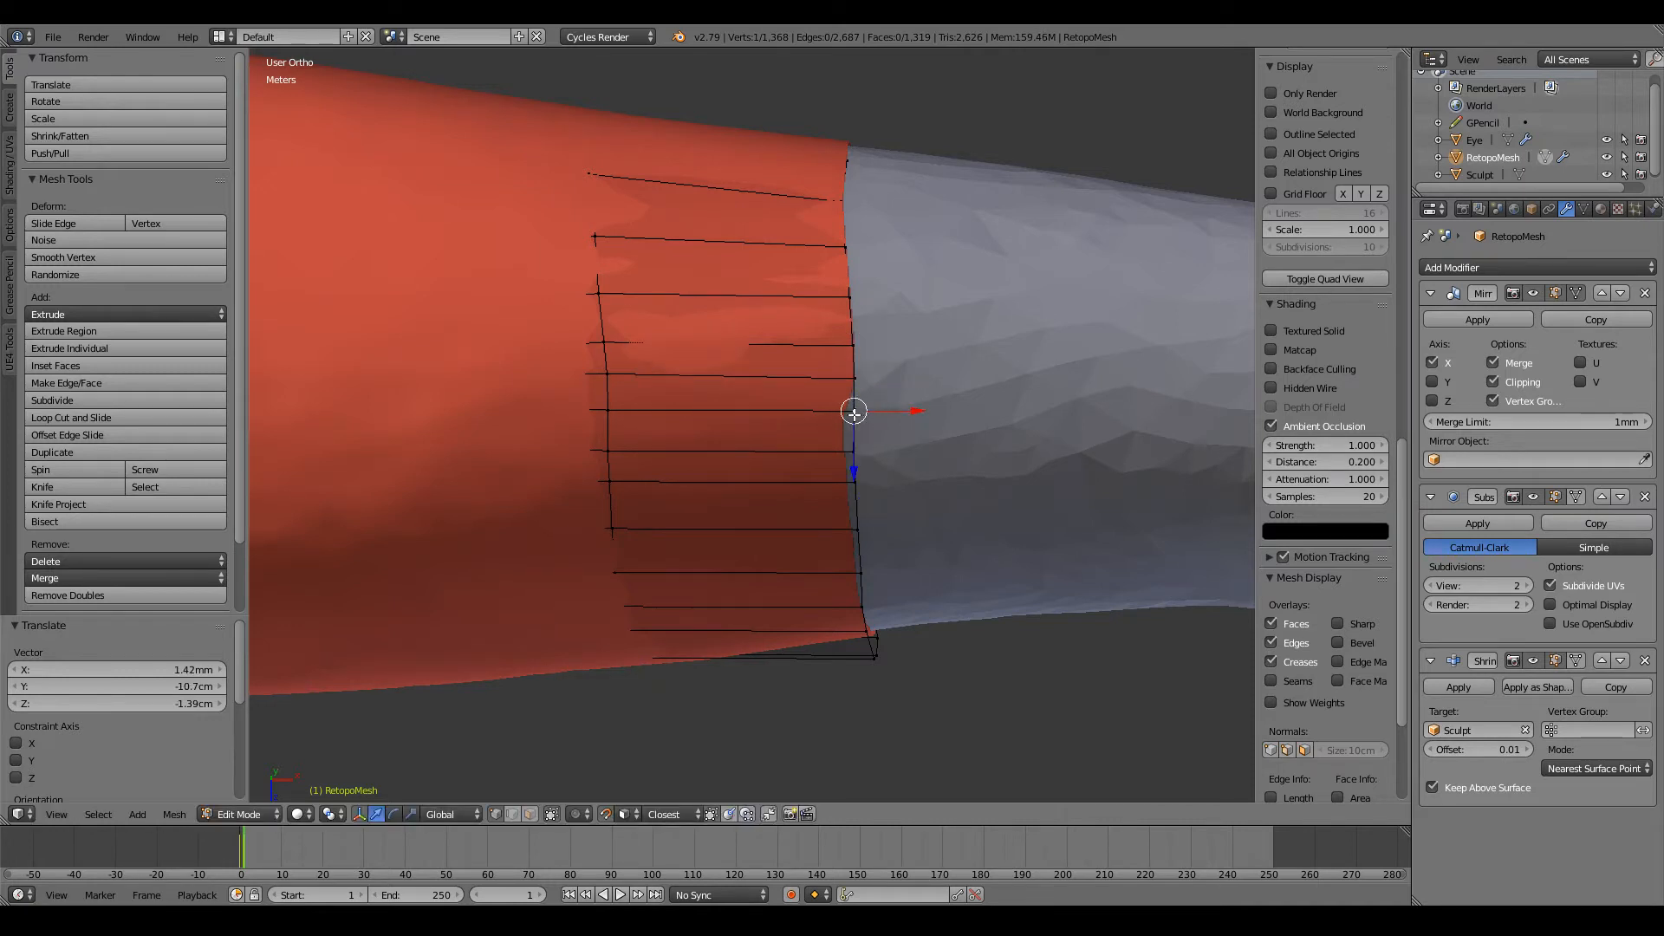
{"action": "key", "text": "g"}
{"action": "left_click", "coordinate": [851, 416]}
{"action": "key", "text": "g"}
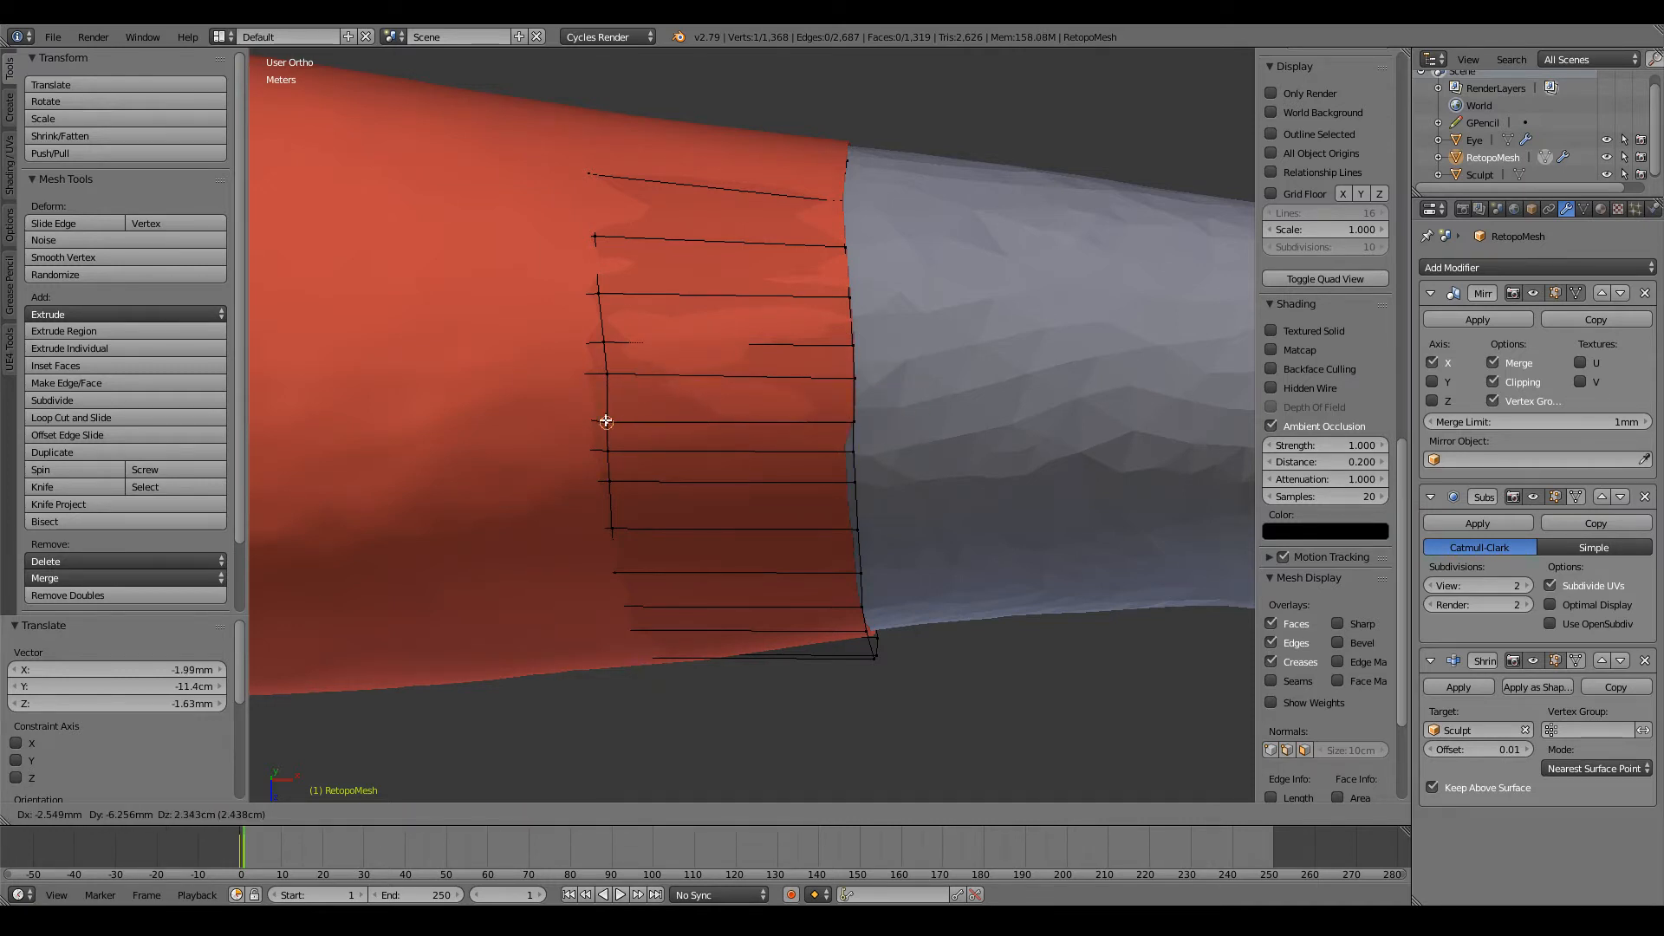
{"action": "left_click", "coordinate": [606, 421]}
Step: Space two neighbouring edge rows on the forearm's back by moving their vertices on both the end loop and previous loop
{"action": "middle_click_drag", "start_coordinate": [858, 476], "coordinate": [866, 423]}
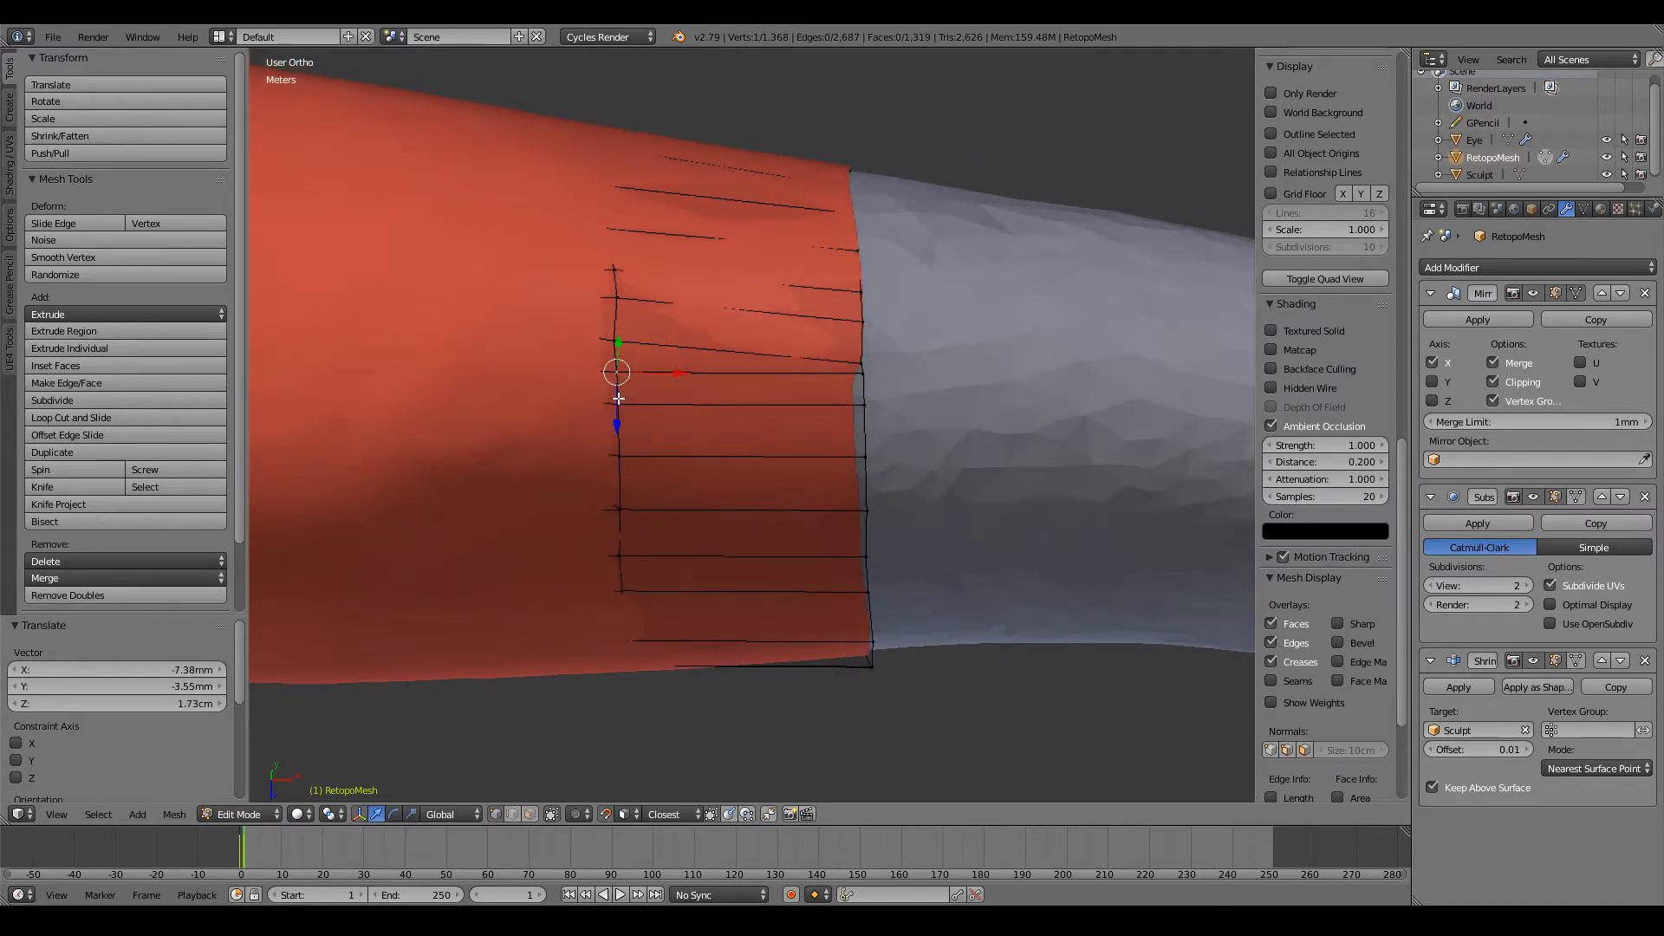
{"action": "key", "text": "g"}
{"action": "left_click", "coordinate": [614, 436]}
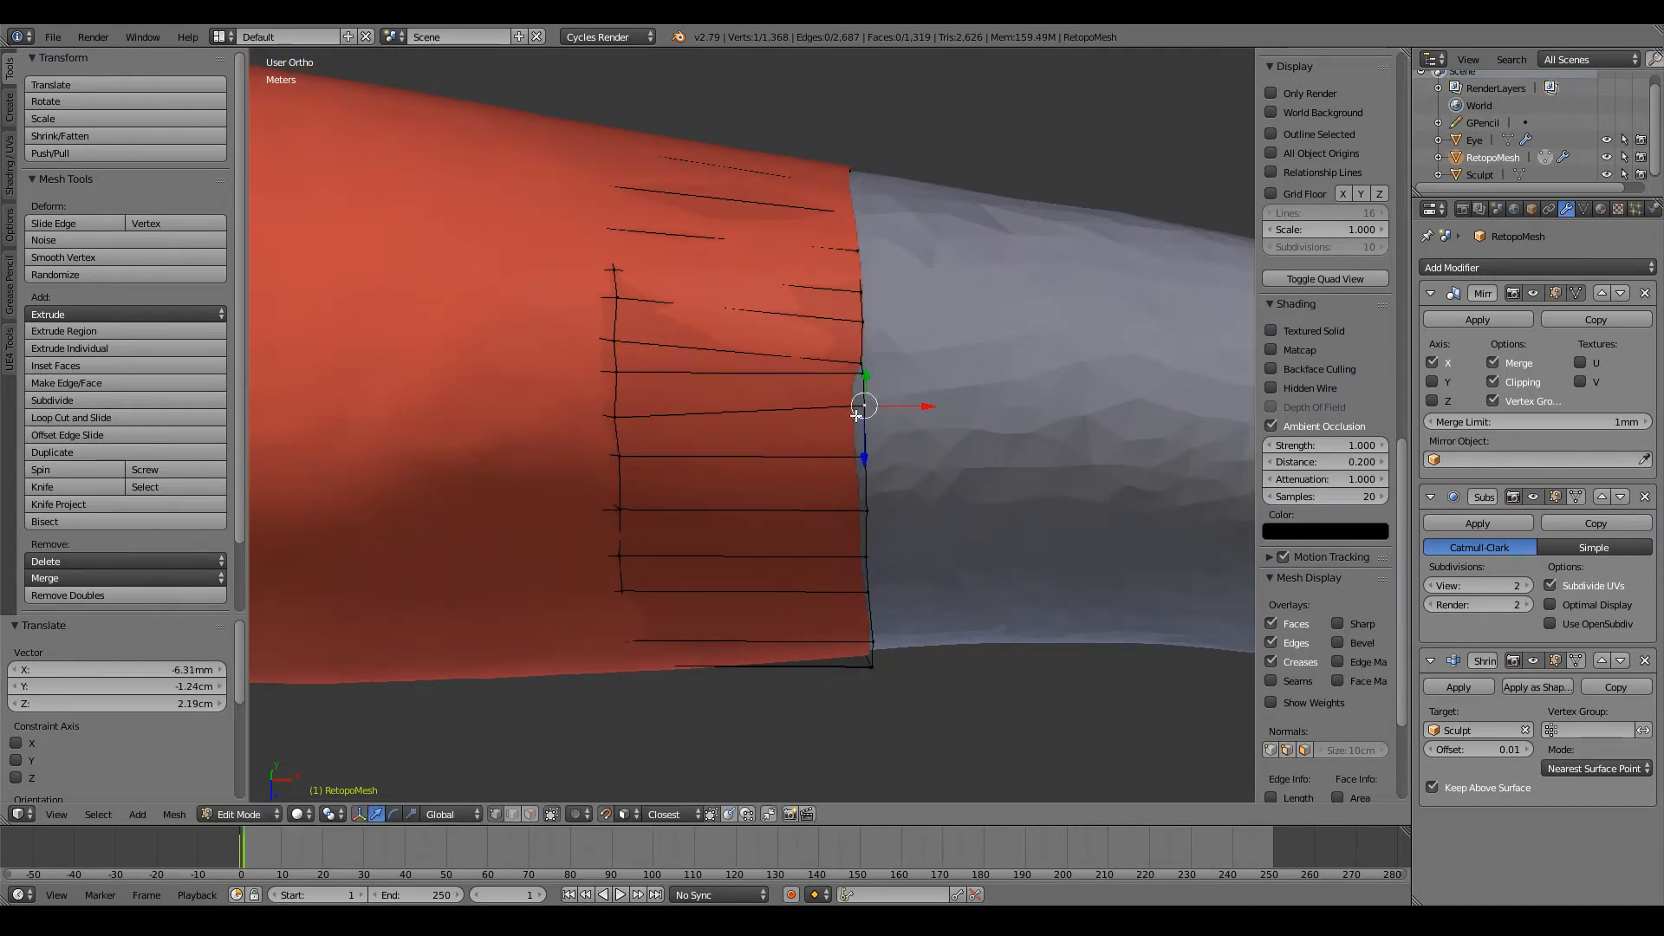
{"action": "key", "text": "g"}
{"action": "left_click", "coordinate": [861, 374]}
{"action": "key", "text": "g"}
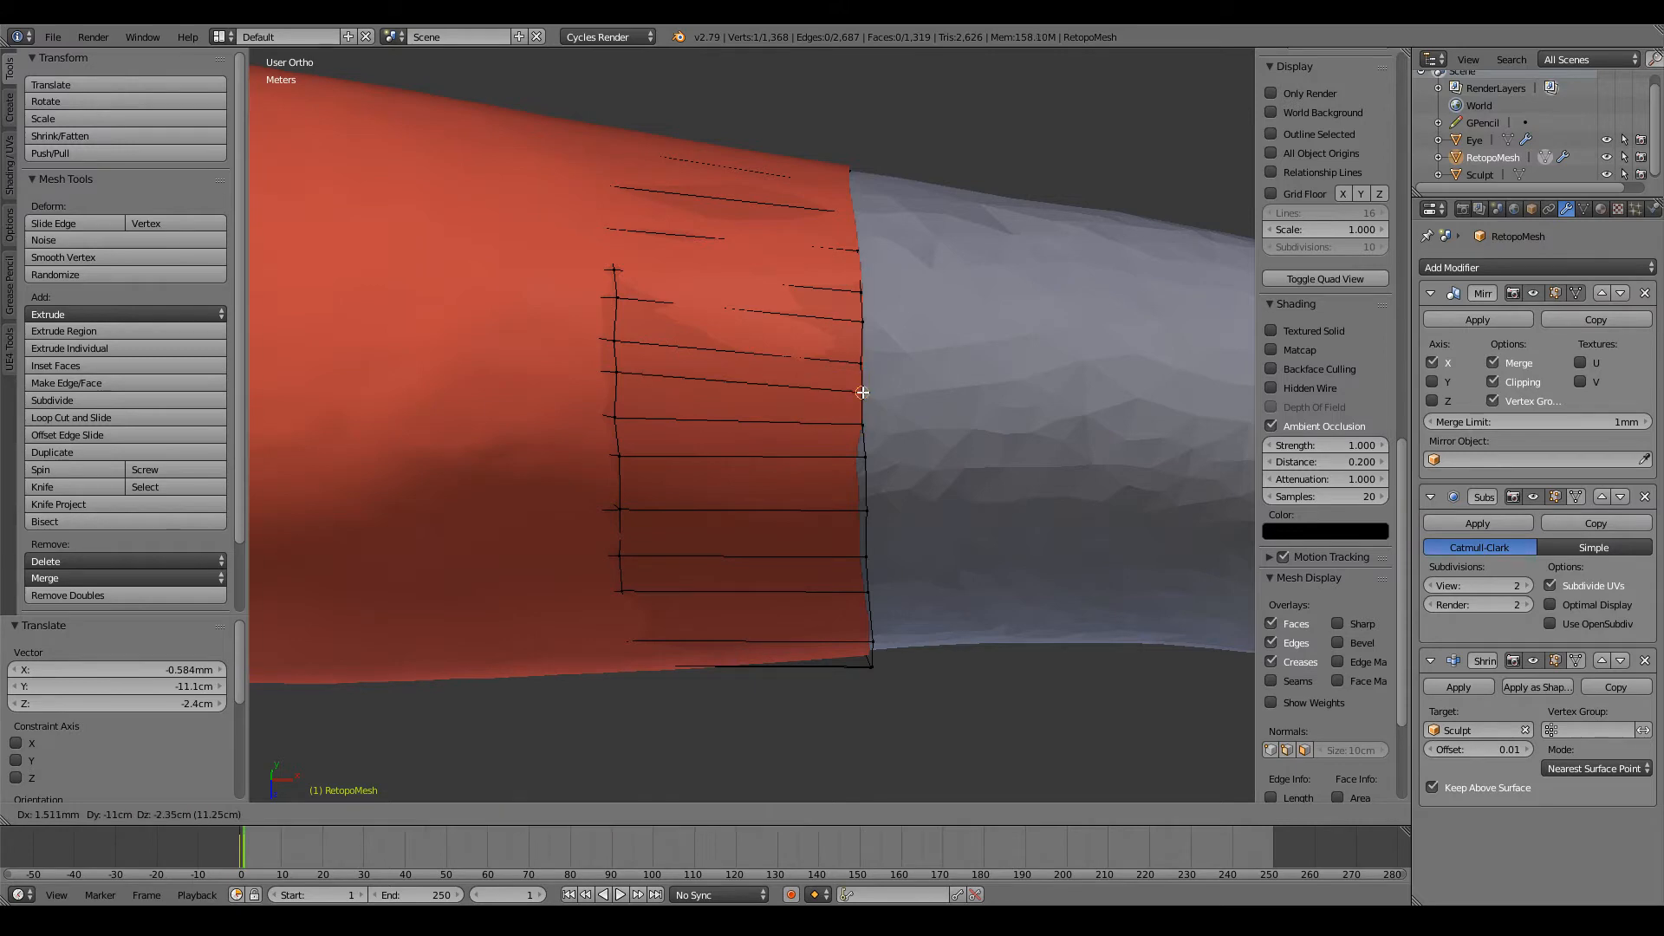
{"action": "left_click", "coordinate": [863, 393]}
{"action": "key", "text": "g"}
{"action": "left_click", "coordinate": [619, 377]}
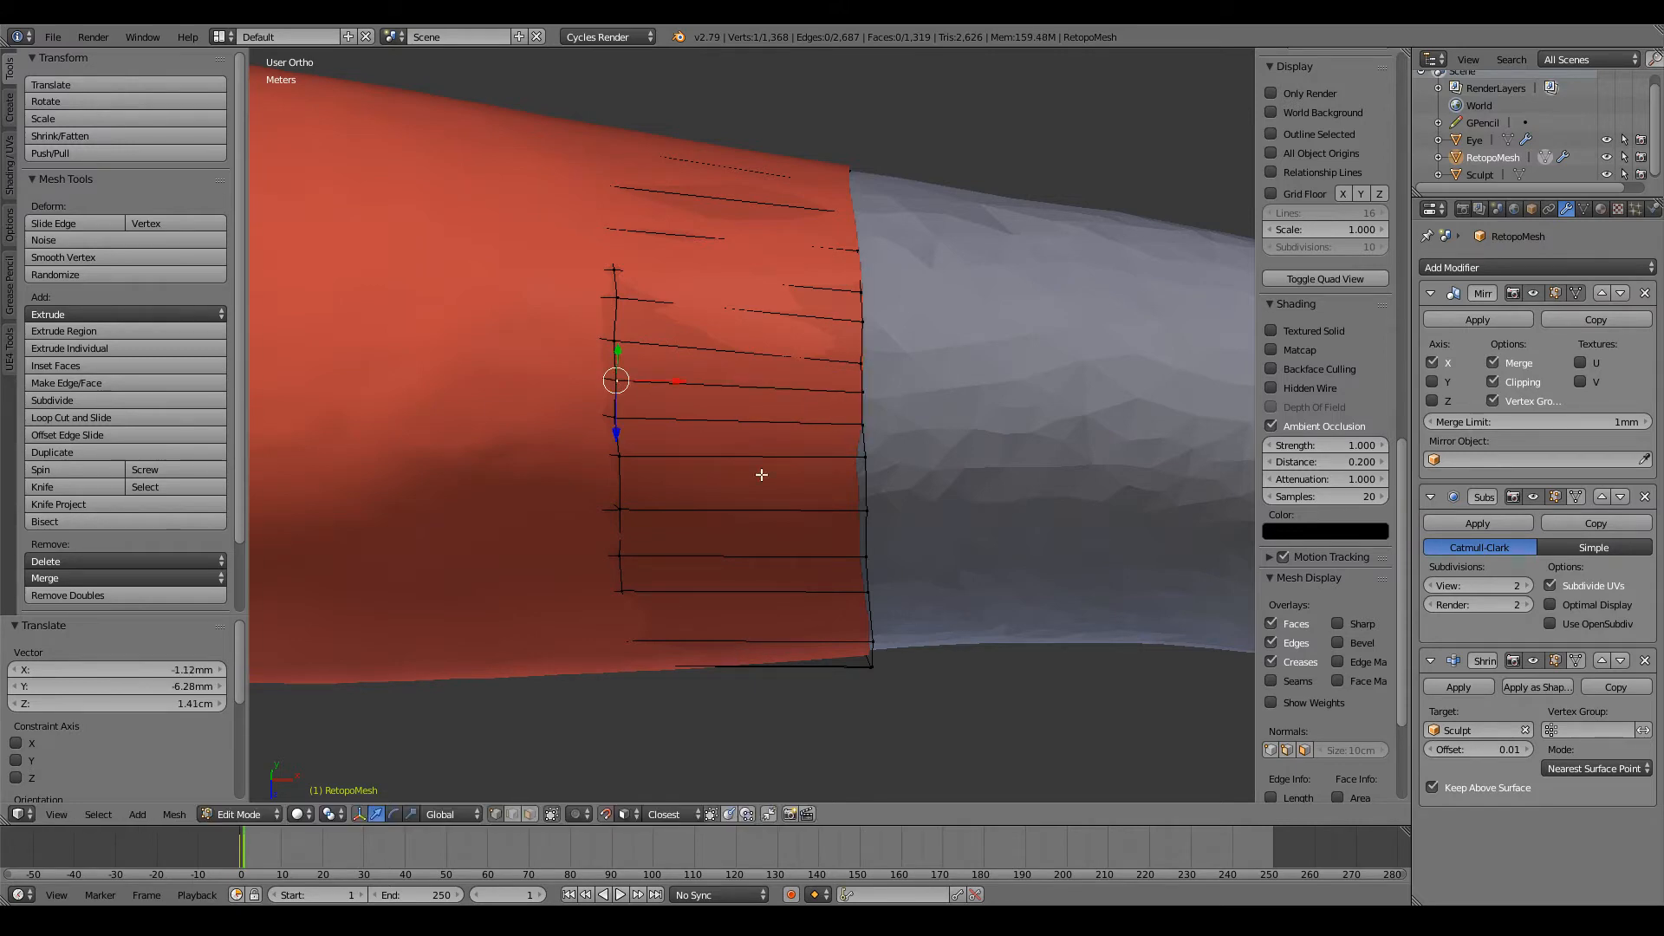
Step: Move three end-loop vertices on the forearm's upper back to even out their spacing
{"action": "middle_click_drag", "start_coordinate": [761, 471], "coordinate": [839, 457]}
{"action": "key", "text": "g"}
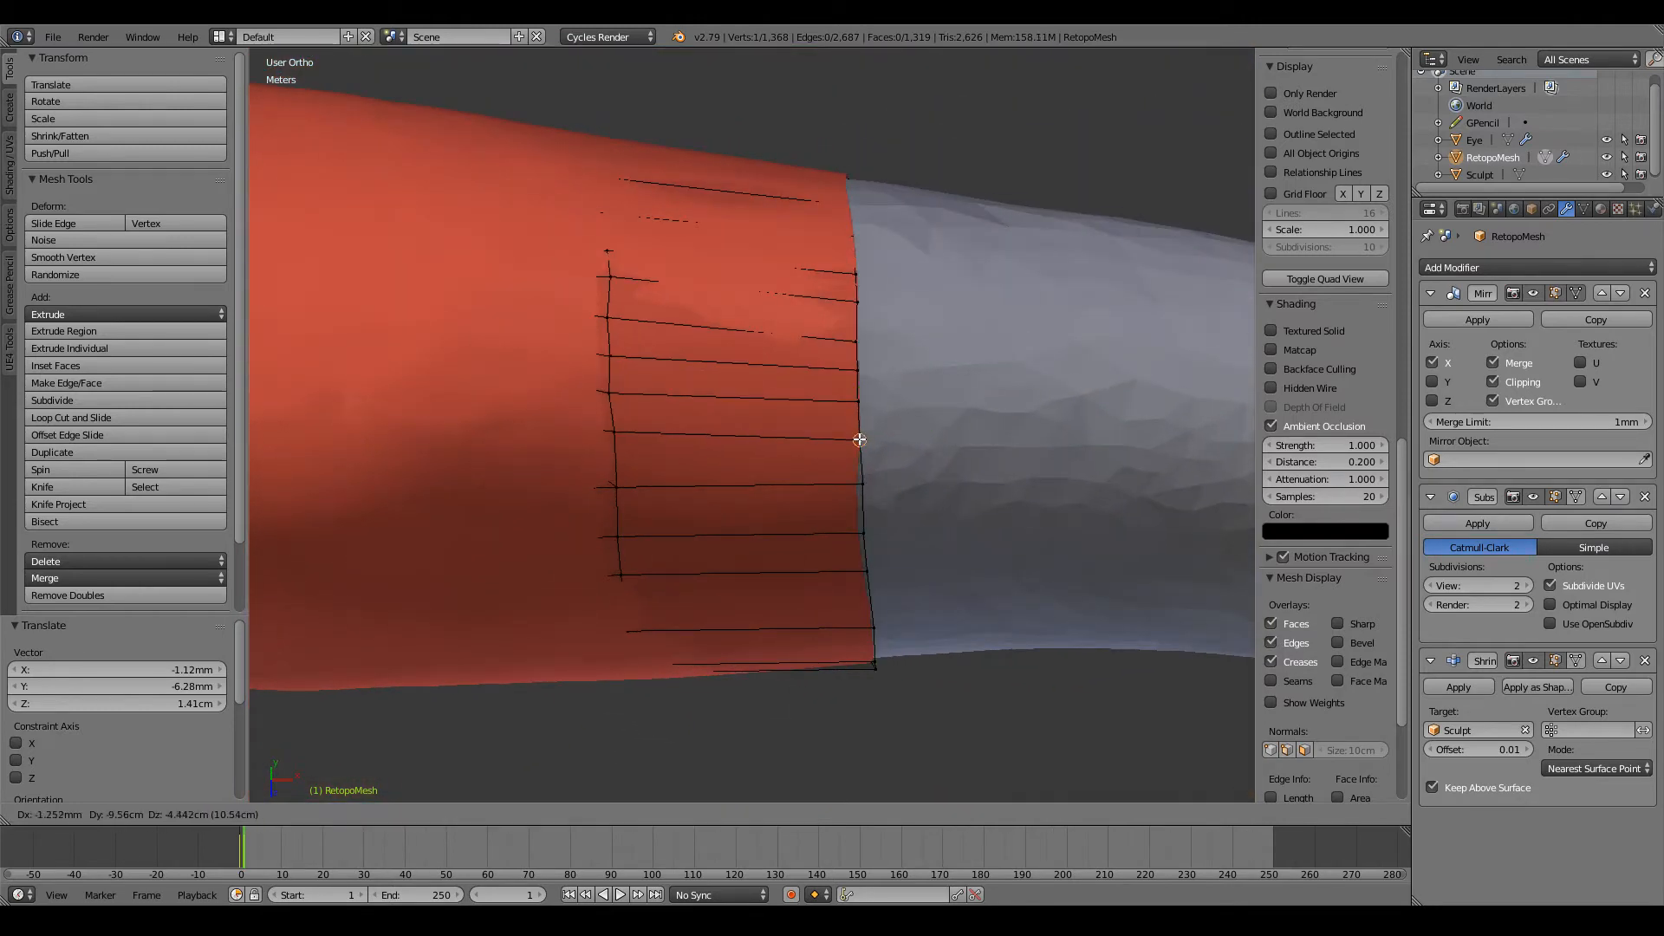
{"action": "left_click", "coordinate": [859, 440]}
{"action": "key", "text": "g"}
{"action": "left_click", "coordinate": [858, 487]}
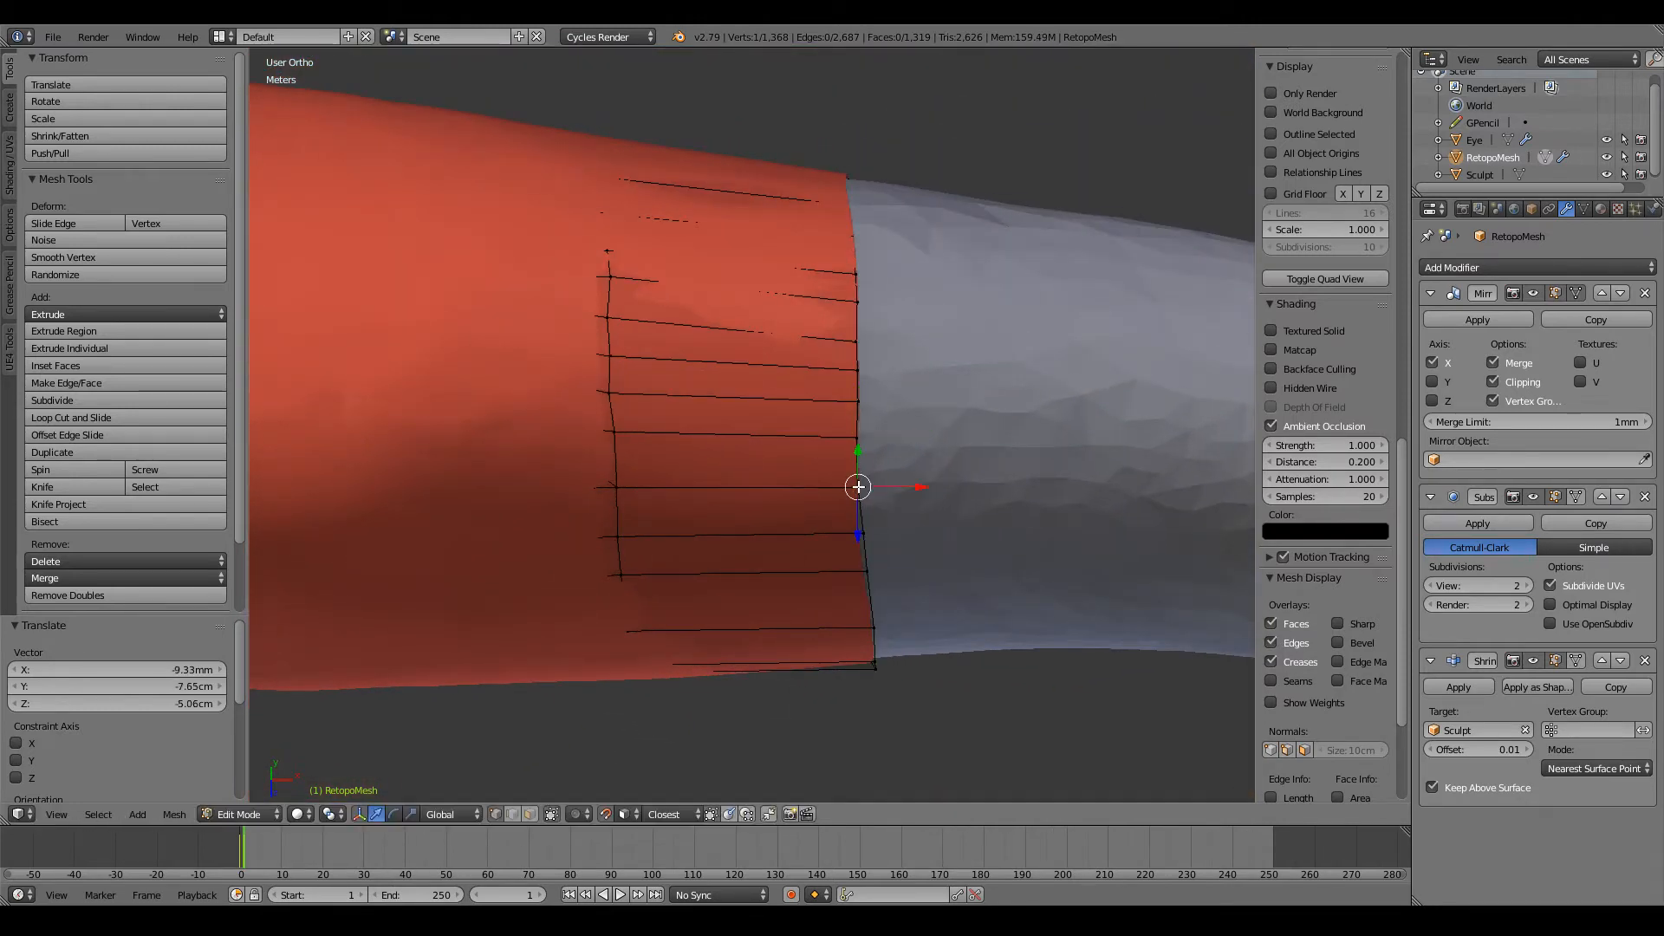
{"action": "key", "text": "g"}
{"action": "left_click", "coordinate": [854, 530]}
Step: Pull the kinked end-loop vertex near the forearm's top into line and adjust its matching vertex on the previous loop
{"action": "middle_click_drag", "start_coordinate": [854, 530], "coordinate": [838, 464]}
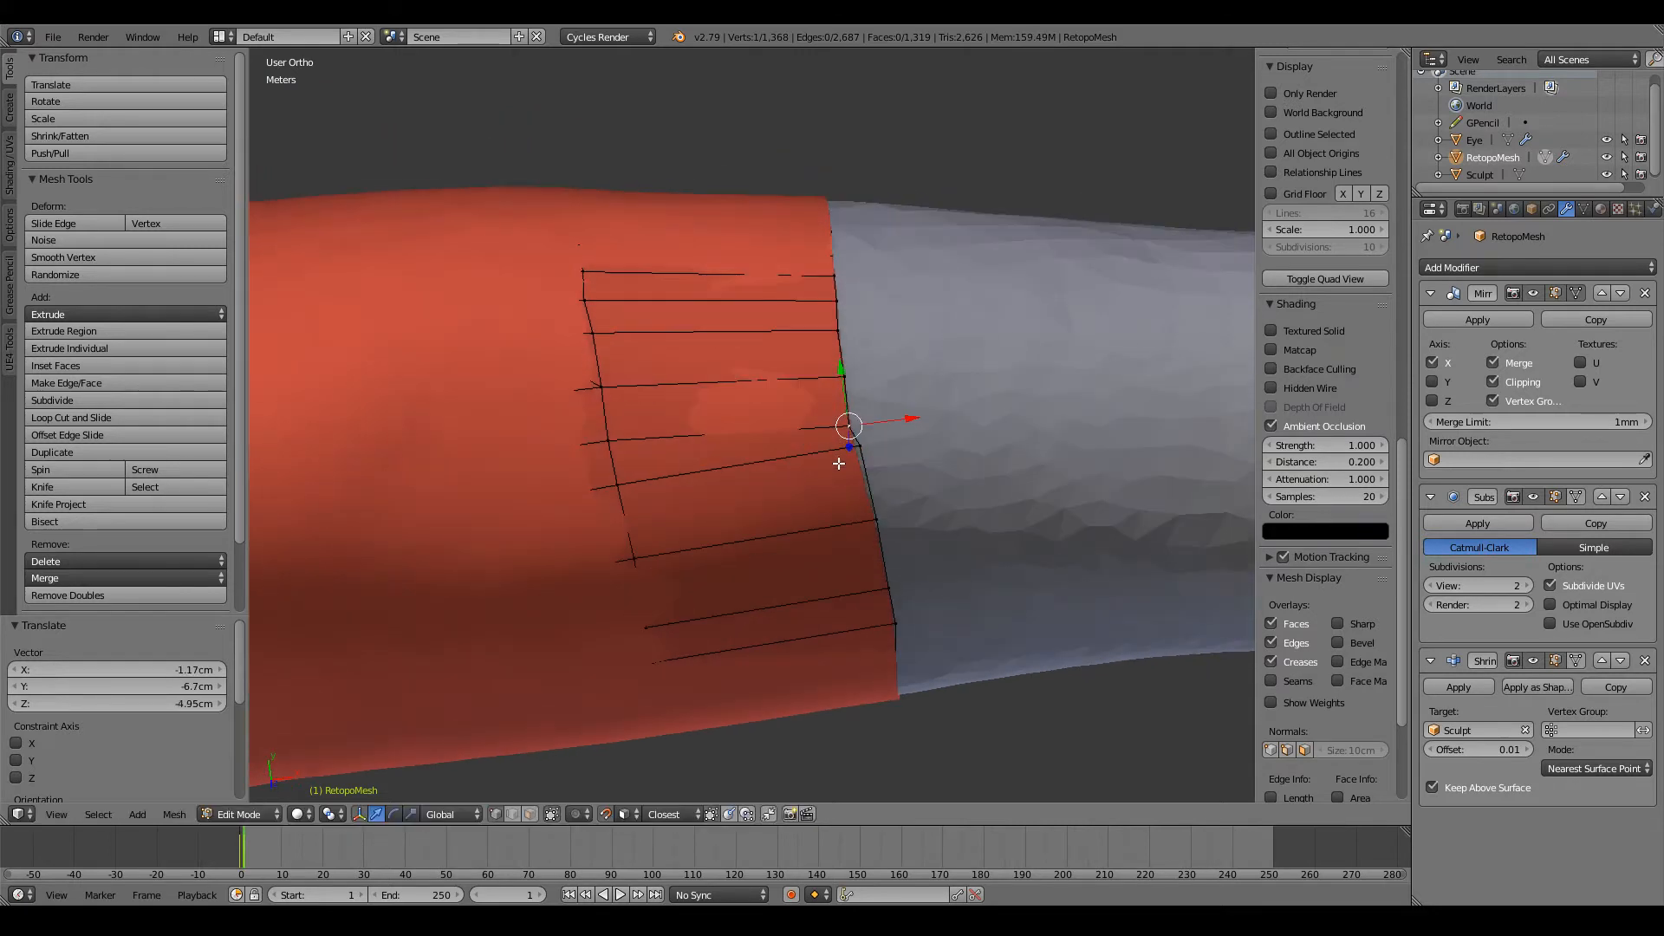
{"action": "key", "text": "g"}
{"action": "left_click", "coordinate": [845, 493]}
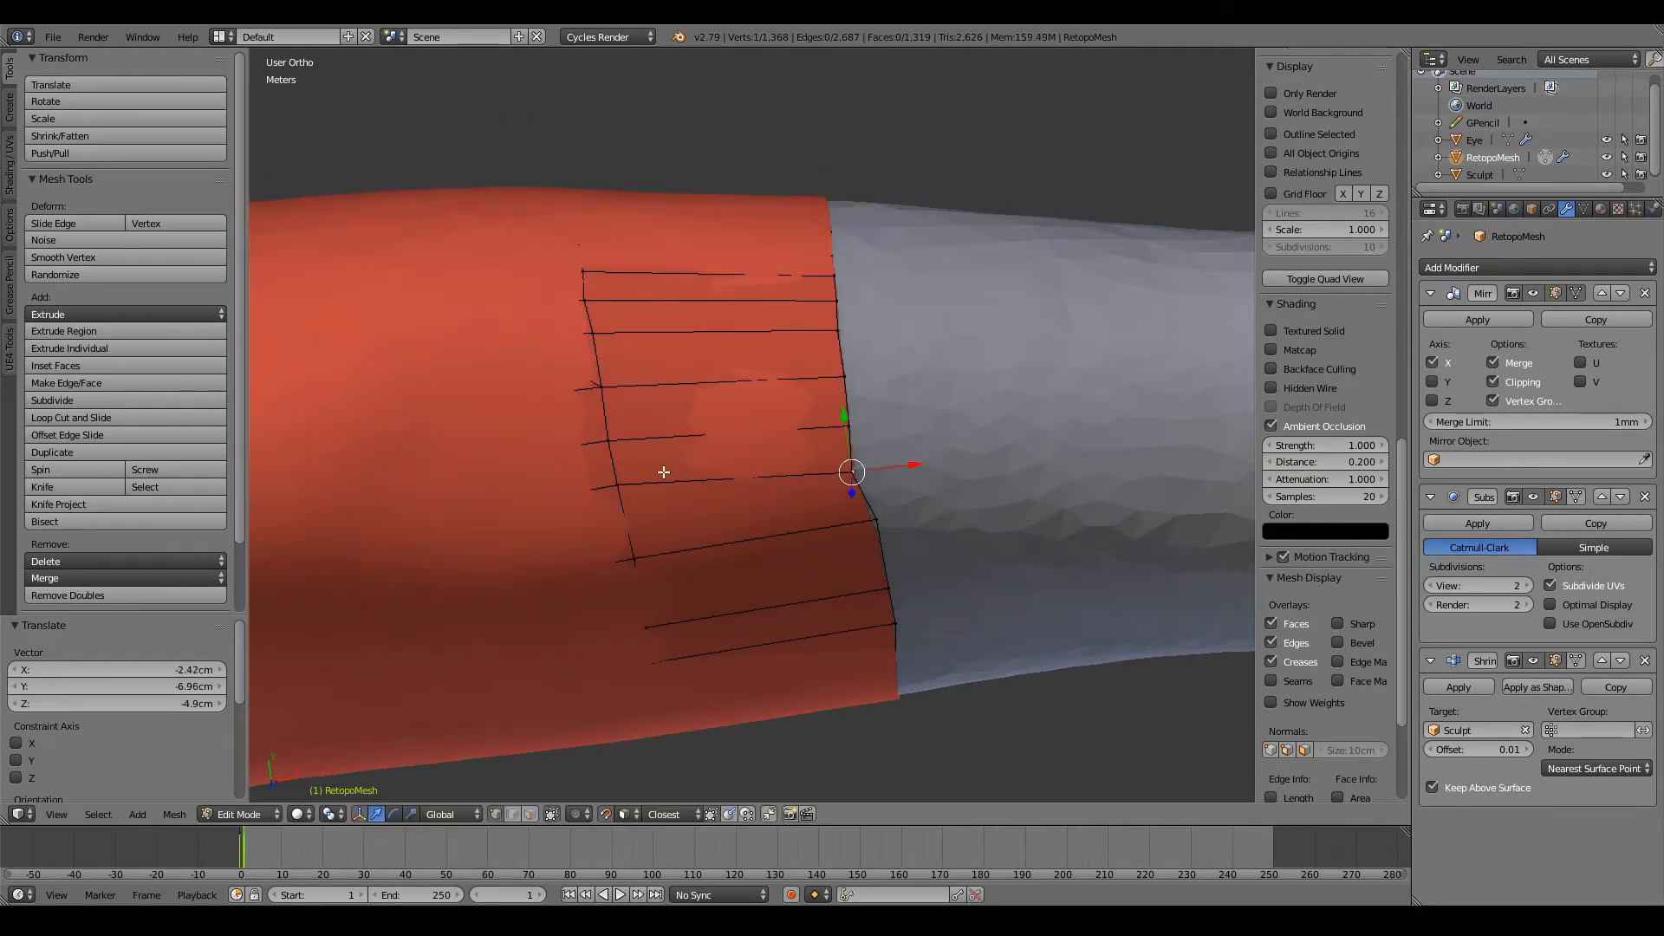
{"action": "key", "text": "g"}
{"action": "left_click", "coordinate": [614, 494]}
Step: Smooth the remaining kink in the end loop at the forearm's top and adjust the corresponding previous-loop vertex
{"action": "right_click", "coordinate": [879, 521]}
{"action": "key", "text": "g"}
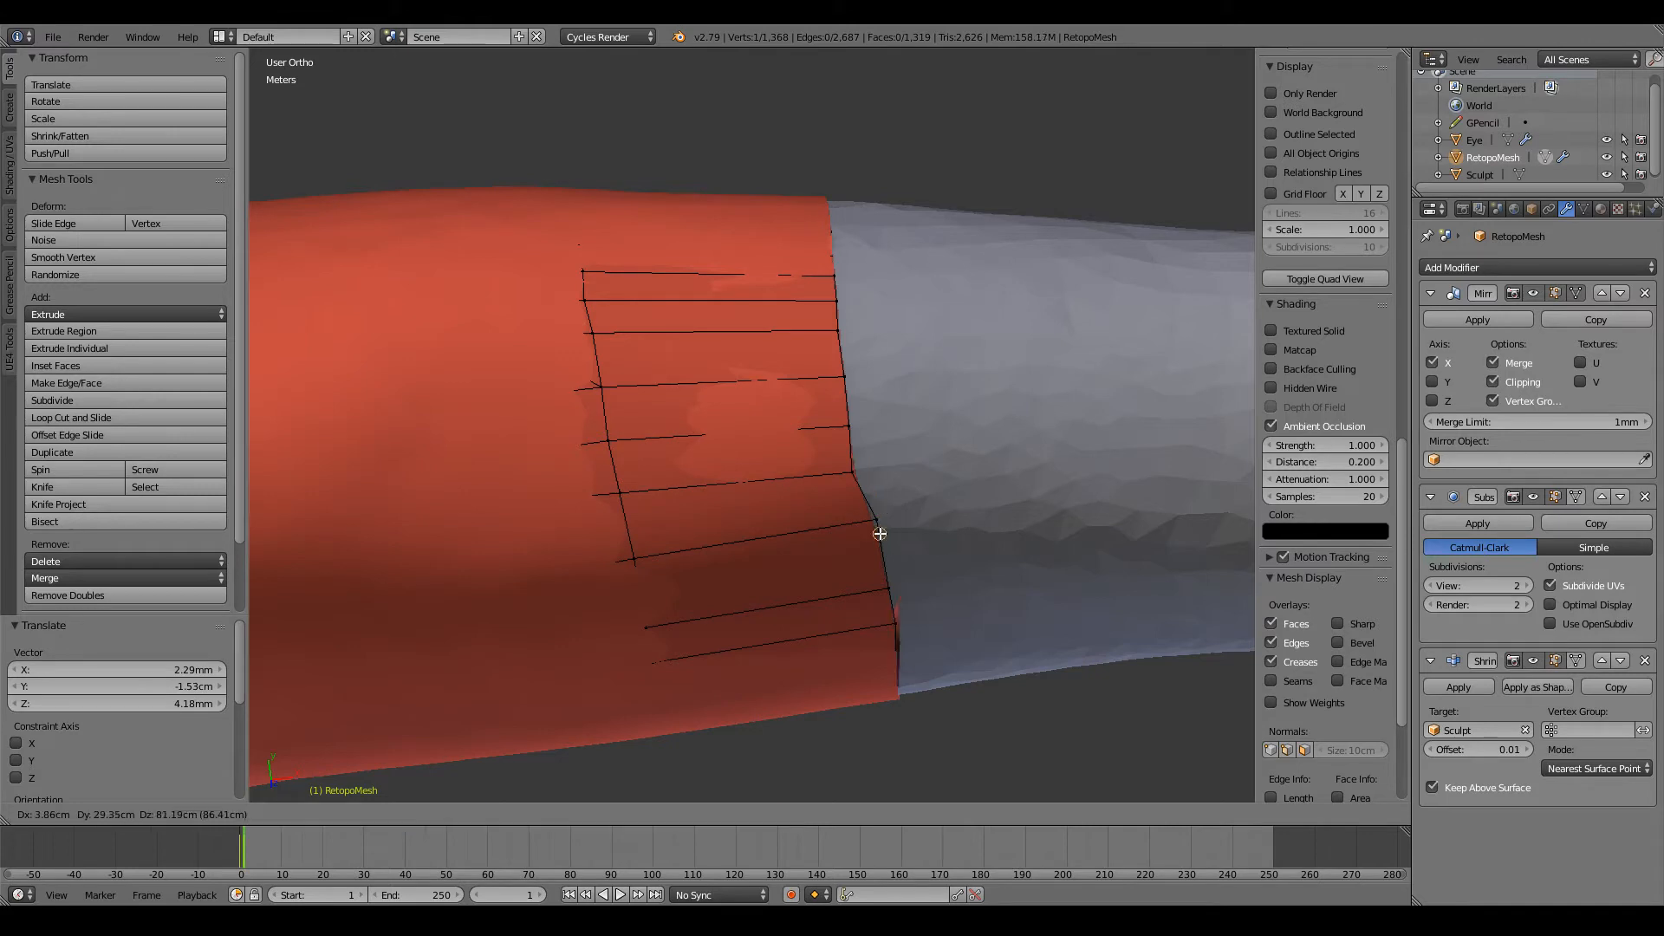
{"action": "right_click", "coordinate": [879, 532]}
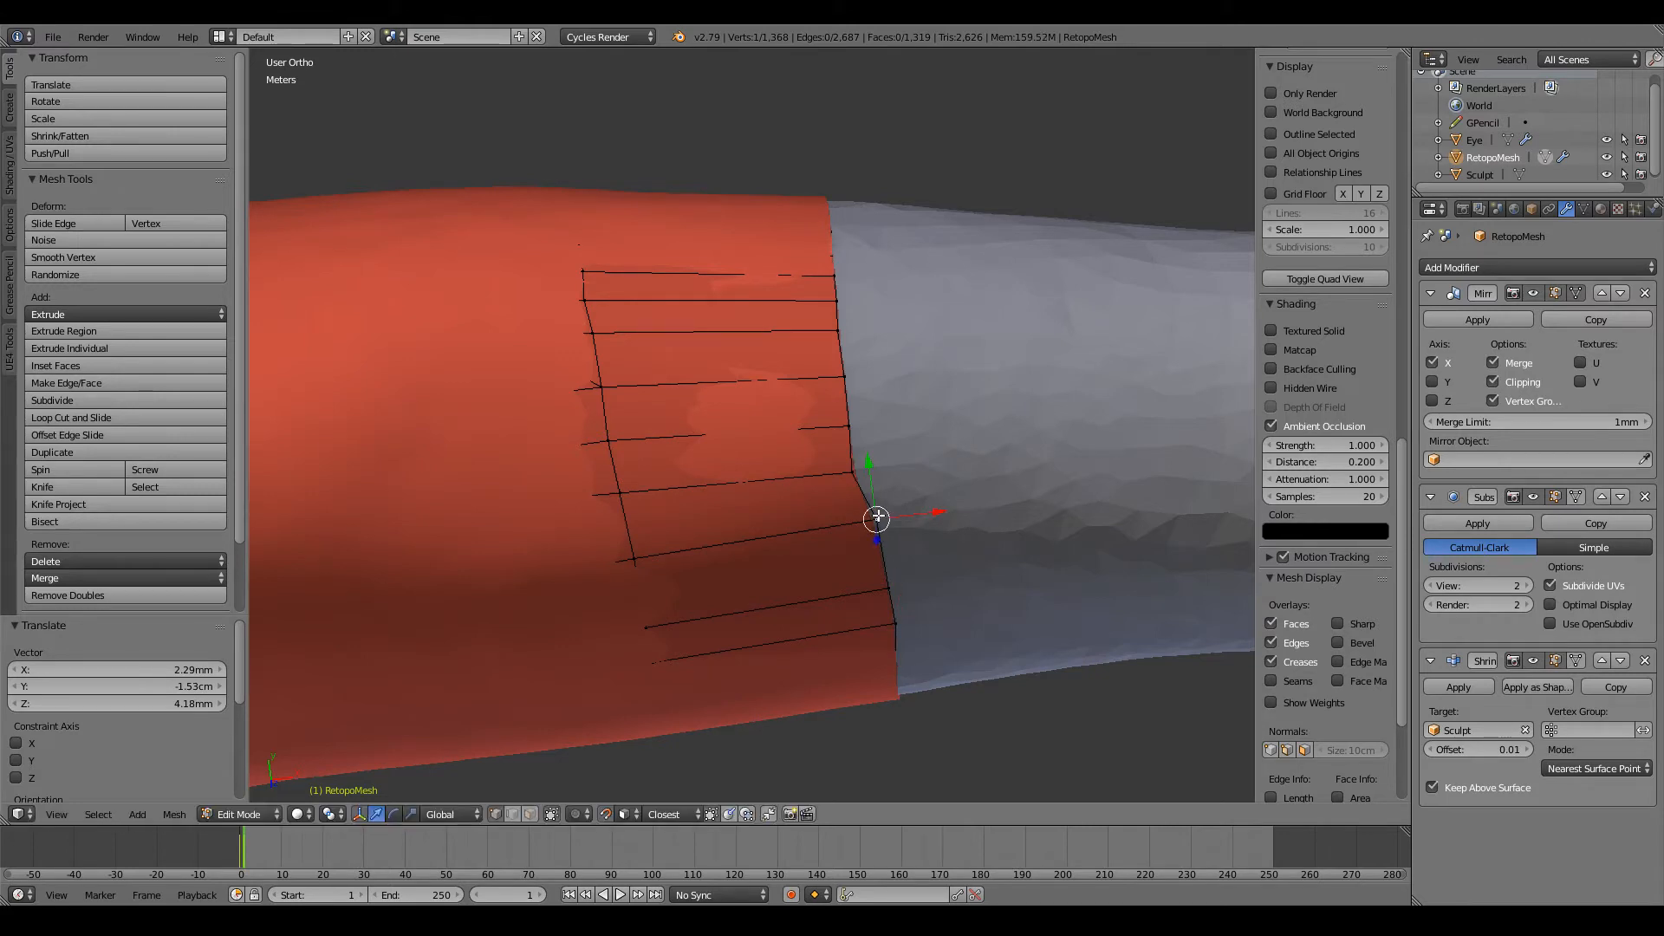
{"action": "key", "text": "g"}
{"action": "left_click", "coordinate": [869, 537]}
{"action": "right_click", "coordinate": [636, 556]}
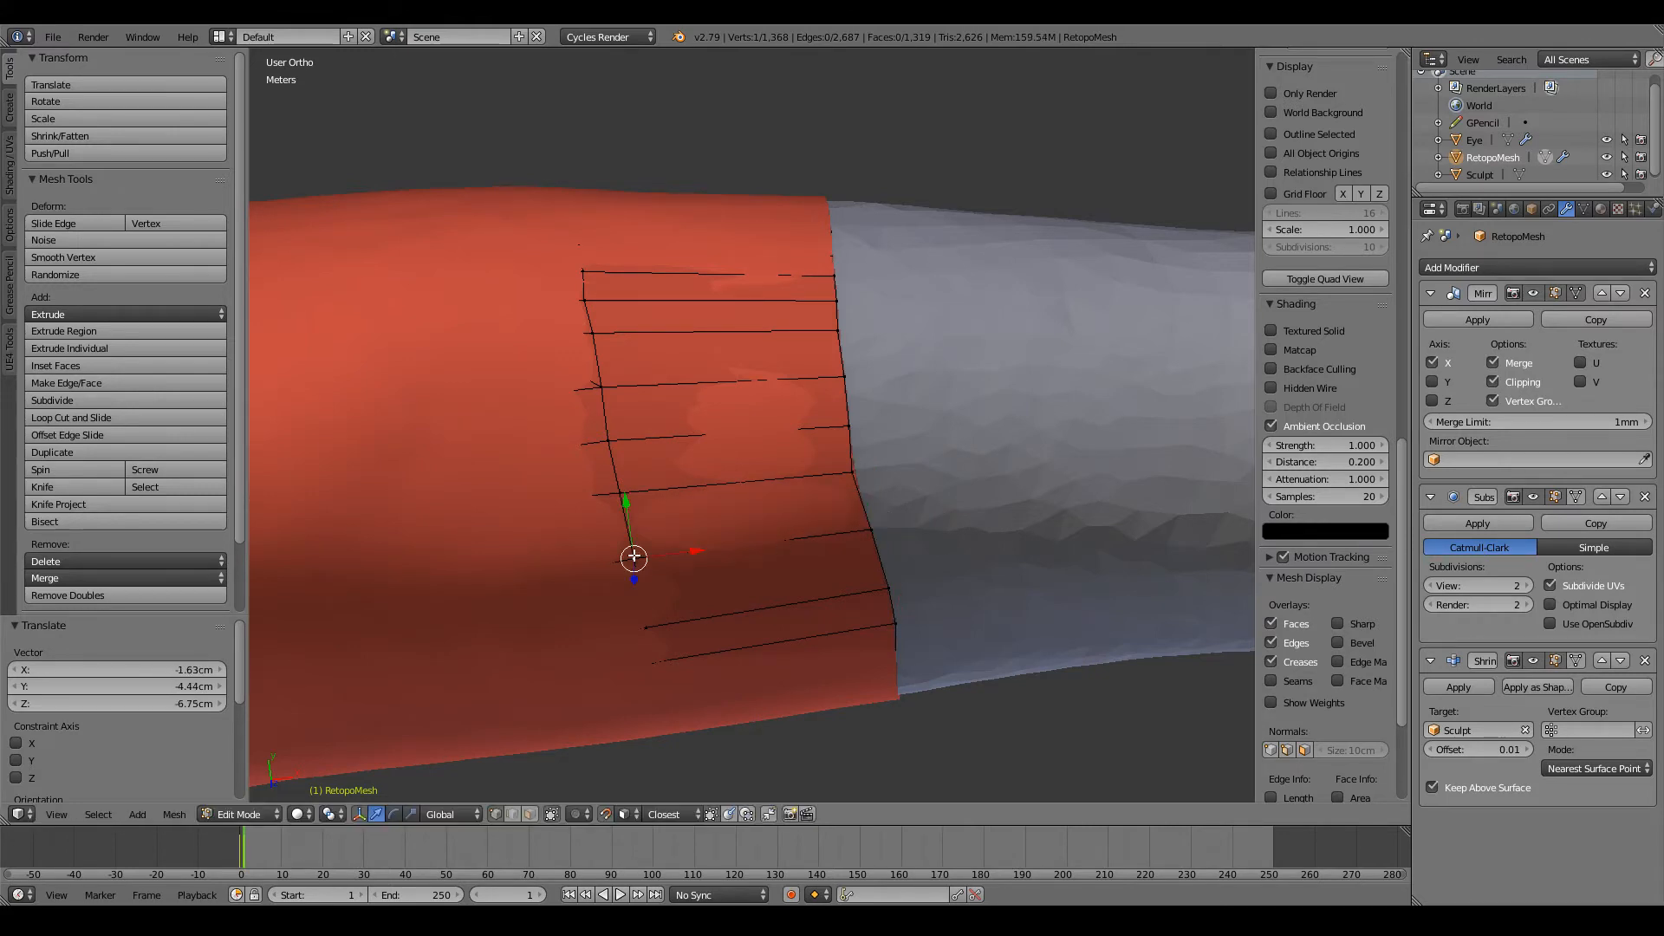
Step: From above the arm, reposition three end-loop vertices on top of the forearm into an even row
{"action": "middle_click_drag", "start_coordinate": [635, 556], "coordinate": [923, 316]}
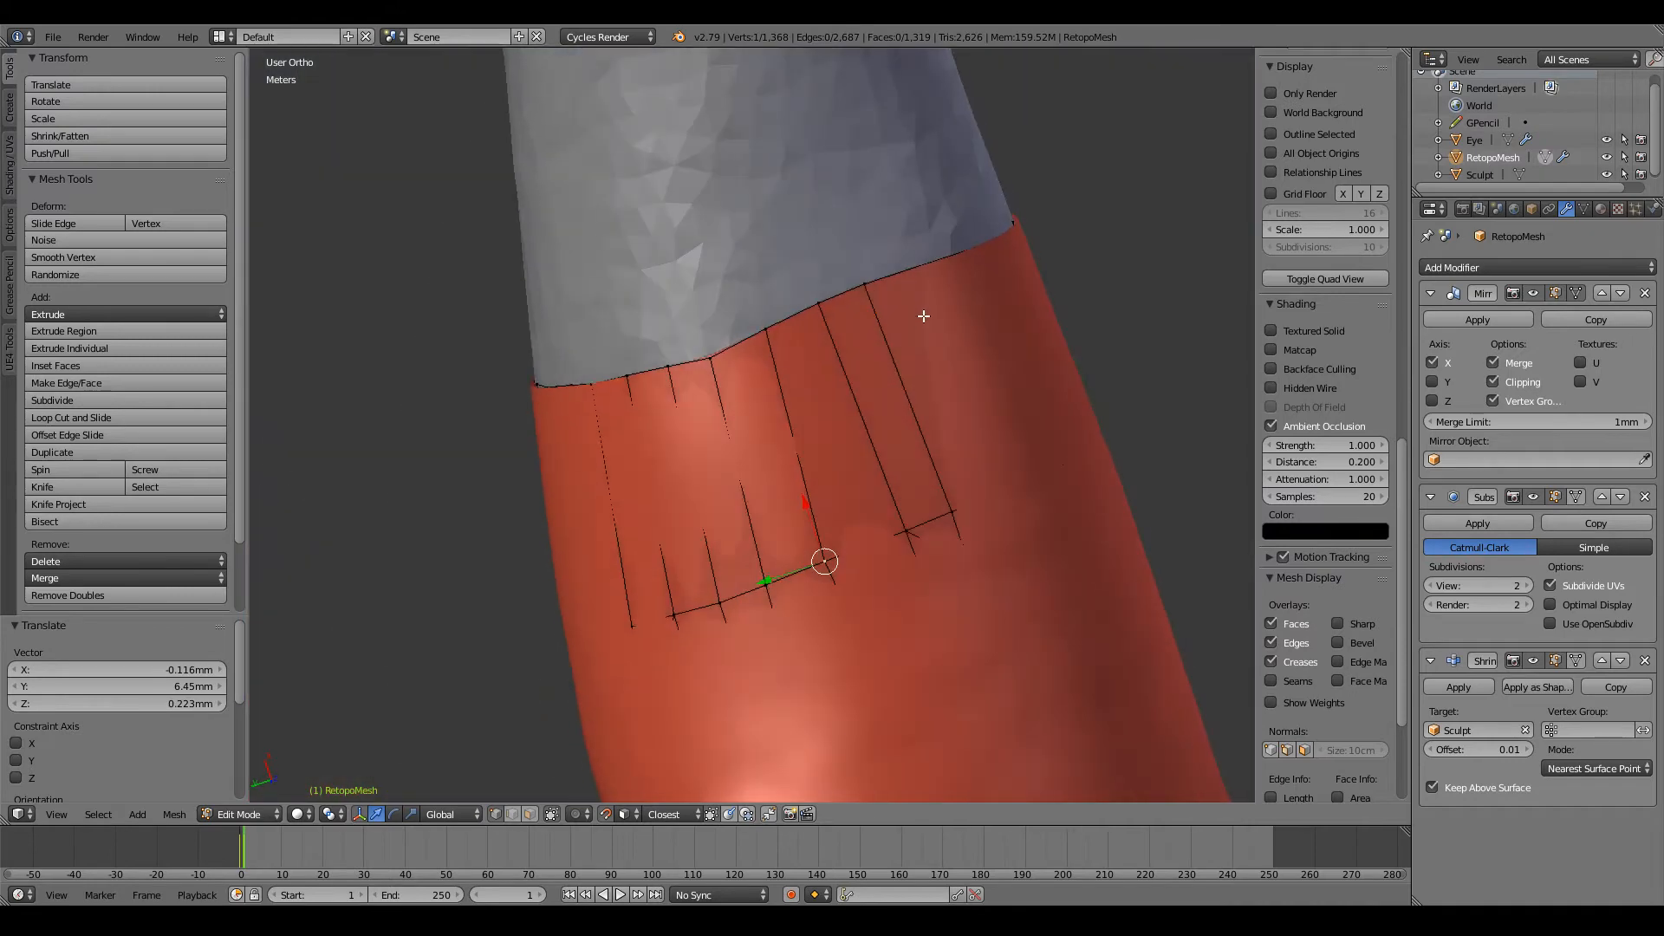
{"action": "key", "text": "g"}
{"action": "left_click", "coordinate": [825, 311]}
{"action": "right_click", "coordinate": [871, 286]}
{"action": "key", "text": "g"}
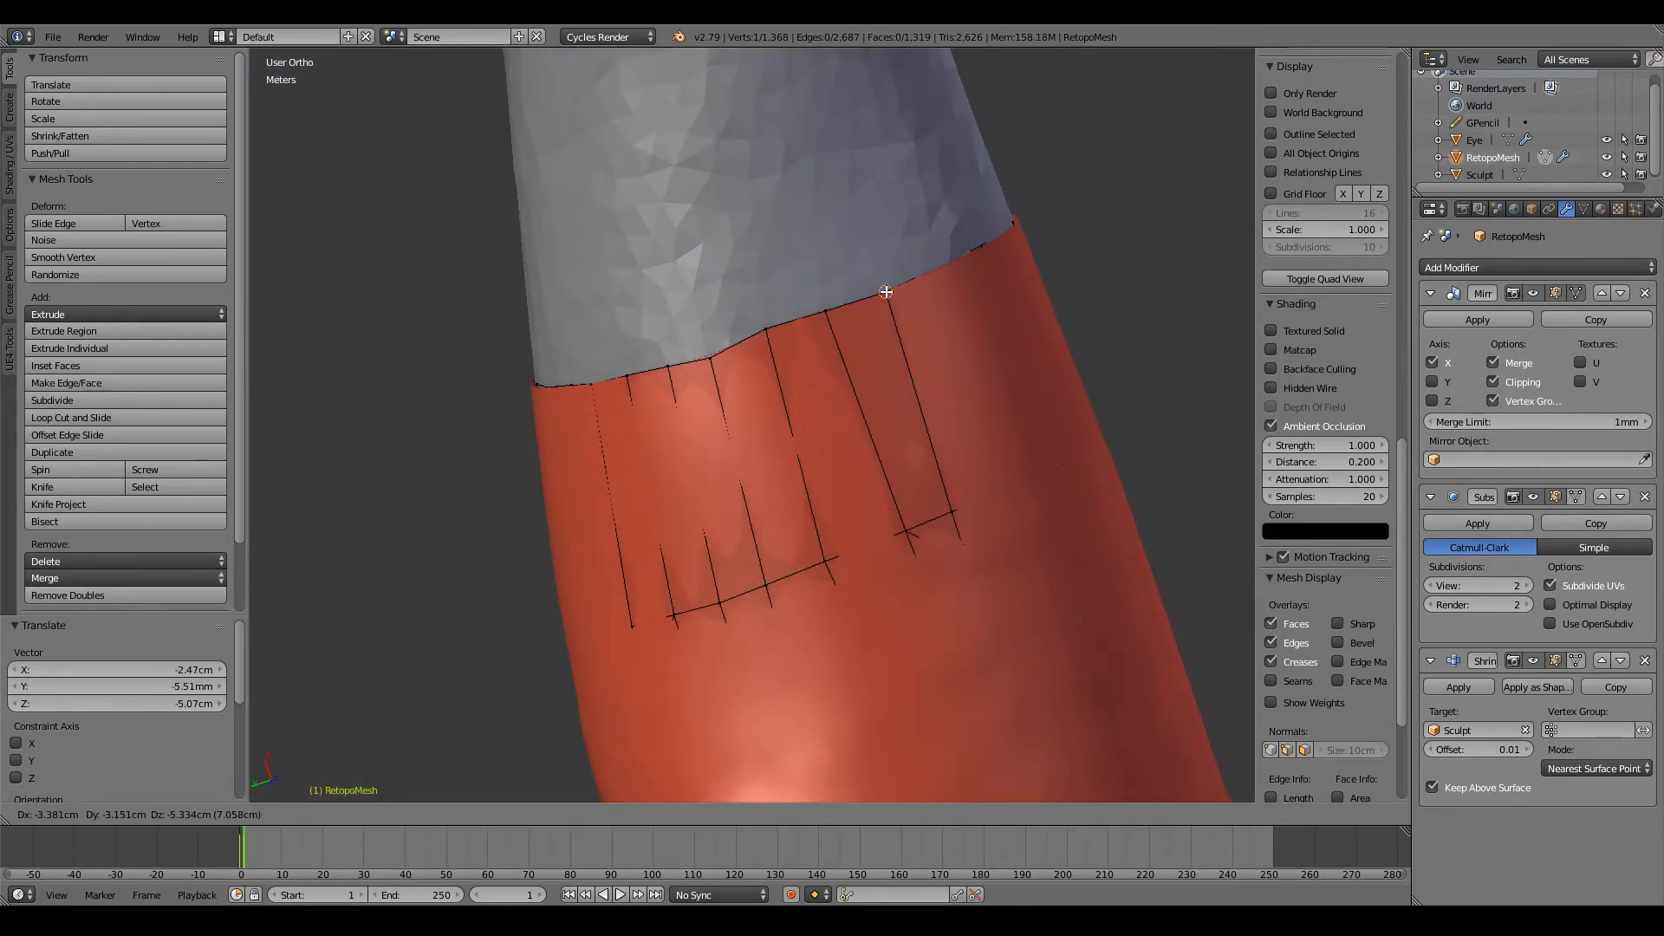
{"action": "left_click", "coordinate": [885, 291]}
{"action": "key", "text": "g"}
{"action": "left_click", "coordinate": [769, 338]}
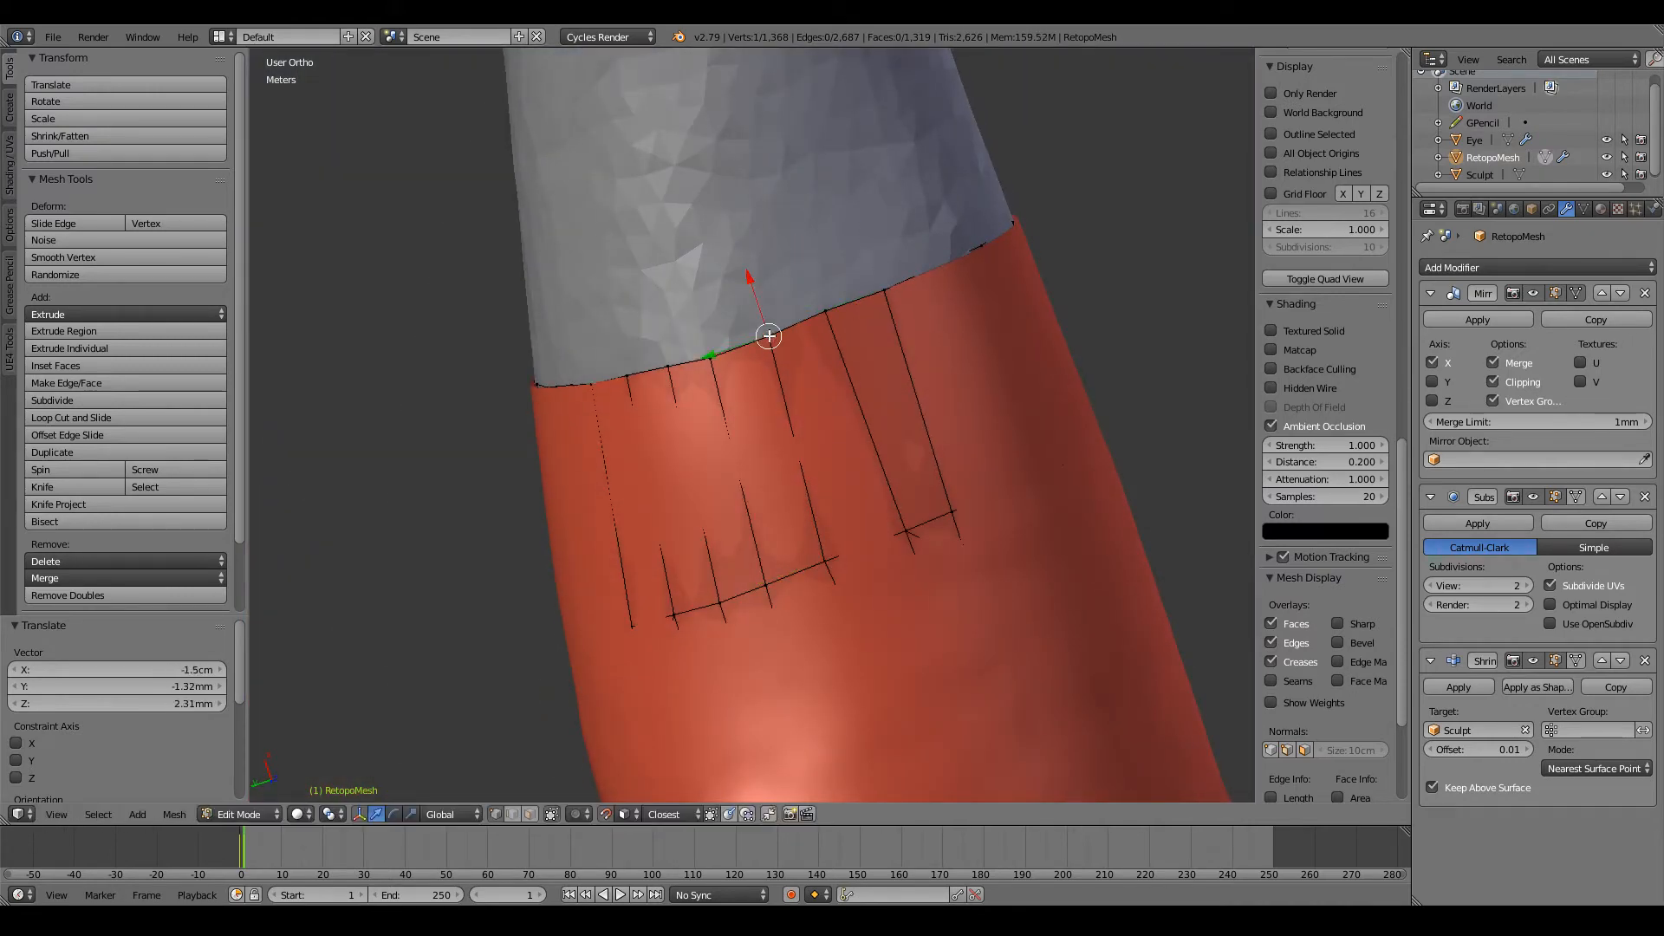
Step: Inspect the extended forearm mesh and the whole character outside Edit Mode, including from the front
{"action": "middle_click_drag", "start_coordinate": [1012, 299], "coordinate": [929, 521]}
{"action": "scroll", "coordinate": [1019, 529], "scroll_direction": "down", "scroll_amount": 7}
{"action": "key", "text": "Tab"}
{"action": "scroll", "coordinate": [902, 527], "scroll_direction": "down", "scroll_amount": 5}
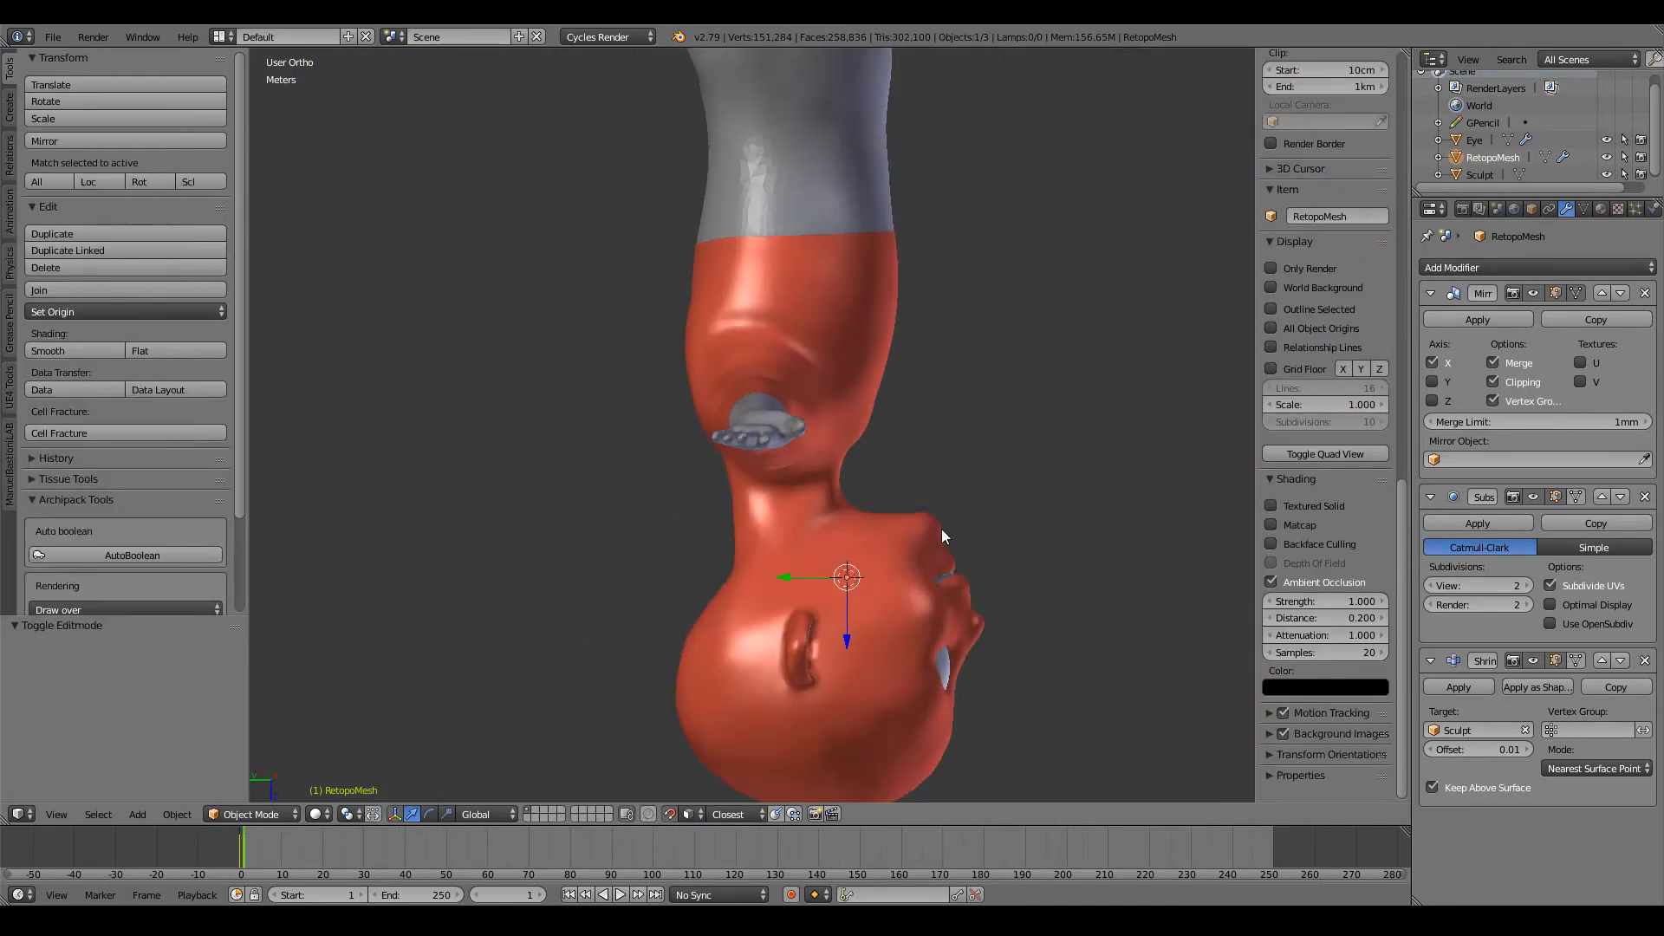
{"action": "key", "text": "KP_1"}
{"action": "scroll", "coordinate": [941, 528], "scroll_direction": "up", "scroll_amount": 6}
{"action": "scroll", "coordinate": [941, 528], "scroll_direction": "down", "scroll_amount": 9}
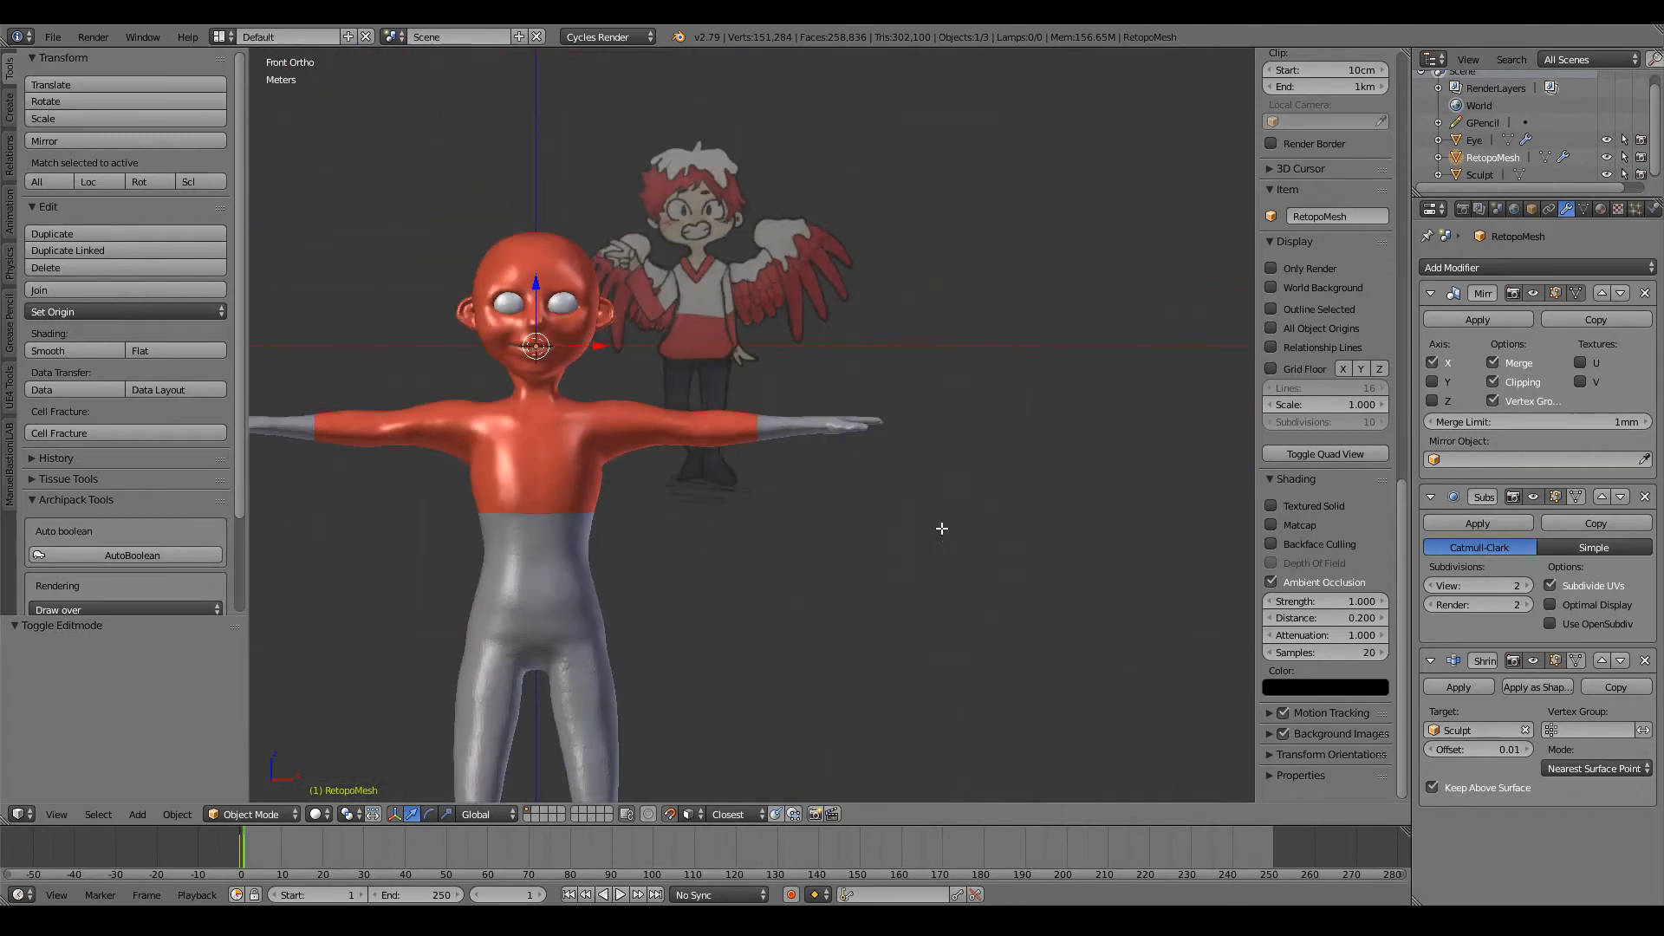
Step: Extrude the forearm's end edge loop about 2 m along X to the wrist and check it from the front
{"action": "key", "text": "Tab"}
{"action": "scroll", "coordinate": [942, 528], "scroll_direction": "up", "scroll_amount": 8}
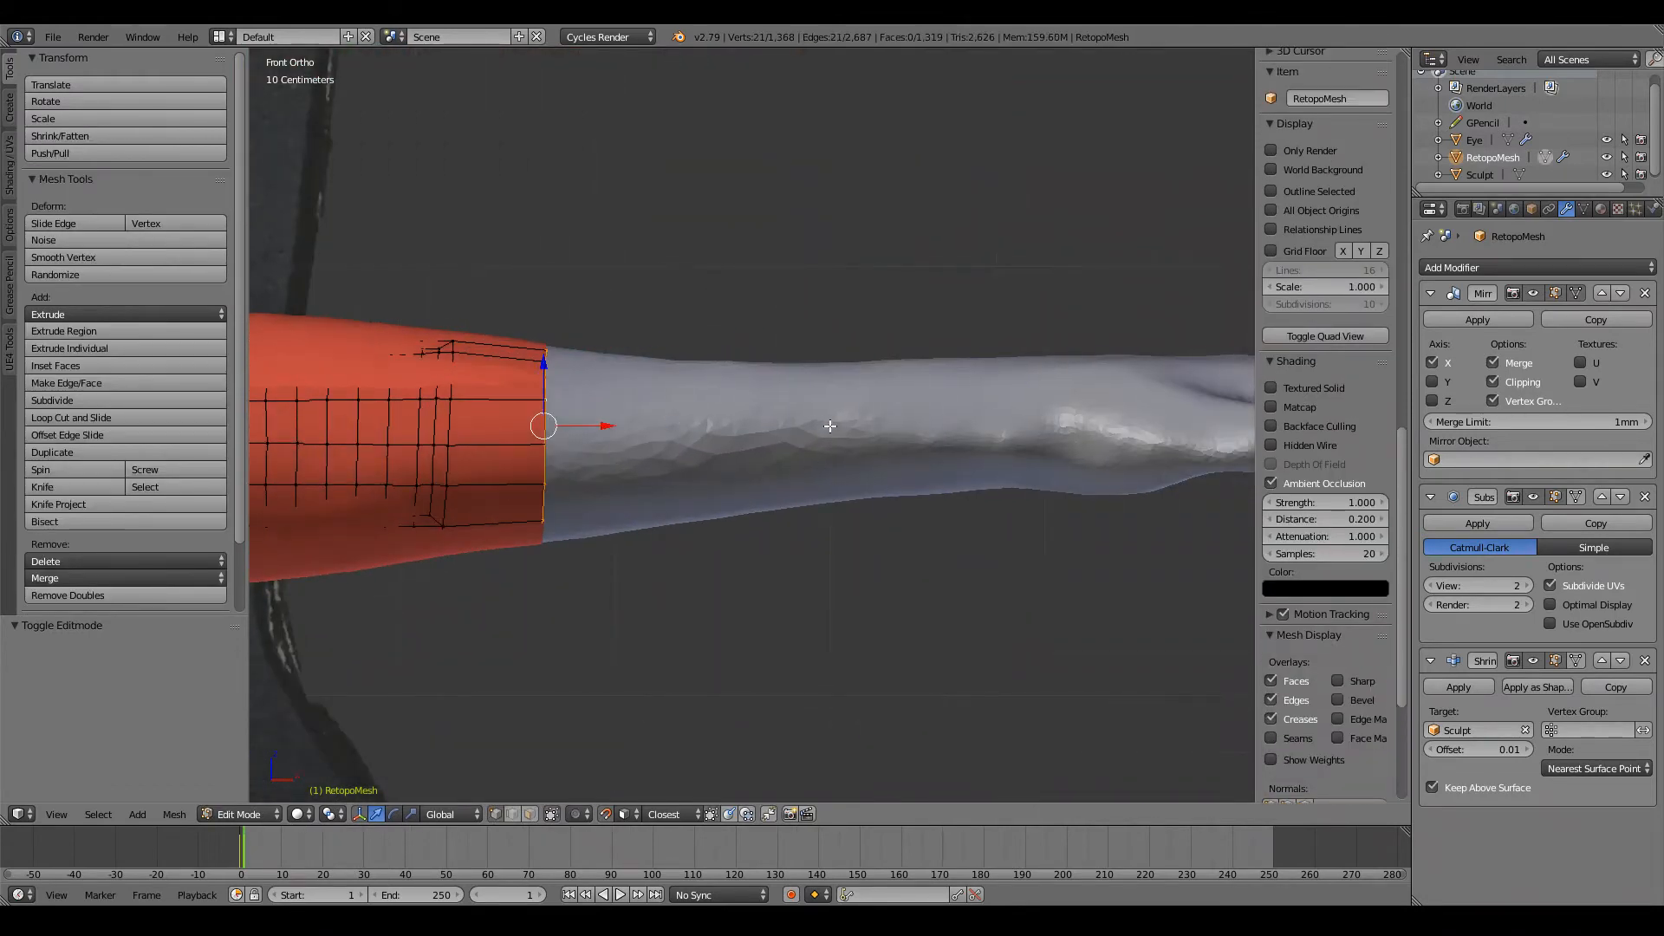
{"action": "scroll", "coordinate": [819, 429], "scroll_direction": "up", "scroll_amount": 3, "text": "ctrl"}
{"action": "scroll", "coordinate": [645, 452], "scroll_direction": "down", "scroll_amount": 3, "text": "ctrl"}
{"action": "key", "text": "e"}
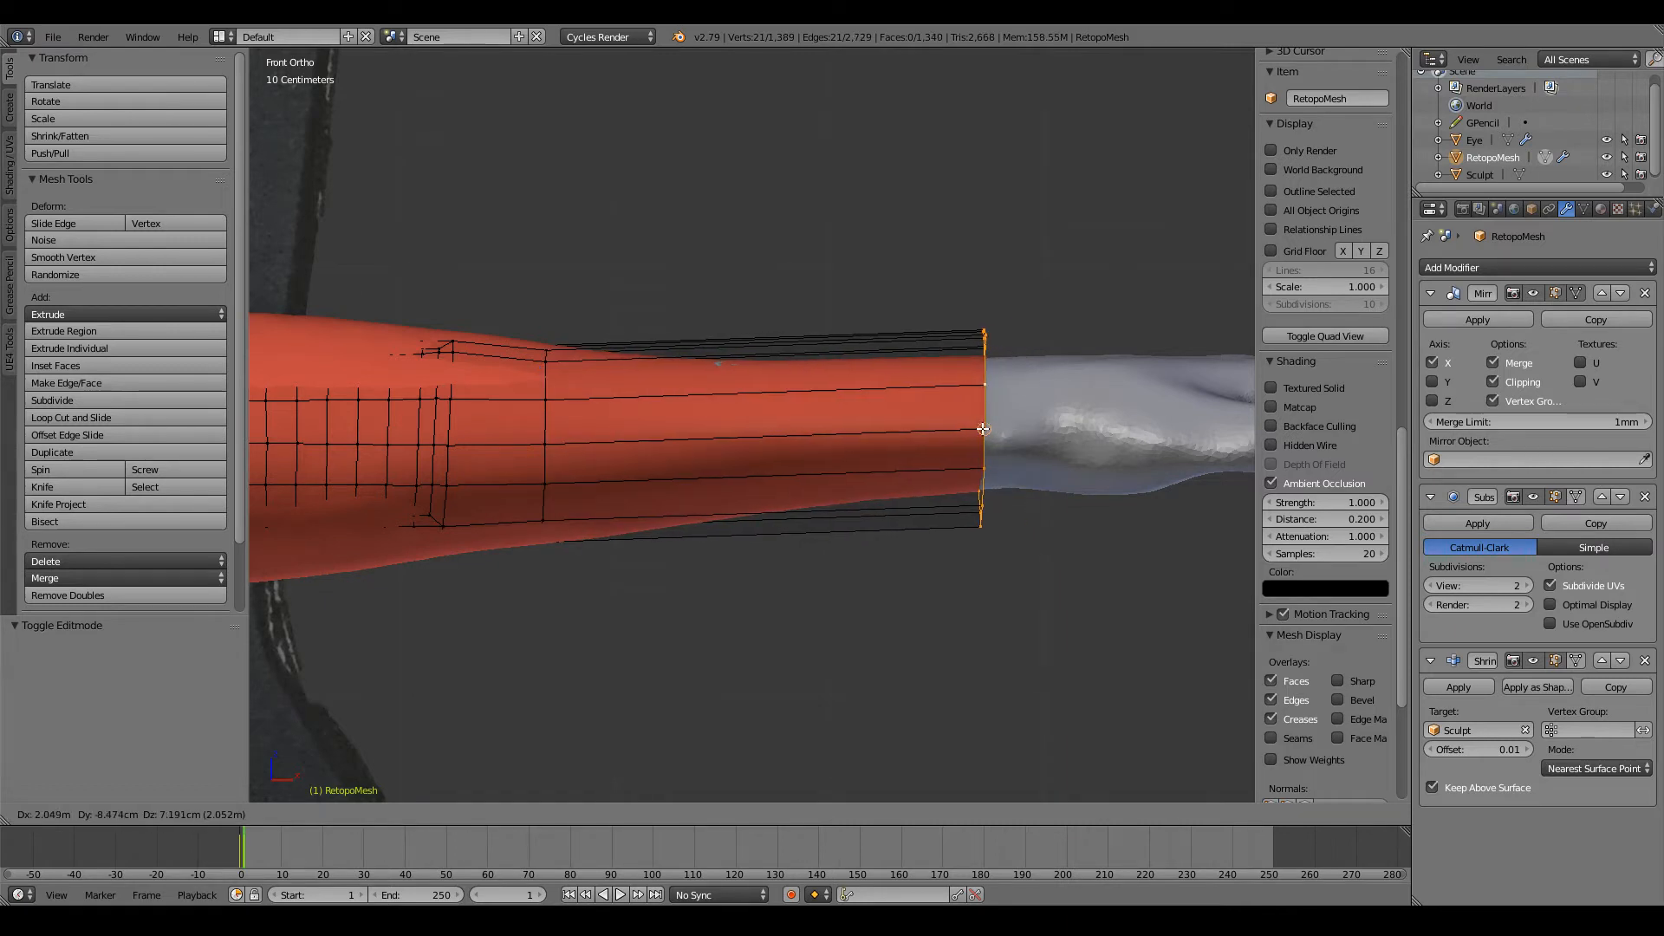
{"action": "left_click", "coordinate": [973, 429]}
{"action": "scroll", "coordinate": [972, 430], "scroll_direction": "down", "scroll_amount": 4}
{"action": "middle_click_drag", "start_coordinate": [973, 430], "coordinate": [991, 546]}
{"action": "key", "text": "KP_1"}
{"action": "scroll", "coordinate": [996, 455], "scroll_direction": "up", "scroll_amount": 2}
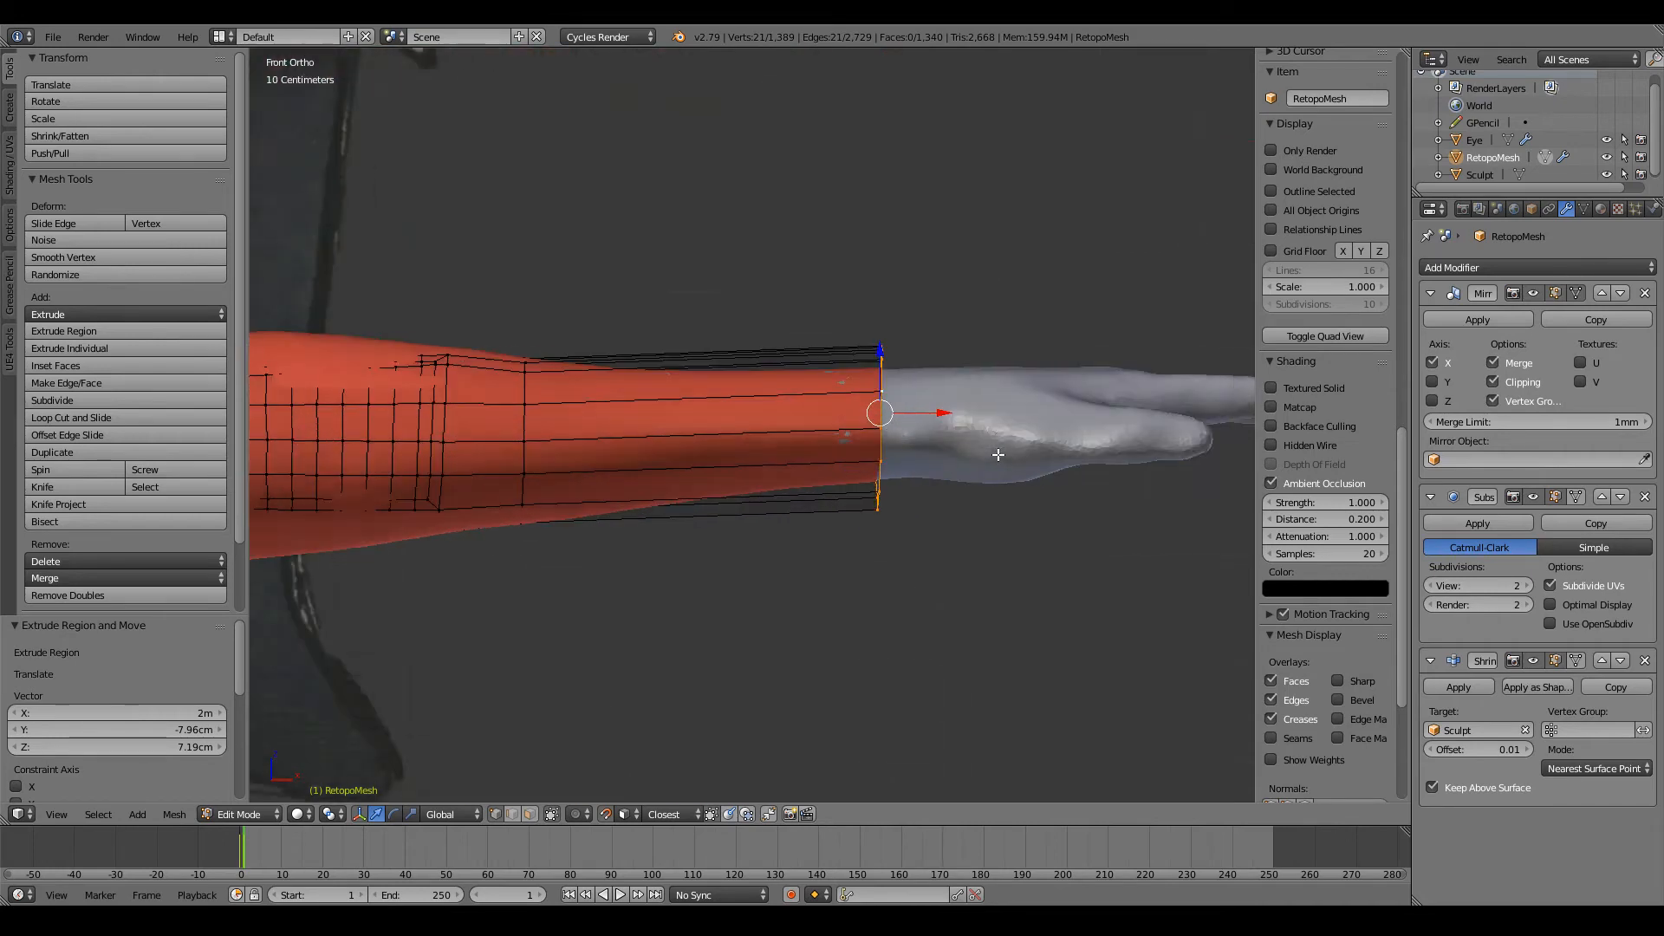
Step: Divide the extruded forearm section with five evenly spaced loop cuts, leaving them unslid
{"action": "scroll", "coordinate": [998, 454], "scroll_direction": "up", "scroll_amount": 3}
{"action": "scroll", "coordinate": [904, 448], "scroll_direction": "down", "scroll_amount": 5}
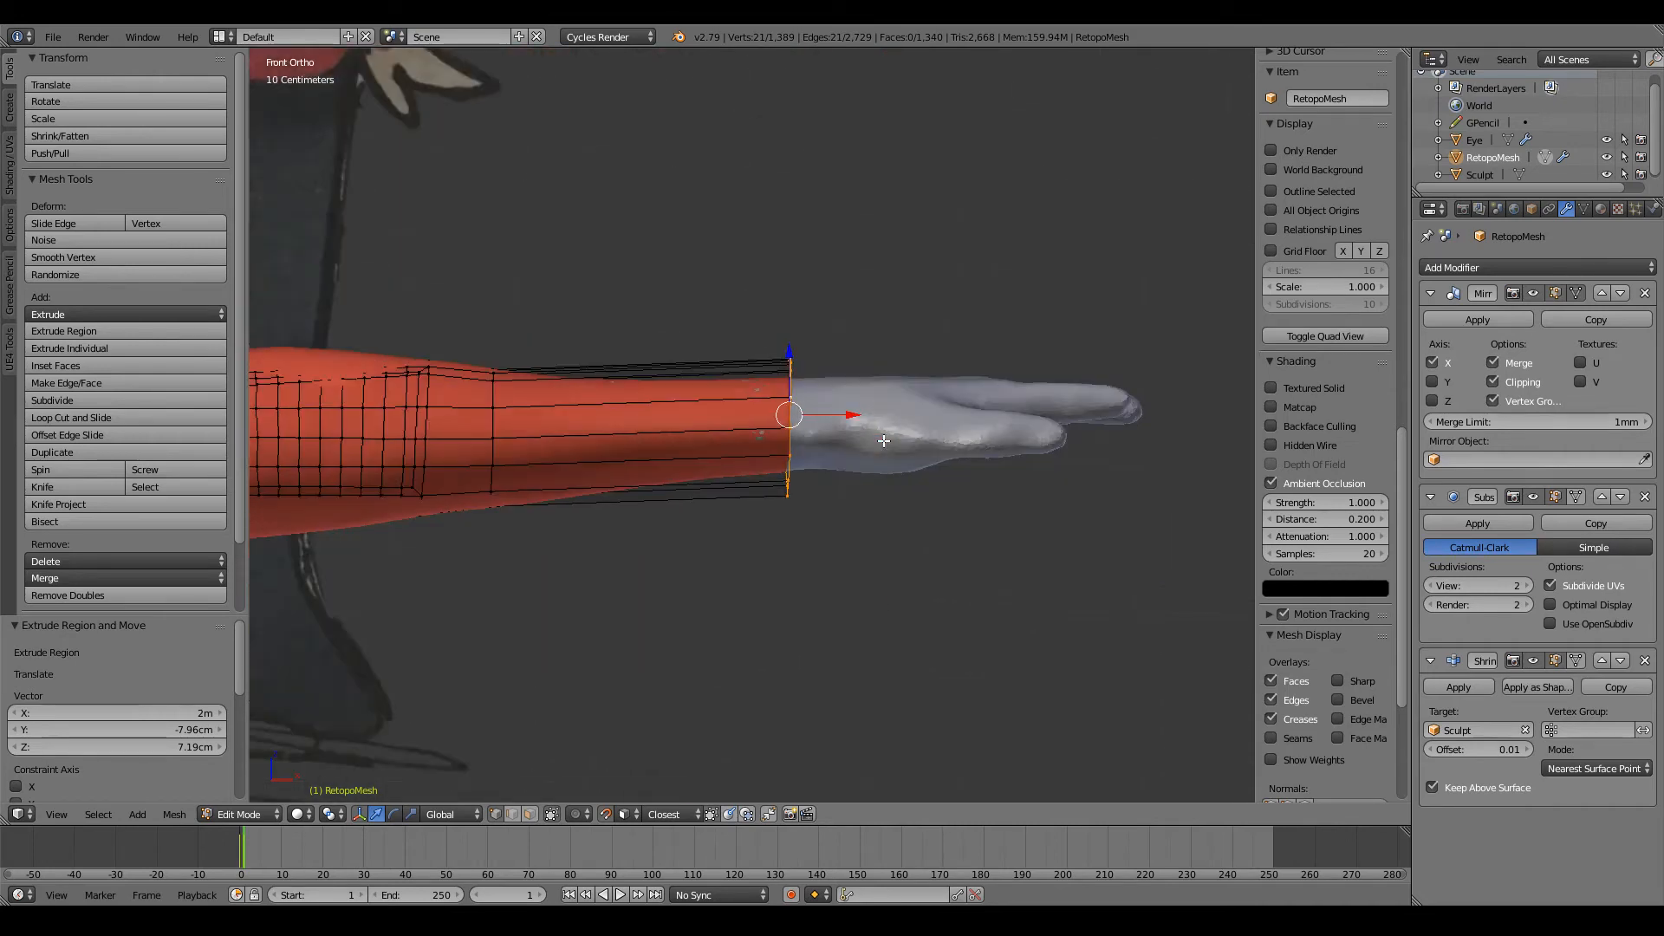
{"action": "scroll", "coordinate": [806, 425], "scroll_direction": "up", "scroll_amount": 2}
{"action": "key", "text": "a"}
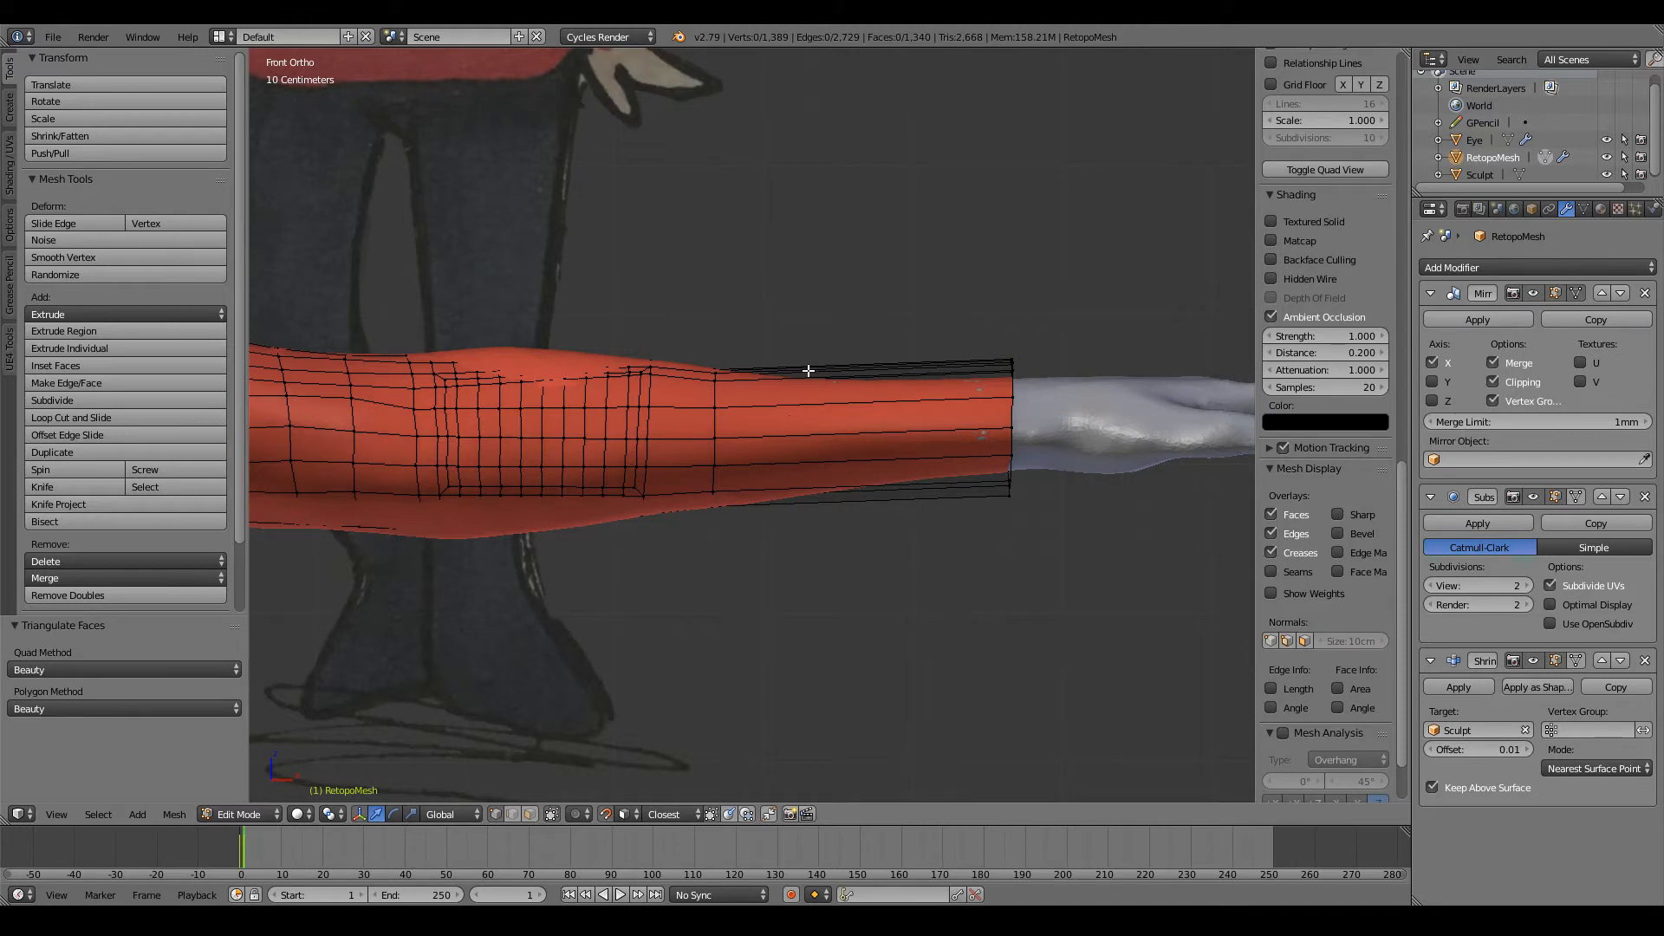
{"action": "key", "text": "ctrl+r"}
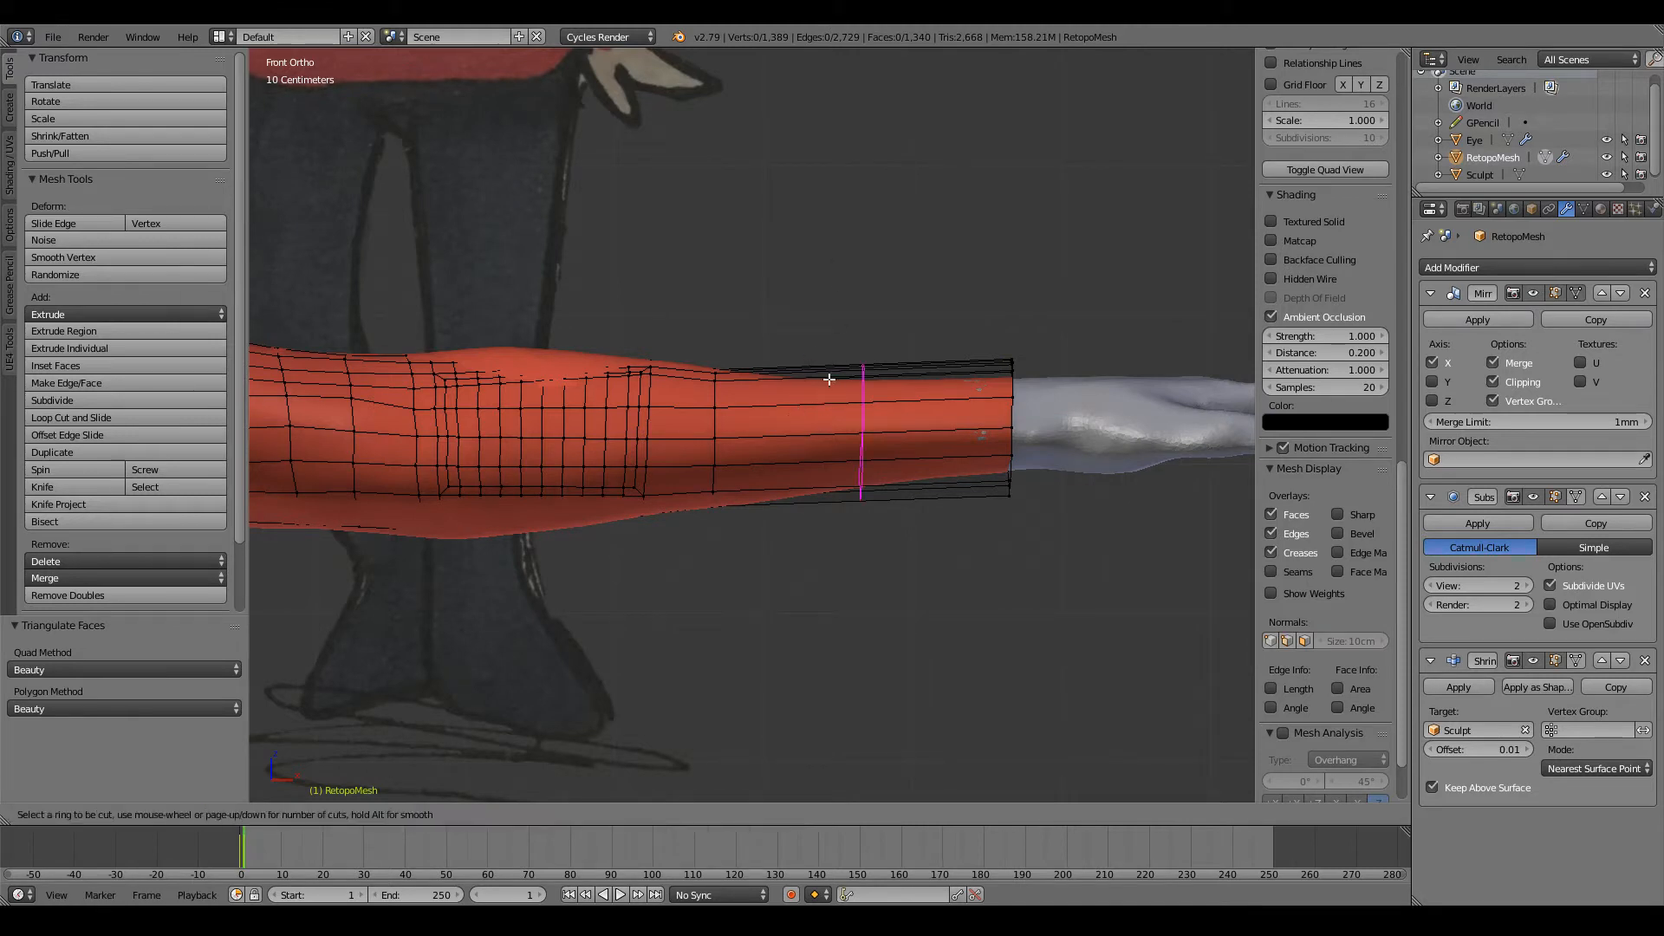
{"action": "scroll", "coordinate": [829, 379], "scroll_direction": "up", "scroll_amount": 4}
{"action": "left_click", "coordinate": [829, 378]}
{"action": "right_click", "coordinate": [830, 378]}
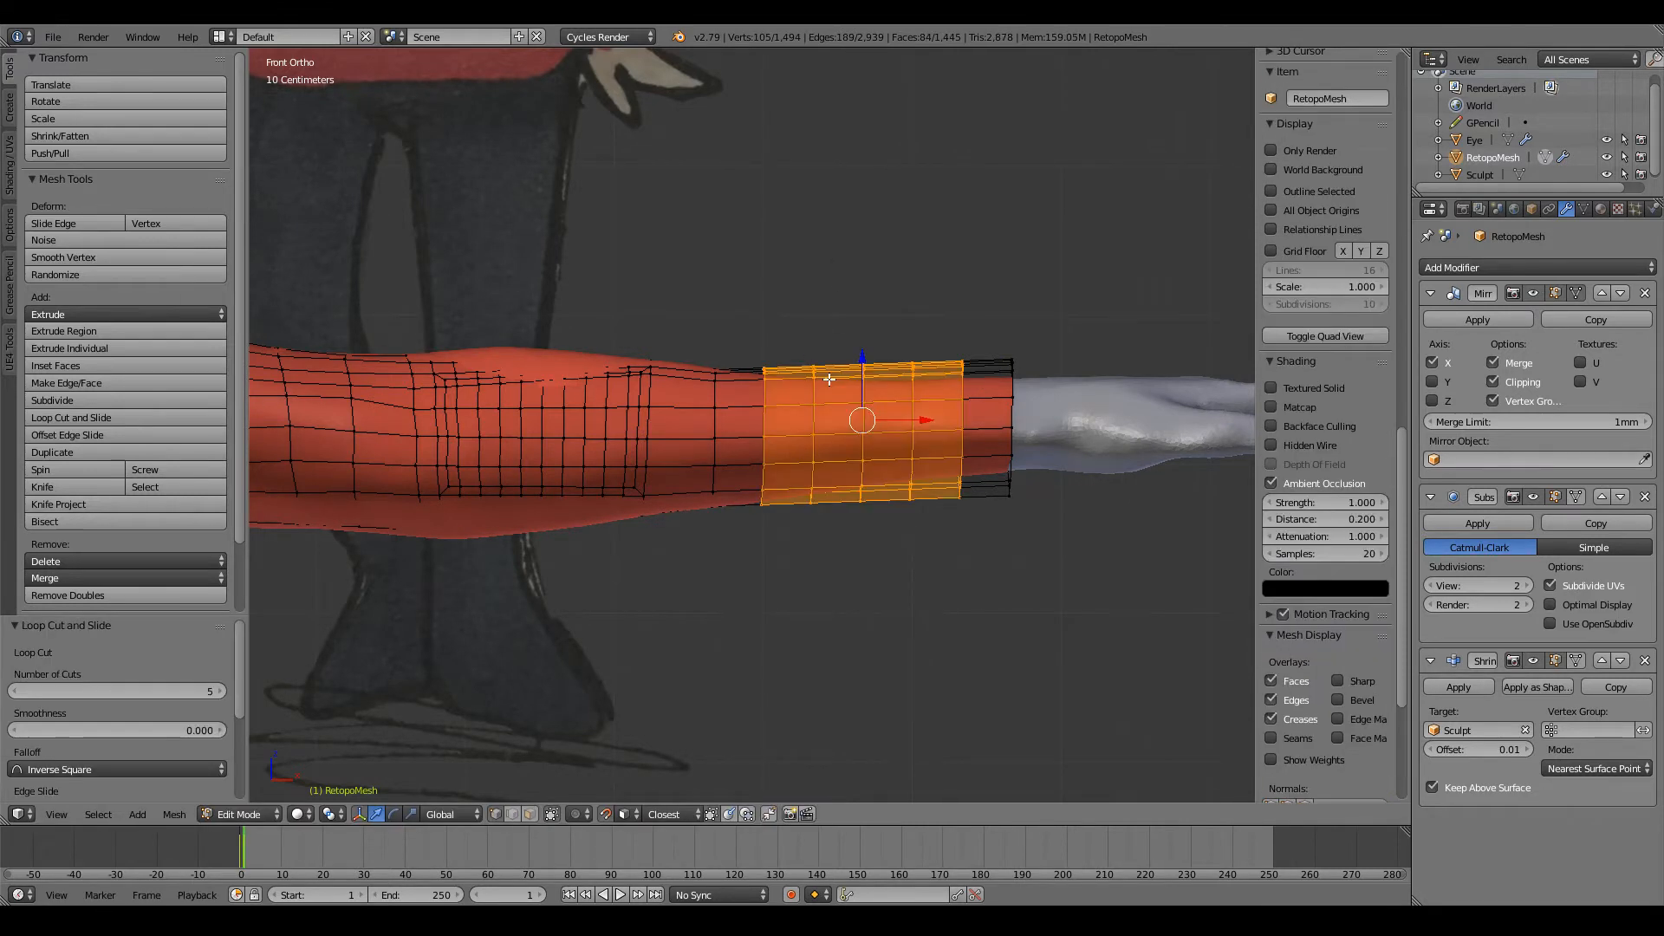
Step: In front view, fit the first two new-loop vertices of the forearm's middle lengthwise row to the sculpt surface
{"action": "scroll", "coordinate": [830, 379], "scroll_direction": "up", "scroll_amount": 3}
{"action": "right_click", "coordinate": [777, 440]}
{"action": "key", "text": "g"}
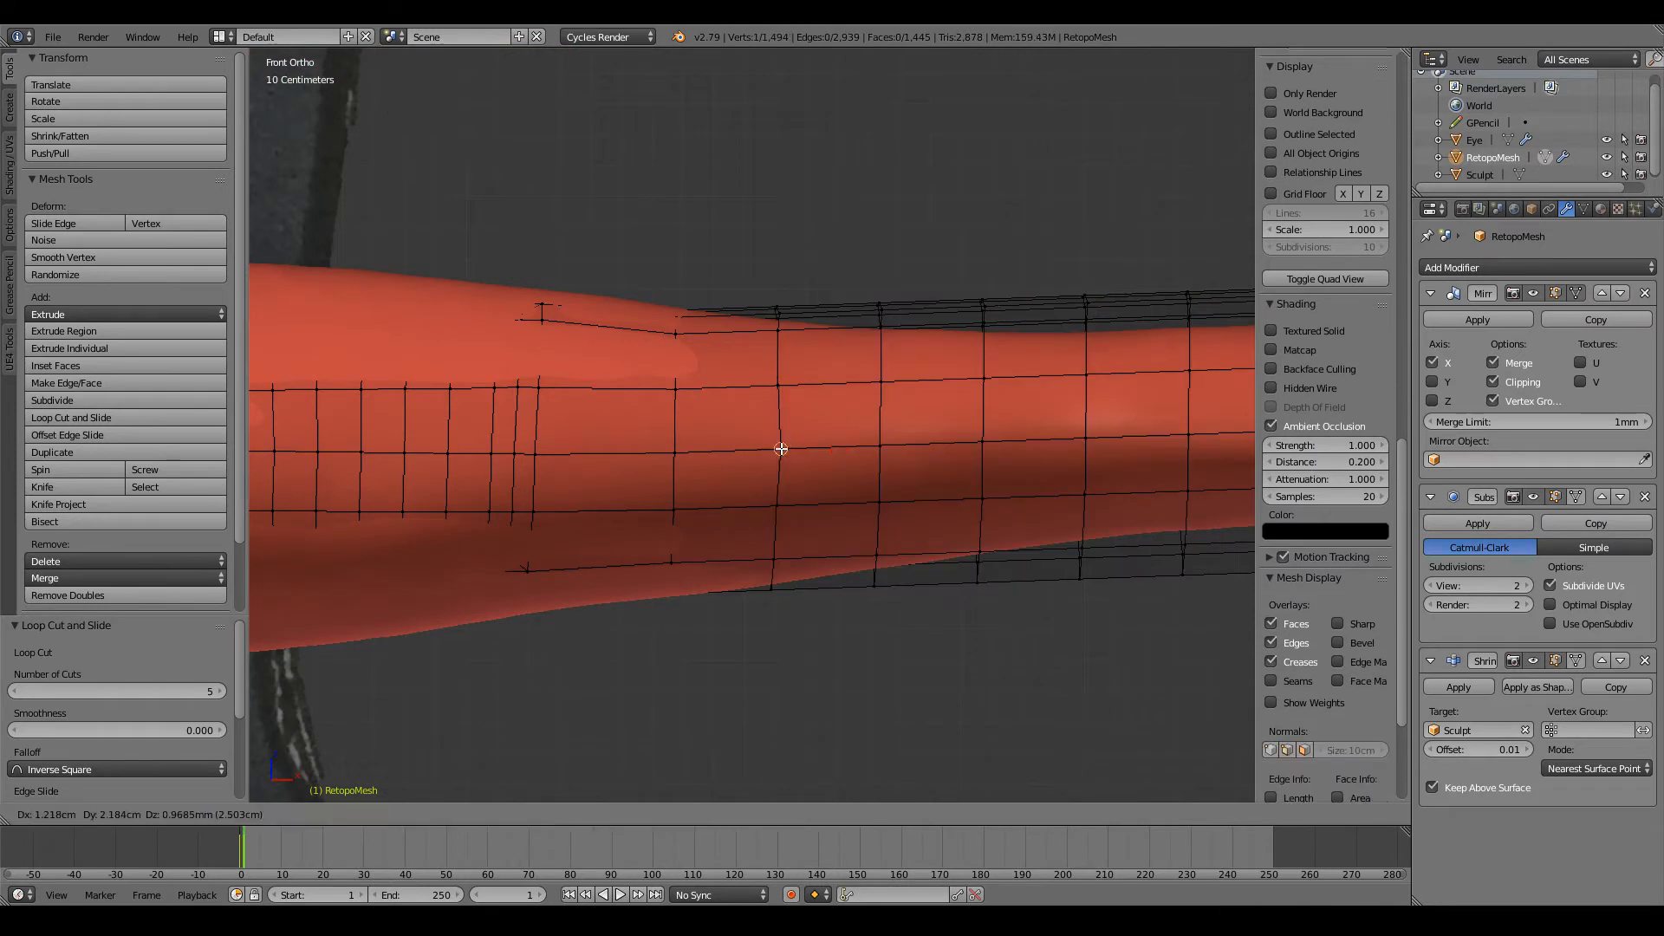
{"action": "left_click", "coordinate": [782, 449]}
{"action": "right_click", "coordinate": [879, 450]}
{"action": "key", "text": "g"}
{"action": "left_click", "coordinate": [878, 447]}
{"action": "scroll", "coordinate": [877, 447], "scroll_direction": "up", "scroll_amount": 5, "text": "ctrl"}
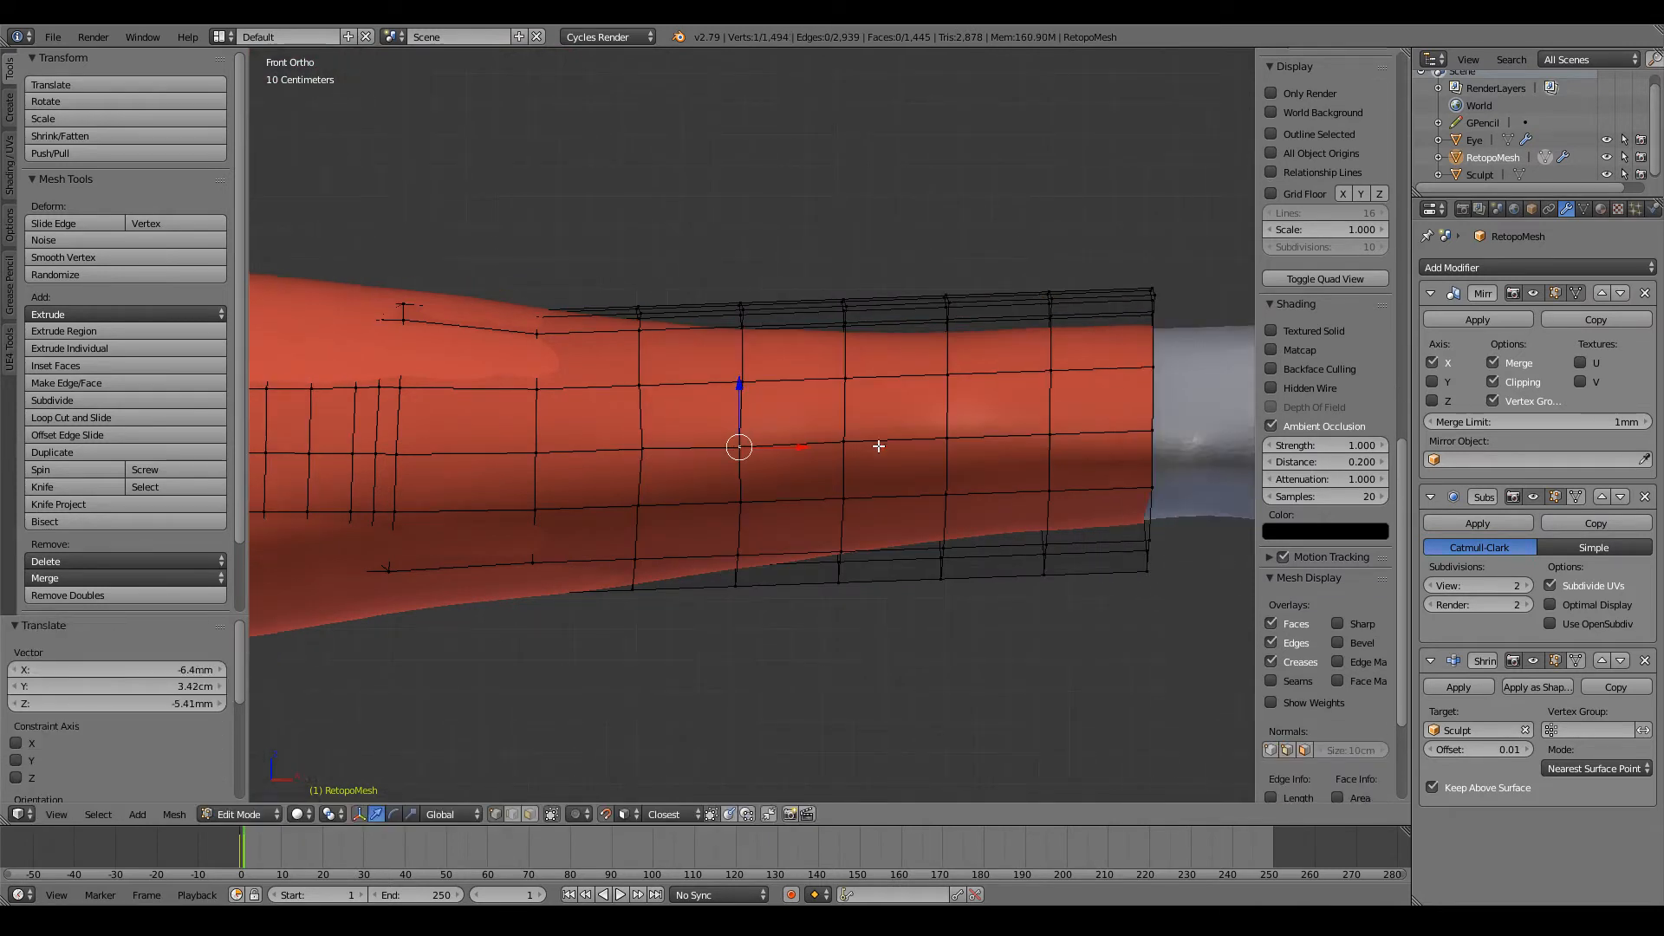
Step: Fit the last three new-loop vertices of the forearm's middle lengthwise row to the sculpt, up to the wrist
{"action": "right_click", "coordinate": [820, 441]}
{"action": "key", "text": "g"}
{"action": "left_click", "coordinate": [845, 439]}
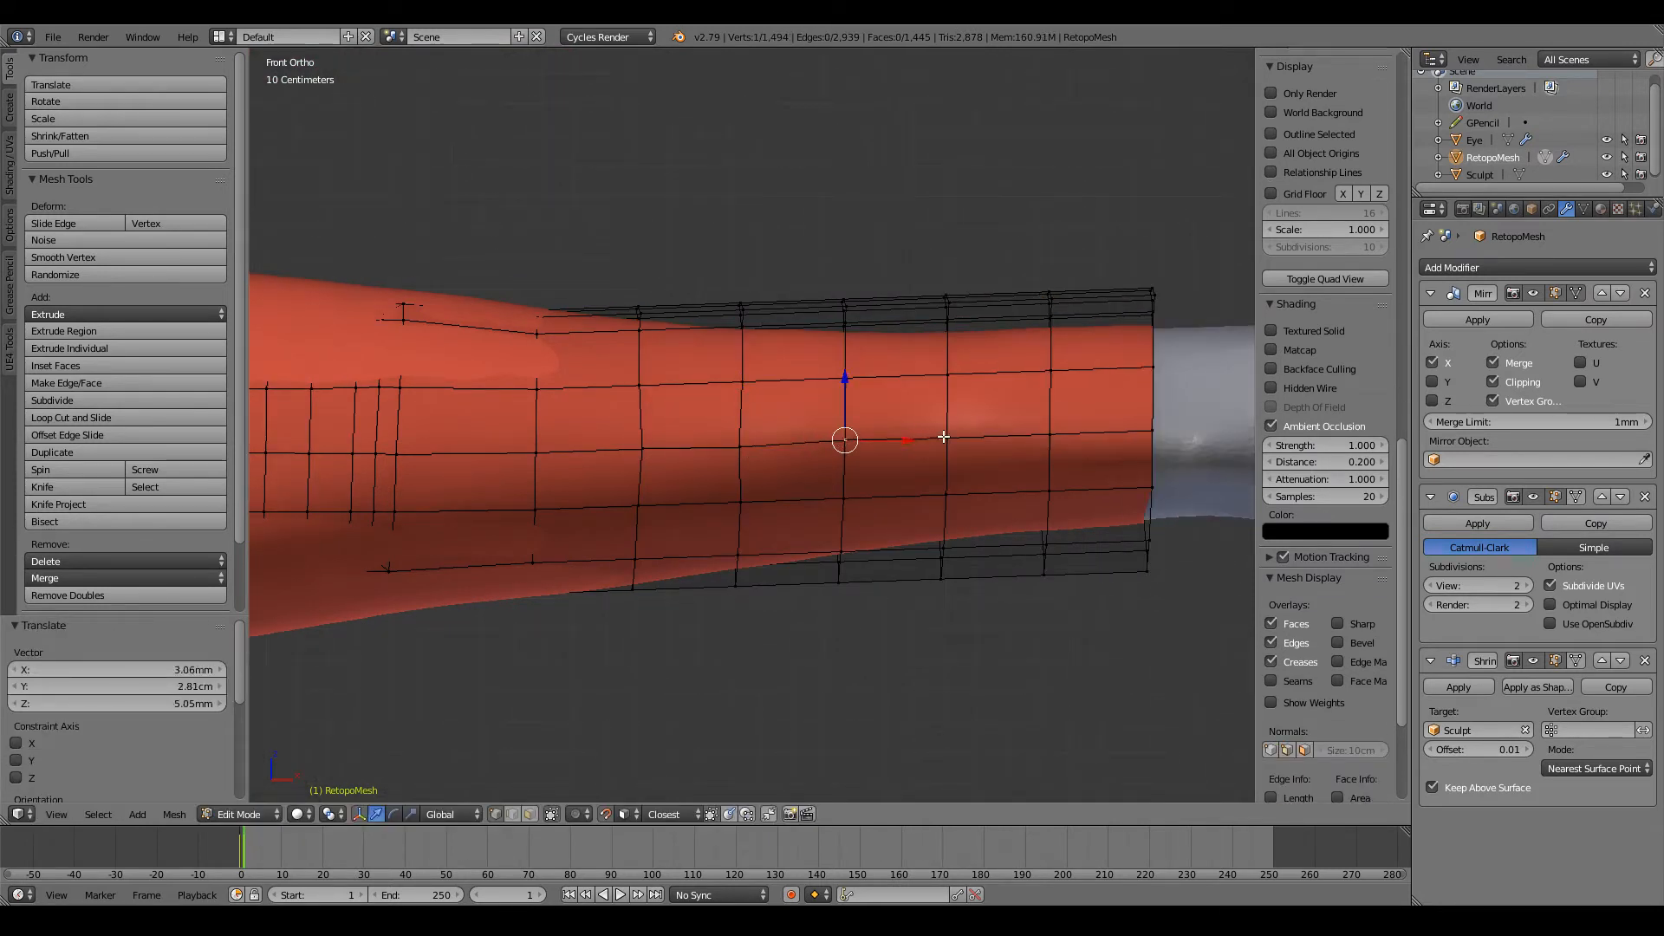
{"action": "right_click", "coordinate": [944, 437]}
{"action": "key", "text": "g"}
{"action": "left_click", "coordinate": [945, 436]}
{"action": "right_click", "coordinate": [1049, 427]}
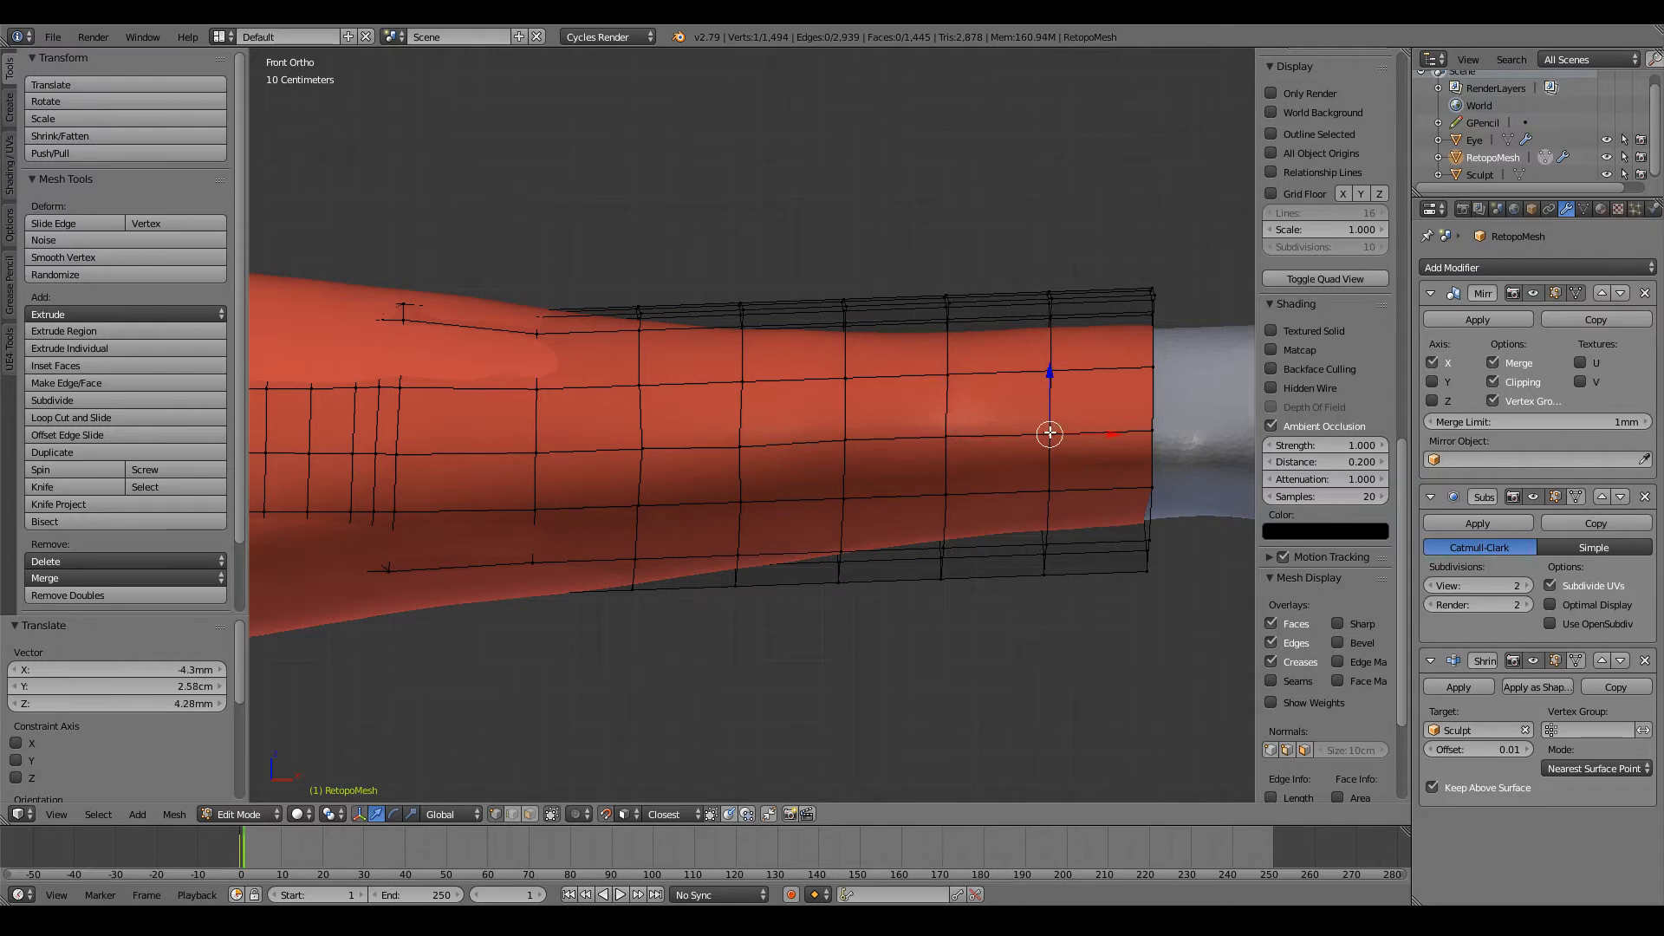
{"action": "key", "text": "g"}
{"action": "left_click", "coordinate": [1150, 428]}
Step: From slightly below, fit the first three new-loop vertices of the row beneath the middle one to the sculpt
{"action": "middle_click_drag", "start_coordinate": [1098, 453], "coordinate": [1095, 391]}
{"action": "right_click", "coordinate": [633, 409]}
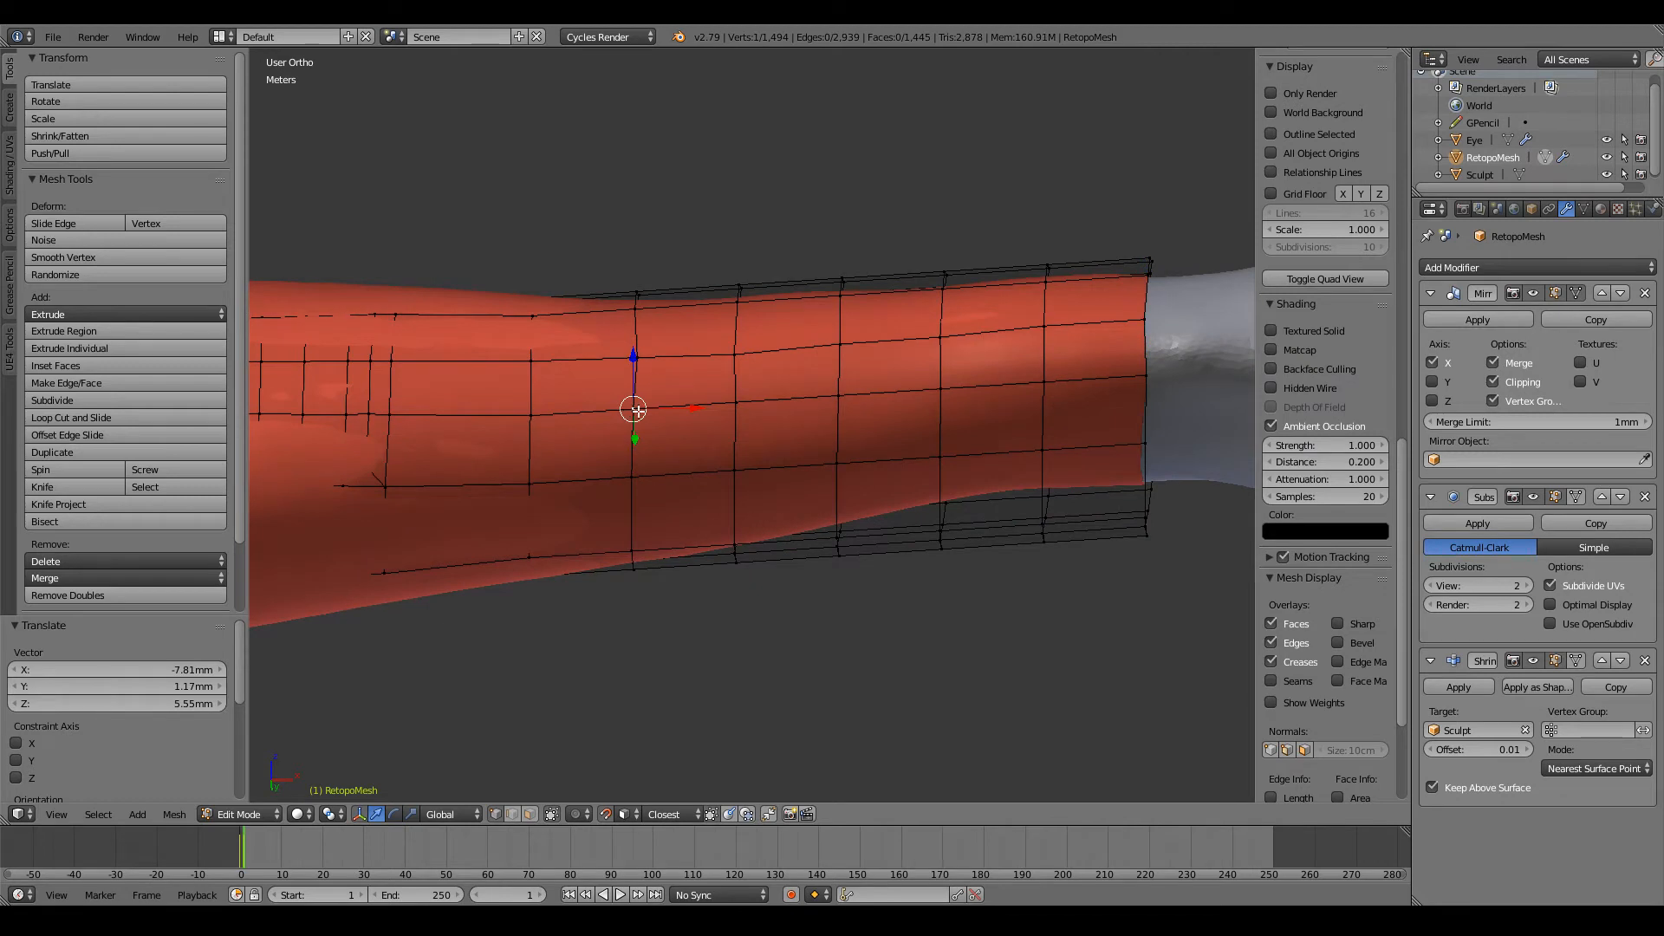
{"action": "key", "text": "g"}
{"action": "left_click", "coordinate": [641, 413]}
{"action": "right_click", "coordinate": [738, 404]}
{"action": "key", "text": "g"}
{"action": "left_click", "coordinate": [737, 403]}
{"action": "right_click", "coordinate": [832, 396]}
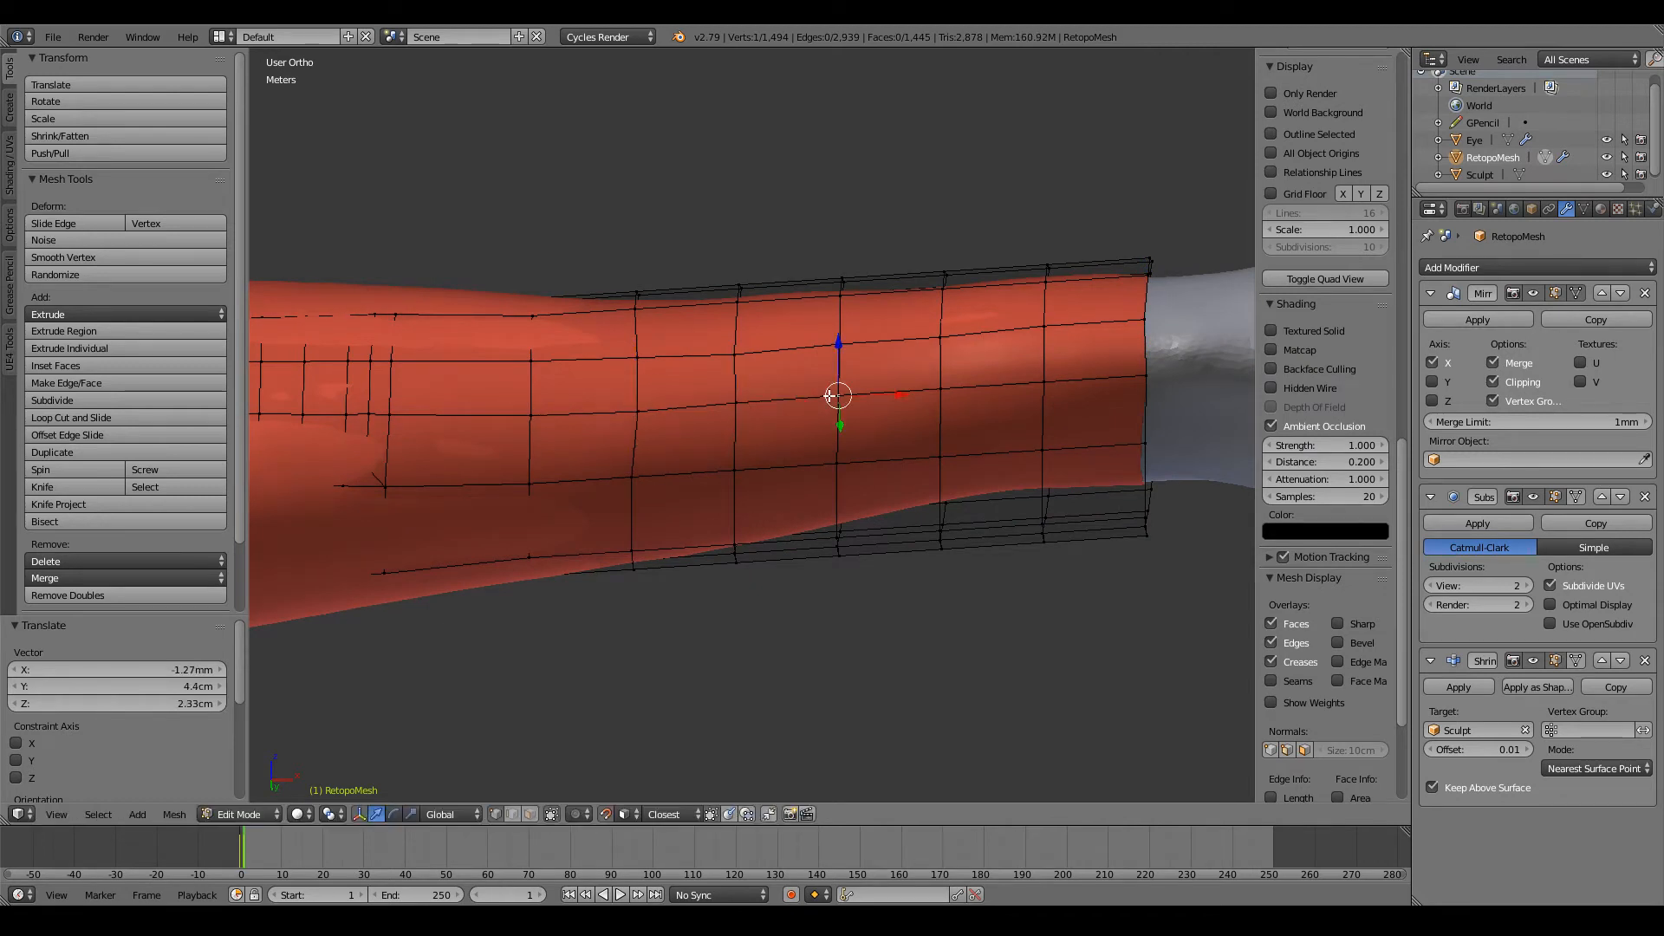
{"action": "key", "text": "g"}
{"action": "left_click", "coordinate": [840, 397]}
Step: Fit the remaining vertices of that lower row to the sculpt, including the one on the wrist end loop
{"action": "right_click", "coordinate": [944, 390]}
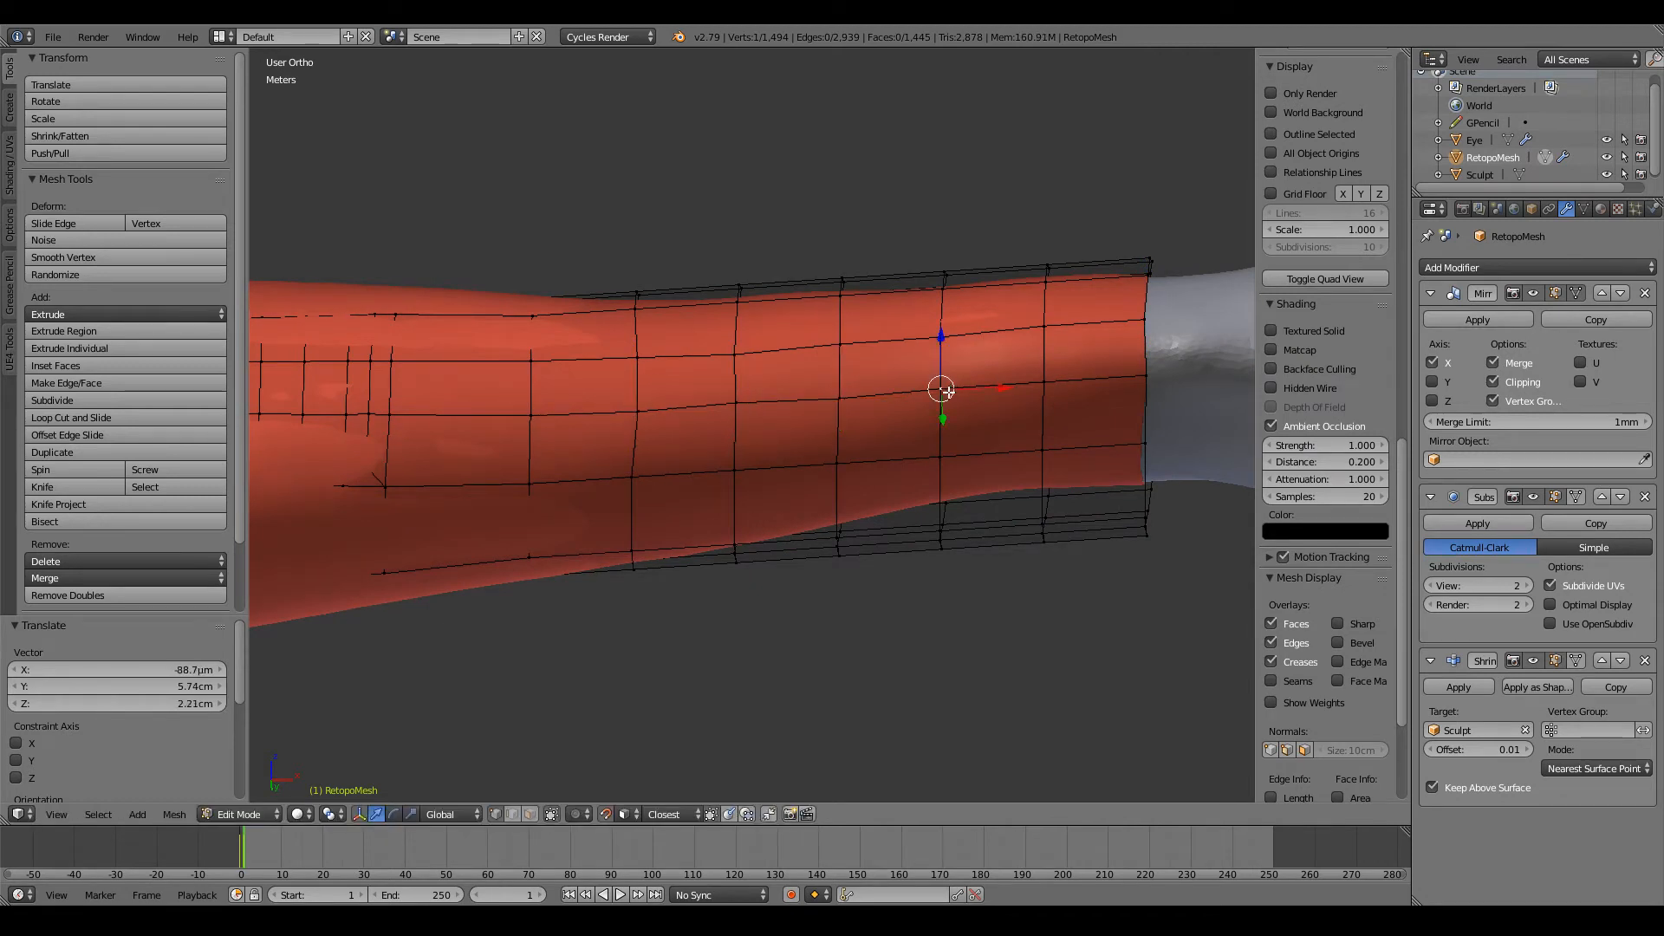
{"action": "right_click", "coordinate": [1050, 384]}
{"action": "key", "text": "g"}
{"action": "left_click", "coordinate": [1043, 389]}
{"action": "right_click", "coordinate": [1141, 378]}
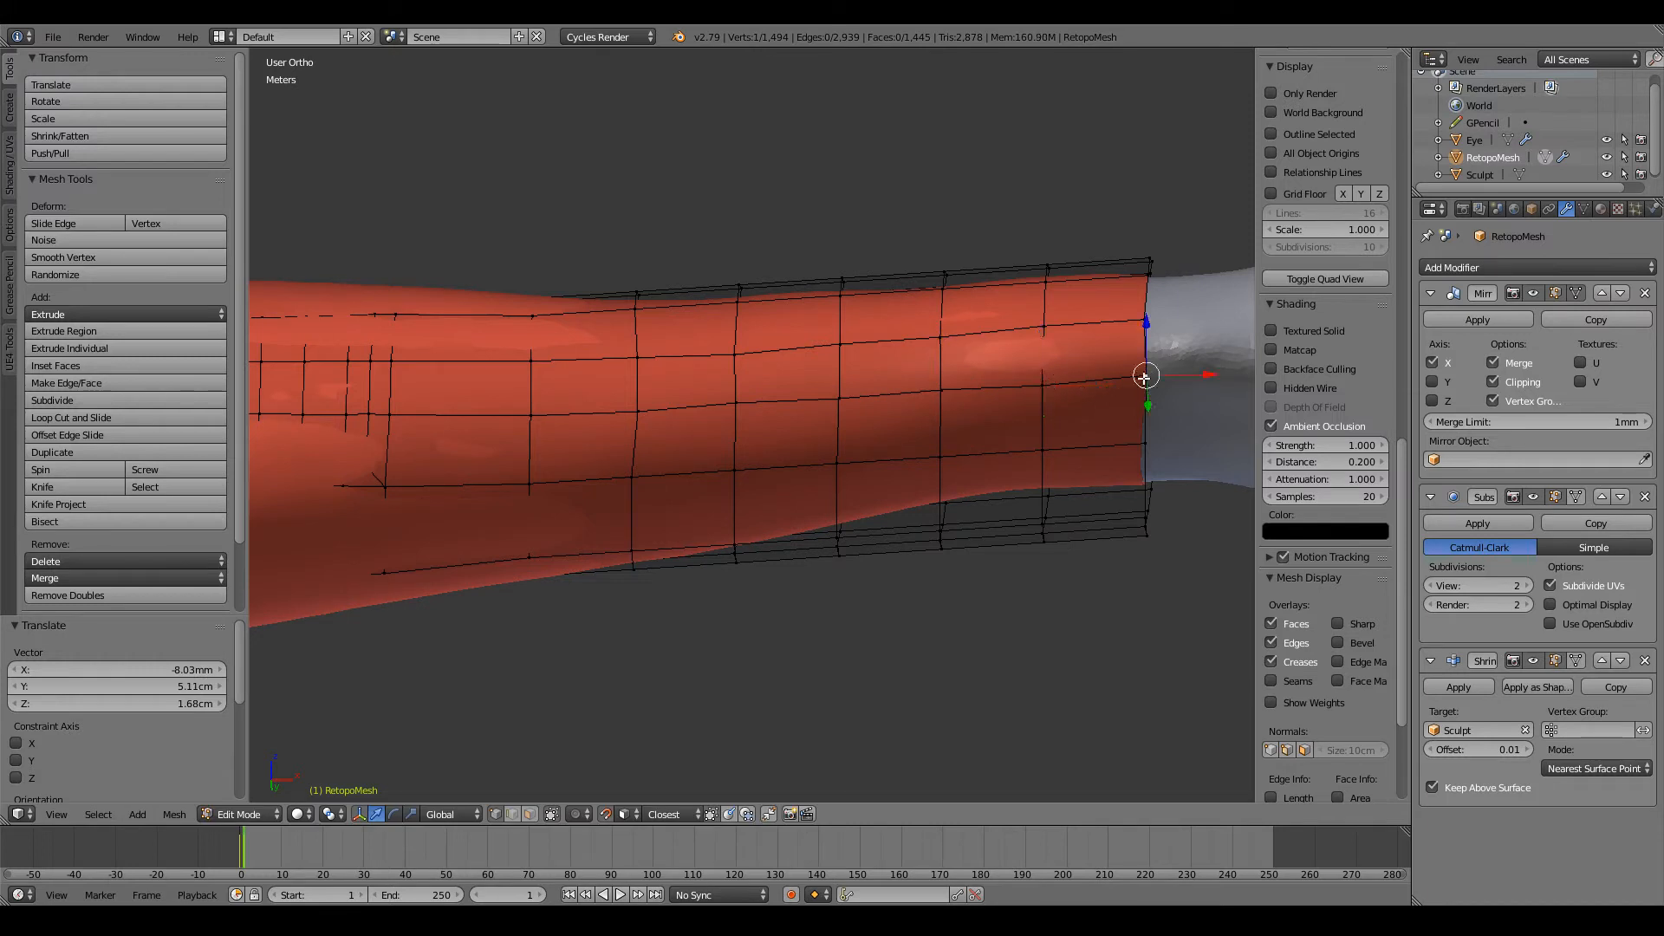
{"action": "key", "text": "g"}
{"action": "left_click", "coordinate": [1140, 380]}
Step: Viewing from further below, fit the first three new-loop vertices of the next lengthwise row to the sculpt
{"action": "middle_click_drag", "start_coordinate": [832, 509], "coordinate": [827, 414]}
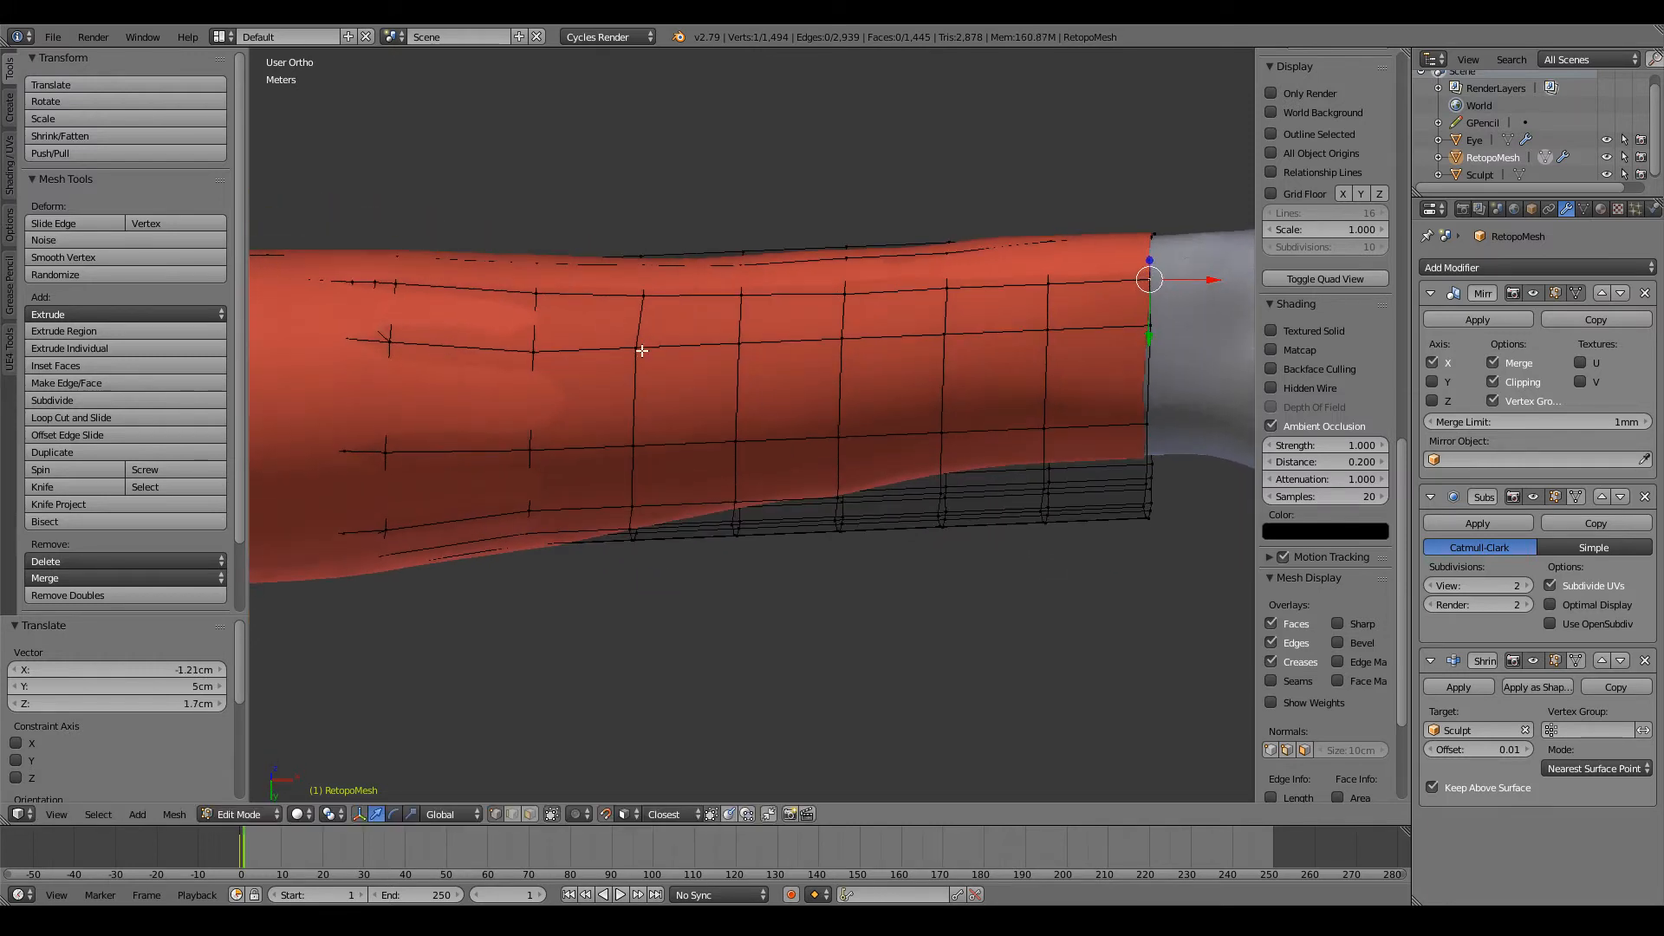
{"action": "right_click", "coordinate": [641, 350]}
{"action": "key", "text": "g"}
{"action": "left_click", "coordinate": [643, 350]}
{"action": "right_click", "coordinate": [740, 342]}
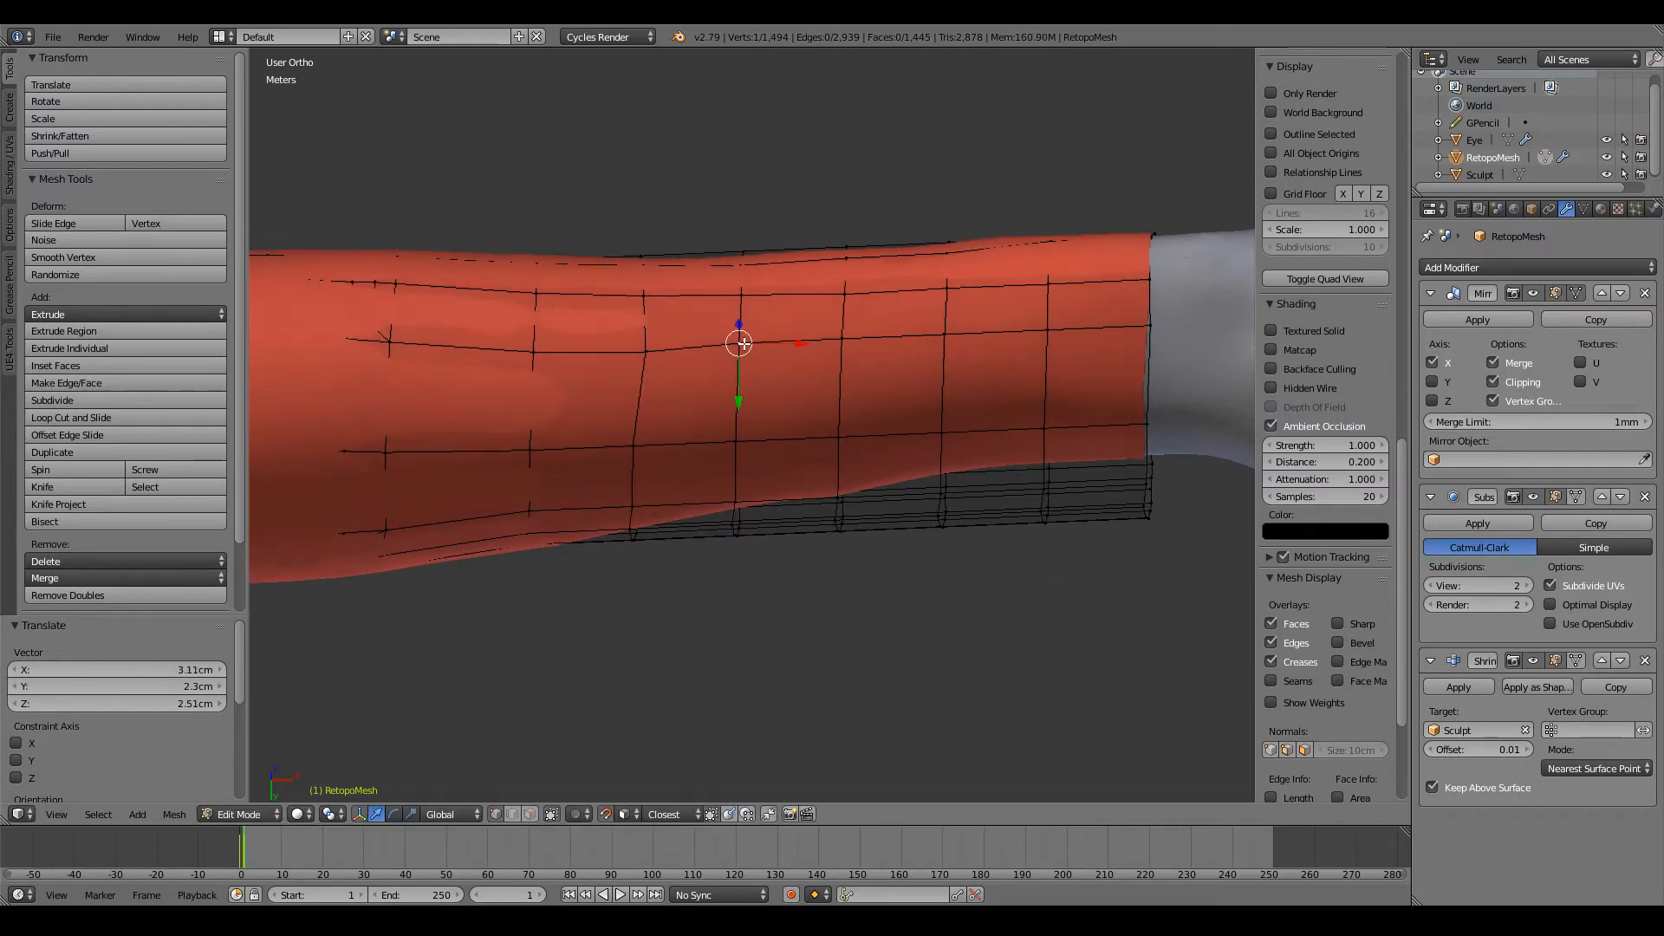
{"action": "key", "text": "g"}
{"action": "left_click", "coordinate": [743, 344]}
{"action": "right_click", "coordinate": [845, 337]}
{"action": "key", "text": "g"}
{"action": "left_click", "coordinate": [850, 338]}
Step: Fit that row's last two new-loop vertices and its wrist end-loop vertex to the sculpt
{"action": "right_click", "coordinate": [949, 329]}
{"action": "key", "text": "g"}
{"action": "left_click", "coordinate": [962, 328]}
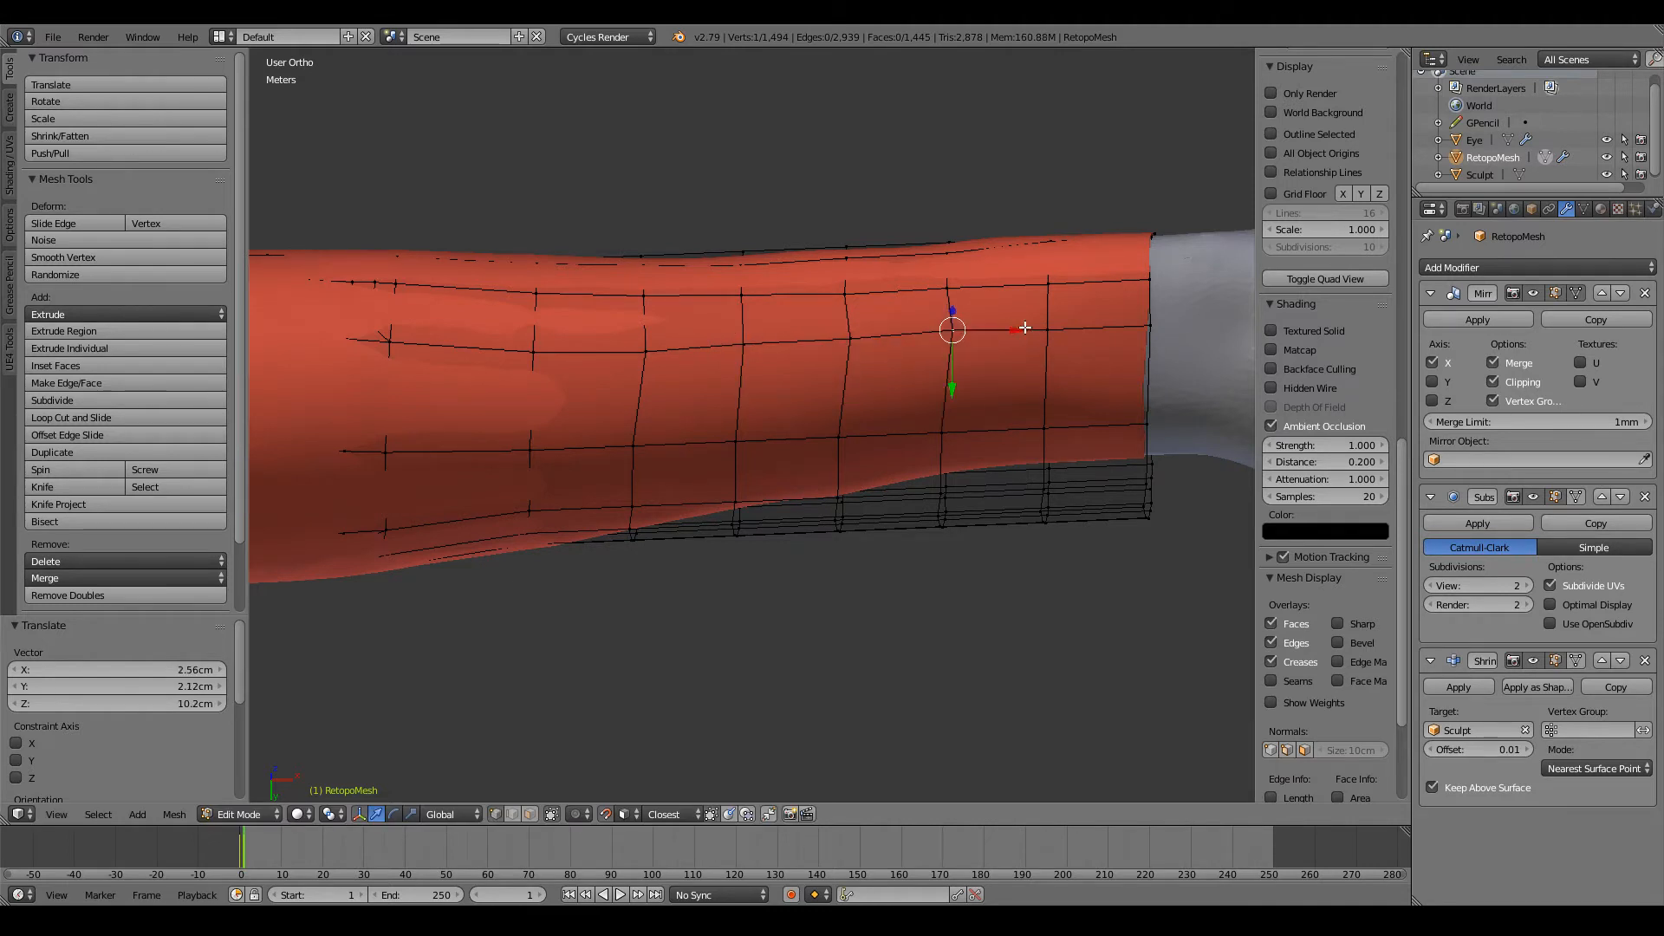
{"action": "right_click", "coordinate": [1048, 328]}
{"action": "key", "text": "g"}
{"action": "left_click", "coordinate": [1049, 328]}
{"action": "right_click", "coordinate": [1144, 323]}
{"action": "key", "text": "g"}
{"action": "left_click", "coordinate": [1146, 323]}
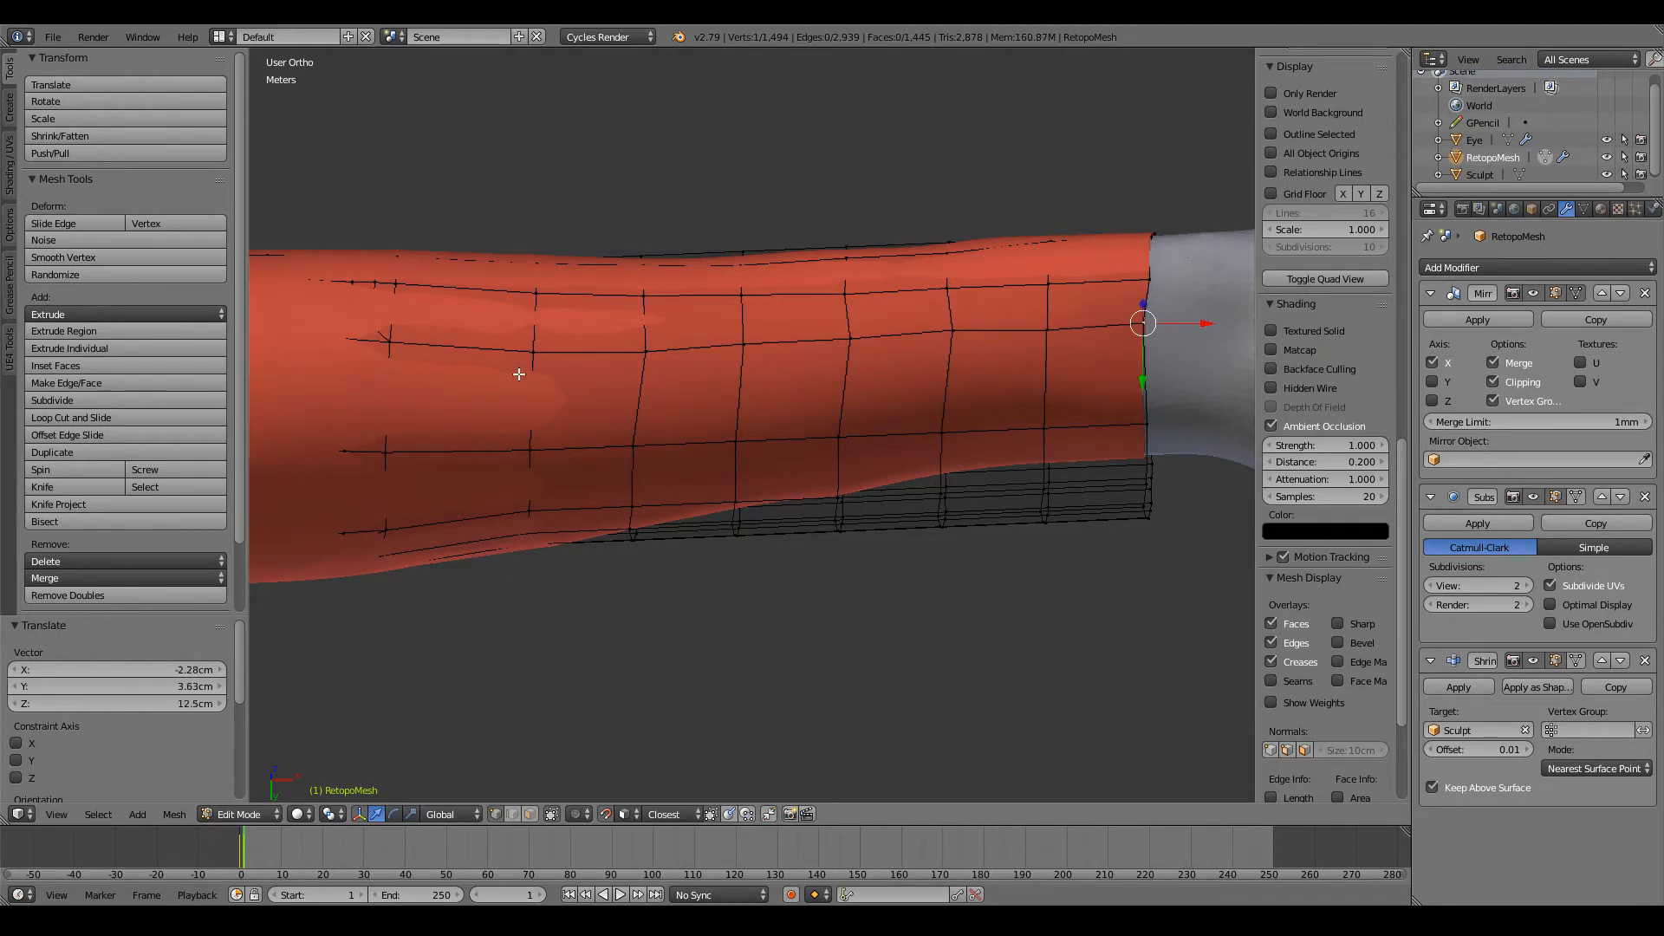
Step: In the following underside row, raise the old end-loop vertex and the first two new-loop vertices into an even line
{"action": "right_click", "coordinate": [530, 442]}
{"action": "key", "text": "g"}
{"action": "left_click", "coordinate": [527, 441]}
{"action": "right_click", "coordinate": [633, 446]}
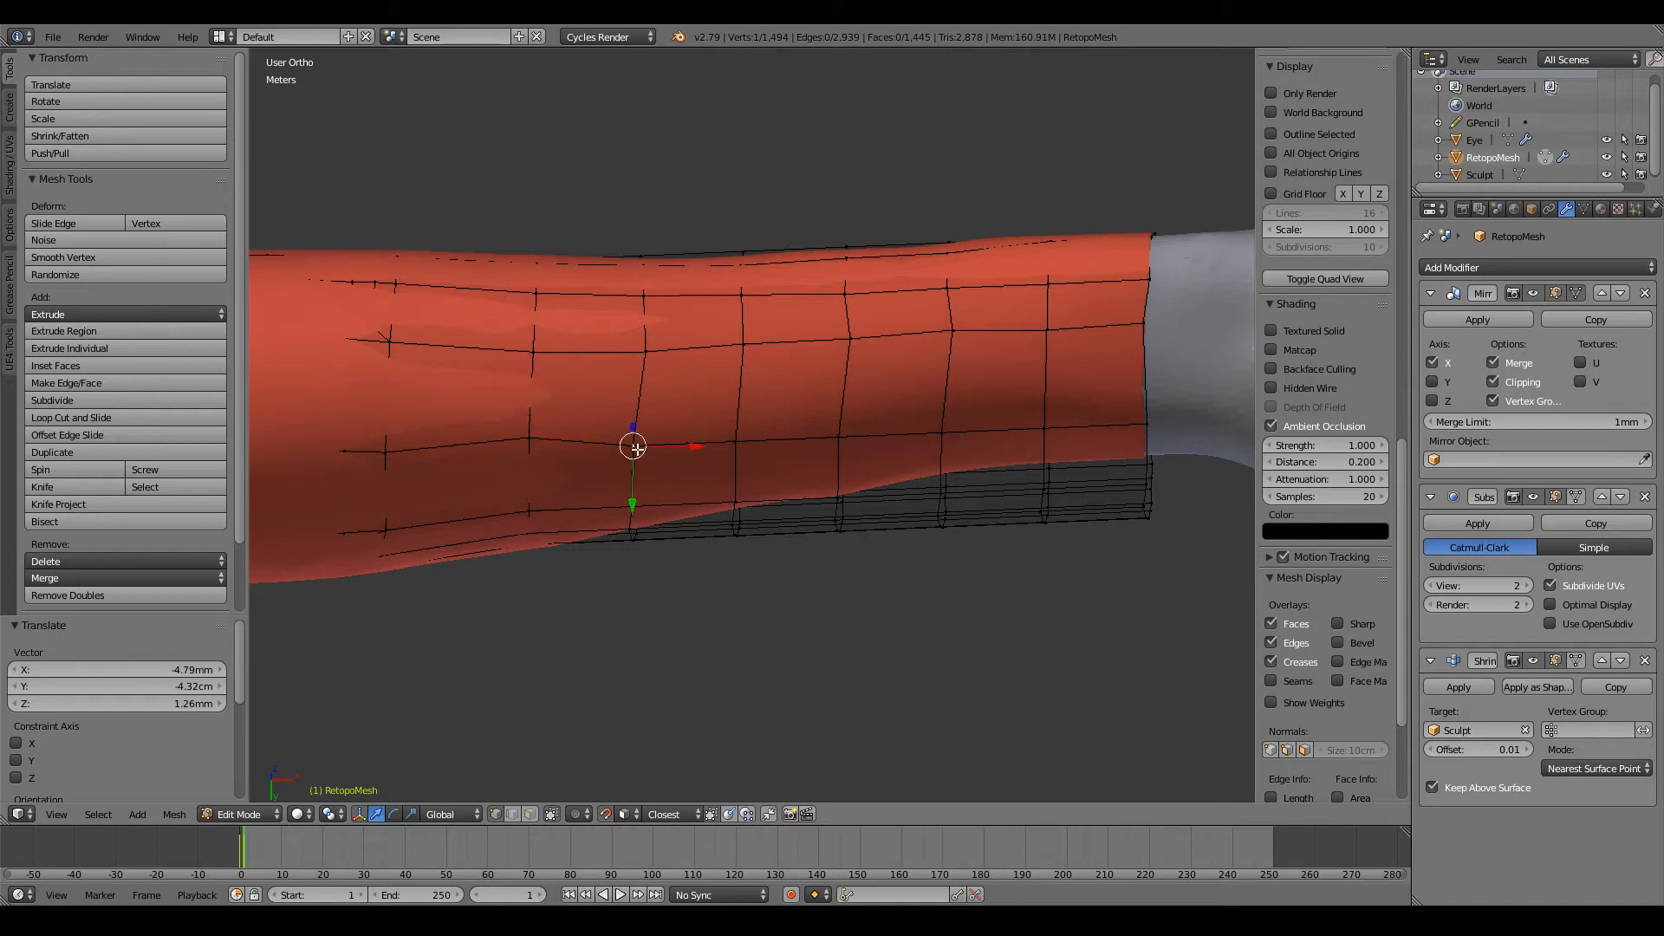
{"action": "key", "text": "g"}
{"action": "left_click", "coordinate": [633, 428]}
{"action": "right_click", "coordinate": [733, 439]}
{"action": "key", "text": "g"}
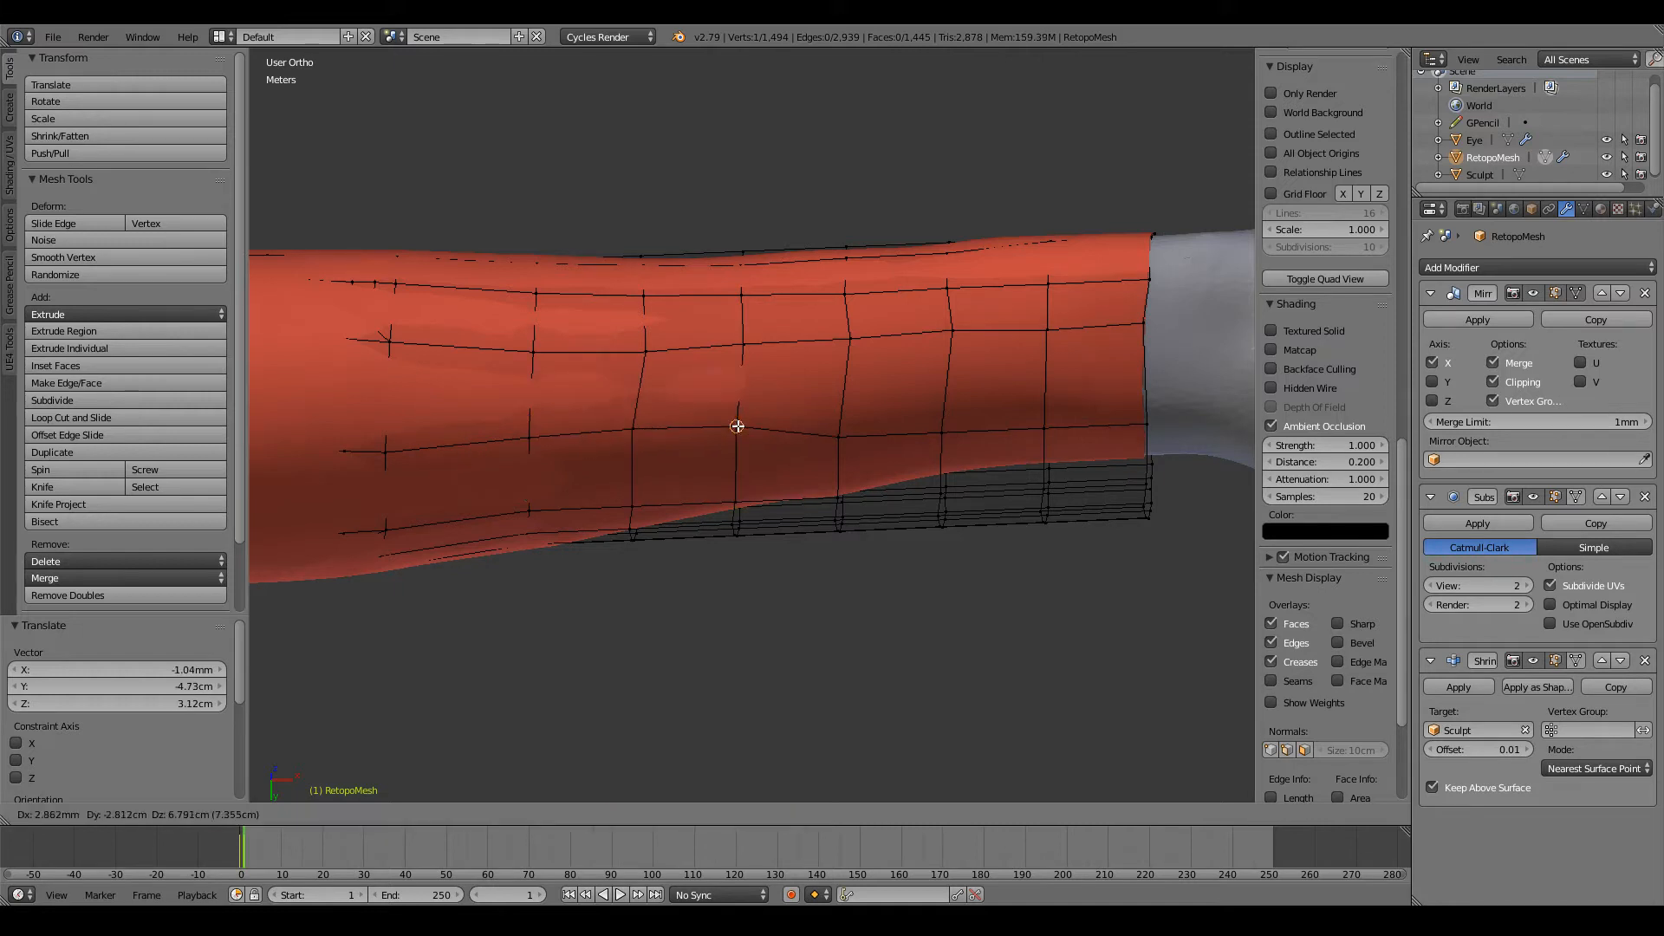
{"action": "left_click", "coordinate": [736, 427]}
{"action": "right_click", "coordinate": [637, 428]}
{"action": "key", "text": "g"}
{"action": "left_click", "coordinate": [643, 427]}
Step: Raise the same underside row's remaining vertices up to the wrist end loop, continuing its line evenly
{"action": "right_click", "coordinate": [840, 434]}
{"action": "key", "text": "g"}
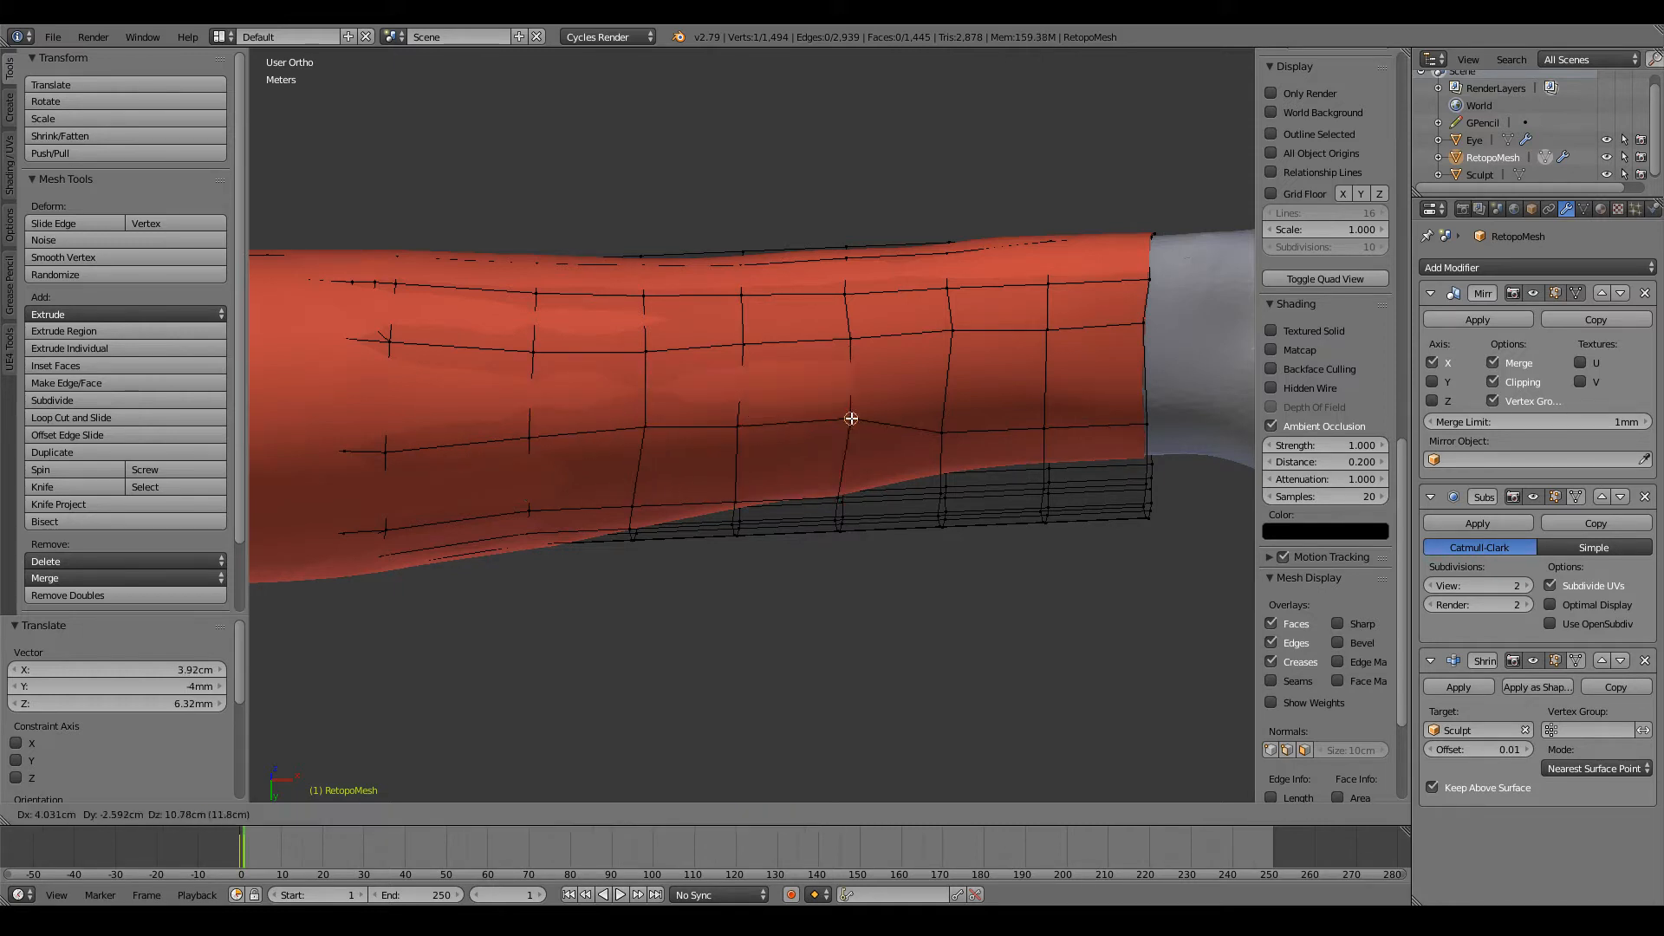
{"action": "left_click", "coordinate": [851, 418]}
{"action": "right_click", "coordinate": [964, 424]}
{"action": "key", "text": "g"}
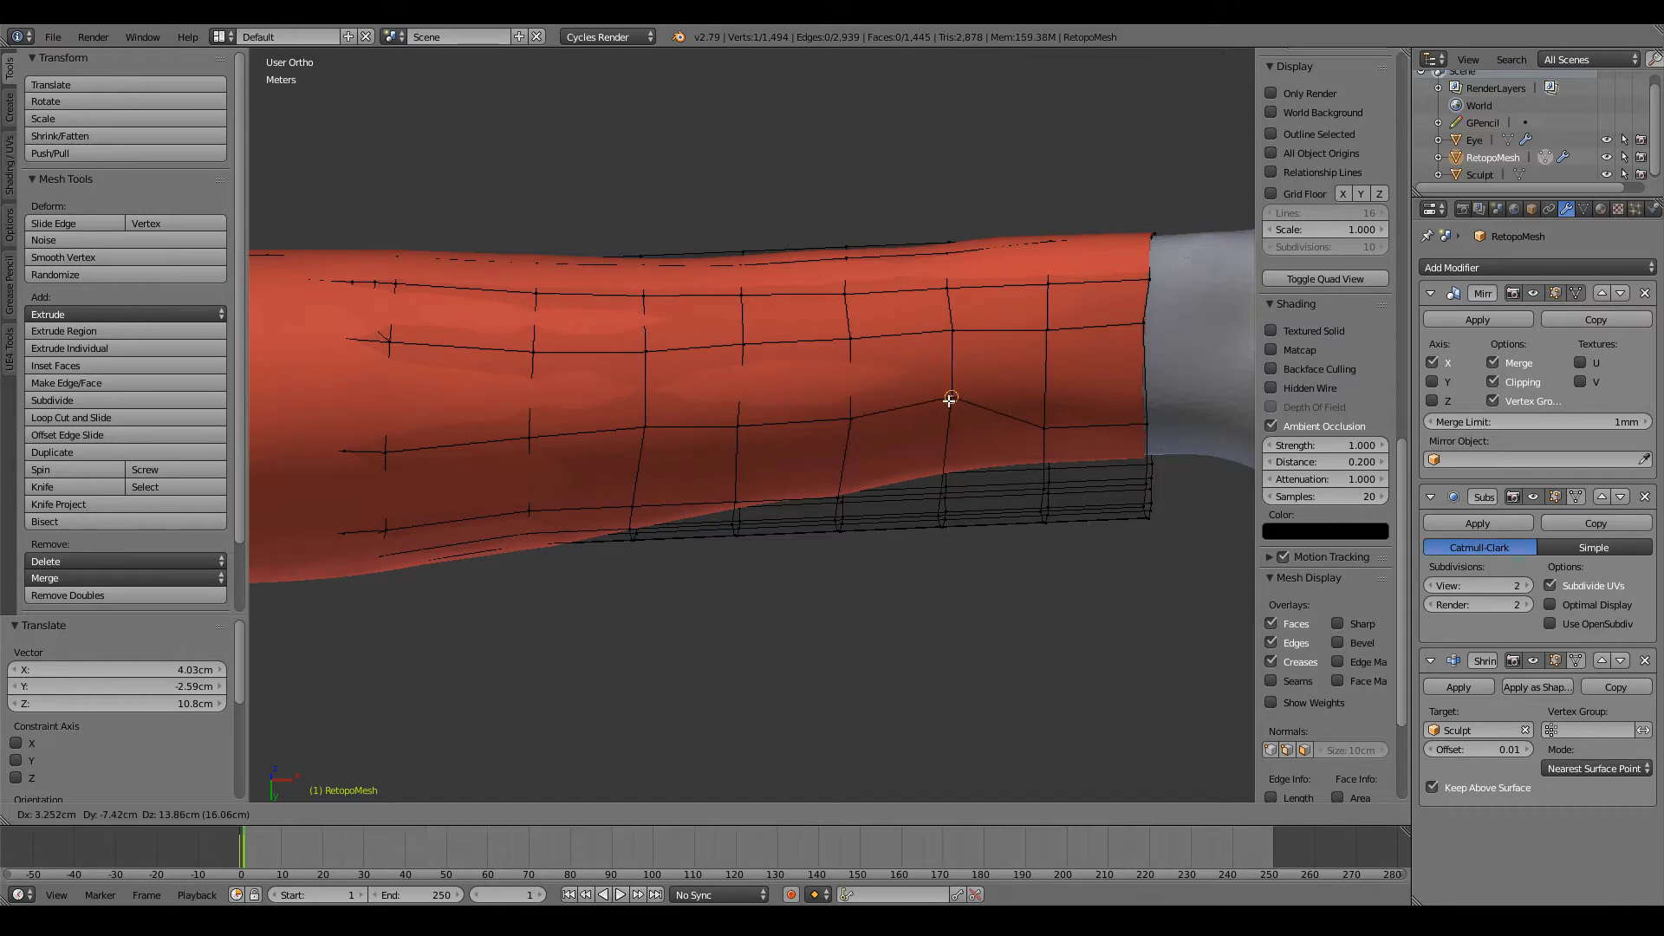
{"action": "left_click", "coordinate": [949, 400]}
{"action": "right_click", "coordinate": [1044, 425]}
{"action": "key", "text": "g"}
{"action": "left_click", "coordinate": [1044, 399]}
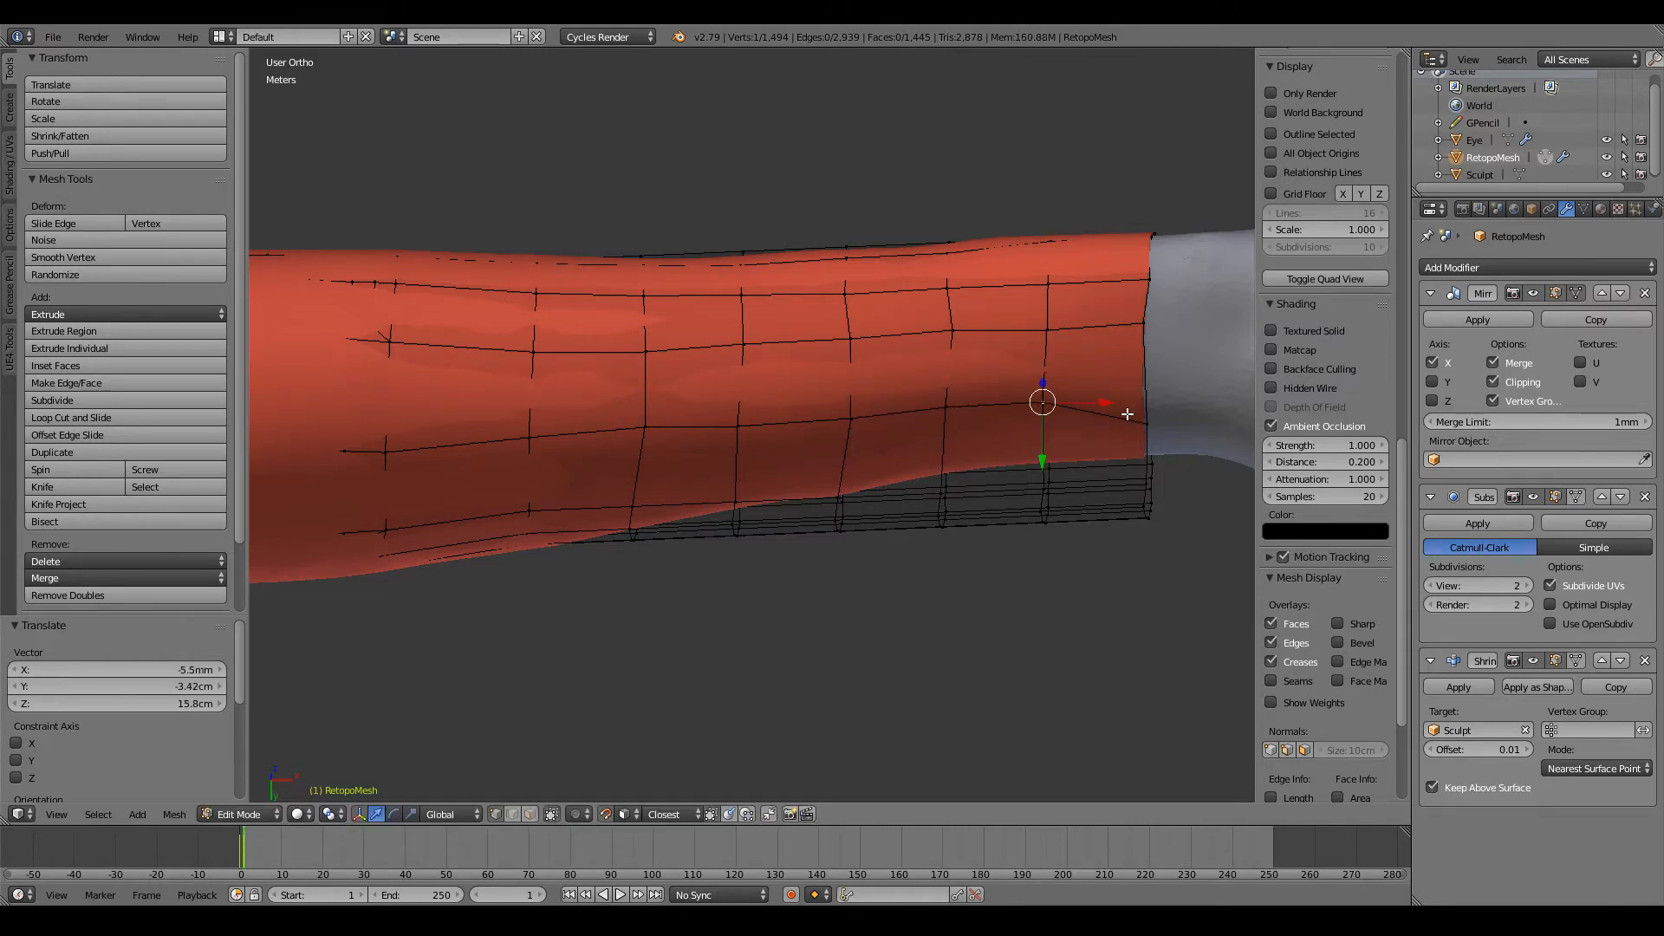
{"action": "right_click", "coordinate": [1146, 423]}
{"action": "key", "text": "g"}
{"action": "left_click", "coordinate": [1135, 398]}
Step: From beneath the arm, reposition the first two new-loop vertices of the next underside row on the sculpt
{"action": "scroll", "coordinate": [1006, 460], "scroll_direction": "down", "scroll_amount": 3}
{"action": "middle_click_drag", "start_coordinate": [668, 489], "coordinate": [688, 394]}
{"action": "key", "text": "g"}
{"action": "right_click", "coordinate": [589, 384]}
{"action": "right_click", "coordinate": [627, 391]}
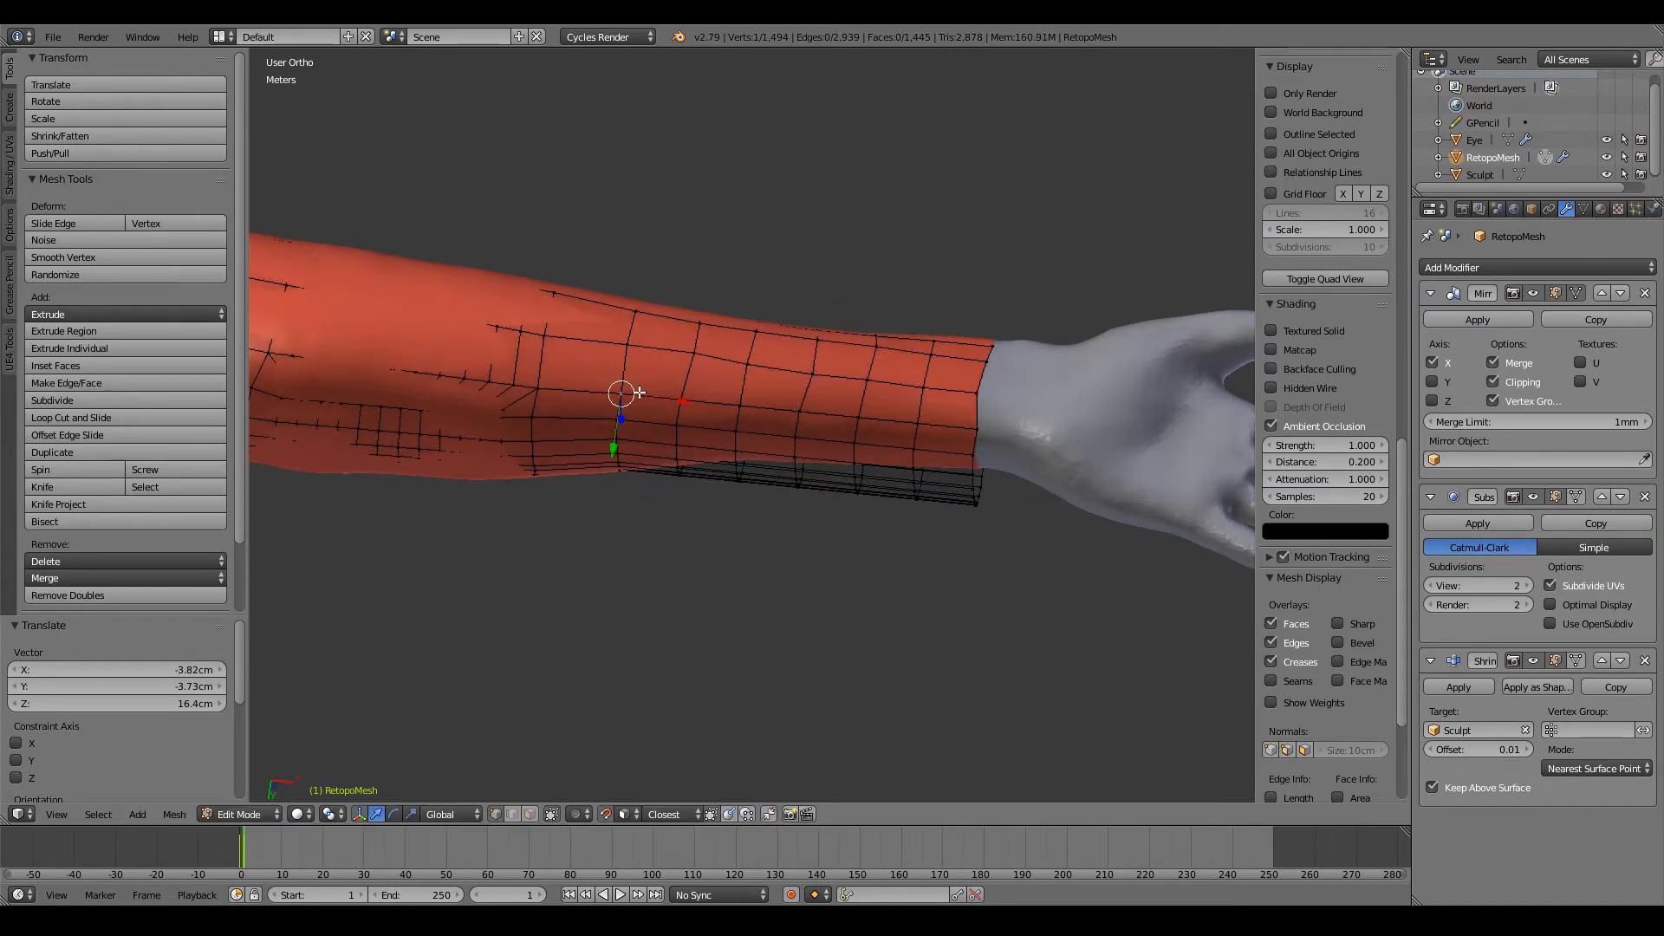
{"action": "key", "text": "g"}
{"action": "left_click", "coordinate": [615, 382]}
{"action": "right_click", "coordinate": [554, 386]}
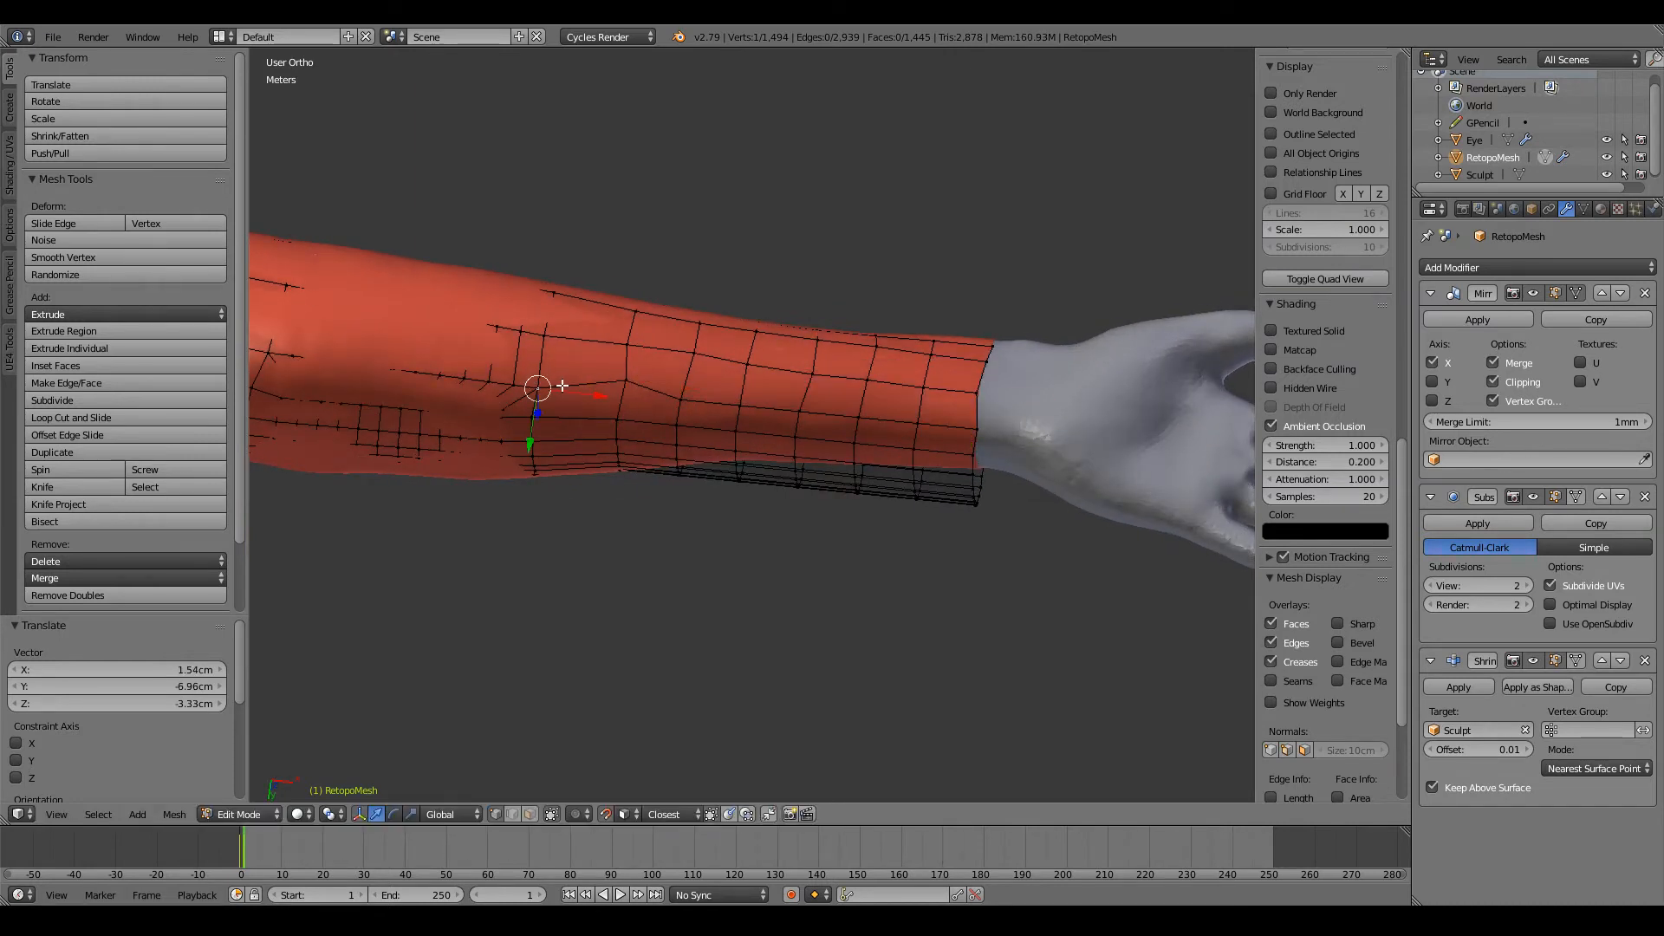
{"action": "key", "text": "g"}
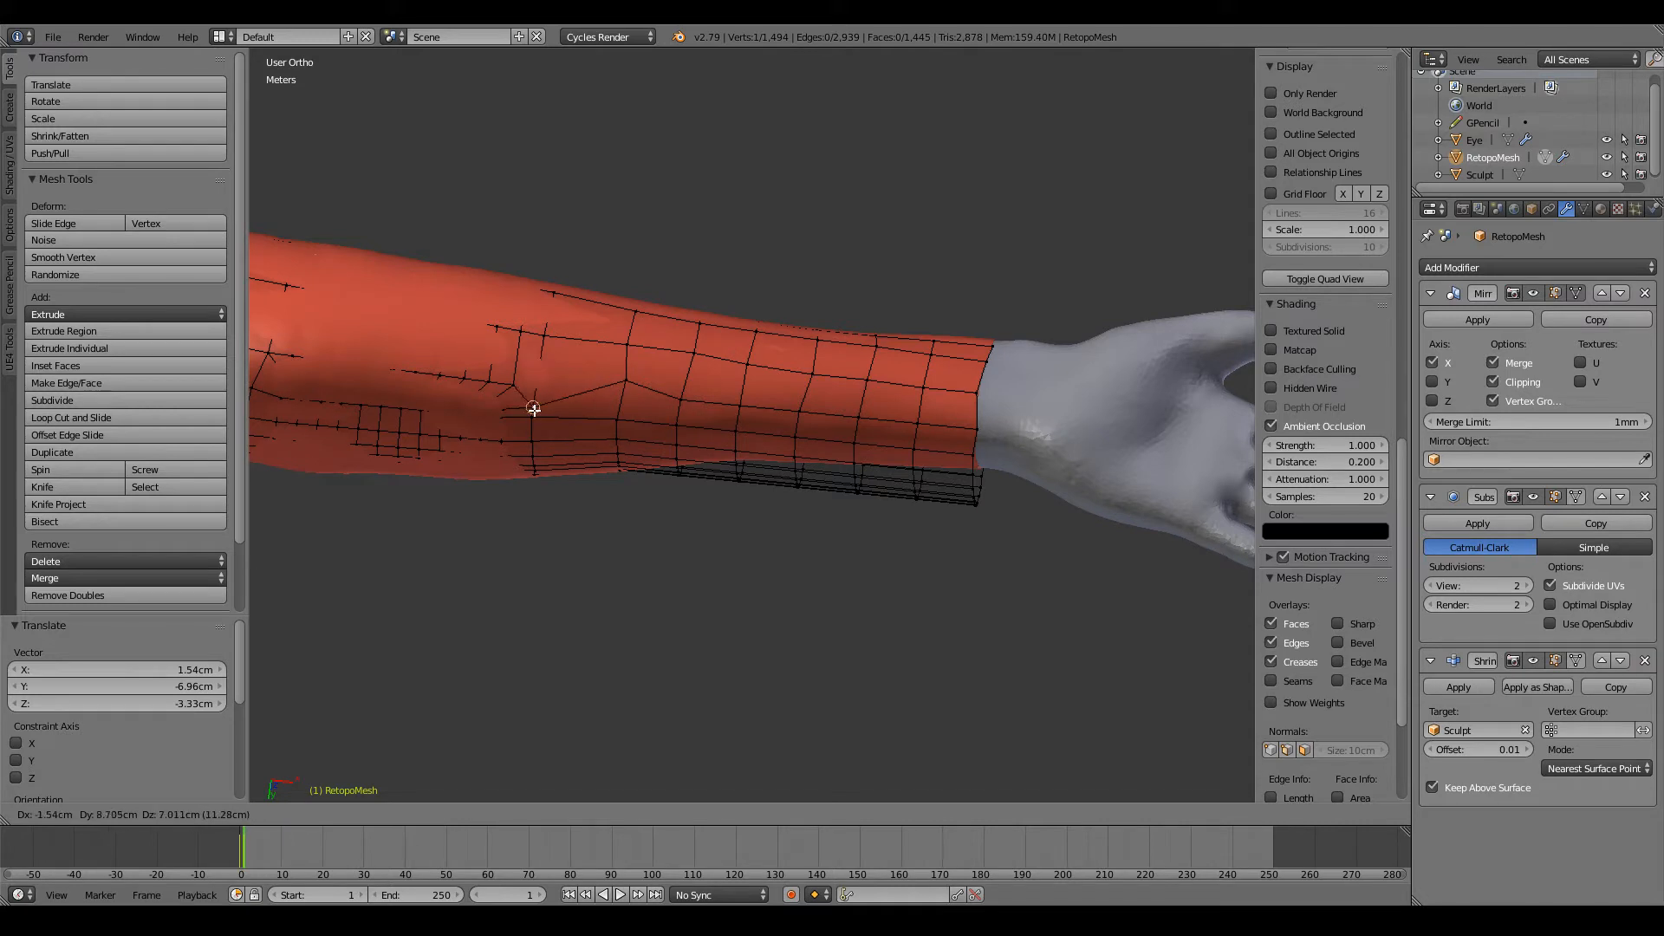
{"action": "right_click", "coordinate": [548, 391]}
{"action": "right_click", "coordinate": [678, 397]}
{"action": "key", "text": "g"}
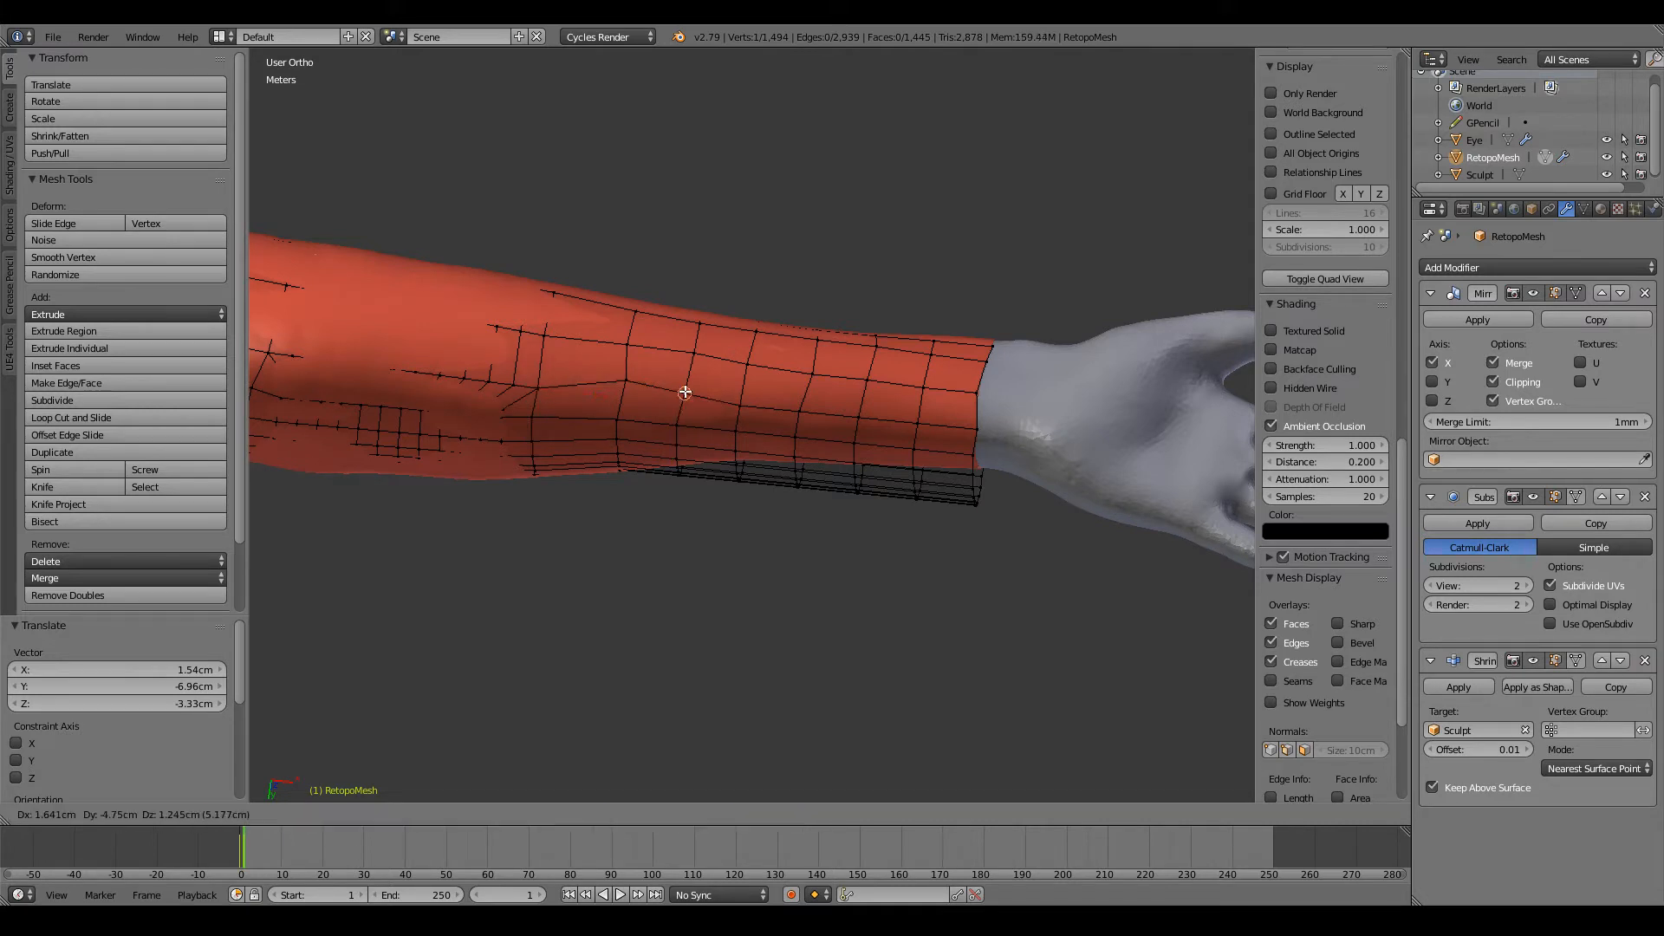
{"action": "left_click", "coordinate": [680, 398]}
Step: Reposition the third, fourth and fifth new-loop vertices of this underside row to even its spacing
{"action": "right_click", "coordinate": [744, 404]}
{"action": "key", "text": "g"}
{"action": "left_click", "coordinate": [743, 403]}
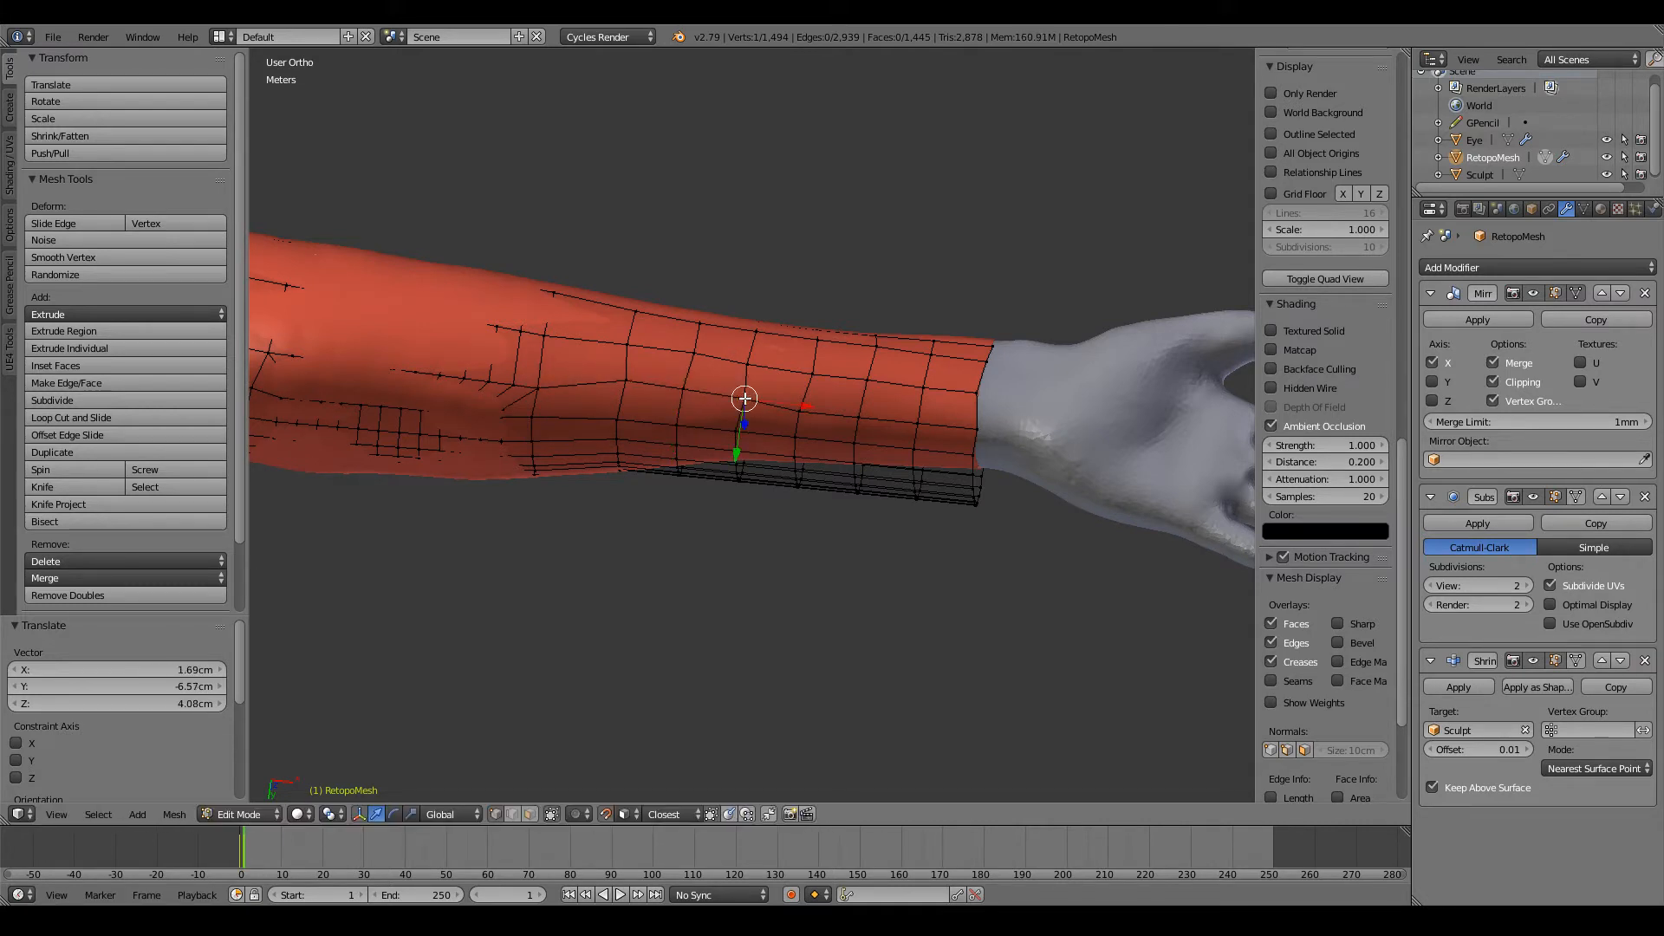
{"action": "right_click", "coordinate": [808, 413]}
{"action": "key", "text": "g"}
{"action": "left_click", "coordinate": [801, 400]}
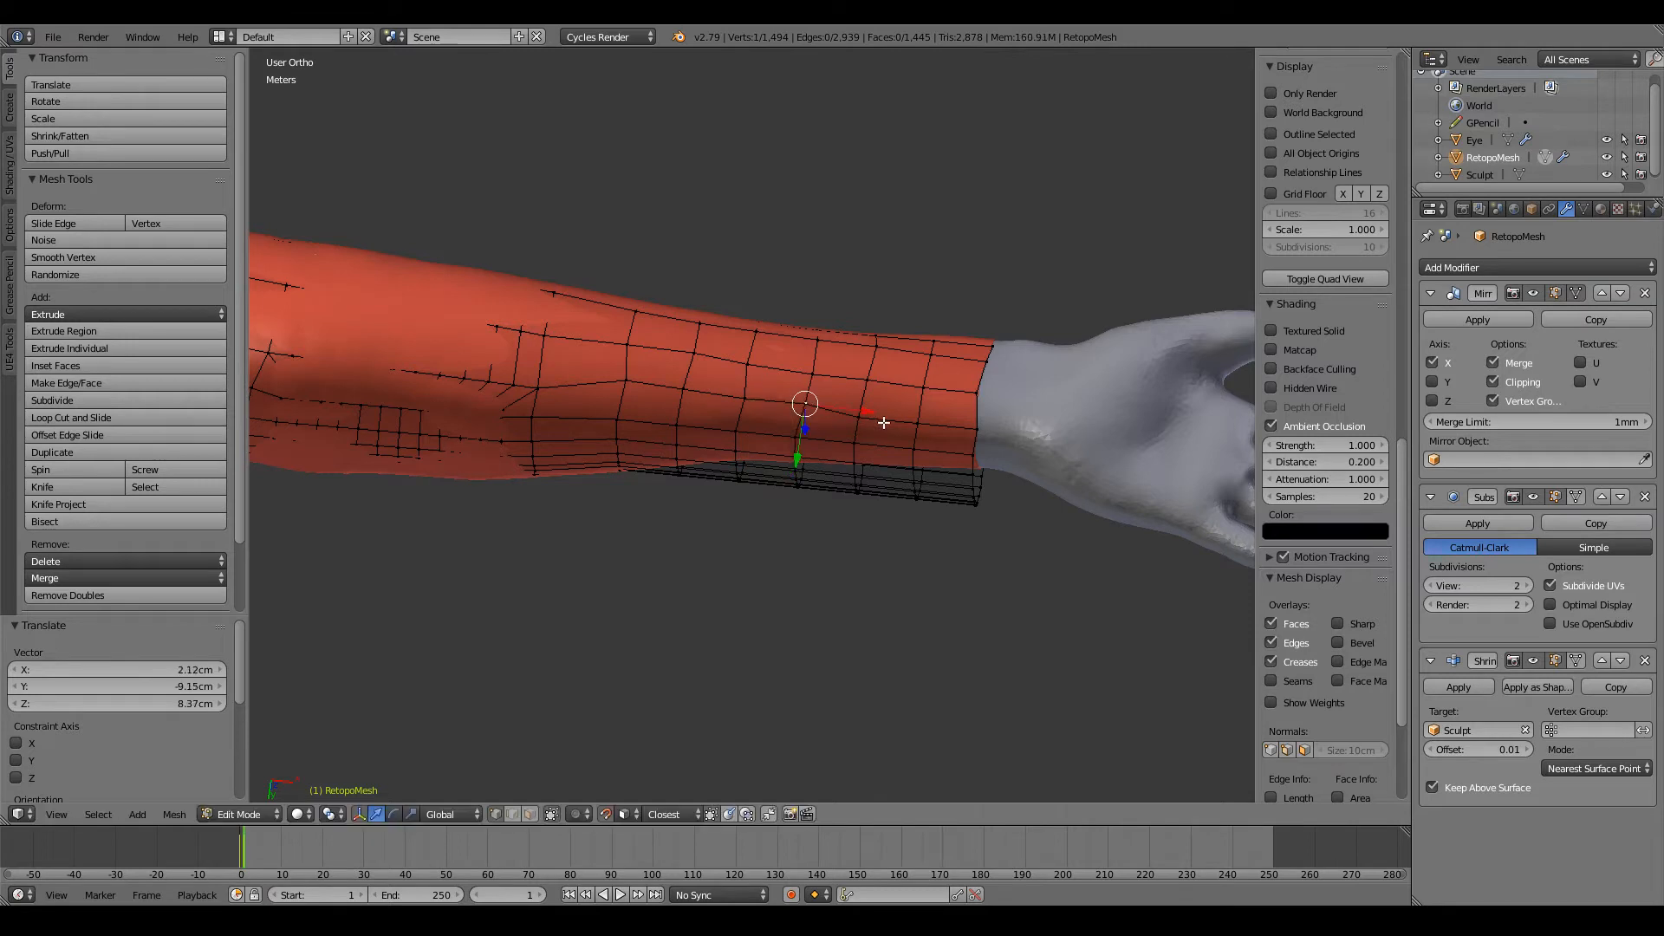
{"action": "right_click", "coordinate": [855, 416]}
{"action": "key", "text": "g"}
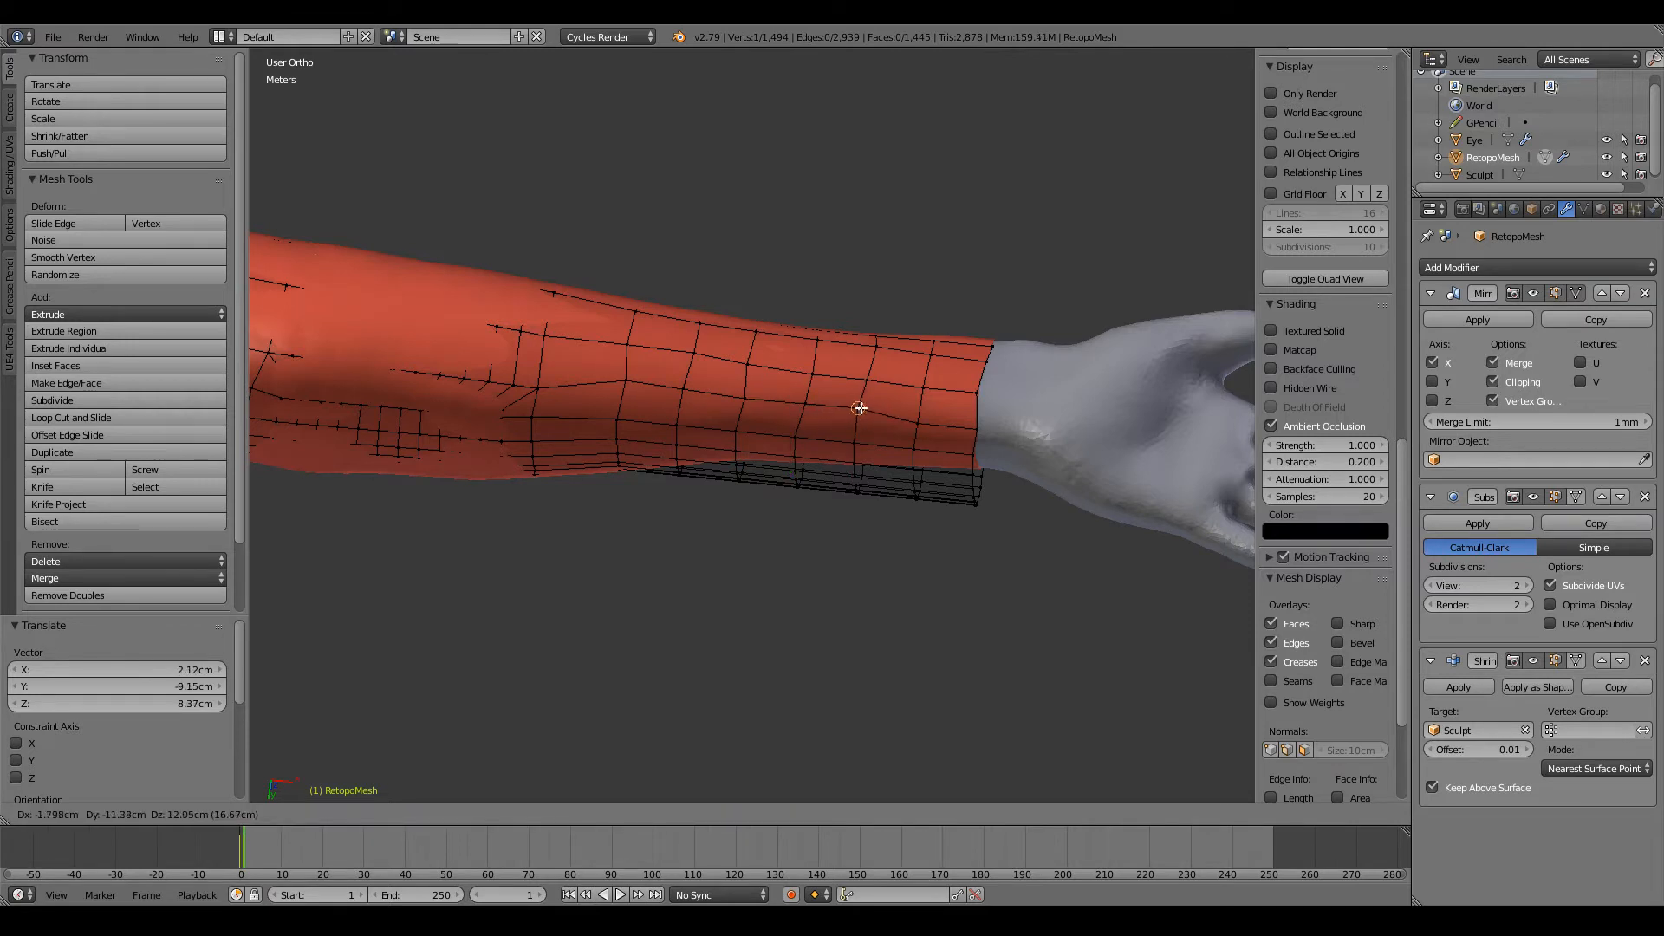
{"action": "left_click", "coordinate": [862, 408]}
Step: Move this underside row's final two vertices, including the one on the wrist end loop, into line
{"action": "right_click", "coordinate": [913, 423]}
{"action": "key", "text": "g"}
{"action": "left_click", "coordinate": [916, 416]}
{"action": "right_click", "coordinate": [971, 428]}
{"action": "key", "text": "g"}
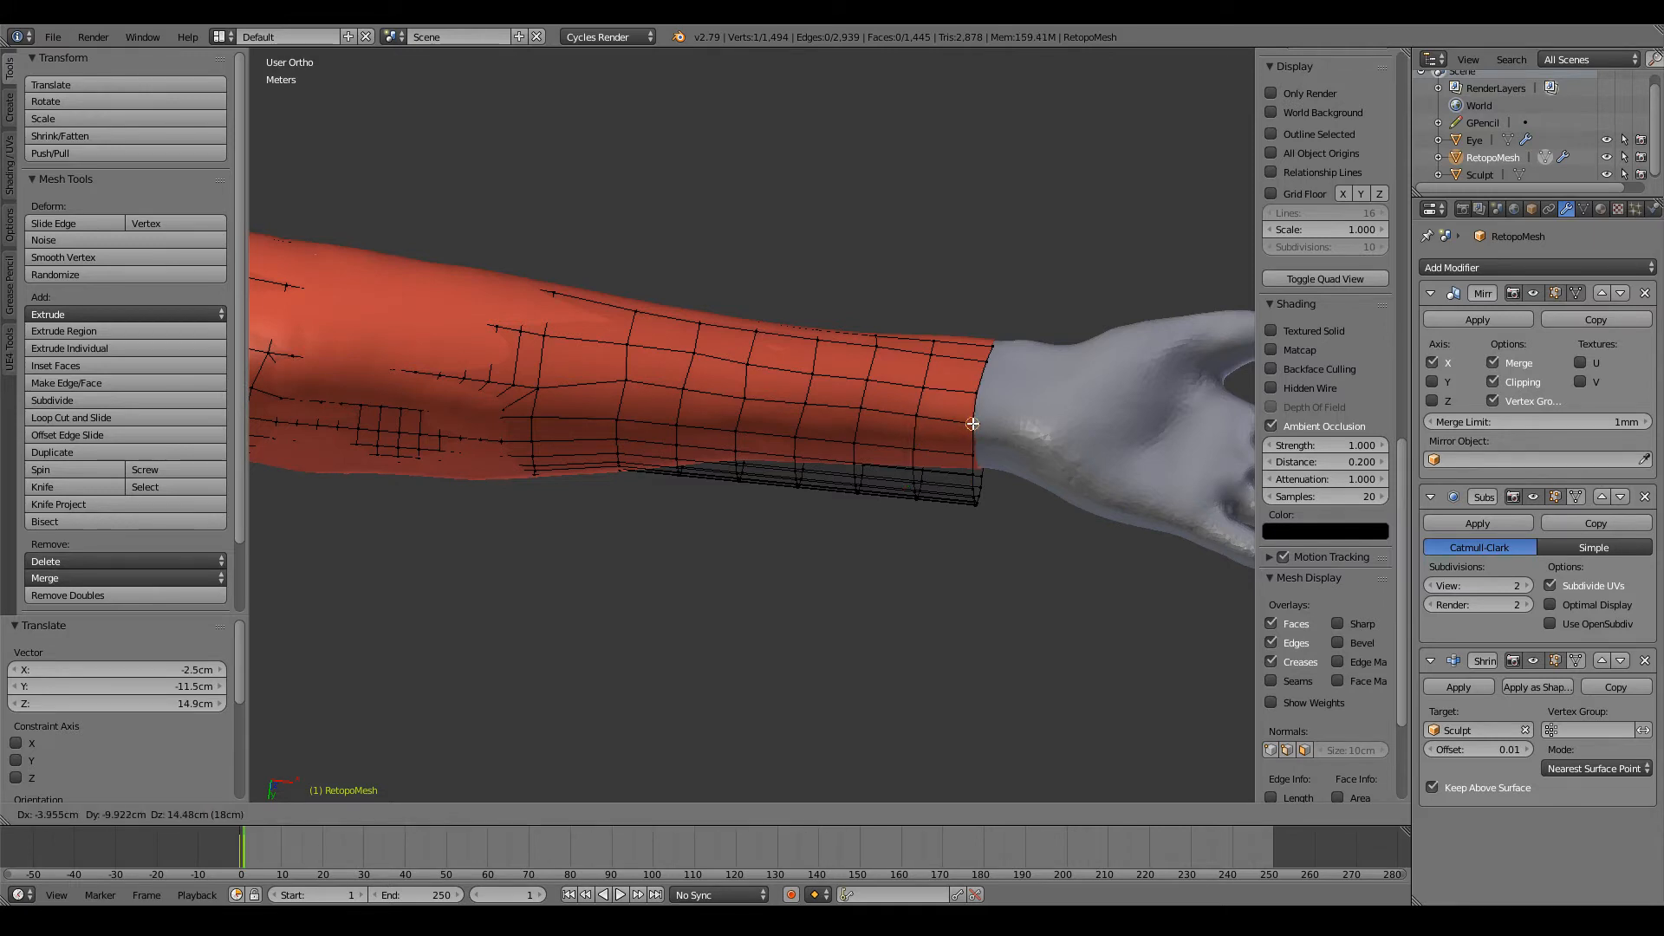
{"action": "left_click", "coordinate": [973, 423]}
Step: Zoom in on the forearm's underside and raise the first two new-loop vertices of the adjacent lower row
{"action": "scroll", "coordinate": [780, 451], "scroll_direction": "up", "scroll_amount": 5}
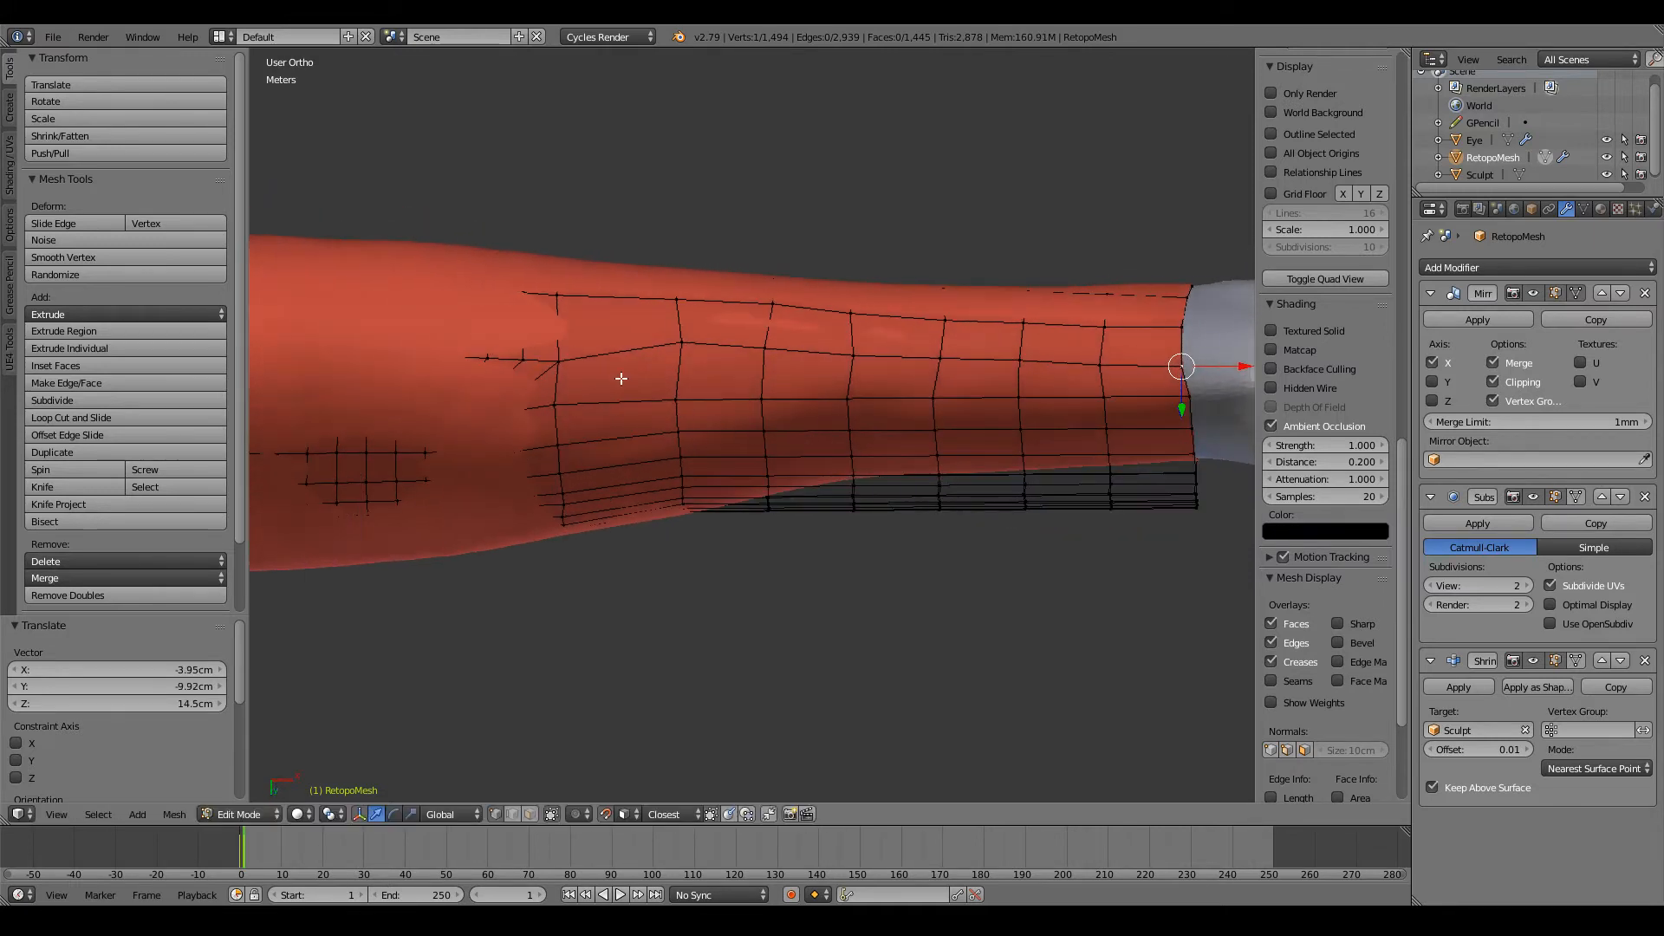
{"action": "right_click", "coordinate": [677, 400]}
{"action": "key", "text": "g"}
{"action": "left_click", "coordinate": [684, 387]}
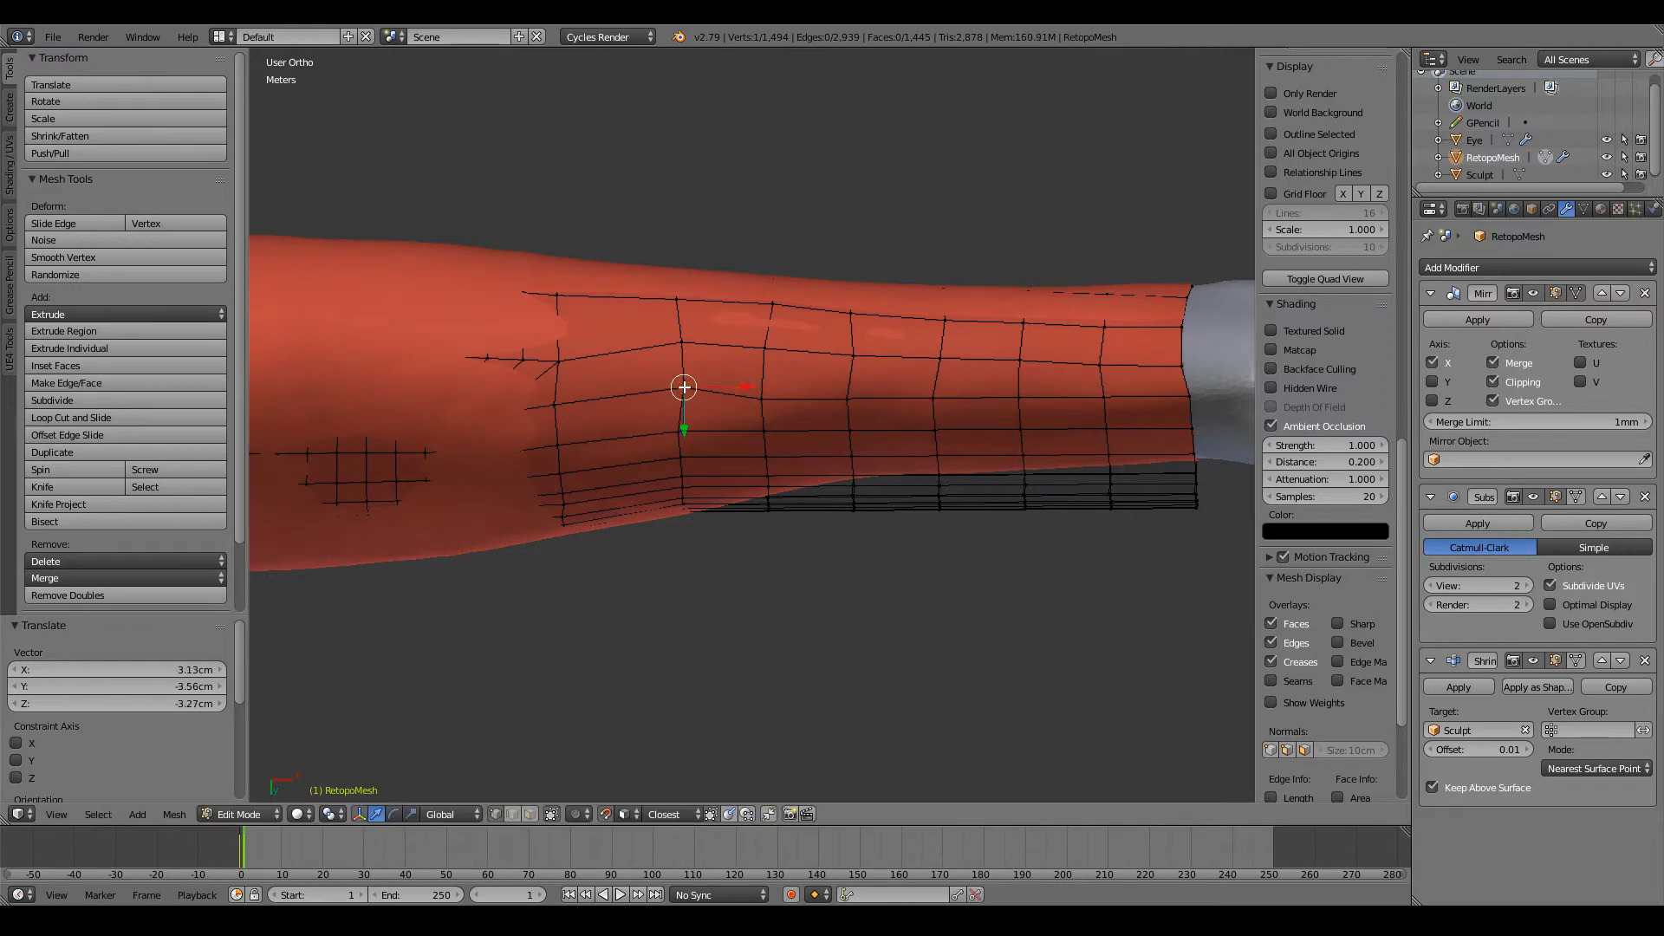
{"action": "right_click", "coordinate": [762, 387]}
{"action": "key", "text": "g"}
{"action": "left_click", "coordinate": [836, 397]}
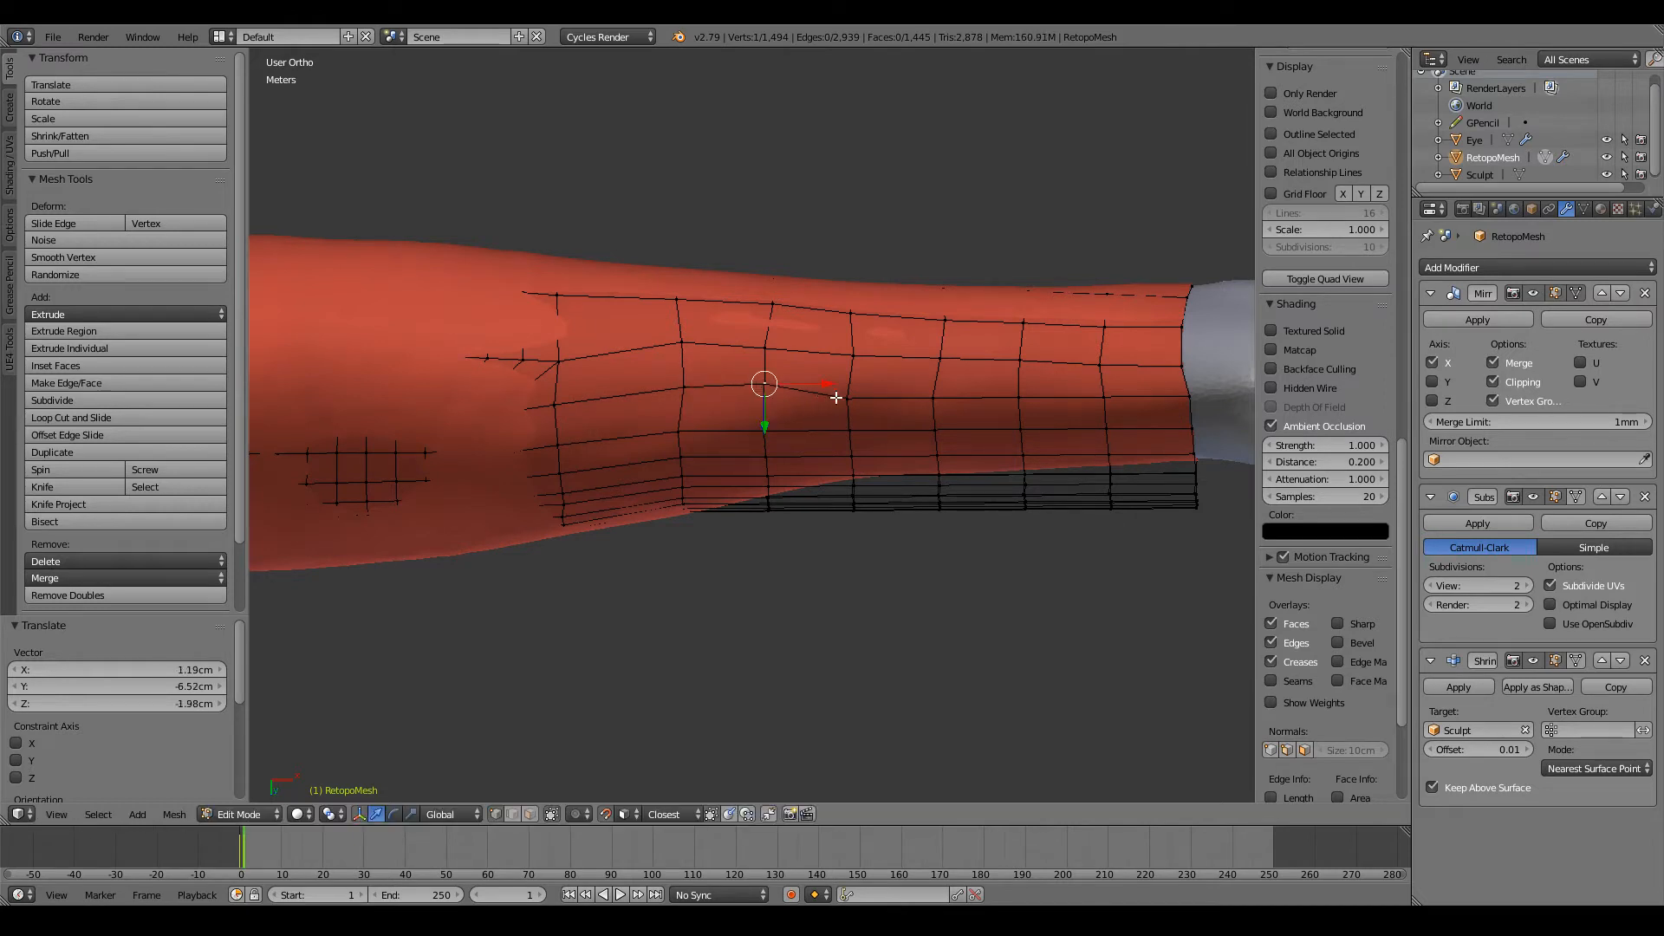
Step: Raise the third, fourth and fifth new-loop vertices of the lower underside row to align them with the first two
{"action": "right_click", "coordinate": [846, 398]}
{"action": "key", "text": "g"}
{"action": "left_click", "coordinate": [850, 389]}
{"action": "right_click", "coordinate": [931, 398]}
{"action": "key", "text": "g"}
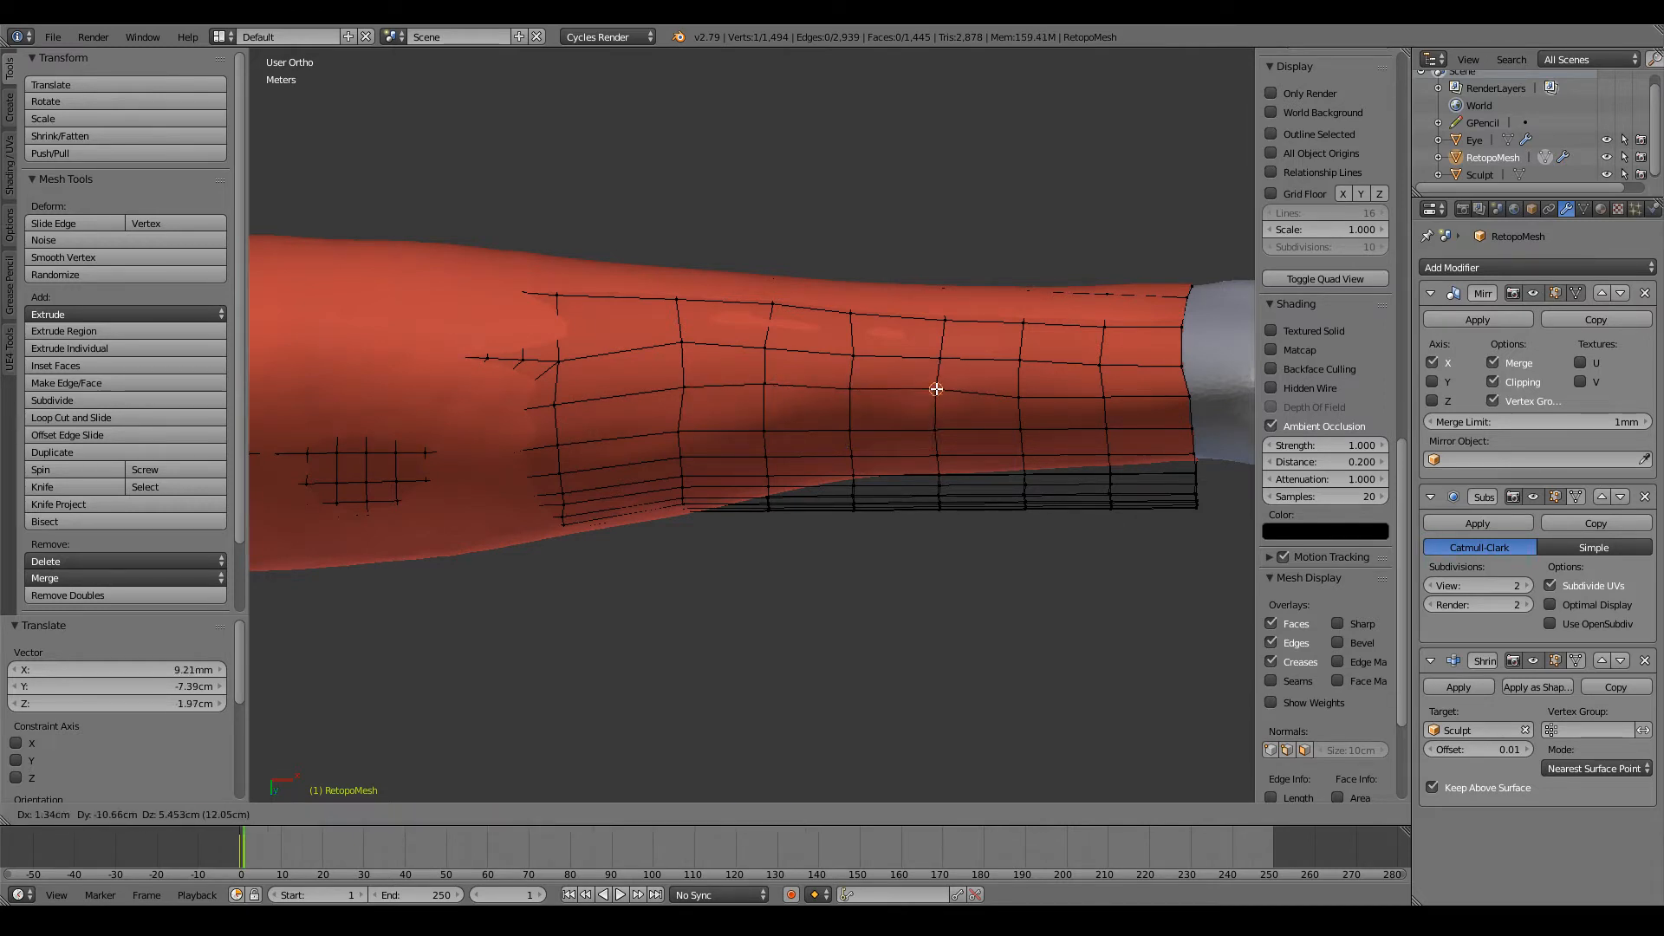
{"action": "left_click", "coordinate": [940, 382]}
{"action": "right_click", "coordinate": [1021, 392]}
{"action": "key", "text": "g"}
{"action": "right_click", "coordinate": [1022, 390]}
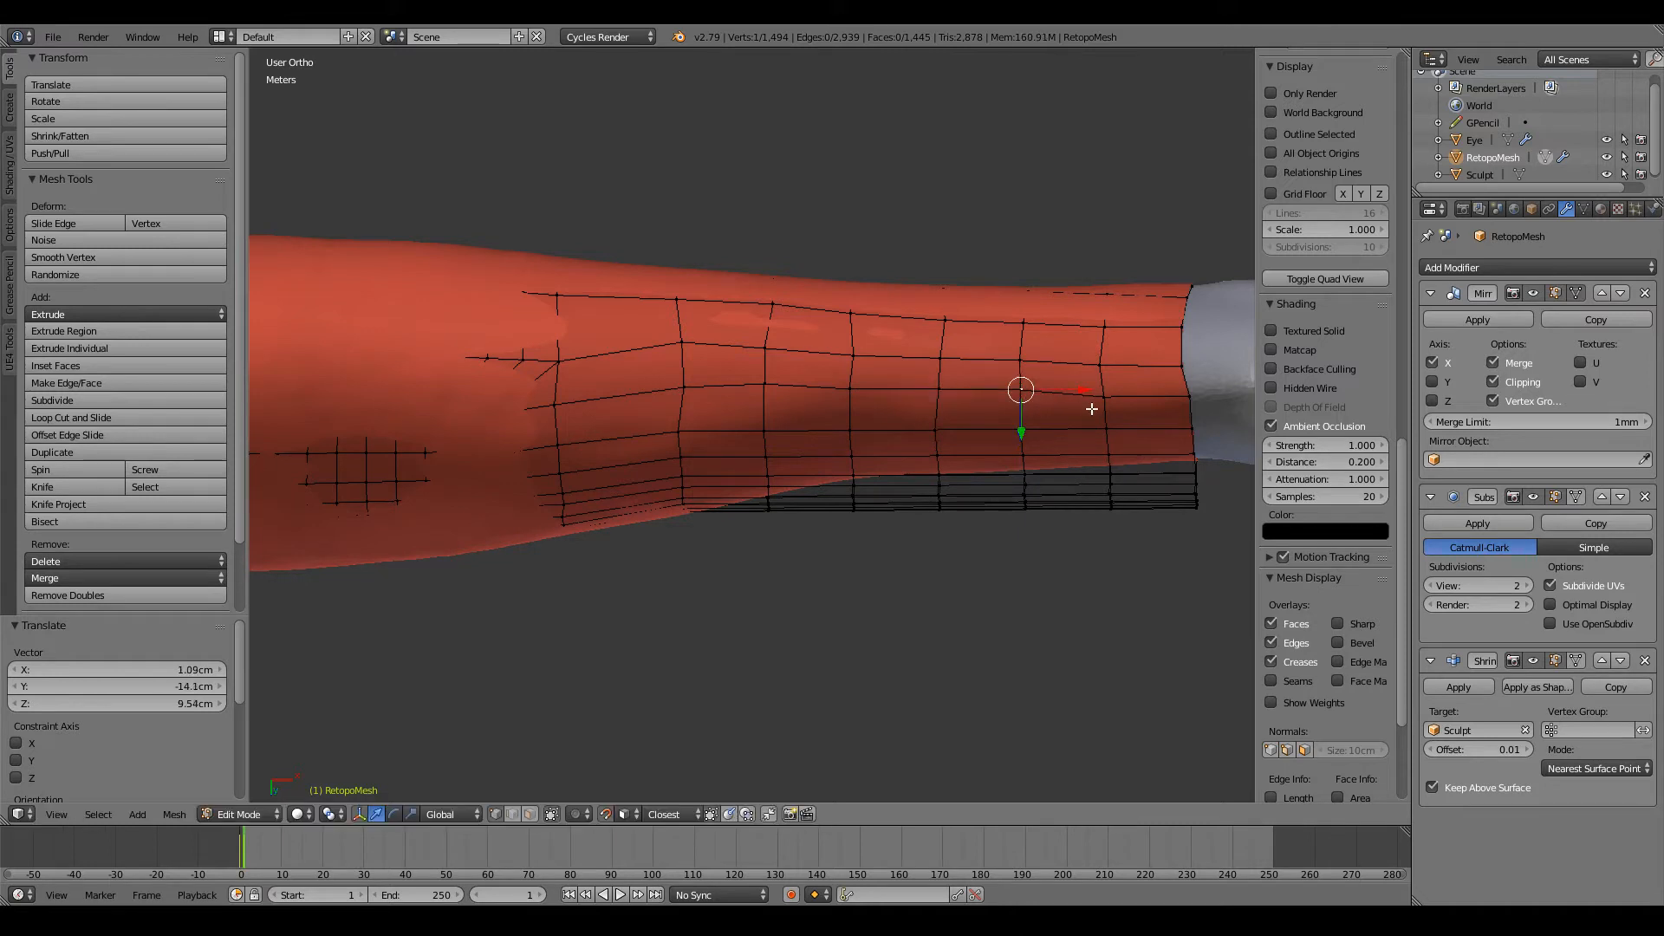
Step: Move the lower underside row's last two vertices, including the one on the wrist end loop, into line
{"action": "right_click", "coordinate": [1104, 399]}
{"action": "key", "text": "g"}
{"action": "left_click", "coordinate": [1101, 395]}
{"action": "right_click", "coordinate": [1189, 397]}
{"action": "key", "text": "g"}
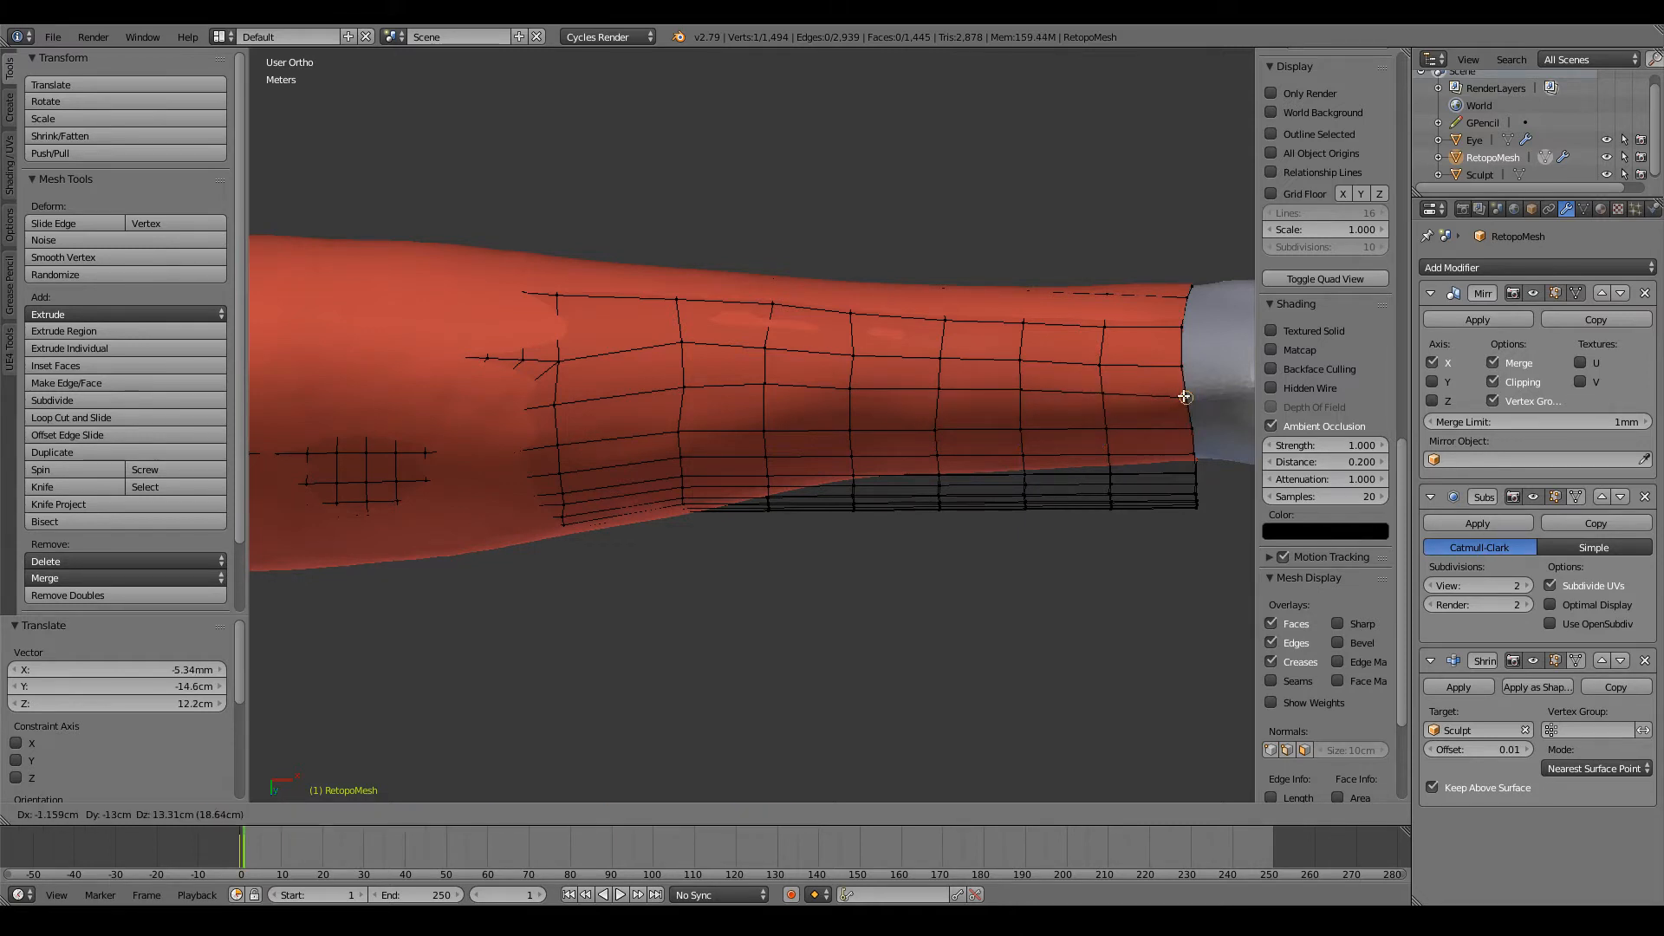
{"action": "left_click", "coordinate": [1185, 396]}
Step: Reposition the first three new-loop vertices of the next row down on the forearm's underside to even its spacing
{"action": "scroll", "coordinate": [1183, 394], "scroll_direction": "down", "scroll_amount": 3}
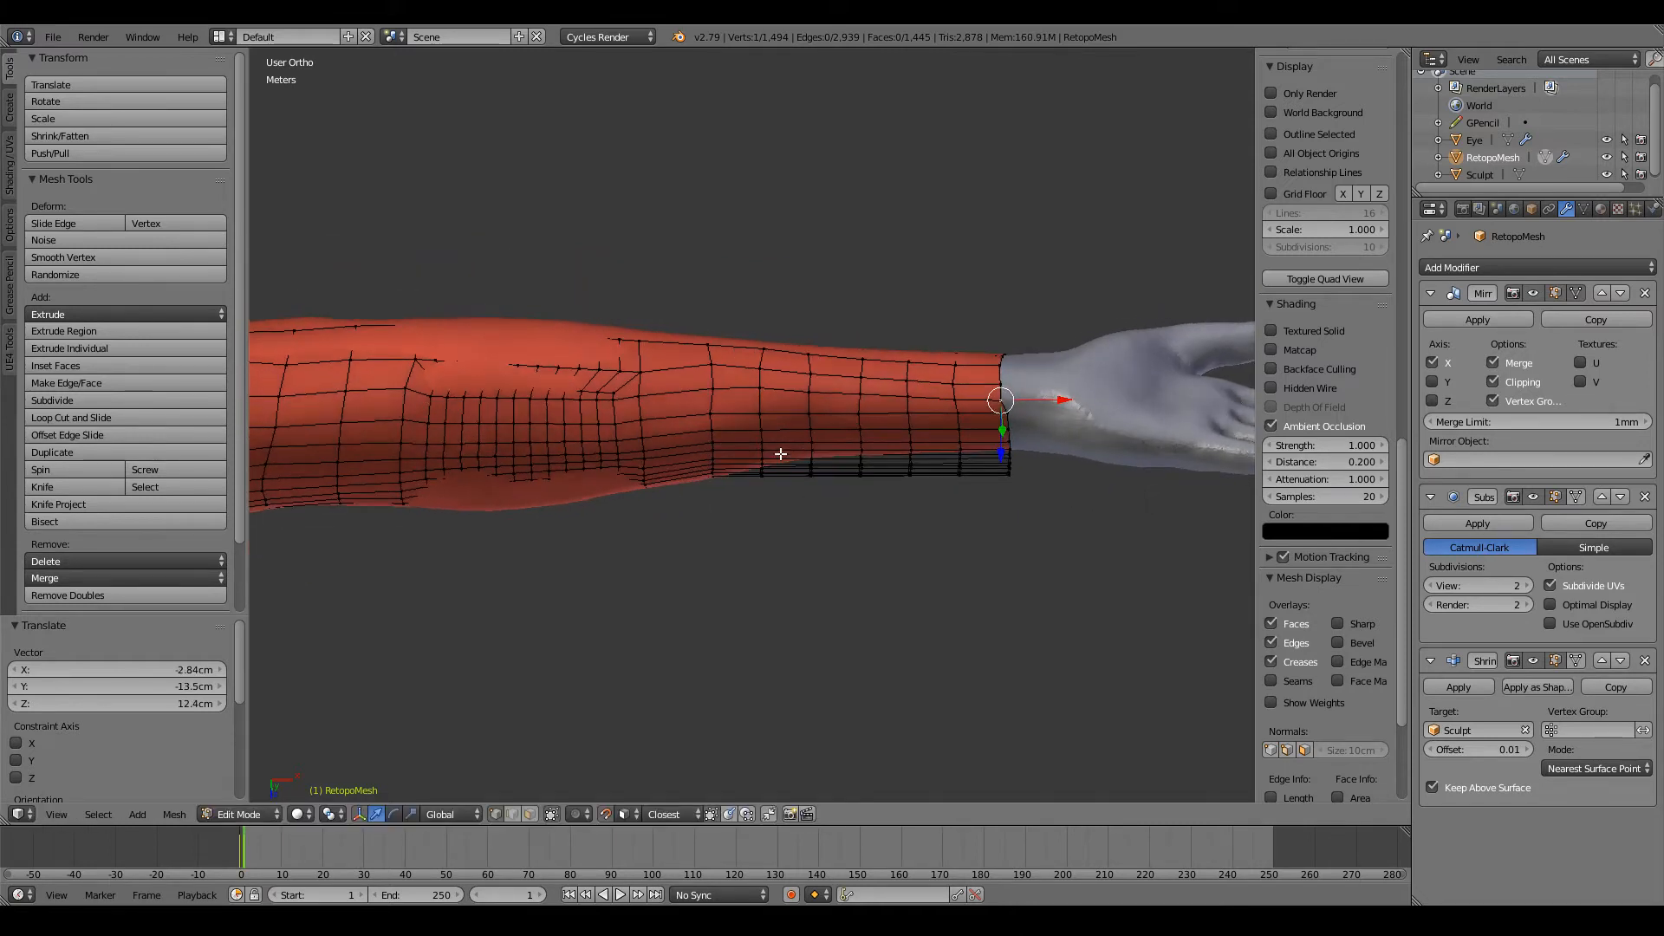
{"action": "scroll", "coordinate": [780, 453], "scroll_direction": "up", "scroll_amount": 3}
{"action": "right_click", "coordinate": [765, 403]}
{"action": "right_click", "coordinate": [695, 403]}
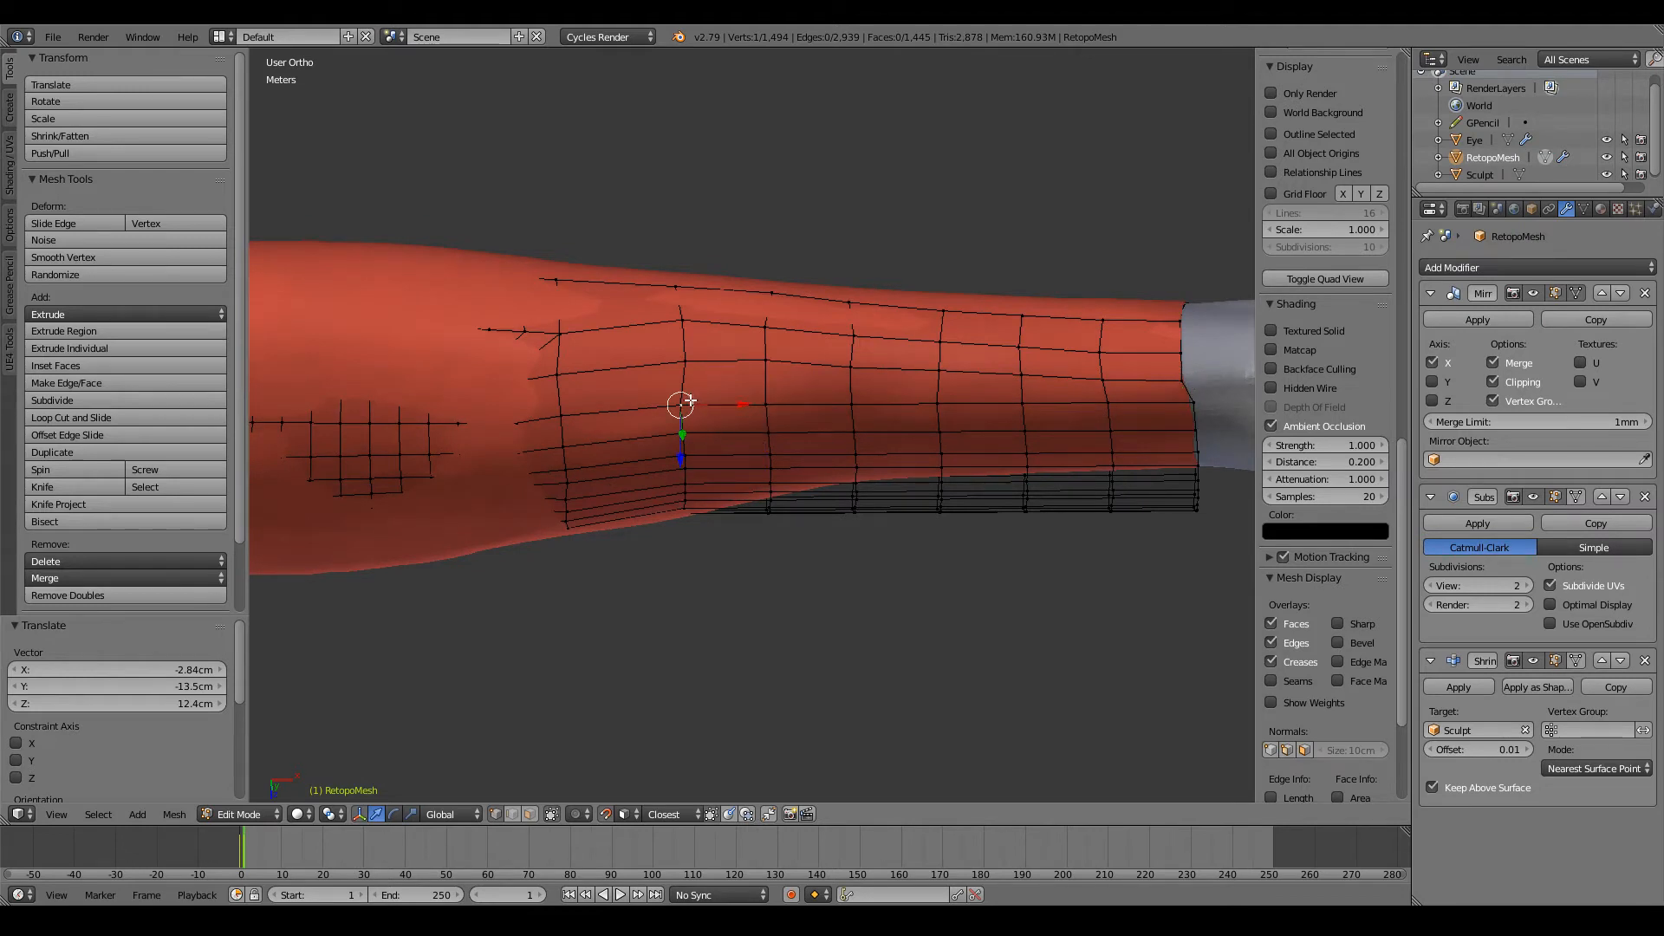
{"action": "key", "text": "g"}
{"action": "left_click", "coordinate": [687, 399]}
{"action": "right_click", "coordinate": [758, 404]}
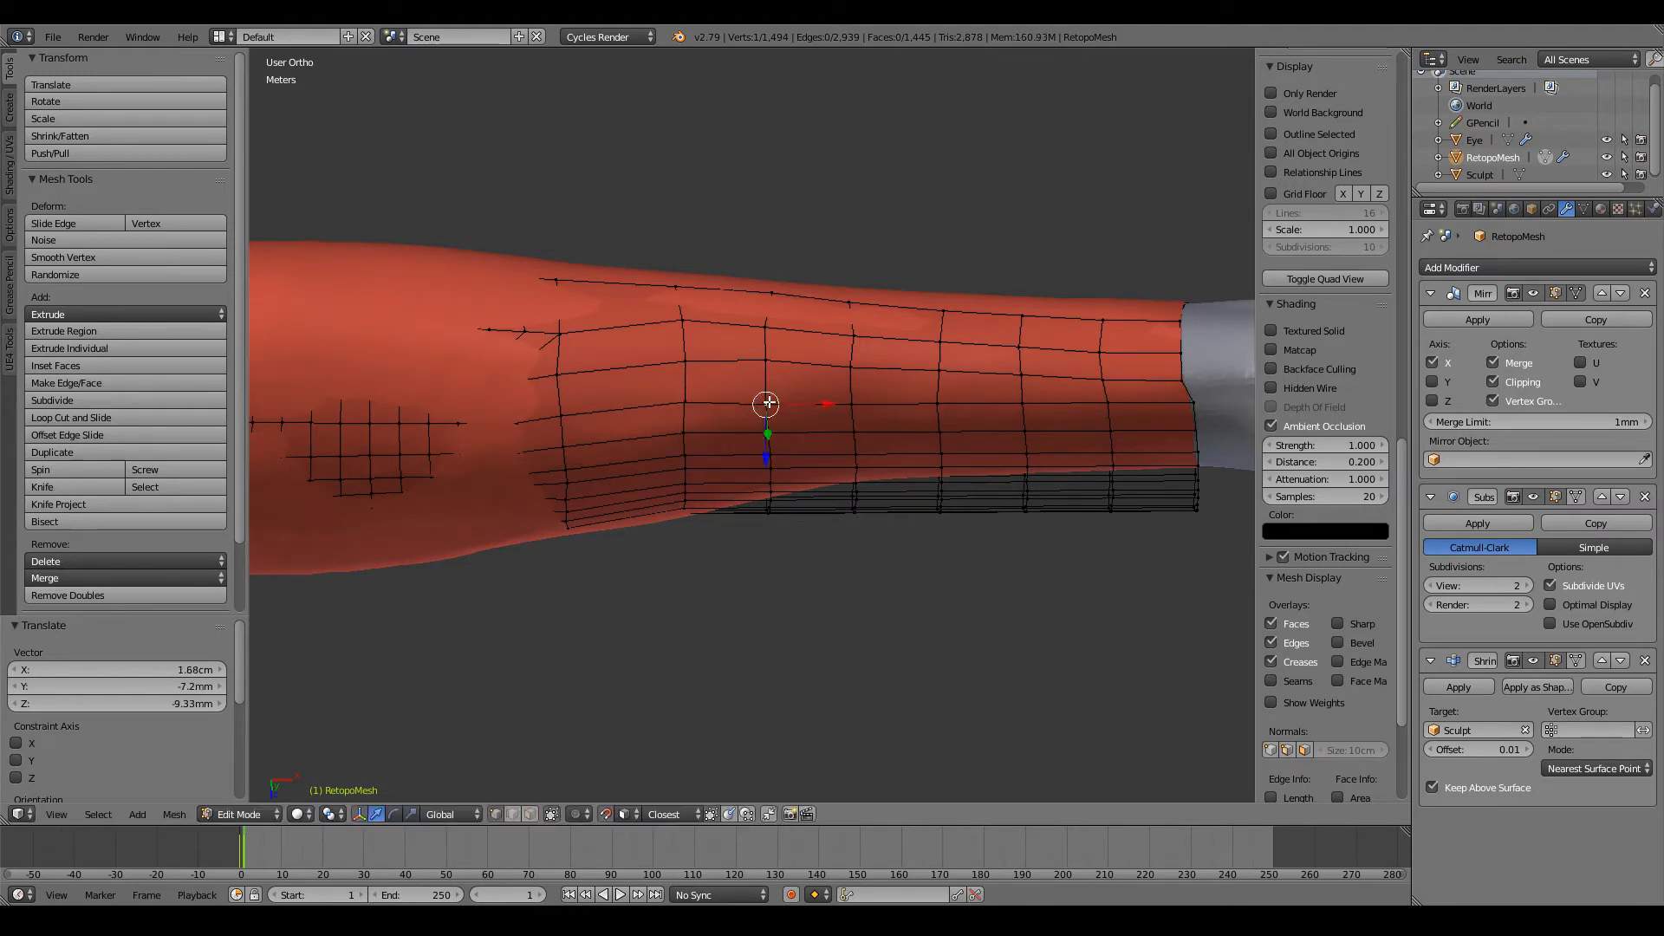
{"action": "right_click", "coordinate": [852, 402]}
{"action": "key", "text": "g"}
{"action": "left_click", "coordinate": [881, 406]}
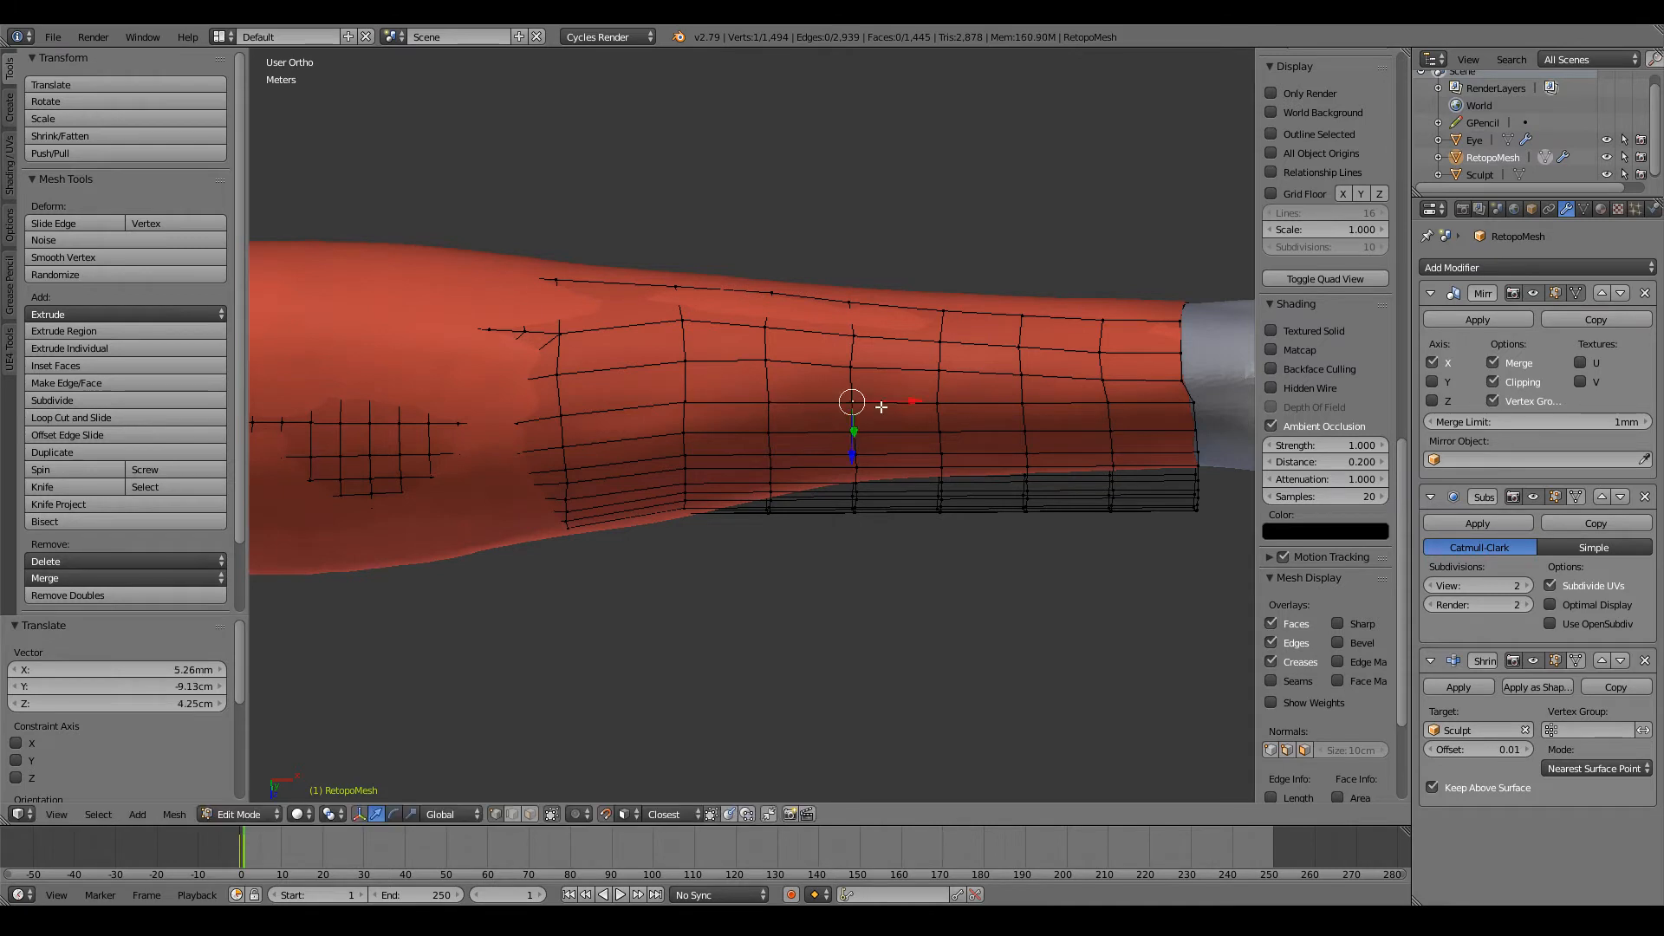
Step: Reposition this row's remaining four vertices up to and including the wrist end loop so the row runs straight
{"action": "right_click", "coordinate": [941, 401]}
{"action": "key", "text": "g"}
{"action": "left_click", "coordinate": [945, 403]}
{"action": "right_click", "coordinate": [1023, 404]}
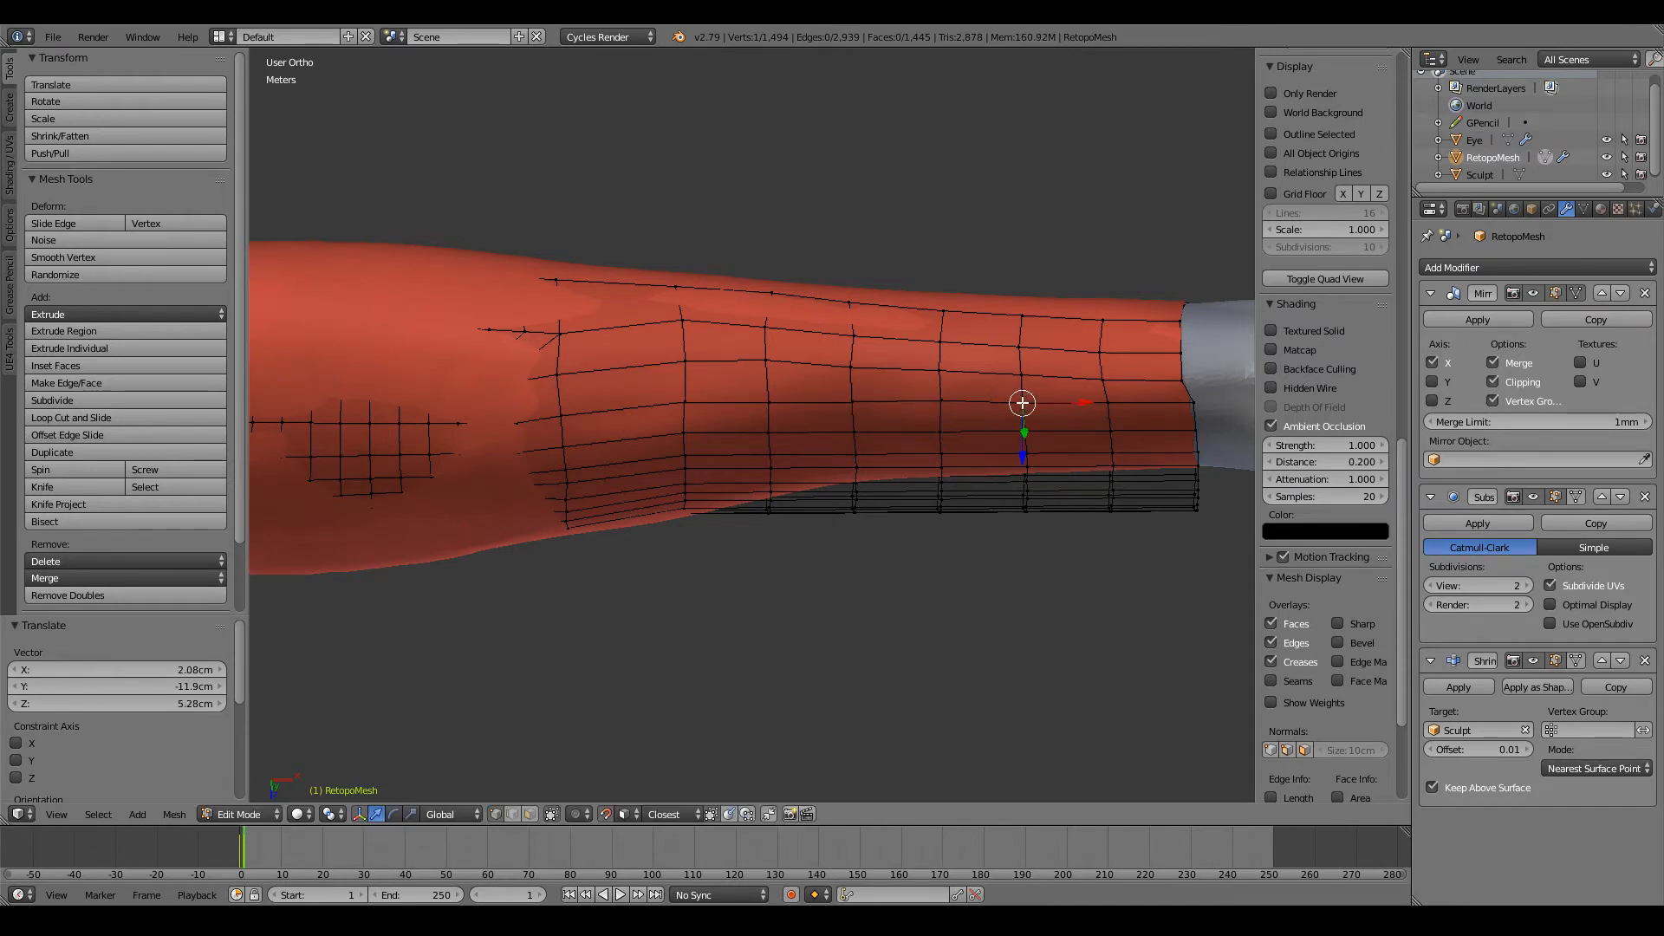
{"action": "right_click", "coordinate": [1102, 404]}
{"action": "key", "text": "g"}
{"action": "left_click", "coordinate": [1106, 403]}
{"action": "right_click", "coordinate": [1186, 404]}
{"action": "key", "text": "g"}
{"action": "left_click", "coordinate": [1186, 405]}
Step: Zoom in on the following underside row and reposition its first three new-loop vertices on the sculpt
{"action": "scroll", "coordinate": [850, 408], "scroll_direction": "down", "scroll_amount": 3}
{"action": "middle_click_drag", "start_coordinate": [850, 409], "coordinate": [781, 428]}
{"action": "scroll", "coordinate": [822, 345], "scroll_direction": "up", "scroll_amount": 5}
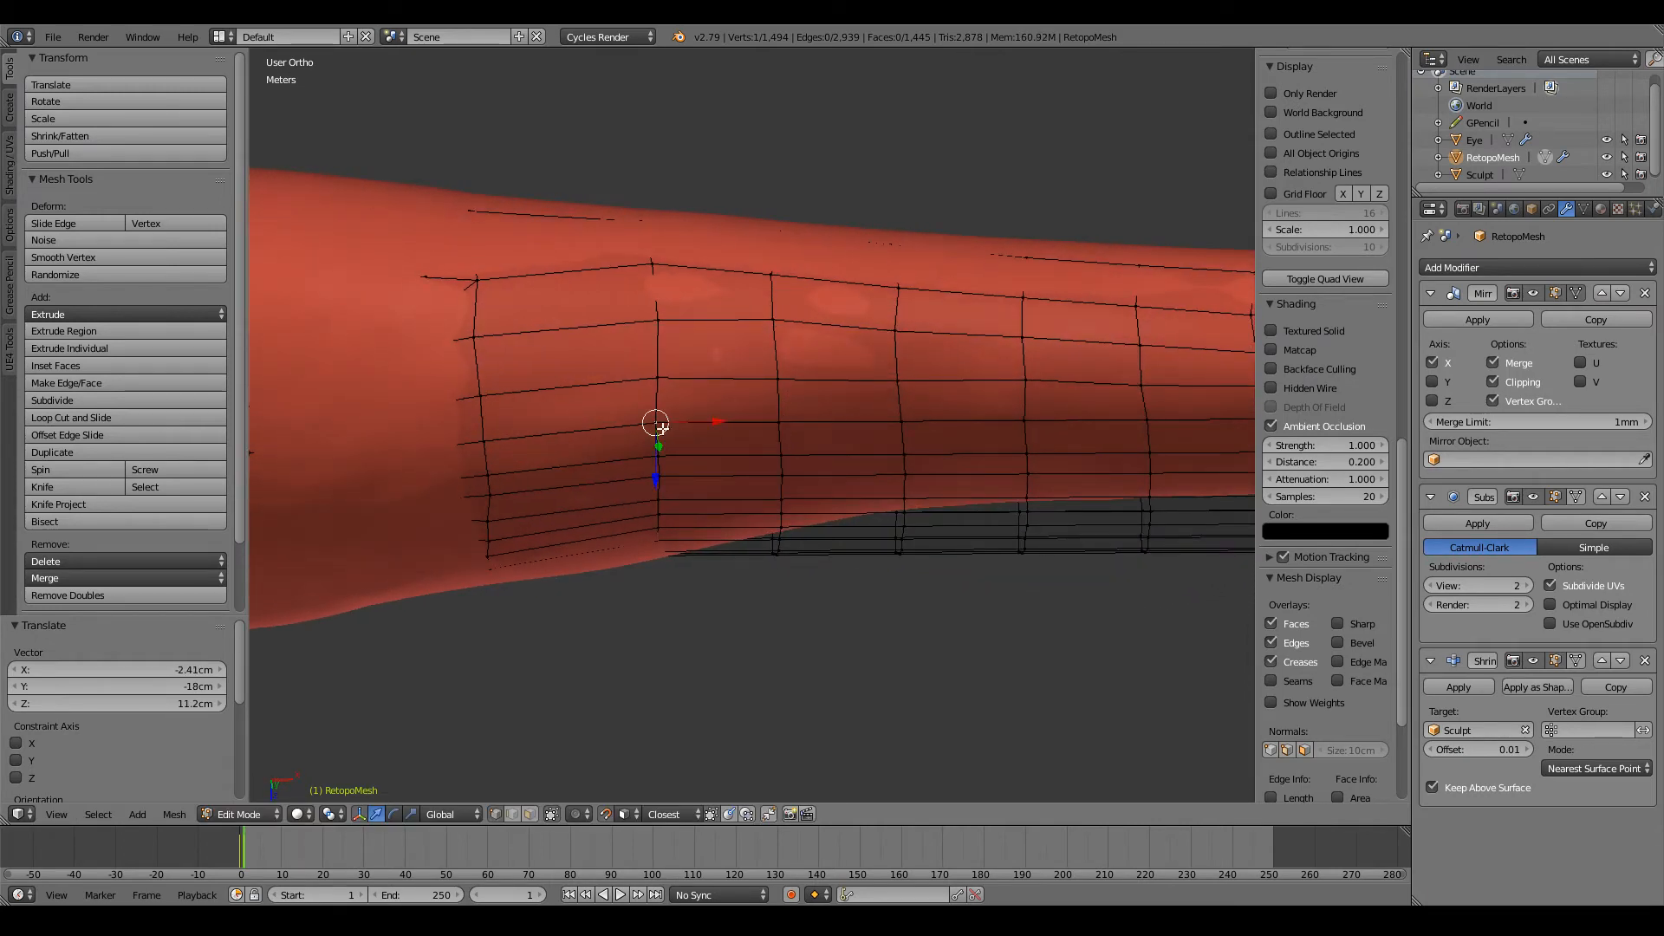
{"action": "key", "text": "a"}
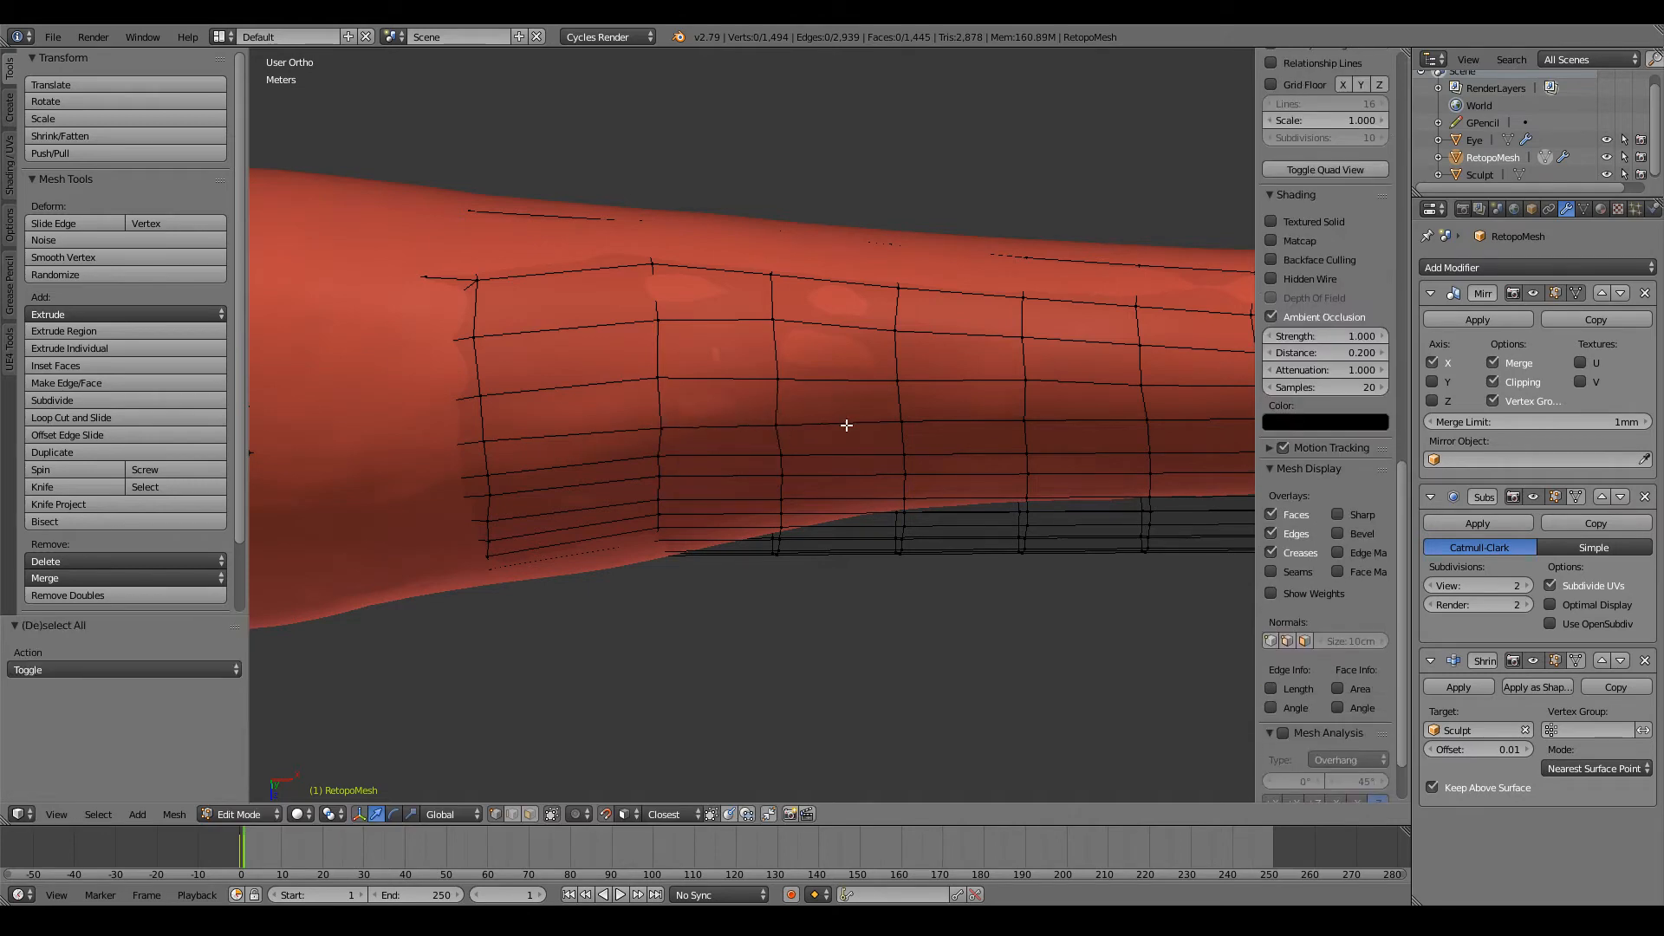
{"action": "right_click", "coordinate": [898, 422]}
{"action": "left_click", "coordinate": [900, 422]}
Step: From a view closer to the wrist, lower this row's fourth vertex and raise its third and second vertices
{"action": "scroll", "coordinate": [899, 422], "scroll_direction": "down", "scroll_amount": 3}
{"action": "middle_click_drag", "start_coordinate": [899, 422], "coordinate": [764, 383]}
{"action": "scroll", "coordinate": [764, 383], "scroll_direction": "up", "scroll_amount": 4}
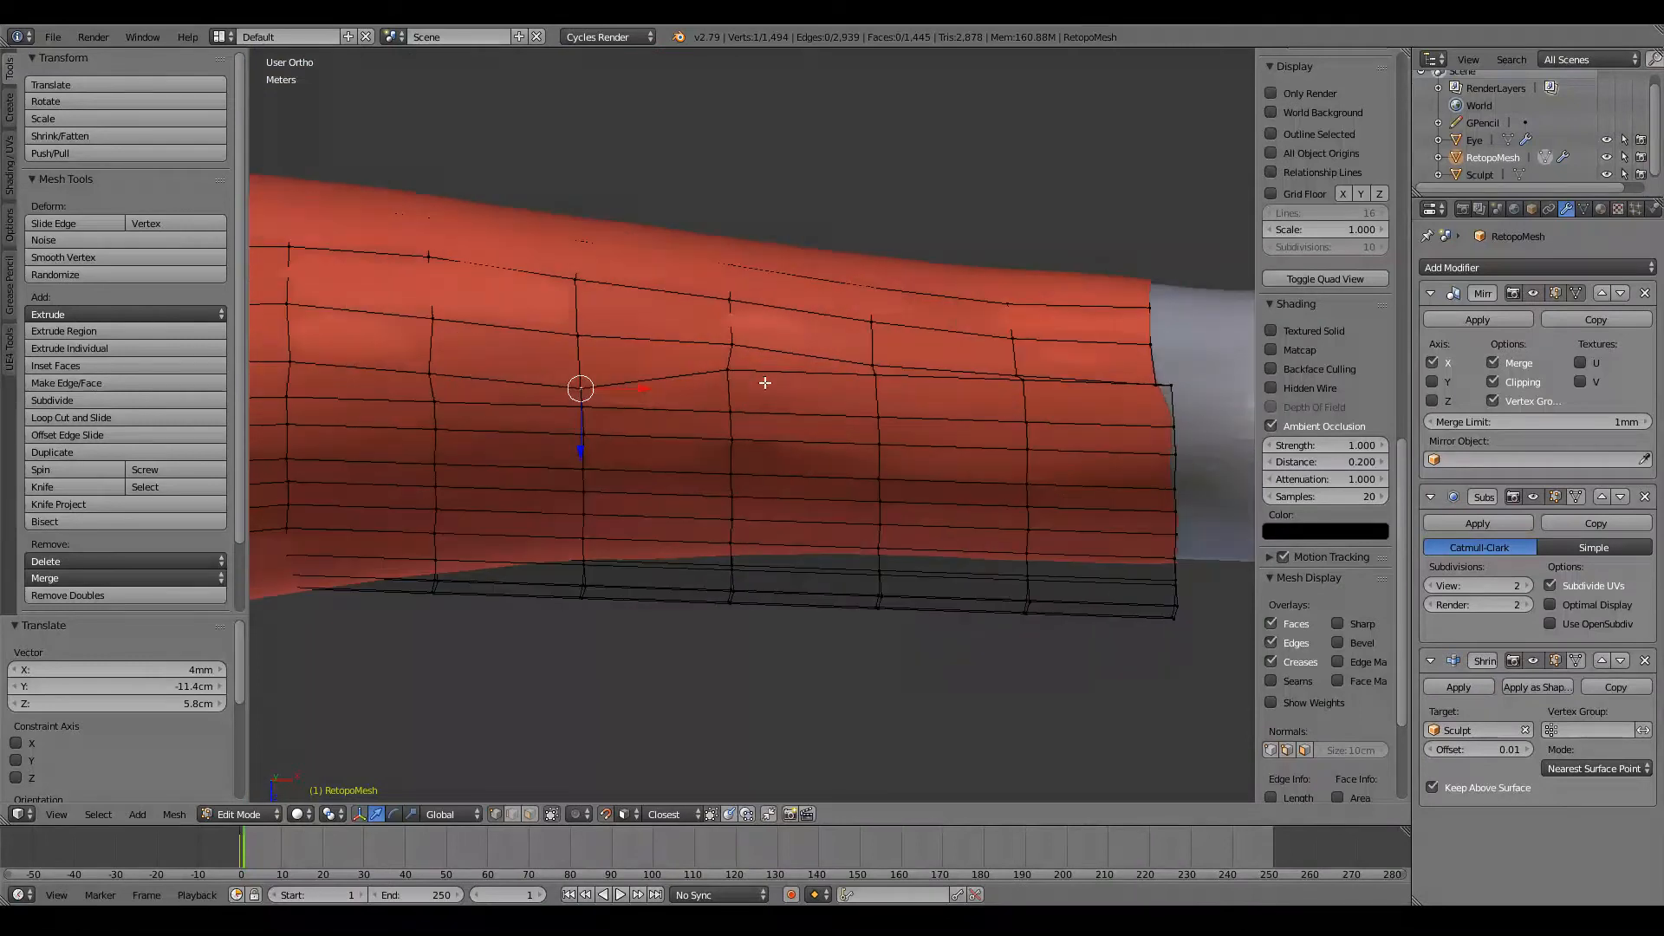
{"action": "right_click", "coordinate": [729, 371]}
{"action": "key", "text": "g"}
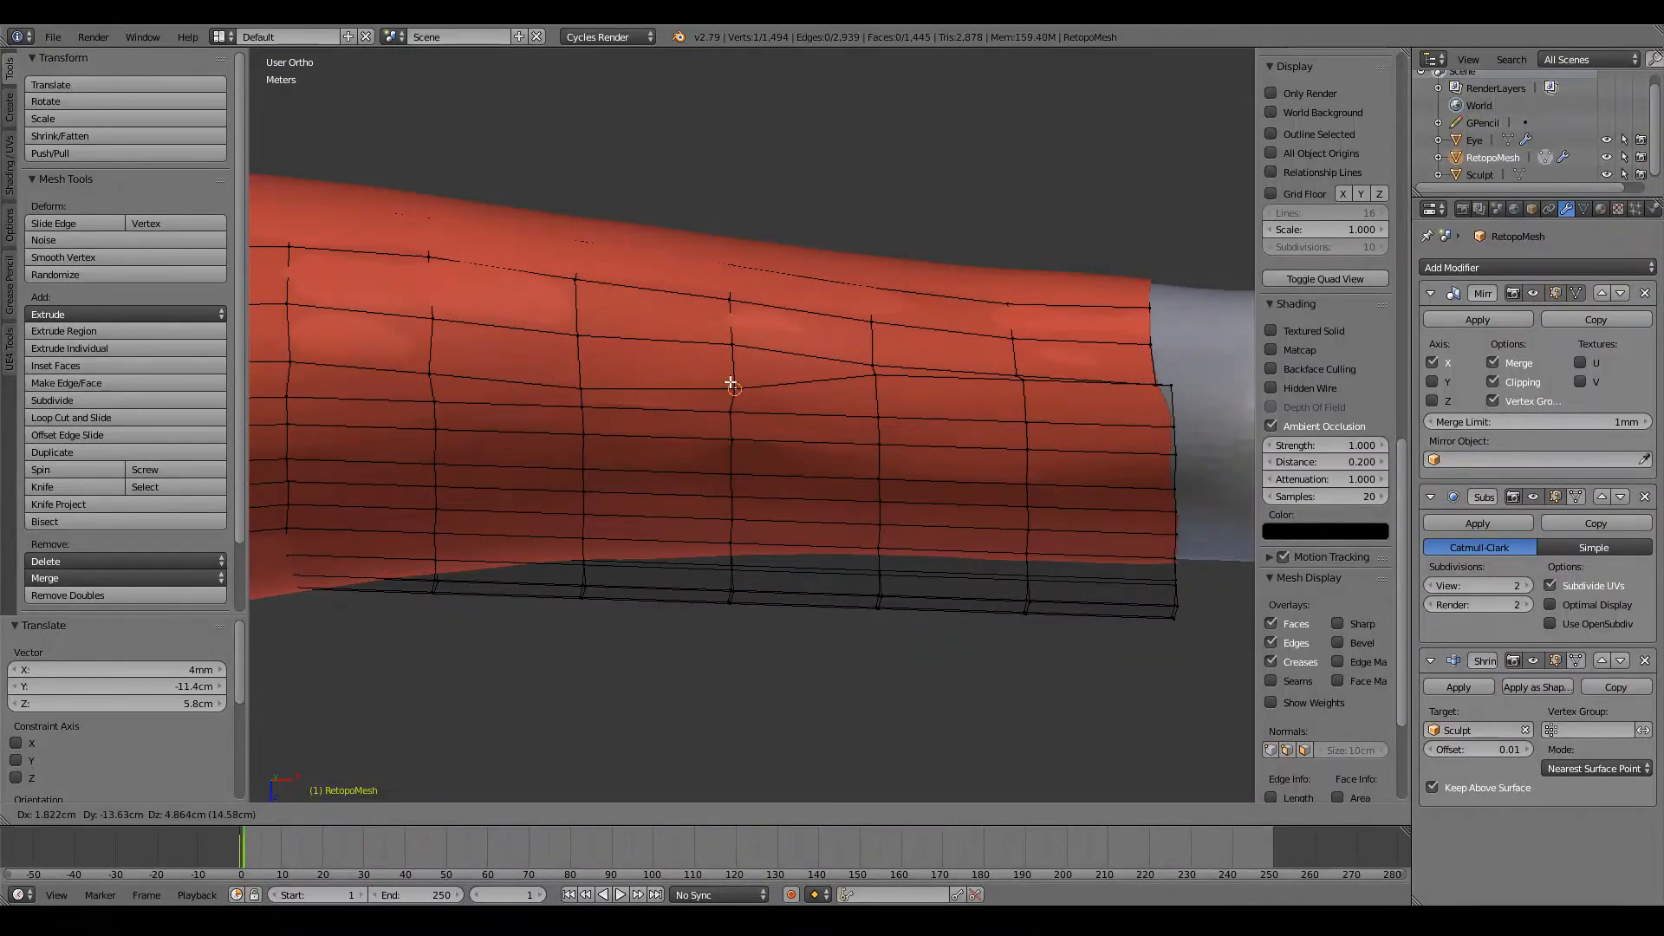
{"action": "left_click", "coordinate": [731, 382]}
{"action": "key", "text": "g"}
{"action": "left_click", "coordinate": [578, 364]}
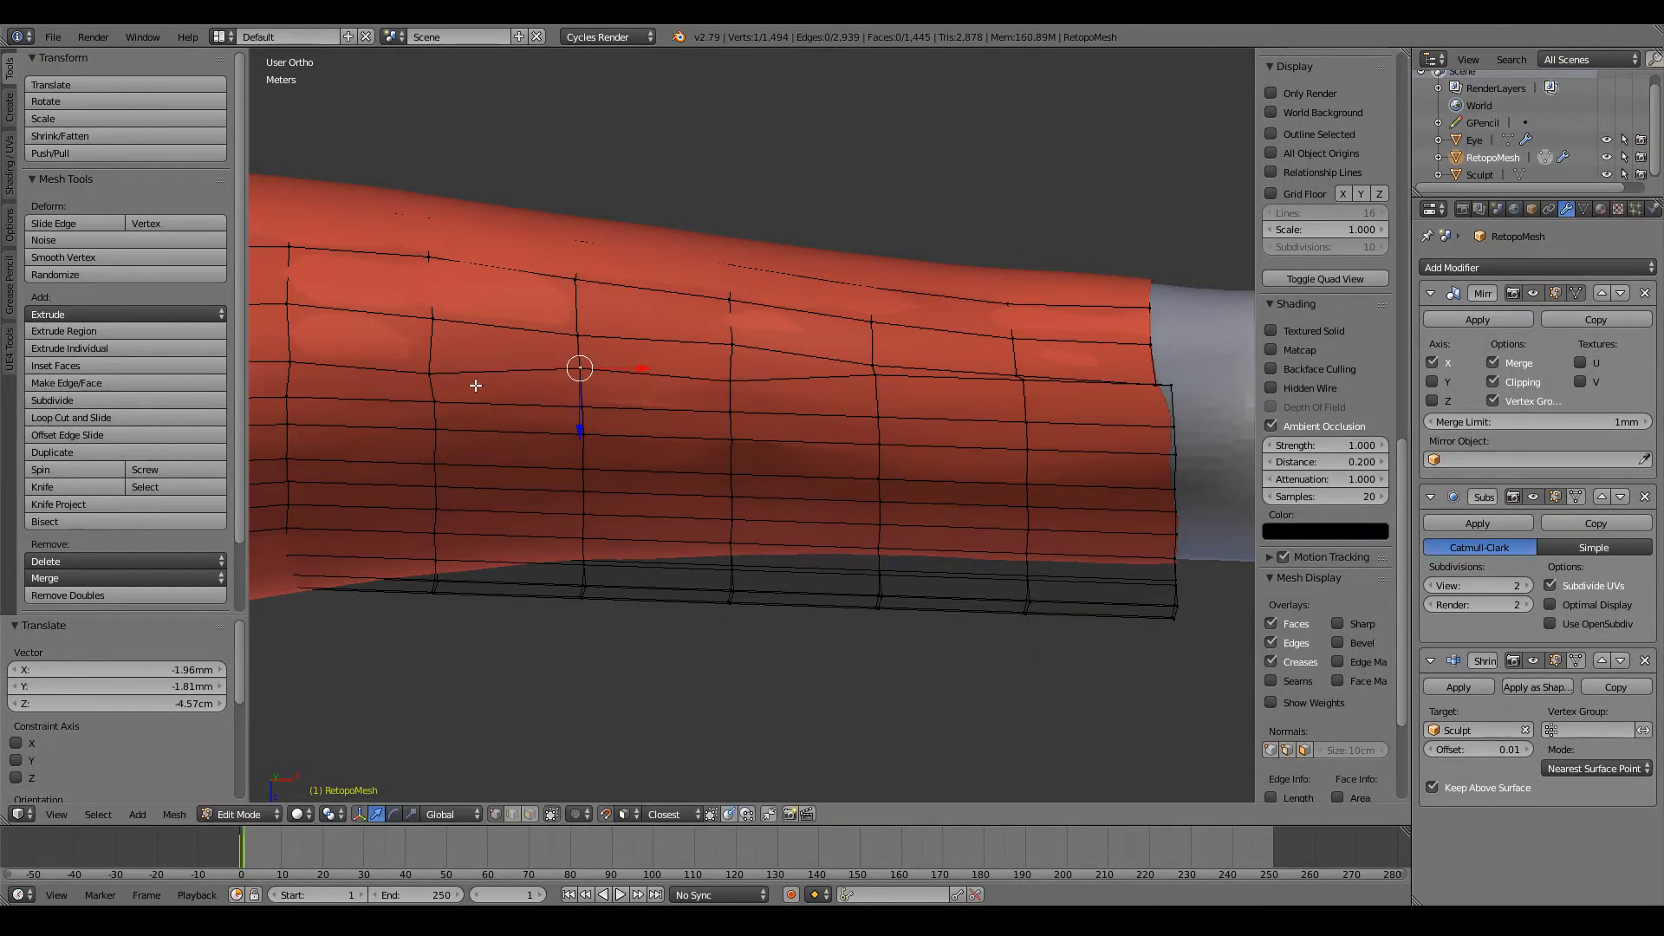
{"action": "right_click", "coordinate": [433, 369]}
{"action": "key", "text": "g"}
{"action": "left_click", "coordinate": [432, 364]}
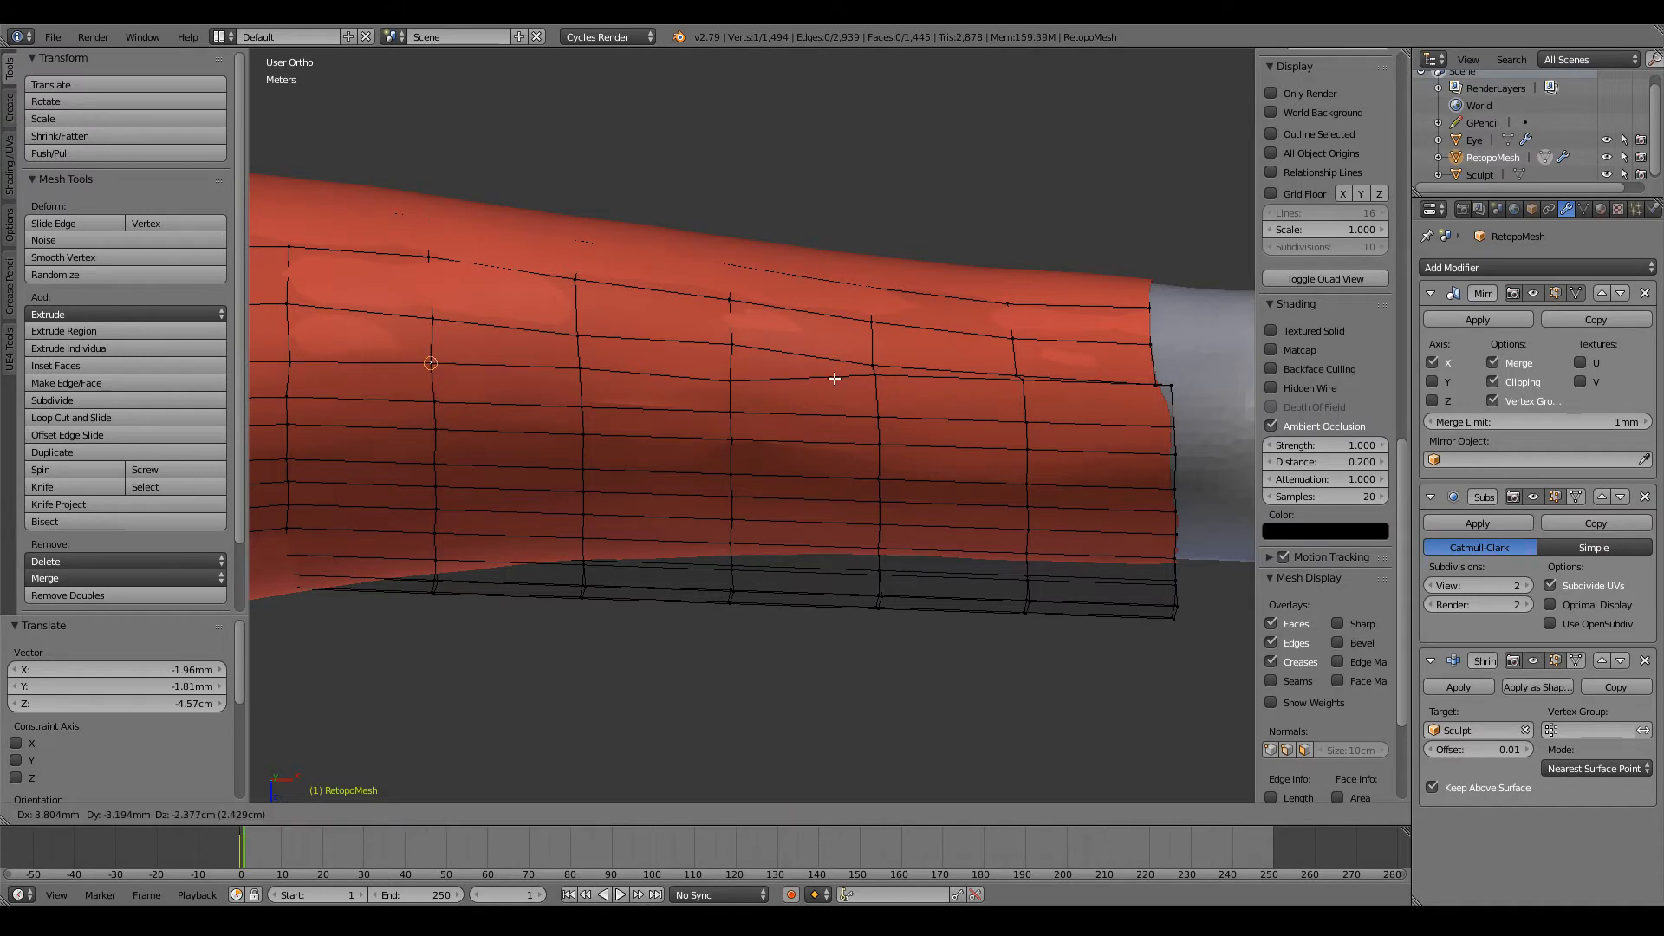
Step: Lower this row's fifth and sixth vertices and its wrist end loop vertex to continue the line
{"action": "right_click", "coordinate": [876, 376]}
{"action": "key", "text": "g"}
{"action": "left_click", "coordinate": [876, 390]}
{"action": "right_click", "coordinate": [1033, 409]}
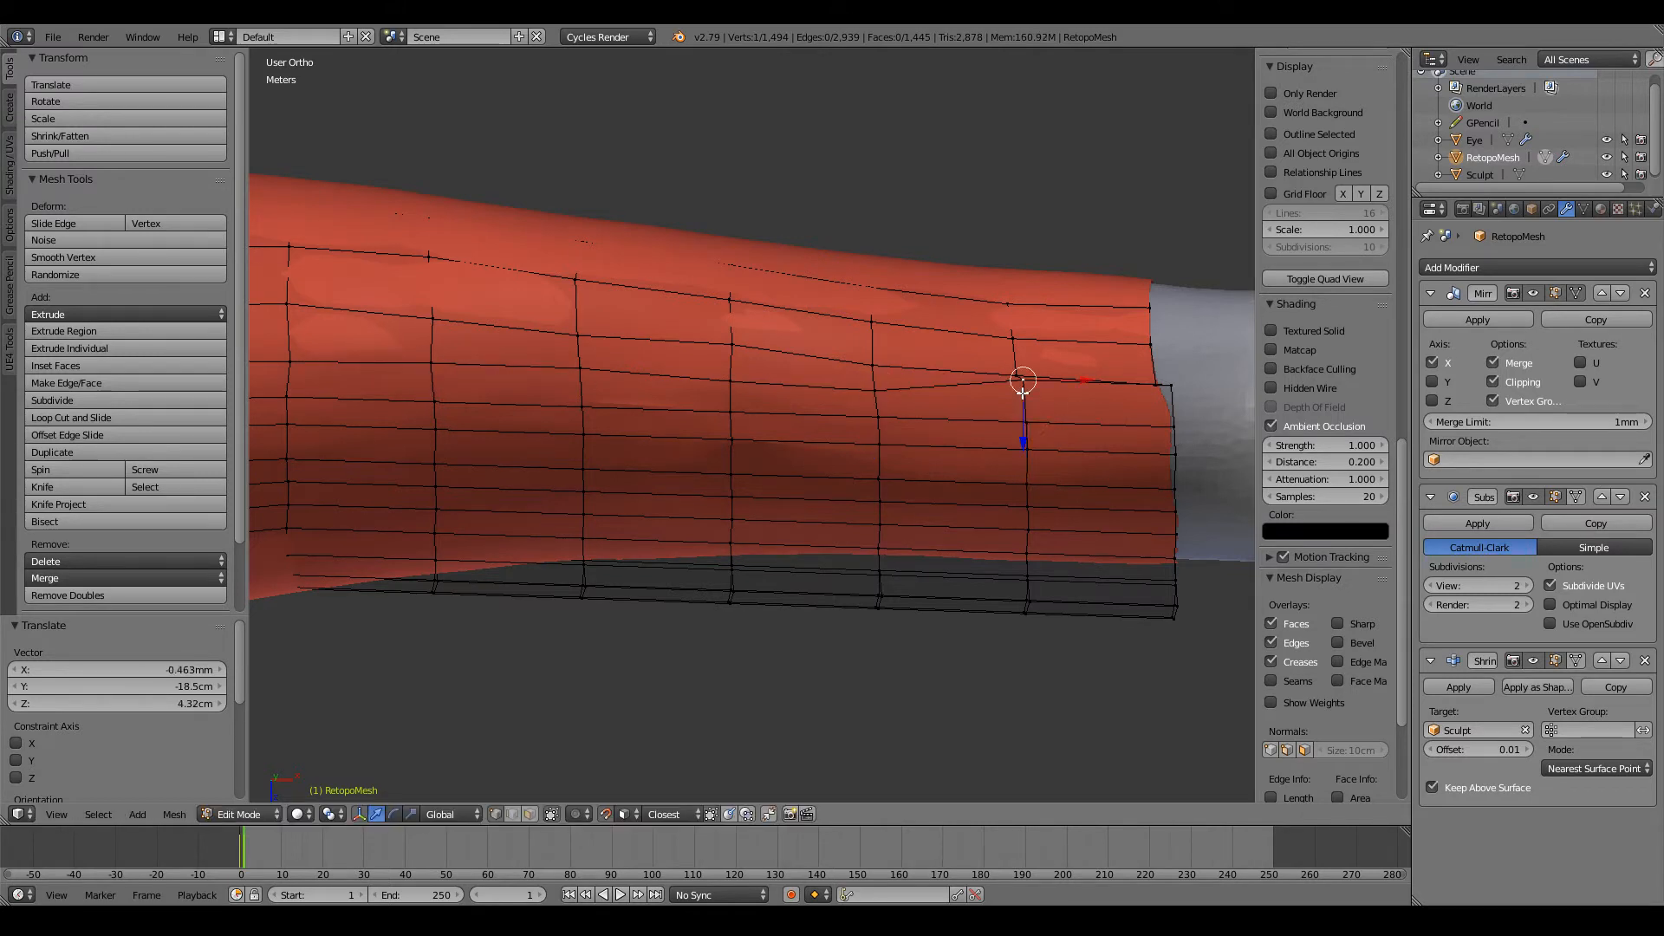
{"action": "key", "text": "g"}
{"action": "left_click", "coordinate": [1023, 394]}
{"action": "right_click", "coordinate": [1166, 382]}
{"action": "key", "text": "g"}
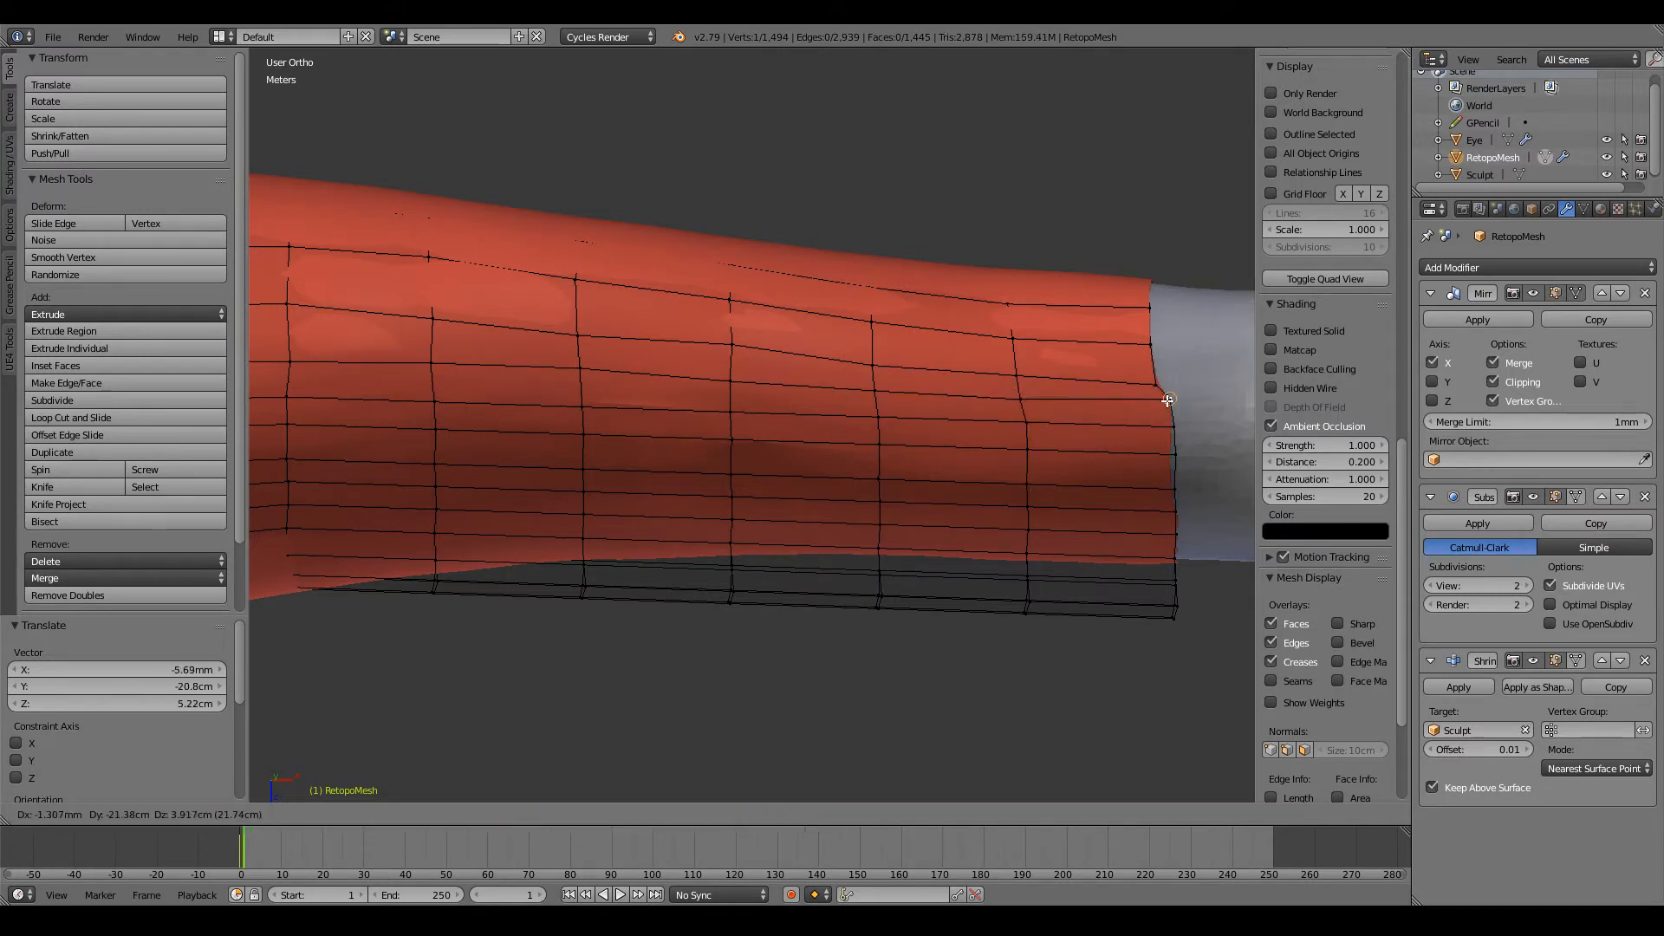
{"action": "left_click", "coordinate": [1164, 407]}
Step: Check the wrist edge from another angle and reposition the adjacent row's end loop vertex and its neighbour
{"action": "middle_click_drag", "start_coordinate": [1164, 408], "coordinate": [1033, 407]}
{"action": "scroll", "coordinate": [884, 429], "scroll_direction": "up", "scroll_amount": 3}
{"action": "right_click", "coordinate": [837, 437]}
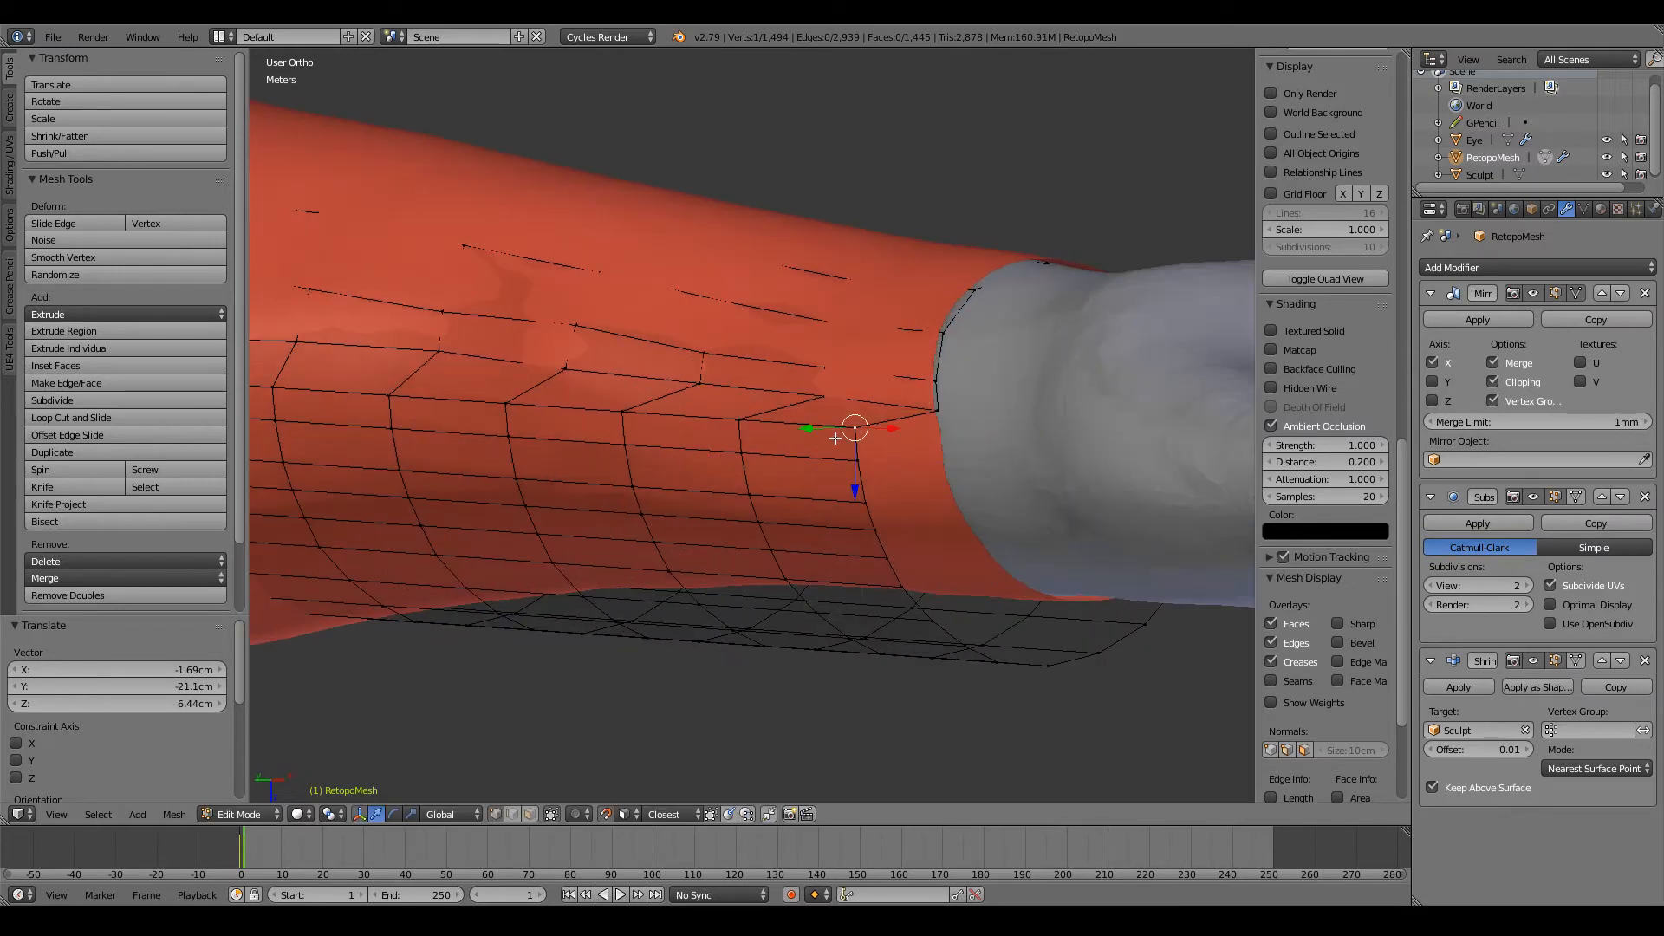
{"action": "middle_click_drag", "start_coordinate": [837, 437], "coordinate": [957, 442]}
{"action": "key", "text": "g"}
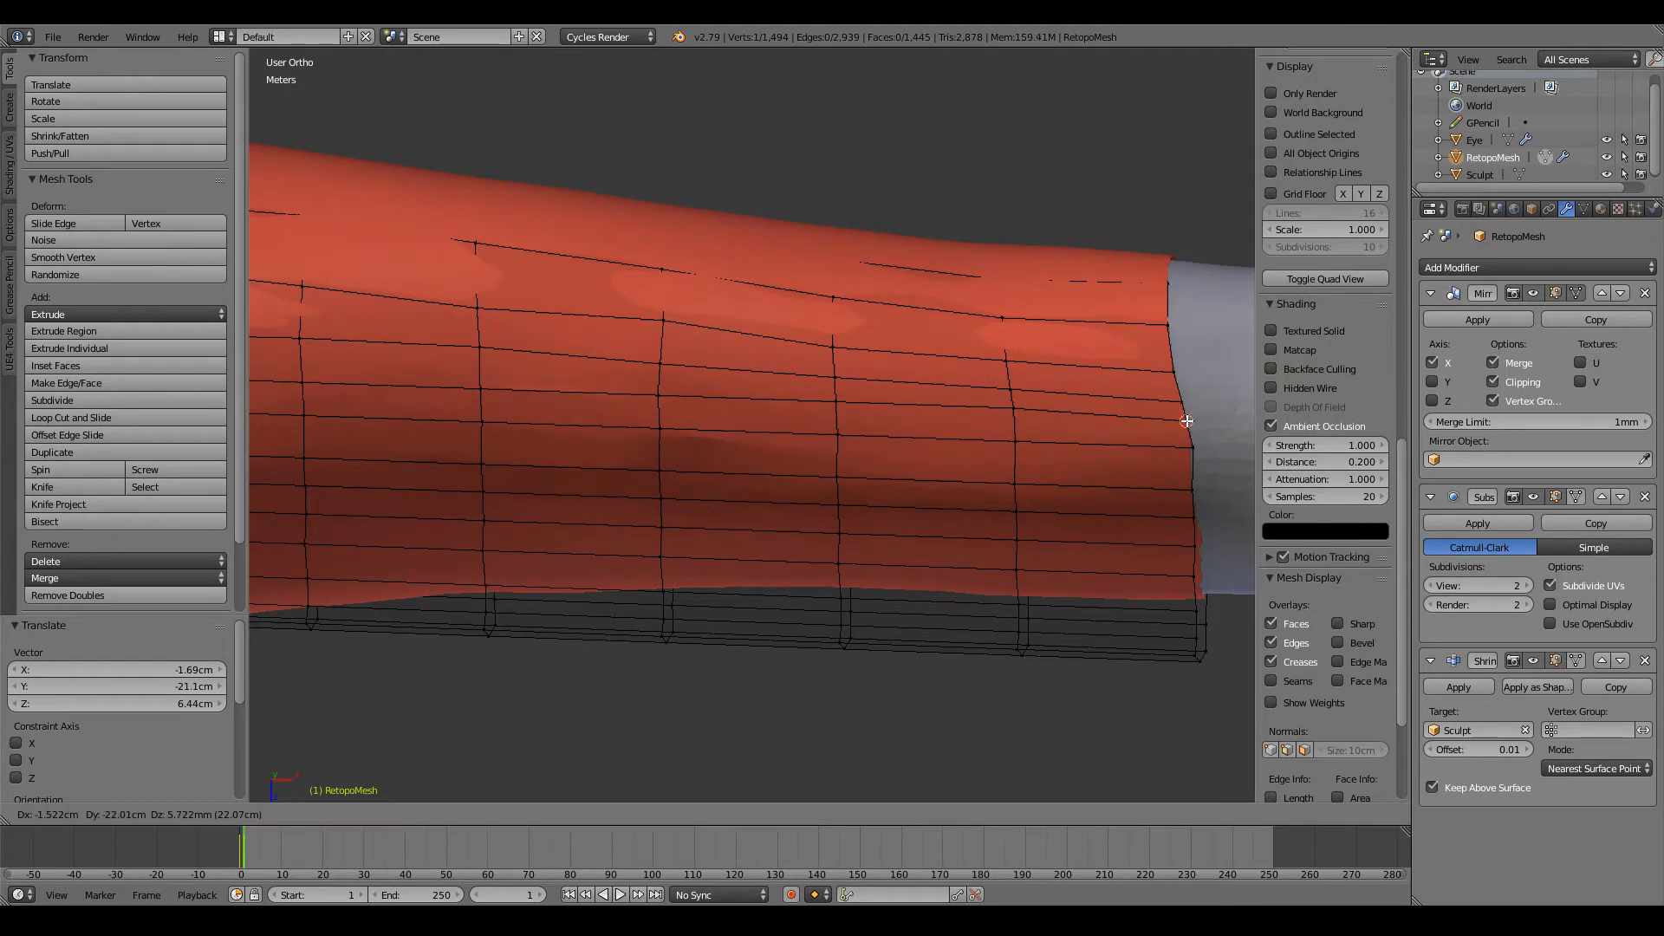
{"action": "left_click", "coordinate": [1186, 420]}
{"action": "right_click", "coordinate": [1015, 416]}
{"action": "key", "text": "g"}
{"action": "right_click", "coordinate": [1014, 419]}
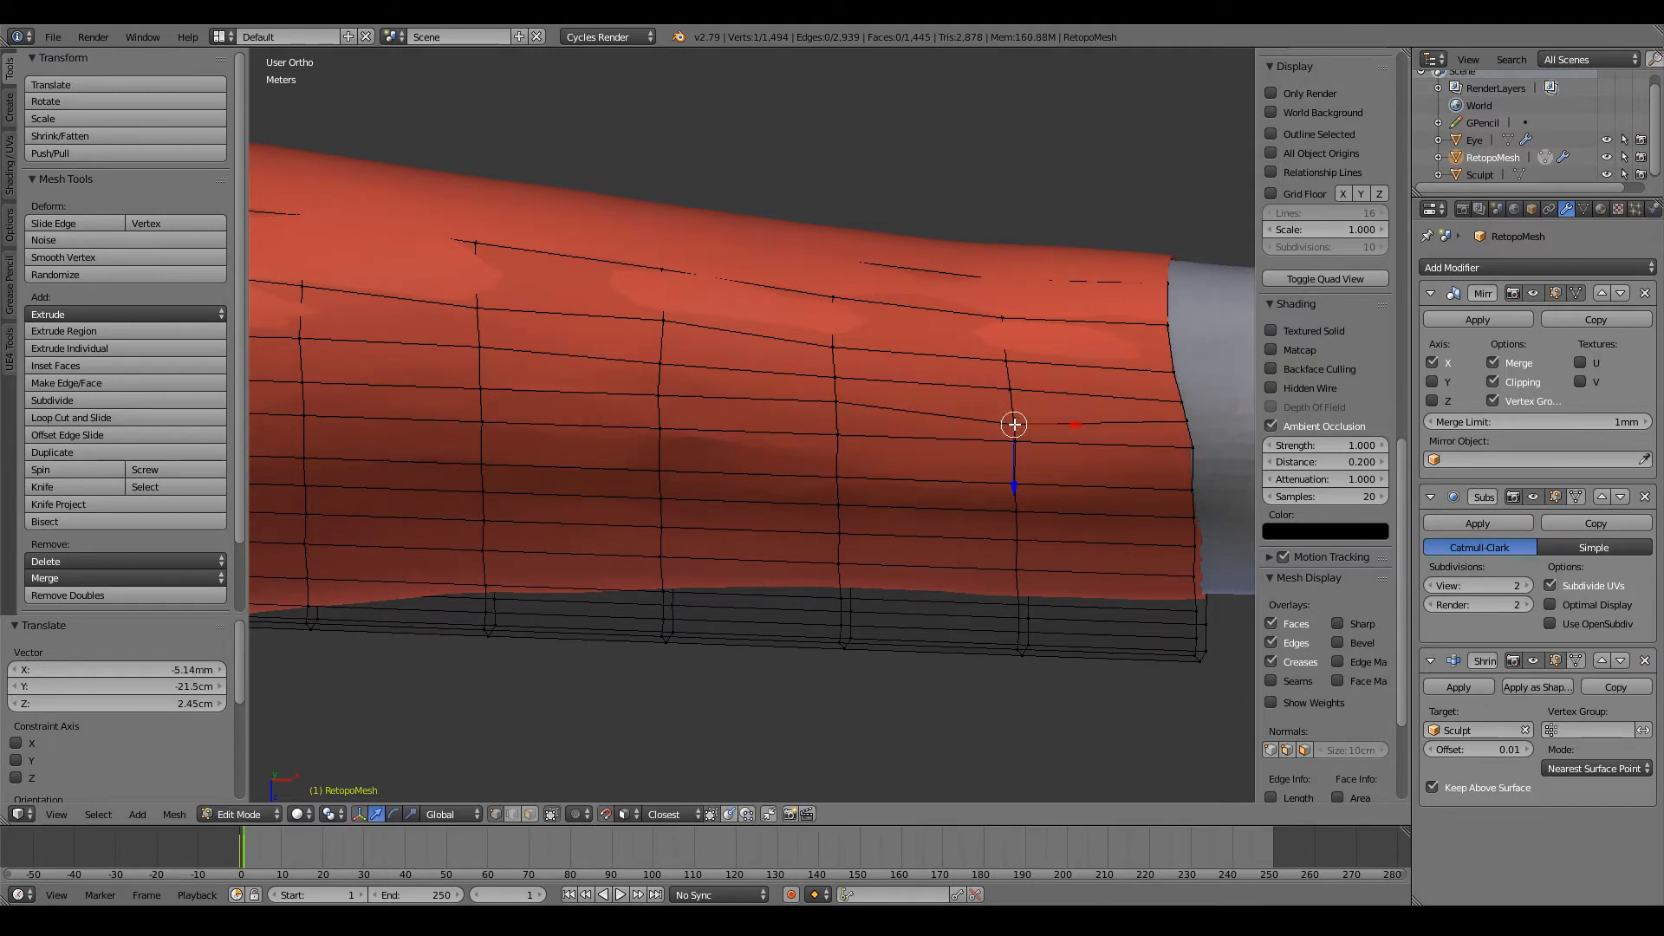
Step: Fine-tune the two vertices nearest the wrist end loop on this row to straighten their loops
{"action": "right_click", "coordinate": [835, 398]}
{"action": "key", "text": "g"}
{"action": "left_click", "coordinate": [829, 408]}
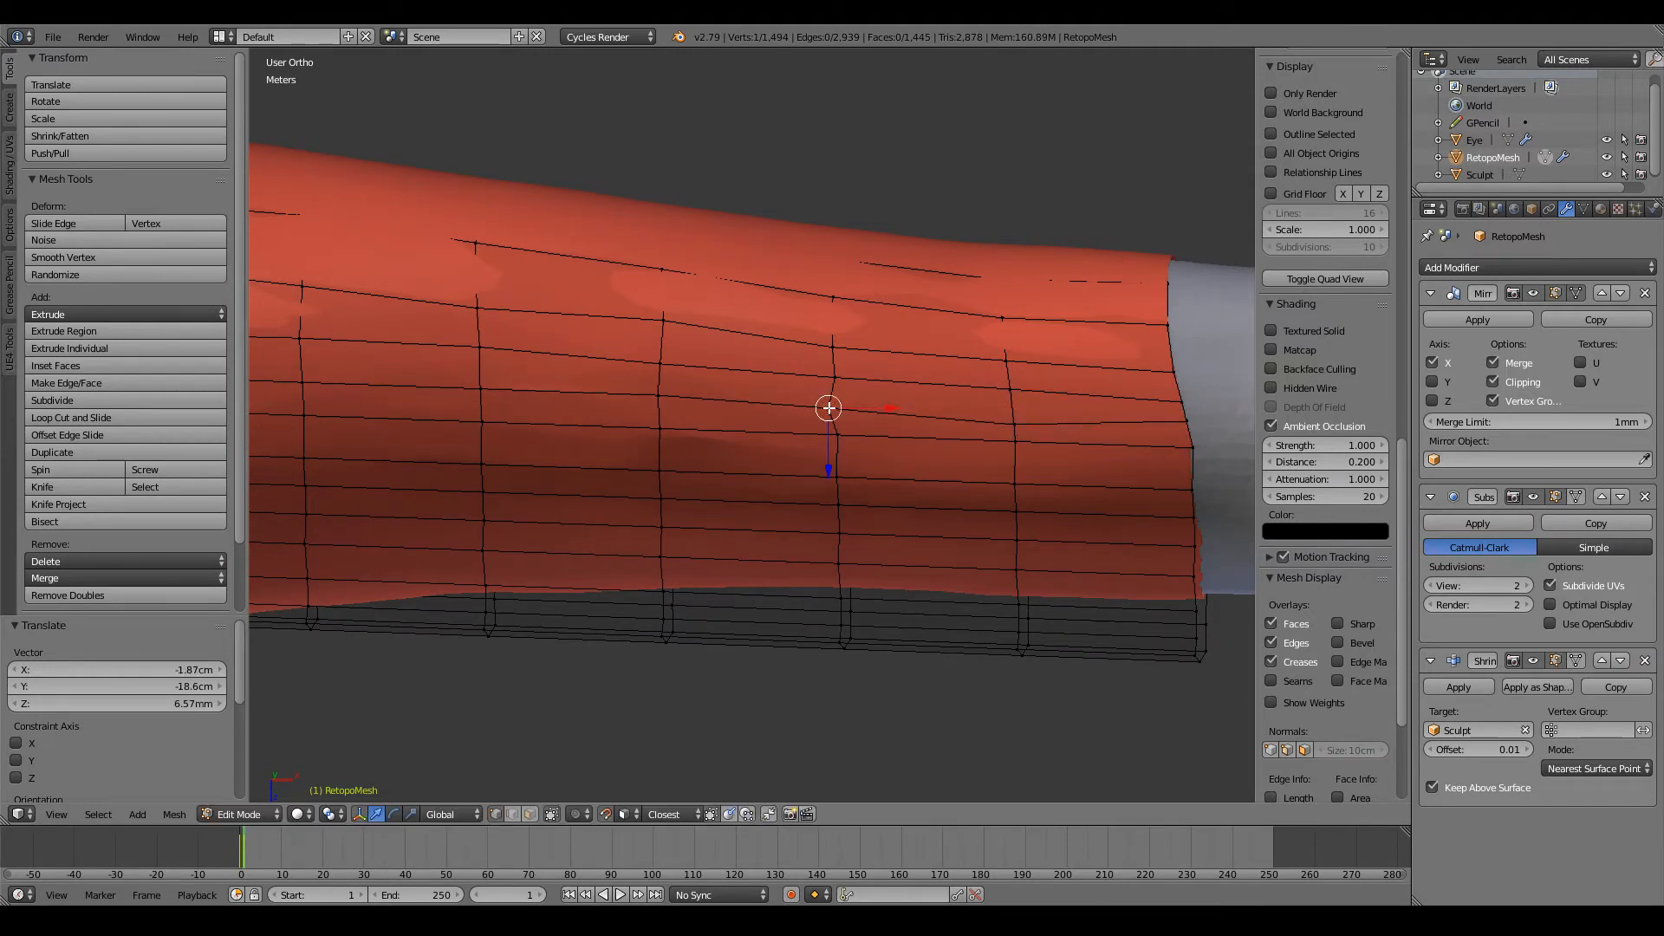
{"action": "right_click", "coordinate": [1169, 449]}
{"action": "right_click", "coordinate": [1014, 419]}
{"action": "key", "text": "g"}
{"action": "left_click", "coordinate": [1012, 416]}
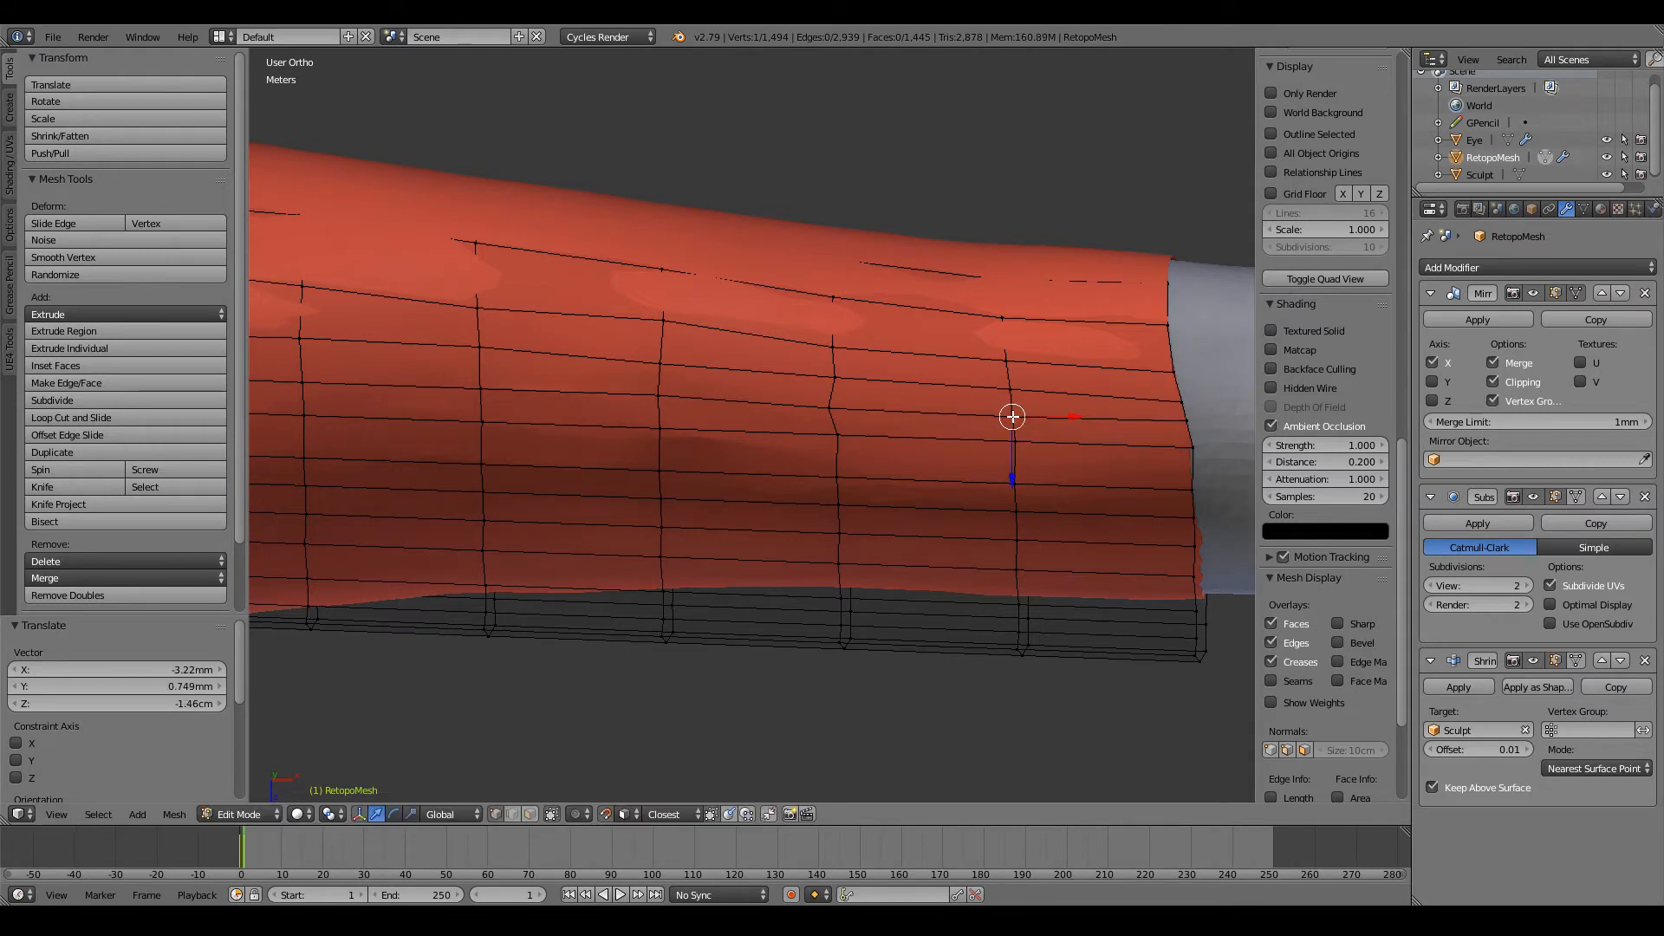
{"action": "right_click", "coordinate": [834, 400]}
{"action": "key", "text": "g"}
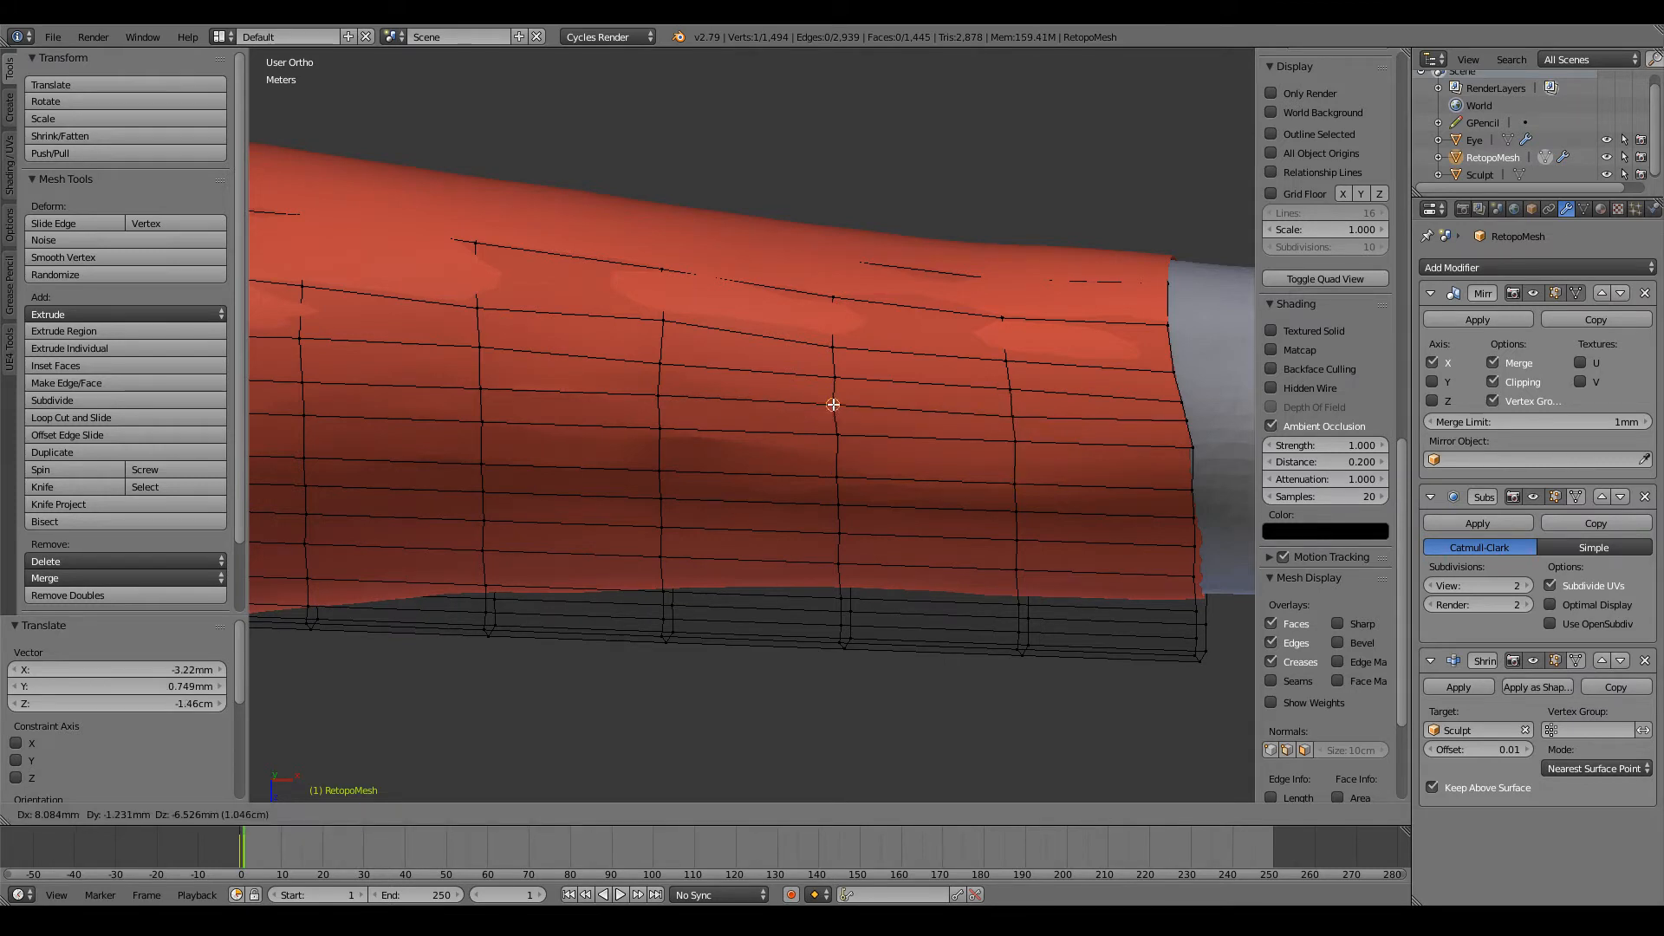
{"action": "left_click", "coordinate": [836, 399]}
Step: Lower the next row's wrist end loop vertex and reposition the three vertices beside it to even the spacing
{"action": "right_click", "coordinate": [1194, 449]}
{"action": "key", "text": "g"}
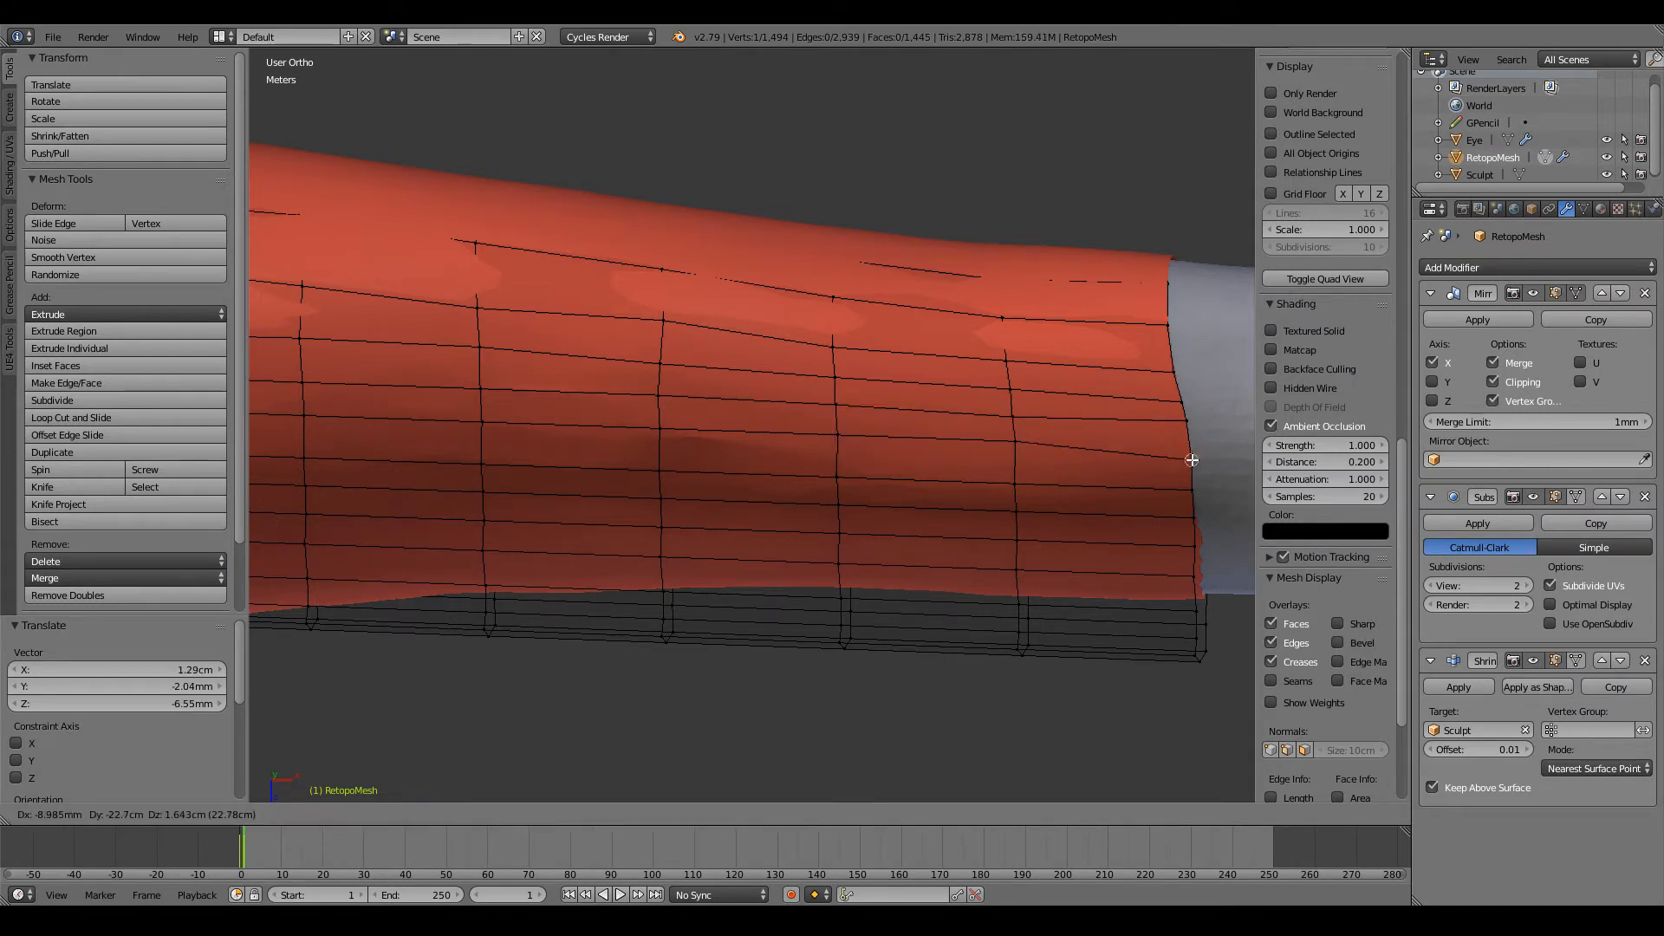
{"action": "left_click", "coordinate": [1188, 455]}
{"action": "right_click", "coordinate": [1017, 445]}
{"action": "key", "text": "g"}
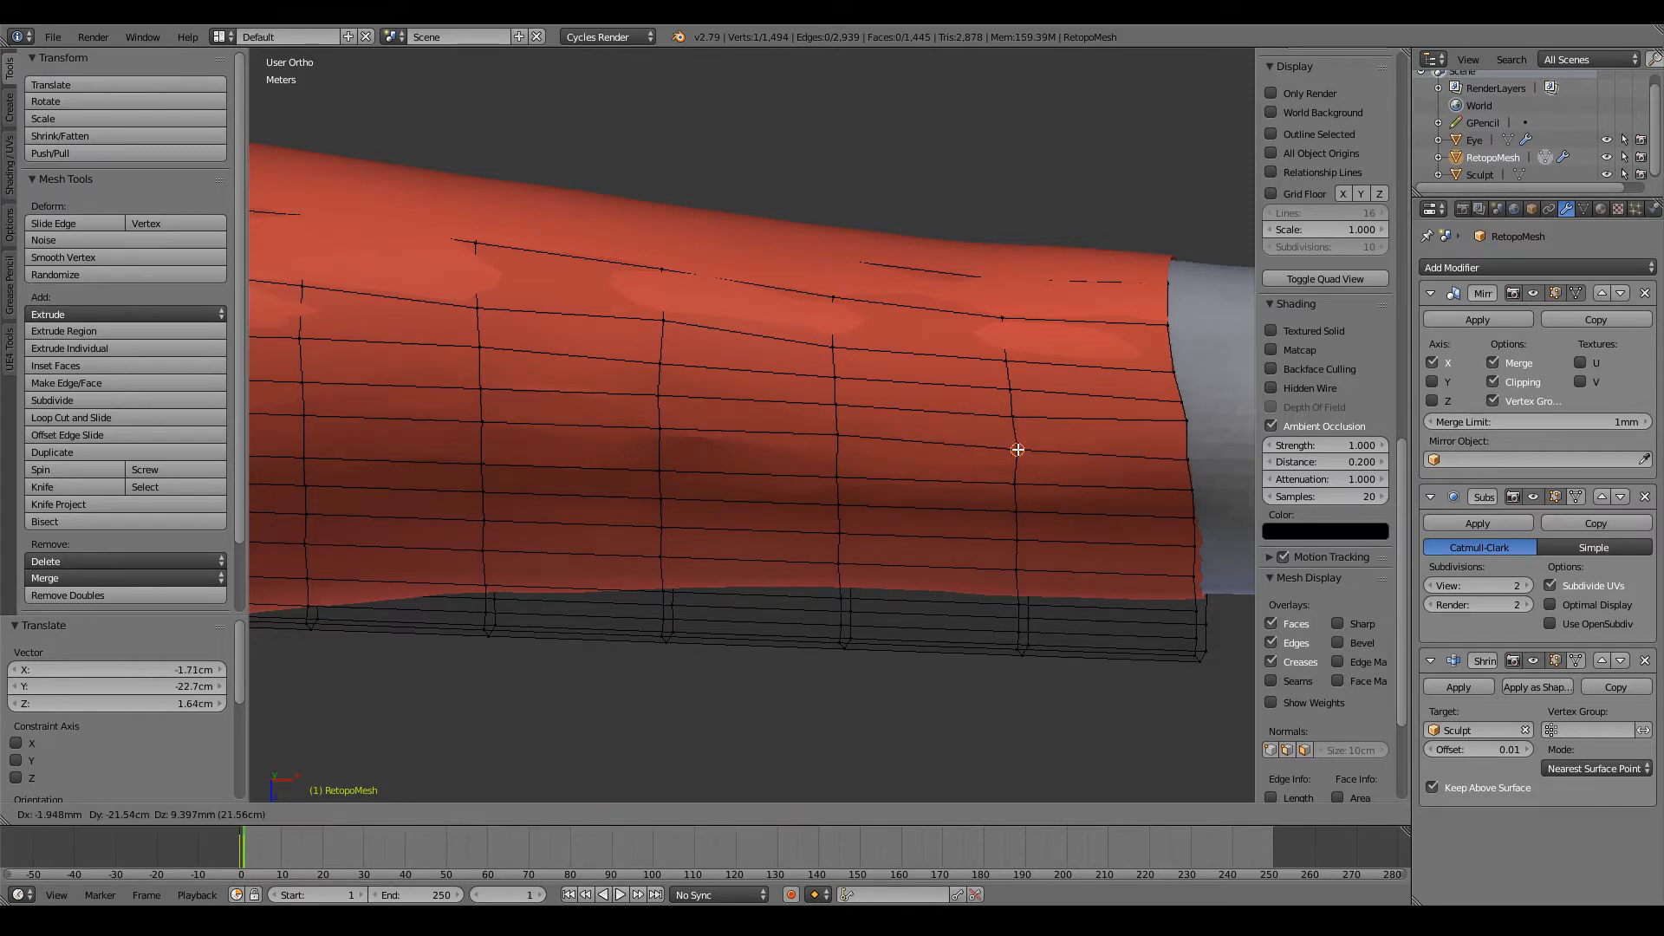
{"action": "left_click", "coordinate": [1017, 450]}
{"action": "key", "text": "g"}
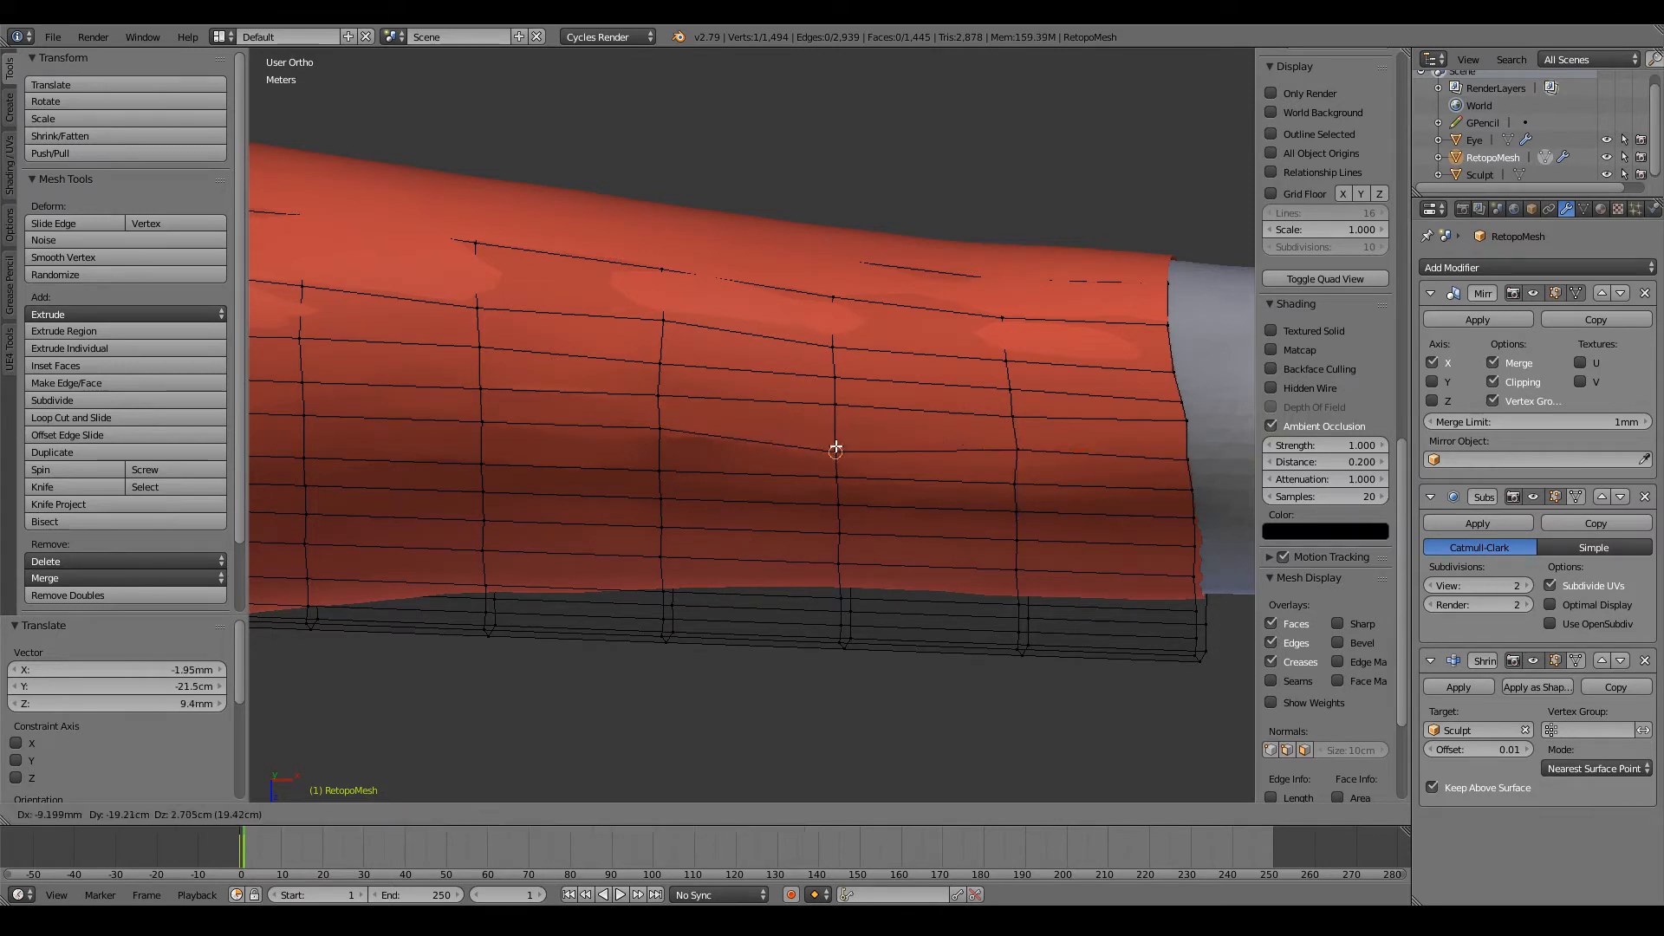
{"action": "left_click", "coordinate": [835, 444]}
{"action": "key", "text": "g"}
{"action": "left_click", "coordinate": [662, 435]}
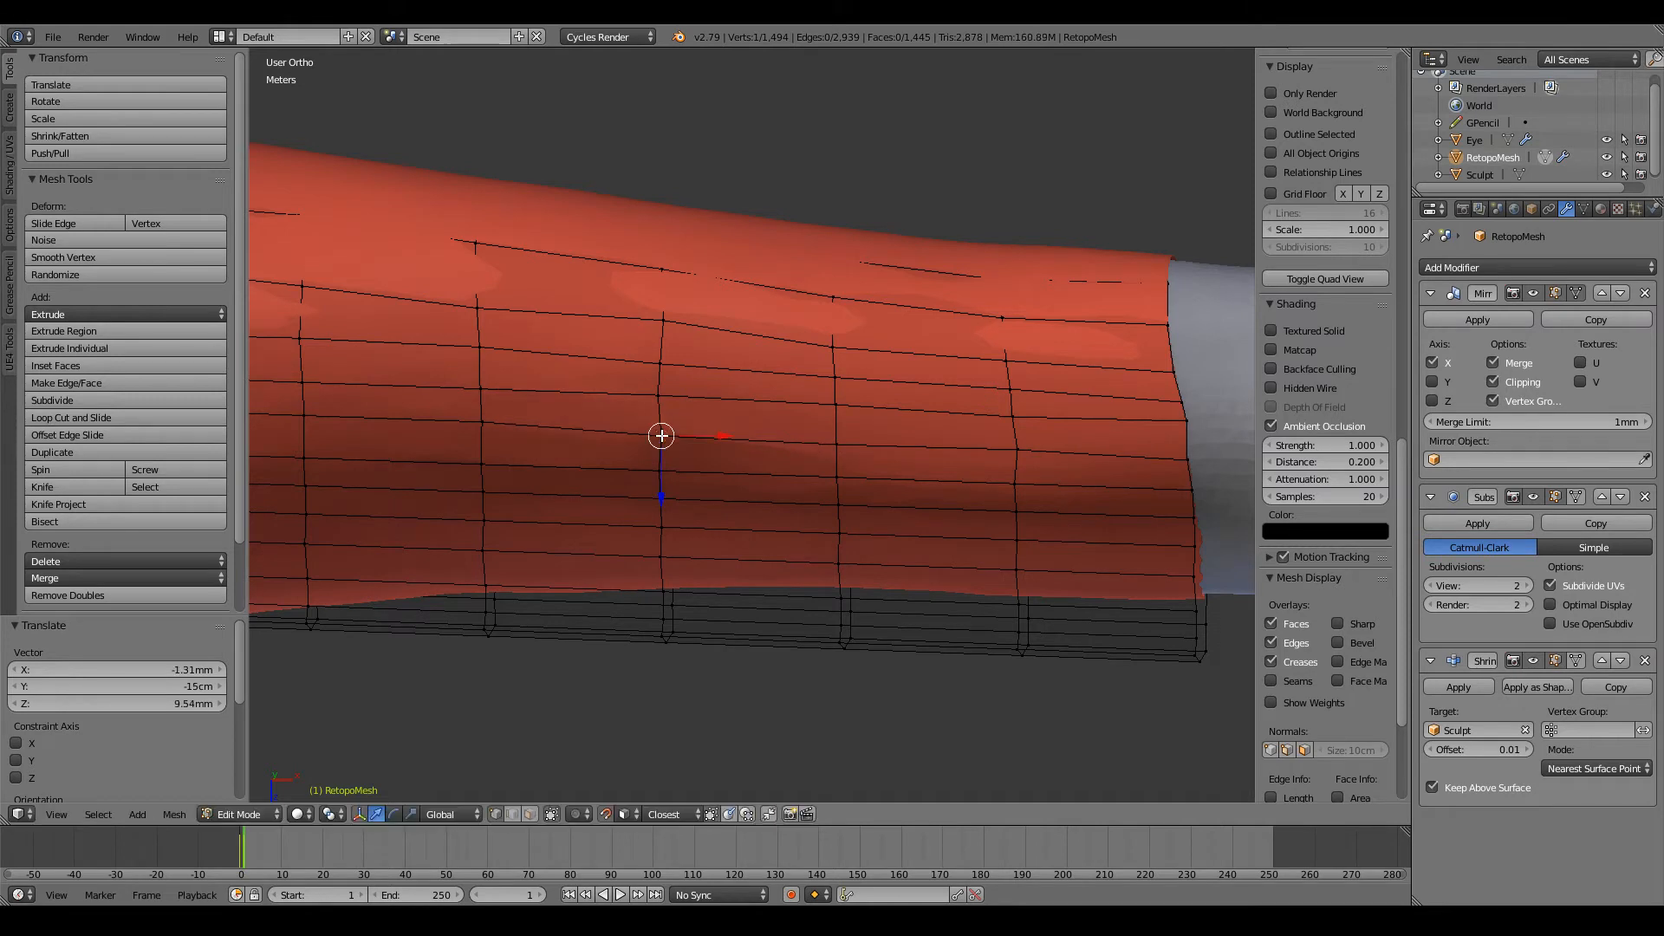
Step: Continue this row towards the elbow by repositioning its next two vertices on the sculpt
{"action": "scroll", "coordinate": [662, 435], "scroll_direction": "down", "scroll_amount": 6, "text": "ctrl"}
{"action": "scroll", "coordinate": [717, 430], "scroll_direction": "down", "scroll_amount": 2, "text": "ctrl"}
{"action": "right_click", "coordinate": [703, 424]}
{"action": "key", "text": "g"}
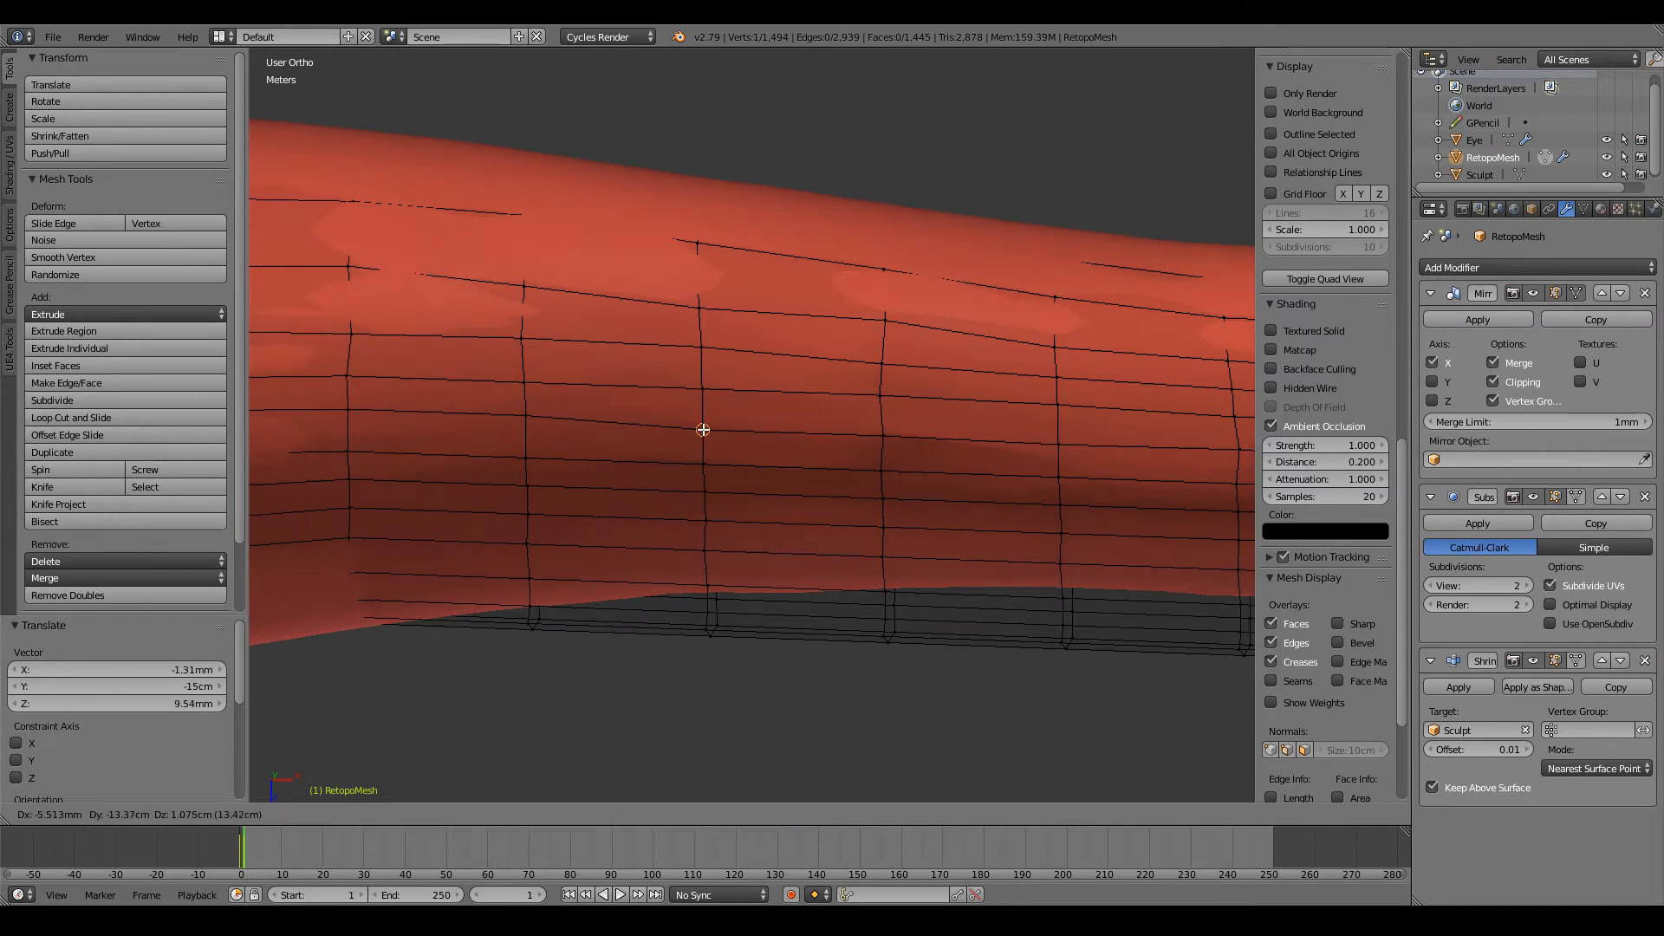
{"action": "left_click", "coordinate": [703, 430]}
{"action": "key", "text": "g"}
{"action": "left_click", "coordinate": [525, 421]}
Step: Even out the elbow end of this row by repositioning its last two vertices
{"action": "scroll", "coordinate": [525, 421], "scroll_direction": "down", "scroll_amount": 8, "text": "ctrl"}
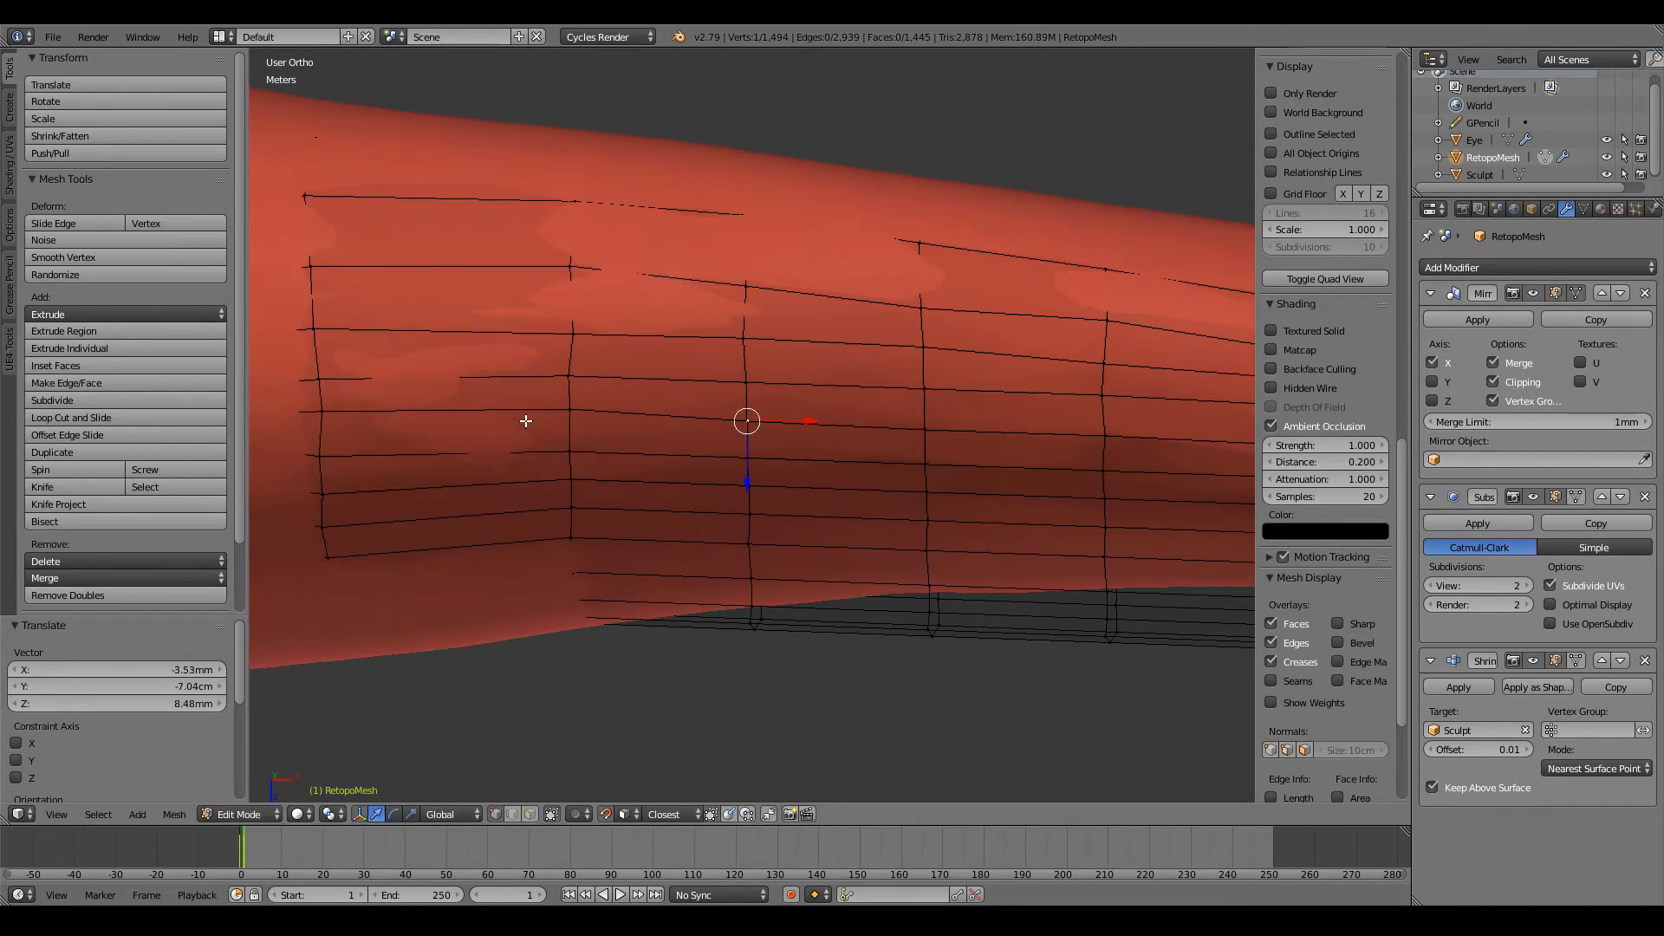
{"action": "key", "text": "g"}
{"action": "left_click", "coordinate": [571, 417]}
{"action": "scroll", "coordinate": [571, 417], "scroll_direction": "down", "scroll_amount": 8, "text": "ctrl"}
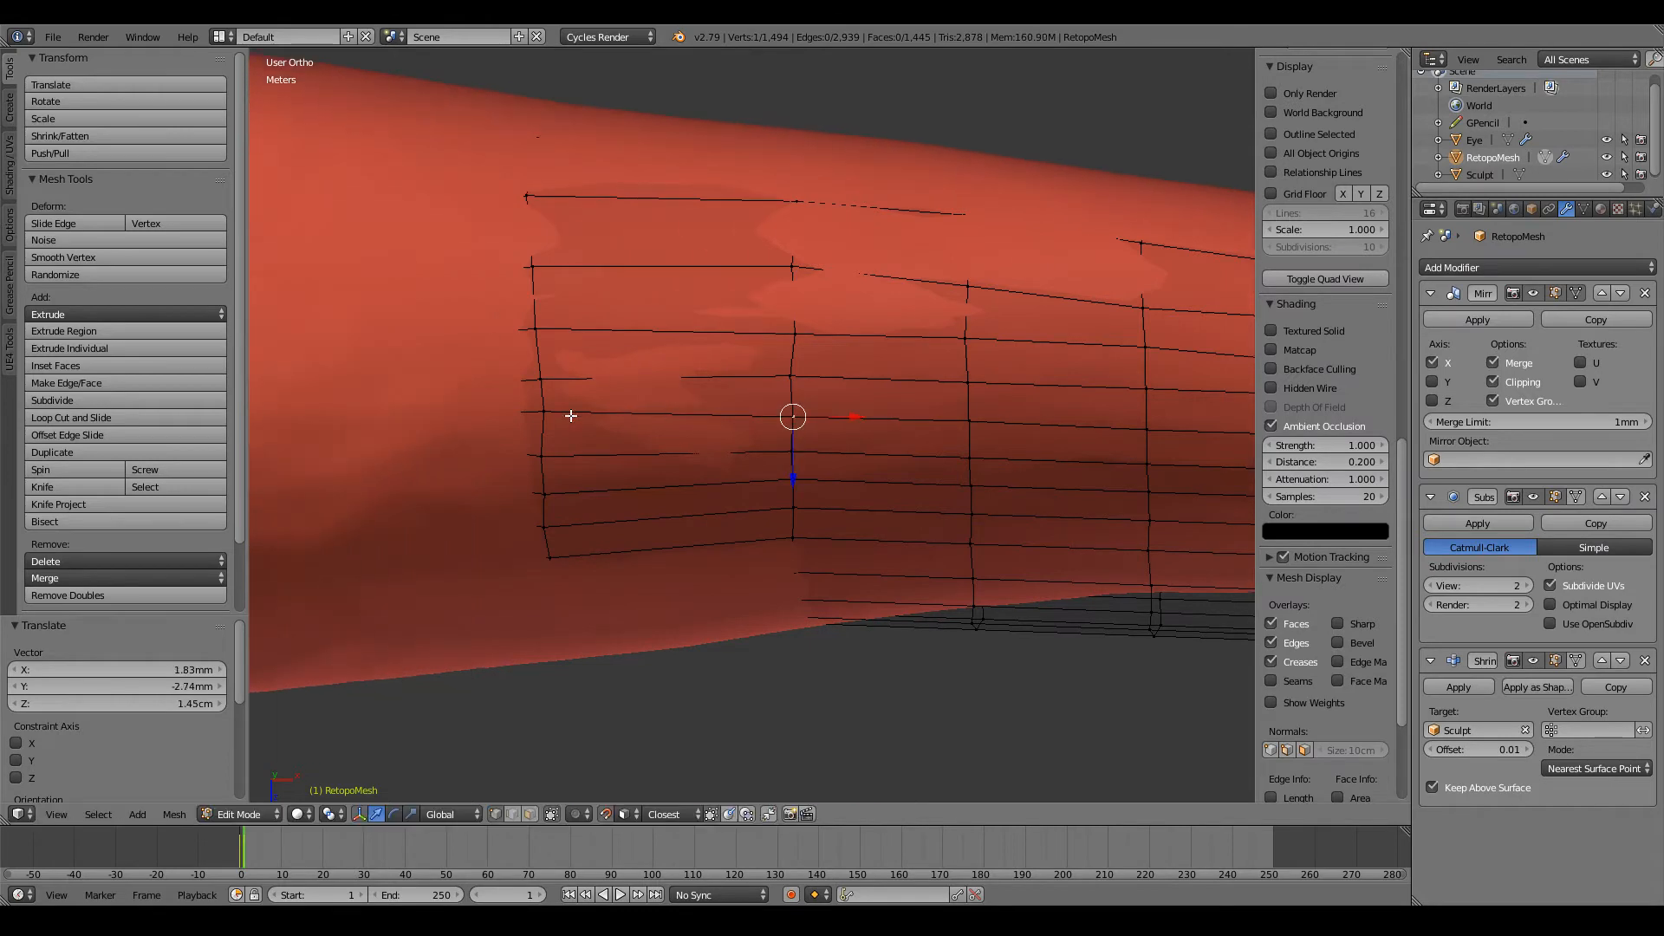
{"action": "key", "text": "g"}
{"action": "left_click", "coordinate": [543, 413]}
{"action": "scroll", "coordinate": [543, 412], "scroll_direction": "down", "scroll_amount": 8}
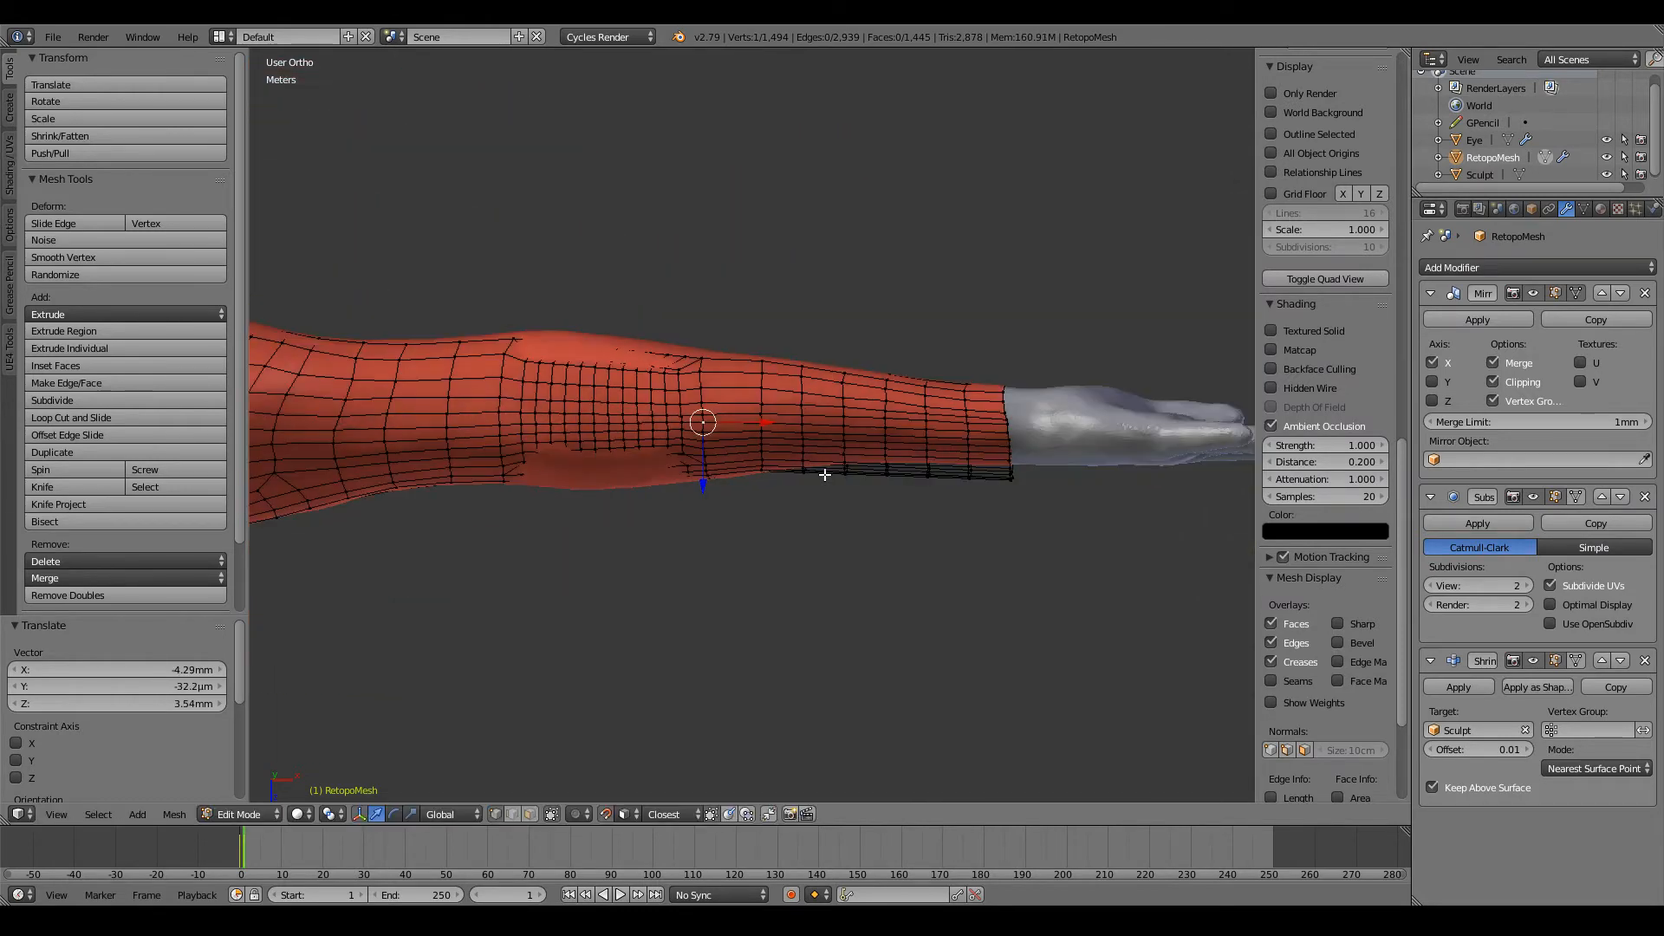
Step: Review the forearm from another angle and reposition the next row's vertices from mid-forearm to the elbow end
{"action": "middle_click_drag", "start_coordinate": [840, 476], "coordinate": [792, 405]}
{"action": "scroll", "coordinate": [793, 405], "scroll_direction": "up", "scroll_amount": 4, "text": "ctrl"}
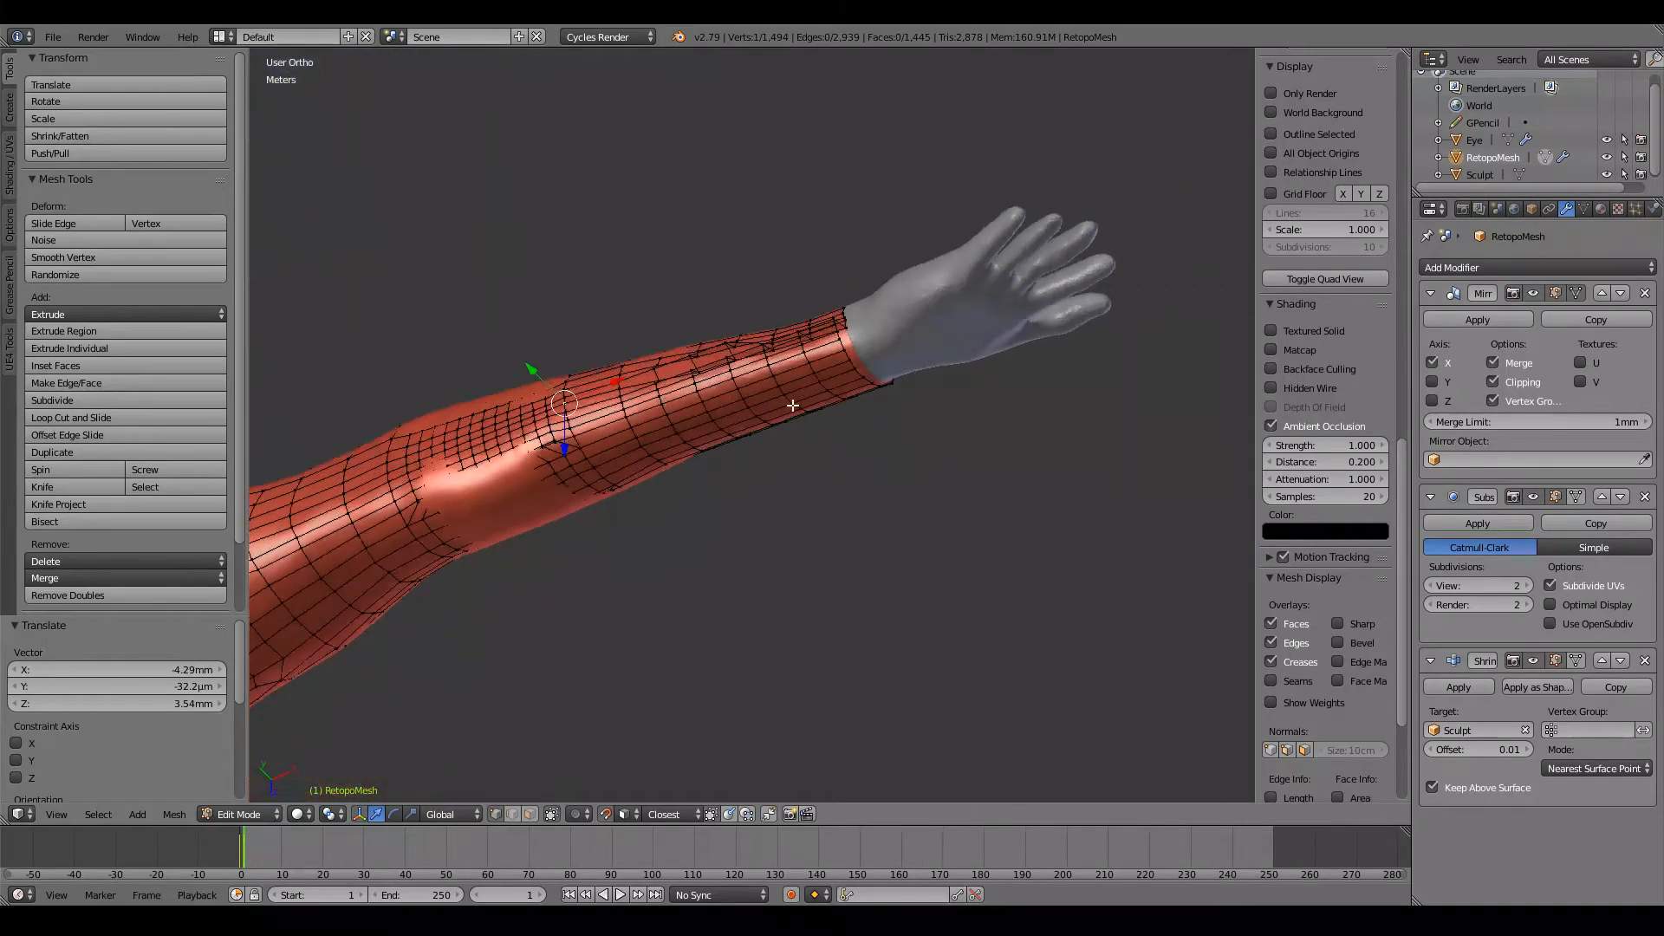
{"action": "scroll", "coordinate": [793, 405], "scroll_direction": "up", "scroll_amount": 6}
{"action": "middle_click_drag", "start_coordinate": [572, 219], "coordinate": [861, 442]}
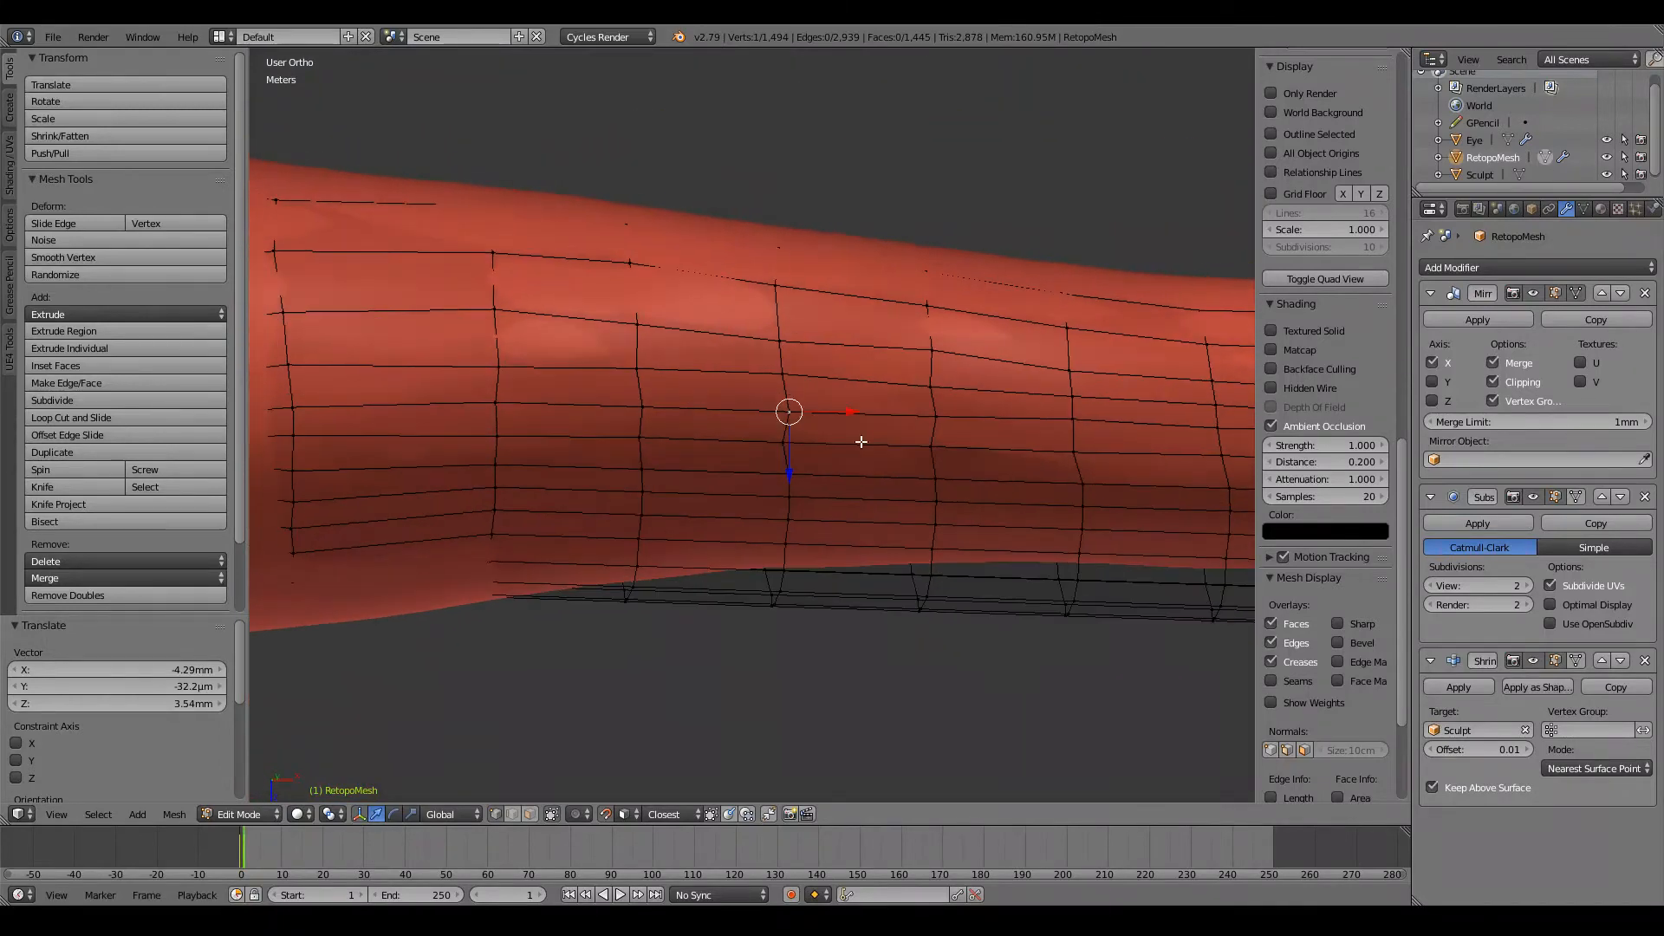
{"action": "key", "text": "g"}
{"action": "left_click", "coordinate": [732, 408]}
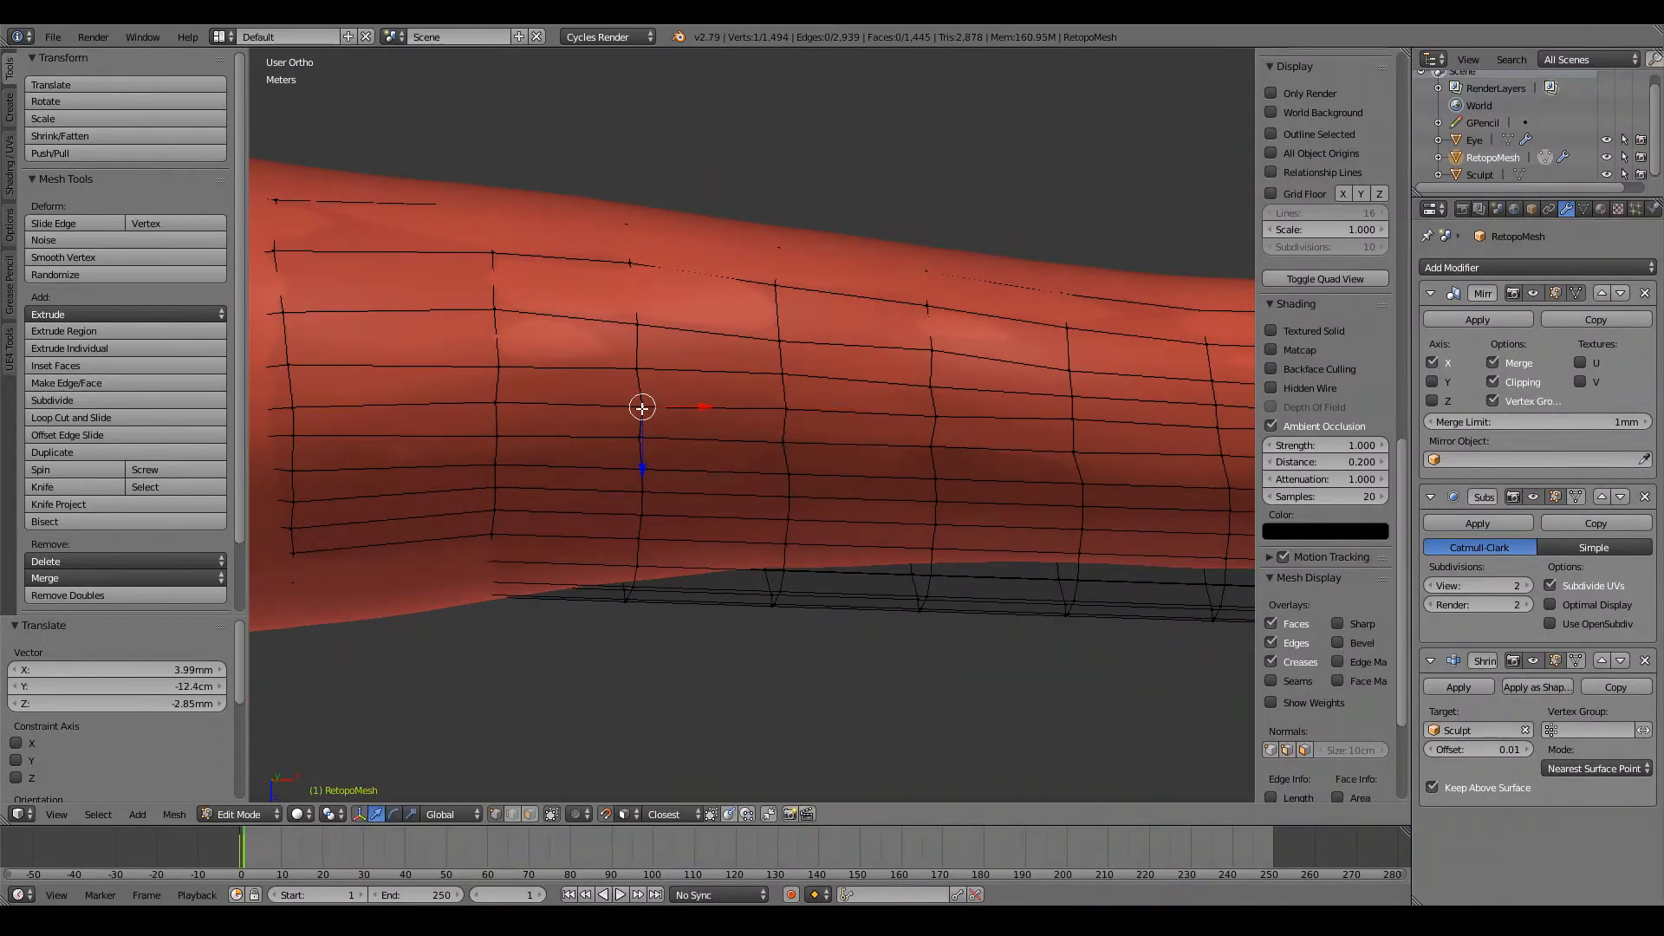
{"action": "key", "text": "g"}
{"action": "left_click", "coordinate": [481, 403]}
{"action": "key", "text": "g"}
{"action": "left_click", "coordinate": [289, 401]}
Step: Continue the current row towards the wrist by repositioning its vertices from mid-forearm to the wrist end loop
{"action": "scroll", "coordinate": [647, 423], "scroll_direction": "up", "scroll_amount": 6, "text": "ctrl"}
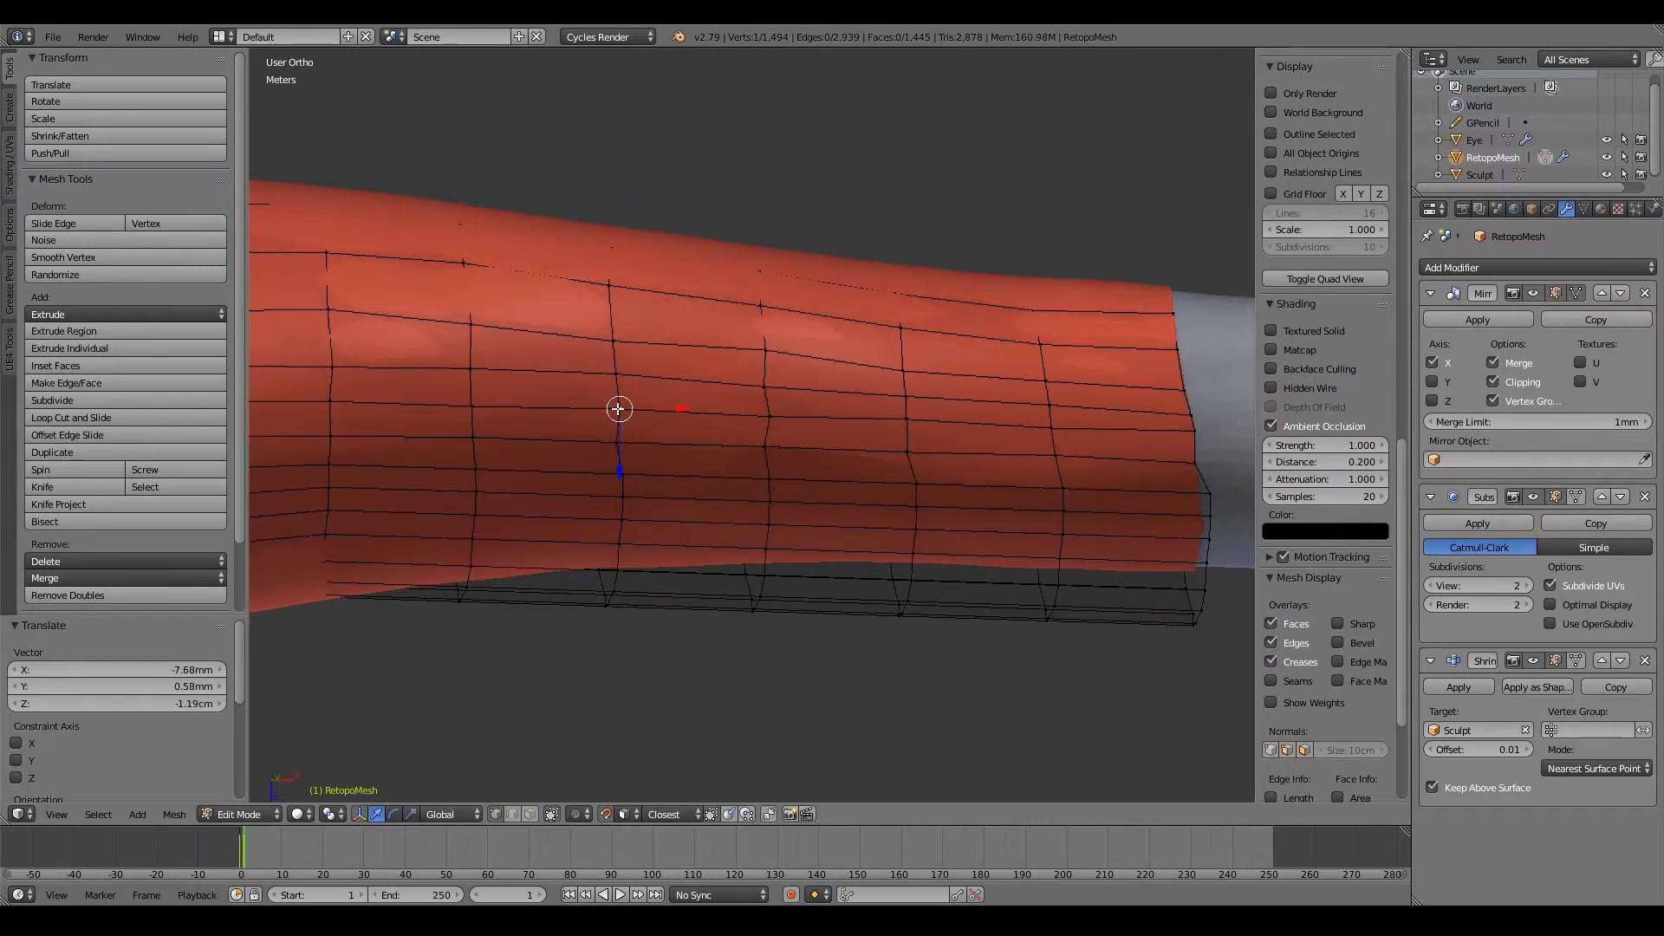
{"action": "key", "text": "g"}
{"action": "left_click", "coordinate": [748, 422]}
{"action": "key", "text": "g"}
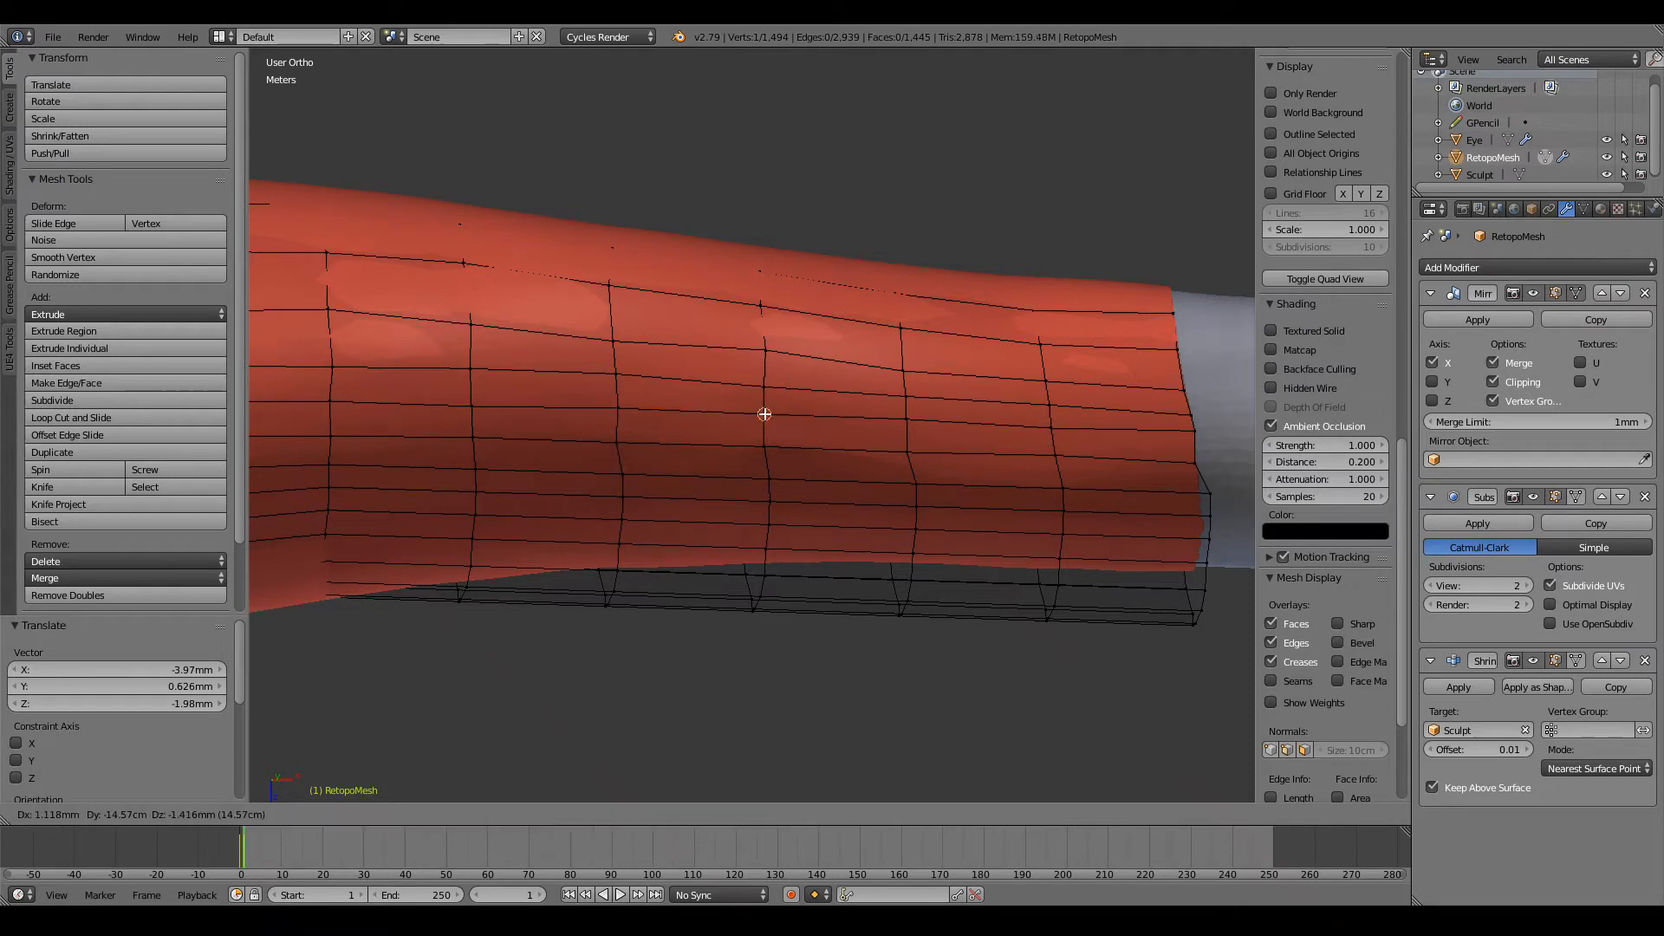
{"action": "left_click", "coordinate": [764, 417]}
{"action": "key", "text": "g"}
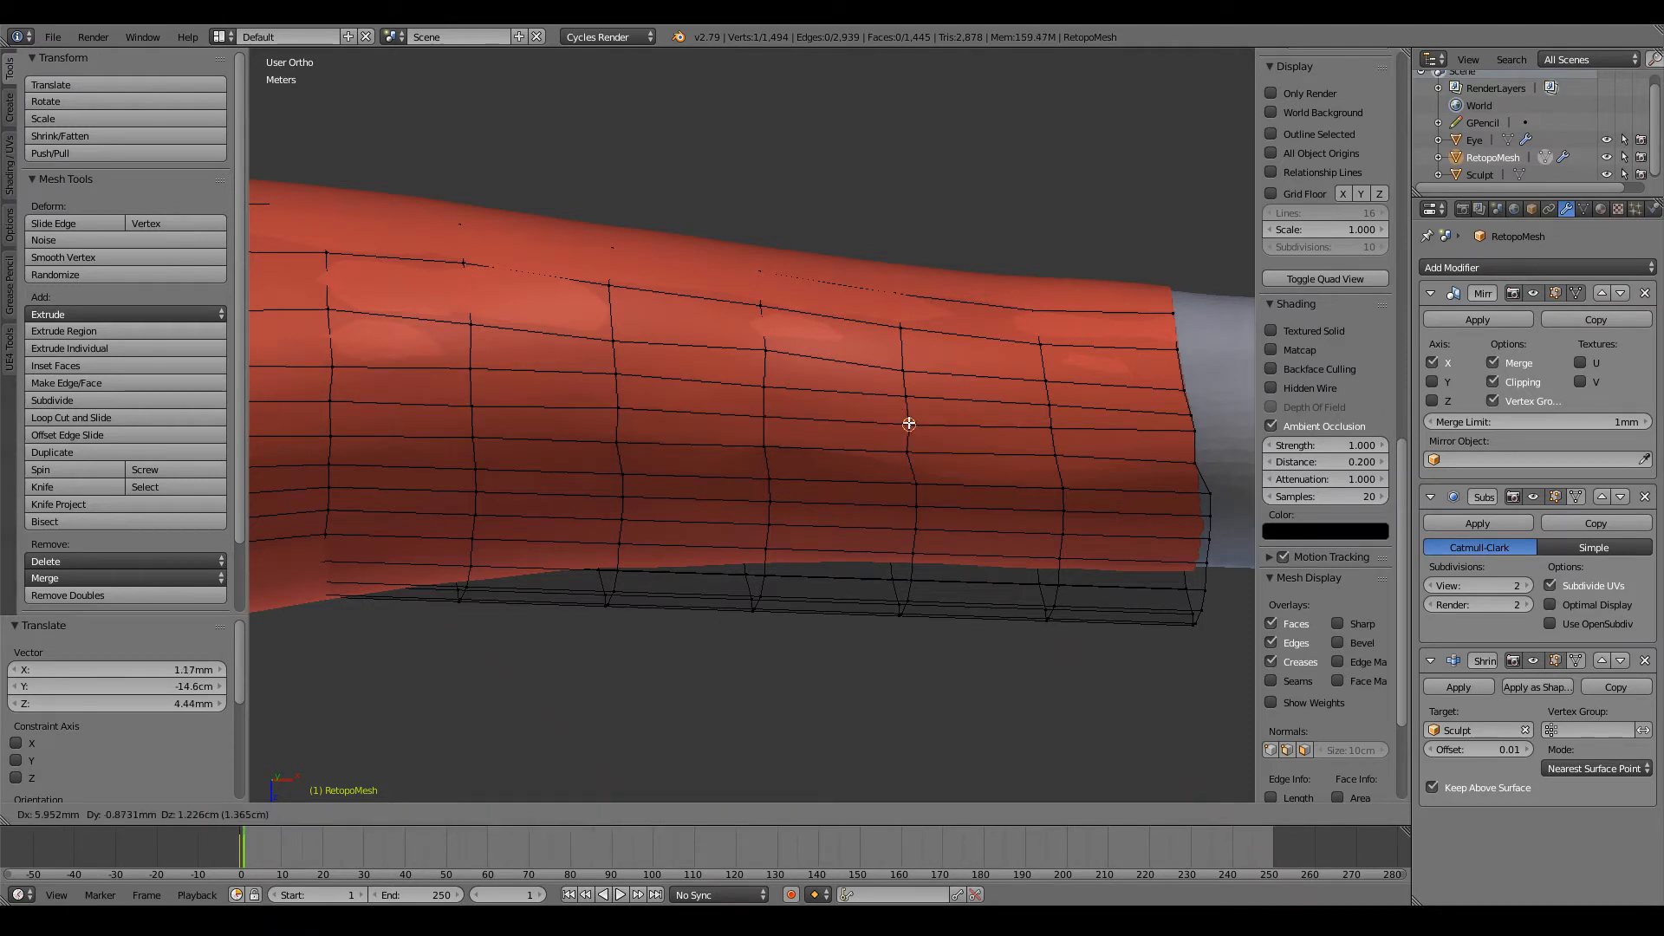
{"action": "key", "text": "Return"}
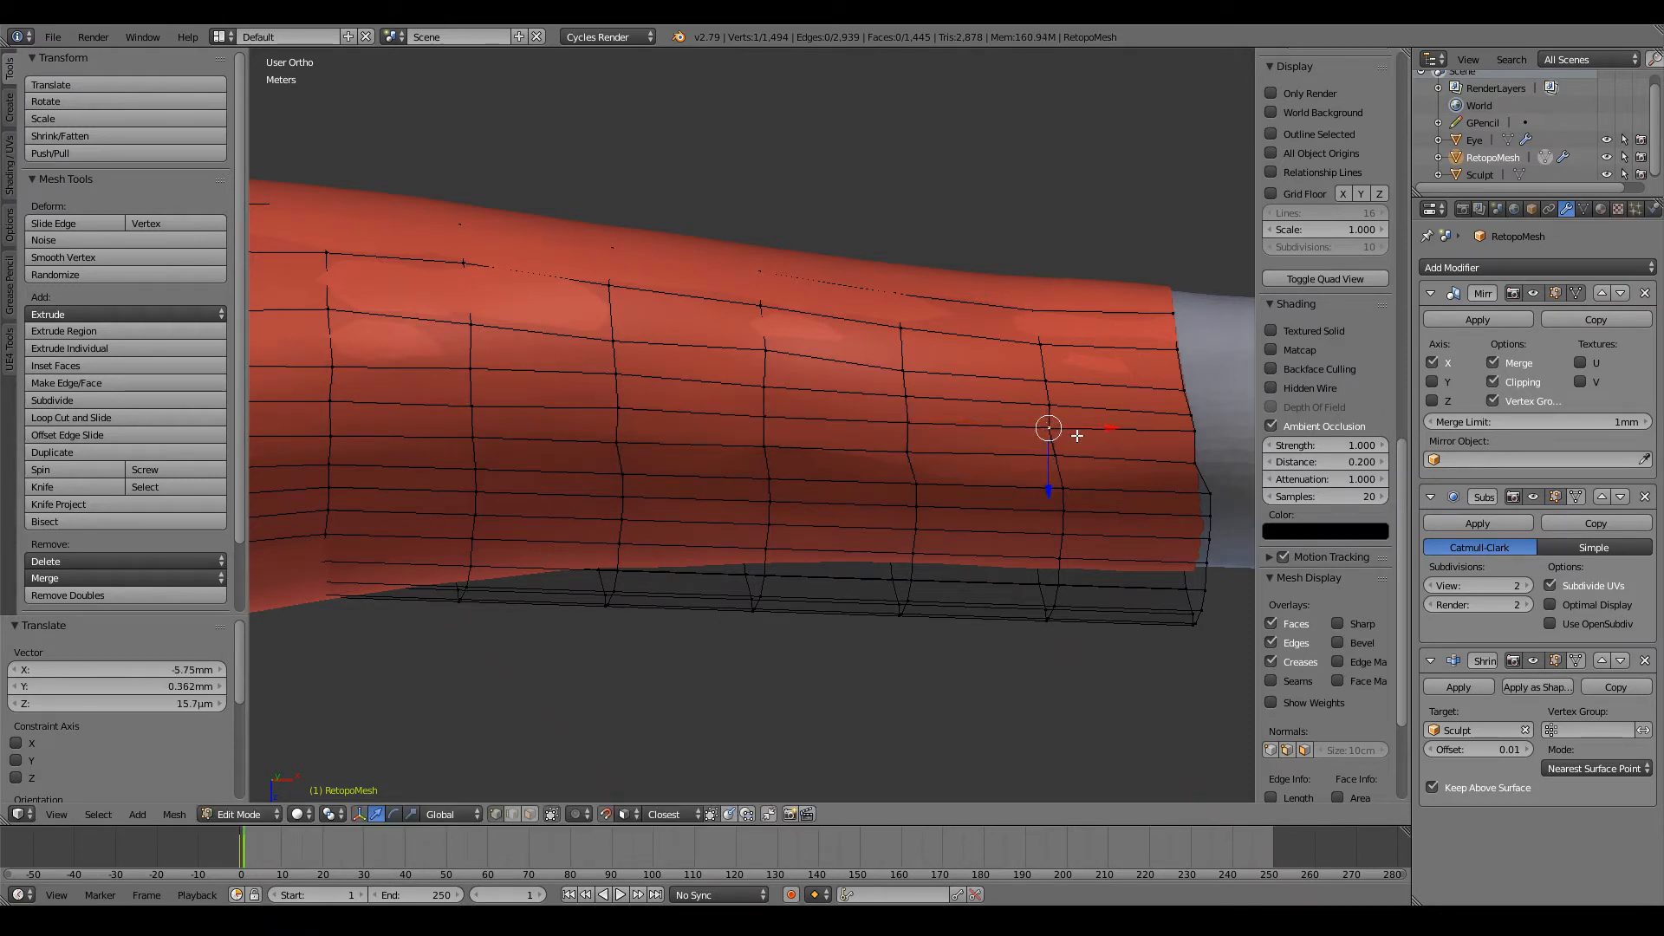
{"action": "middle_click_drag", "start_coordinate": [1077, 435], "coordinate": [1144, 444]}
{"action": "key", "text": "g"}
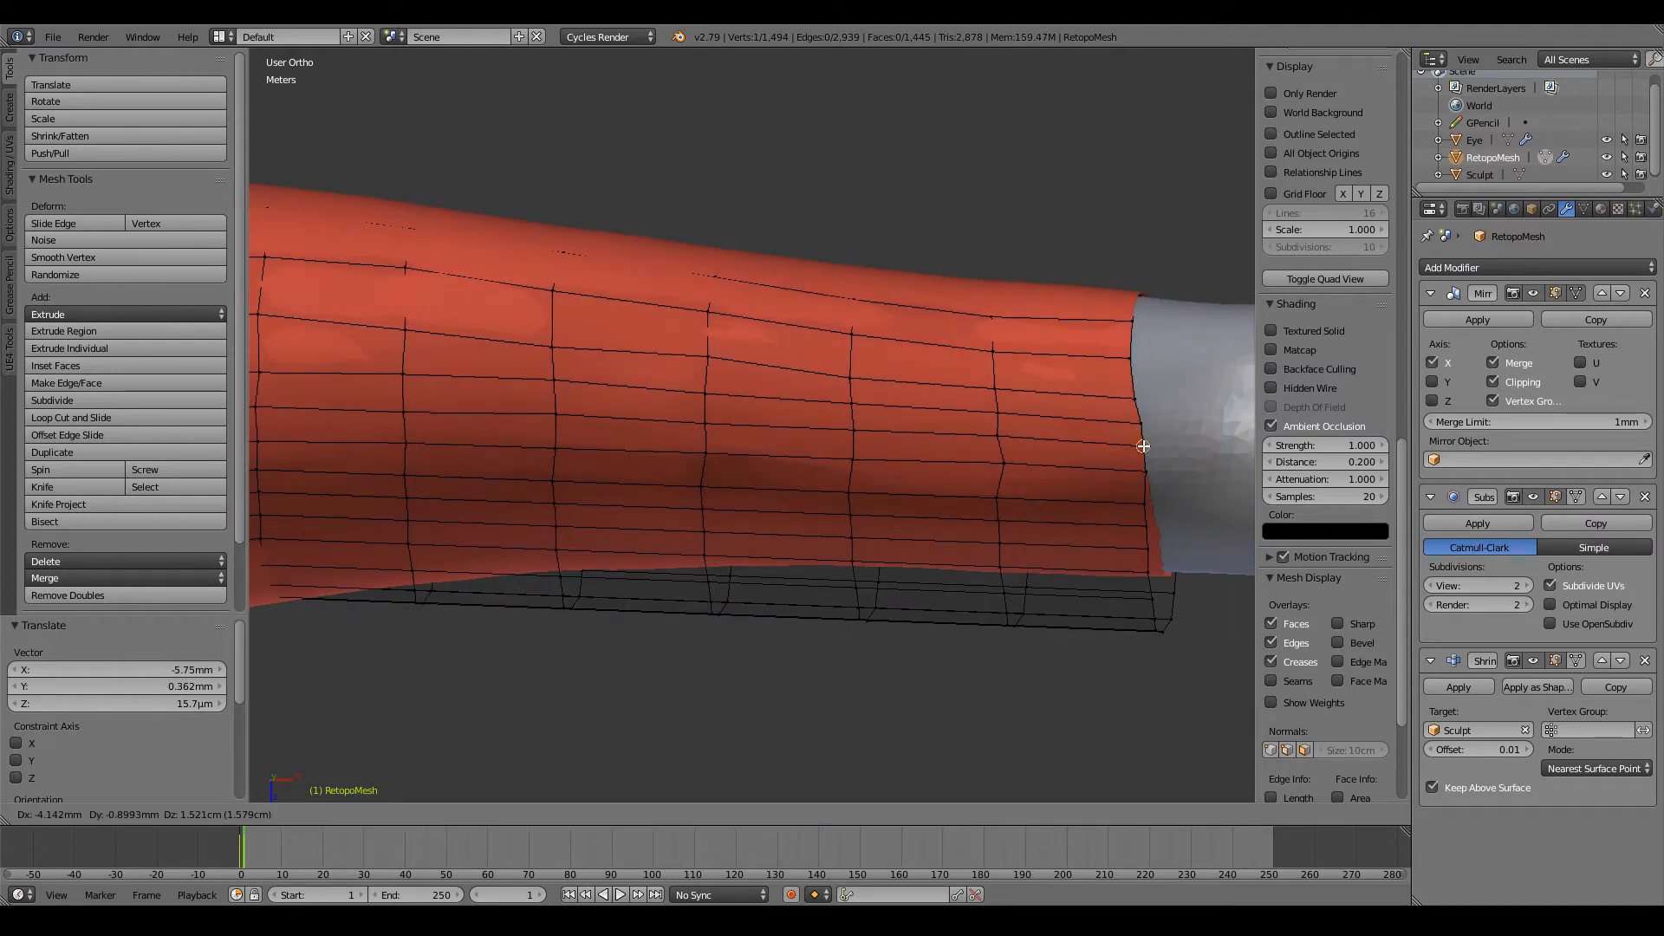
{"action": "key", "text": "Return"}
Step: Raise two elbow-side vertices of the upper forearm row to even the gap to the row below
{"action": "right_click", "coordinate": [706, 358]}
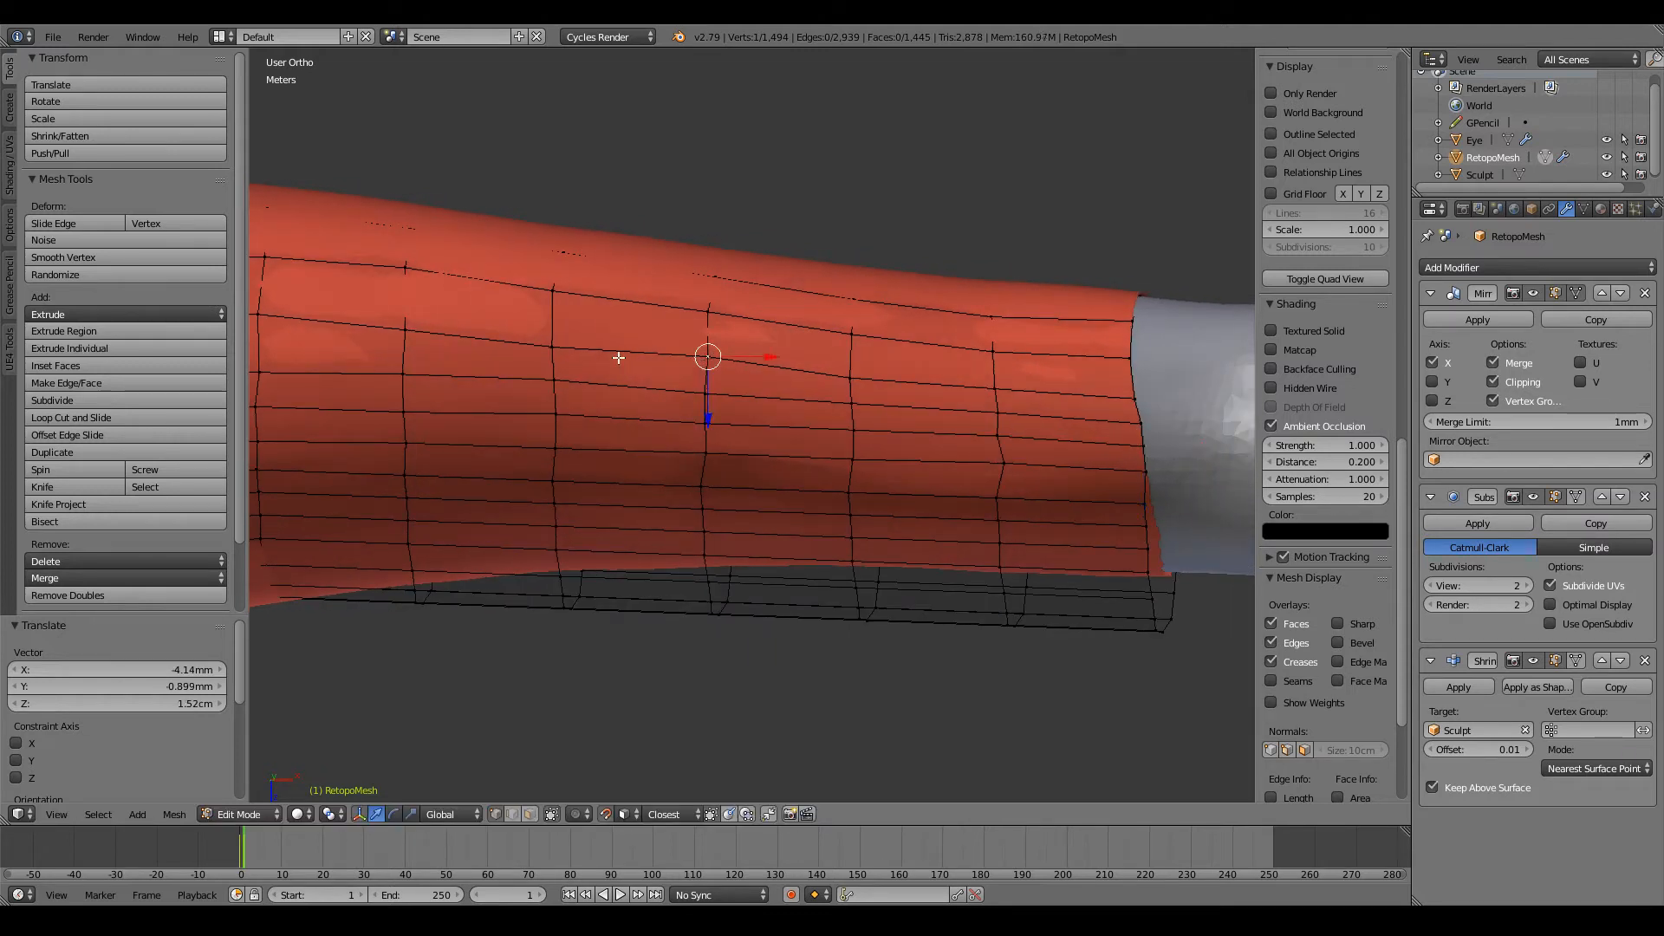
{"action": "right_click", "coordinate": [551, 341]}
{"action": "key", "text": "g"}
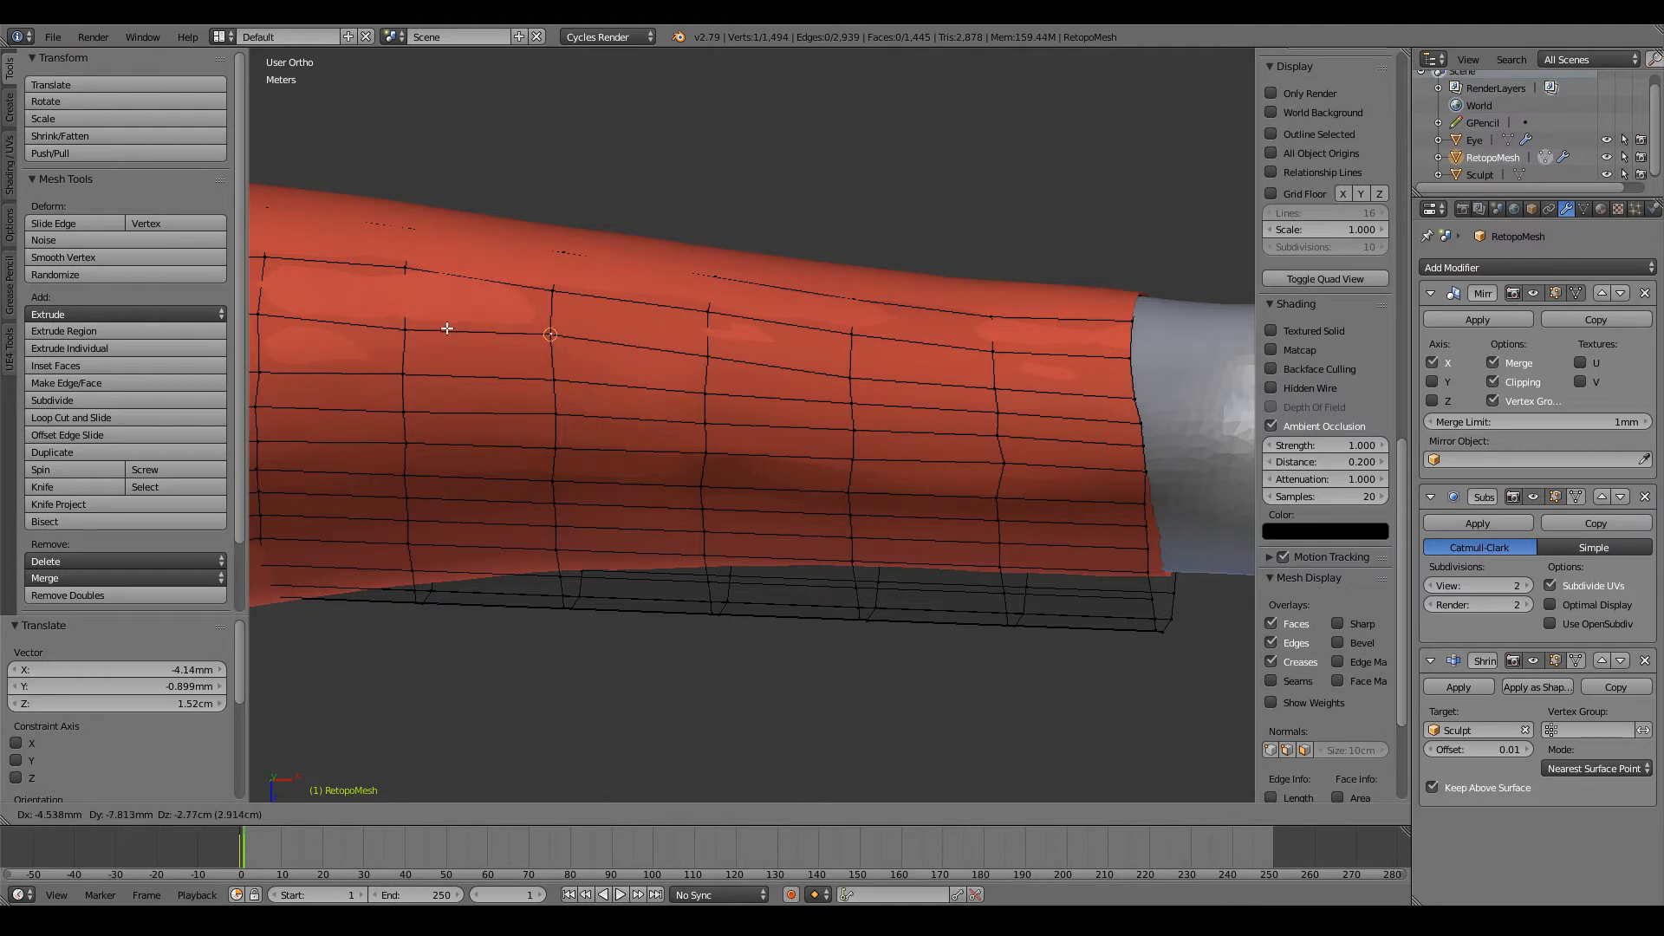
{"action": "left_click", "coordinate": [398, 329]}
{"action": "key", "text": "g"}
{"action": "left_click", "coordinate": [404, 313]}
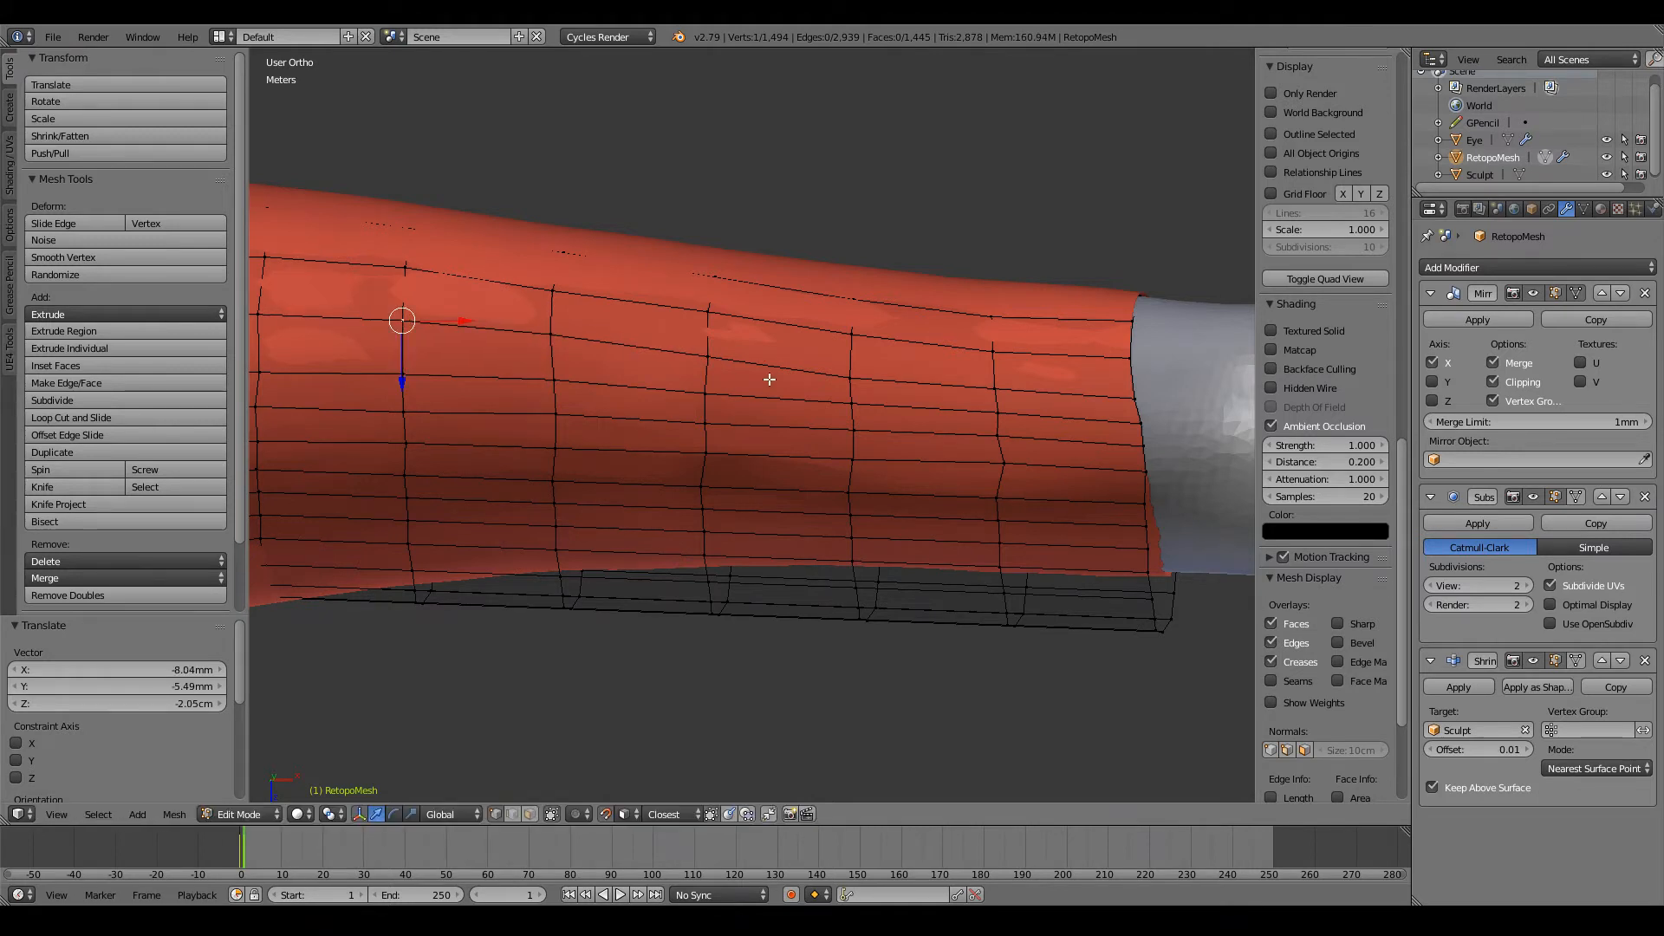
Step: Reposition the next three vertices of this upper row, from mid-forearm to the loop beside the wrist end
{"action": "right_click", "coordinate": [702, 326]}
{"action": "right_click", "coordinate": [710, 353]}
{"action": "key", "text": "g"}
{"action": "left_click", "coordinate": [711, 344]}
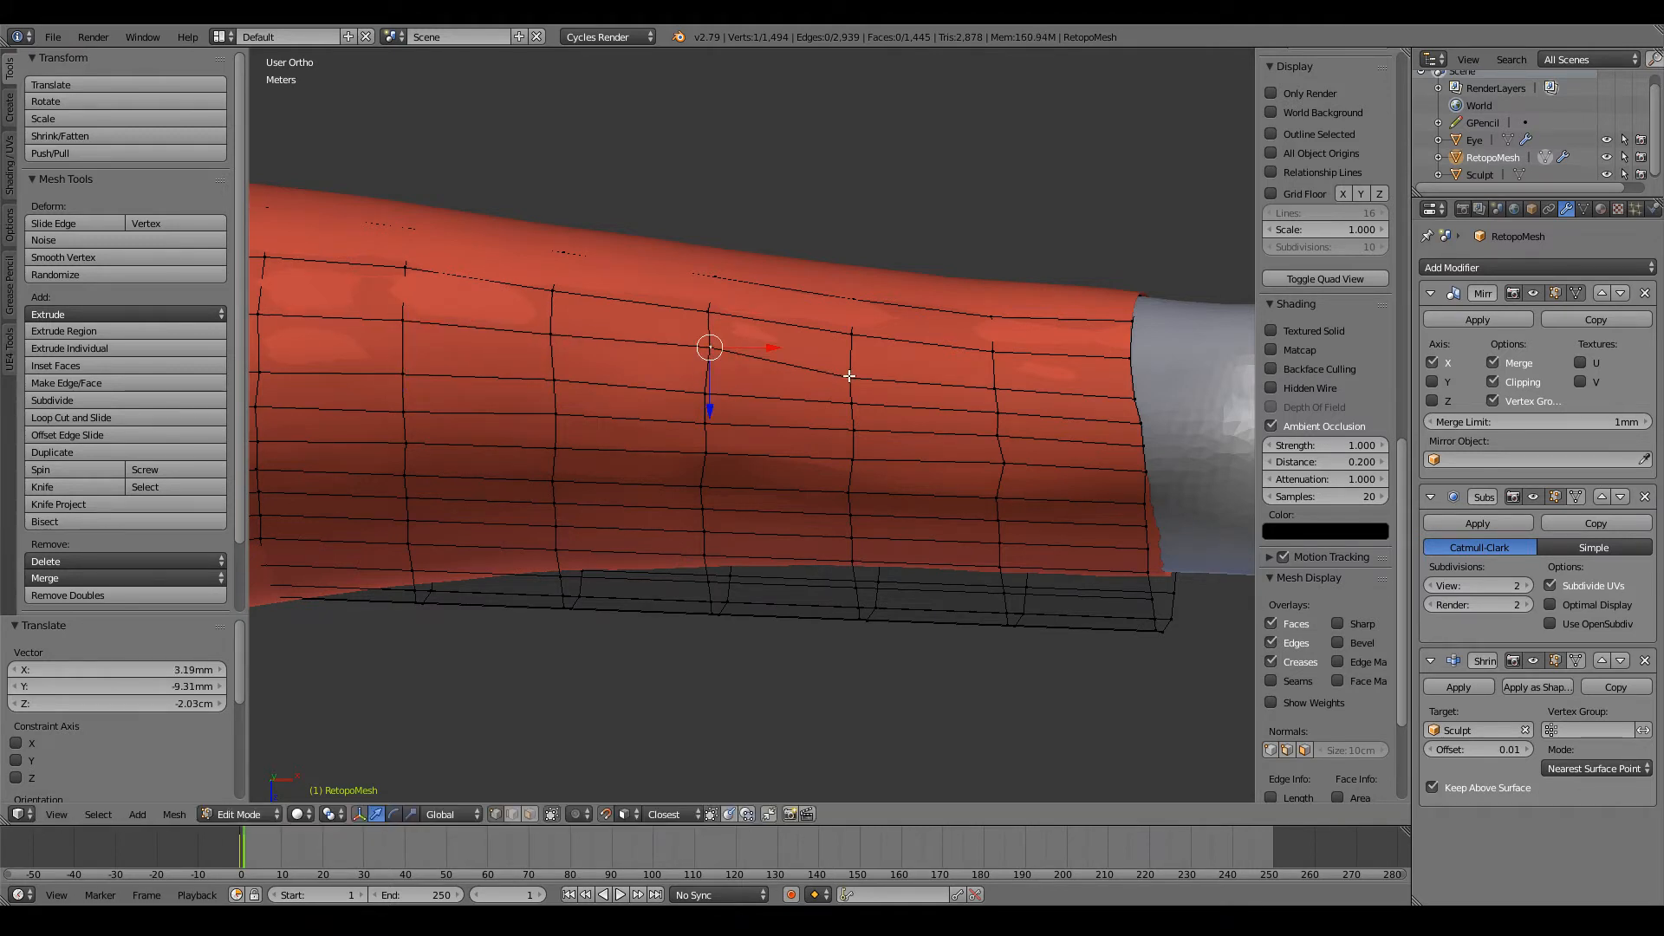
{"action": "right_click", "coordinate": [849, 376]}
{"action": "key", "text": "g"}
{"action": "left_click", "coordinate": [848, 366]}
{"action": "right_click", "coordinate": [976, 388]}
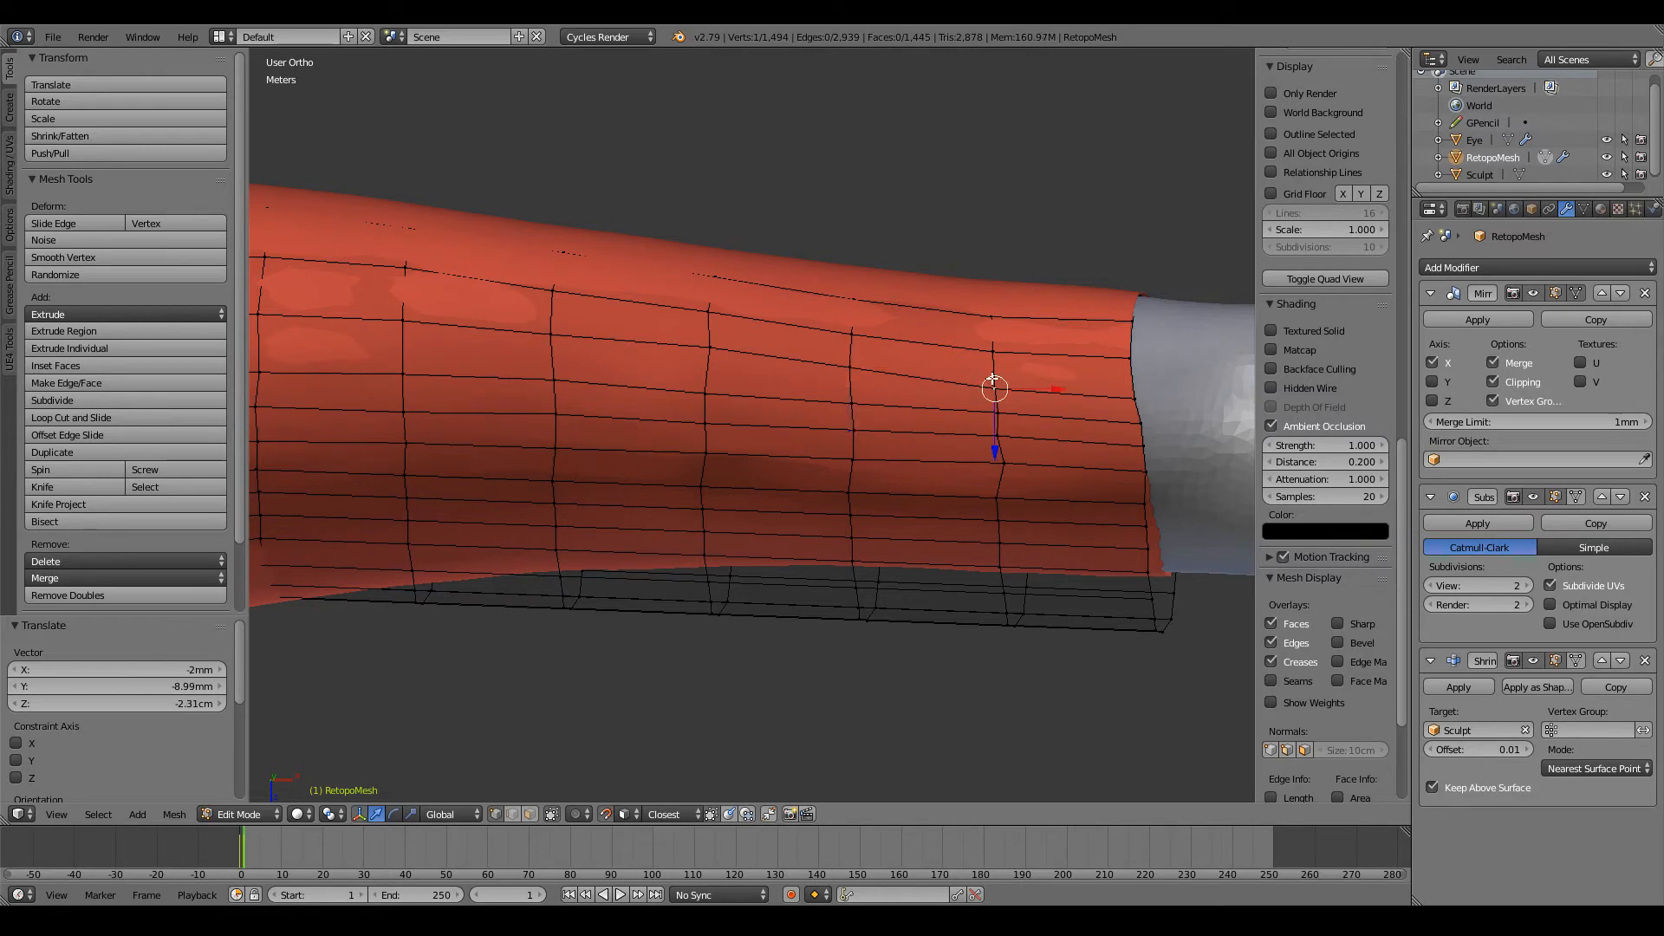
{"action": "key", "text": "g"}
{"action": "left_click", "coordinate": [953, 386]}
Step: Raise the three wrist-side vertices of the row below to match the adjusted upper row
{"action": "right_click", "coordinate": [712, 387]}
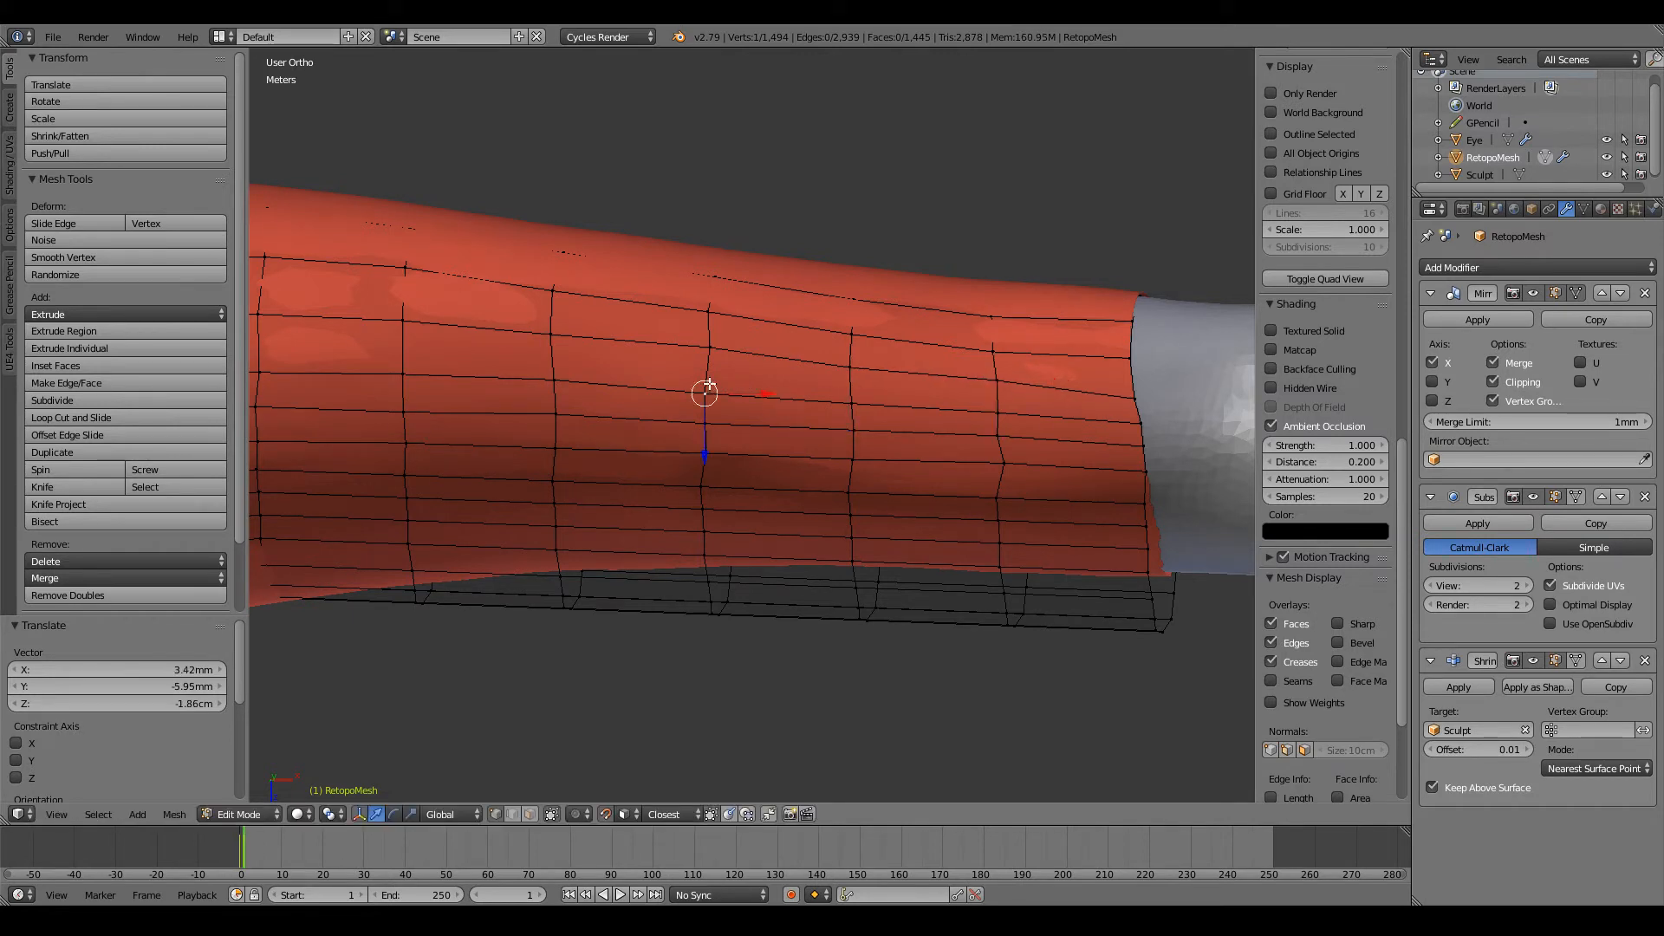
{"action": "key", "text": "g"}
{"action": "left_click", "coordinate": [706, 380]}
{"action": "right_click", "coordinate": [854, 400]}
{"action": "key", "text": "g"}
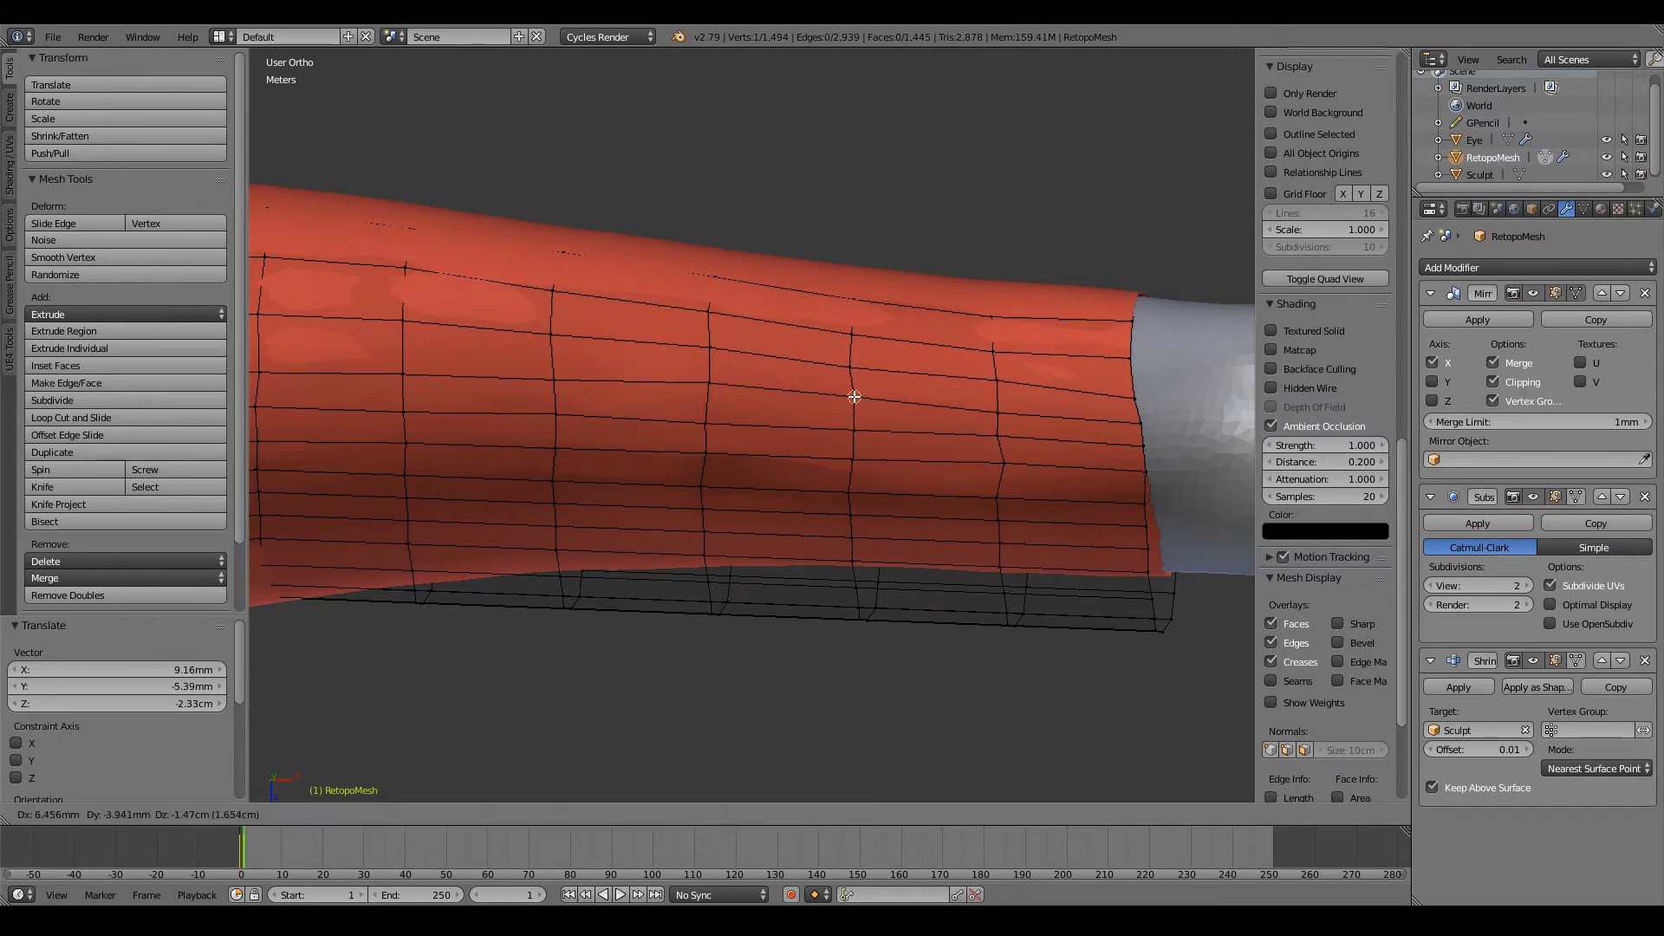
{"action": "left_click", "coordinate": [851, 391]}
{"action": "right_click", "coordinate": [999, 413]}
{"action": "key", "text": "g"}
{"action": "left_click", "coordinate": [1002, 403]}
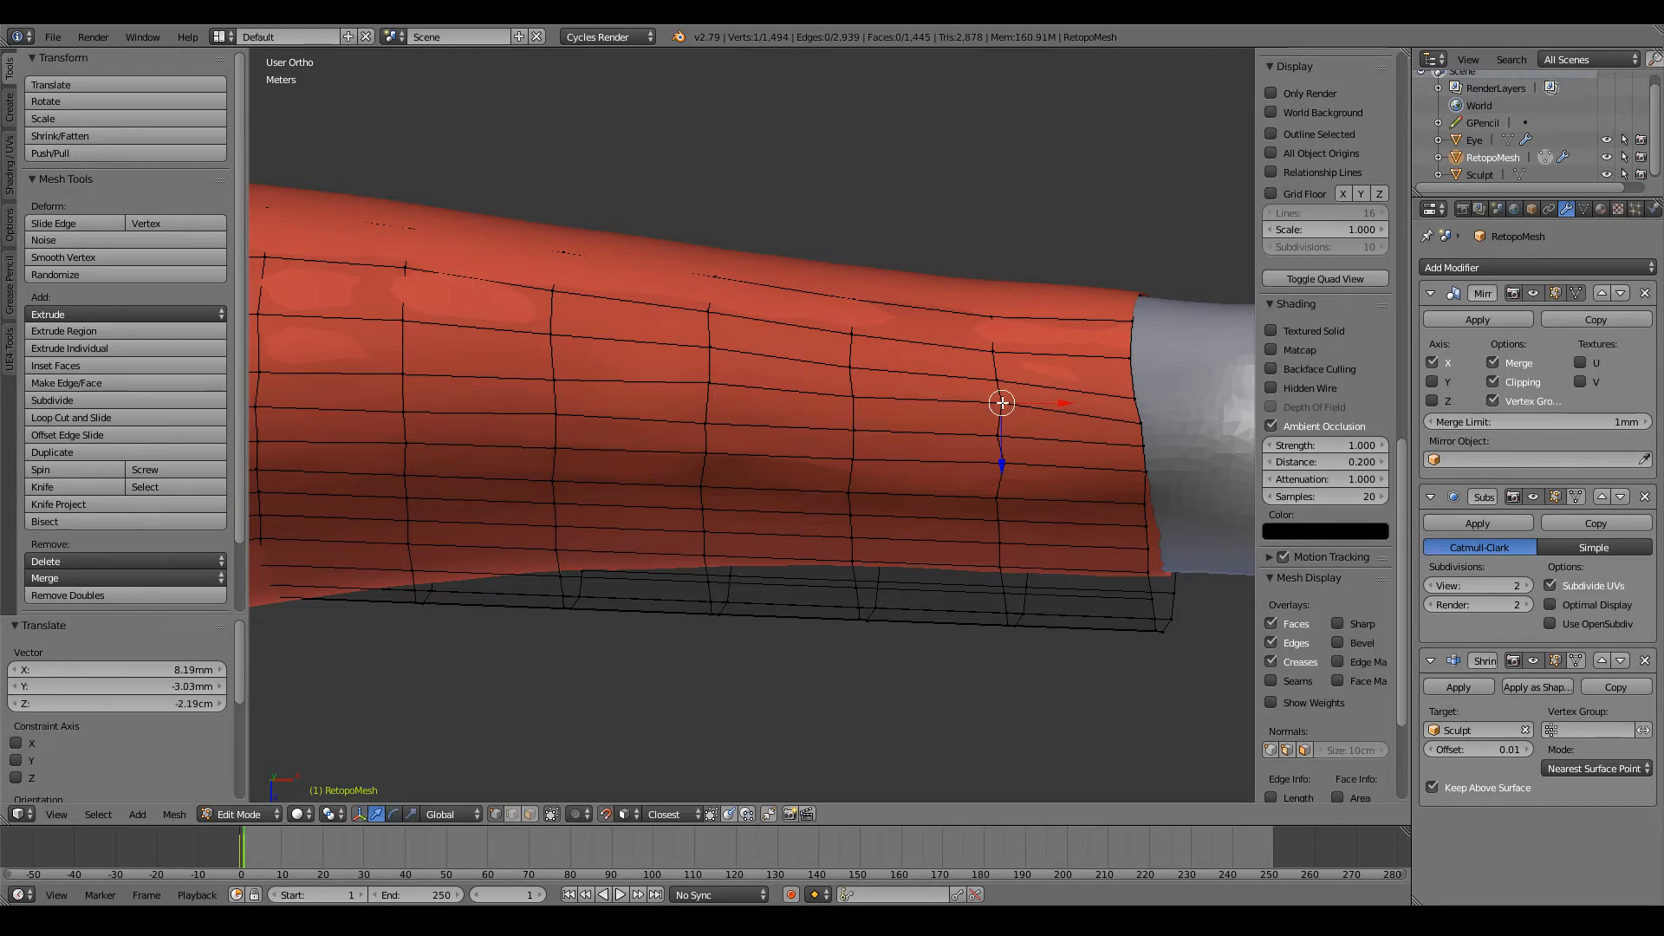
Step: Adjust the next vertex down beside the wrist, and raise two vertices on the wrist end loop to even the spacing
{"action": "key", "text": "g"}
{"action": "left_click", "coordinate": [1006, 429]}
{"action": "middle_click_drag", "start_coordinate": [1002, 430], "coordinate": [1036, 444]}
{"action": "right_click", "coordinate": [1109, 424]}
{"action": "key", "text": "g"}
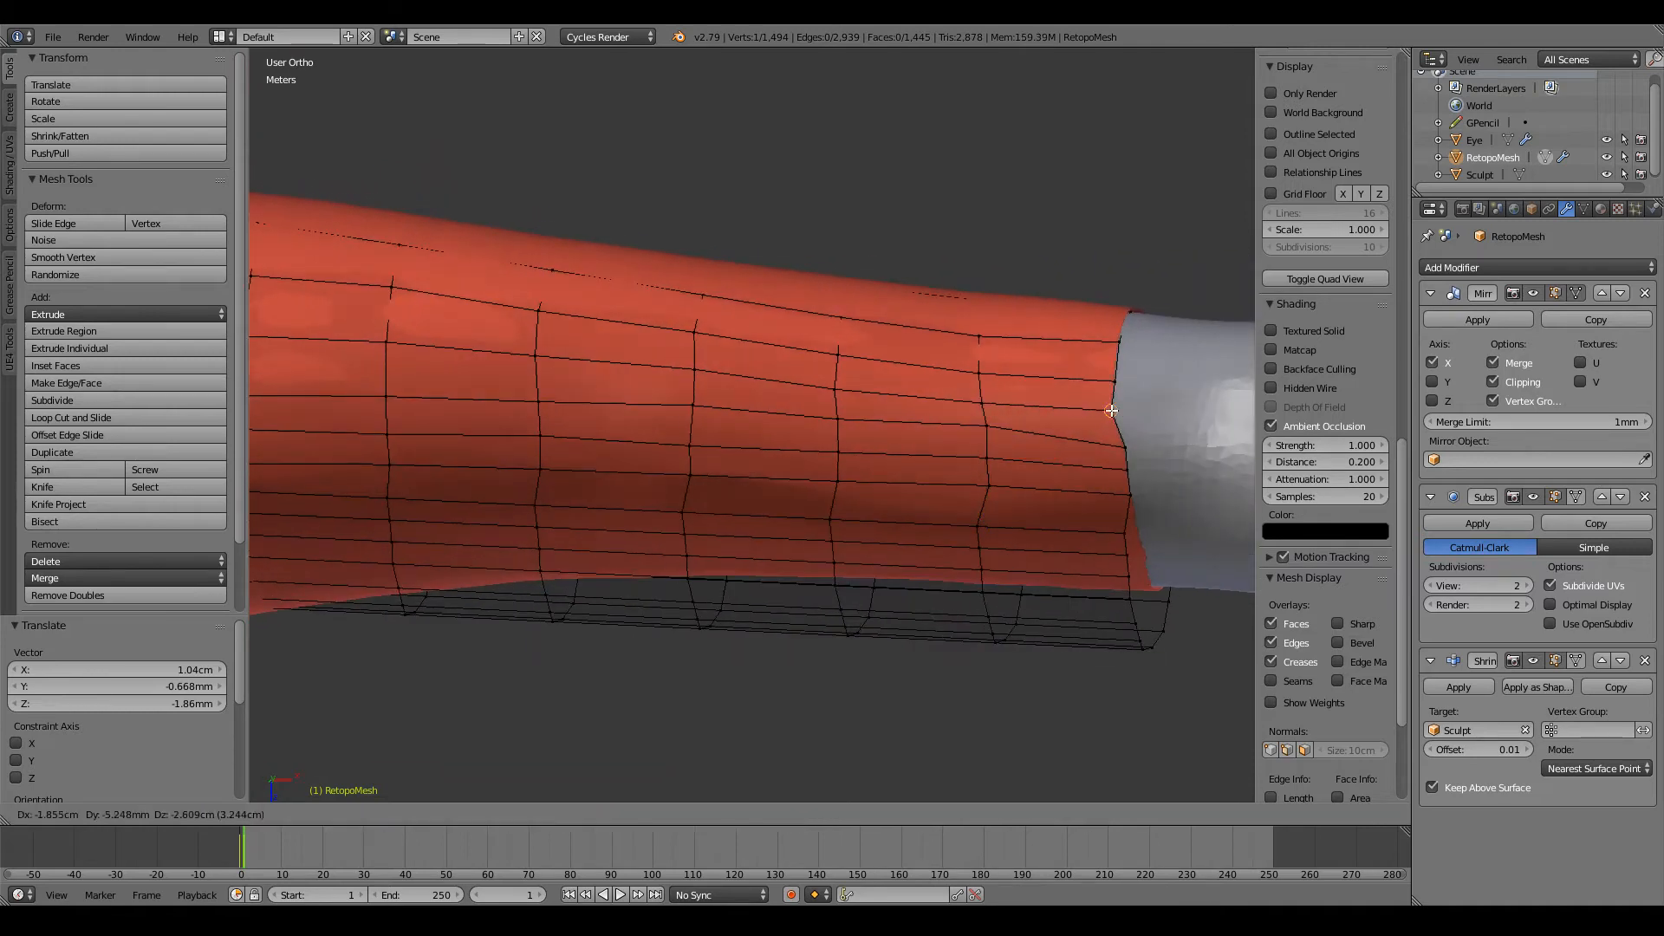
{"action": "left_click", "coordinate": [1115, 411]}
{"action": "right_click", "coordinate": [1116, 437]}
{"action": "key", "text": "g"}
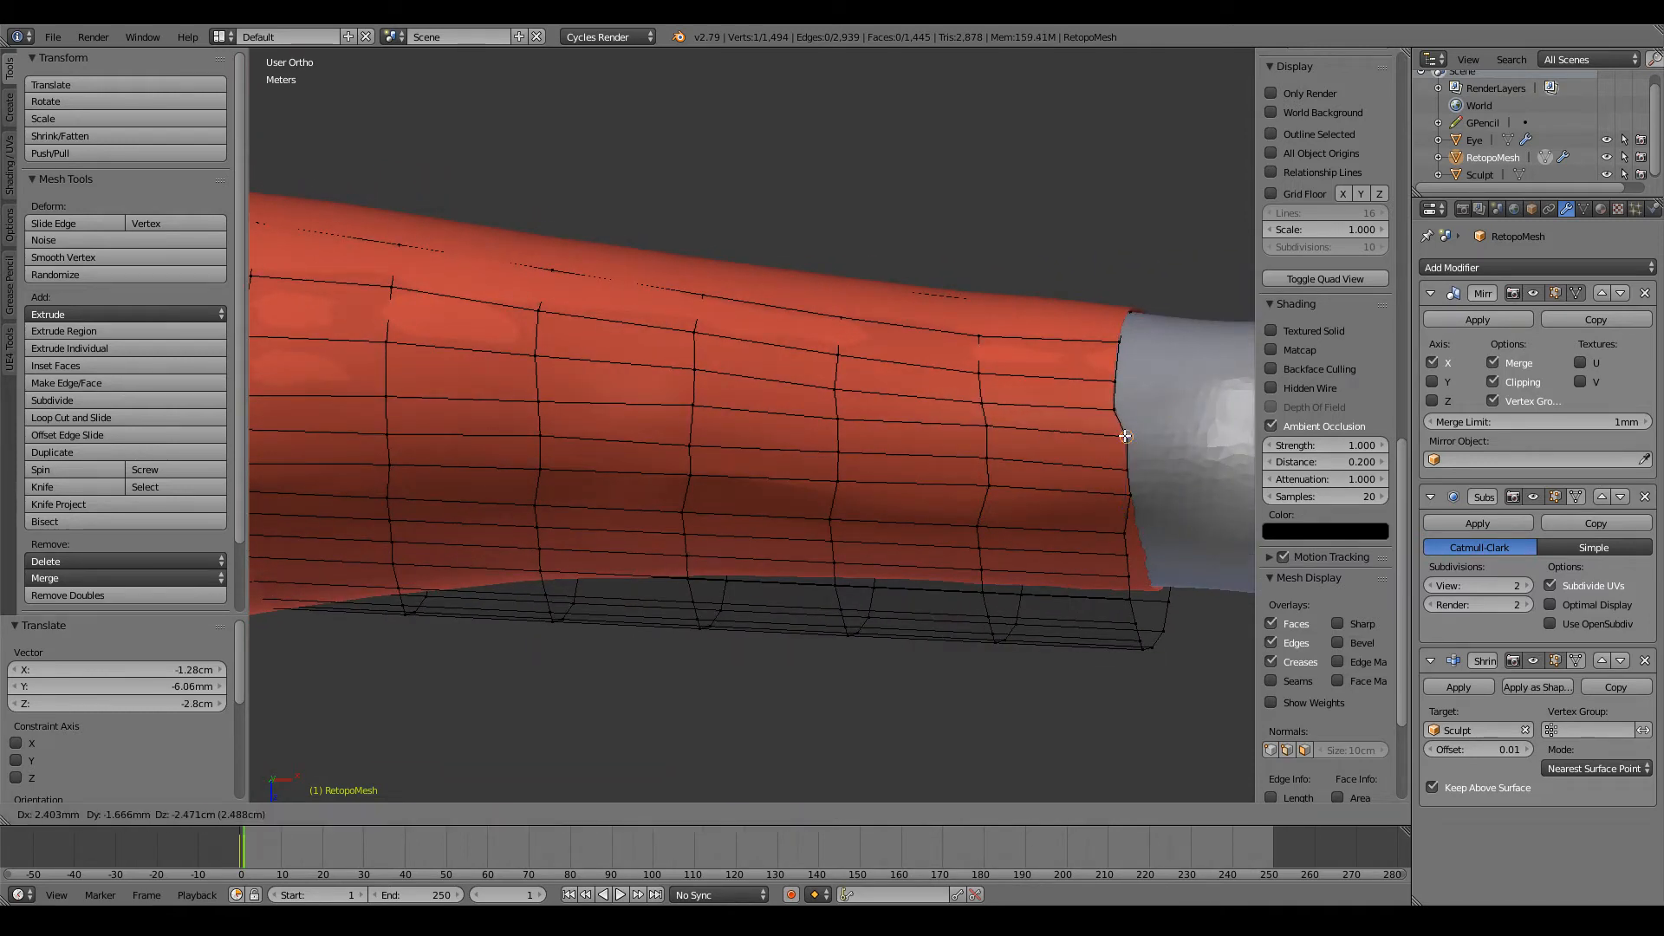
{"action": "left_click", "coordinate": [1118, 438]}
Step: From a lower angle, reposition the next wrist end loop vertex and lower the vertex beside it
{"action": "middle_click_drag", "start_coordinate": [1117, 437], "coordinate": [1032, 520]}
{"action": "scroll", "coordinate": [1039, 498], "scroll_direction": "up", "scroll_amount": 4}
{"action": "right_click", "coordinate": [1213, 388]}
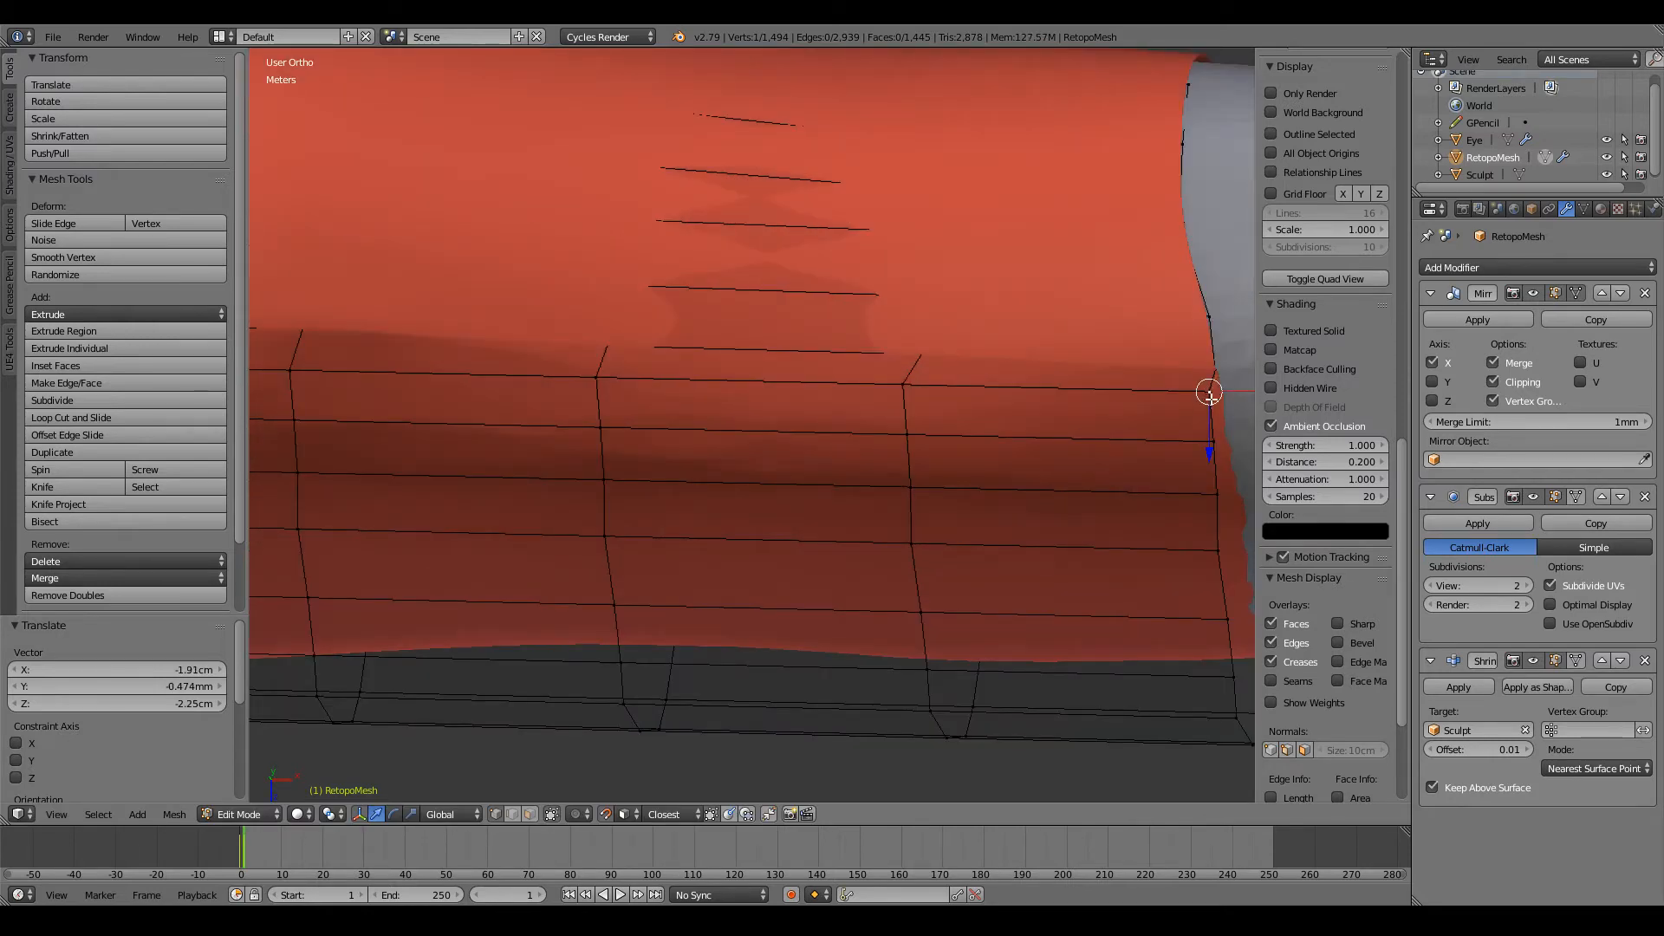
{"action": "key", "text": "g"}
{"action": "left_click", "coordinate": [1215, 391]}
{"action": "right_click", "coordinate": [906, 385]}
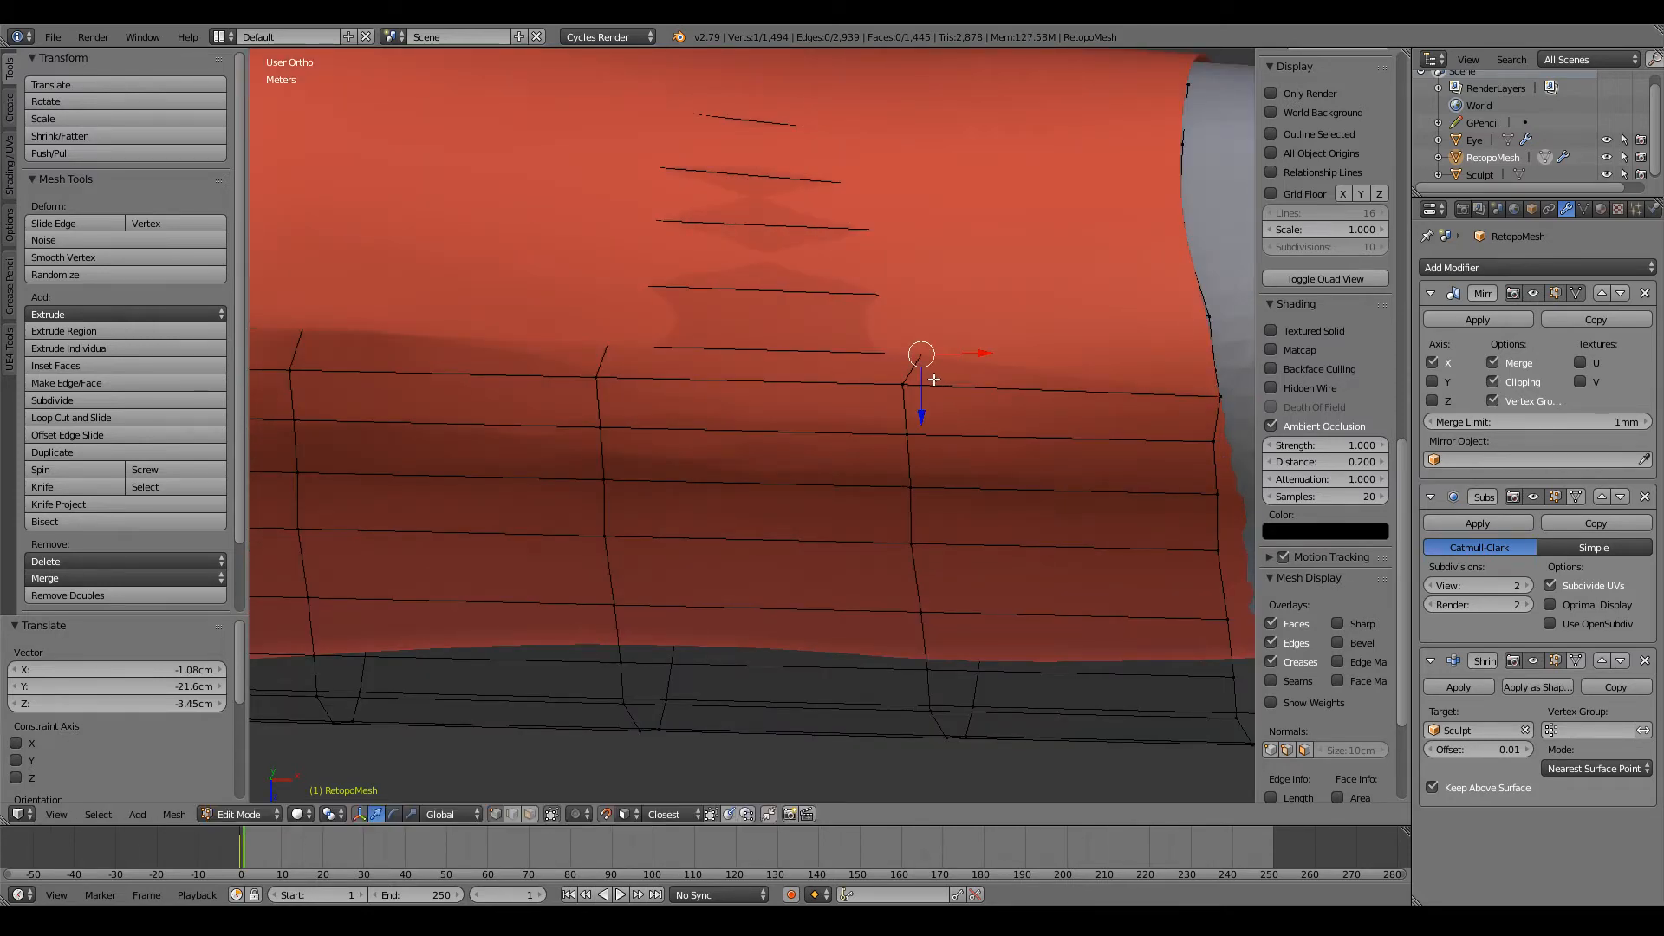
{"action": "key", "text": "g"}
{"action": "left_click", "coordinate": [924, 394]}
Step: Continue this row away from the wrist by repositioning its next two vertices on the sculpt
{"action": "scroll", "coordinate": [924, 394], "scroll_direction": "down", "scroll_amount": 3}
{"action": "key", "text": "x"}
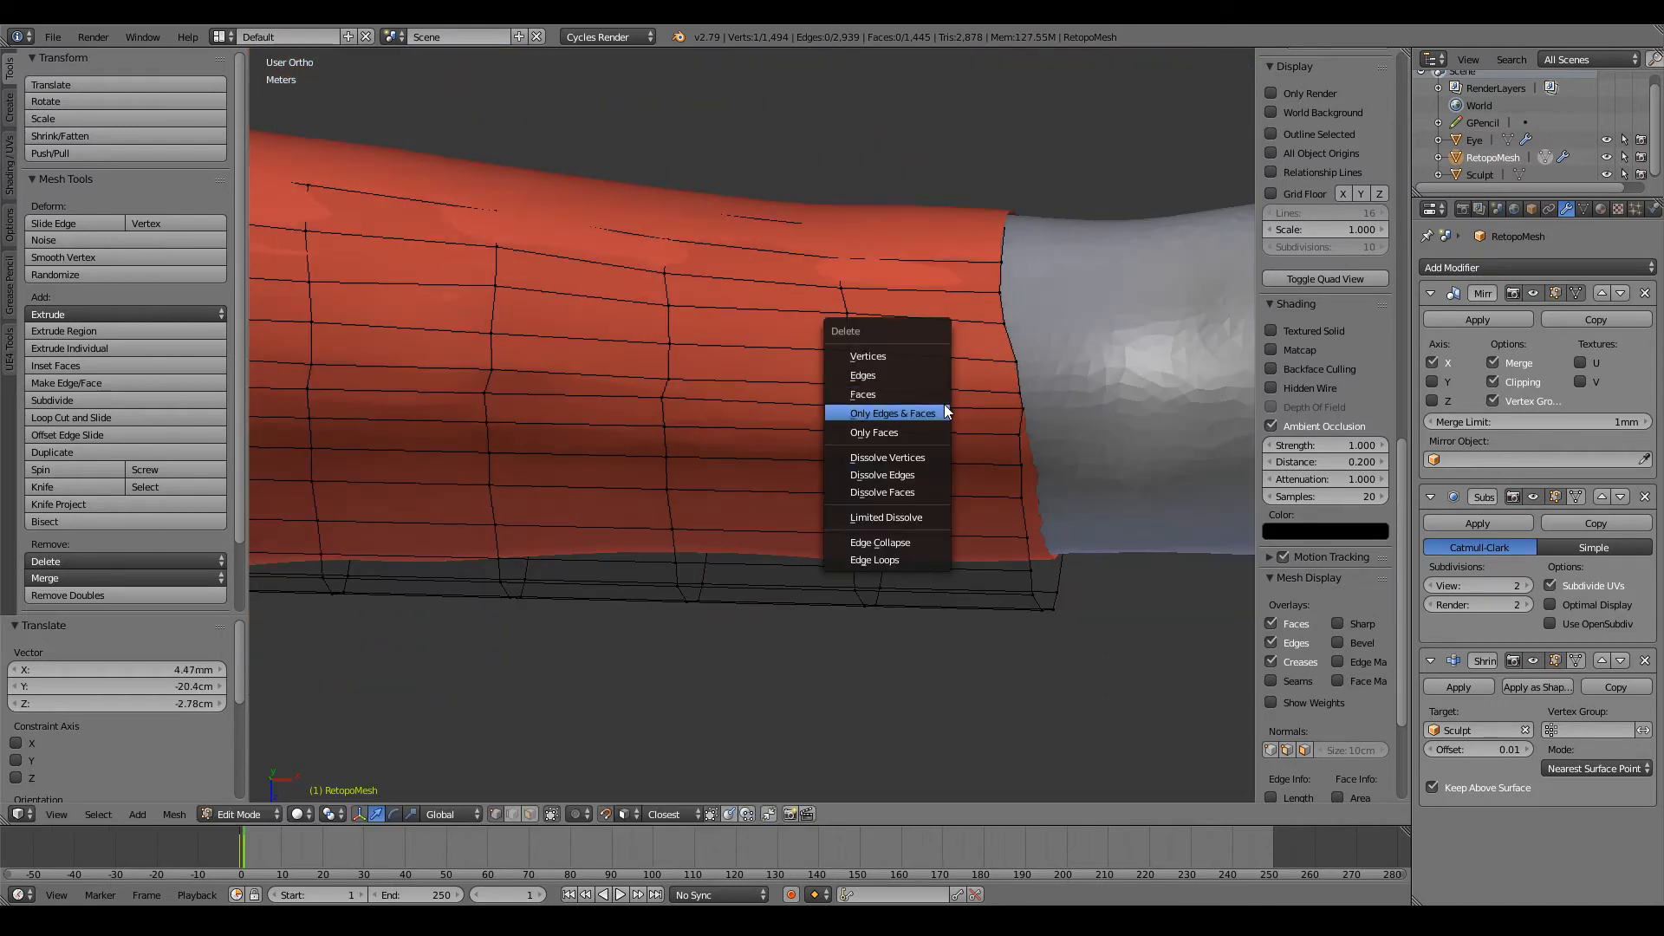
{"action": "middle_click_drag", "start_coordinate": [900, 397], "coordinate": [918, 401]}
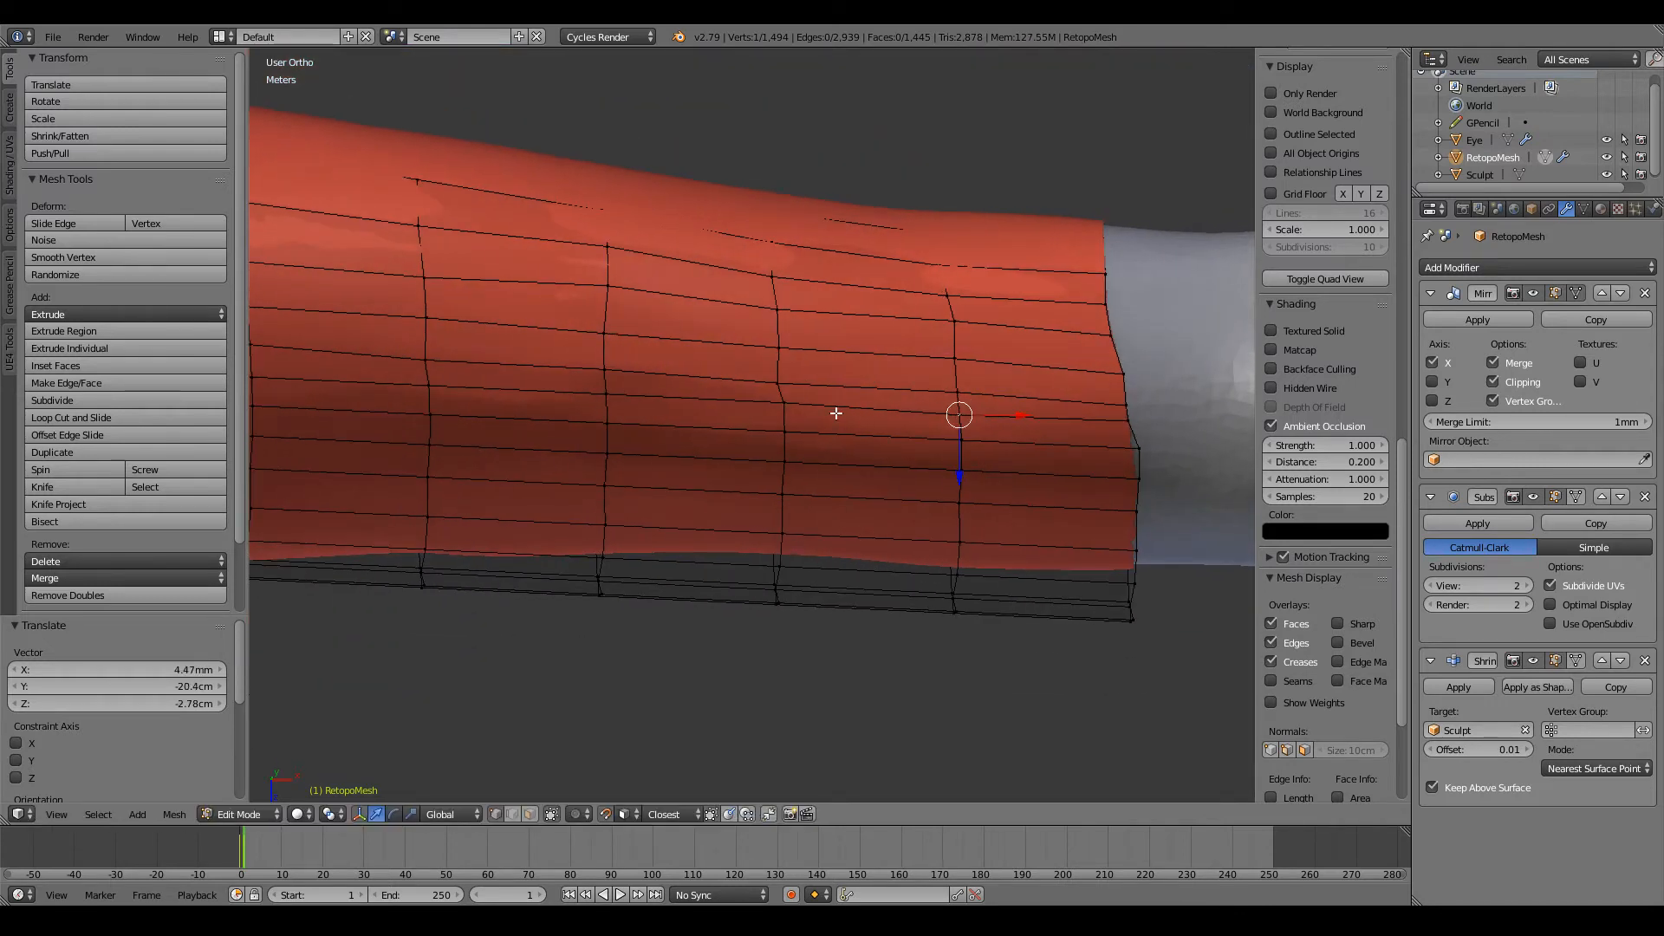
{"action": "key", "text": "g"}
{"action": "left_click", "coordinate": [779, 409]}
{"action": "scroll", "coordinate": [780, 408], "scroll_direction": "down", "scroll_amount": 9, "text": "ctrl"}
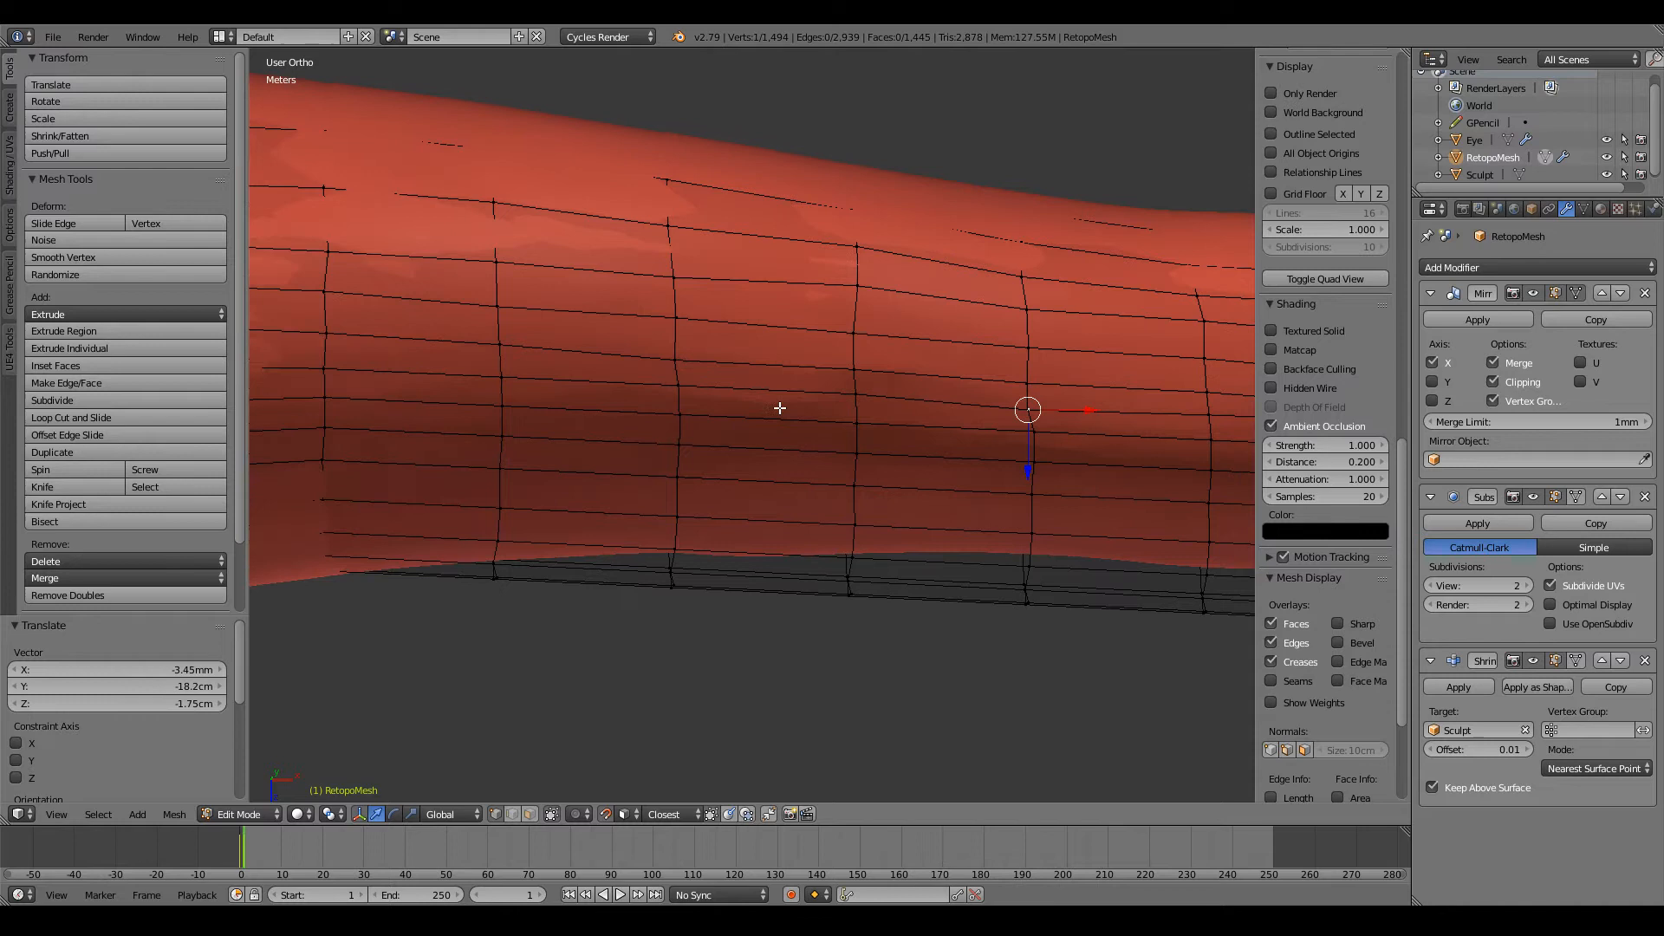
{"action": "key", "text": "g"}
{"action": "left_click", "coordinate": [855, 395]}
Step: Finish the elbow side of this row by repositioning its last three vertices
{"action": "scroll", "coordinate": [829, 390], "scroll_direction": "down", "scroll_amount": 5, "text": "ctrl"}
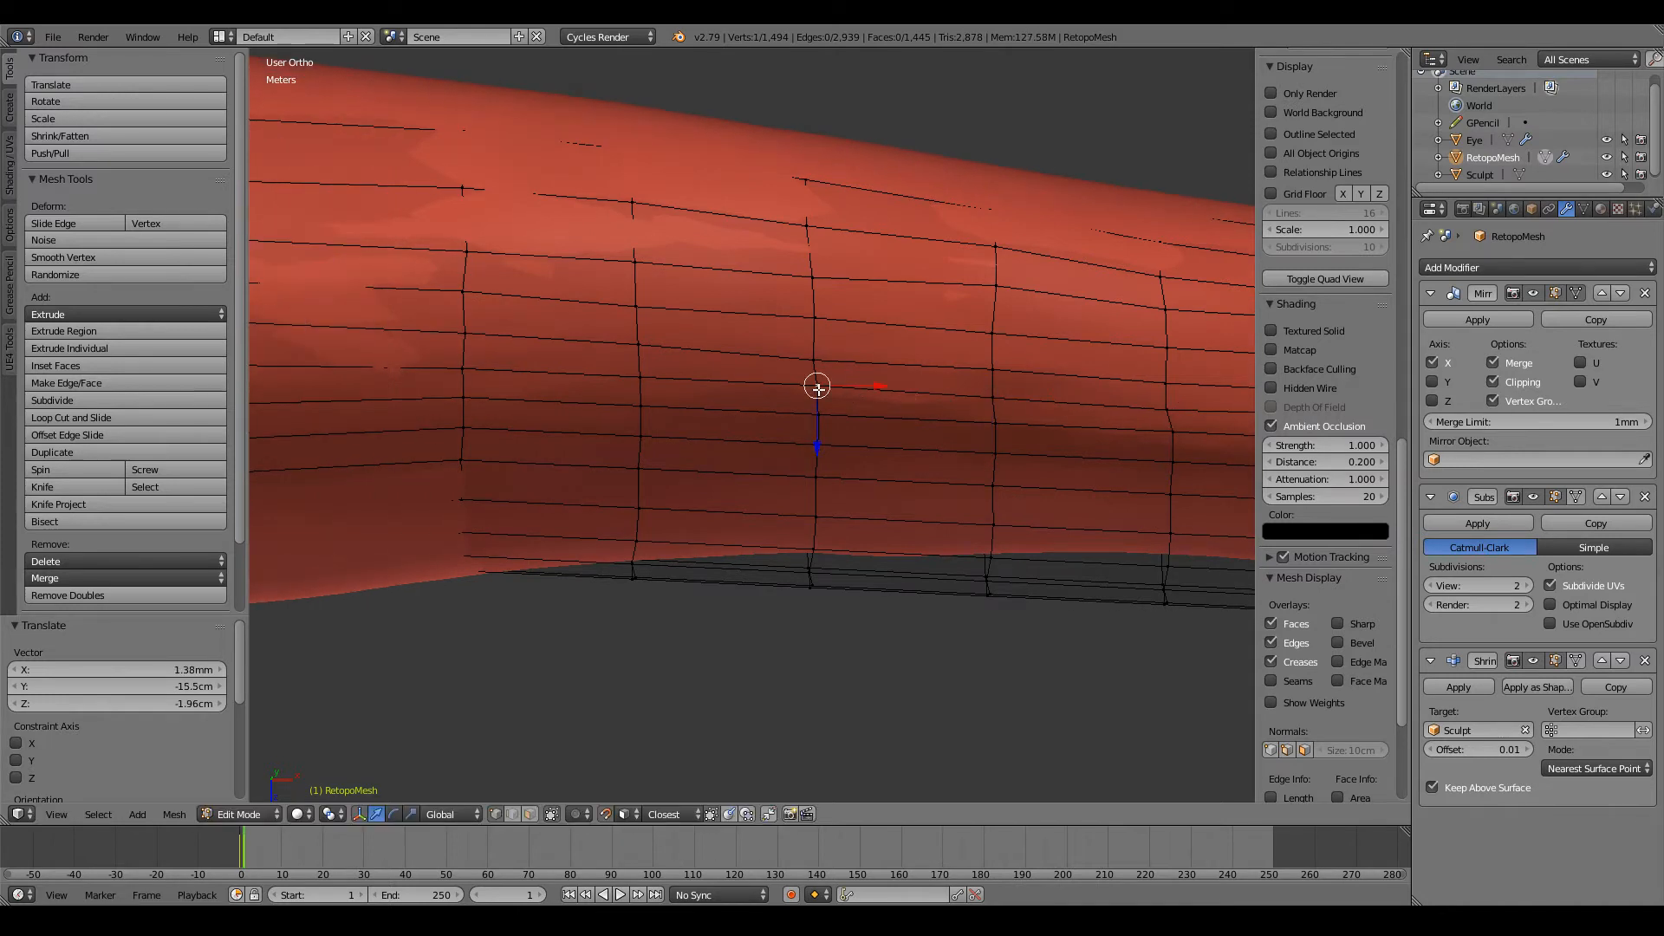
{"action": "key", "text": "g"}
{"action": "left_click", "coordinate": [817, 388]}
{"action": "scroll", "coordinate": [814, 390], "scroll_direction": "down", "scroll_amount": 5, "text": "ctrl"}
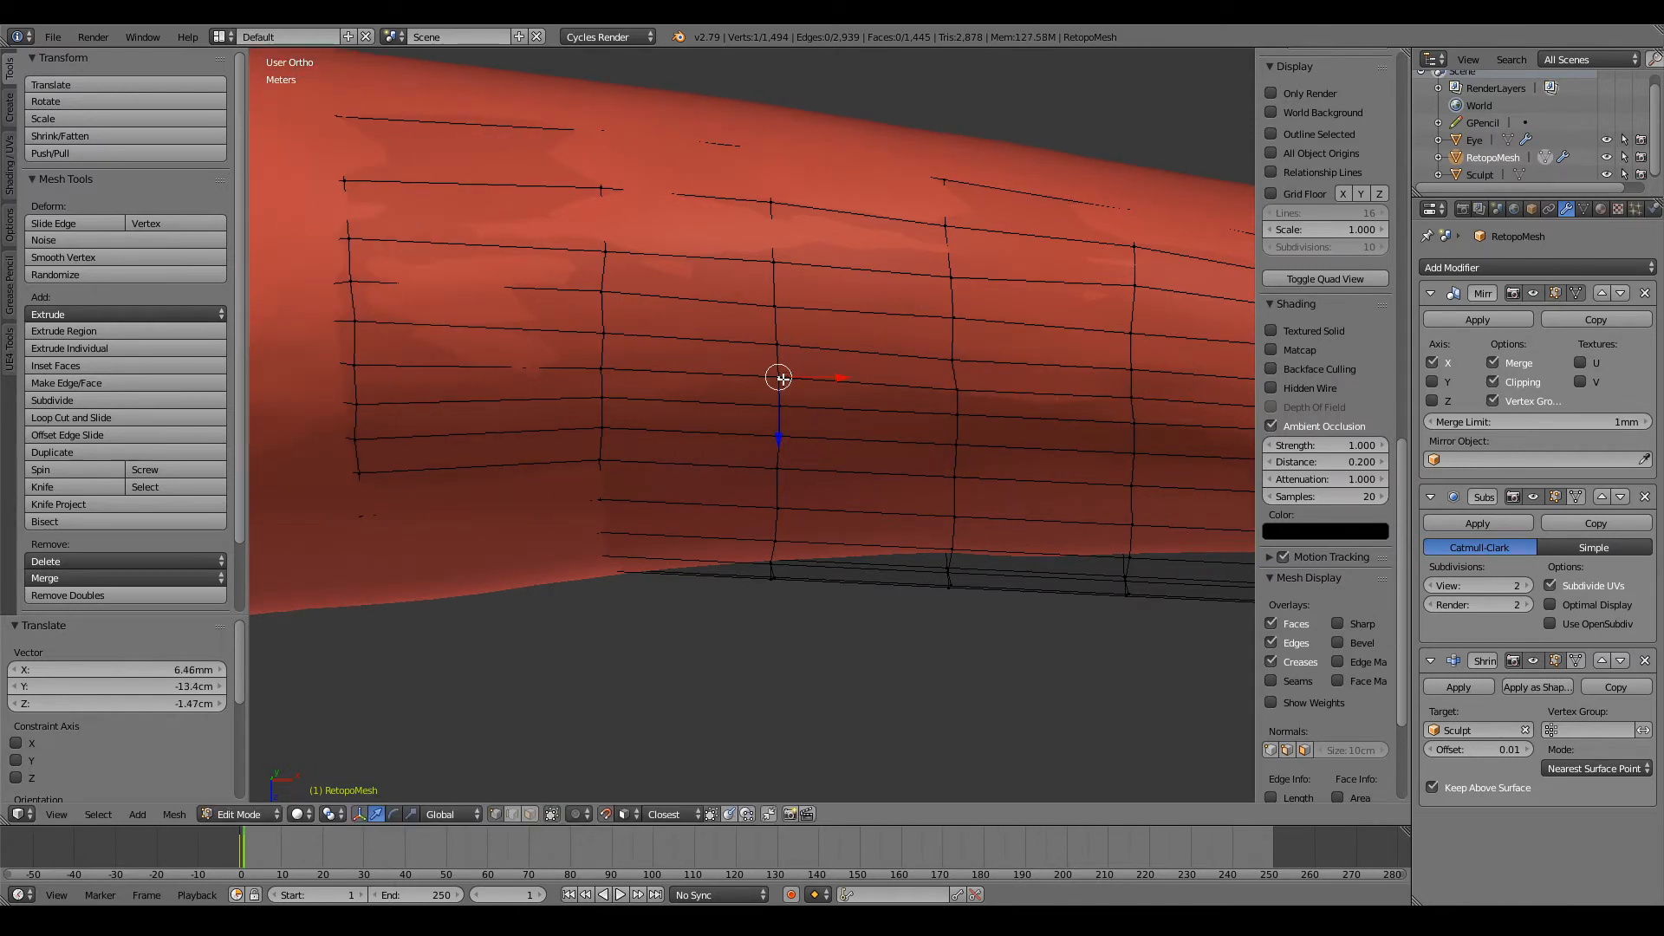
{"action": "key", "text": "g"}
{"action": "left_click", "coordinate": [781, 379]}
{"action": "scroll", "coordinate": [781, 379], "scroll_direction": "down", "scroll_amount": 6, "text": "ctrl"}
{"action": "key", "text": "g"}
{"action": "left_click", "coordinate": [769, 369]}
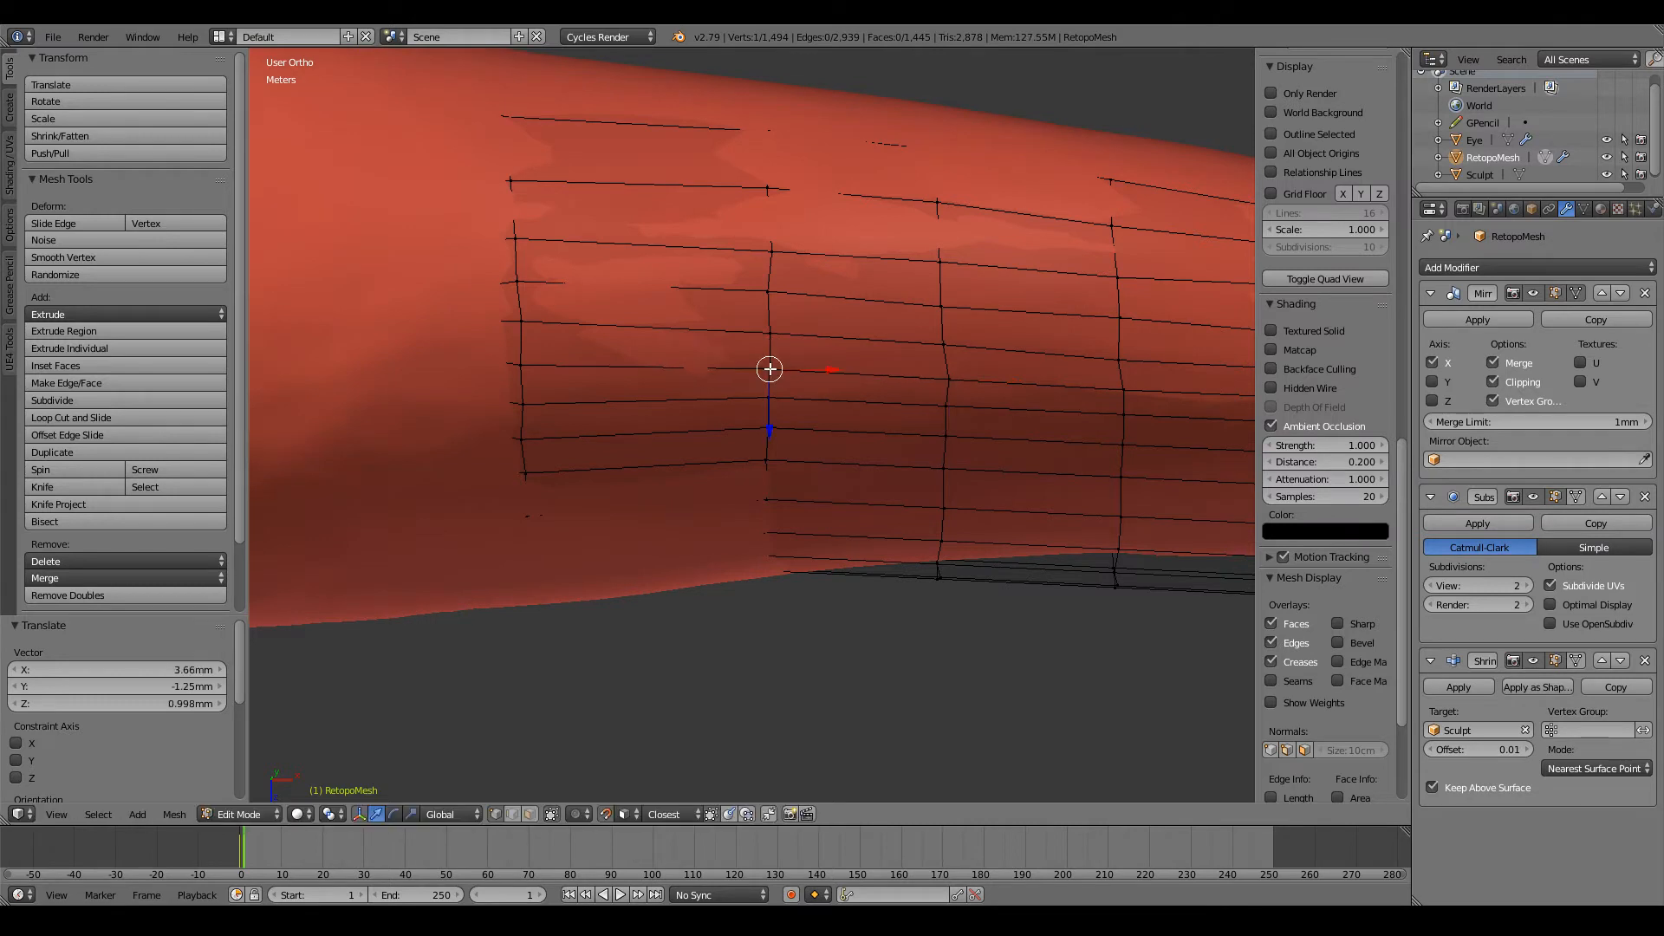
Step: Start on the row below at its elbow end and reposition its first three vertices
{"action": "key", "text": "g"}
{"action": "left_click", "coordinate": [766, 405]}
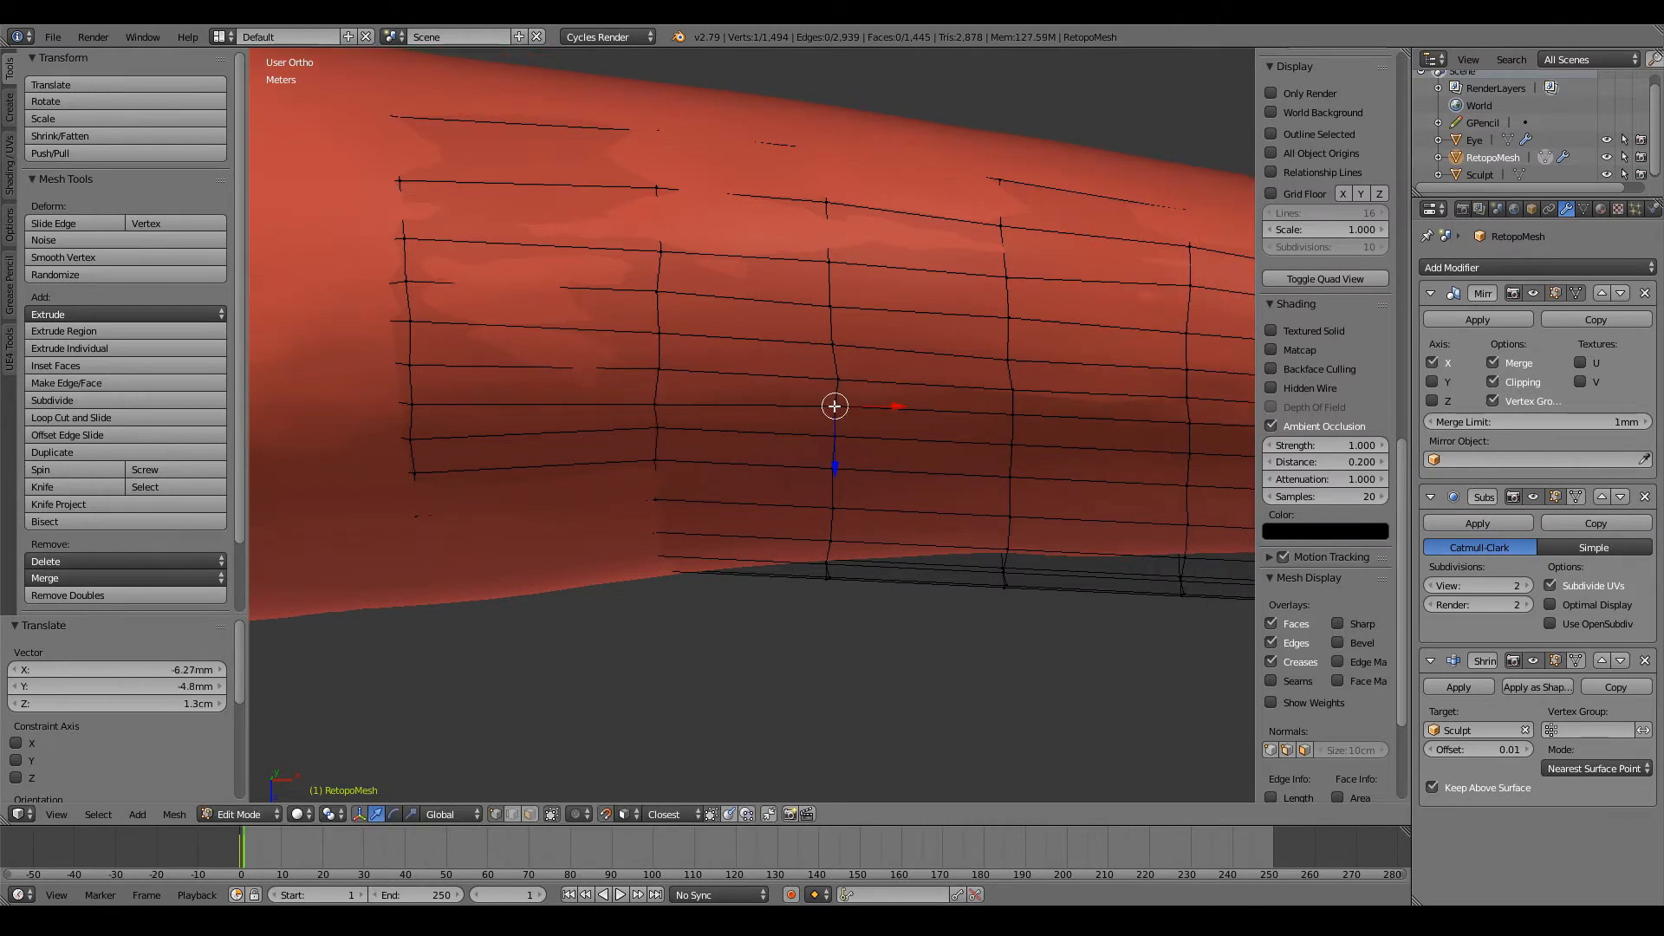
{"action": "key", "text": "g"}
{"action": "left_click", "coordinate": [835, 411]}
{"action": "scroll", "coordinate": [833, 406], "scroll_direction": "up", "scroll_amount": 5, "text": "ctrl"}
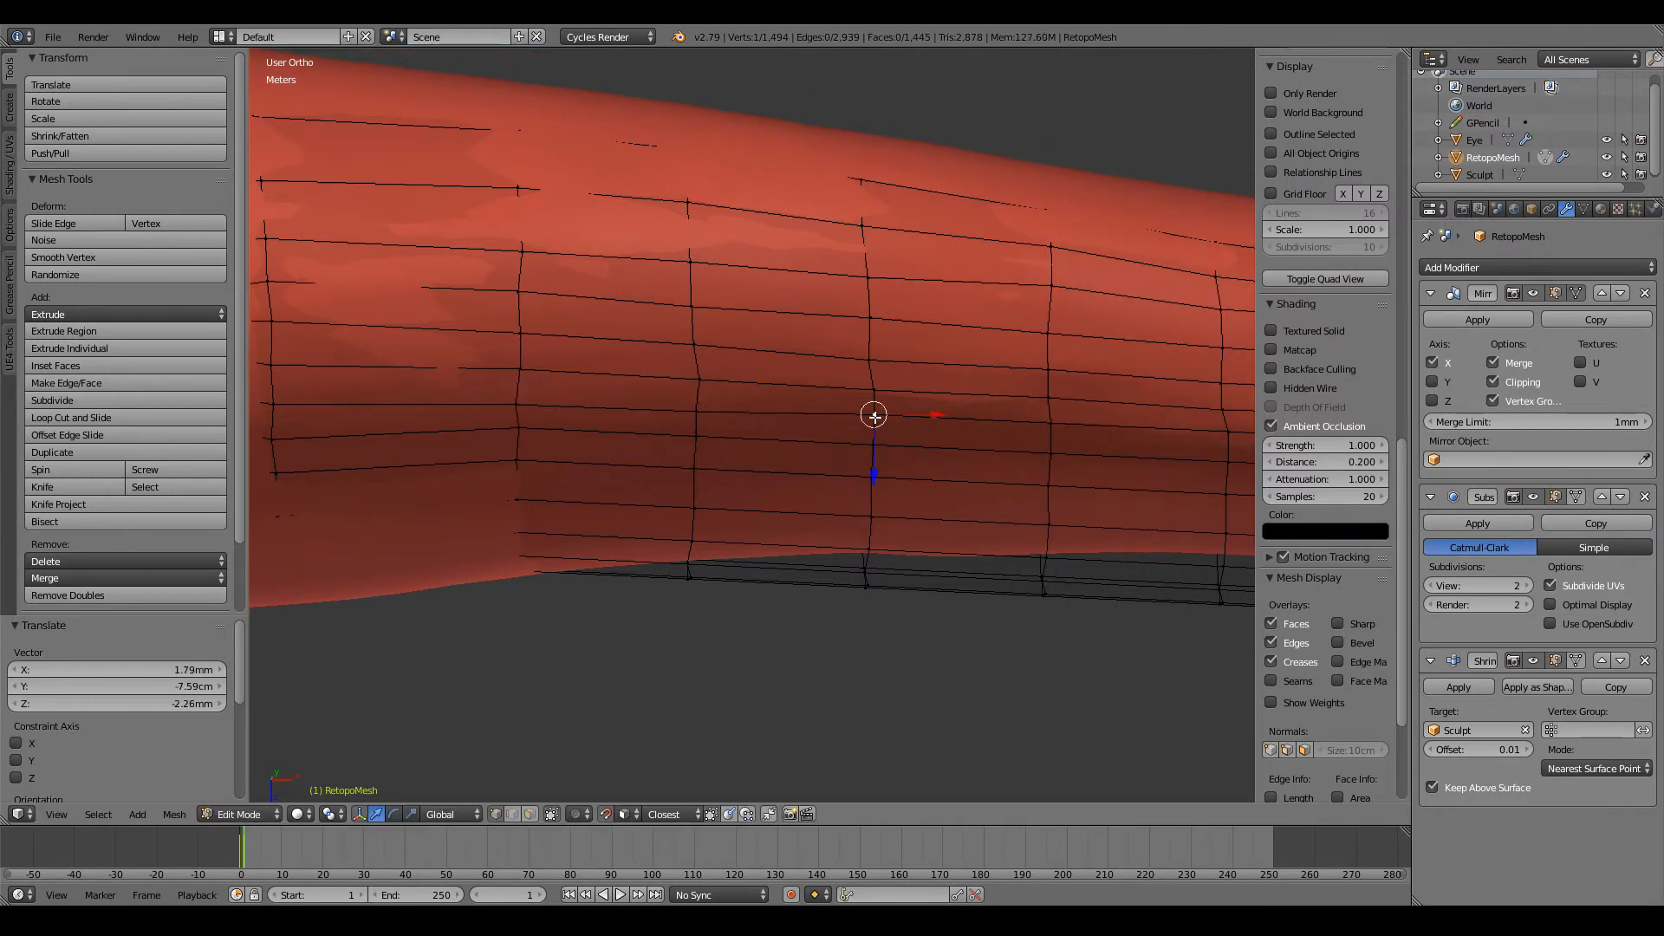
{"action": "key", "text": "g"}
{"action": "left_click", "coordinate": [872, 417]}
Step: Carry the row adjustment on towards the wrist by repositioning the next three vertices
{"action": "scroll", "coordinate": [871, 418], "scroll_direction": "up", "scroll_amount": 5, "text": "ctrl"}
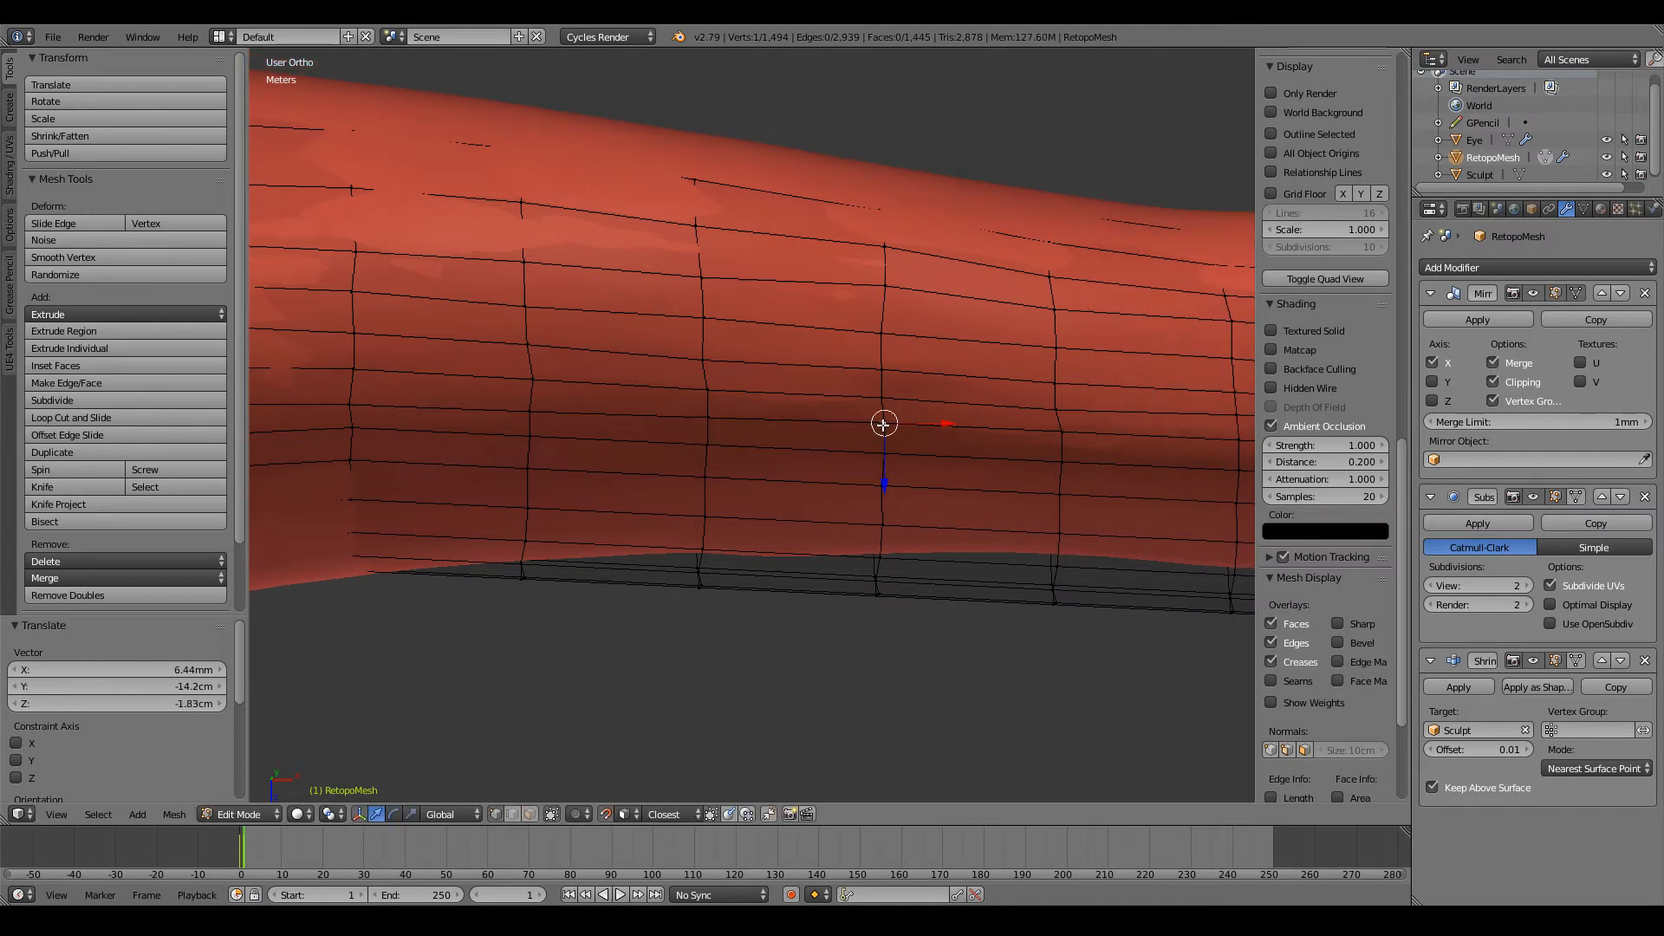
{"action": "key", "text": "g"}
{"action": "left_click", "coordinate": [884, 430]}
{"action": "scroll", "coordinate": [884, 434], "scroll_direction": "up", "scroll_amount": 5, "text": "ctrl"}
{"action": "key", "text": "g"}
{"action": "left_click", "coordinate": [893, 437]}
{"action": "scroll", "coordinate": [892, 439], "scroll_direction": "up", "scroll_amount": 5, "text": "ctrl"}
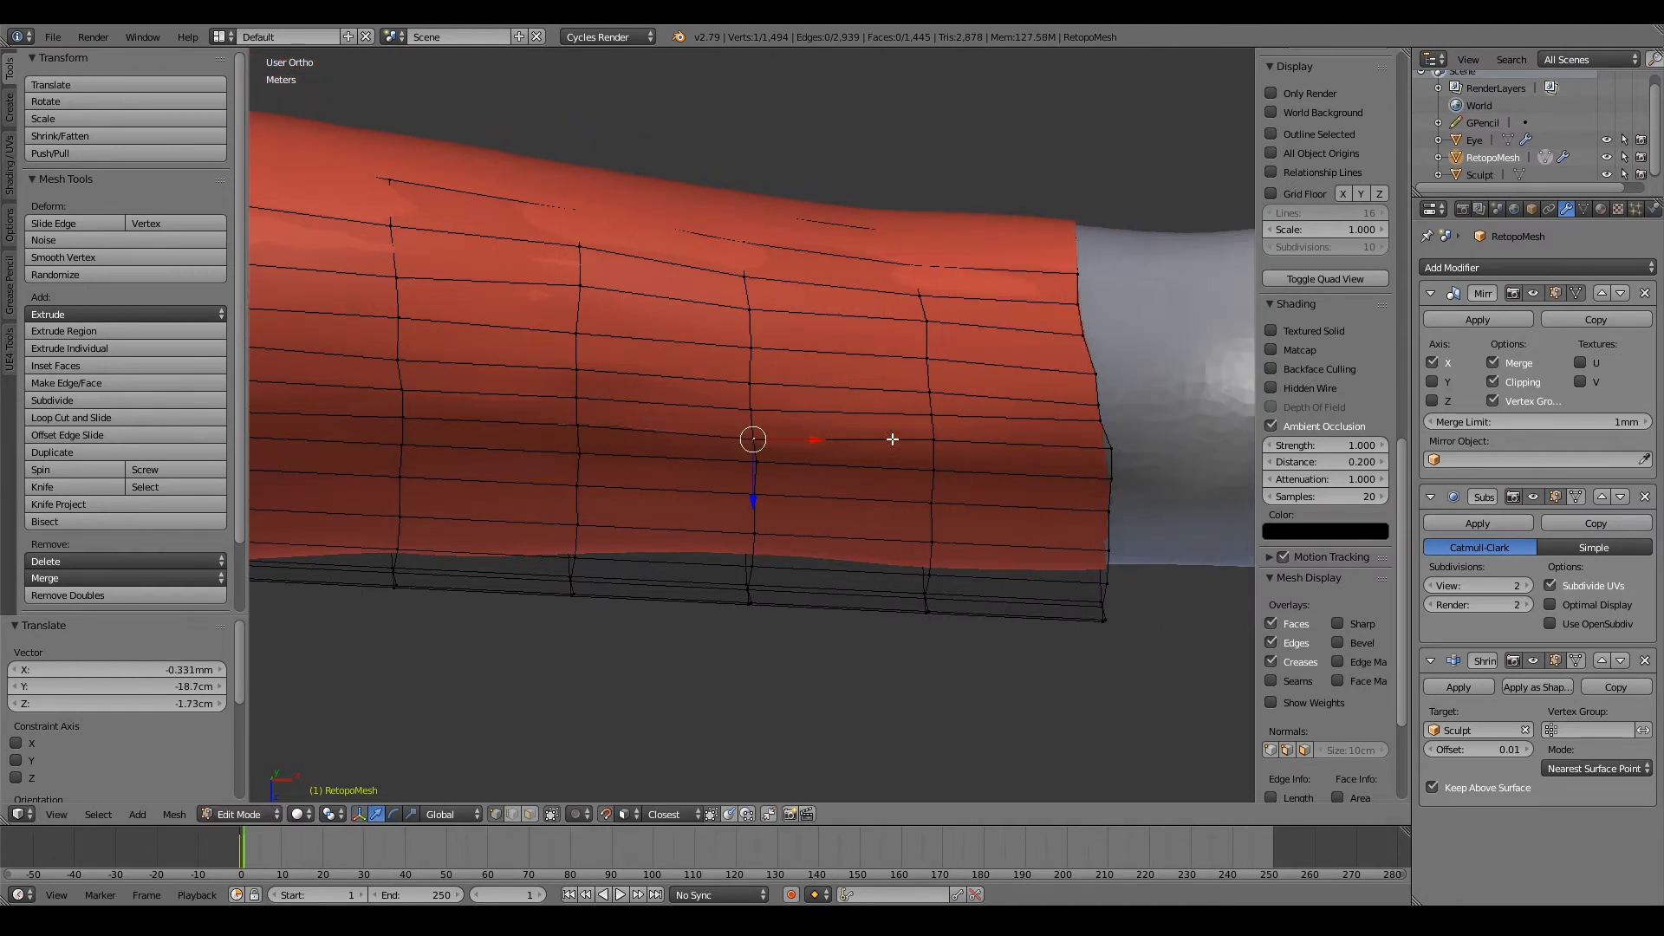
{"action": "key", "text": "g"}
{"action": "left_click", "coordinate": [879, 441]}
Step: Refine the position of the row's vertex two loops from the wrist end
{"action": "scroll", "coordinate": [632, 445], "scroll_direction": "down", "scroll_amount": 4}
{"action": "scroll", "coordinate": [745, 464], "scroll_direction": "up", "scroll_amount": 5}
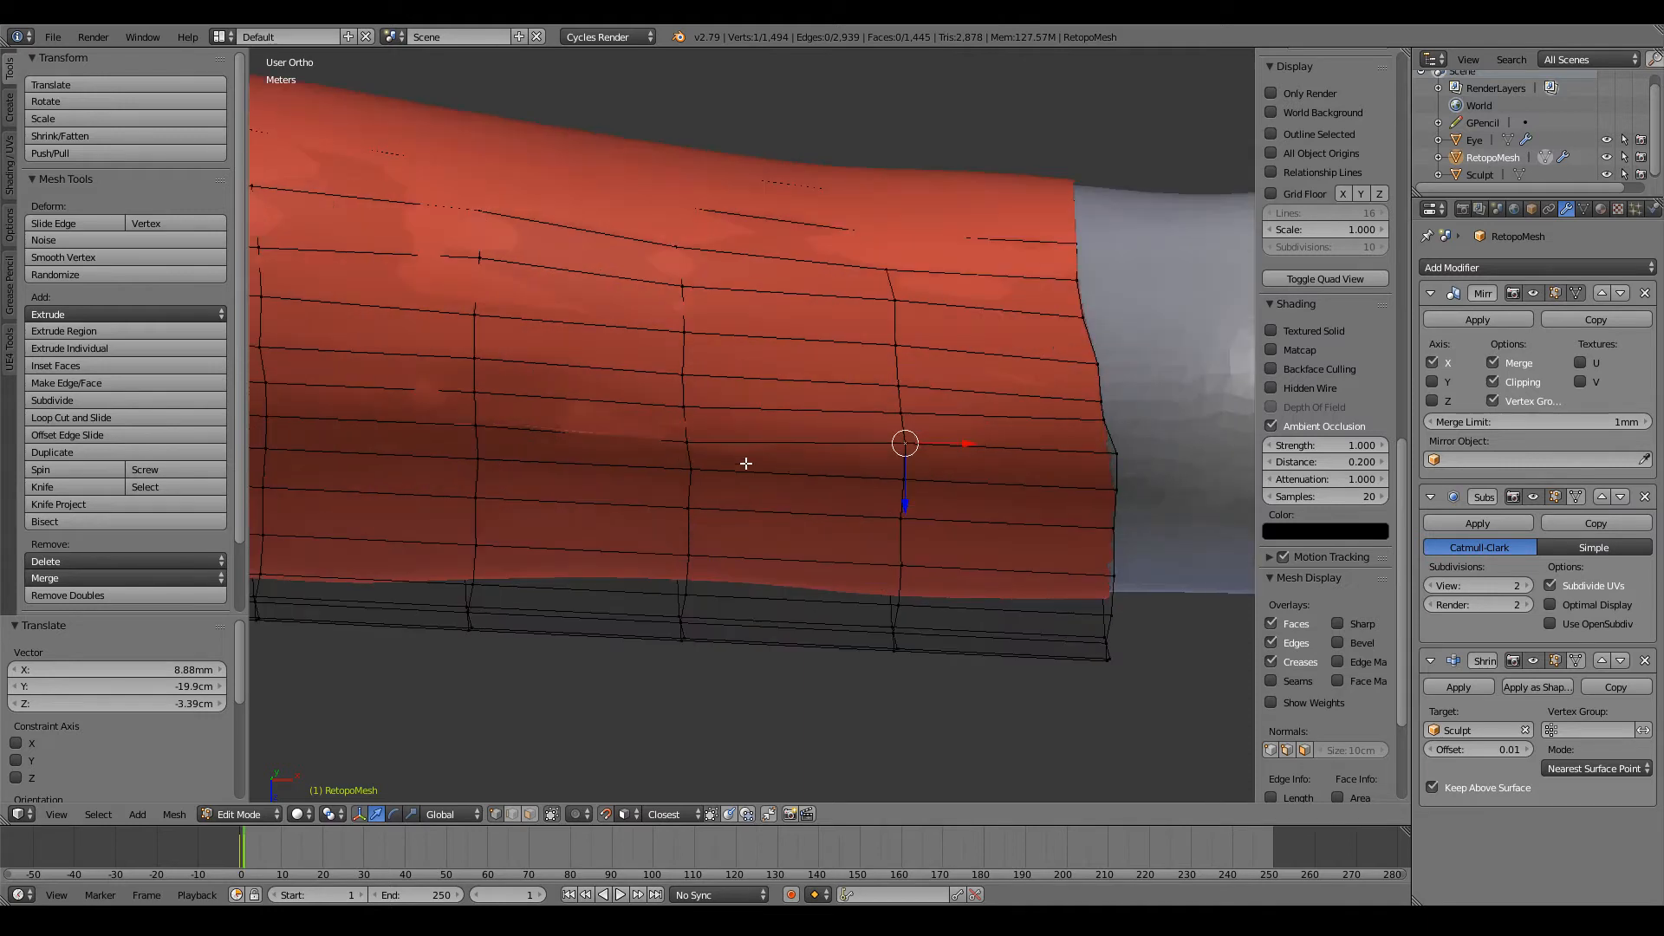
{"action": "key", "text": "g"}
{"action": "left_click", "coordinate": [689, 442]}
{"action": "scroll", "coordinate": [676, 429], "scroll_direction": "down", "scroll_amount": 4}
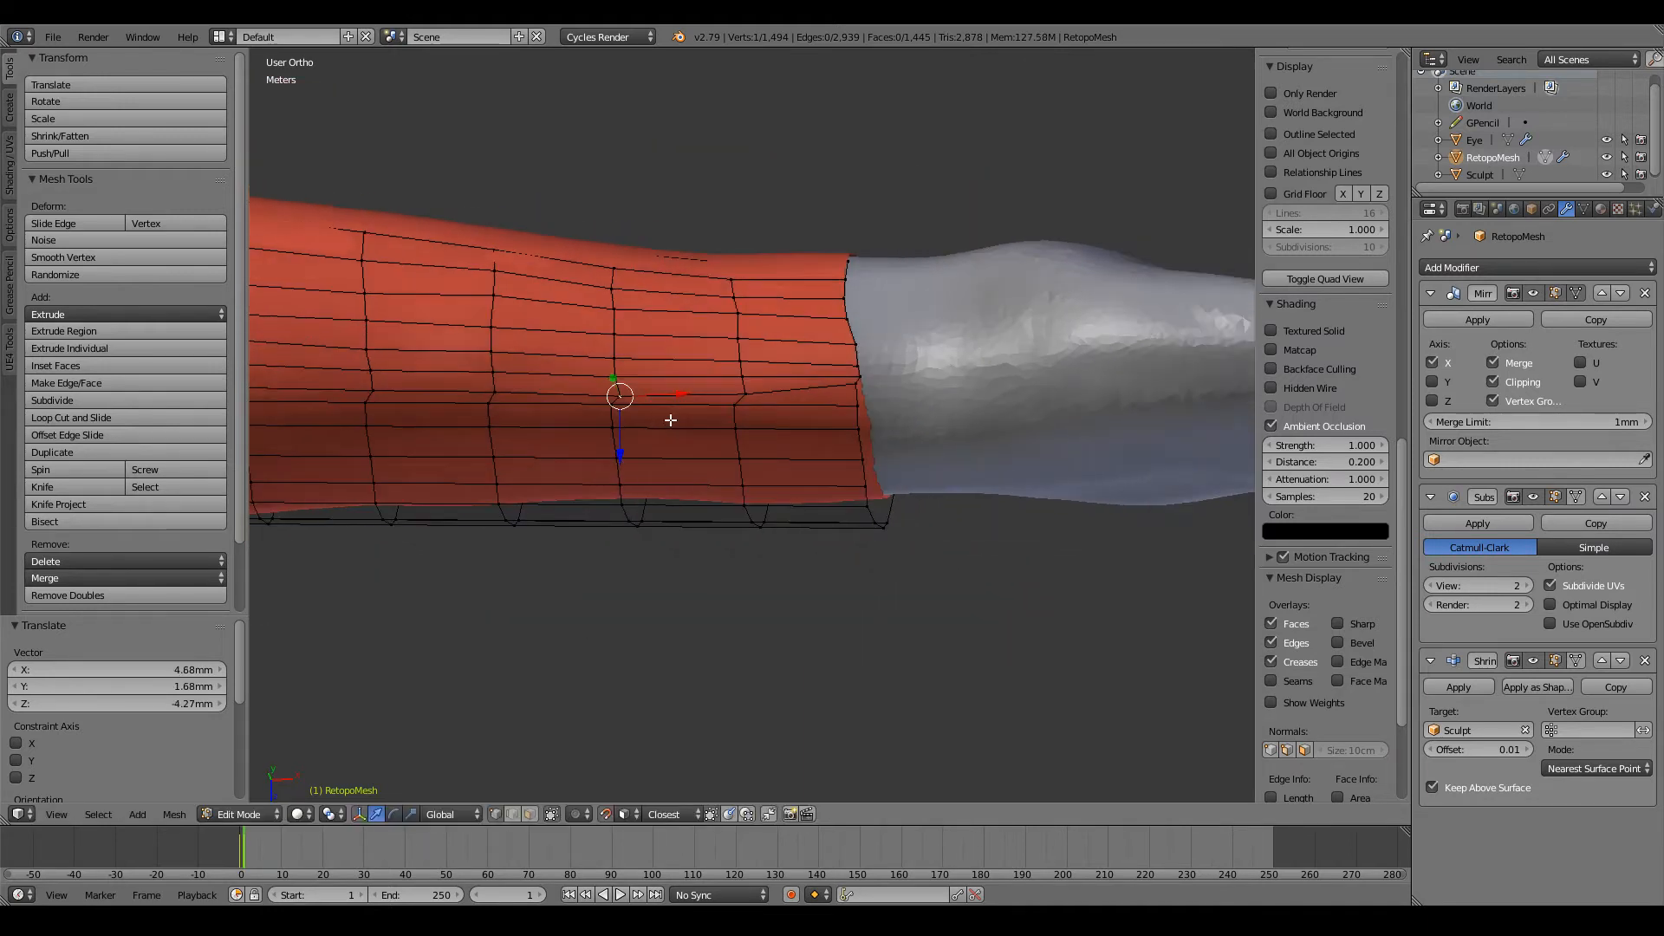
Step: Reposition four vertices along the wrist end loop to space them evenly around the wrist
{"action": "scroll", "coordinate": [671, 420], "scroll_direction": "up", "scroll_amount": 2}
{"action": "right_click", "coordinate": [928, 356]}
{"action": "key", "text": "g"}
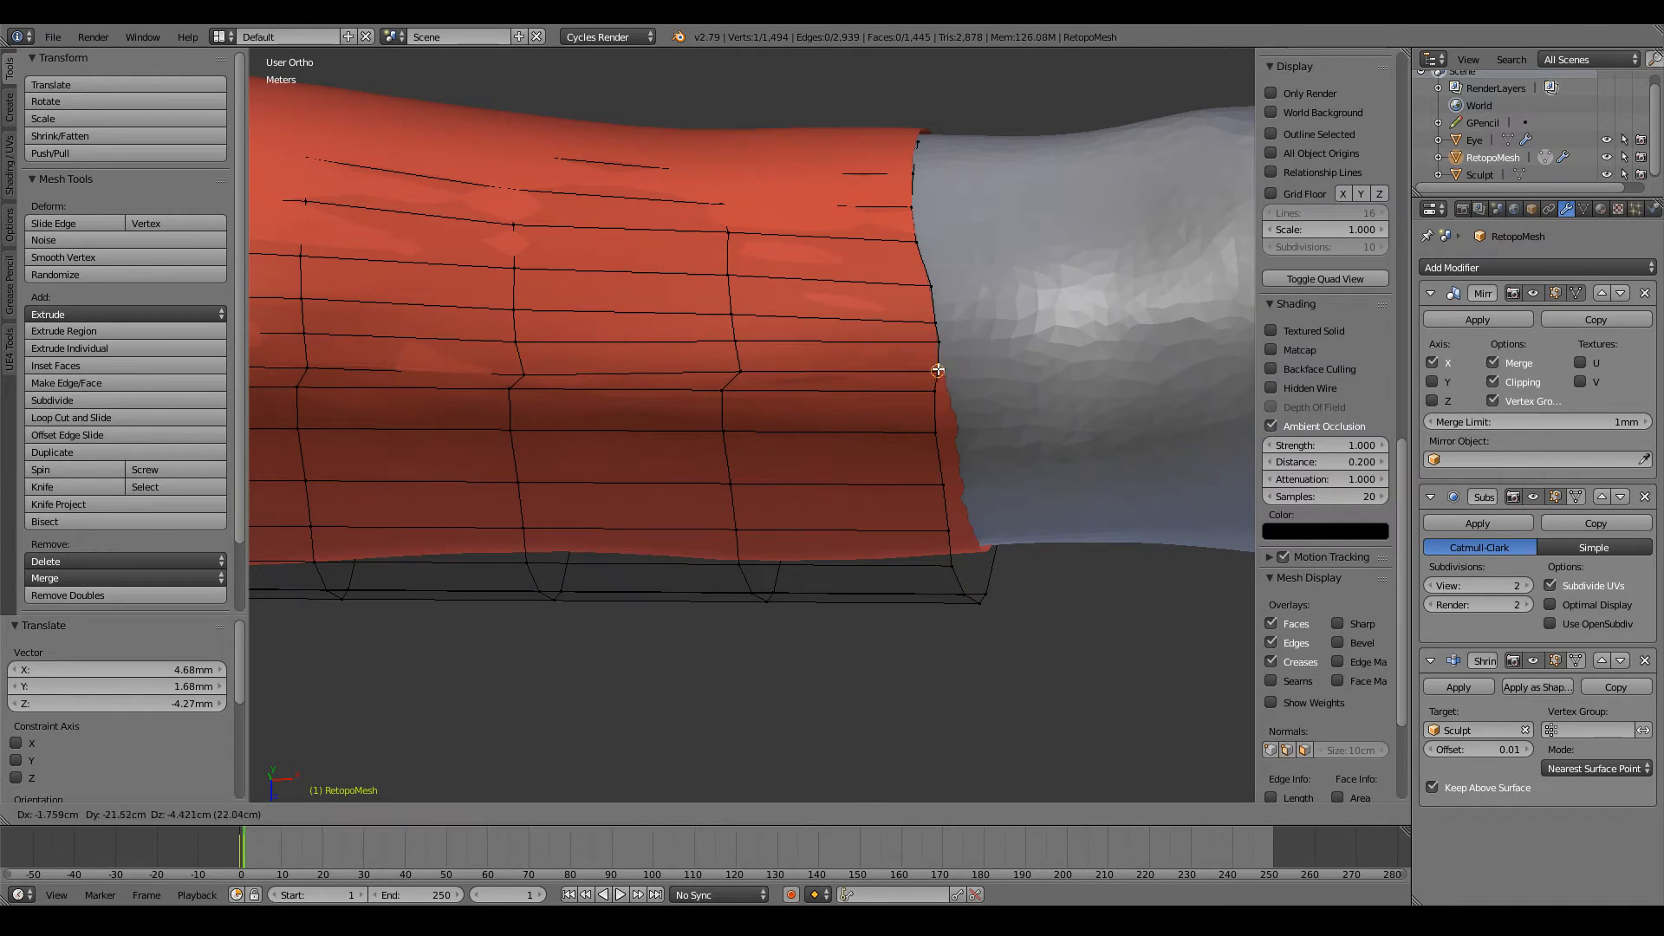
{"action": "left_click", "coordinate": [938, 368]}
{"action": "key", "text": "g"}
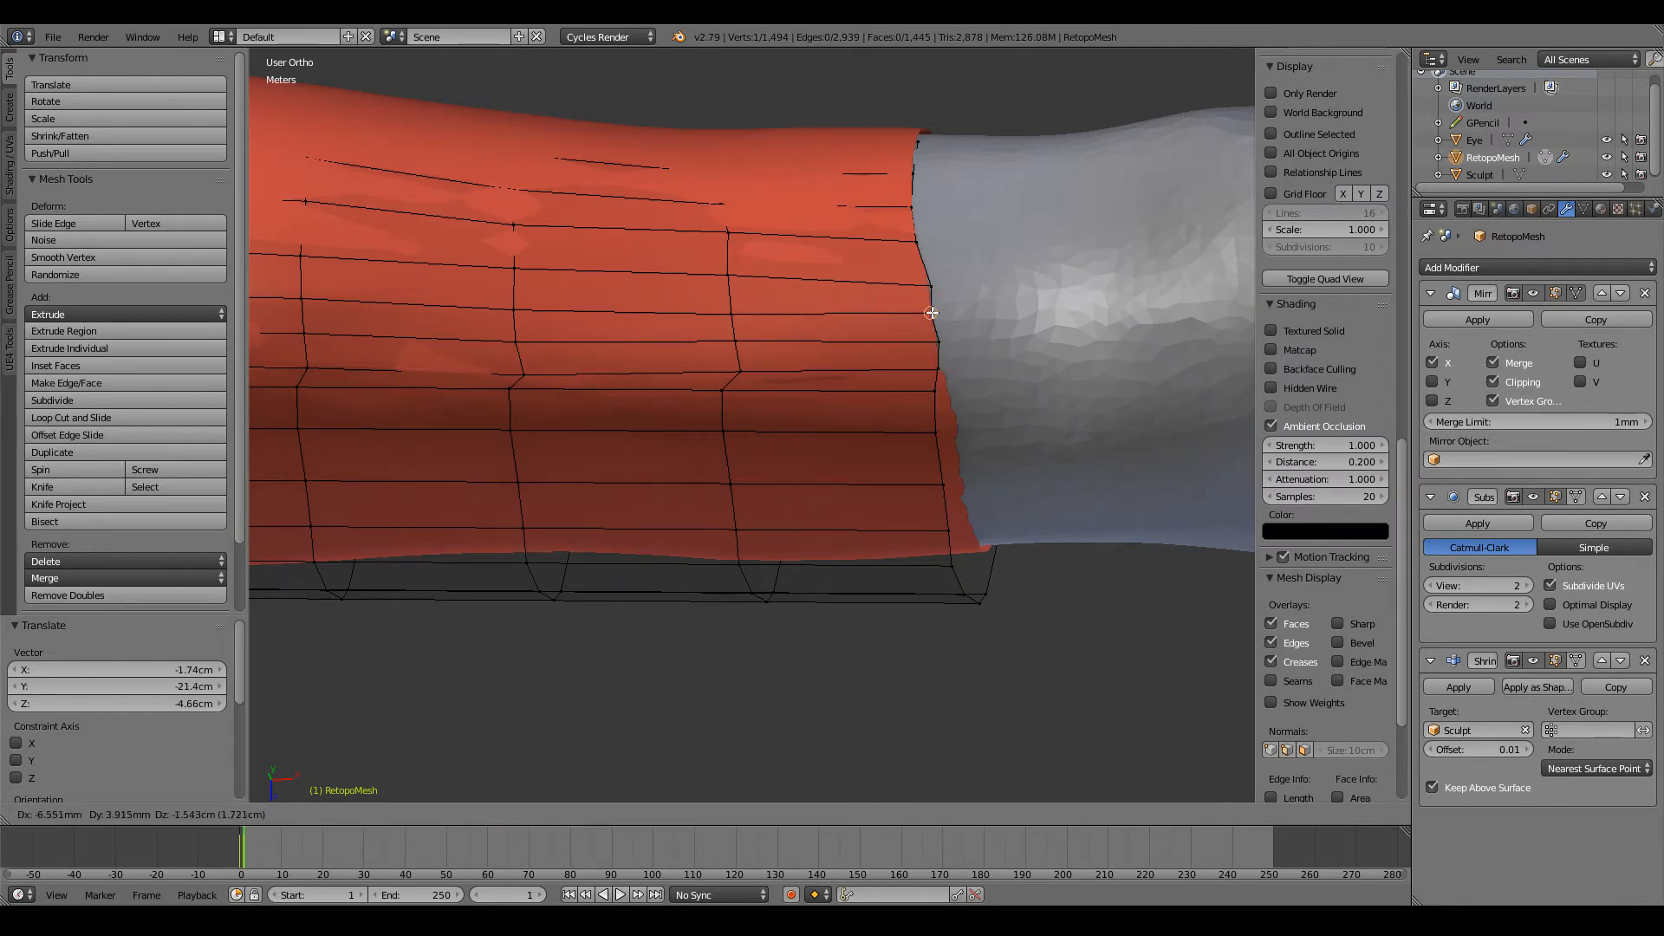
{"action": "left_click", "coordinate": [929, 299]}
{"action": "key", "text": "g"}
{"action": "left_click", "coordinate": [921, 288]}
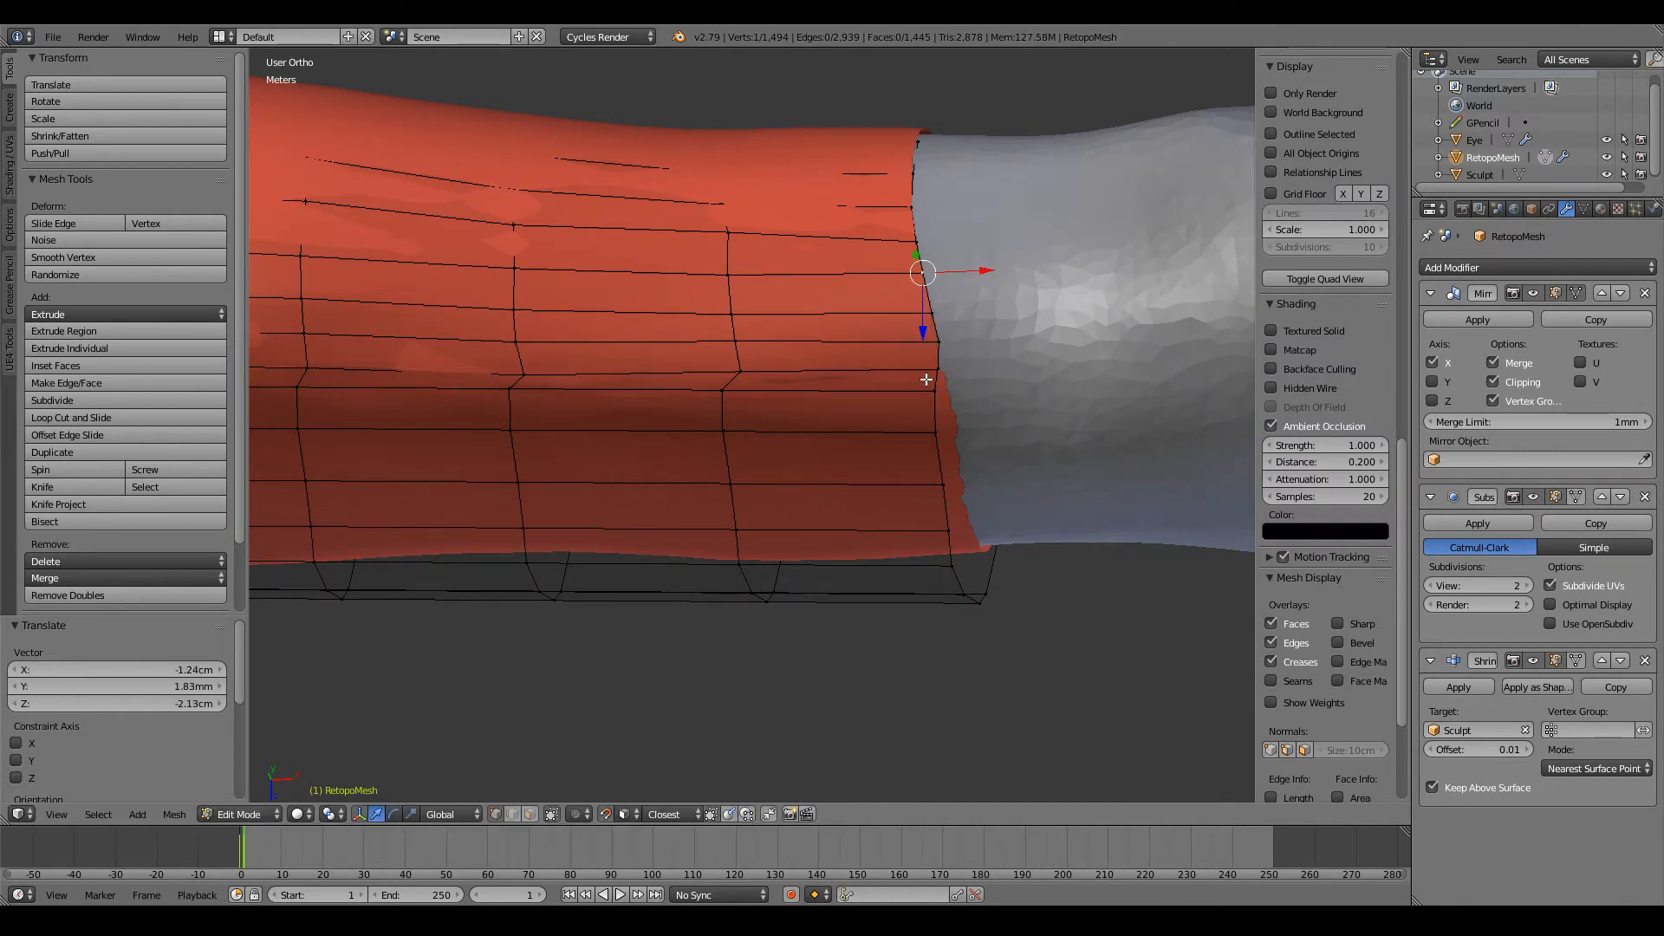
{"action": "key", "text": "g"}
{"action": "left_click", "coordinate": [938, 386]}
Step: Raise the next row's vertices from the wrist side towards mid-forearm to even the loop spacing
{"action": "middle_click_drag", "start_coordinate": [938, 387], "coordinate": [842, 401]}
{"action": "key", "text": "g"}
{"action": "left_click", "coordinate": [842, 401]}
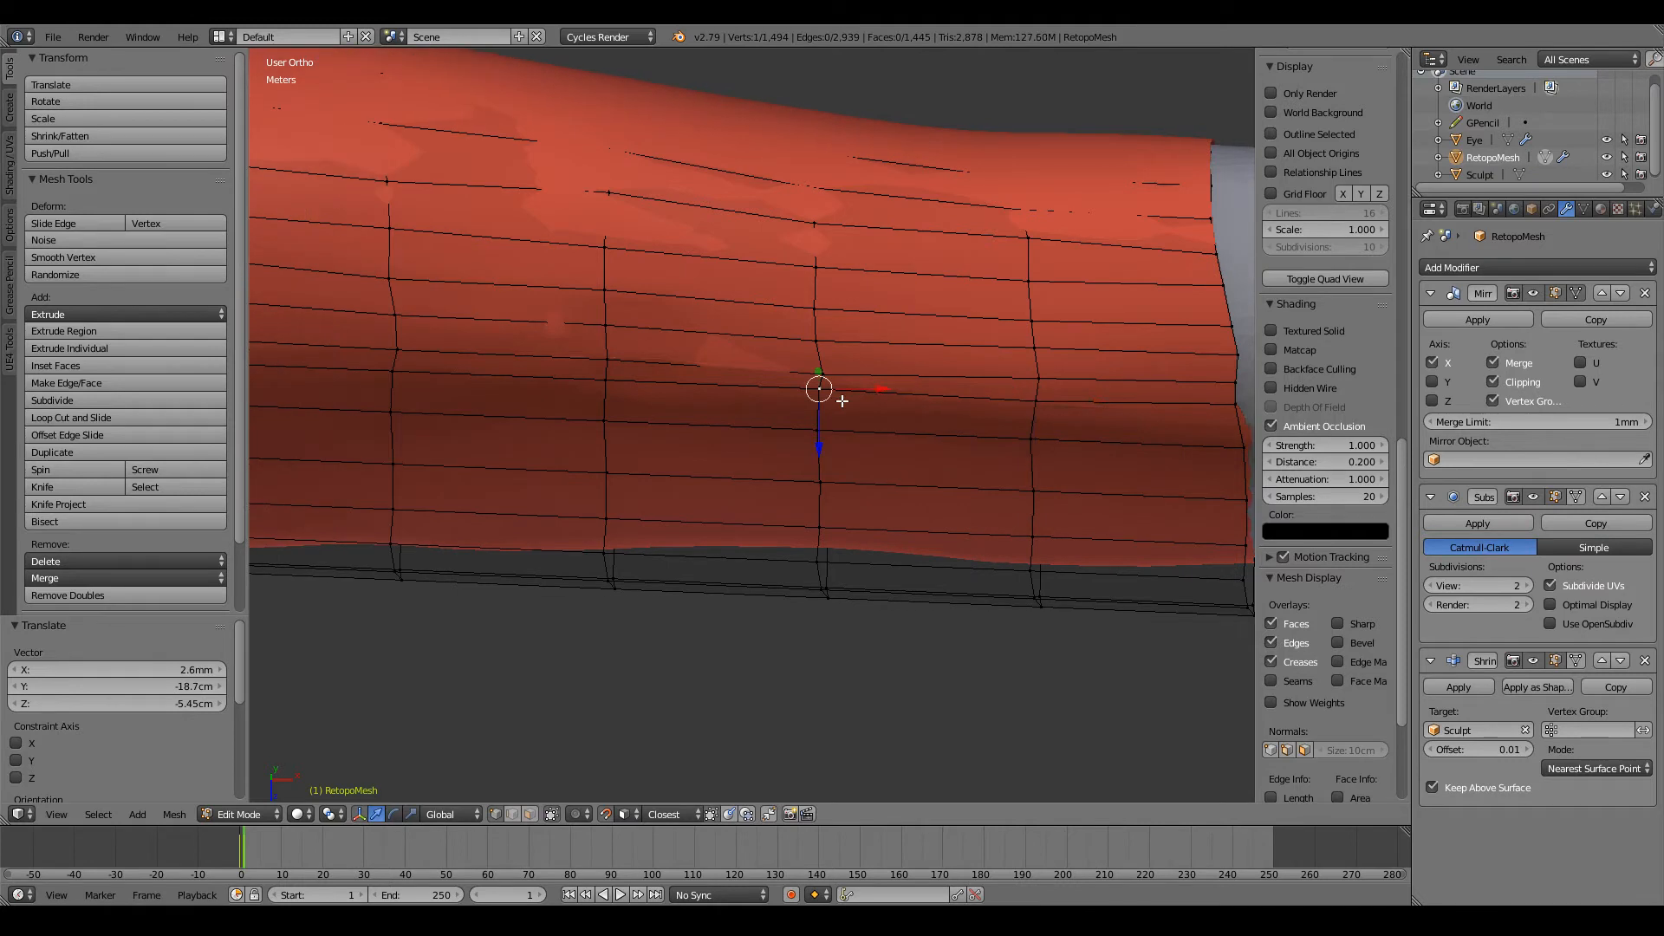
{"action": "key", "text": "g"}
{"action": "left_click", "coordinate": [821, 386]}
{"action": "key", "text": "g"}
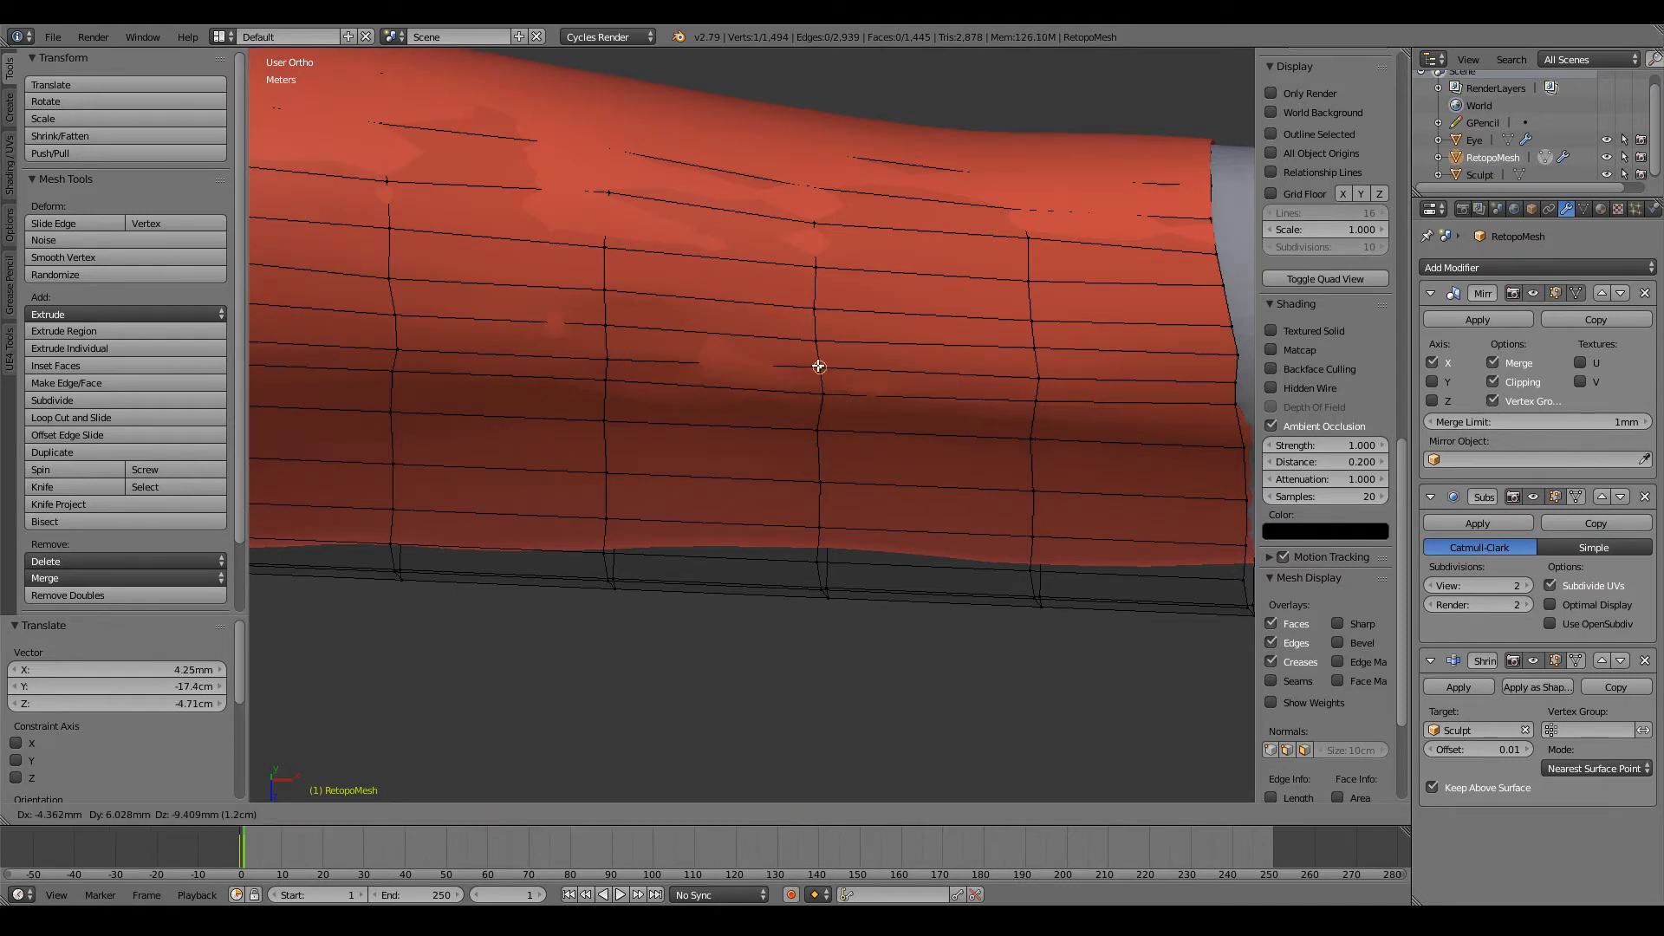
{"action": "left_click", "coordinate": [817, 365]}
{"action": "scroll", "coordinate": [817, 366], "scroll_direction": "down", "scroll_amount": 7, "text": "ctrl"}
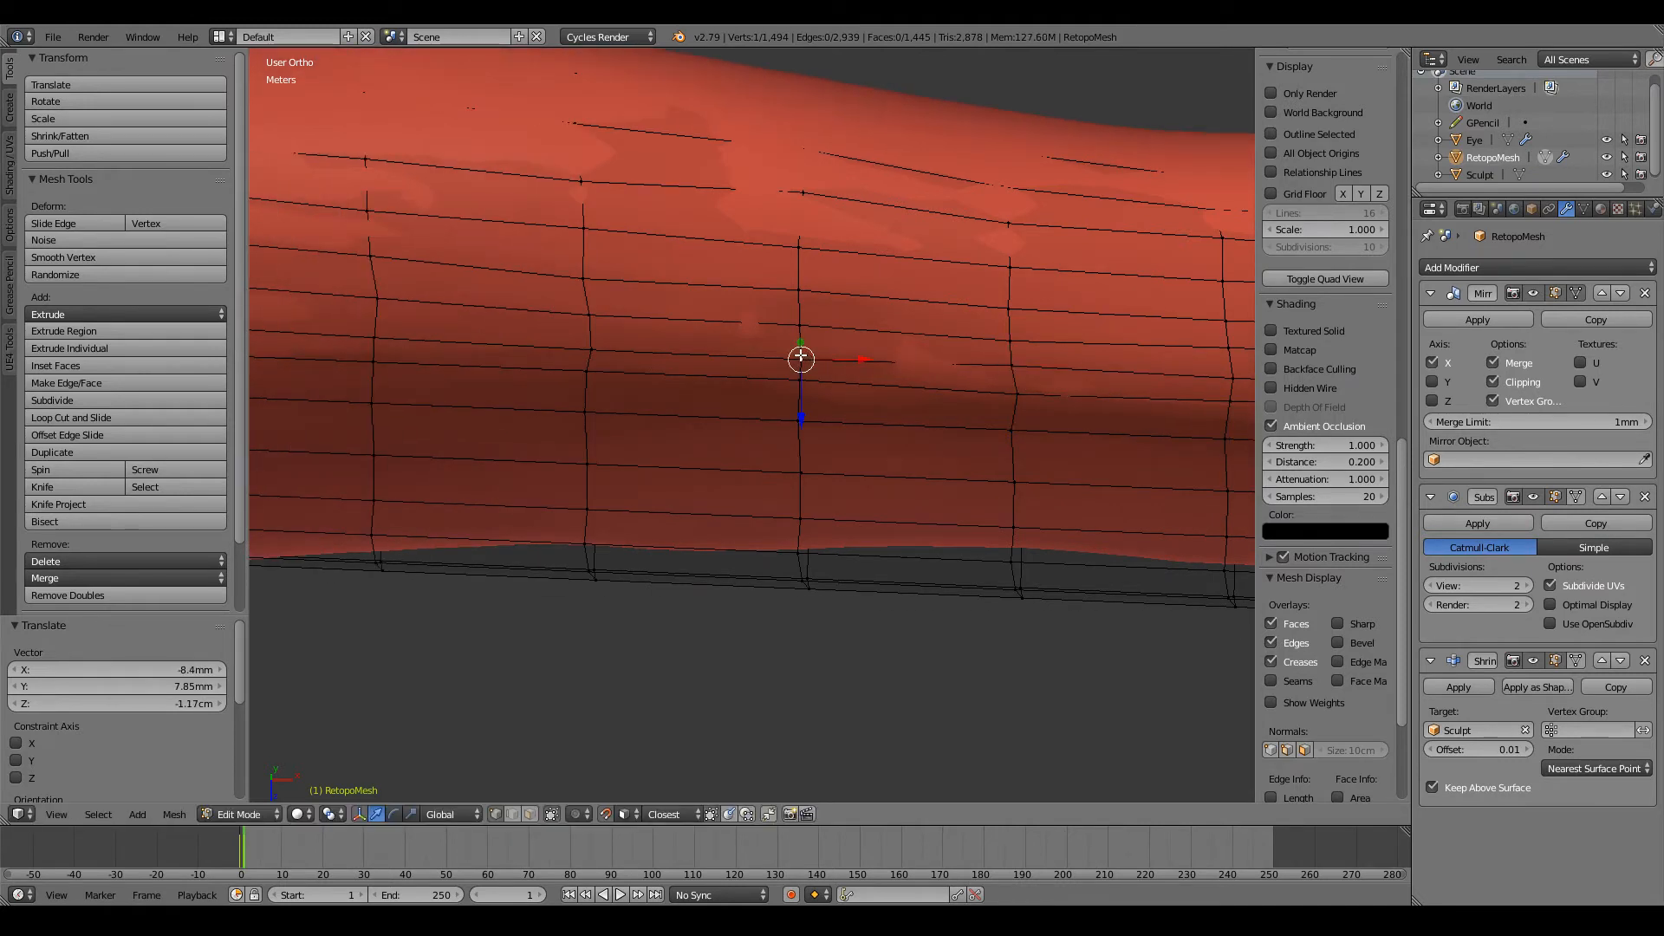
Step: Reposition three vertices of the row from mid-forearm towards the wrist to even the gaps between rows
{"action": "key", "text": "g"}
{"action": "left_click", "coordinate": [799, 387]}
{"action": "key", "text": "g"}
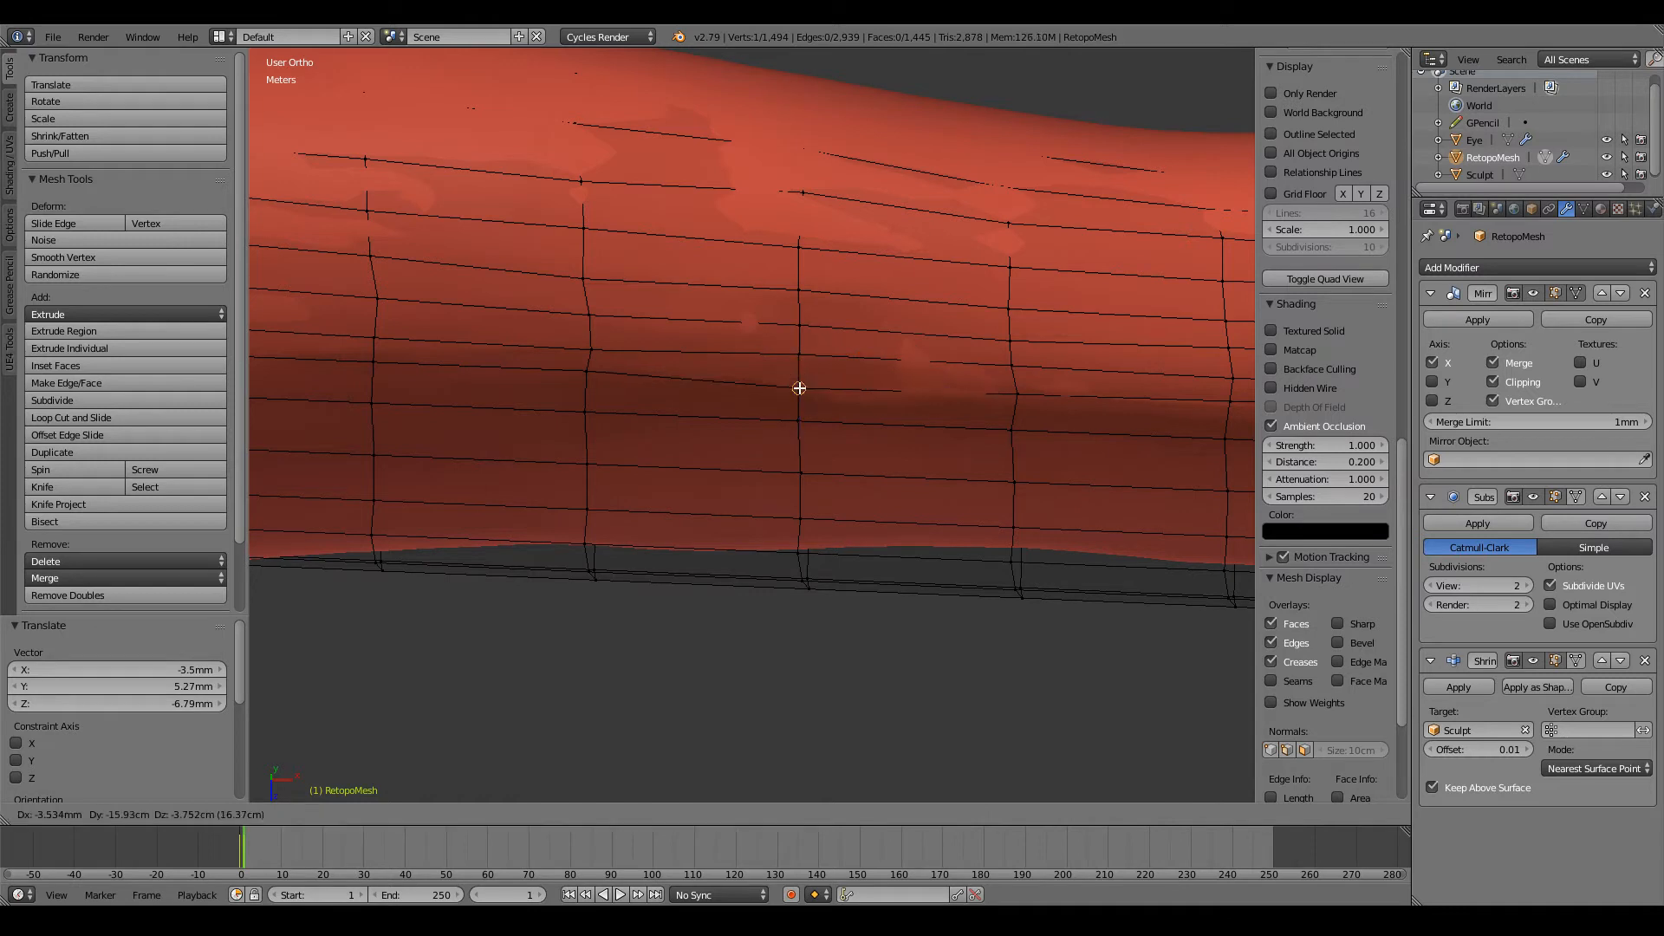
{"action": "left_click", "coordinate": [799, 388]}
{"action": "key", "text": "g"}
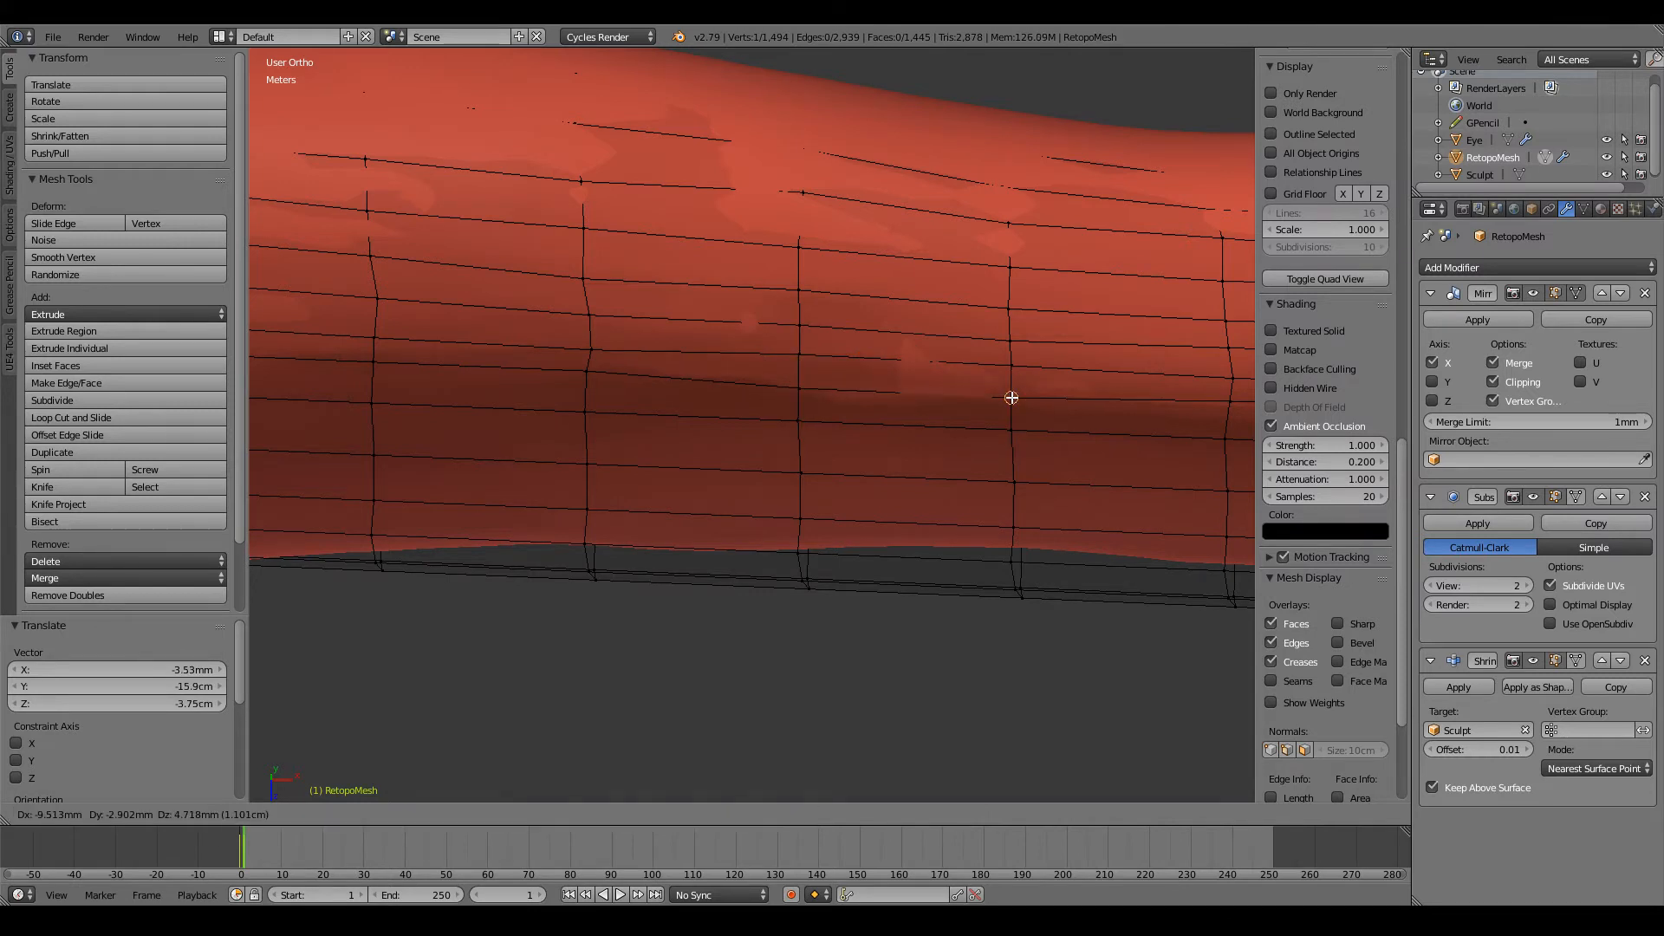
{"action": "left_click", "coordinate": [1013, 397]}
Step: Carry the row's spacing on towards the elbow by repositioning its next two vertices
{"action": "scroll", "coordinate": [1011, 397], "scroll_direction": "down", "scroll_amount": 2, "text": "ctrl"}
{"action": "key", "text": "g"}
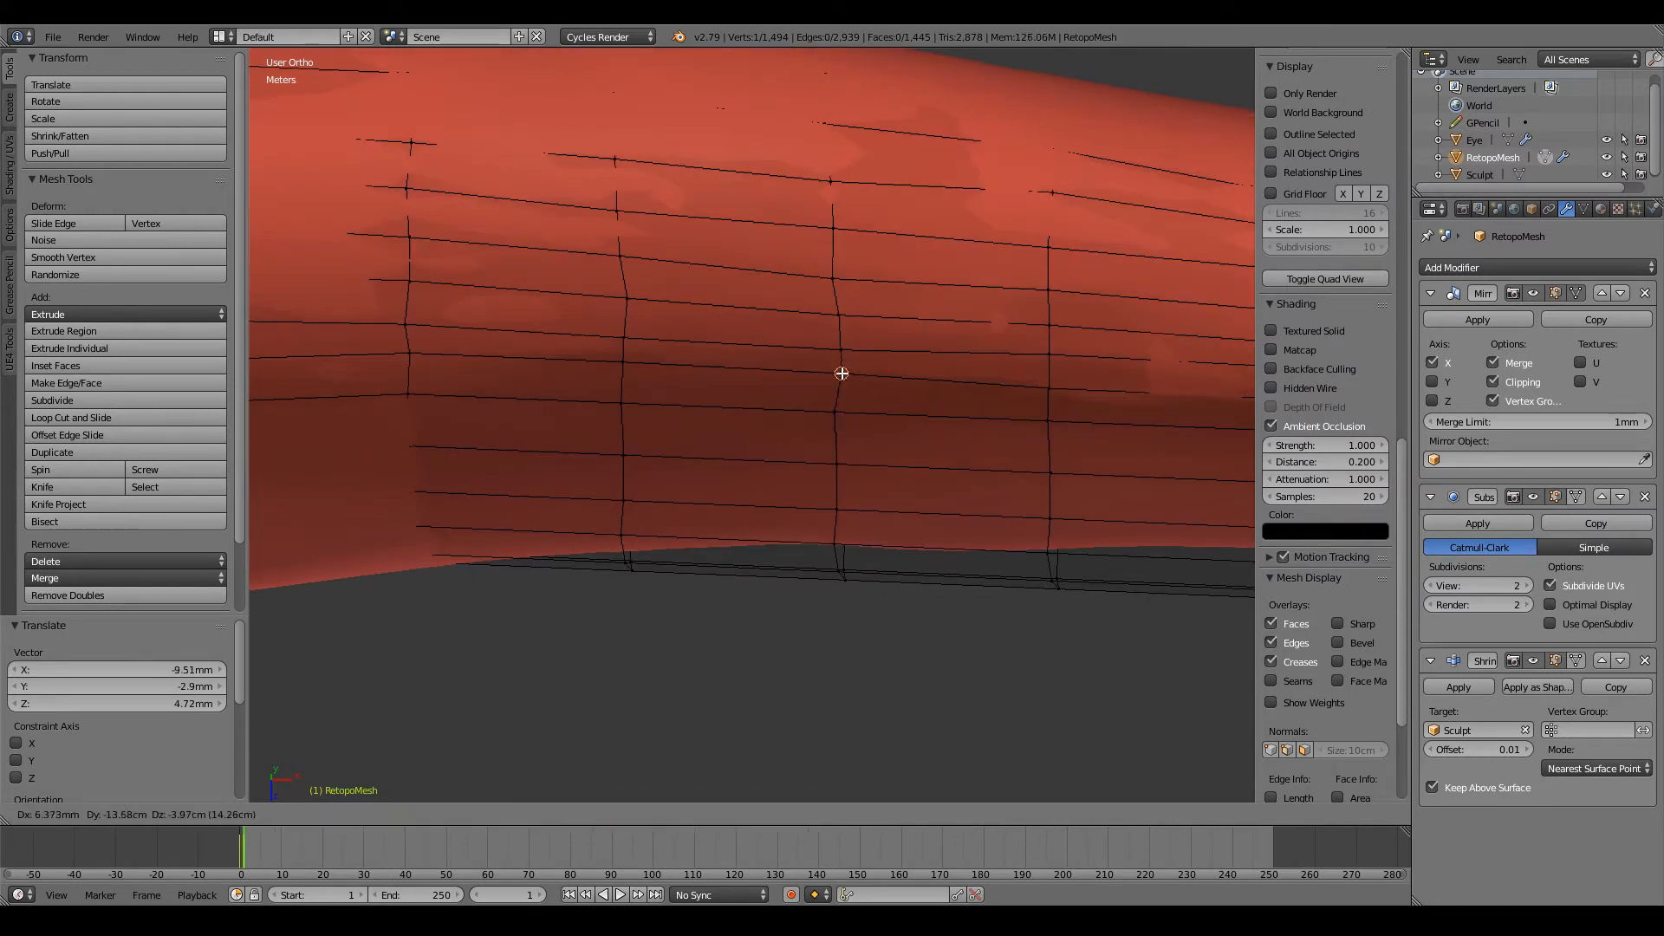
{"action": "left_click", "coordinate": [837, 378]}
{"action": "scroll", "coordinate": [836, 375], "scroll_direction": "down", "scroll_amount": 2, "text": "ctrl"}
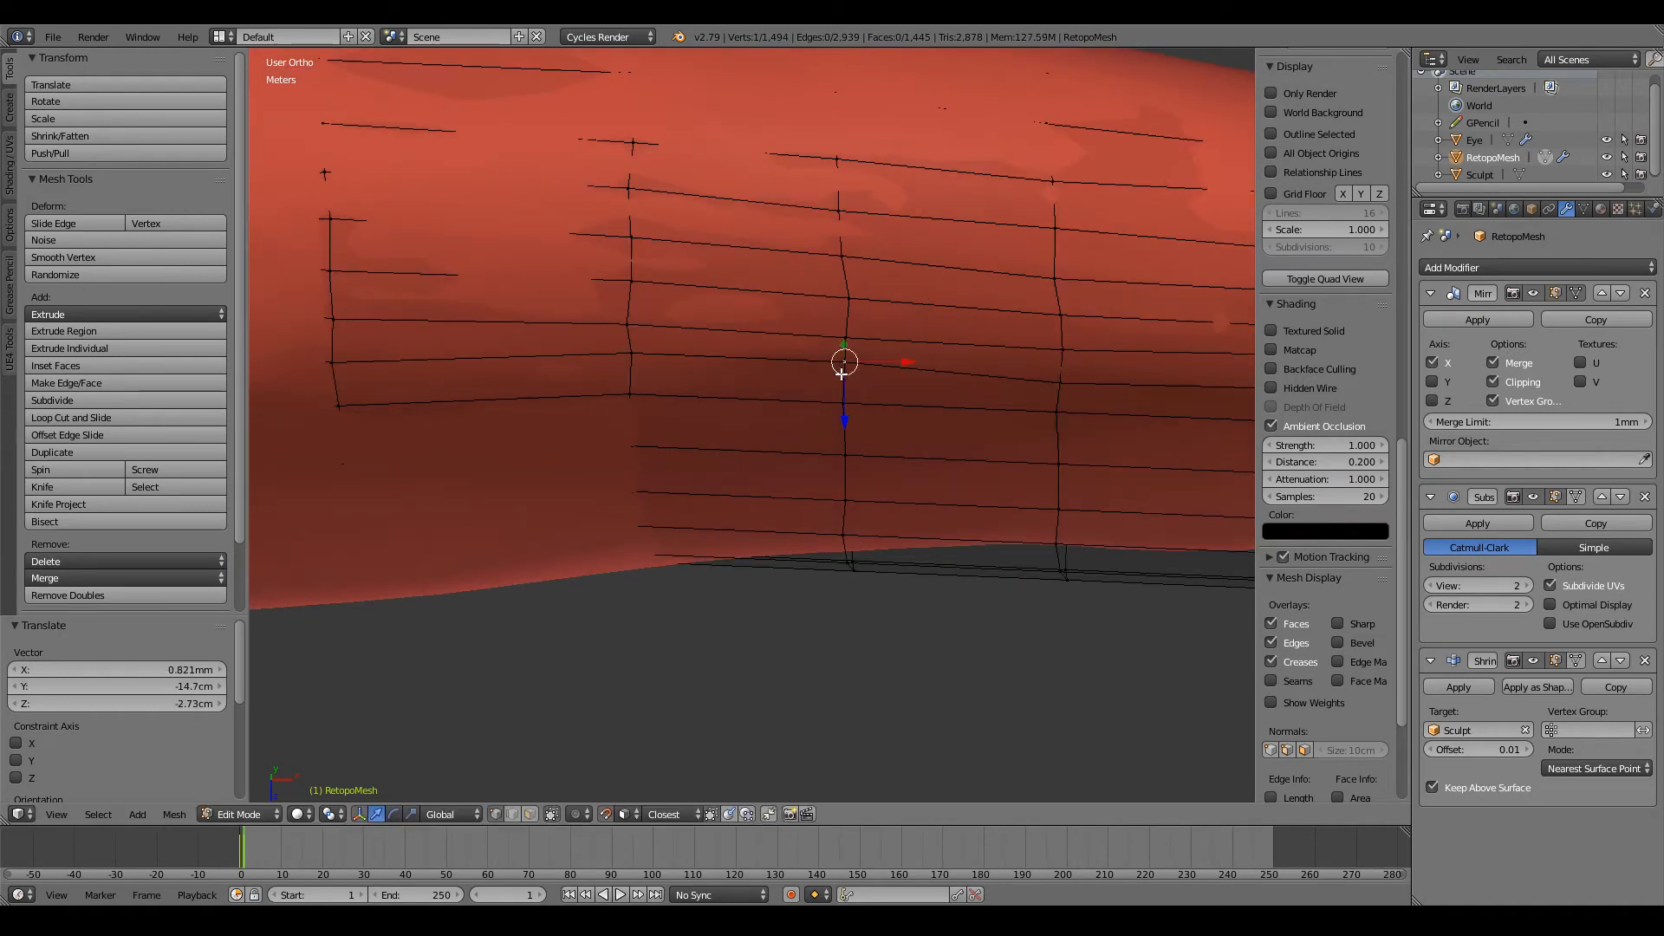
{"action": "key", "text": "g"}
{"action": "left_click", "coordinate": [846, 373]}
Step: Align the row's last two vertices at the open elbow-side end with the rest of the row
{"action": "scroll", "coordinate": [847, 371], "scroll_direction": "down", "scroll_amount": 3, "text": "ctrl"}
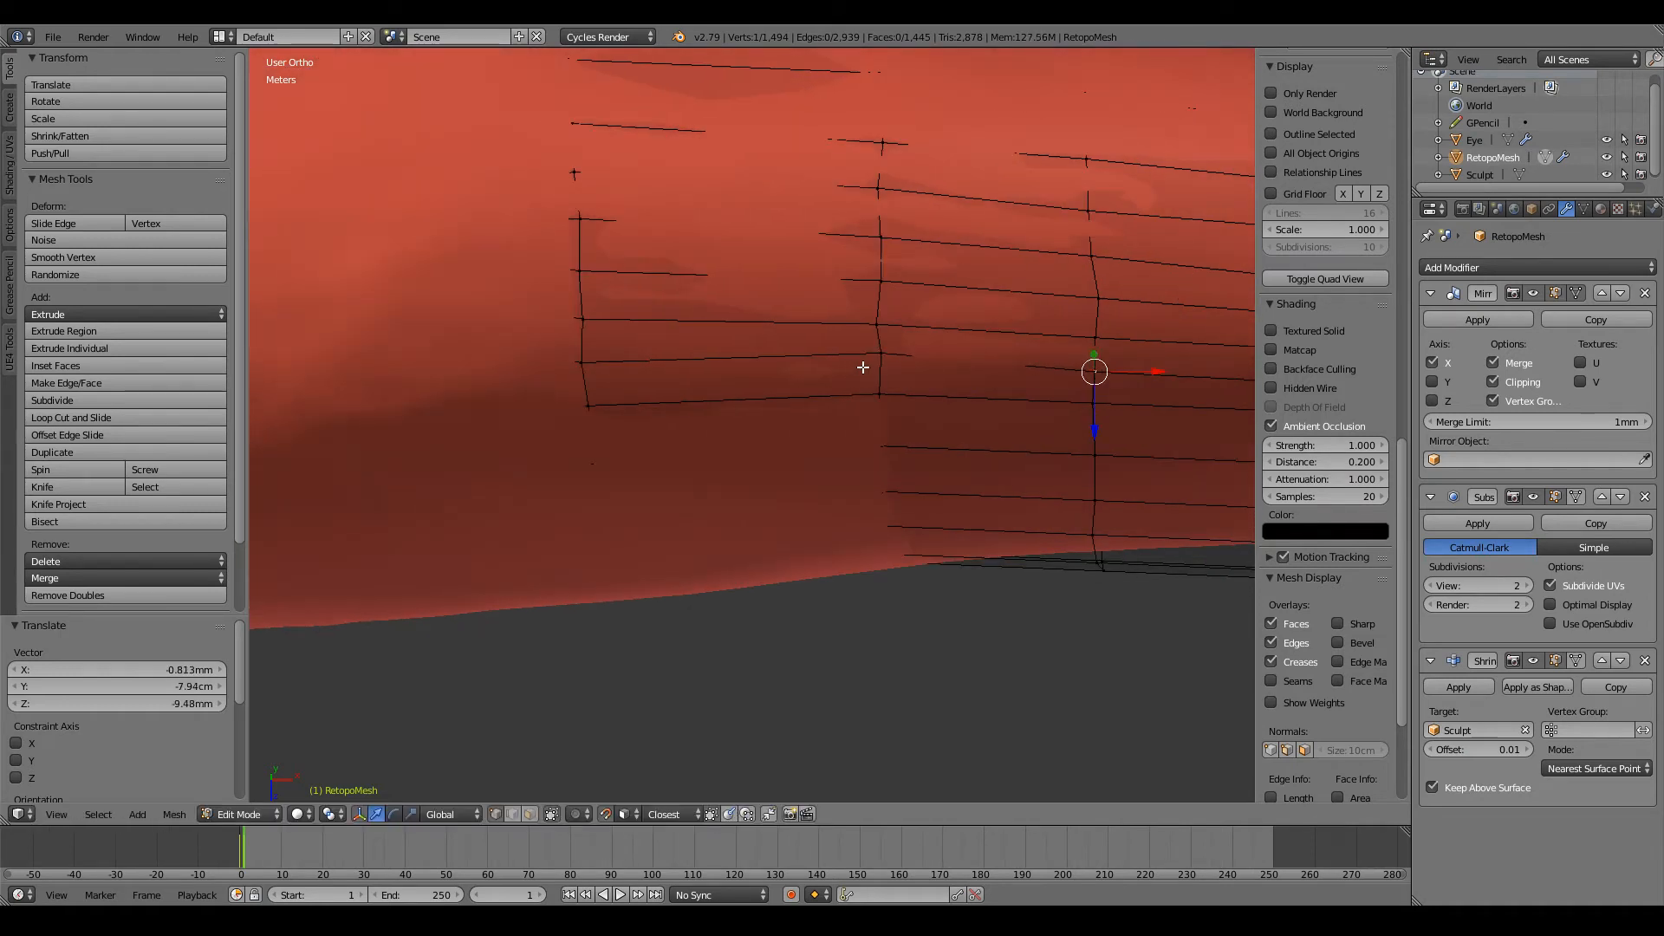
{"action": "key", "text": "g"}
{"action": "left_click", "coordinate": [878, 364]}
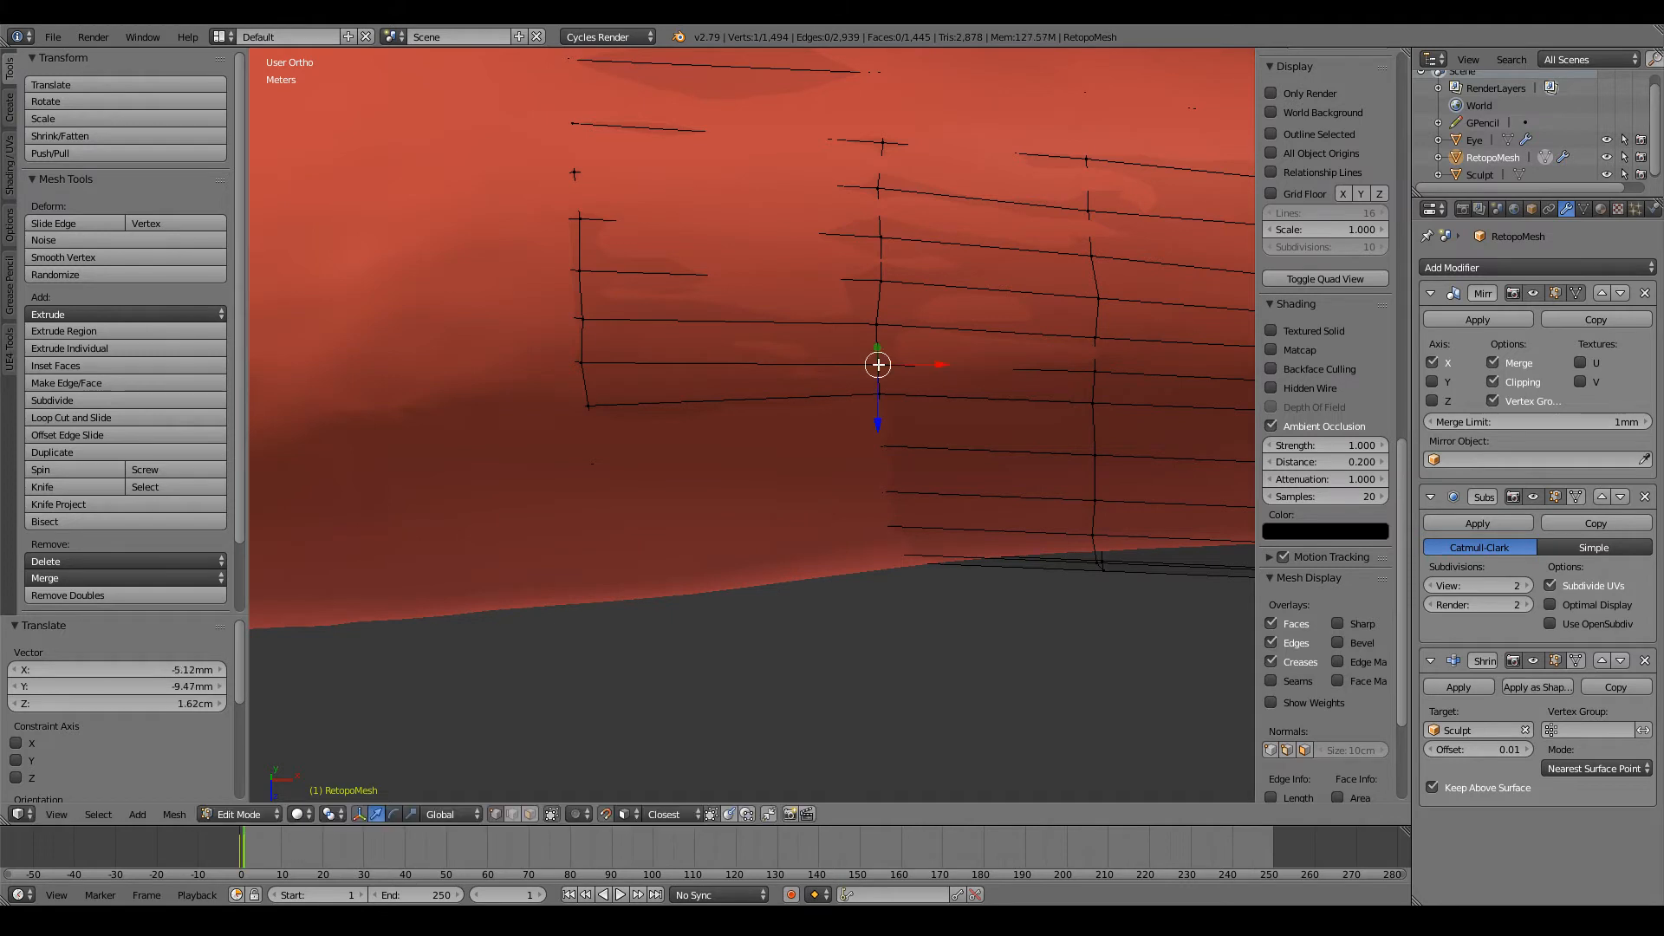
{"action": "right_click", "coordinate": [580, 361]}
{"action": "key", "text": "g"}
{"action": "left_click", "coordinate": [582, 359]}
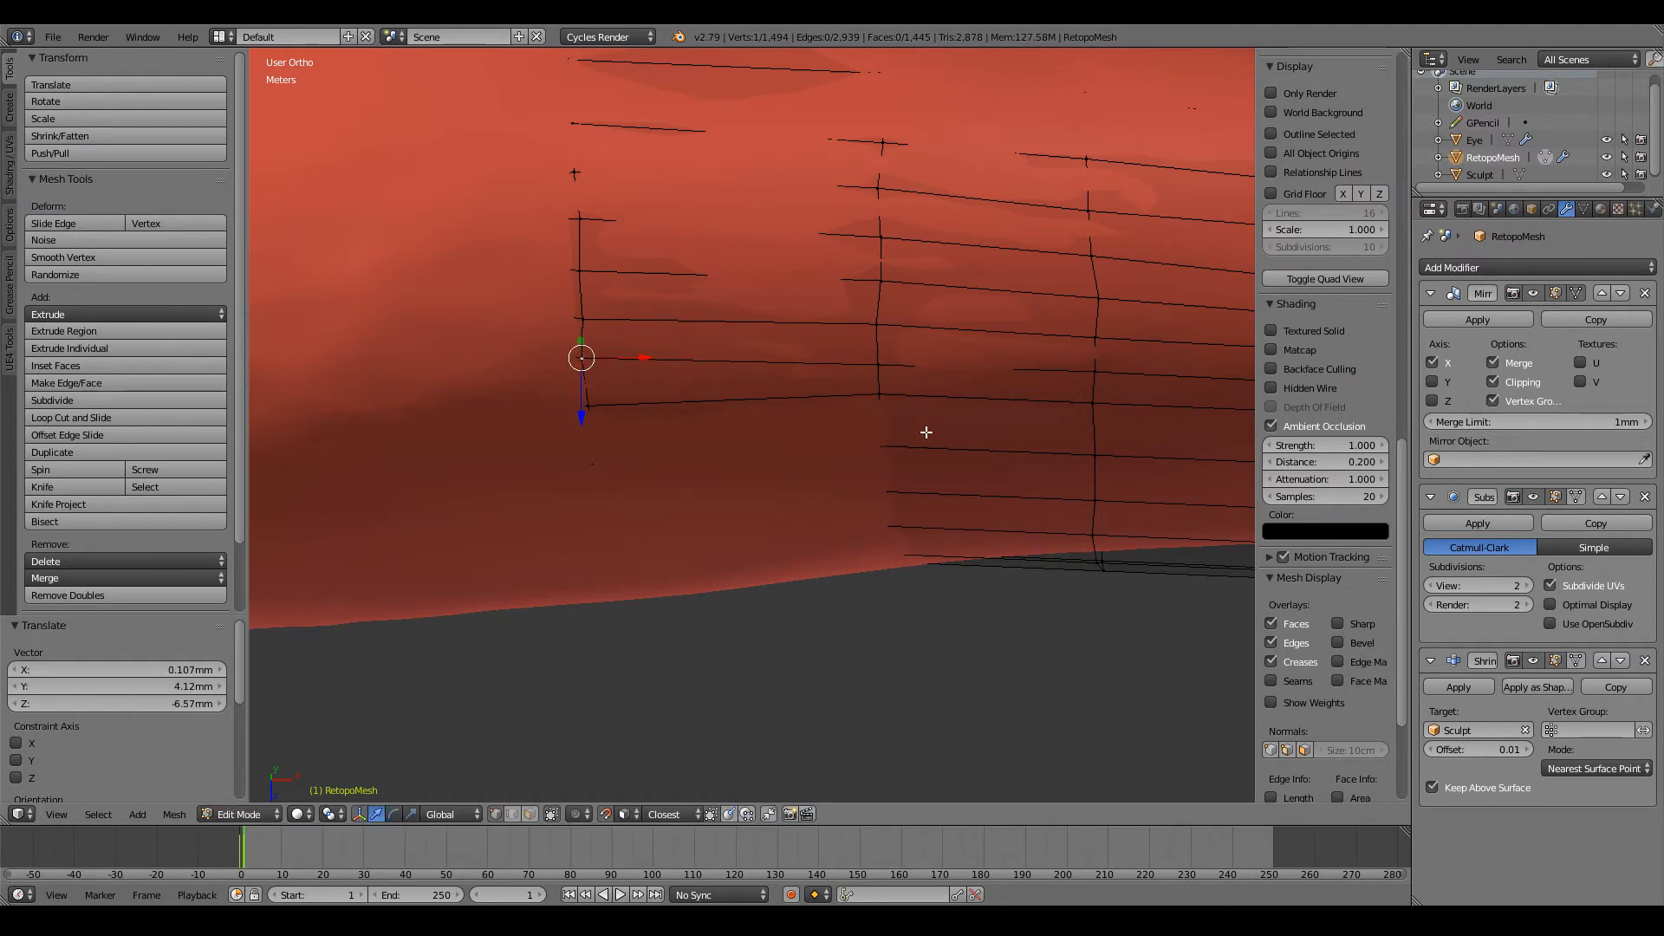
Step: Lower the next row's vertices on the second and third loops from the elbow-side end
{"action": "key", "text": "g"}
{"action": "left_click", "coordinate": [881, 401]}
{"action": "scroll", "coordinate": [897, 401], "scroll_direction": "up", "scroll_amount": 3, "text": "ctrl"}
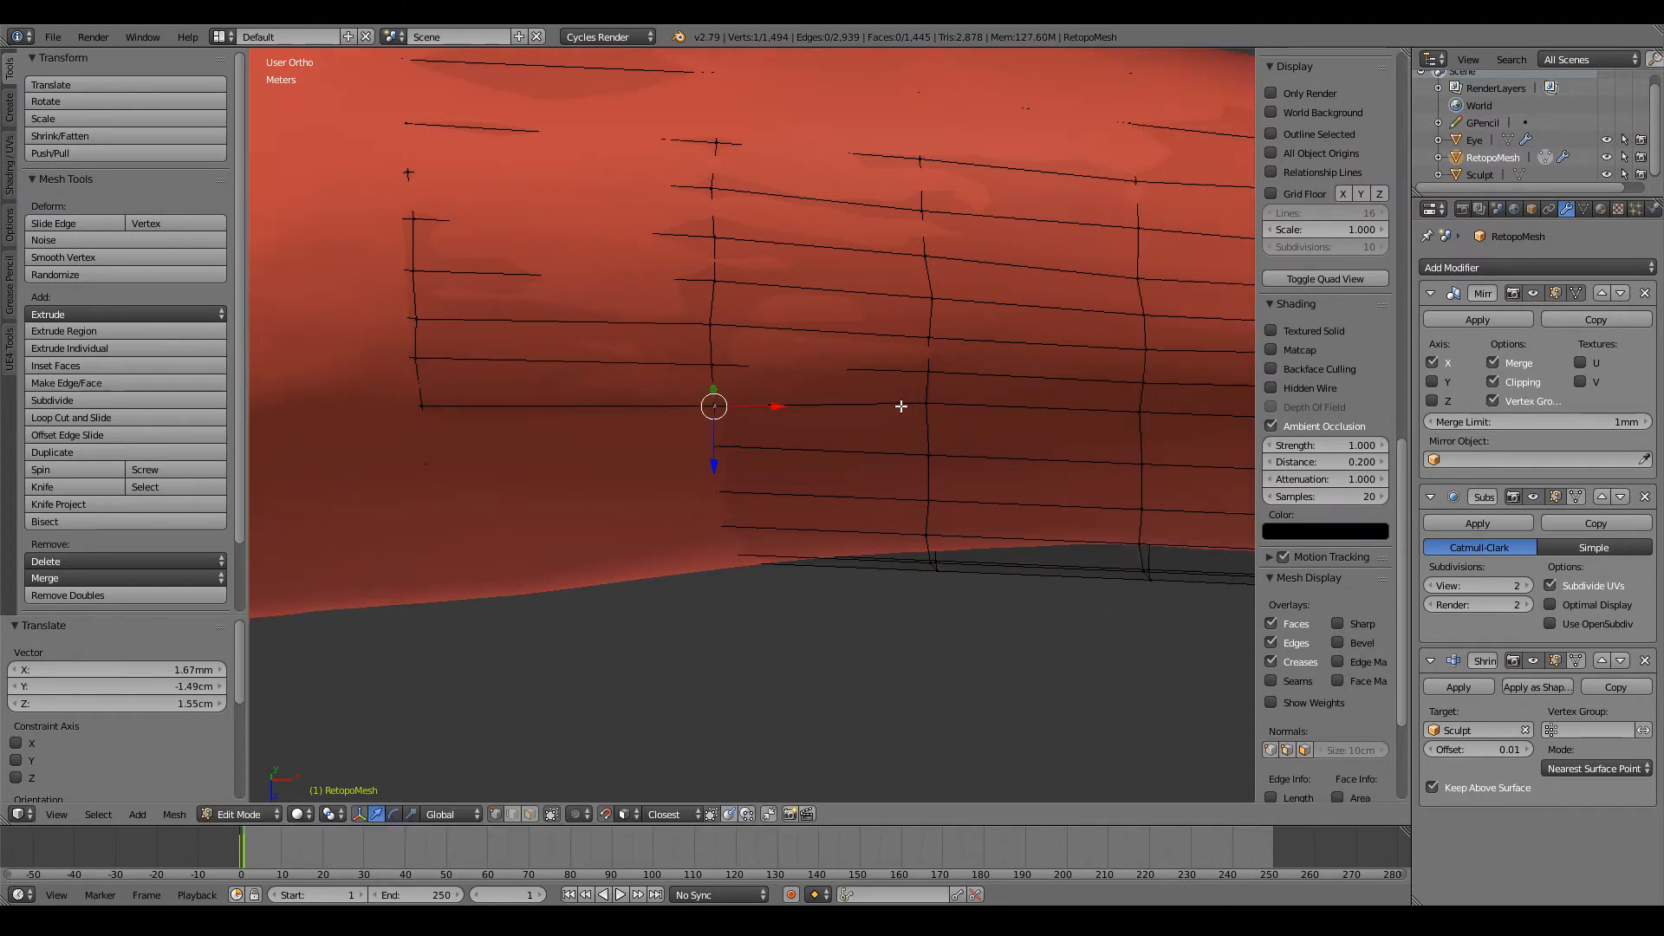
{"action": "right_click", "coordinate": [924, 403]}
{"action": "key", "text": "g"}
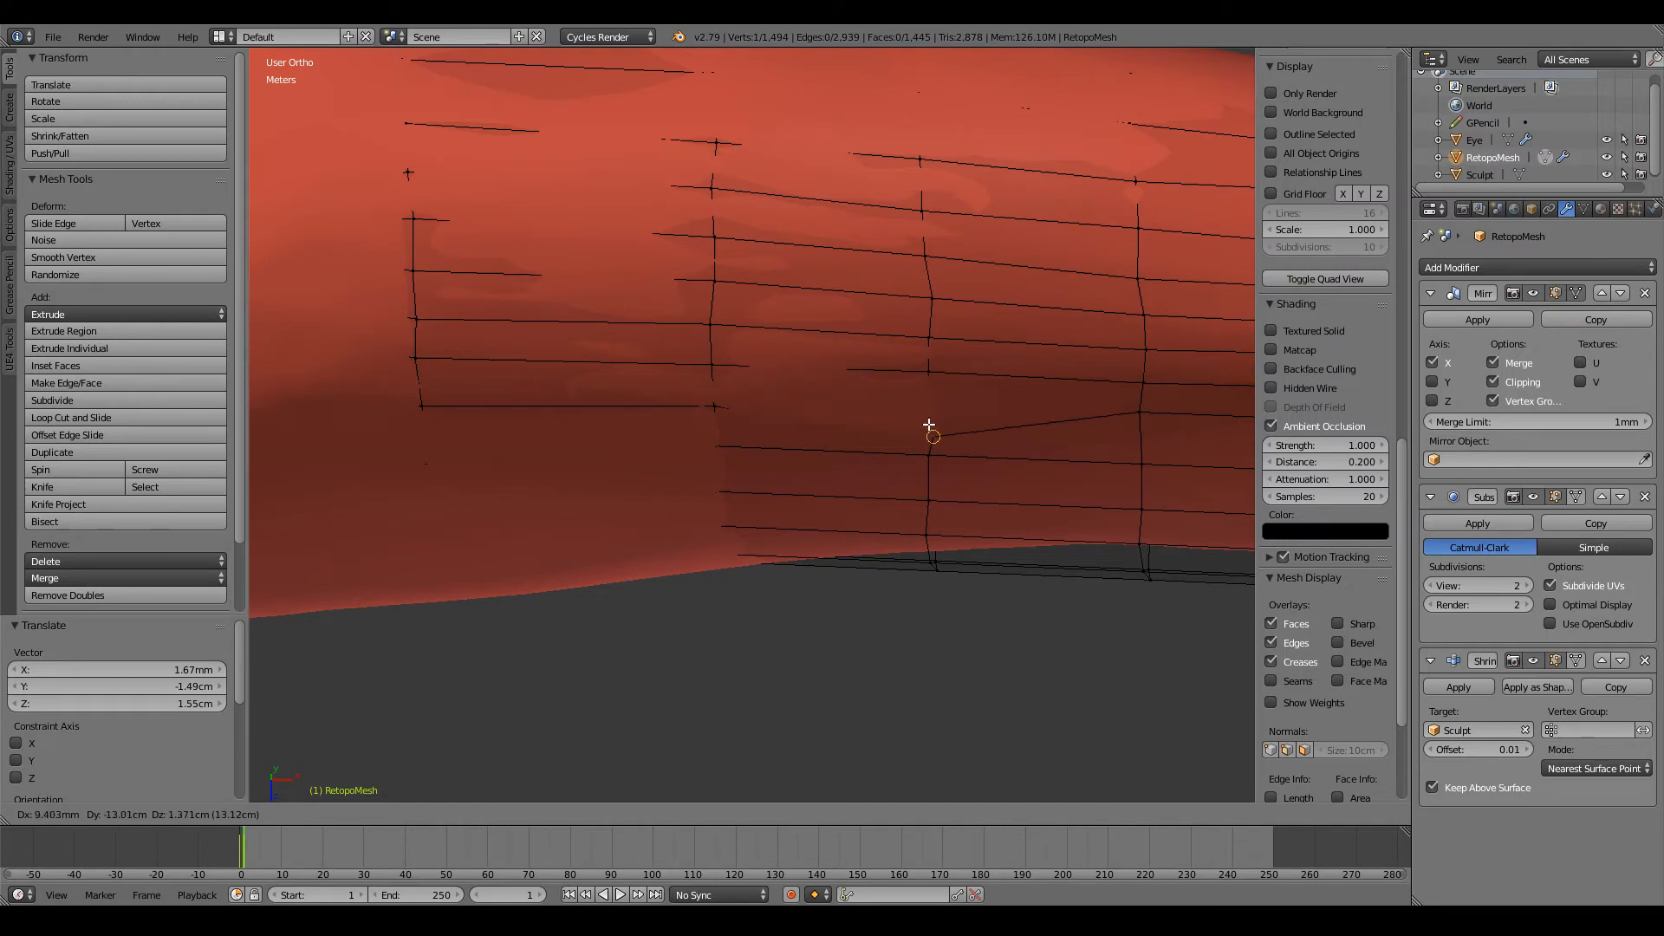
{"action": "left_click", "coordinate": [927, 413]}
{"action": "scroll", "coordinate": [927, 414], "scroll_direction": "up", "scroll_amount": 9, "text": "ctrl"}
Step: Continue this row through mid-forearm by moving its next two vertices slightly down
{"action": "right_click", "coordinate": [900, 416]}
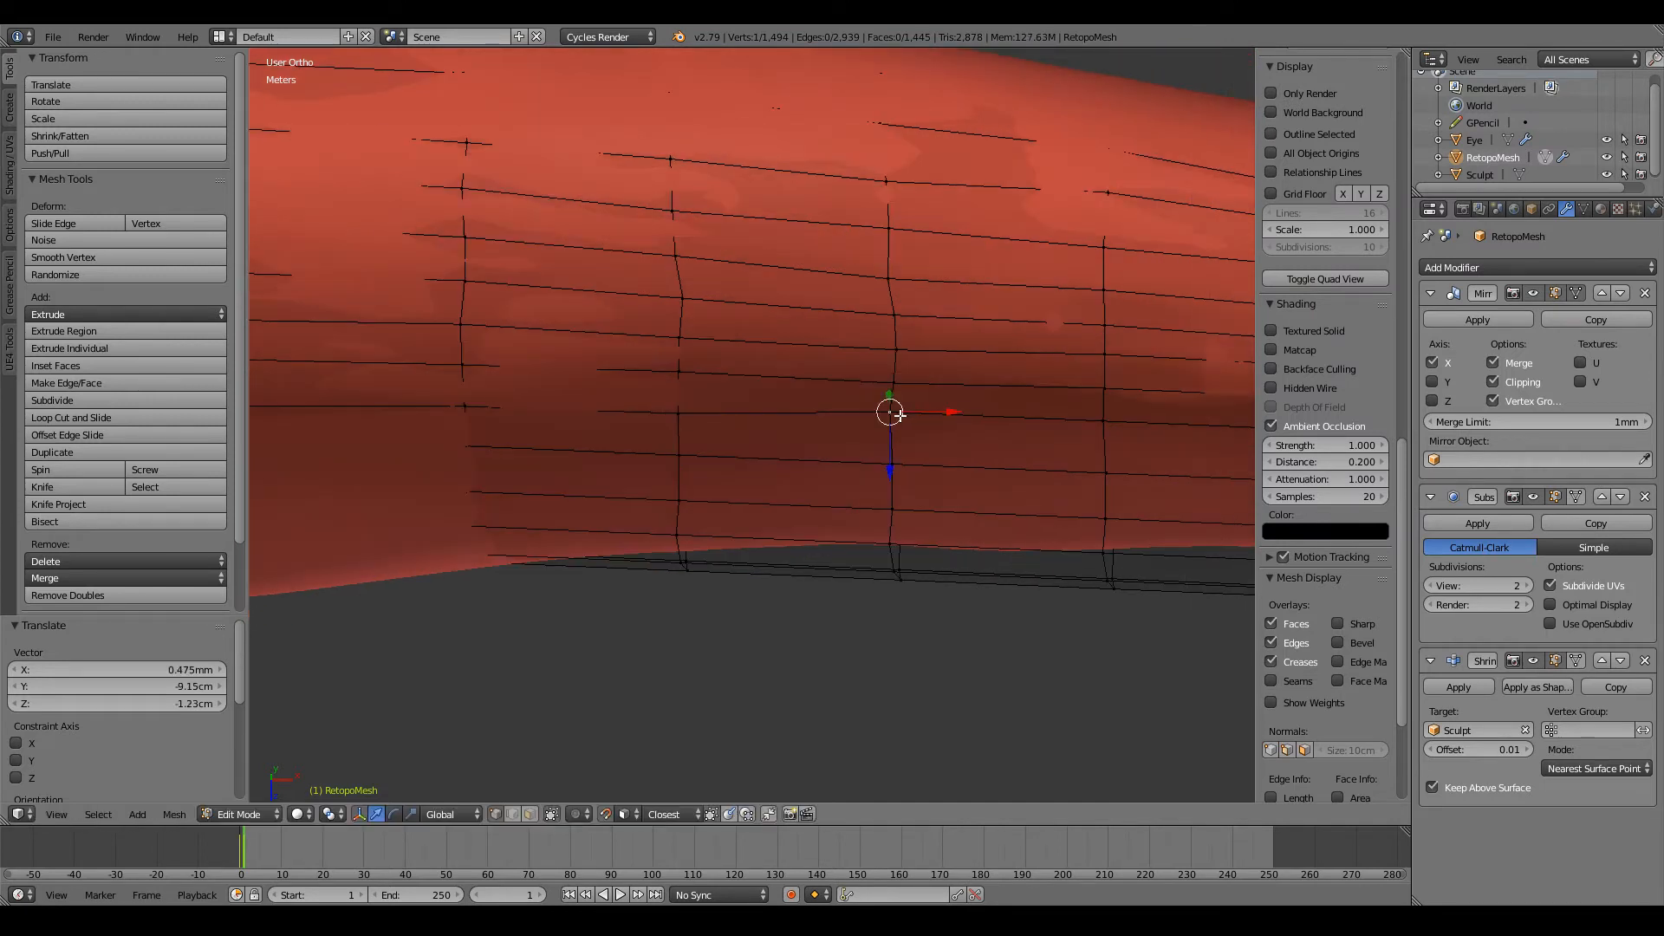
{"action": "key", "text": "g"}
{"action": "left_click", "coordinate": [894, 421]}
{"action": "scroll", "coordinate": [894, 421], "scroll_direction": "up", "scroll_amount": 8, "text": "ctrl"}
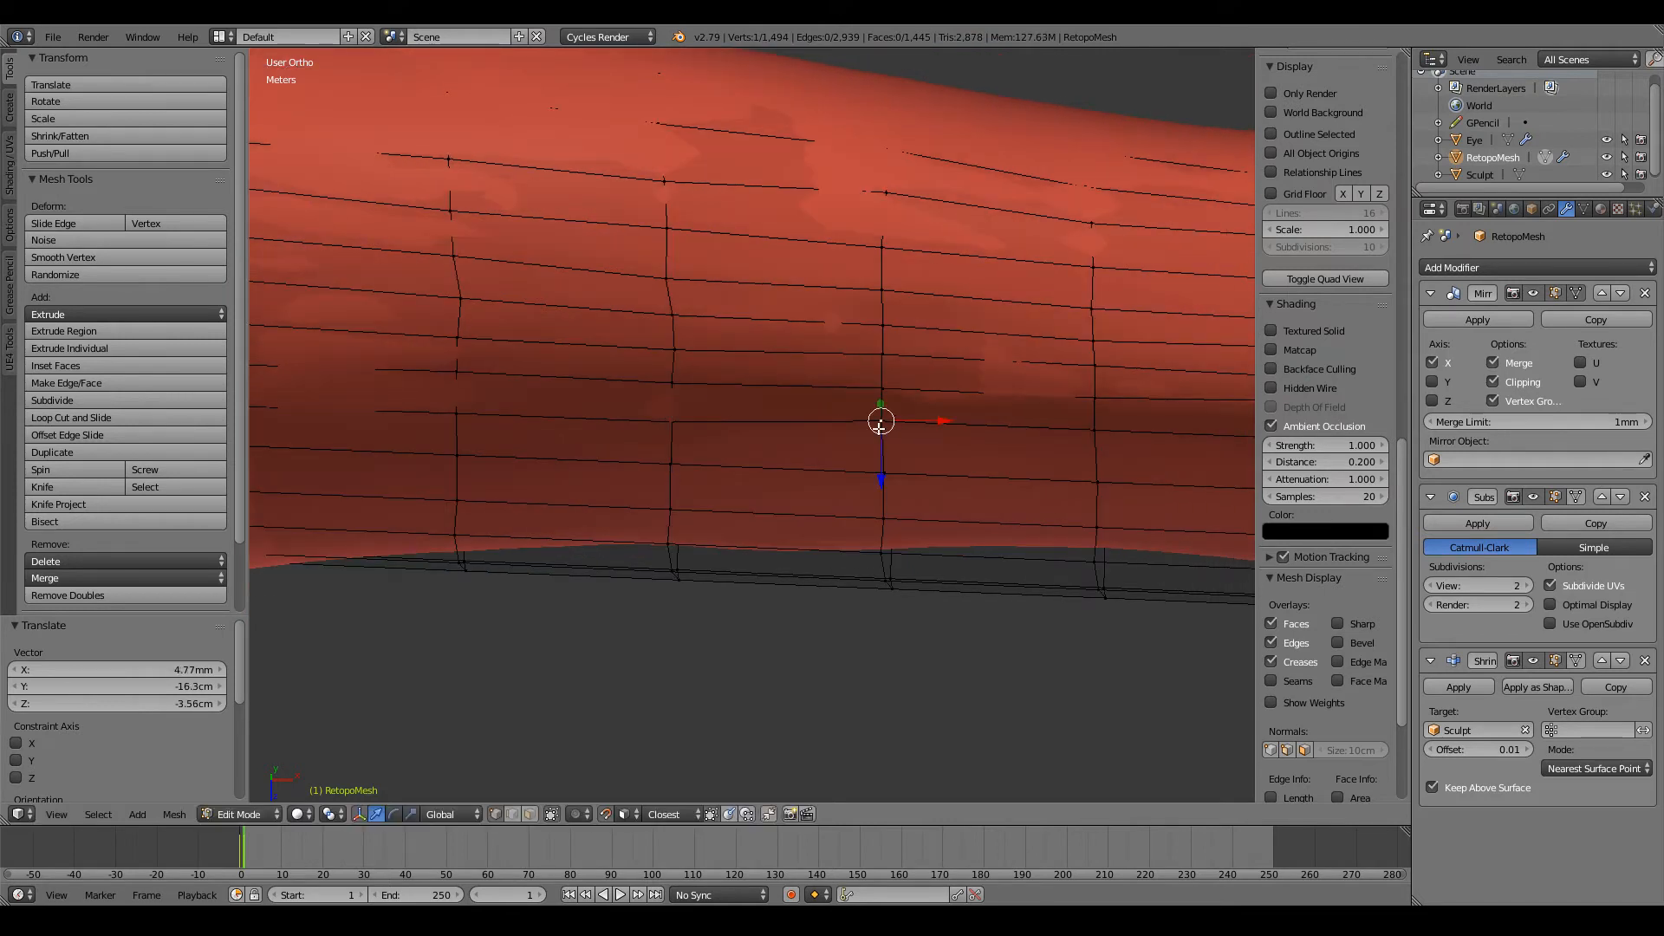
{"action": "key", "text": "g"}
{"action": "left_click", "coordinate": [882, 426]}
{"action": "scroll", "coordinate": [881, 426], "scroll_direction": "up", "scroll_amount": 8, "text": "ctrl"}
Step: Lower the row's next two vertices towards the wrist and check their placement in wireframe
{"action": "right_click", "coordinate": [876, 431]}
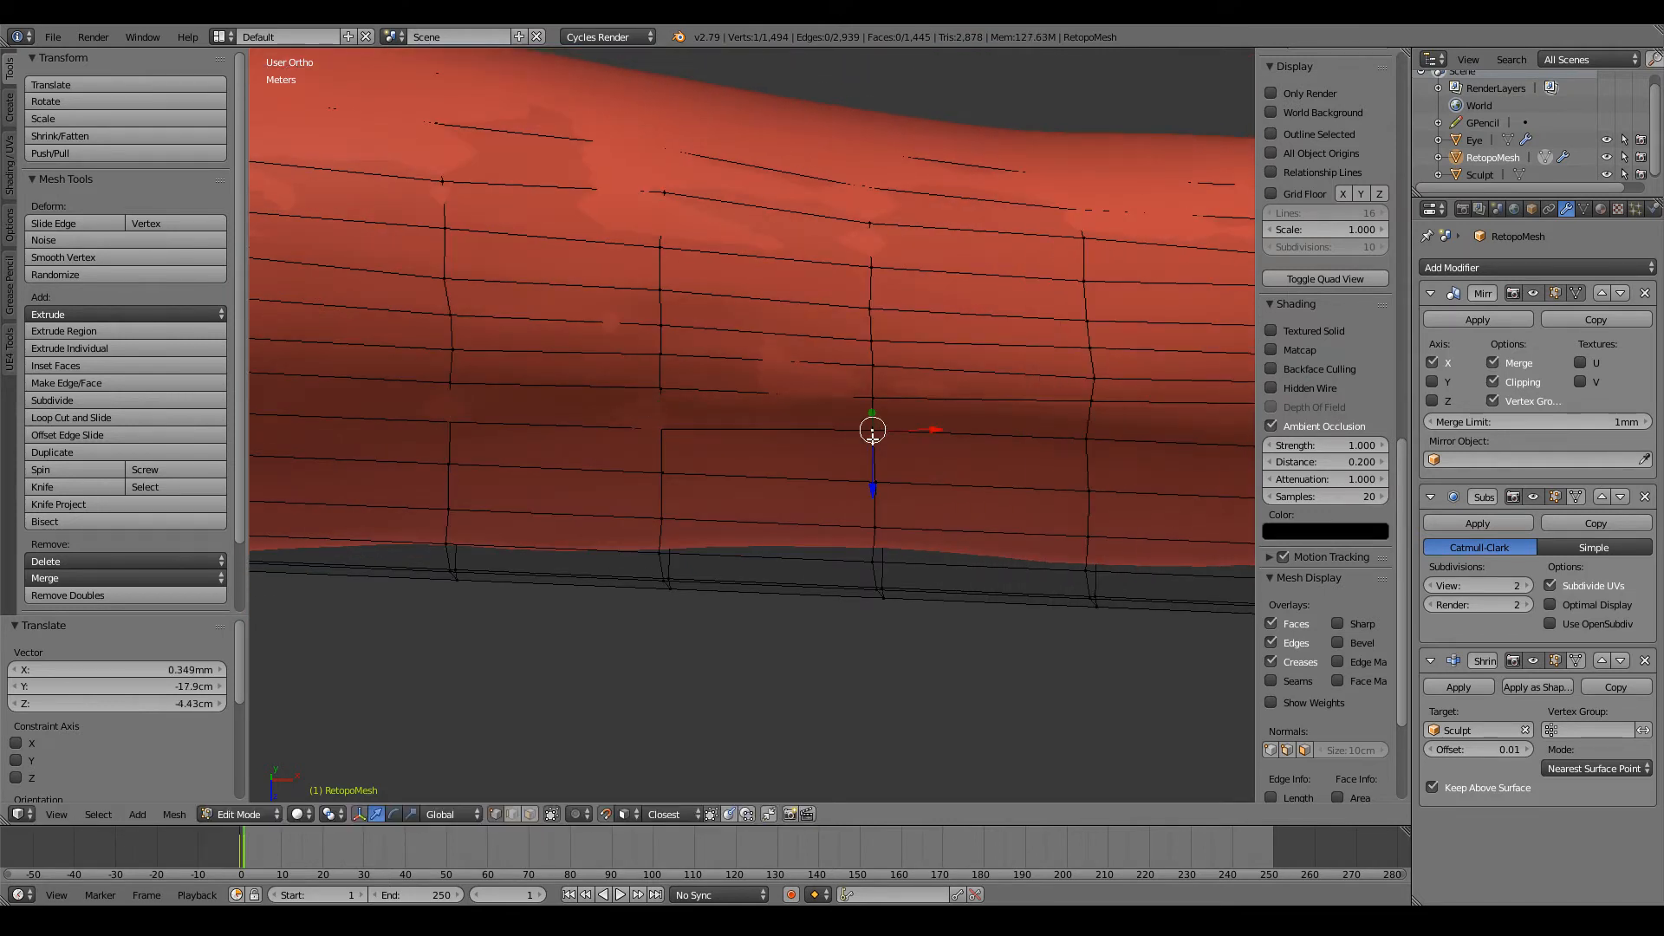
{"action": "key", "text": "g"}
{"action": "left_click", "coordinate": [872, 439]}
{"action": "key", "text": "g"}
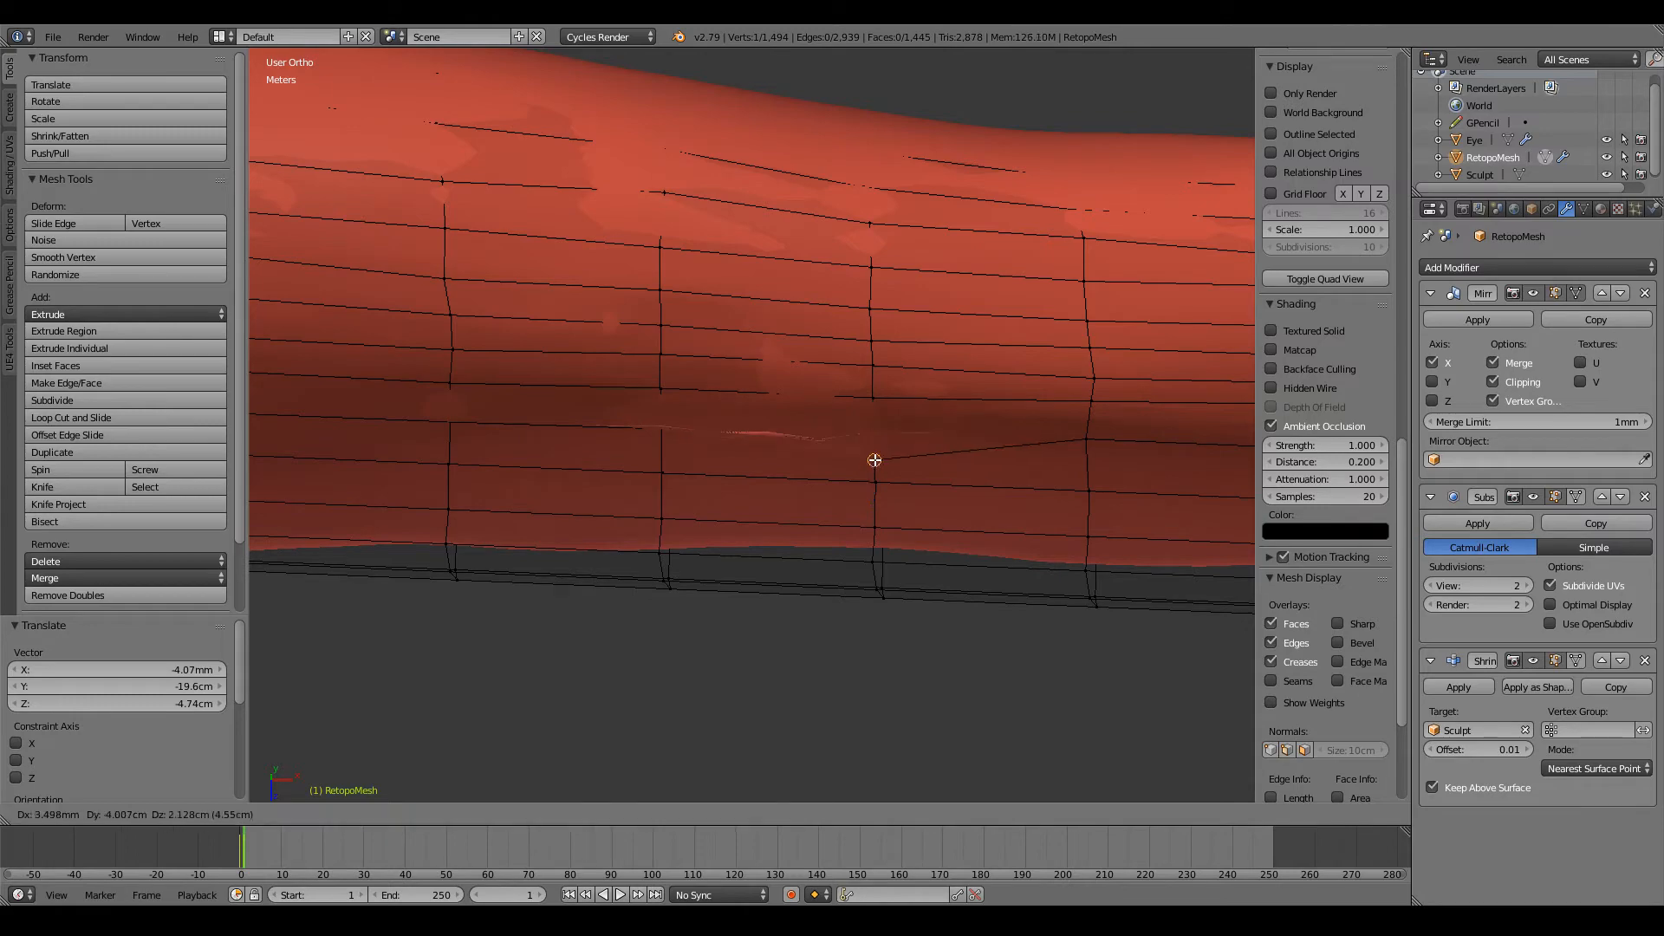
{"action": "left_click", "coordinate": [876, 452]}
{"action": "key", "text": "x"}
{"action": "key", "text": "z"}
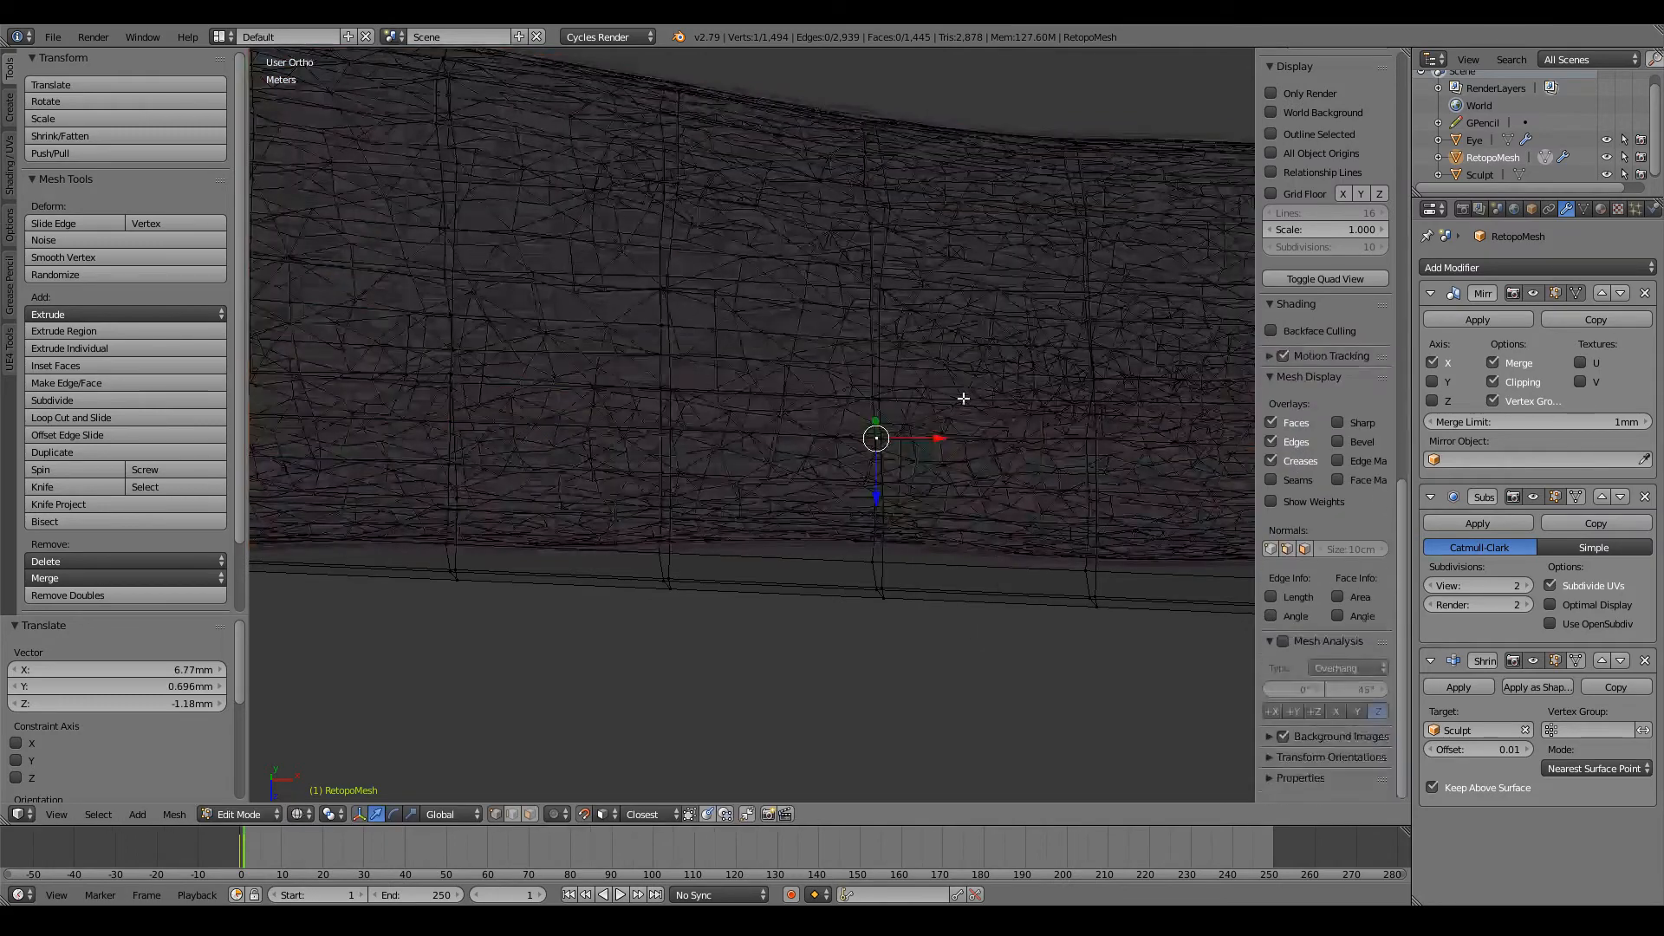
{"action": "middle_click_drag", "start_coordinate": [962, 398], "coordinate": [853, 443]}
{"action": "key", "text": "z"}
{"action": "middle_click_drag", "start_coordinate": [737, 482], "coordinate": [842, 420]}
Step: Lower the row's next vertex on the wrist side and check the smoothed forearm in Object Mode
{"action": "right_click", "coordinate": [1065, 324]}
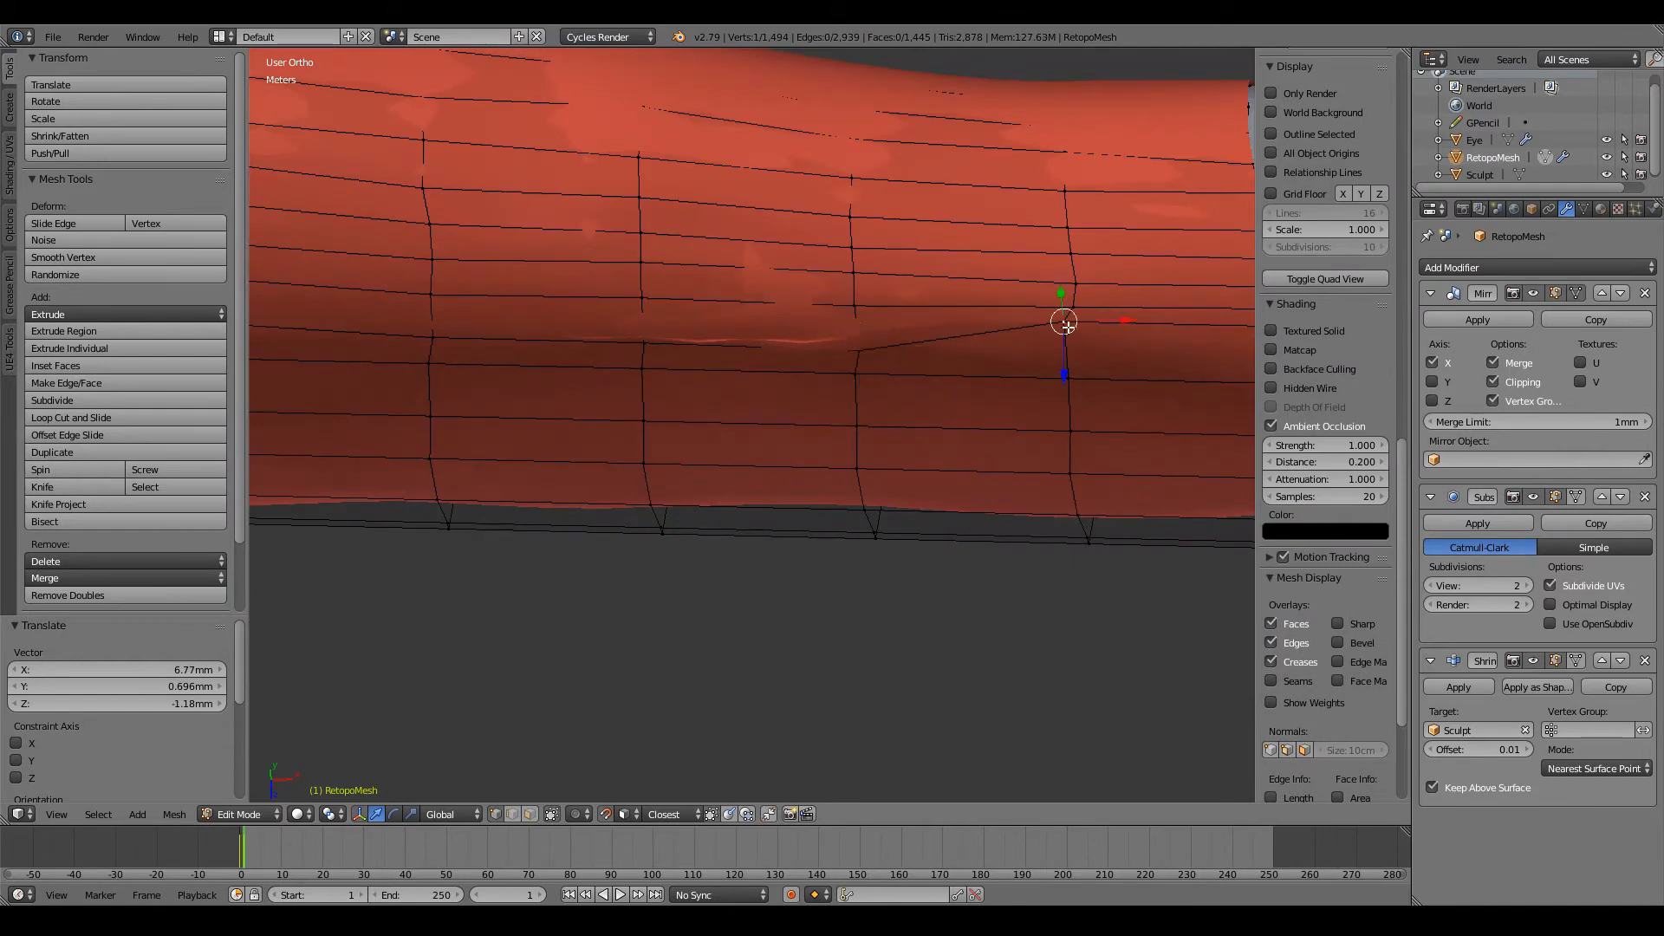
{"action": "key", "text": "g"}
{"action": "left_click", "coordinate": [1071, 347]}
{"action": "middle_click_drag", "start_coordinate": [1071, 346], "coordinate": [947, 360]}
{"action": "key", "text": "Tab"}
{"action": "scroll", "coordinate": [965, 381], "scroll_direction": "down", "scroll_amount": 4}
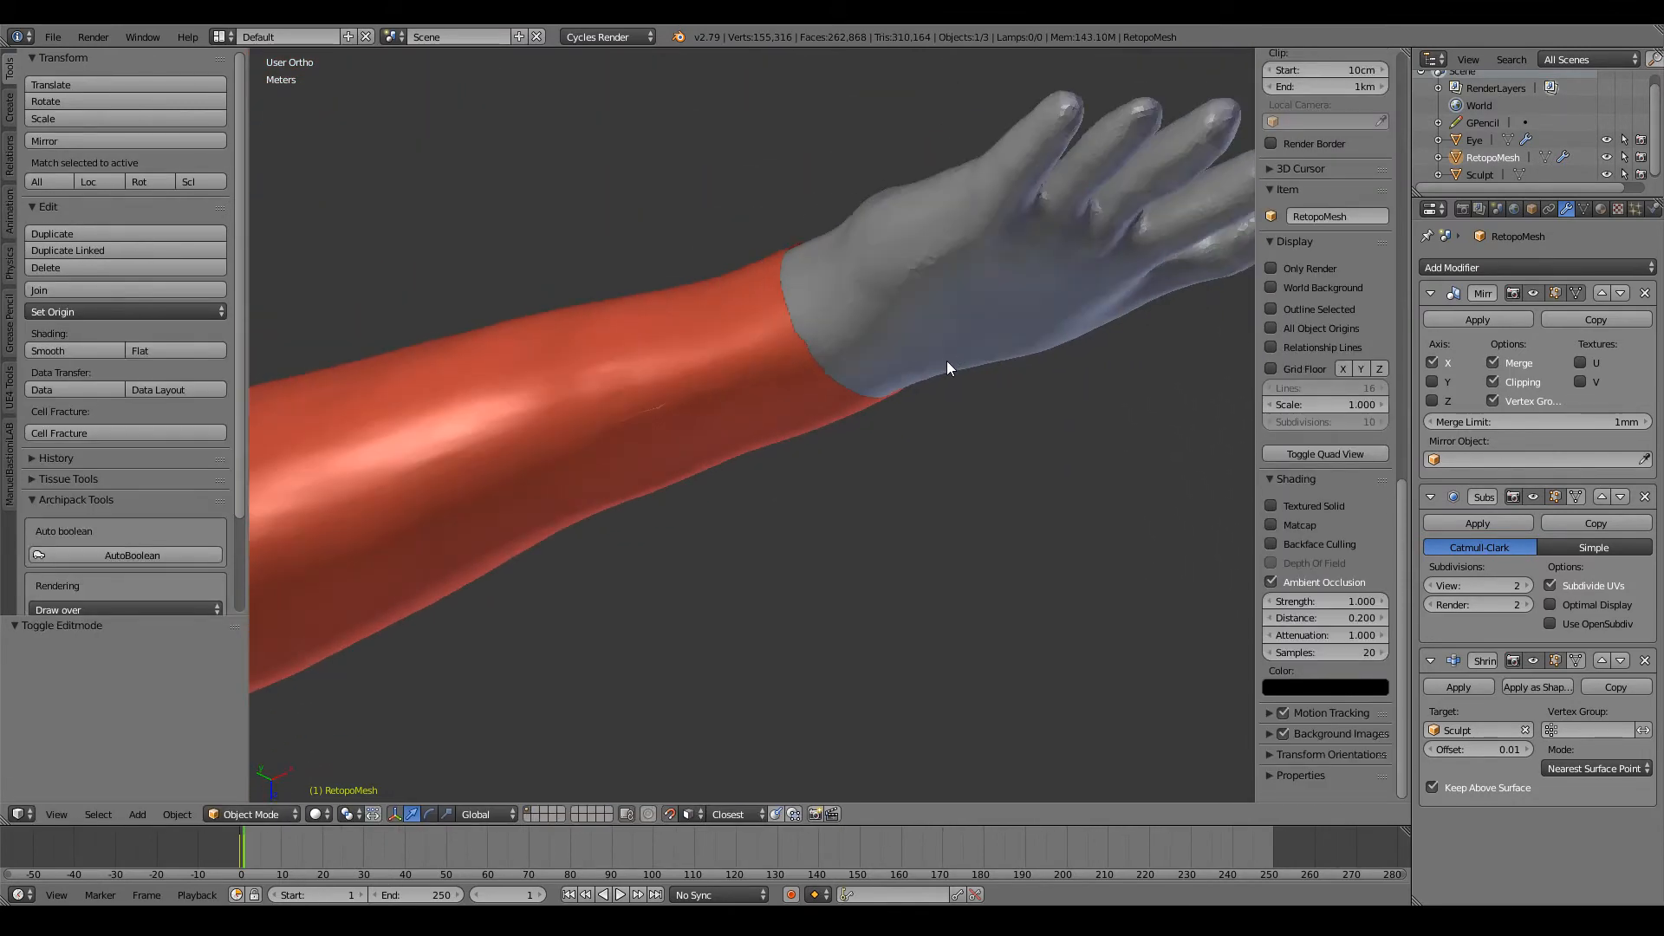
Step: Resume mesh editing and reposition two vertices of the row close to the wrist end loop
{"action": "key", "text": "Tab"}
{"action": "middle_click_drag", "start_coordinate": [766, 382], "coordinate": [1044, 381]}
{"action": "right_click", "coordinate": [972, 438]}
{"action": "key", "text": "g"}
{"action": "left_click", "coordinate": [975, 433]}
{"action": "middle_click_drag", "start_coordinate": [1044, 381], "coordinate": [827, 427]}
{"action": "right_click", "coordinate": [984, 450]}
{"action": "middle_click_drag", "start_coordinate": [984, 450], "coordinate": [1004, 388]}
{"action": "key", "text": "g"}
{"action": "left_click", "coordinate": [943, 298]}
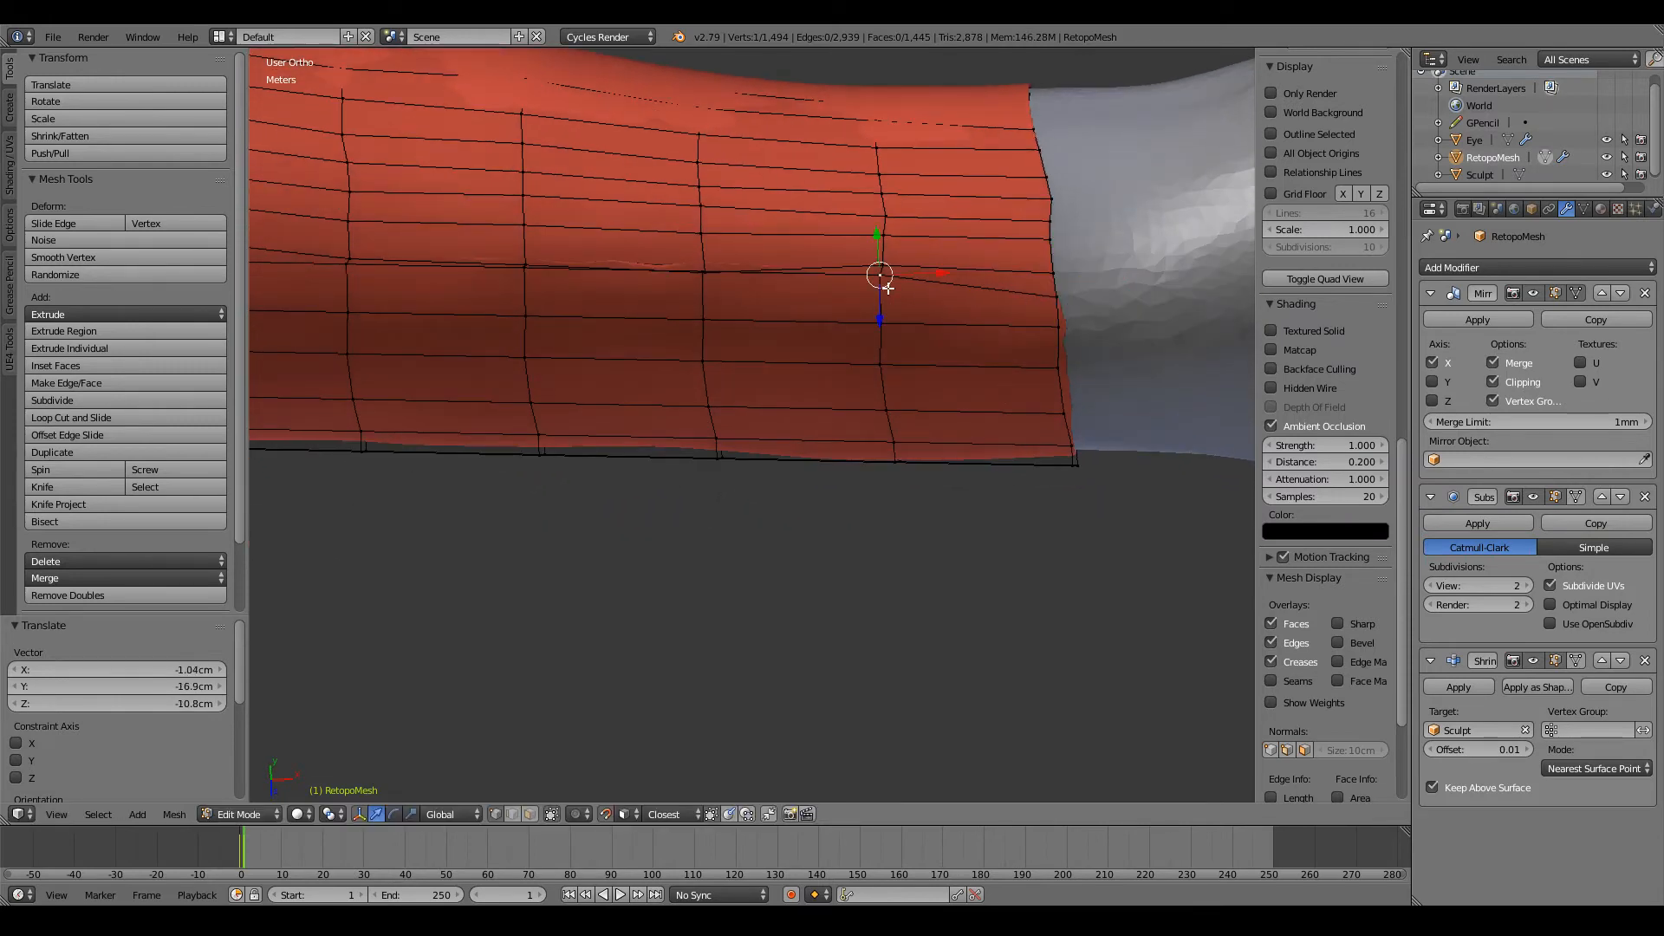
Step: Lower three vertices of the underside row, working from the wrist side back towards mid-forearm
{"action": "key", "text": "g"}
{"action": "left_click", "coordinate": [880, 302]}
{"action": "scroll", "coordinate": [881, 302], "scroll_direction": "down", "scroll_amount": 7, "text": "ctrl"}
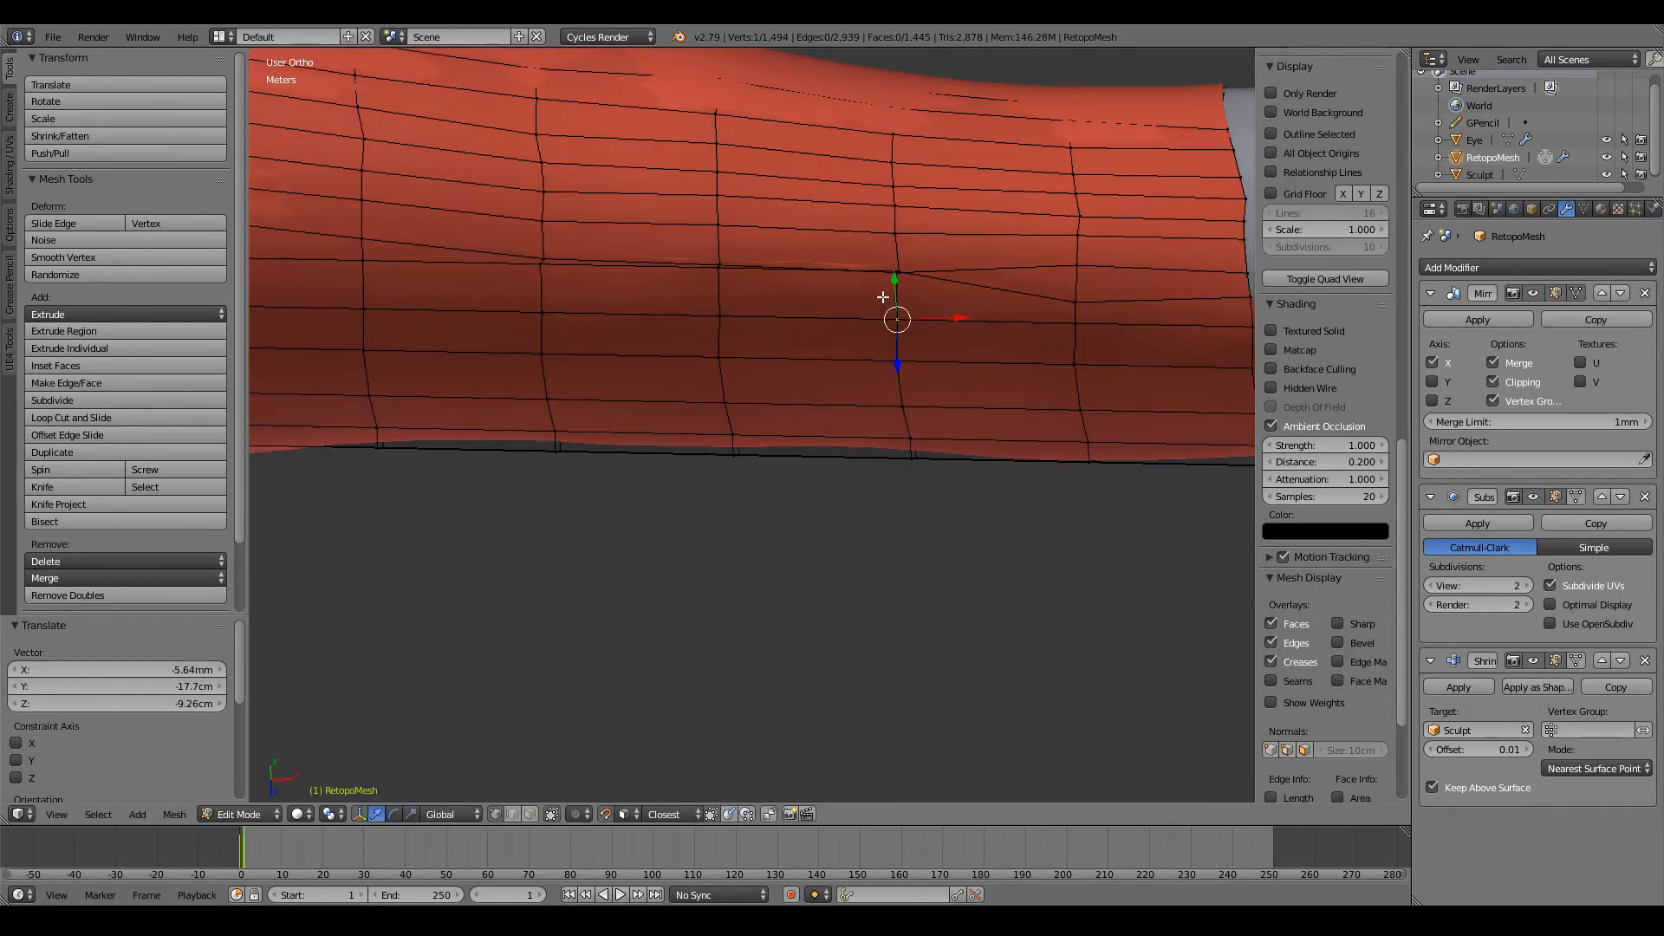
{"action": "key", "text": "g"}
{"action": "left_click", "coordinate": [893, 300]}
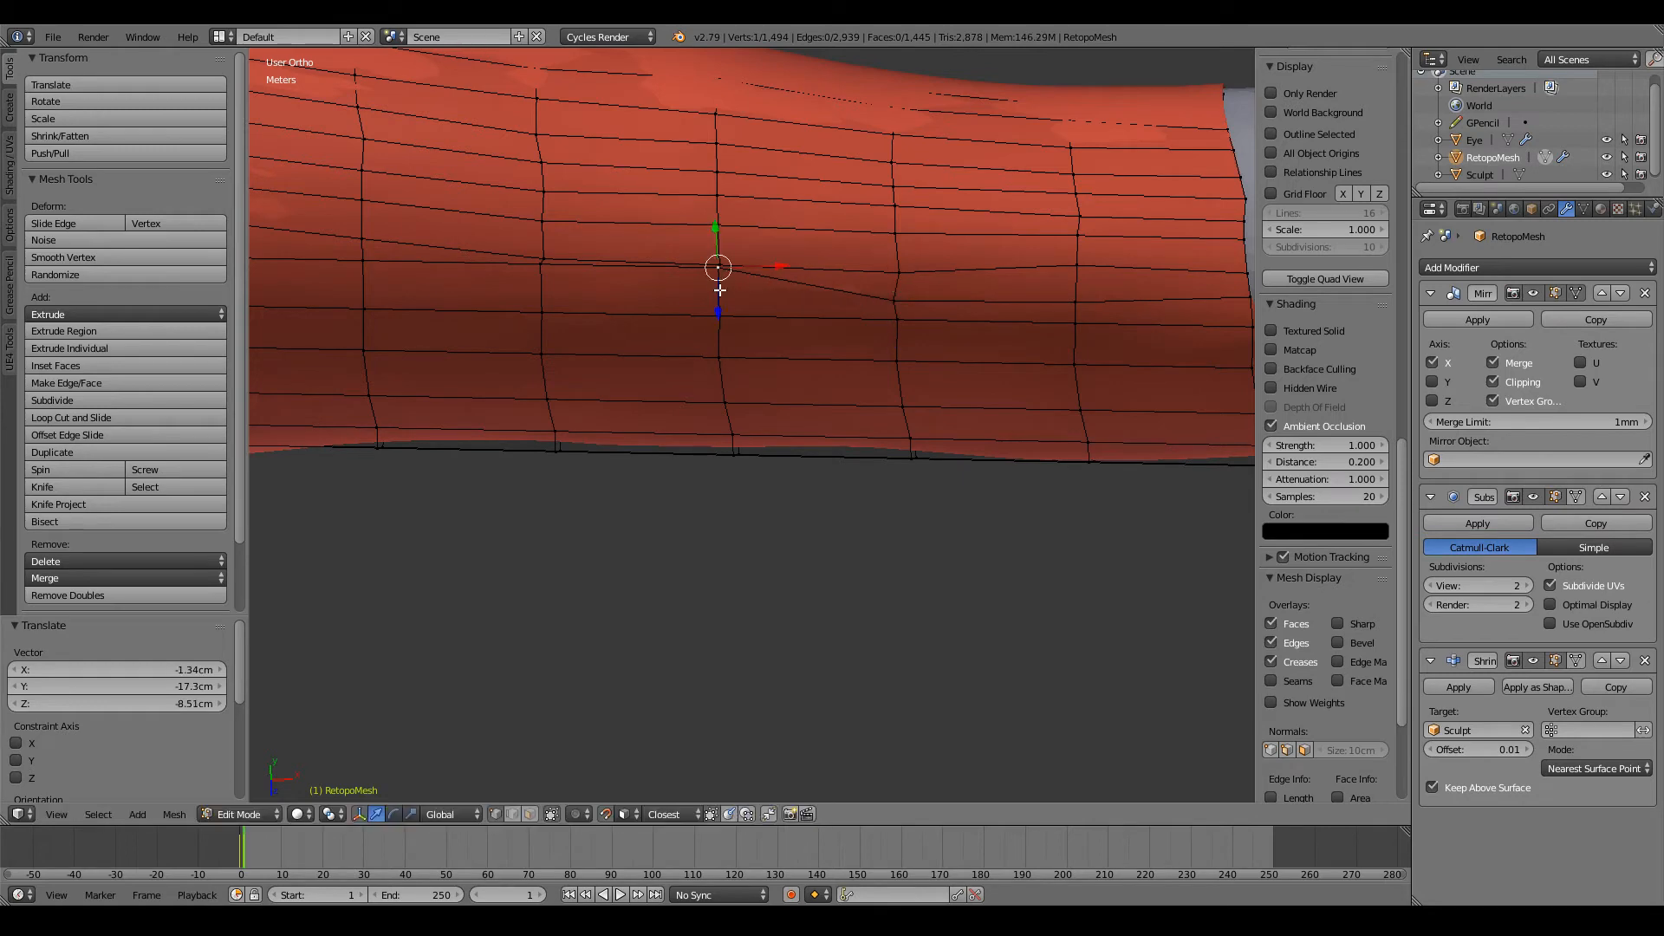
{"action": "key", "text": "g"}
{"action": "left_click", "coordinate": [719, 293]}
Step: Examine the forearm's underside row against the sculpt in wireframe and switch the view to perspective
{"action": "scroll", "coordinate": [754, 329], "scroll_direction": "up", "scroll_amount": 7, "text": "shift"}
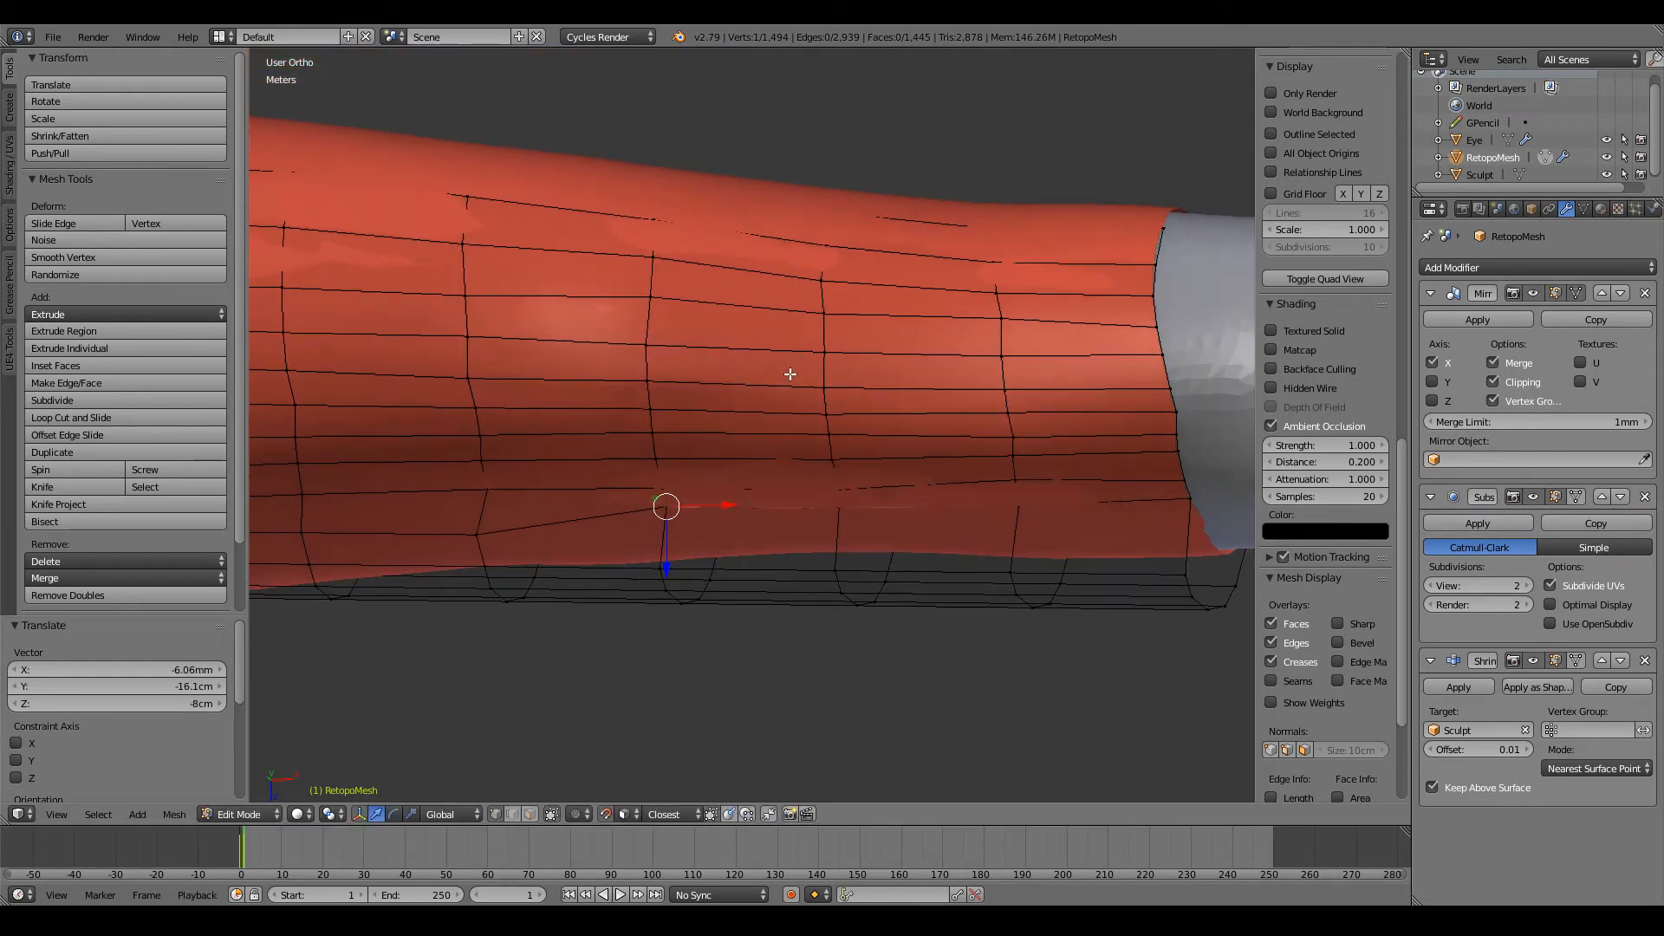
{"action": "scroll", "coordinate": [791, 375], "scroll_direction": "down", "scroll_amount": 4, "text": "shift"}
{"action": "scroll", "coordinate": [789, 378], "scroll_direction": "down", "scroll_amount": 1}
{"action": "scroll", "coordinate": [788, 379], "scroll_direction": "up", "scroll_amount": 4}
{"action": "key", "text": "space"}
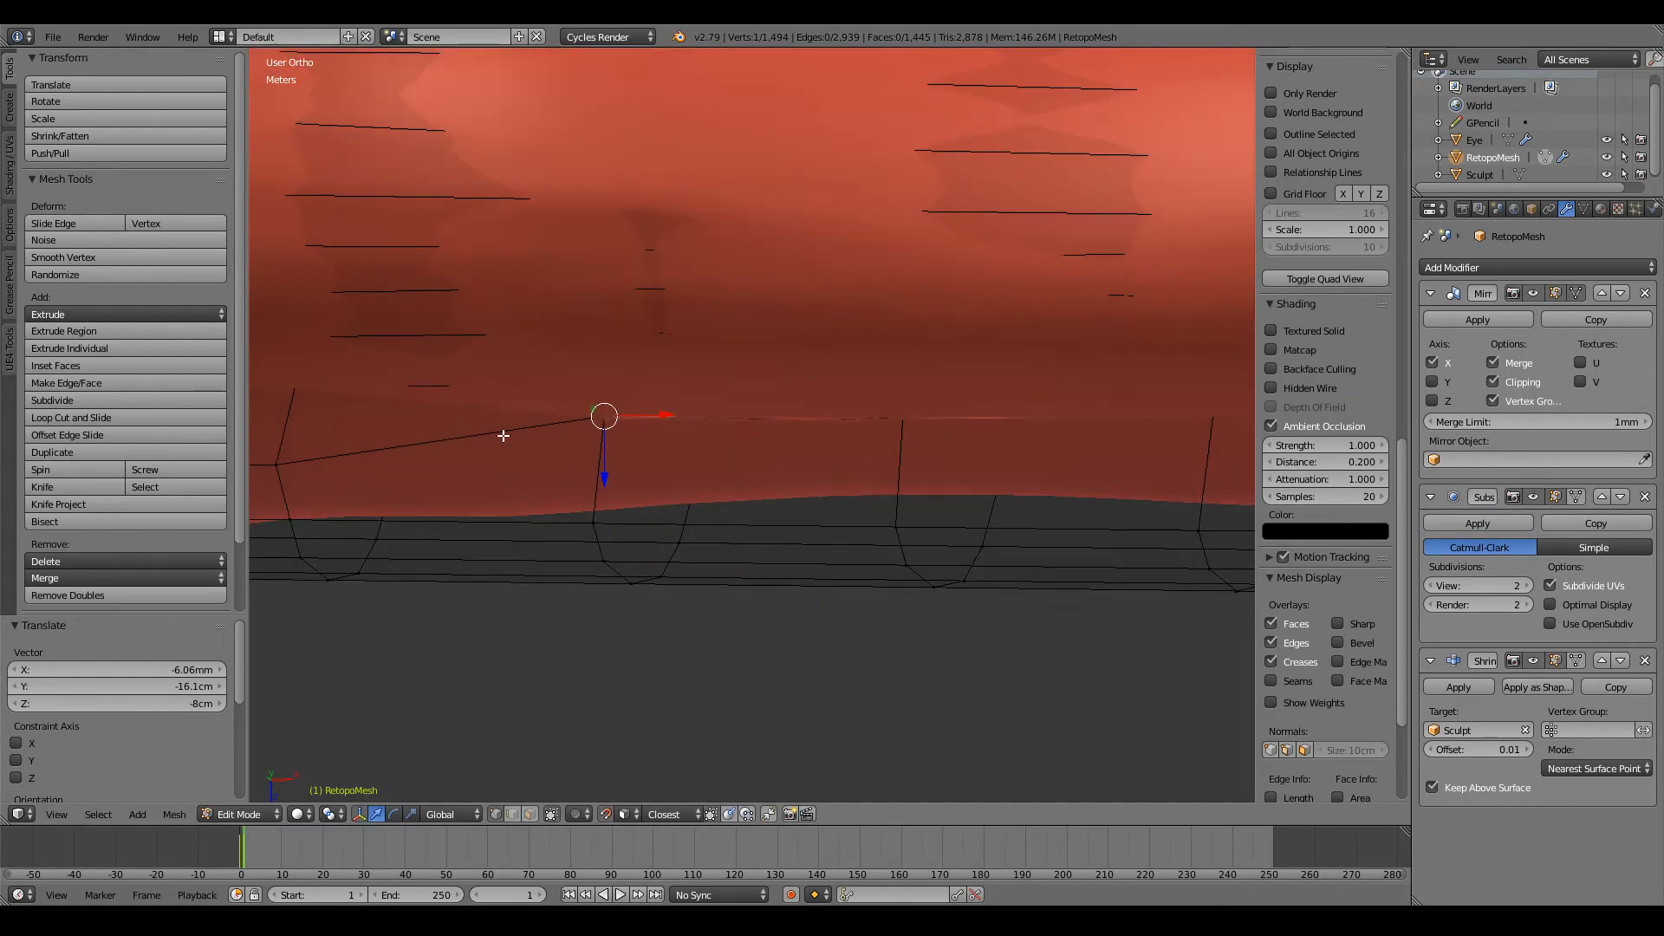
{"action": "key", "text": "z"}
{"action": "left_click", "coordinate": [557, 424], "text": "alt"}
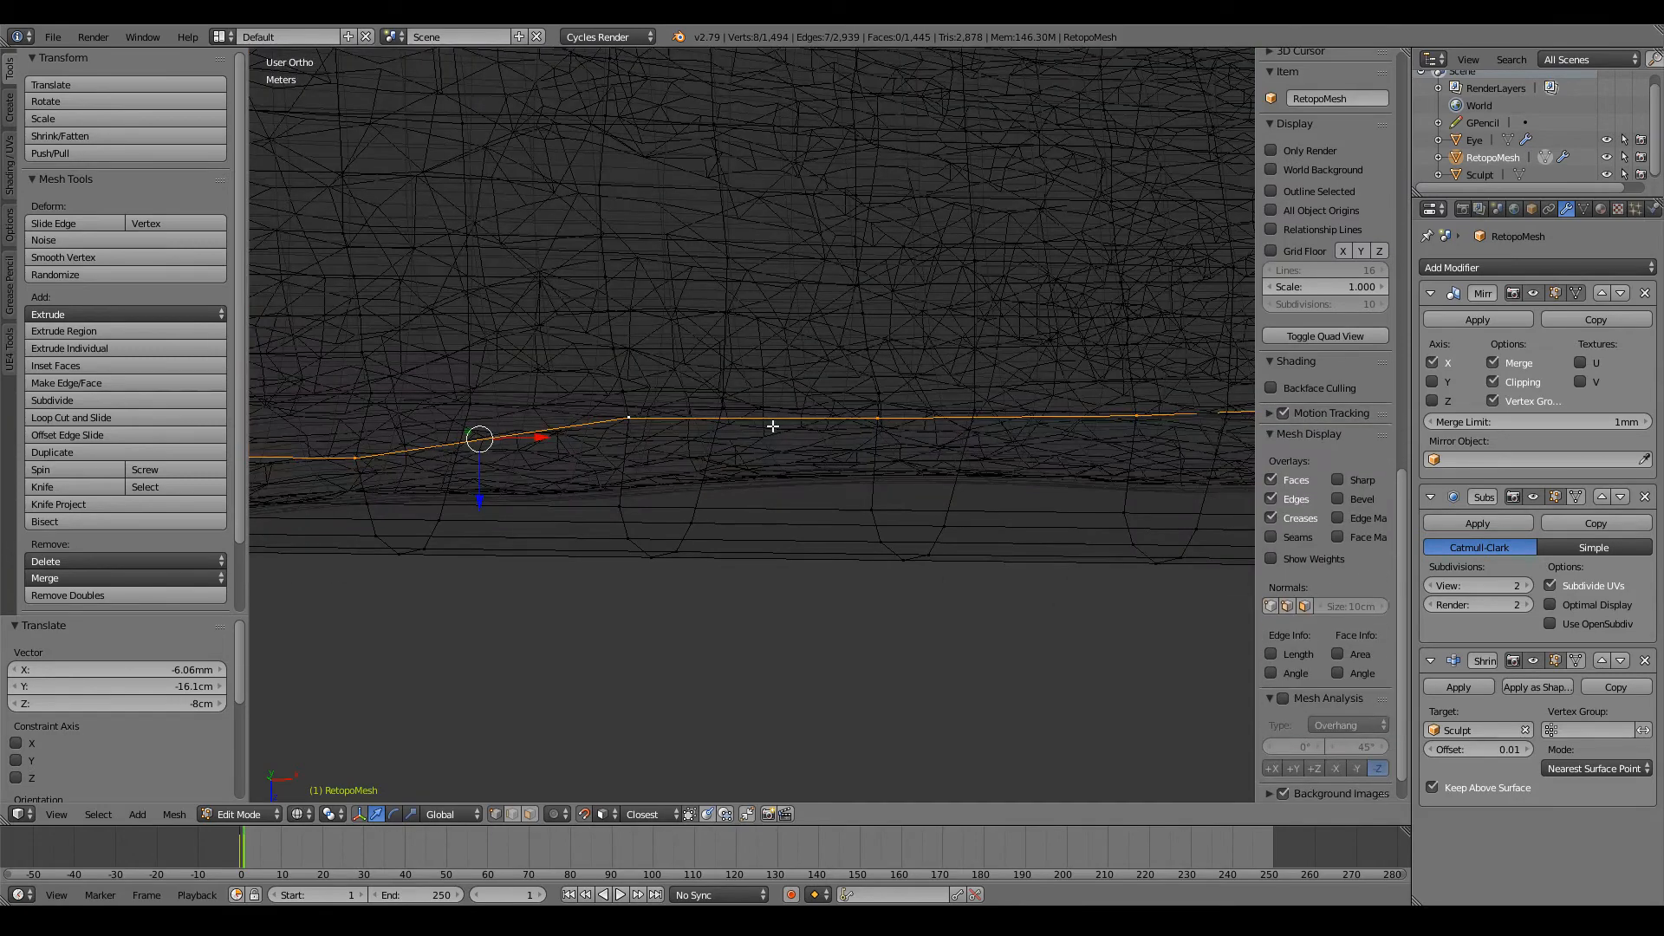
{"action": "right_click", "coordinate": [628, 417]}
{"action": "mouse_move", "coordinate": [897, 424]}
{"action": "middle_mouse_down"}
{"action": "mouse_move", "coordinate": [869, 405]}
{"action": "mouse_move", "coordinate": [665, 461]}
{"action": "mouse_move", "coordinate": [924, 486]}
{"action": "mouse_move", "coordinate": [1094, 454]}
{"action": "middle_mouse_up"}
{"action": "key", "text": "z"}
{"action": "scroll", "coordinate": [869, 404], "scroll_direction": "down", "scroll_amount": 4}
{"action": "key", "text": "z"}
{"action": "scroll", "coordinate": [1094, 454], "scroll_direction": "up", "scroll_amount": 12}
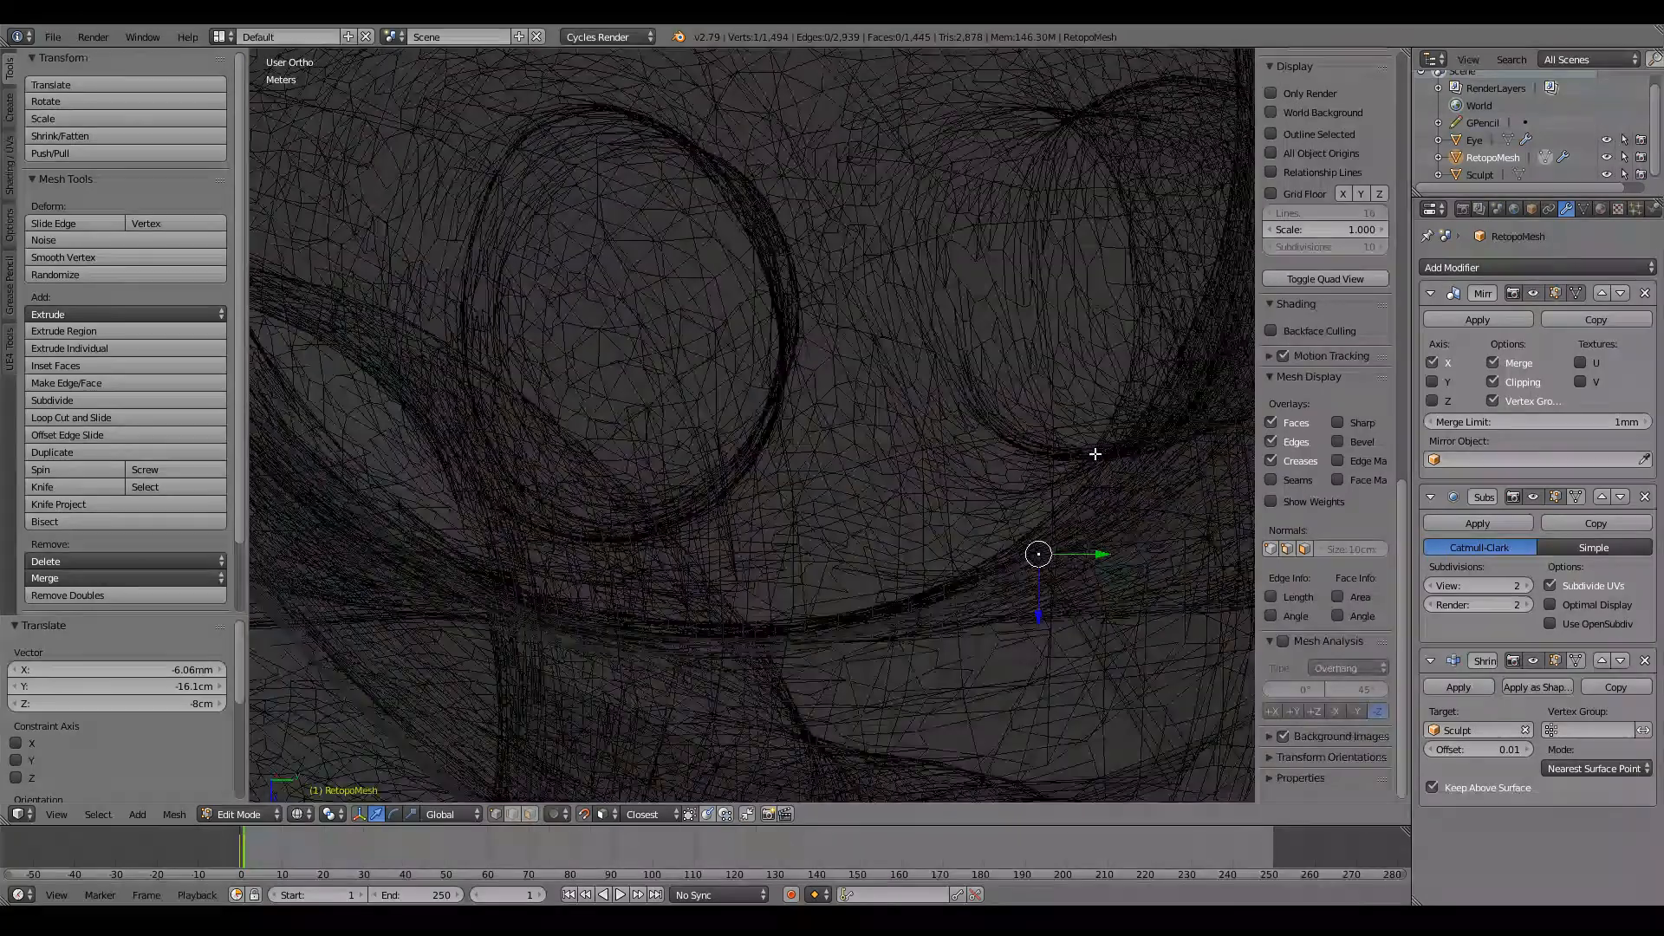
{"action": "scroll", "coordinate": [1095, 455], "scroll_direction": "down", "scroll_amount": 6}
{"action": "key", "text": "KP_5"}
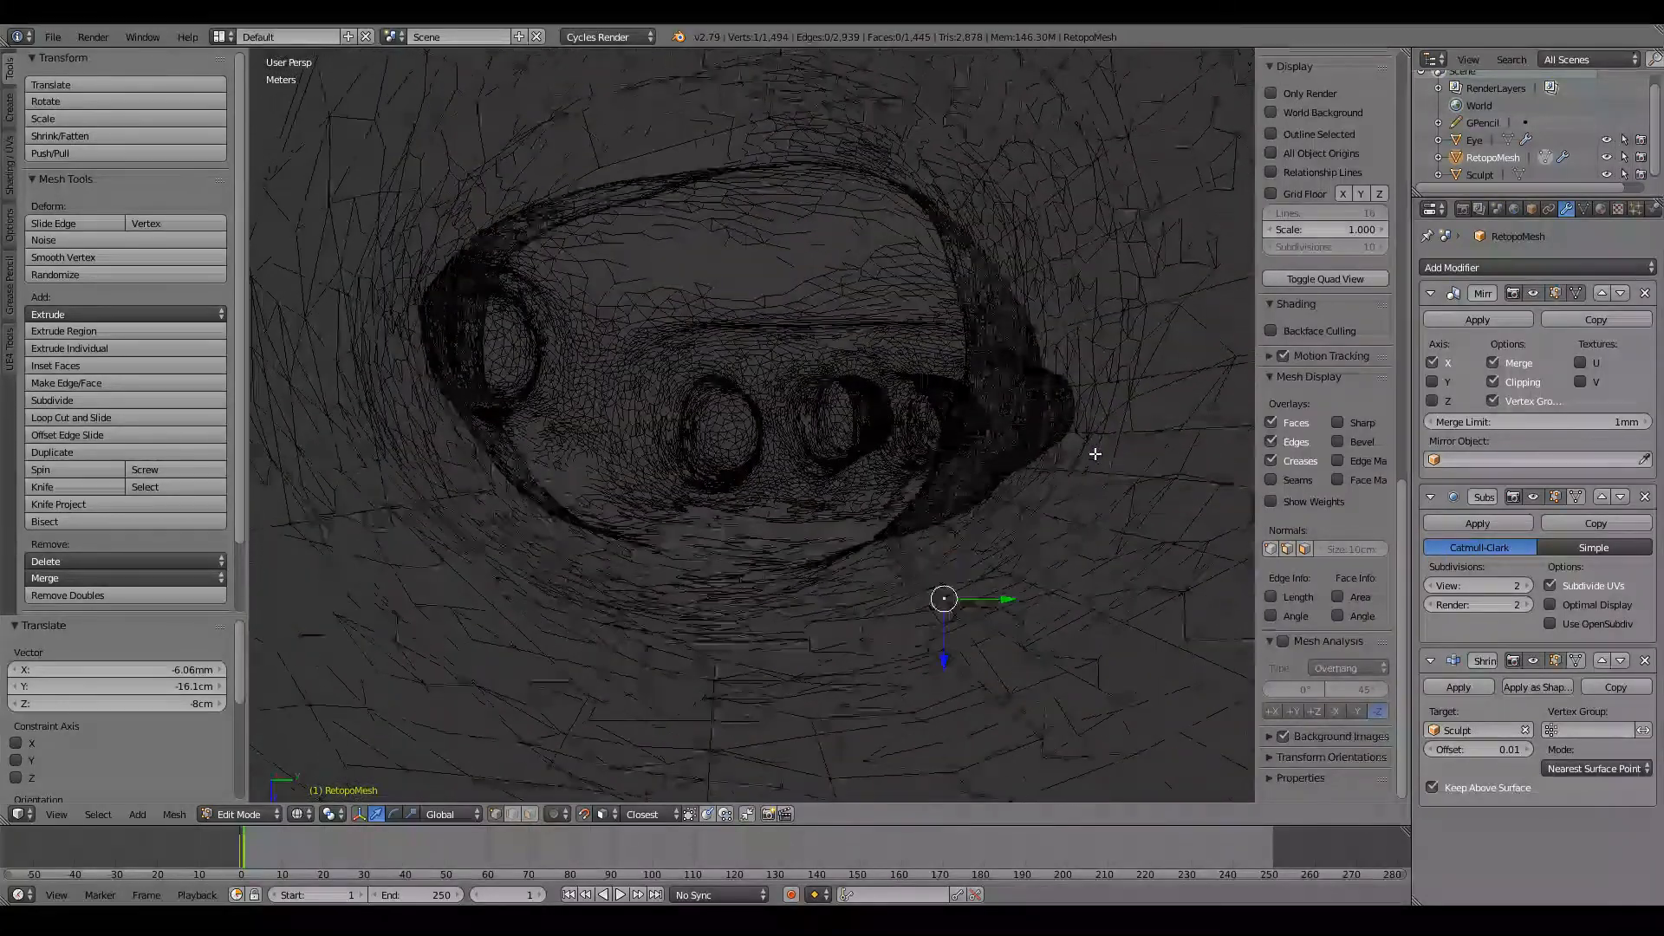
{"action": "scroll", "coordinate": [1095, 454], "scroll_direction": "down", "scroll_amount": 10}
{"action": "scroll", "coordinate": [1095, 455], "scroll_direction": "up", "scroll_amount": 5}
{"action": "middle_click_drag", "start_coordinate": [1095, 454], "coordinate": [739, 524]}
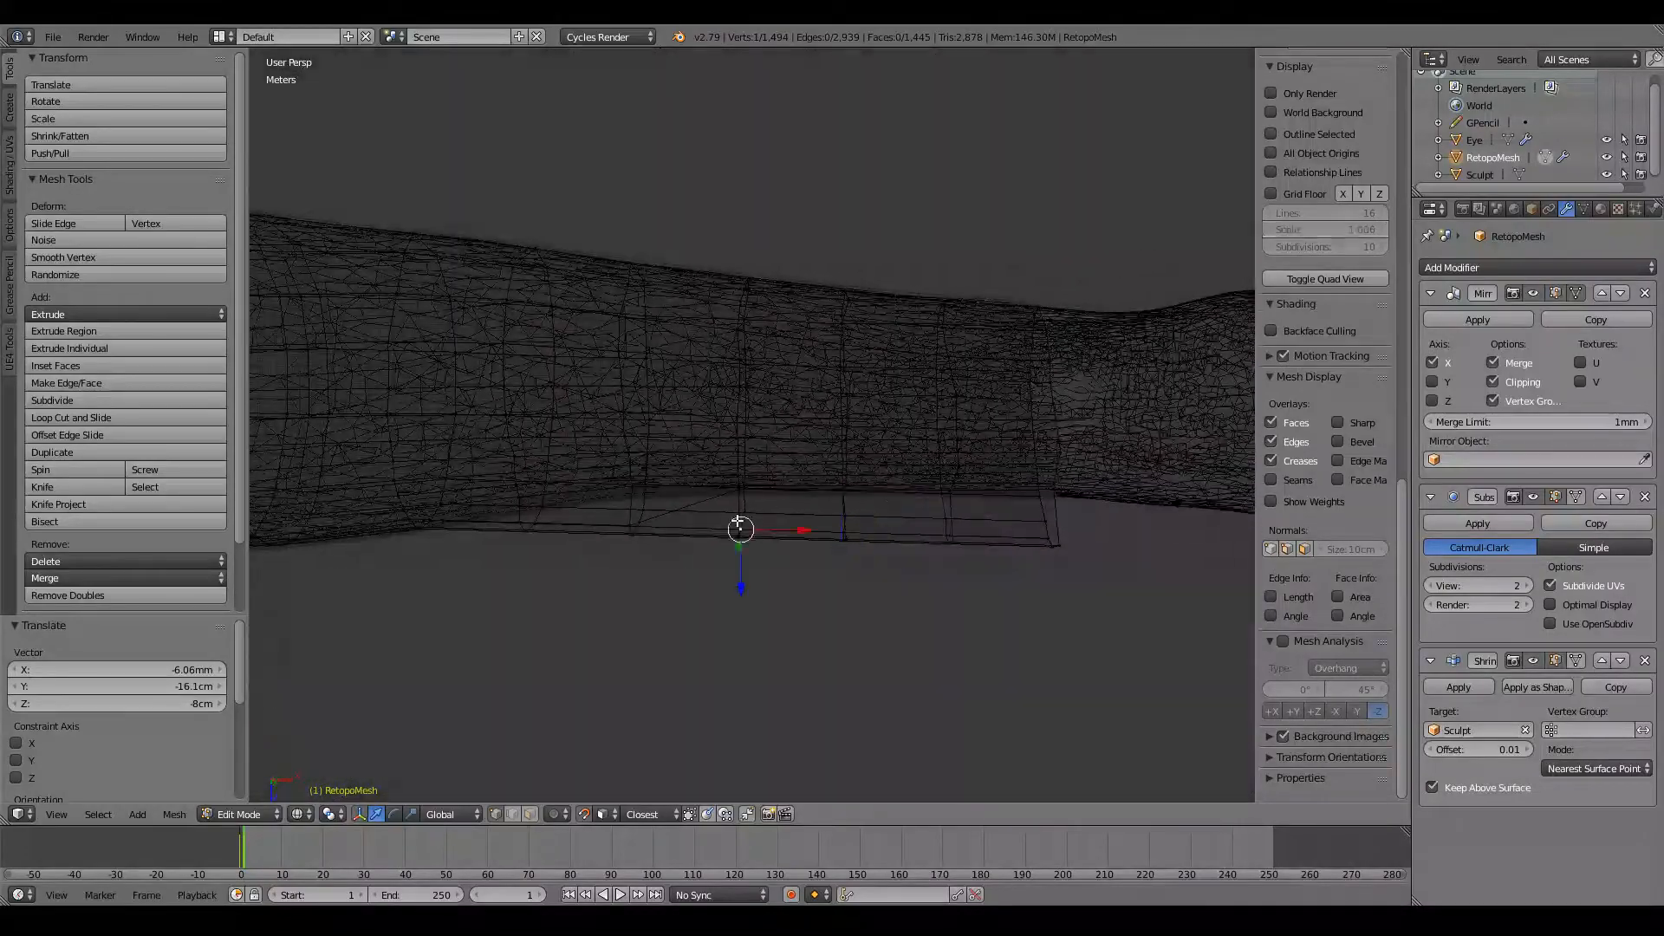
{"action": "key", "text": "z"}
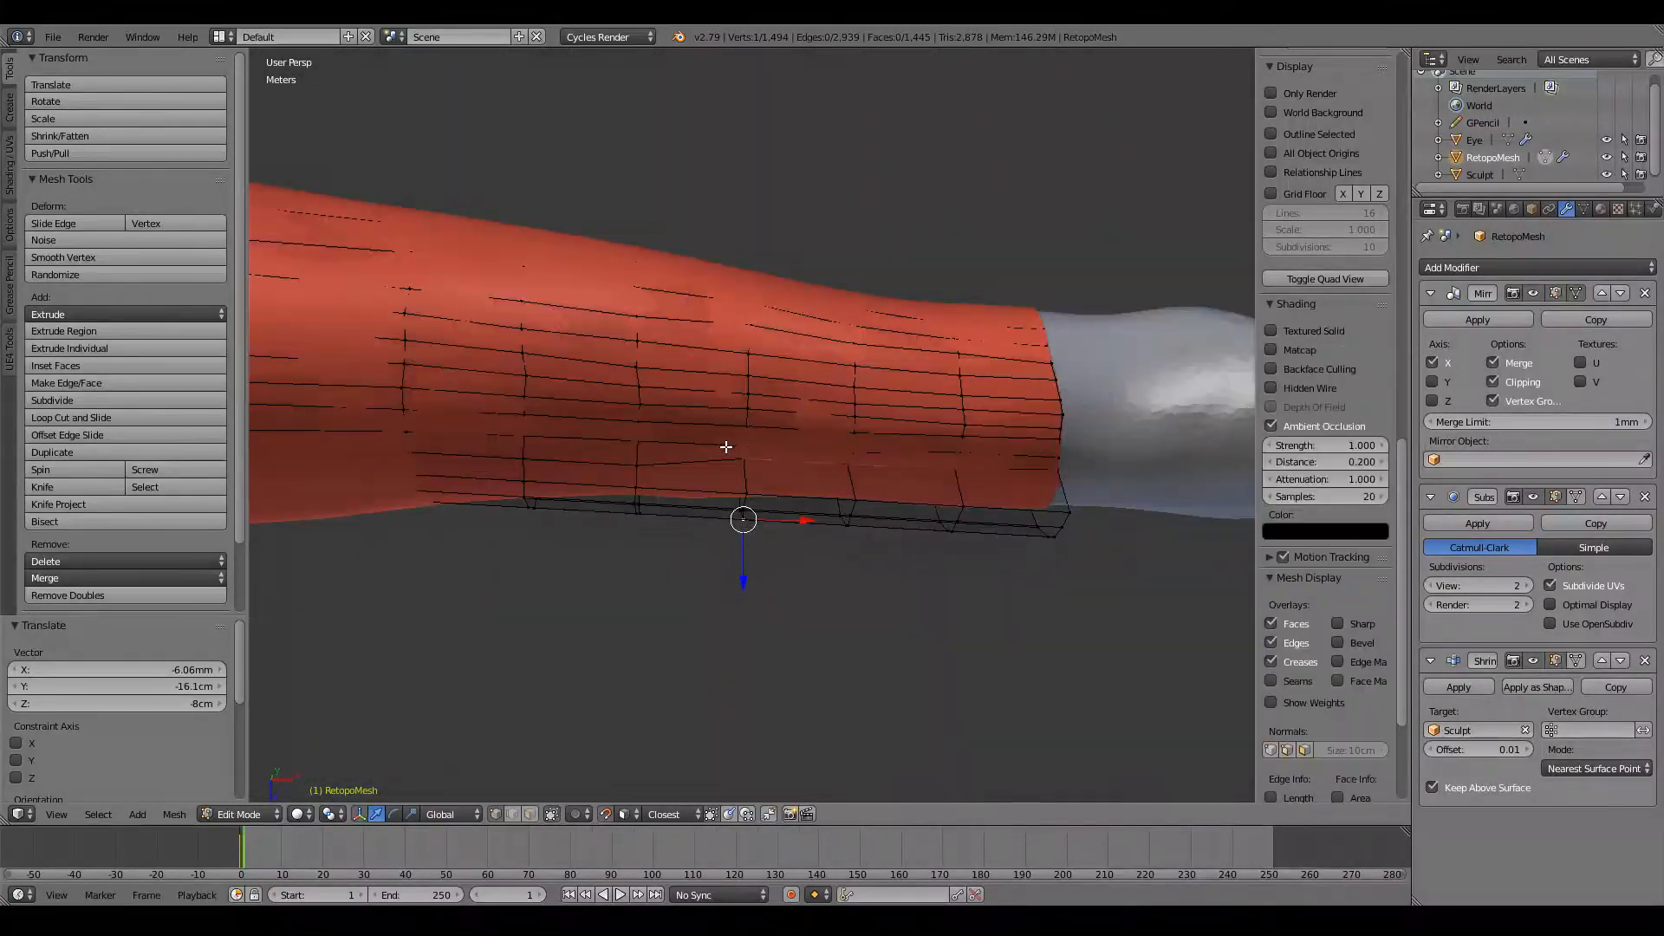
Step: Lower the underside row's mid-forearm vertex to straighten the step in the row
{"action": "scroll", "coordinate": [736, 465], "scroll_direction": "up", "scroll_amount": 3}
{"action": "scroll", "coordinate": [736, 465], "scroll_direction": "up", "scroll_amount": 1}
{"action": "right_click", "coordinate": [839, 523]}
{"action": "middle_click_drag", "start_coordinate": [839, 523], "coordinate": [831, 442]}
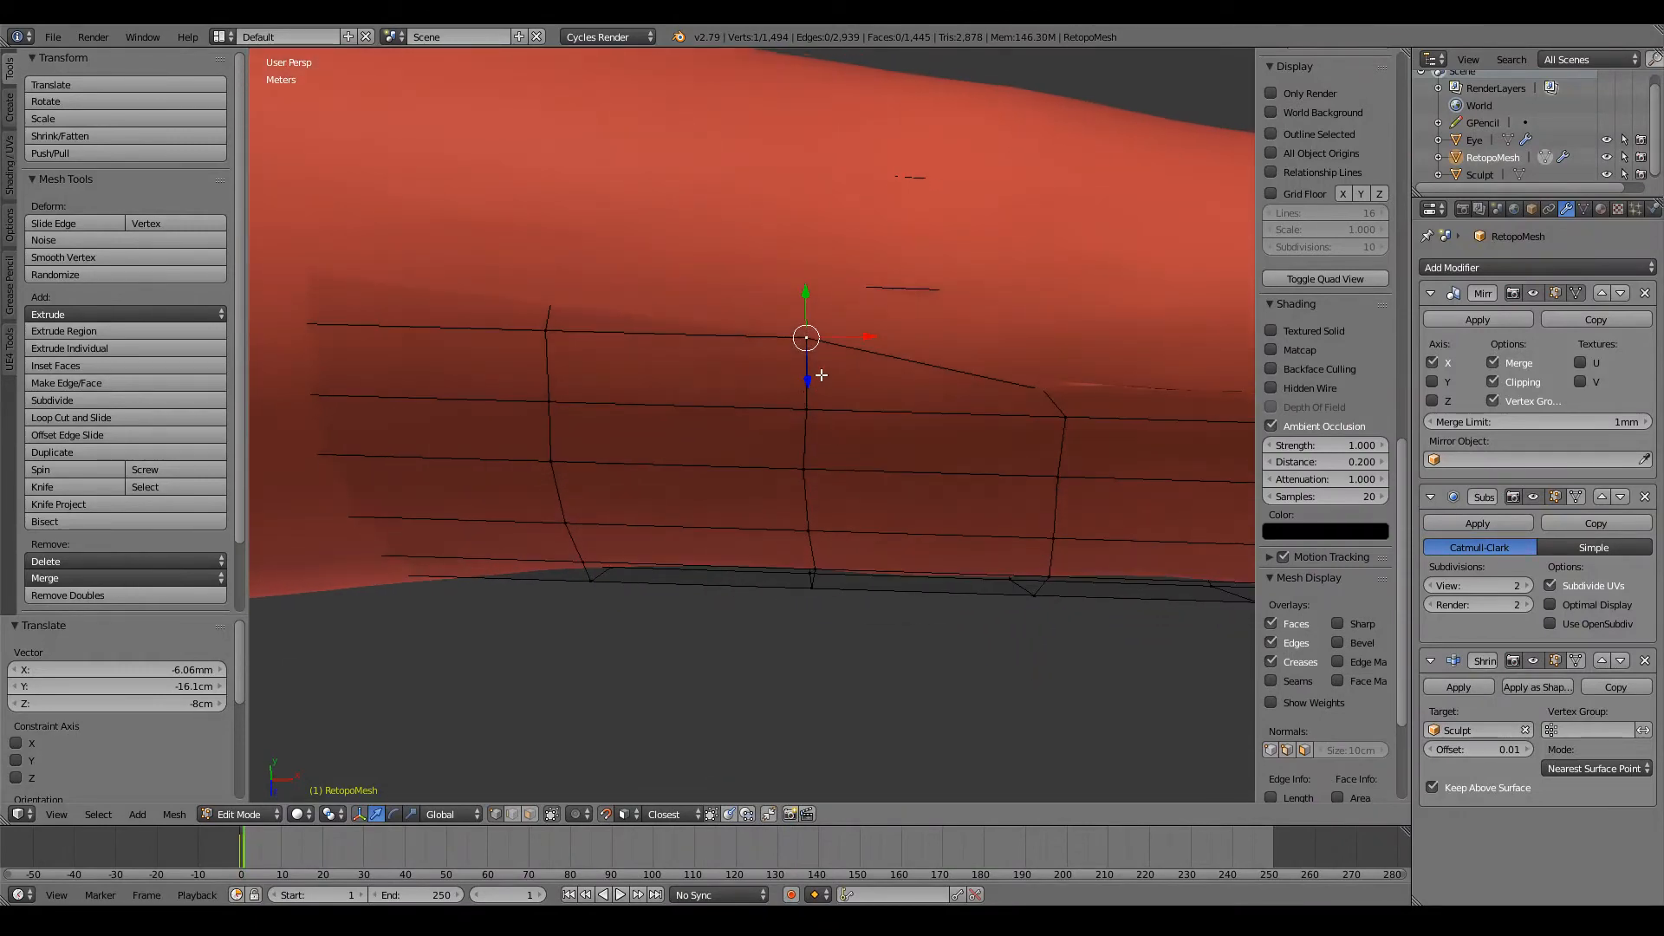
{"action": "key", "text": "g"}
{"action": "left_click", "coordinate": [821, 359]}
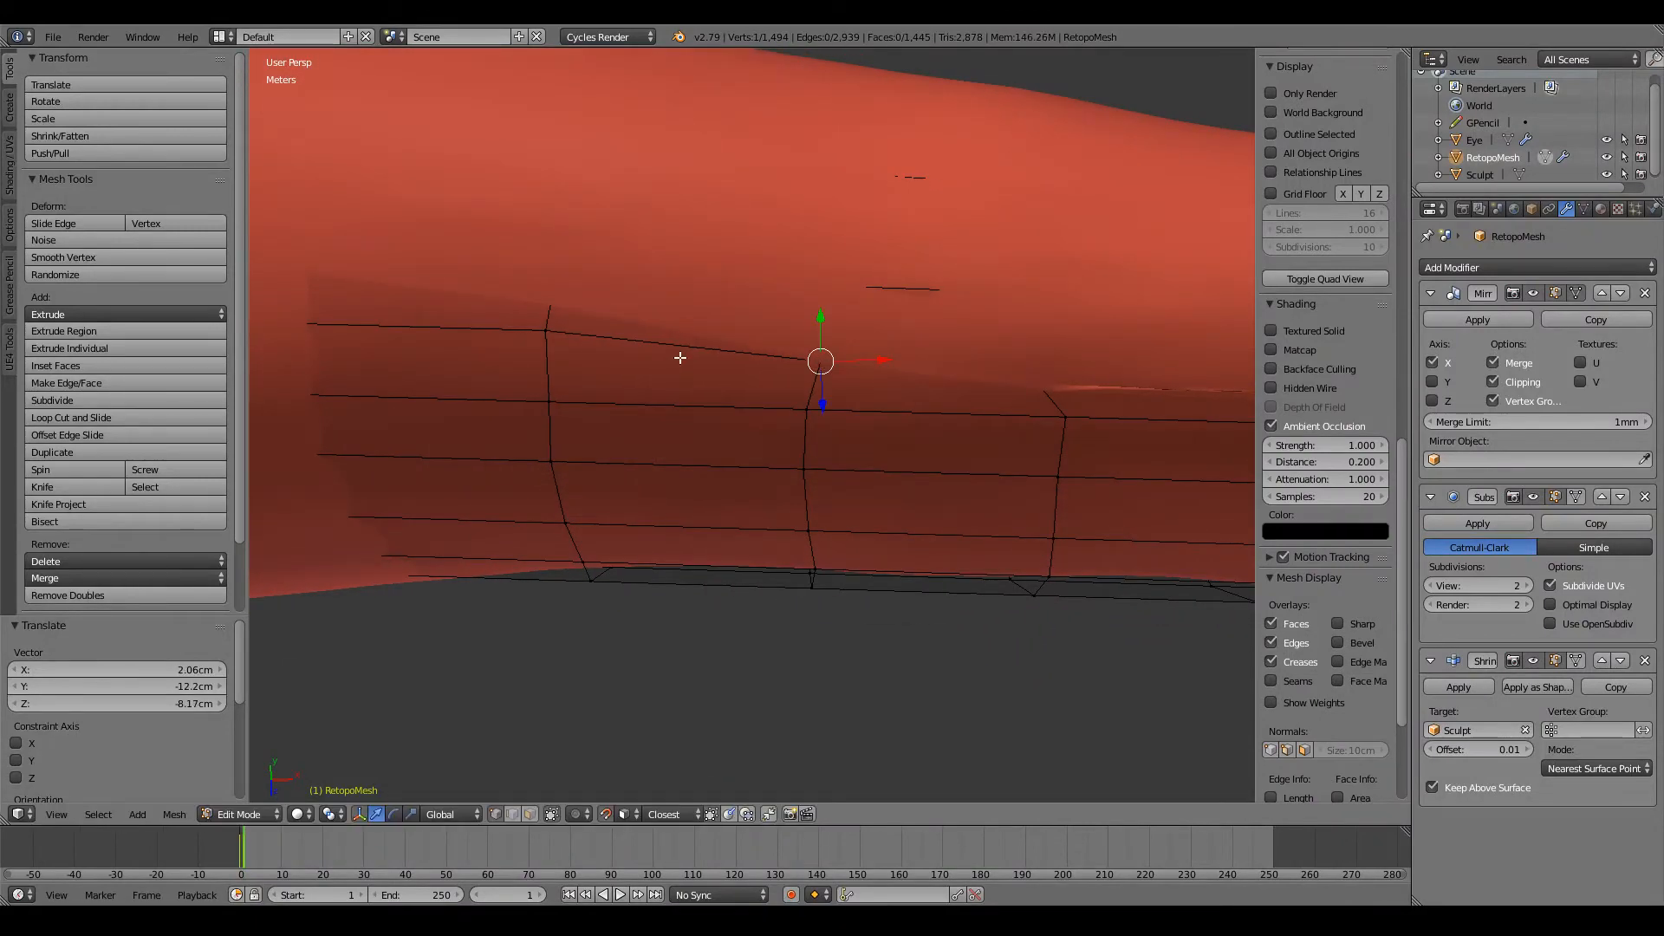
Step: Check the row in wireframe and reposition its vertices on the loops nearer the wrist
{"action": "scroll", "coordinate": [720, 352], "scroll_direction": "down", "scroll_amount": 1}
{"action": "key", "text": "z"}
{"action": "scroll", "coordinate": [721, 353], "scroll_direction": "down", "scroll_amount": 4}
{"action": "key", "text": "z"}
{"action": "scroll", "coordinate": [721, 354], "scroll_direction": "down", "scroll_amount": 1, "text": "ctrl"}
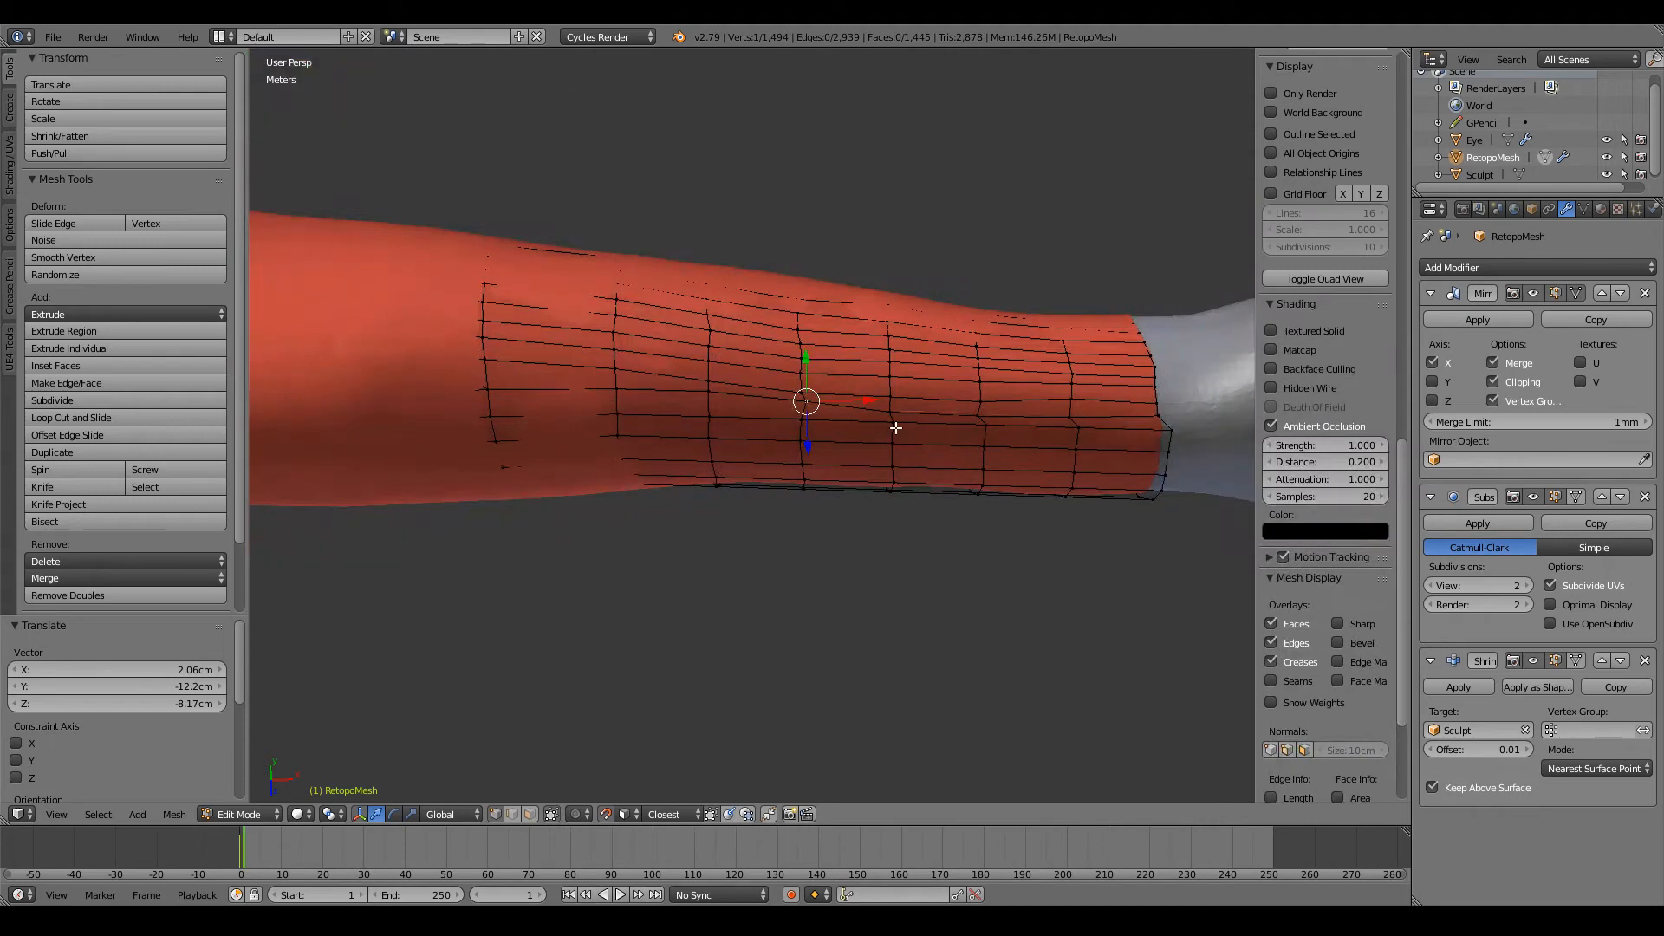
{"action": "key", "text": "g"}
{"action": "left_click", "coordinate": [980, 431]}
{"action": "key", "text": "g"}
{"action": "left_click", "coordinate": [976, 435]}
Step: Raise one vertex near the wrist and another at mid-forearm to even out the row above
{"action": "scroll", "coordinate": [974, 435], "scroll_direction": "up", "scroll_amount": 6, "text": "ctrl"}
{"action": "middle_click_drag", "start_coordinate": [974, 435], "coordinate": [903, 410]}
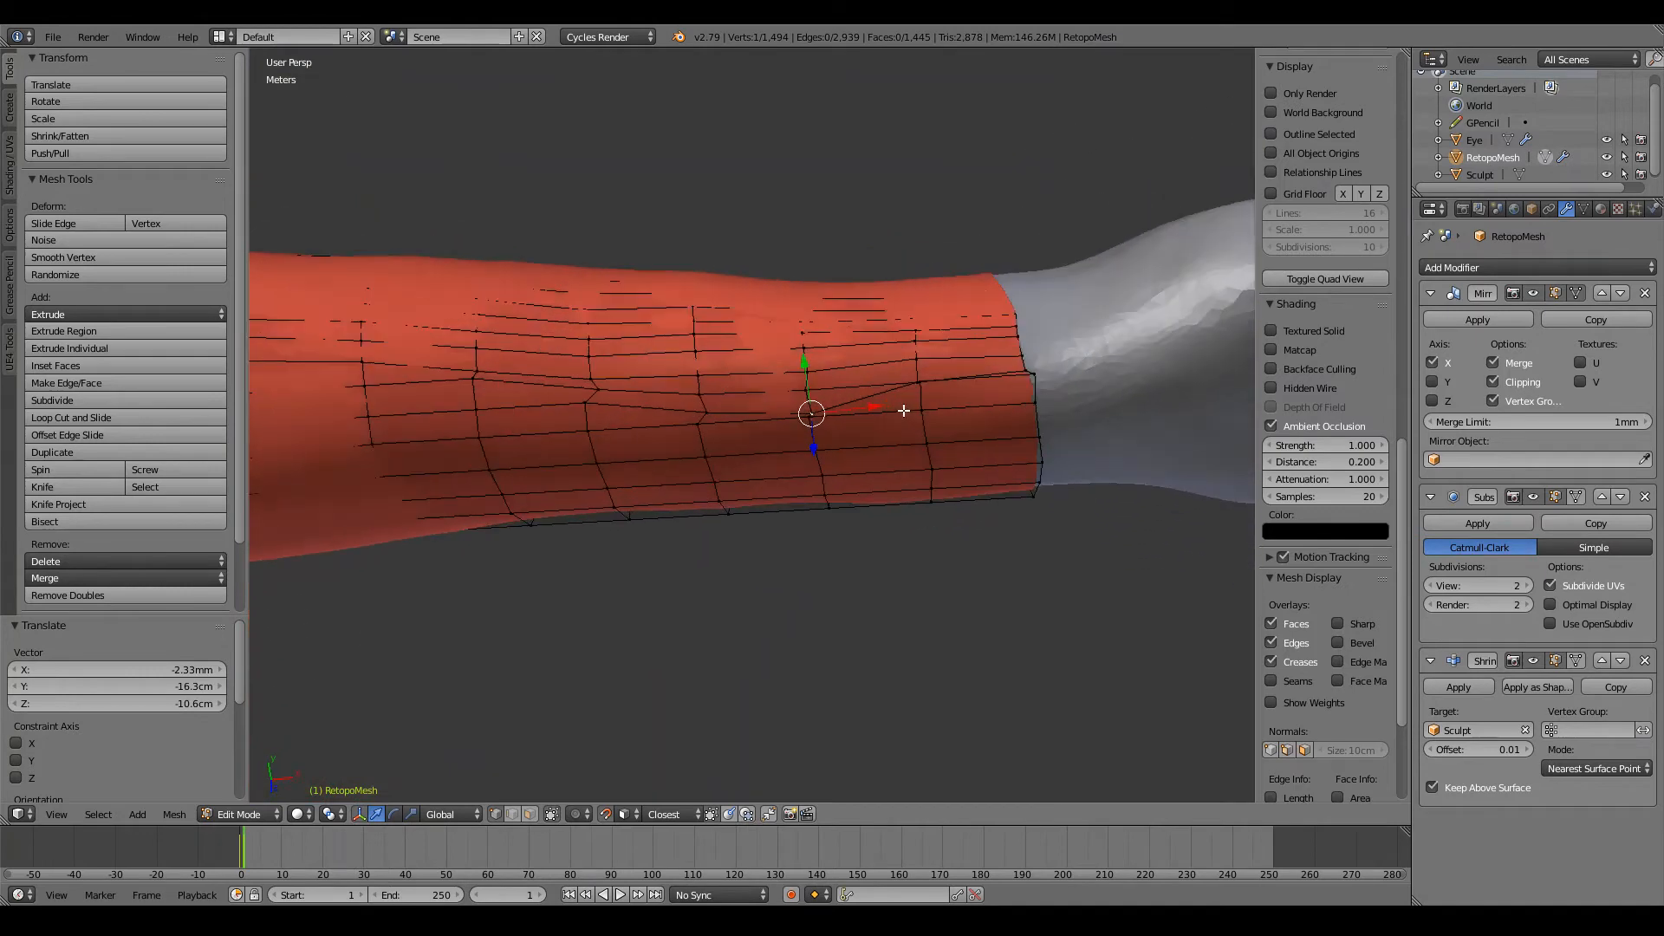
{"action": "key", "text": "g"}
{"action": "left_click", "coordinate": [807, 406]}
{"action": "scroll", "coordinate": [810, 408], "scroll_direction": "down", "scroll_amount": 7, "text": "ctrl"}
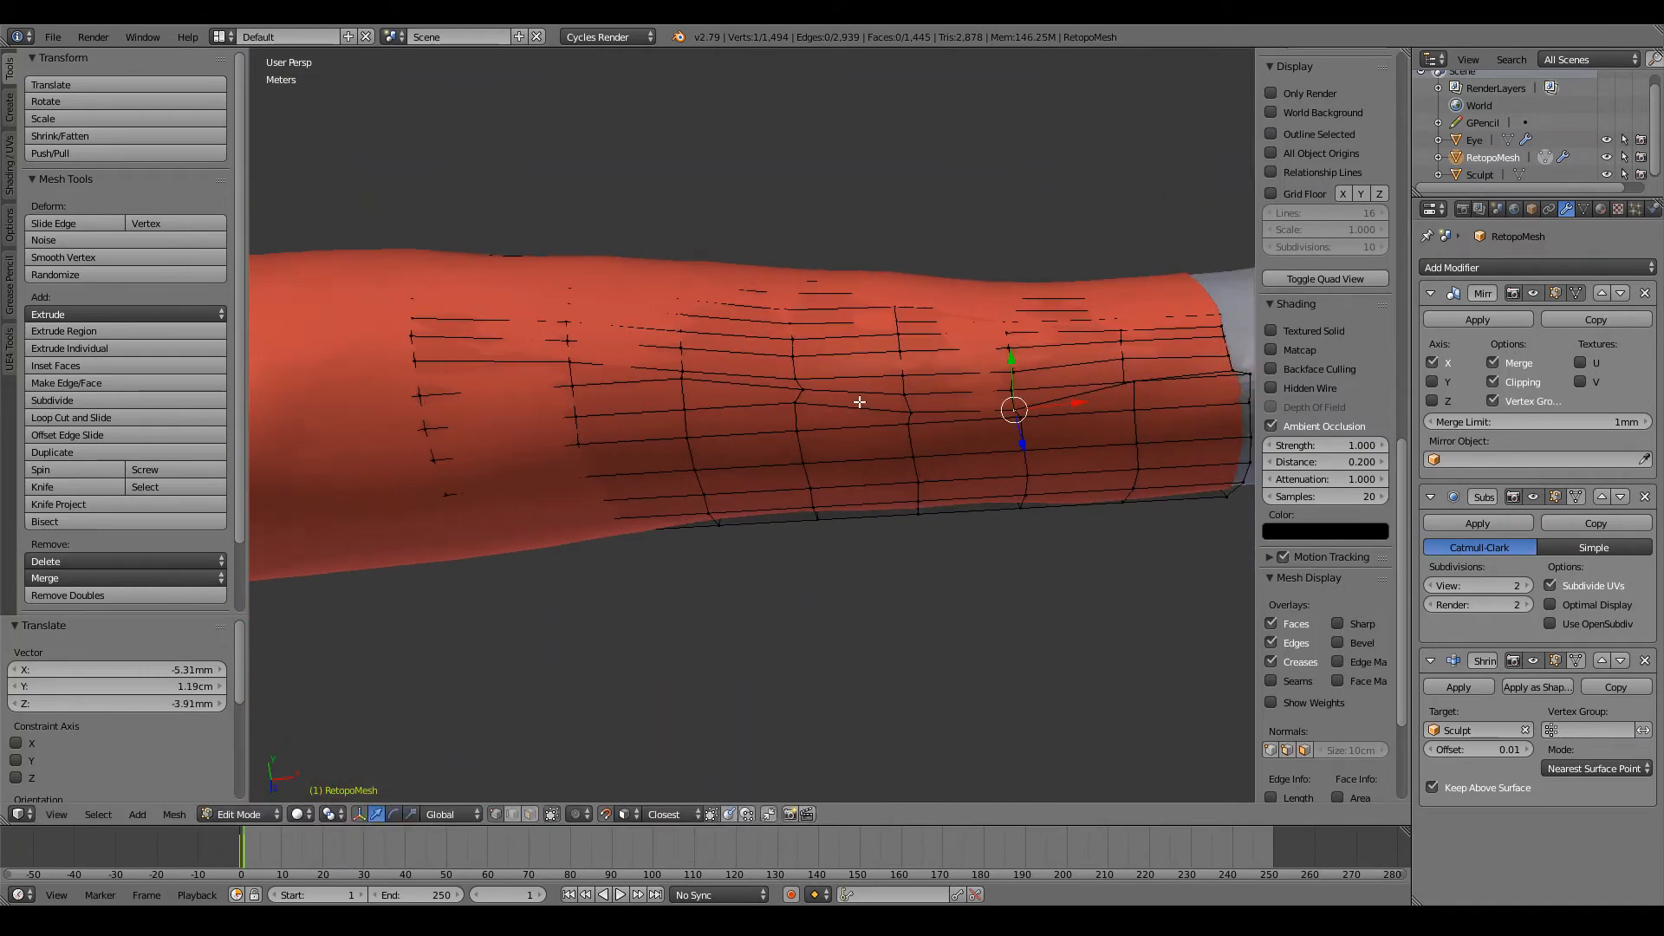
{"action": "key", "text": "g"}
{"action": "left_click", "coordinate": [791, 387]}
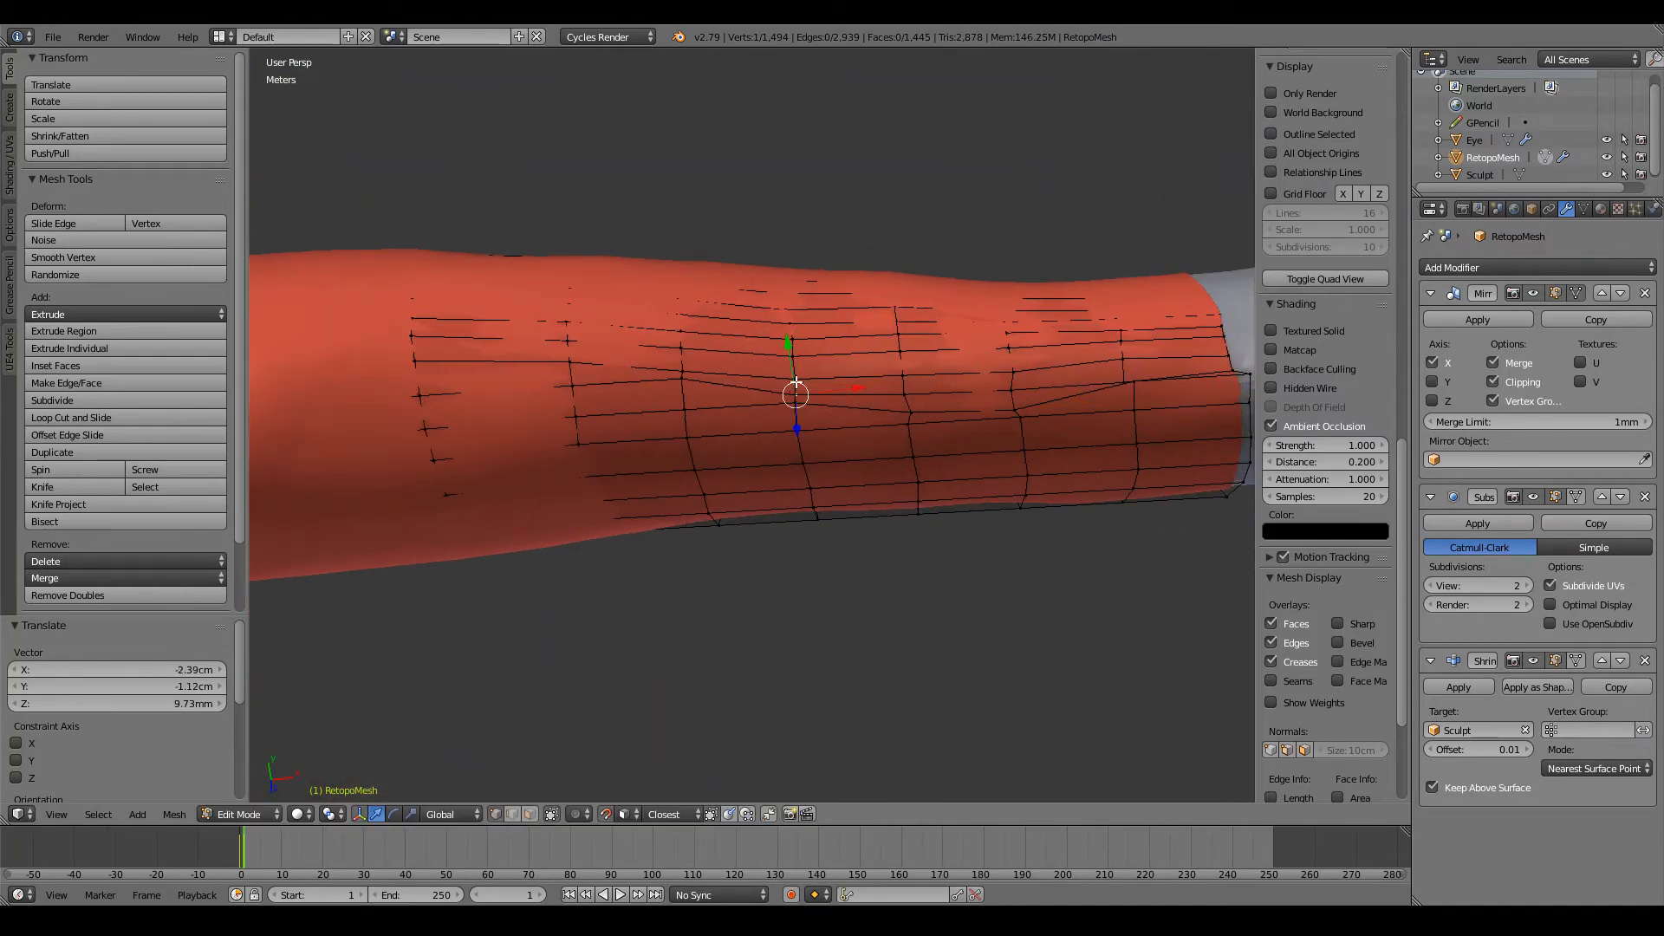
Step: Lower the row's next two vertices towards the elbow to balance the spacing between rows
{"action": "scroll", "coordinate": [796, 378], "scroll_direction": "down", "scroll_amount": 1, "text": "ctrl"}
{"action": "scroll", "coordinate": [795, 378], "scroll_direction": "down", "scroll_amount": 4, "text": "ctrl"}
{"action": "key", "text": "g"}
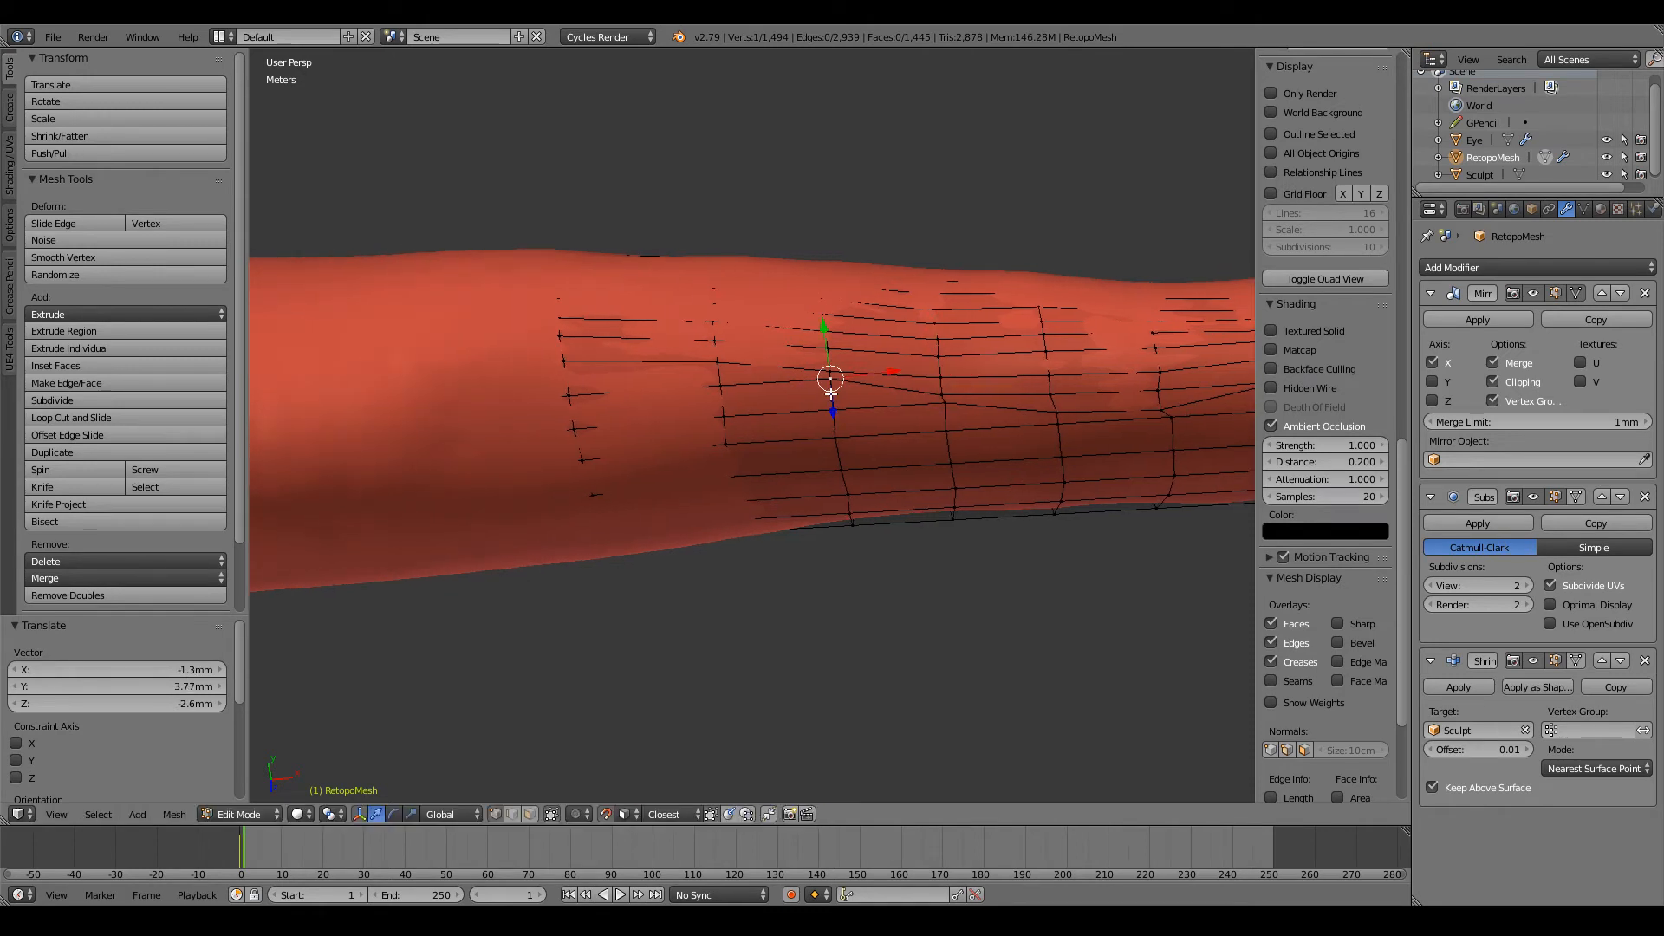
{"action": "left_click", "coordinate": [830, 392]}
{"action": "right_click", "coordinate": [722, 390]}
{"action": "key", "text": "g"}
{"action": "left_click", "coordinate": [720, 395]}
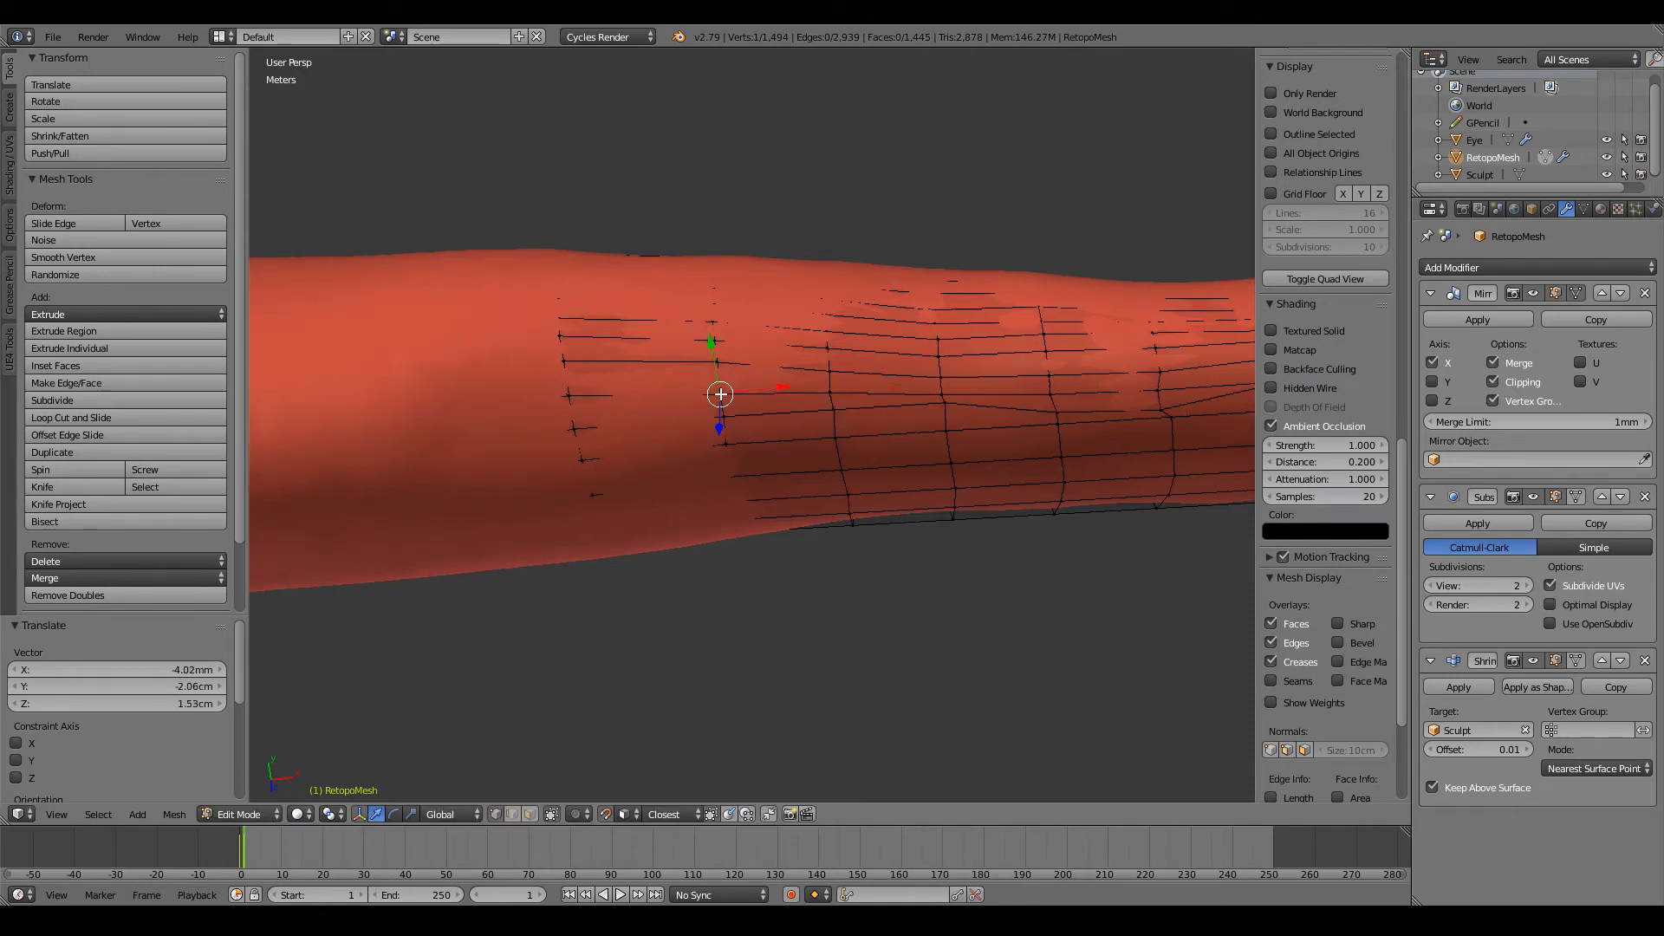
Step: Adjust the row's end vertex on the elbow-side loop and review the whole forearm grid
{"action": "right_click", "coordinate": [569, 395]}
{"action": "key", "text": "g"}
{"action": "left_click", "coordinate": [569, 398]}
{"action": "scroll", "coordinate": [589, 399], "scroll_direction": "down", "scroll_amount": 1}
{"action": "scroll", "coordinate": [878, 415], "scroll_direction": "up", "scroll_amount": 6, "text": "ctrl"}
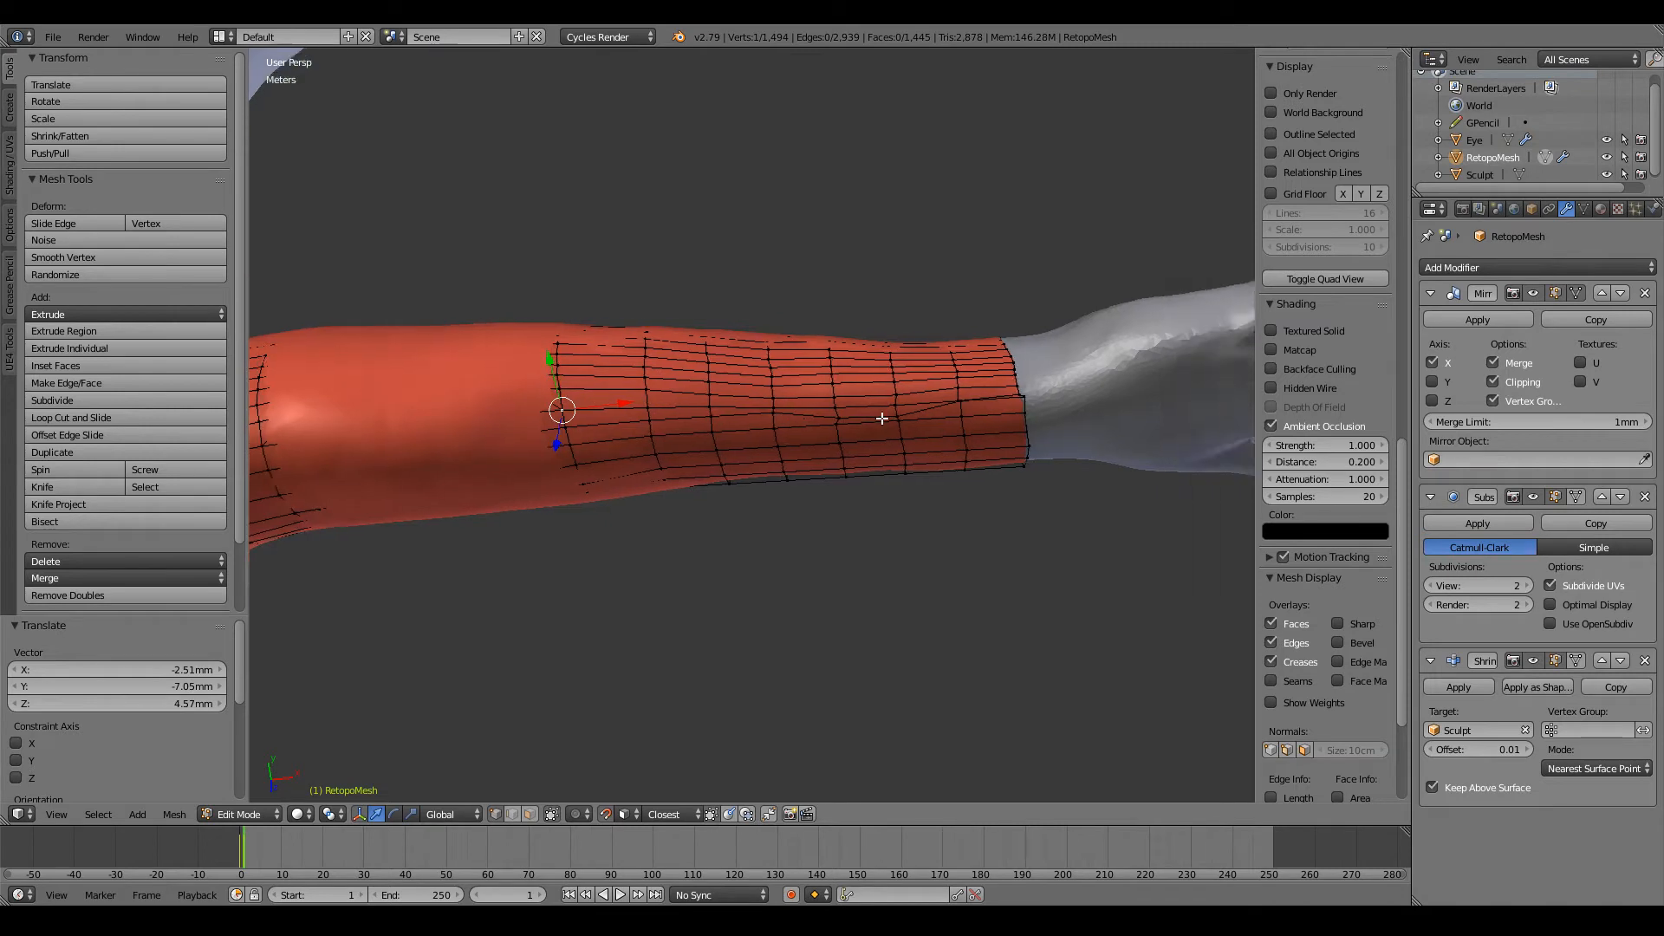
Step: Lower the row's vertices on three neighbouring loops from mid-forearm towards the elbow to even out the grid
{"action": "right_click", "coordinate": [878, 415]}
{"action": "key", "text": "g"}
{"action": "left_click", "coordinate": [877, 414]}
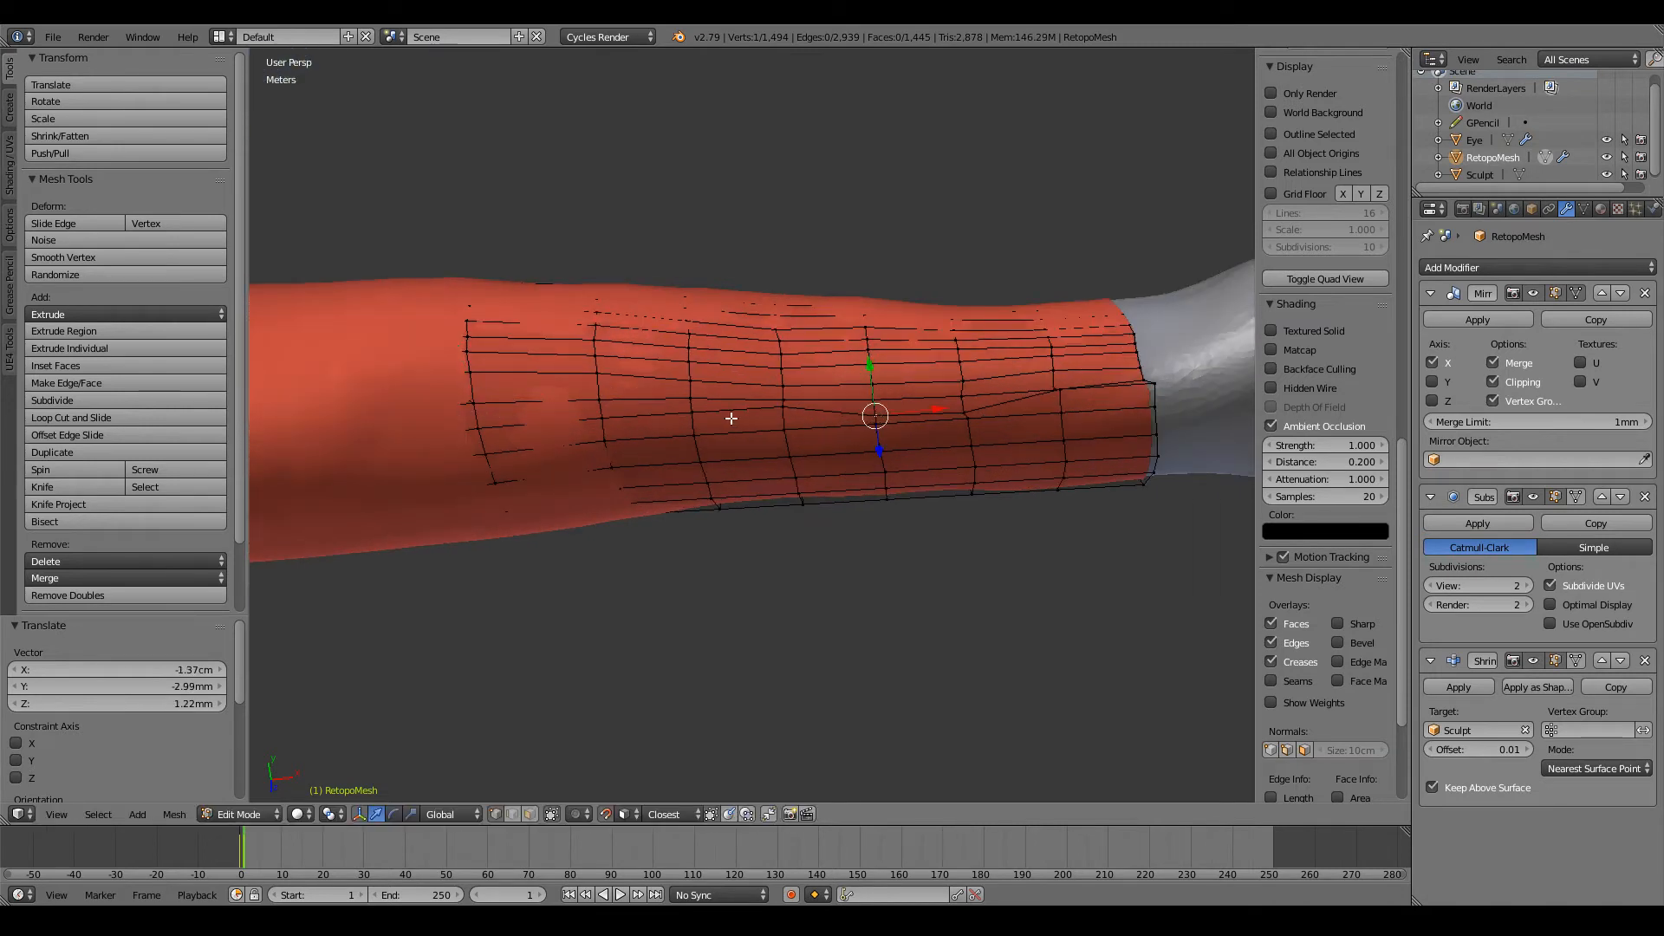
{"action": "scroll", "coordinate": [850, 423], "scroll_direction": "up", "scroll_amount": 1}
{"action": "scroll", "coordinate": [849, 423], "scroll_direction": "down", "scroll_amount": 2, "text": "ctrl"}
{"action": "key", "text": "g"}
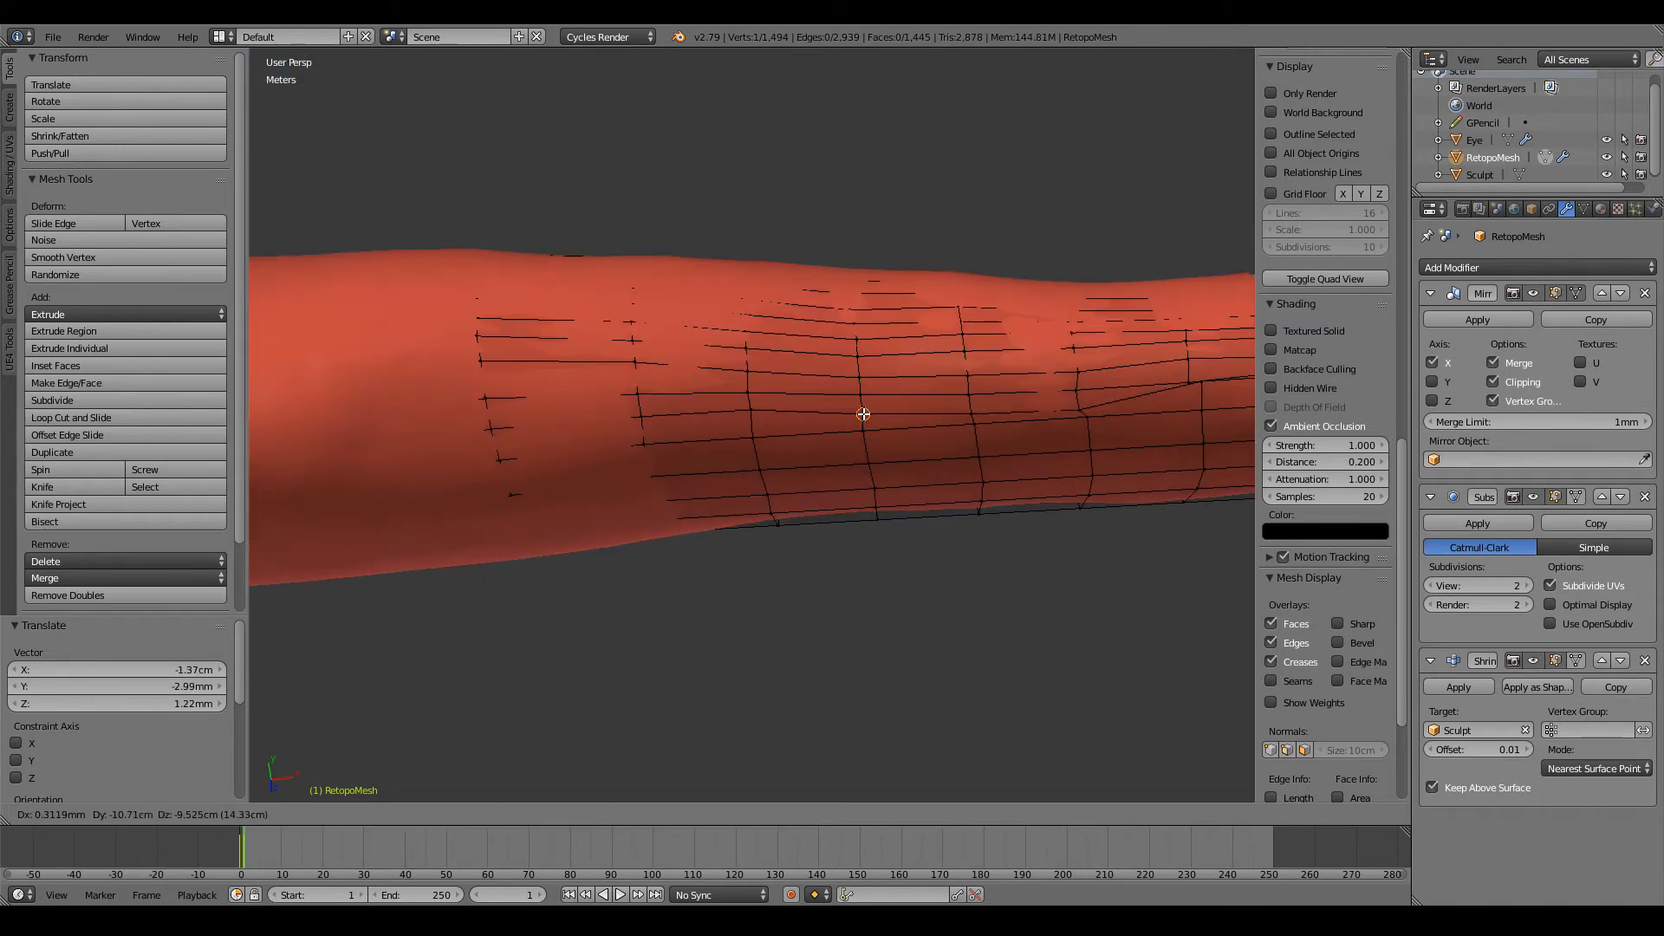
{"action": "left_click", "coordinate": [862, 414]}
{"action": "key", "text": "g"}
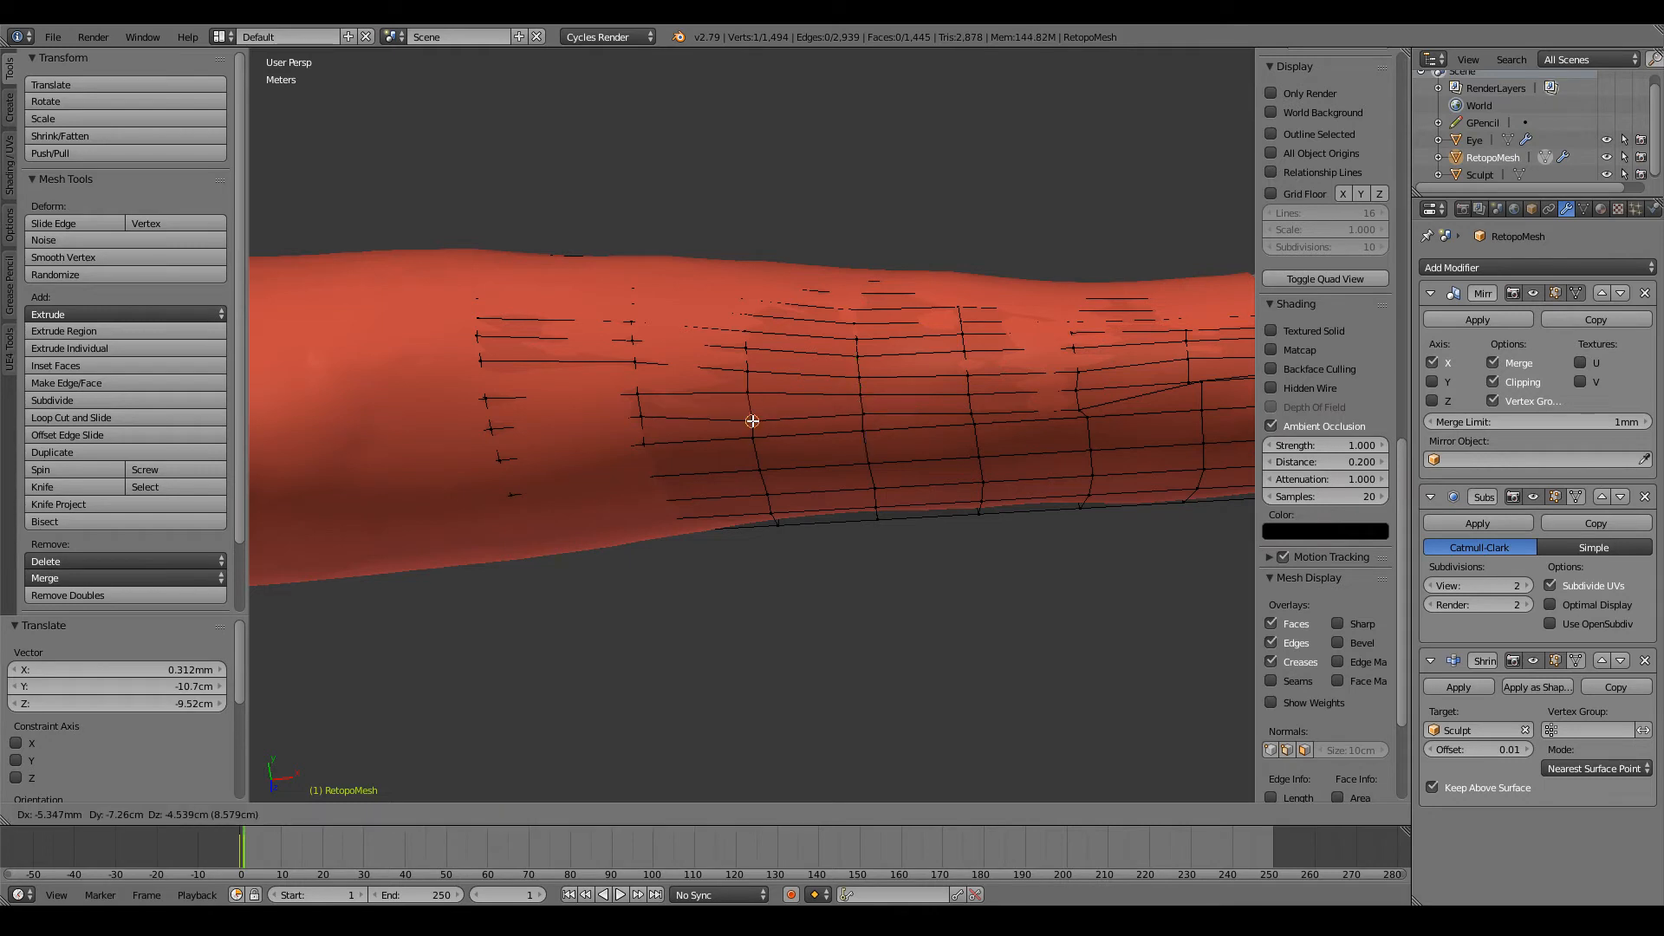
{"action": "left_click", "coordinate": [754, 419]}
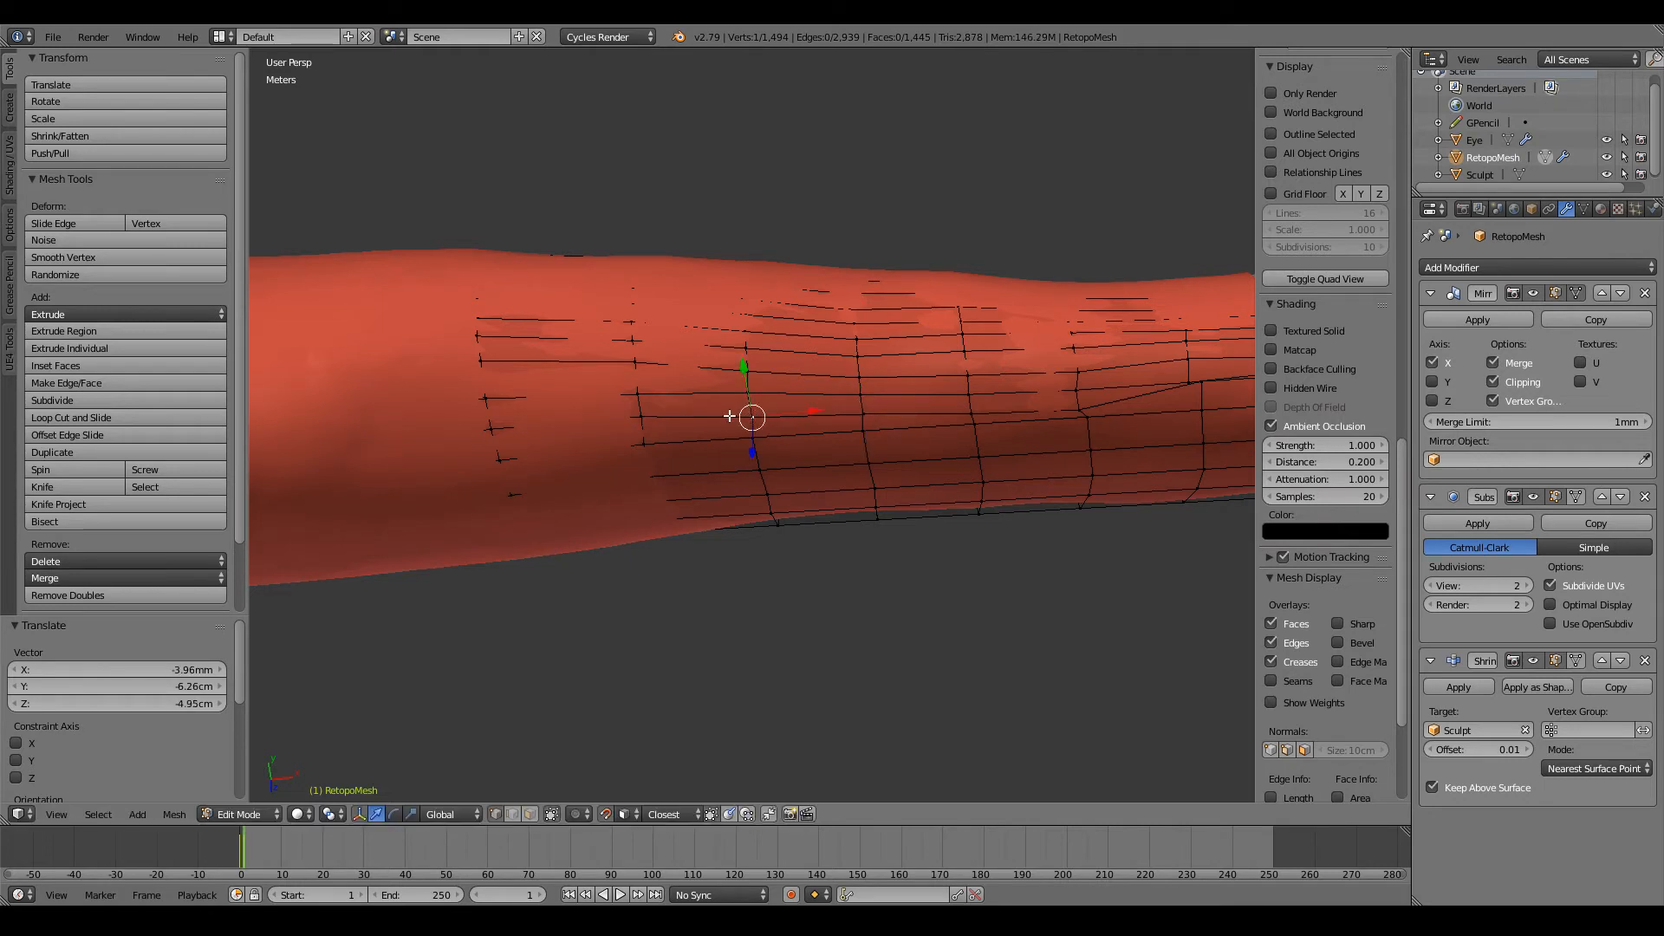
Step: Reposition the same row's last two vertices on the loops closest to the elbow
{"action": "scroll", "coordinate": [737, 416], "scroll_direction": "down", "scroll_amount": 2, "text": "ctrl"}
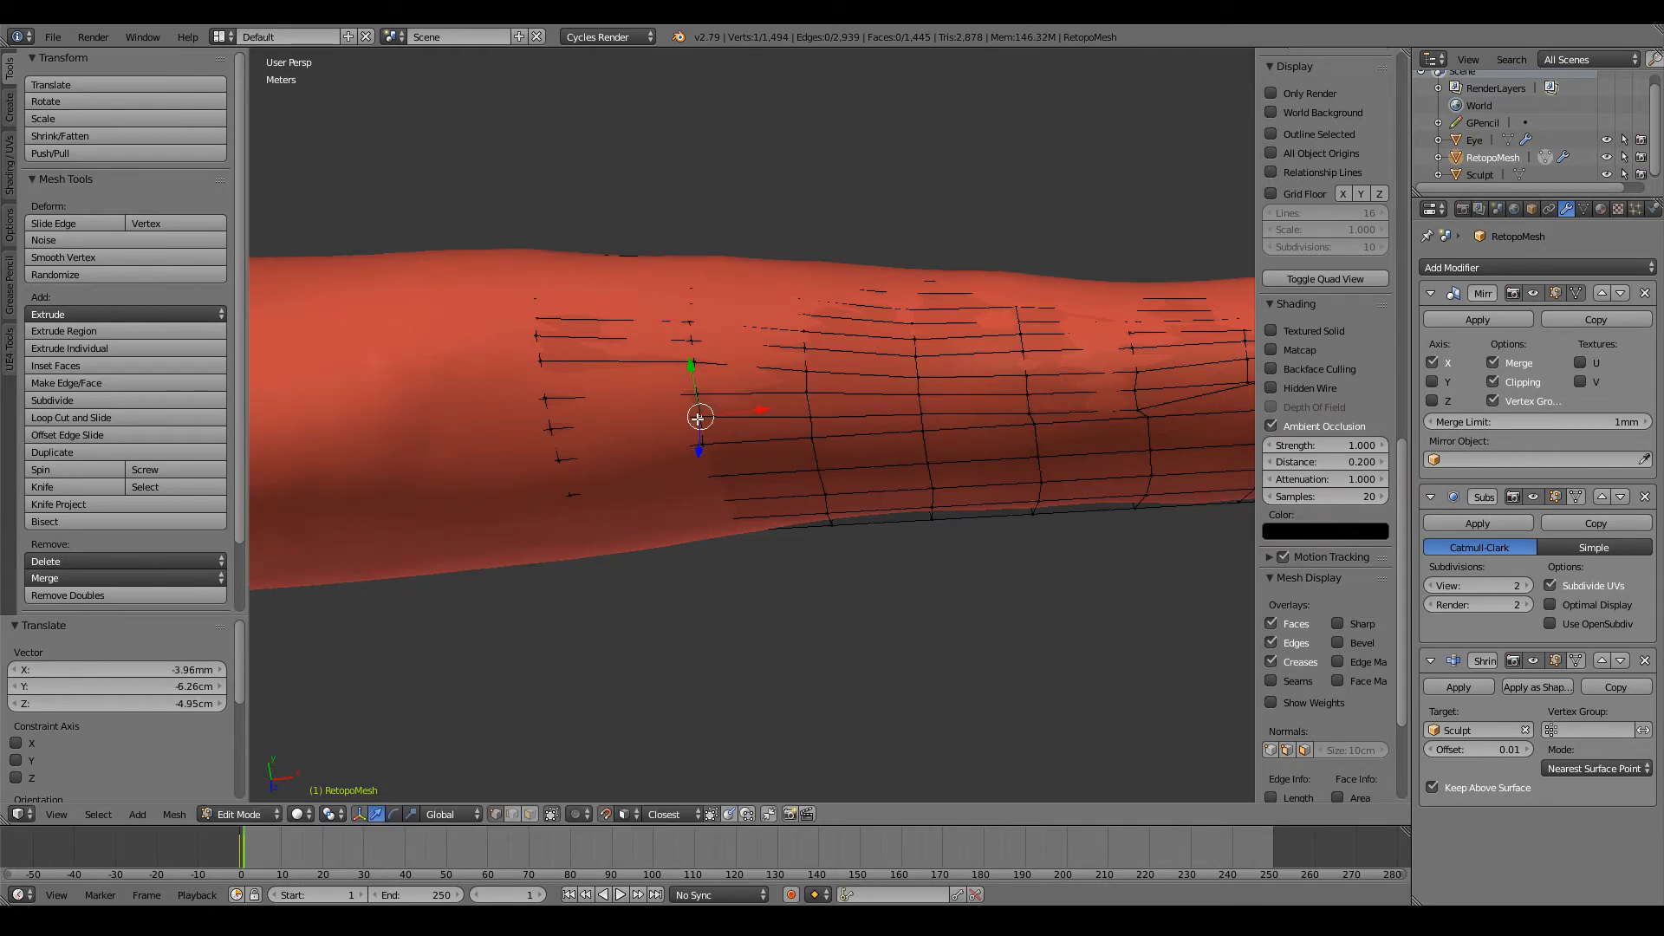
{"action": "key", "text": "g"}
{"action": "left_click", "coordinate": [697, 422]}
{"action": "right_click", "coordinate": [554, 430]}
{"action": "key", "text": "g"}
{"action": "left_click", "coordinate": [550, 430]}
{"action": "scroll", "coordinate": [549, 431], "scroll_direction": "up", "scroll_amount": 14, "text": "ctrl"}
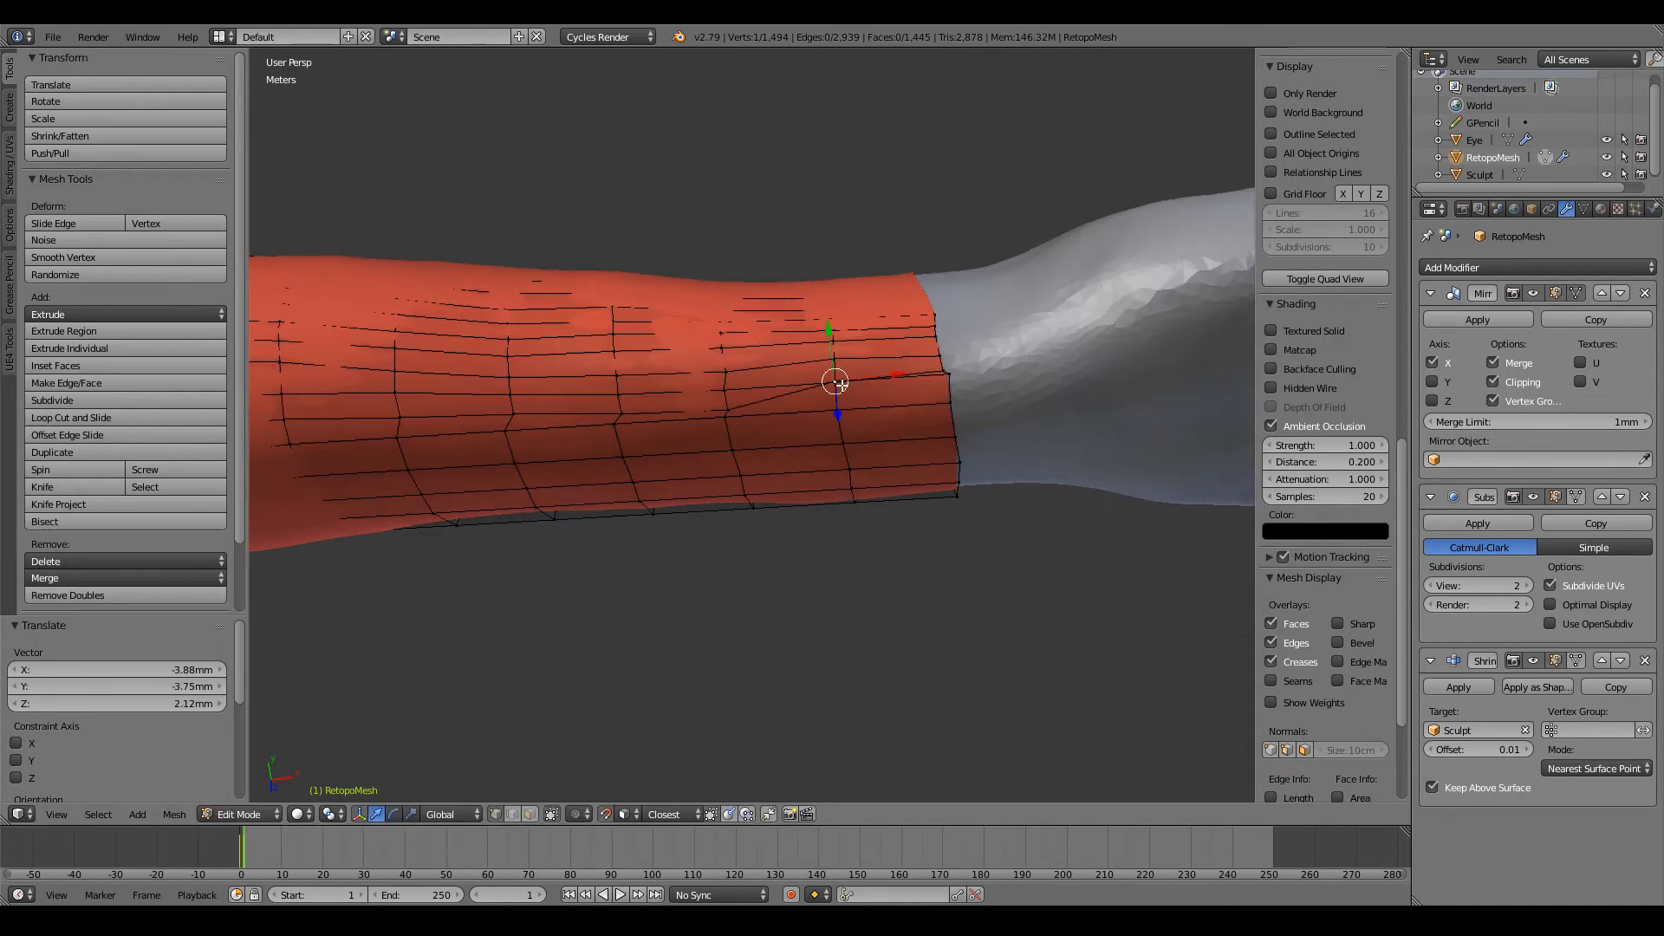
Step: Lower the raised vertices on the wrist edge and the loop beside it to straighten their row
{"action": "key", "text": "g"}
{"action": "left_click", "coordinate": [839, 401]}
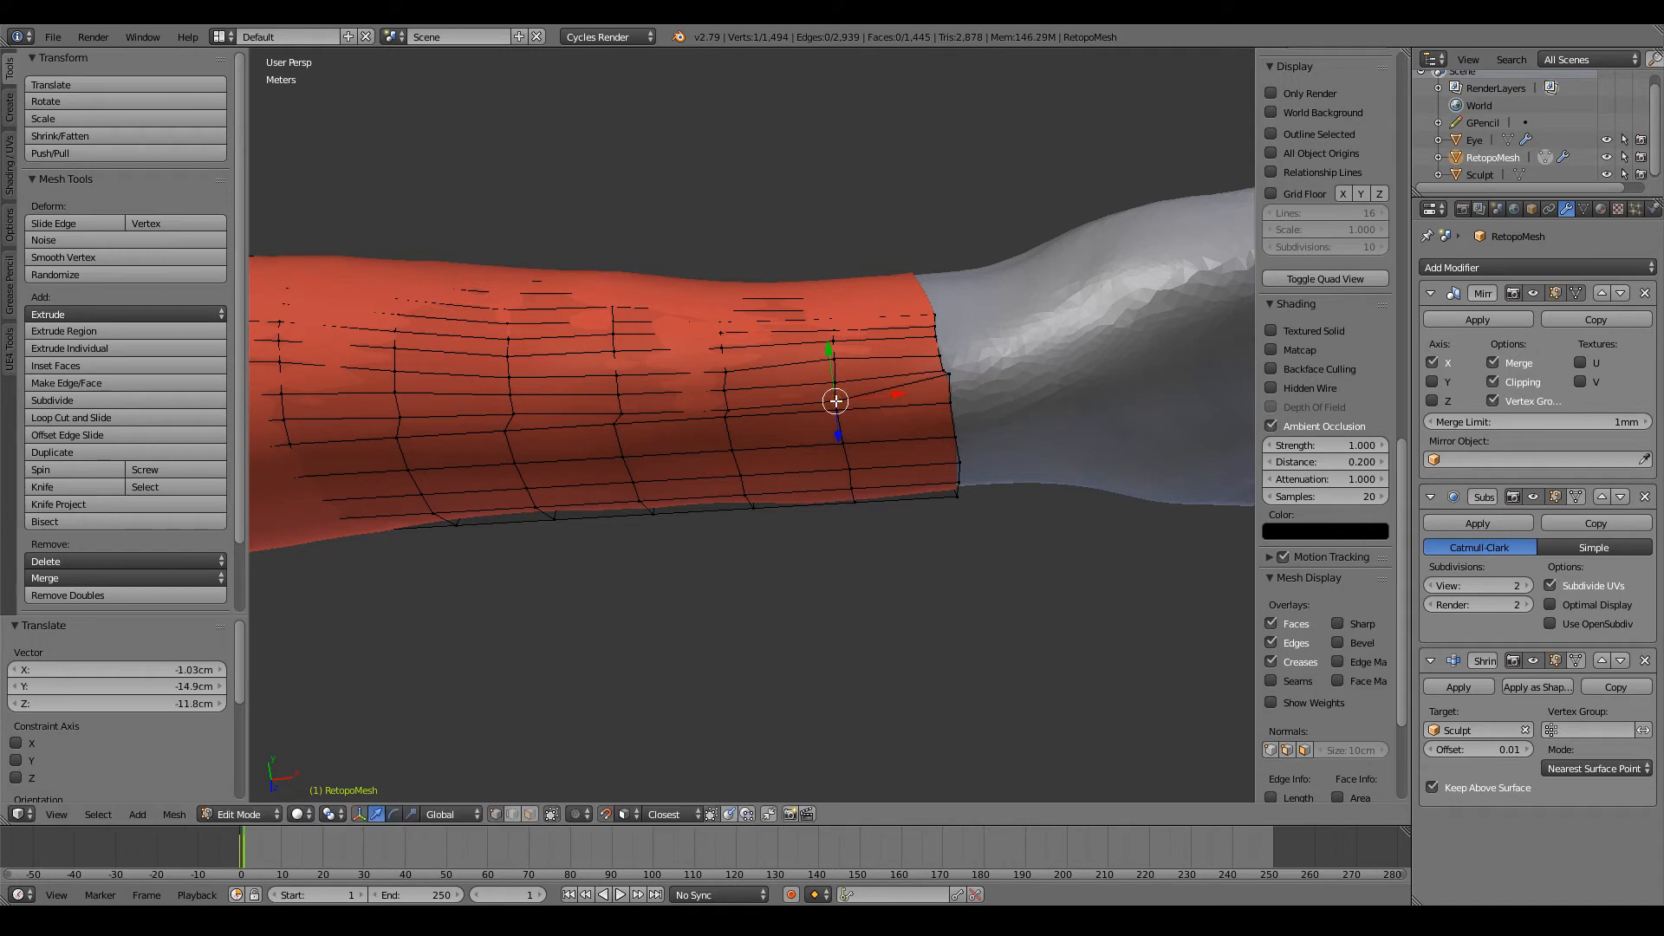
{"action": "right_click", "coordinate": [944, 376]}
{"action": "key", "text": "g"}
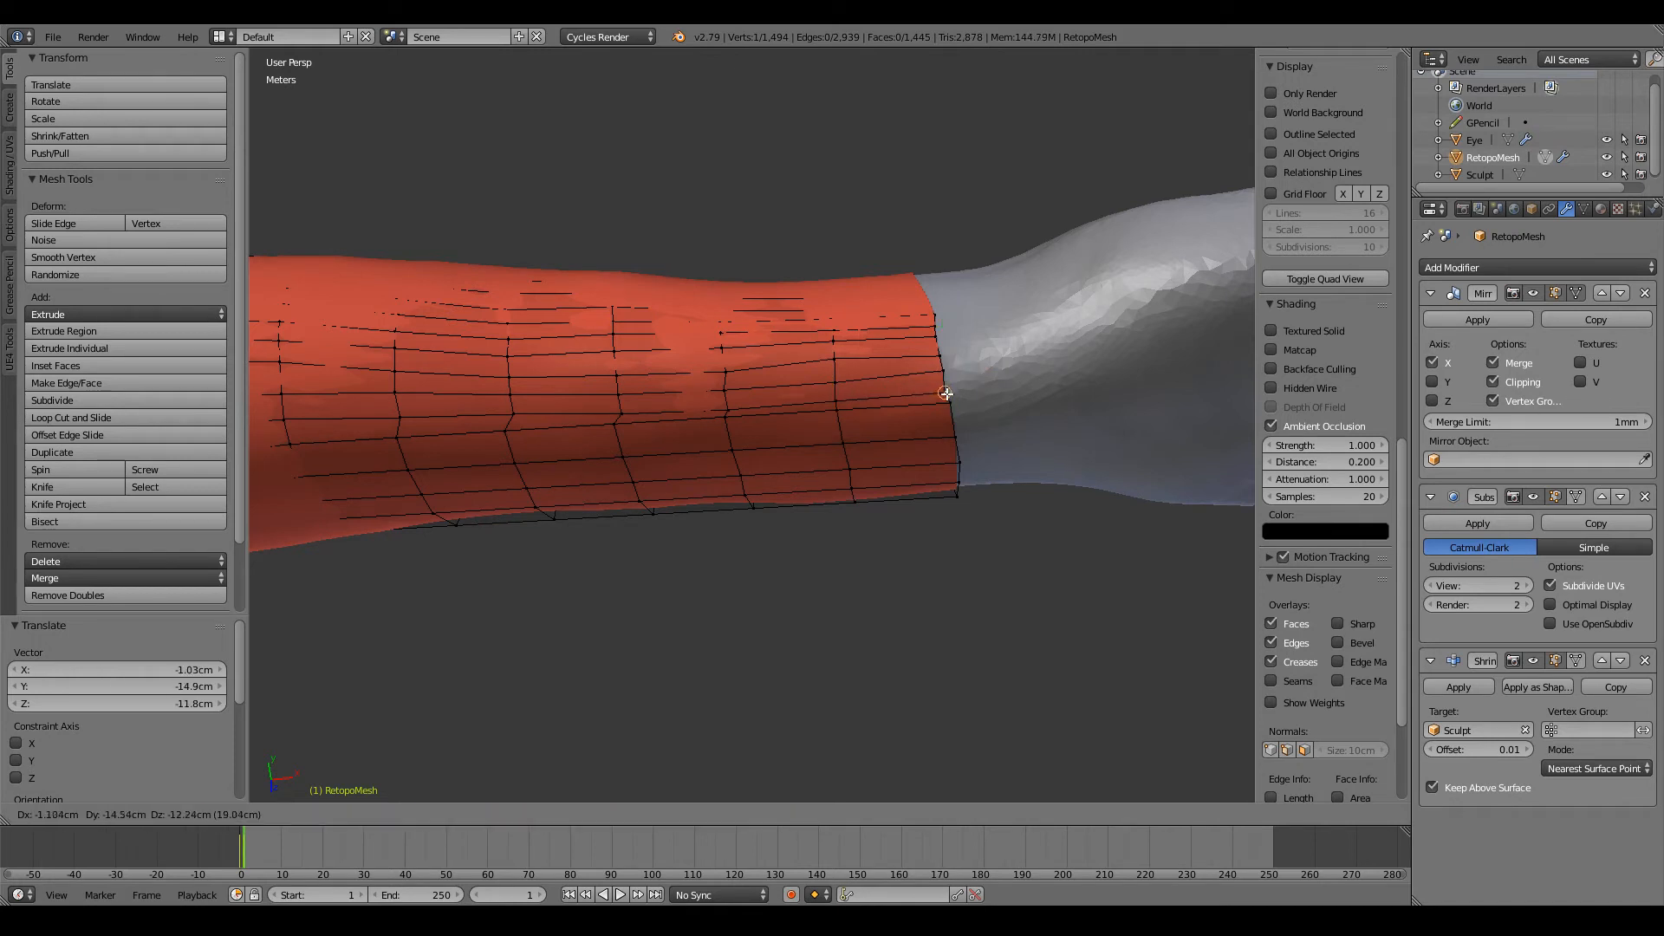
{"action": "left_click", "coordinate": [947, 395]}
Step: Nudge the next two vertices up the wrist edge to space them evenly
{"action": "right_click", "coordinate": [943, 371]}
{"action": "key", "text": "g"}
{"action": "left_click", "coordinate": [941, 376]}
{"action": "right_click", "coordinate": [940, 354]}
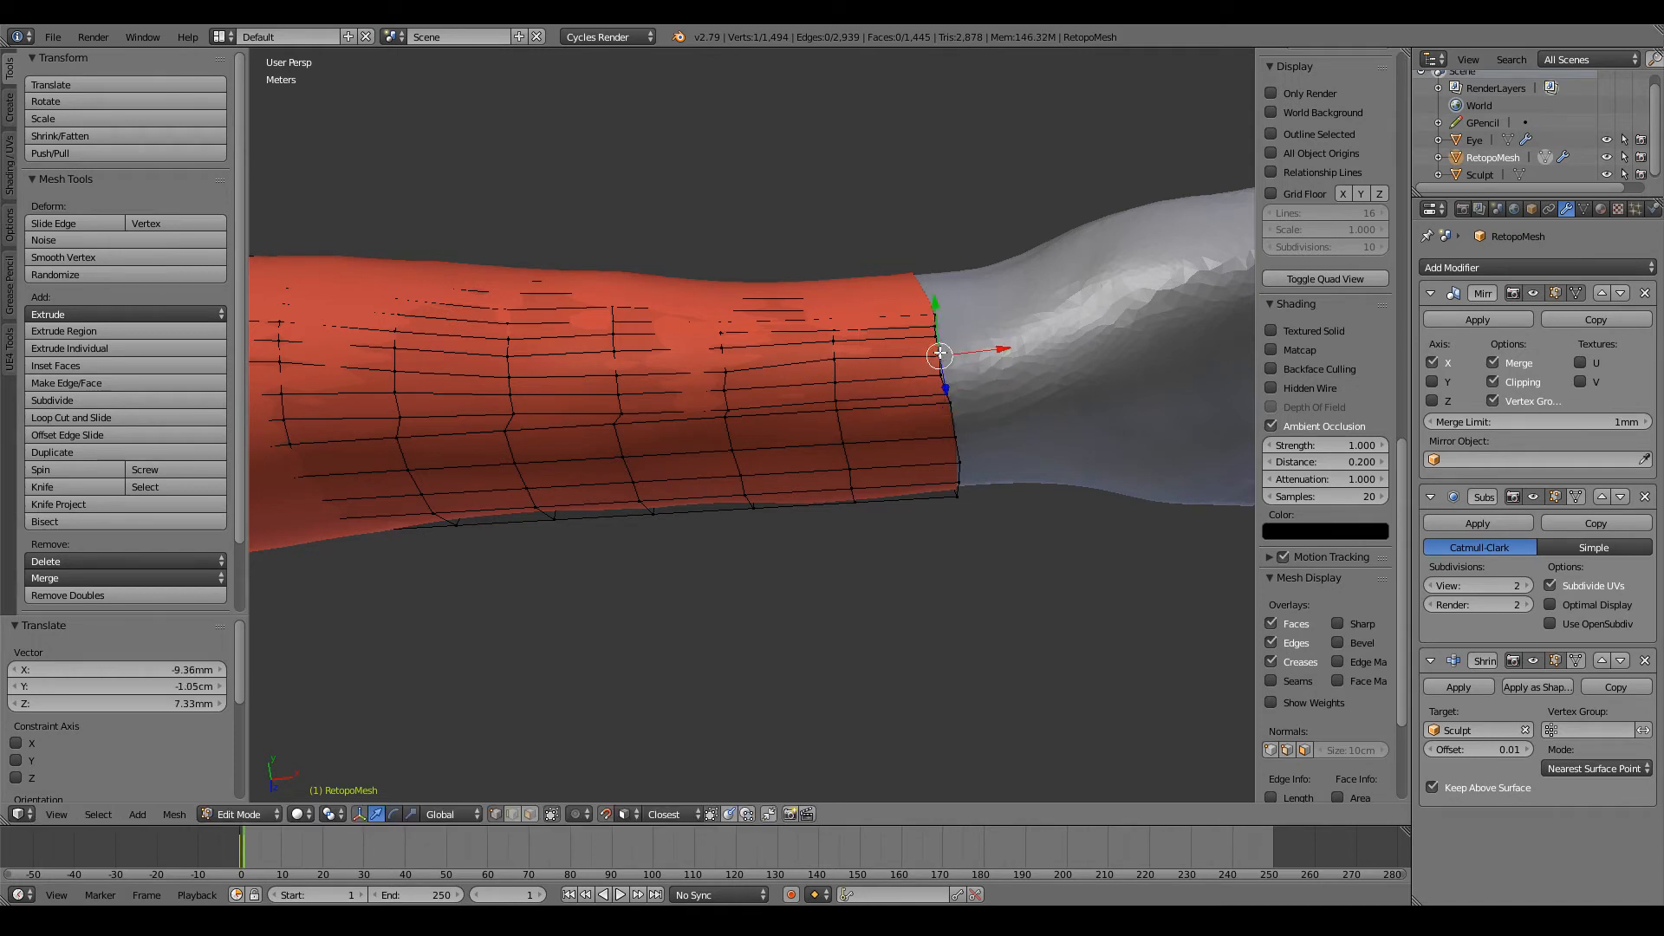
{"action": "key", "text": "g"}
{"action": "left_click", "coordinate": [938, 351]}
Step: Adjust the upper row's vertices on the two loops behind the wrist edge to match its spacing
{"action": "right_click", "coordinate": [836, 366]}
{"action": "key", "text": "g"}
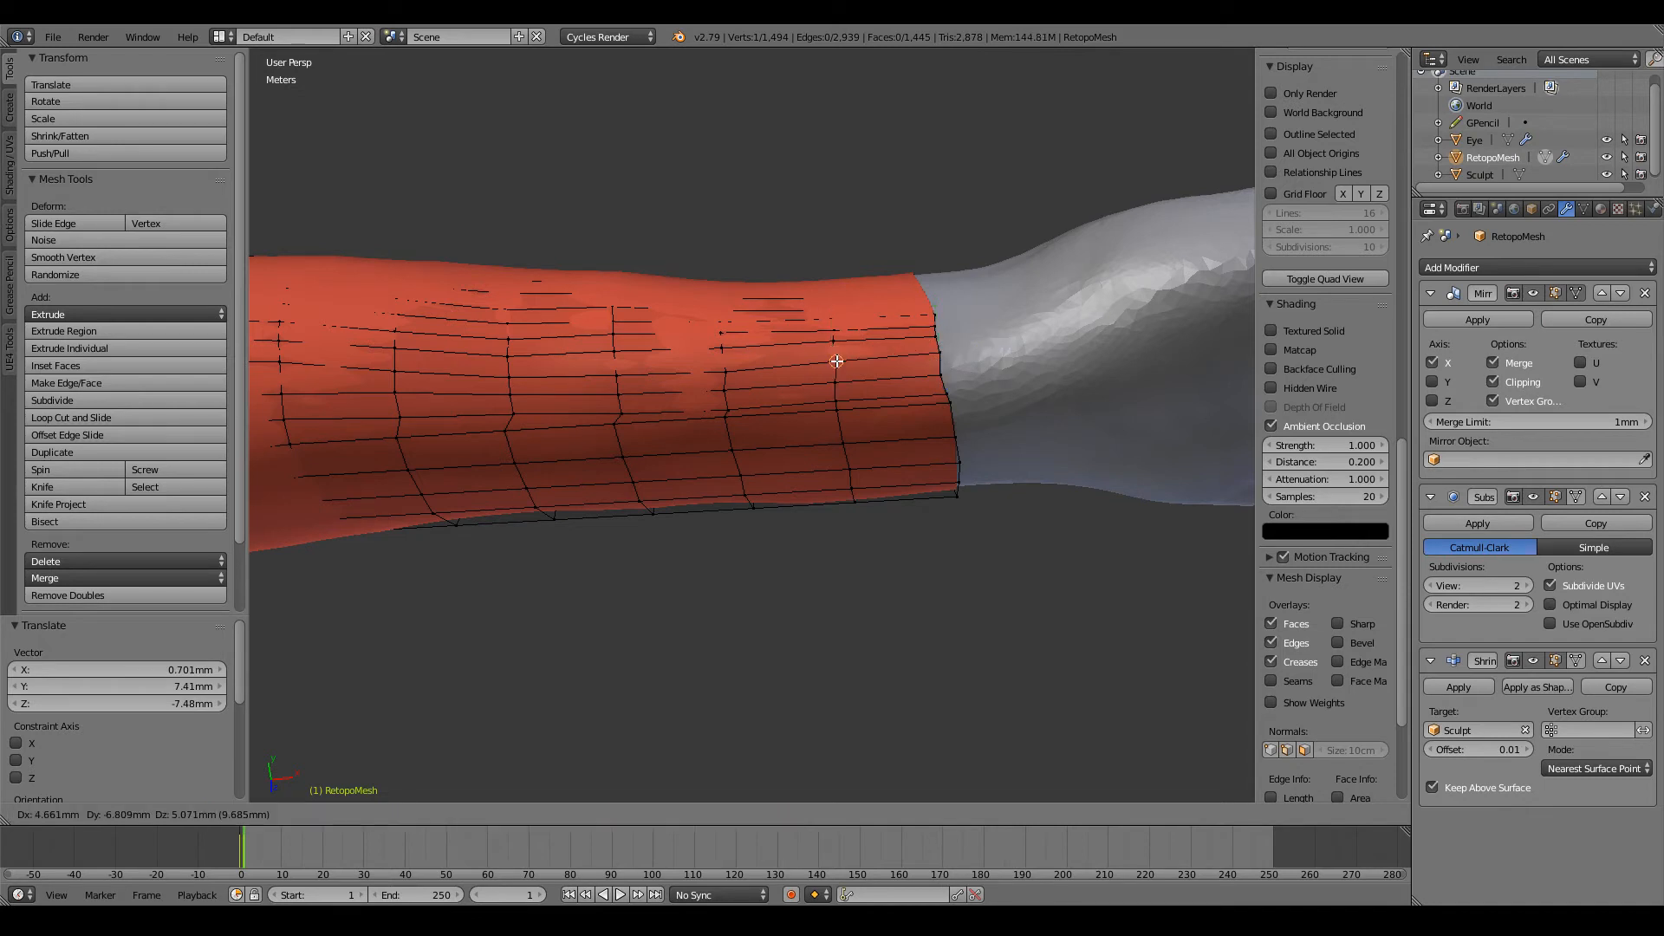
{"action": "left_click", "coordinate": [836, 360]}
{"action": "key", "text": "g"}
{"action": "left_click", "coordinate": [722, 371]}
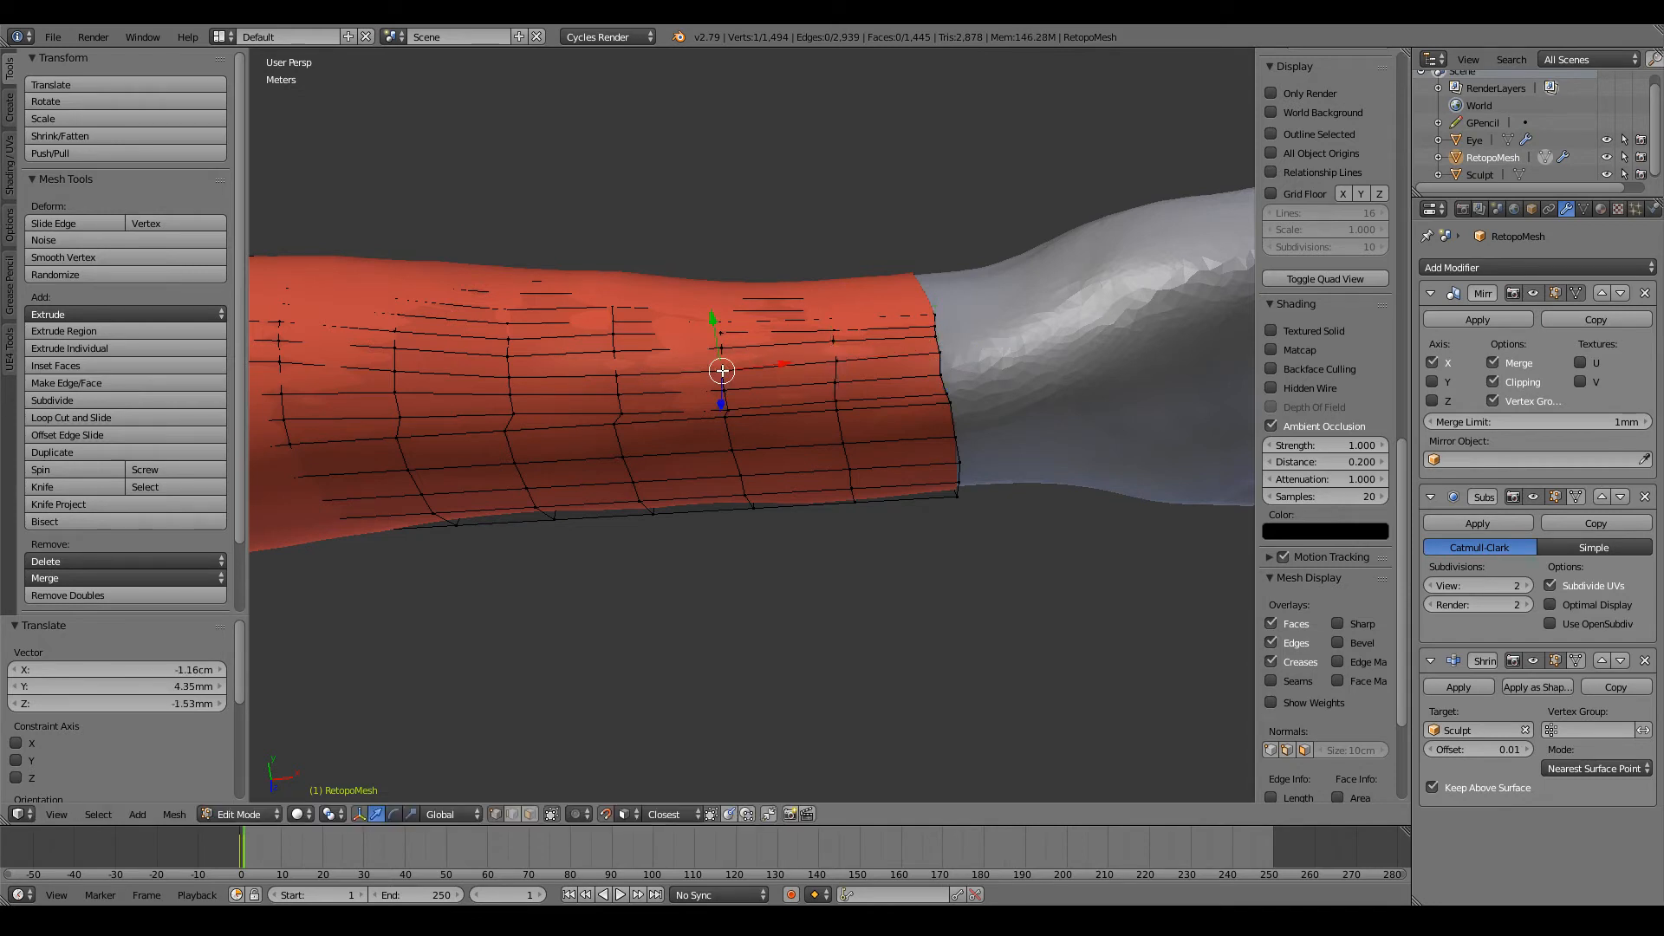
Step: Lower the next row's vertices on the wrist edge and the two loops behind it
{"action": "key", "text": "g"}
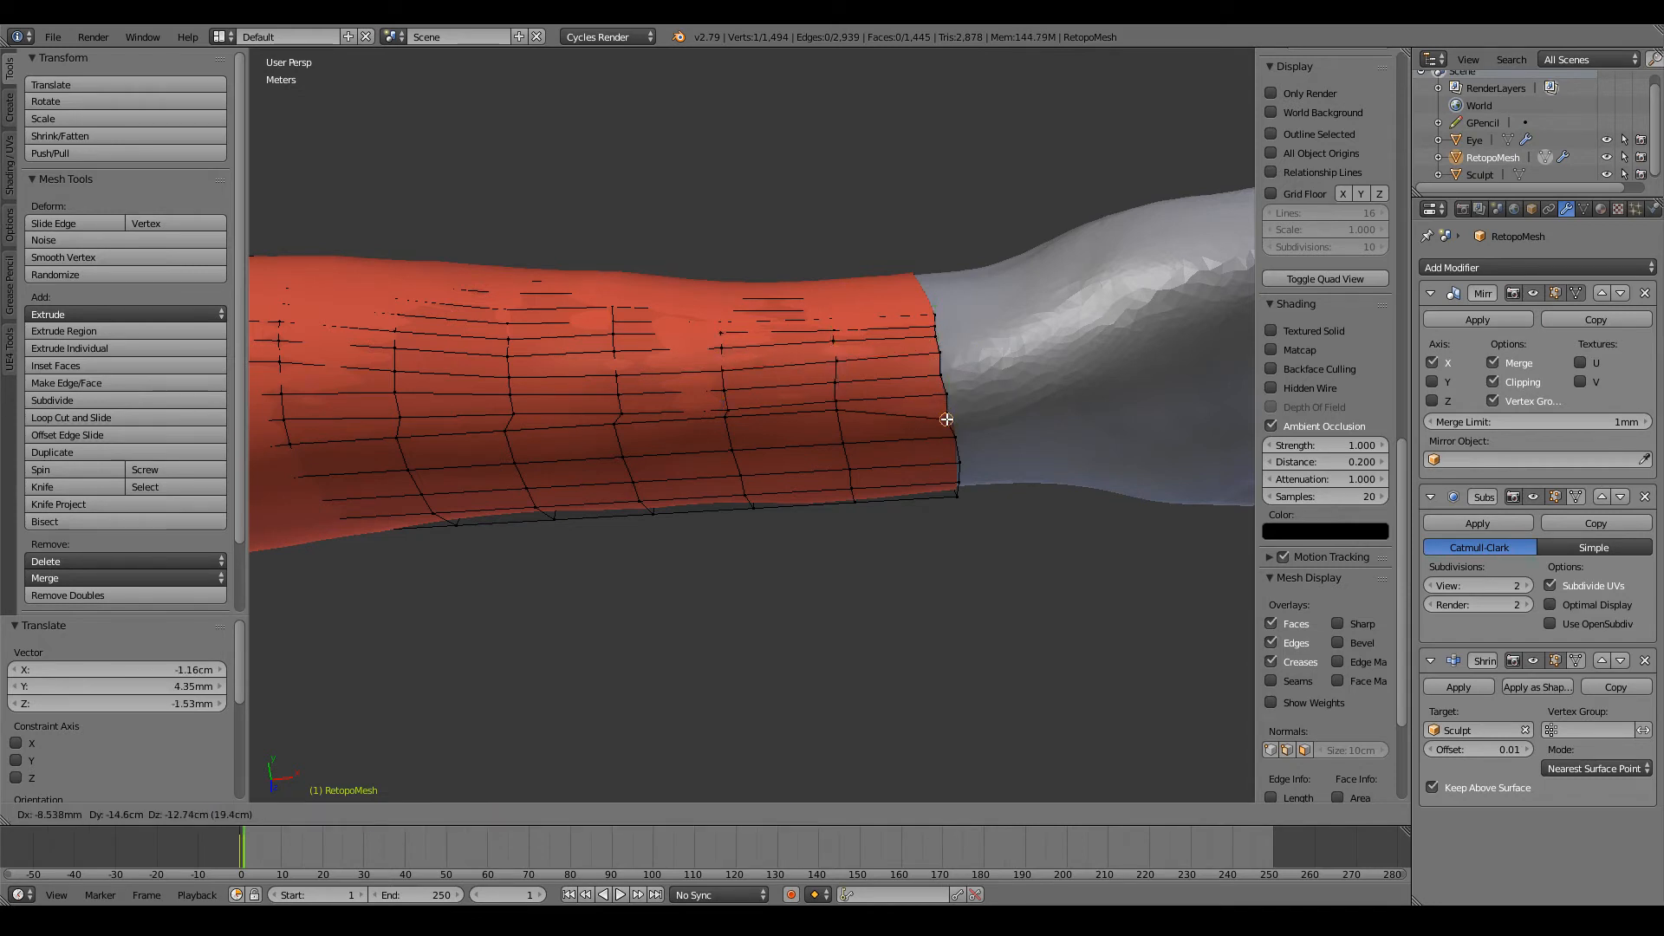
{"action": "left_click", "coordinate": [864, 428]}
{"action": "key", "text": "g"}
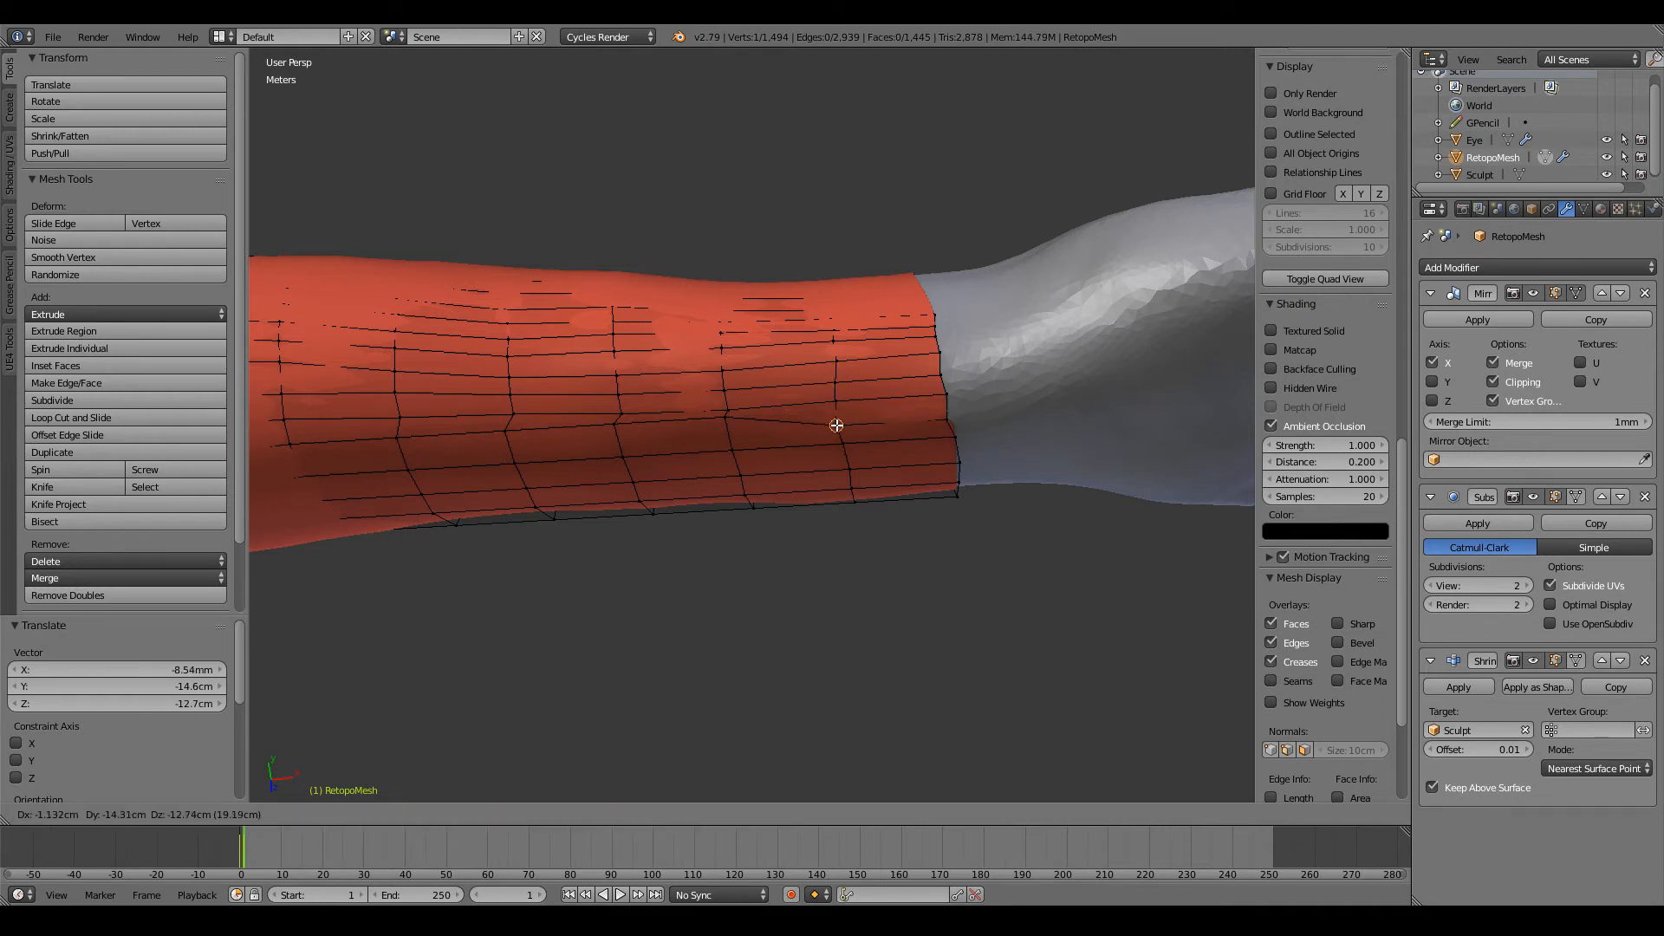
{"action": "left_click", "coordinate": [840, 427]}
{"action": "key", "text": "g"}
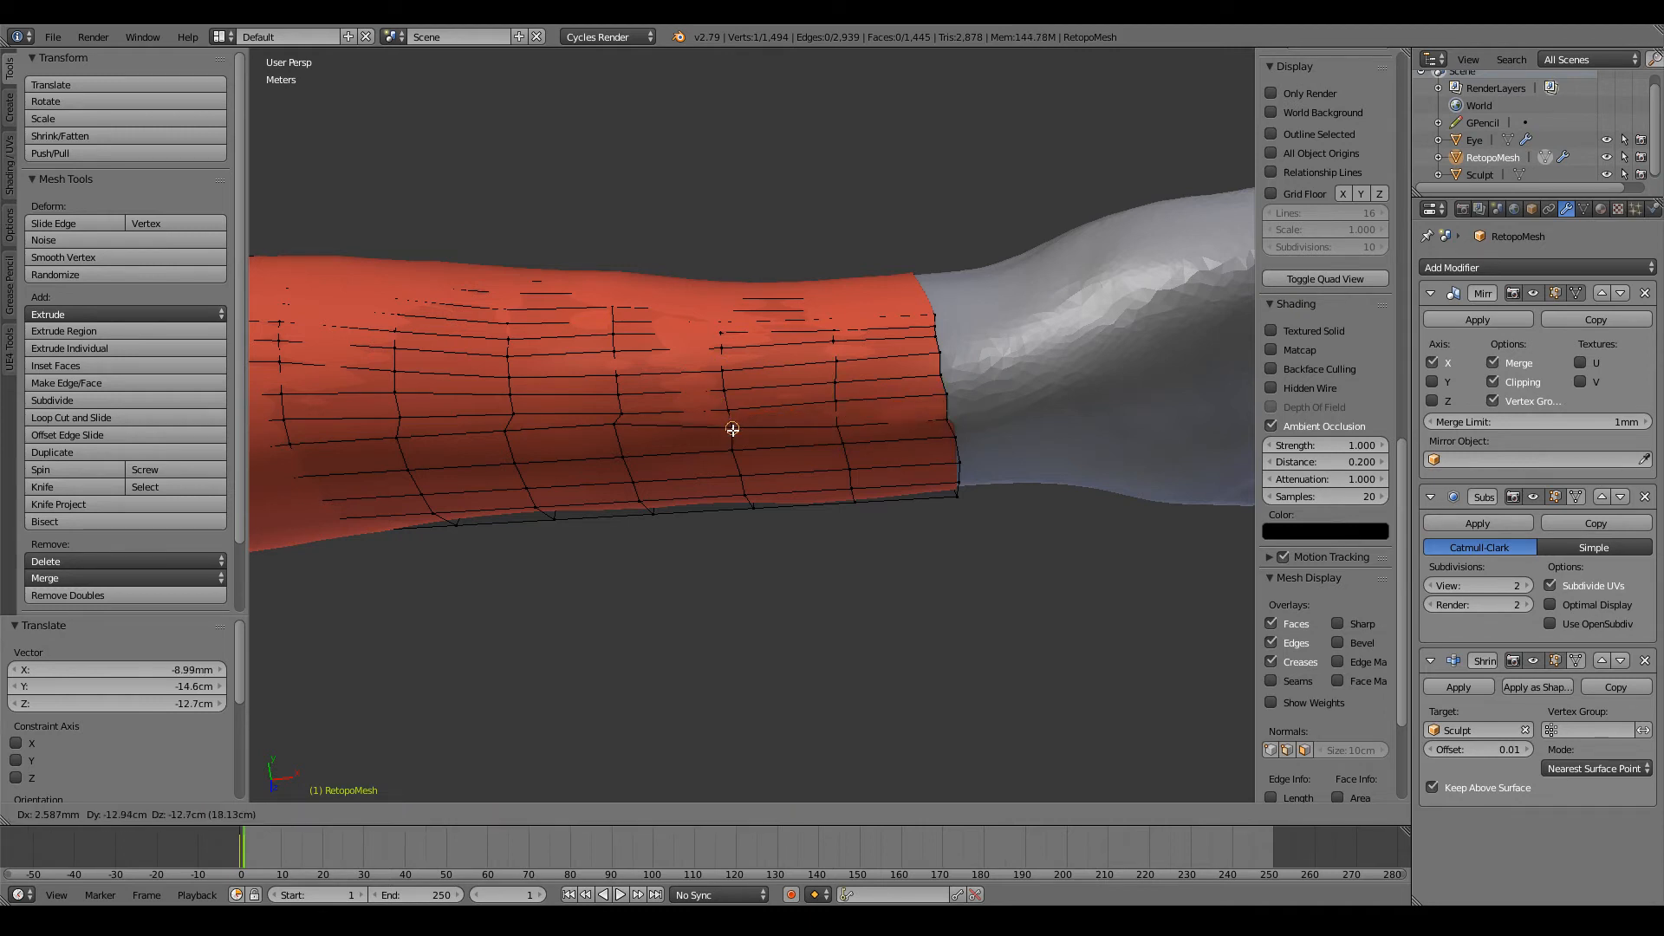
{"action": "left_click", "coordinate": [731, 432]}
Step: Continue lowering that row's vertices on the two mid-forearm loops towards the elbow
{"action": "middle_click_drag", "start_coordinate": [639, 438], "coordinate": [866, 438], "text": "shift"}
{"action": "right_click", "coordinate": [863, 436]}
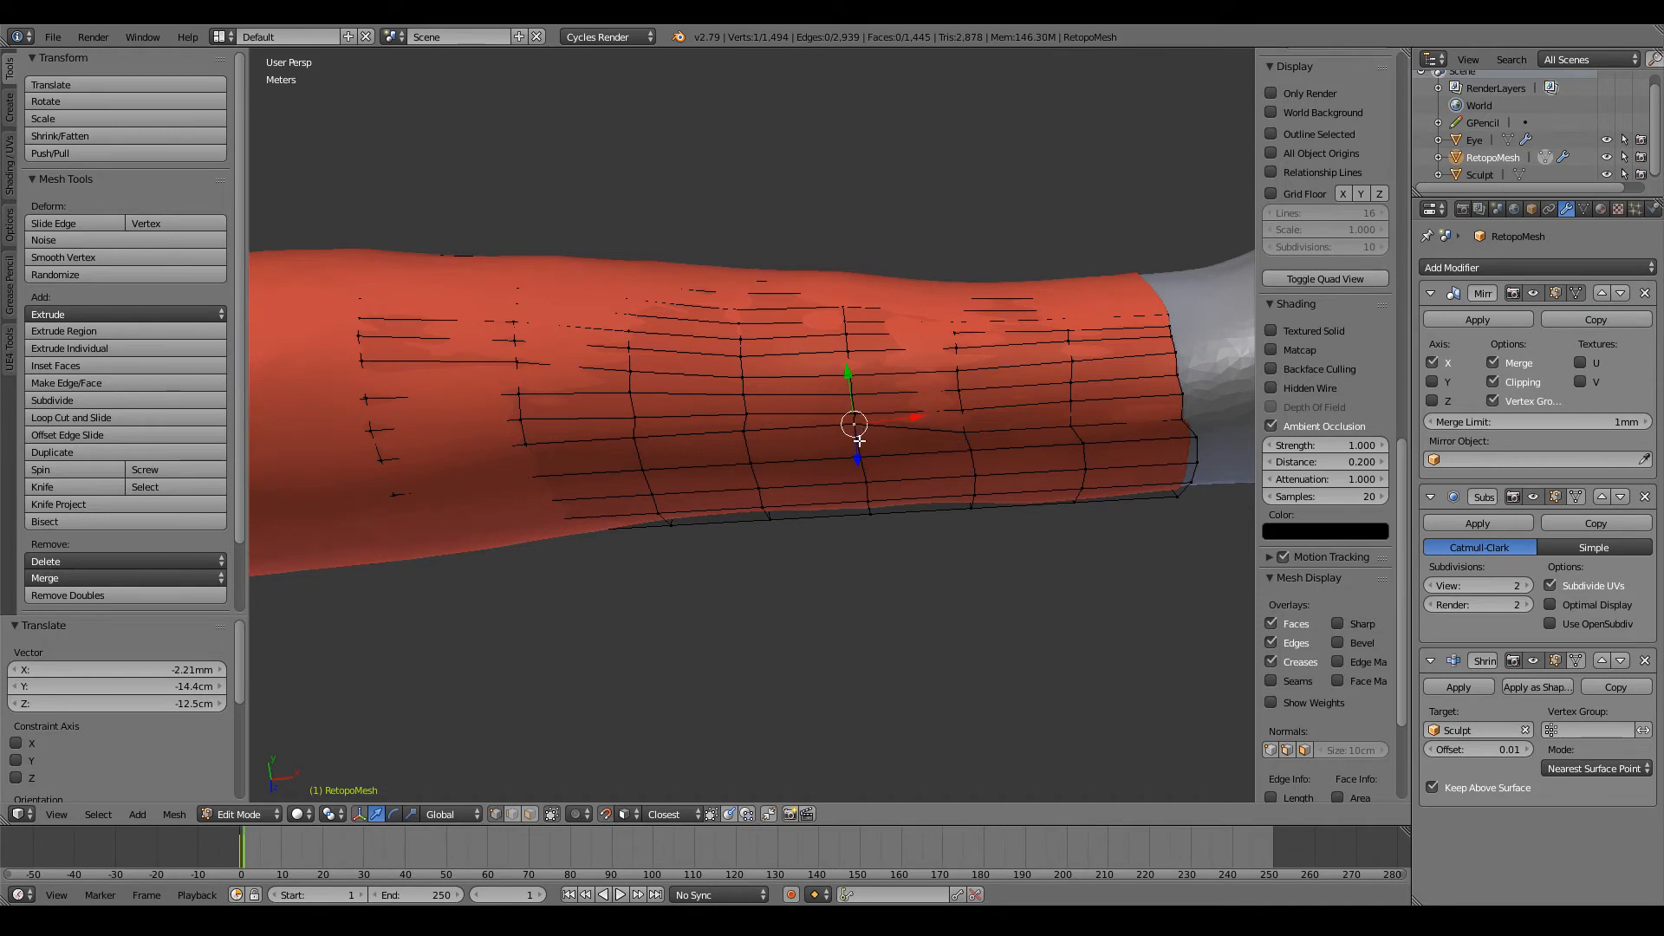
{"action": "key", "text": "g"}
{"action": "left_click", "coordinate": [859, 434]}
{"action": "scroll", "coordinate": [859, 435], "scroll_direction": "down", "scroll_amount": 5, "text": "ctrl"}
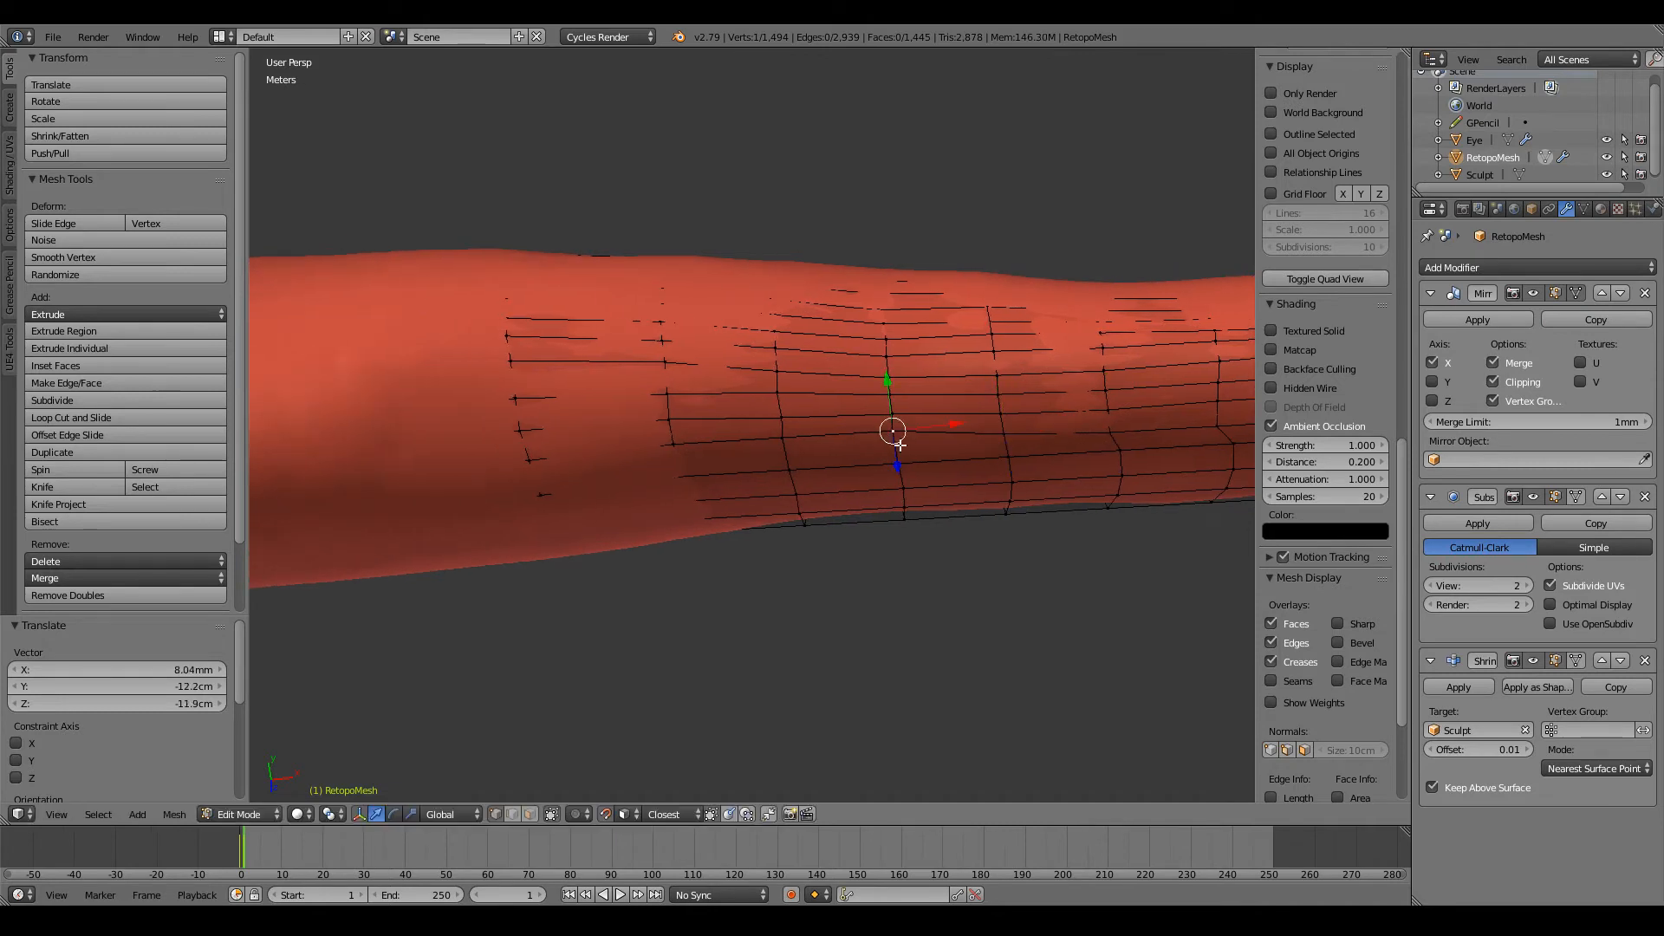
{"action": "key", "text": "g"}
{"action": "left_click", "coordinate": [893, 442]}
{"action": "scroll", "coordinate": [893, 442], "scroll_direction": "down", "scroll_amount": 5, "text": "ctrl"}
Step: Lower the row's remaining vertices on the elbow-side loops to finish spacing it
{"action": "right_click", "coordinate": [925, 455]}
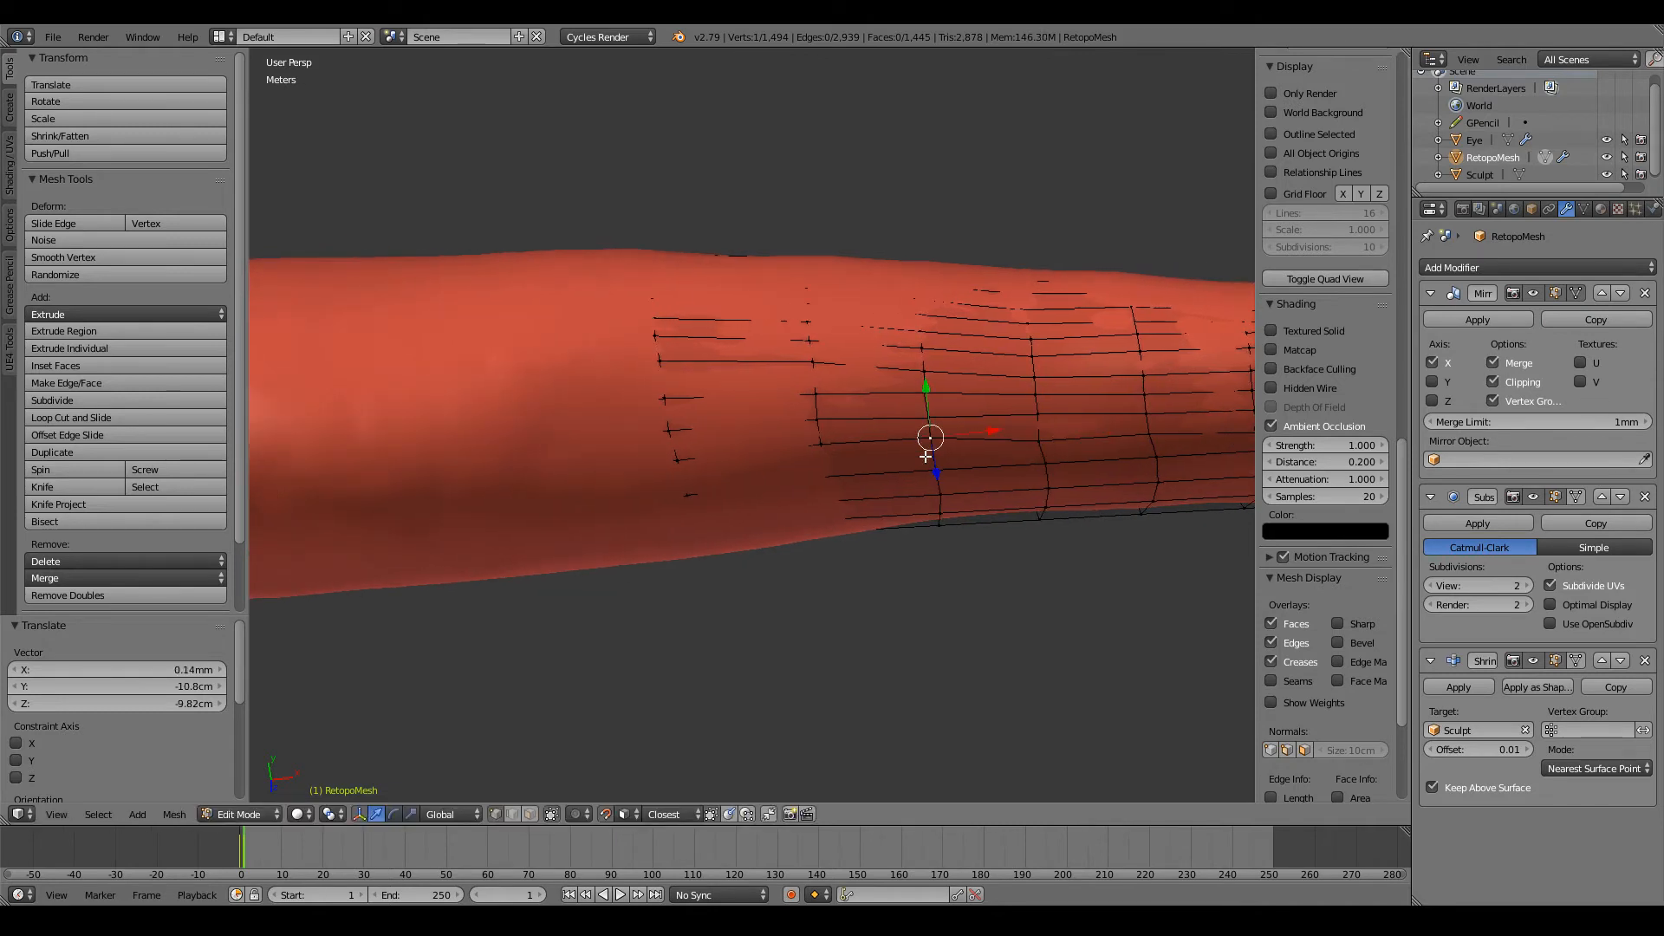
{"action": "key", "text": "g"}
{"action": "left_click", "coordinate": [928, 447]}
{"action": "scroll", "coordinate": [930, 445], "scroll_direction": "down", "scroll_amount": 5, "text": "ctrl"}
{"action": "right_click", "coordinate": [934, 444]}
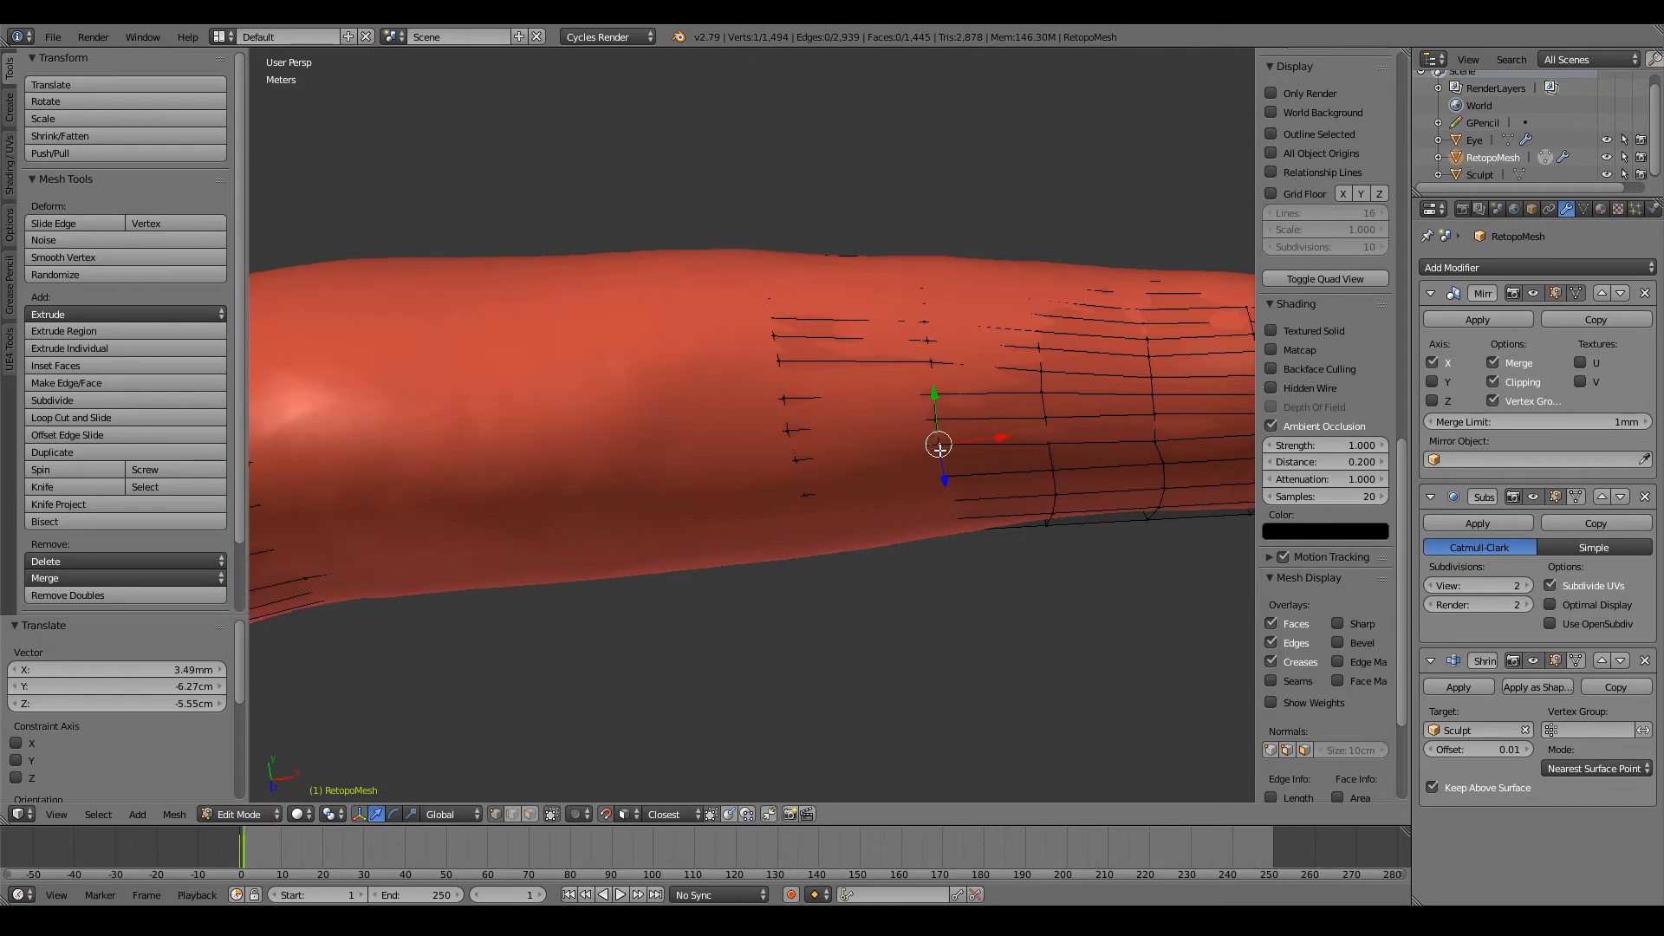
{"action": "key", "text": "g"}
{"action": "left_click", "coordinate": [940, 450]}
{"action": "right_click", "coordinate": [810, 457]}
Step: Return to the wrist and lower the wrist-edge vertex of the next row down
{"action": "scroll", "coordinate": [806, 462], "scroll_direction": "down", "scroll_amount": 7}
{"action": "scroll", "coordinate": [897, 450], "scroll_direction": "up", "scroll_amount": 6, "text": "ctrl"}
{"action": "middle_click_drag", "start_coordinate": [902, 449], "coordinate": [938, 367]}
{"action": "scroll", "coordinate": [865, 442], "scroll_direction": "up", "scroll_amount": 5}
{"action": "right_click", "coordinate": [858, 466]}
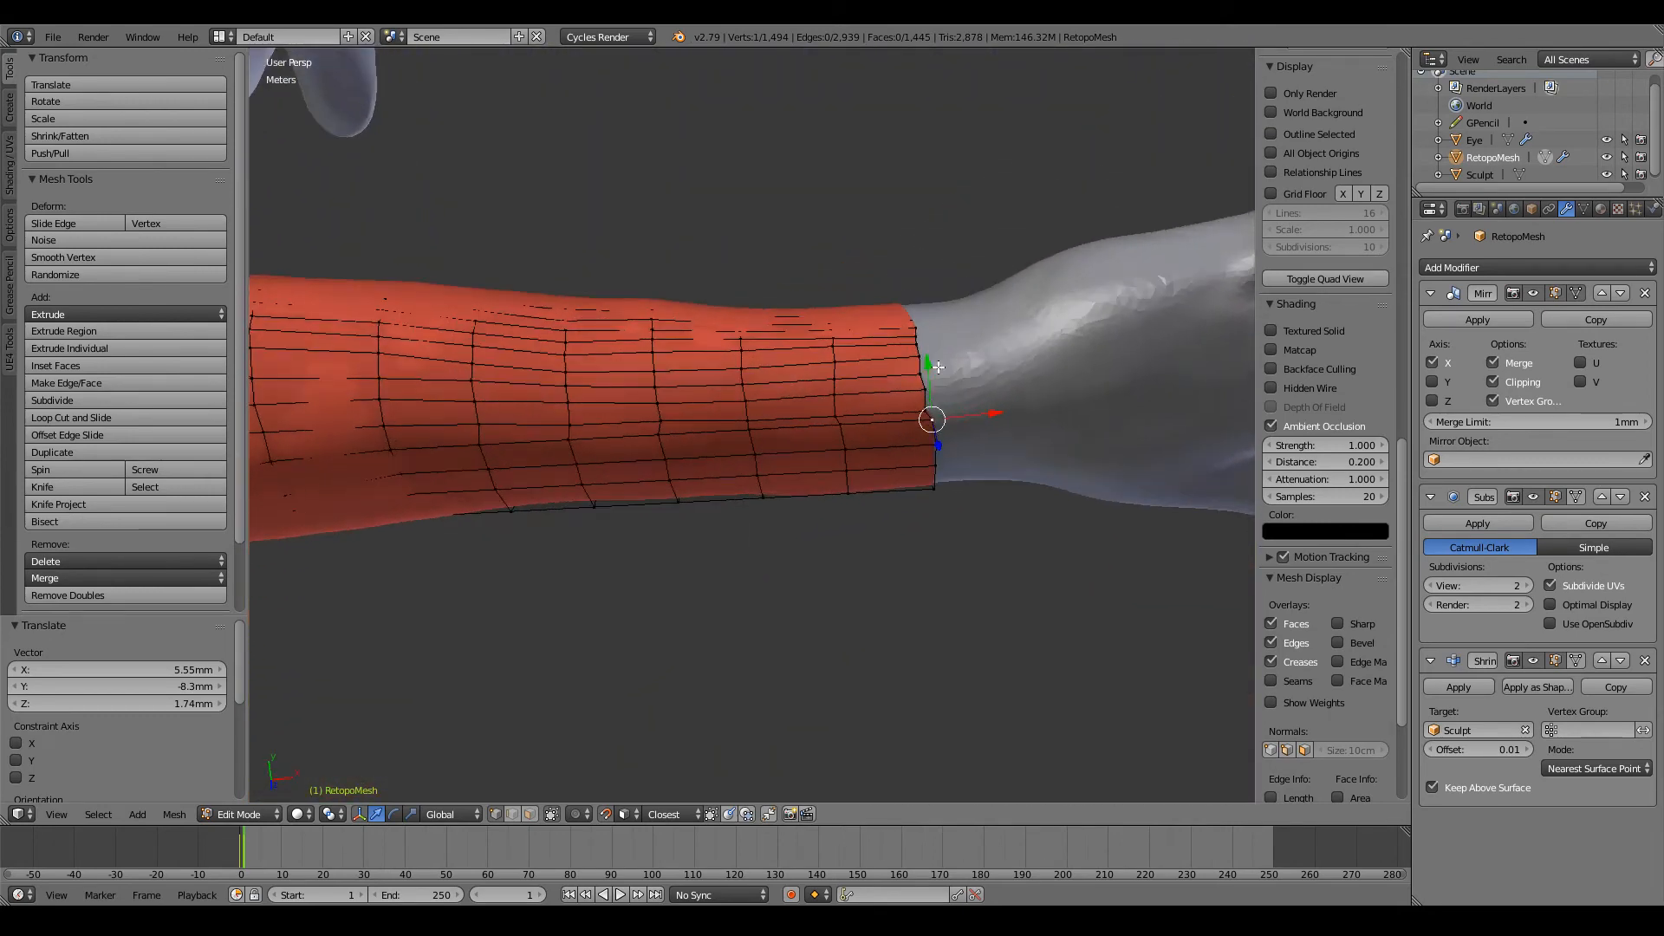
{"action": "scroll", "coordinate": [938, 367], "scroll_direction": "up", "scroll_amount": 3, "text": "ctrl"}
{"action": "scroll", "coordinate": [938, 366], "scroll_direction": "up", "scroll_amount": 2}
{"action": "key", "text": "g"}
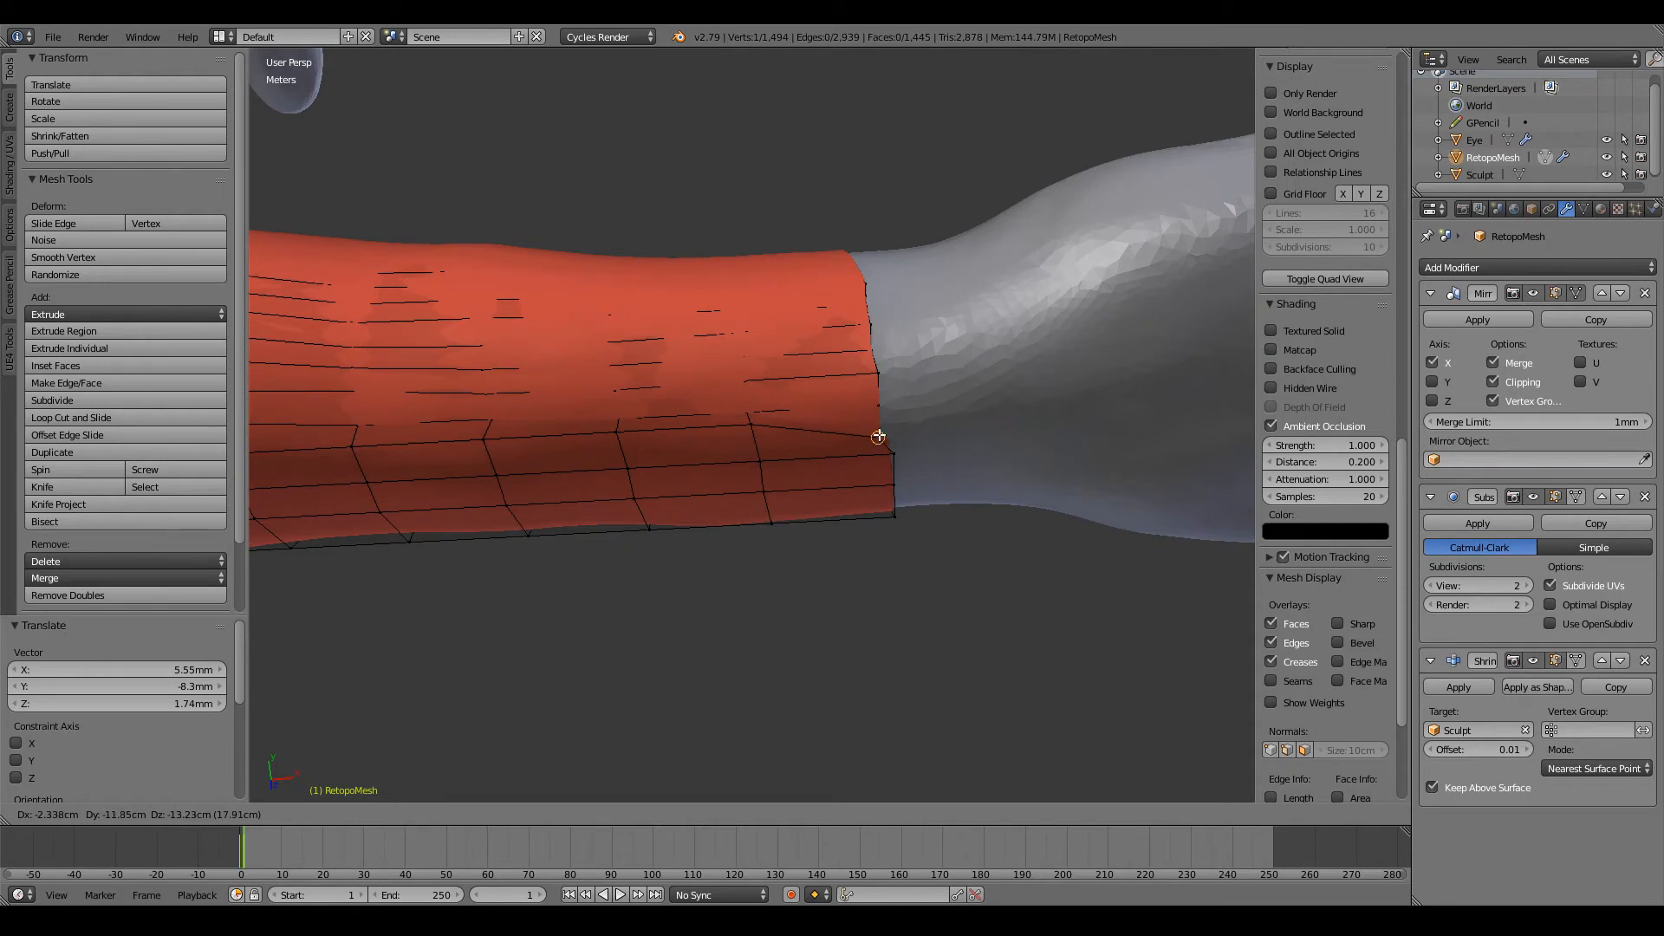
{"action": "left_click", "coordinate": [885, 438]}
Step: Lower that row's vertices on the next two loops behind the wrist edge
{"action": "scroll", "coordinate": [885, 438], "scroll_direction": "down", "scroll_amount": 5, "text": "ctrl"}
{"action": "right_click", "coordinate": [890, 437]}
{"action": "key", "text": "g"}
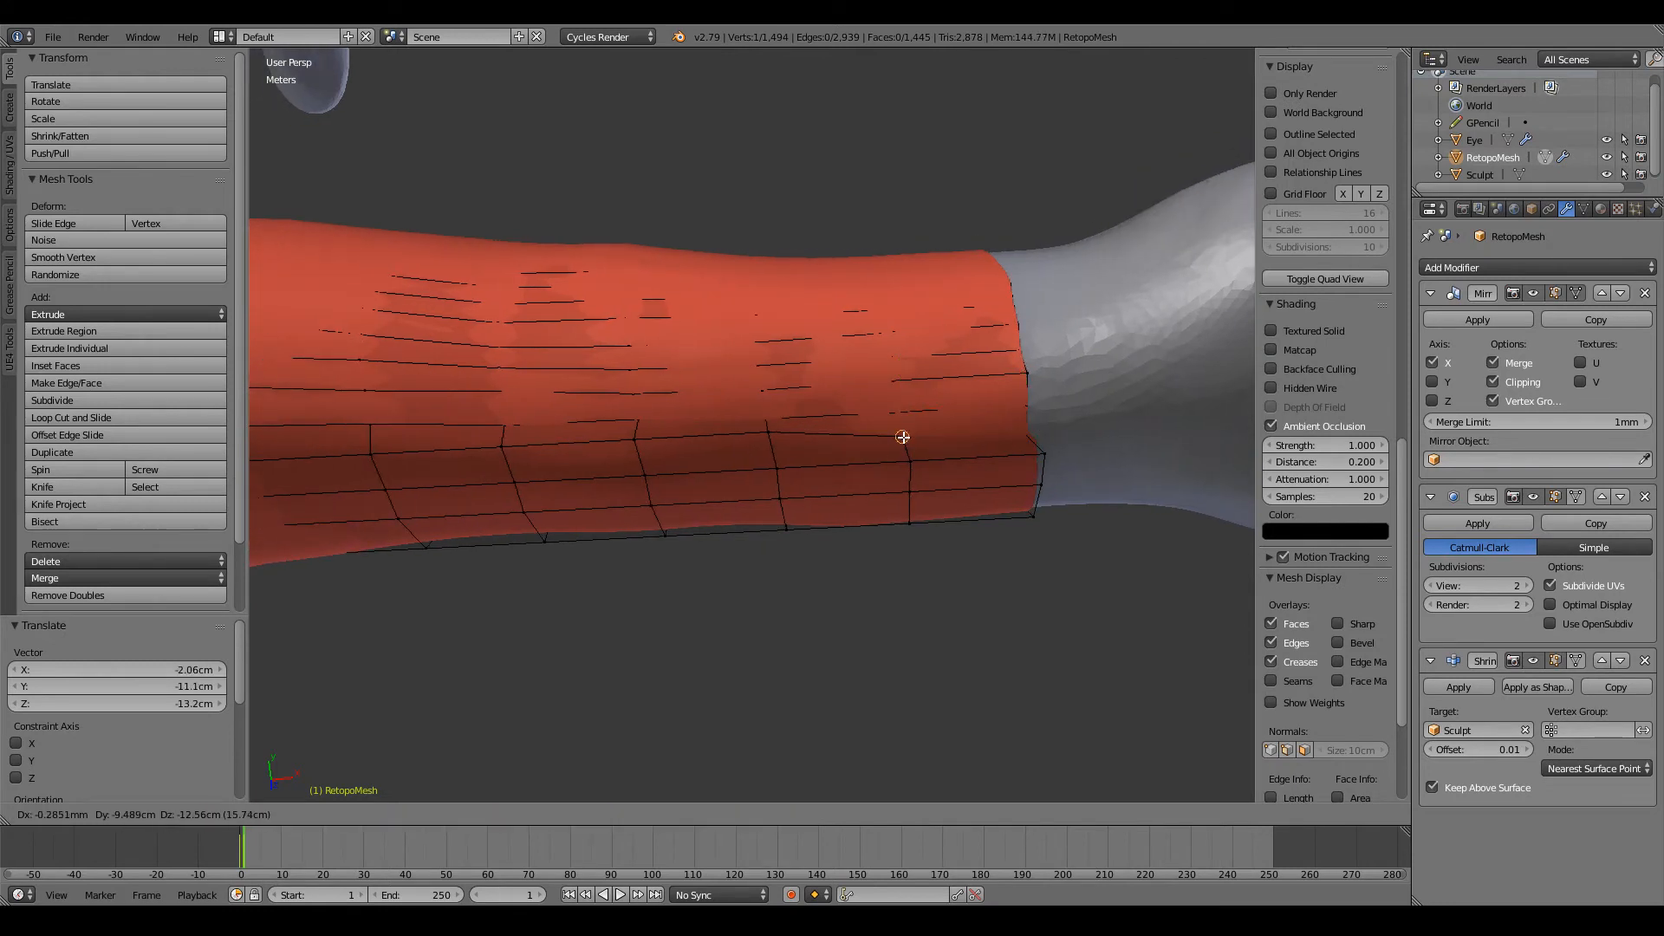
{"action": "left_click", "coordinate": [903, 442]}
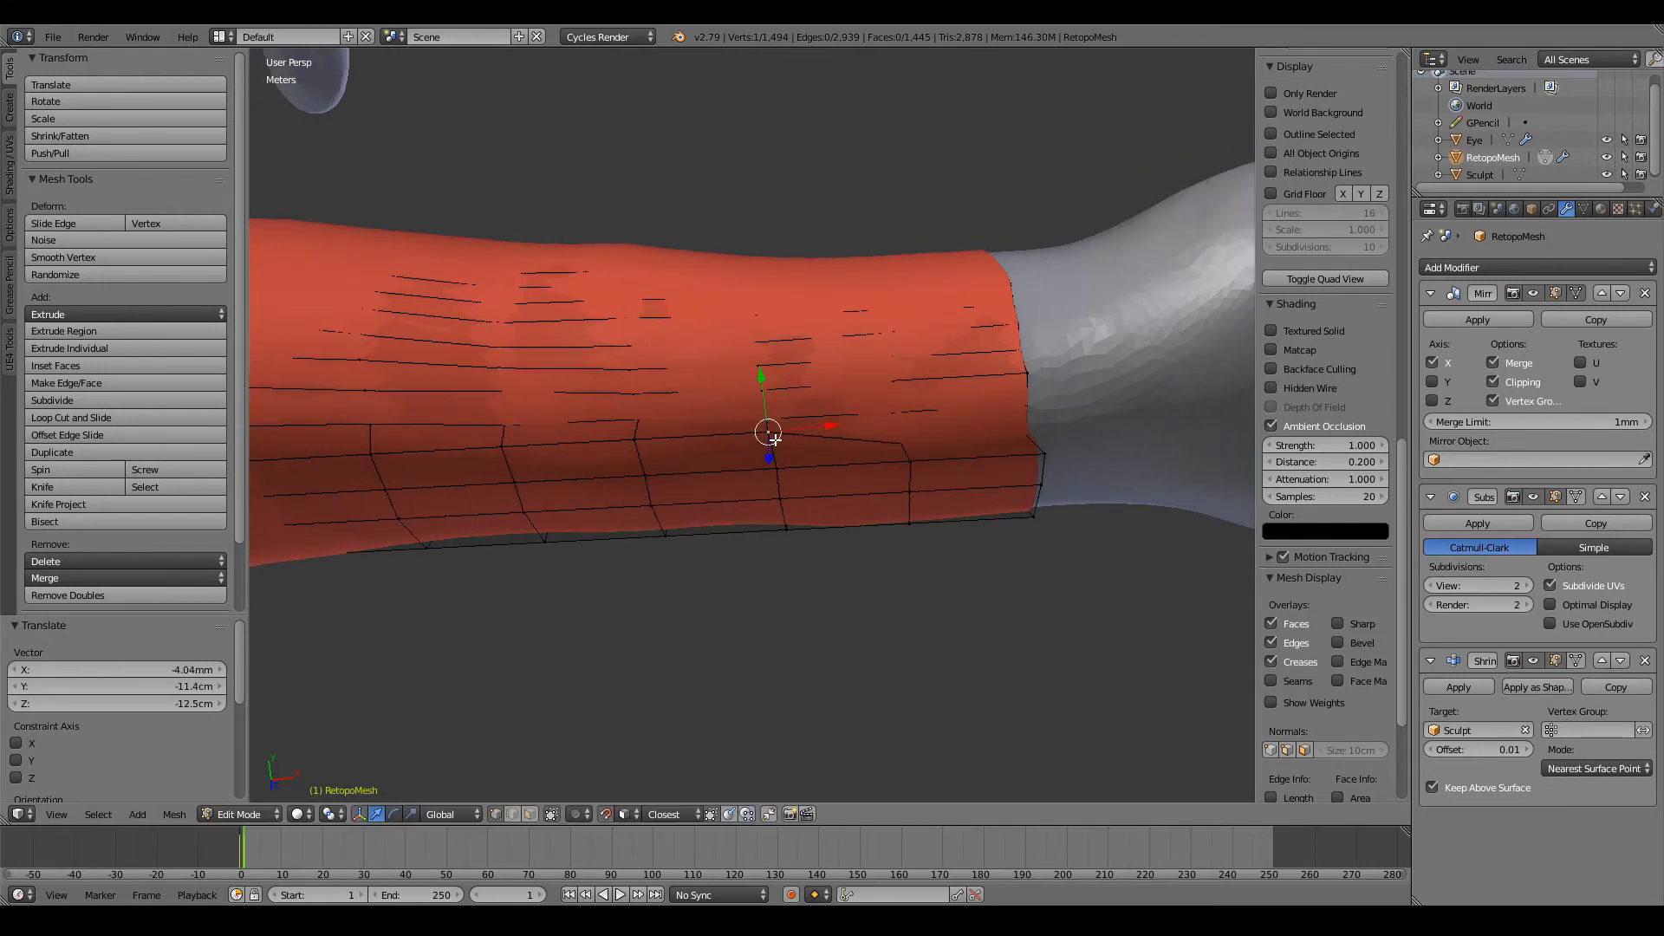
{"action": "key", "text": "g"}
{"action": "left_click", "coordinate": [774, 447]}
Step: Lower the row's next three vertices along the forearm towards the elbow to keep it evenly spaced
{"action": "scroll", "coordinate": [808, 440], "scroll_direction": "down", "scroll_amount": 8, "text": "ctrl"}
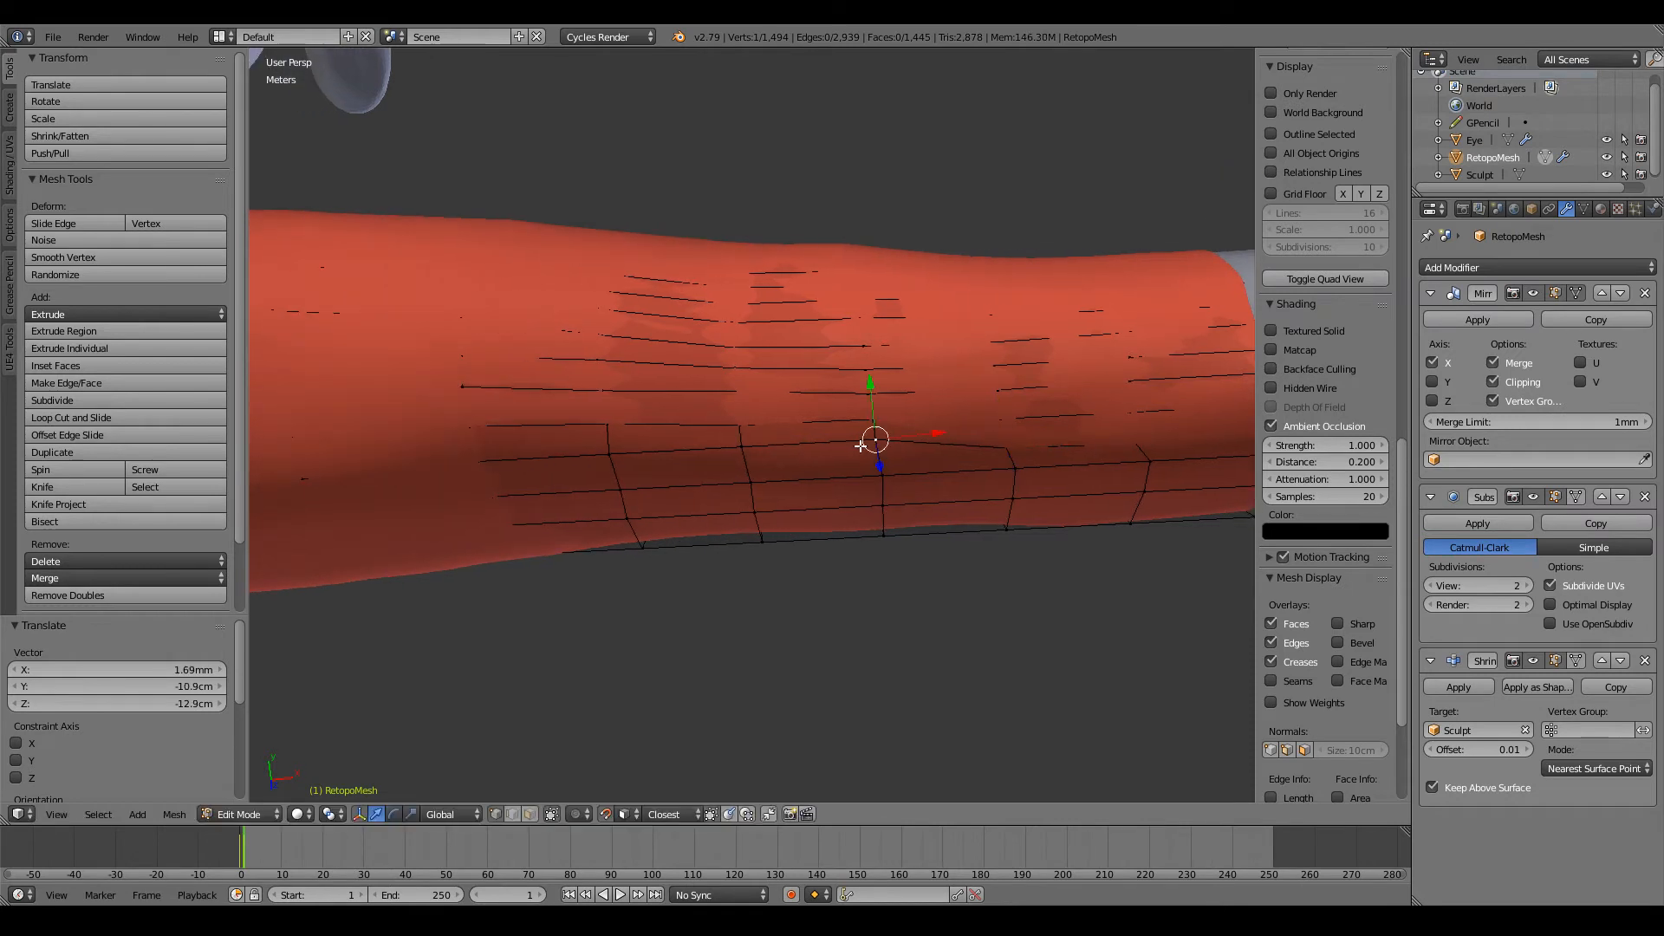
{"action": "key", "text": "g"}
{"action": "left_click", "coordinate": [880, 451]}
{"action": "scroll", "coordinate": [881, 449], "scroll_direction": "down", "scroll_amount": 4, "text": "ctrl"}
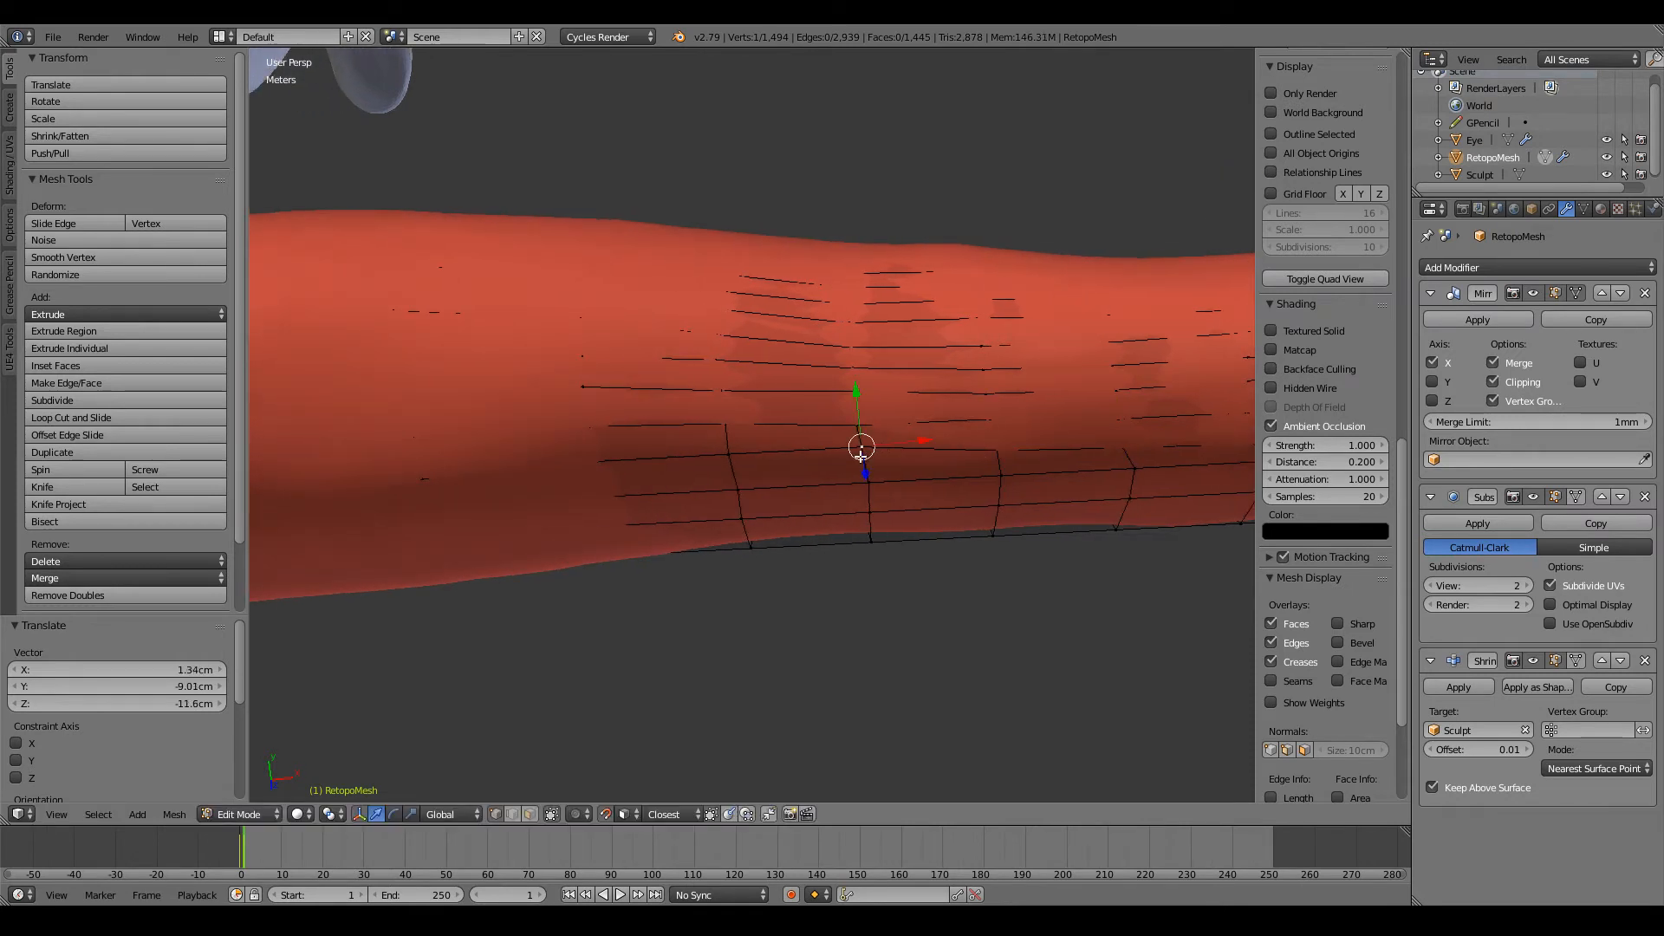
{"action": "key", "text": "g"}
{"action": "left_click", "coordinate": [858, 453]}
{"action": "scroll", "coordinate": [865, 449], "scroll_direction": "down", "scroll_amount": 6, "text": "ctrl"}
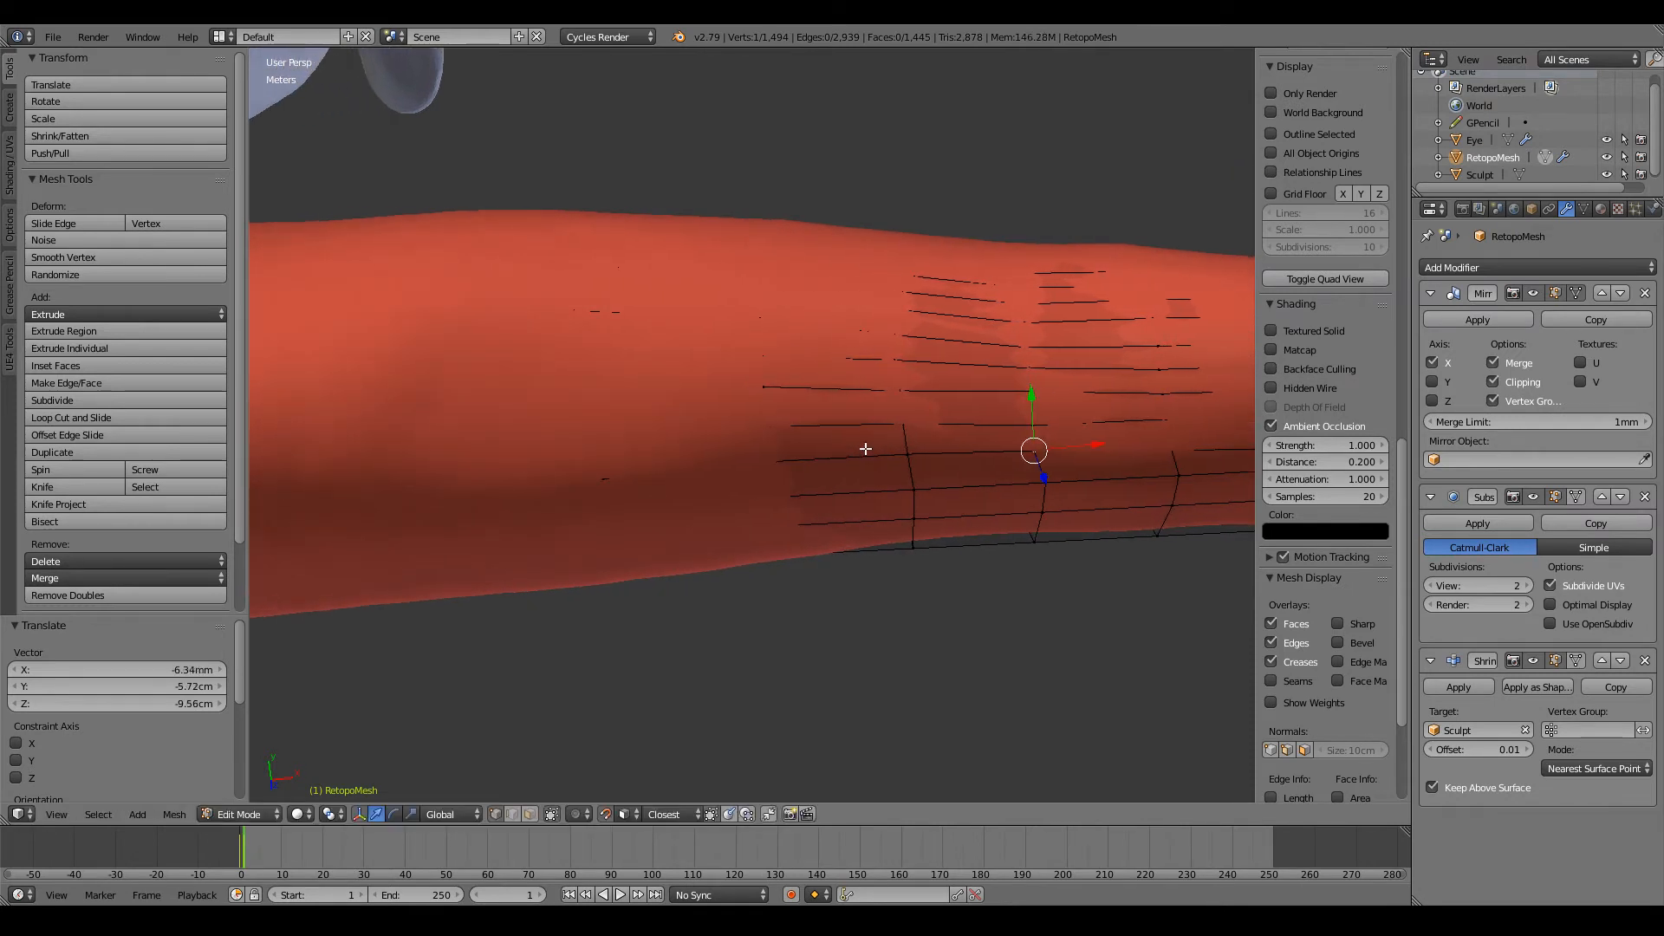
{"action": "key", "text": "g"}
{"action": "left_click", "coordinate": [899, 455]}
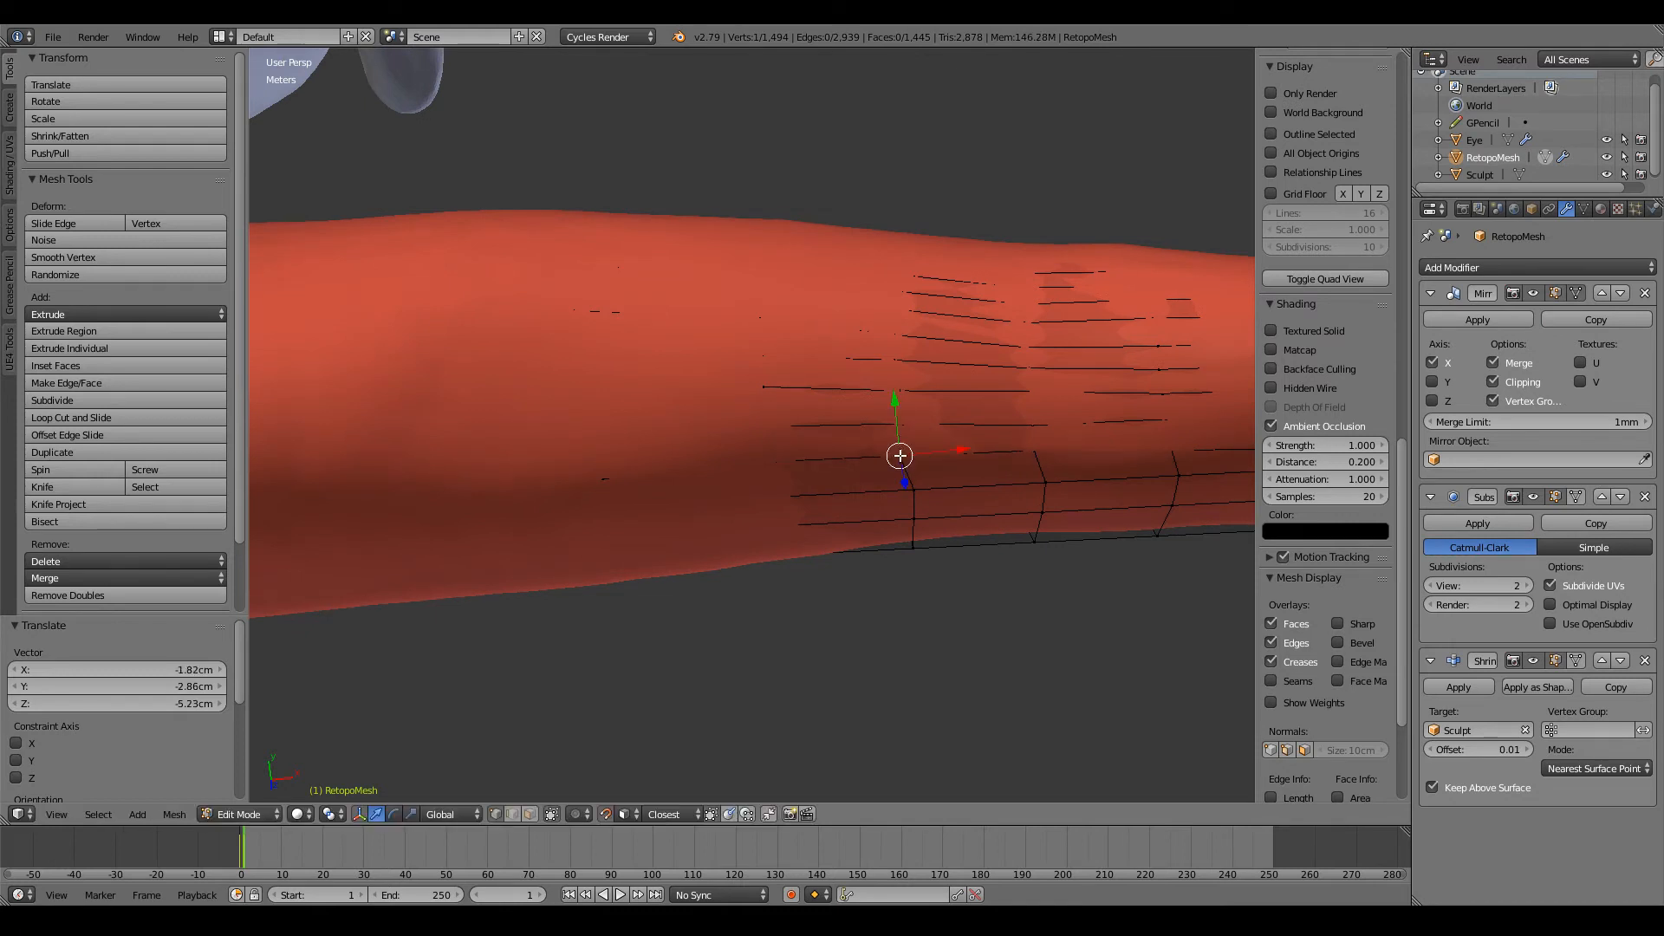
Step: Check the row in wireframe, reposition its elbow-end vertex, and review the forearm from the thumb side
{"action": "key", "text": "z"}
{"action": "key", "text": "z"}
{"action": "key", "text": "g"}
{"action": "left_click", "coordinate": [774, 460]}
{"action": "scroll", "coordinate": [774, 459], "scroll_direction": "down", "scroll_amount": 6}
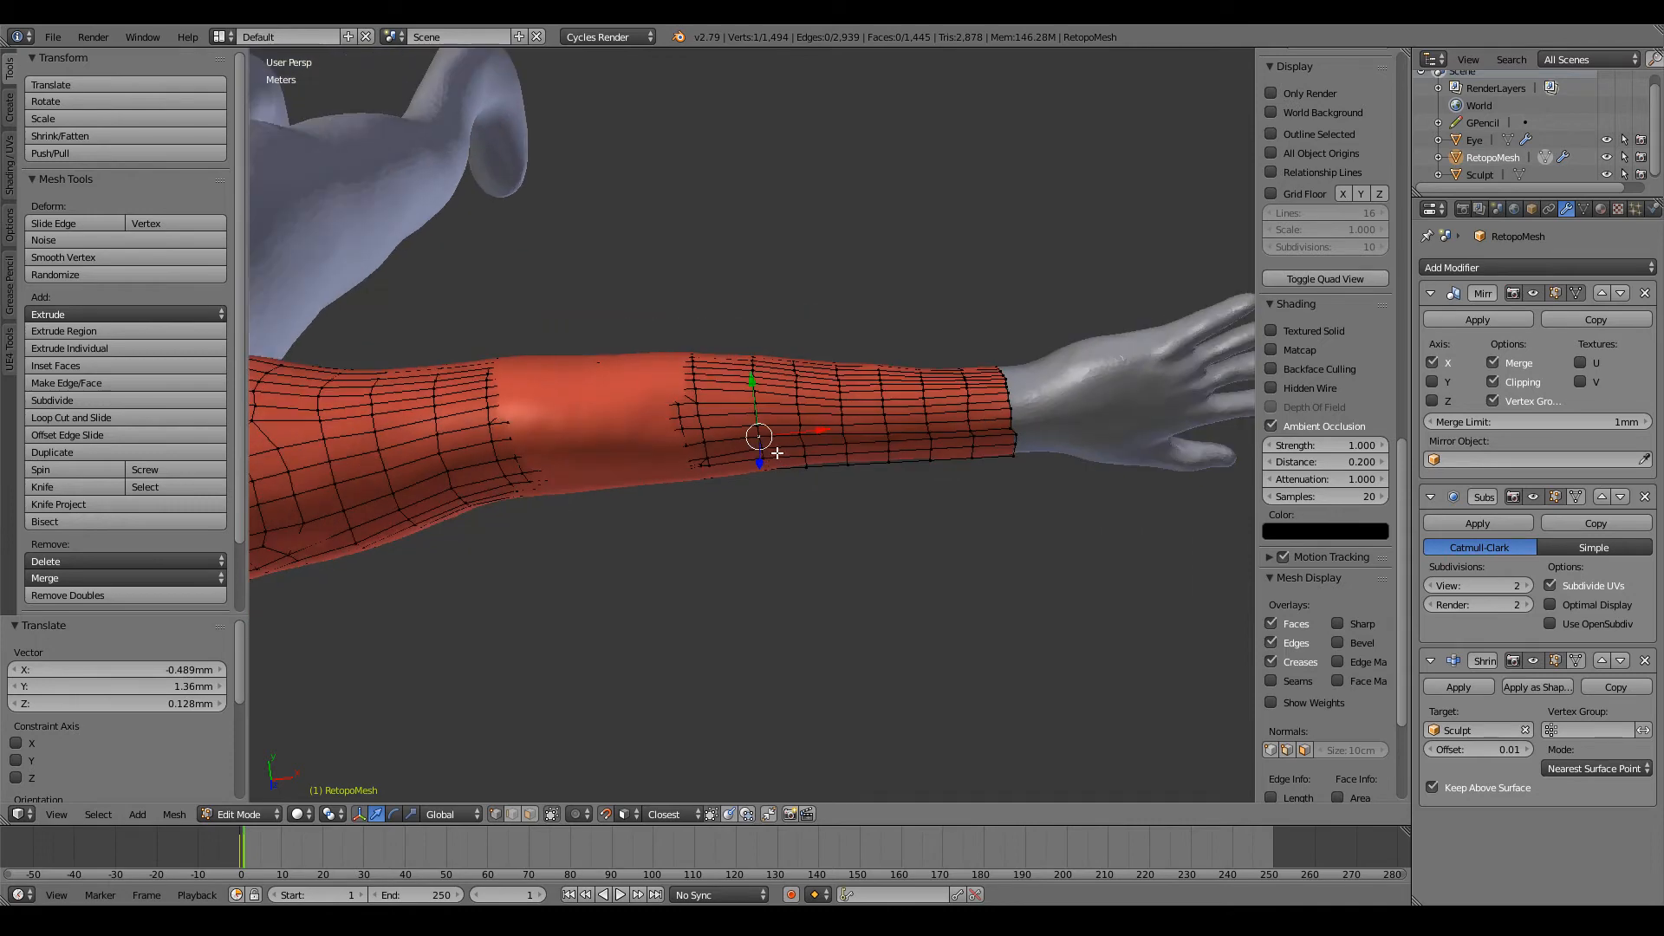
{"action": "middle_click_drag", "start_coordinate": [773, 450], "coordinate": [806, 420]}
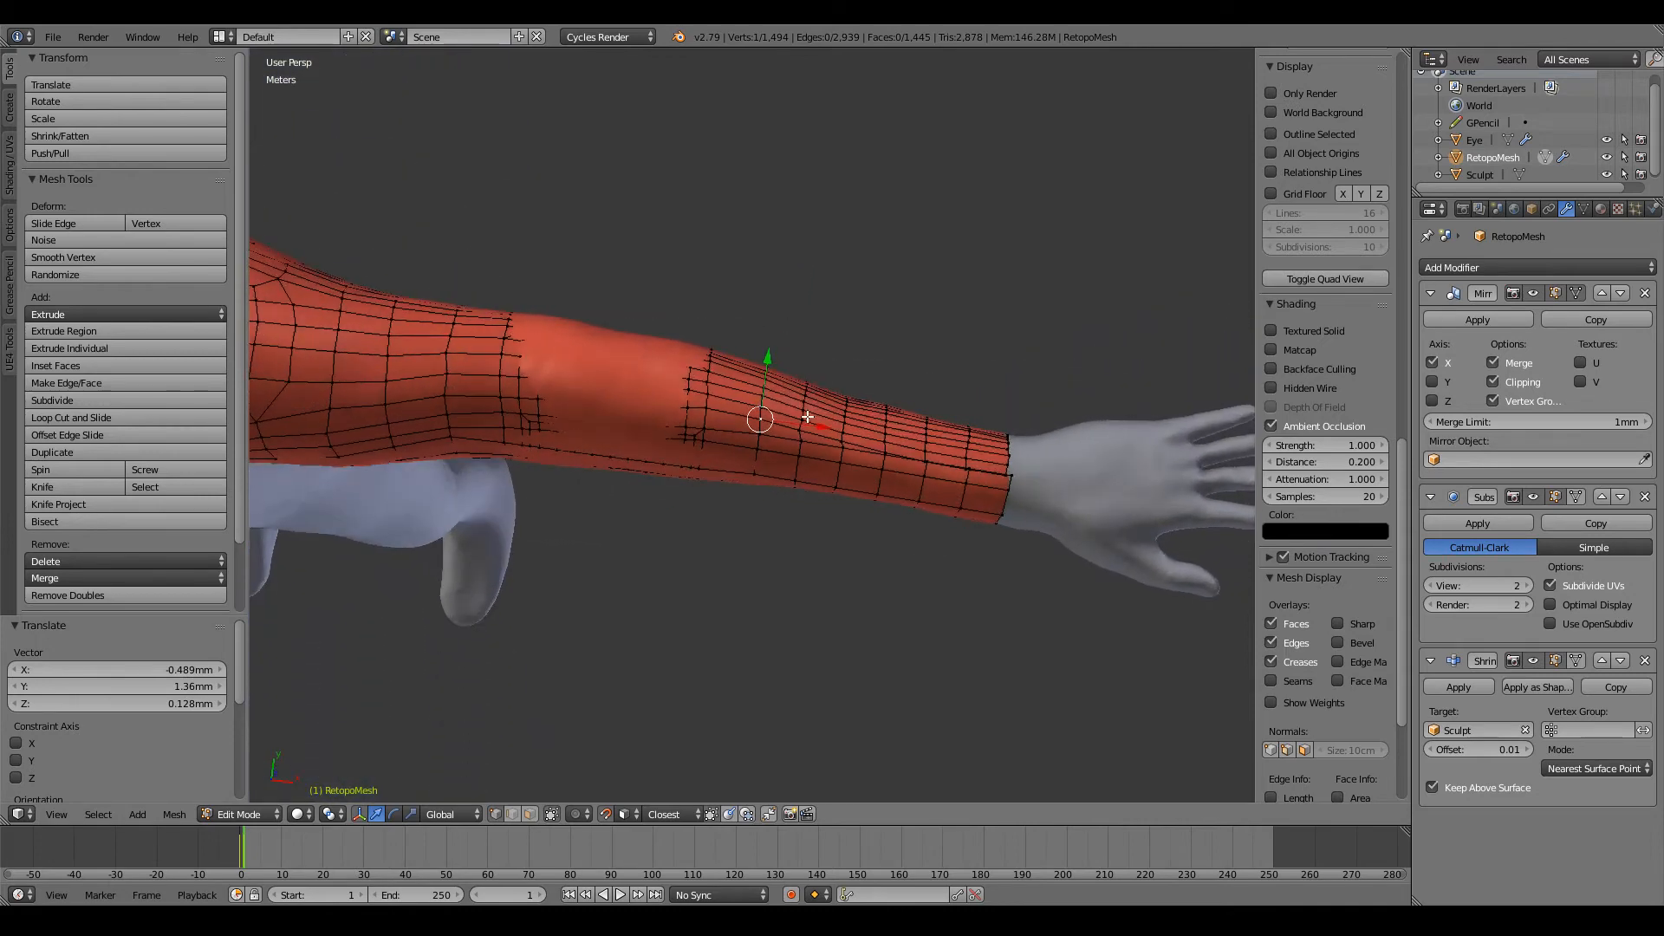
Step: Reposition vertices on the elbow-side loops along the thumb side of the forearm to even out the wide gap
{"action": "scroll", "coordinate": [769, 425], "scroll_direction": "up", "scroll_amount": 4}
{"action": "key", "text": "g"}
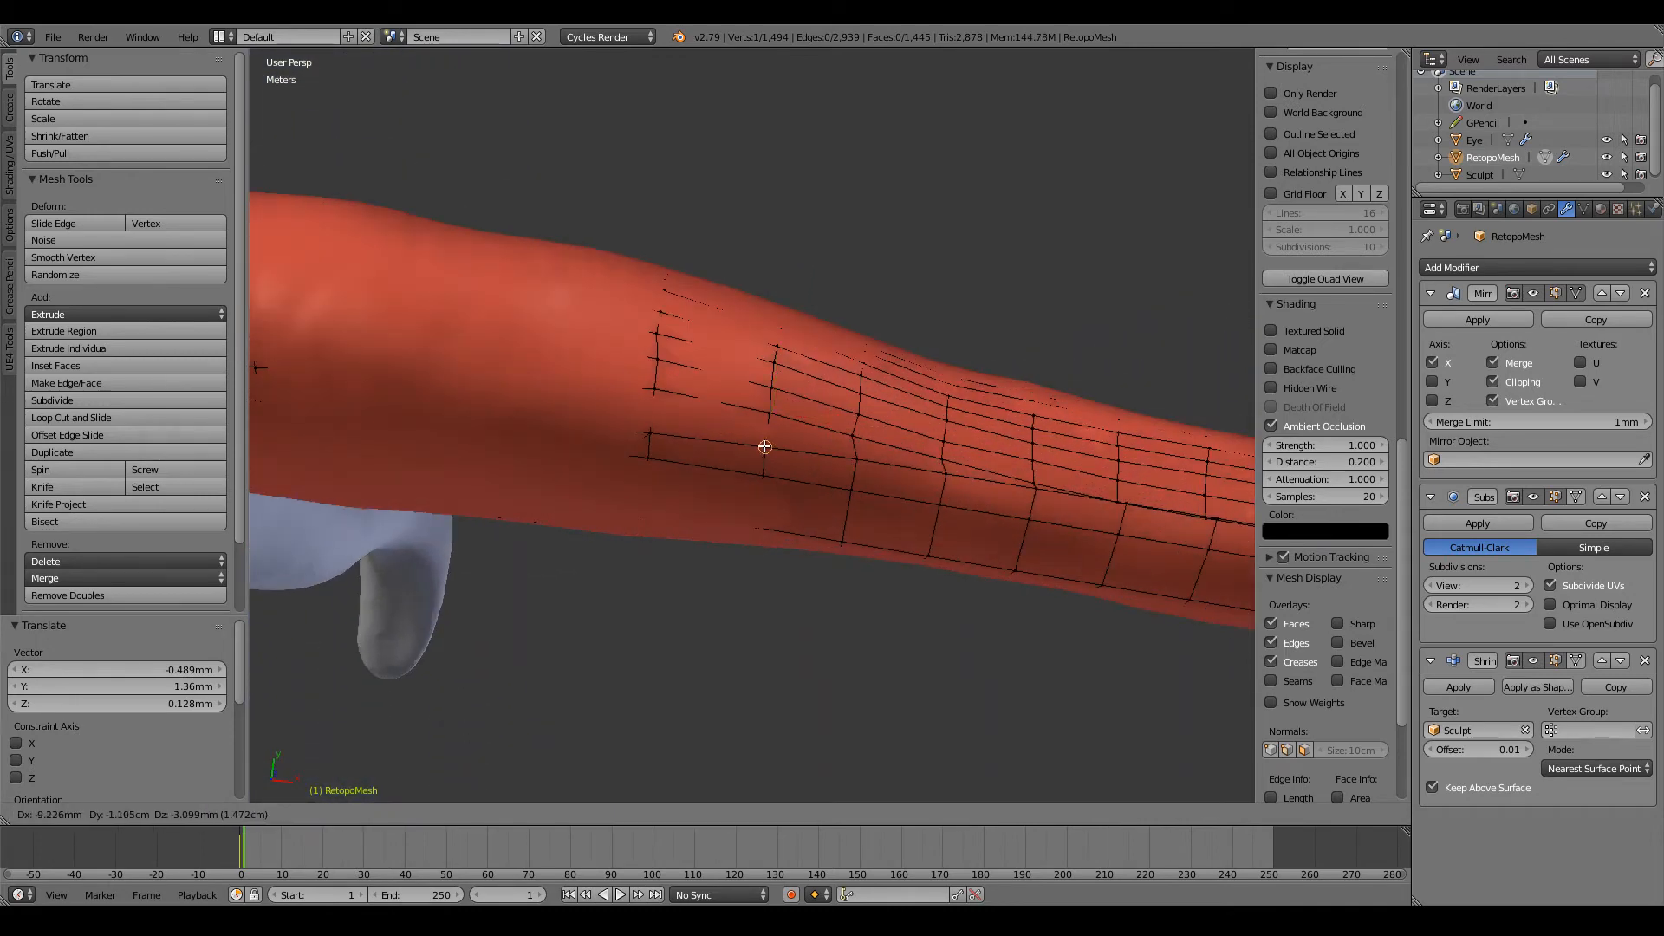
{"action": "left_click", "coordinate": [763, 446]}
{"action": "scroll", "coordinate": [763, 446], "scroll_direction": "up", "scroll_amount": 3, "text": "ctrl"}
{"action": "key", "text": "g"}
{"action": "left_click", "coordinate": [766, 461]}
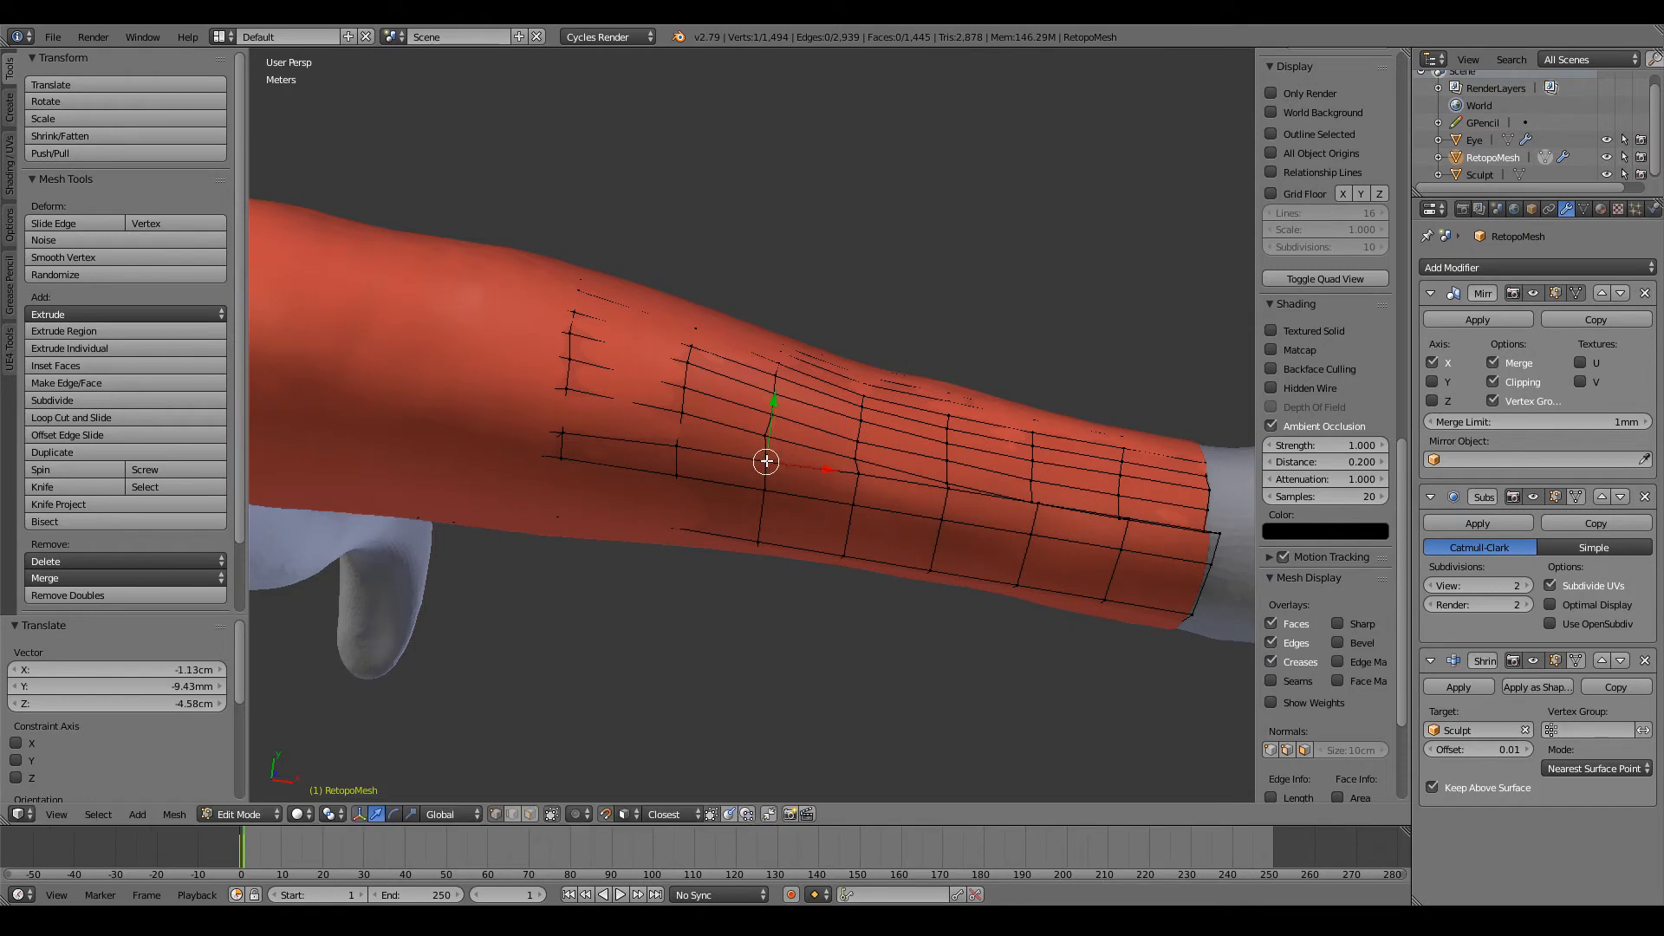
{"action": "key", "text": "g"}
{"action": "left_click", "coordinate": [768, 438]}
Step: Lower the thumb-side row's vertices on the next two mid-forearm loops towards the wrist
{"action": "scroll", "coordinate": [768, 465], "scroll_direction": "up", "scroll_amount": 3, "text": "ctrl"}
{"action": "key", "text": "g"}
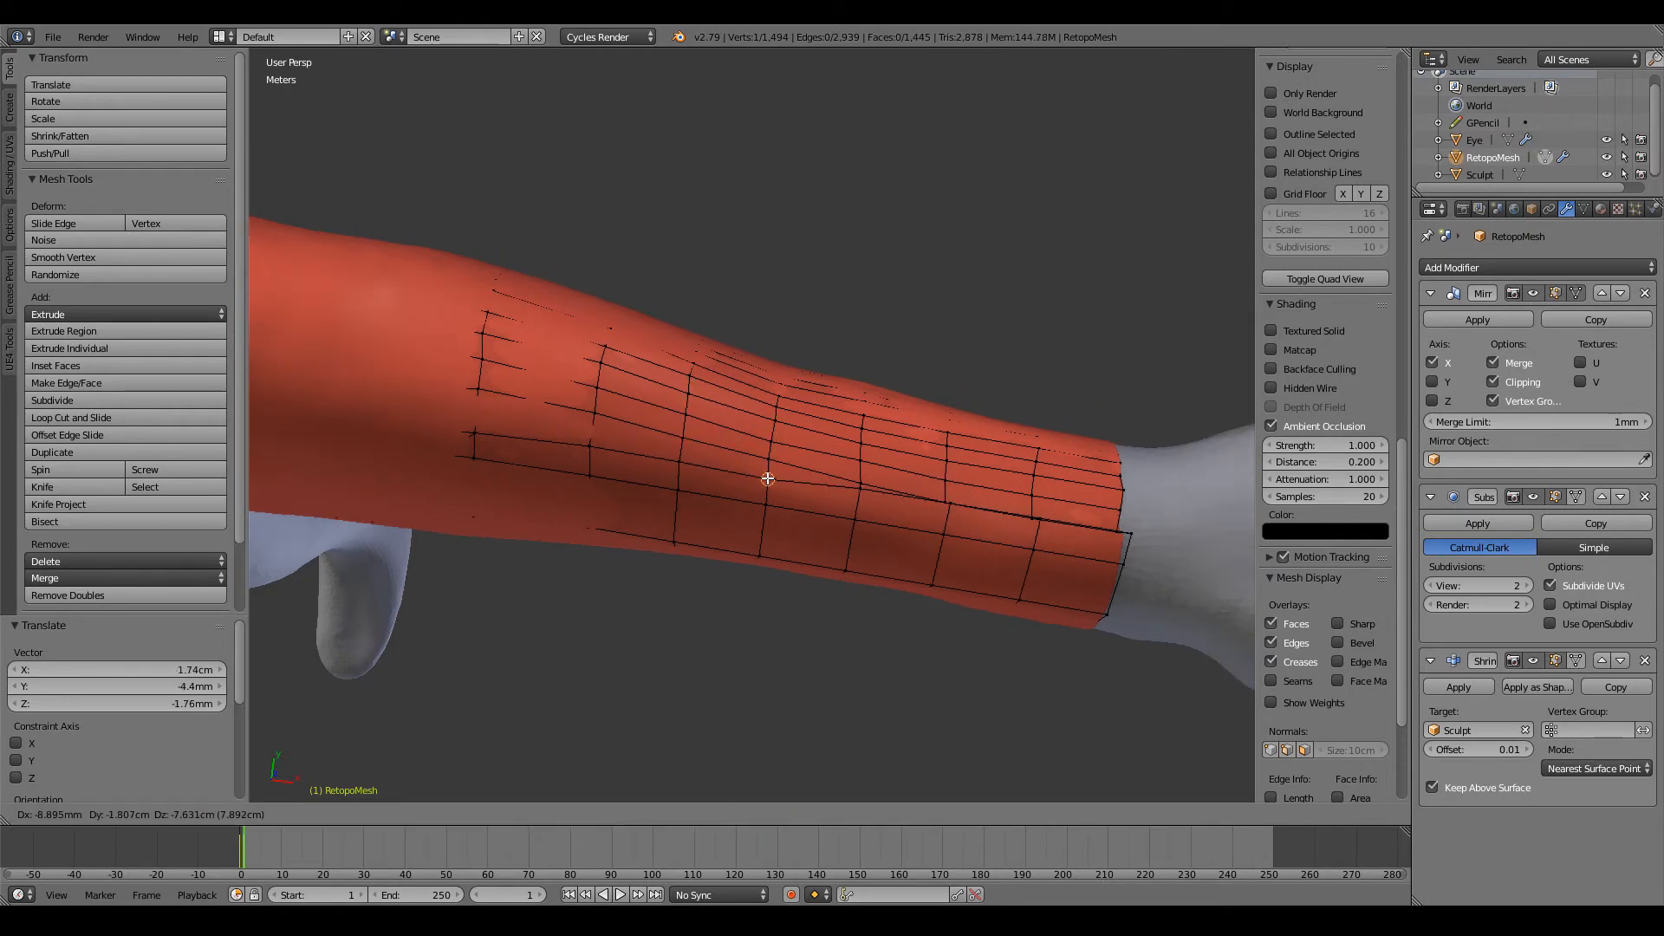
{"action": "left_click", "coordinate": [767, 479]}
{"action": "key", "text": "g"}
{"action": "left_click", "coordinate": [857, 495]}
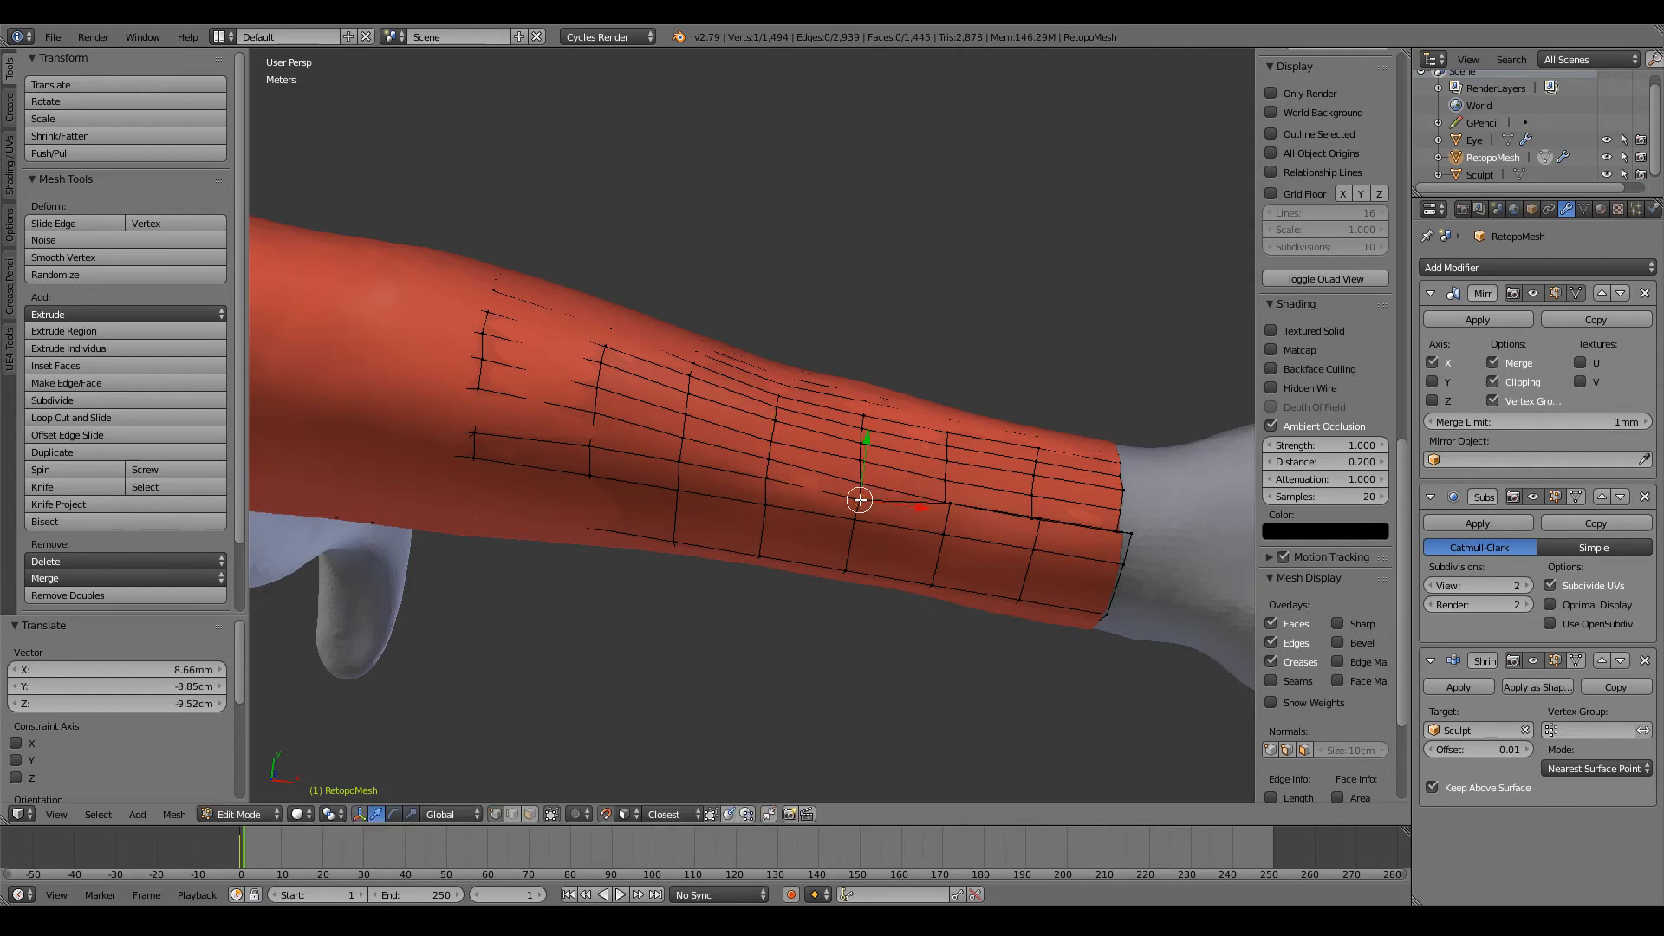
Step: Lower the thumb-side row's last three vertices towards and onto the wrist border to even out the spacing
{"action": "scroll", "coordinate": [855, 499], "scroll_direction": "up", "scroll_amount": 4, "text": "ctrl"}
{"action": "key", "text": "g"}
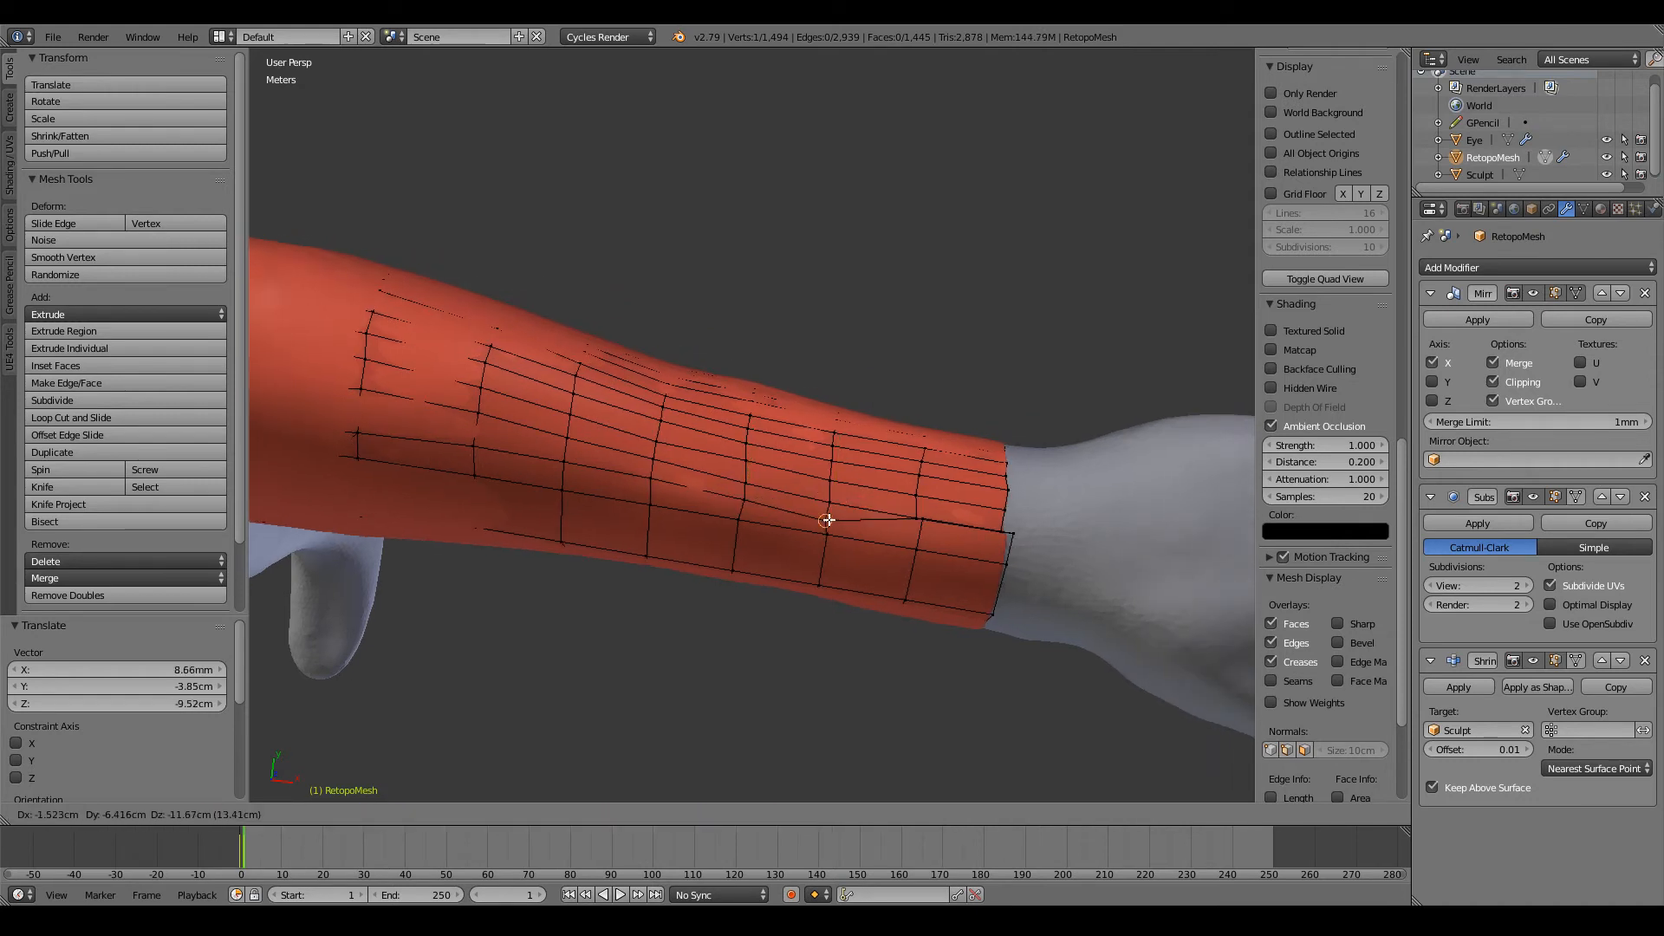
{"action": "left_click", "coordinate": [829, 517]}
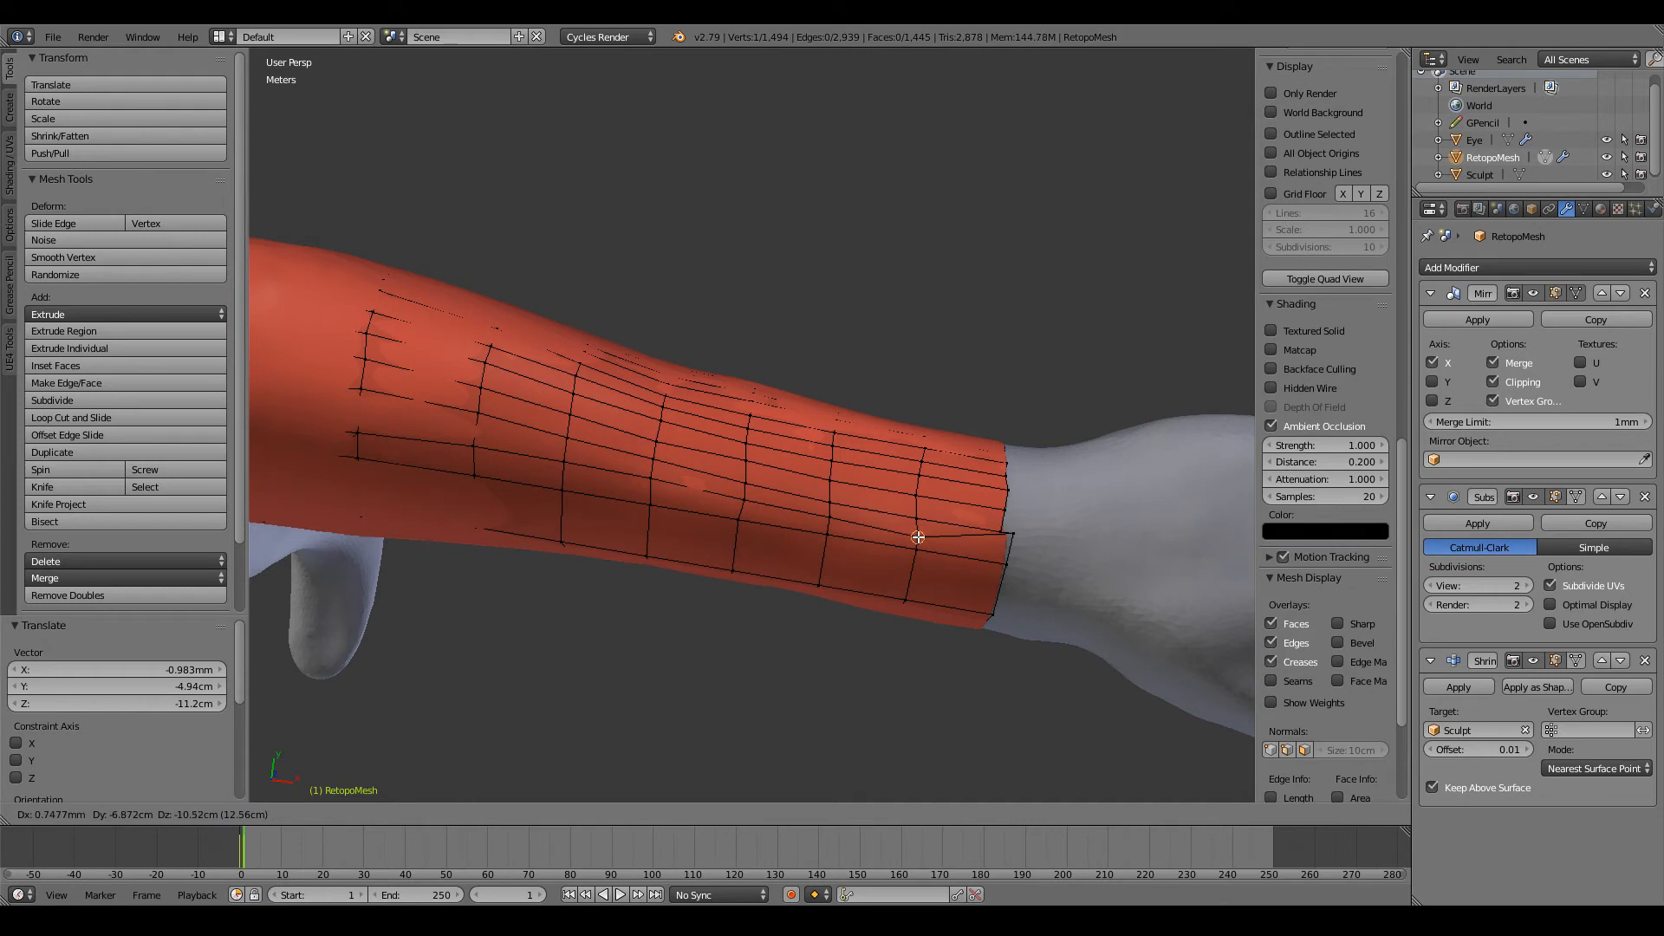
{"action": "left_click", "coordinate": [915, 537]}
{"action": "key", "text": "g"}
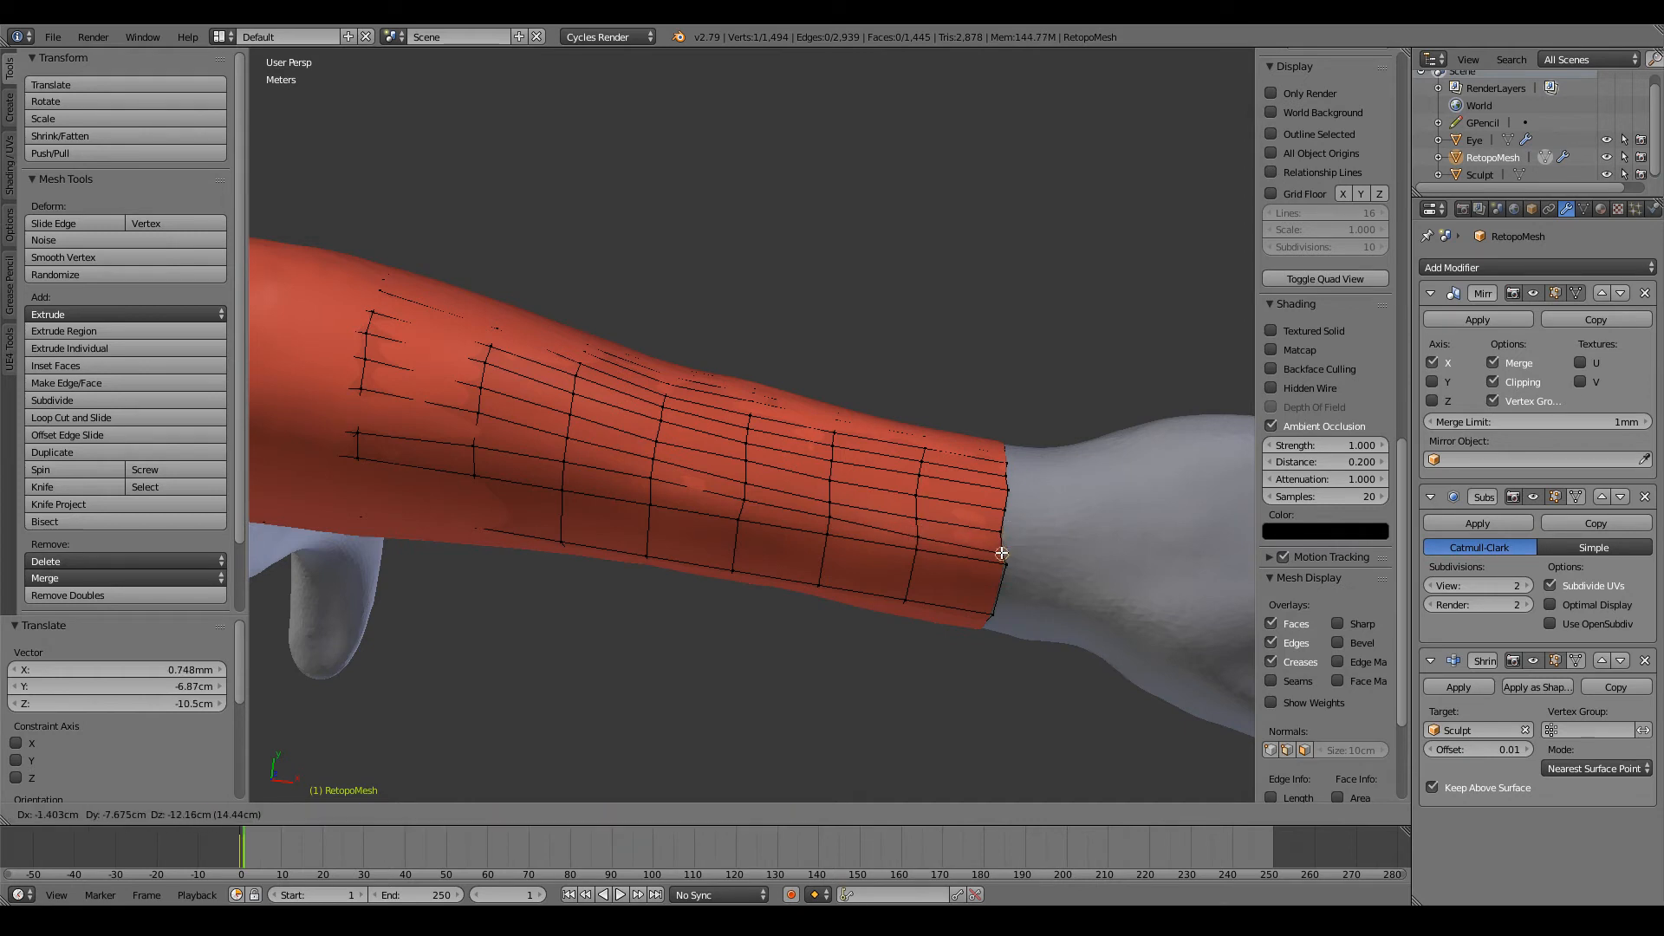
{"action": "left_click", "coordinate": [1002, 553]}
Step: Lower the next thumb-side row's vertices loop by loop from the wrist border back to mid-forearm
{"action": "key", "text": "g"}
{"action": "left_click", "coordinate": [995, 593]}
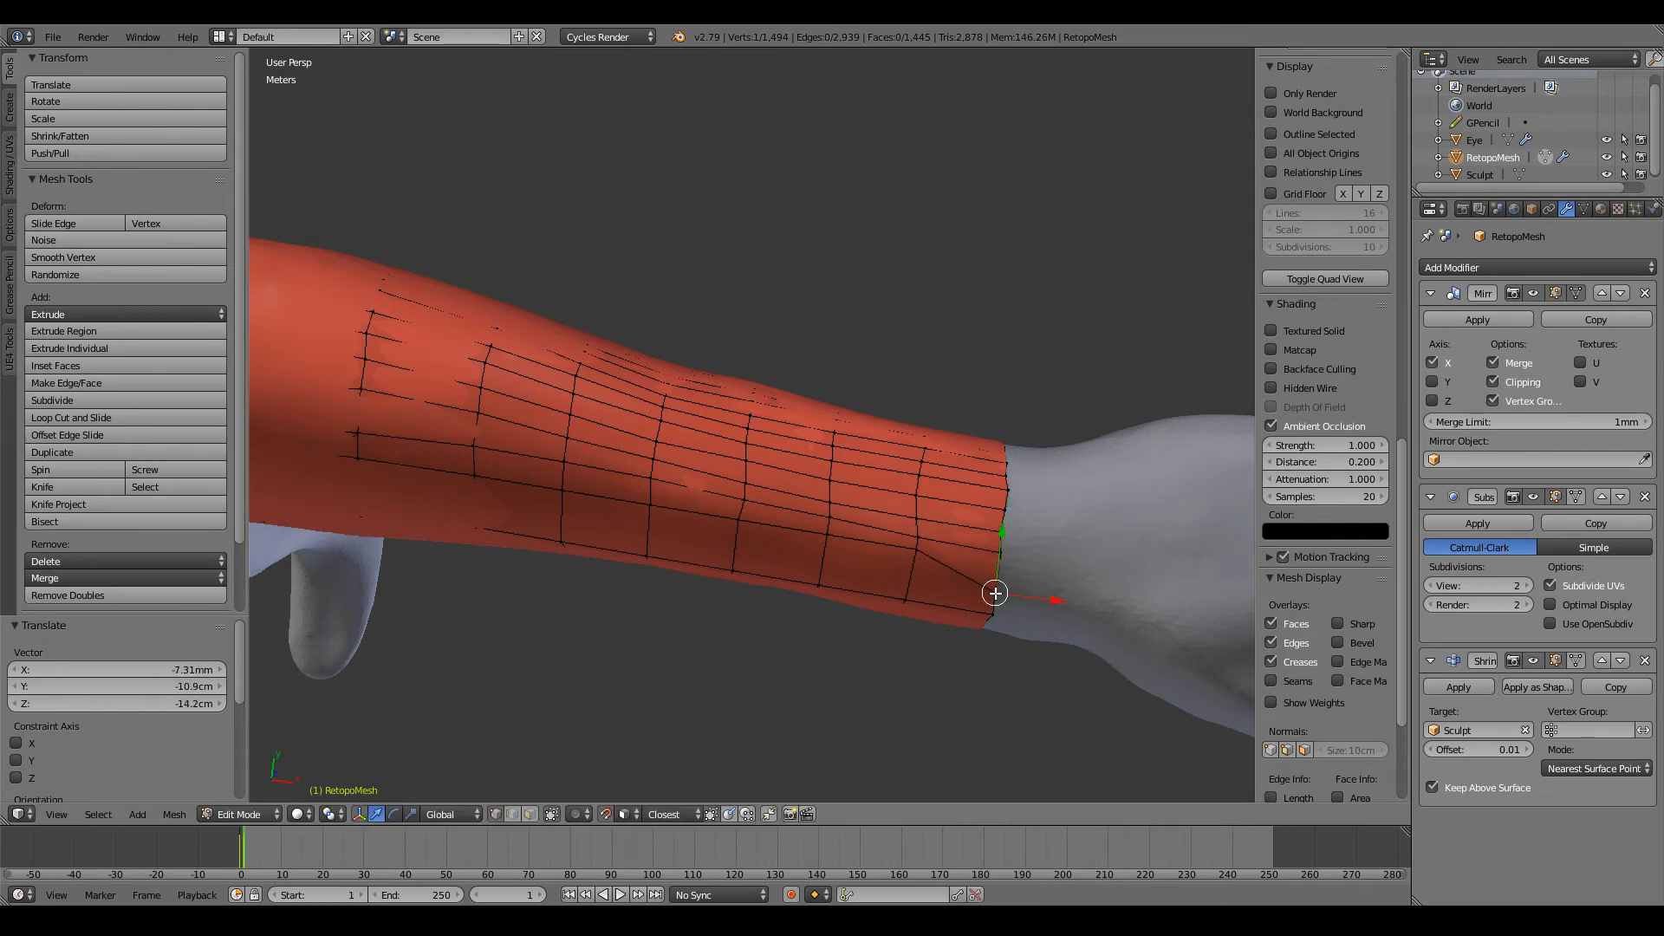
{"action": "key", "text": "g"}
{"action": "left_click", "coordinate": [912, 573]}
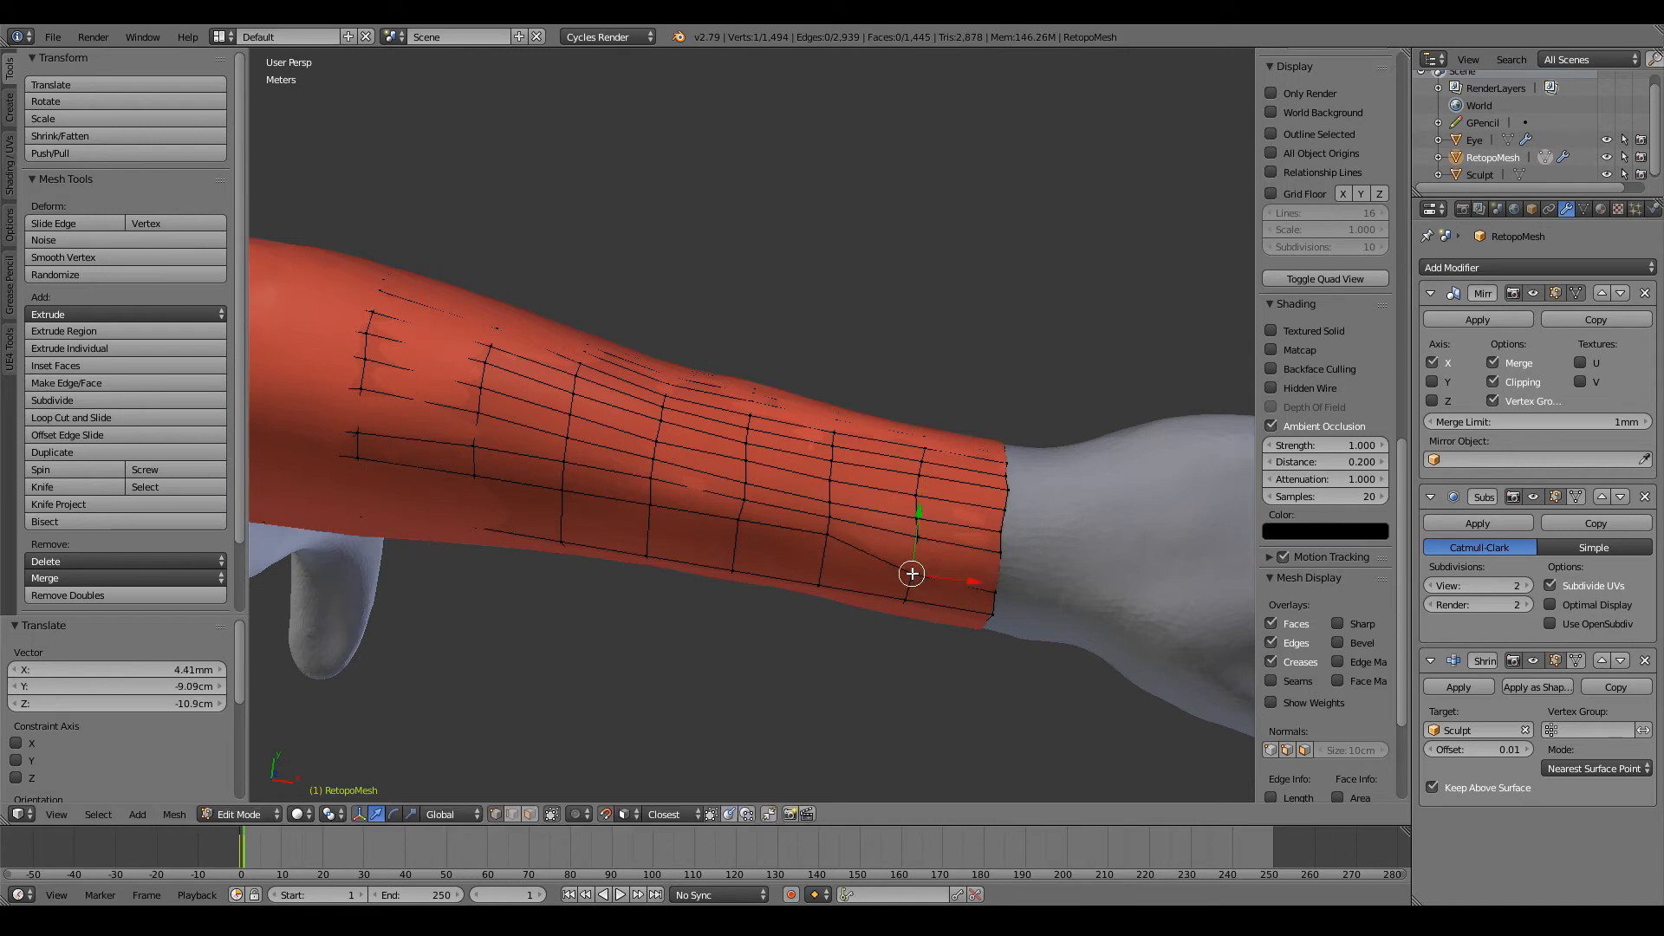
{"action": "key", "text": "g"}
{"action": "left_click", "coordinate": [738, 525]}
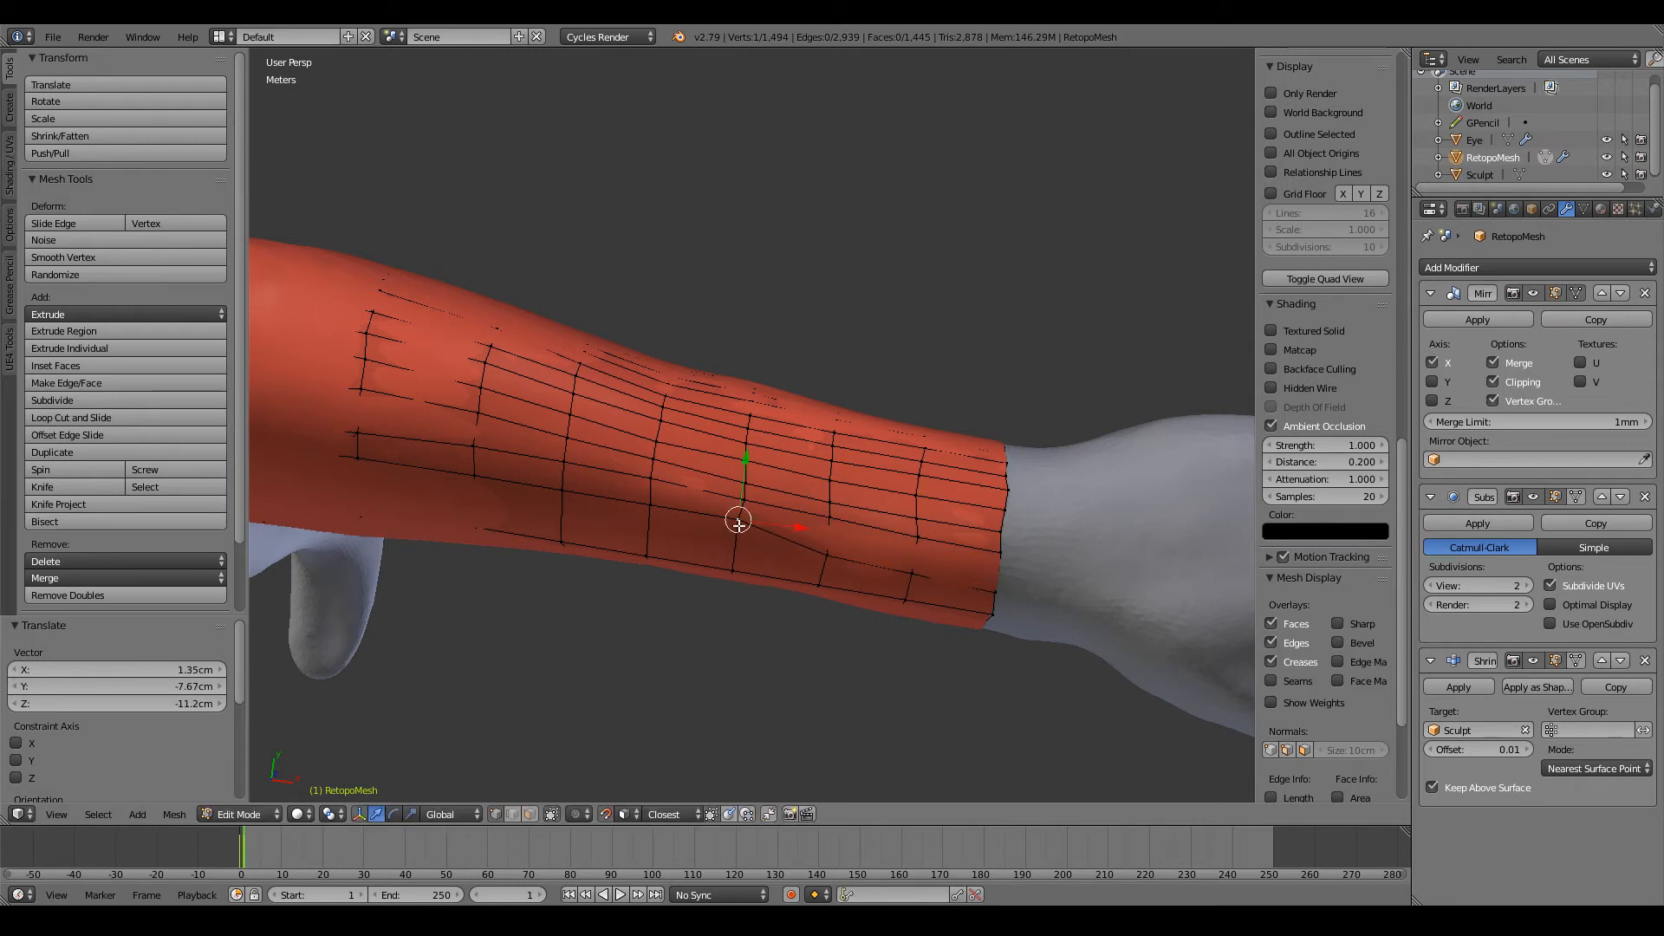
{"action": "key", "text": "g"}
{"action": "left_click", "coordinate": [670, 506]}
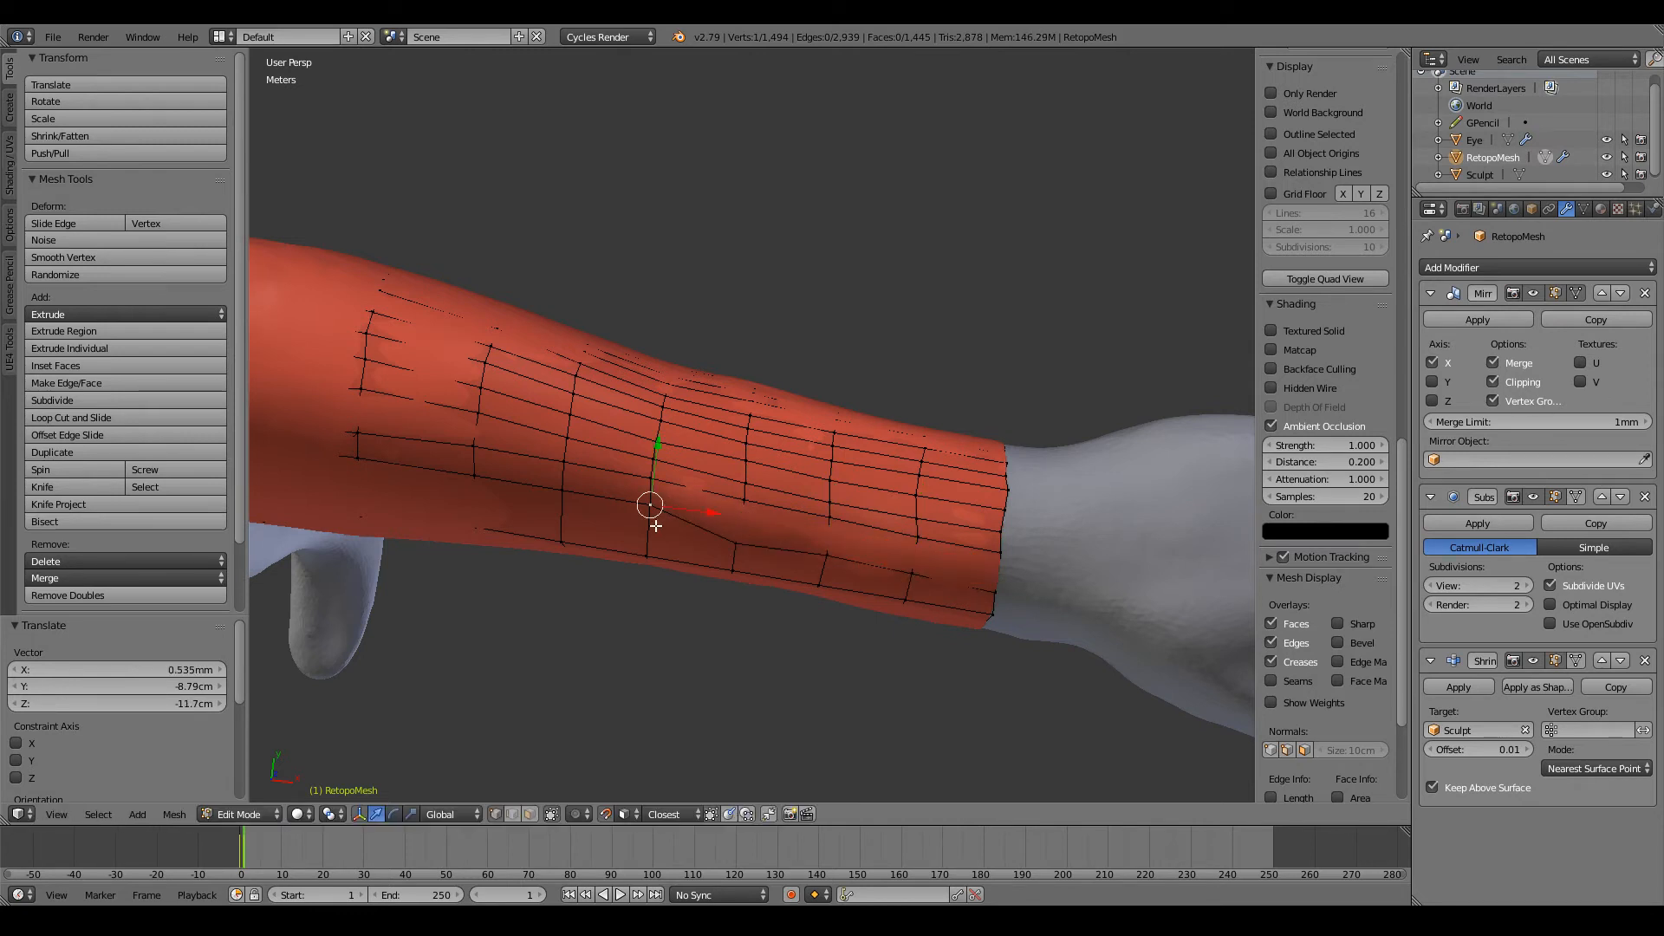
{"action": "key", "text": "g"}
{"action": "left_click", "coordinate": [656, 526]}
Step: Lower the same row's vertices on the three elbow-side loops to continue its even spacing
{"action": "middle_click_drag", "start_coordinate": [656, 521], "coordinate": [732, 439]}
{"action": "key", "text": "g"}
{"action": "left_click", "coordinate": [724, 489]}
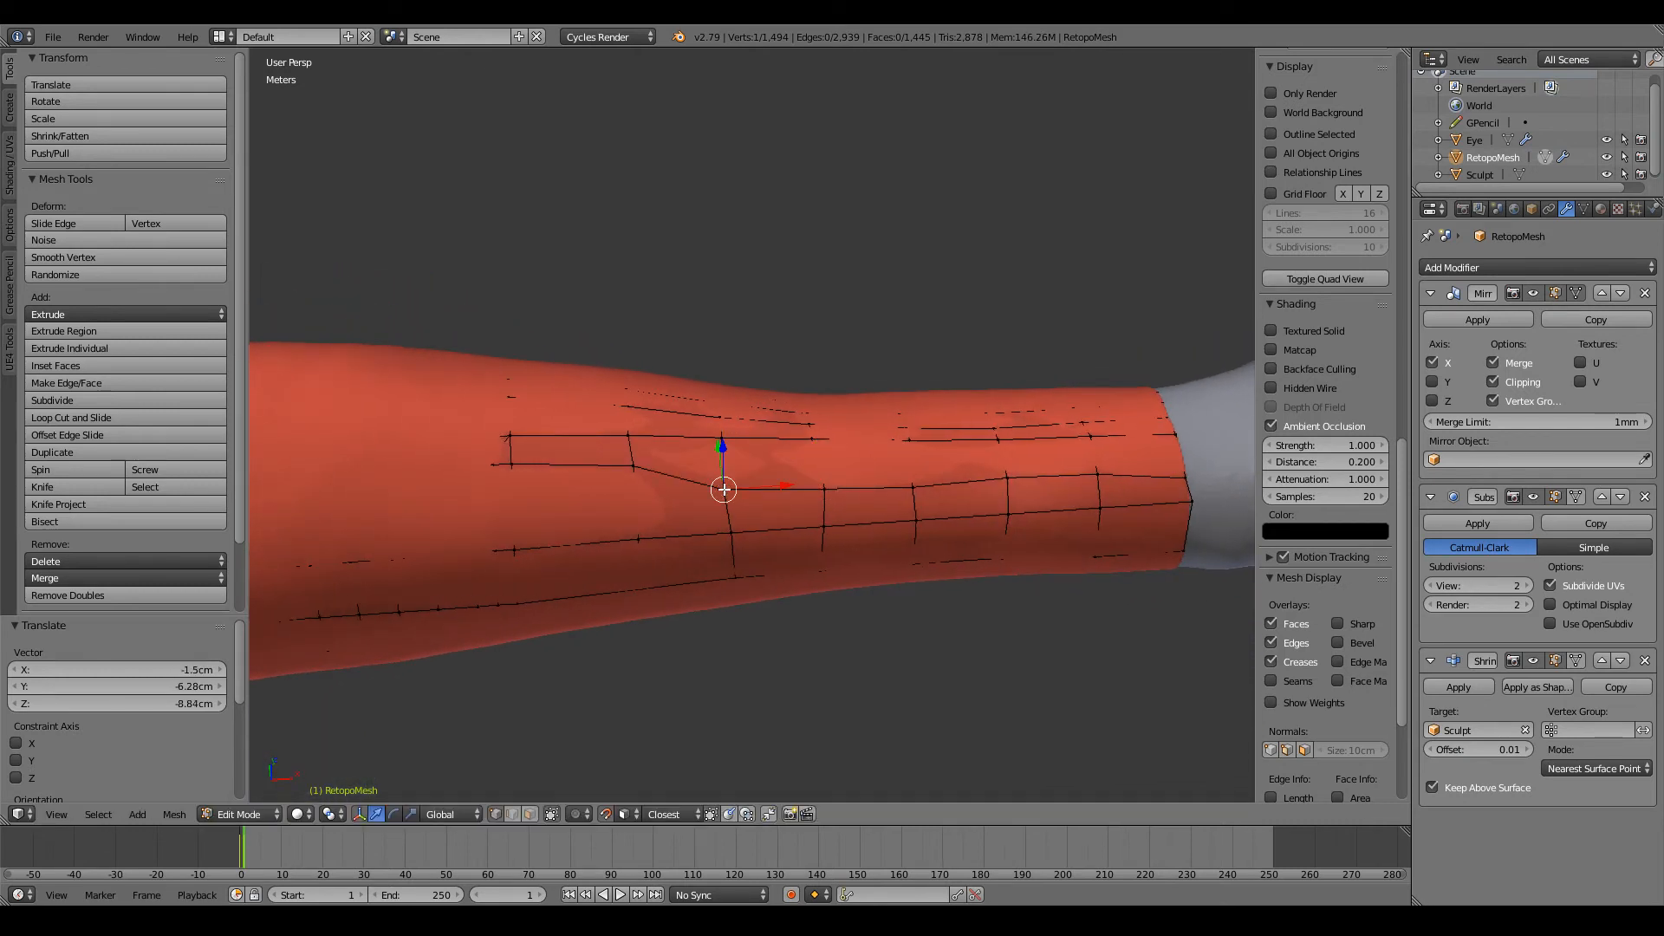
{"action": "key", "text": "g"}
{"action": "left_click", "coordinate": [634, 483]}
{"action": "middle_click_drag", "start_coordinate": [635, 482], "coordinate": [835, 460], "text": "shift"}
{"action": "key", "text": "g"}
{"action": "left_click", "coordinate": [664, 484]}
{"action": "scroll", "coordinate": [728, 473], "scroll_direction": "down", "scroll_amount": 4}
{"action": "scroll", "coordinate": [839, 460], "scroll_direction": "up", "scroll_amount": 2}
{"action": "scroll", "coordinate": [795, 483], "scroll_direction": "up", "scroll_amount": 2}
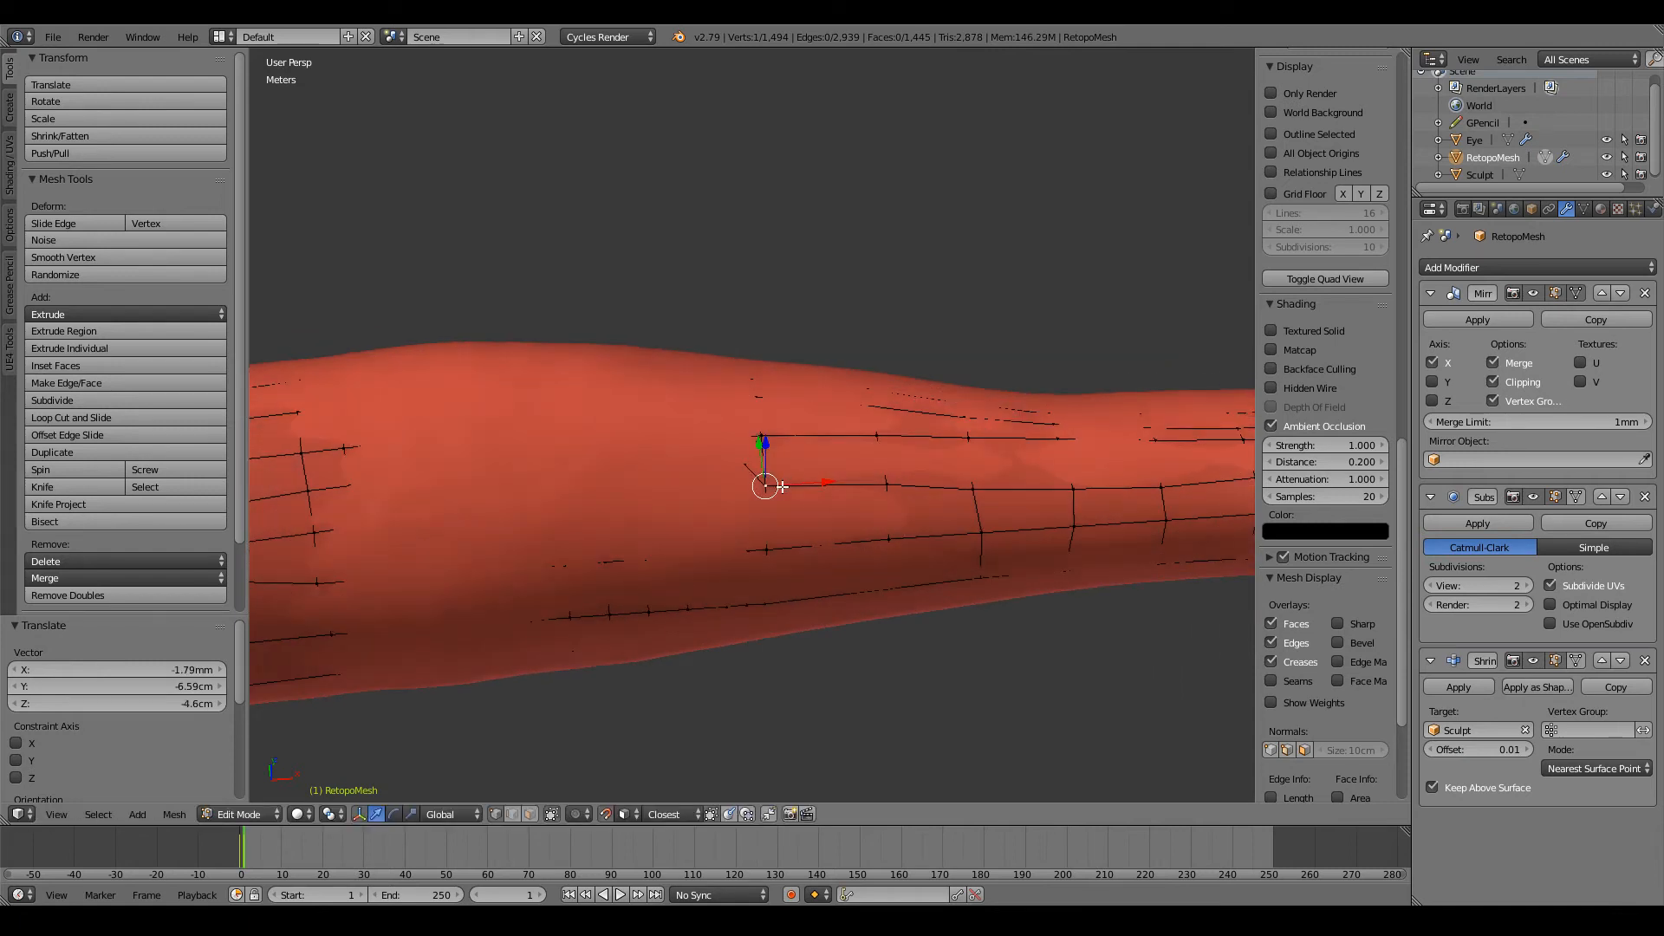
{"action": "key", "text": "g"}
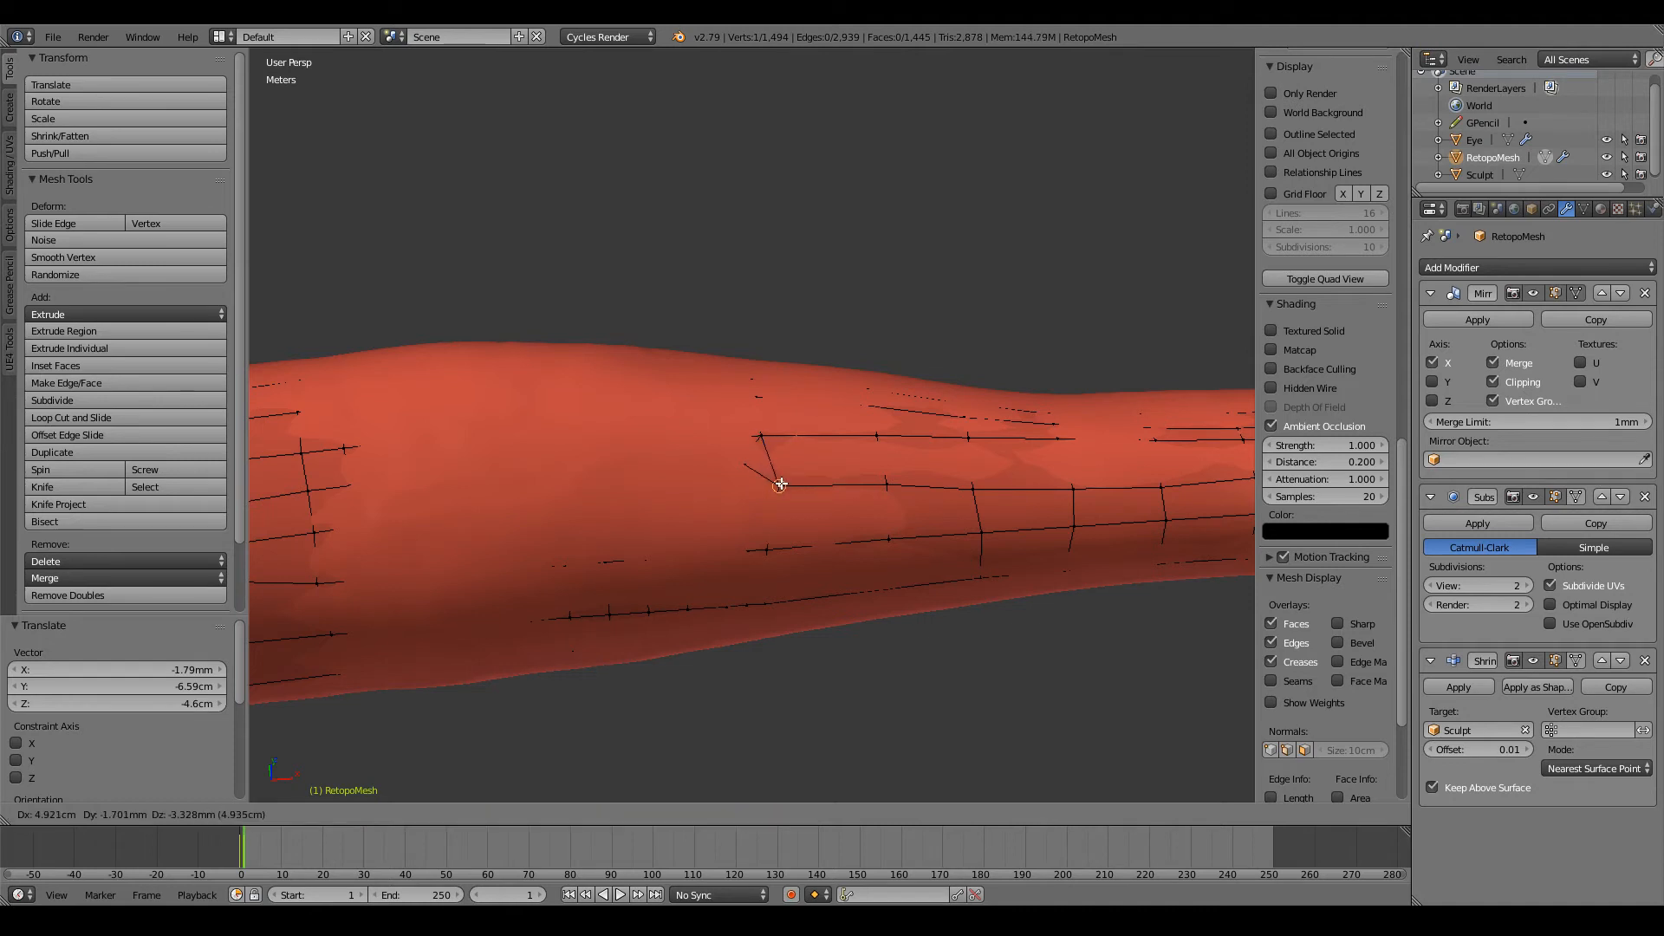
{"action": "left_click", "coordinate": [763, 485]}
Step: Edge-slide the forearm's neighbouring lengthwise edge row towards the thumb side by a factor of 0.4
{"action": "scroll", "coordinate": [840, 473], "scroll_direction": "down", "scroll_amount": 1, "text": "ctrl"}
{"action": "scroll", "coordinate": [841, 472], "scroll_direction": "up", "scroll_amount": 10, "text": "ctrl"}
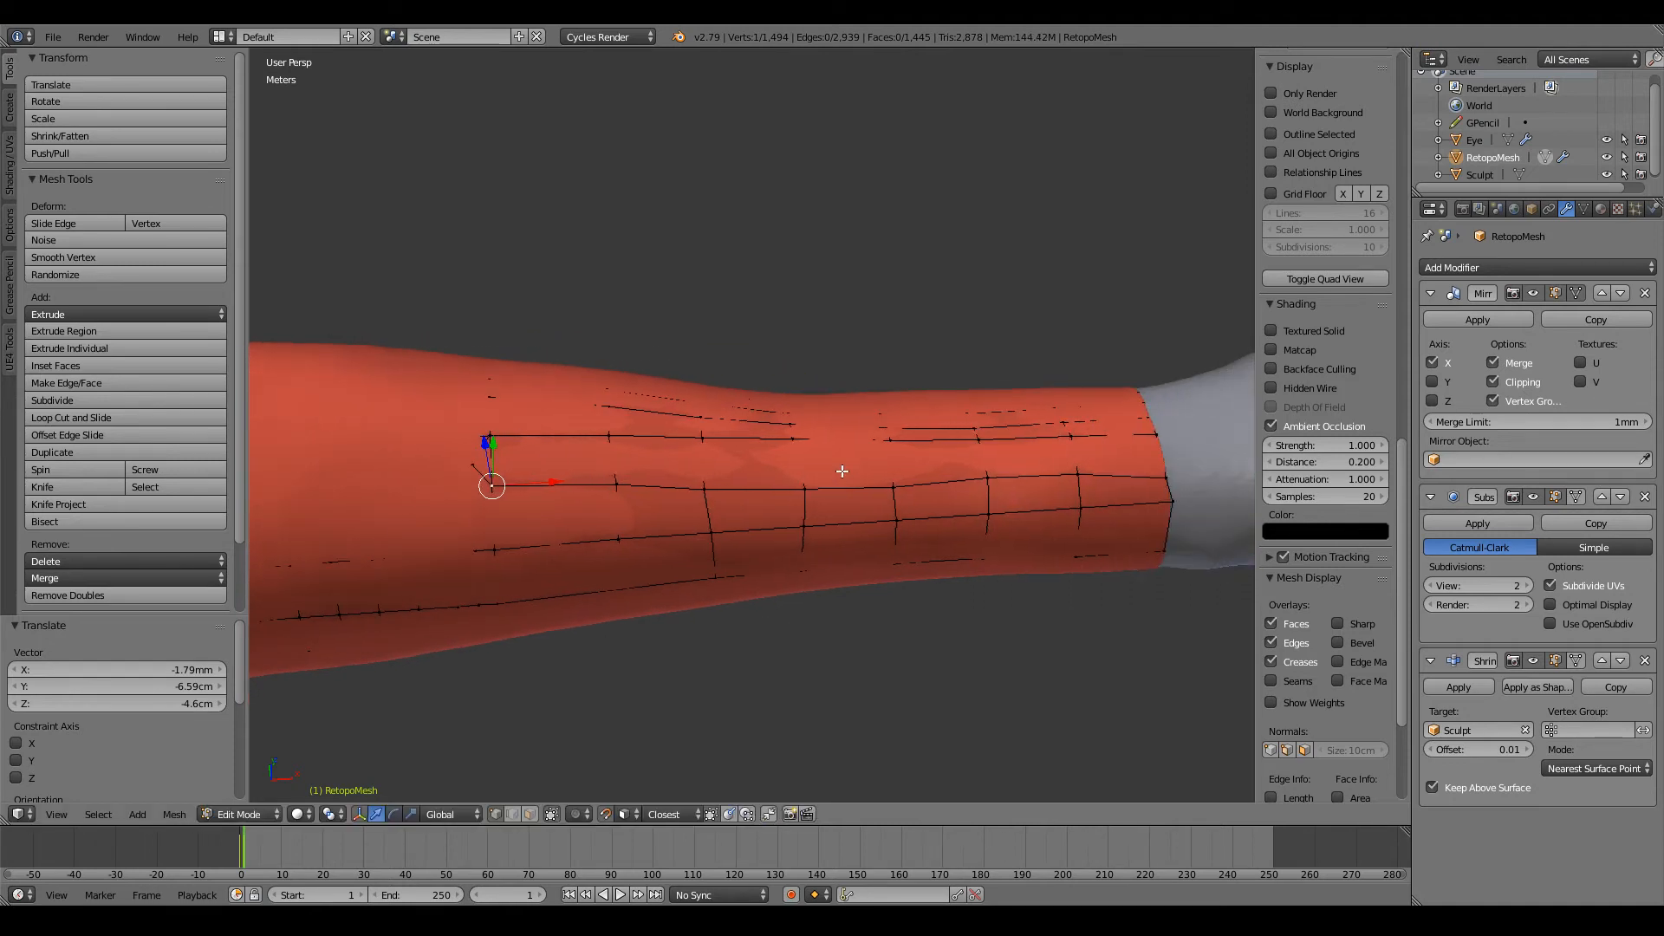
{"action": "scroll", "coordinate": [671, 463], "scroll_direction": "down", "scroll_amount": 5}
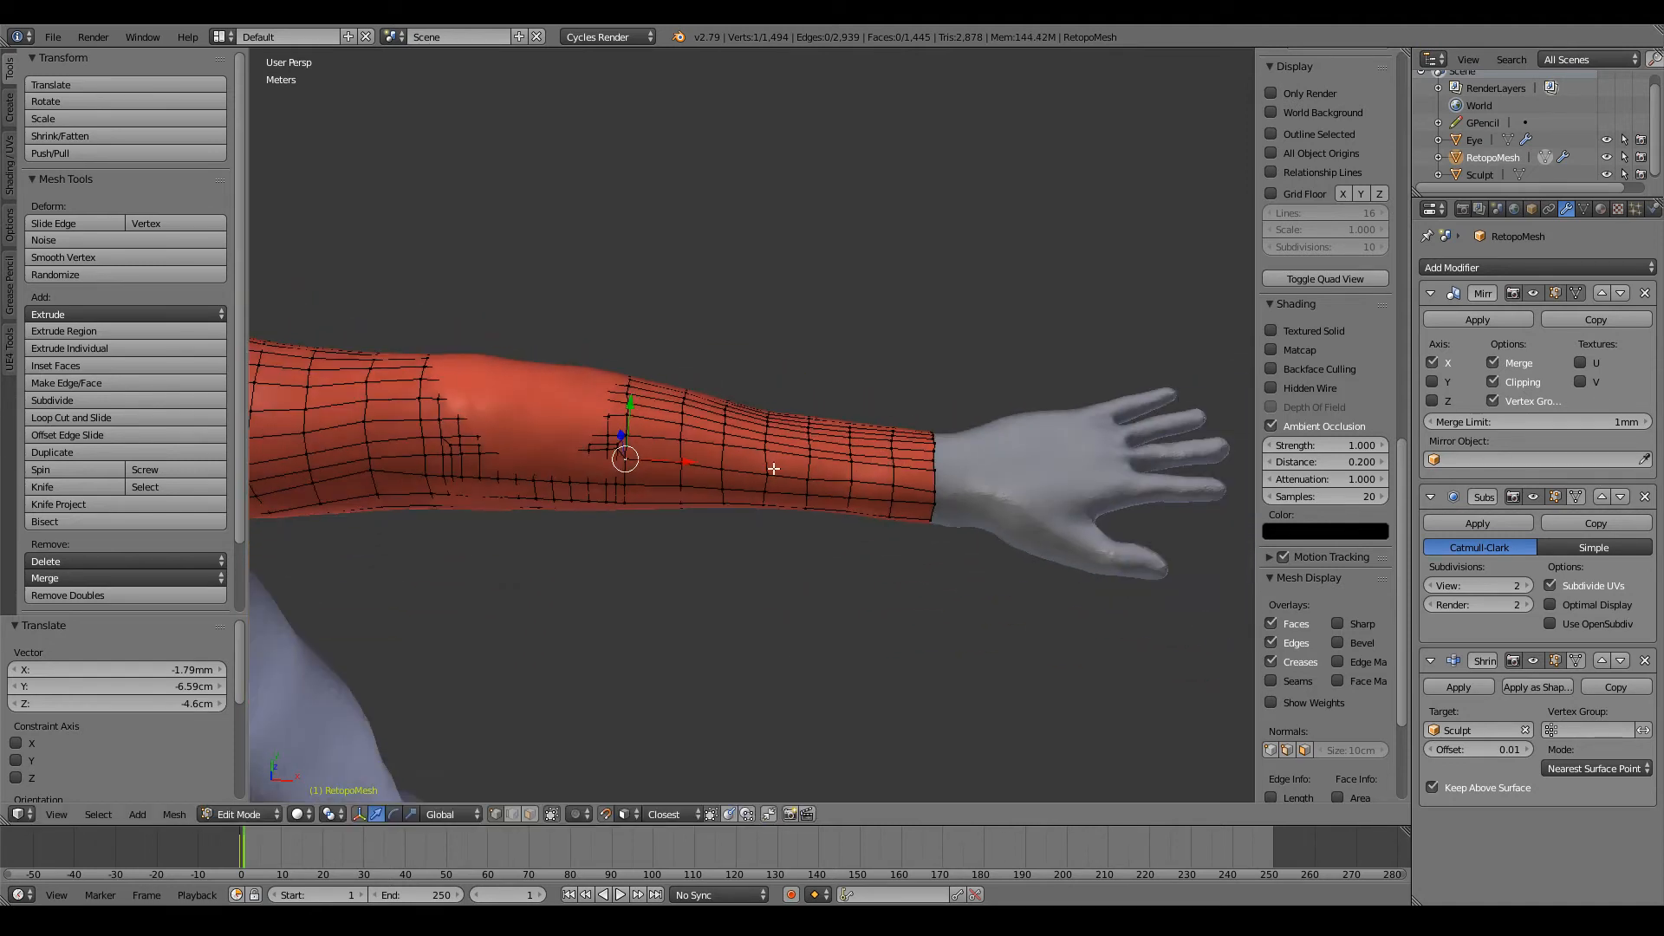
{"action": "right_click", "coordinate": [786, 451], "text": "alt"}
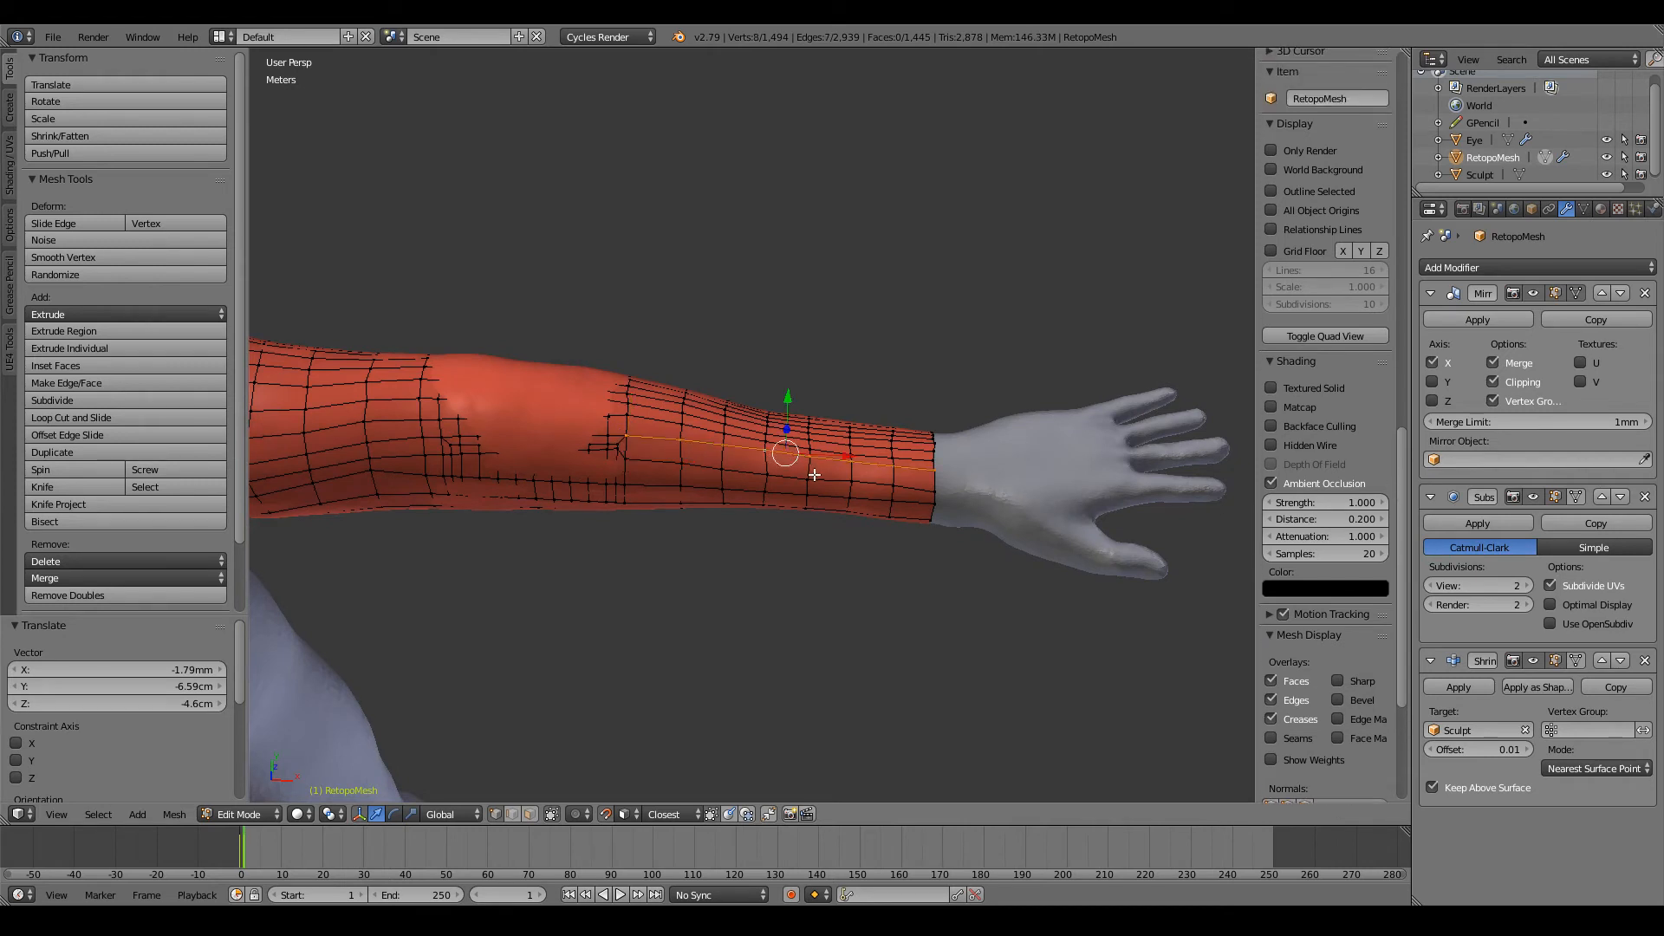
{"action": "key", "text": "g"}
{"action": "key", "text": "g"}
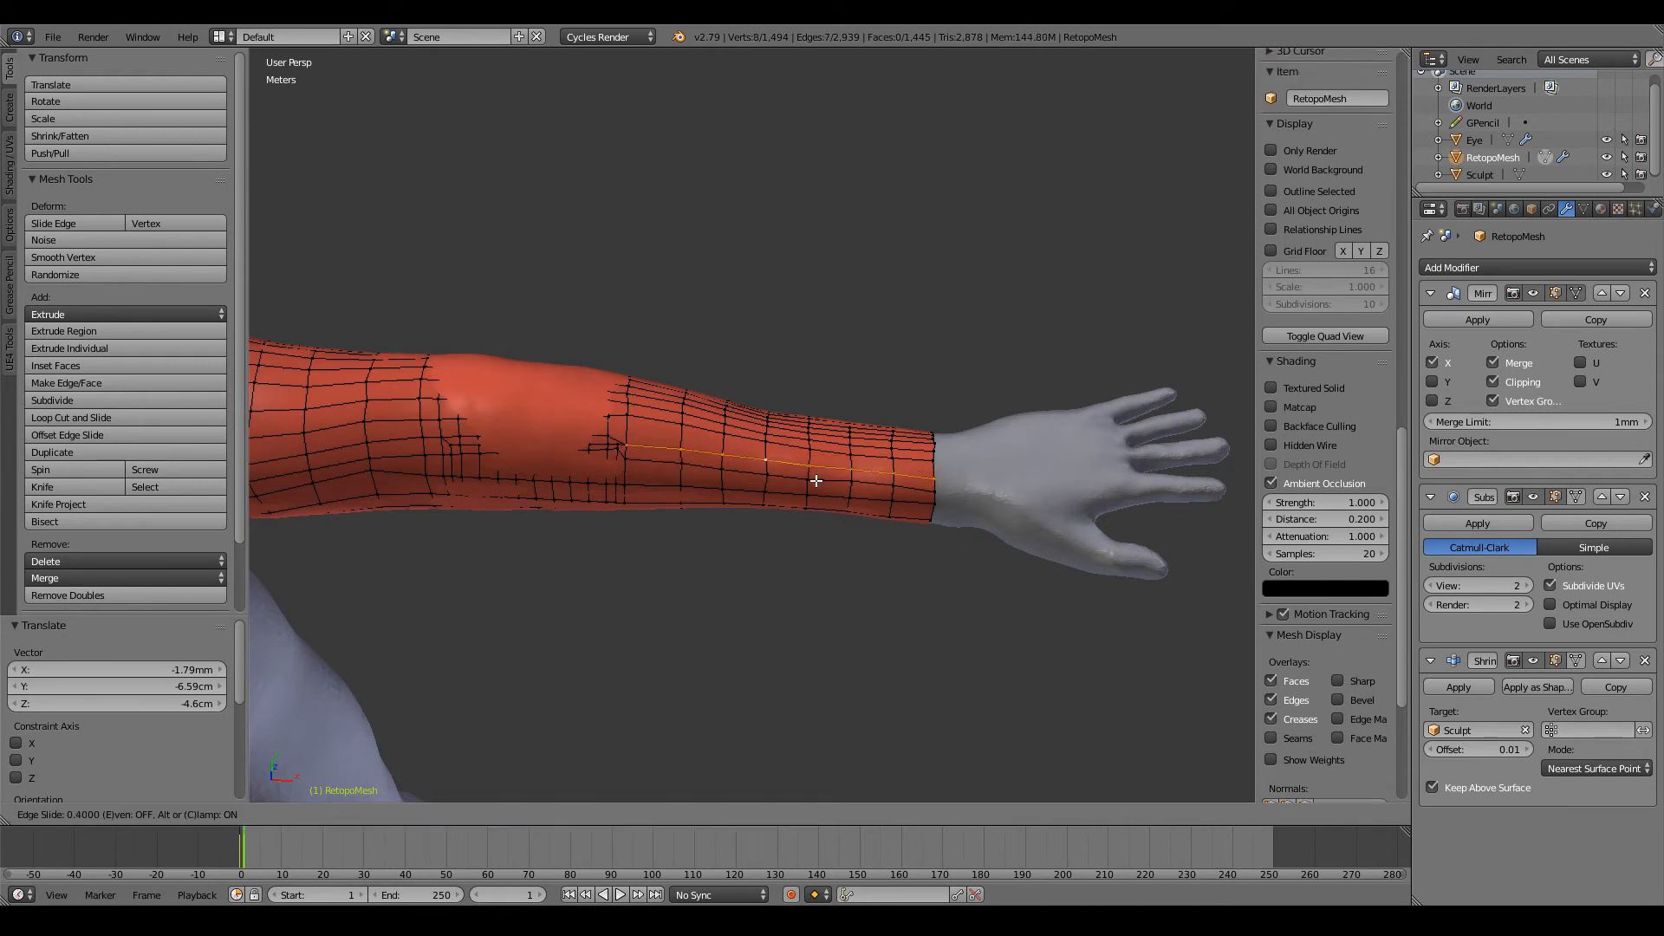
{"action": "left_click", "coordinate": [816, 481]}
{"action": "scroll", "coordinate": [809, 478], "scroll_direction": "up", "scroll_amount": 2, "text": "ctrl"}
{"action": "right_click", "coordinate": [736, 448], "text": "alt"}
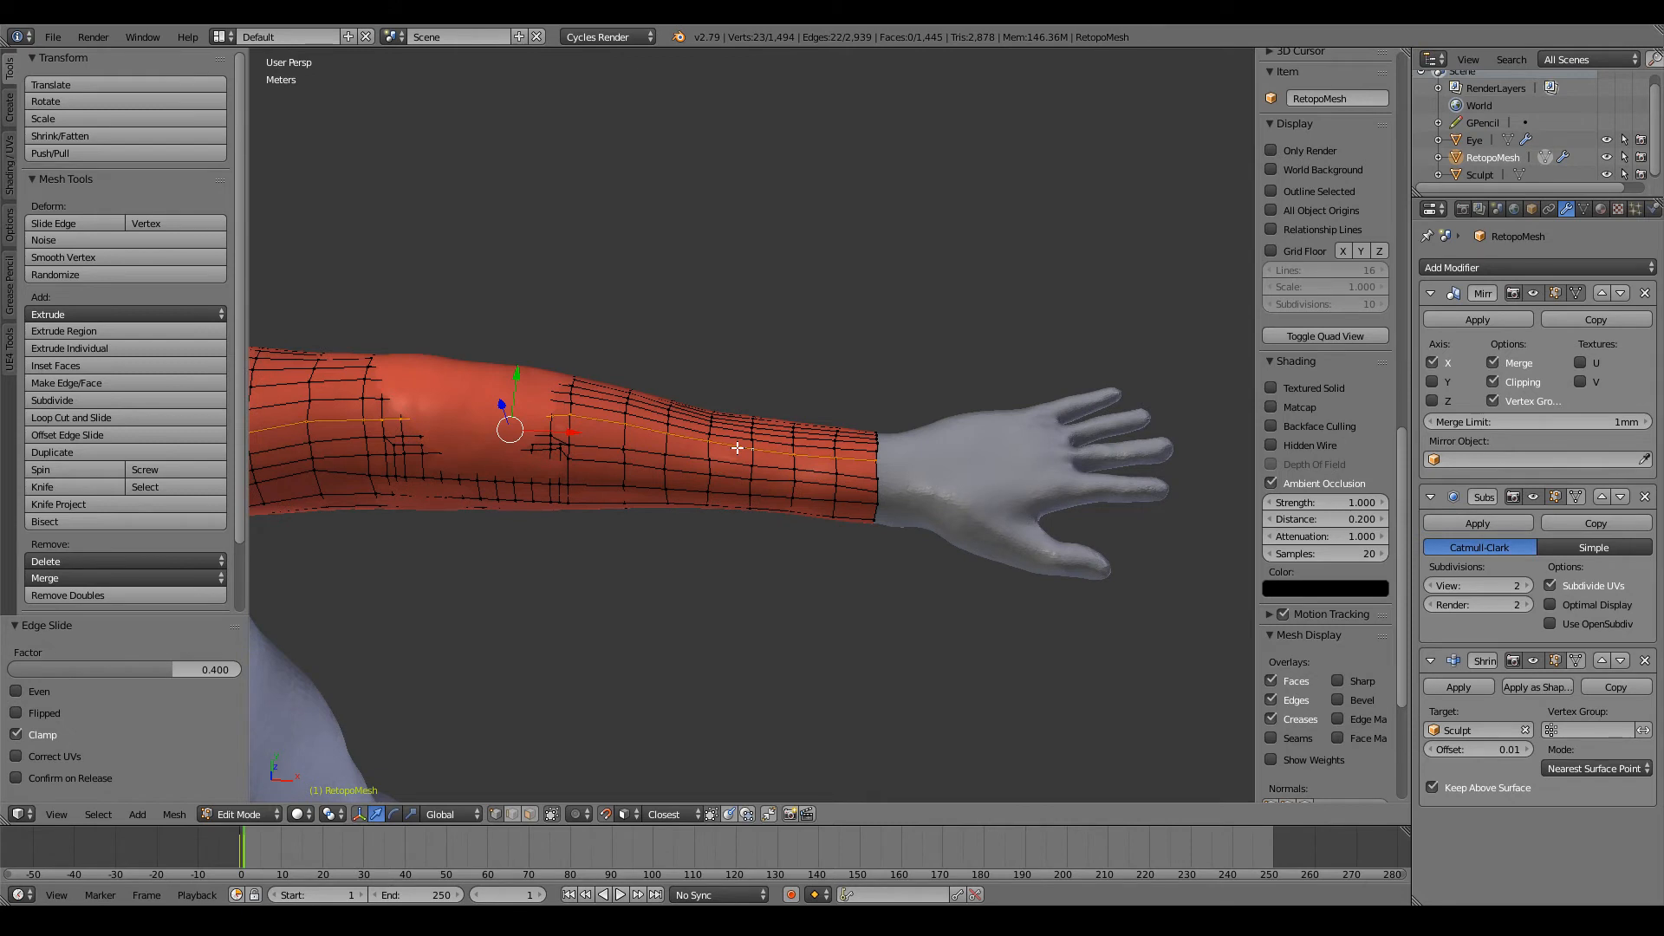
{"action": "key", "text": "g"}
{"action": "key", "text": "g"}
{"action": "right_click", "coordinate": [737, 448]}
Step: Reposition individual vertices on the forearm's lengthwise rows from the elbow end to the wrist border to even their spacing
{"action": "right_click", "coordinate": [586, 424]}
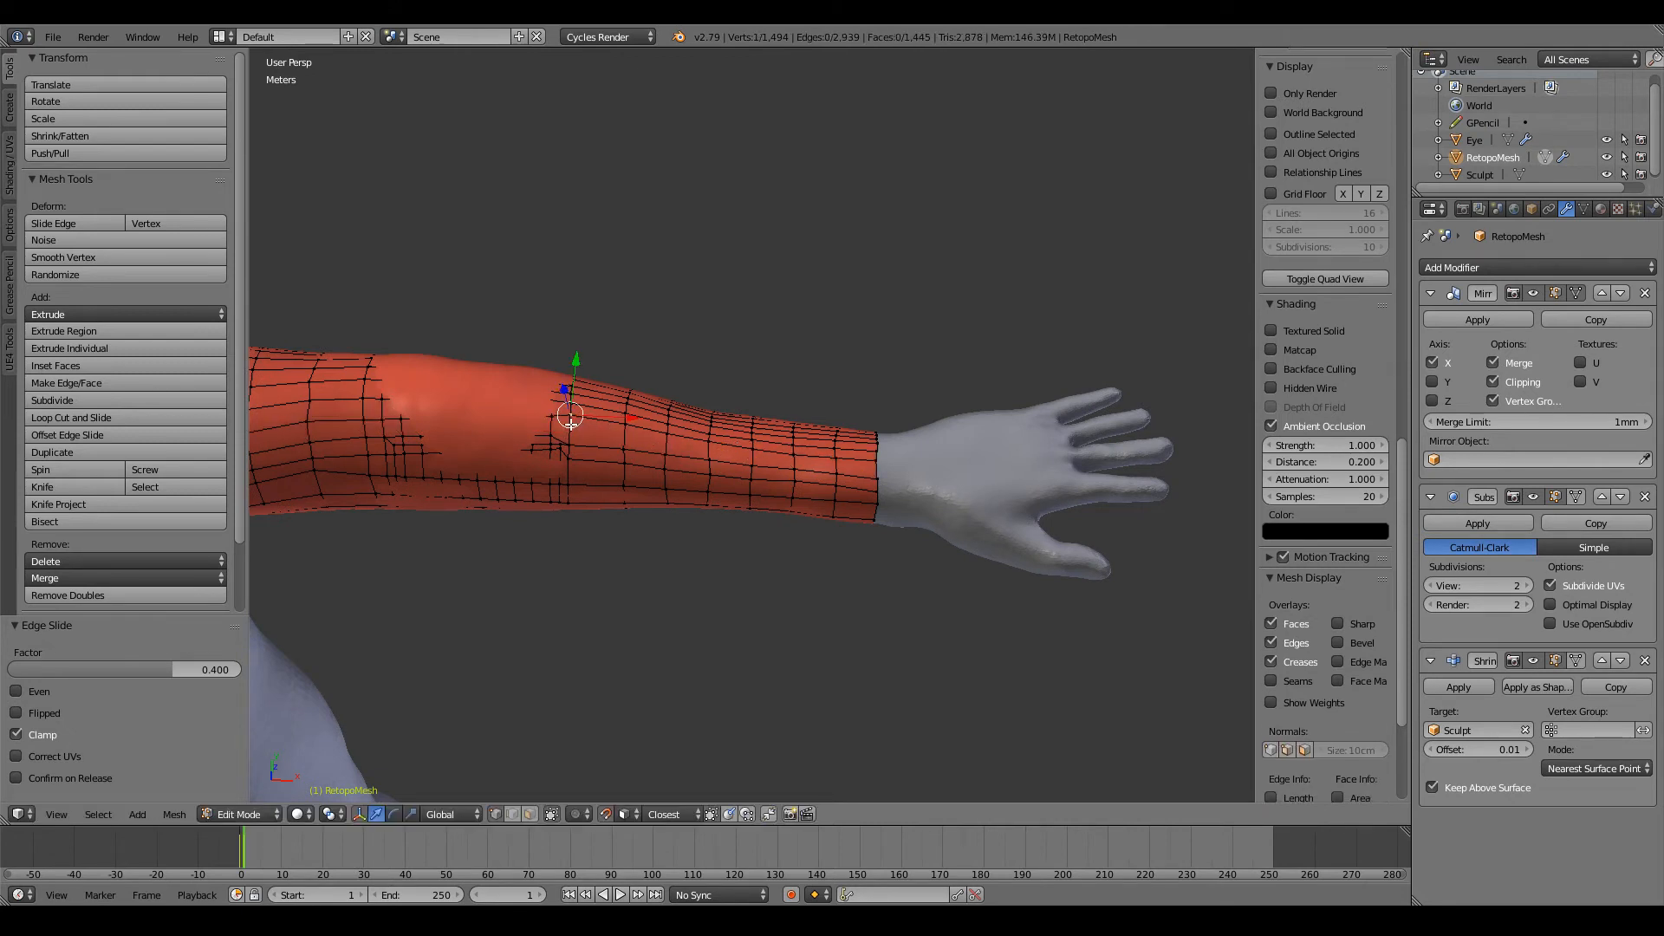
{"action": "left_click_drag", "start_coordinate": [570, 419], "coordinate": [708, 448]}
{"action": "scroll", "coordinate": [780, 467], "scroll_direction": "up", "scroll_amount": 3}
{"action": "scroll", "coordinate": [759, 471], "scroll_direction": "down", "scroll_amount": 3}
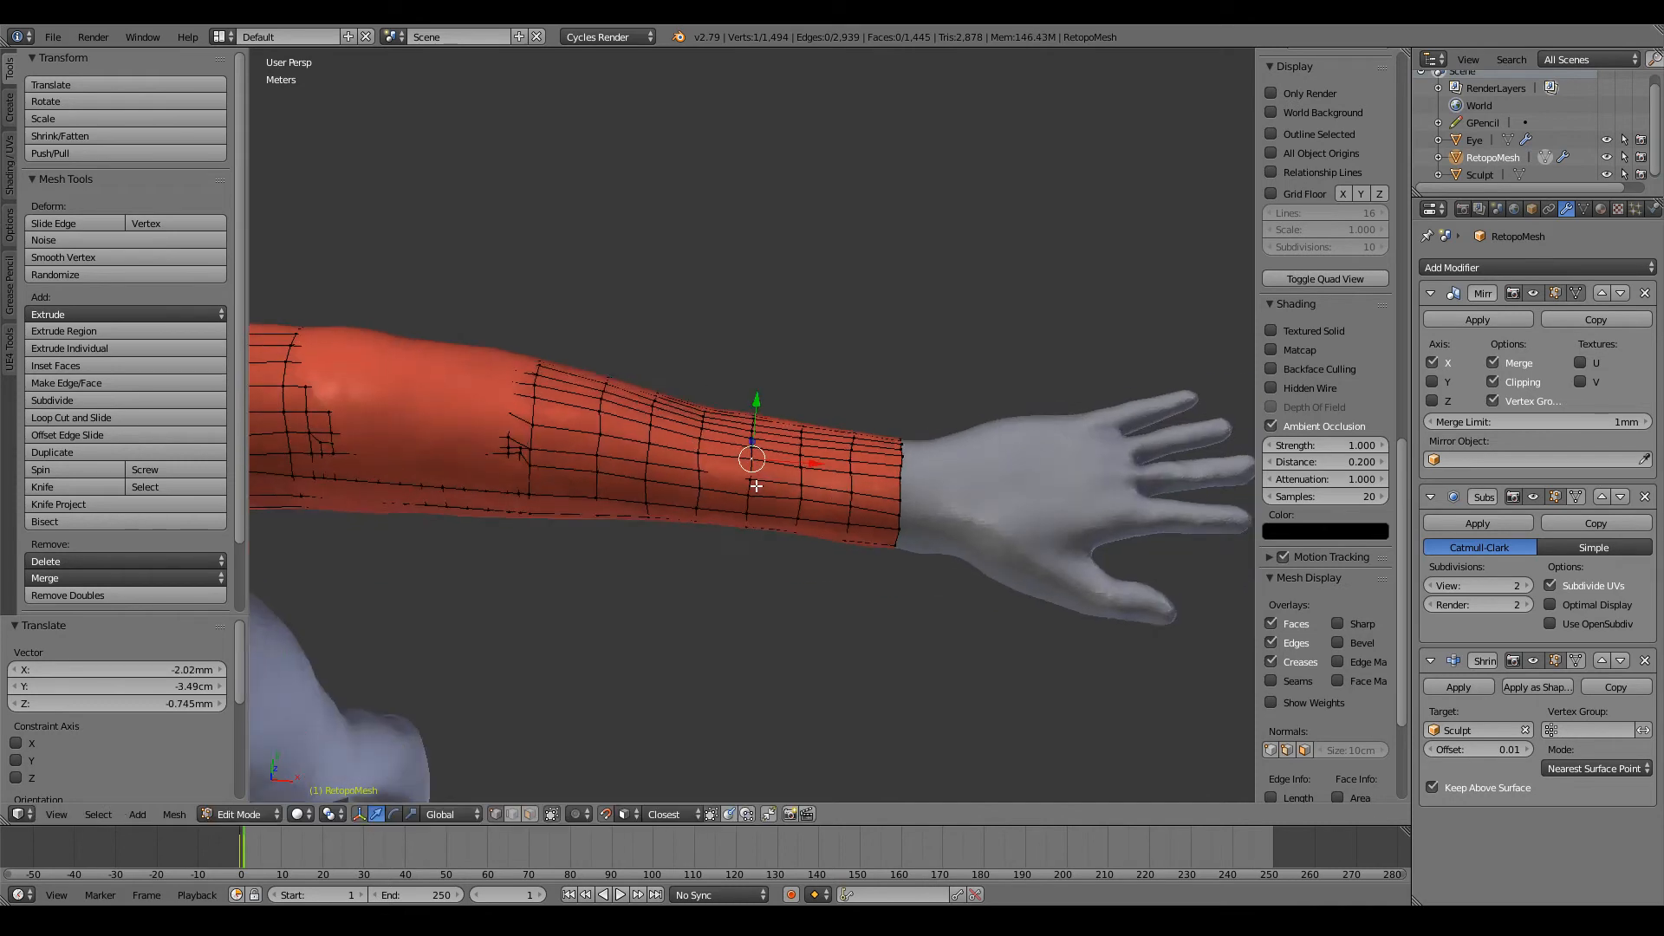
{"action": "left_click_drag", "start_coordinate": [751, 469], "coordinate": [798, 479]}
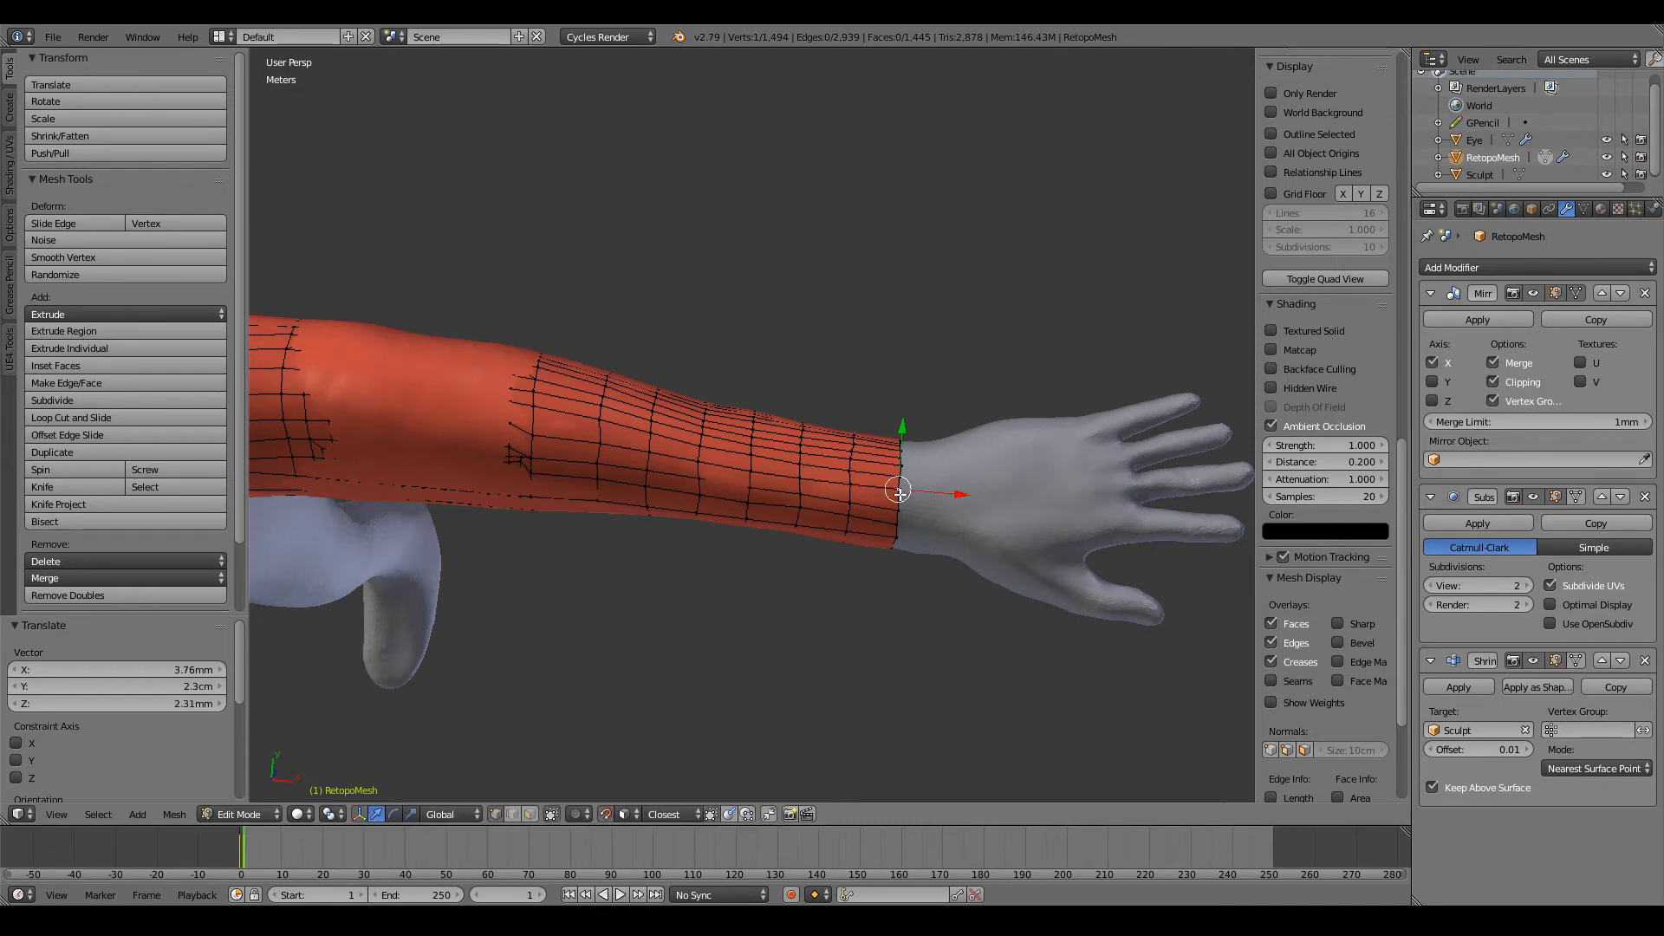
{"action": "left_click_drag", "start_coordinate": [898, 493], "coordinate": [899, 482]}
Step: Examine the arm's smoothed surface in object mode and its topology around the elbow from behind
{"action": "scroll", "coordinate": [893, 485], "scroll_direction": "down", "scroll_amount": 10}
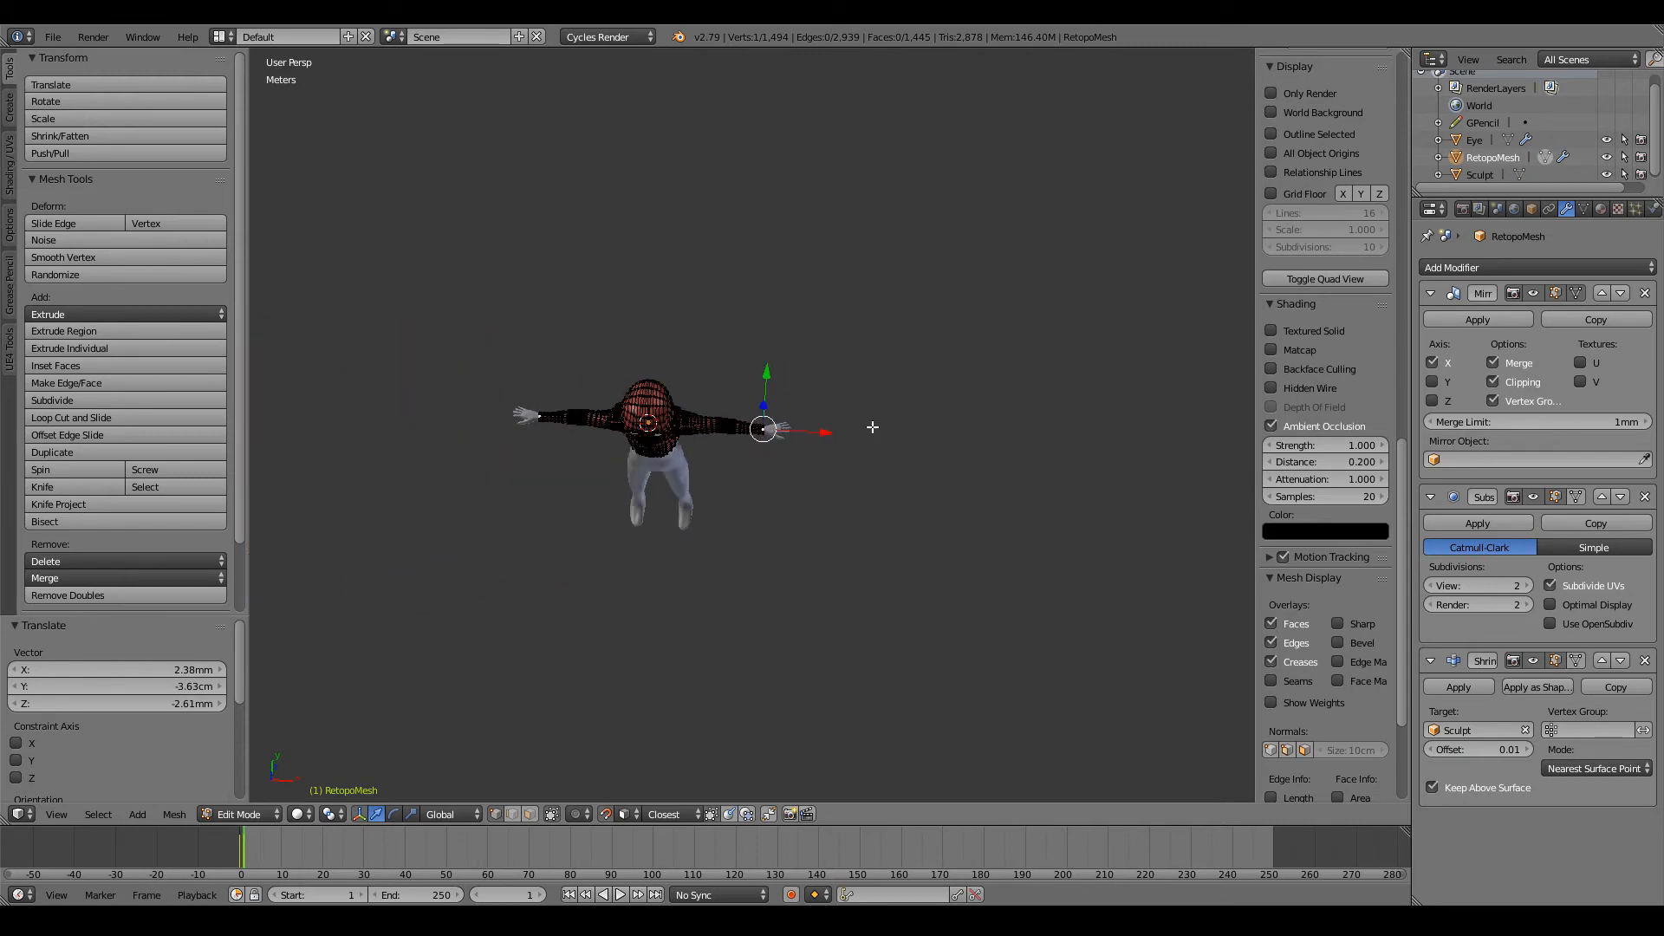
{"action": "key", "text": "Tab"}
{"action": "mouse_move", "coordinate": [877, 382]}
{"action": "middle_mouse_down"}
{"action": "mouse_move", "coordinate": [885, 308]}
{"action": "mouse_move", "coordinate": [974, 361]}
{"action": "mouse_move", "coordinate": [652, 378]}
{"action": "mouse_move", "coordinate": [629, 357]}
{"action": "mouse_move", "coordinate": [764, 377]}
{"action": "mouse_move", "coordinate": [714, 349]}
{"action": "middle_mouse_up"}
{"action": "scroll", "coordinate": [879, 314], "scroll_direction": "up", "scroll_amount": 4}
{"action": "scroll", "coordinate": [683, 357], "scroll_direction": "up", "scroll_amount": 5}
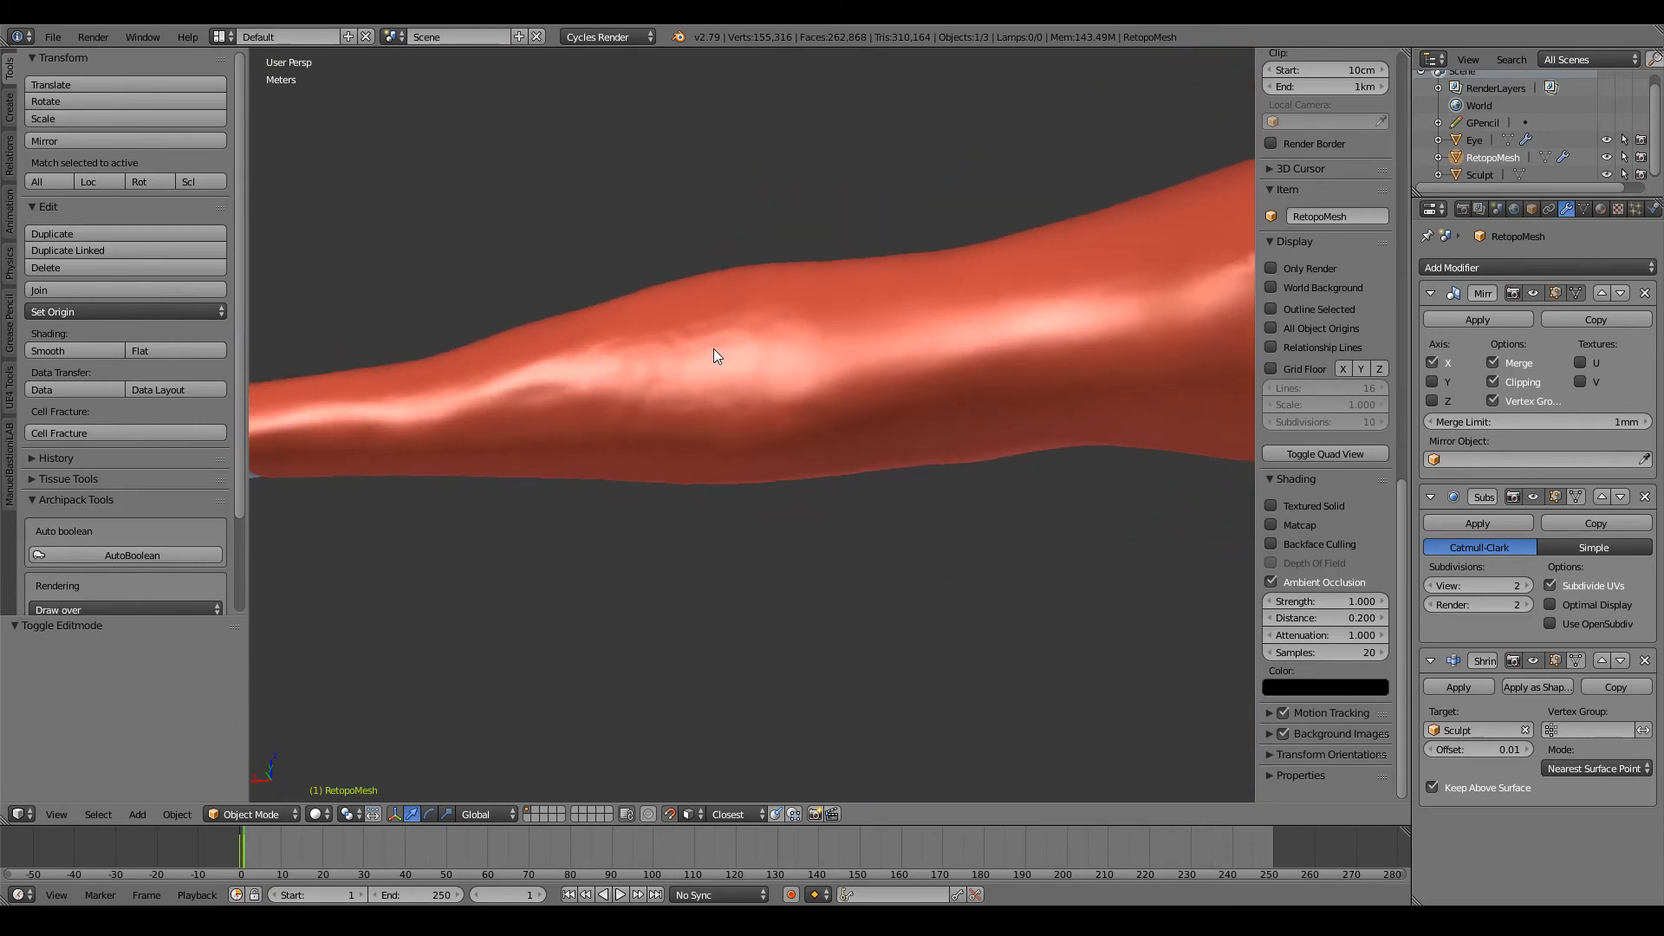
{"action": "key", "text": "Tab"}
{"action": "scroll", "coordinate": [768, 402], "scroll_direction": "up", "scroll_amount": 3}
{"action": "scroll", "coordinate": [780, 465], "scroll_direction": "down", "scroll_amount": 6}
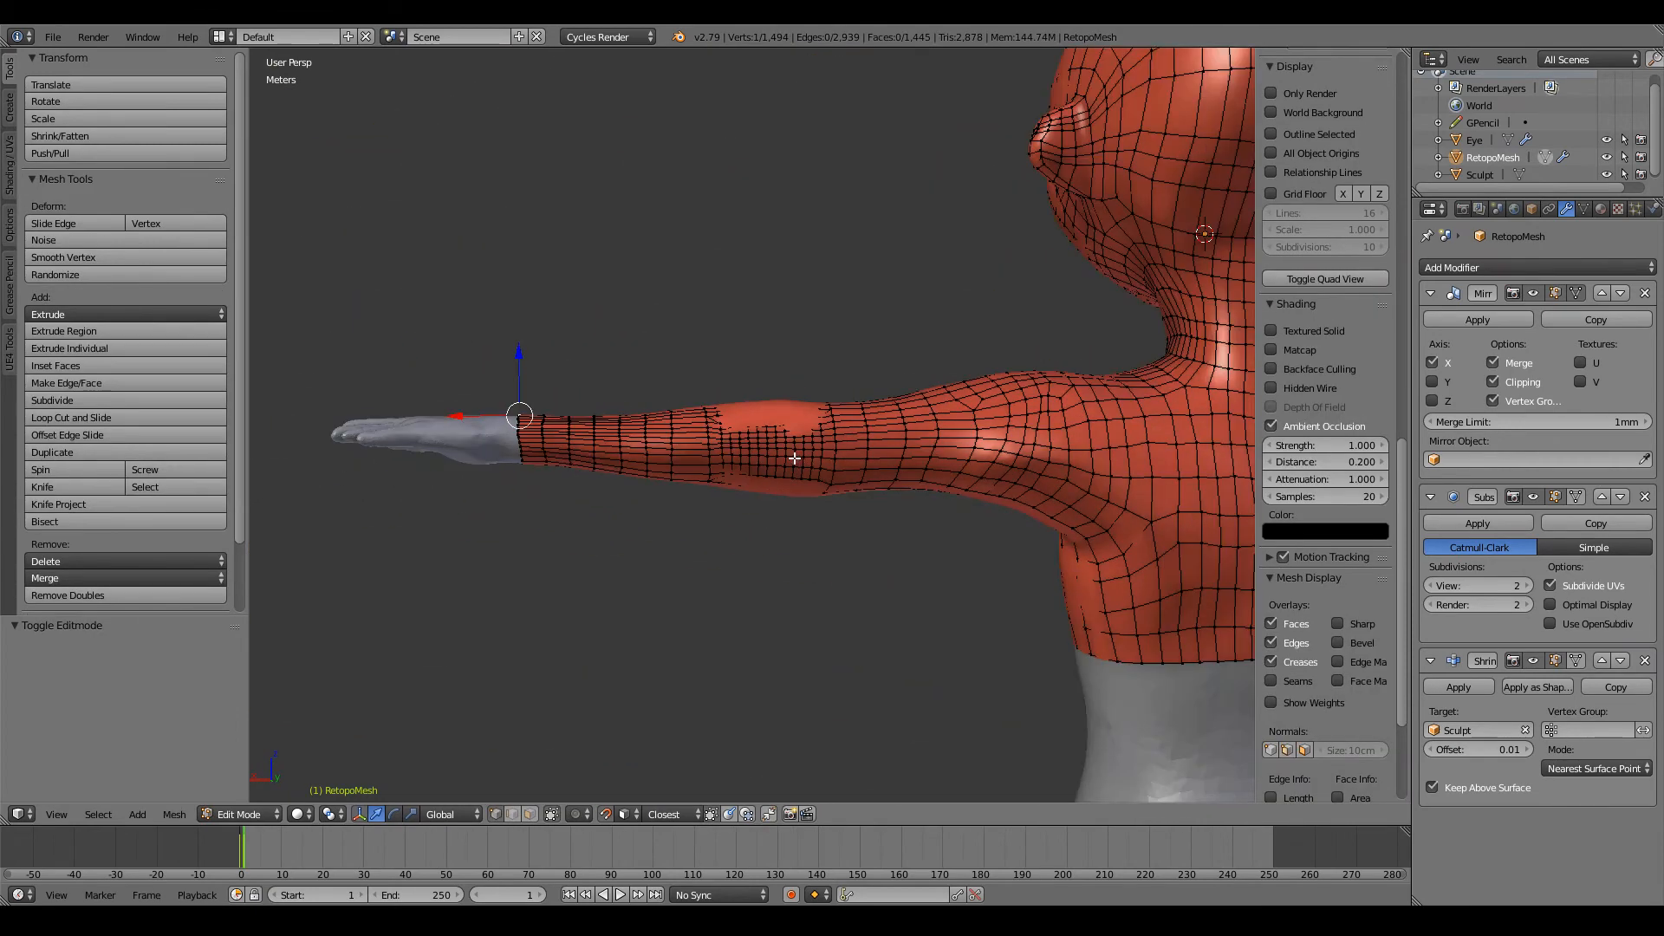
{"action": "scroll", "coordinate": [784, 453], "scroll_direction": "down", "scroll_amount": 3}
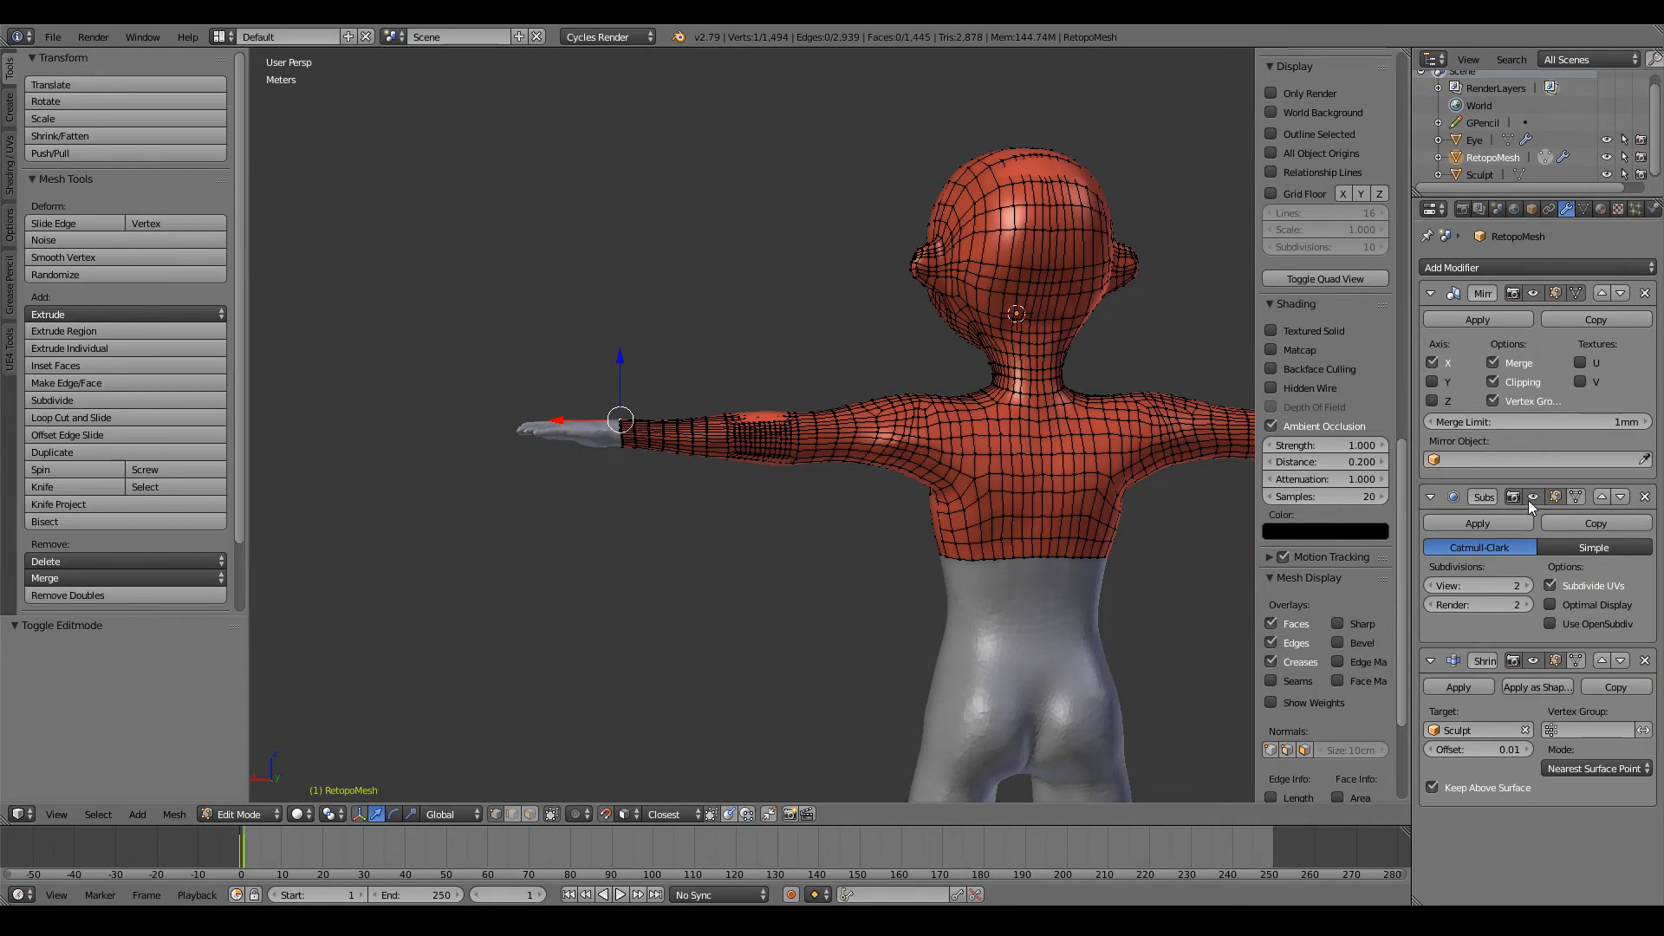
Step: Turn off the Subdivision Surface modifier's edit-mode display and hide the Sculpt object
{"action": "left_click", "coordinate": [1555, 497]}
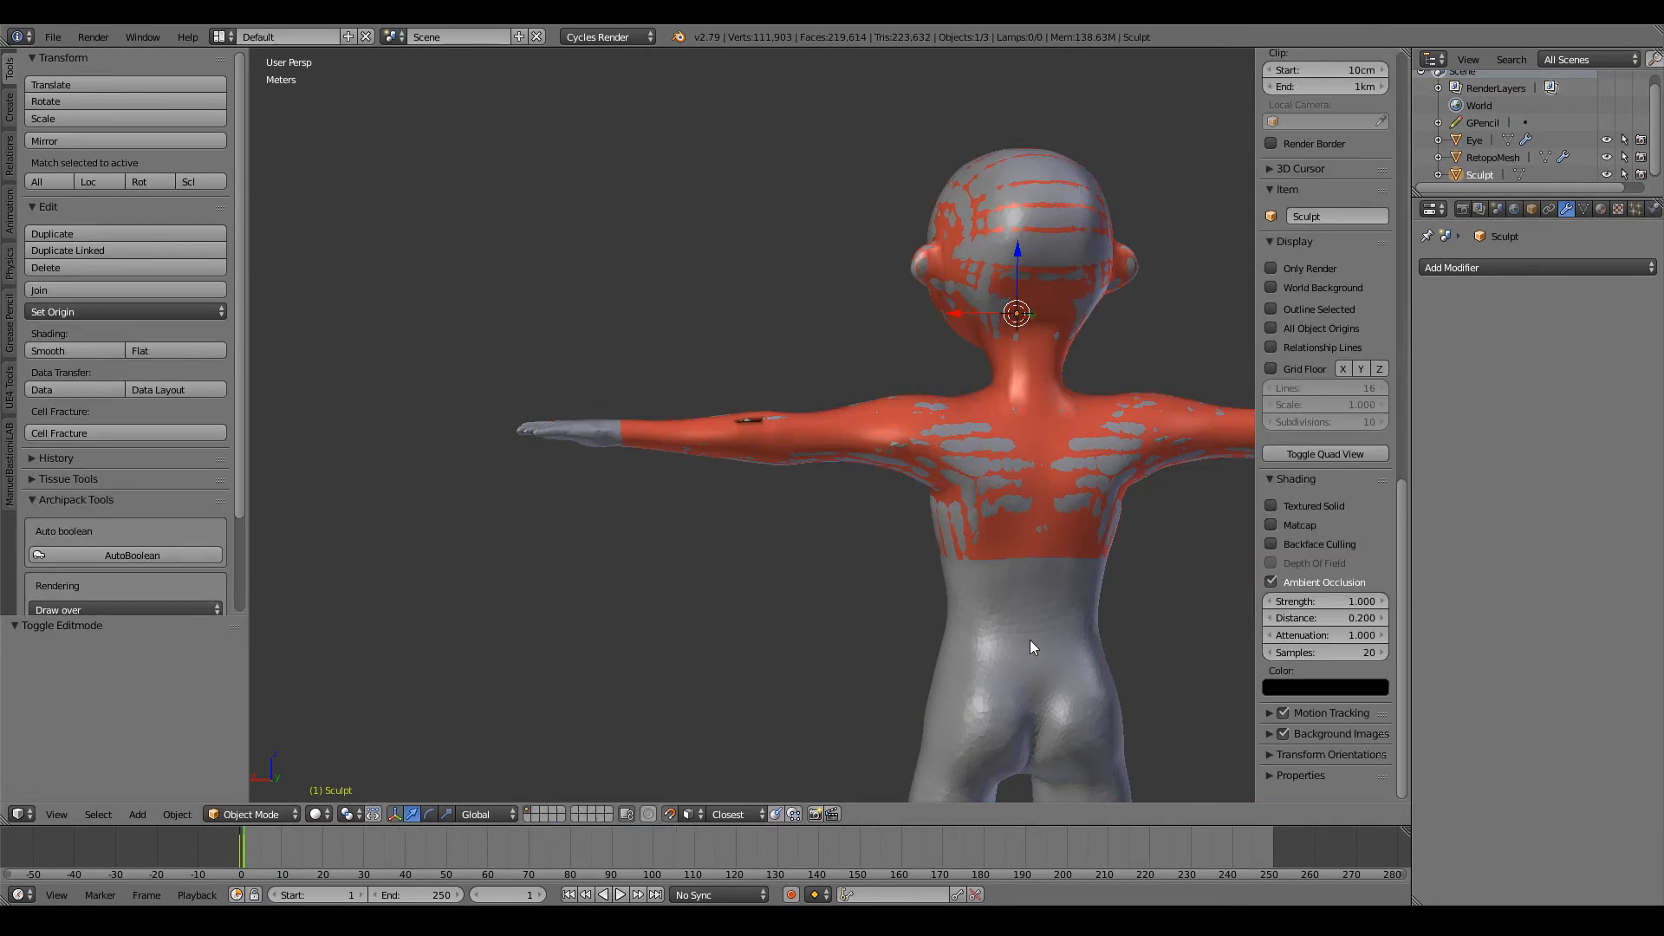
{"action": "key", "text": "Tab"}
{"action": "scroll", "coordinate": [728, 429], "scroll_direction": "up", "scroll_amount": 5}
{"action": "key", "text": "Tab"}
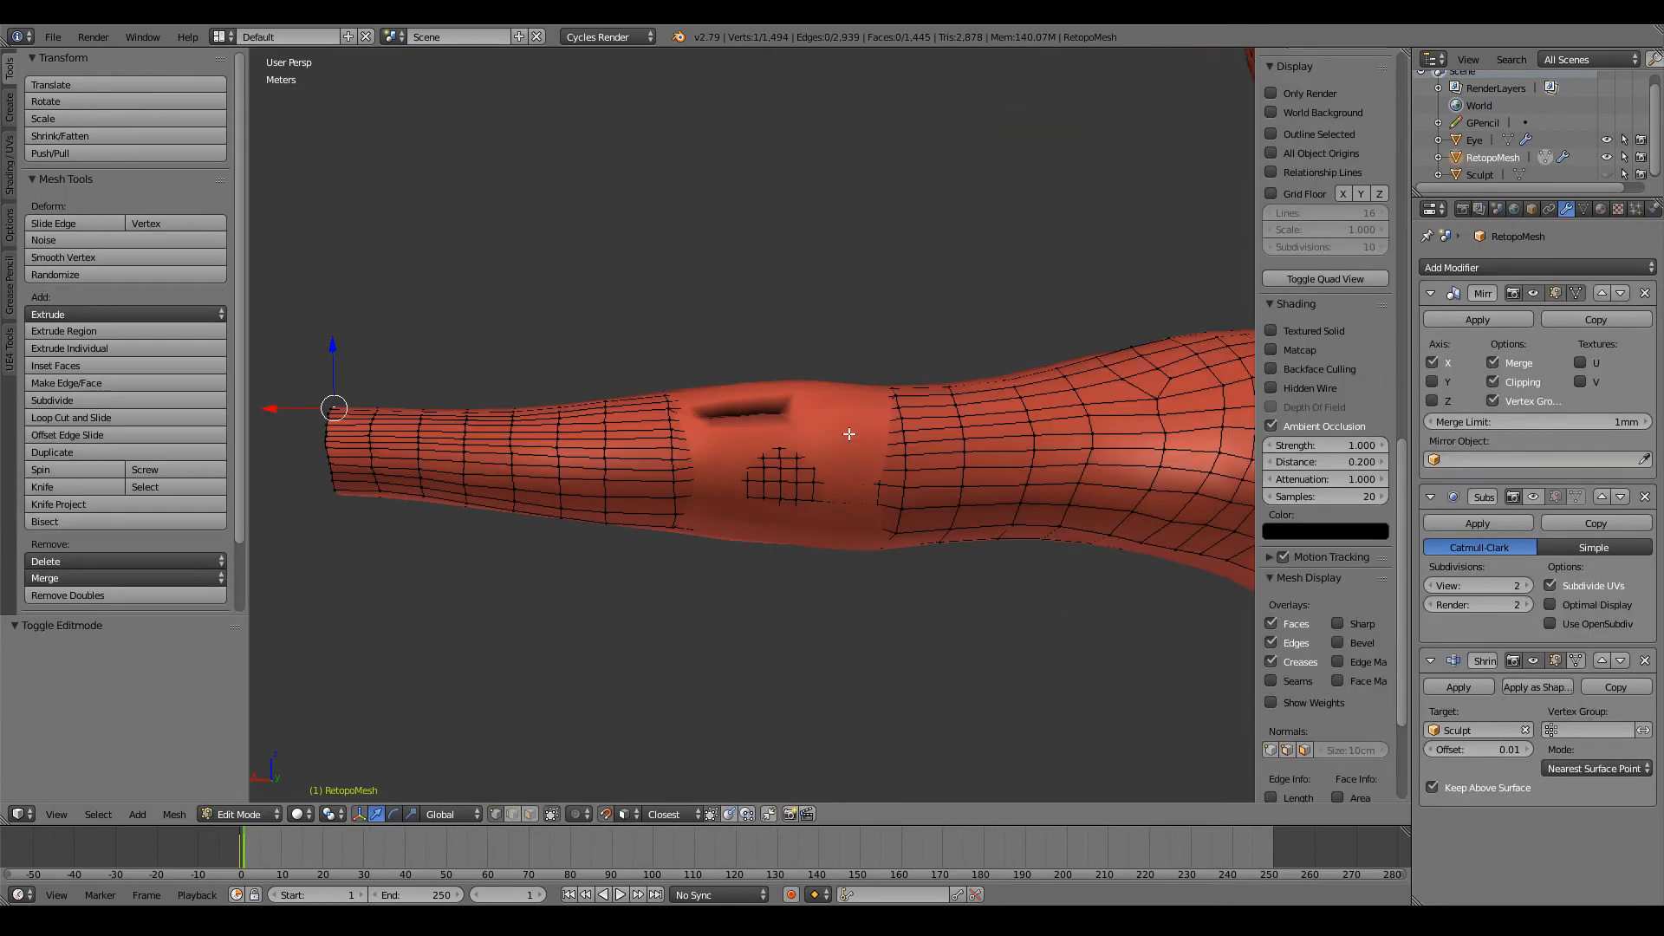
Step: Inspect the mesh around the dark slit at the elbow in solid and wireframe shading
{"action": "scroll", "coordinate": [849, 460], "scroll_direction": "up", "scroll_amount": 5}
{"action": "key", "text": "Tab"}
{"action": "key", "text": "z"}
{"action": "mouse_move", "coordinate": [853, 484]}
{"action": "middle_mouse_down"}
{"action": "mouse_move", "coordinate": [763, 412]}
{"action": "mouse_move", "coordinate": [858, 455]}
{"action": "mouse_move", "coordinate": [895, 446]}
{"action": "mouse_move", "coordinate": [948, 468]}
{"action": "mouse_move", "coordinate": [808, 474]}
{"action": "middle_mouse_up"}
{"action": "key", "text": "z"}
{"action": "key", "text": "Tab"}
{"action": "scroll", "coordinate": [816, 437], "scroll_direction": "down", "scroll_amount": 4}
{"action": "scroll", "coordinate": [852, 464], "scroll_direction": "up", "scroll_amount": 3}
{"action": "scroll", "coordinate": [852, 464], "scroll_direction": "up", "scroll_amount": 2}
{"action": "right_click", "coordinate": [822, 468]}
{"action": "key", "text": "z"}
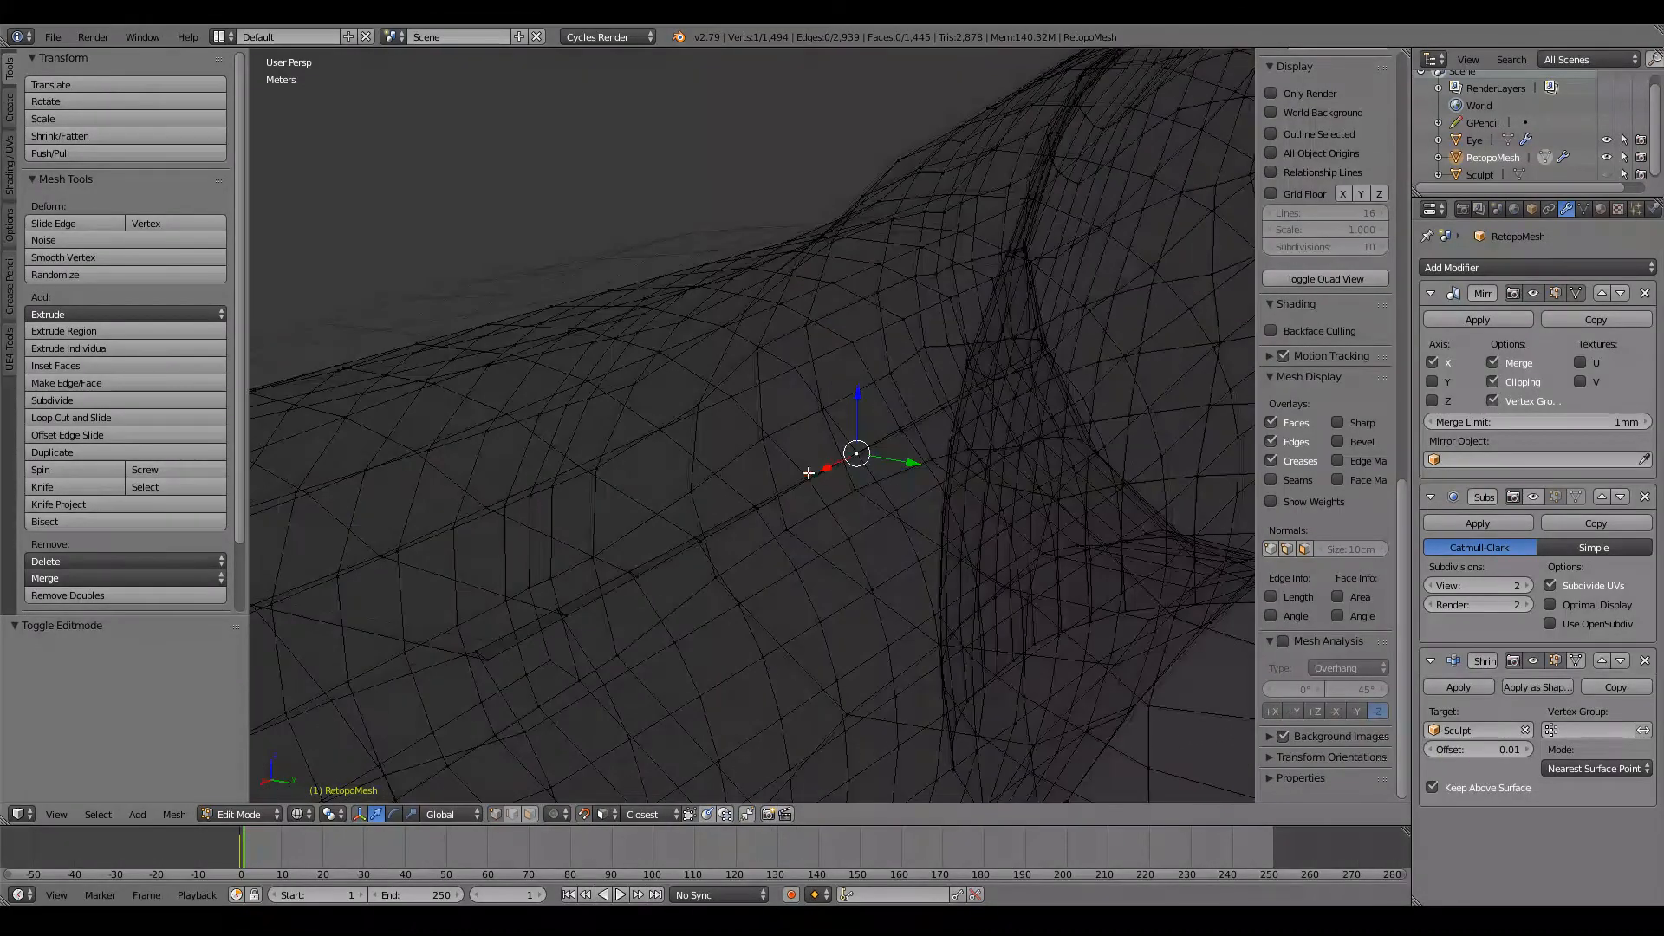
Step: Select the lengthwise edge row running across the elbow in wireframe and delete its vertices
{"action": "right_click", "coordinate": [517, 638], "text": "alt"}
{"action": "scroll", "coordinate": [505, 639], "scroll_direction": "down", "scroll_amount": 2}
{"action": "middle_click_drag", "start_coordinate": [506, 639], "coordinate": [494, 606]}
{"action": "scroll", "coordinate": [491, 614], "scroll_direction": "up", "scroll_amount": 2}
{"action": "right_click", "coordinate": [395, 608], "text": "alt"}
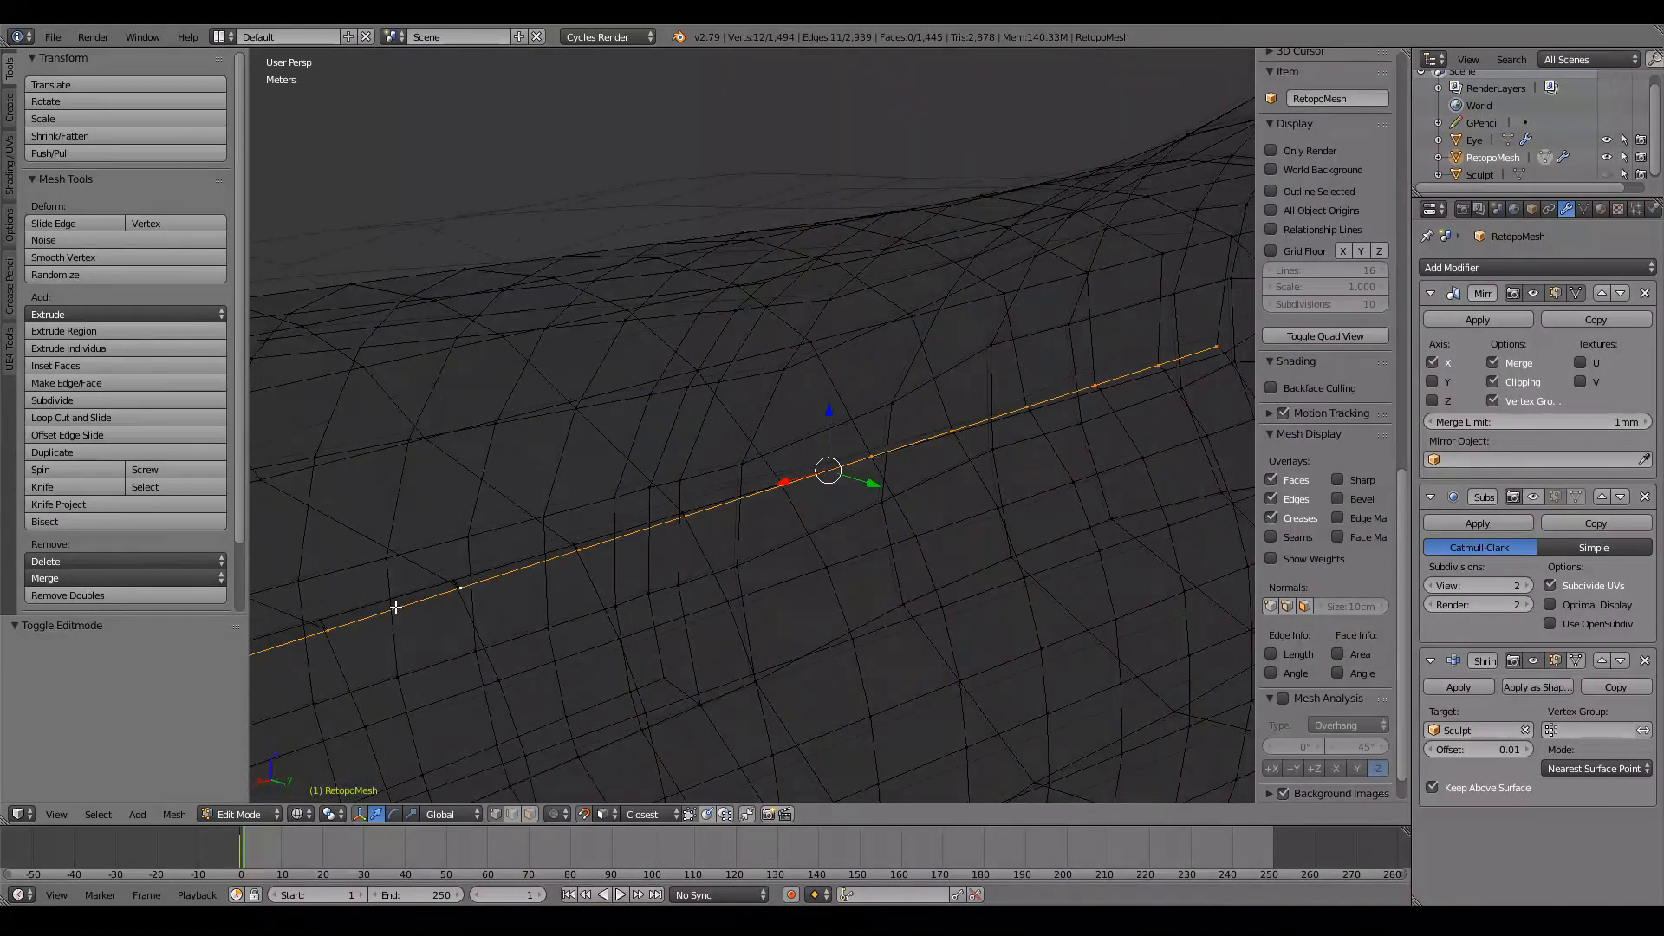
{"action": "scroll", "coordinate": [416, 604], "scroll_direction": "down", "scroll_amount": 5}
{"action": "key", "text": "x"}
{"action": "left_click", "coordinate": [627, 540]}
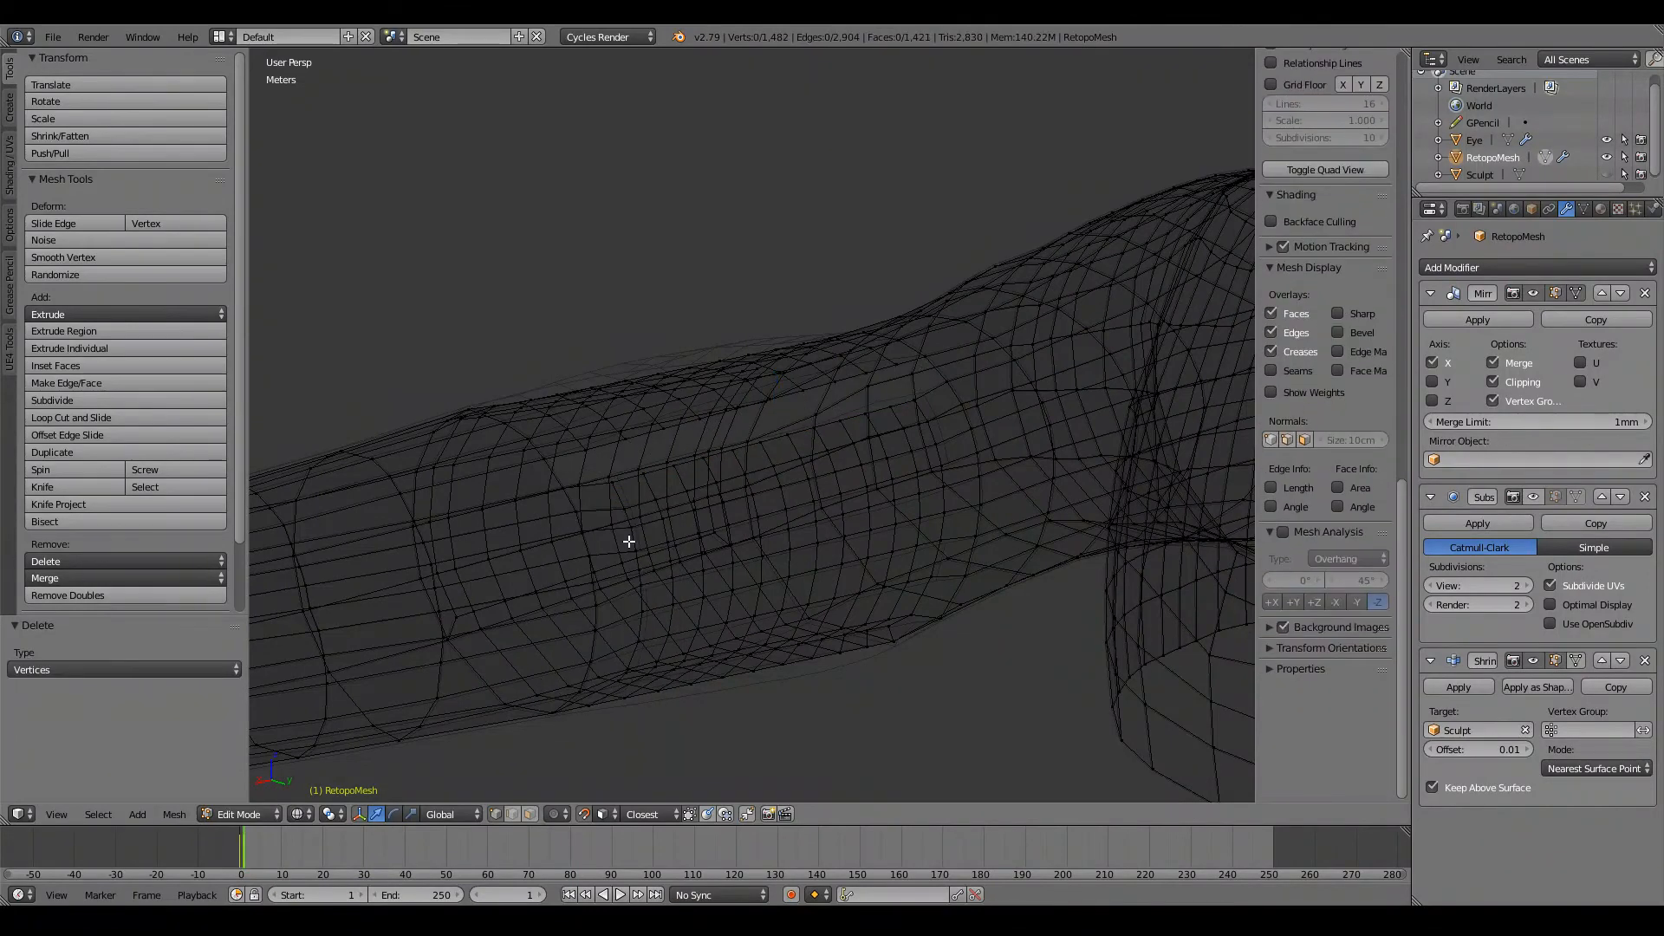
Step: Examine the elbow hole in solid shading and turn the Subdivision Surface modifier's edit-mode display back on
{"action": "key", "text": "z"}
{"action": "mouse_move", "coordinate": [642, 512]}
{"action": "middle_mouse_down"}
{"action": "mouse_move", "coordinate": [687, 531]}
{"action": "mouse_move", "coordinate": [714, 518]}
{"action": "mouse_move", "coordinate": [654, 517]}
{"action": "middle_mouse_up"}
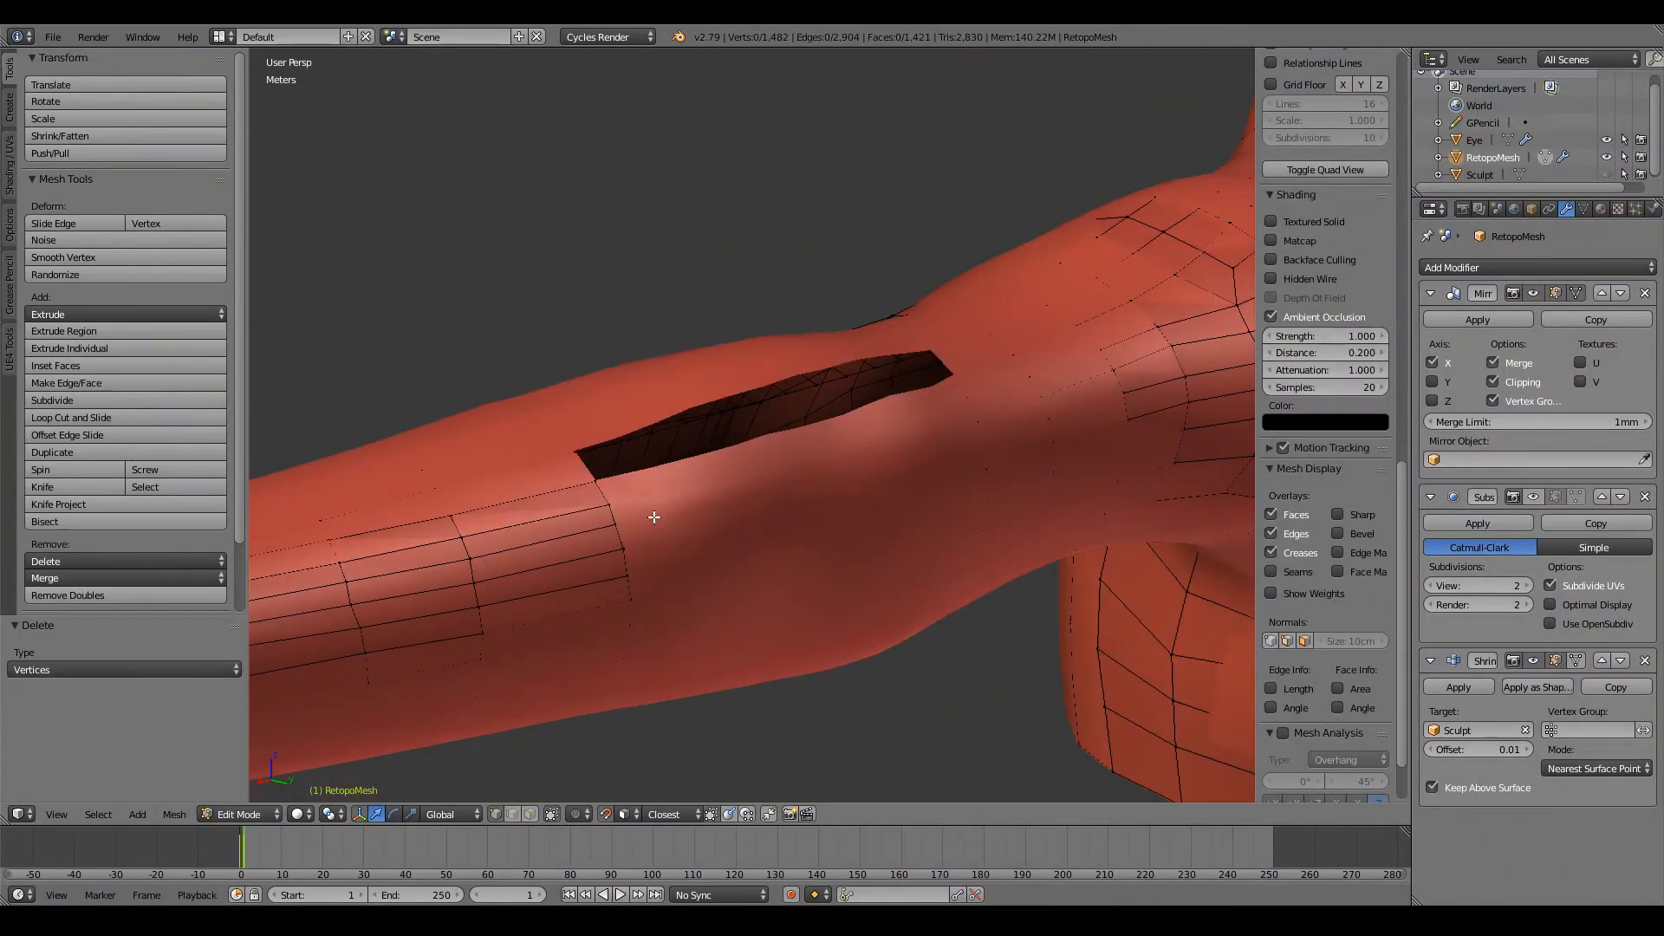
{"action": "scroll", "coordinate": [687, 508], "scroll_direction": "up", "scroll_amount": 2}
{"action": "key", "text": "z"}
{"action": "key", "text": "z"}
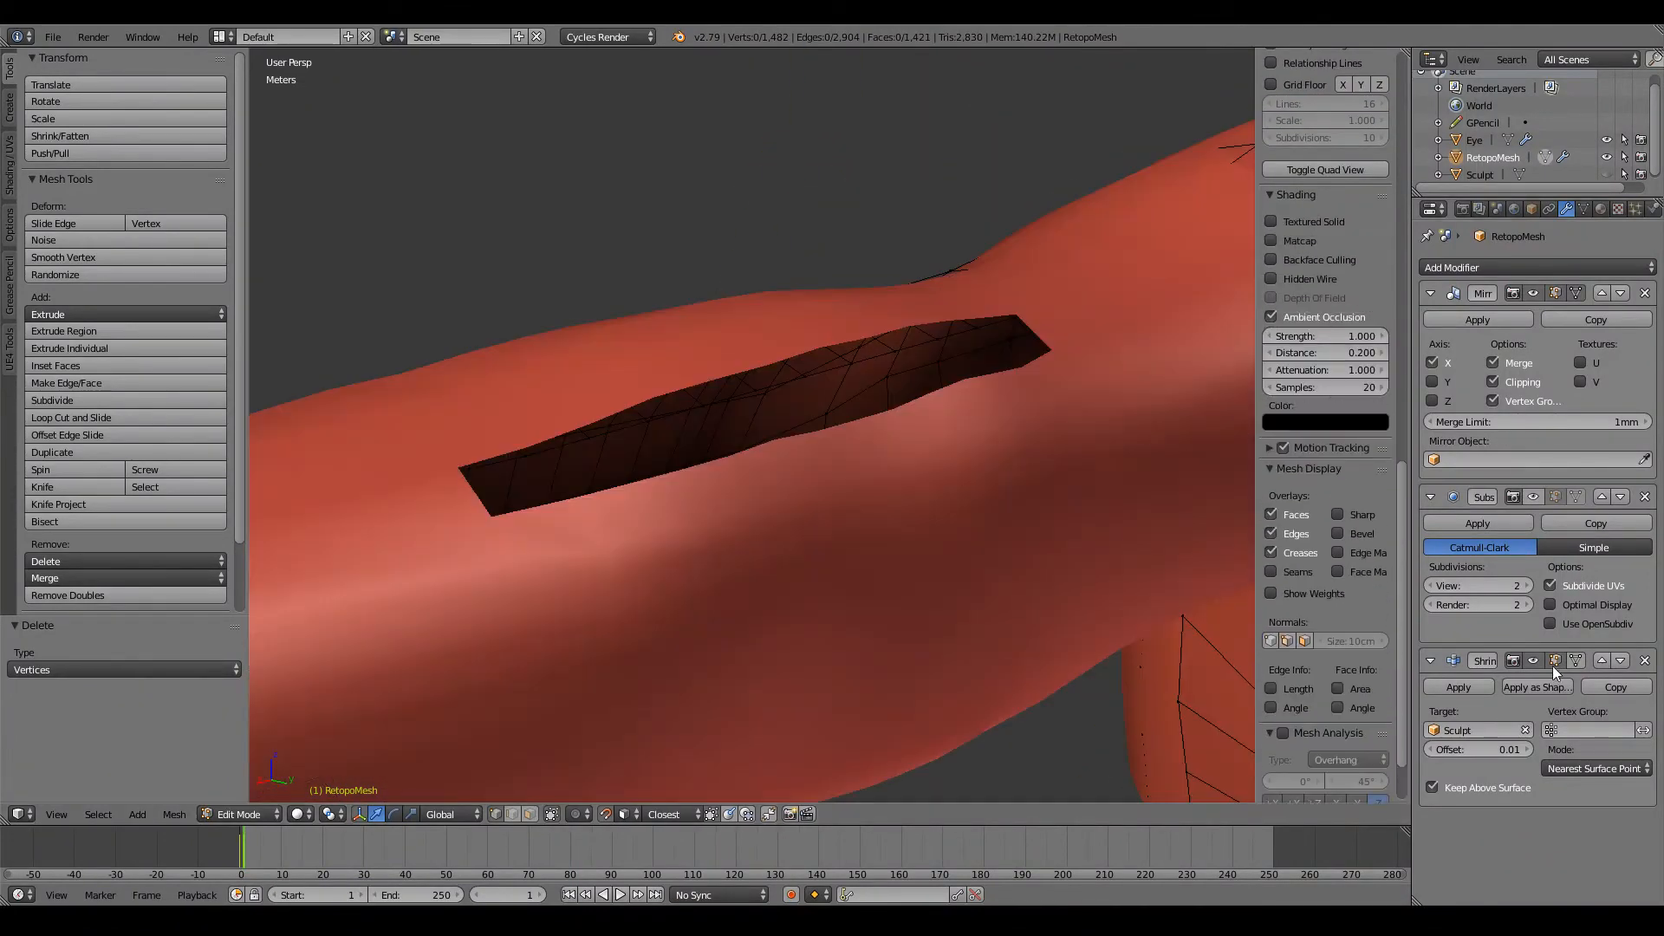
{"action": "left_click", "coordinate": [1551, 494]}
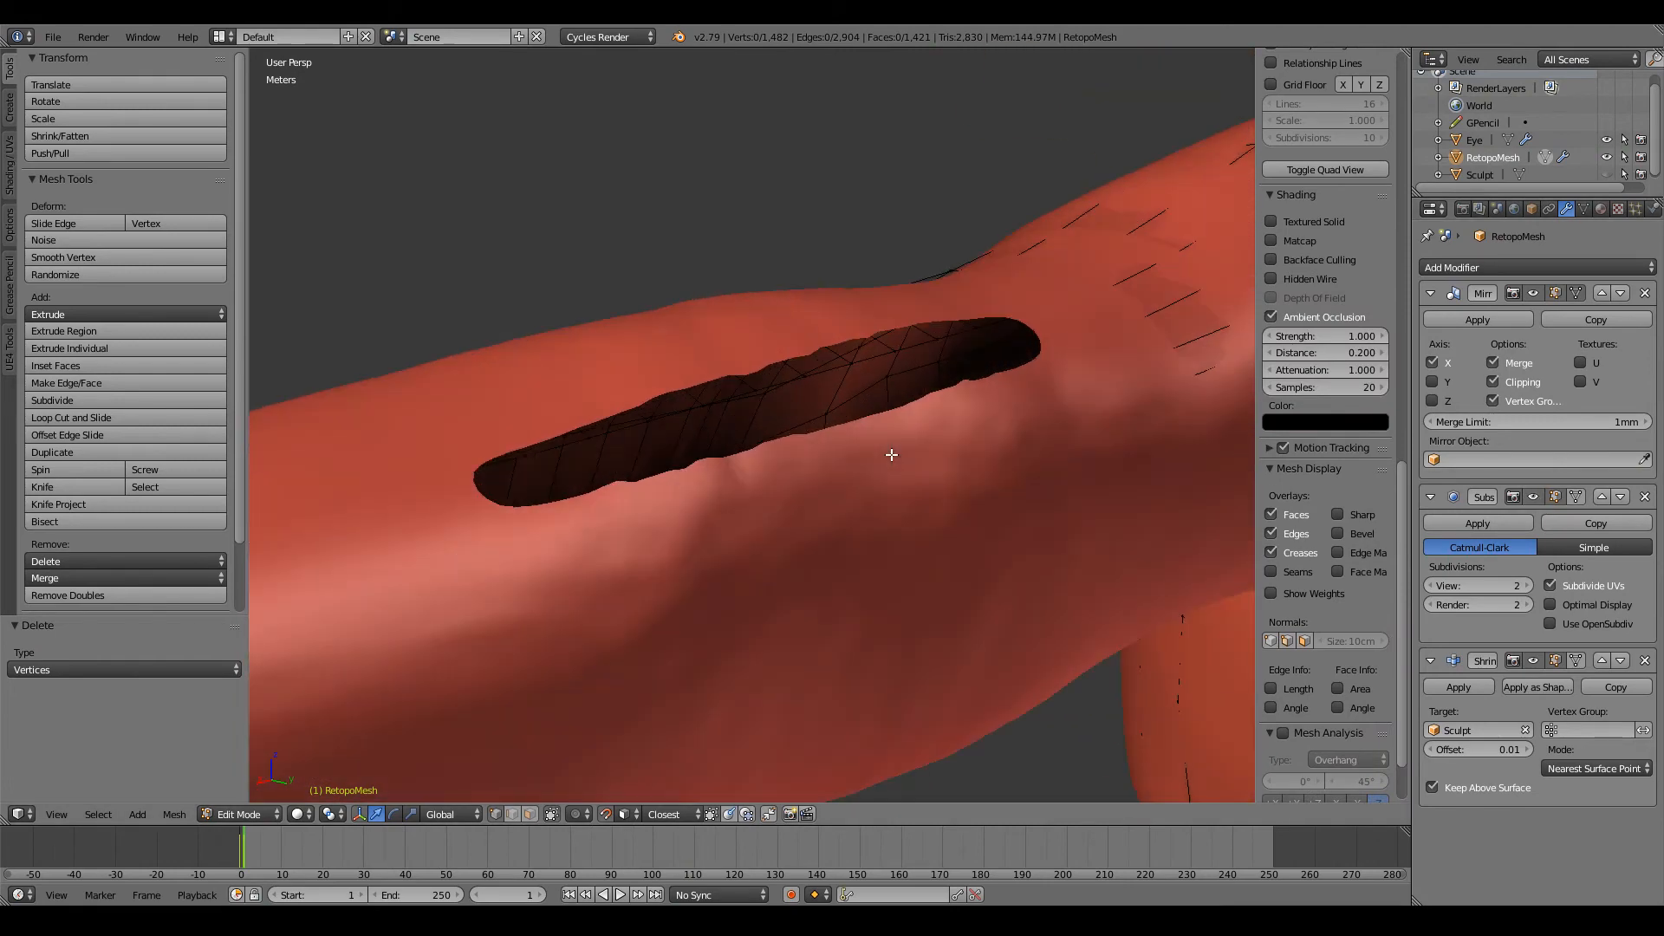
{"action": "right_click", "coordinate": [761, 407]}
{"action": "key", "text": "g"}
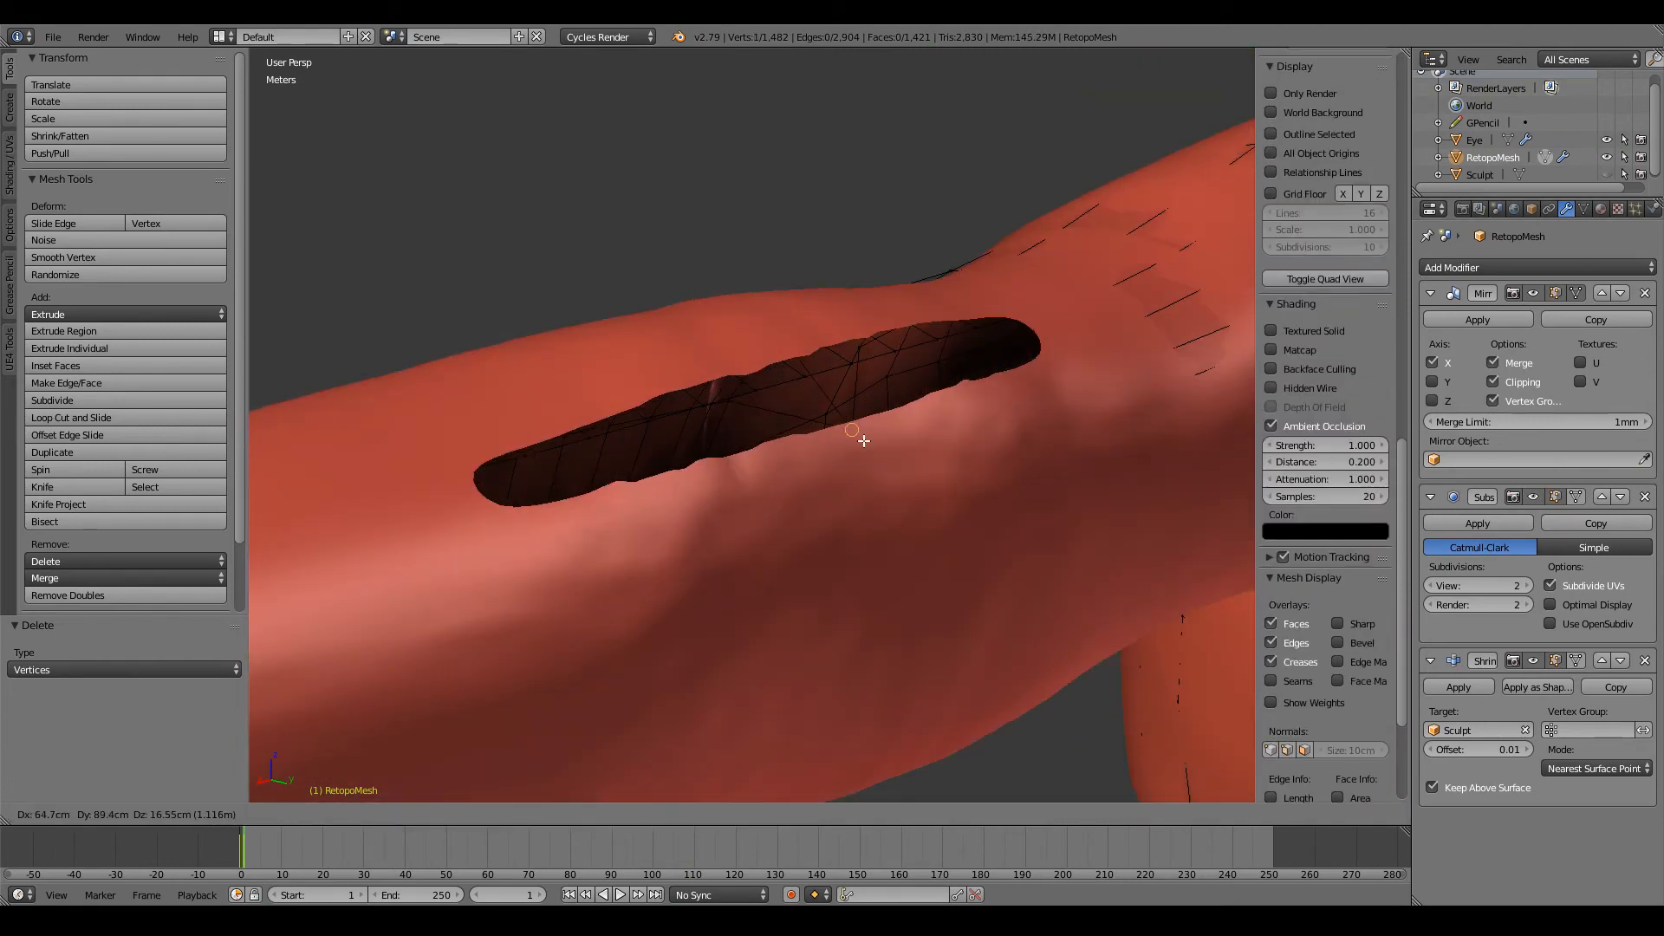
{"action": "right_click", "coordinate": [854, 436]}
Step: Move a vertex on the elbow hole's border across the gap onto the opposite edge in wireframe
{"action": "scroll", "coordinate": [832, 412], "scroll_direction": "down", "scroll_amount": 4}
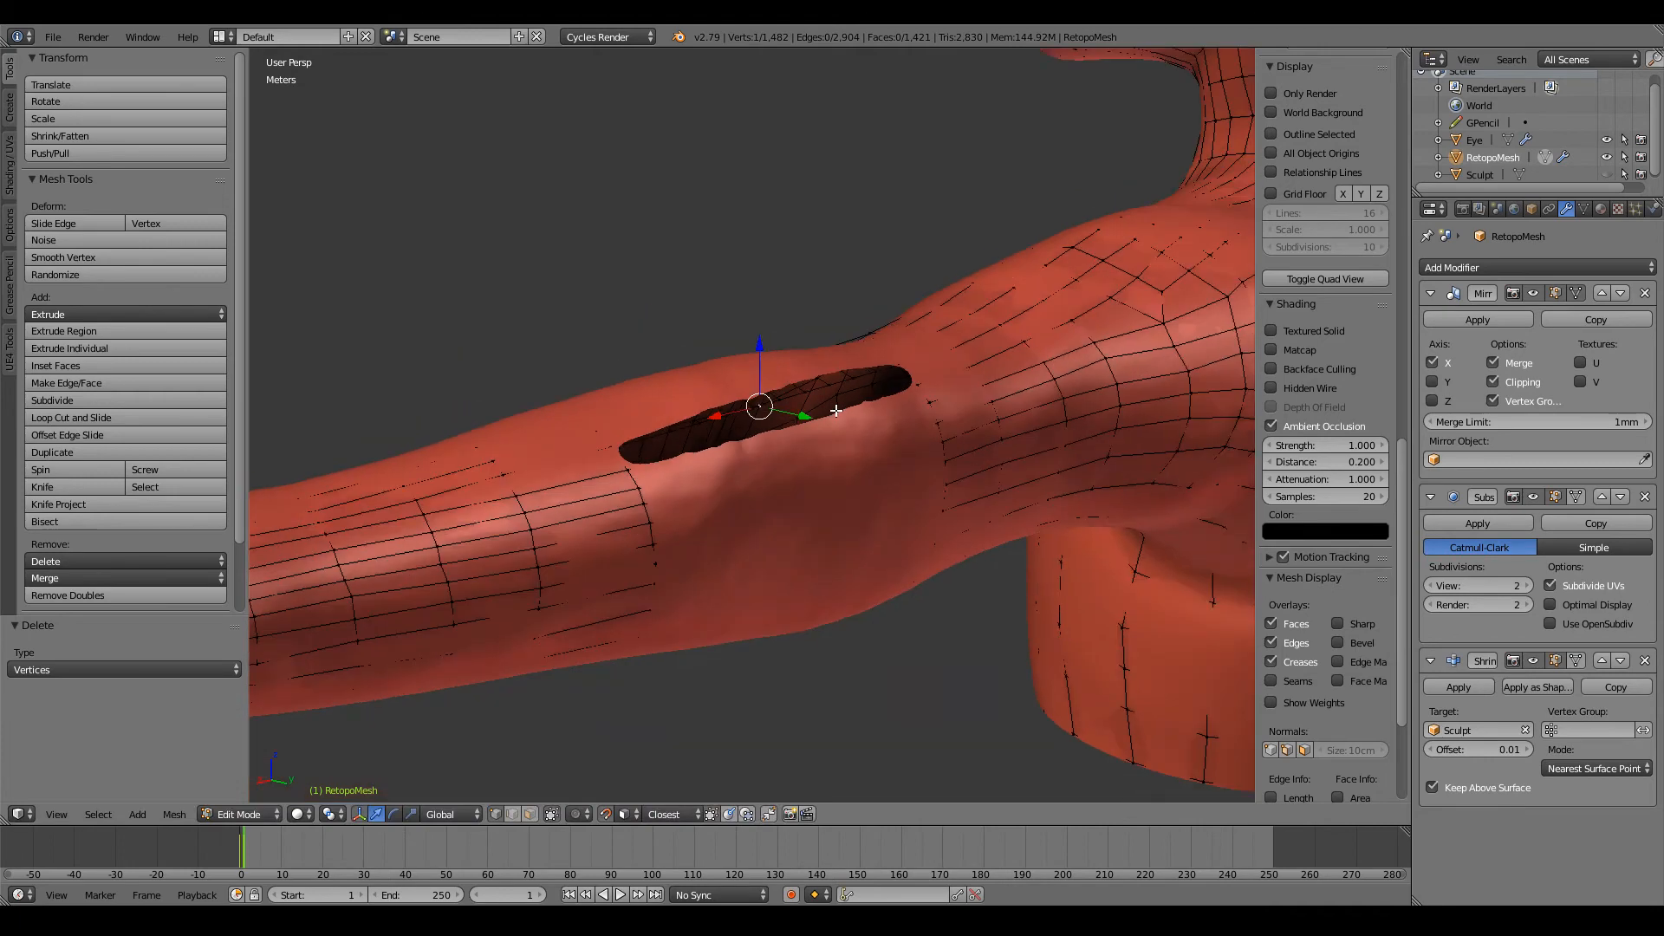
{"action": "key", "text": "z"}
{"action": "middle_click_drag", "start_coordinate": [825, 417], "coordinate": [795, 513]}
{"action": "scroll", "coordinate": [796, 513], "scroll_direction": "up", "scroll_amount": 3}
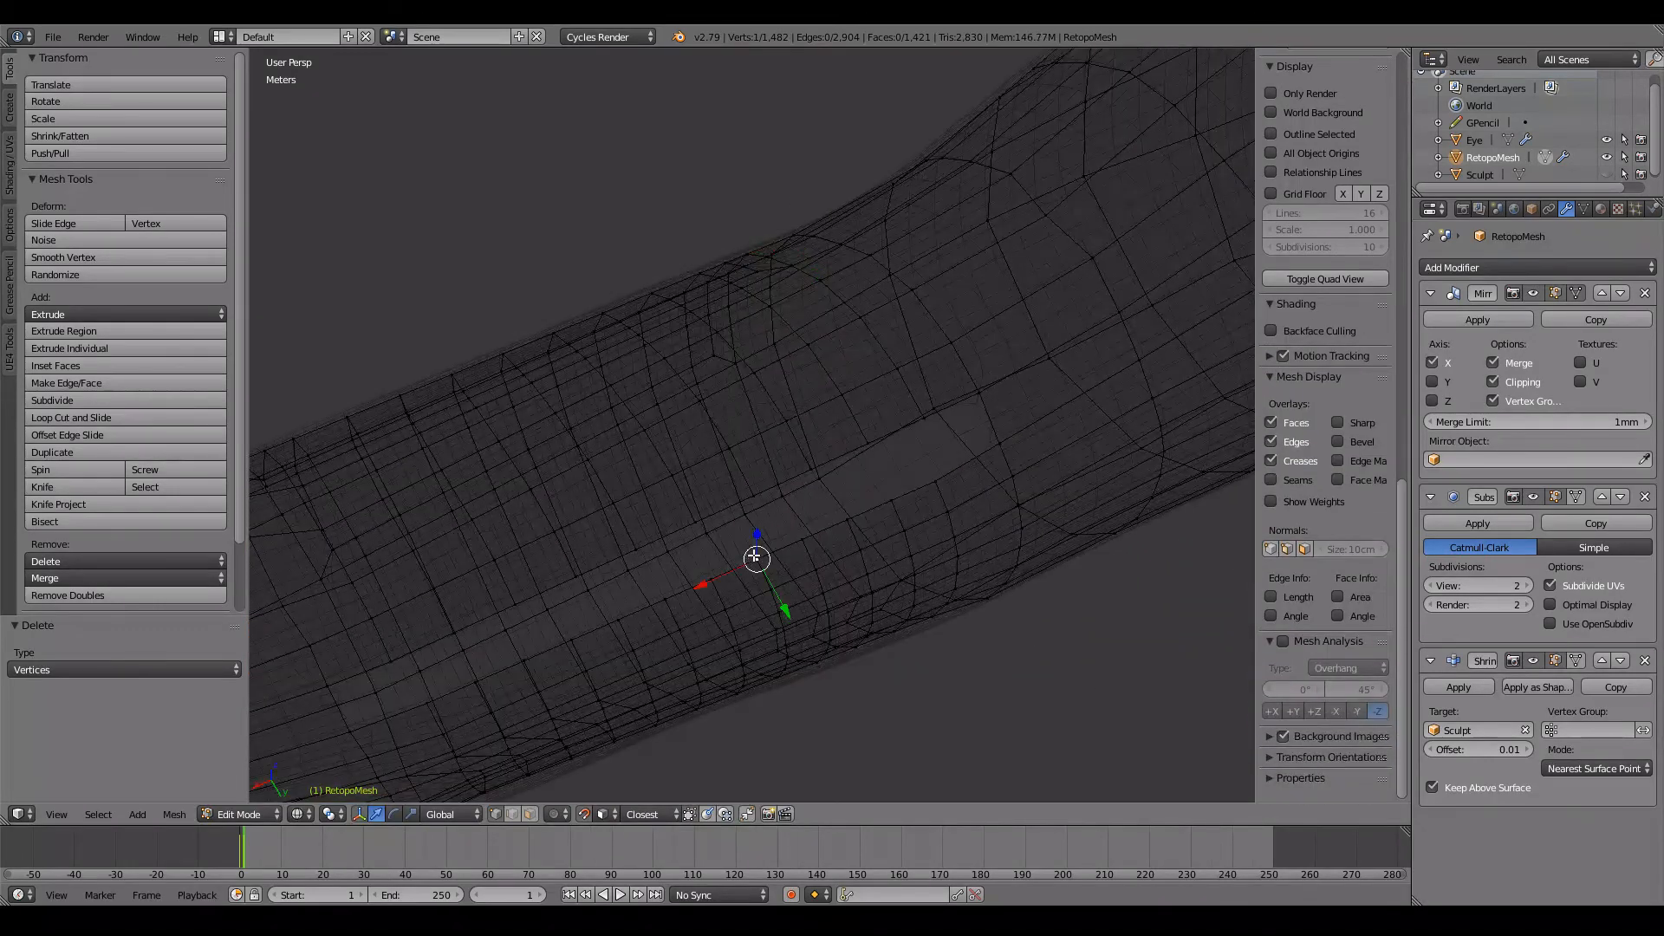
{"action": "key", "text": "g"}
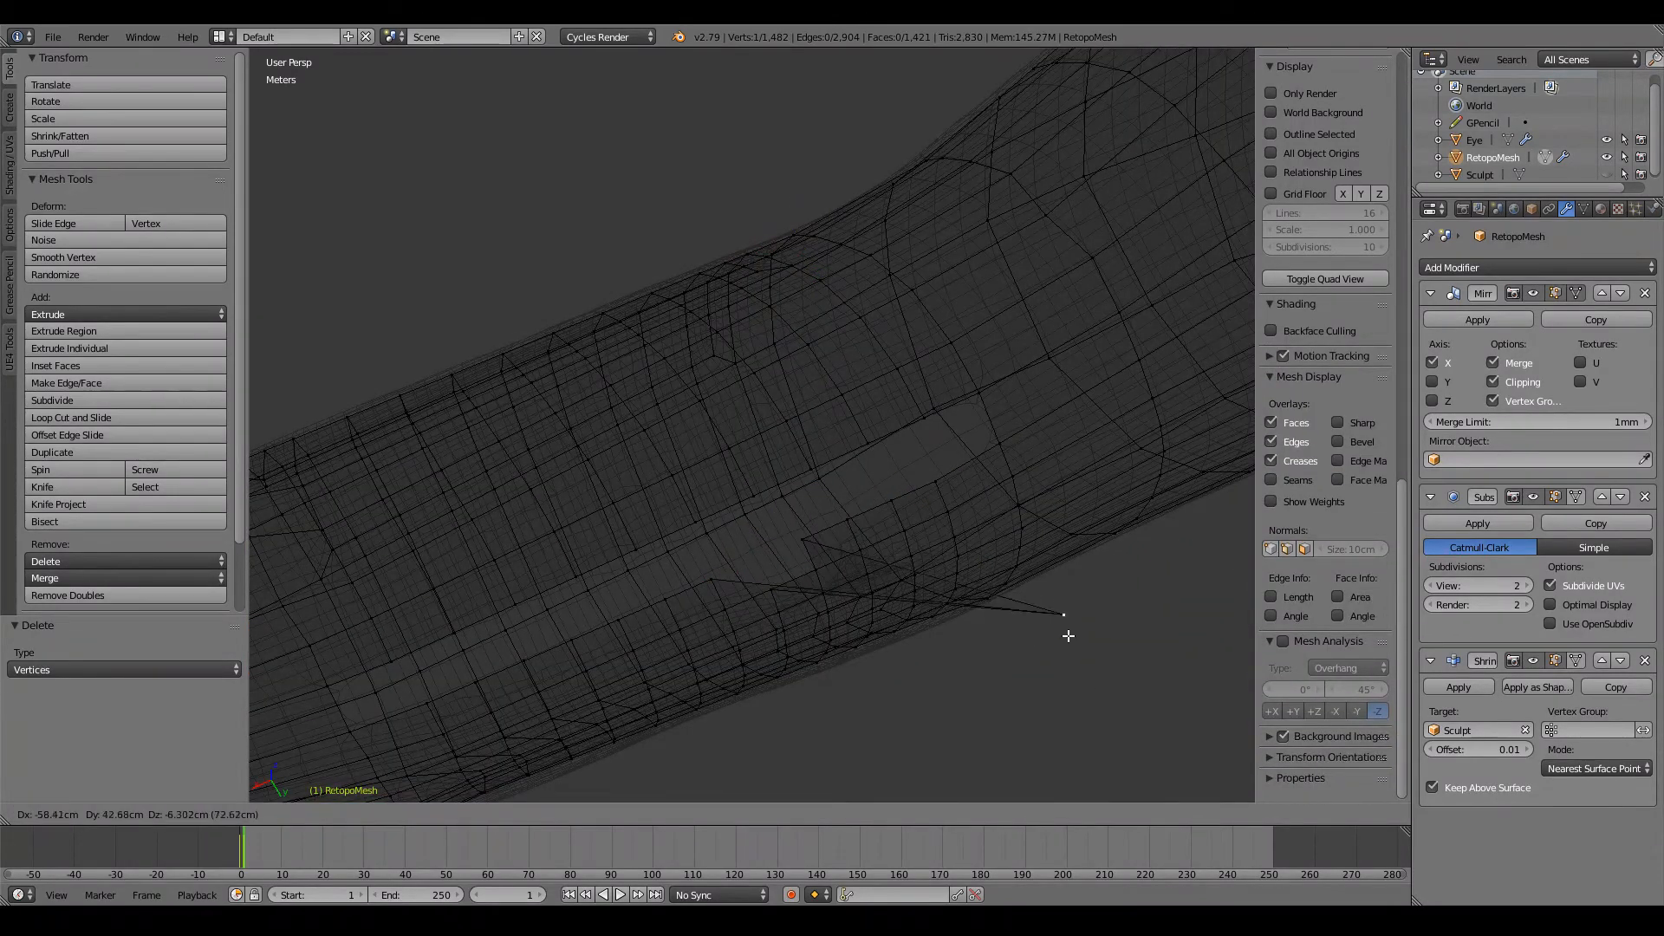
{"action": "left_click", "coordinate": [739, 530]}
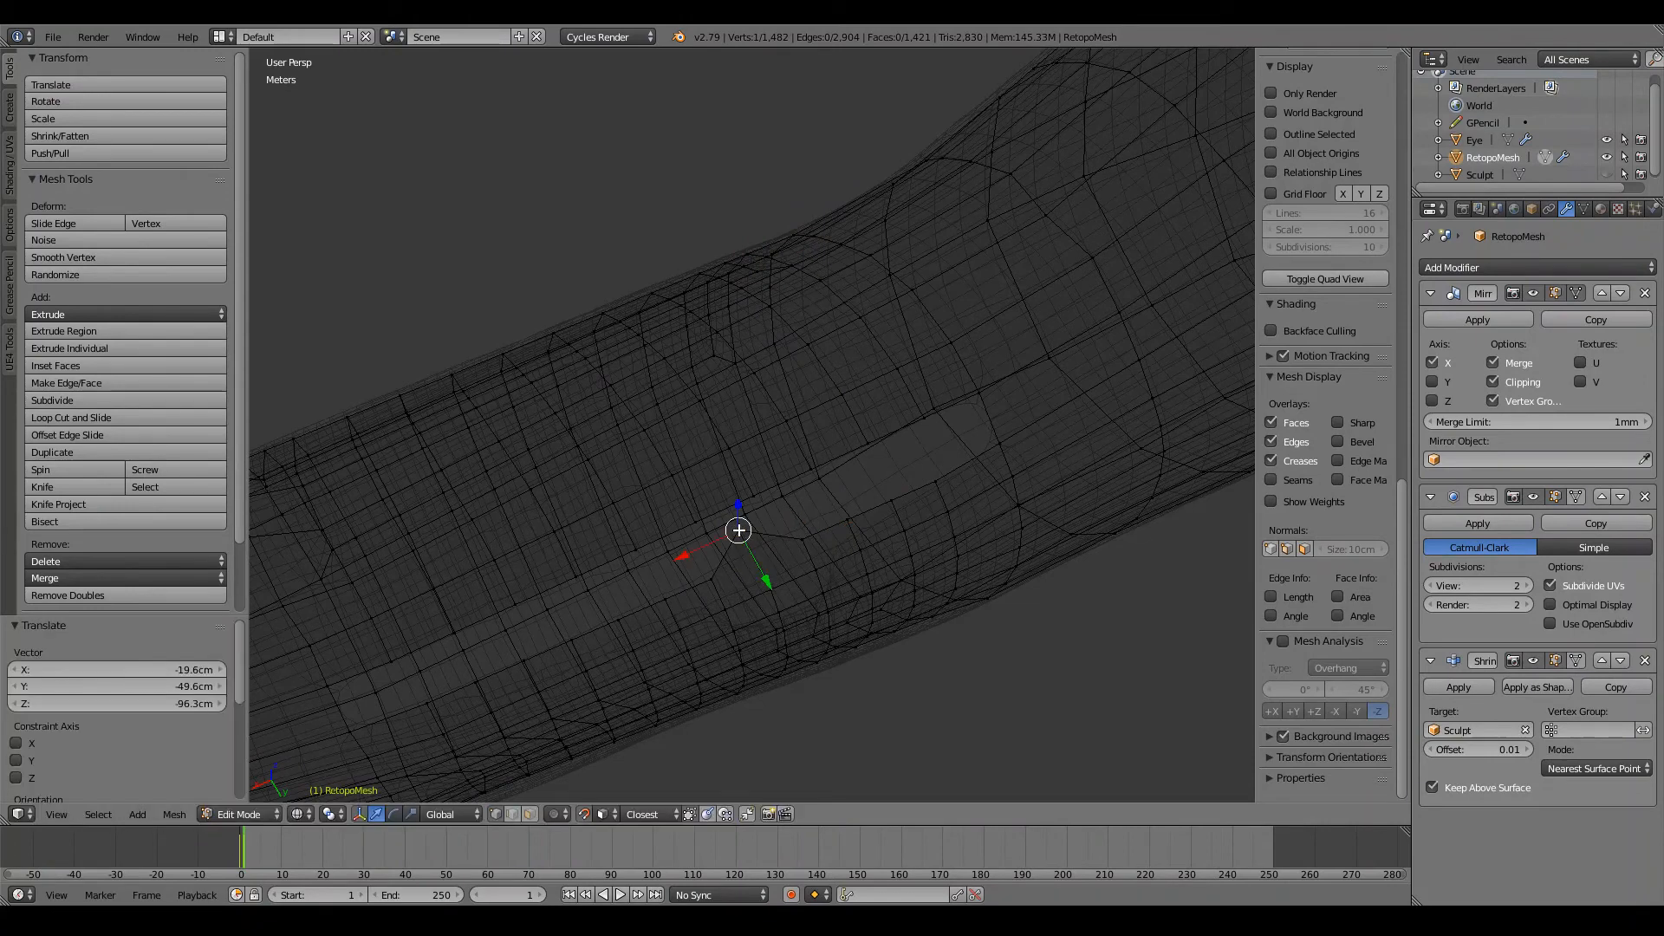
Step: Undo the last vertex move on the elbow hole's border and return to solid shading
{"action": "key", "text": "z"}
{"action": "middle_click_drag", "start_coordinate": [806, 520], "coordinate": [895, 433]}
{"action": "key", "text": "ctrl+z"}
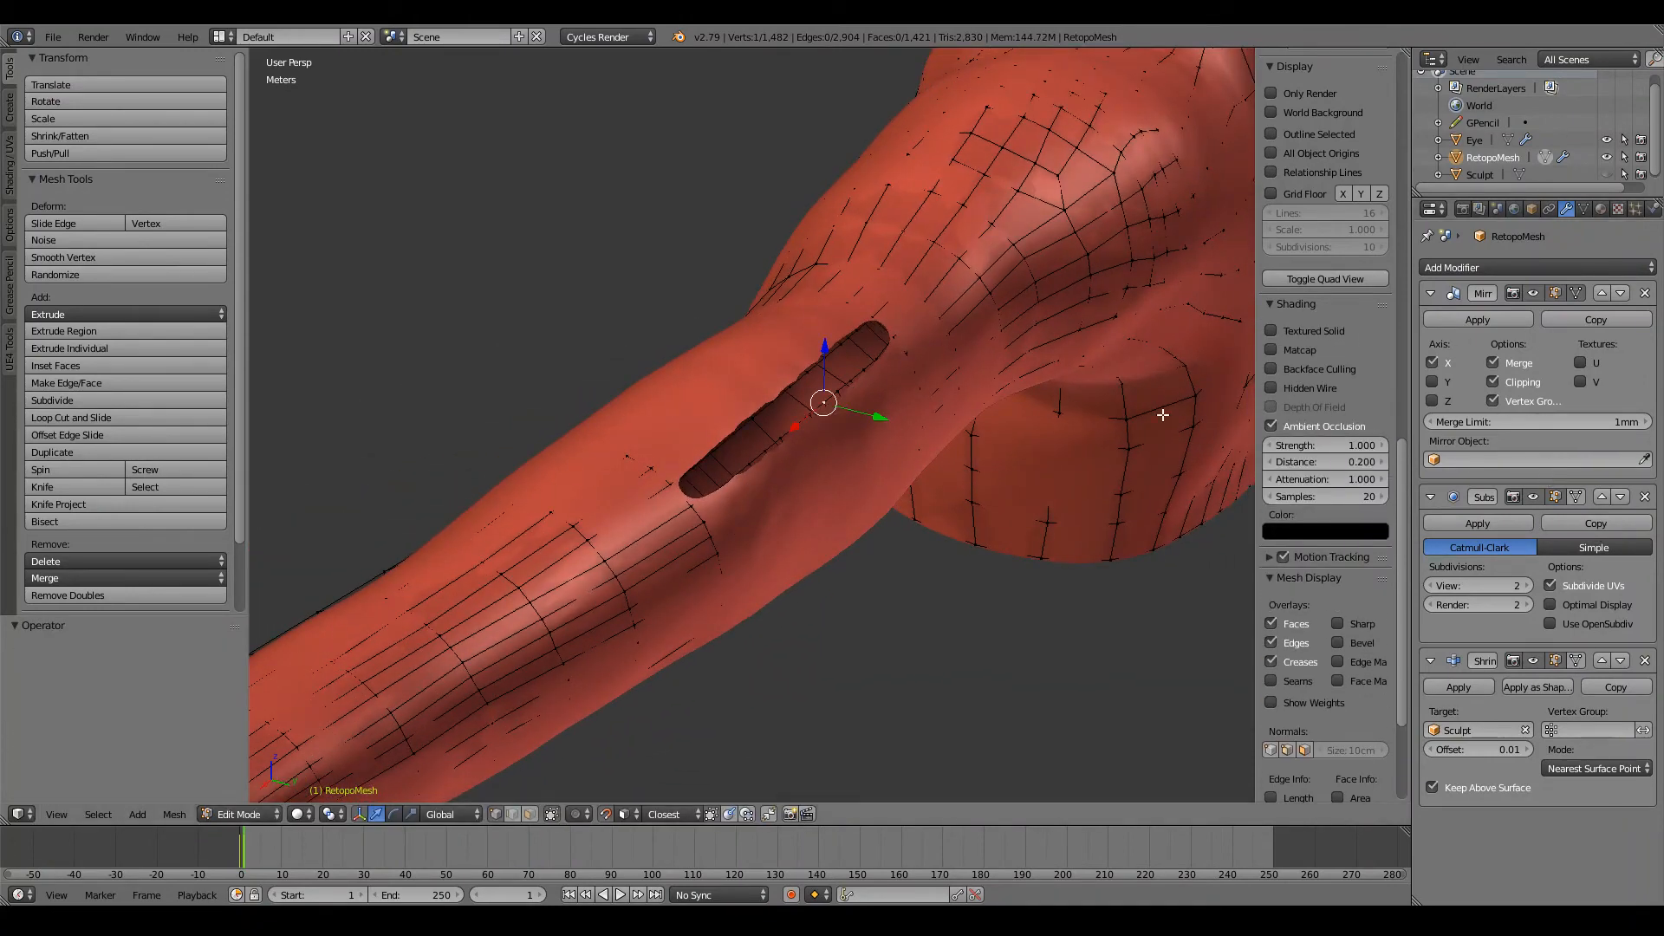
Step: Unhide the Sculpt object and return to editing RetopoMesh
{"action": "key", "text": "Tab"}
{"action": "key", "text": "alt+h"}
{"action": "key", "text": "Tab"}
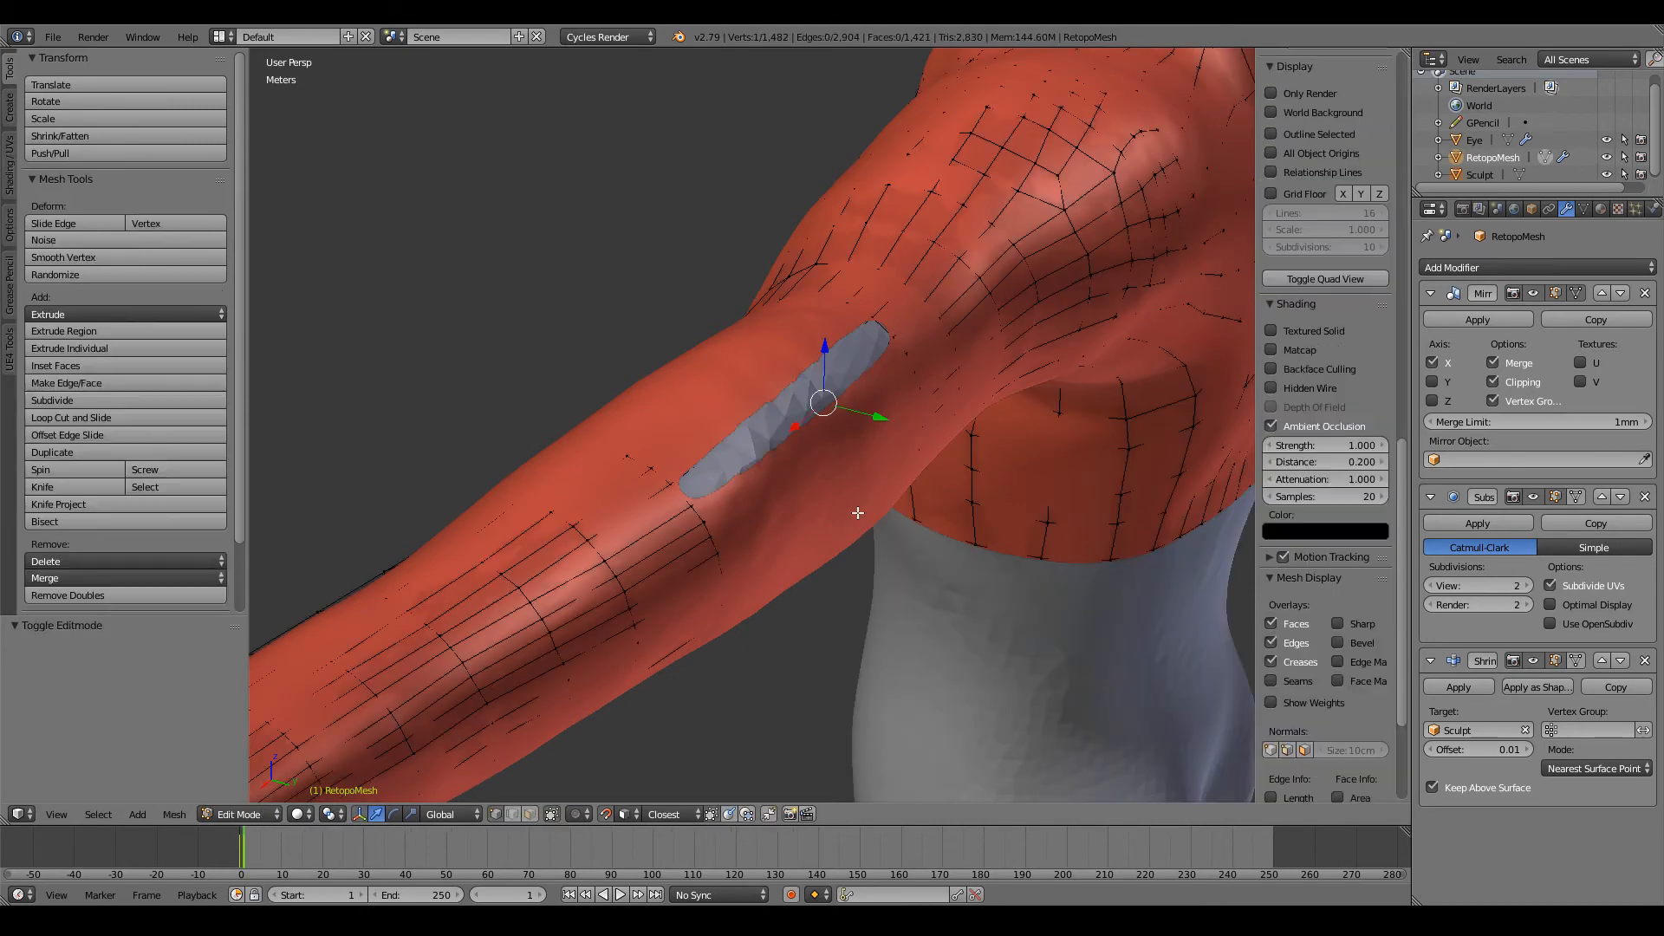
Step: Fill the elbow hole with a row of faces in wireframe, starting from a border vertex at its end
{"action": "scroll", "coordinate": [856, 510], "scroll_direction": "up", "scroll_amount": 5}
{"action": "key", "text": "z"}
{"action": "mouse_move", "coordinate": [854, 510]}
{"action": "middle_mouse_down"}
{"action": "mouse_move", "coordinate": [663, 608]}
{"action": "mouse_move", "coordinate": [609, 598]}
{"action": "middle_mouse_up"}
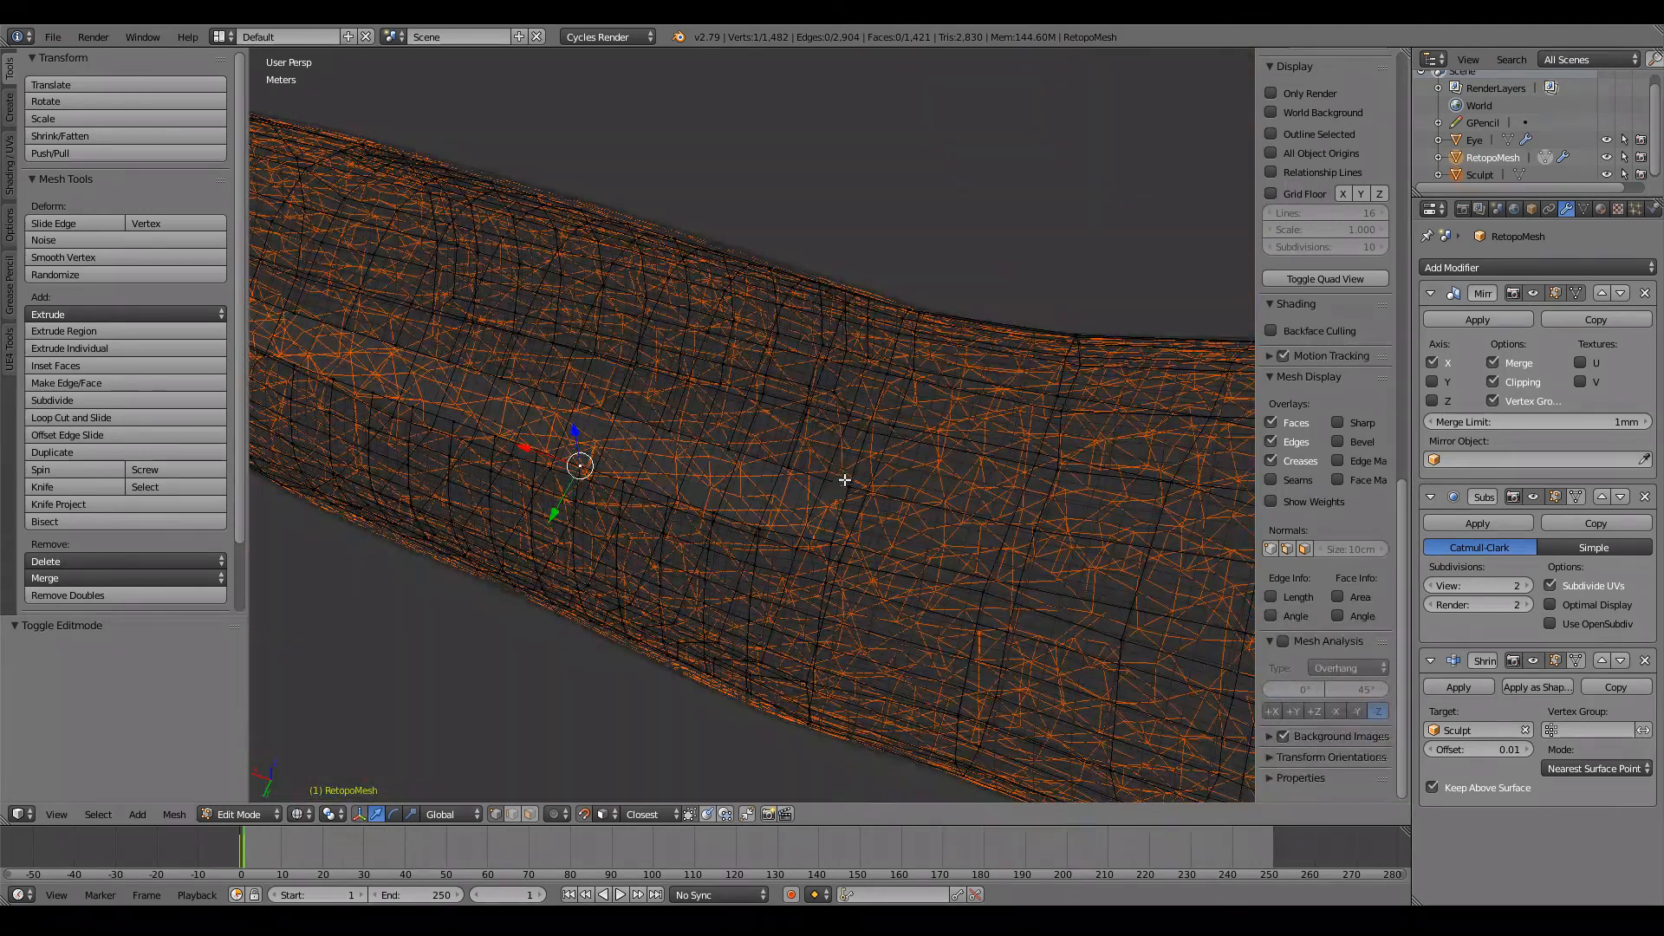
{"action": "scroll", "coordinate": [845, 479], "scroll_direction": "down", "scroll_amount": 2}
{"action": "right_click", "coordinate": [833, 539], "text": "shift"}
{"action": "key", "text": "f"}
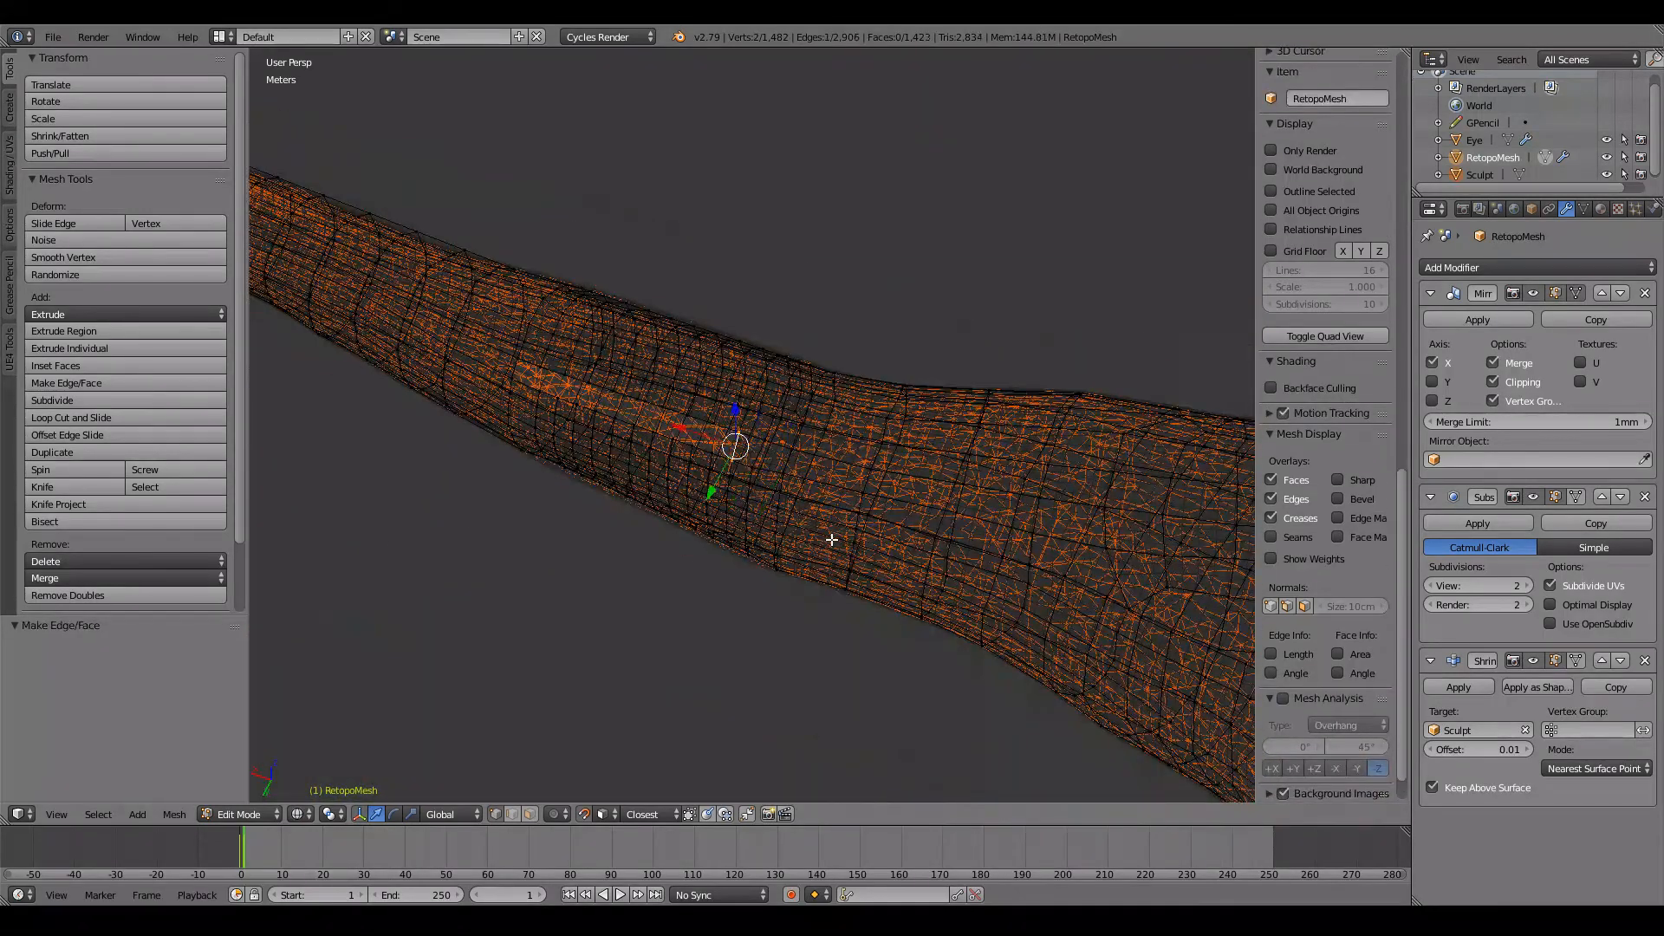
{"action": "key", "text": "f"}
{"action": "key", "text": "f"}
{"action": "key", "text": "f"}
{"action": "key", "text": "f"}
{"action": "key", "text": "f"}
{"action": "key", "text": "f"}
{"action": "key", "text": "f"}
{"action": "key", "text": "f"}
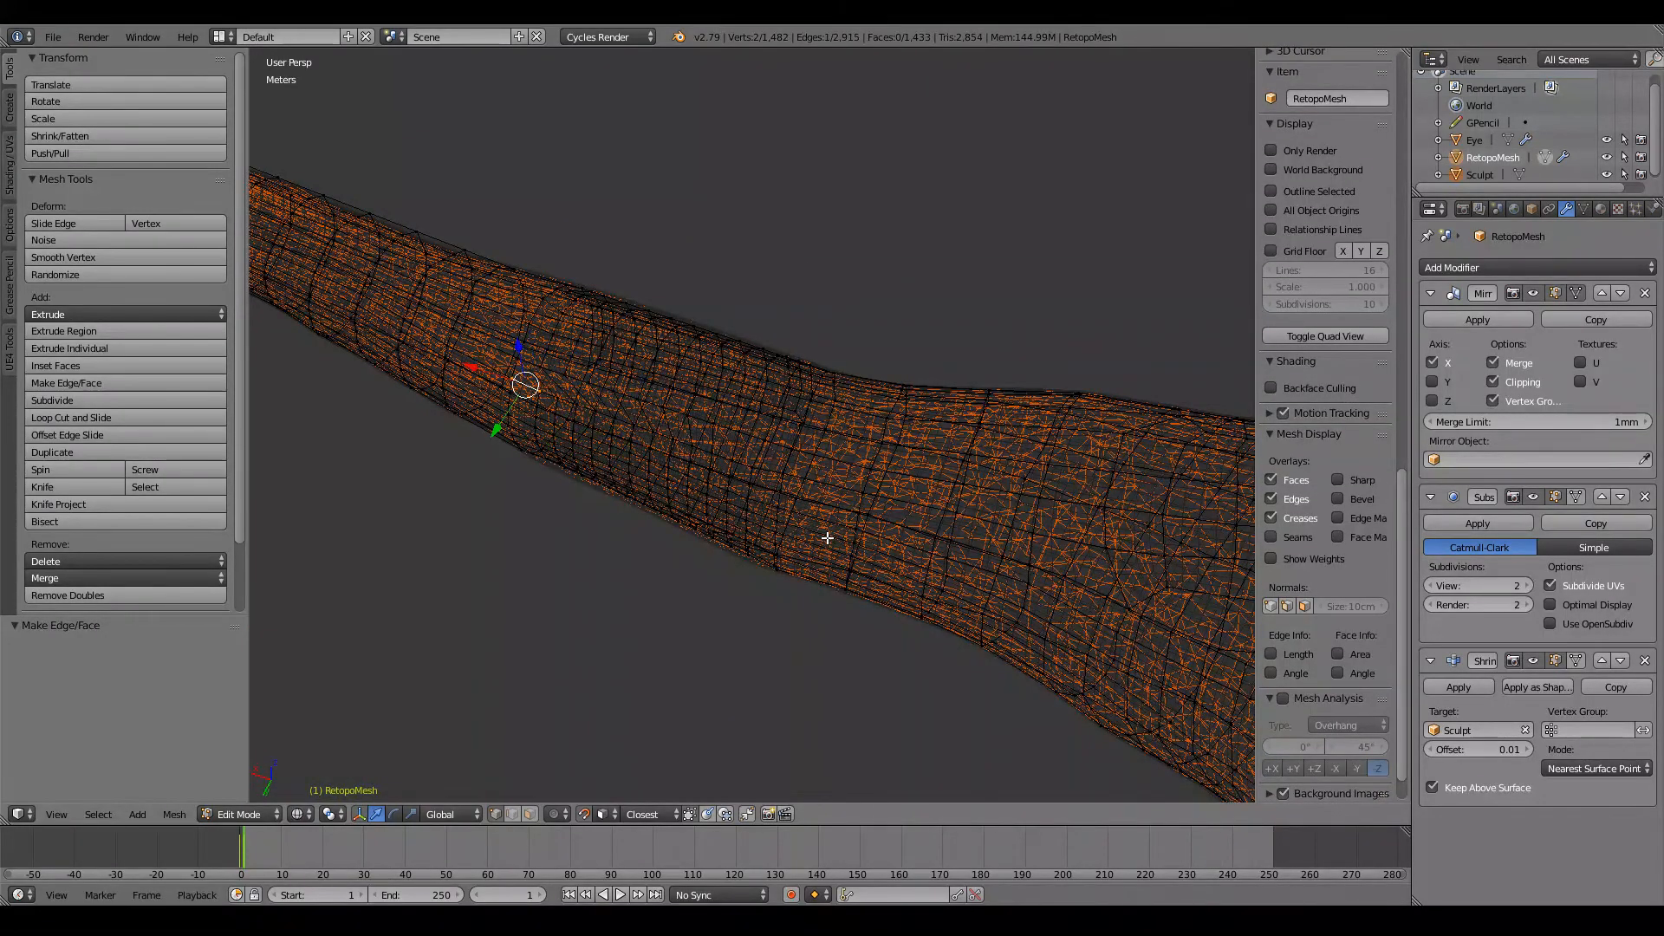
Step: Inspect the filled elbow strip from several angles in solid and wireframe shading
{"action": "key", "text": "z"}
{"action": "middle_click_drag", "start_coordinate": [653, 513], "coordinate": [731, 472]}
{"action": "key", "text": "z"}
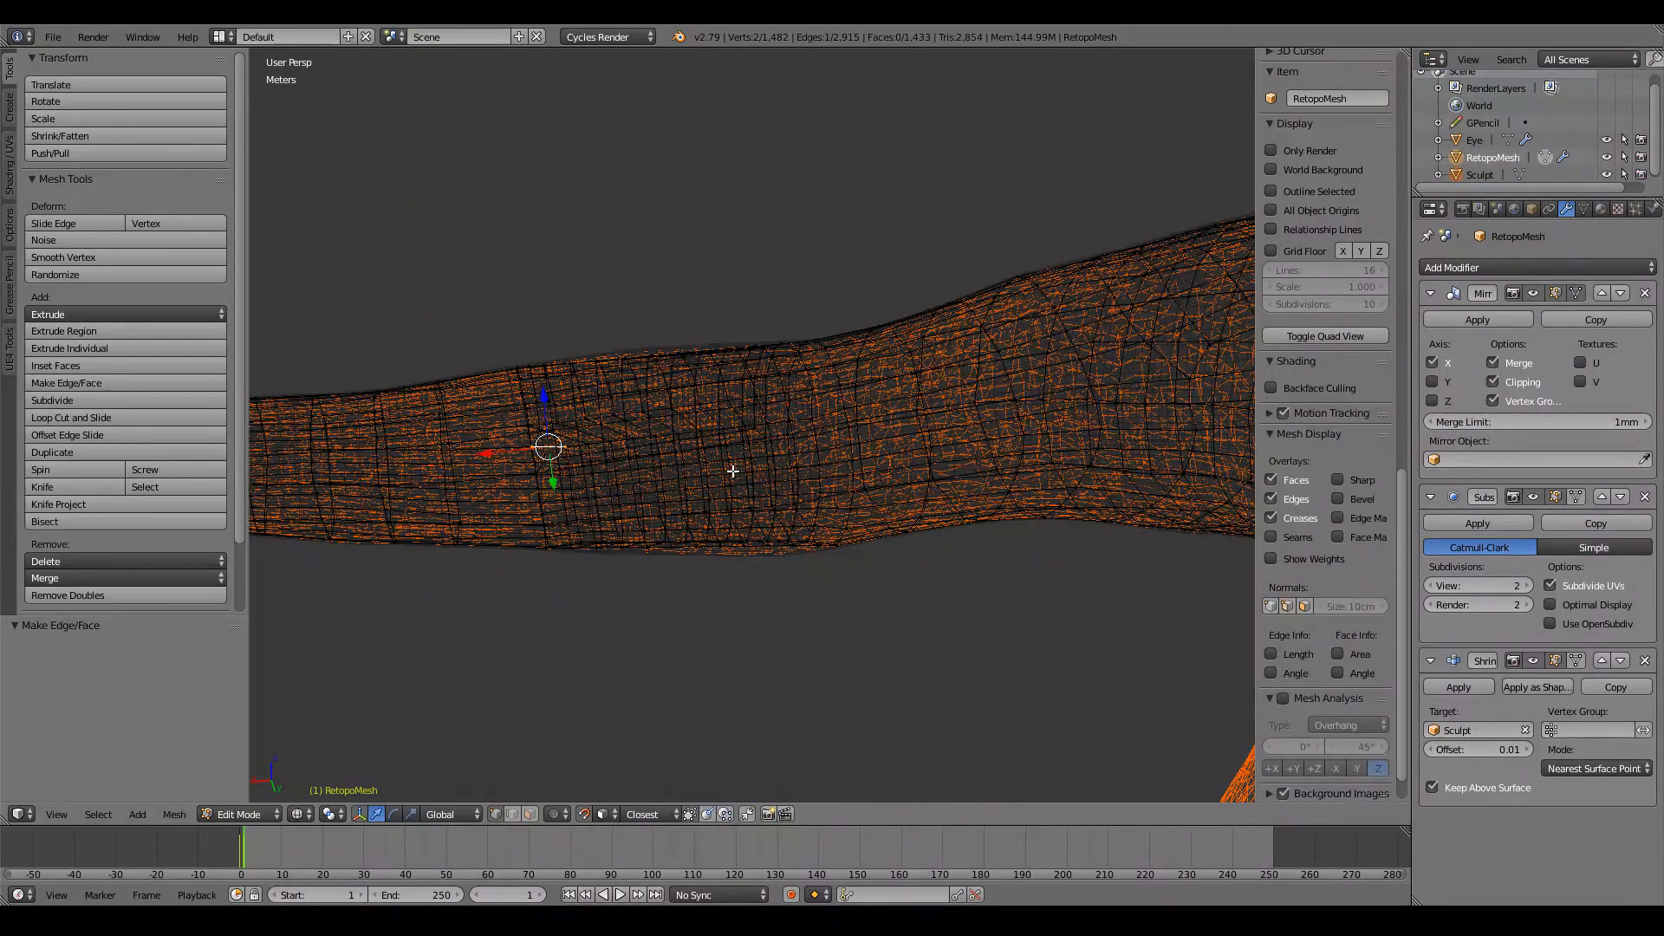
{"action": "middle_click_drag", "start_coordinate": [520, 460], "coordinate": [728, 475], "text": "shift"}
{"action": "scroll", "coordinate": [728, 475], "scroll_direction": "up", "scroll_amount": 5}
{"action": "scroll", "coordinate": [728, 474], "scroll_direction": "up", "scroll_amount": 2}
{"action": "right_click", "coordinate": [796, 467]}
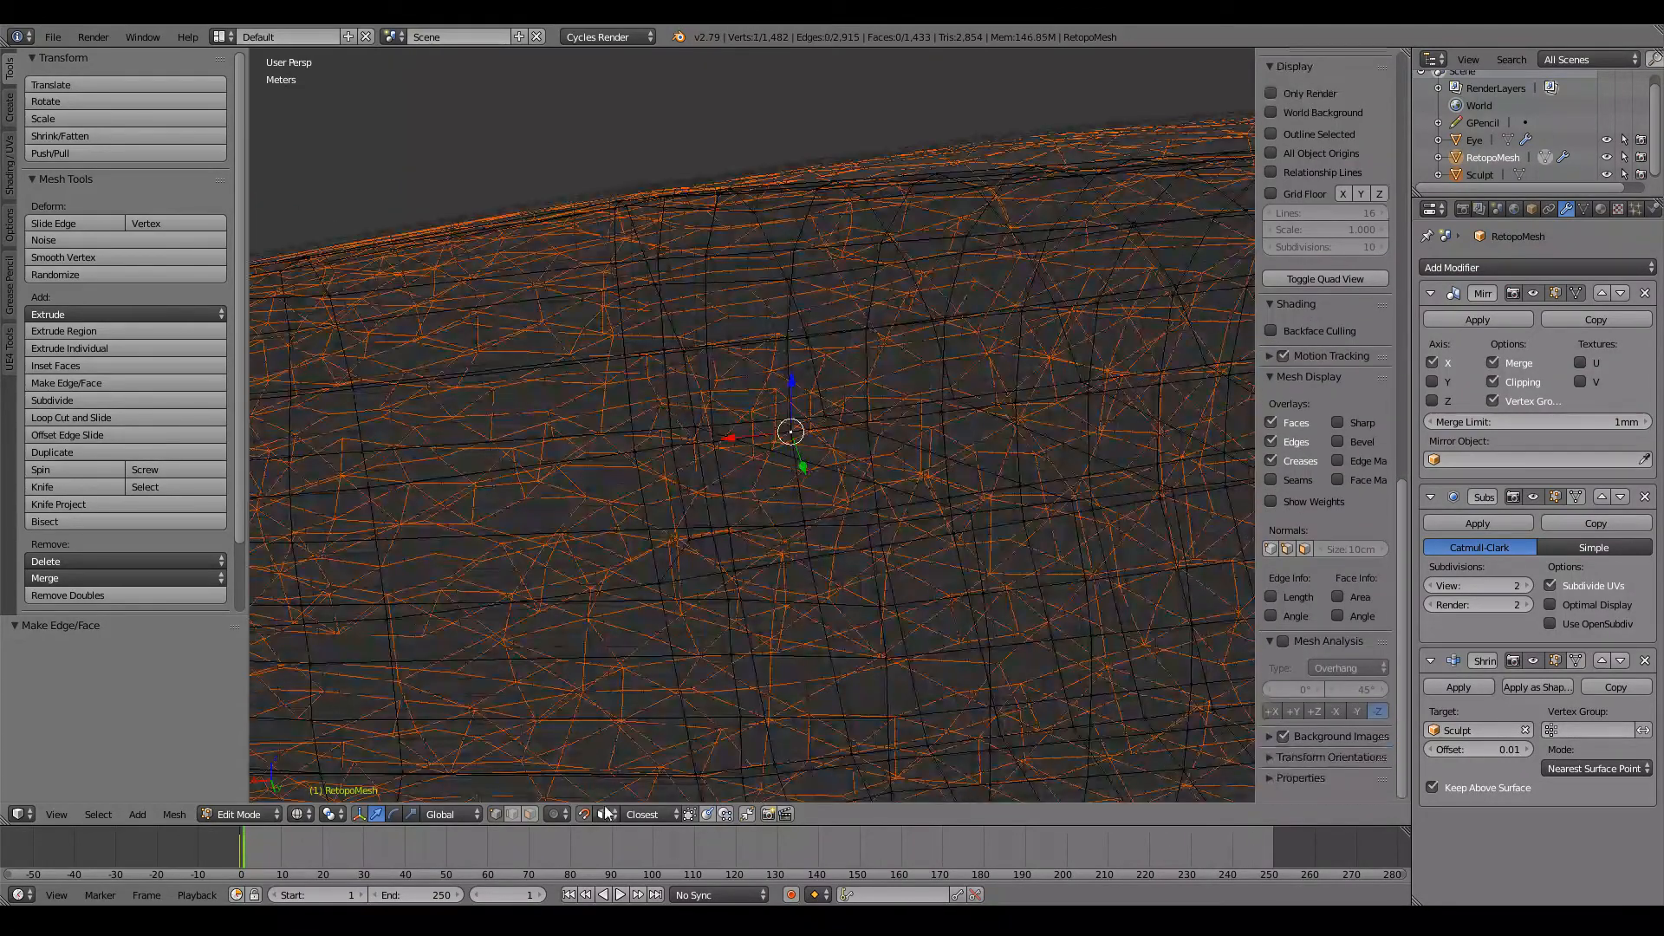
Step: Switch to face selection, hide the Sculpt object and return to editing RetopoMesh
{"action": "left_click", "coordinate": [526, 815]}
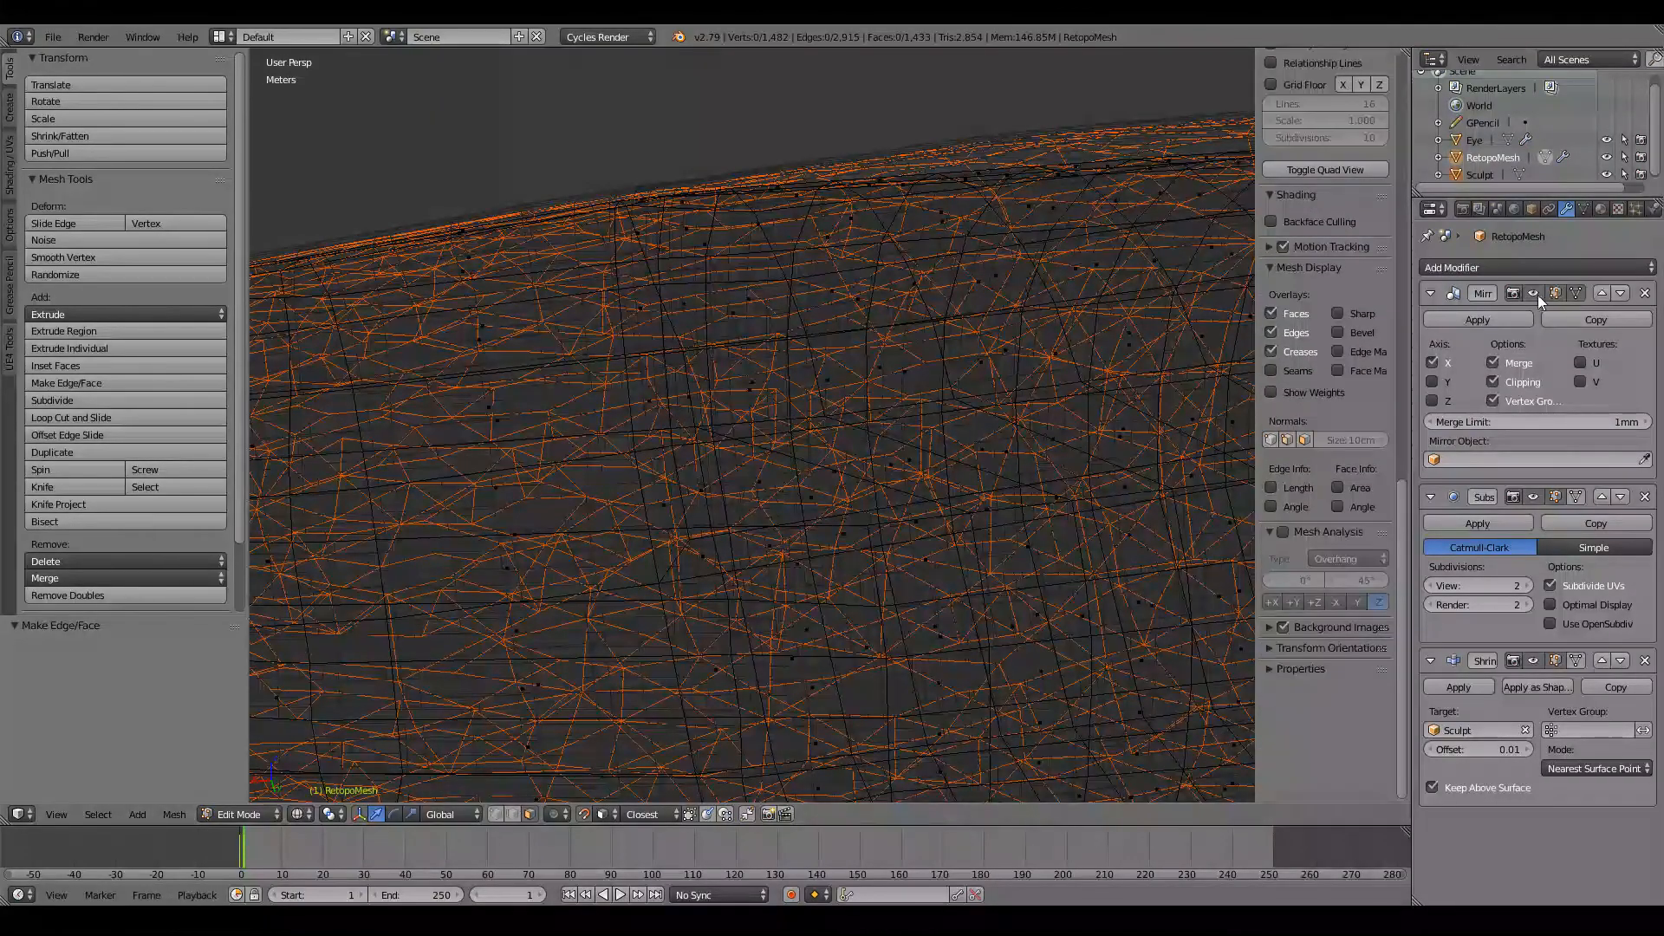
{"action": "scroll", "coordinate": [955, 402], "scroll_direction": "down", "scroll_amount": 8}
{"action": "key", "text": "Tab"}
{"action": "right_click", "coordinate": [1047, 618]}
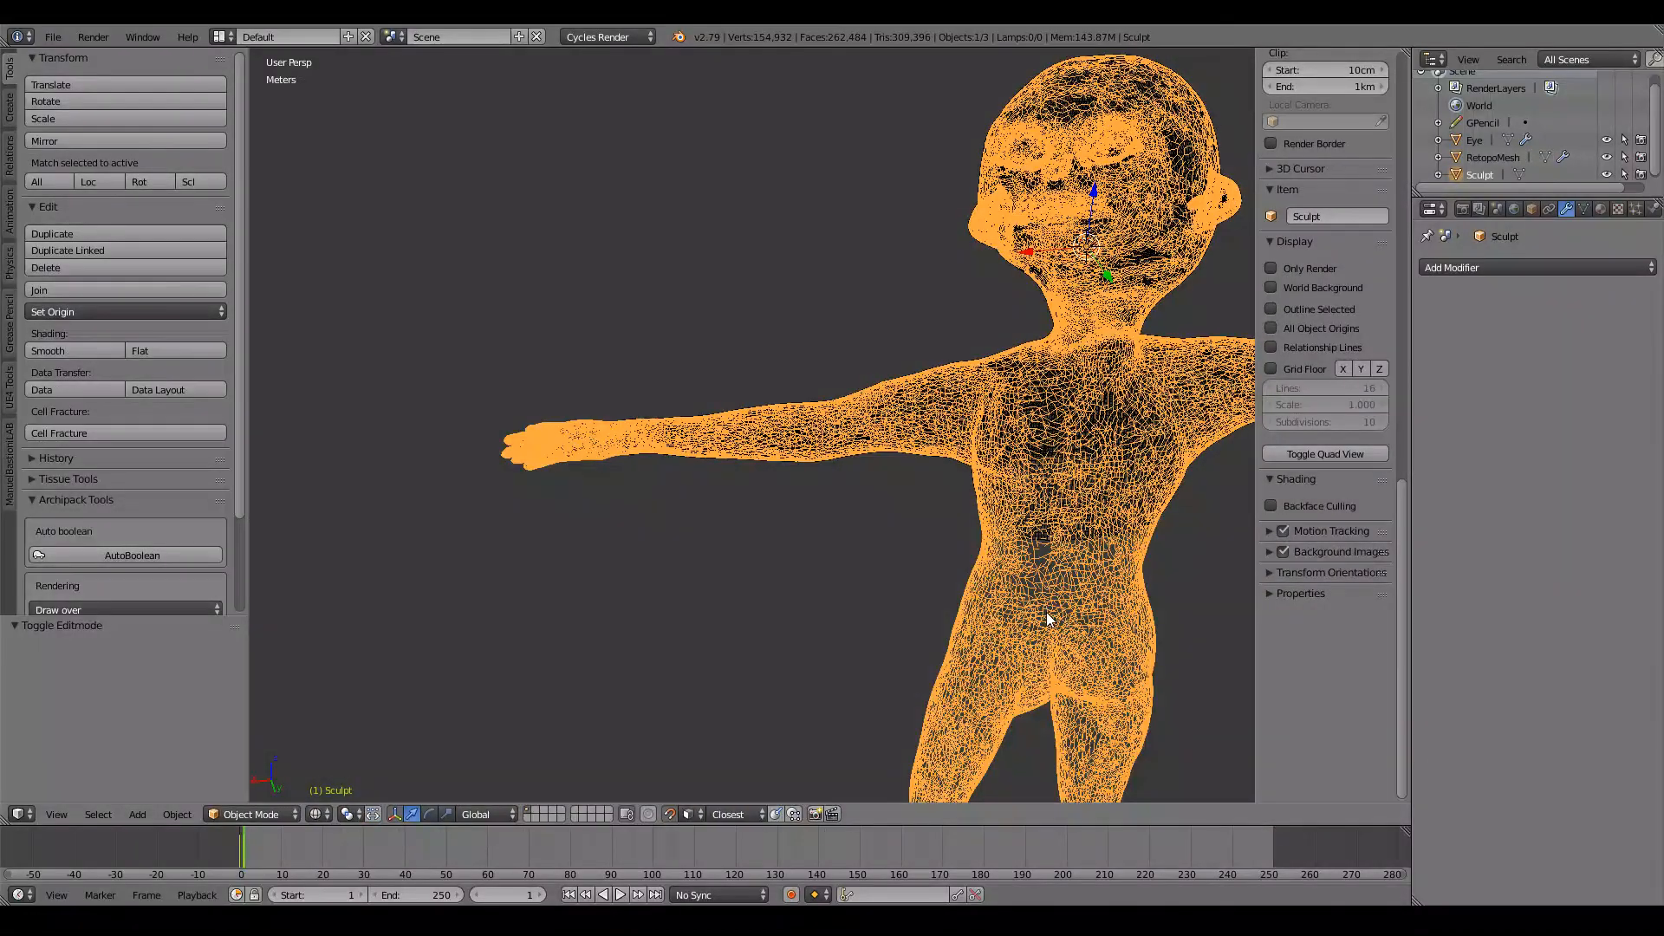
{"action": "key", "text": "h"}
{"action": "key", "text": "z"}
{"action": "scroll", "coordinate": [897, 482], "scroll_direction": "up", "scroll_amount": 6}
{"action": "right_click", "coordinate": [897, 482]}
{"action": "key", "text": "Tab"}
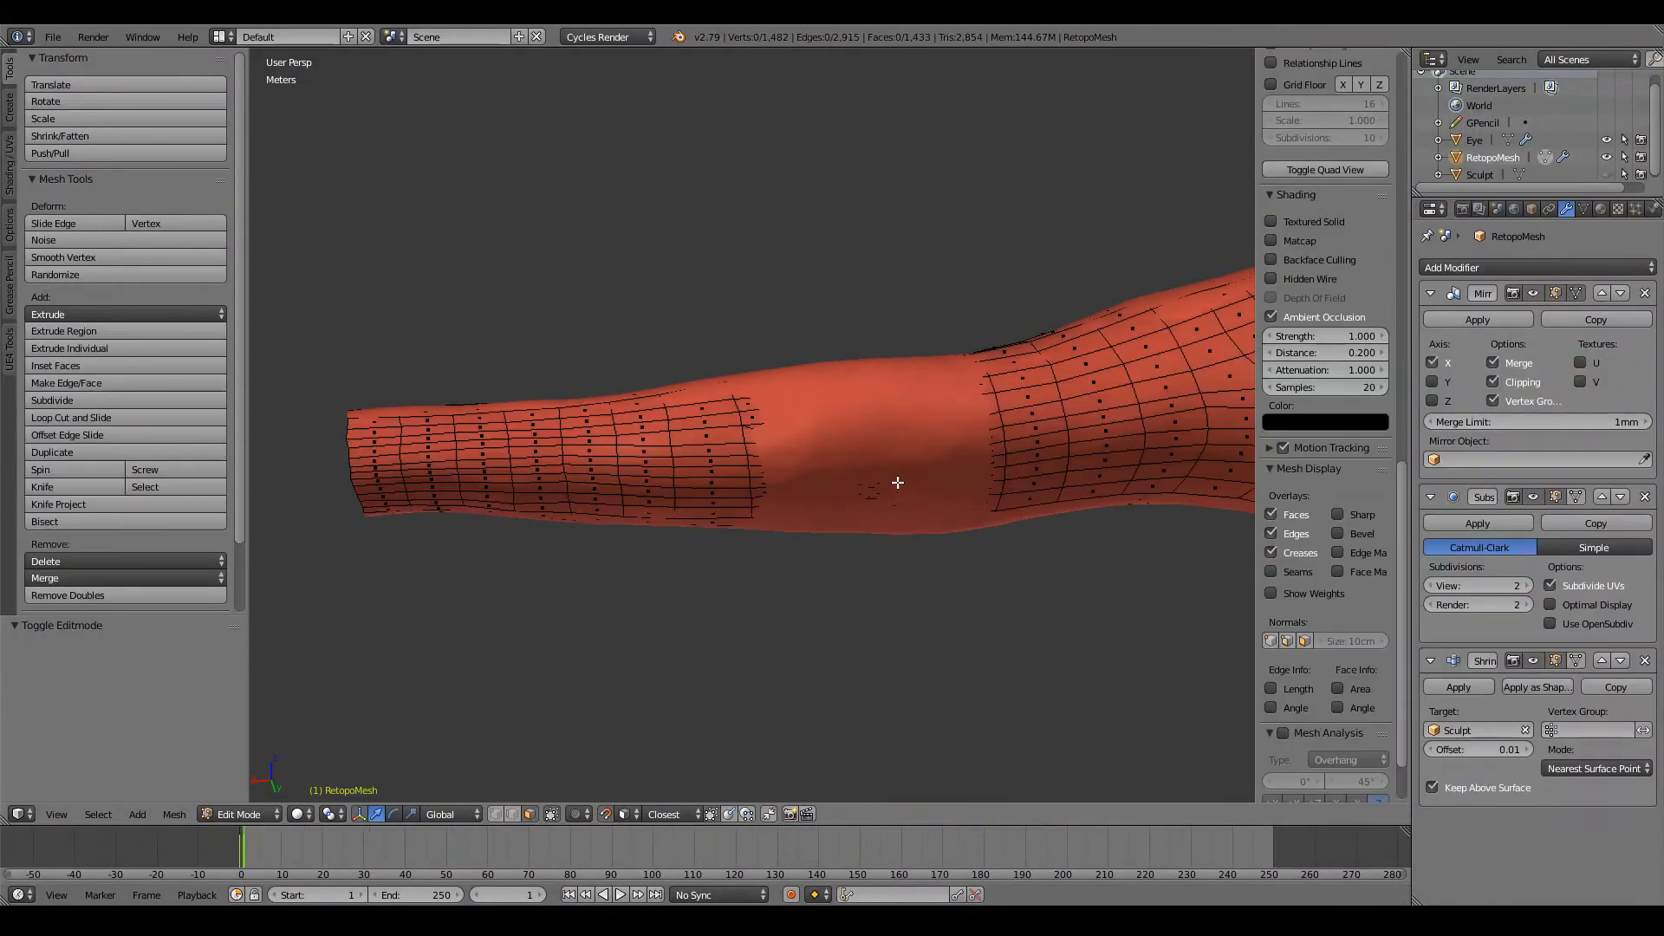
Step: Examine the filled elbow strip in wireframe by selecting its slanted faces one after another
{"action": "scroll", "coordinate": [897, 481], "scroll_direction": "up", "scroll_amount": 6, "text": "ctrl"}
{"action": "scroll", "coordinate": [898, 482], "scroll_direction": "up", "scroll_amount": 4}
{"action": "scroll", "coordinate": [897, 481], "scroll_direction": "down", "scroll_amount": 4}
{"action": "key", "text": "z"}
{"action": "middle_click_drag", "start_coordinate": [828, 454], "coordinate": [828, 416]}
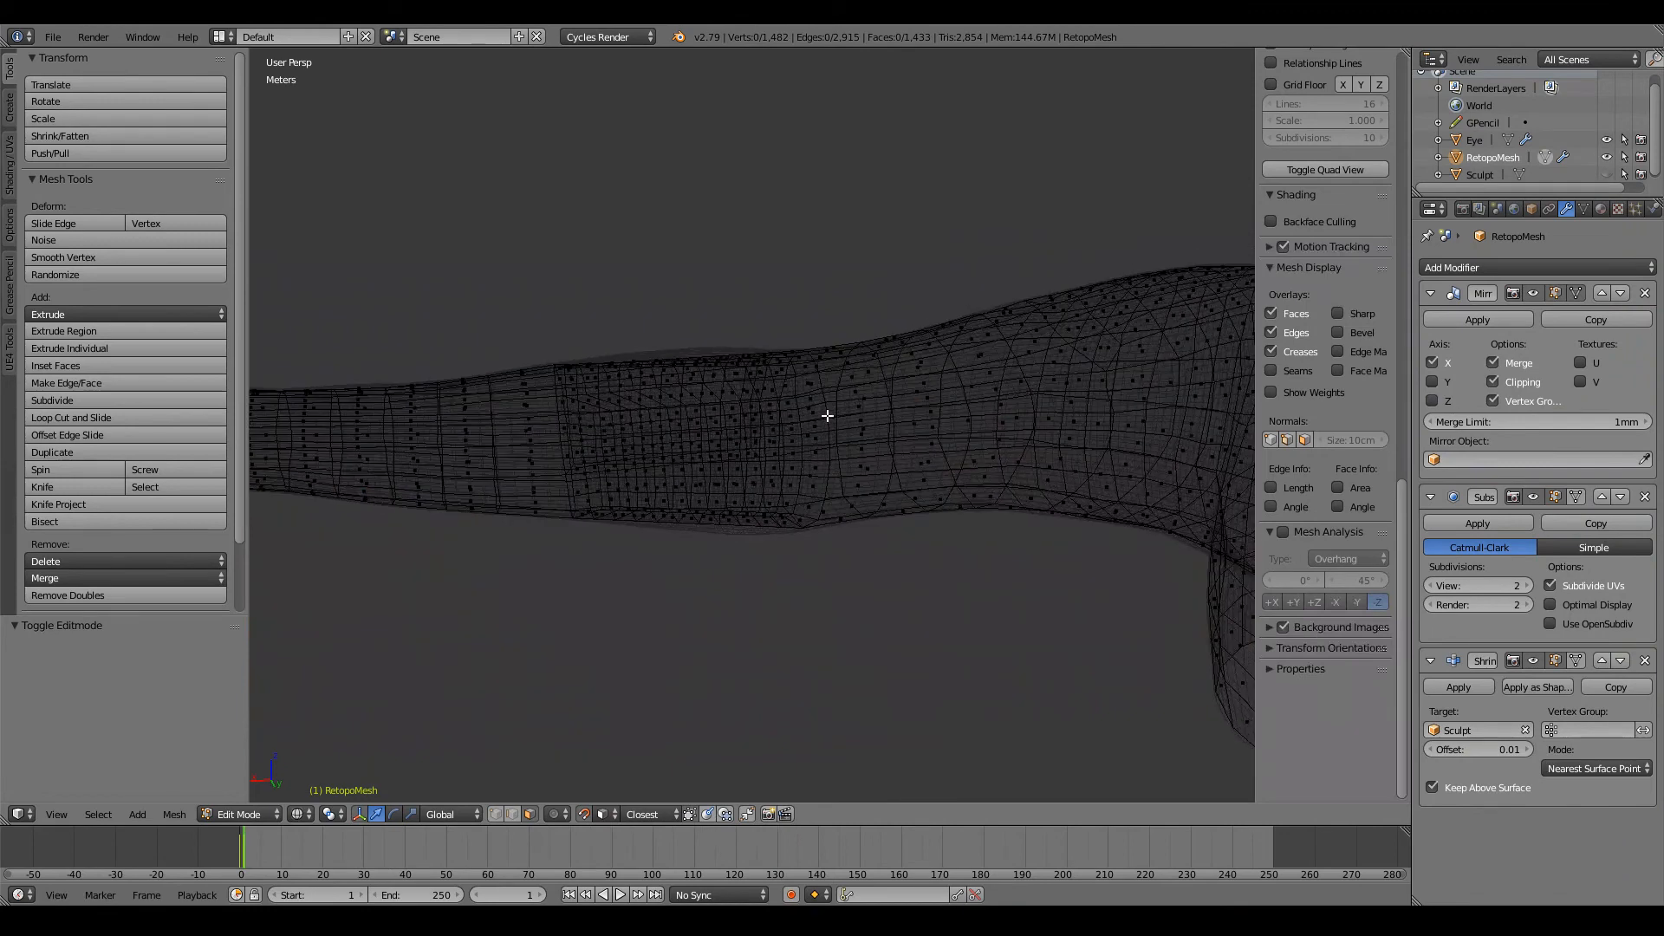
{"action": "scroll", "coordinate": [827, 416], "scroll_direction": "up", "scroll_amount": 8}
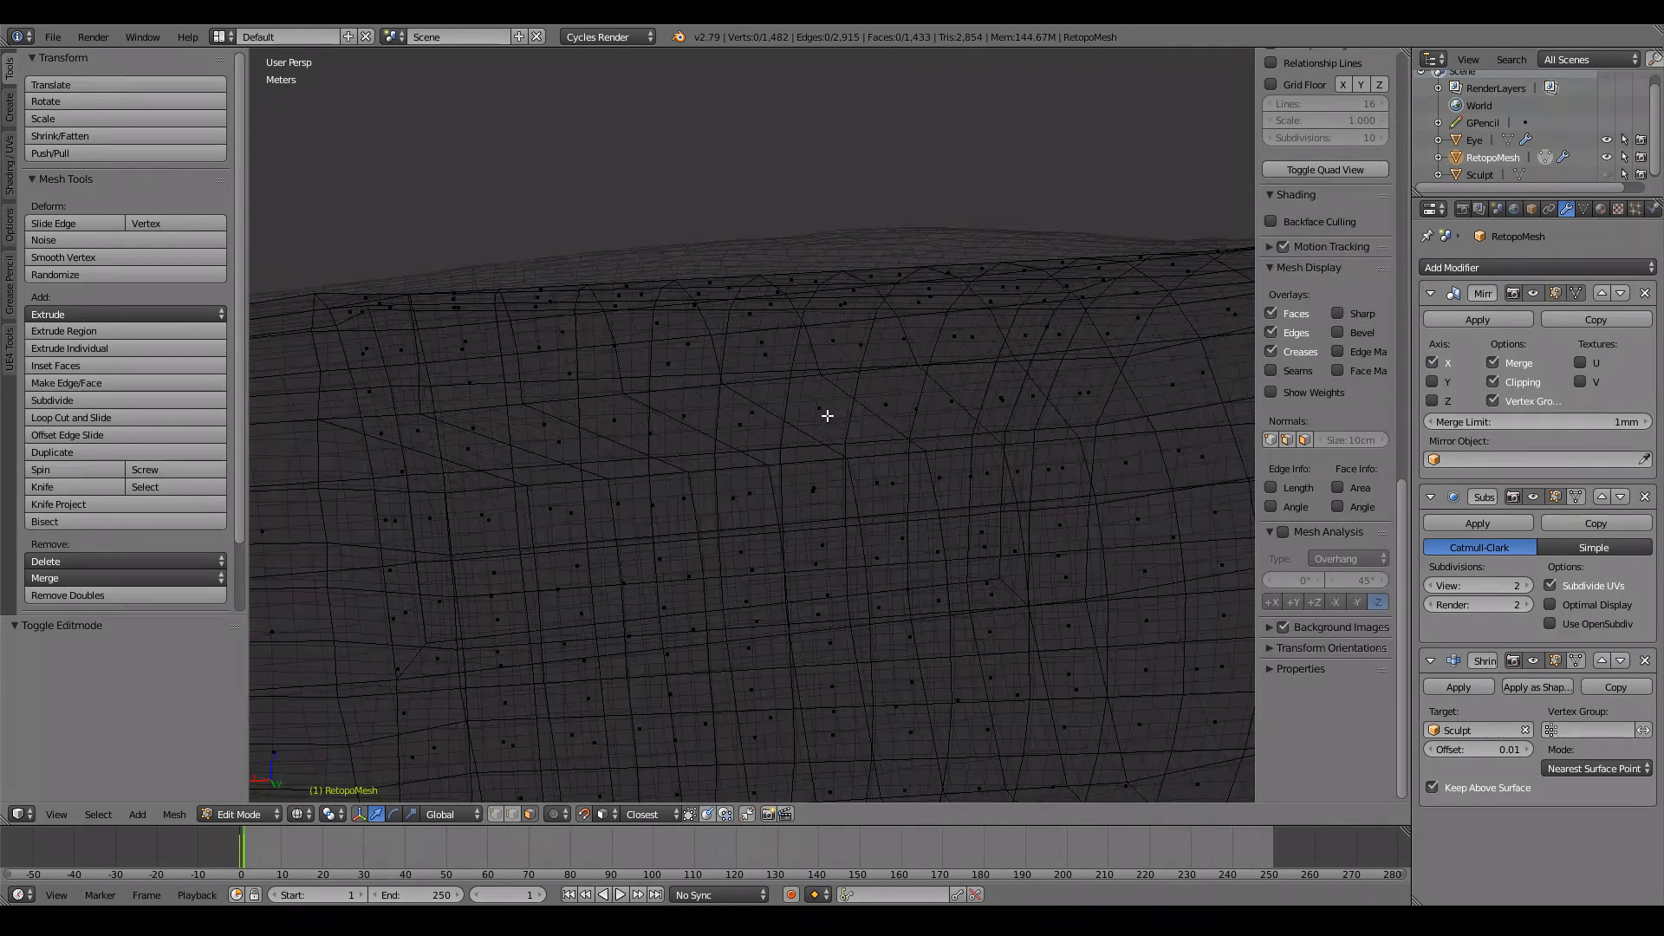
{"action": "scroll", "coordinate": [827, 416], "scroll_direction": "down", "scroll_amount": 2, "text": "ctrl"}
{"action": "right_click", "coordinate": [507, 476]}
{"action": "right_click", "coordinate": [543, 464]}
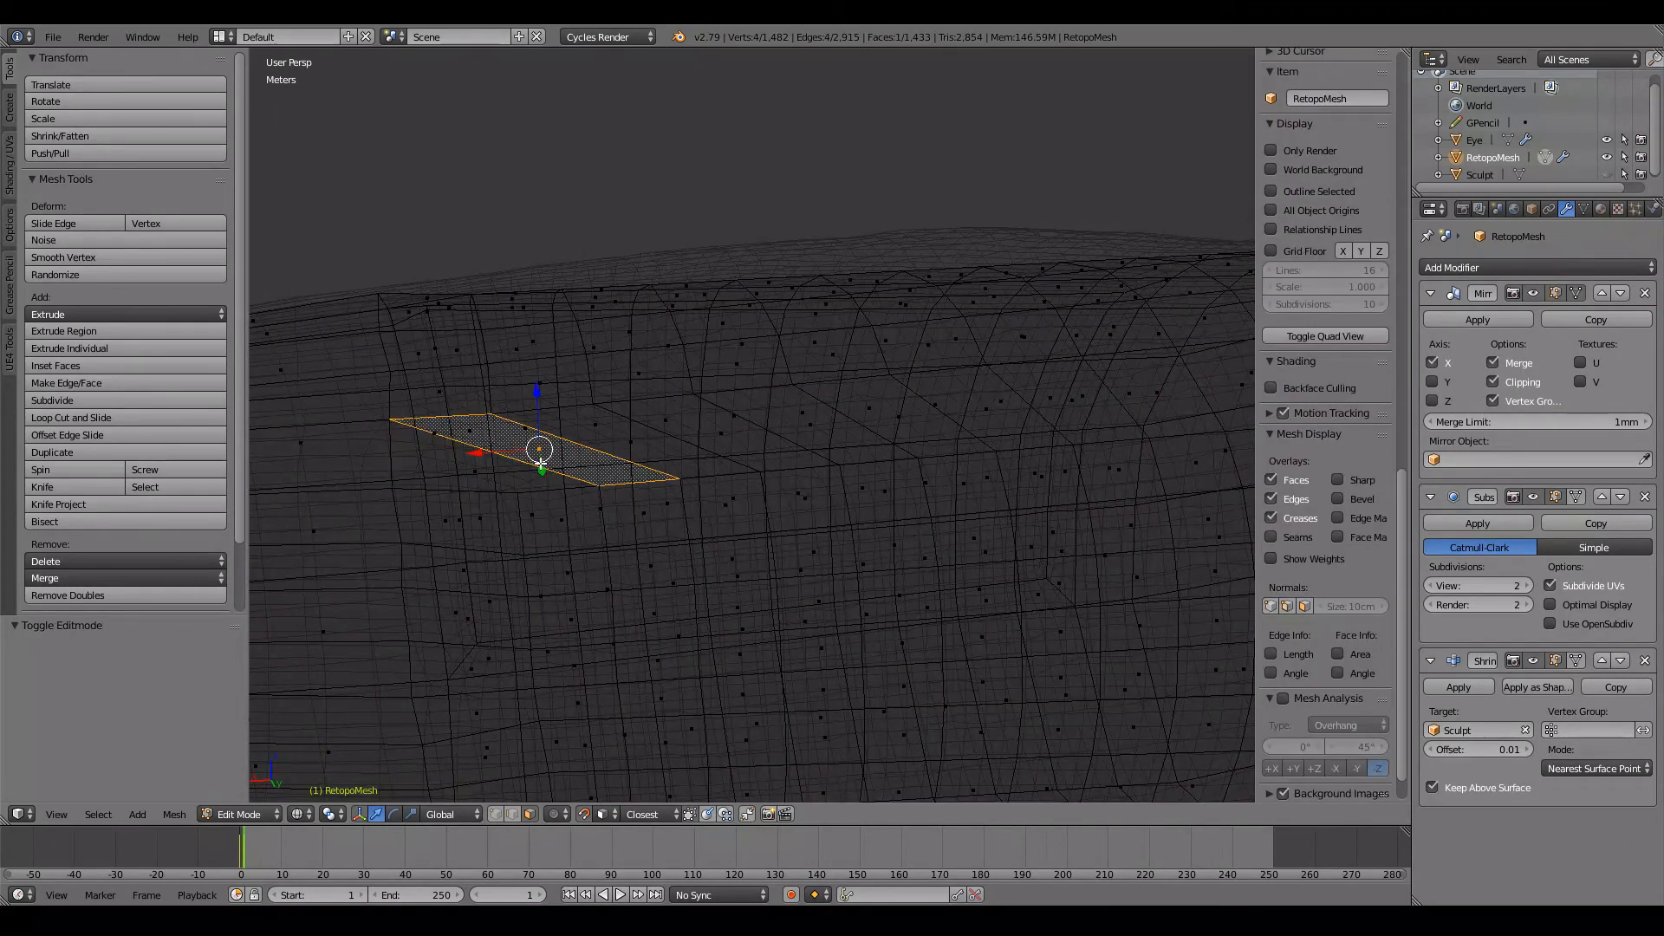
{"action": "right_click", "coordinate": [632, 449]}
{"action": "right_click", "coordinate": [719, 436]}
{"action": "right_click", "coordinate": [789, 418]}
{"action": "scroll", "coordinate": [791, 416], "scroll_direction": "up", "scroll_amount": 6, "text": "ctrl"}
{"action": "right_click", "coordinate": [1149, 348]}
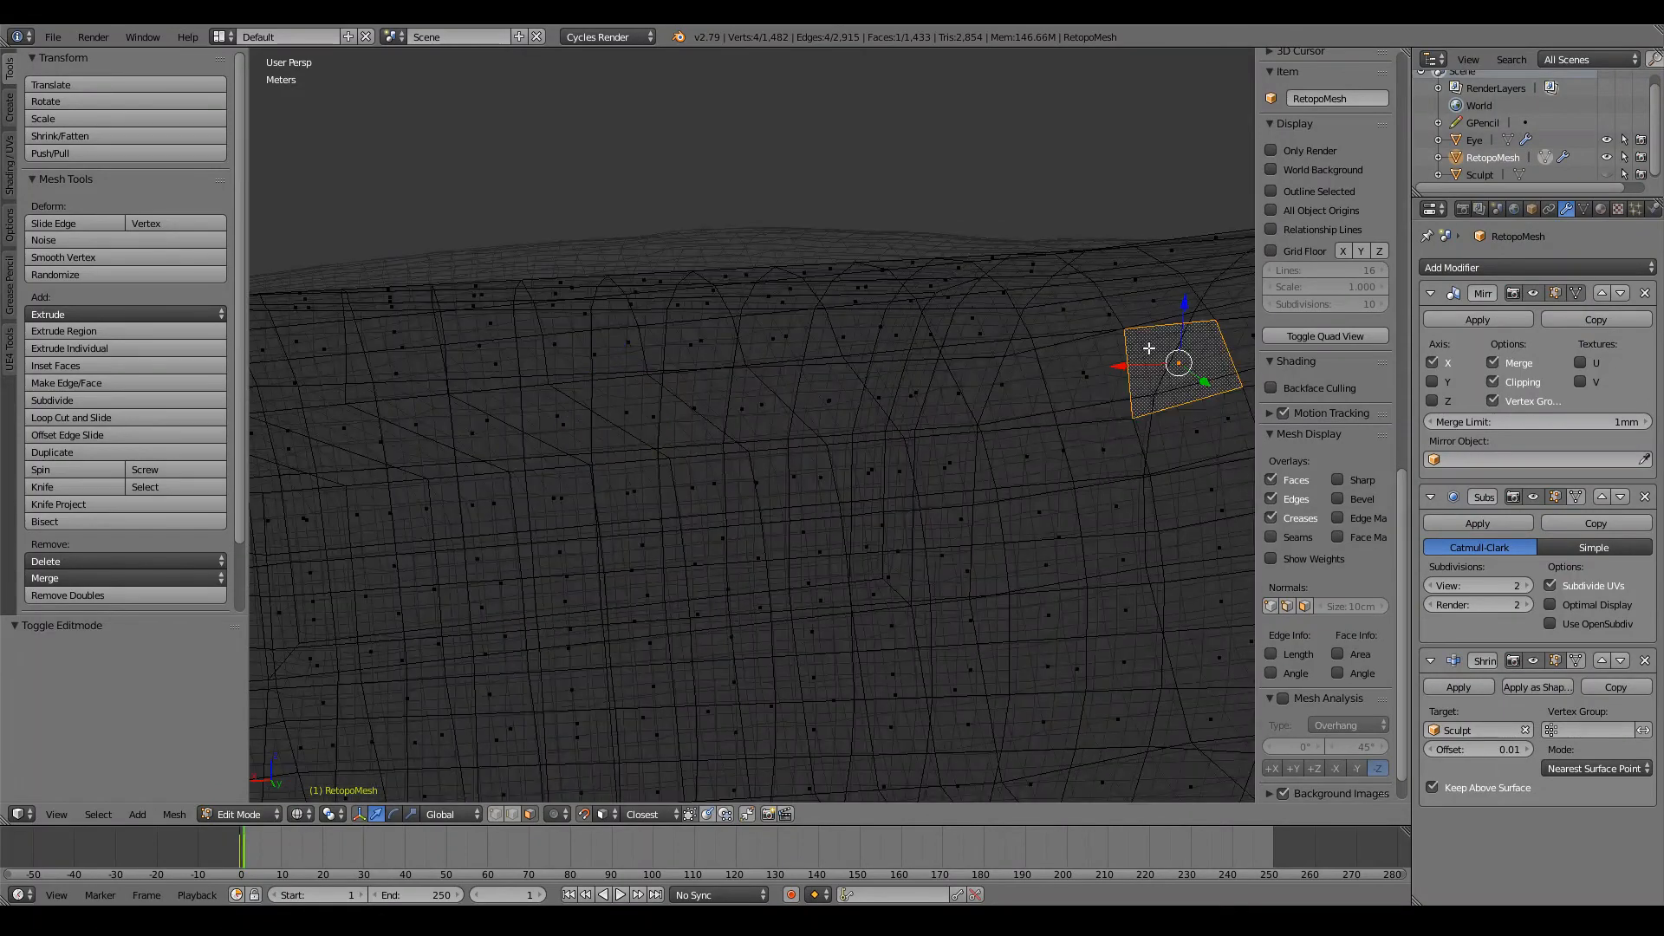
{"action": "right_click", "coordinate": [1075, 381]}
{"action": "right_click", "coordinate": [1006, 385]}
{"action": "scroll", "coordinate": [1018, 384], "scroll_direction": "down", "scroll_amount": 5}
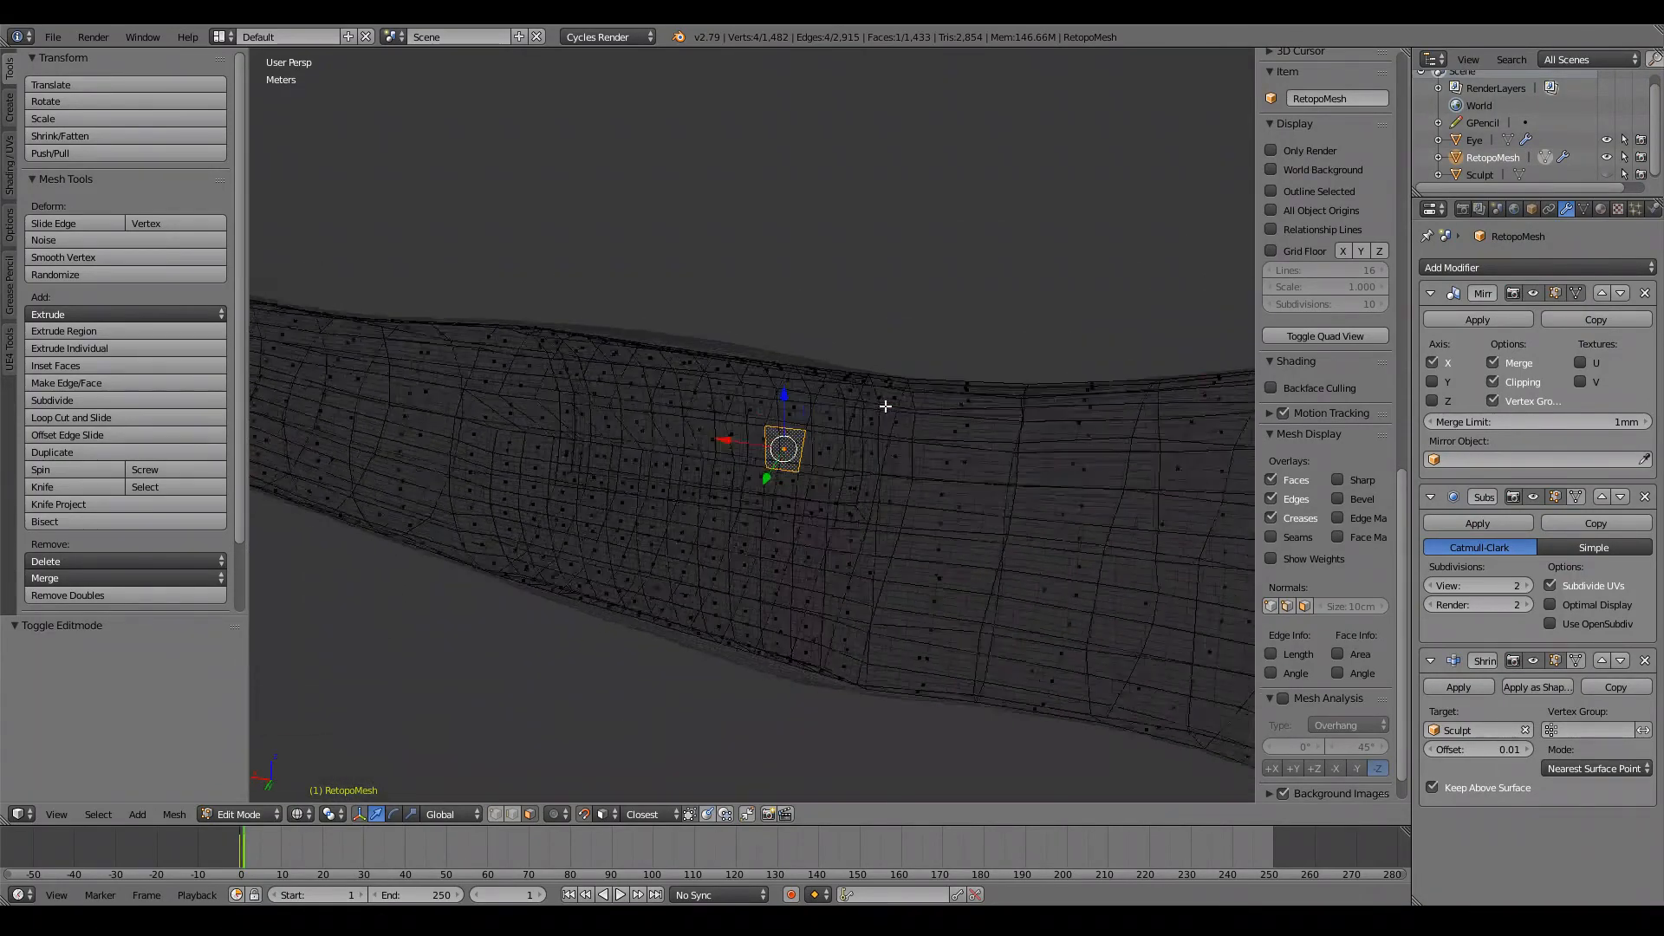
Step: Toggle the Subdivision Surface modifier's viewport display in solid shading and turn off the Shrinkwrap modifier's edit-mode display
{"action": "key", "text": "z"}
{"action": "left_click", "coordinate": [1534, 498]}
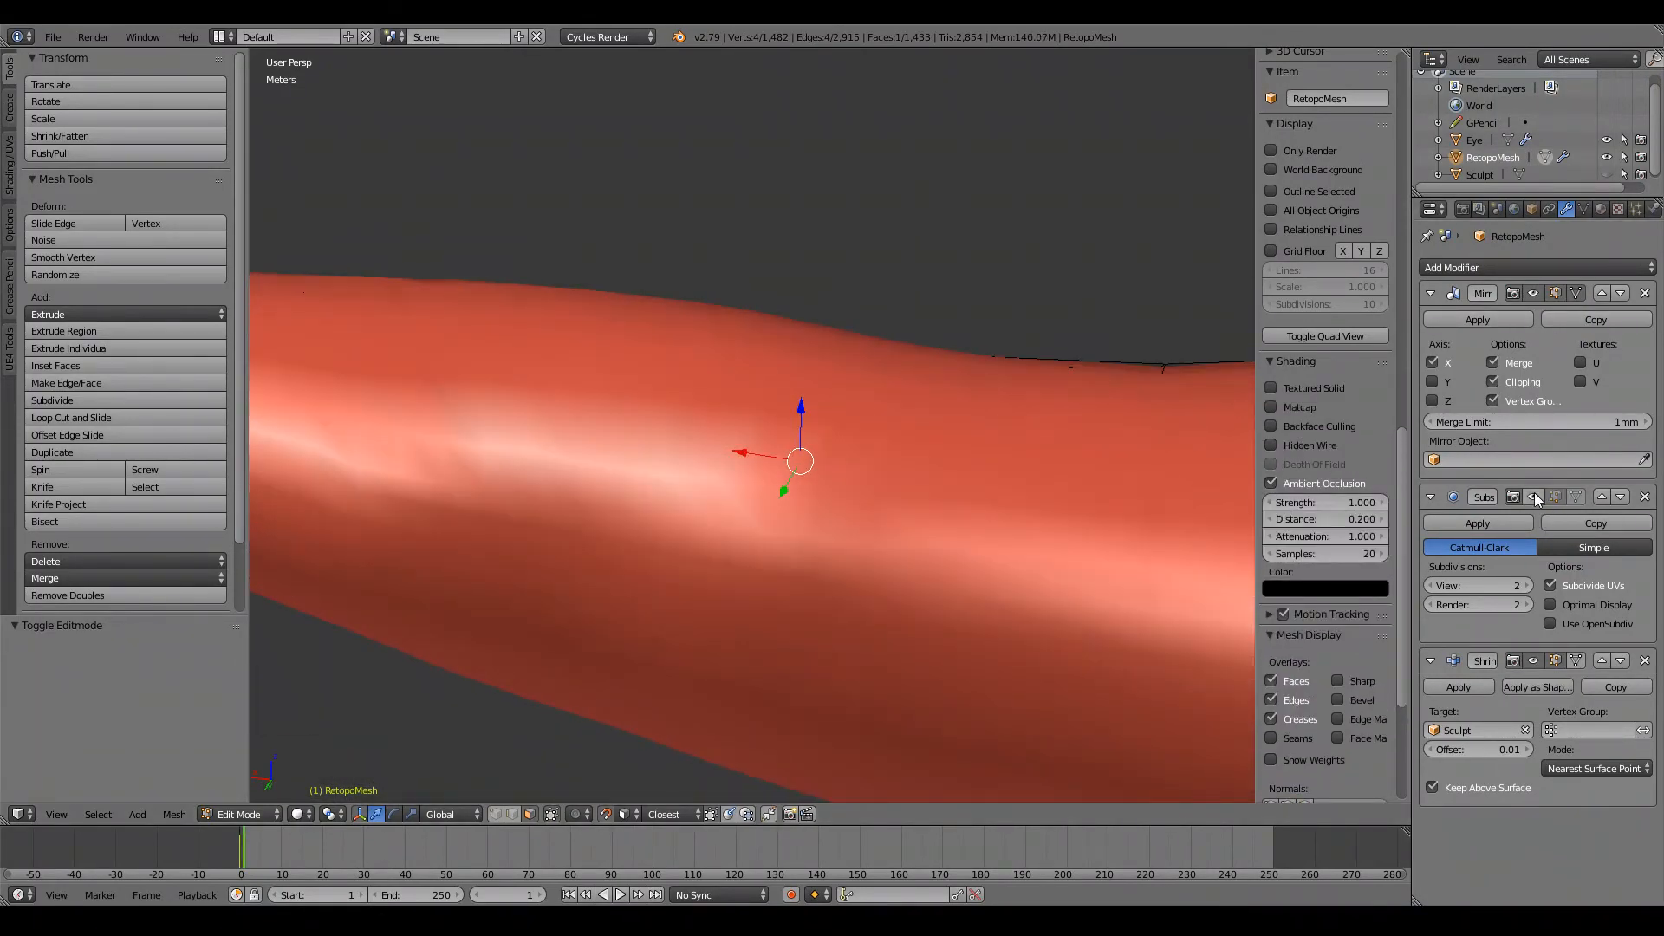
{"action": "scroll", "coordinate": [898, 425], "scroll_direction": "down", "scroll_amount": 7}
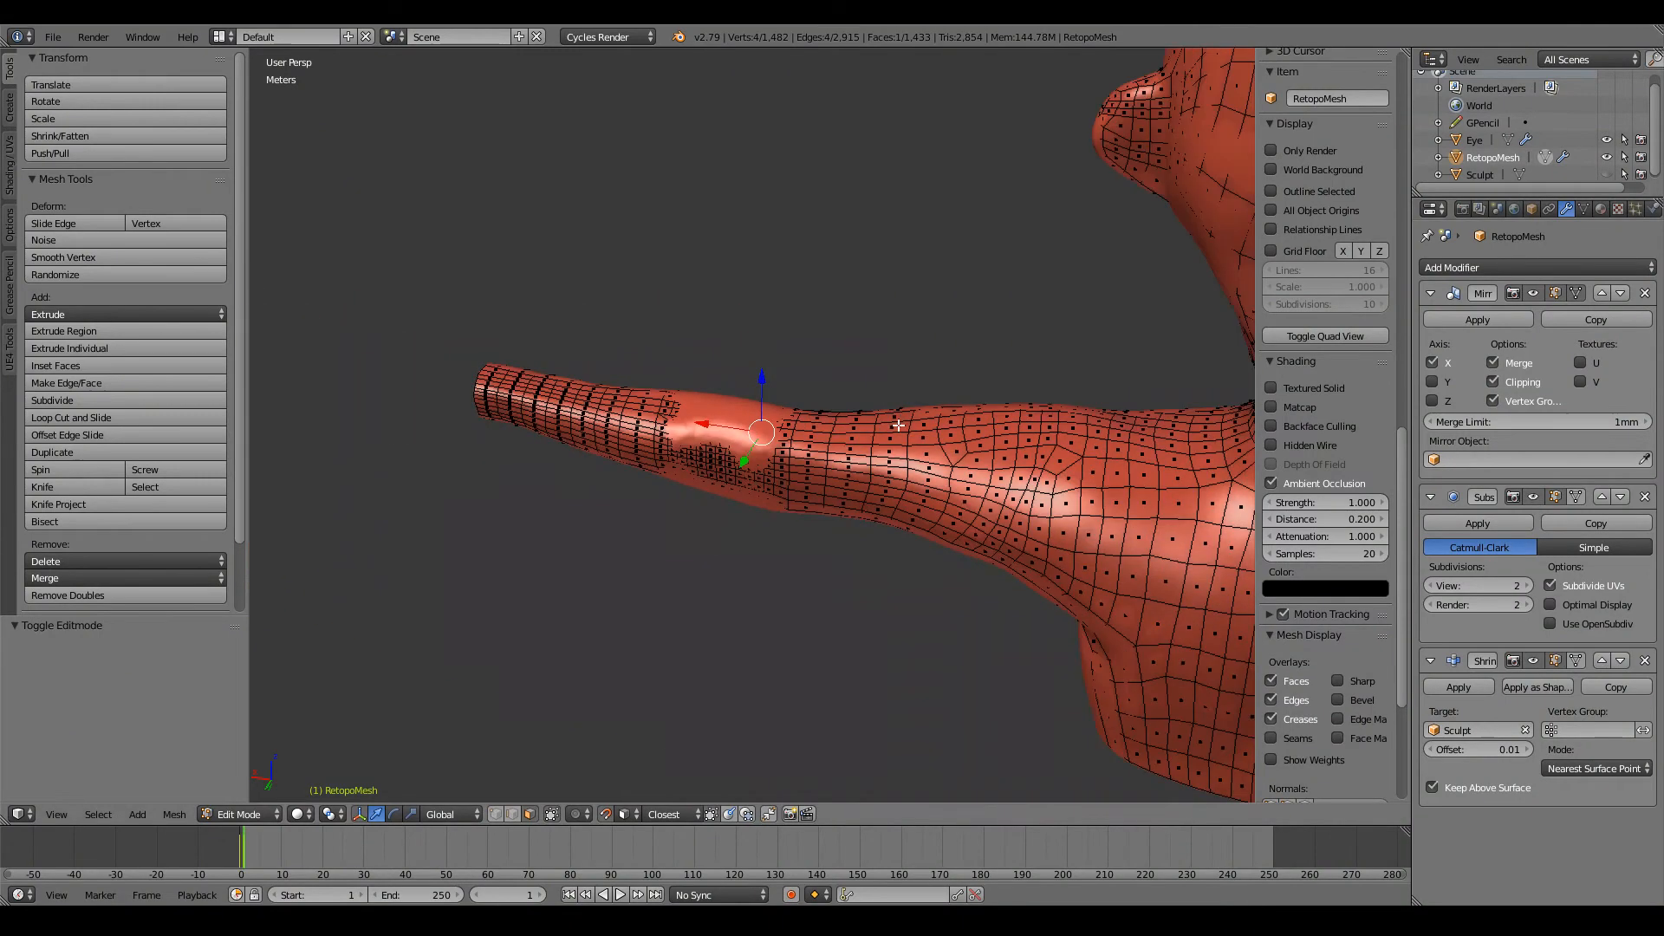
{"action": "left_click", "coordinate": [1554, 661]}
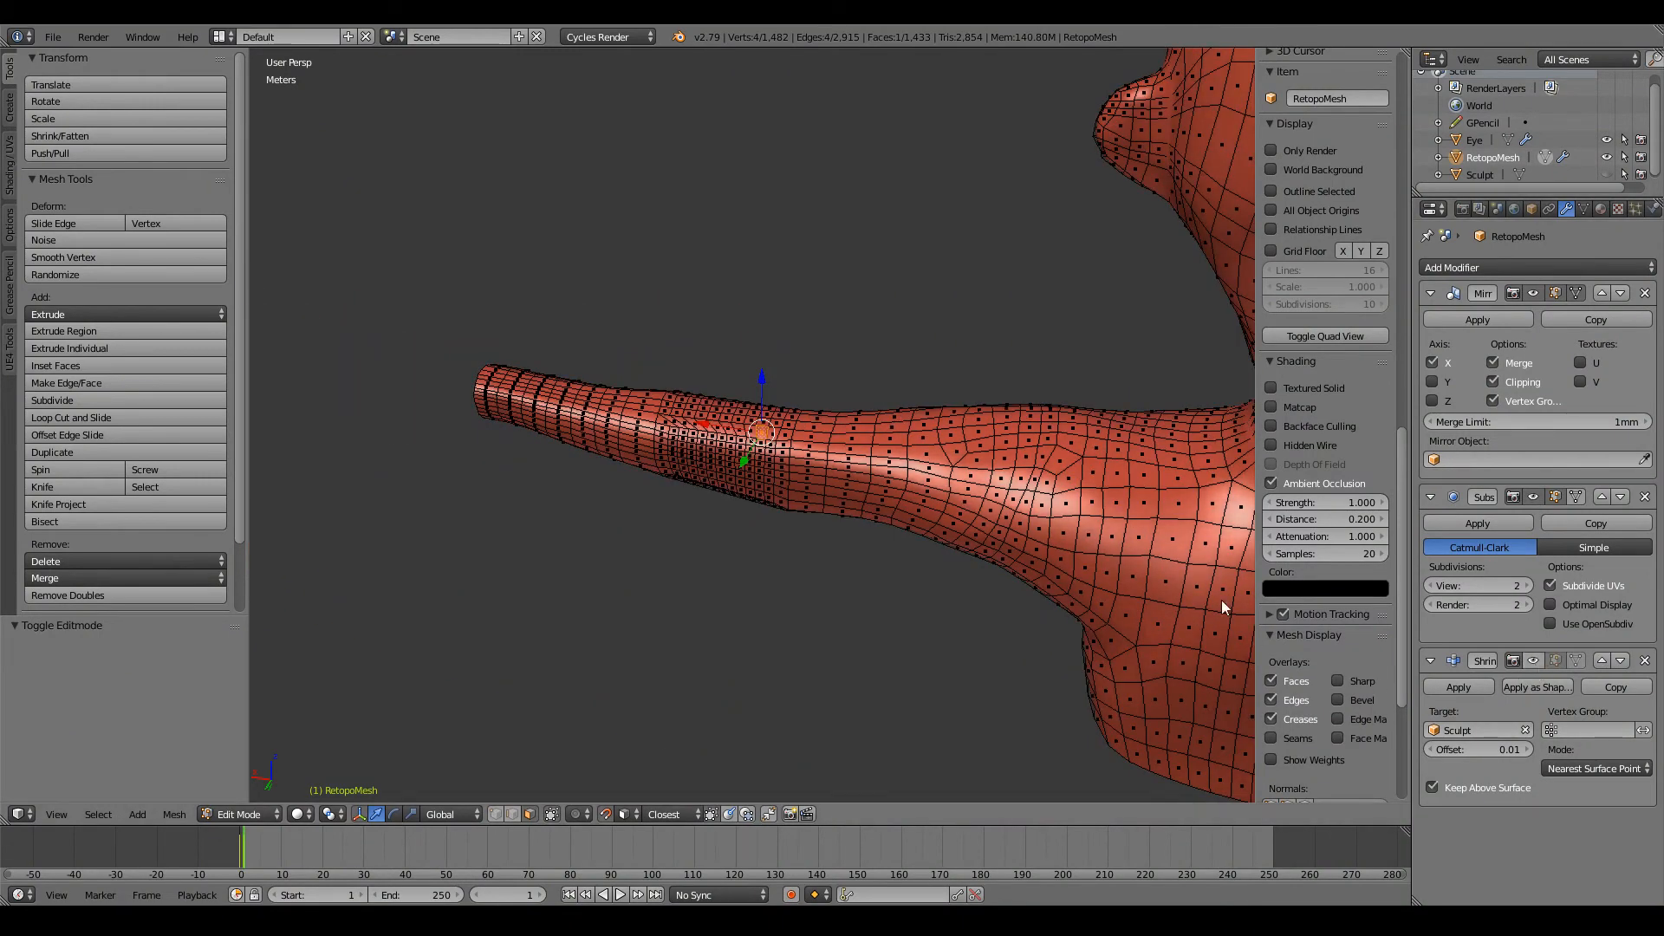
Step: Deselect everything and examine the slanted faces along the filled elbow strip
{"action": "scroll", "coordinate": [793, 463], "scroll_direction": "up", "scroll_amount": 6}
{"action": "middle_click_drag", "start_coordinate": [792, 463], "coordinate": [830, 459]}
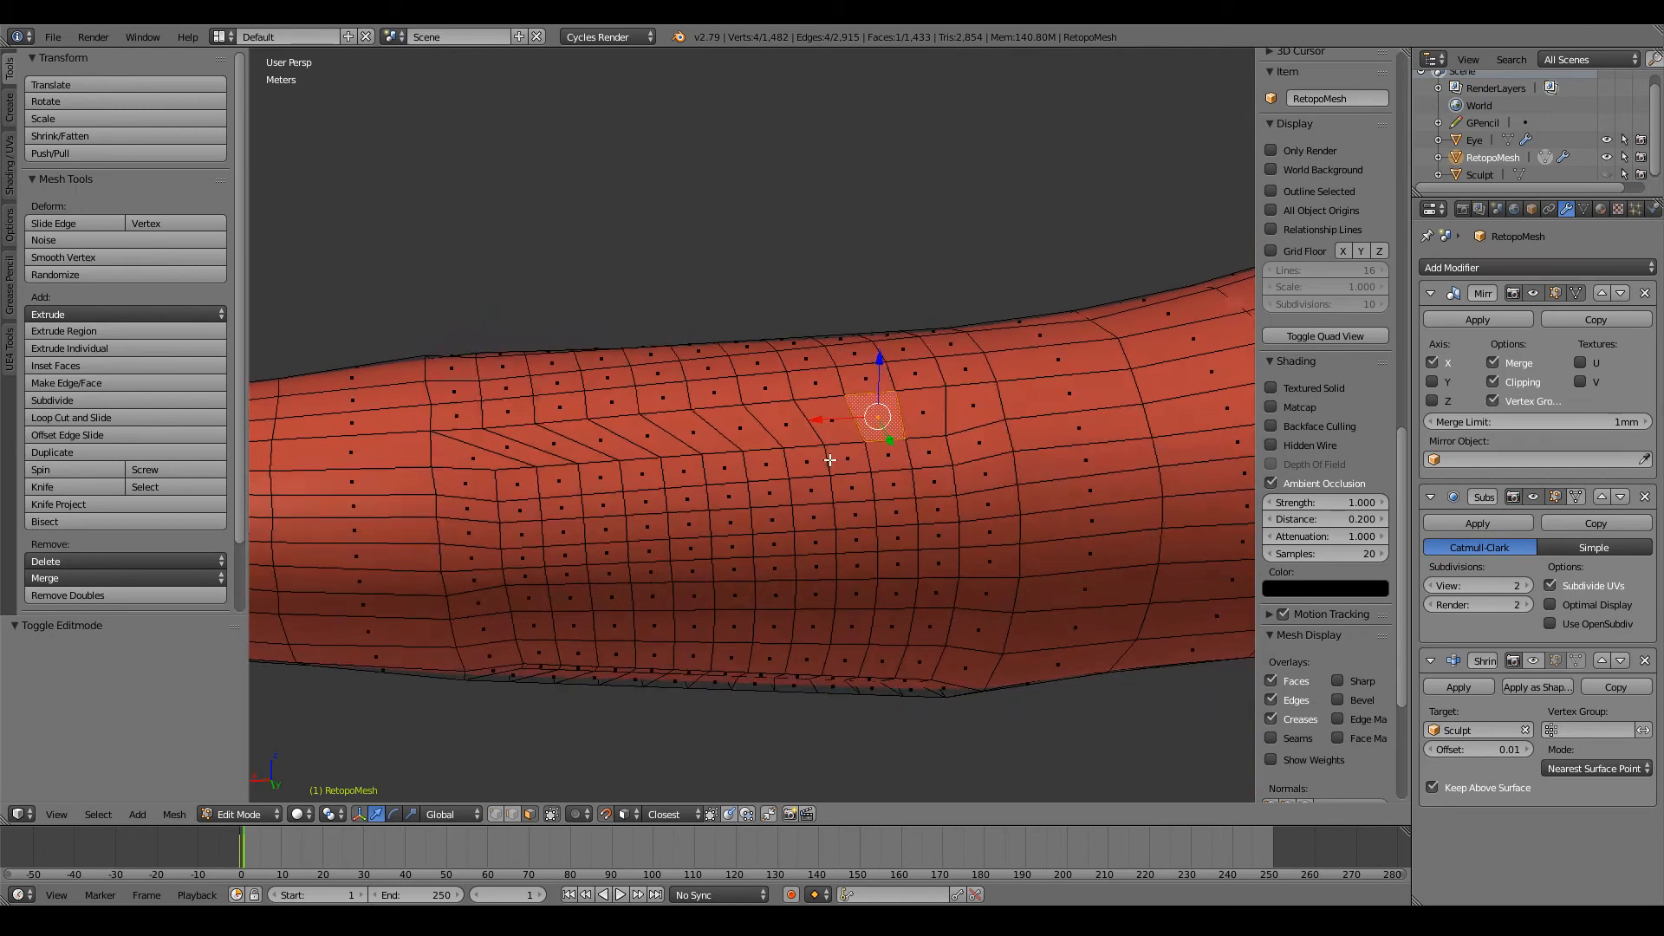
{"action": "key", "text": "a"}
{"action": "scroll", "coordinate": [786, 462], "scroll_direction": "down", "scroll_amount": 5}
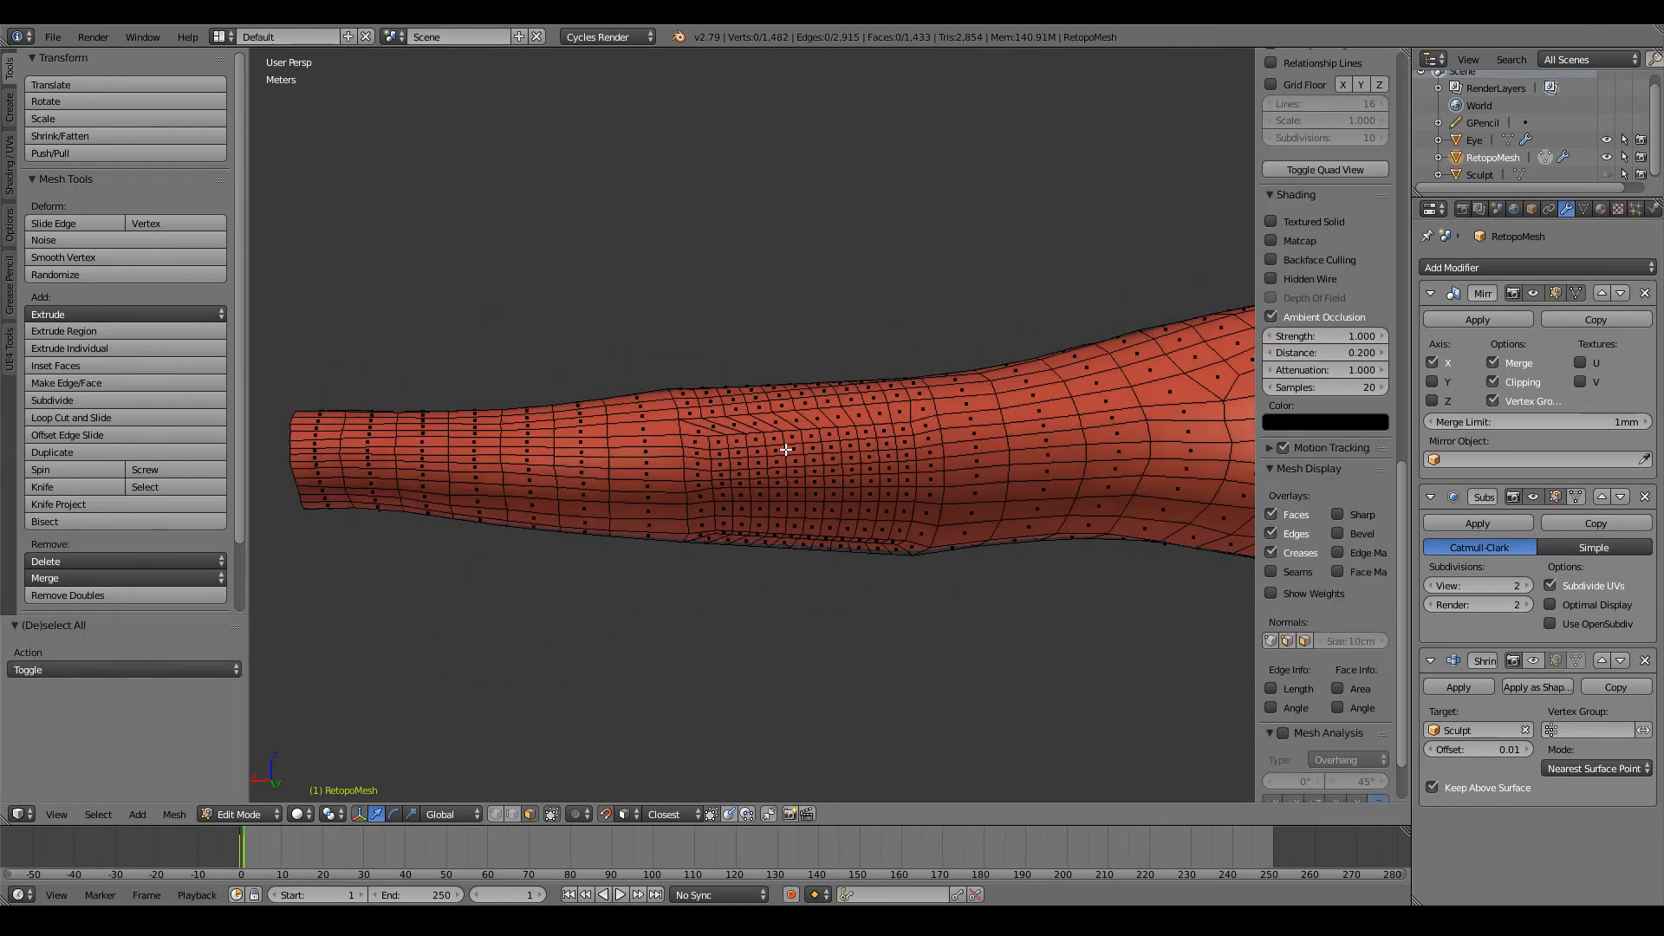
{"action": "scroll", "coordinate": [775, 476], "scroll_direction": "up", "scroll_amount": 8}
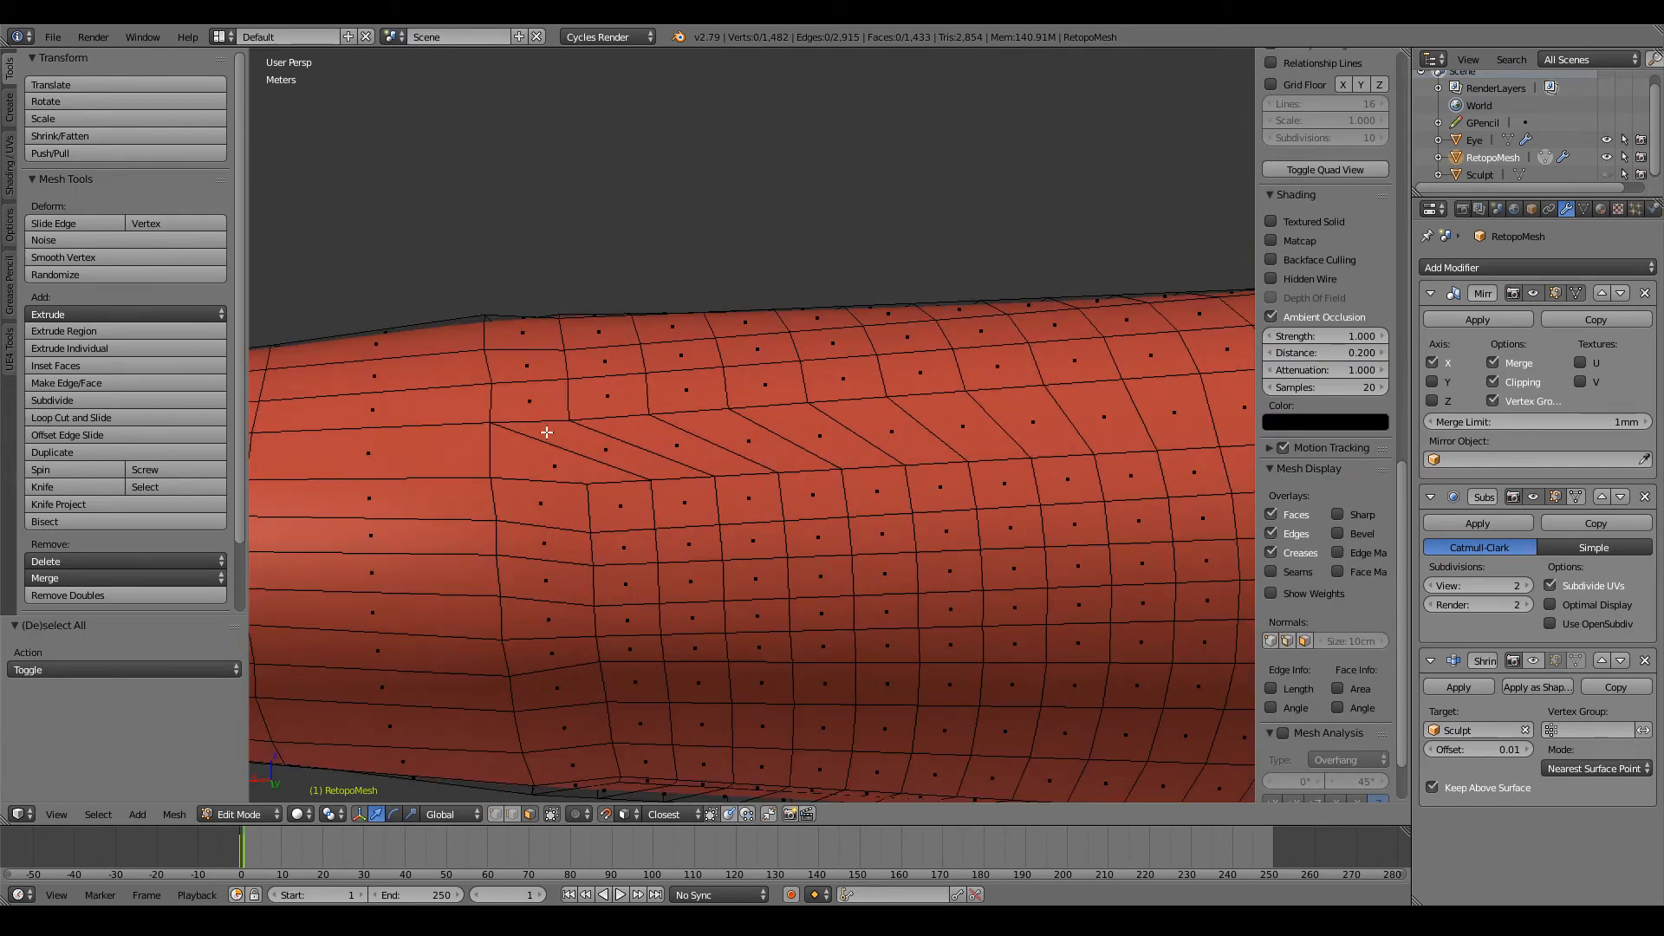
{"action": "scroll", "coordinate": [622, 409], "scroll_direction": "down", "scroll_amount": 1}
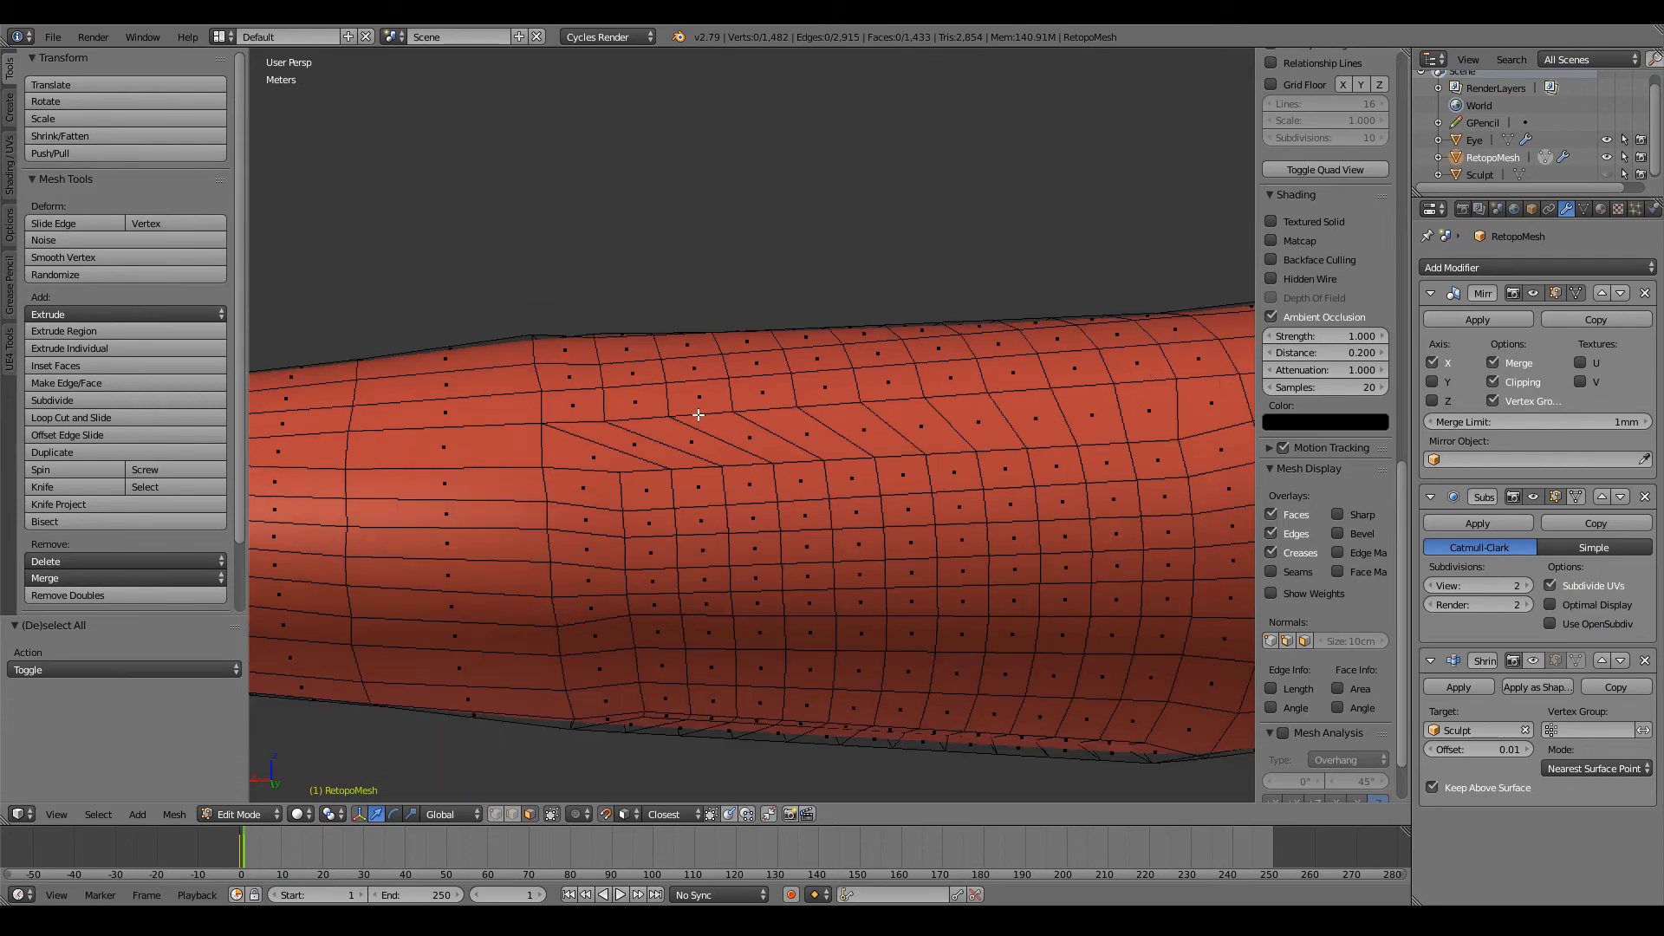
{"action": "scroll", "coordinate": [698, 415], "scroll_direction": "down", "scroll_amount": 2}
Step: Undo the face selections and all the face fills across the elbow hole
{"action": "key", "text": "ctrl+z"}
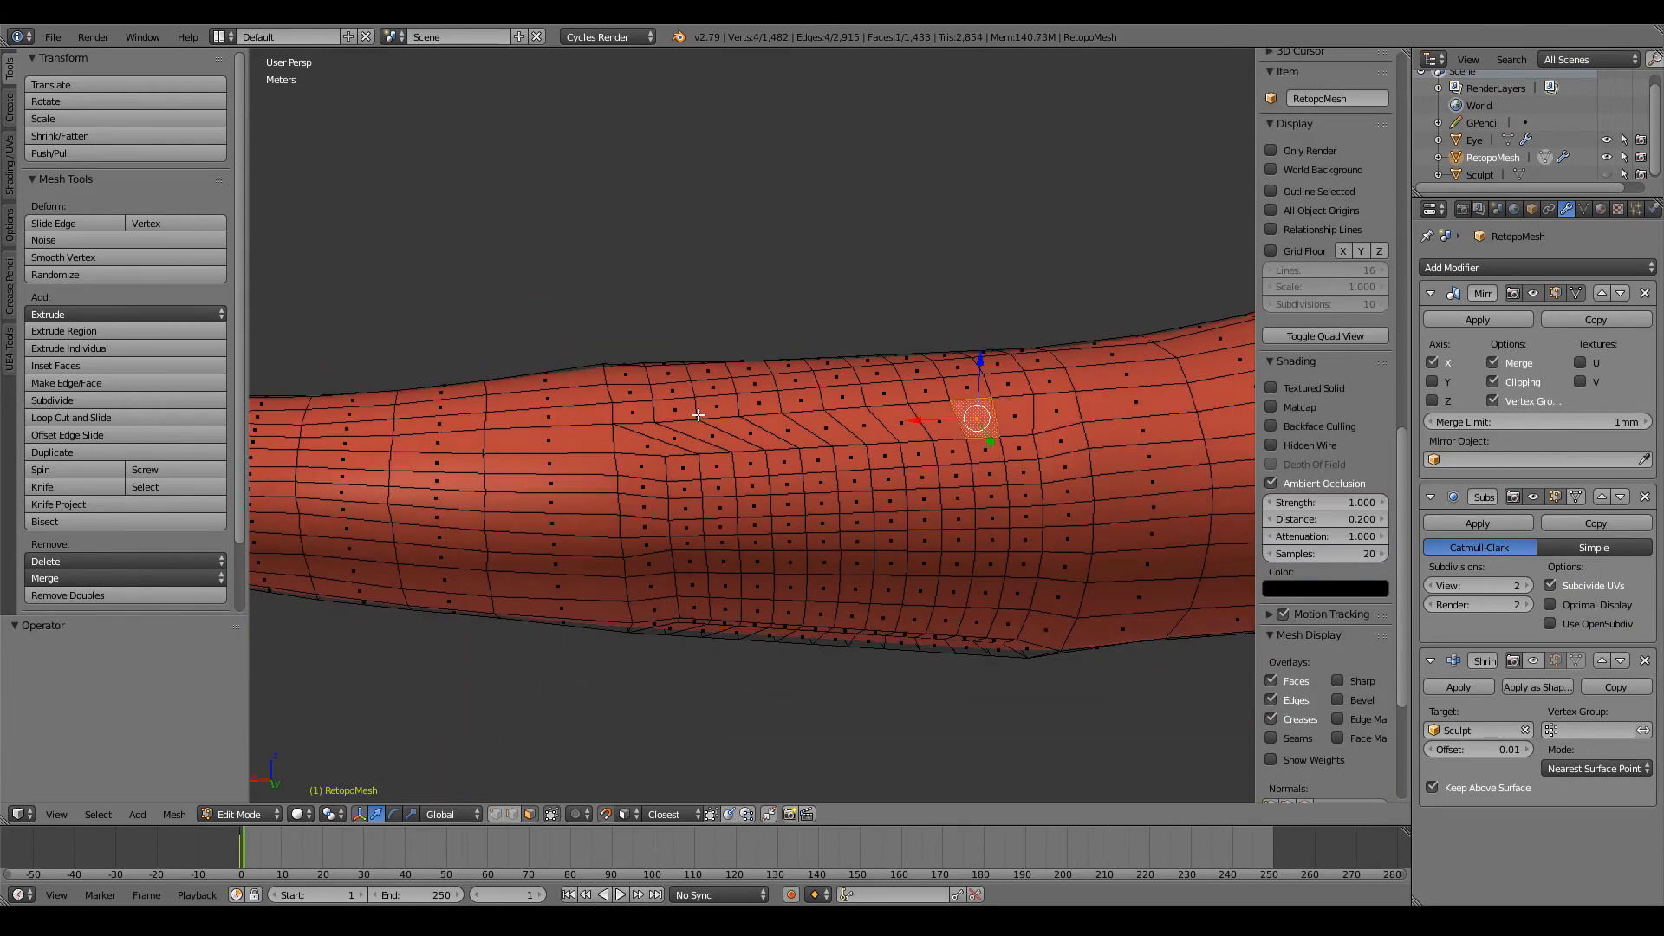
{"action": "key", "text": "ctrl+z"}
{"action": "key", "text": "ctrl+z"}
{"action": "key", "text": "ctrl+z"}
{"action": "key", "text": "ctrl+z"}
{"action": "key", "text": "ctrl+z"}
{"action": "key", "text": "ctrl+z"}
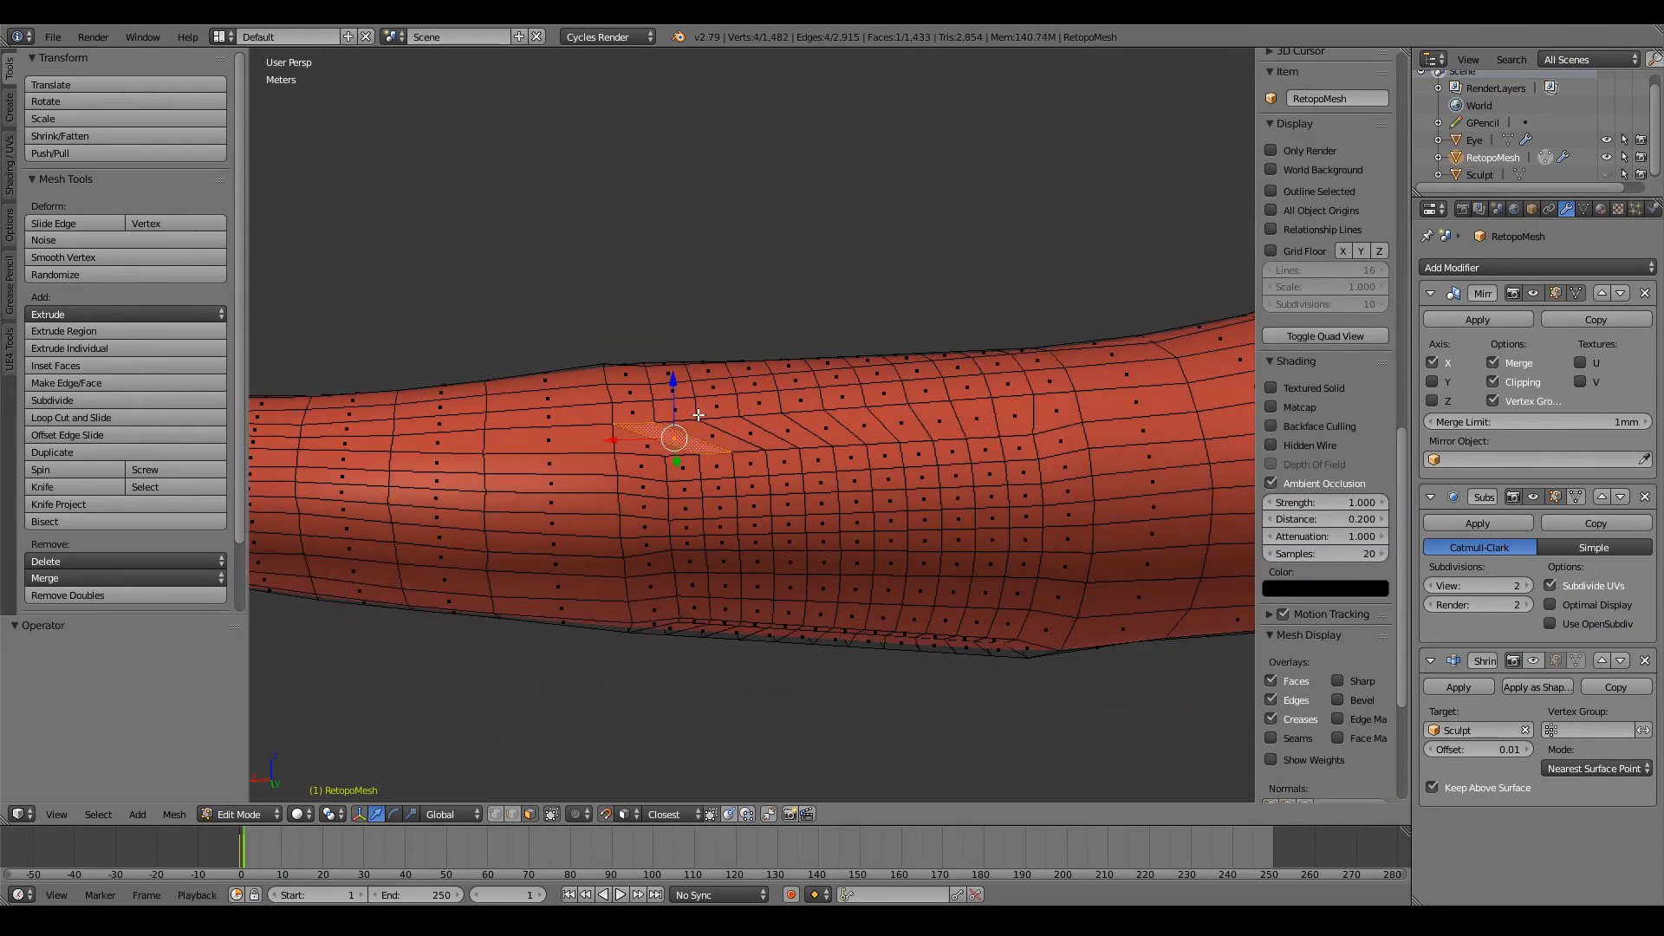
{"action": "key", "text": "ctrl+z"}
{"action": "key", "text": "ctrl+z"}
{"action": "key", "text": "ctrl+z"}
{"action": "key", "text": "ctrl+z"}
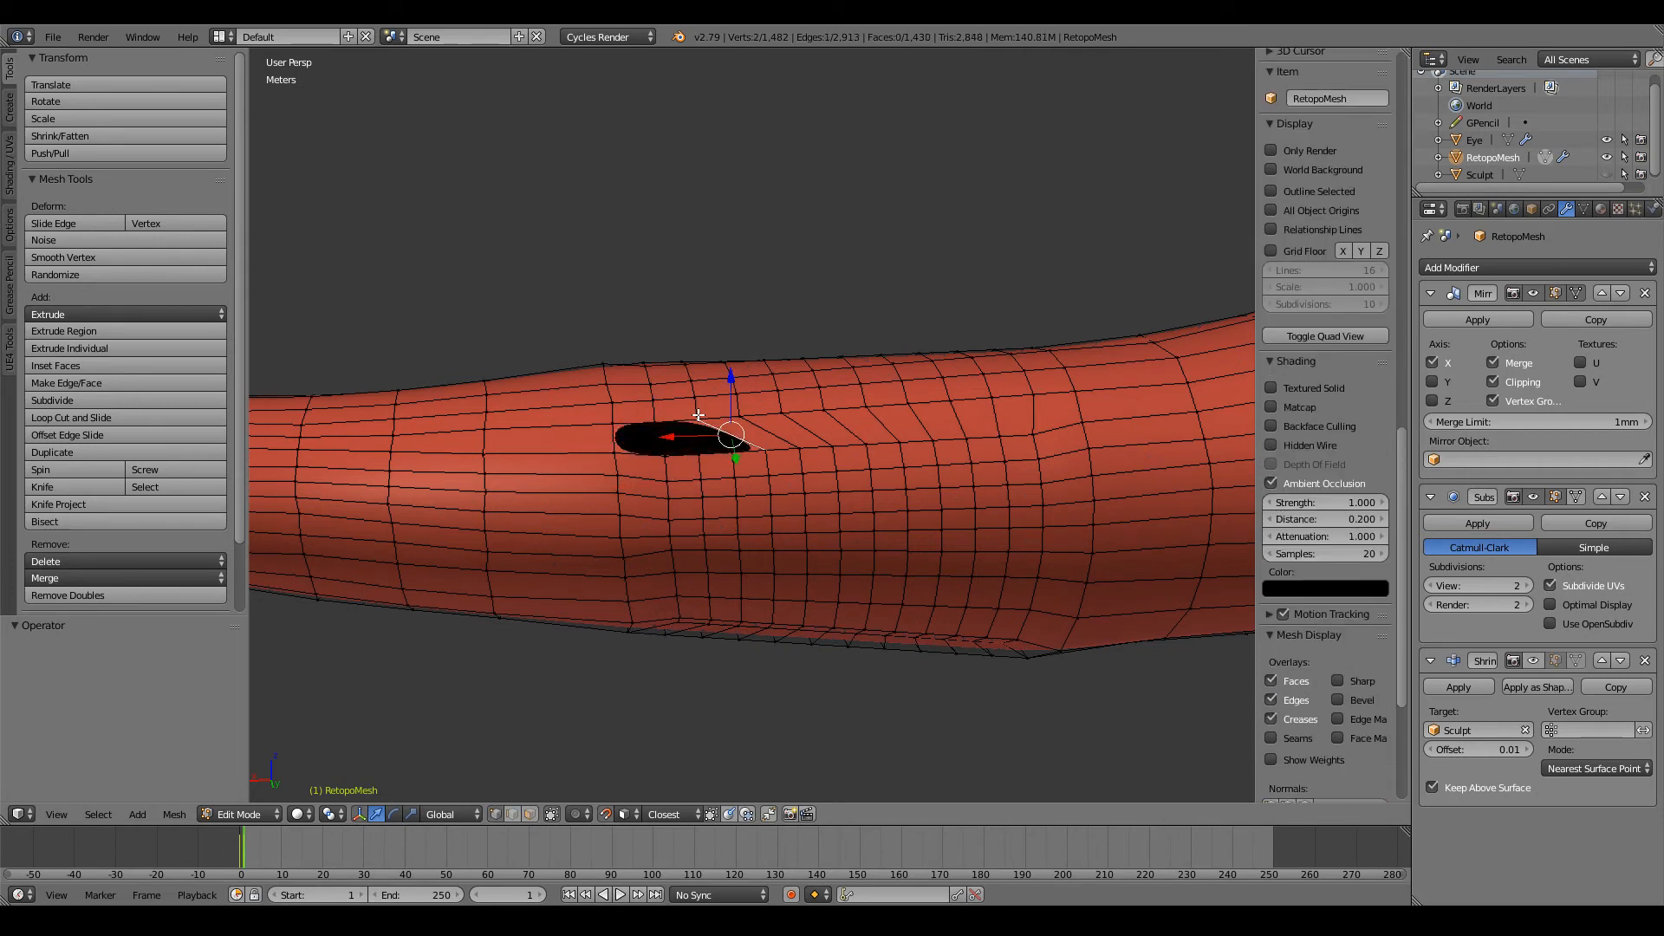
{"action": "key", "text": "ctrl+z"}
{"action": "key", "text": "ctrl+z"}
{"action": "key", "text": "ctrl+z"}
{"action": "key", "text": "ctrl+z"}
{"action": "key", "text": "ctrl+z"}
{"action": "key", "text": "ctrl+z"}
{"action": "key", "text": "ctrl+z"}
{"action": "key", "text": "ctrl+z"}
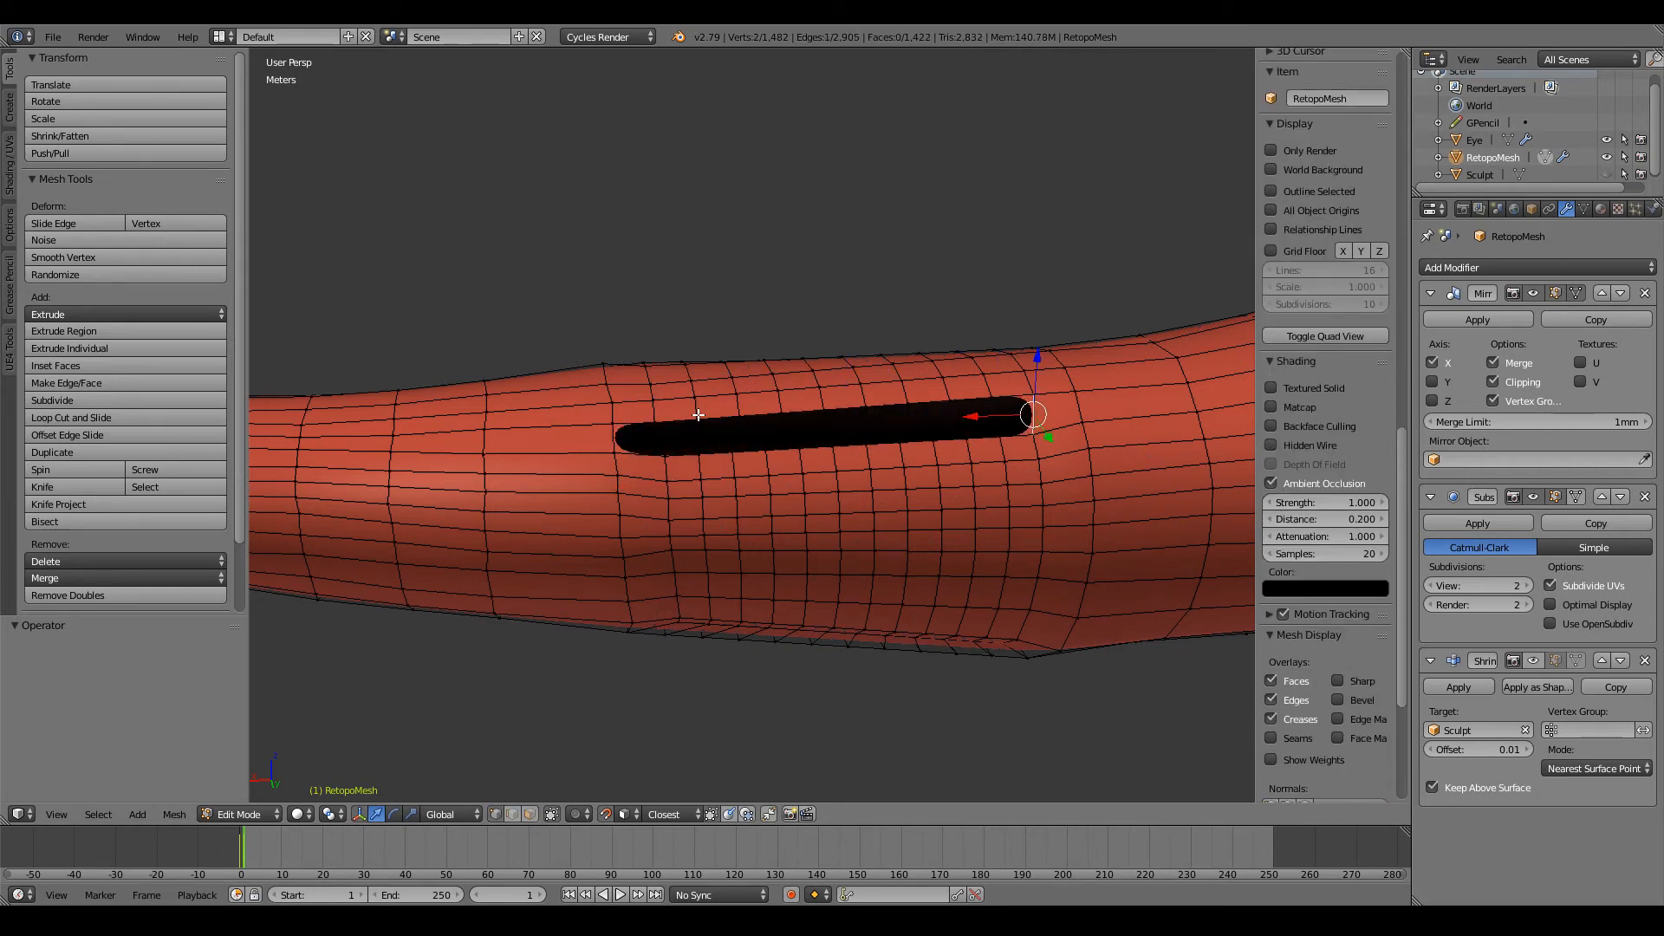
{"action": "key", "text": "ctrl+z"}
Step: Extrude the border vertex at the shoulder-side end of the elbow hole into the gap
{"action": "middle_click_drag", "start_coordinate": [830, 446], "coordinate": [913, 446]}
{"action": "scroll", "coordinate": [912, 446], "scroll_direction": "up", "scroll_amount": 3}
{"action": "middle_click_drag", "start_coordinate": [1001, 612], "coordinate": [891, 612], "text": "shift"}
{"action": "right_click", "coordinate": [851, 578]}
{"action": "right_click", "coordinate": [944, 492]}
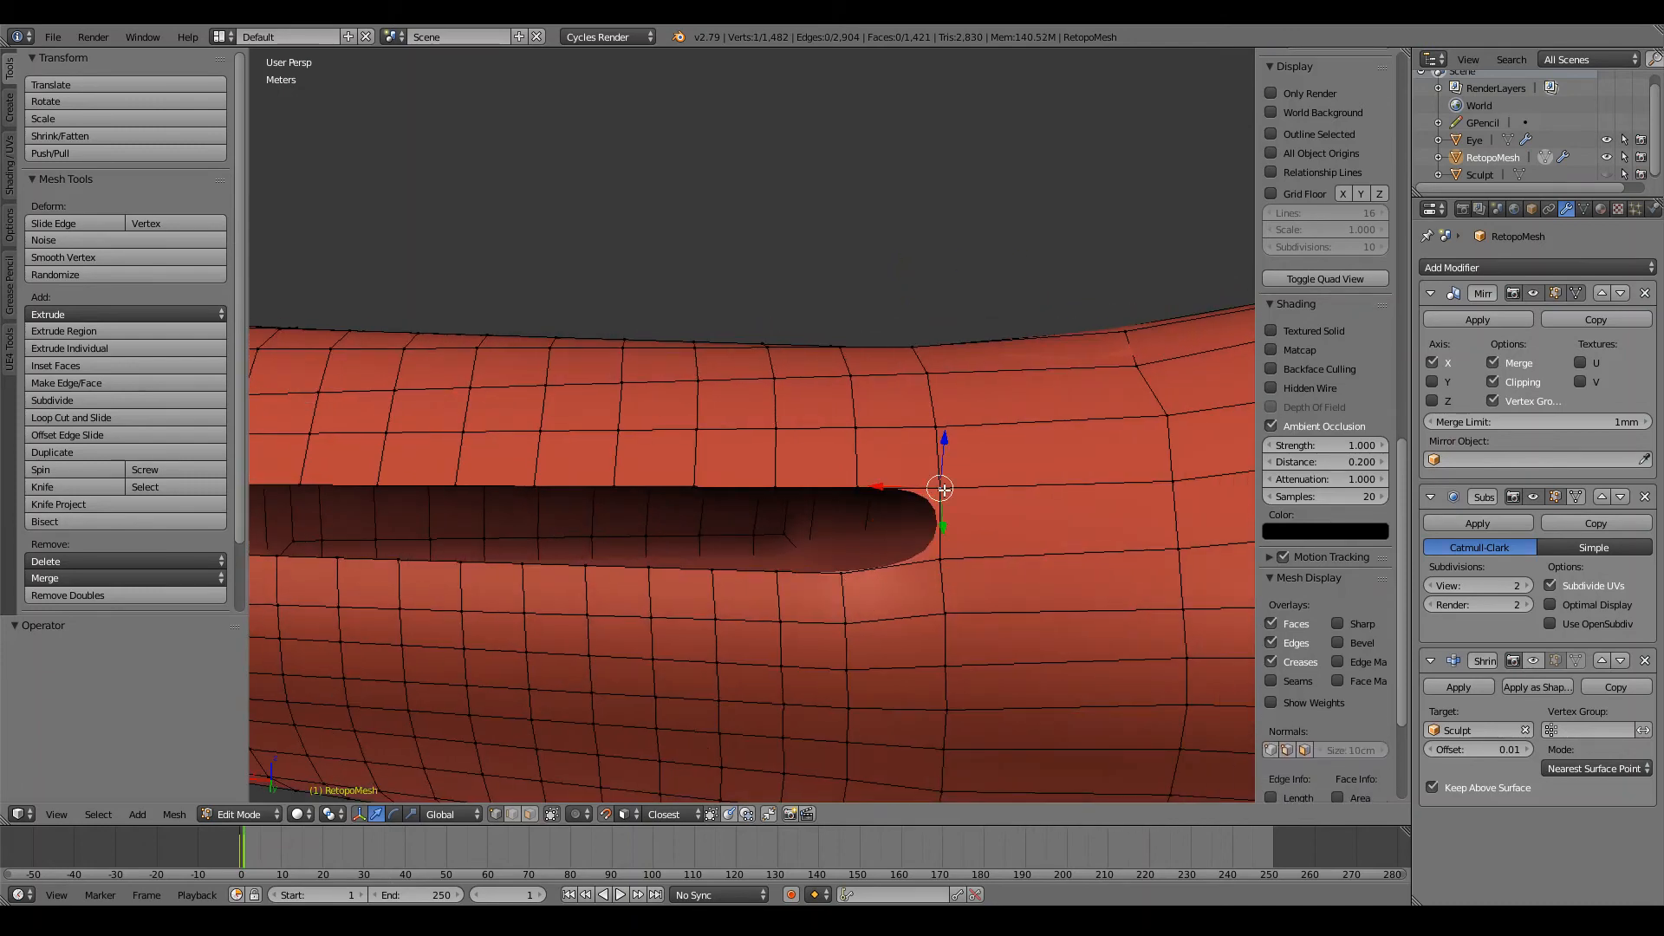
{"action": "key", "text": "e"}
{"action": "left_click", "coordinate": [859, 531]}
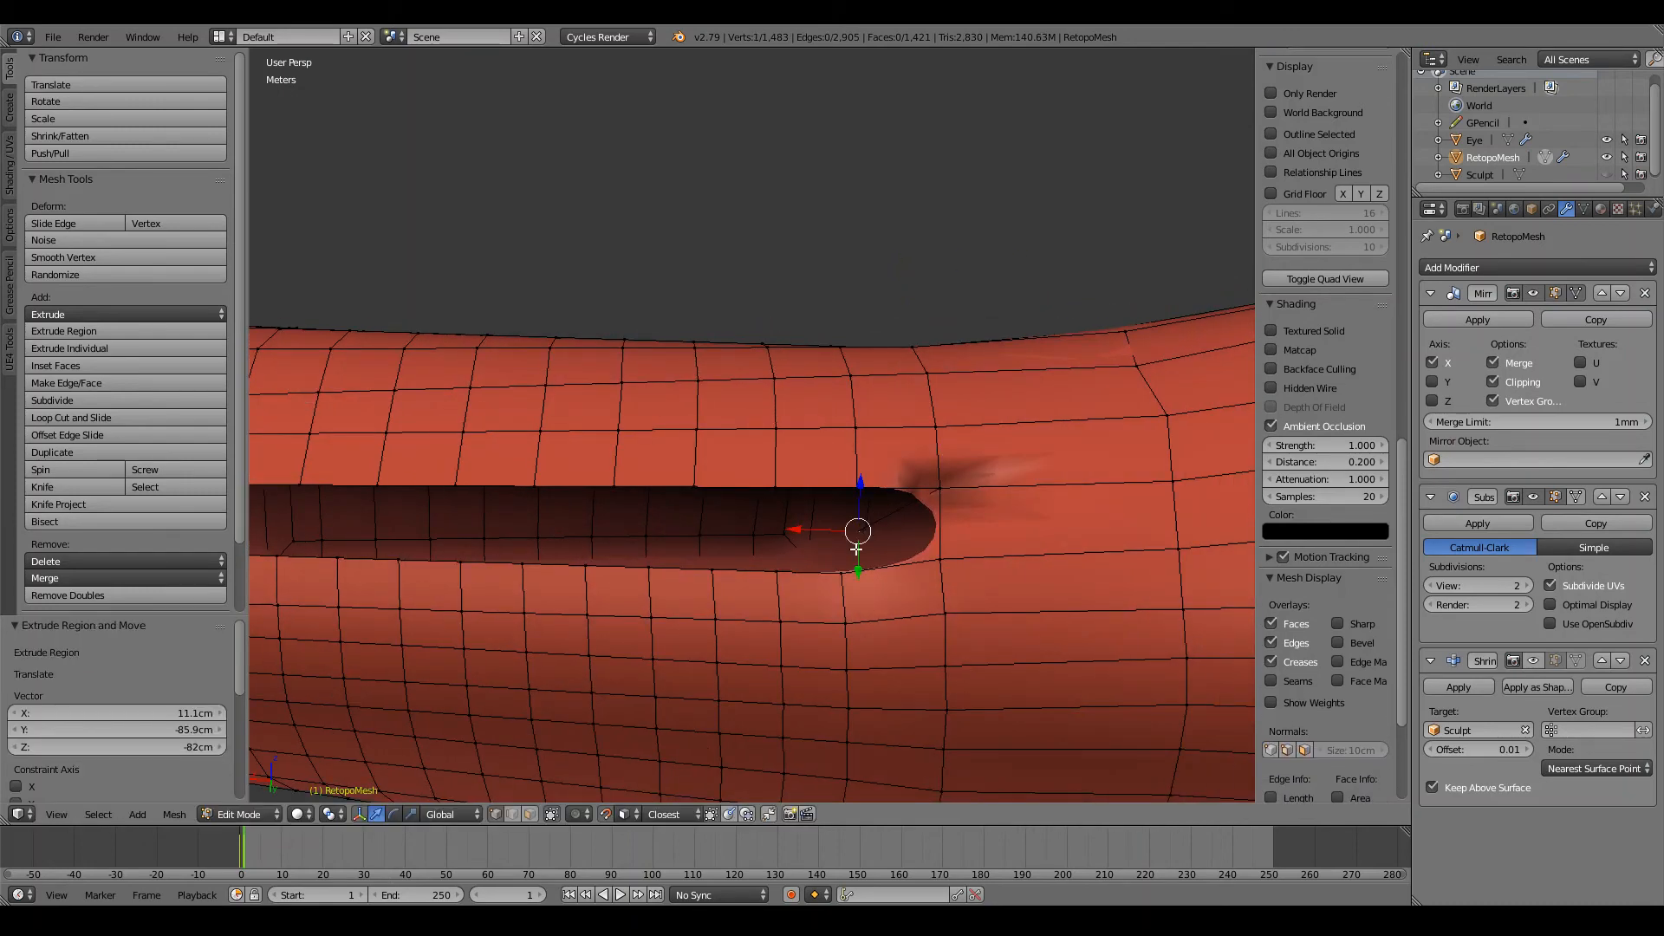
Step: Fill a face at the shoulder-side end of the hole and try to move its inner vertex along the gap
{"action": "right_click", "coordinate": [932, 559], "text": "shift"}
{"action": "key", "text": "f"}
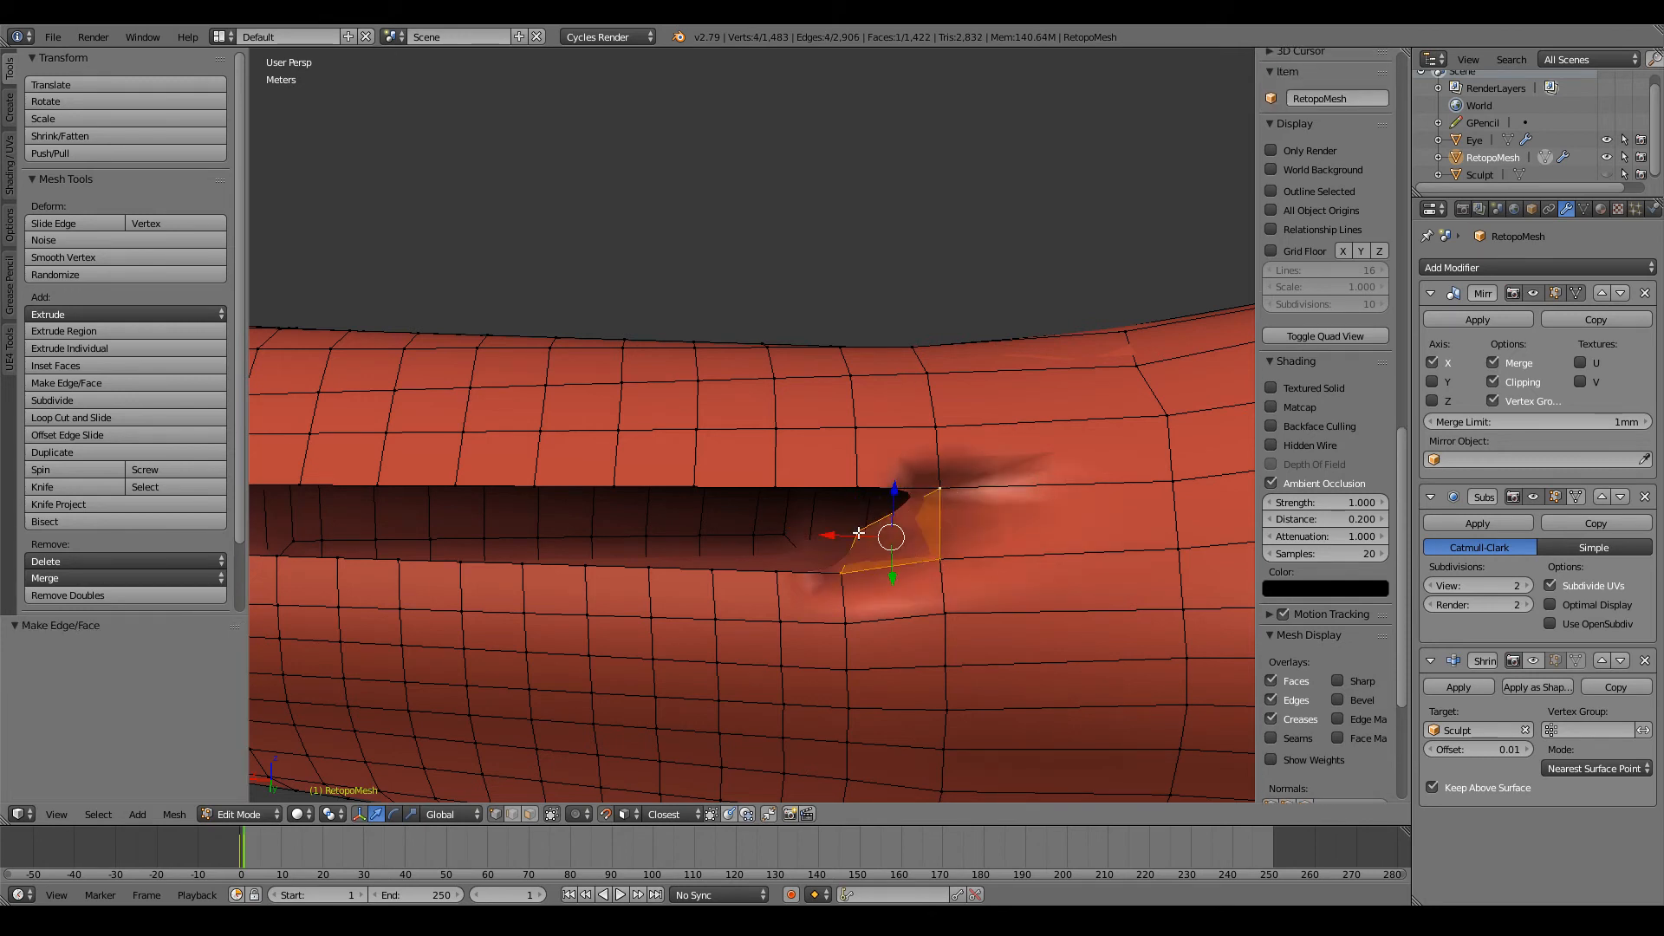
{"action": "right_click", "coordinate": [854, 530]}
{"action": "key", "text": "g"}
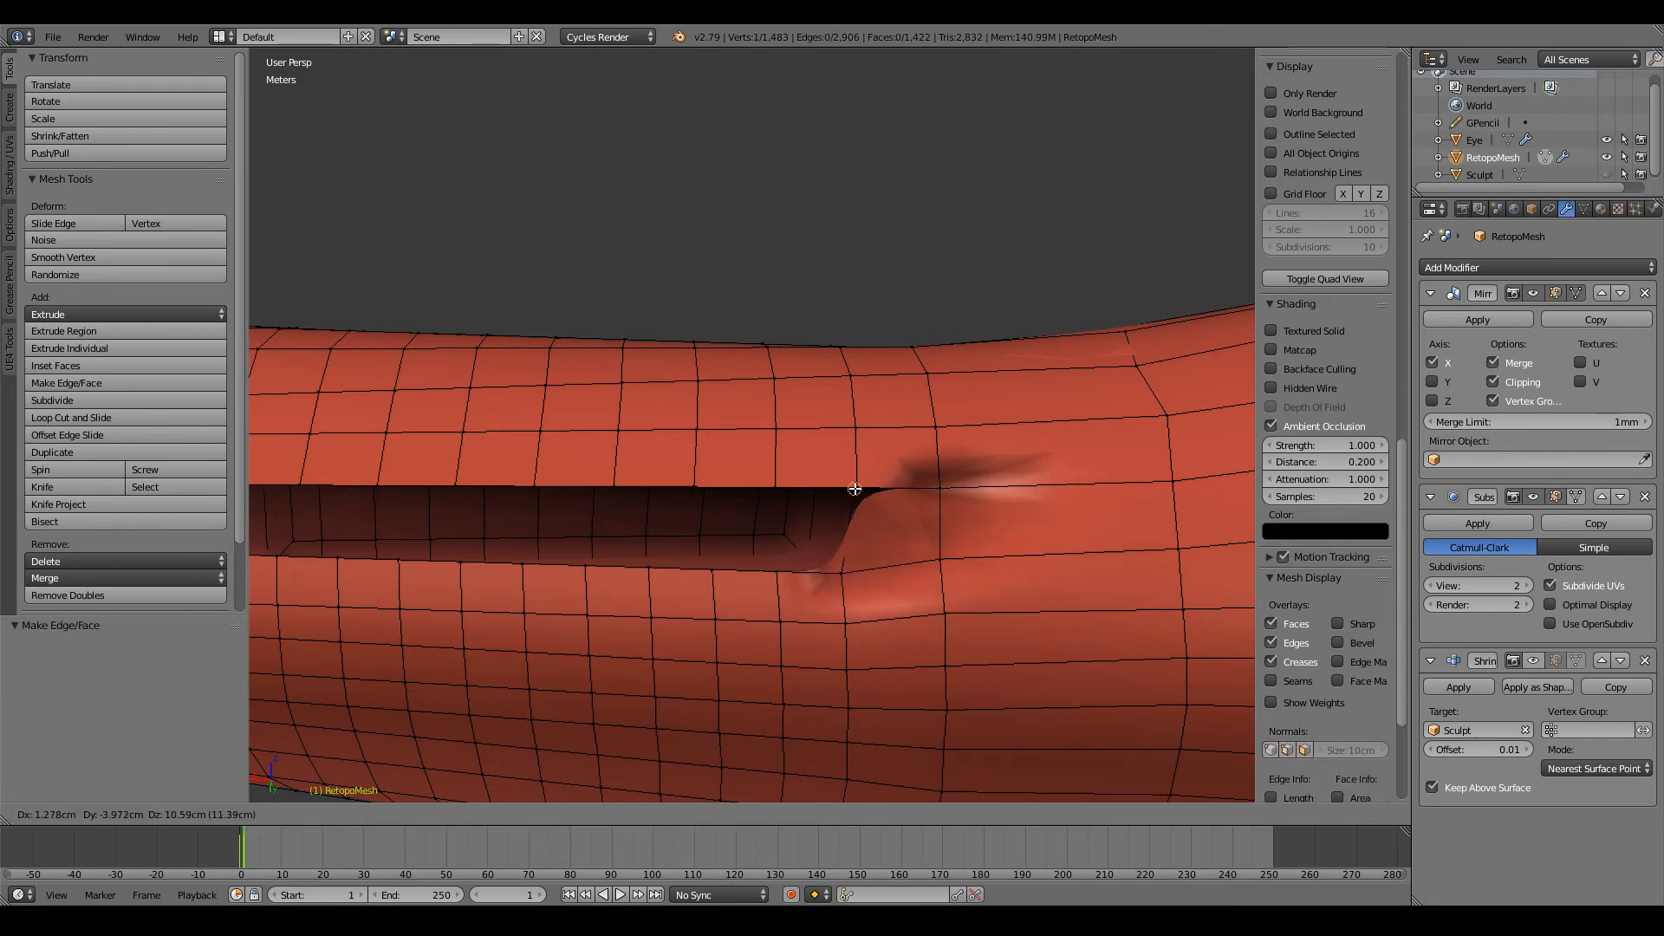
{"action": "right_click", "coordinate": [816, 543]}
Step: Undo the face fill at the shoulder-side end of the elbow hole
{"action": "scroll", "coordinate": [819, 542], "scroll_direction": "down", "scroll_amount": 5}
{"action": "middle_click_drag", "start_coordinate": [824, 538], "coordinate": [858, 532]}
{"action": "key", "text": "ctrl+z"}
{"action": "key", "text": "ctrl+z"}
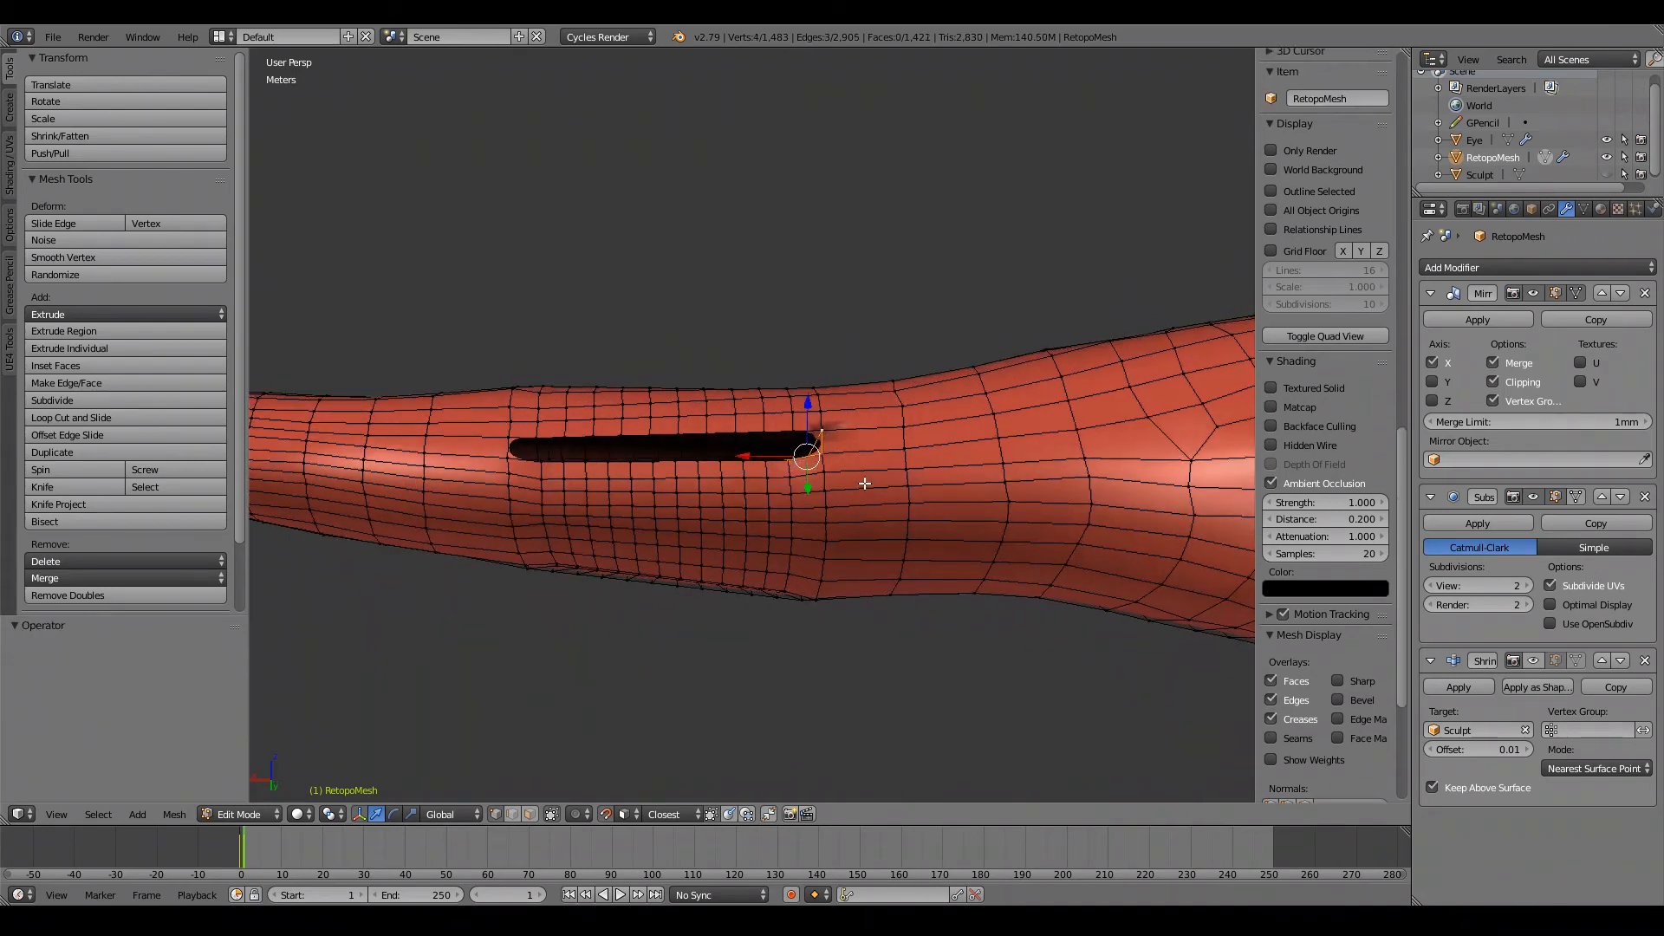
Step: Select the stray extruded vertex at the hole's end in wireframe and delete it
{"action": "scroll", "coordinate": [865, 483], "scroll_direction": "up", "scroll_amount": 2}
{"action": "scroll", "coordinate": [858, 486], "scroll_direction": "up", "scroll_amount": 2}
{"action": "right_click", "coordinate": [809, 523]}
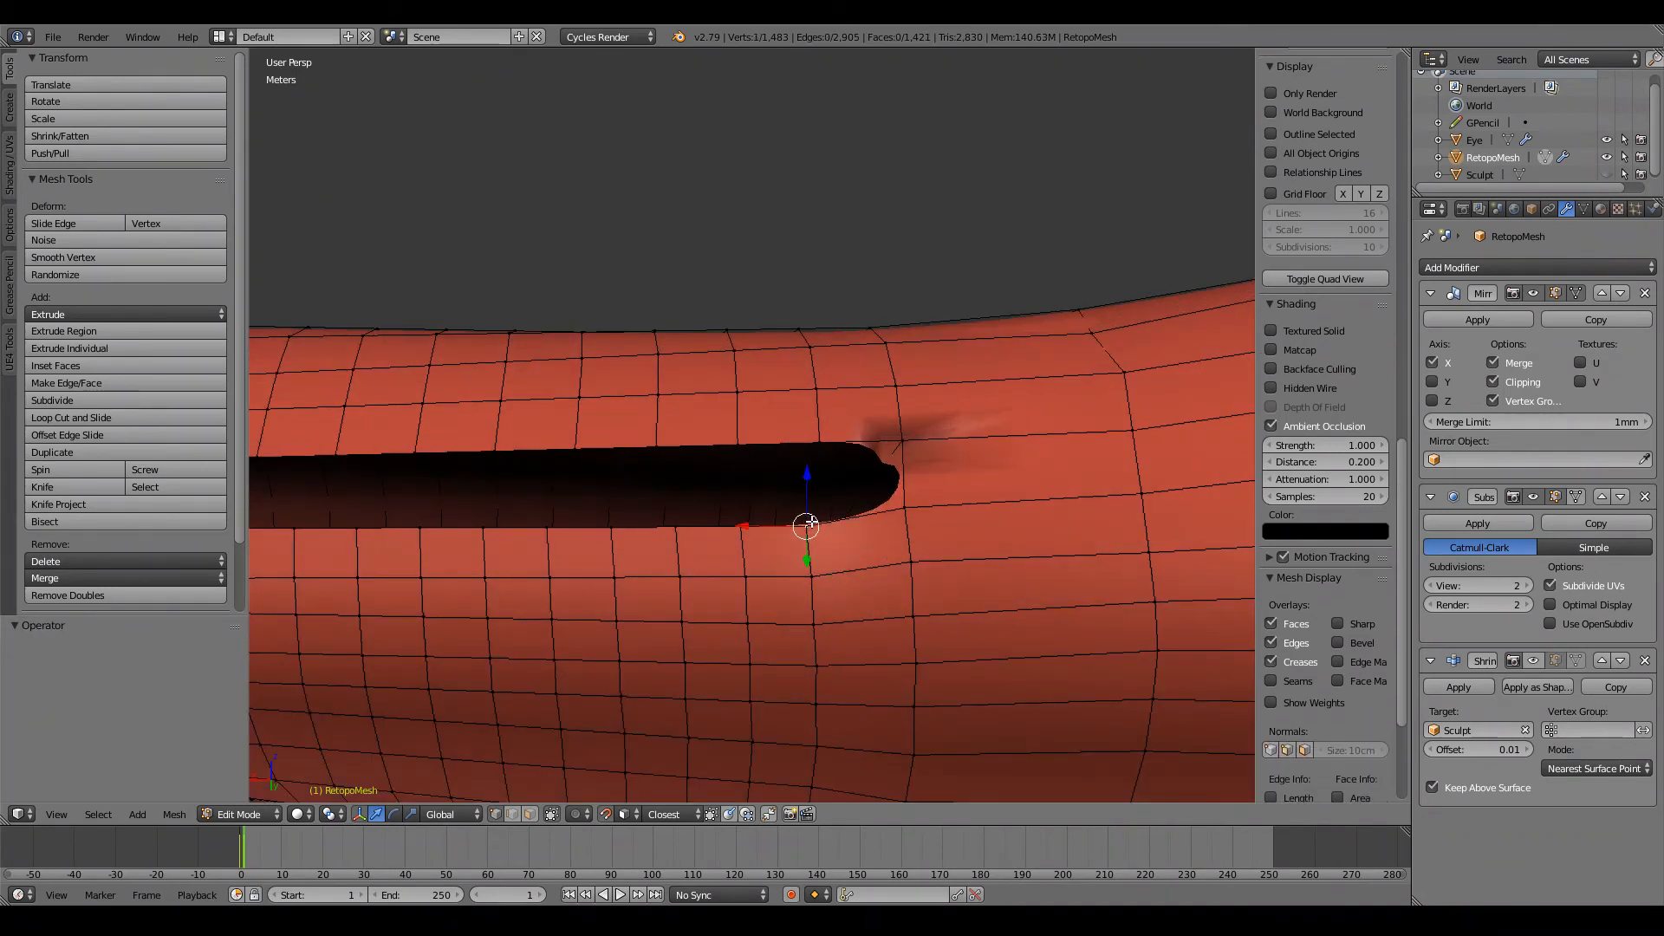
{"action": "middle_click_drag", "start_coordinate": [885, 452], "coordinate": [880, 471]}
{"action": "right_click", "coordinate": [880, 477], "text": "shift"}
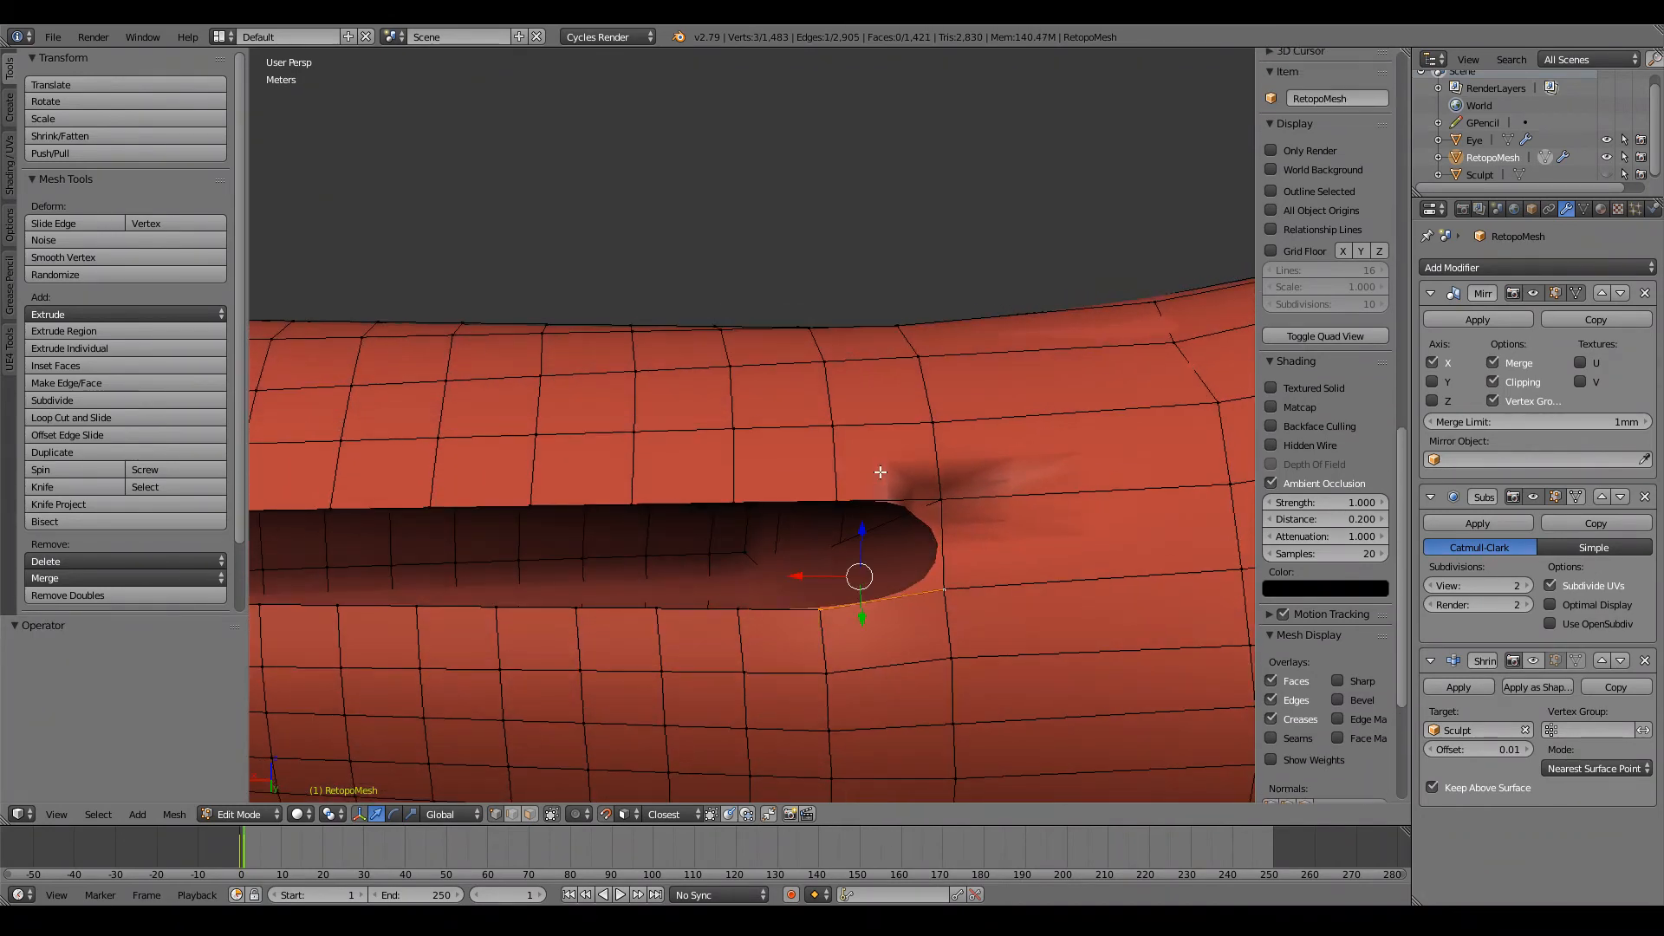
{"action": "middle_click_drag", "start_coordinate": [936, 520], "coordinate": [971, 490]}
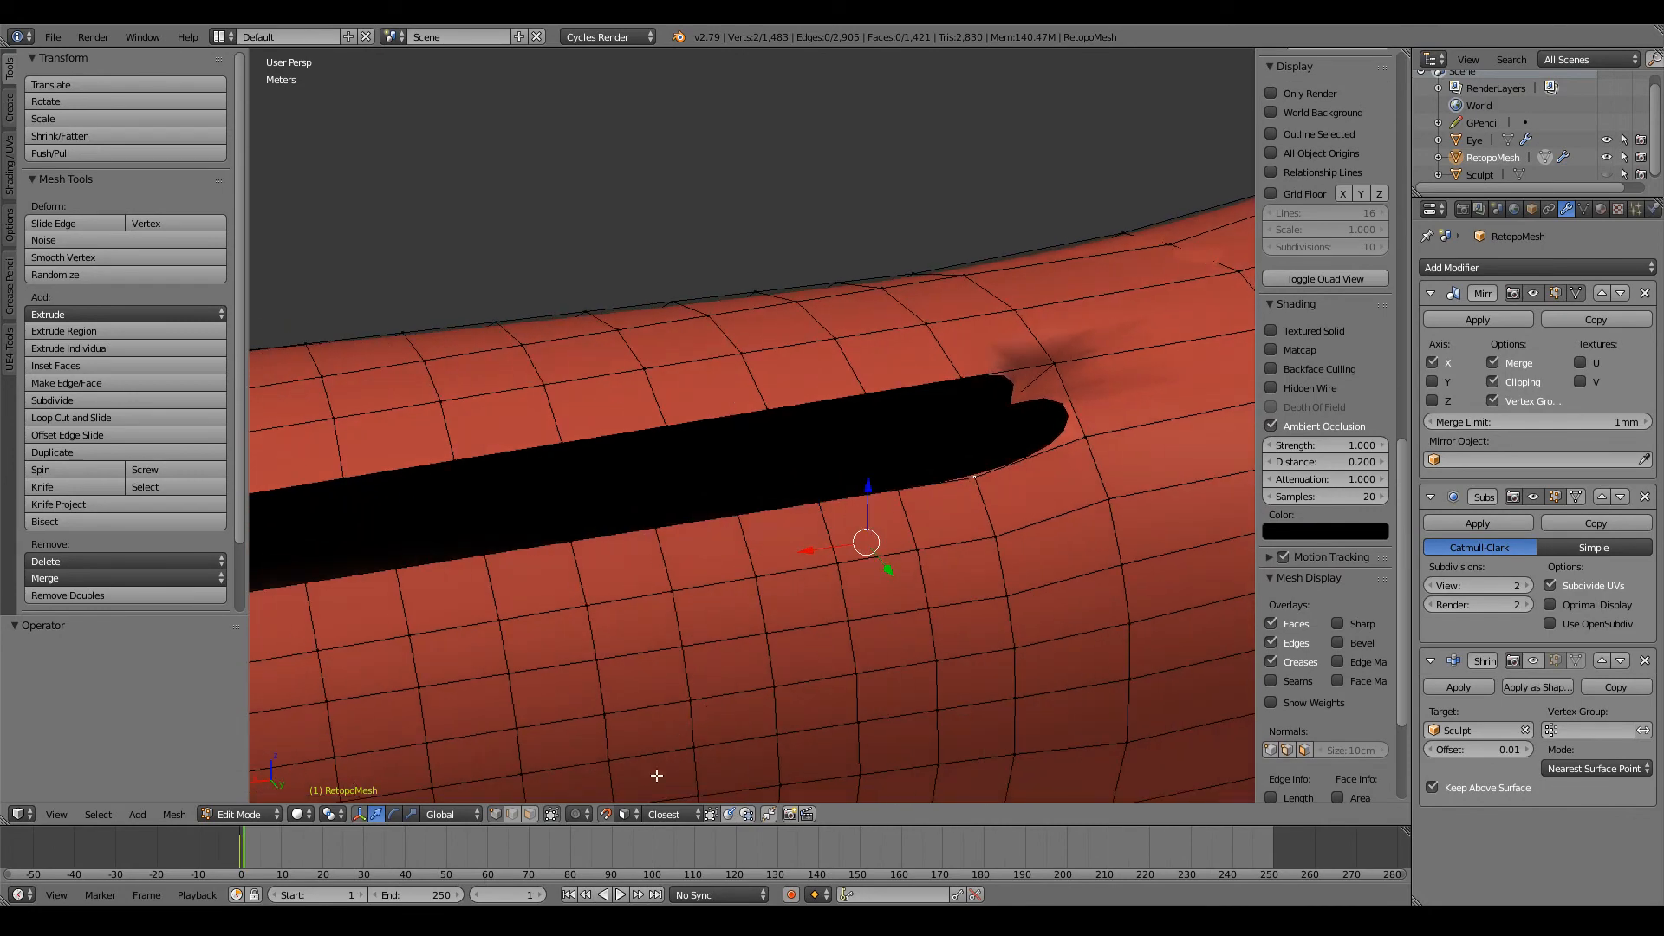
{"action": "key", "text": "z"}
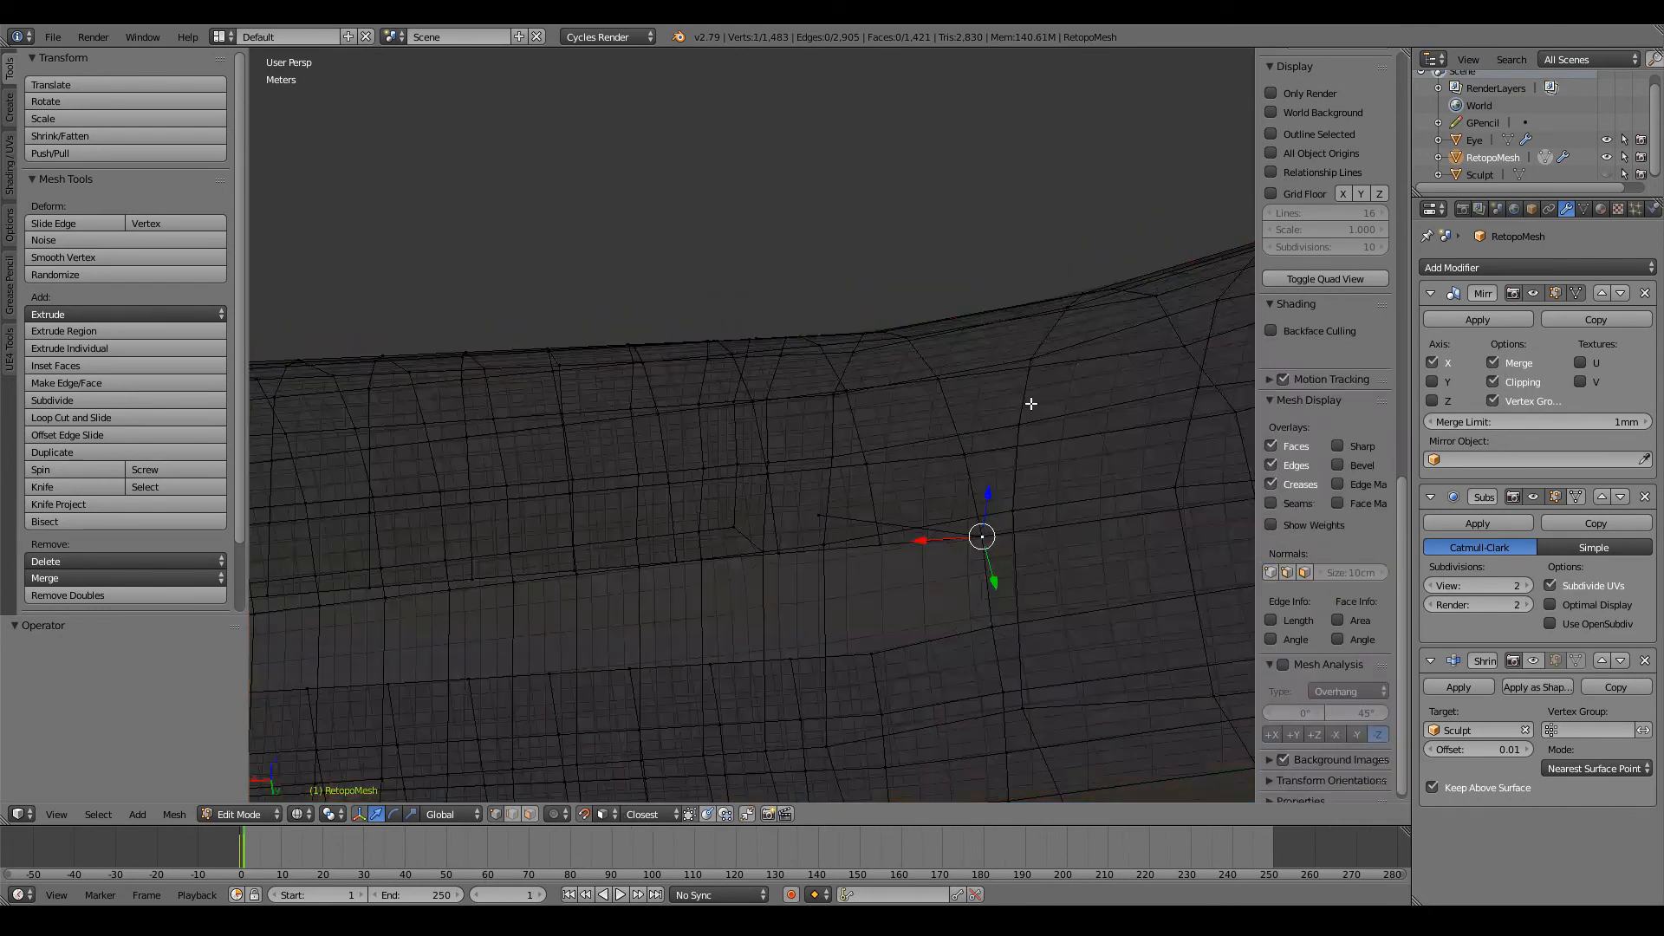
{"action": "middle_click_drag", "start_coordinate": [1029, 398], "coordinate": [867, 636]}
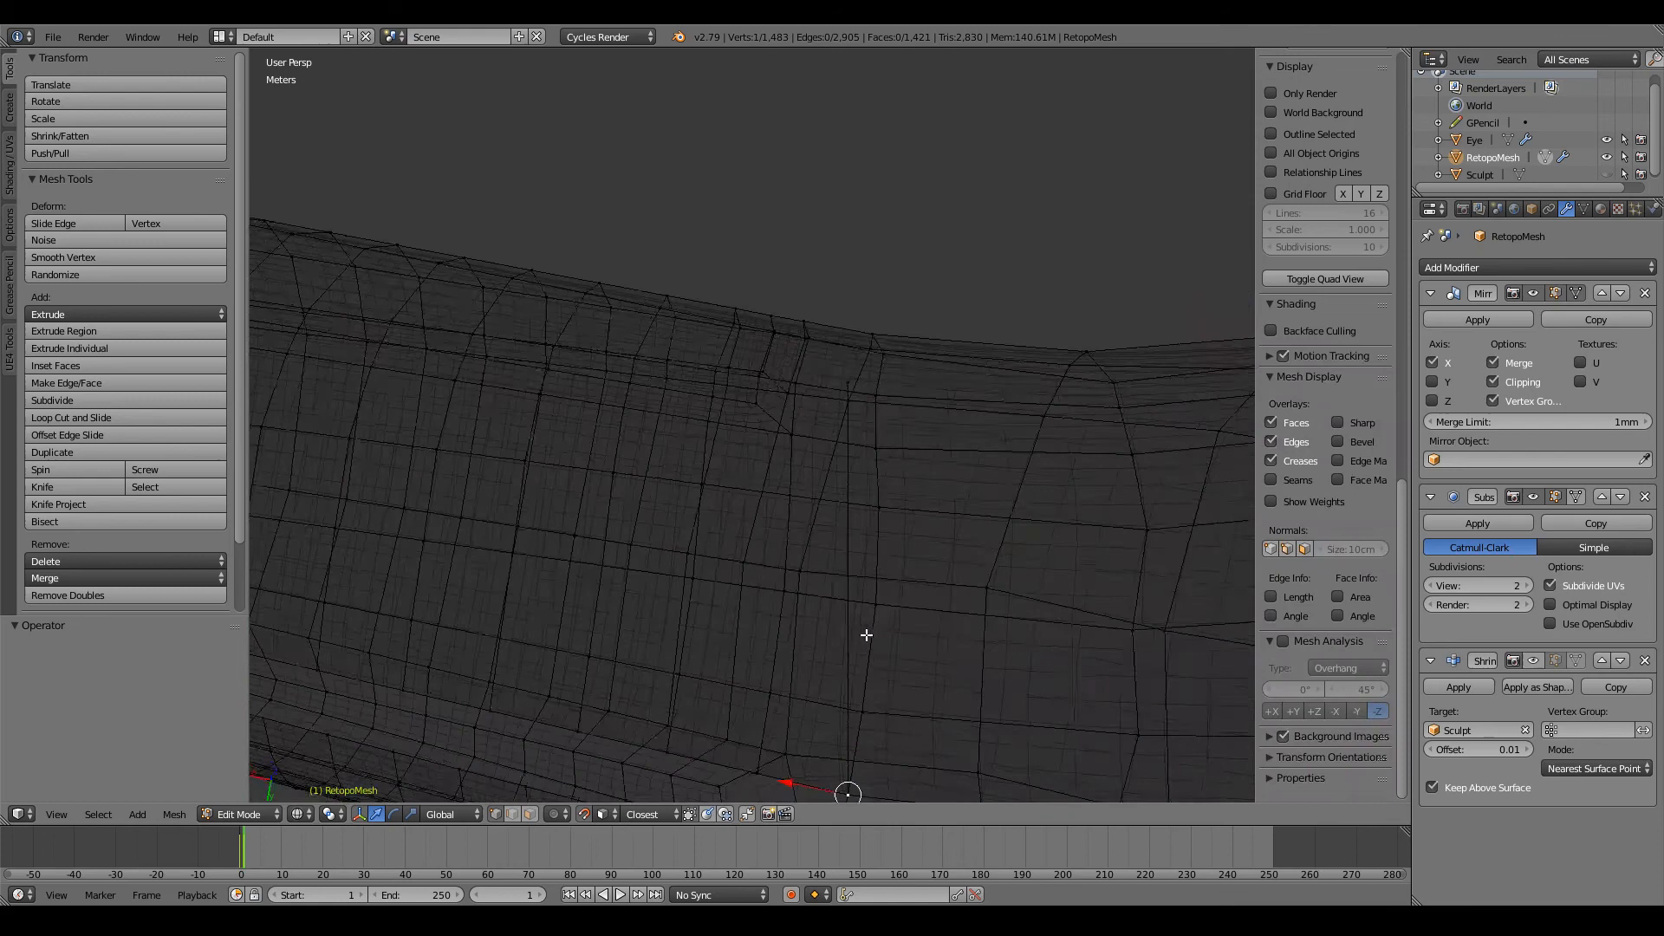
{"action": "key", "text": "x"}
{"action": "left_click", "coordinate": [844, 373]}
{"action": "key", "text": "z"}
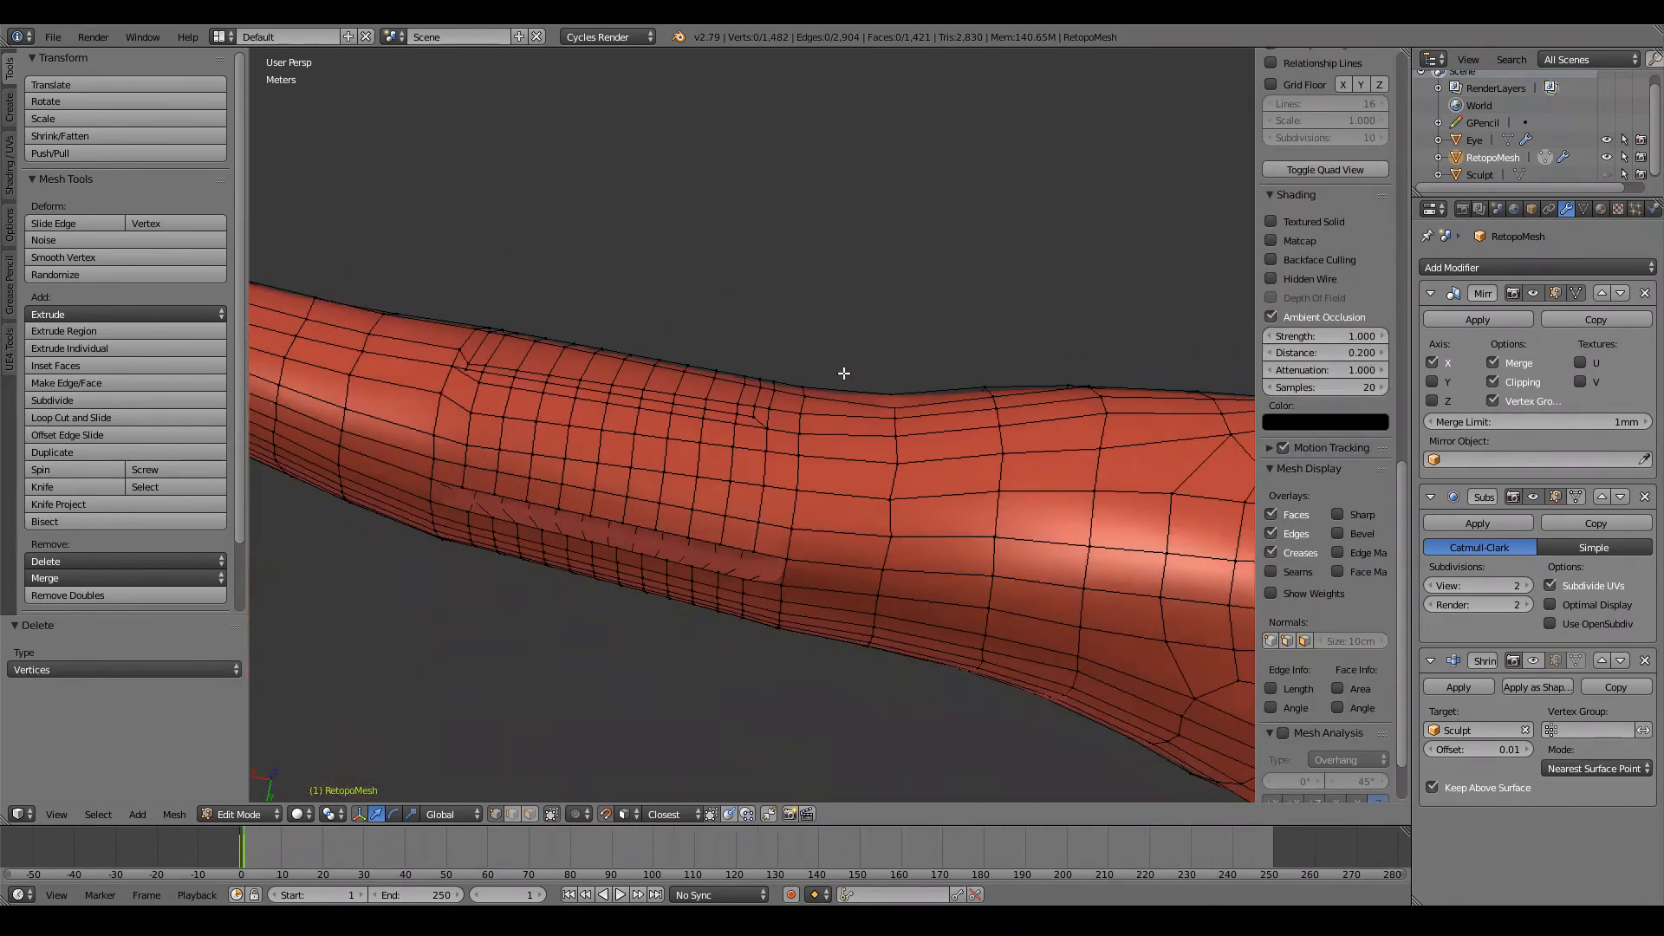
{"action": "middle_click_drag", "start_coordinate": [843, 372], "coordinate": [868, 425]}
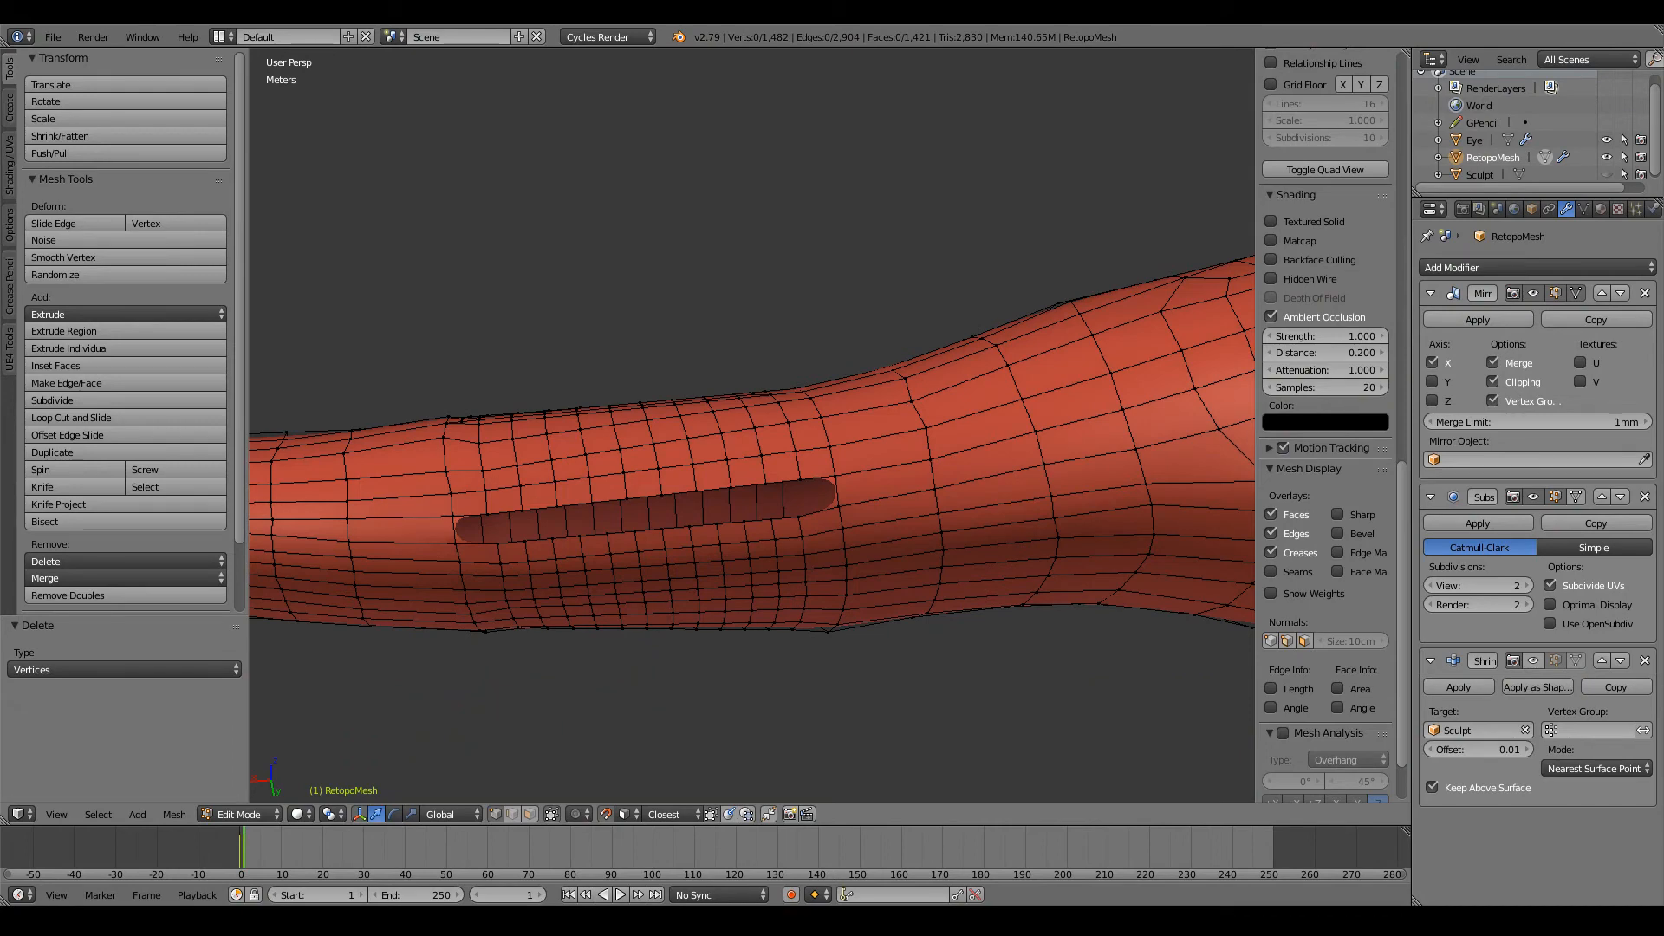
Step: Connect the two border vertices beside the elbow hole's shoulder-side end with a new edge
{"action": "middle_click_drag", "start_coordinate": [866, 513], "coordinate": [845, 480]}
{"action": "scroll", "coordinate": [841, 474], "scroll_direction": "up", "scroll_amount": 2}
{"action": "middle_click_drag", "start_coordinate": [729, 498], "coordinate": [750, 509]}
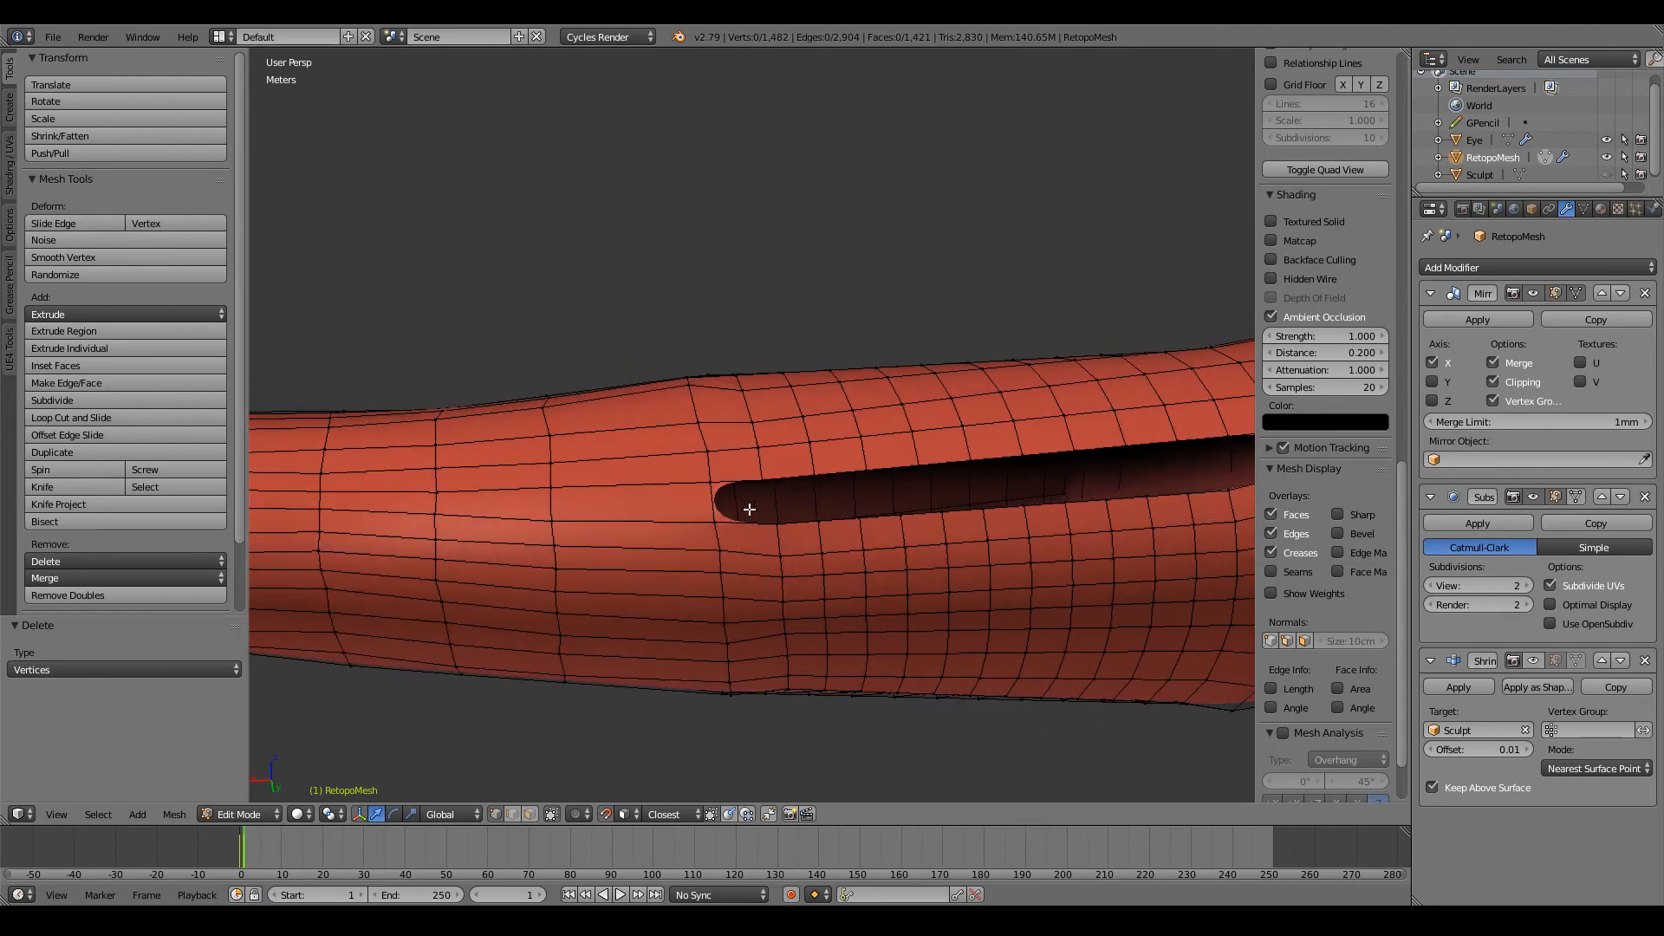
{"action": "scroll", "coordinate": [776, 509], "scroll_direction": "down", "scroll_amount": 4}
{"action": "middle_click_drag", "start_coordinate": [988, 583], "coordinate": [979, 428]}
{"action": "right_click", "coordinate": [956, 405]}
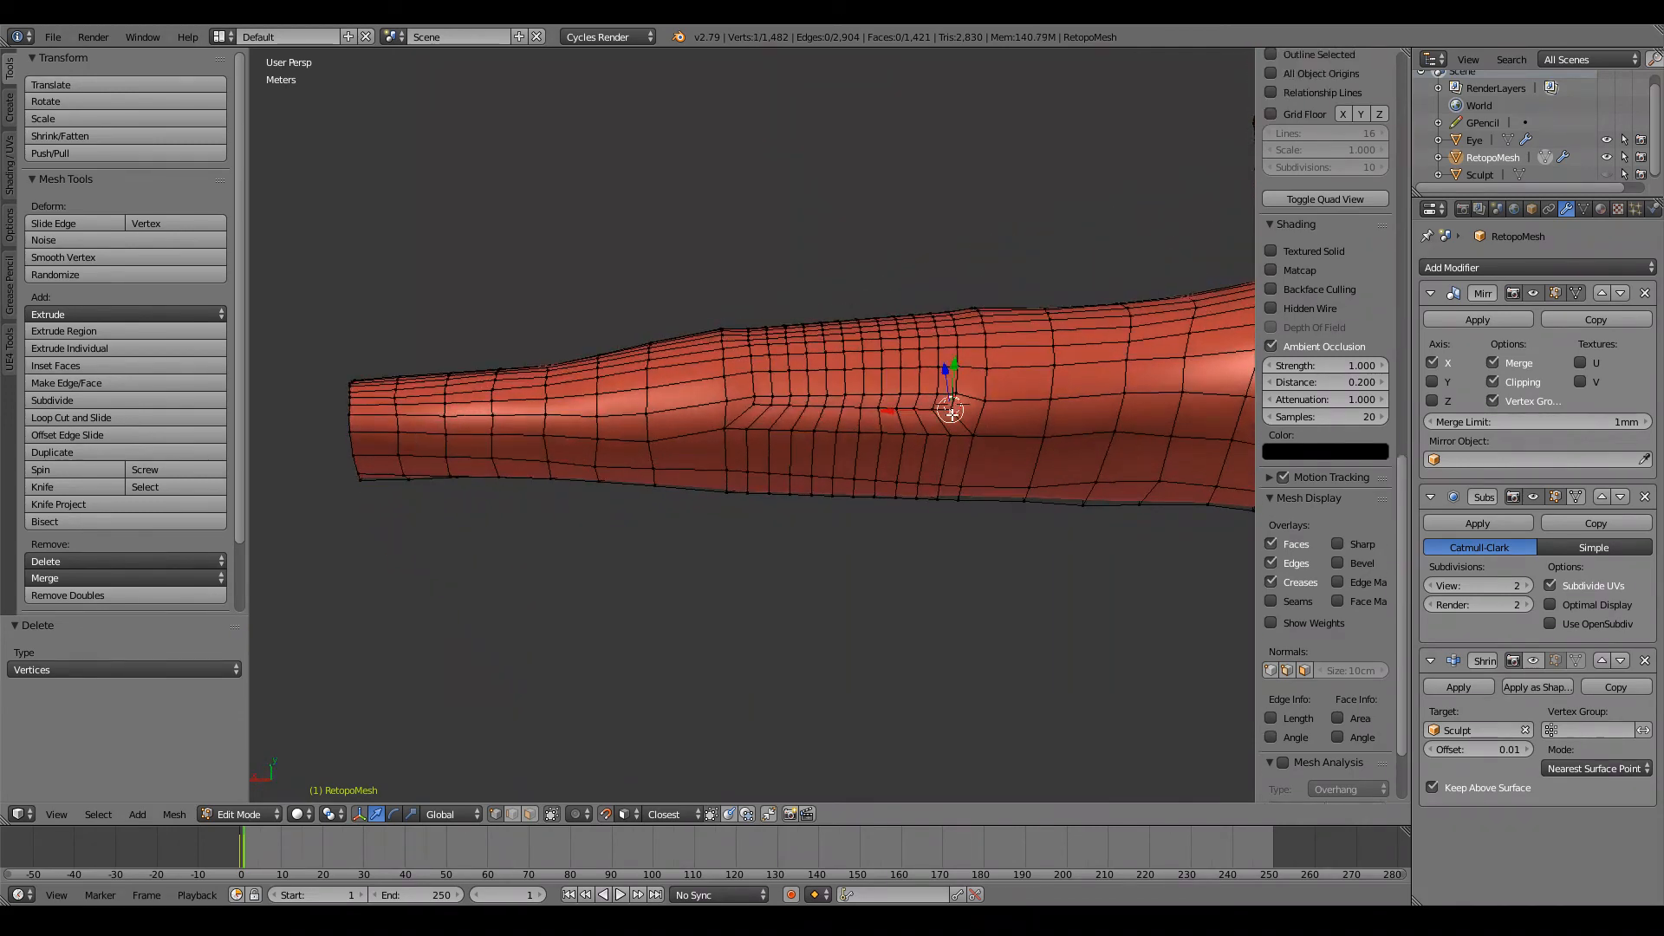
{"action": "middle_click_drag", "start_coordinate": [938, 330], "coordinate": [936, 498]}
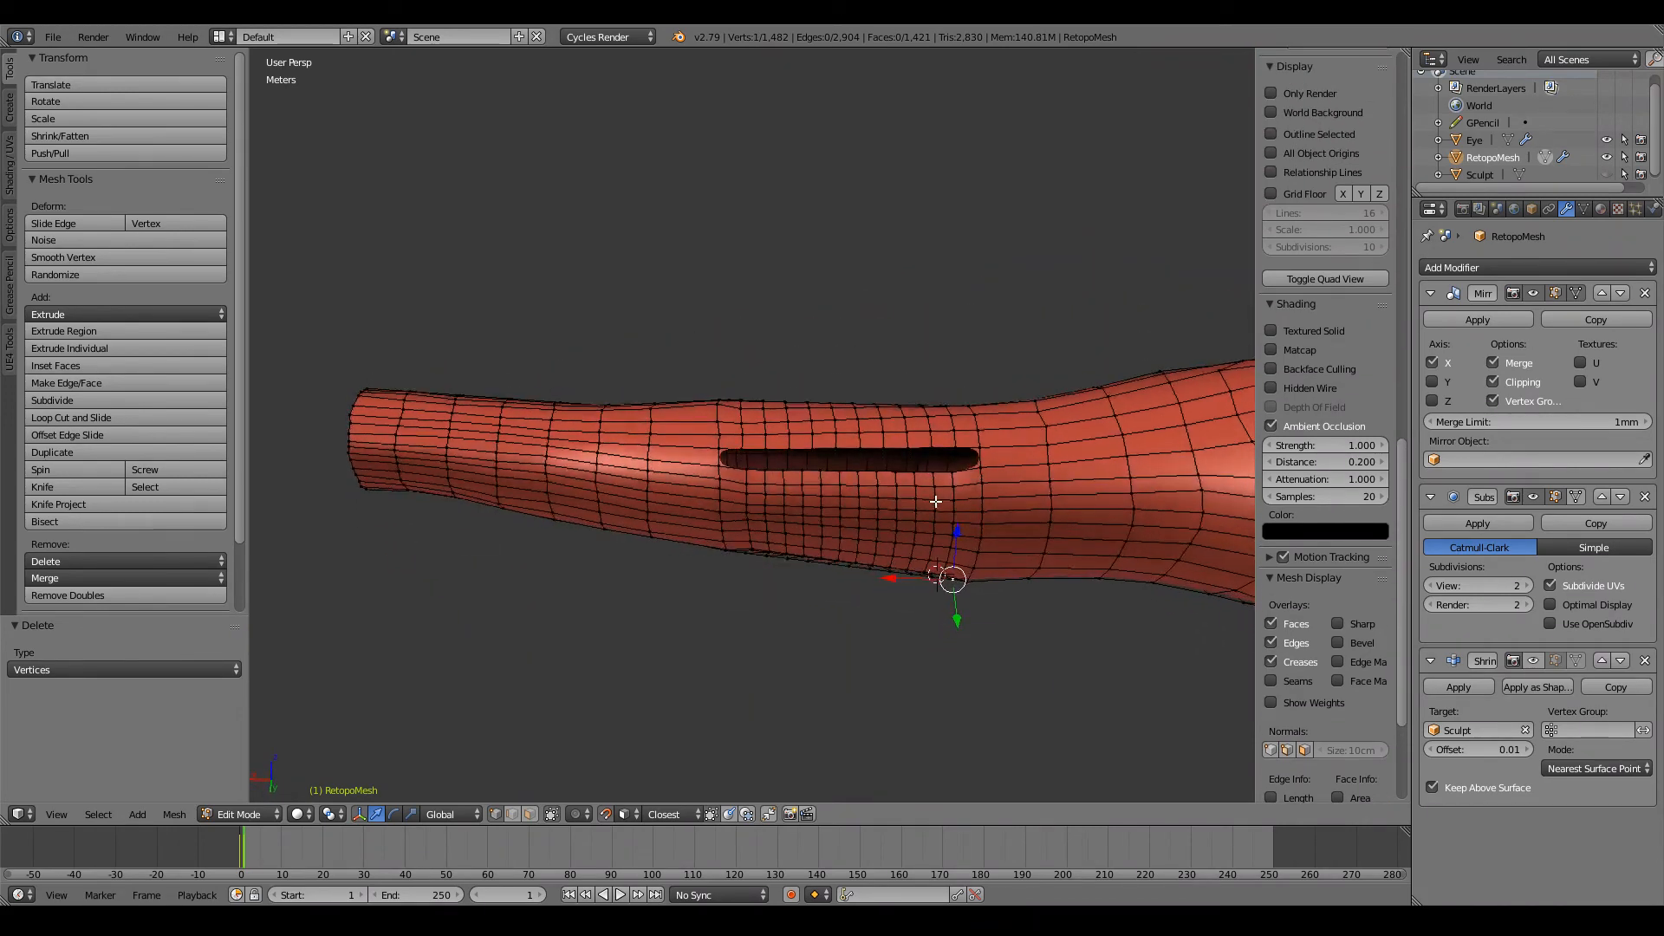
{"action": "middle_click_drag", "start_coordinate": [1045, 515], "coordinate": [899, 512], "text": "shift"}
{"action": "scroll", "coordinate": [898, 512], "scroll_direction": "up", "scroll_amount": 5}
{"action": "right_click", "coordinate": [888, 559]}
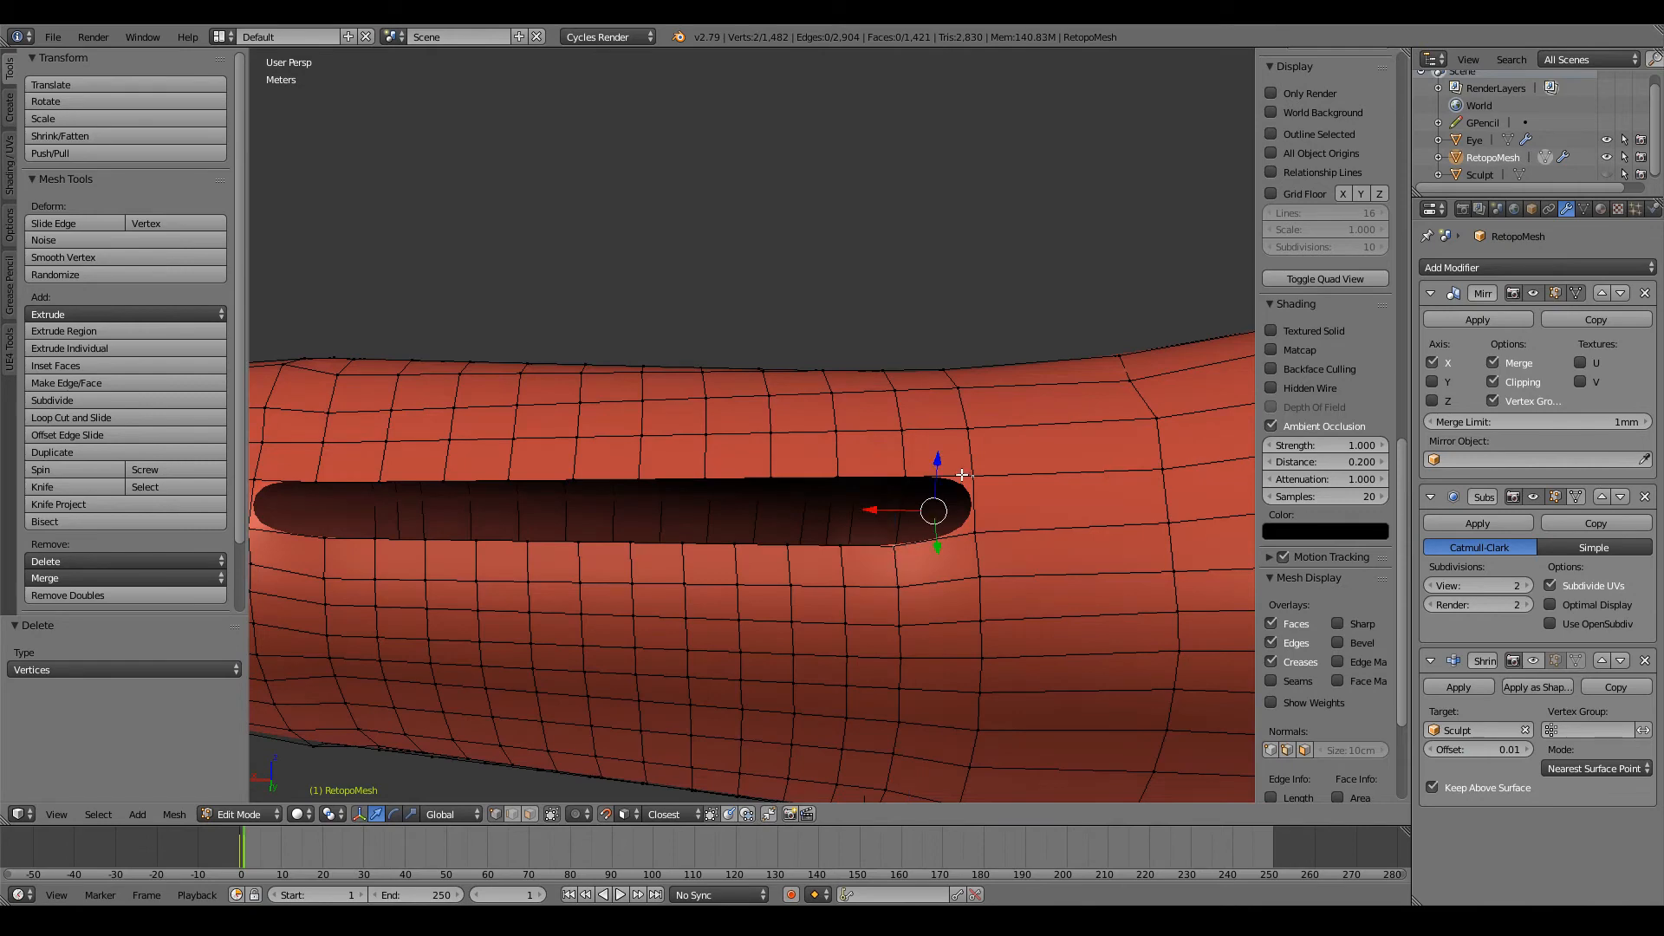
{"action": "key", "text": "f"}
{"action": "key", "text": "a"}
Step: Delete the new edge spanning the shoulder-side end of the elbow hole
{"action": "scroll", "coordinate": [954, 486], "scroll_direction": "down", "scroll_amount": 3}
{"action": "middle_click_drag", "start_coordinate": [902, 531], "coordinate": [908, 435]}
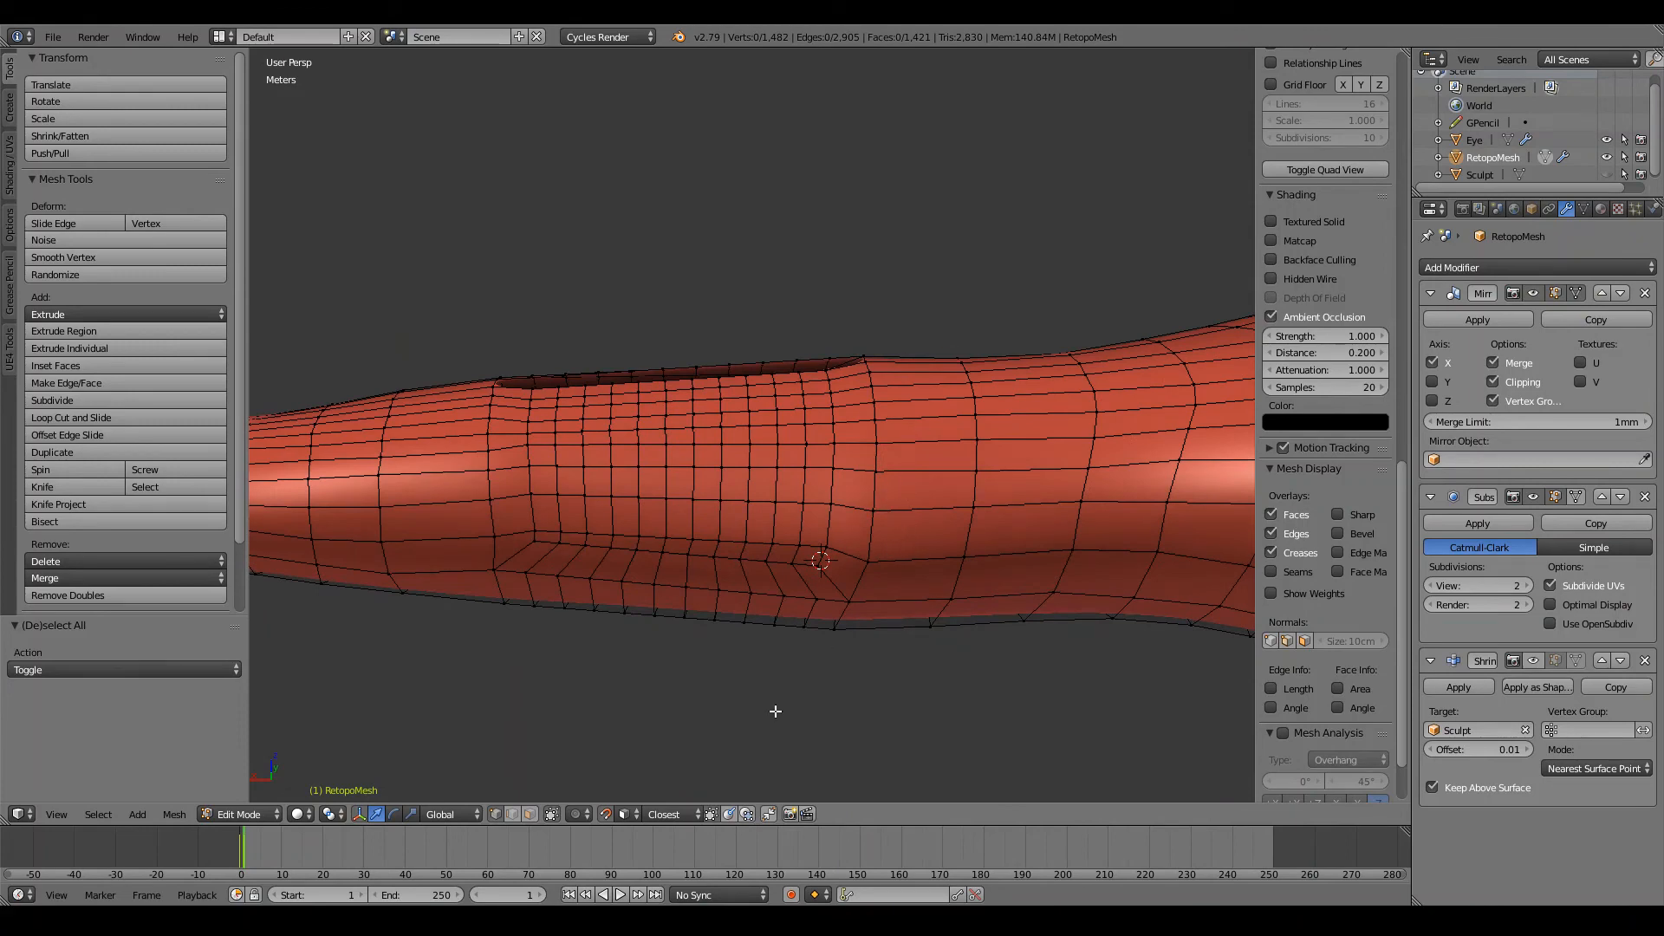
{"action": "right_click", "coordinate": [847, 523]}
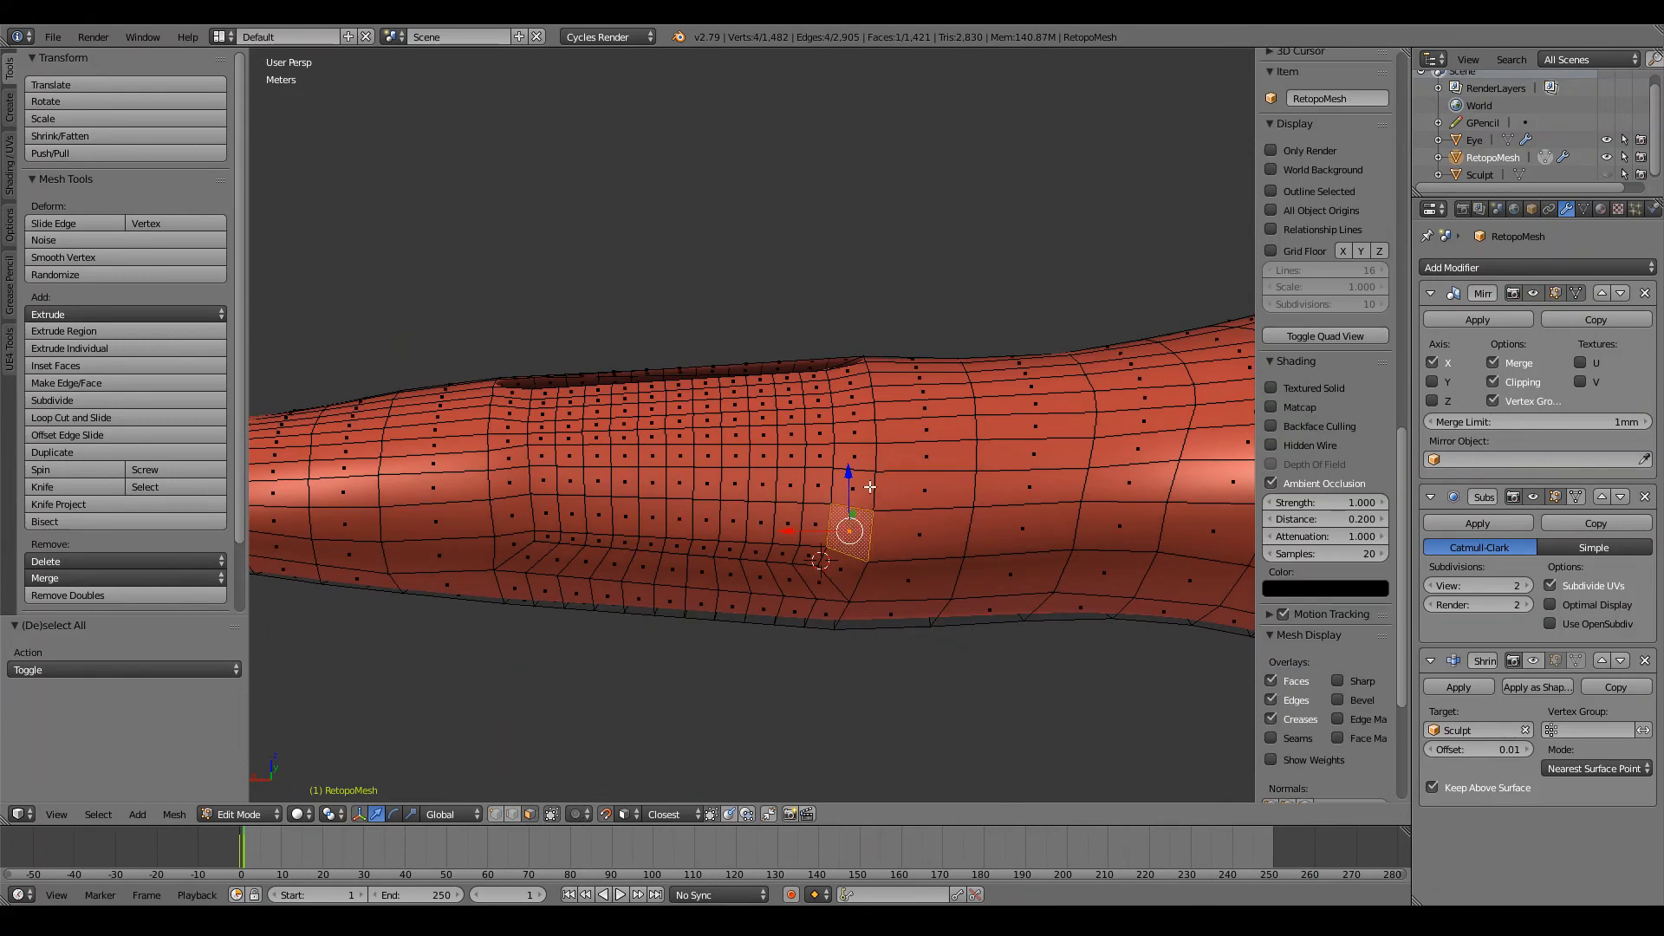
{"action": "middle_click_drag", "start_coordinate": [851, 481], "coordinate": [862, 606]}
{"action": "scroll", "coordinate": [864, 612], "scroll_direction": "up", "scroll_amount": 8}
{"action": "right_click", "coordinate": [891, 466]}
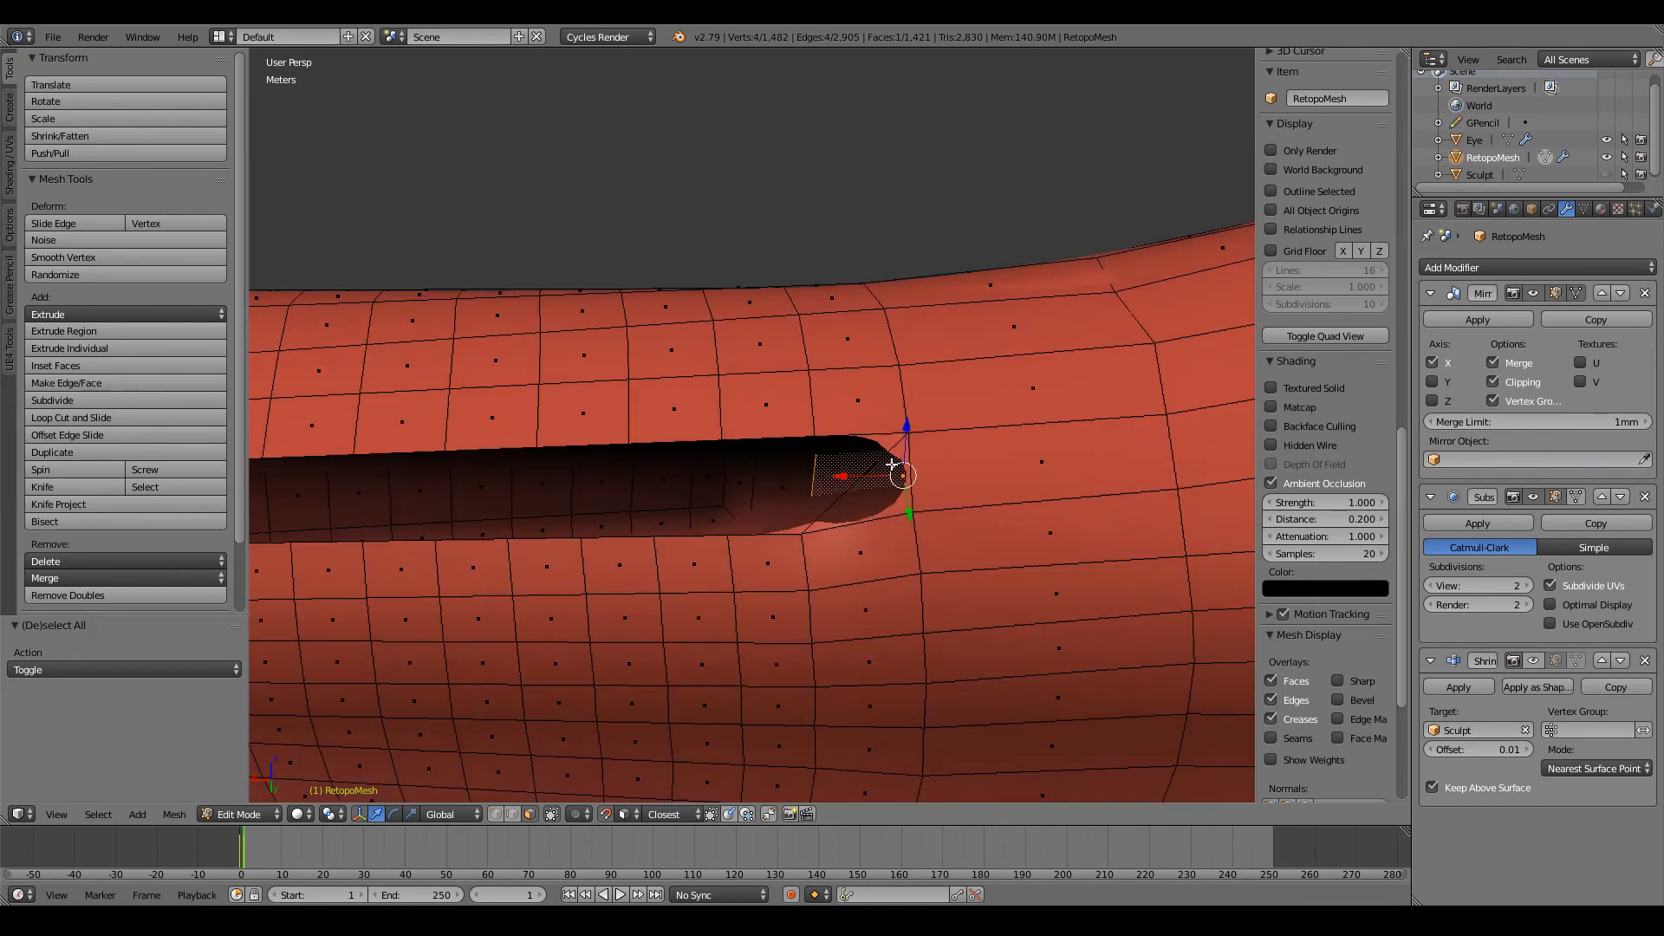
{"action": "left_click", "coordinate": [511, 812]}
{"action": "right_click", "coordinate": [858, 482]}
{"action": "key", "text": "x"}
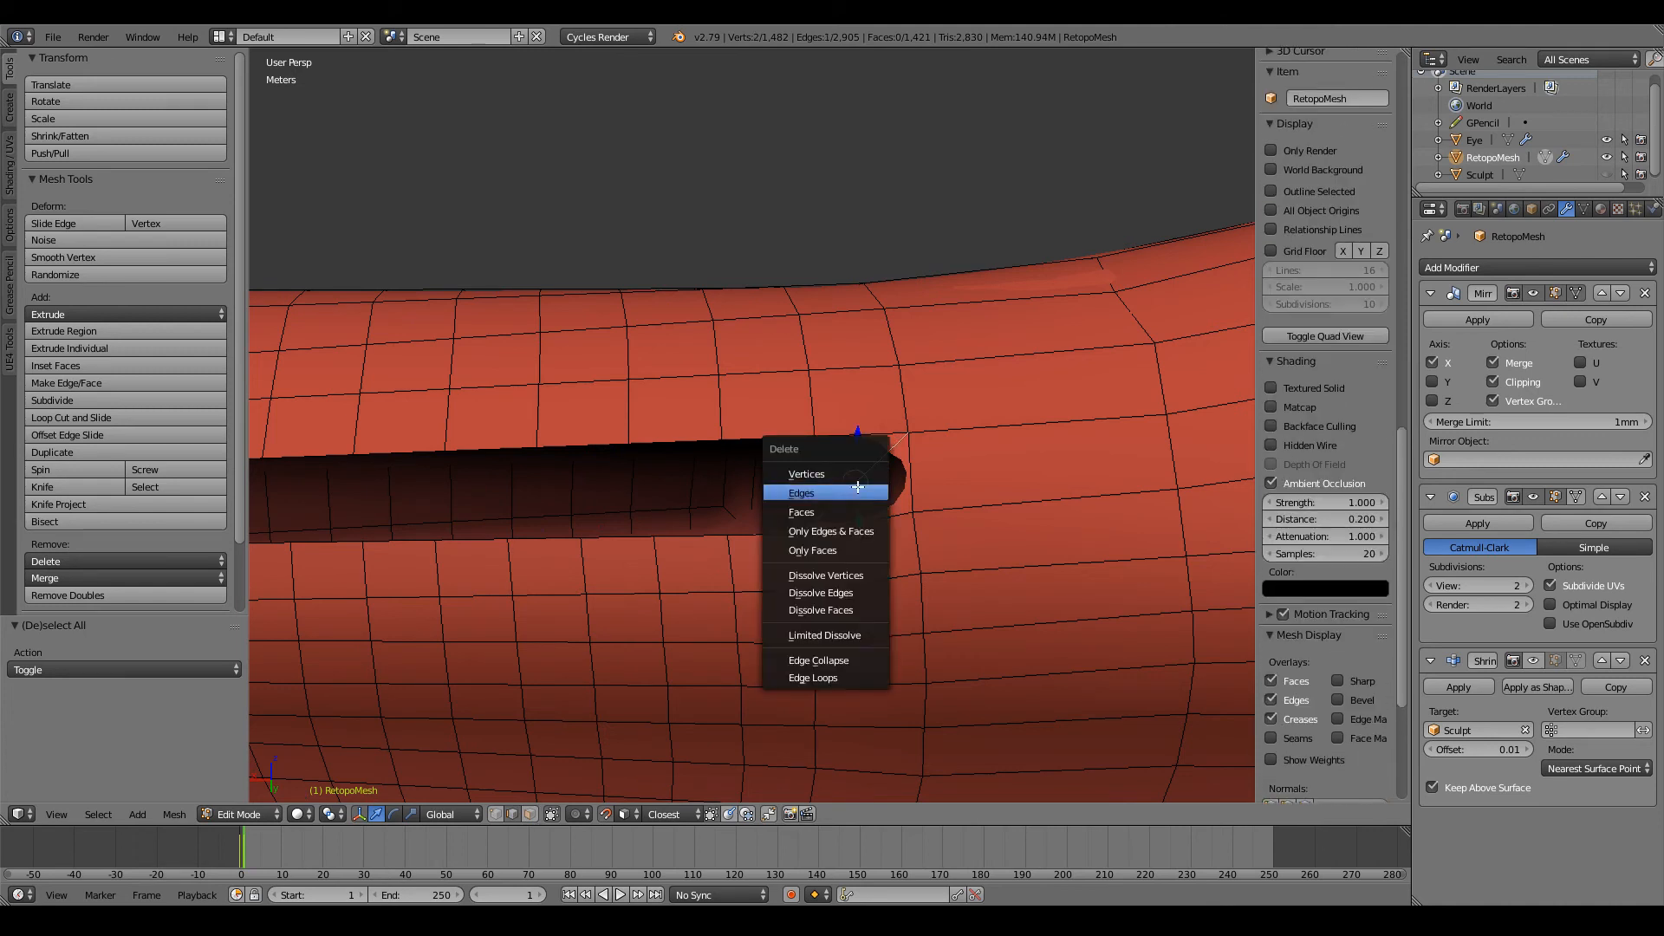
{"action": "left_click", "coordinate": [858, 492]}
Step: Rip the border vertex at the hole's shoulder-side end and try to move it away from its duplicate
{"action": "right_click", "coordinate": [884, 521]}
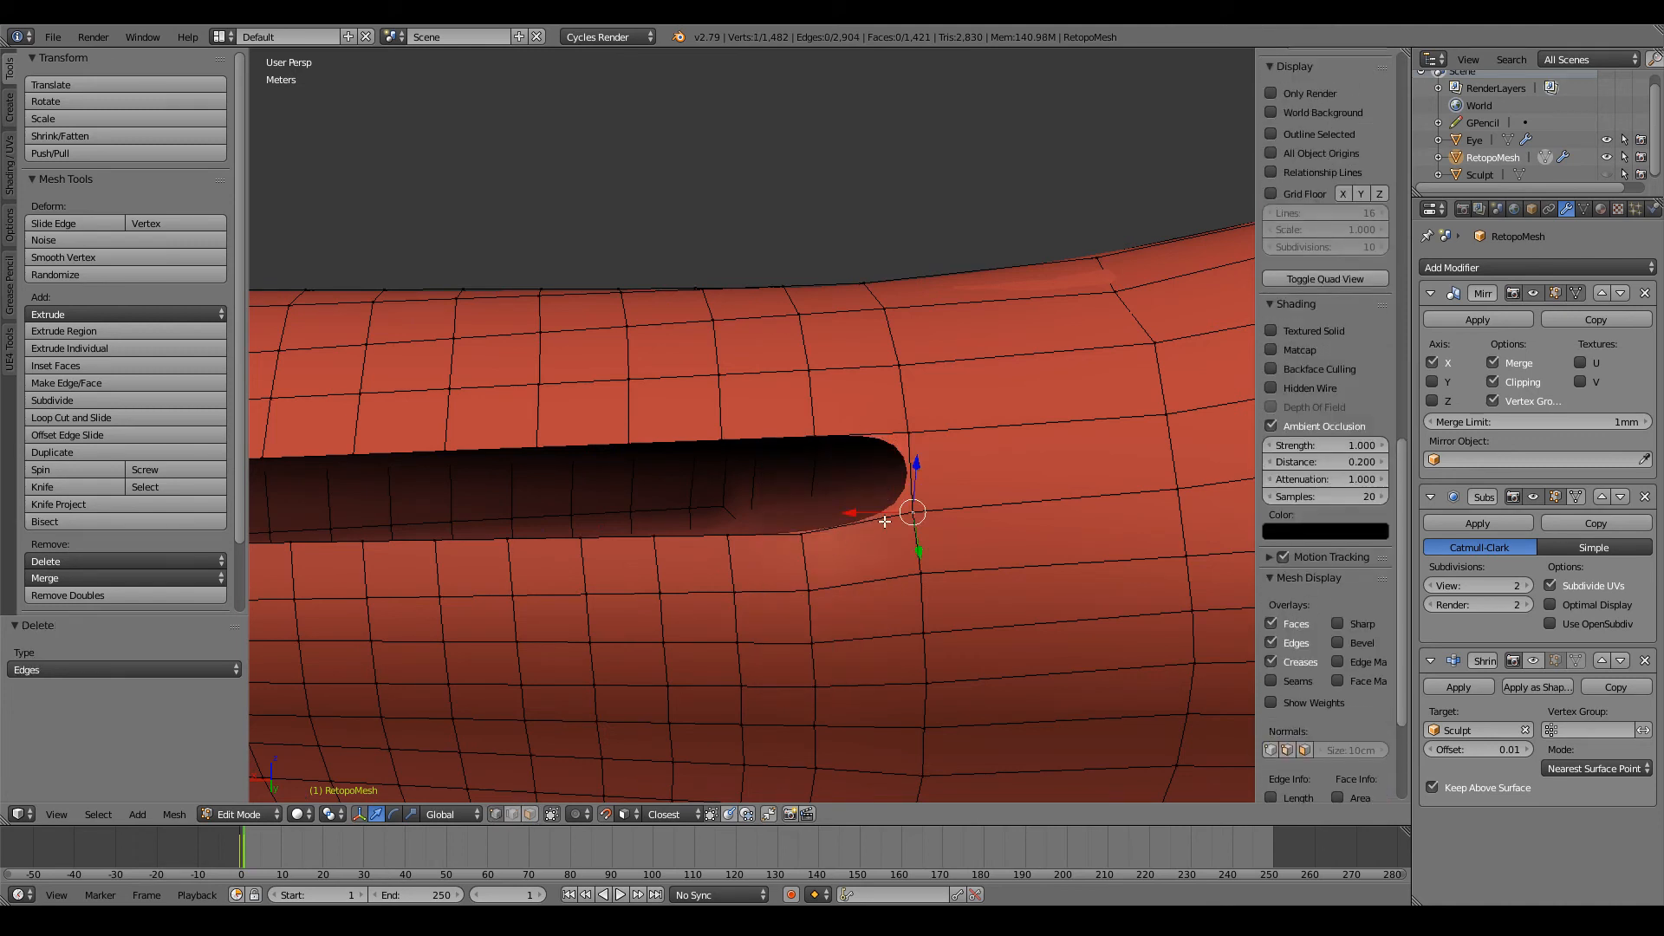
{"action": "key", "text": "v"}
{"action": "left_click", "coordinate": [908, 512]}
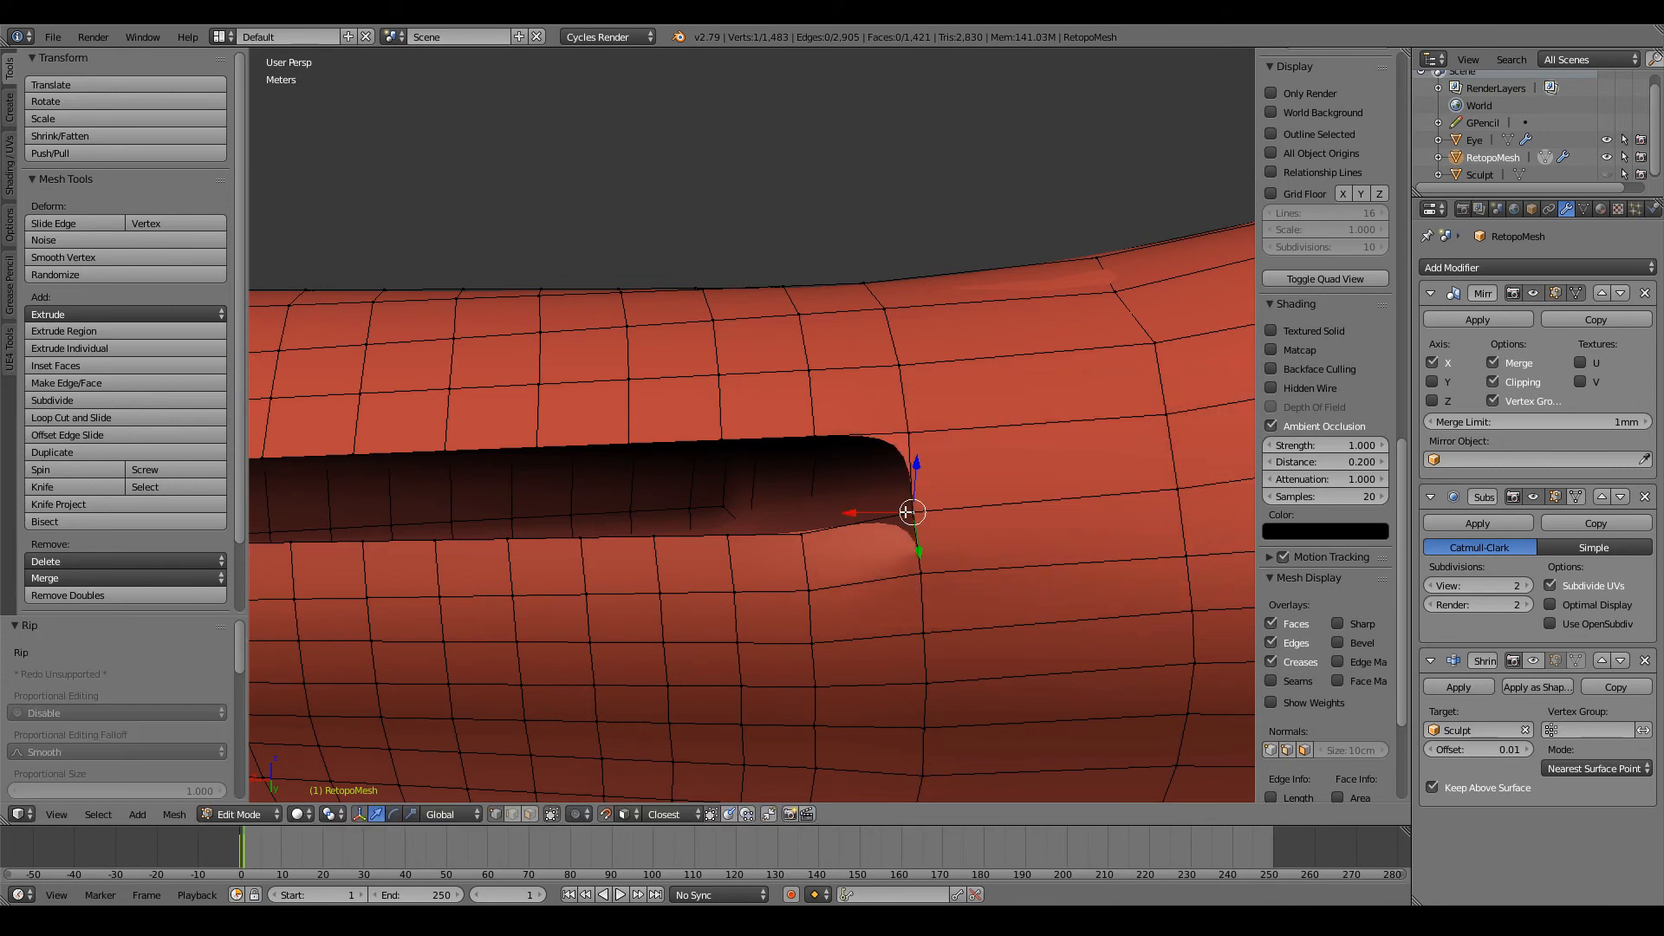
{"action": "key", "text": "a"}
{"action": "right_click", "coordinate": [905, 517]}
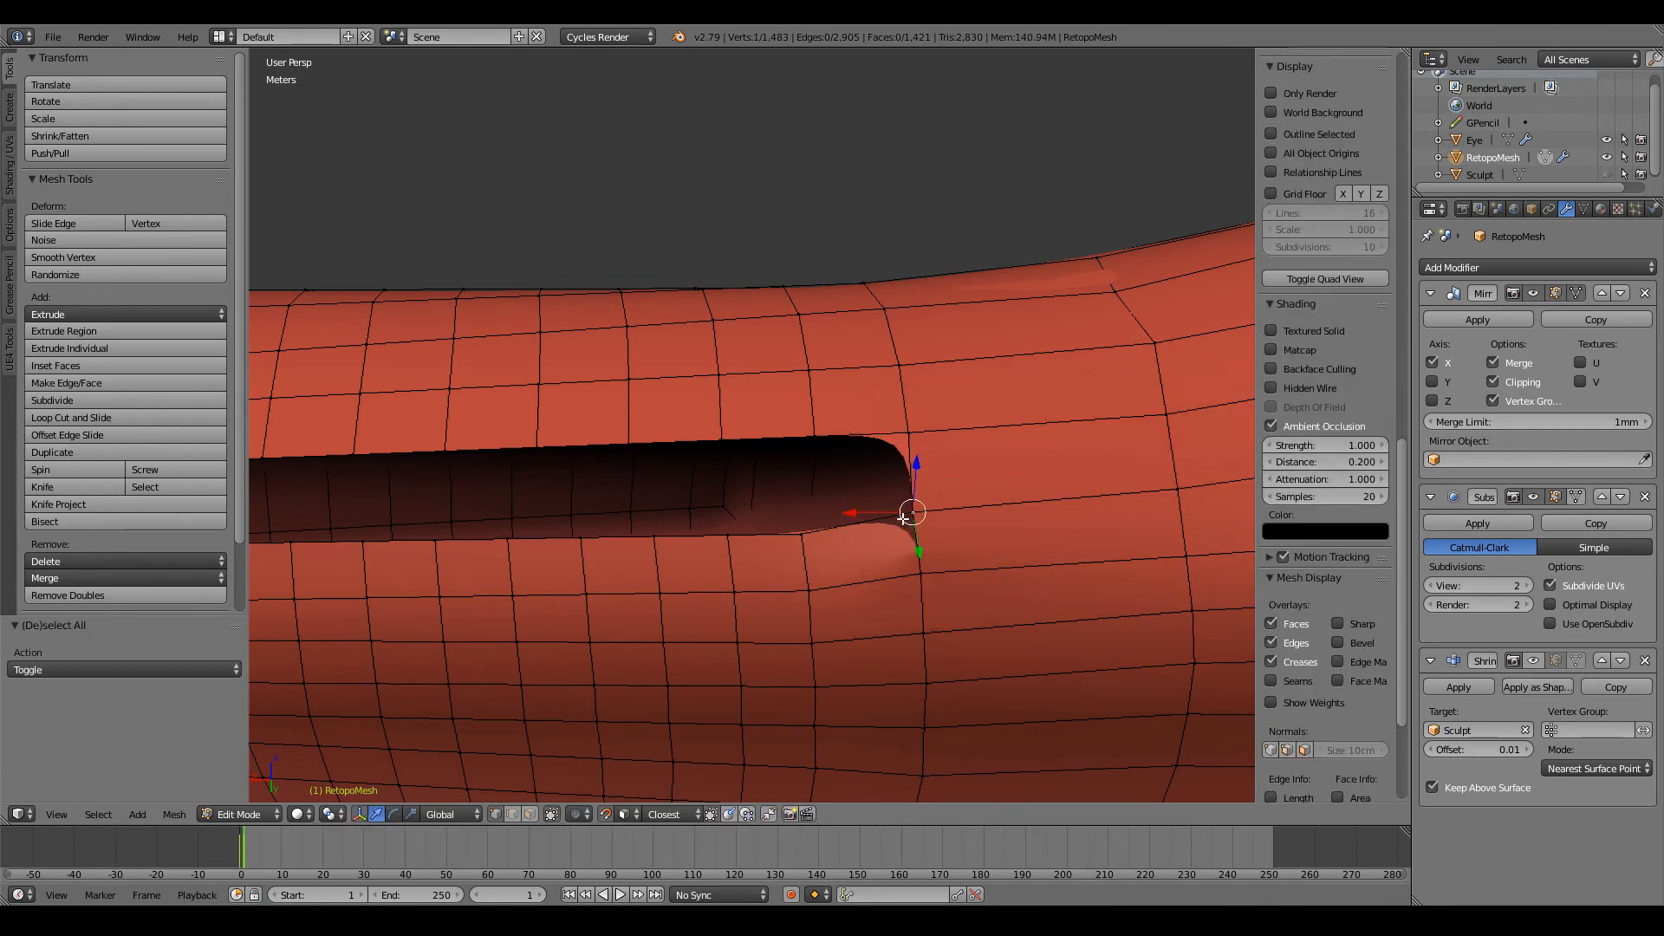
{"action": "key", "text": "g"}
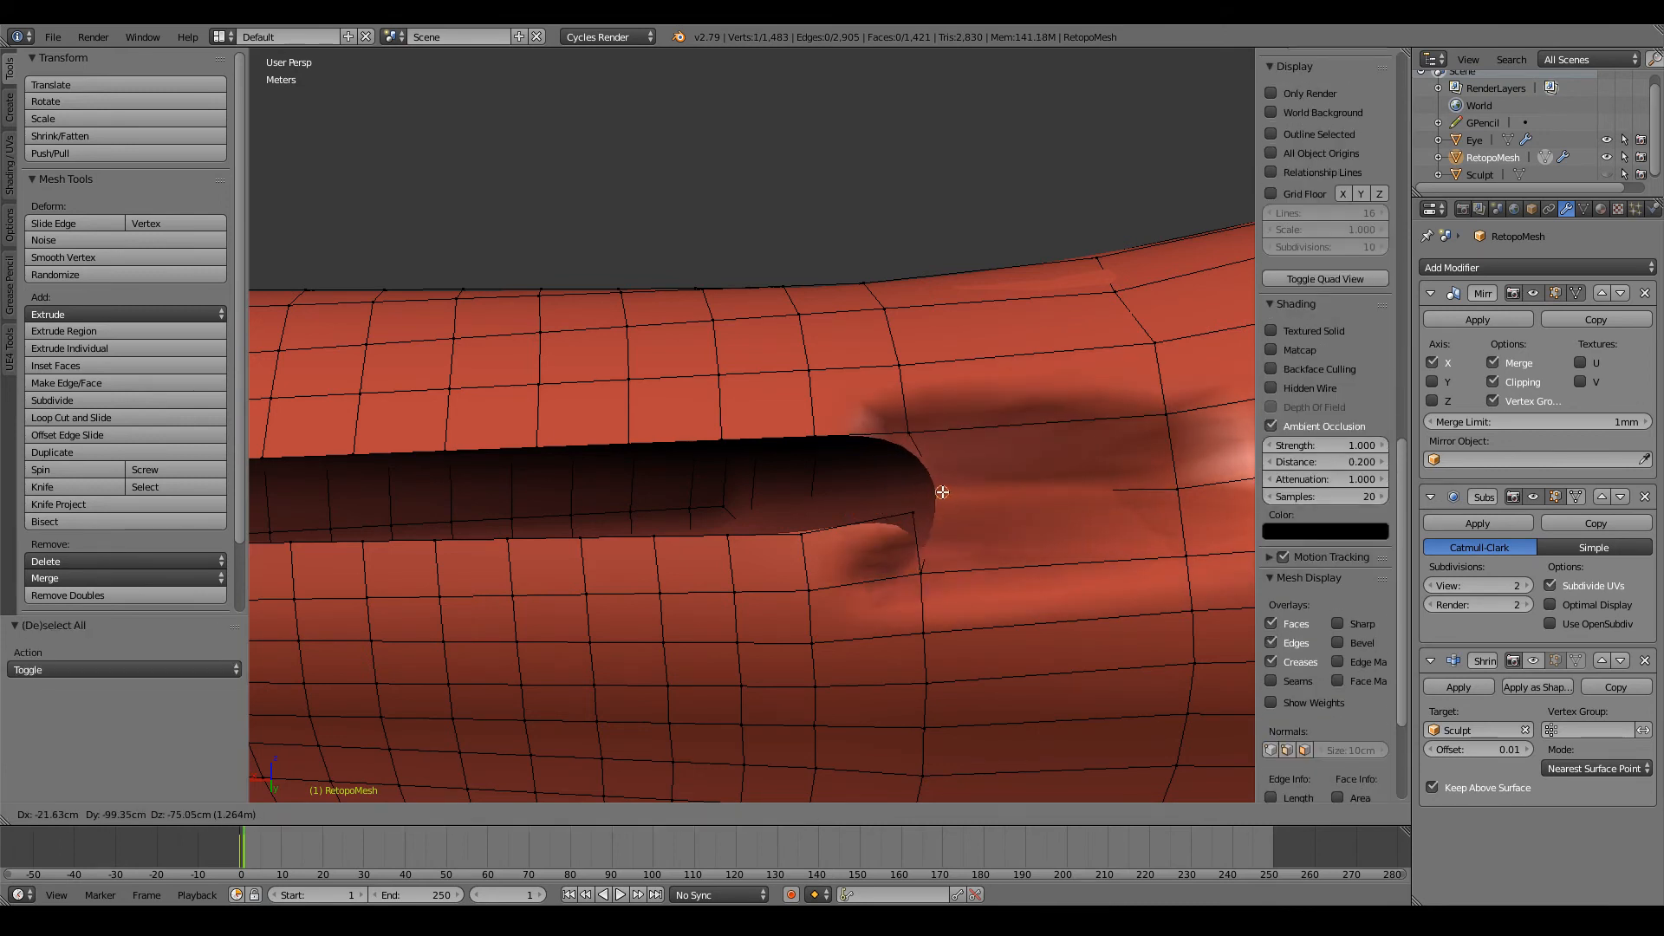
{"action": "left_click", "coordinate": [937, 503]}
Step: Select the hole's border loop, then try to reposition the ripped vertex at the shoulder-side end
{"action": "middle_click_drag", "start_coordinate": [902, 524], "coordinate": [680, 515]}
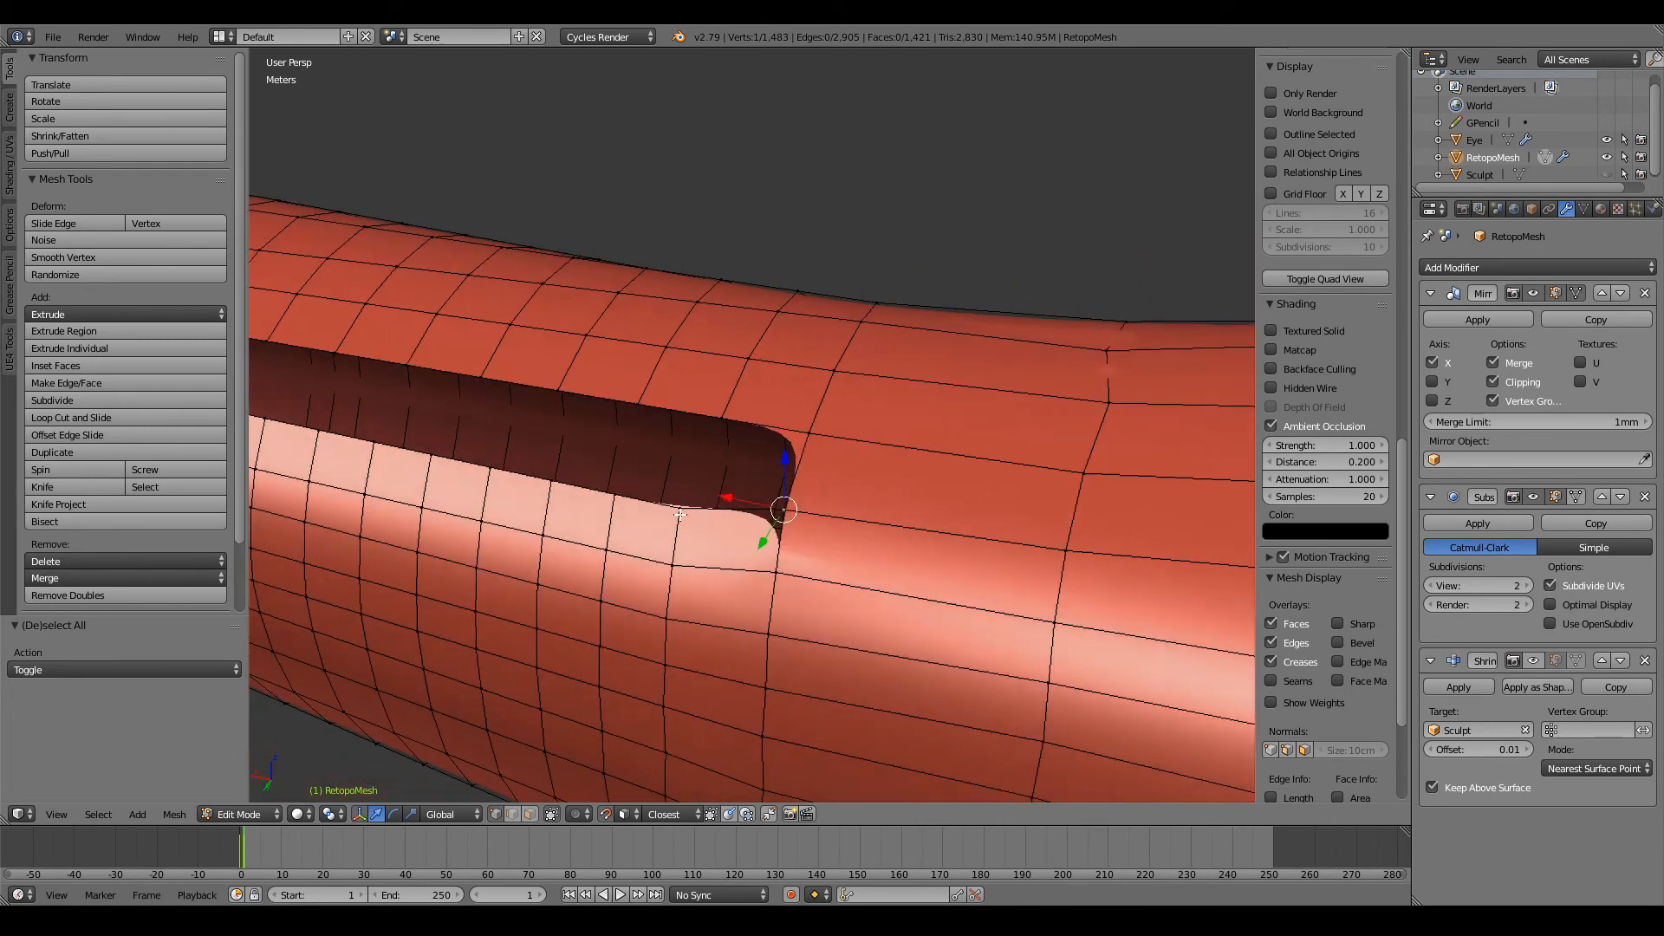
{"action": "right_click", "coordinate": [685, 510], "text": "alt"}
{"action": "scroll", "coordinate": [781, 515], "scroll_direction": "up", "scroll_amount": 3}
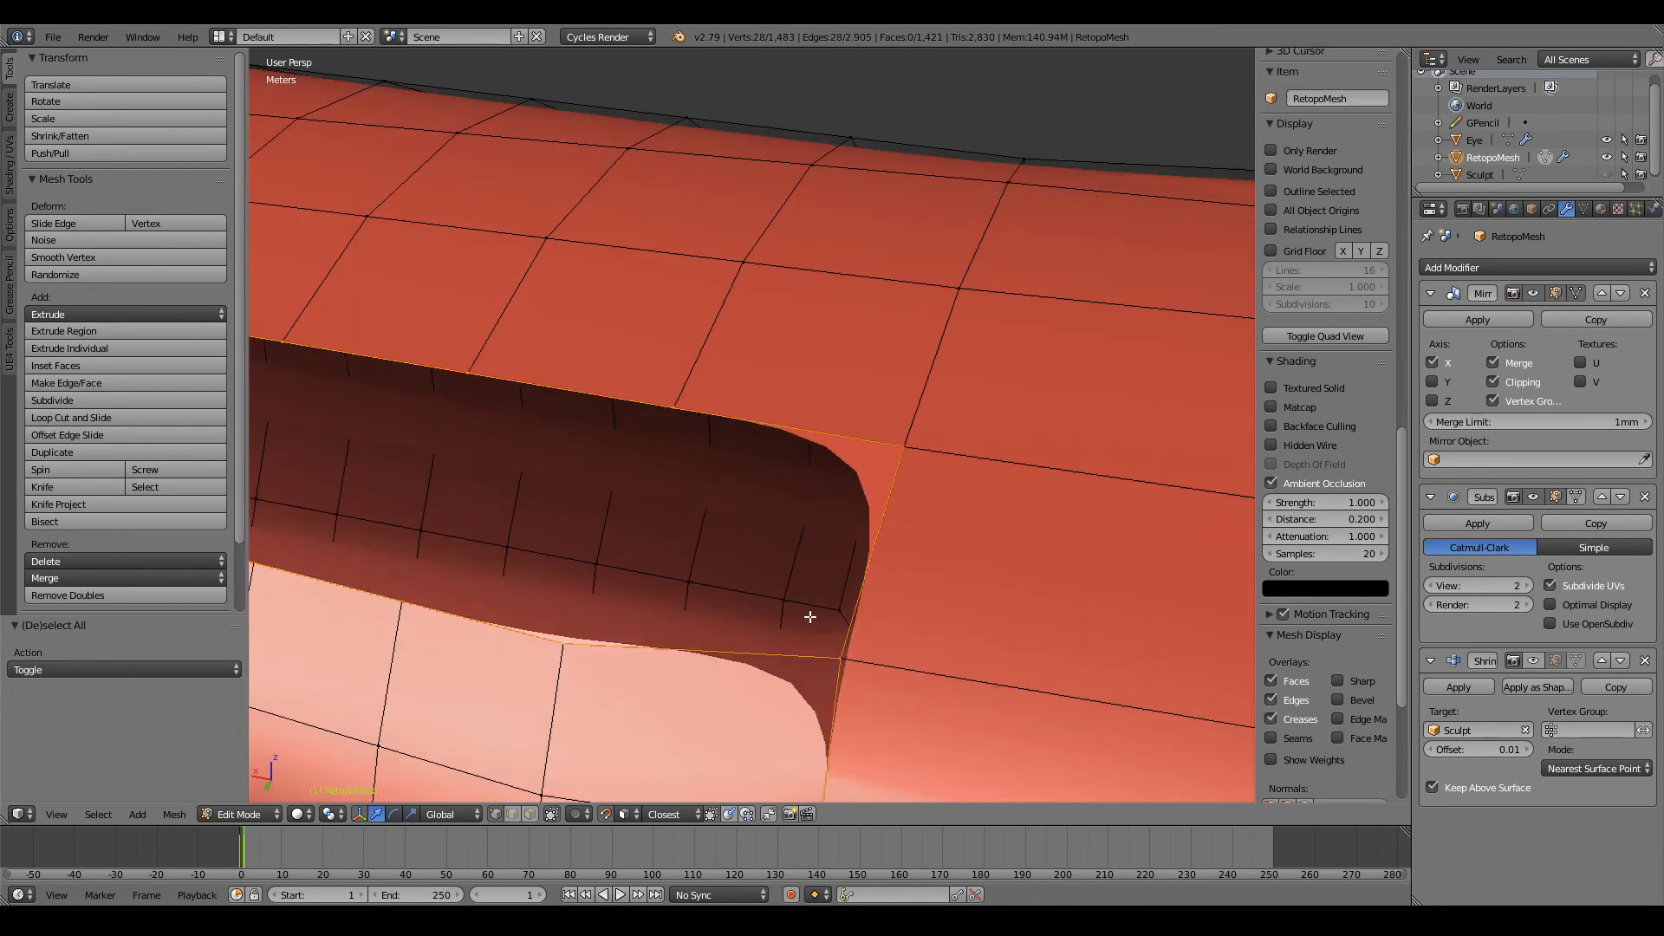
{"action": "right_click", "coordinate": [822, 654]}
{"action": "key", "text": "g"}
{"action": "left_click", "coordinate": [843, 657]}
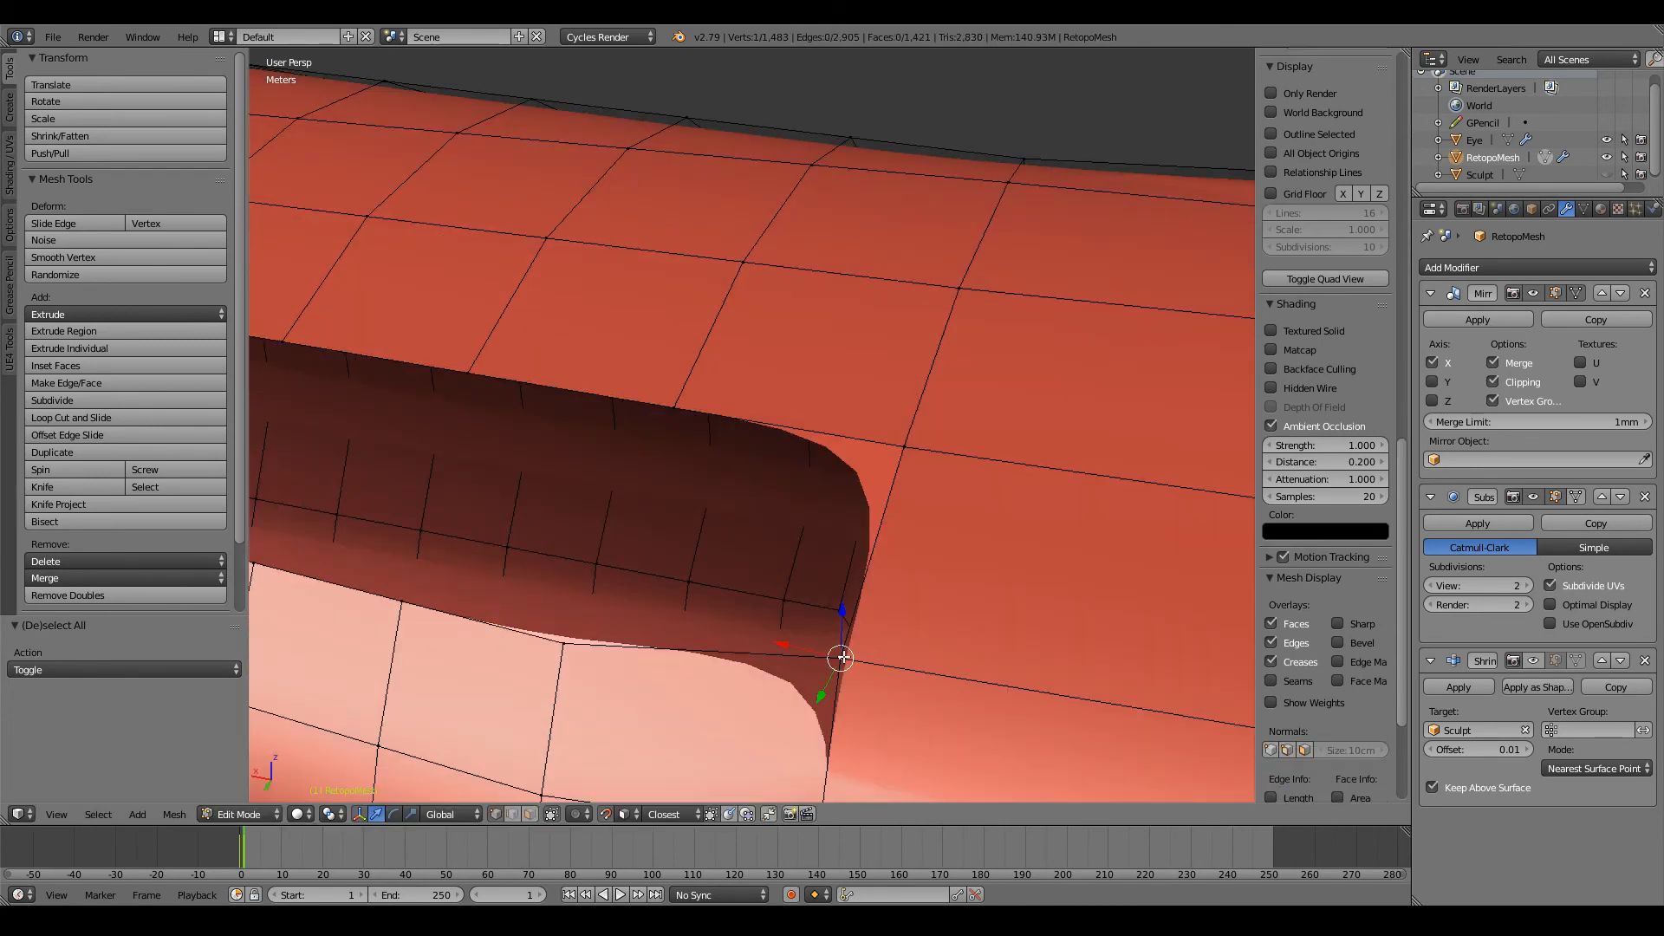
{"action": "key", "text": "a"}
{"action": "key", "text": "c"}
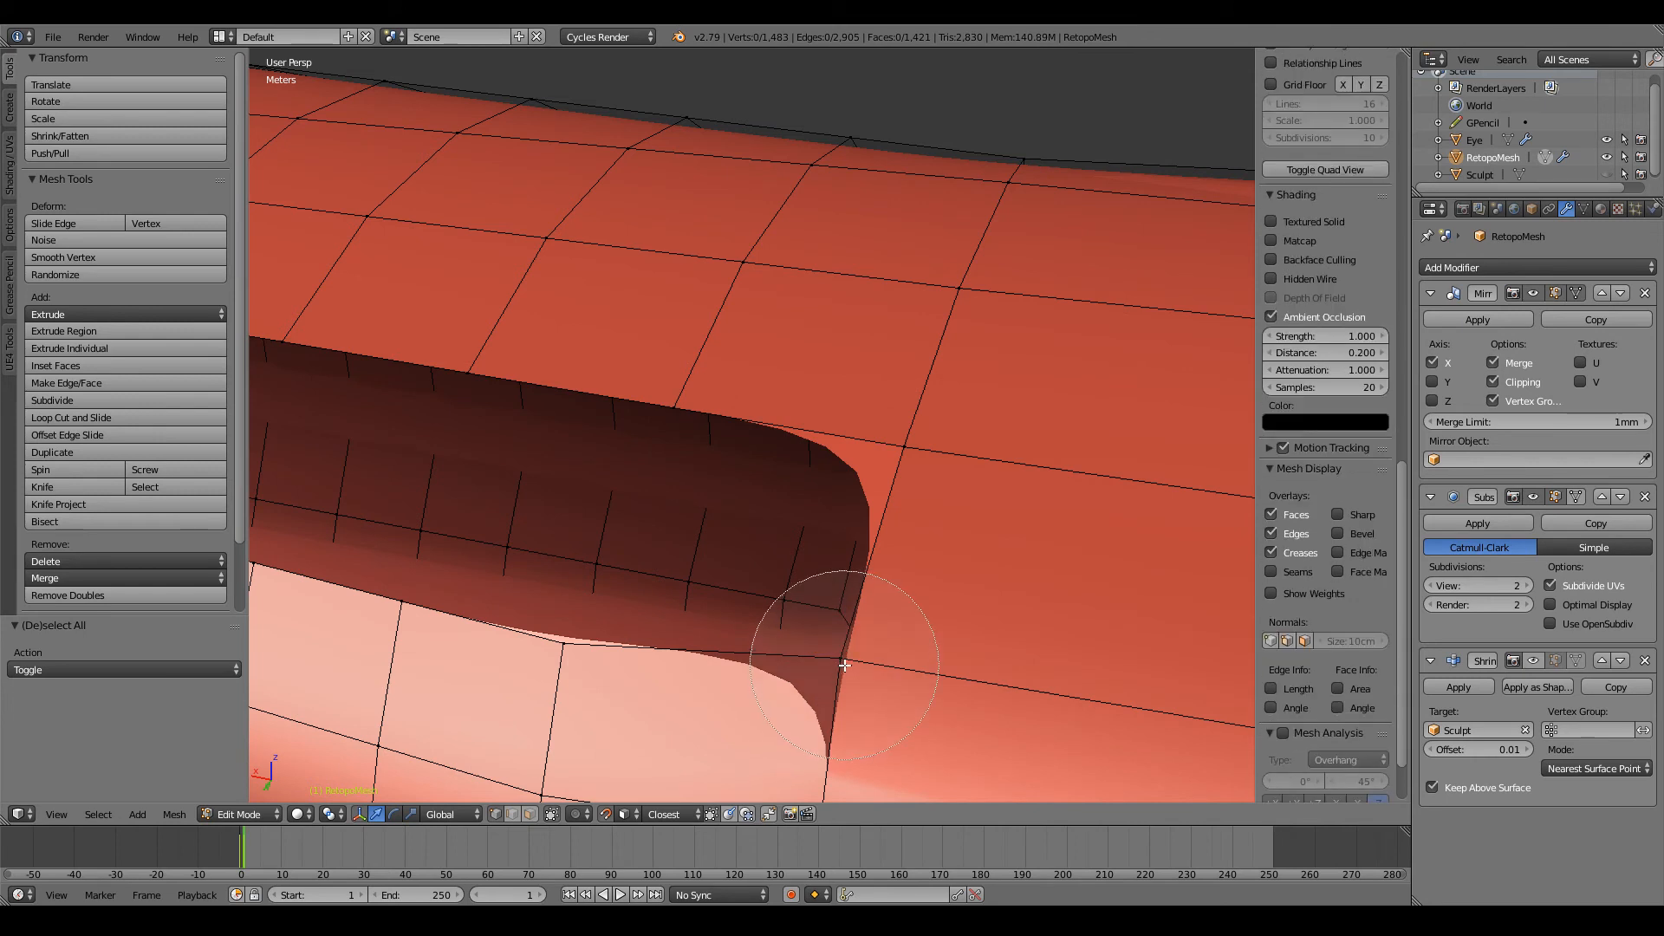
{"action": "right_click", "coordinate": [847, 666]}
{"action": "right_click", "coordinate": [840, 659]}
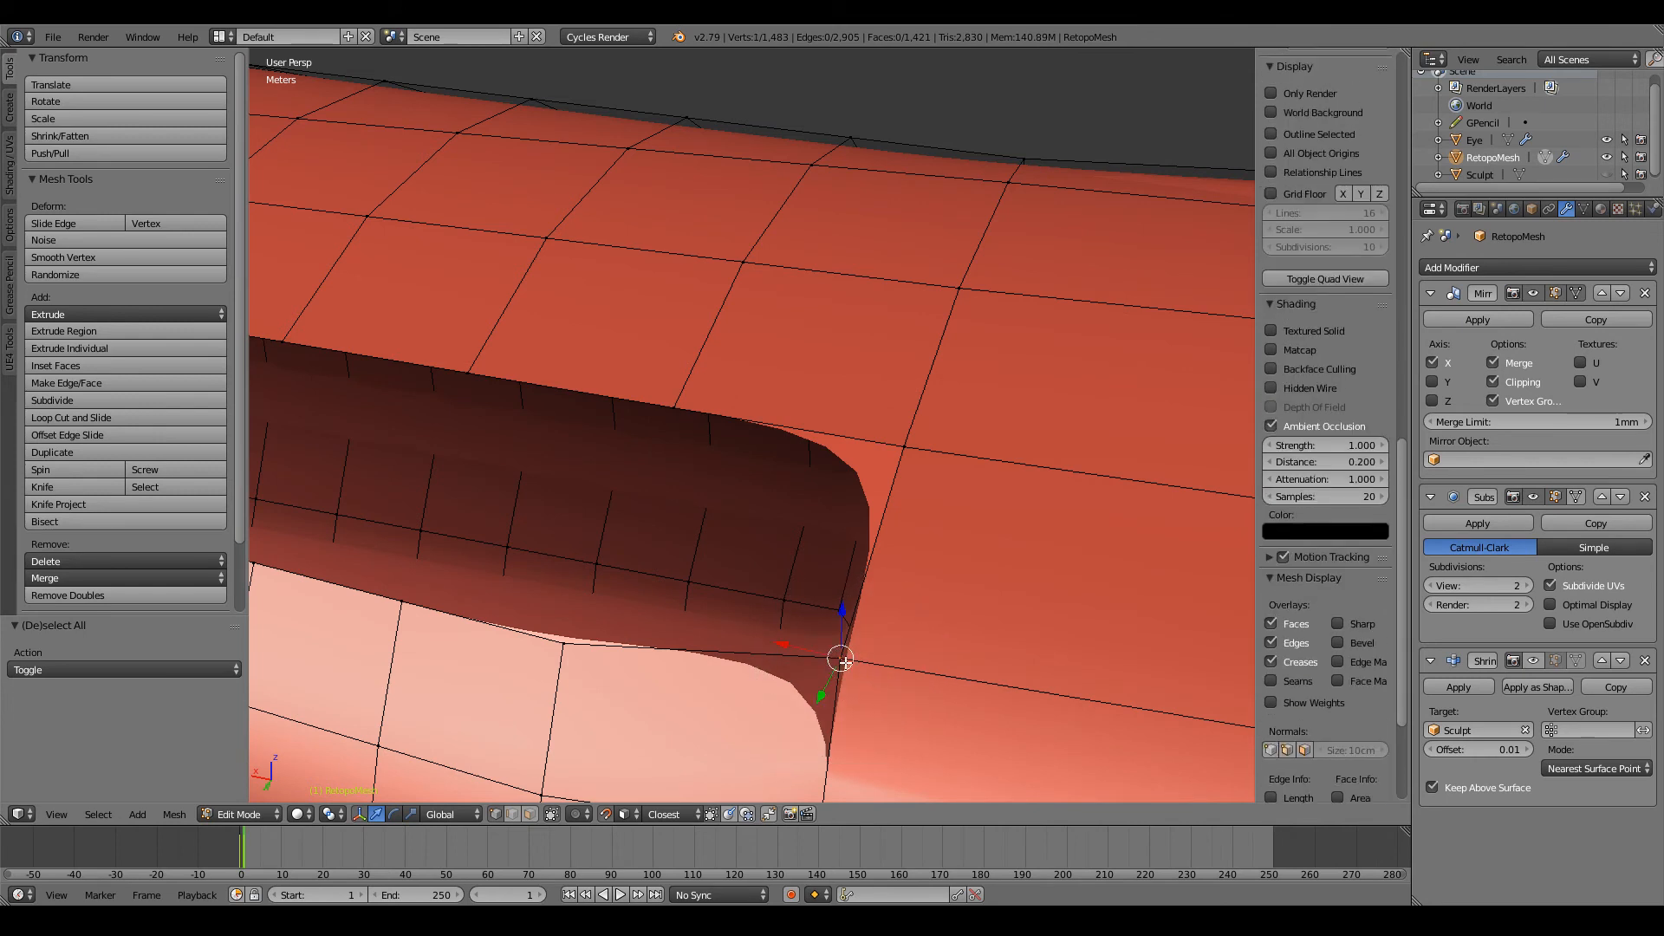
{"action": "key", "text": "g"}
{"action": "right_click", "coordinate": [880, 643]}
Step: Move the ripped vertex at the hole's shoulder-side end -3.88 cm along the X axis
{"action": "scroll", "coordinate": [910, 594], "scroll_direction": "down", "scroll_amount": 3}
{"action": "middle_click_drag", "start_coordinate": [924, 565], "coordinate": [877, 512]}
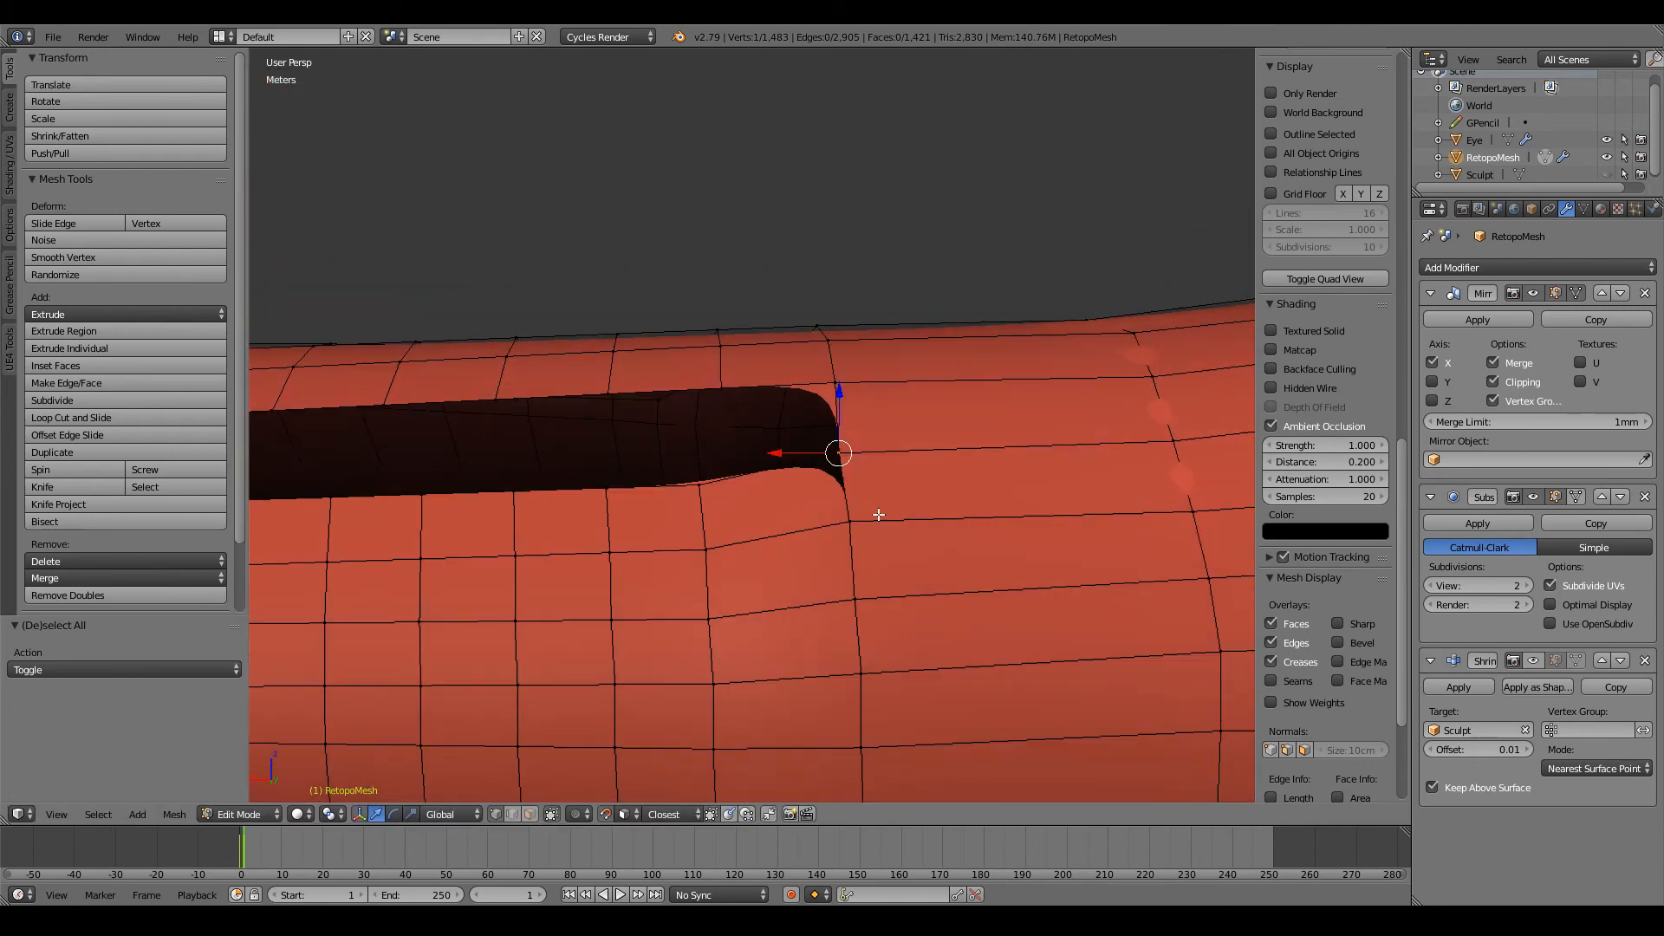
{"action": "scroll", "coordinate": [874, 510], "scroll_direction": "up", "scroll_amount": 4}
{"action": "left_click_drag", "start_coordinate": [881, 484], "coordinate": [888, 483]}
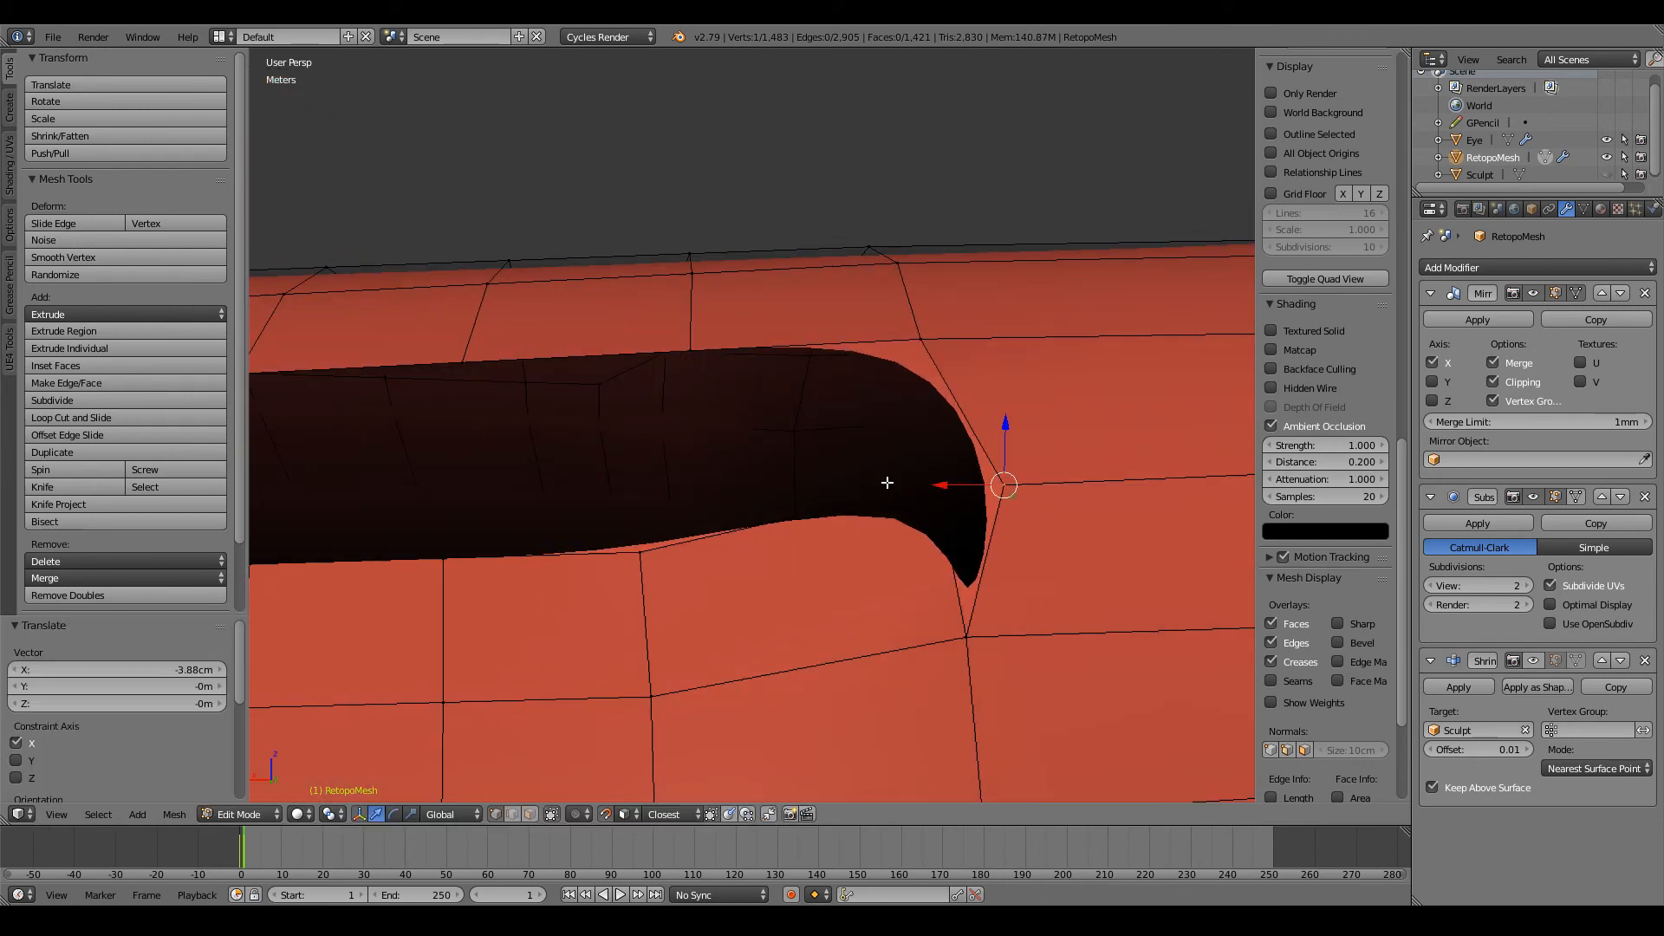
{"action": "scroll", "coordinate": [887, 483], "scroll_direction": "down", "scroll_amount": 6}
{"action": "middle_click_drag", "start_coordinate": [888, 483], "coordinate": [849, 607]}
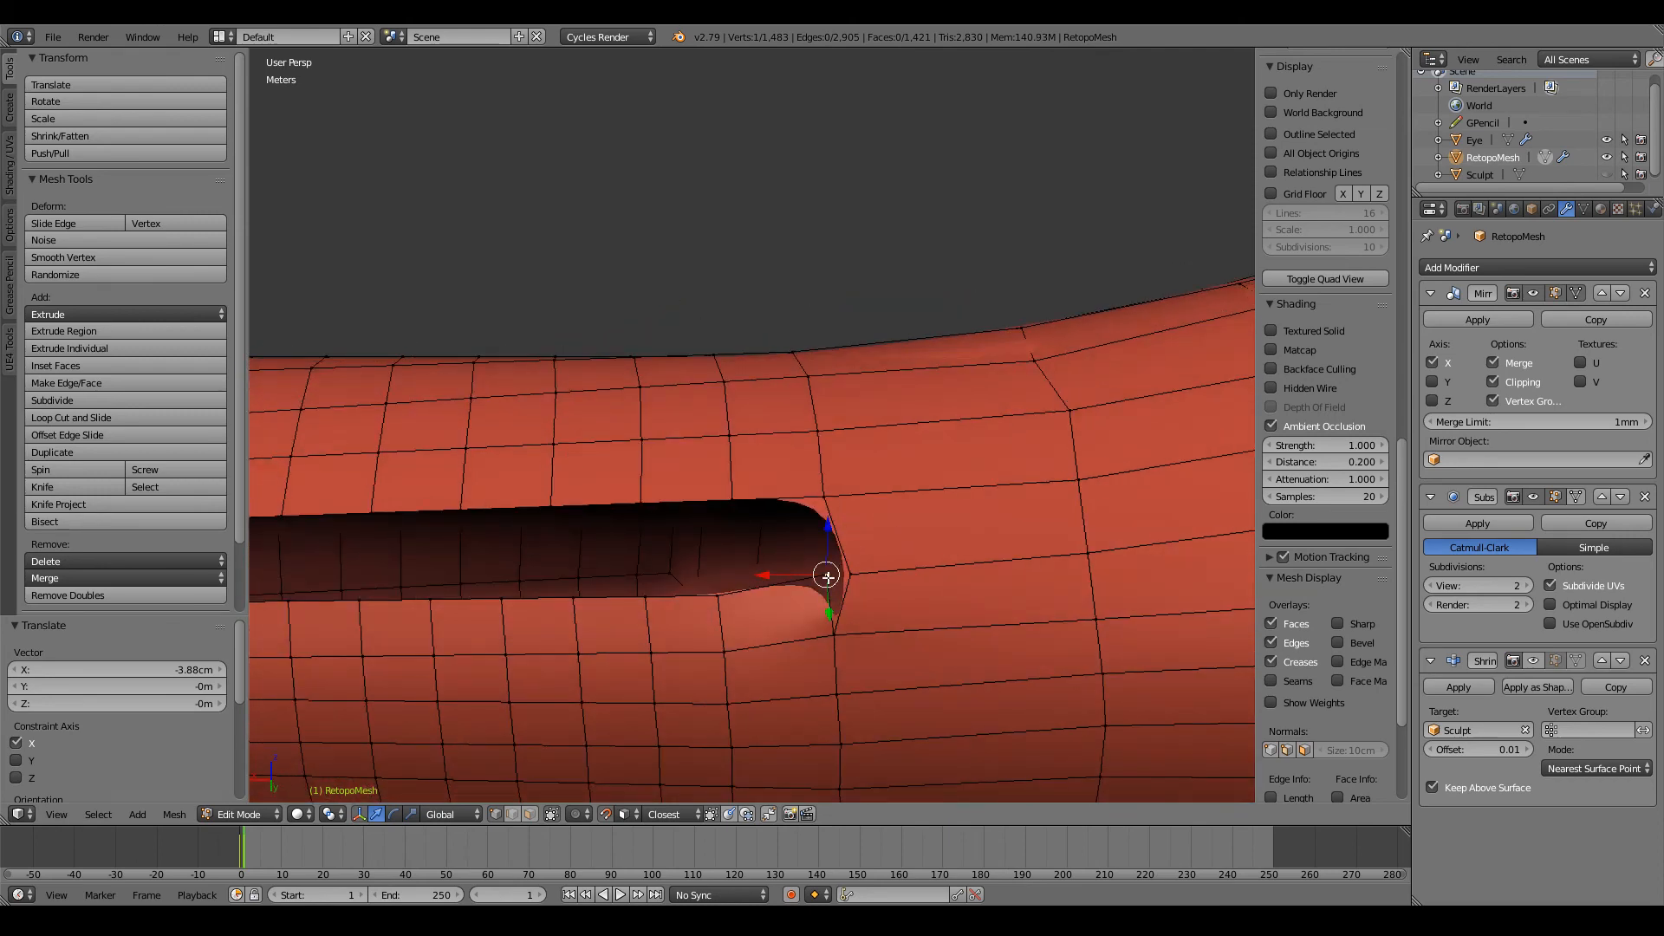
{"action": "left_click_drag", "start_coordinate": [827, 576], "coordinate": [813, 491]}
{"action": "middle_click_drag", "start_coordinate": [813, 492], "coordinate": [820, 419]}
Step: Undo the vertex moves, the rip and the edge deletion at the hole's shoulder-side end
{"action": "key", "text": "ctrl+z"}
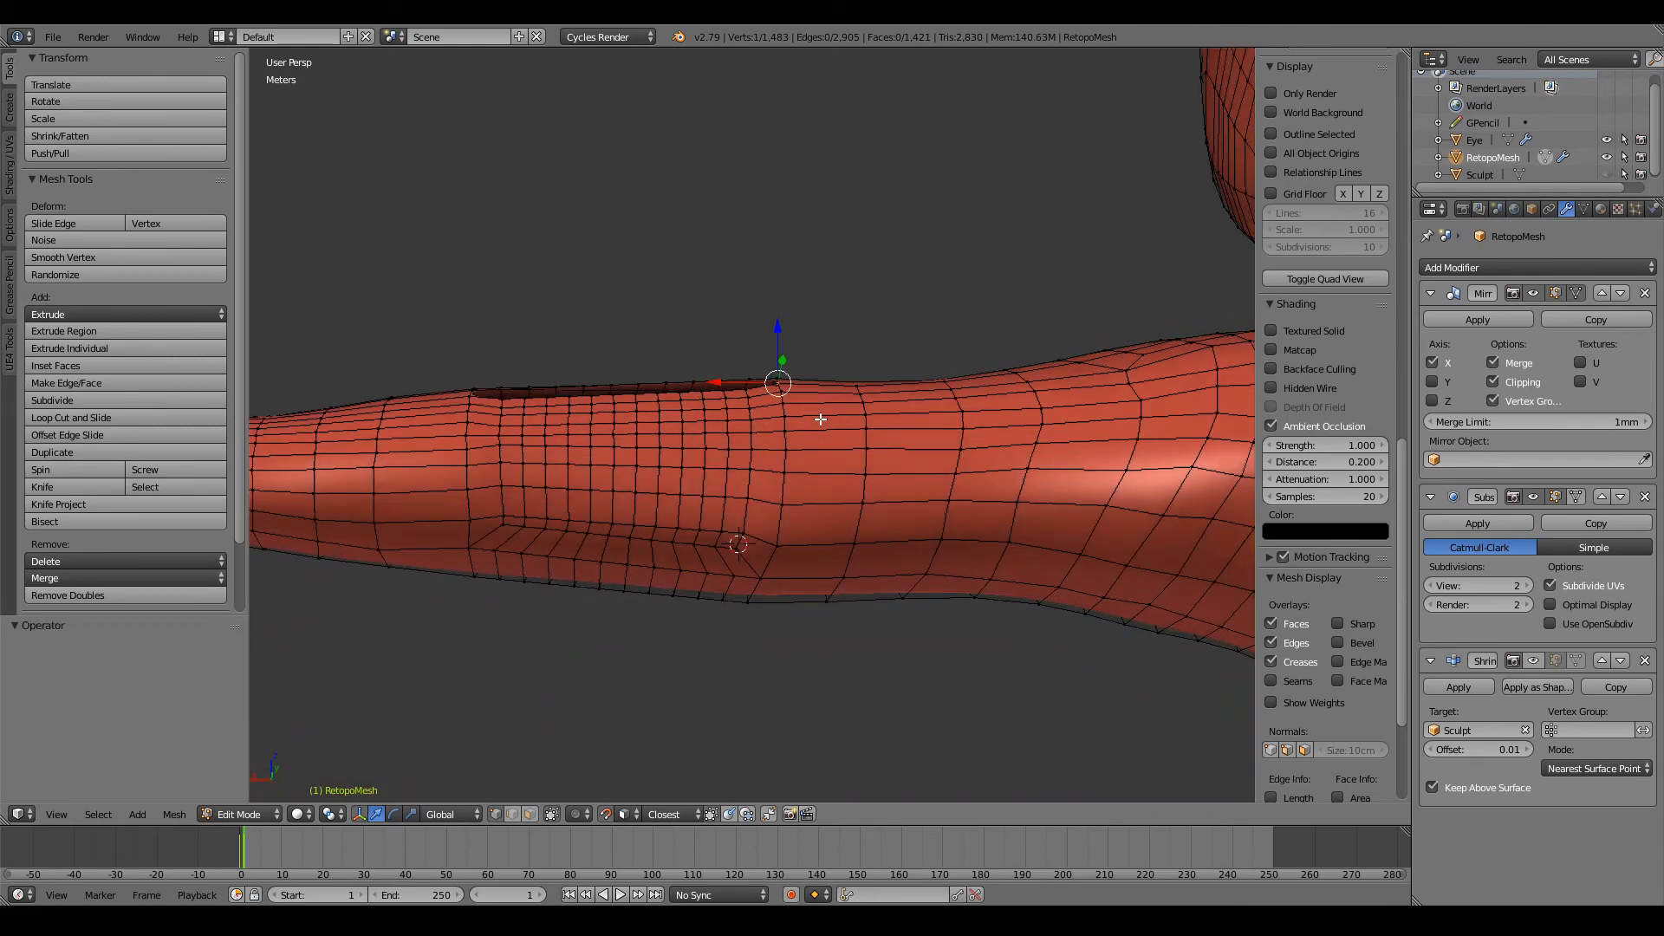
{"action": "key", "text": "ctrl+z"}
{"action": "key", "text": "ctrl+z"}
{"action": "key", "text": "ctrl+z"}
{"action": "key", "text": "ctrl+z"}
{"action": "key", "text": "ctrl+z"}
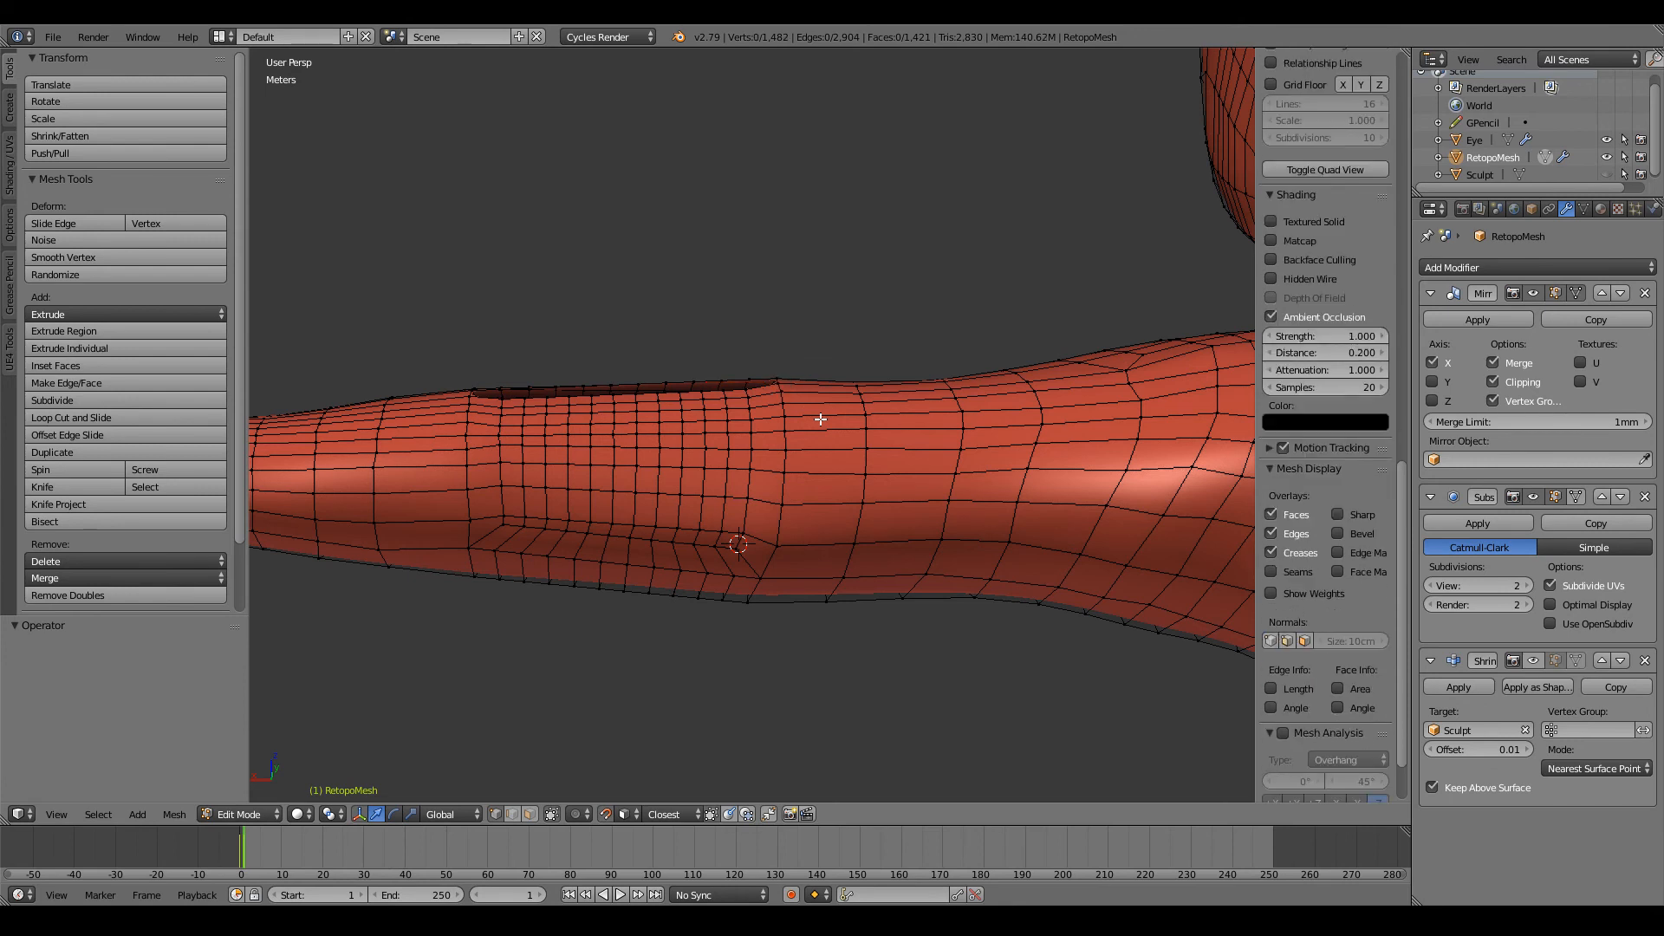
{"action": "key", "text": "ctrl+z"}
{"action": "key", "text": "ctrl+z"}
Step: Delete the restored edge across the shoulder-side end of the elbow hole
{"action": "scroll", "coordinate": [817, 421], "scroll_direction": "down", "scroll_amount": 3}
{"action": "scroll", "coordinate": [817, 420], "scroll_direction": "up", "scroll_amount": 3}
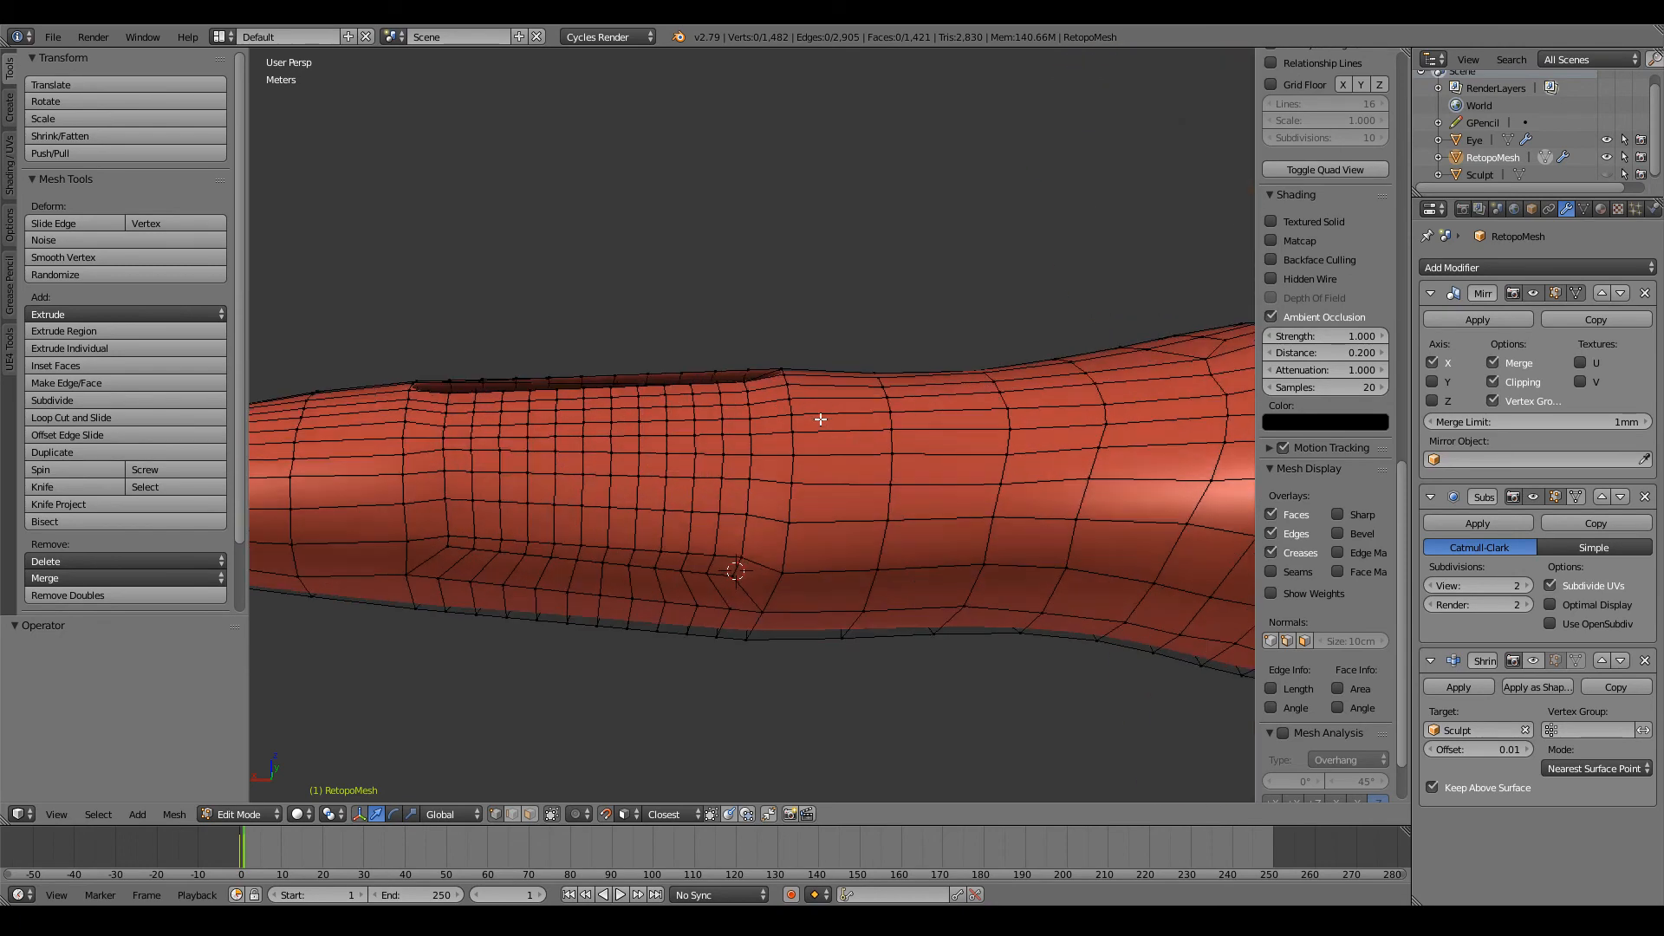
{"action": "scroll", "coordinate": [847, 267], "scroll_direction": "down", "scroll_amount": 3}
{"action": "scroll", "coordinate": [838, 336], "scroll_direction": "up", "scroll_amount": 1}
{"action": "scroll", "coordinate": [838, 337], "scroll_direction": "up", "scroll_amount": 3}
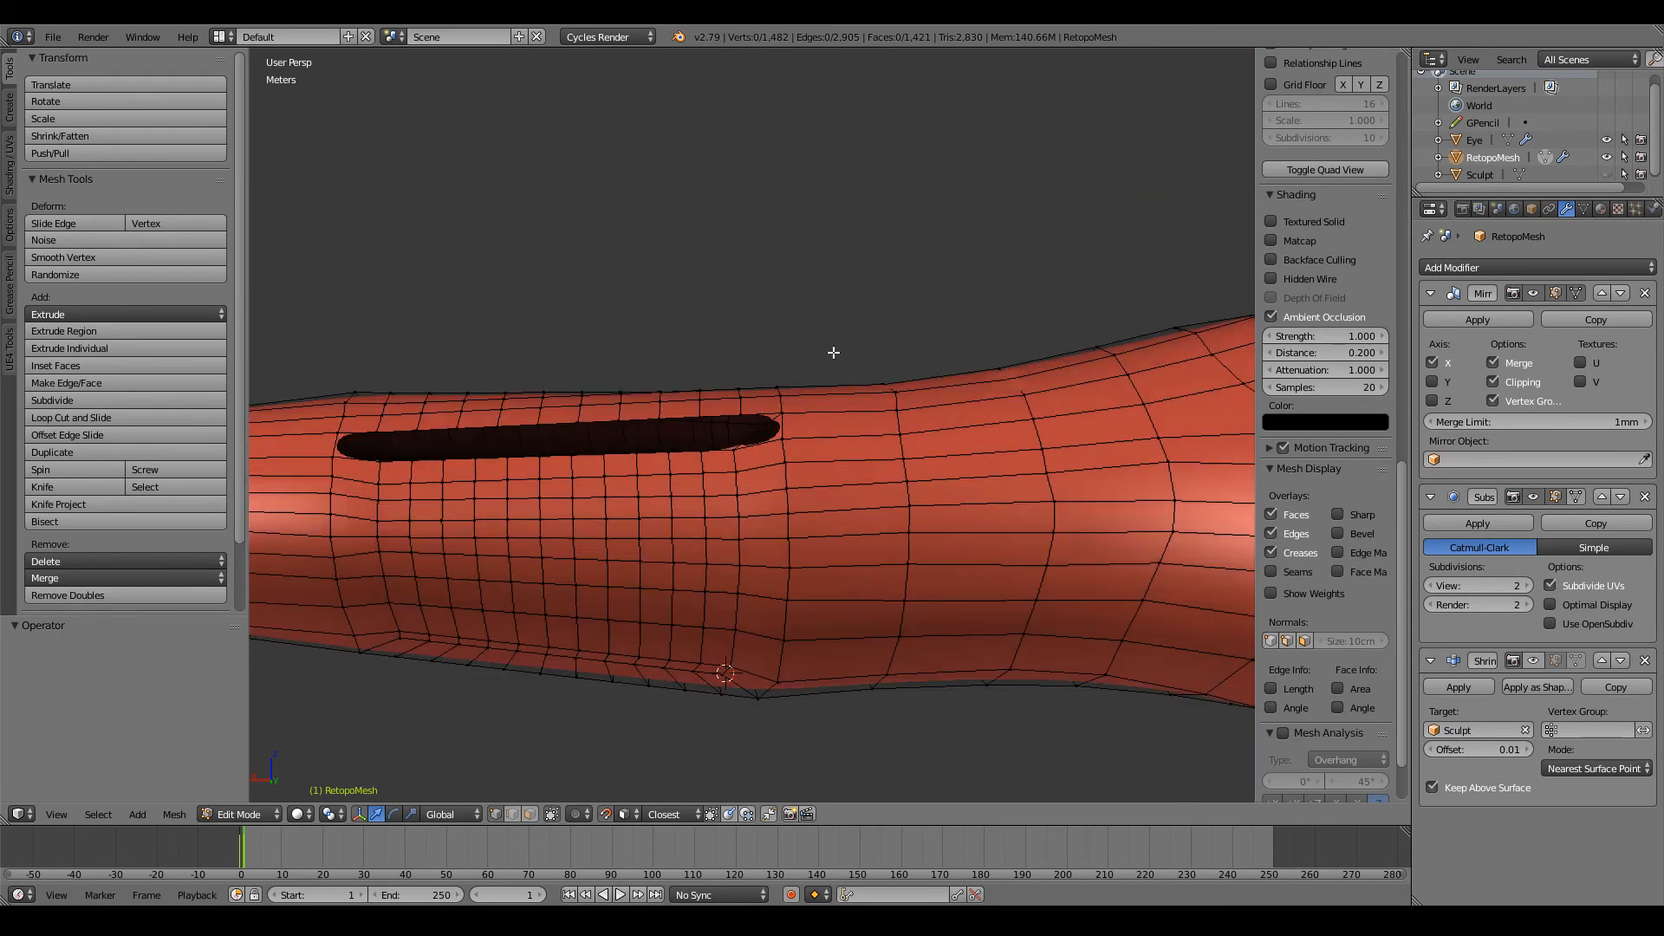
{"action": "middle_click_drag", "start_coordinate": [833, 353], "coordinate": [818, 531]}
{"action": "scroll", "coordinate": [821, 535], "scroll_direction": "up", "scroll_amount": 2}
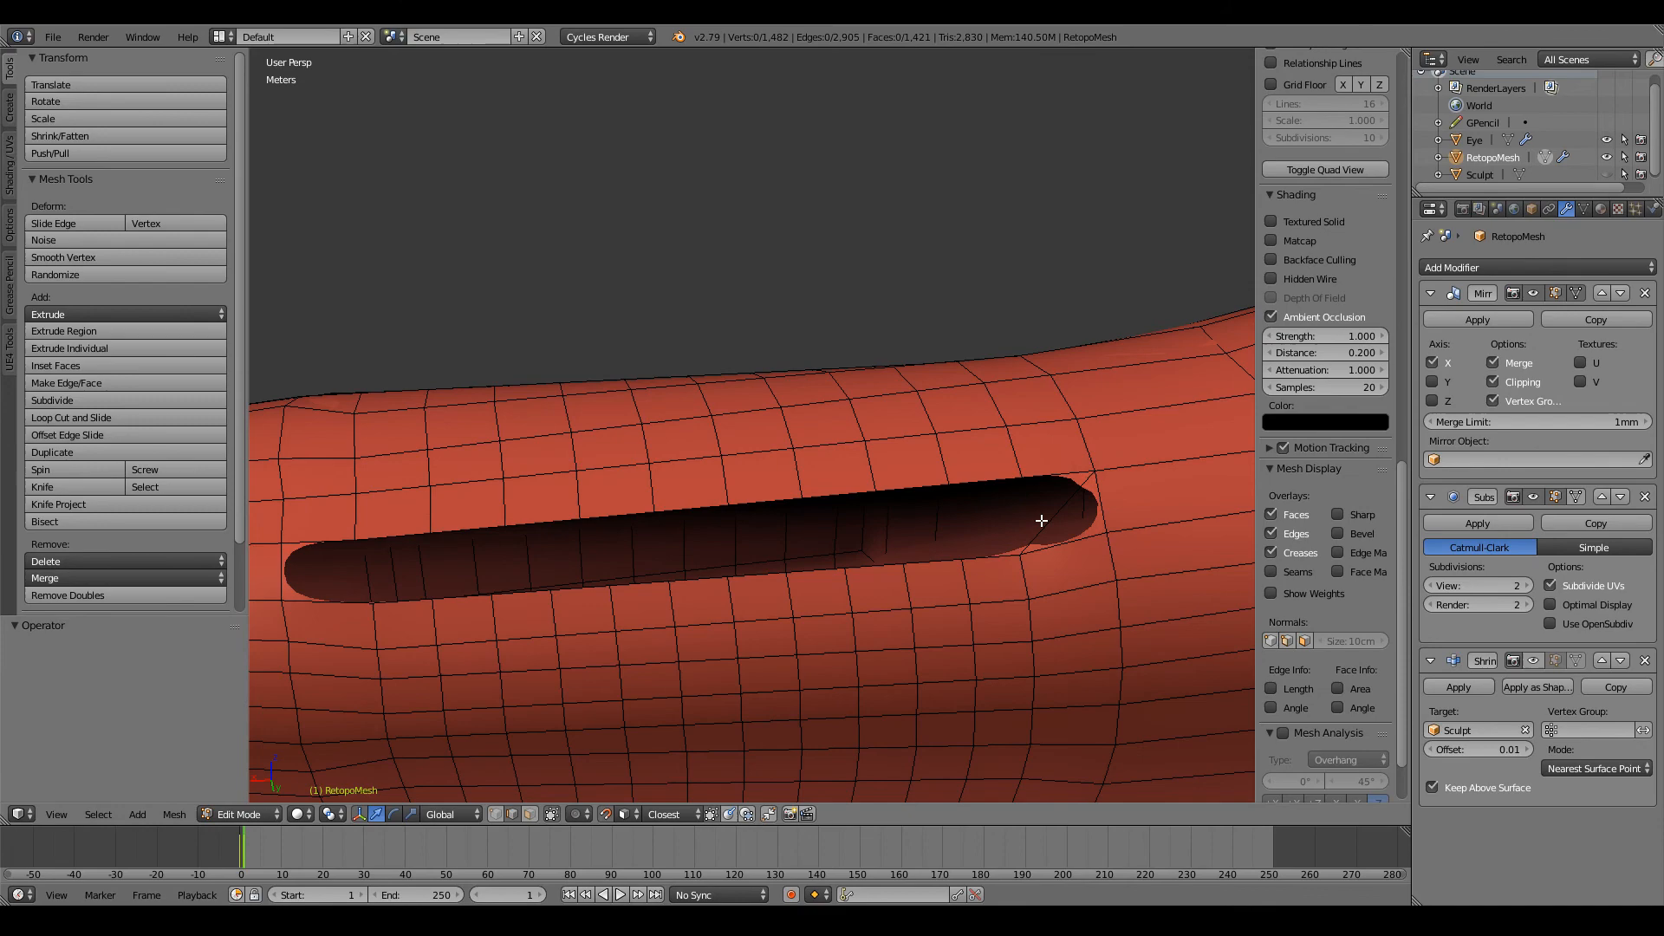
{"action": "right_click", "coordinate": [1041, 520]}
{"action": "key", "text": "x"}
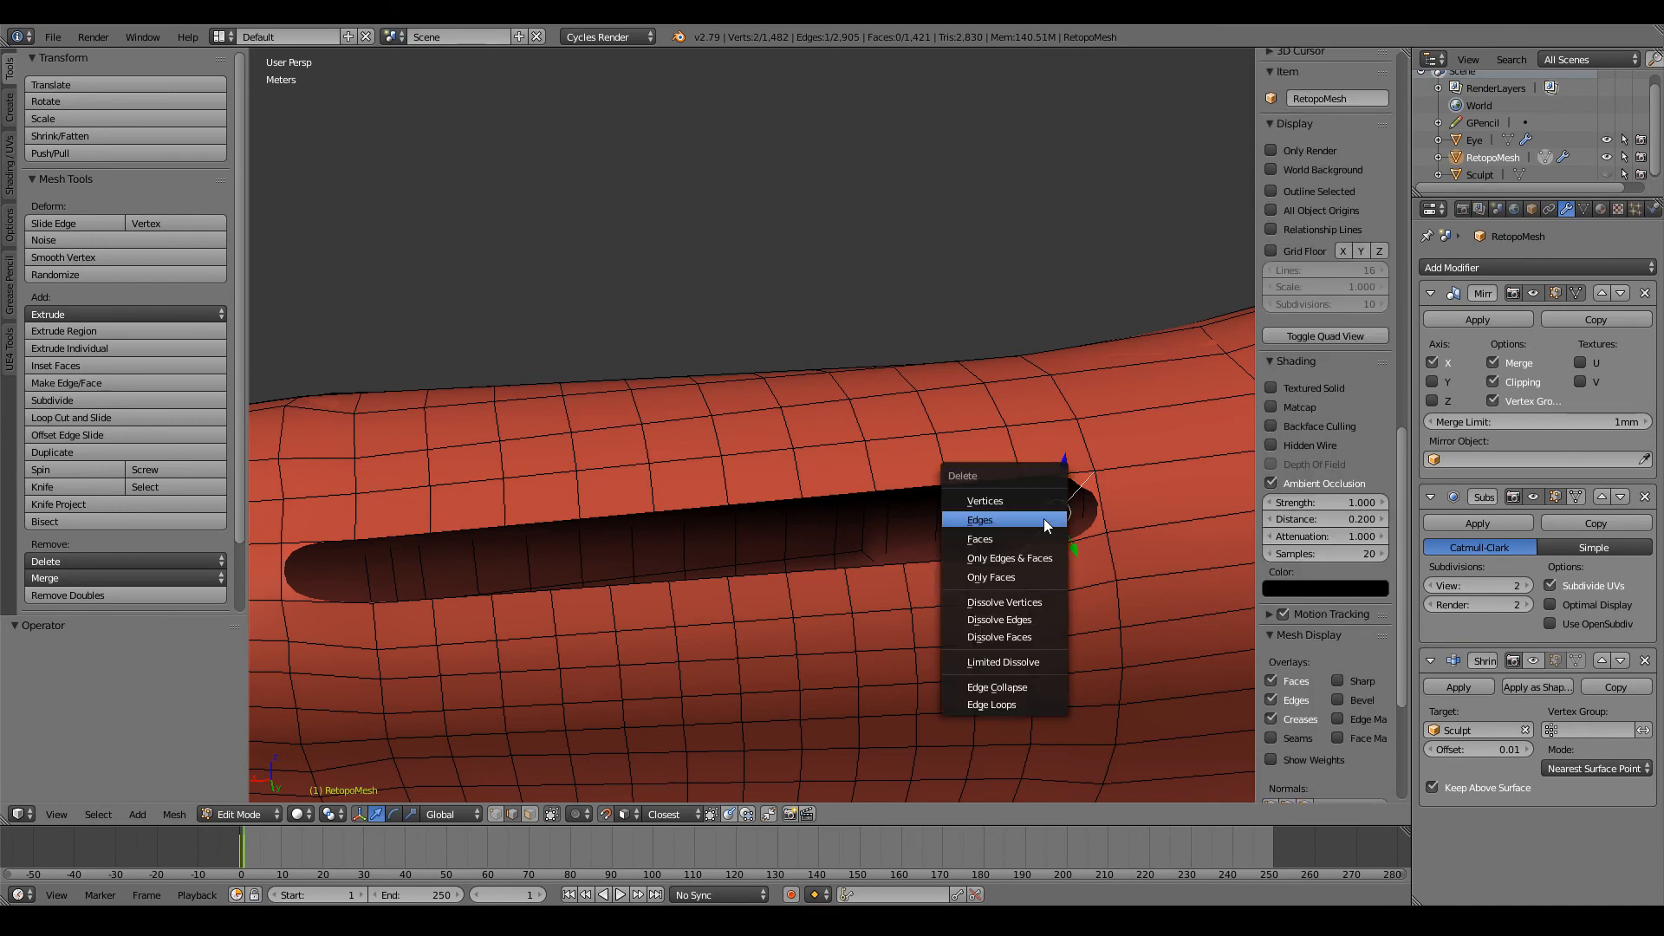
{"action": "left_click", "coordinate": [1044, 524]}
Step: Extrude the row of edges along the hole's lower border and raise it 4.55 cm along Z
{"action": "middle_click_drag", "start_coordinate": [1082, 499], "coordinate": [939, 548]}
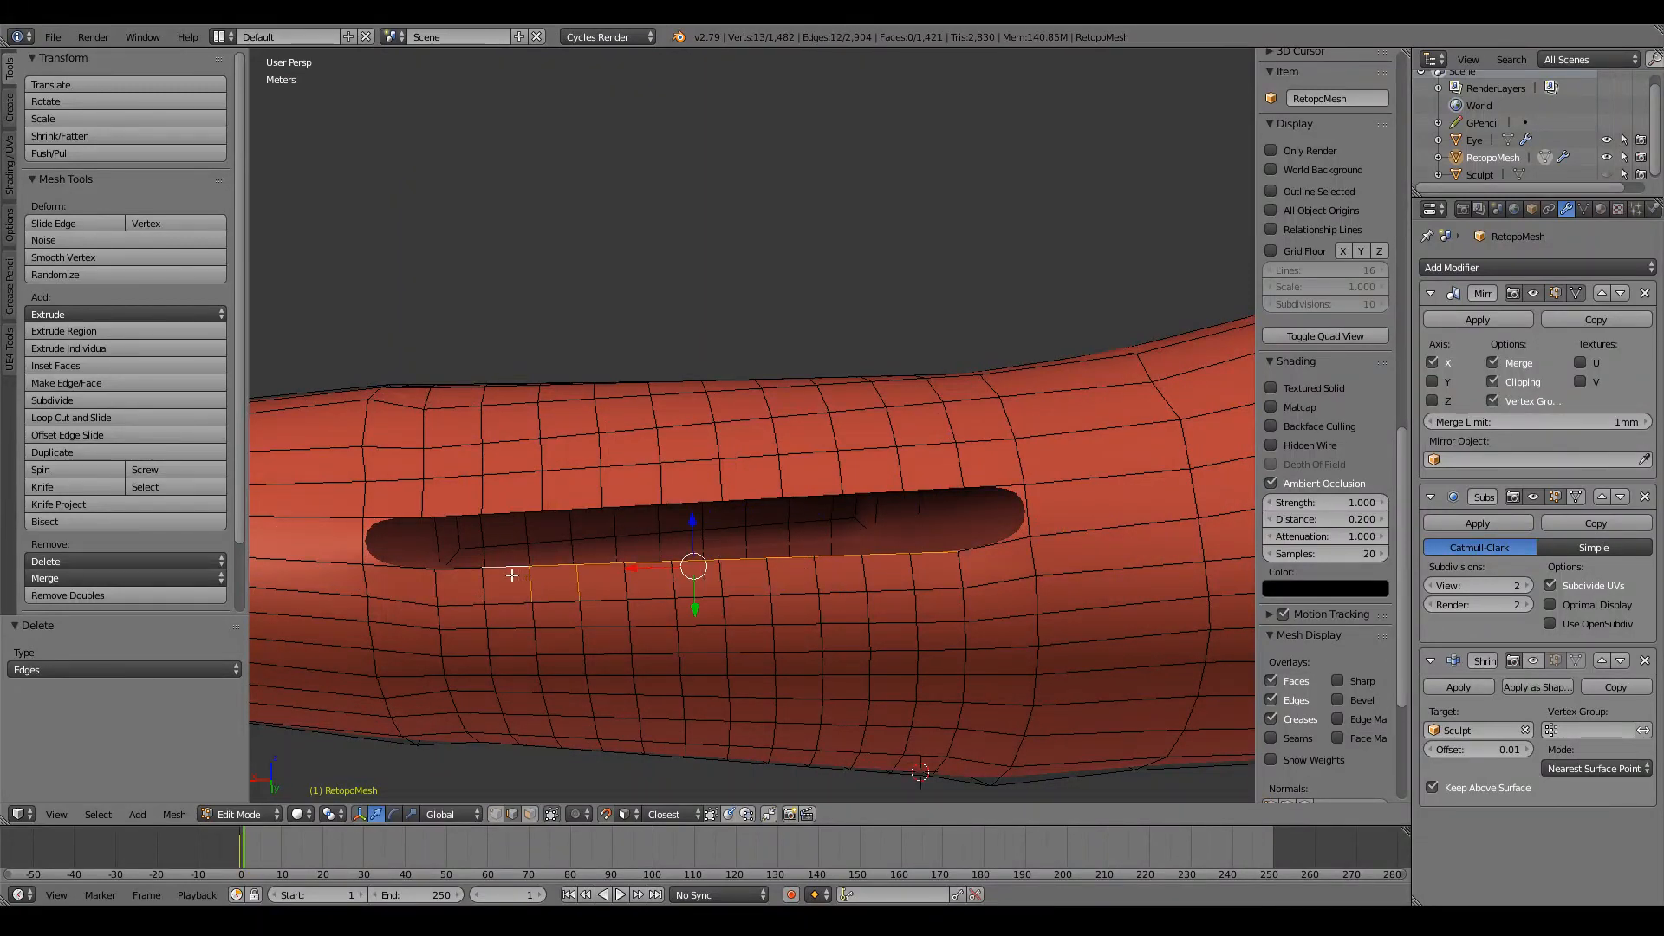
{"action": "middle_click_drag", "start_coordinate": [587, 585], "coordinate": [755, 362]}
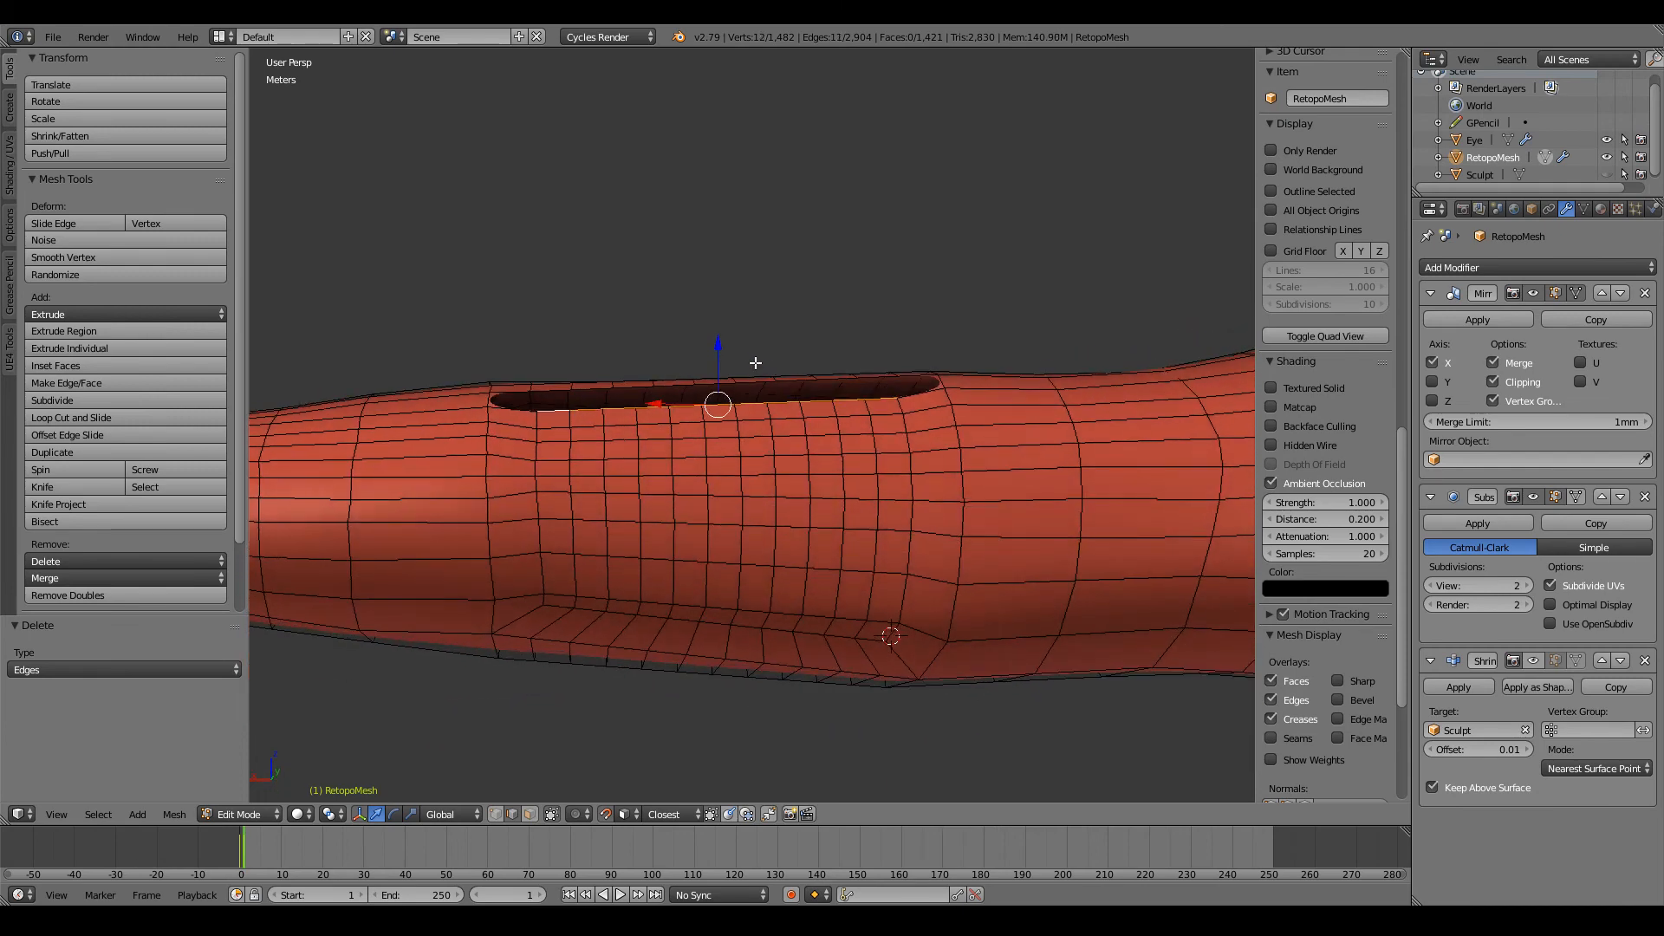
{"action": "left_click_drag", "start_coordinate": [720, 347], "coordinate": [722, 346]}
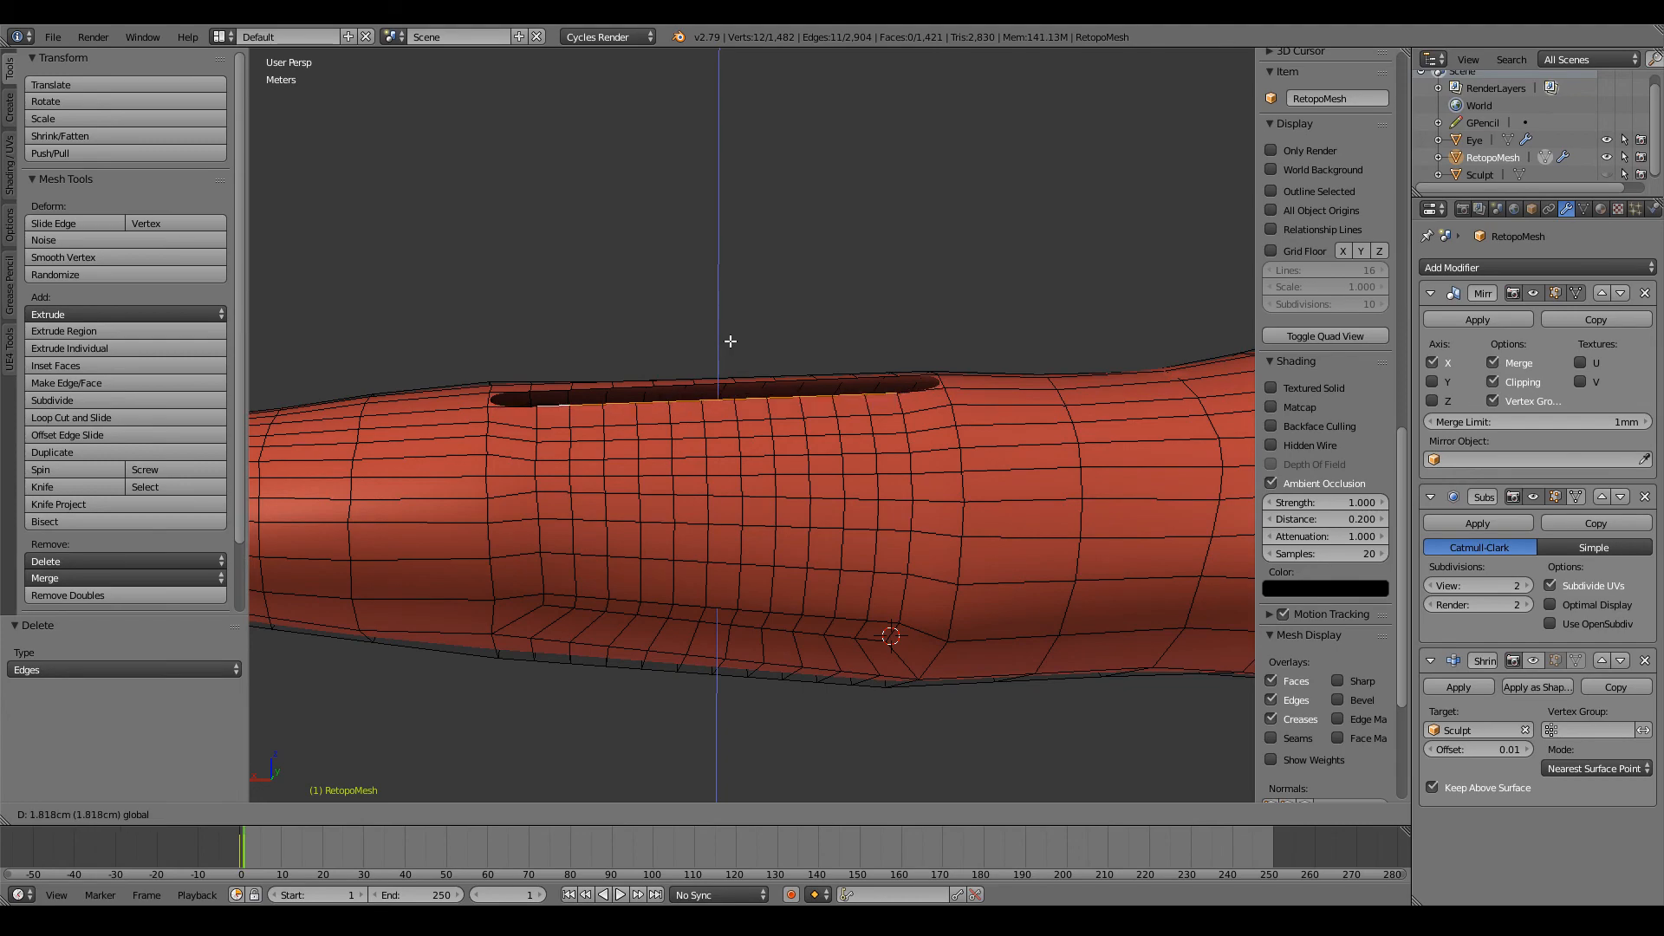
{"action": "right_click", "coordinate": [732, 337]}
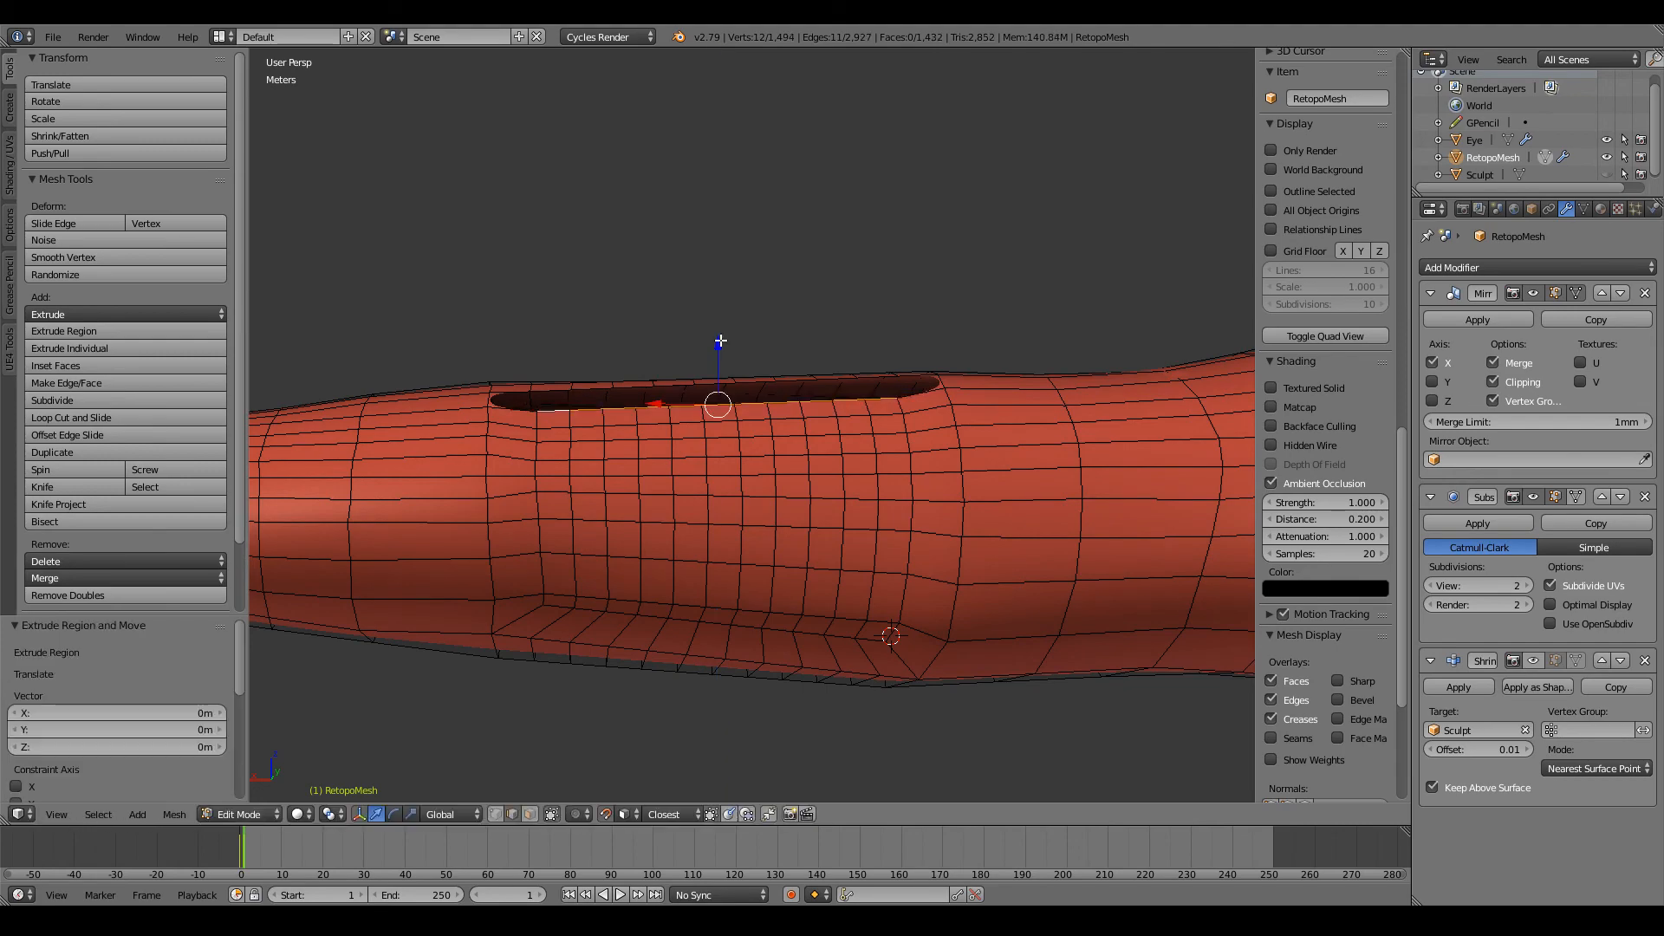
{"action": "left_click_drag", "start_coordinate": [720, 341], "coordinate": [717, 325]}
{"action": "middle_click_drag", "start_coordinate": [716, 325], "coordinate": [772, 386]}
Step: Fill the first faces between the extruded edge row and the upper border at the elbow hole's shoulder-side end
{"action": "middle_click_drag", "start_coordinate": [925, 406], "coordinate": [779, 404], "text": "shift"}
{"action": "scroll", "coordinate": [780, 404], "scroll_direction": "up", "scroll_amount": 5}
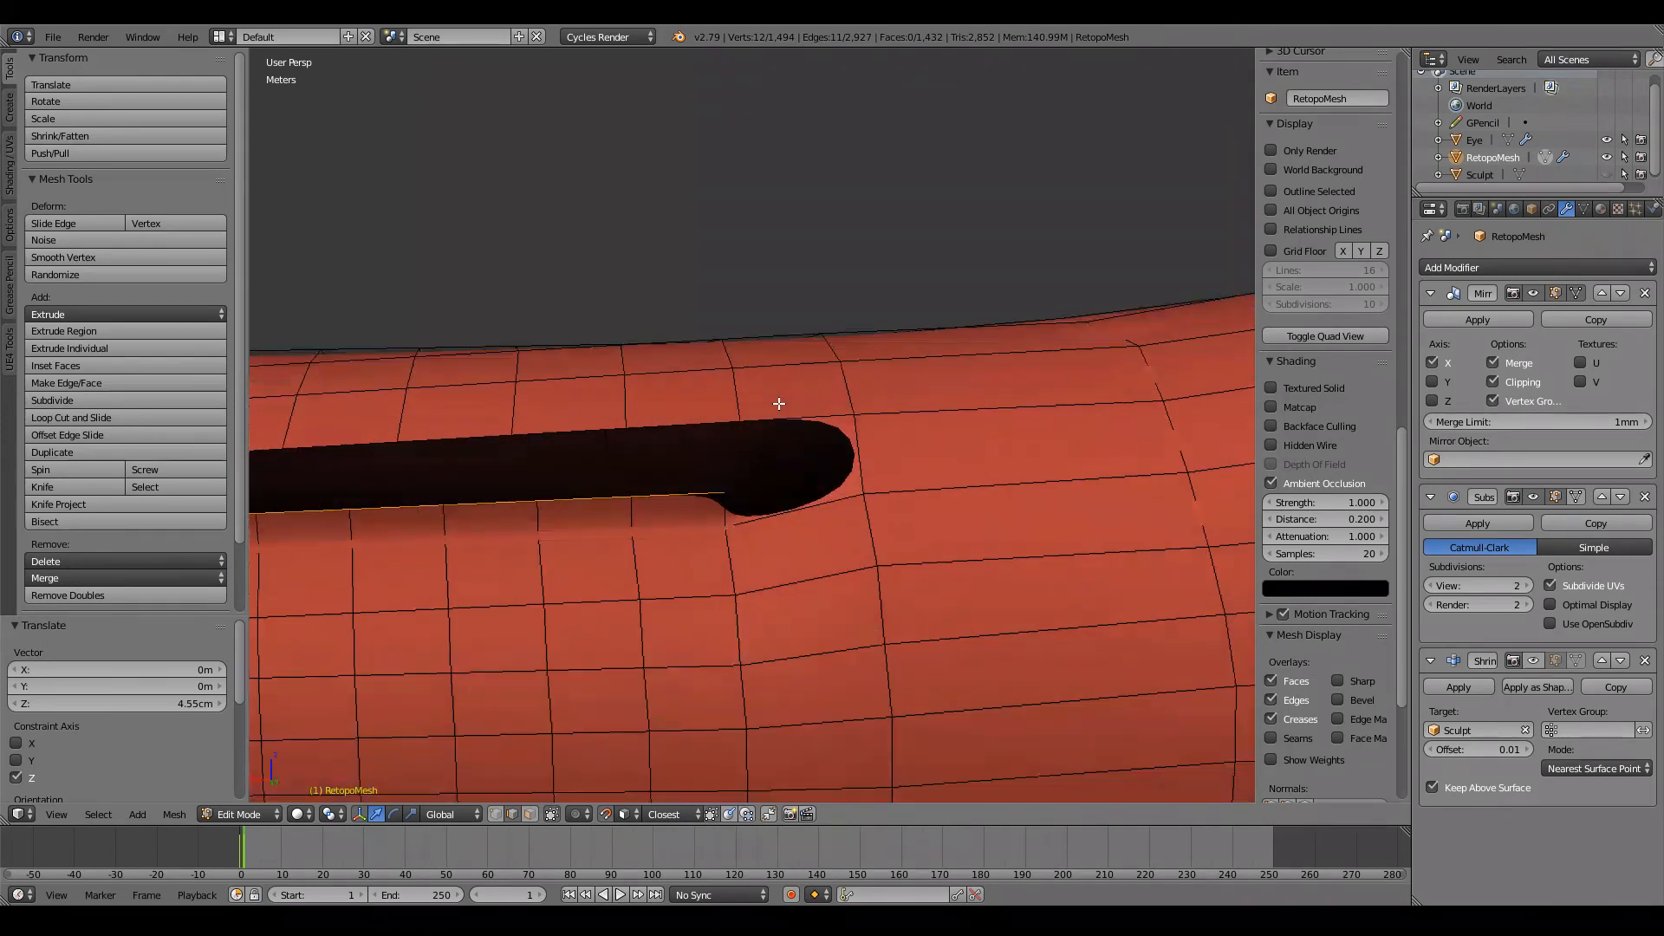
{"action": "right_click", "coordinate": [725, 491]}
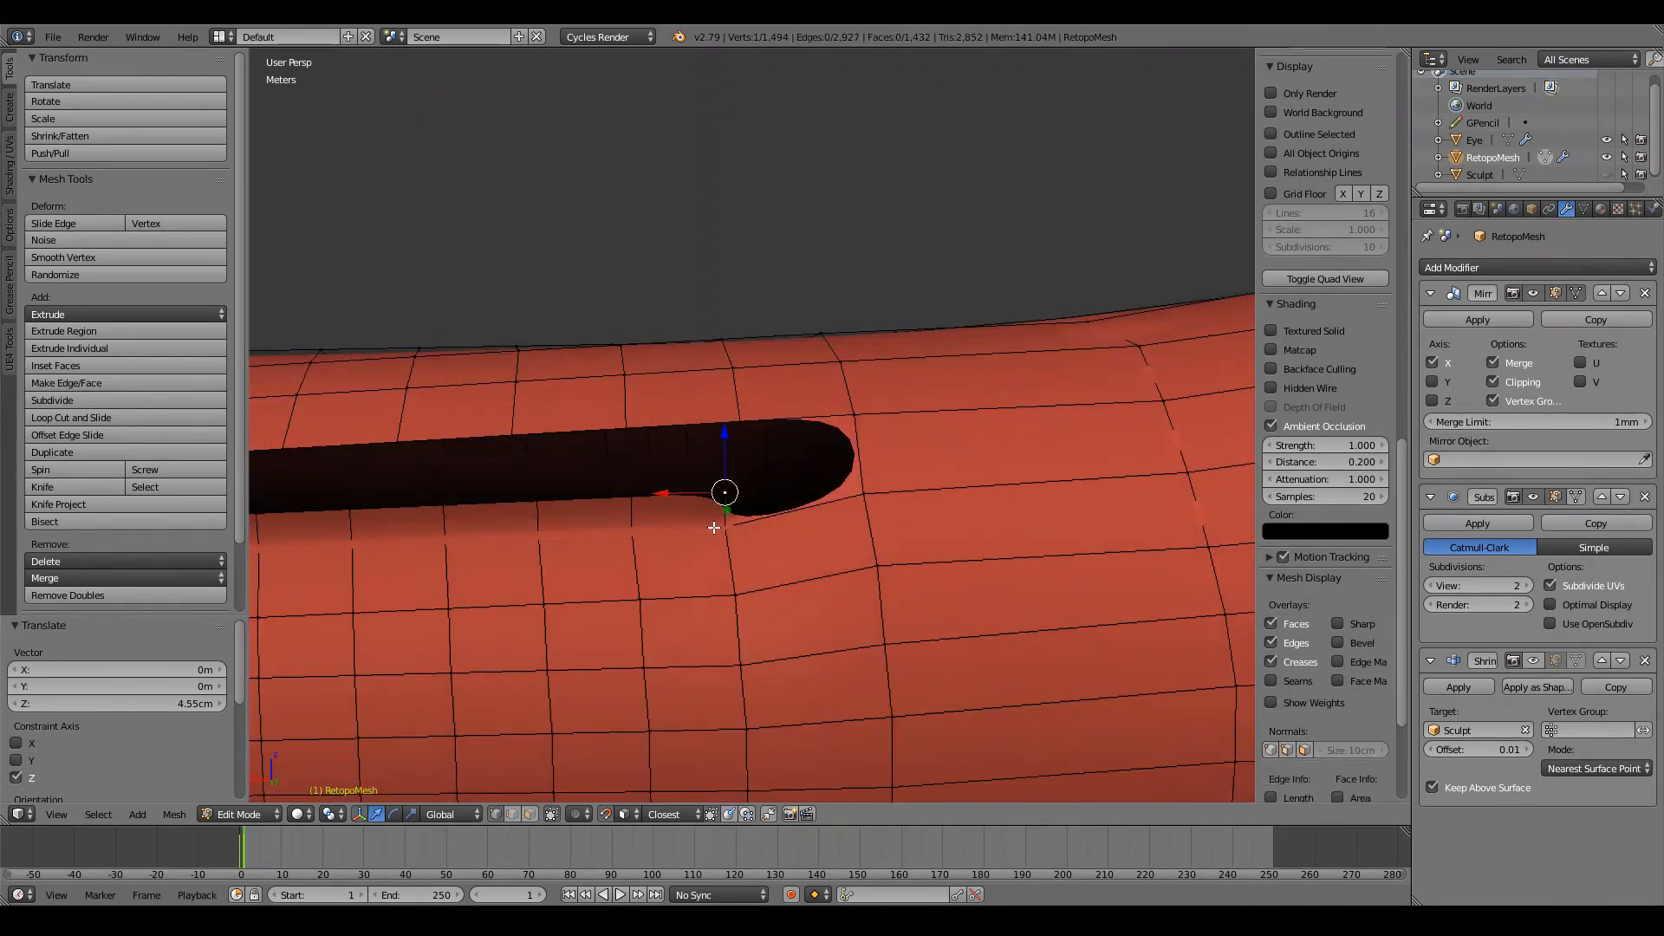
{"action": "right_click", "coordinate": [863, 414], "text": "shift"}
{"action": "key", "text": "f"}
{"action": "right_click", "coordinate": [860, 414]}
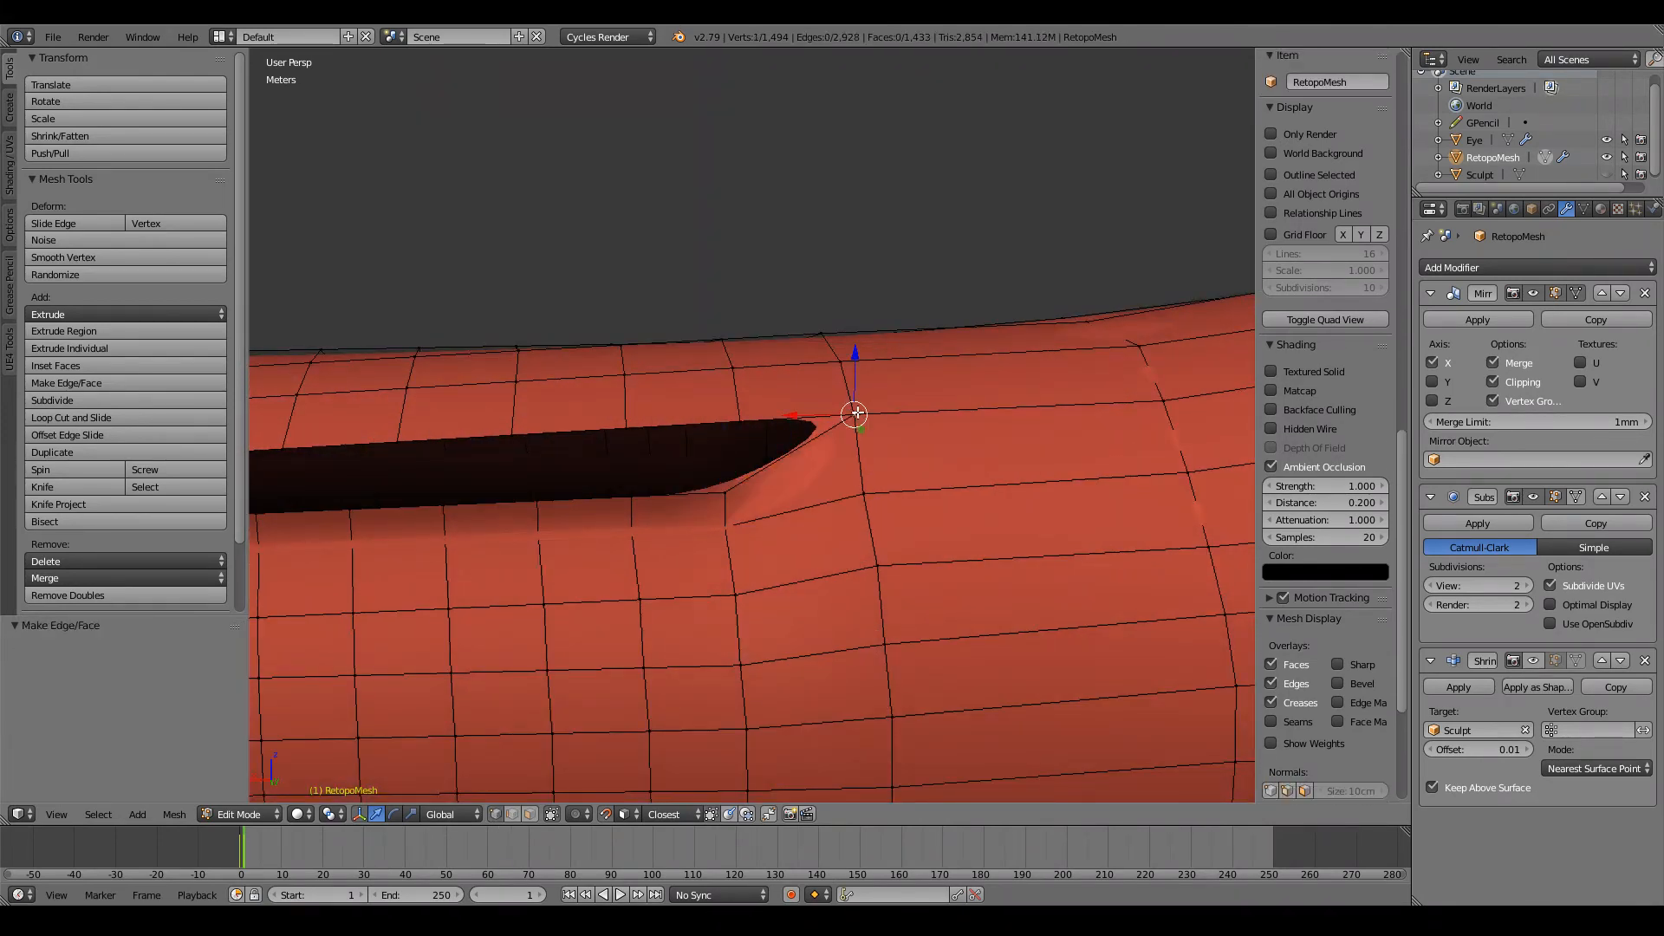
{"action": "right_click", "coordinate": [728, 501], "text": "shift"}
{"action": "key", "text": "f"}
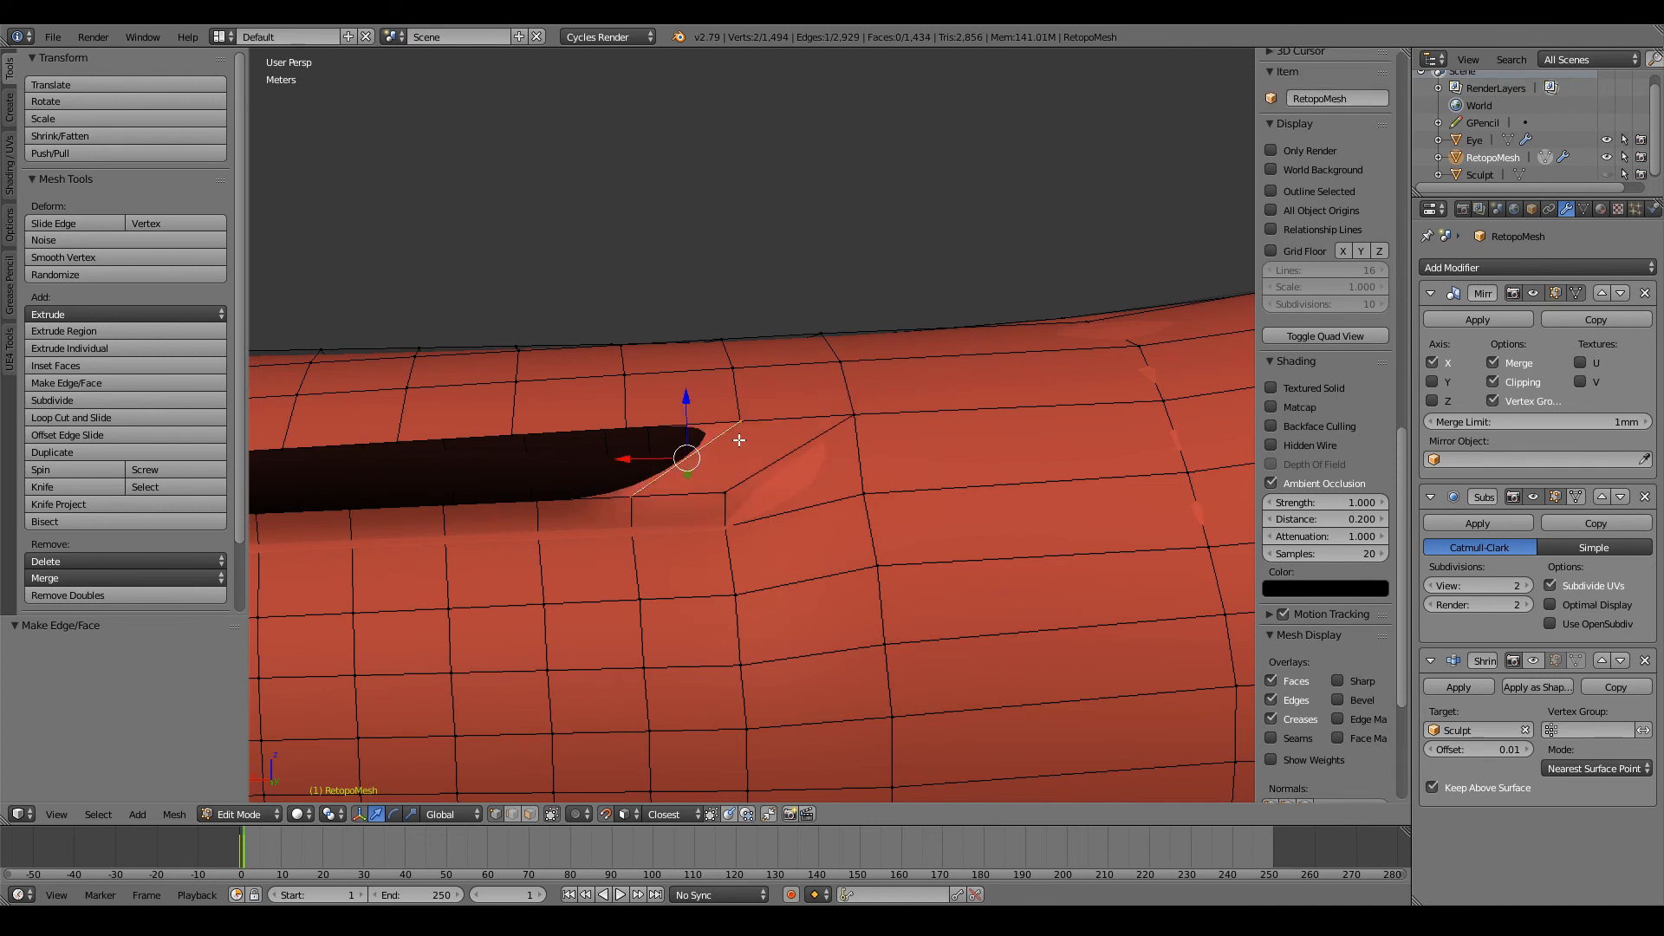
Step: Fill the remaining faces along the elbow hole until its wrist-side end is closed
{"action": "scroll", "coordinate": [738, 440], "scroll_direction": "down", "scroll_amount": 4}
{"action": "key", "text": "f"}
{"action": "key", "text": "f"}
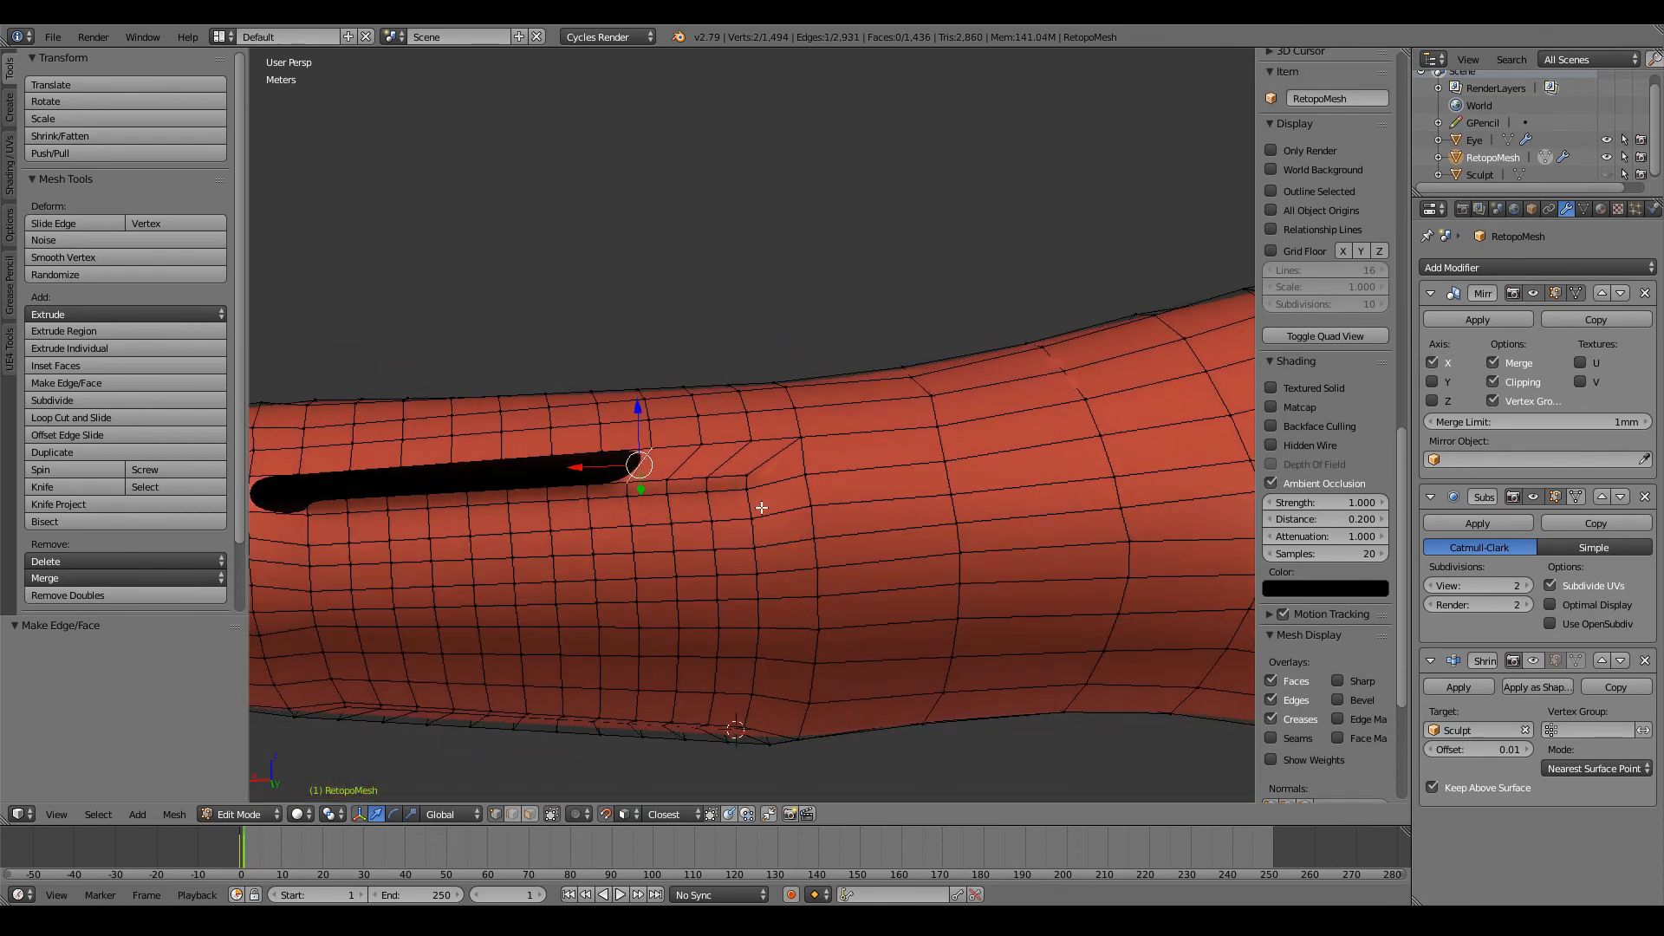
{"action": "key", "text": "f"}
{"action": "key", "text": "f"}
{"action": "key", "text": "f"}
{"action": "key", "text": "f"}
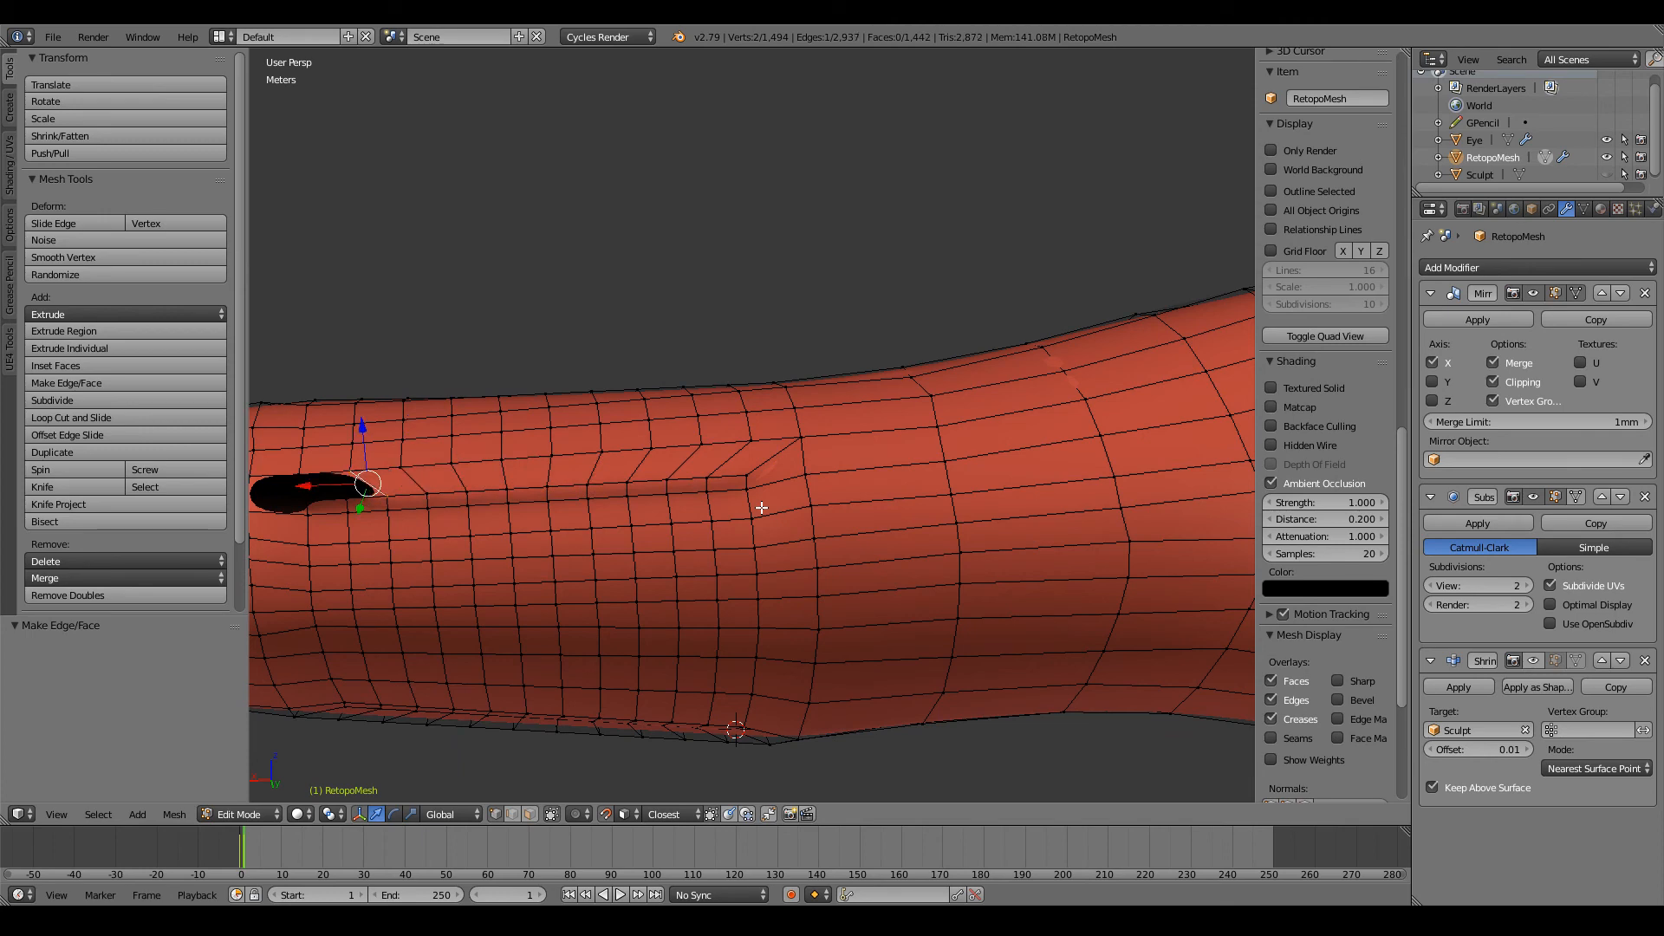
{"action": "scroll", "coordinate": [761, 508], "scroll_direction": "down", "scroll_amount": 11, "text": "ctrl"}
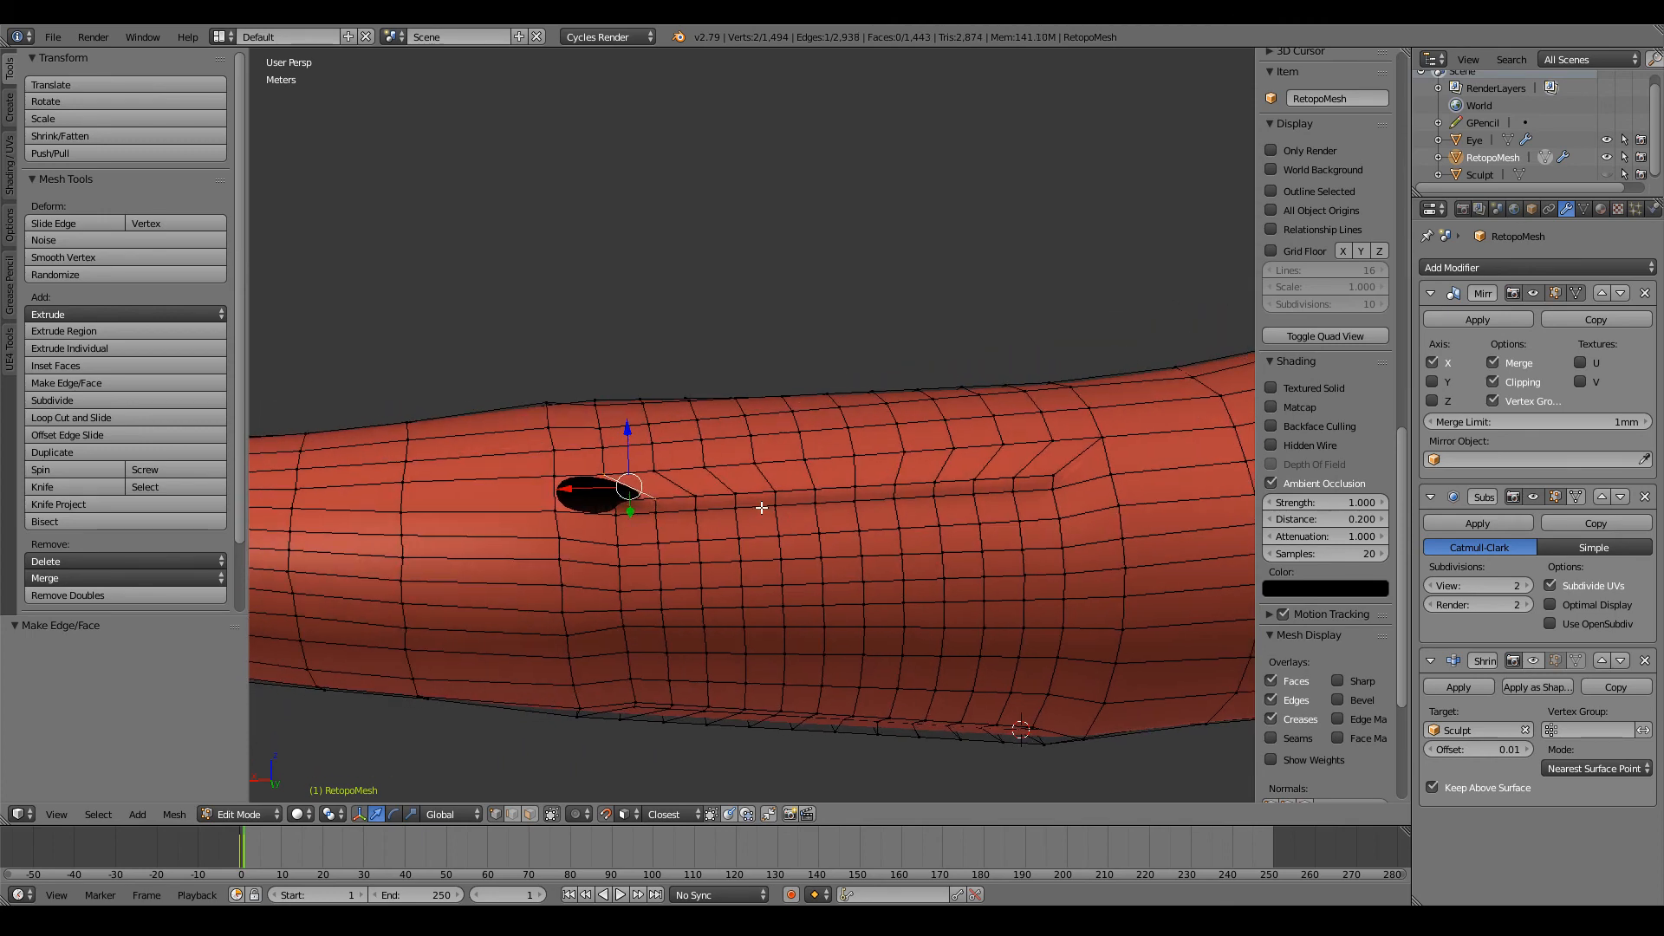
{"action": "scroll", "coordinate": [714, 520], "scroll_direction": "up", "scroll_amount": 4}
{"action": "key", "text": "f"}
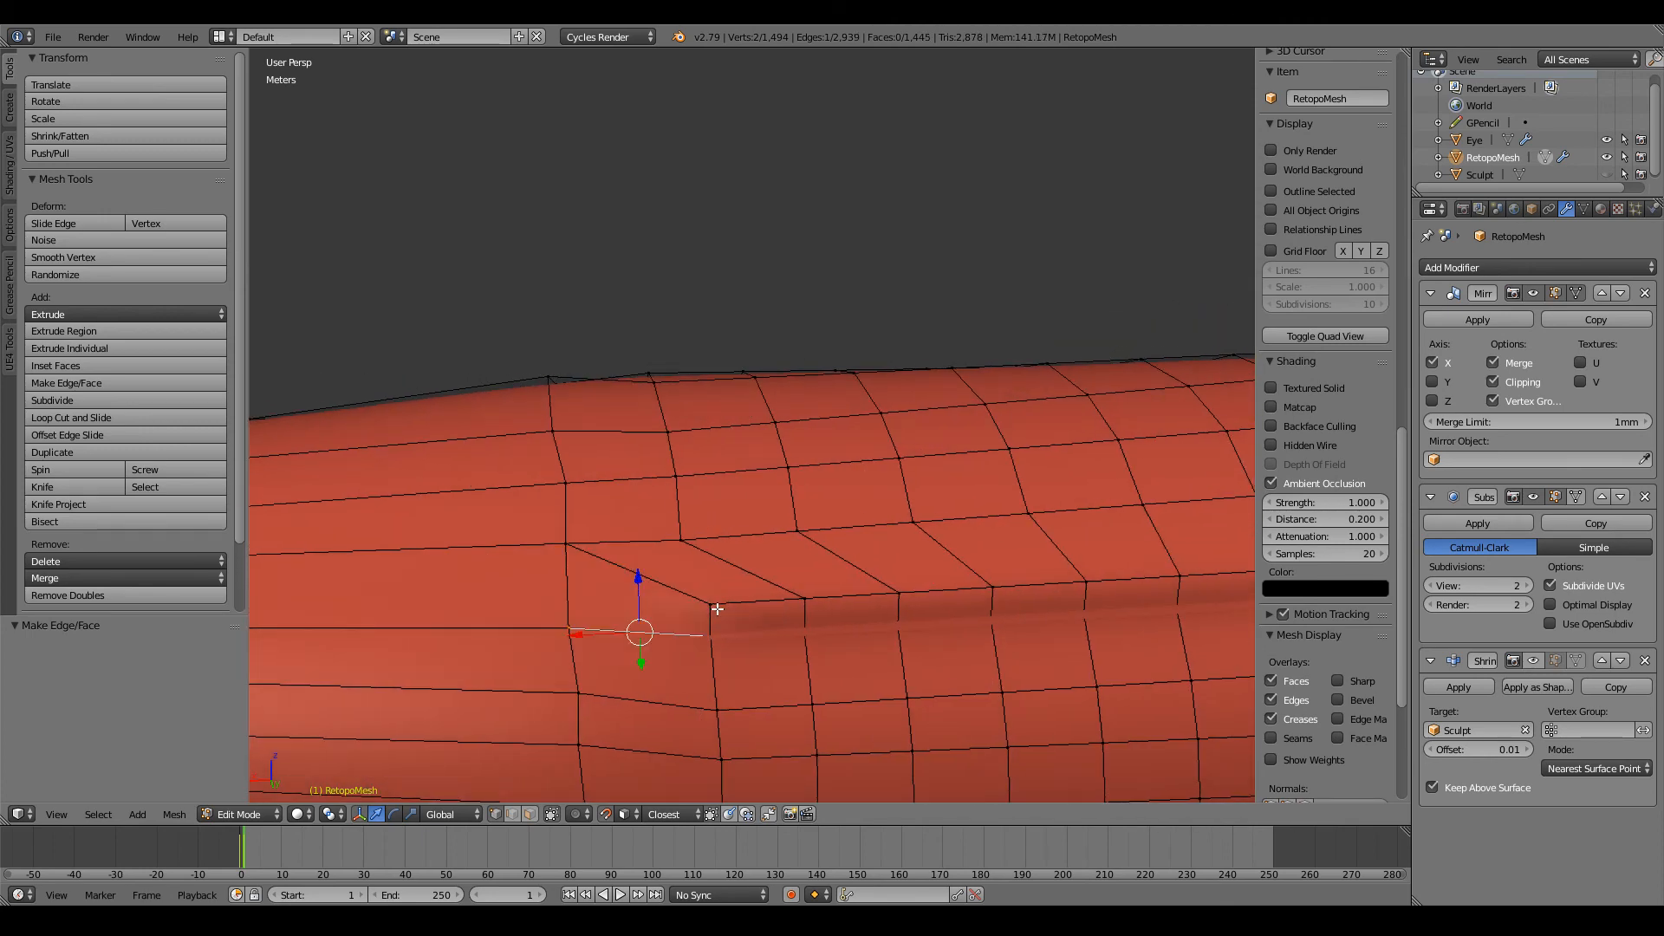
Step: Examine the patched elbow as a smooth surface in Object Mode and as a face grid in Edit Mode
{"action": "key", "text": "a"}
{"action": "scroll", "coordinate": [736, 612], "scroll_direction": "down", "scroll_amount": 4}
{"action": "key", "text": "Tab"}
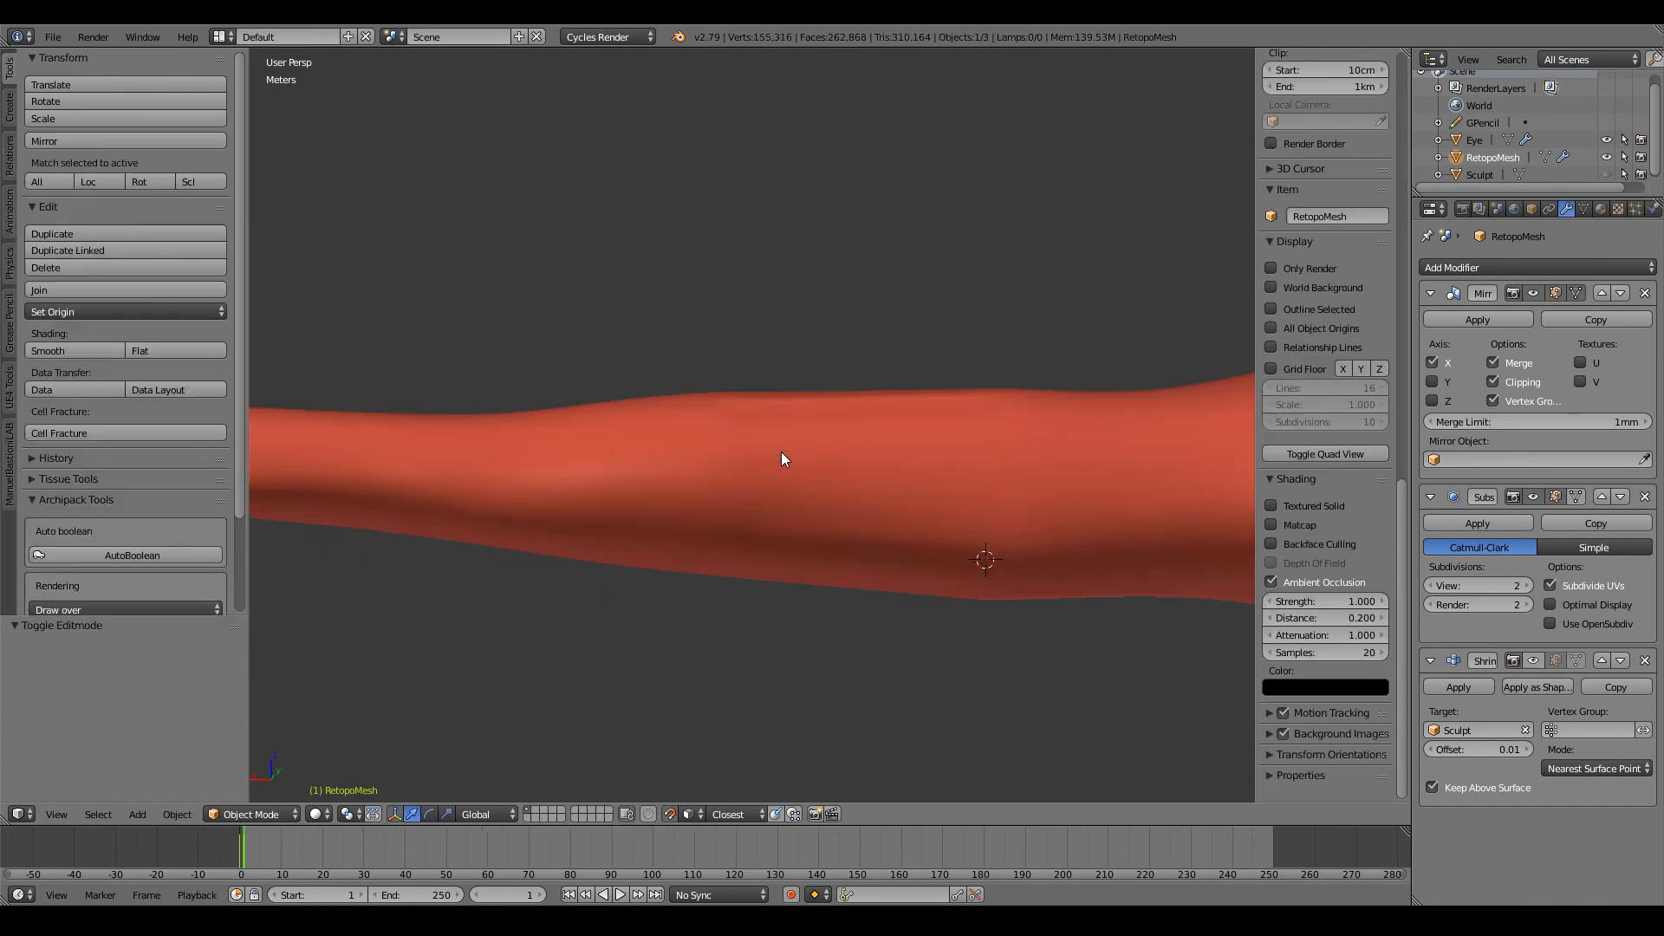
{"action": "key", "text": "Tab"}
{"action": "scroll", "coordinate": [829, 535], "scroll_direction": "up", "scroll_amount": 3}
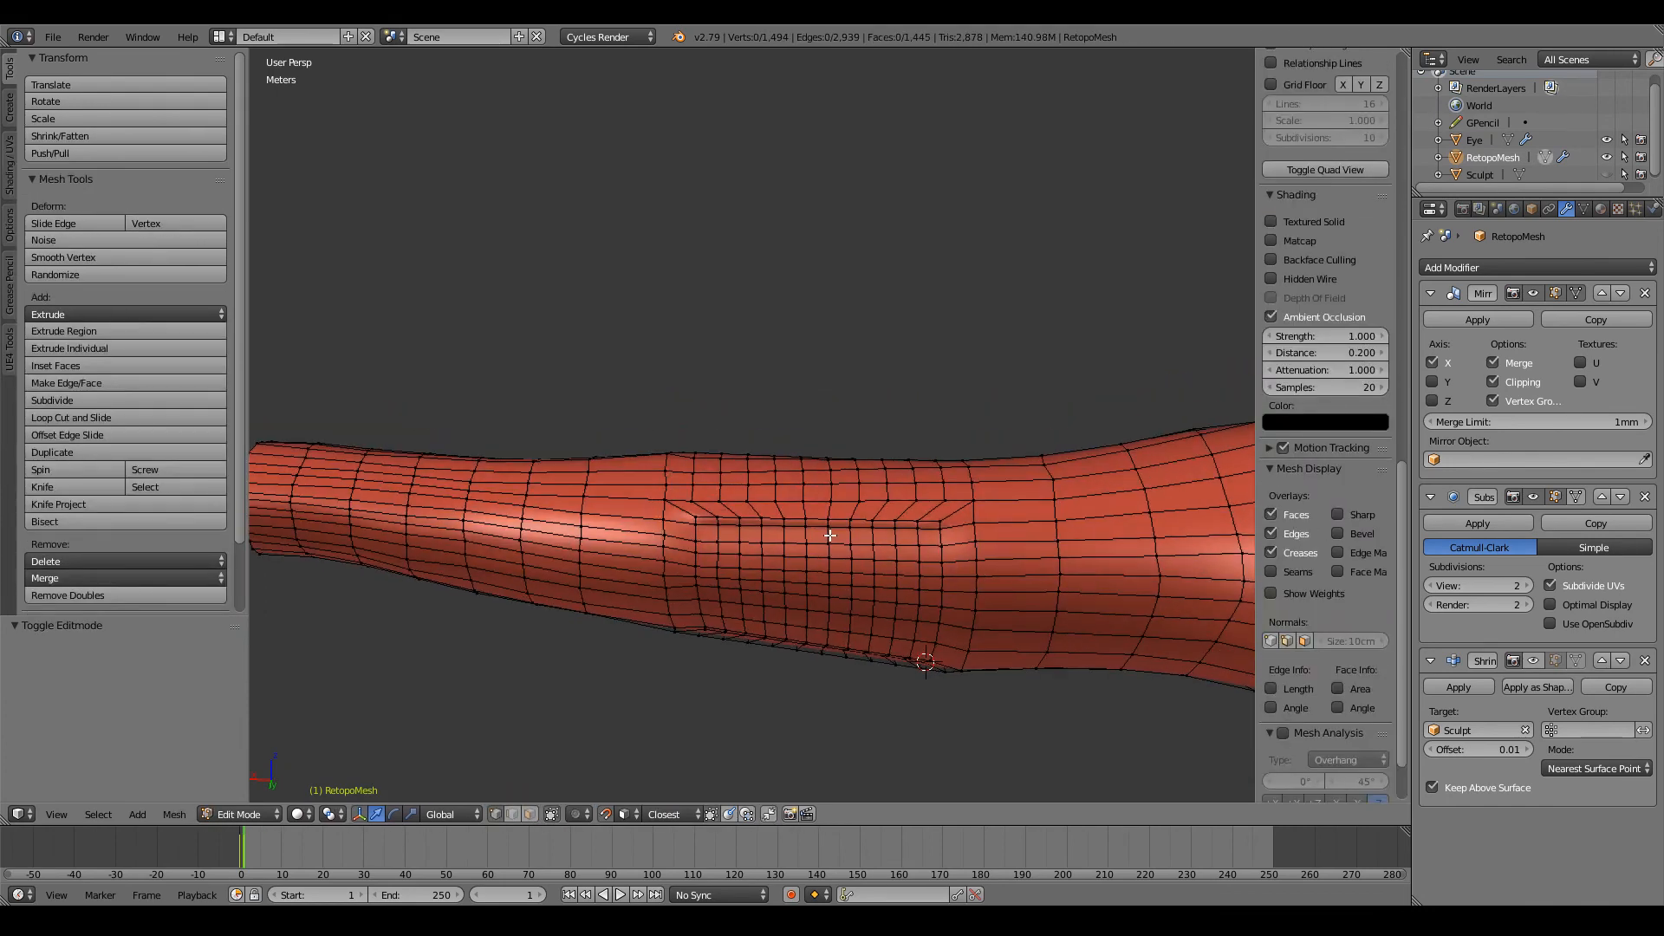
{"action": "scroll", "coordinate": [857, 536], "scroll_direction": "down", "scroll_amount": 4}
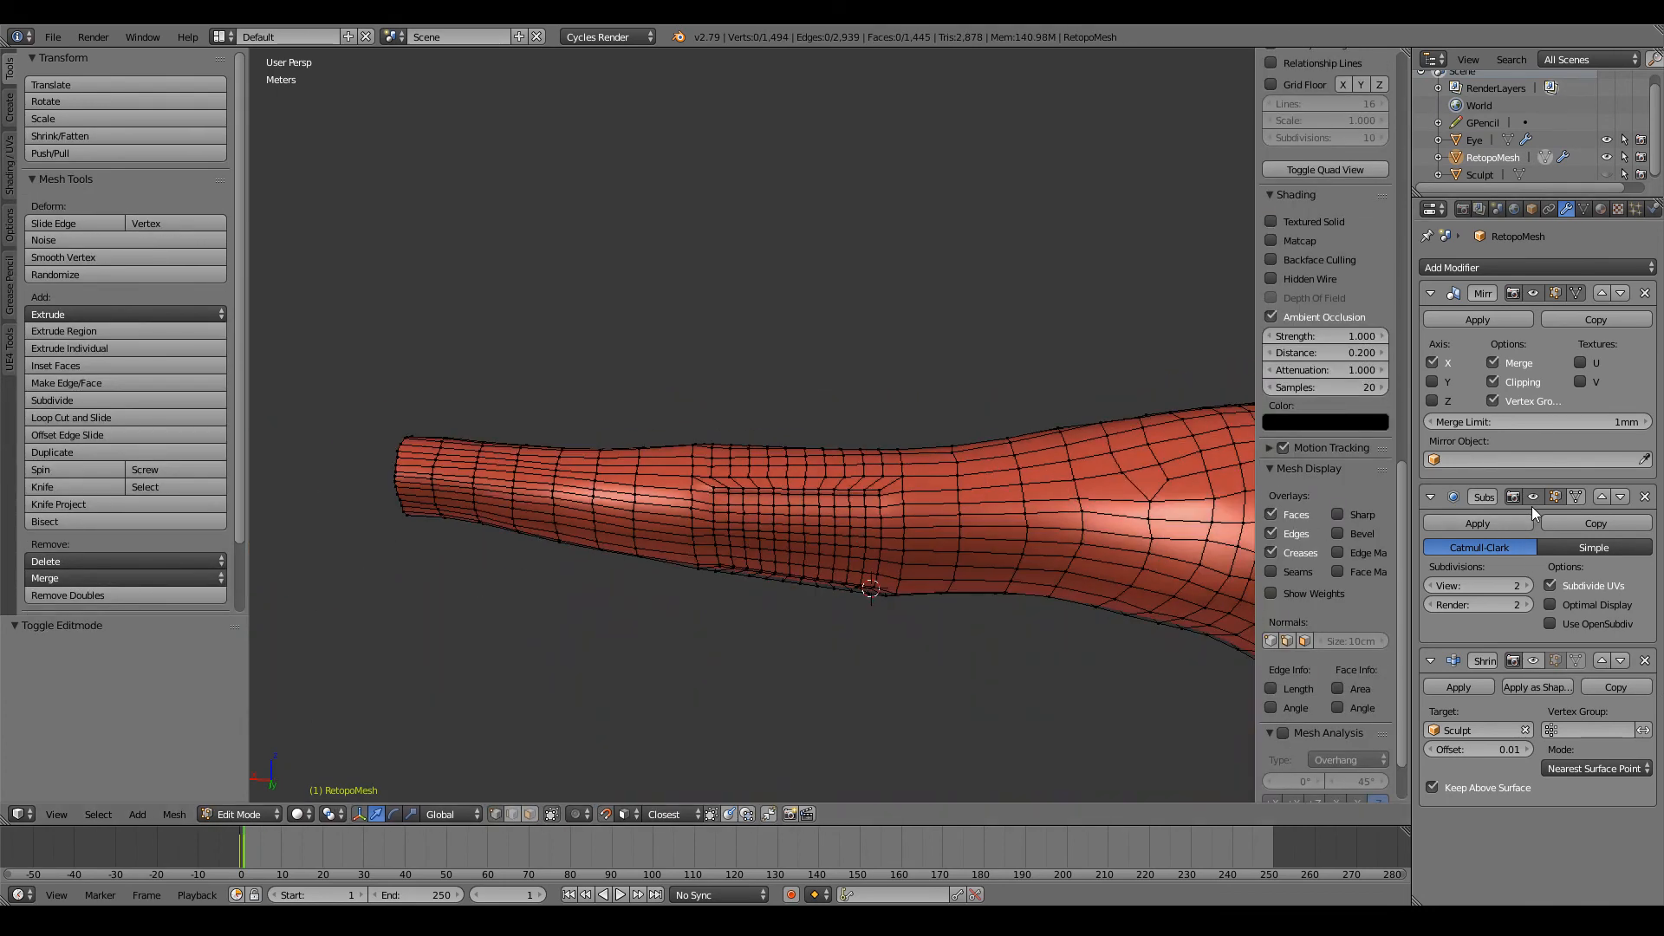
Step: Enable the Shrinkwrap modifier's viewport display and reveal the hidden Sculpt object in Object Mode
{"action": "left_click", "coordinate": [1543, 655]}
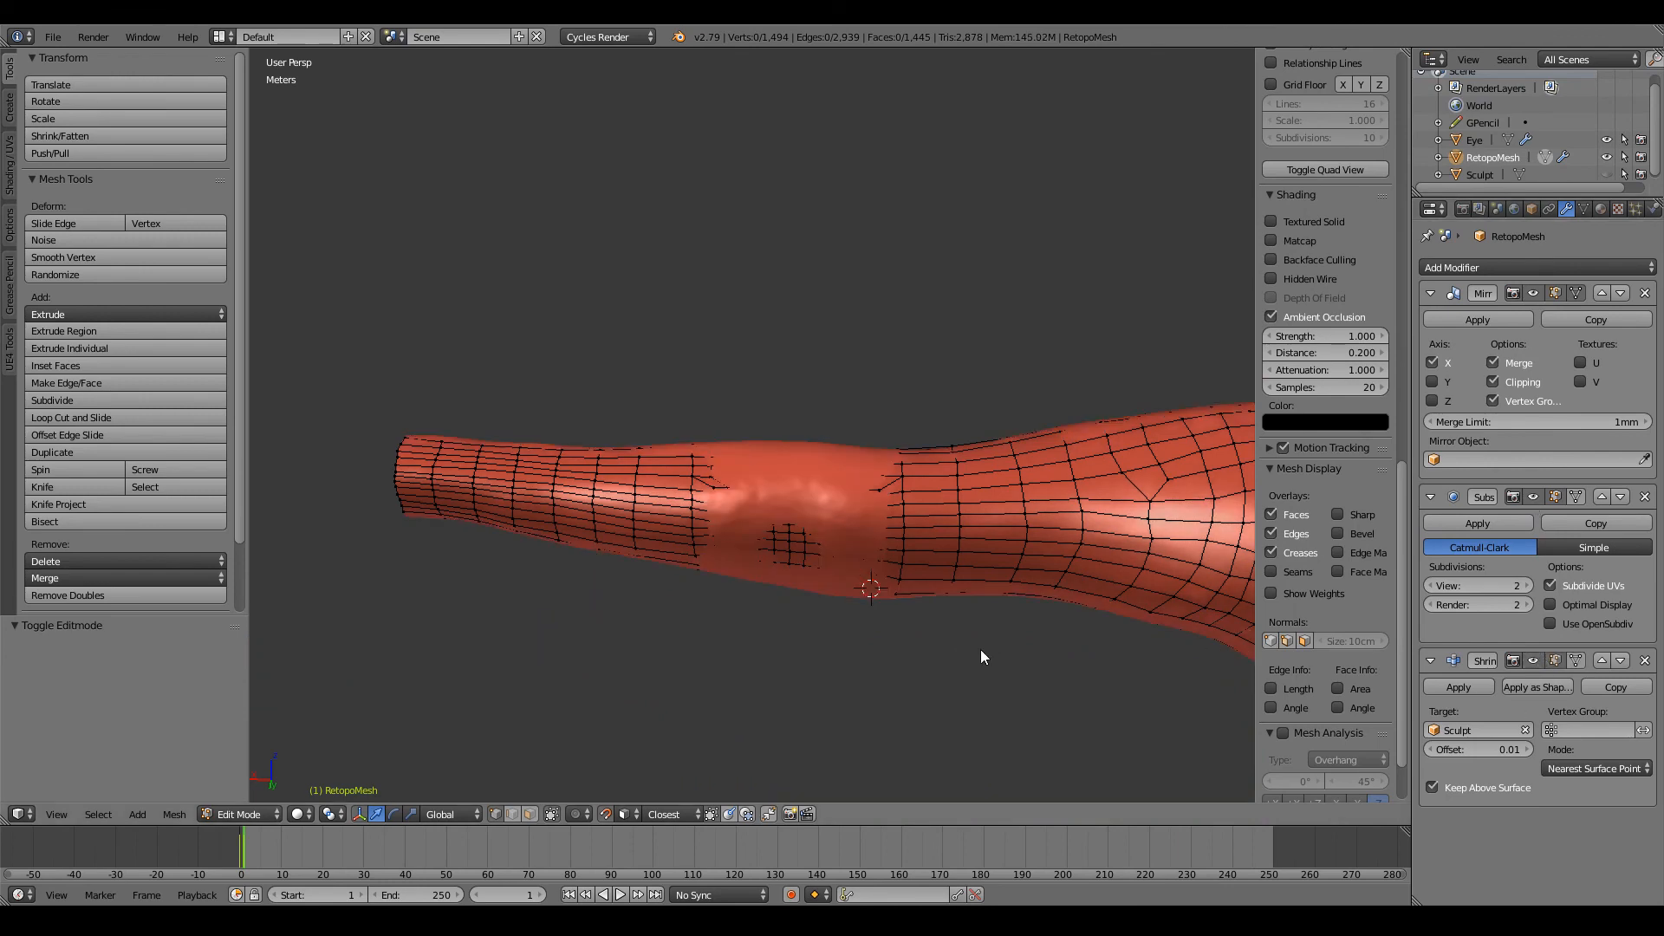
{"action": "key", "text": "Tab"}
{"action": "key", "text": "alt+h"}
Step: Examine the Sculpt object's mesh density around the arm in Edit Mode, then return to editing RetopoMesh
{"action": "middle_click_drag", "start_coordinate": [924, 498], "coordinate": [866, 497], "text": "shift"}
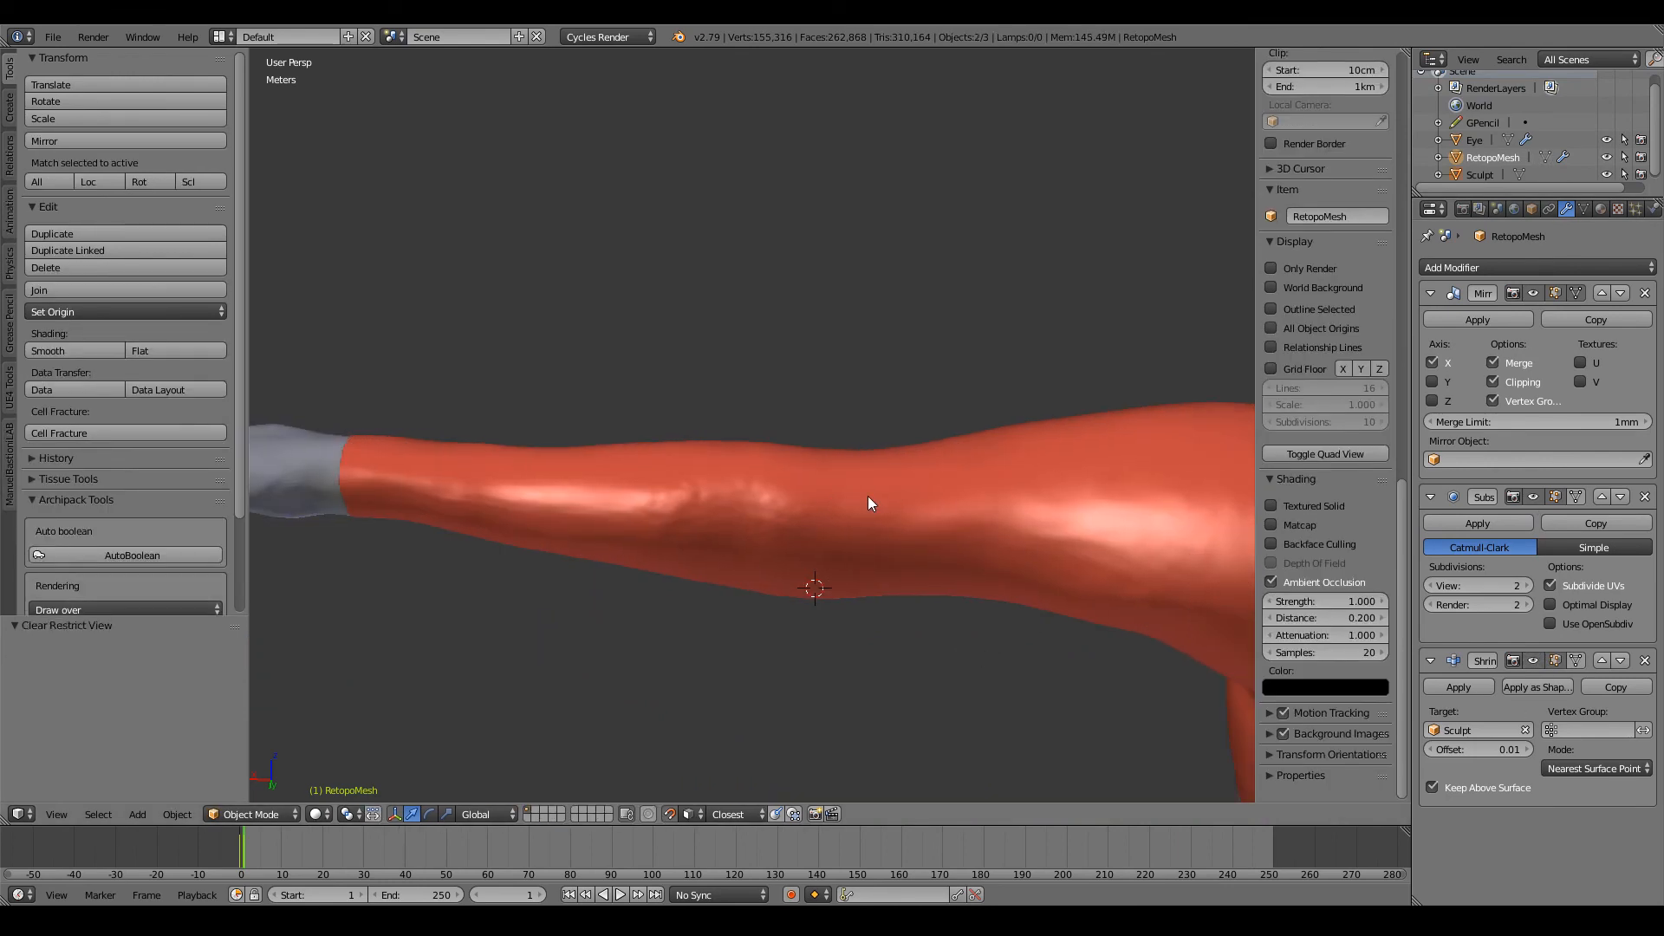
{"action": "right_click", "coordinate": [867, 497]}
{"action": "key", "text": "Tab"}
{"action": "scroll", "coordinate": [827, 502], "scroll_direction": "down", "scroll_amount": 3}
{"action": "scroll", "coordinate": [827, 502], "scroll_direction": "up", "scroll_amount": 3}
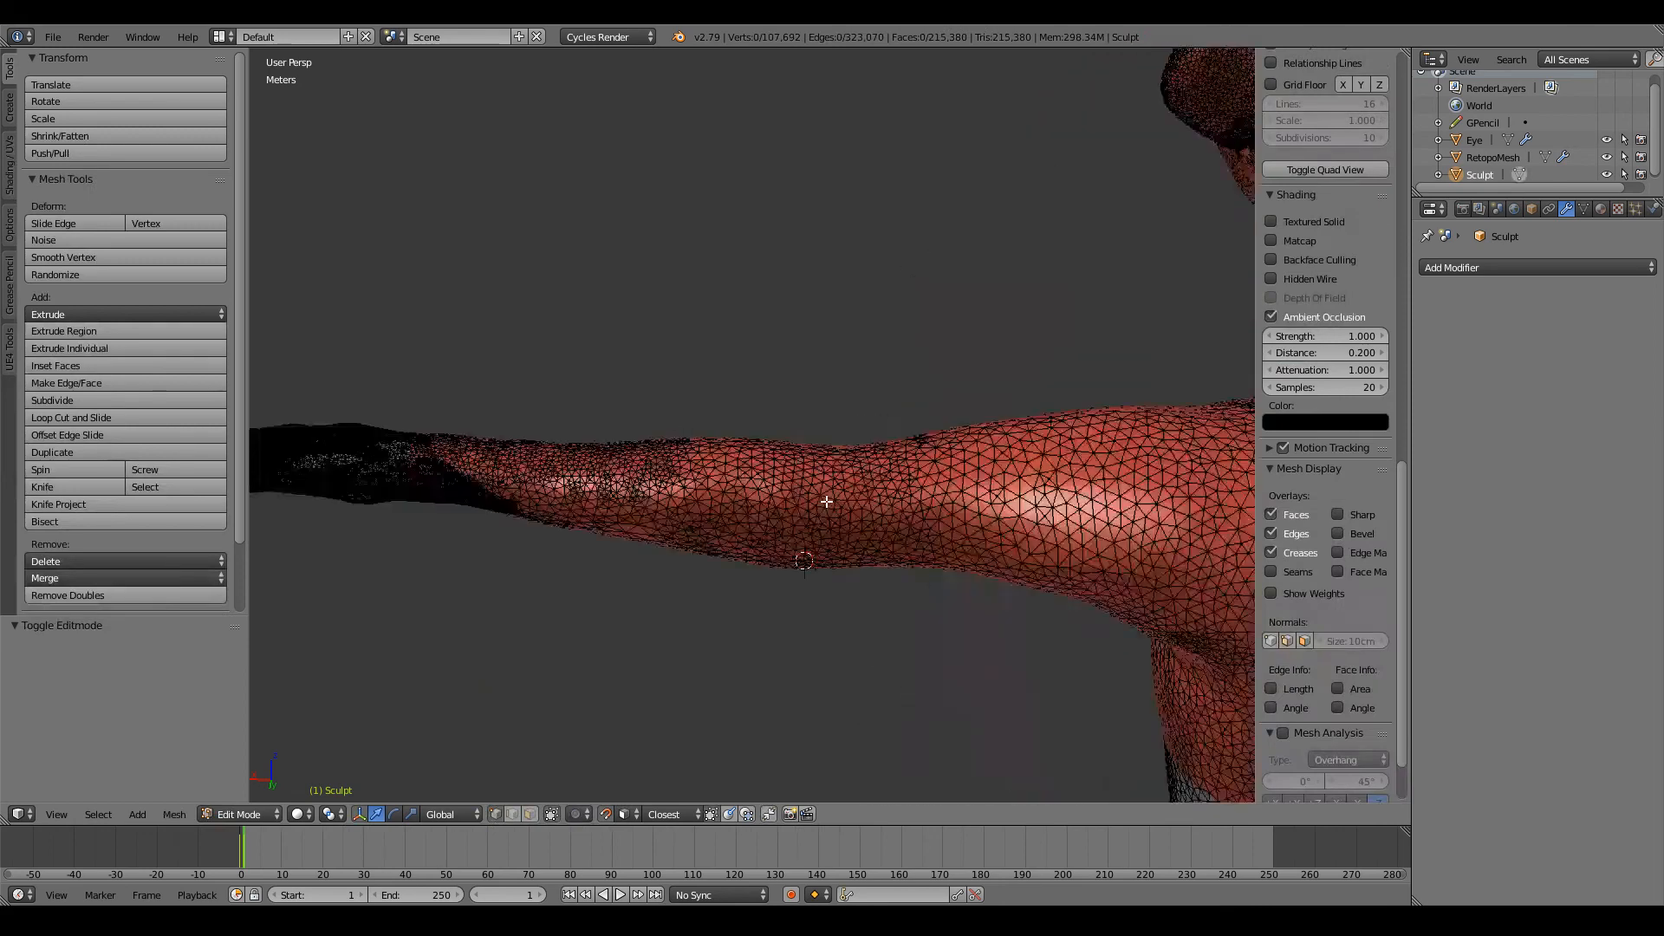
{"action": "key", "text": "Tab"}
{"action": "right_click", "coordinate": [827, 502]}
{"action": "key", "text": "Tab"}
{"action": "scroll", "coordinate": [827, 501], "scroll_direction": "down", "scroll_amount": 2, "text": "shift"}
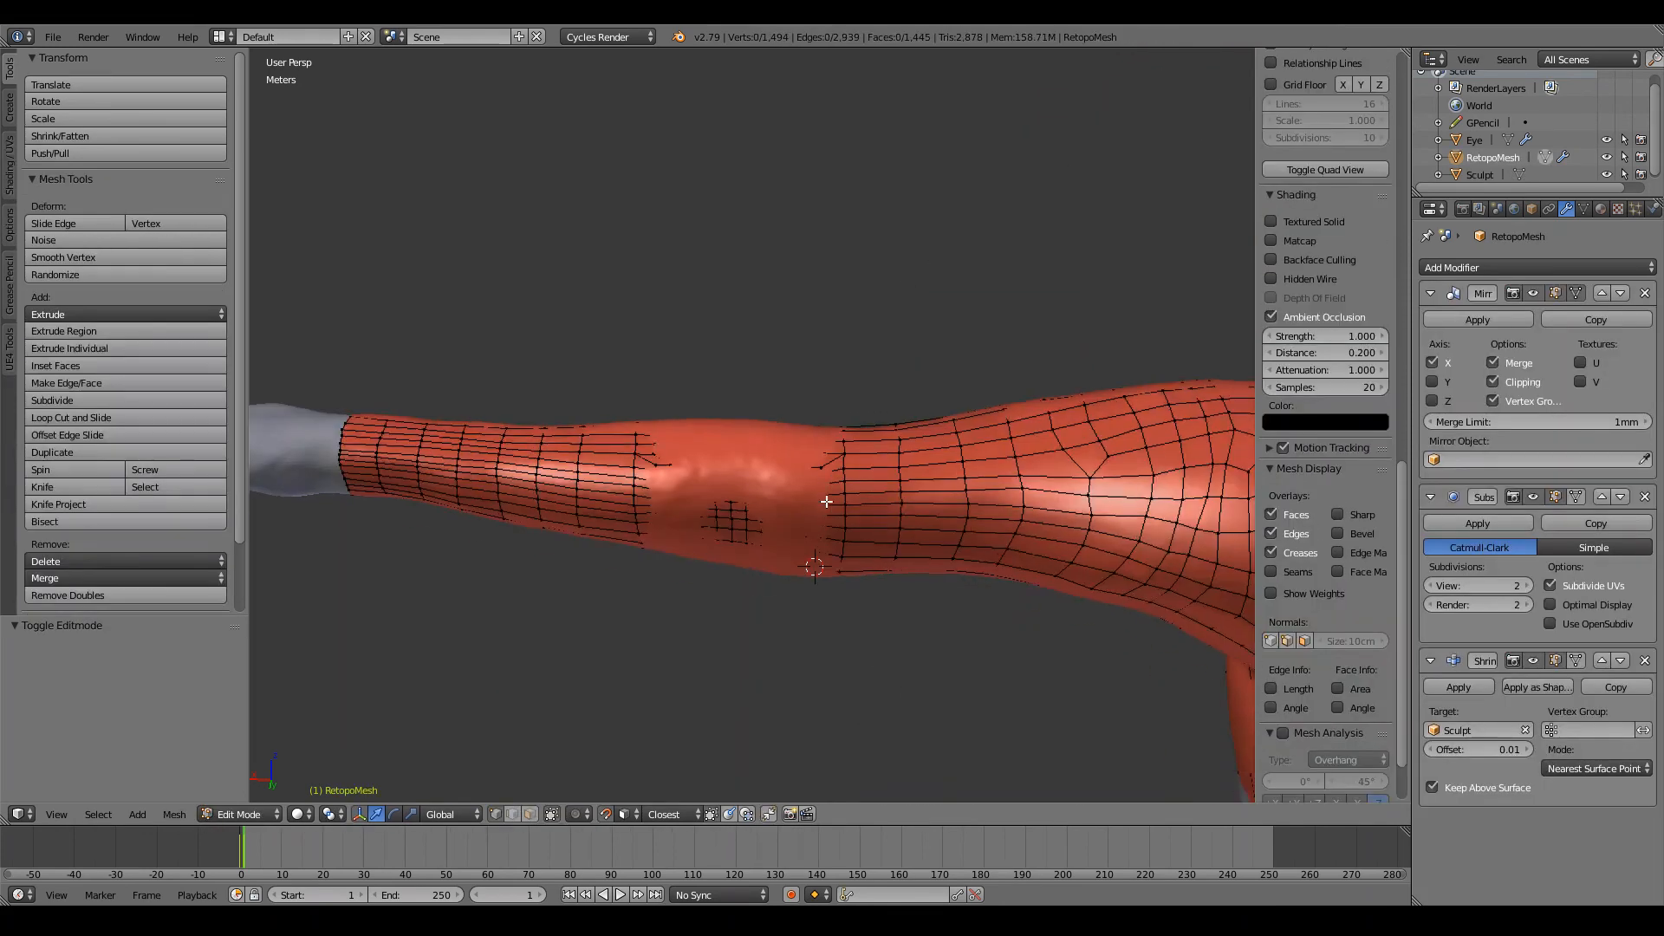
Step: In wireframe display, select a vertex in the elbow patch and move it 2.18 cm in X, 2.93 cm in Y and 5.71 mm in Z
{"action": "scroll", "coordinate": [853, 491], "scroll_direction": "up", "scroll_amount": 4}
{"action": "key", "text": "z"}
{"action": "right_click", "coordinate": [893, 471]}
{"action": "key", "text": "z"}
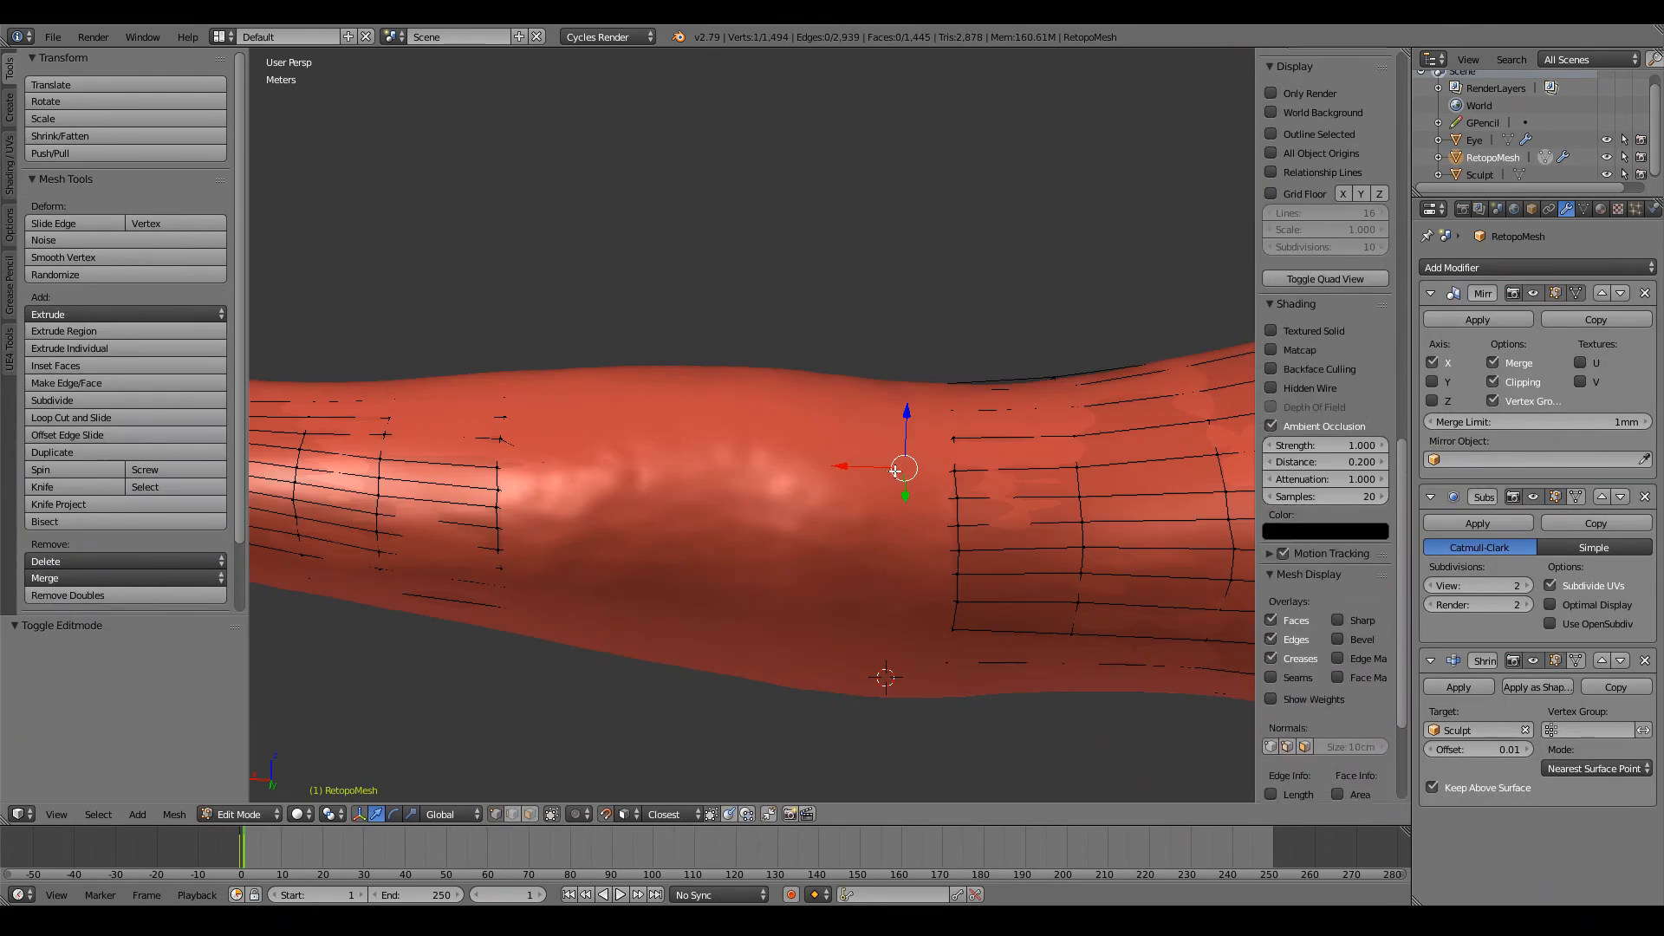
{"action": "mouse_move", "coordinate": [901, 471]}
{"action": "middle_mouse_down"}
{"action": "mouse_move", "coordinate": [783, 453]}
{"action": "mouse_move", "coordinate": [889, 441]}
{"action": "mouse_move", "coordinate": [824, 451]}
{"action": "middle_mouse_up"}
{"action": "key", "text": "z"}
{"action": "middle_click_drag", "start_coordinate": [666, 495], "coordinate": [757, 497], "text": "shift"}
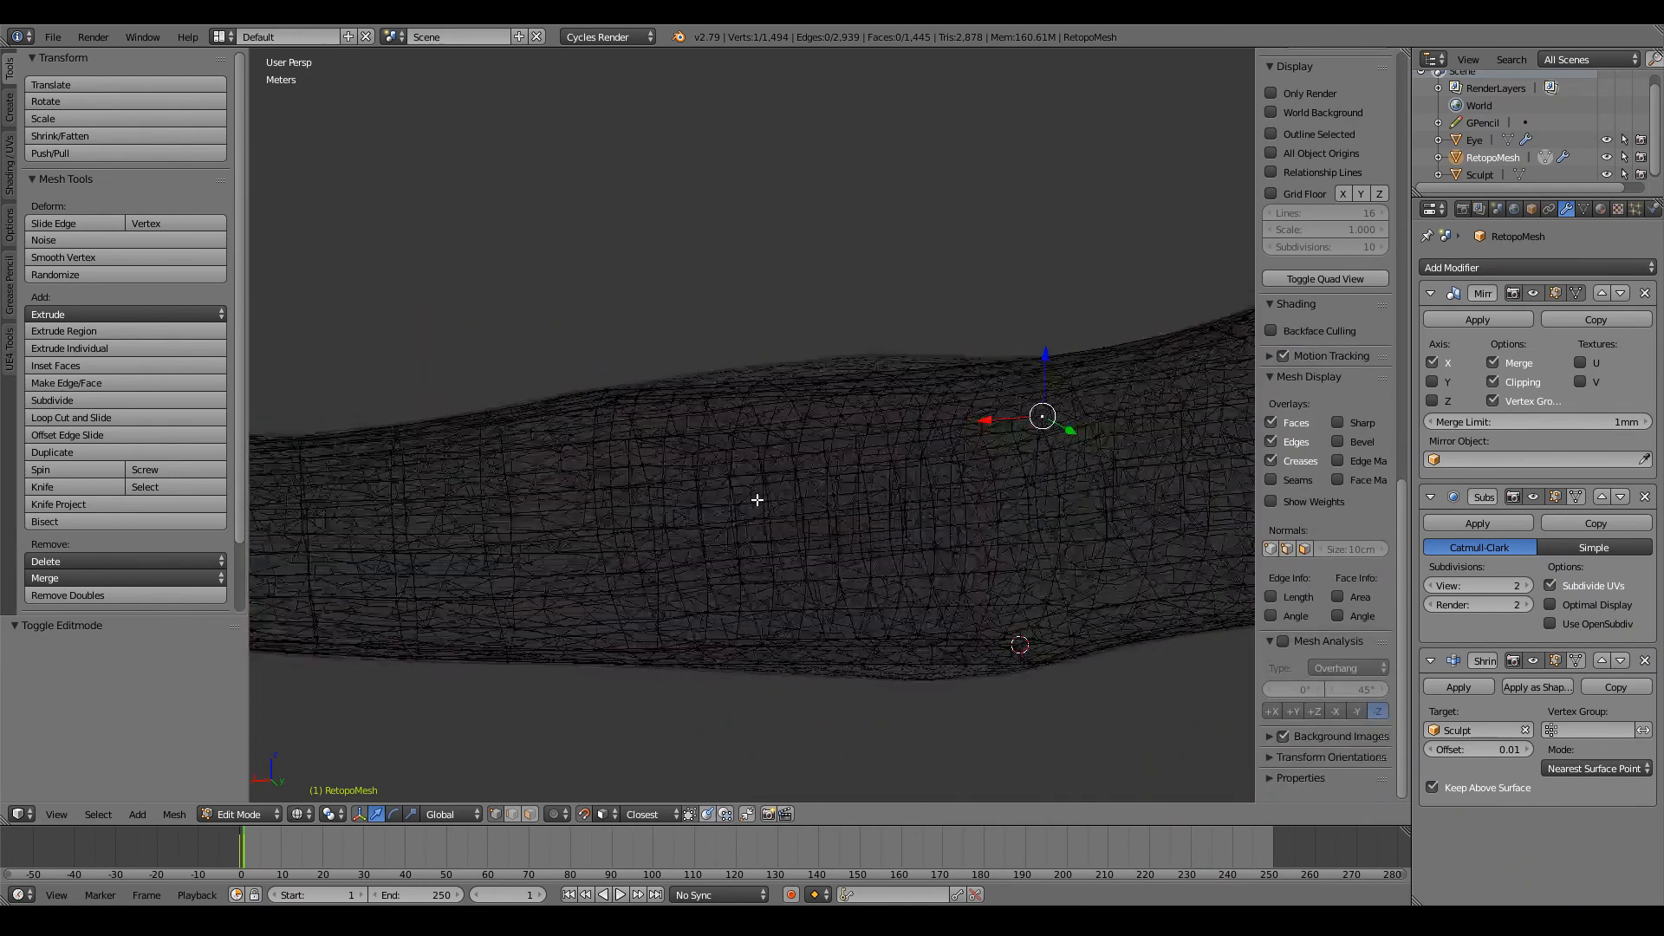
{"action": "scroll", "coordinate": [757, 497], "scroll_direction": "up", "scroll_amount": 3}
{"action": "left_click_drag", "start_coordinate": [626, 485], "coordinate": [755, 469]}
{"action": "middle_click_drag", "start_coordinate": [756, 469], "coordinate": [699, 495]}
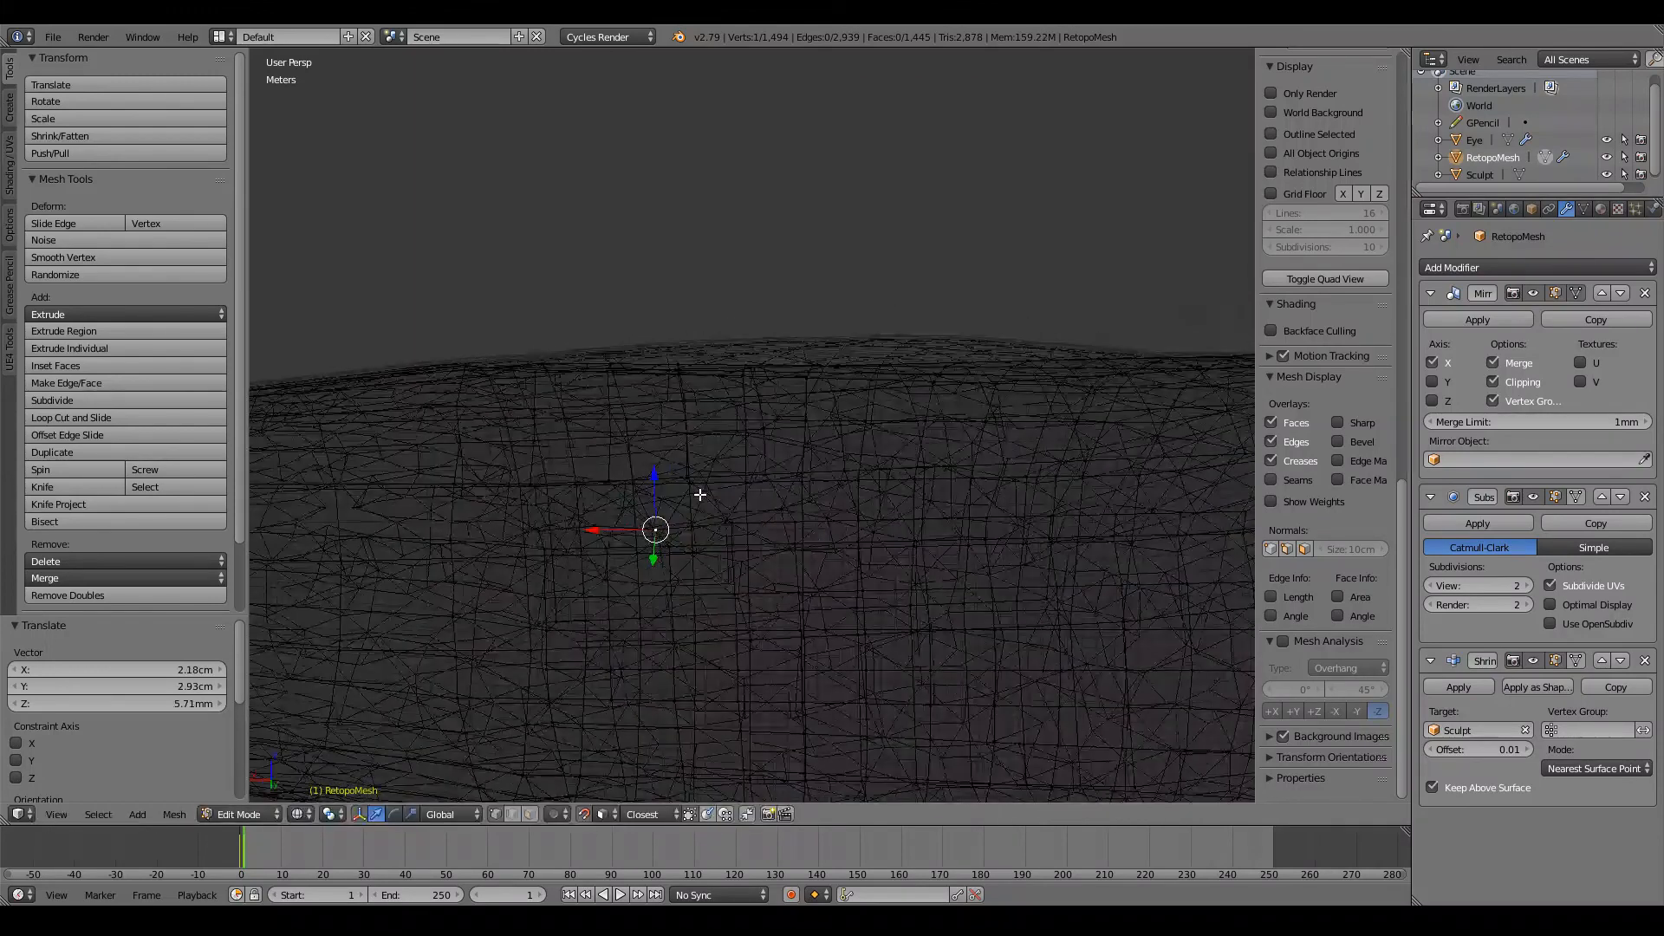
Step: Move further elbow vertices by 9.57 mm, 2.65 cm, 1.8 cm and by -0.916 mm, 2.67 cm, 2.04 cm along X, Y, Z
{"action": "left_click_drag", "start_coordinate": [659, 525], "coordinate": [864, 519]}
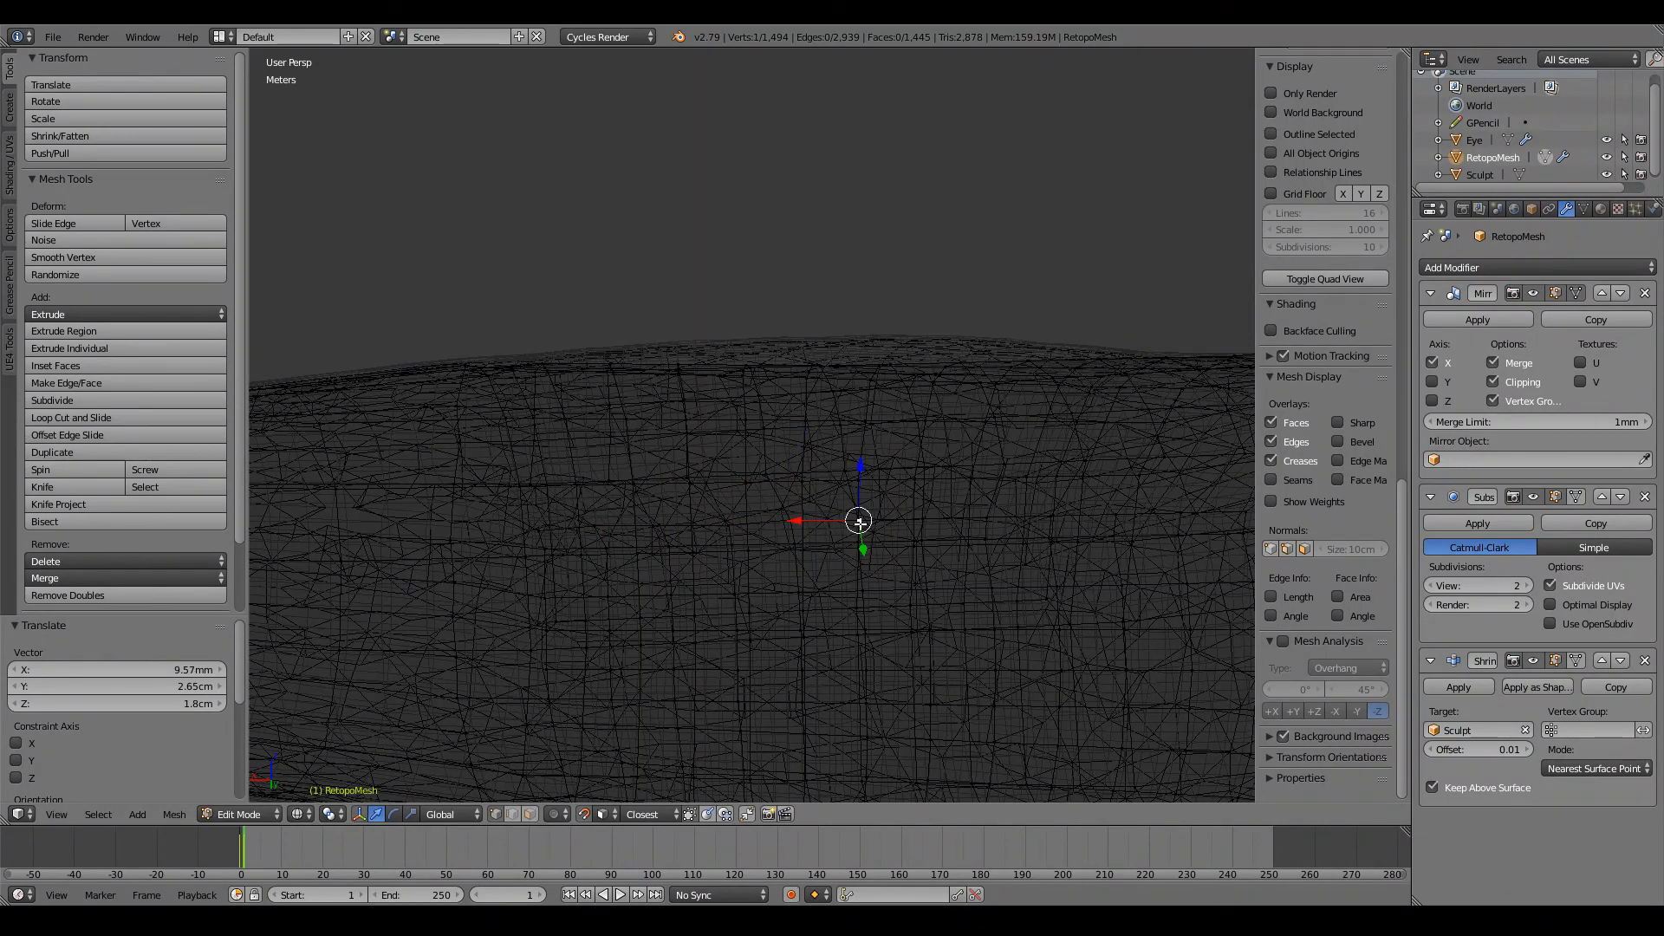
{"action": "left_click_drag", "start_coordinate": [860, 523], "coordinate": [859, 518]}
{"action": "middle_click_drag", "start_coordinate": [858, 518], "coordinate": [843, 518], "text": "shift"}
{"action": "key", "text": "z"}
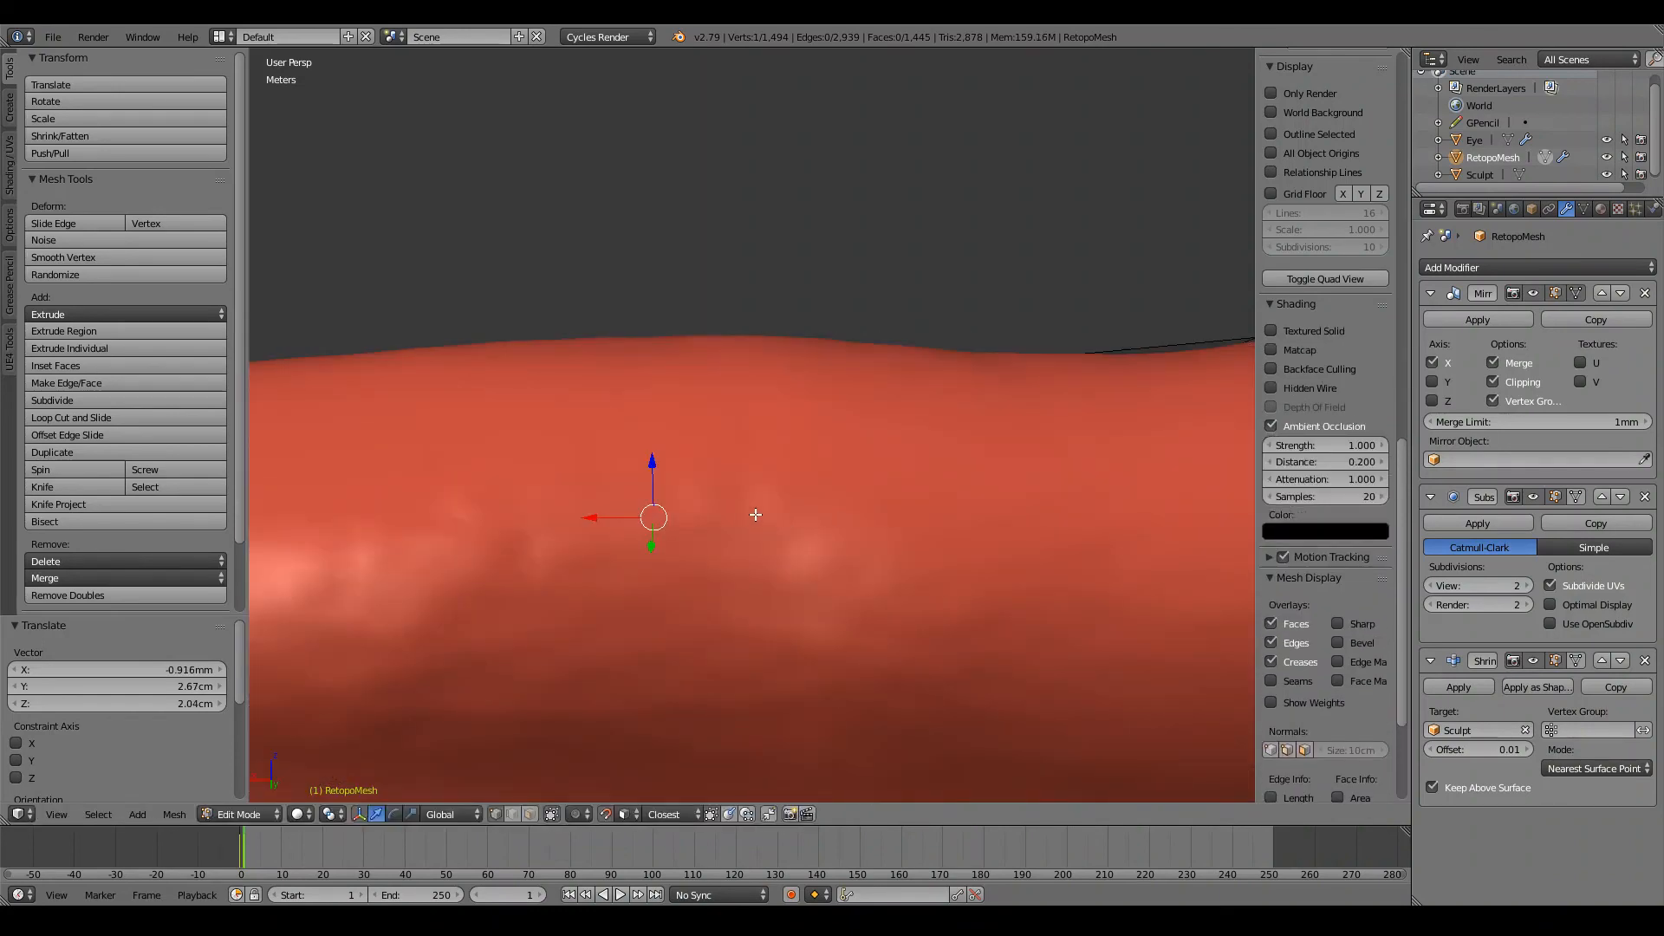
Step: Move another elbow vertex by -7.86 mm in X, 2.42 cm in Y and 2.66 cm in Z
{"action": "key", "text": "z"}
{"action": "key", "text": "g"}
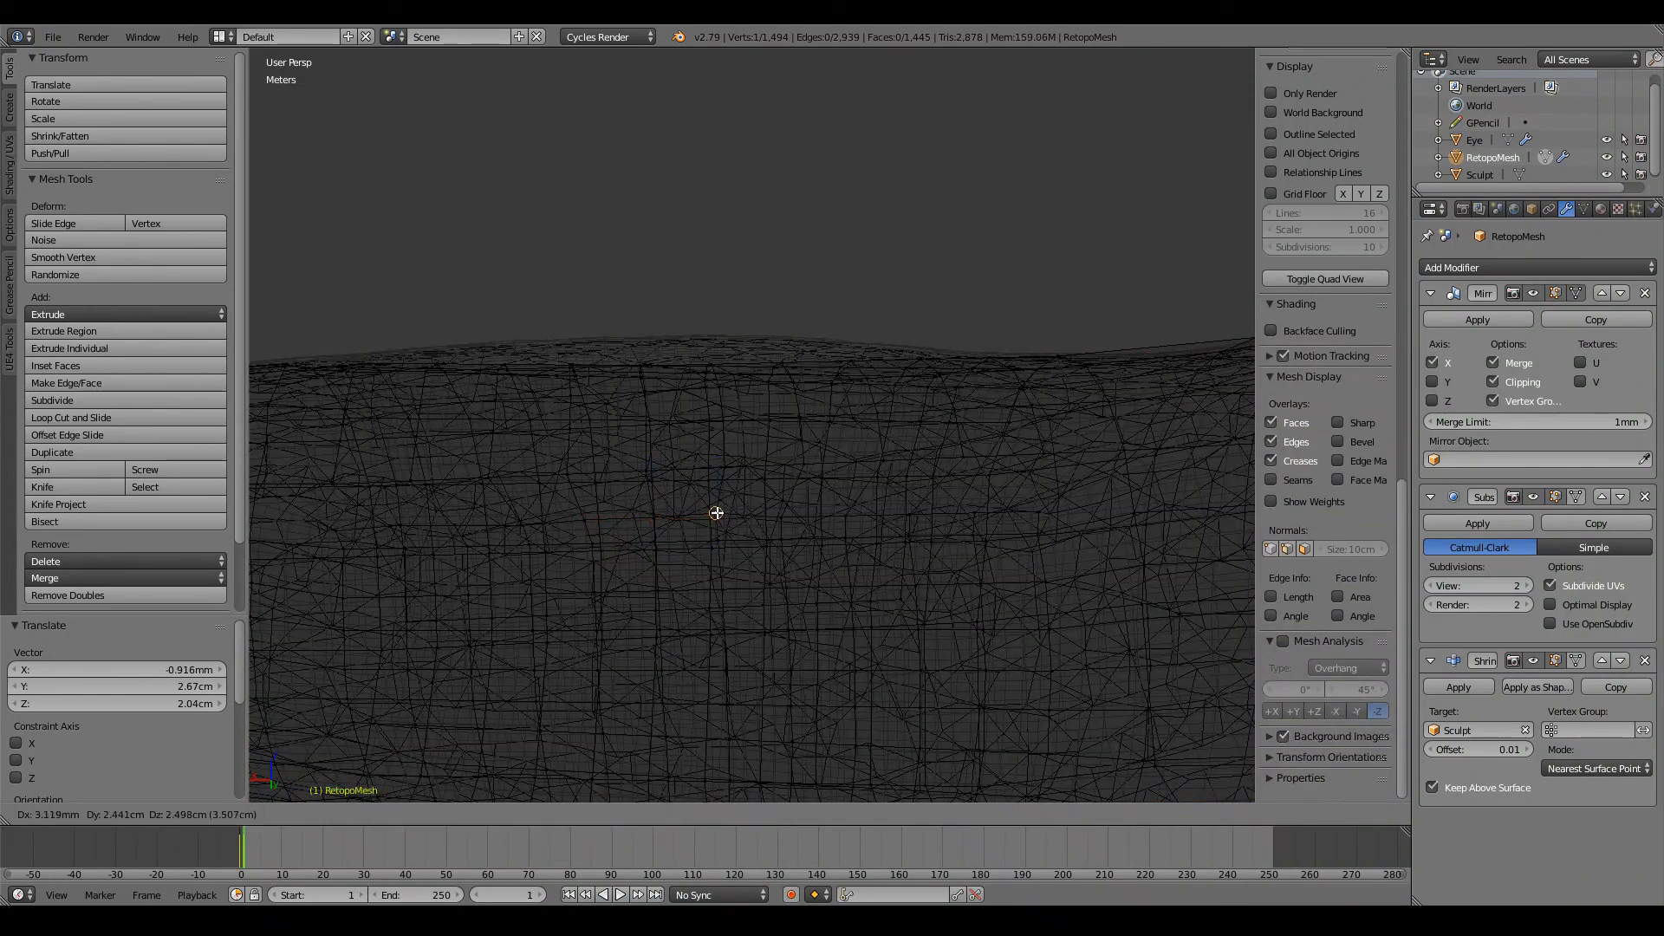
{"action": "left_click", "coordinate": [722, 512]}
{"action": "key", "text": "z"}
Step: Examine the elbow from around the arm in wireframe and solid display, then the whole character from the front in Object Mode
{"action": "scroll", "coordinate": [760, 513], "scroll_direction": "down", "scroll_amount": 5}
{"action": "mouse_move", "coordinate": [762, 513]}
{"action": "middle_mouse_down"}
{"action": "mouse_move", "coordinate": [1025, 451]}
{"action": "mouse_move", "coordinate": [1114, 457]}
{"action": "middle_mouse_up"}
{"action": "key", "text": "z"}
{"action": "middle_click_drag", "start_coordinate": [888, 431], "coordinate": [1129, 507]}
{"action": "scroll", "coordinate": [769, 435], "scroll_direction": "up", "scroll_amount": 4}
{"action": "mouse_move", "coordinate": [769, 435]}
{"action": "middle_mouse_down"}
{"action": "mouse_move", "coordinate": [784, 480]}
{"action": "mouse_move", "coordinate": [832, 465]}
{"action": "mouse_move", "coordinate": [839, 392]}
{"action": "mouse_move", "coordinate": [647, 358]}
{"action": "mouse_move", "coordinate": [732, 326]}
{"action": "mouse_move", "coordinate": [780, 260]}
{"action": "mouse_move", "coordinate": [780, 305]}
{"action": "mouse_move", "coordinate": [733, 343]}
{"action": "mouse_move", "coordinate": [851, 353]}
{"action": "mouse_move", "coordinate": [890, 419]}
{"action": "middle_mouse_up"}
{"action": "scroll", "coordinate": [732, 343], "scroll_direction": "down", "scroll_amount": 3}
{"action": "key", "text": "z"}
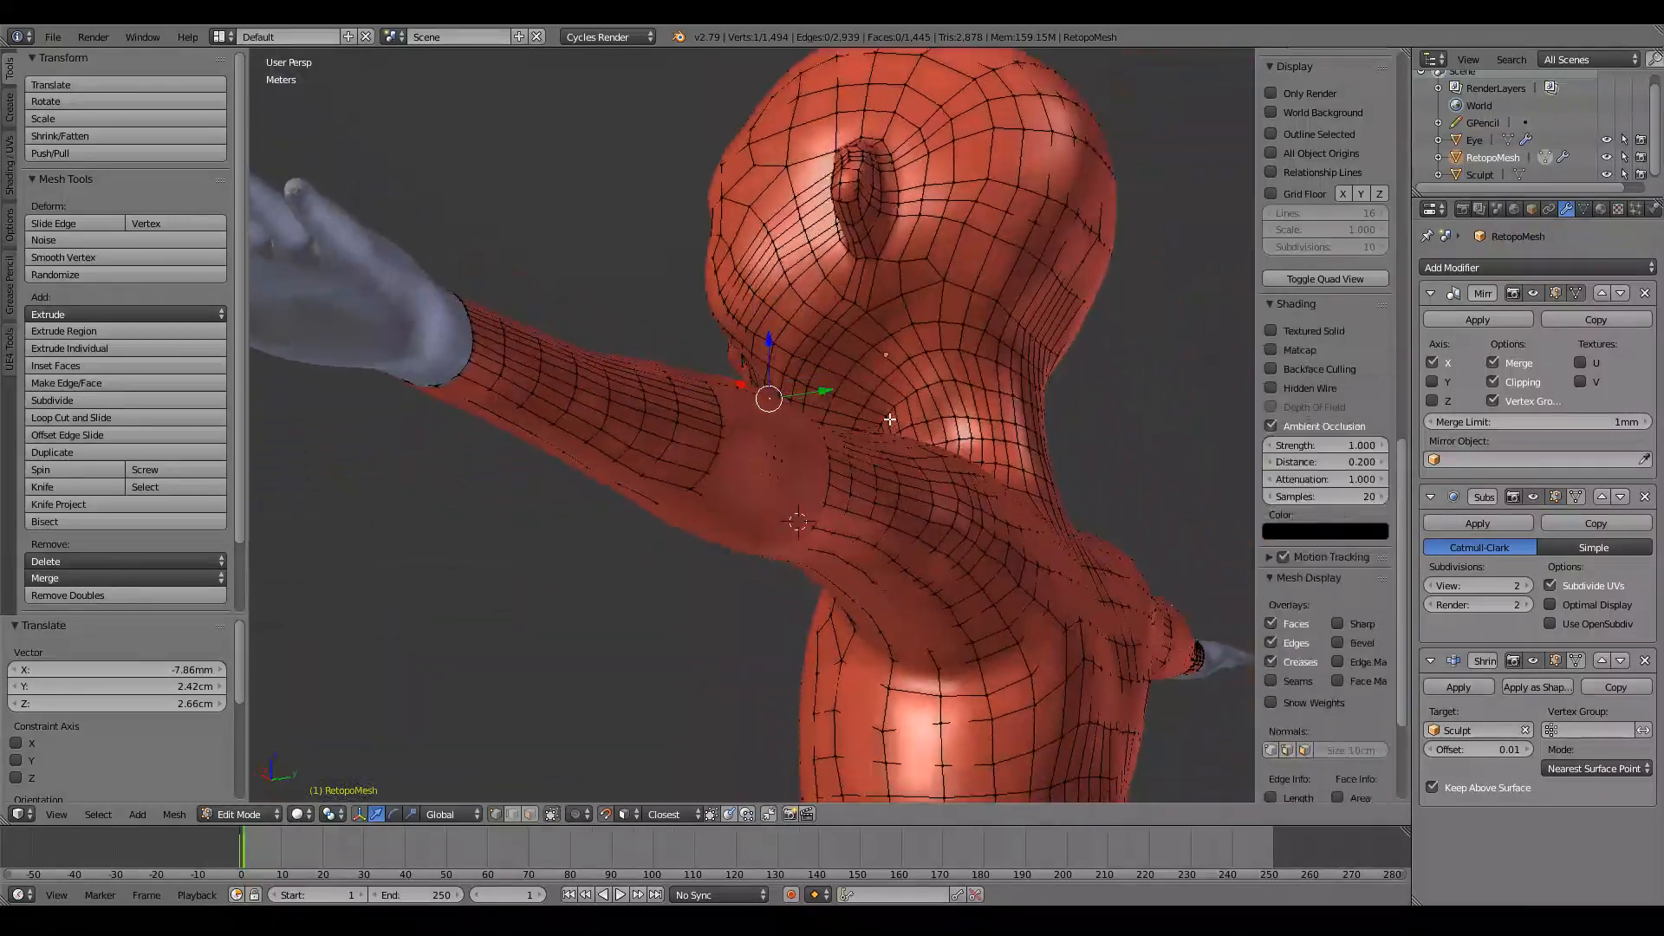
{"action": "scroll", "coordinate": [890, 419], "scroll_direction": "down", "scroll_amount": 4}
{"action": "key", "text": "Tab"}
{"action": "scroll", "coordinate": [788, 501], "scroll_direction": "down", "scroll_amount": 4}
{"action": "middle_click_drag", "start_coordinate": [788, 501], "coordinate": [1014, 570]}
{"action": "scroll", "coordinate": [735, 532], "scroll_direction": "up", "scroll_amount": 13}
{"action": "scroll", "coordinate": [643, 533], "scroll_direction": "down", "scroll_amount": 5}
{"action": "scroll", "coordinate": [1016, 577], "scroll_direction": "down", "scroll_amount": 6}
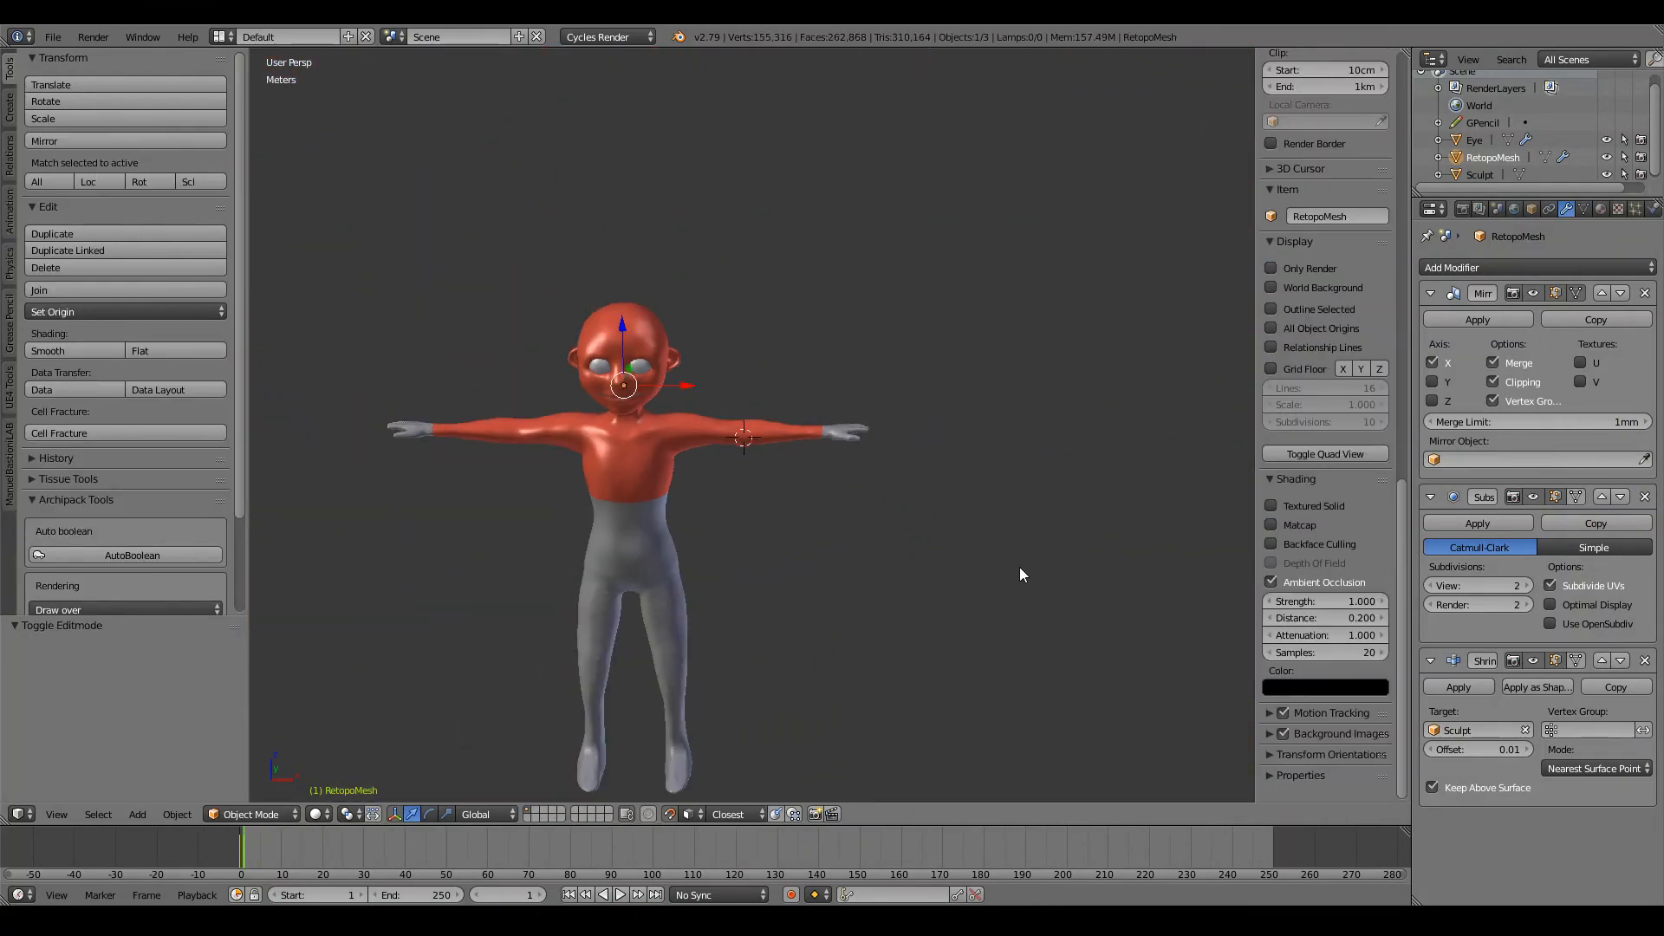
{"action": "key", "text": "KP_1"}
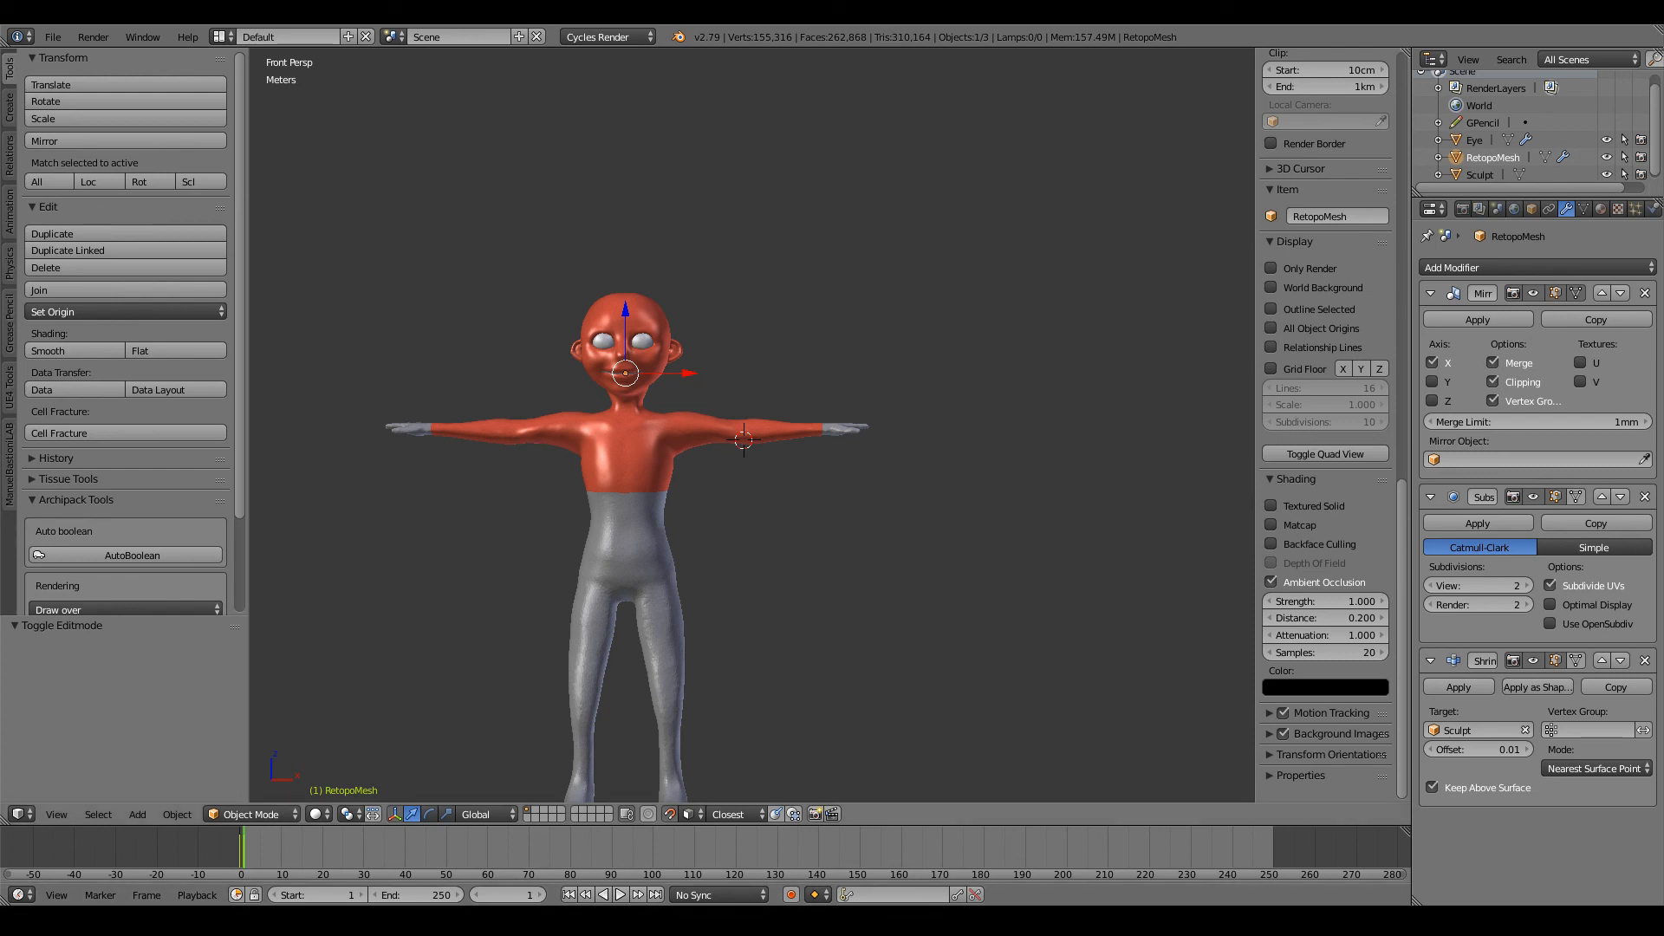
Step: Examine the wireframe density and flow along the arm and elbow in both Object Mode and Edit Mode
{"action": "key", "text": "z"}
{"action": "scroll", "coordinate": [814, 397], "scroll_direction": "up", "scroll_amount": 8}
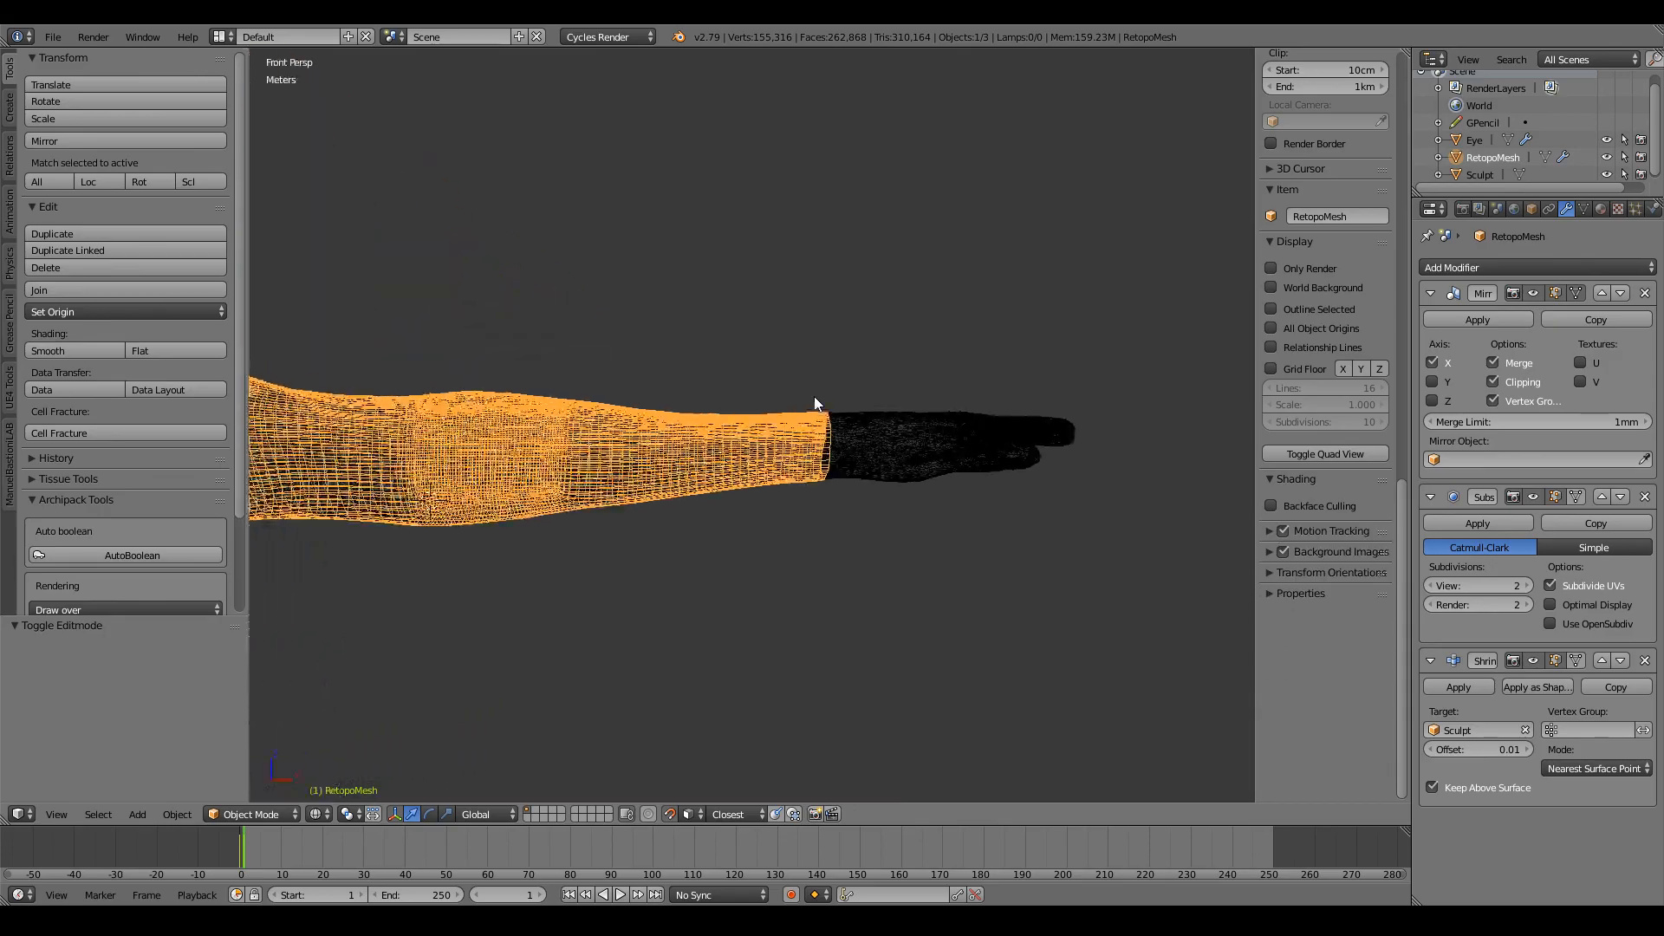
{"action": "scroll", "coordinate": [813, 397], "scroll_direction": "up", "scroll_amount": 10}
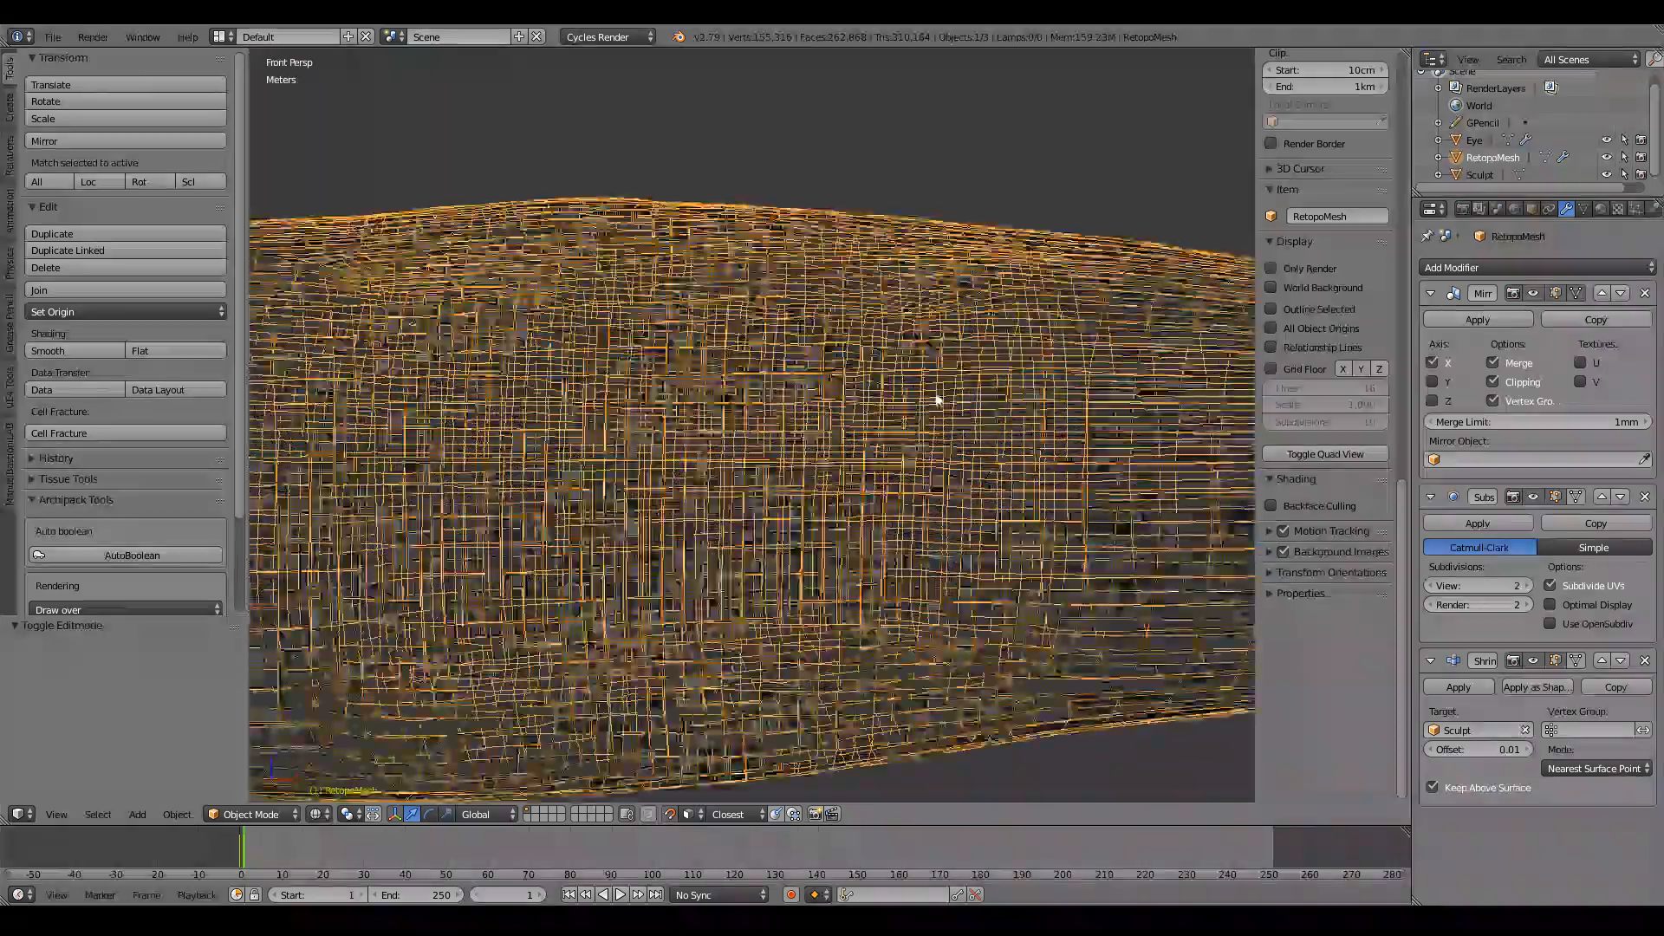
{"action": "middle_click_drag", "start_coordinate": [936, 400], "coordinate": [580, 289]}
{"action": "scroll", "coordinate": [589, 293], "scroll_direction": "up", "scroll_amount": 4}
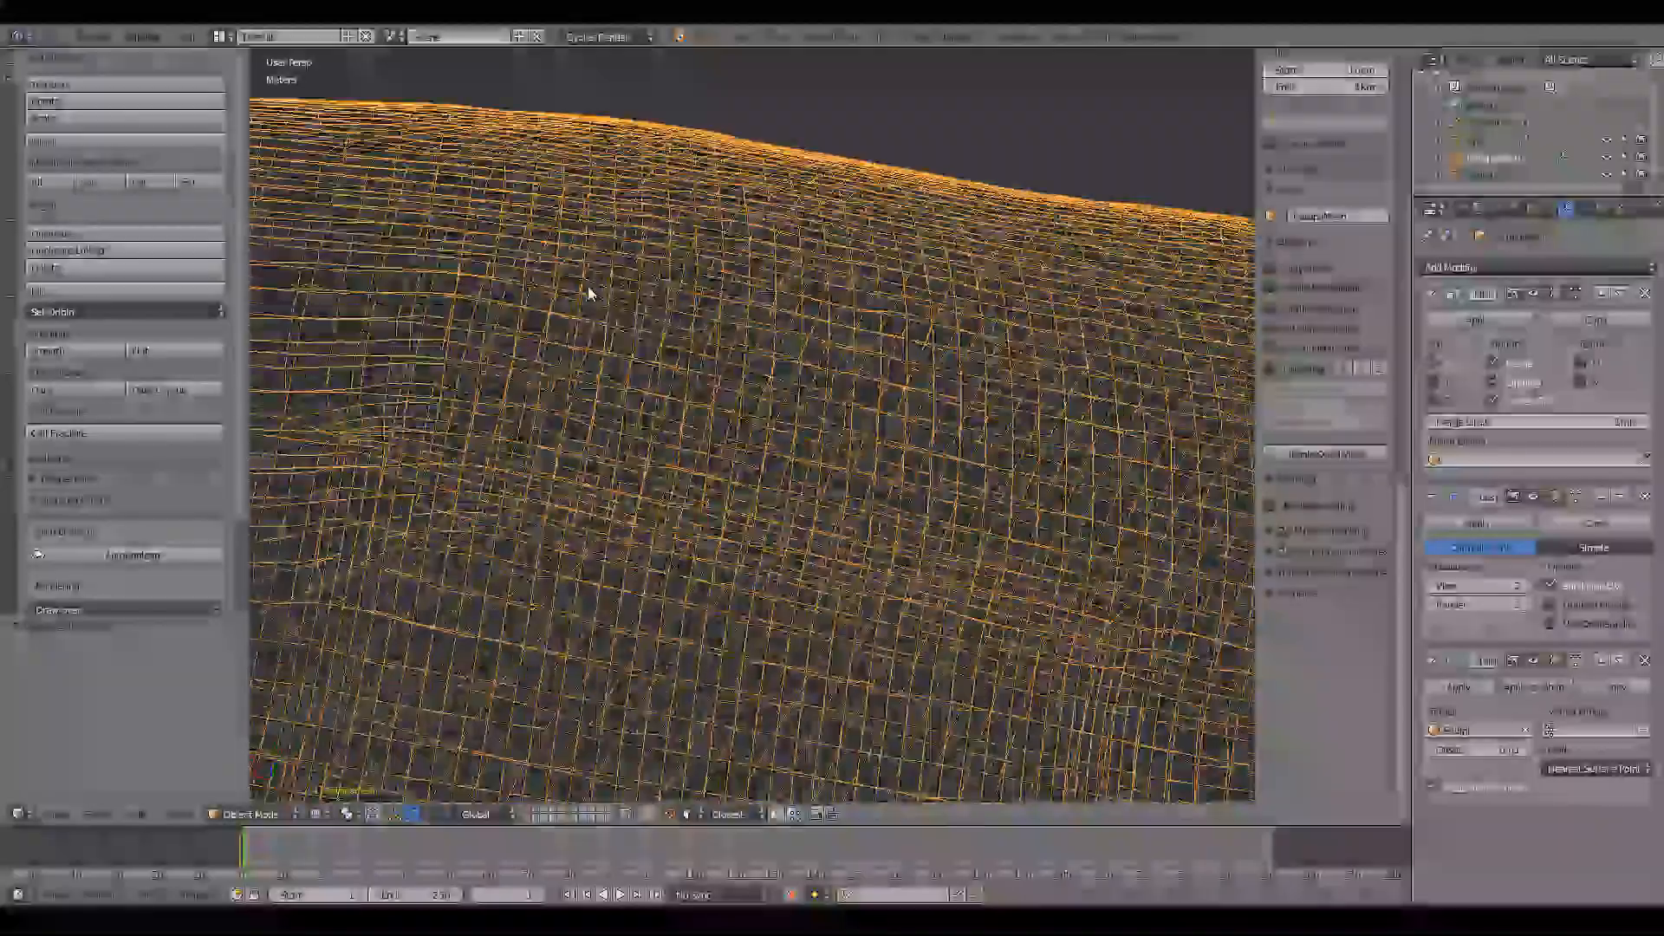
{"action": "scroll", "coordinate": [588, 293], "scroll_direction": "down", "scroll_amount": 6}
{"action": "key", "text": "z"}
{"action": "key", "text": "Tab"}
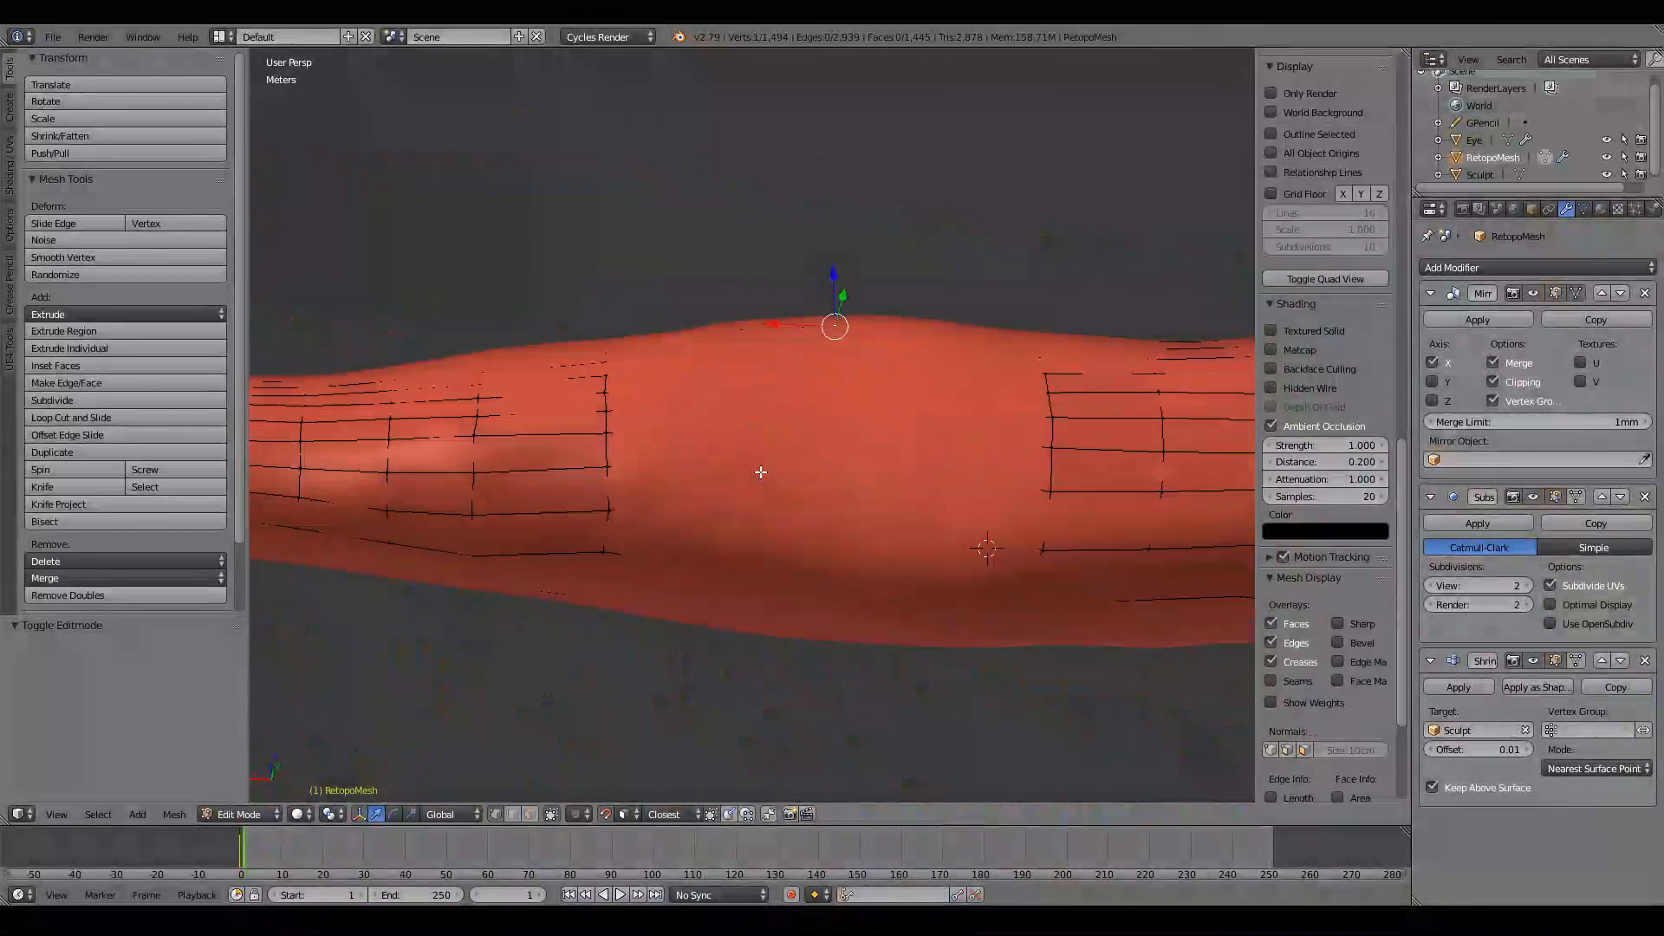
{"action": "key", "text": "z"}
{"action": "mouse_move", "coordinate": [751, 483]}
{"action": "middle_mouse_down"}
{"action": "mouse_move", "coordinate": [724, 505]}
{"action": "mouse_move", "coordinate": [762, 535]}
{"action": "middle_mouse_up"}
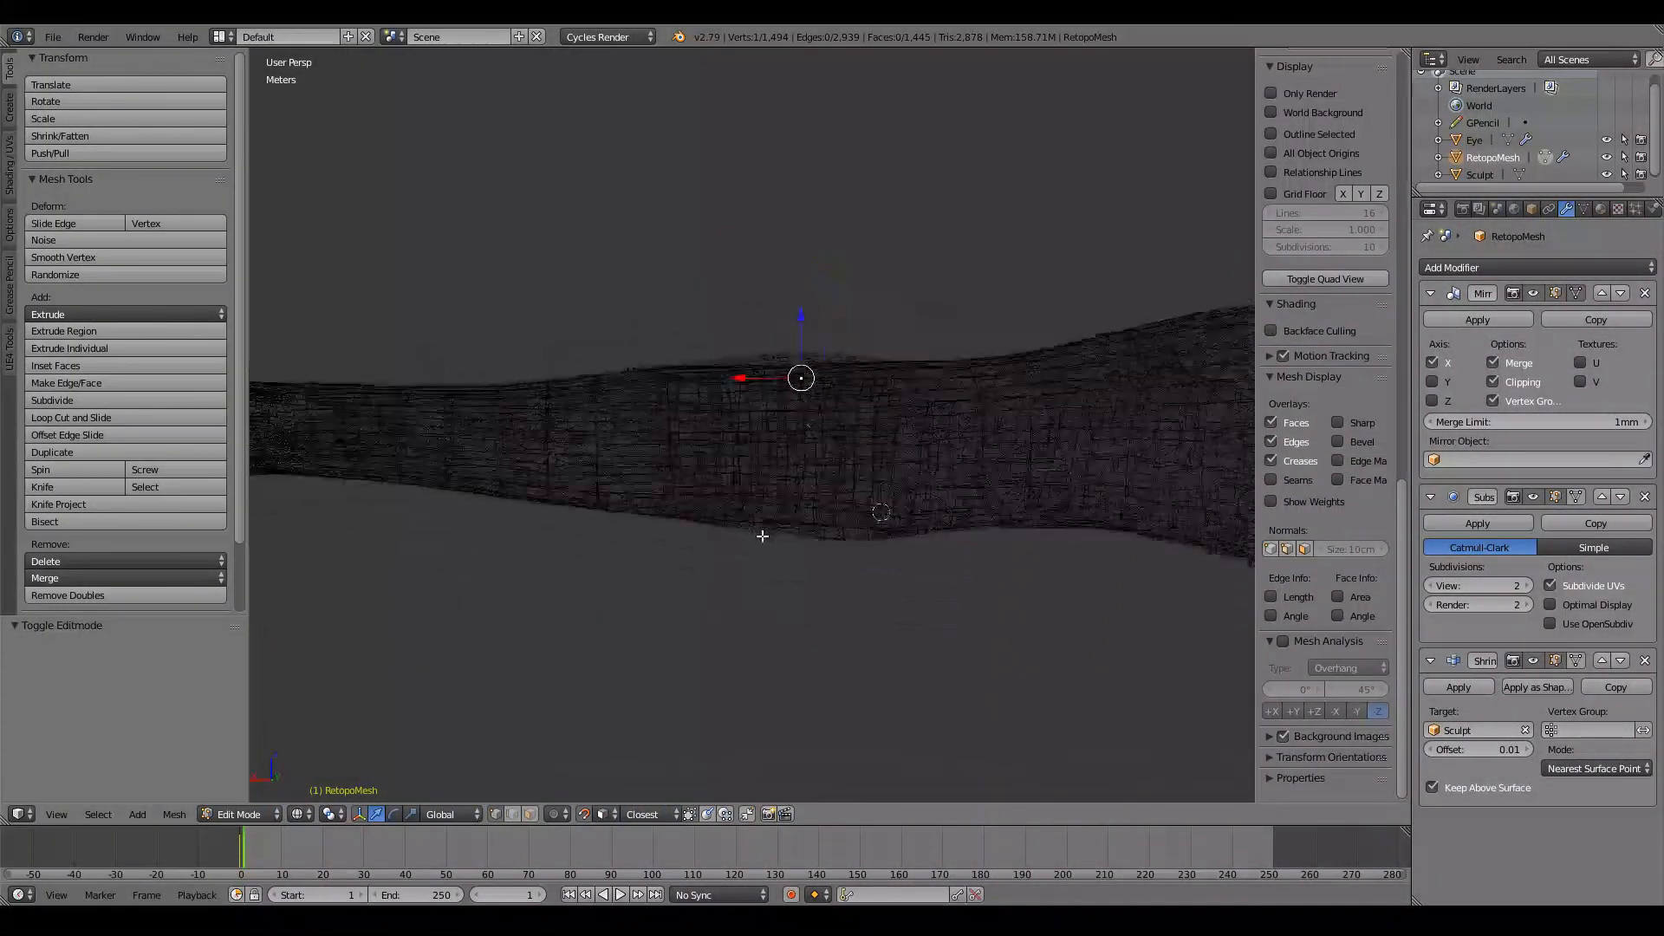
Step: Return to Object Mode with solid shading and view the whole character from the front
{"action": "key", "text": "Tab"}
{"action": "scroll", "coordinate": [762, 535], "scroll_direction": "down", "scroll_amount": 5}
{"action": "key", "text": "z"}
{"action": "scroll", "coordinate": [983, 538], "scroll_direction": "down", "scroll_amount": 4}
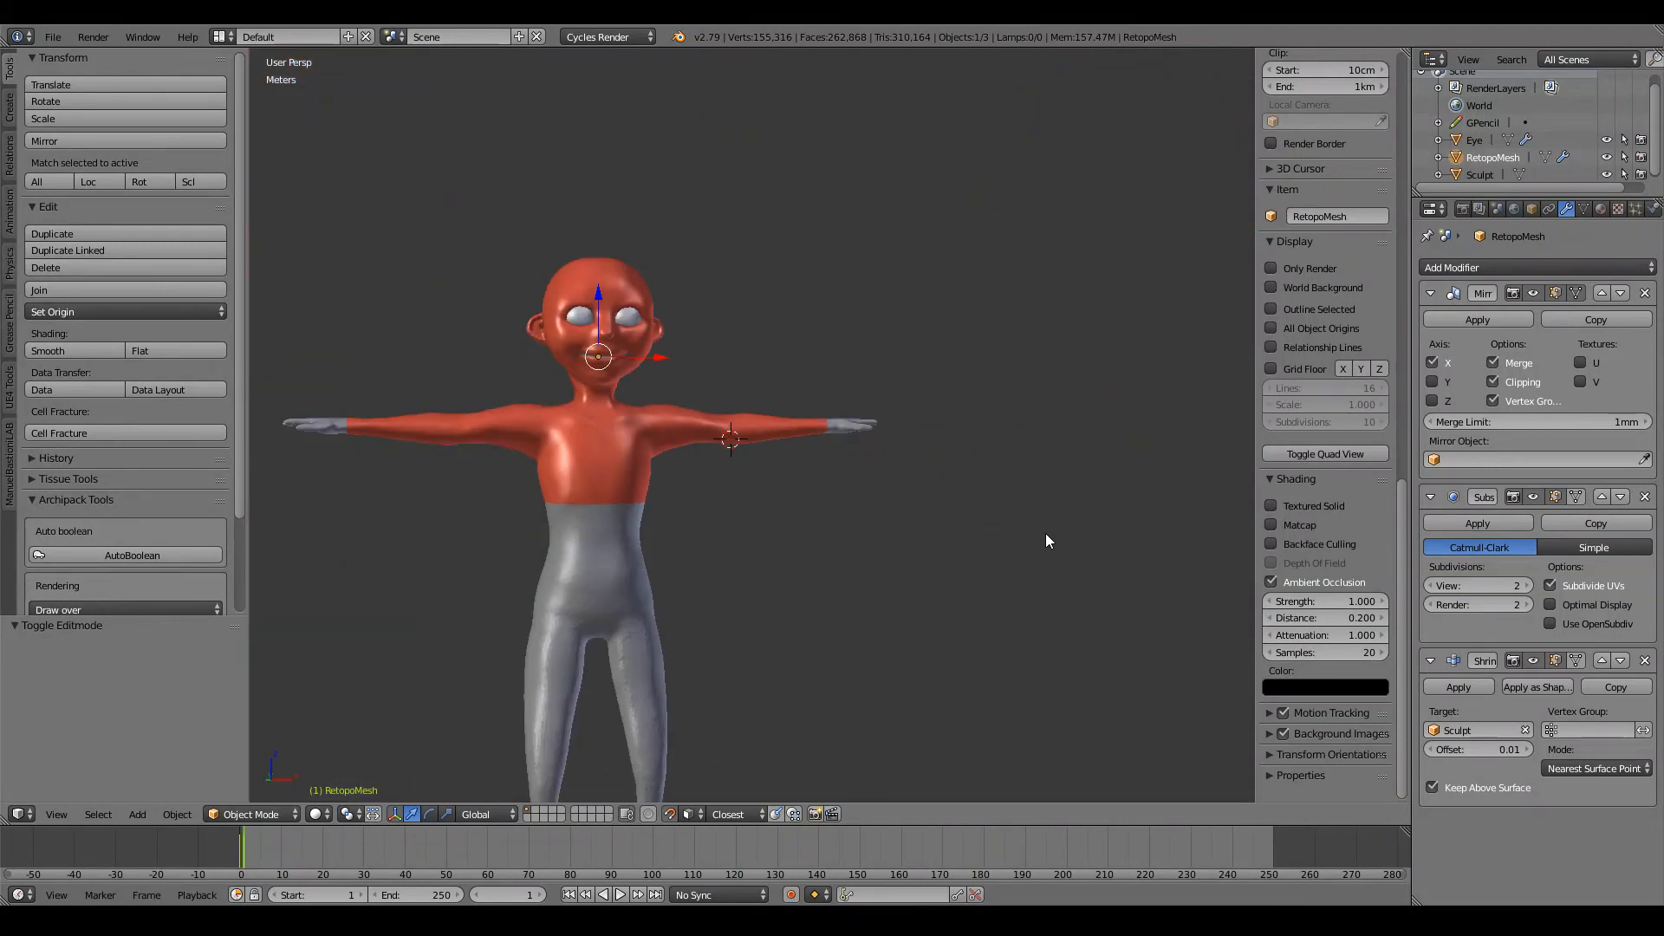
{"action": "key", "text": "KP_1"}
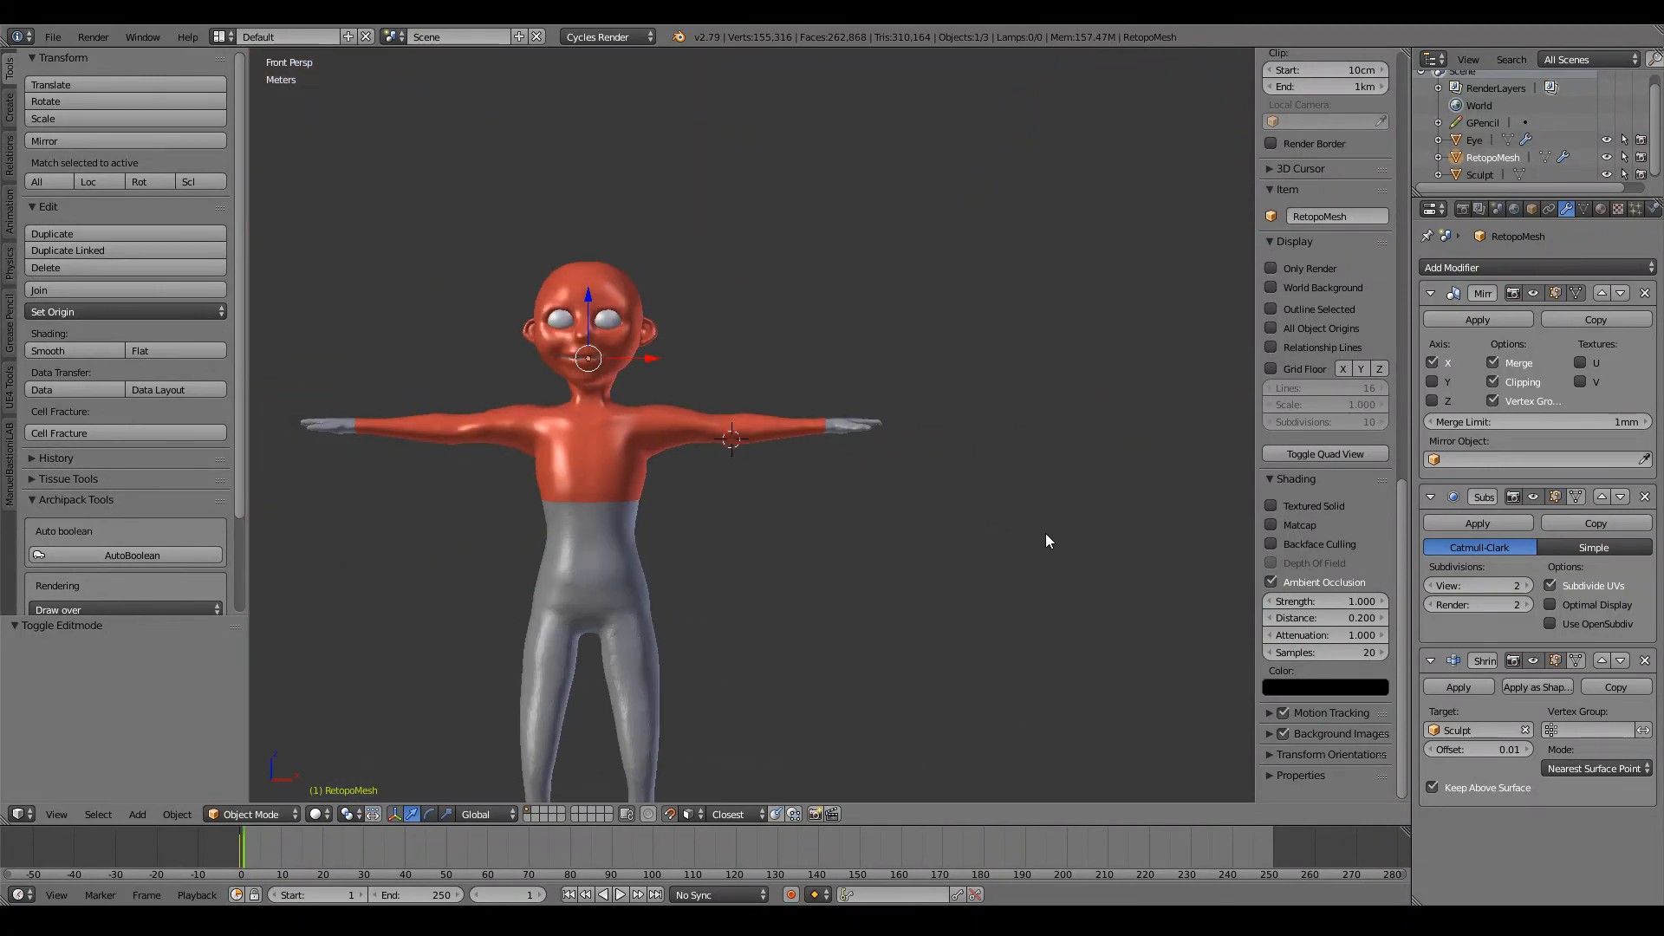